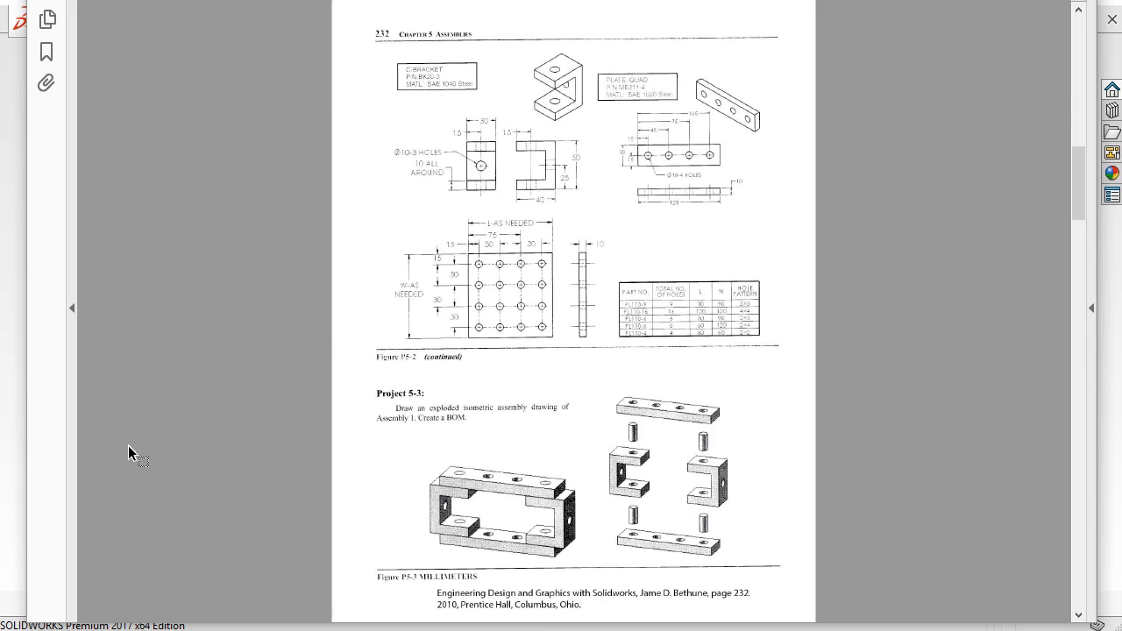
# Step: Review the C-bracket, quad plate and peg drawings for Project 5-3 on textbook pages 231 and 232
pyautogui.click(194, 307)
pyautogui.click(278, 308)
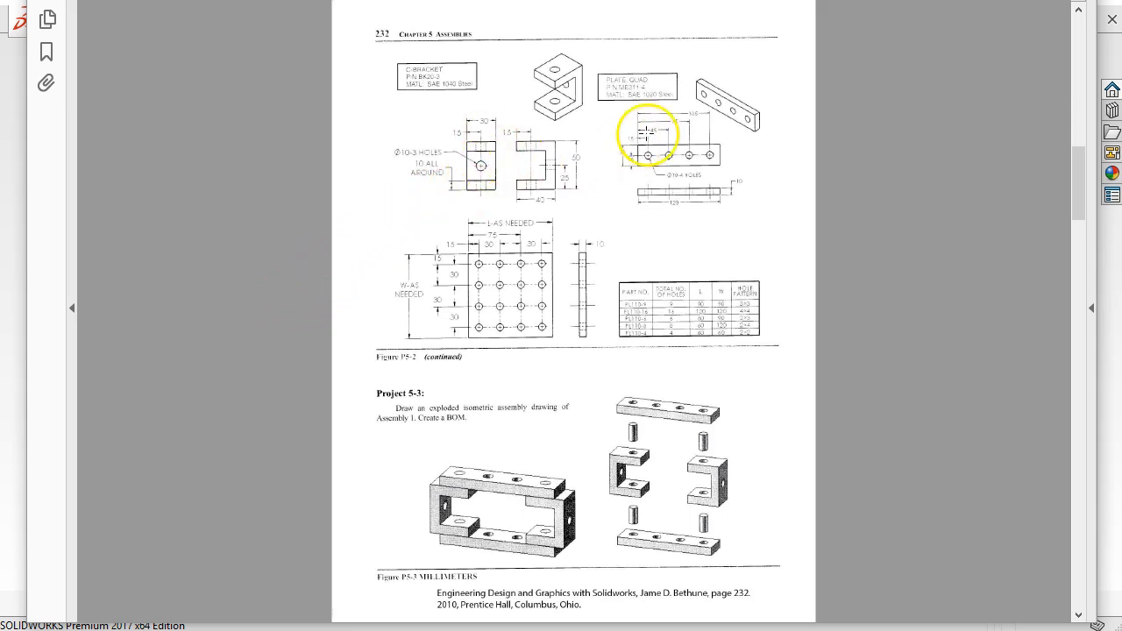
pyautogui.scroll(3, 619, 249)
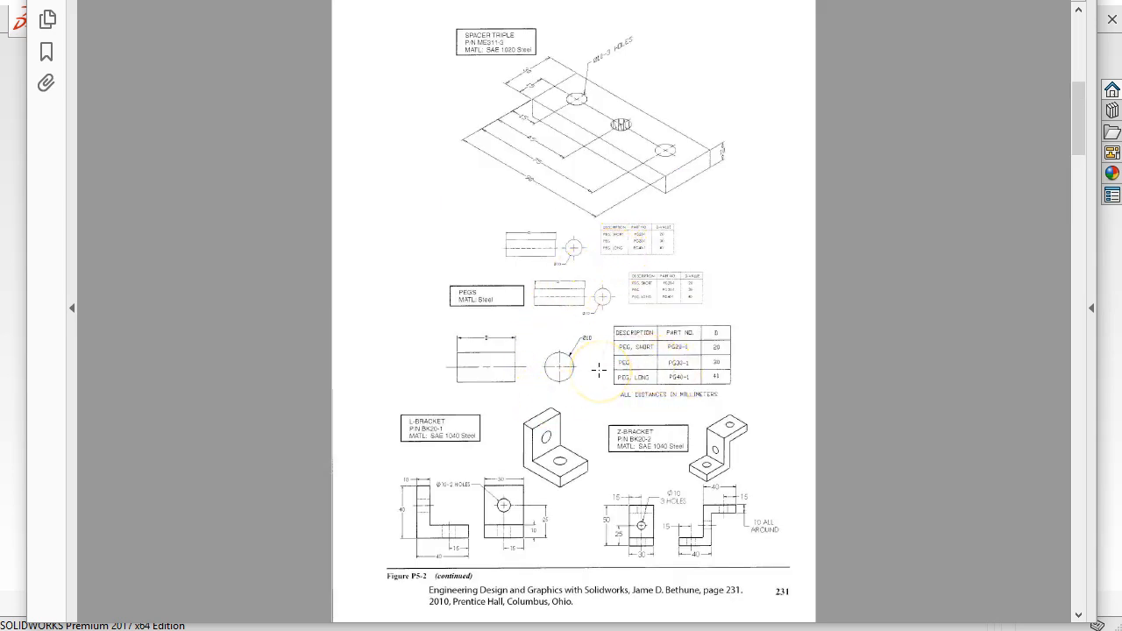
pyautogui.scroll(-3, 599, 371)
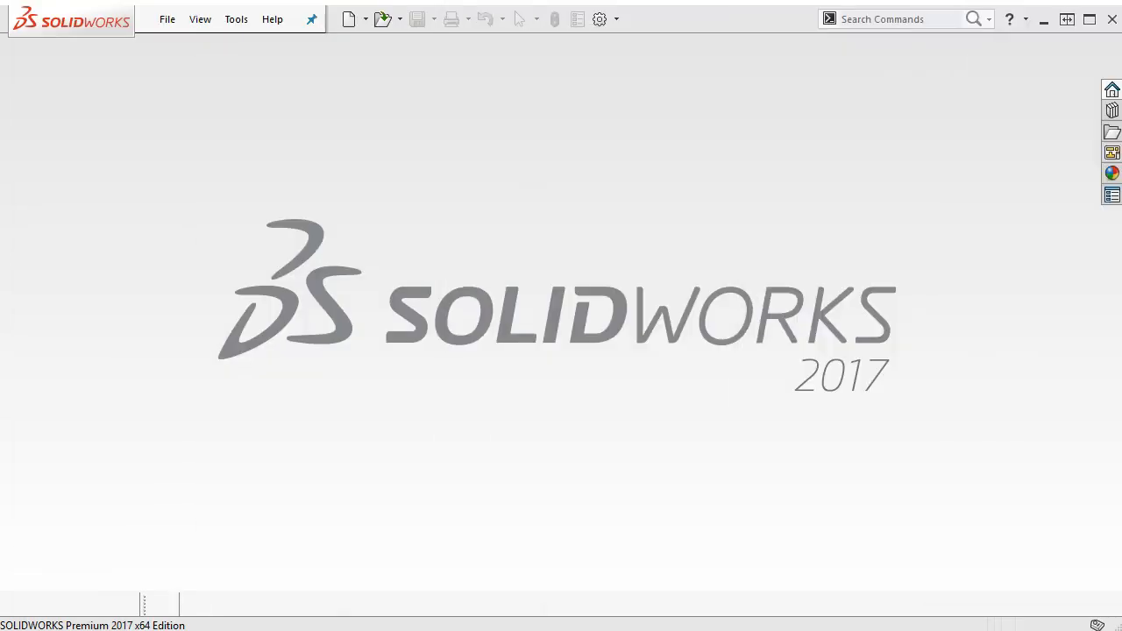
# Step: Create a new document from the Part template and set its units to MMGS (millimeter, gram, second)
pyautogui.click(166, 19)
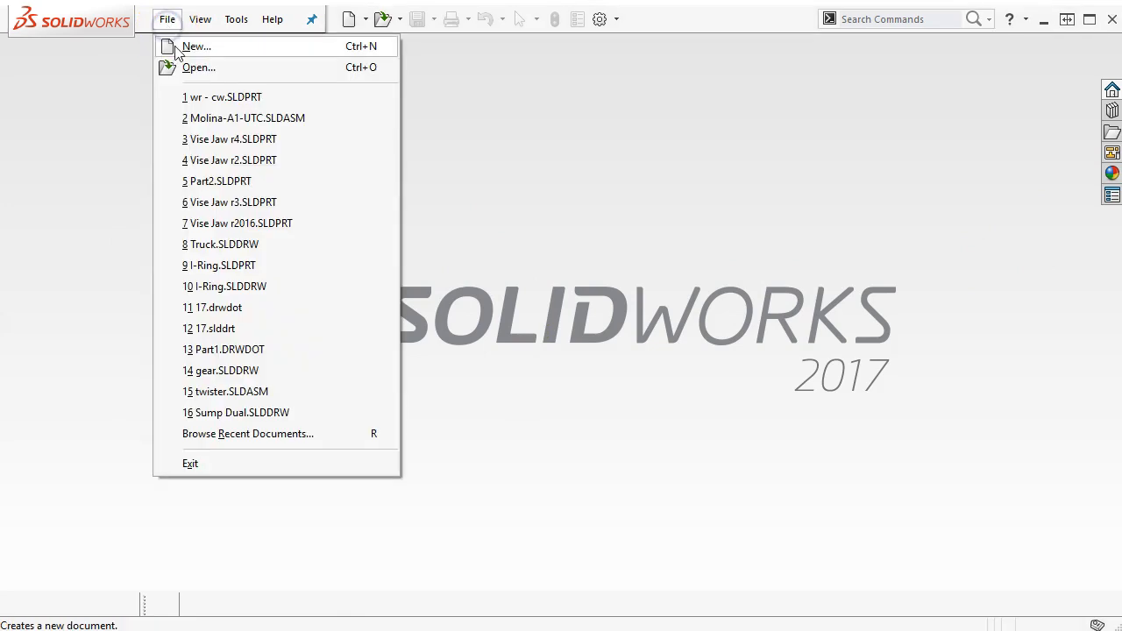
pyautogui.click(193, 47)
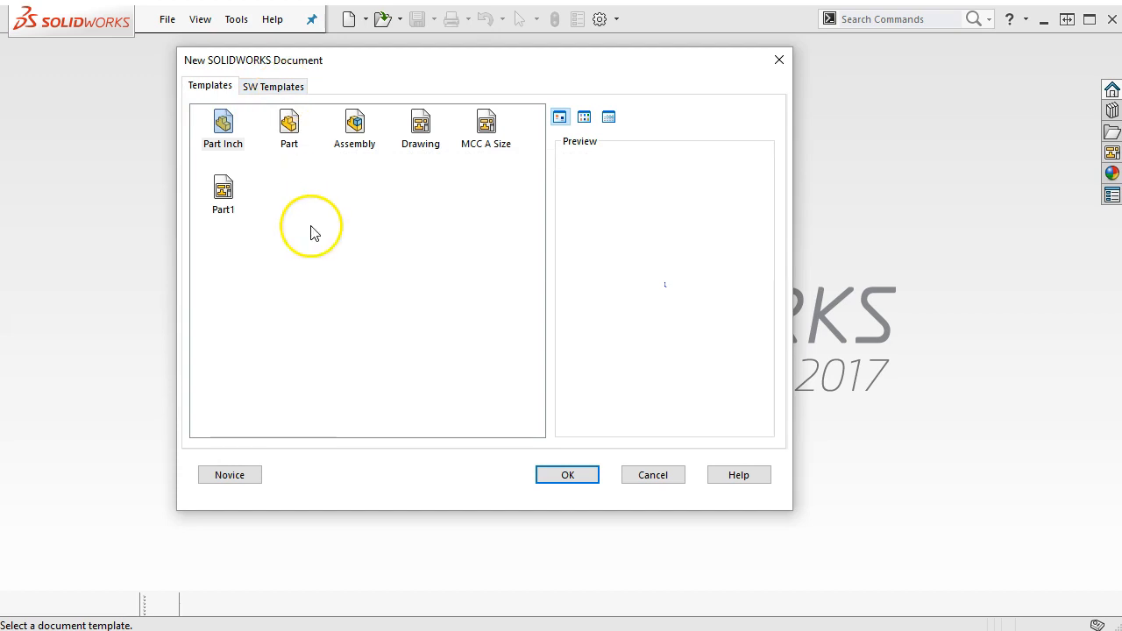
pyautogui.click(292, 154)
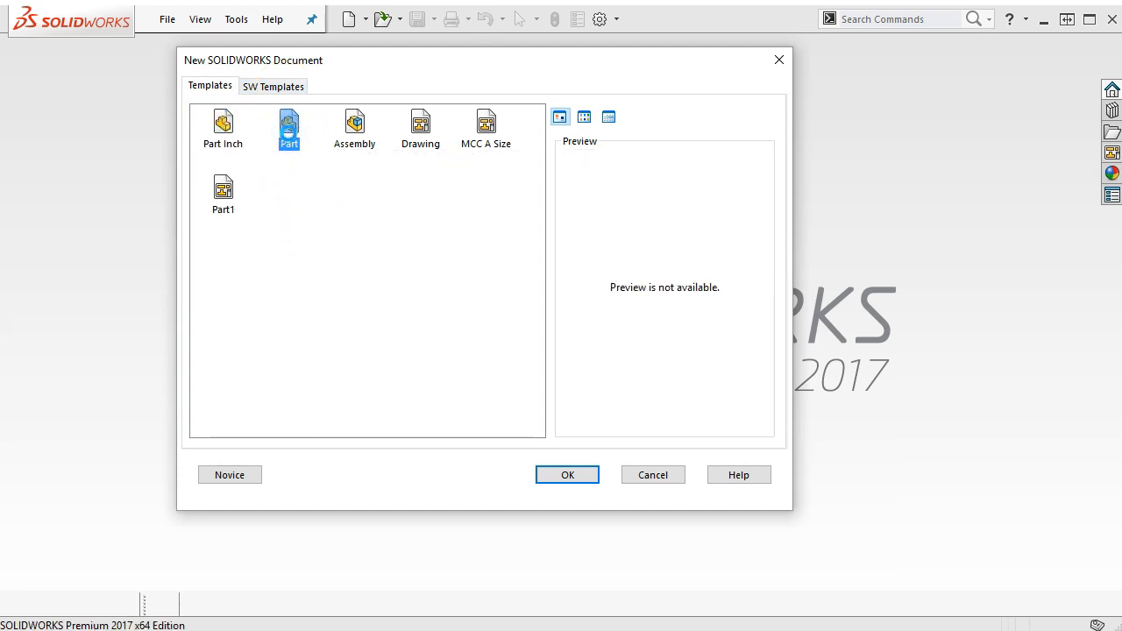
pyautogui.doubleClick(288, 133)
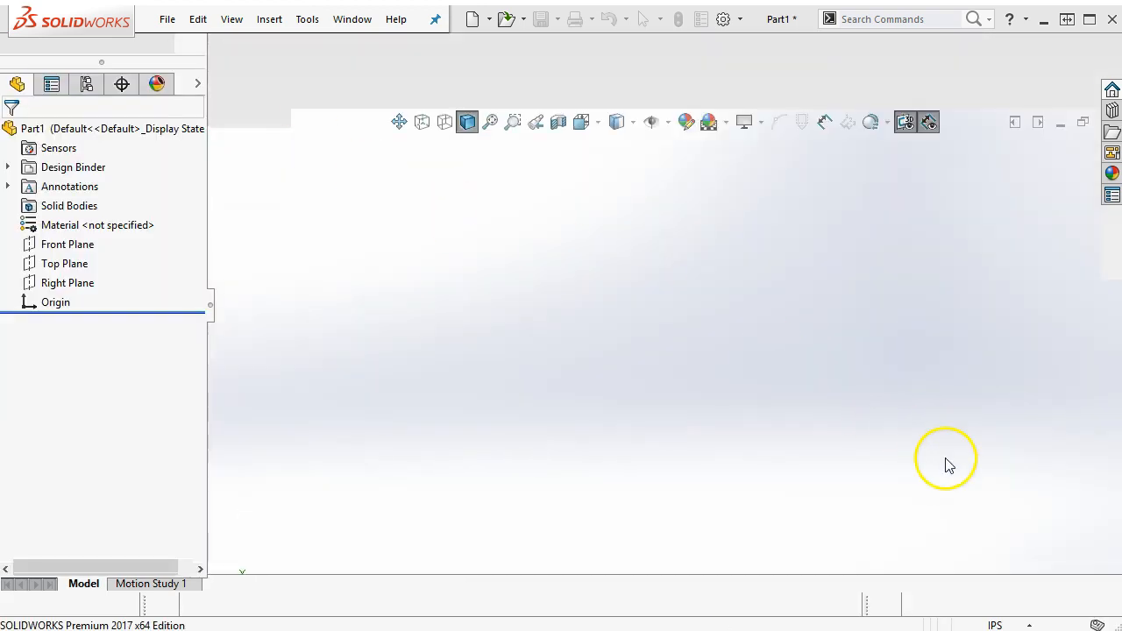
pyautogui.click(1030, 625)
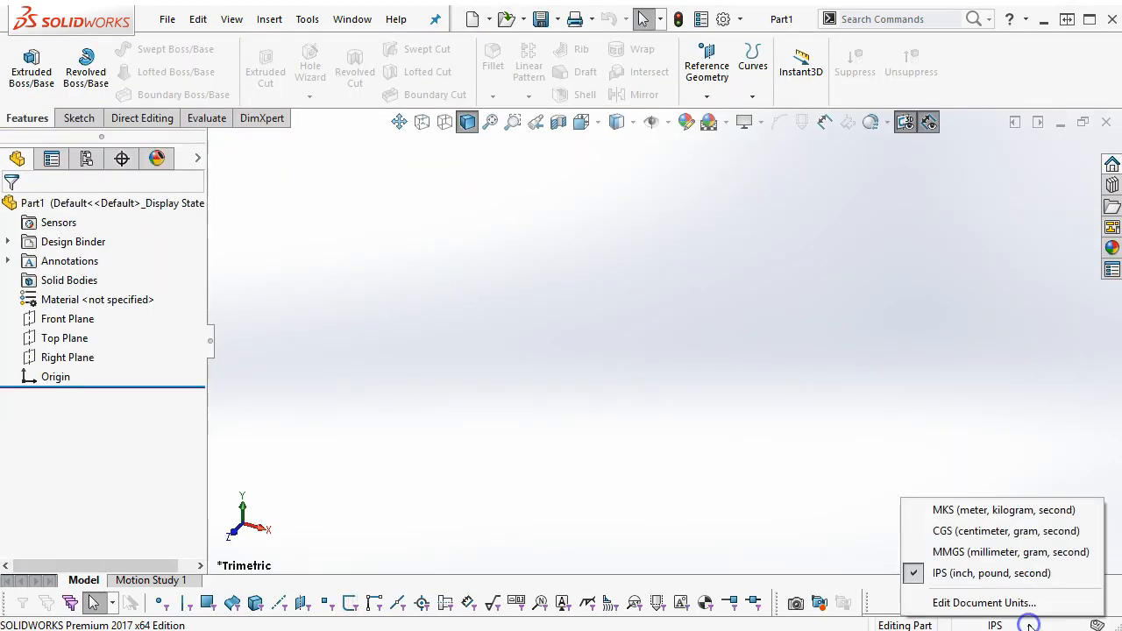
pyautogui.click(989, 556)
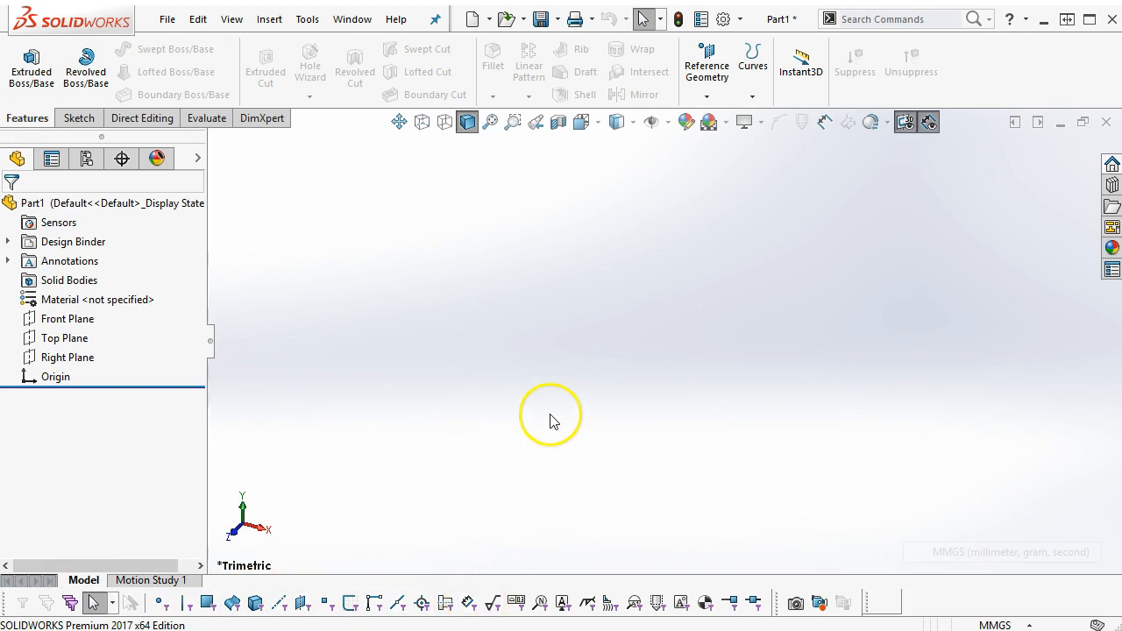
# Step: Toggle the Selection Filter toolbar off and on, and move the small empty toolbar out of its dock and back
pyautogui.press('F5')
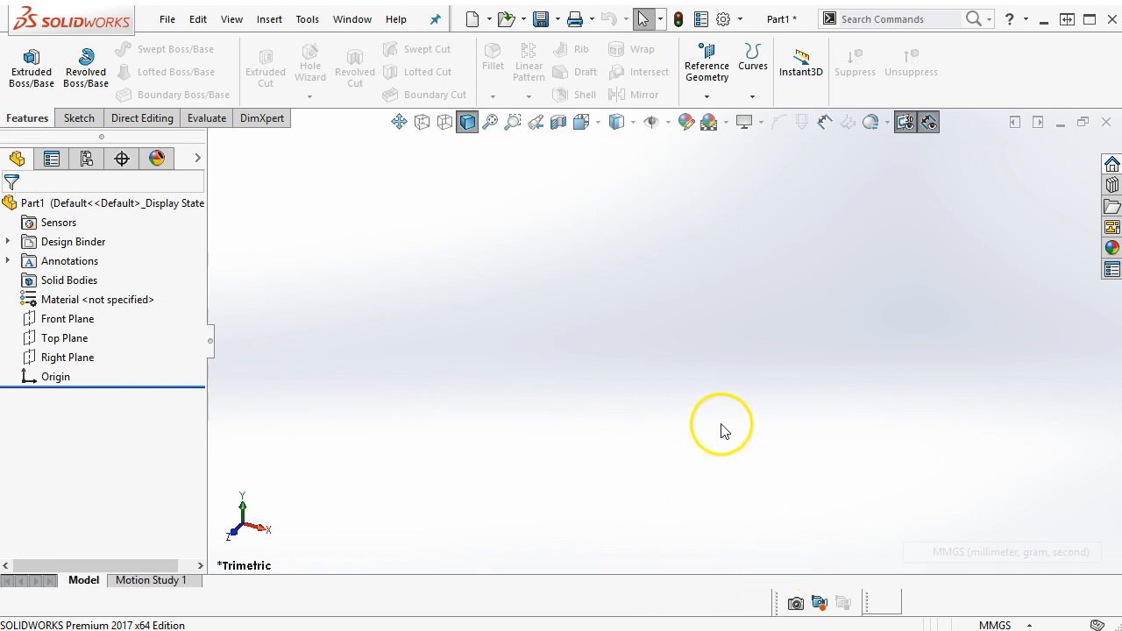
pyautogui.press('F5')
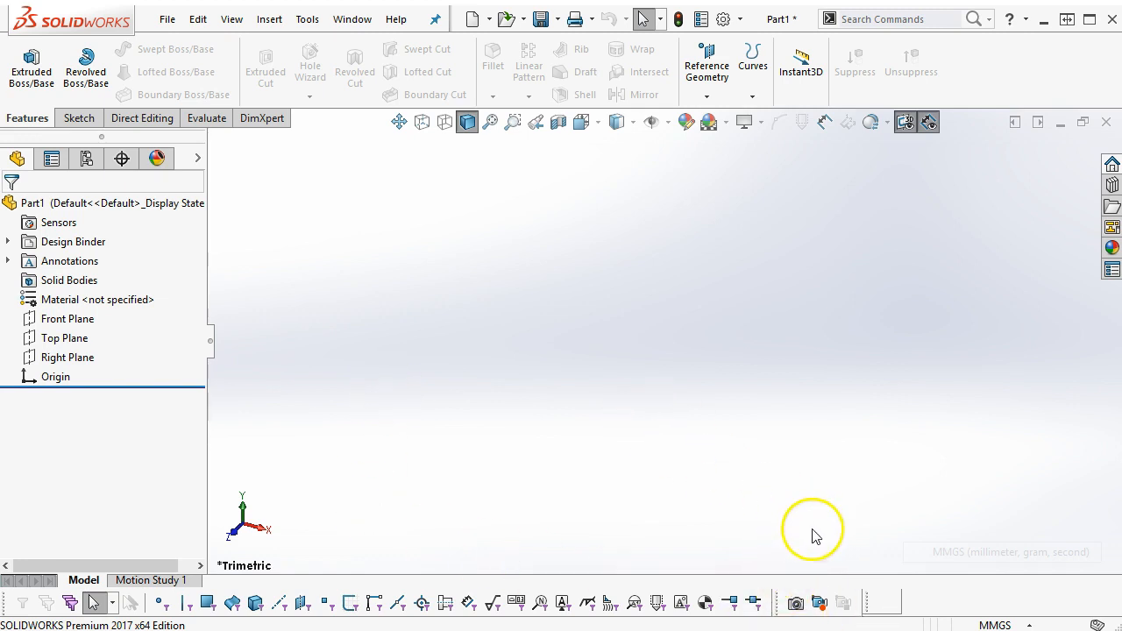
pyautogui.moveTo(869, 603); pyautogui.dragTo(889, 506)
pyautogui.click(905, 474)
pyautogui.click(906, 478)
pyautogui.moveTo(891, 483); pyautogui.dragTo(874, 604)
pyautogui.click(739, 453)
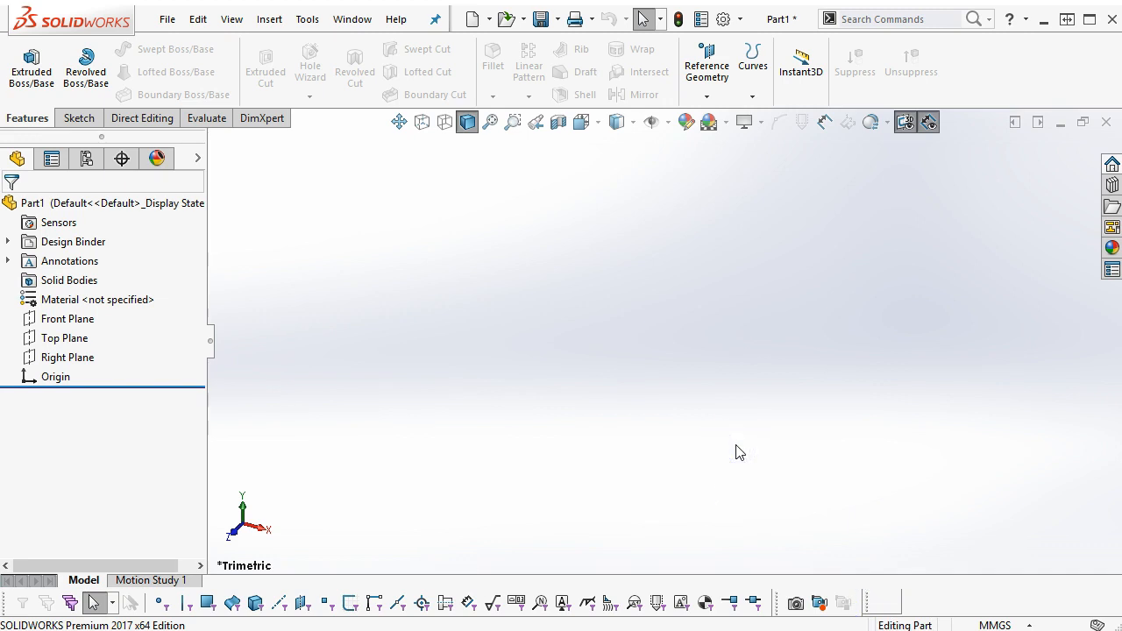
pyautogui.click(300, 247)
pyautogui.click(372, 348)
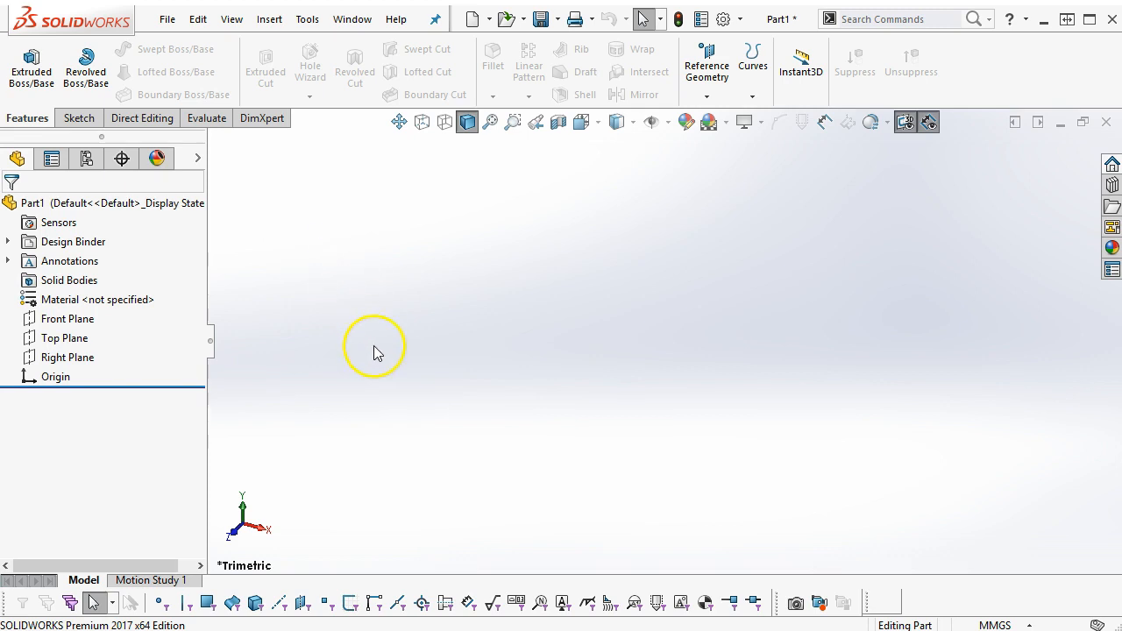
pyautogui.click(424, 317)
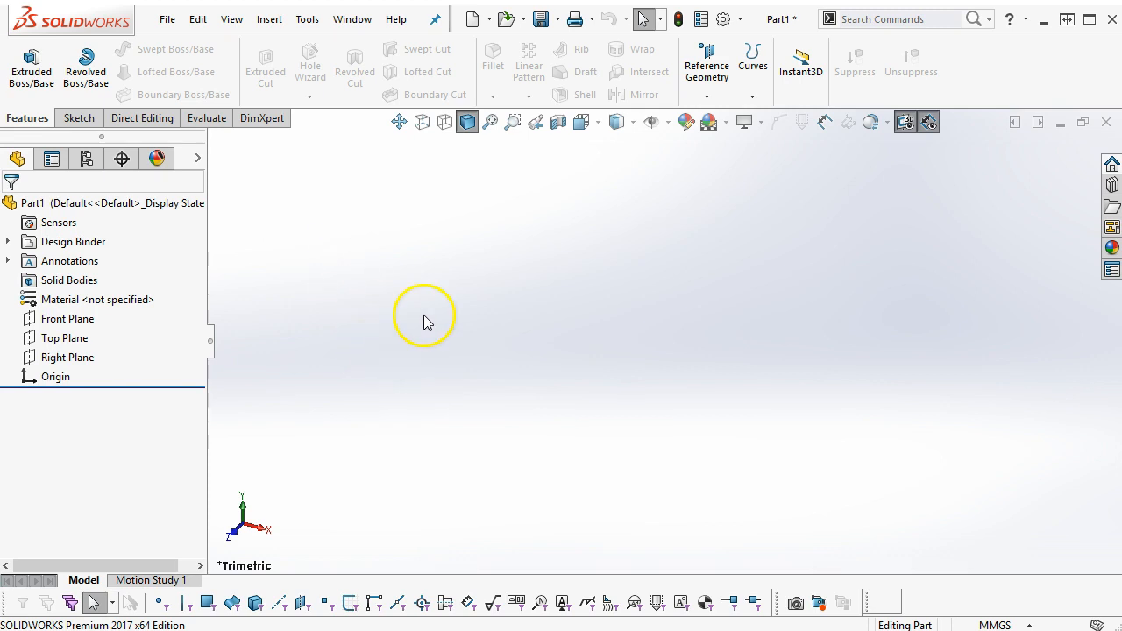
# Step: Start a new sketch on the Front Plane
pyautogui.click(72, 119)
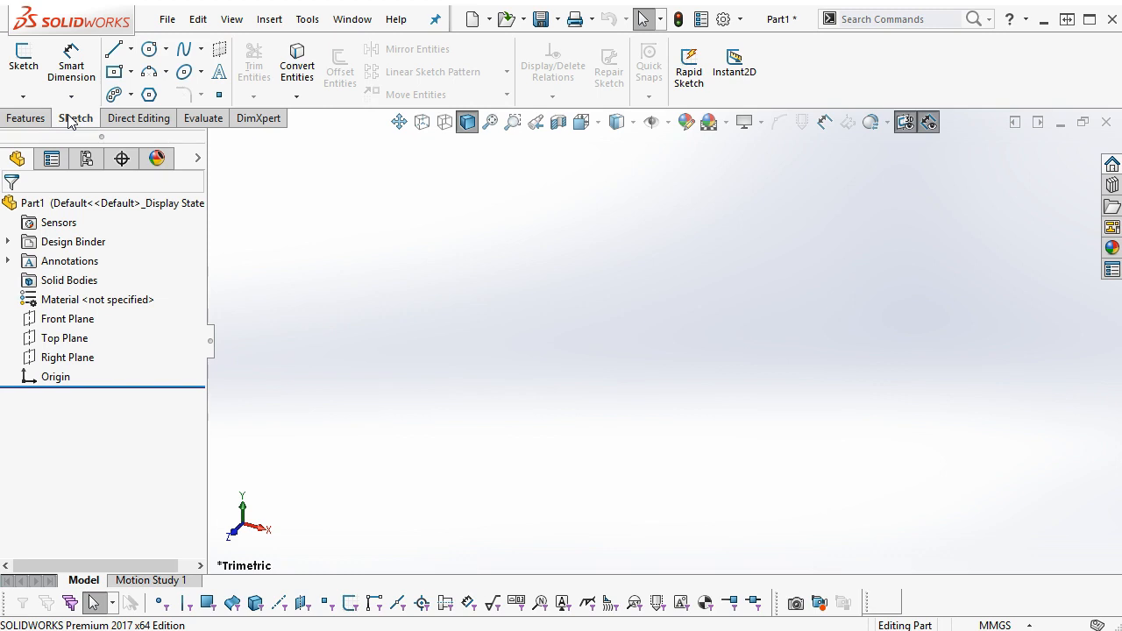
pyautogui.click(121, 158)
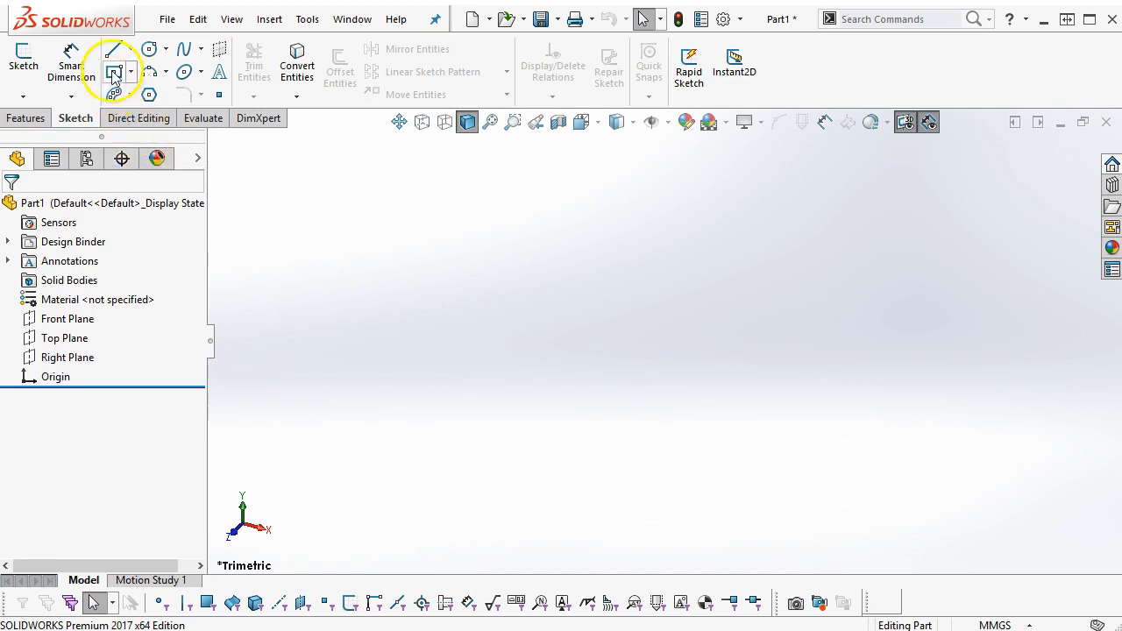
pyautogui.click(70, 319)
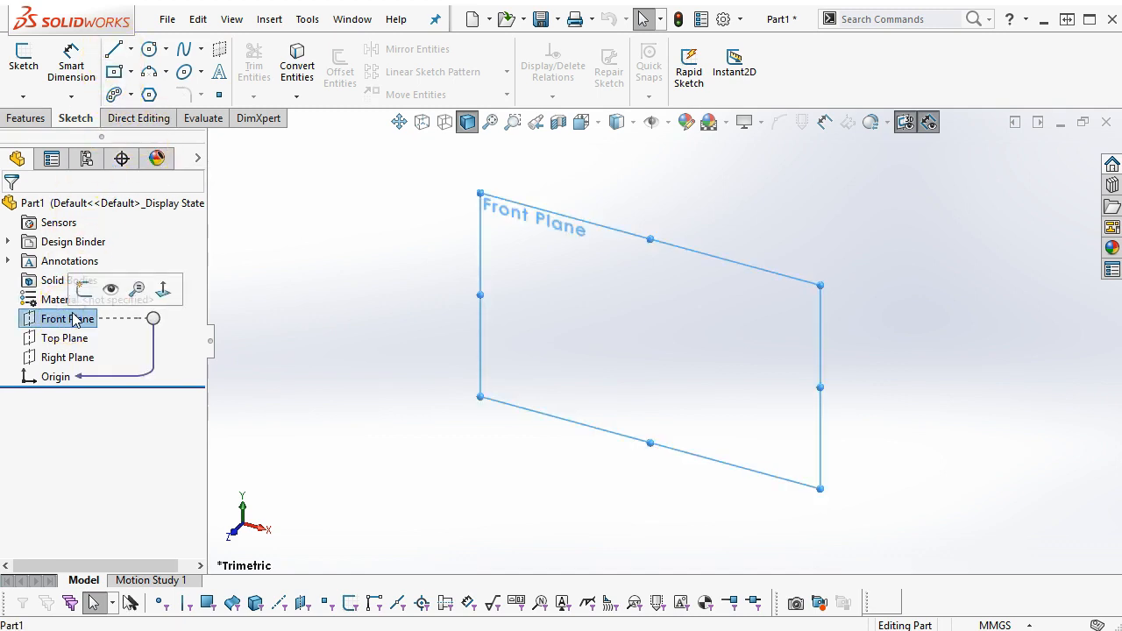
pyautogui.click(24, 61)
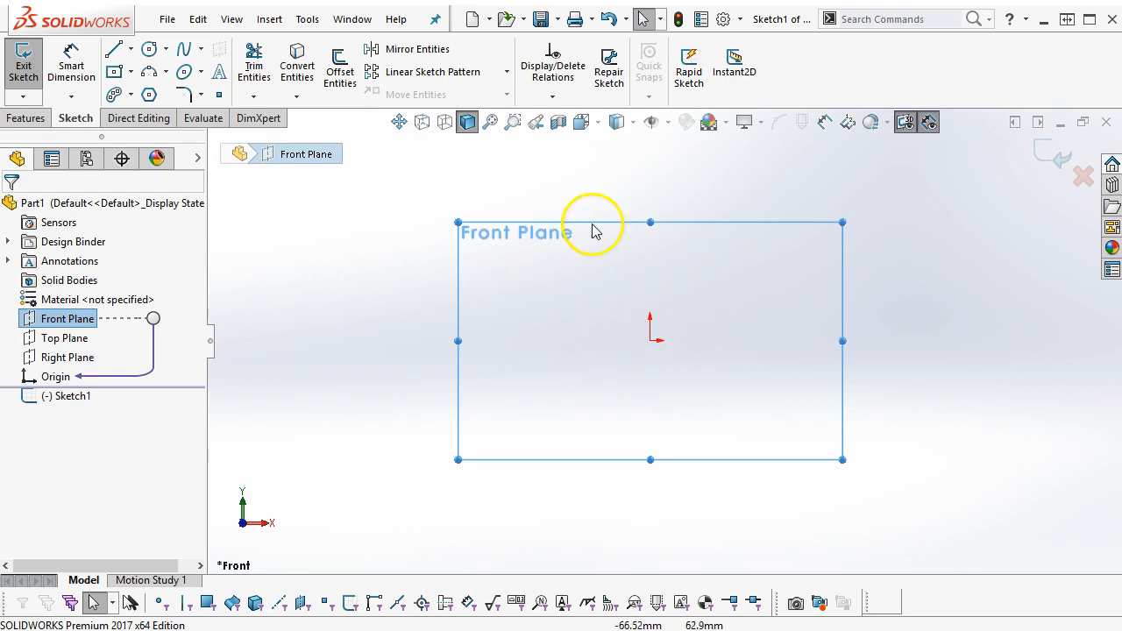
# Step: Sketch an open C-shaped profile of three lines from the origin, about 53 mm high with horizontal legs about 36 mm long
pyautogui.click(113, 49)
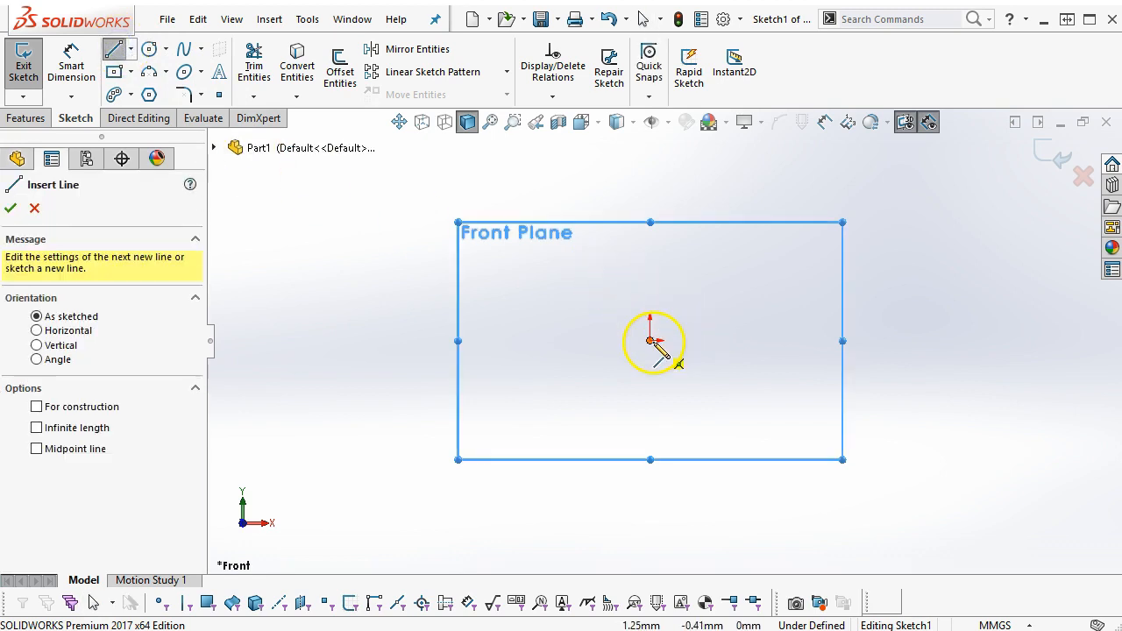
pyautogui.moveTo(650, 340); pyautogui.dragTo(733, 340)
pyautogui.click(650, 340)
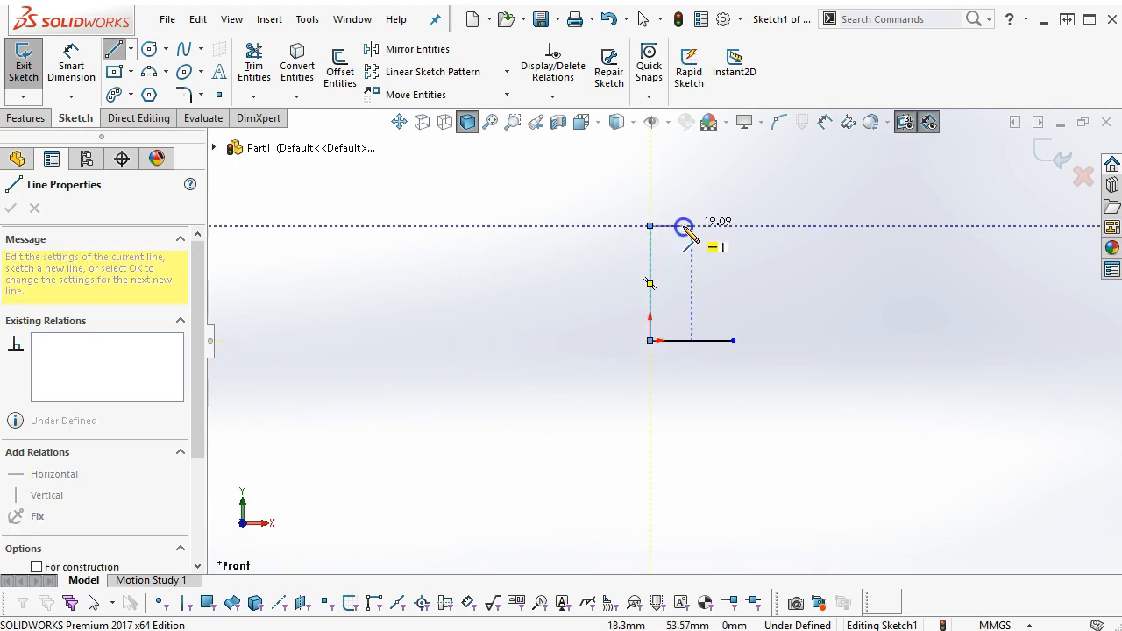
pyautogui.doubleClick(733, 226)
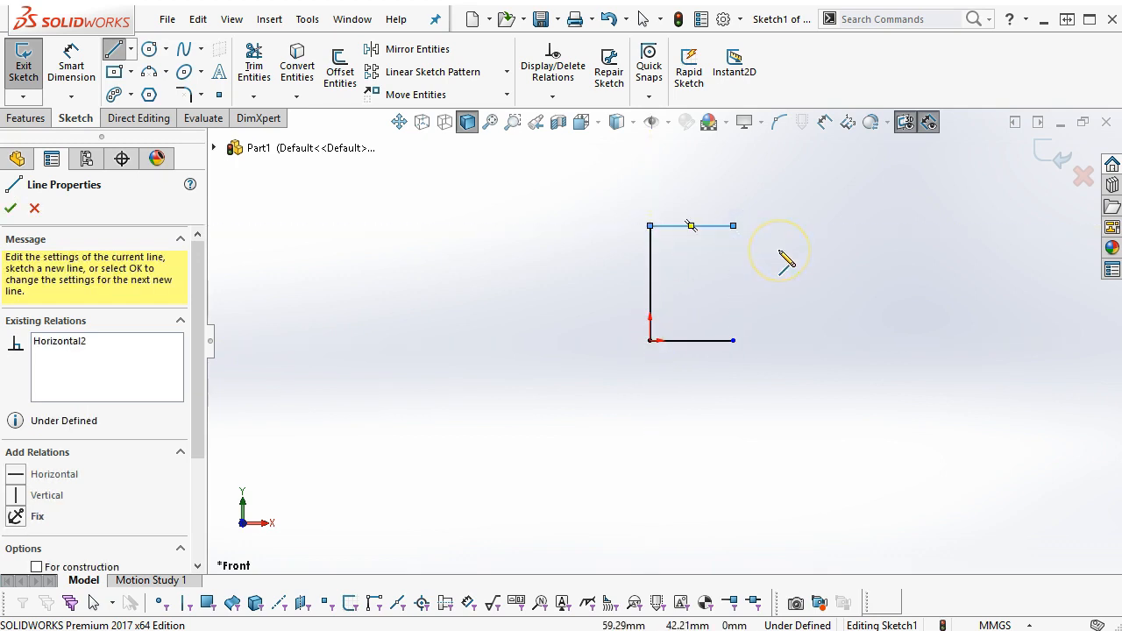
pyautogui.rightClick(783, 254)
pyautogui.click(812, 260)
# Step: Dimension the vertical line of the C profile to 50 mm
pyautogui.click(71, 66)
pyautogui.click(648, 288)
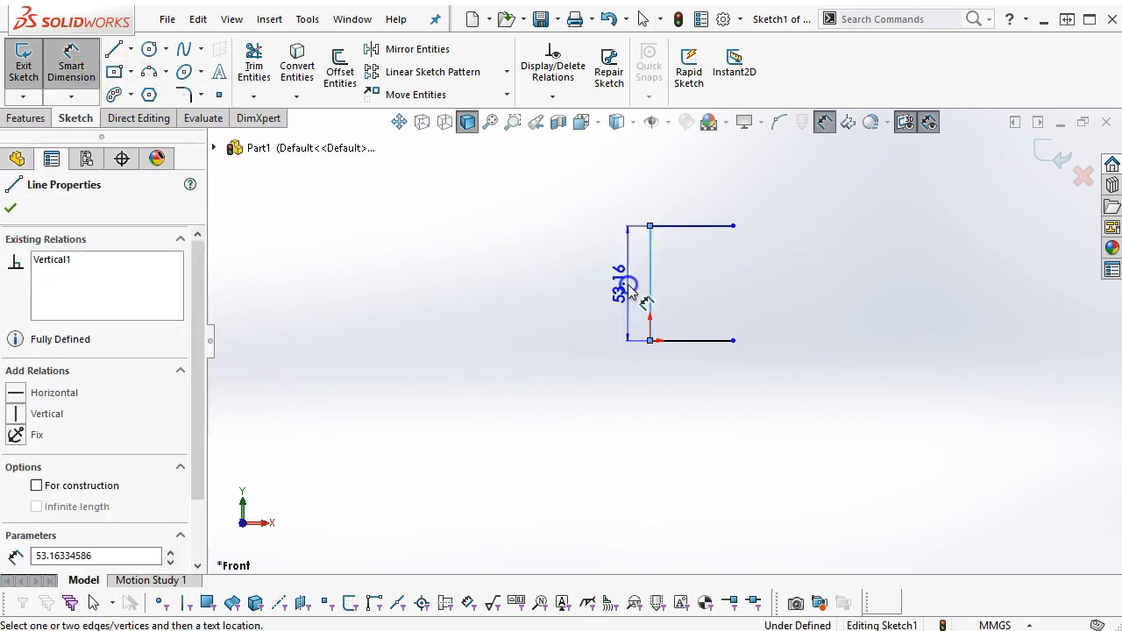
pyautogui.click(595, 289)
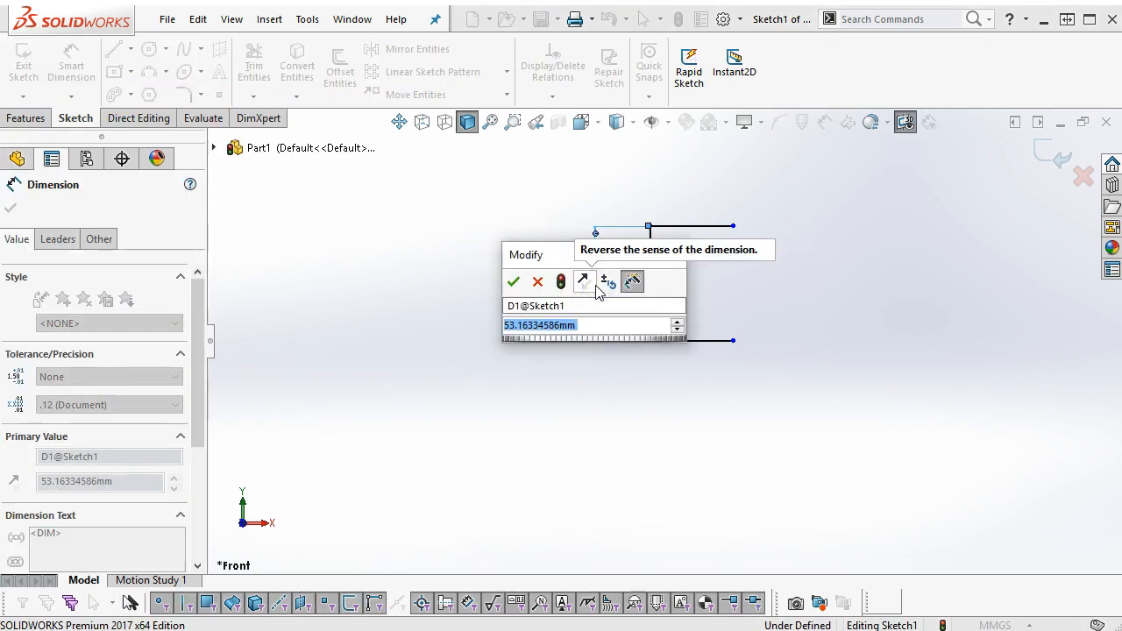
pyautogui.write('50')
pyautogui.press('Return')
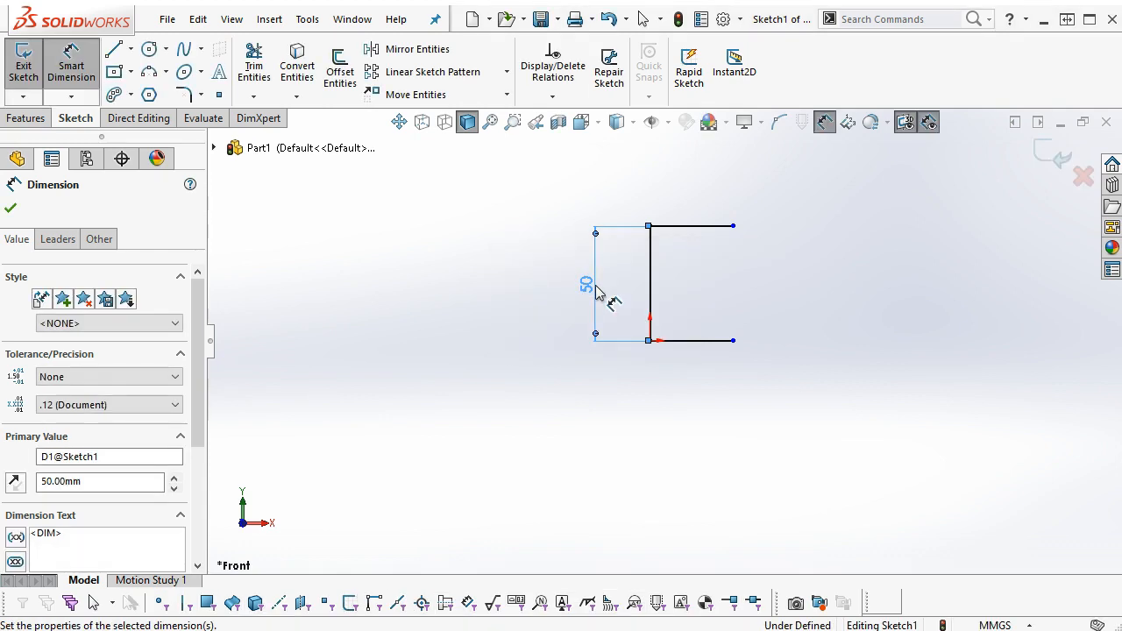
# Step: Dimension the lower horizontal line of the C profile to 40 mm and end dimensioning
pyautogui.click(676, 343)
pyautogui.click(690, 403)
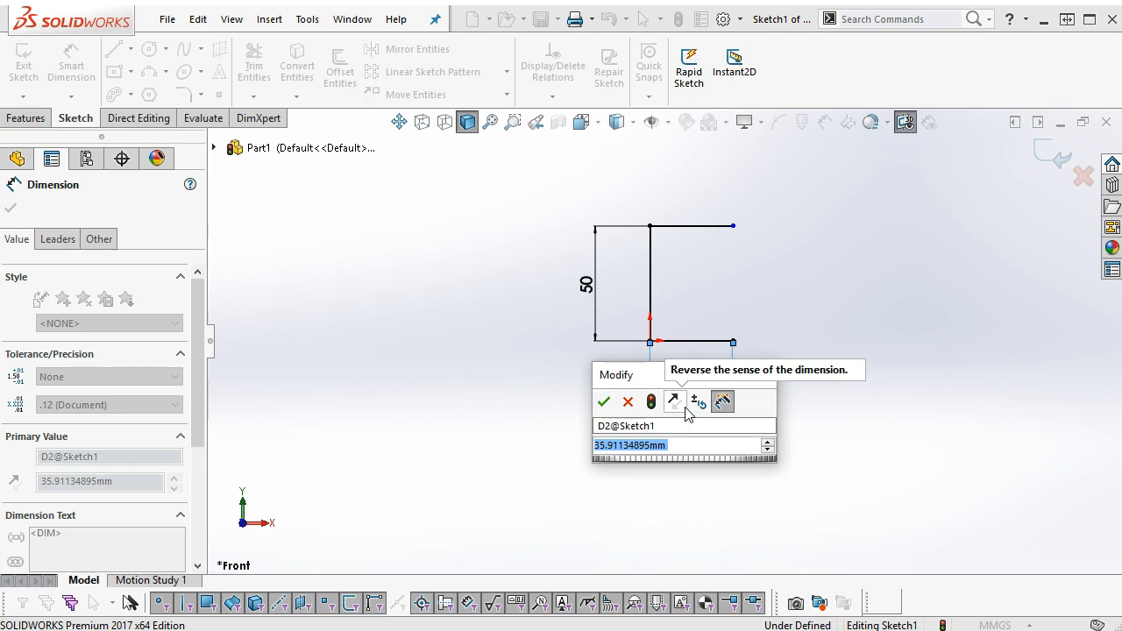
pyautogui.write('40')
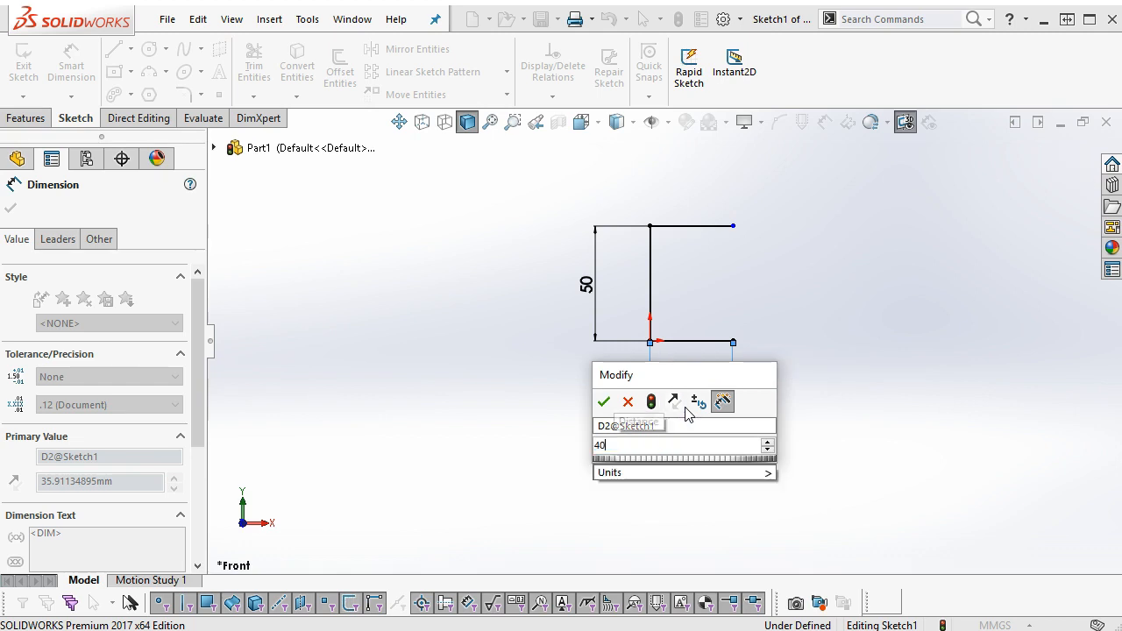
pyautogui.press('Return')
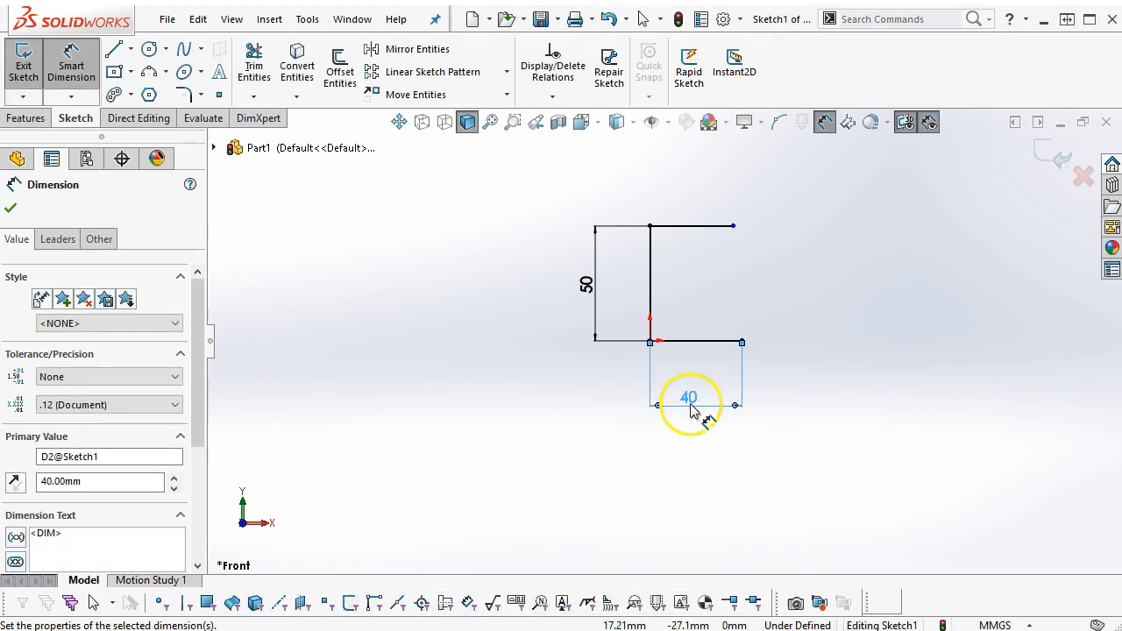
pyautogui.rightClick(797, 283)
pyautogui.click(835, 328)
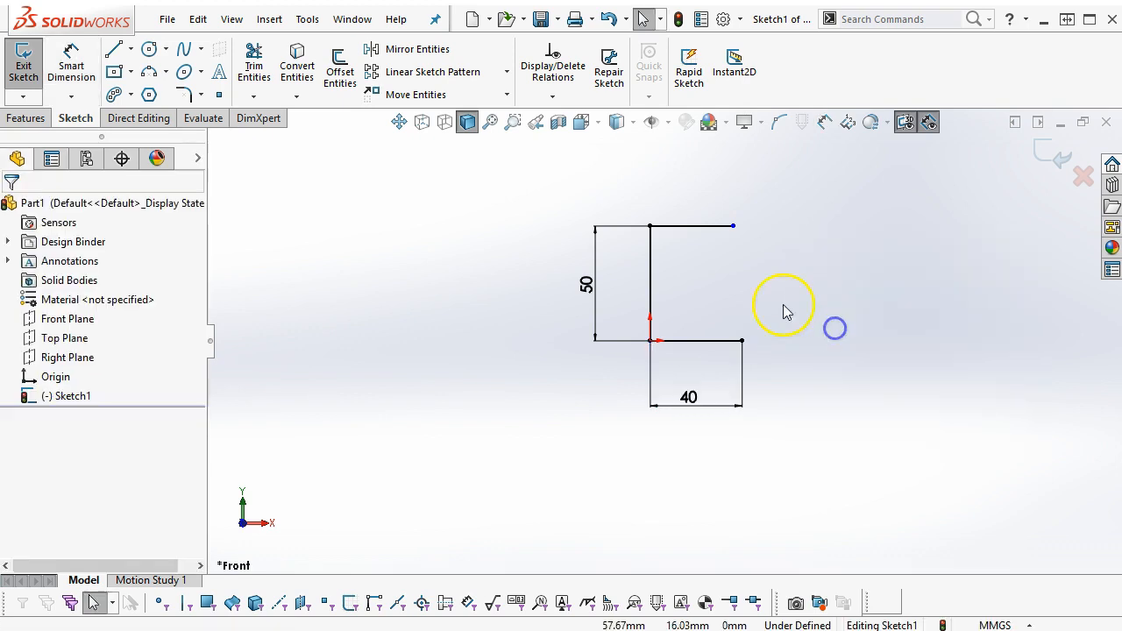
# Step: Add a Vertical relation between the free endpoints of the upper and lower horizontal lines
pyautogui.click(733, 227)
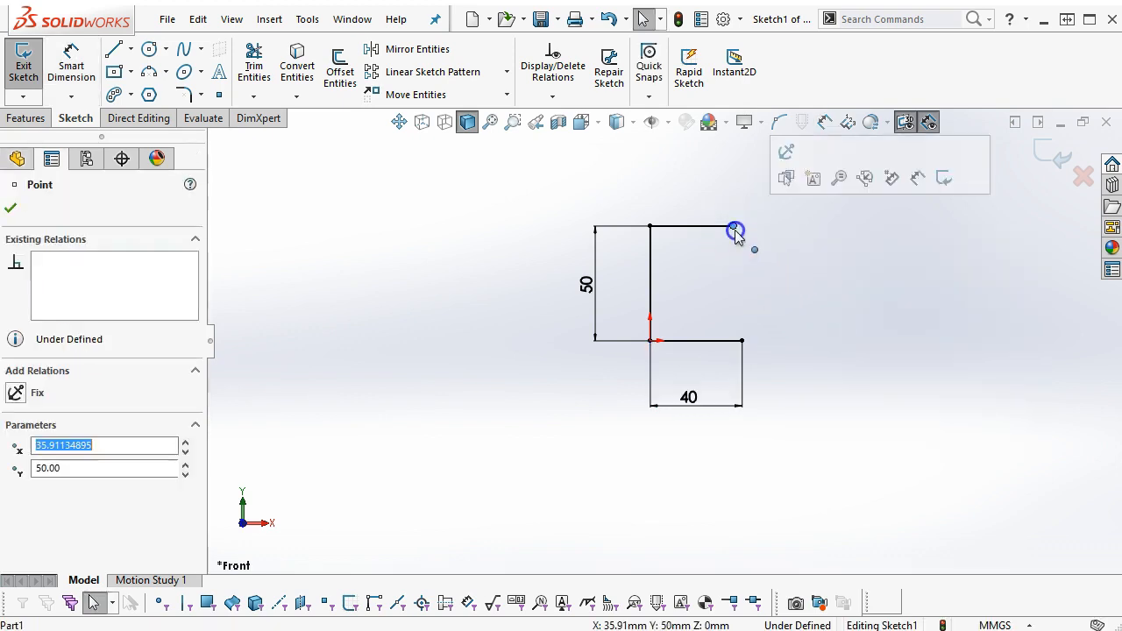
pyautogui.keyDown('ctrl'); pyautogui.click(742, 340); pyautogui.keyUp('ctrl')
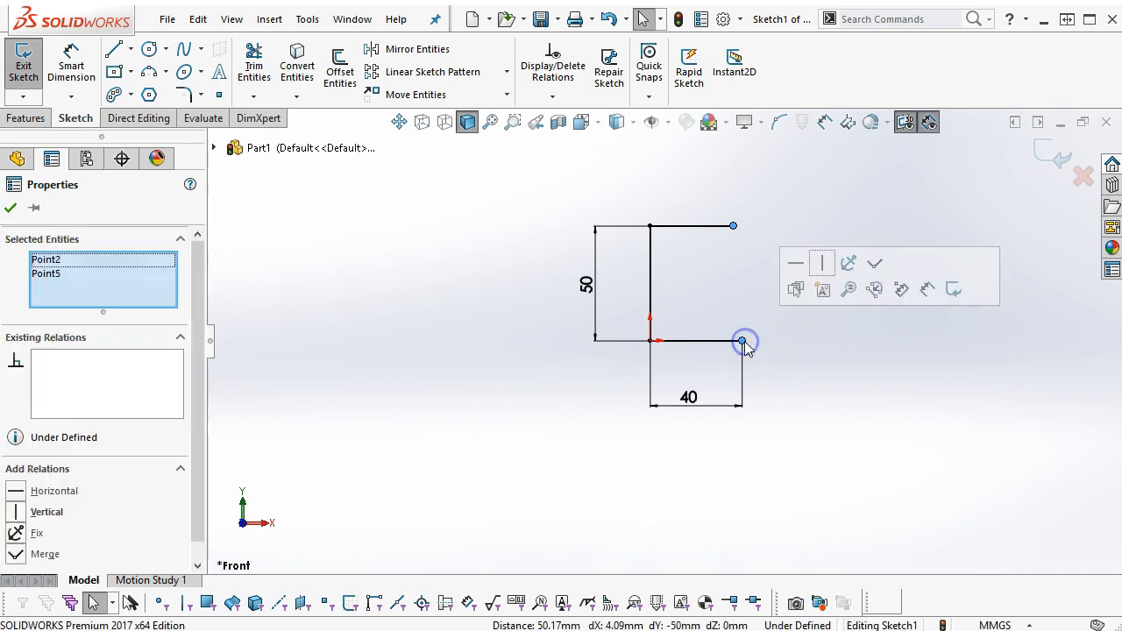
pyautogui.click(820, 266)
pyautogui.click(828, 356)
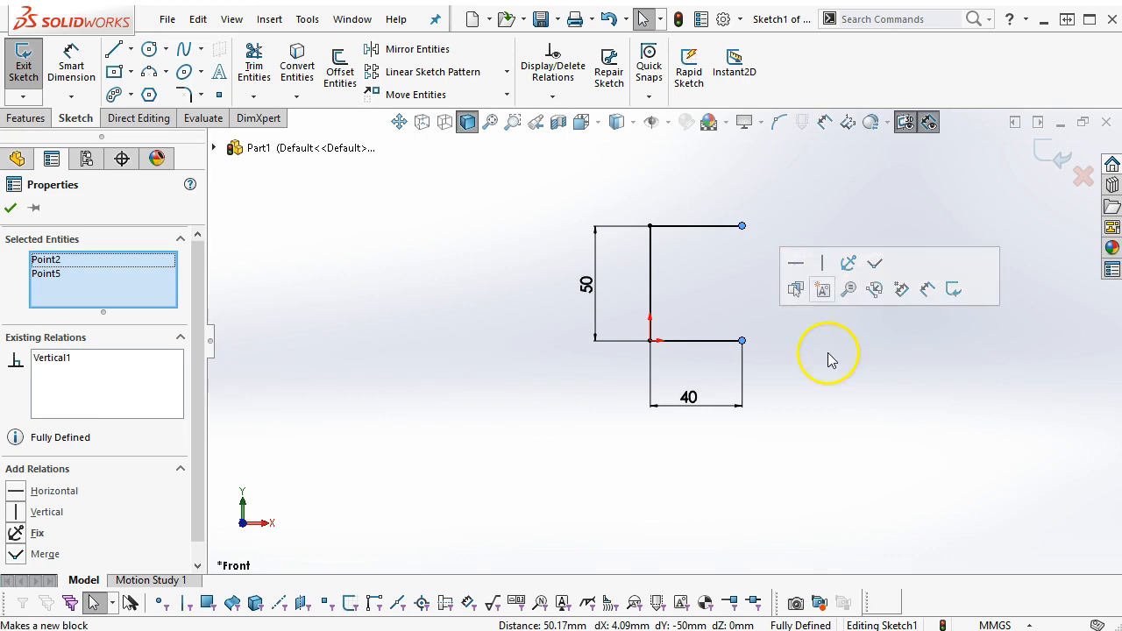
# Step: Select both horizontal lines to view the Equal relation option, and clear the selection without applying it
pyautogui.click(707, 340)
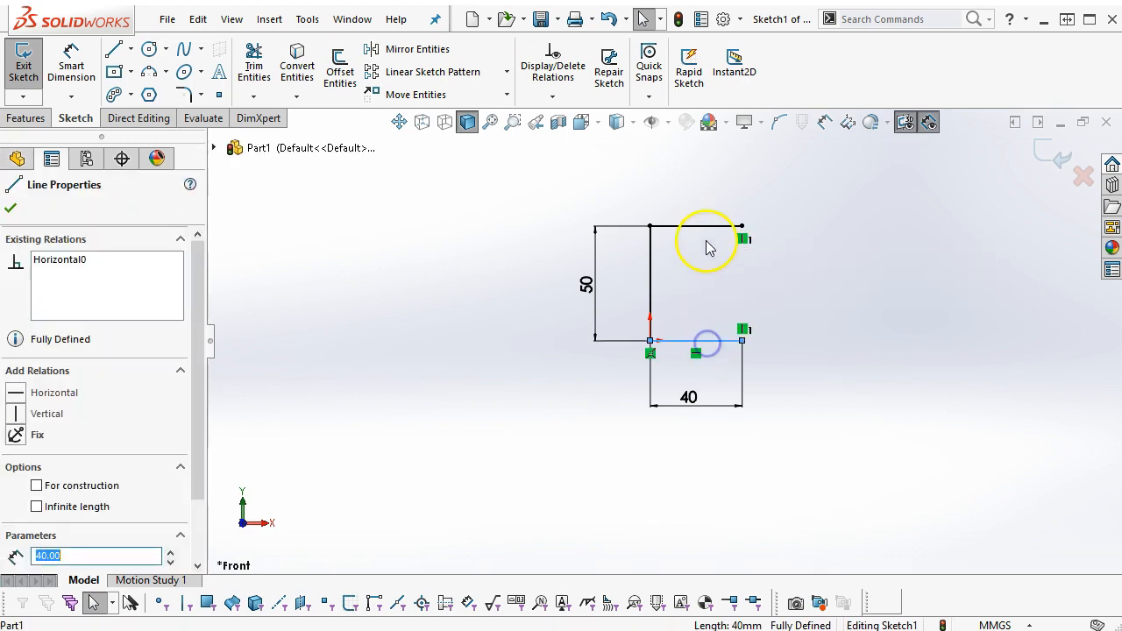
pyautogui.keyDown('ctrl'); pyautogui.click(707, 229); pyautogui.keyUp('ctrl')
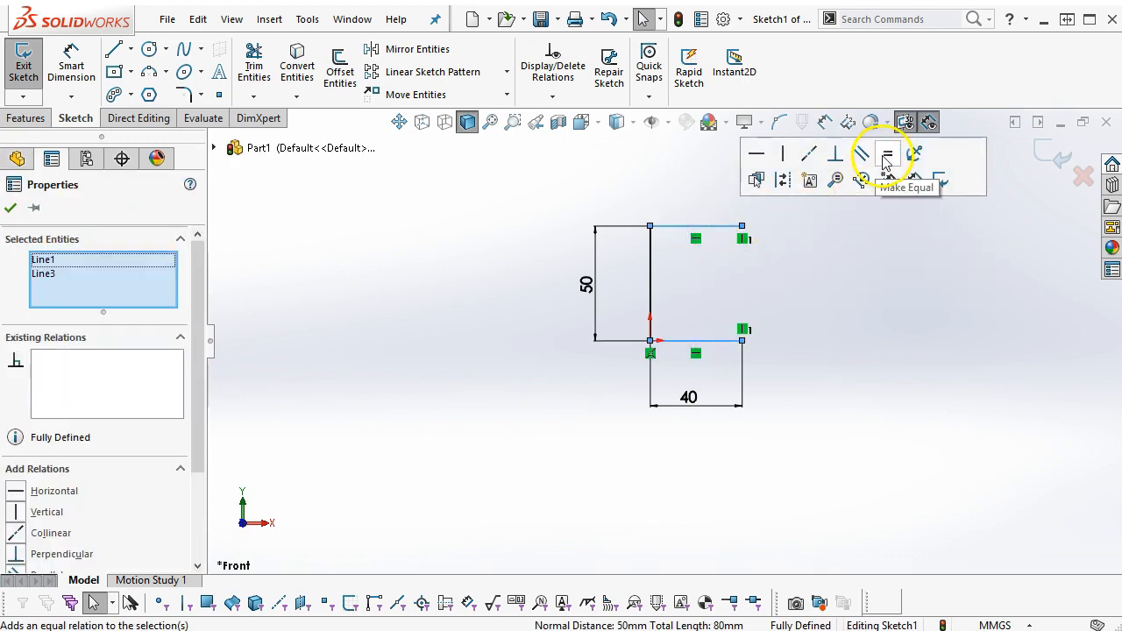
pyautogui.click(860, 302)
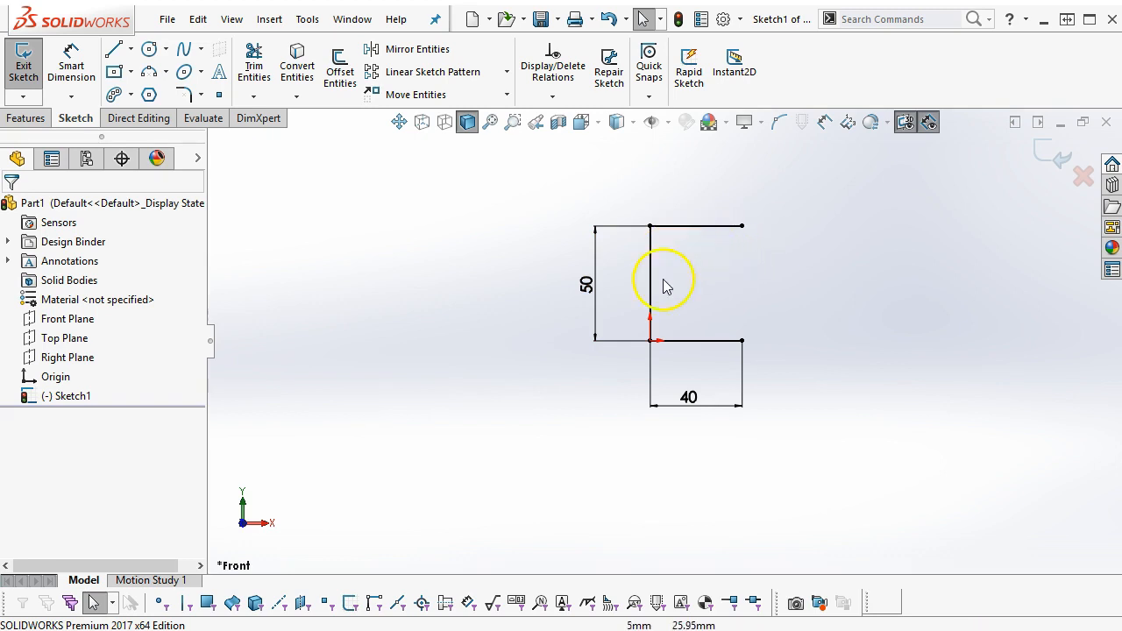
# Step: Offset the C profile chain inward by 10 mm, closing its open ends with line caps
pyautogui.click(698, 345)
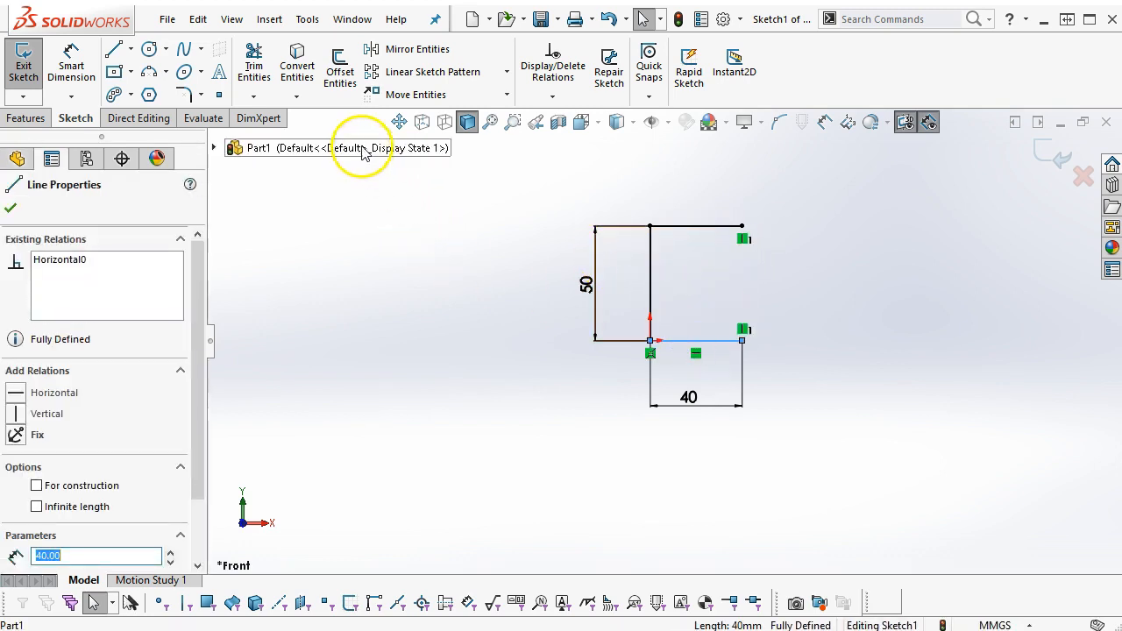
pyautogui.click(340, 70)
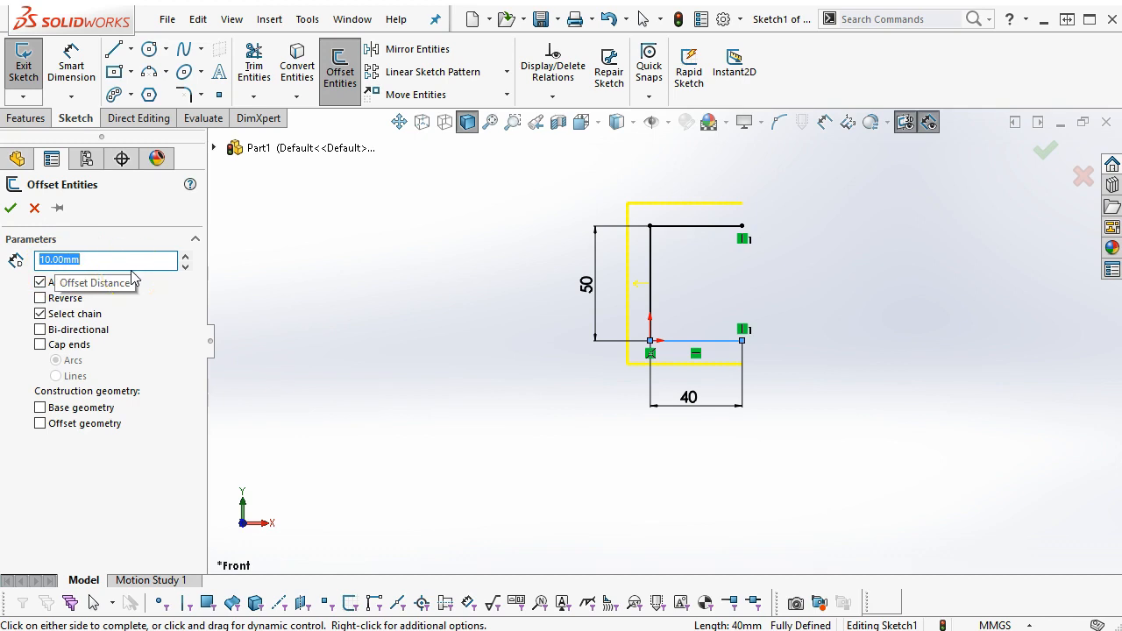
pyautogui.click(40, 298)
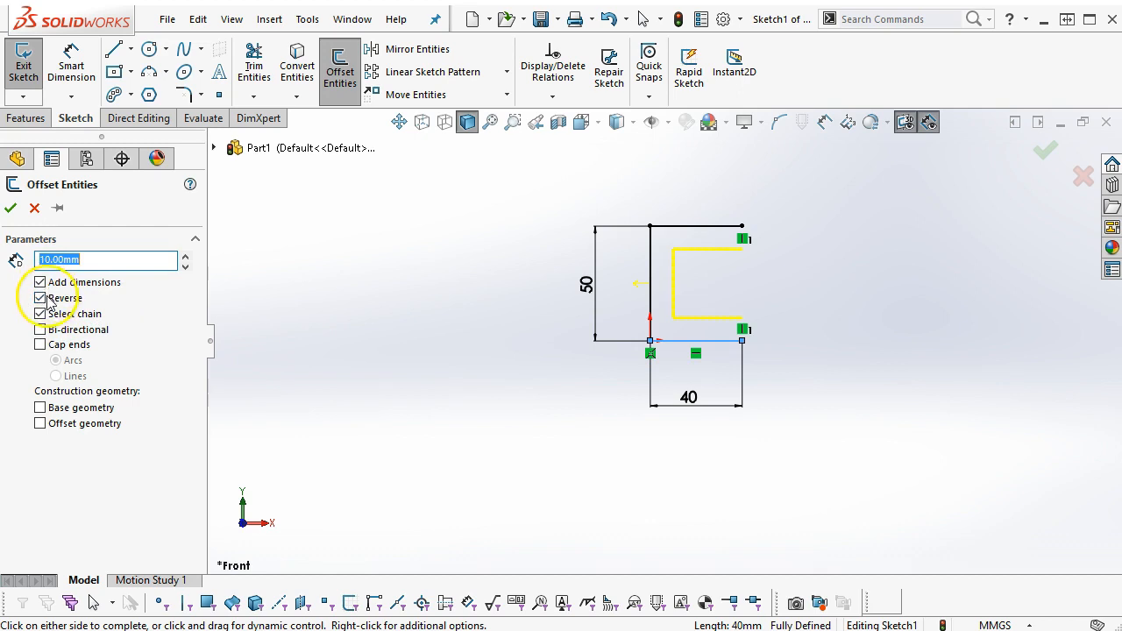
pyautogui.click(41, 346)
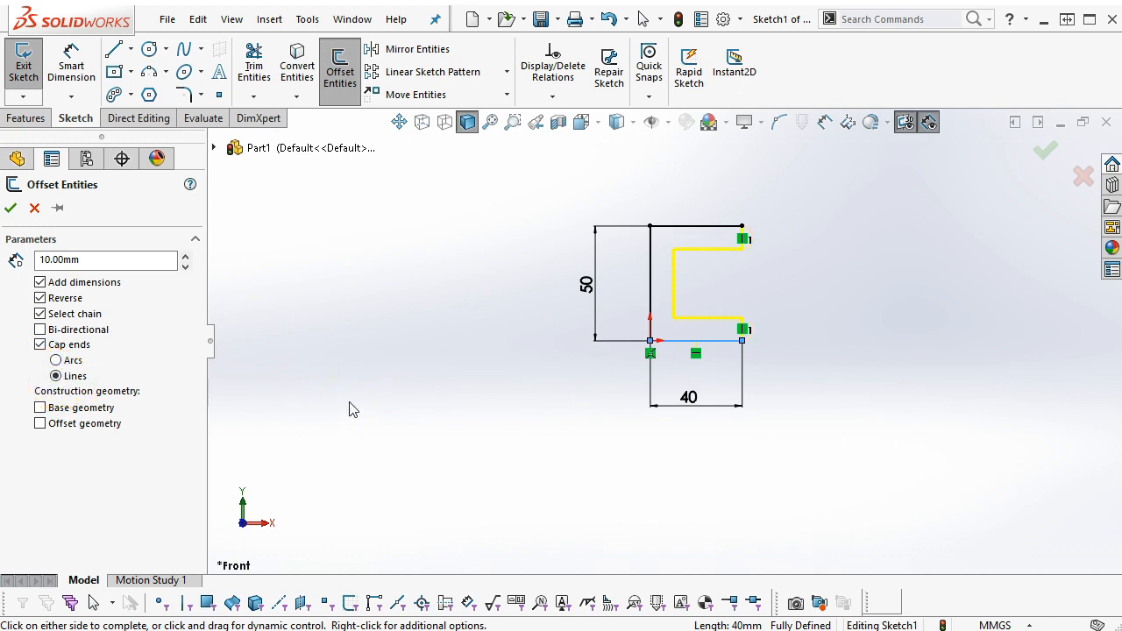
pyautogui.click(10, 208)
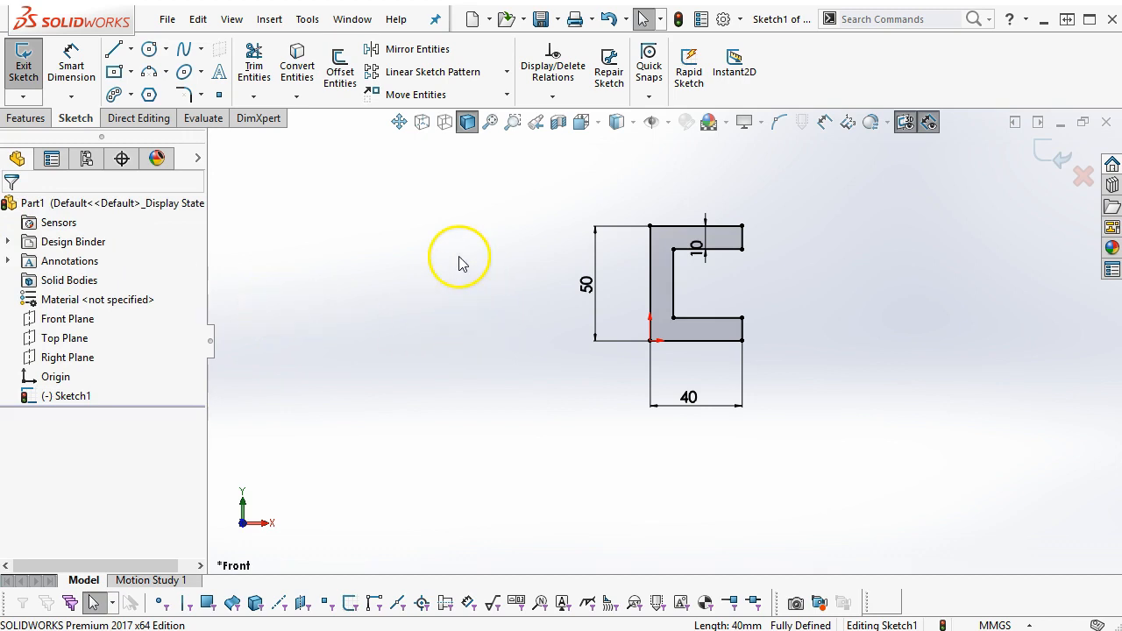
# Step: Extrude the closed C profile as a 30 mm boss using the Mid Plane end condition
pyautogui.moveTo(552, 281); pyautogui.dragTo(514, 418, button='middle')
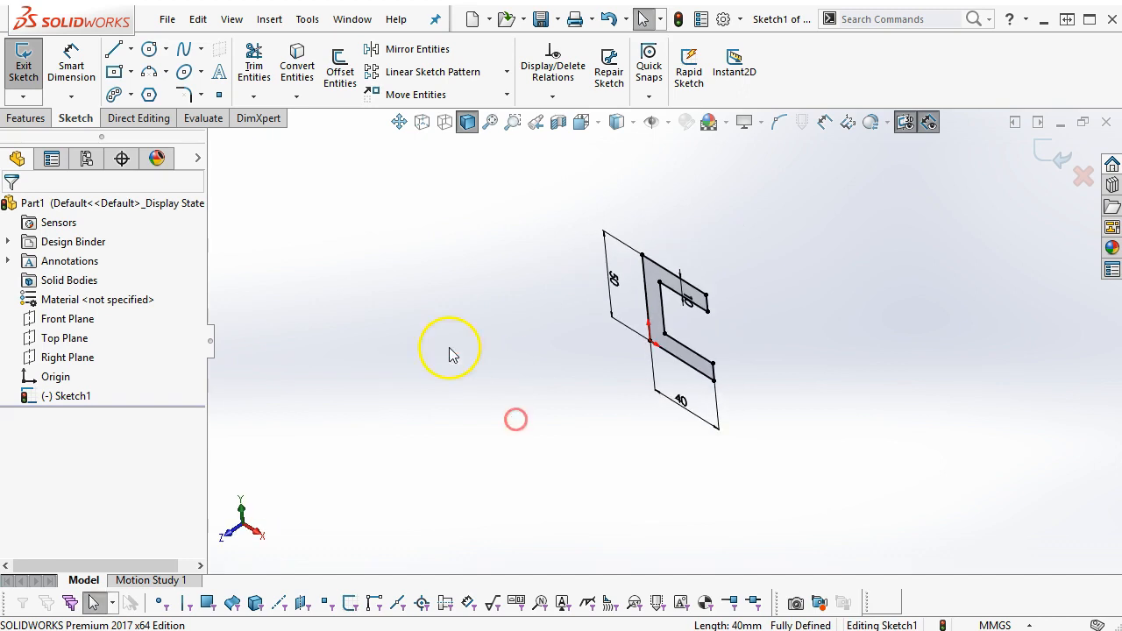
pyautogui.click(25, 117)
pyautogui.click(29, 70)
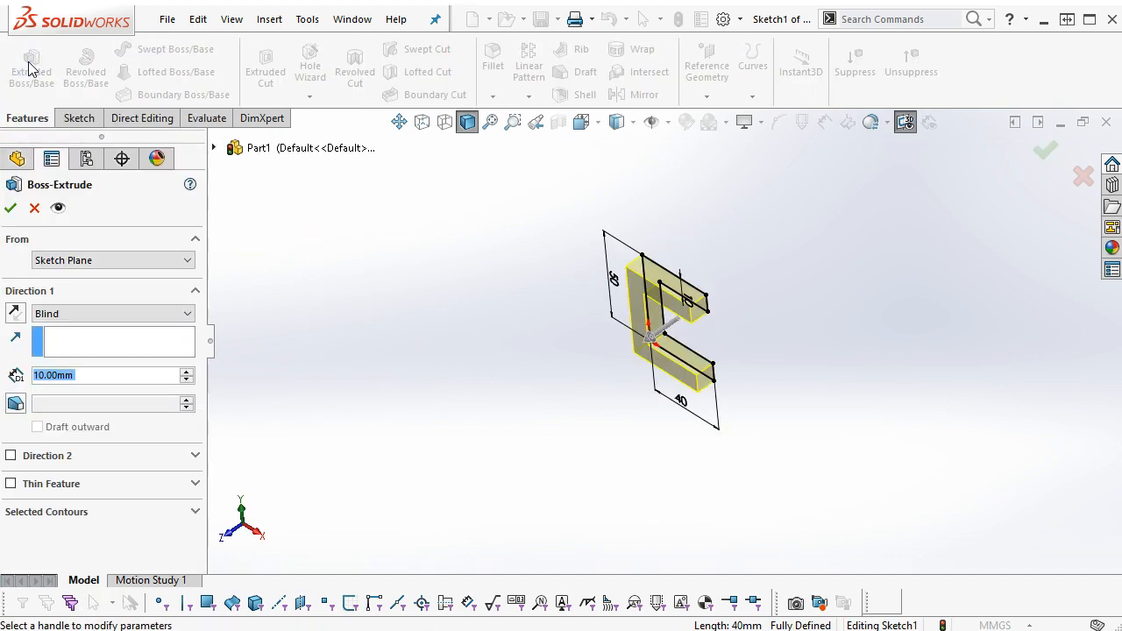
pyautogui.click(132, 311)
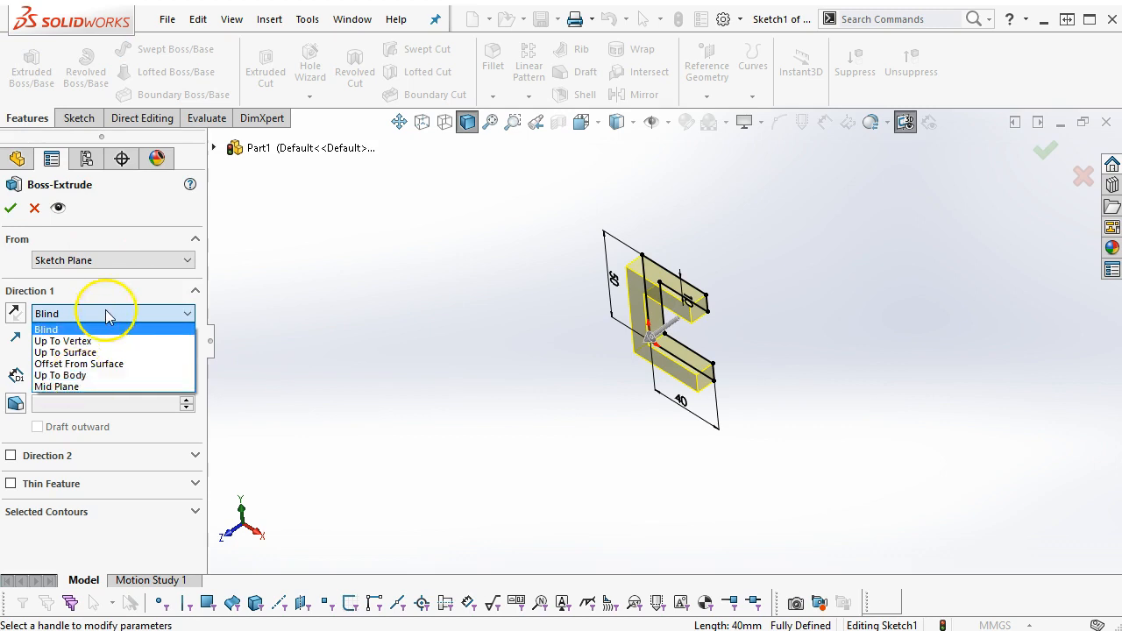
pyautogui.click(107, 316)
pyautogui.click(85, 376)
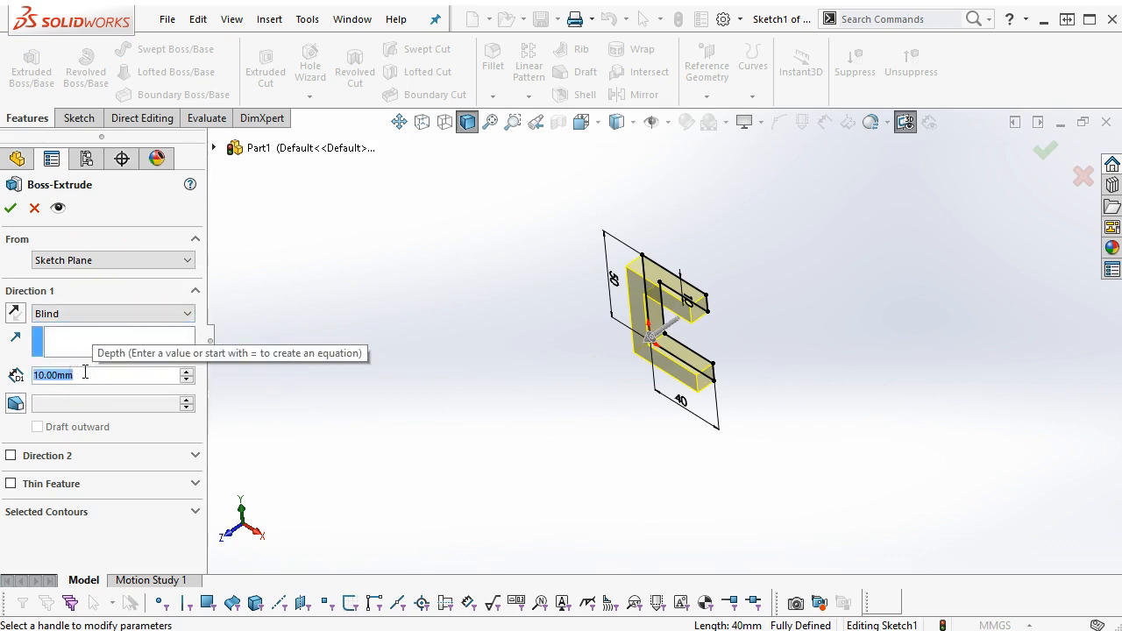
pyautogui.write('30')
pyautogui.press('Return')
pyautogui.click(103, 313)
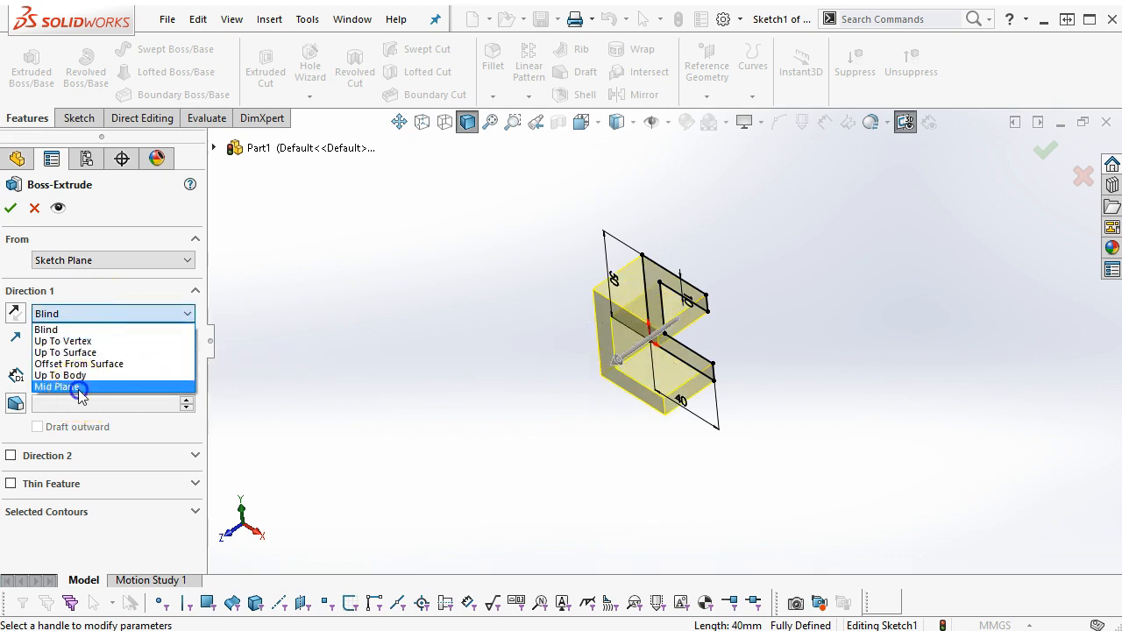
pyautogui.click(80, 387)
pyautogui.moveTo(438, 383); pyautogui.dragTo(460, 375, button='middle')
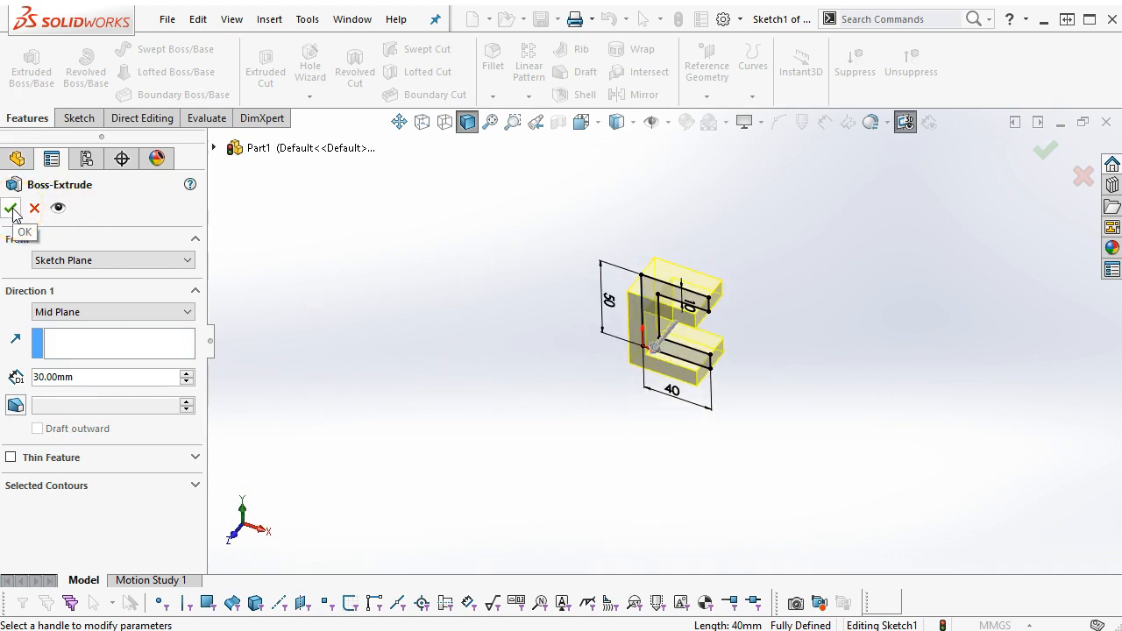
pyautogui.scroll(-3, 699, 292)
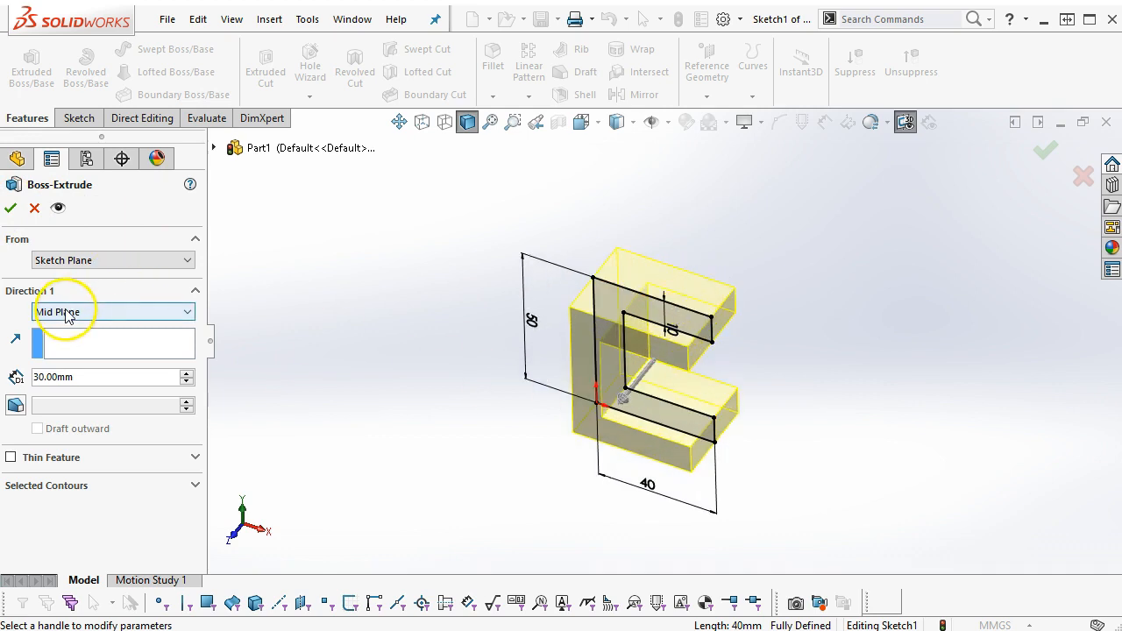
pyautogui.click(10, 209)
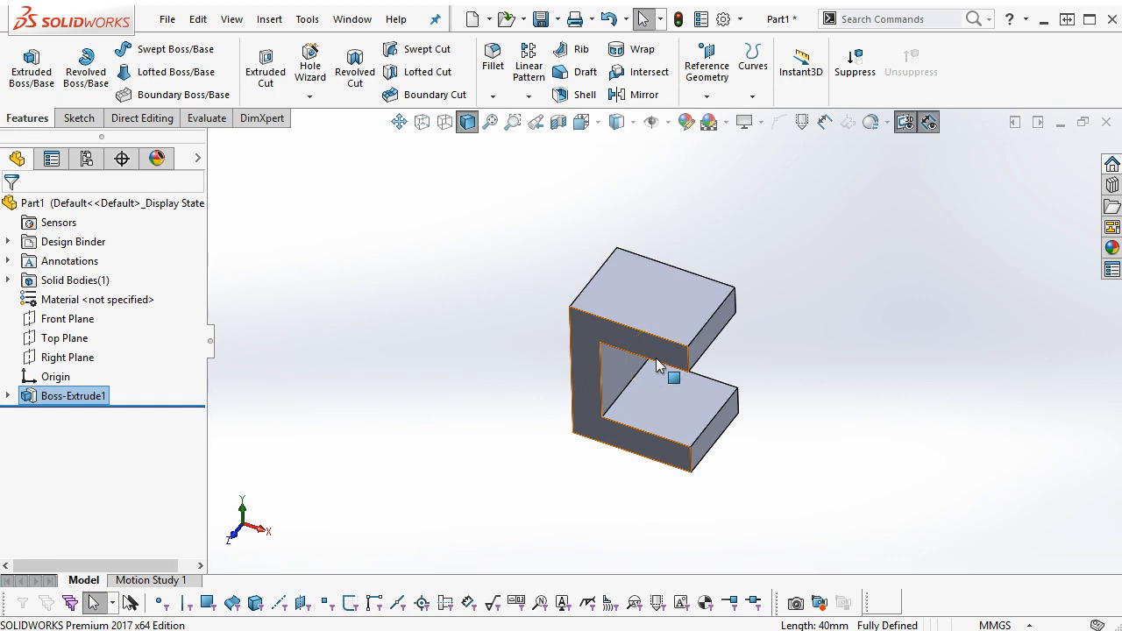
# Step: Start a Hole Wizard hole on the bracket's top face as a plain ANSI Metric drill-size hole, resetting the custom sizing to defaults
pyautogui.click(674, 317)
pyautogui.click(309, 70)
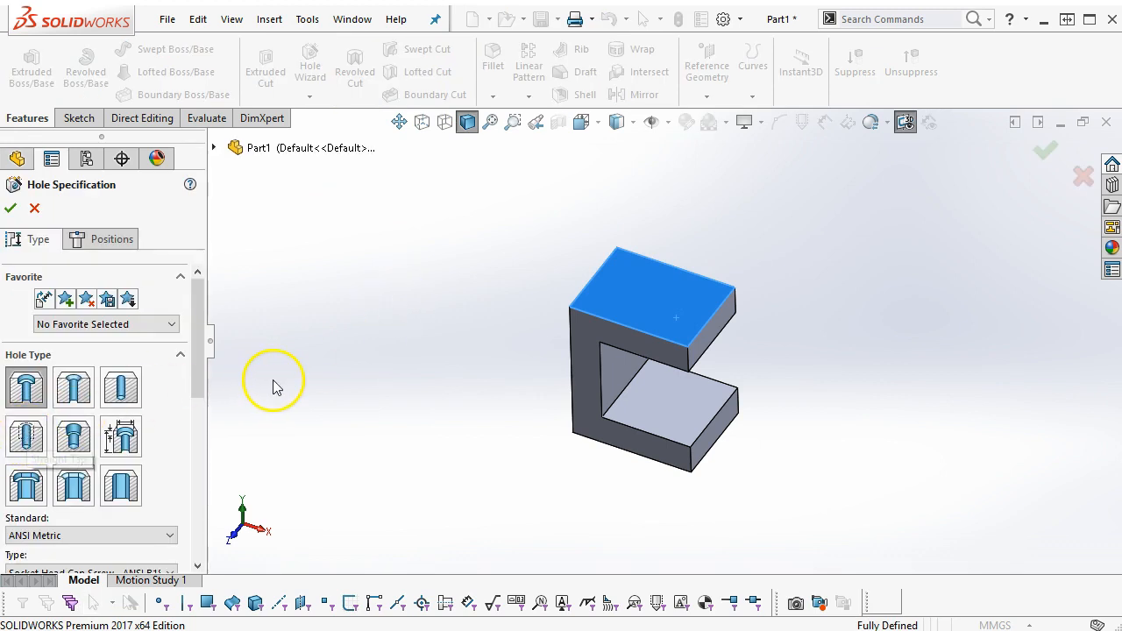
pyautogui.click(120, 387)
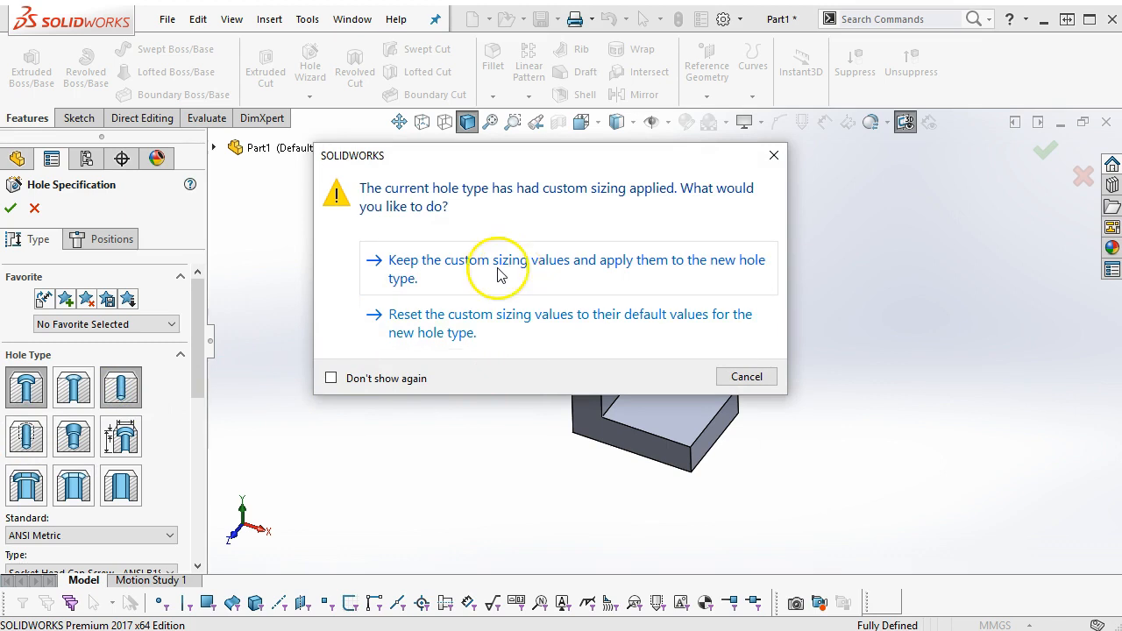
pyautogui.click(430, 327)
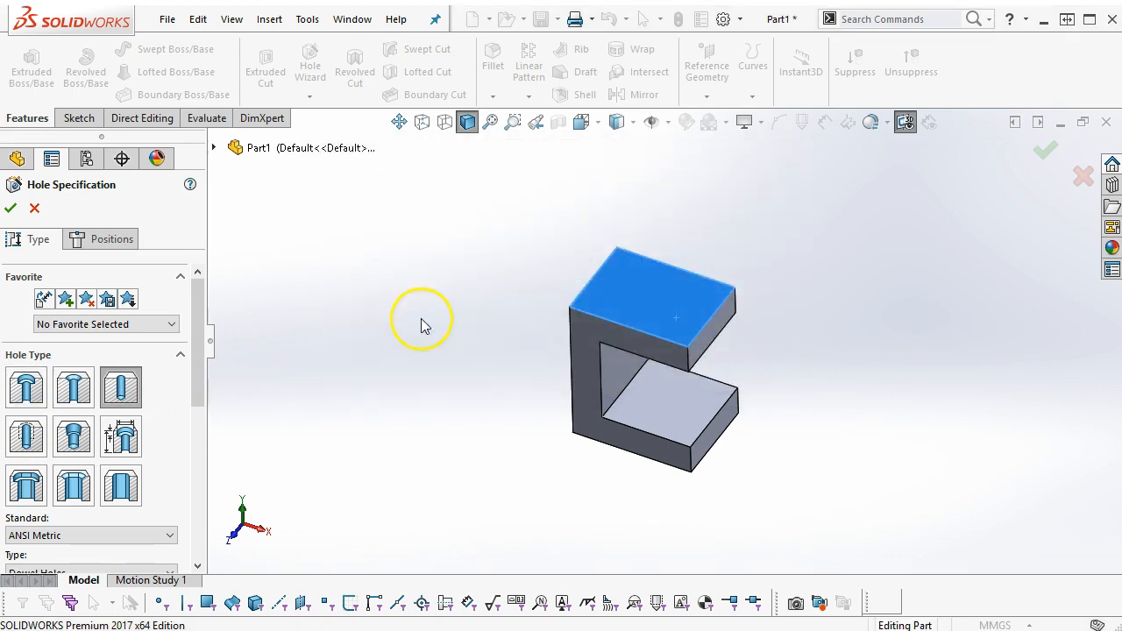
pyautogui.moveTo(196, 371); pyautogui.dragTo(196, 472)
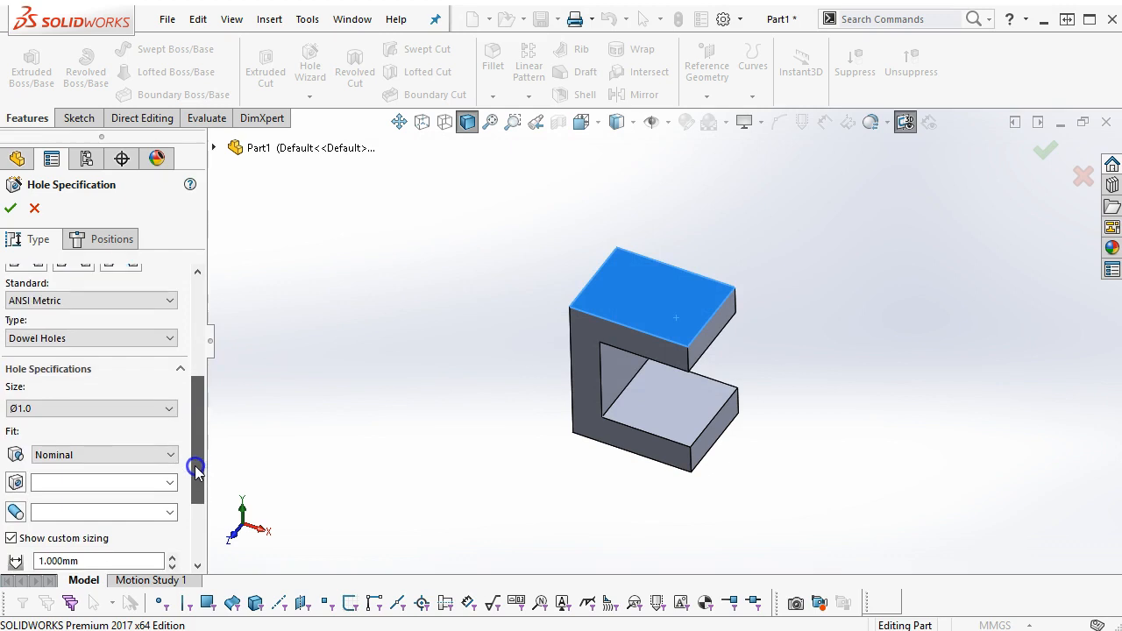
pyautogui.click(103, 340)
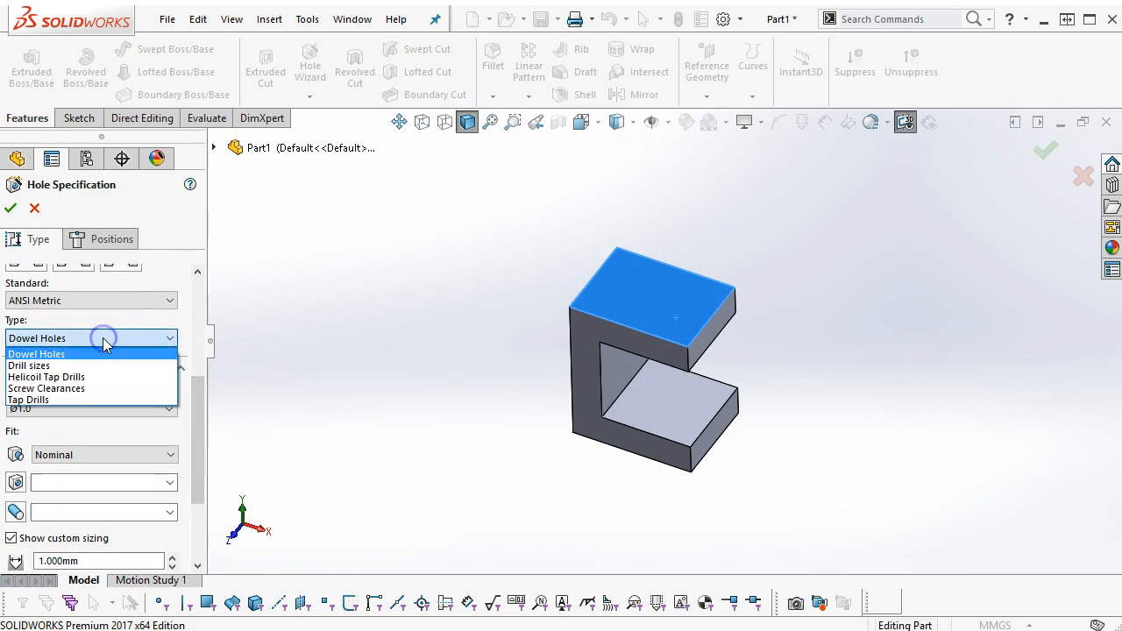
pyautogui.click(75, 367)
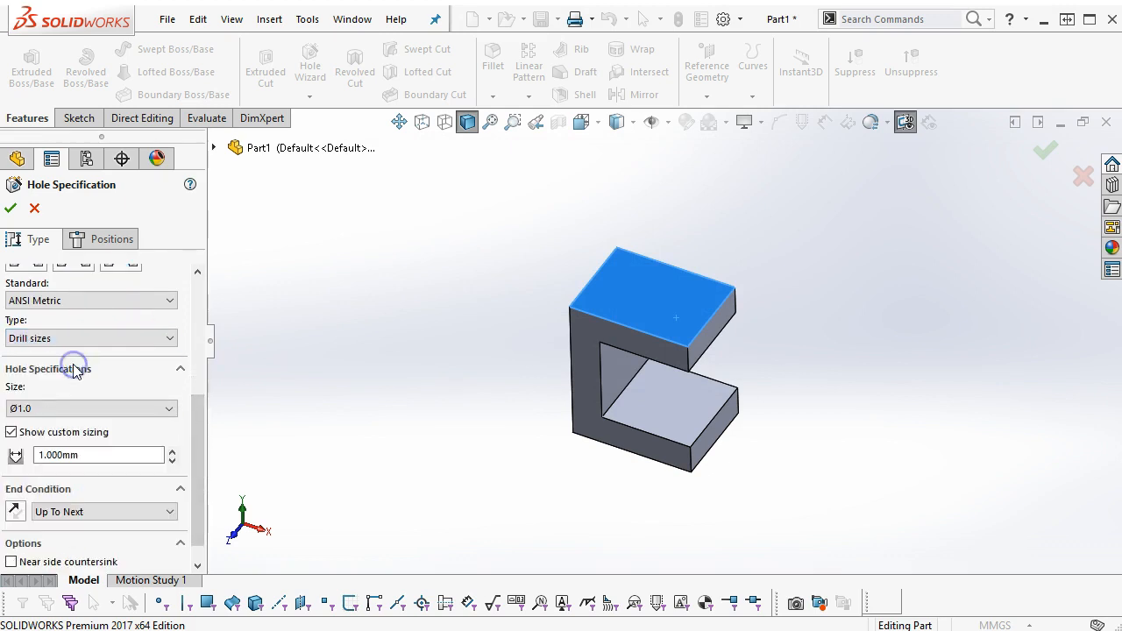
# Step: Set the hole size to Ø10.0 in the hole specification
pyautogui.click(169, 408)
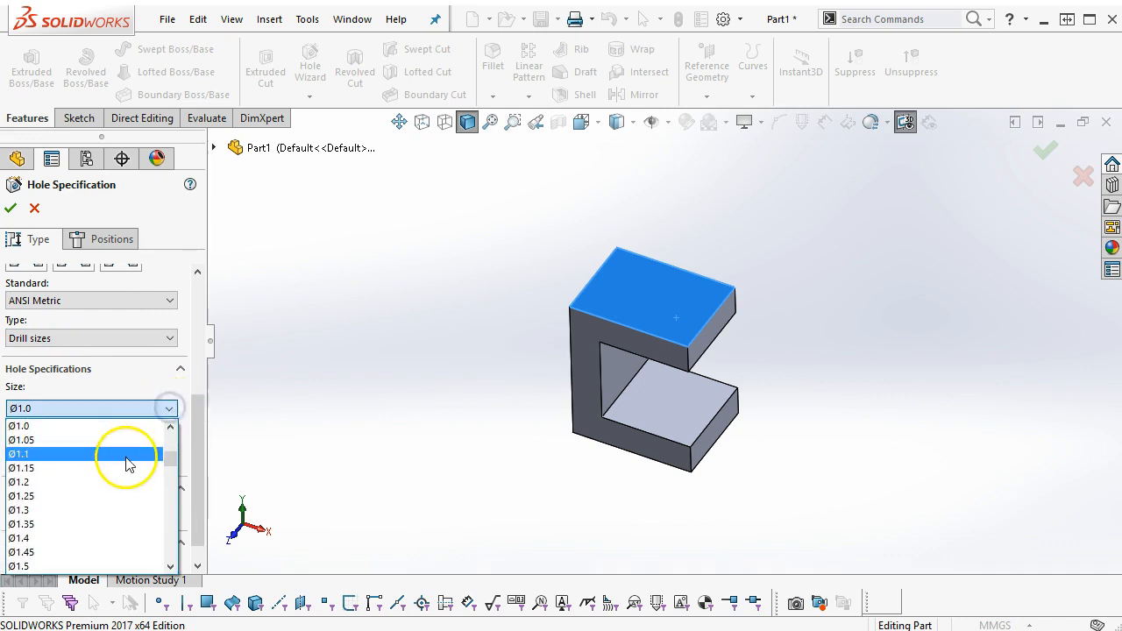
pyautogui.scroll(-7, 123, 469)
pyautogui.scroll(-10, 120, 473)
pyautogui.scroll(-15, 112, 473)
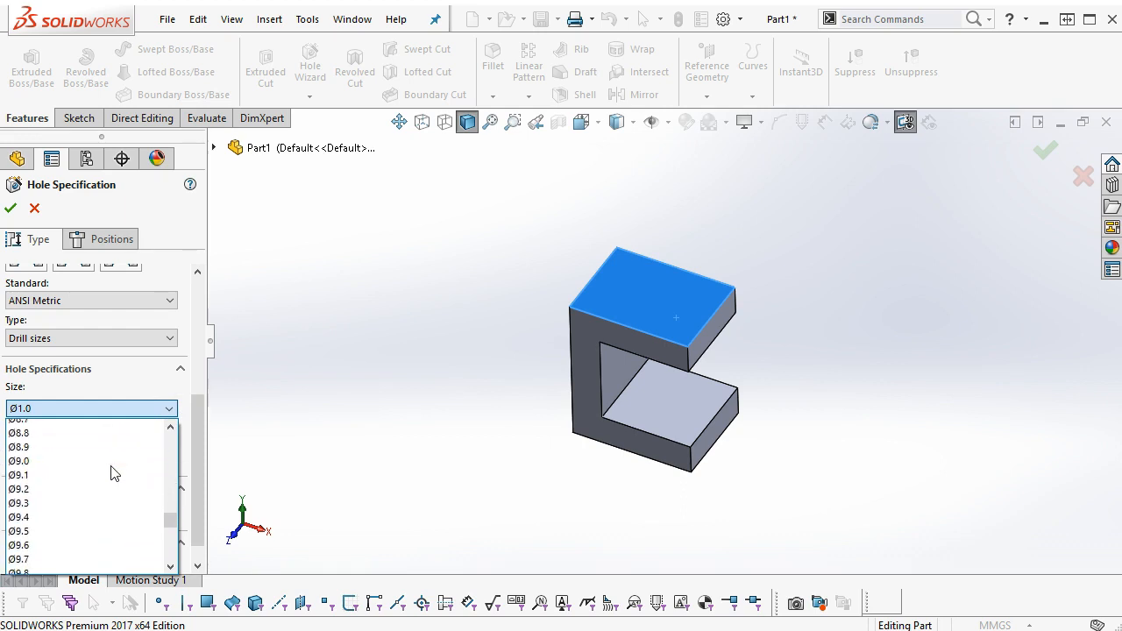
pyautogui.scroll(-1, 112, 474)
pyautogui.click(70, 551)
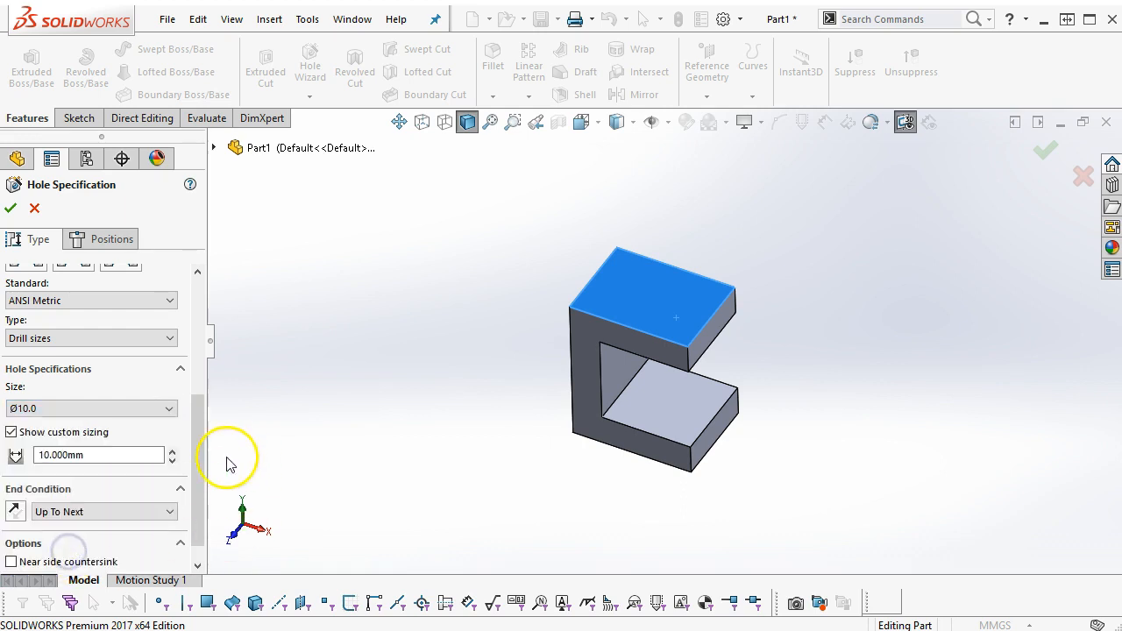
pyautogui.moveTo(196, 452); pyautogui.dragTo(195, 459)
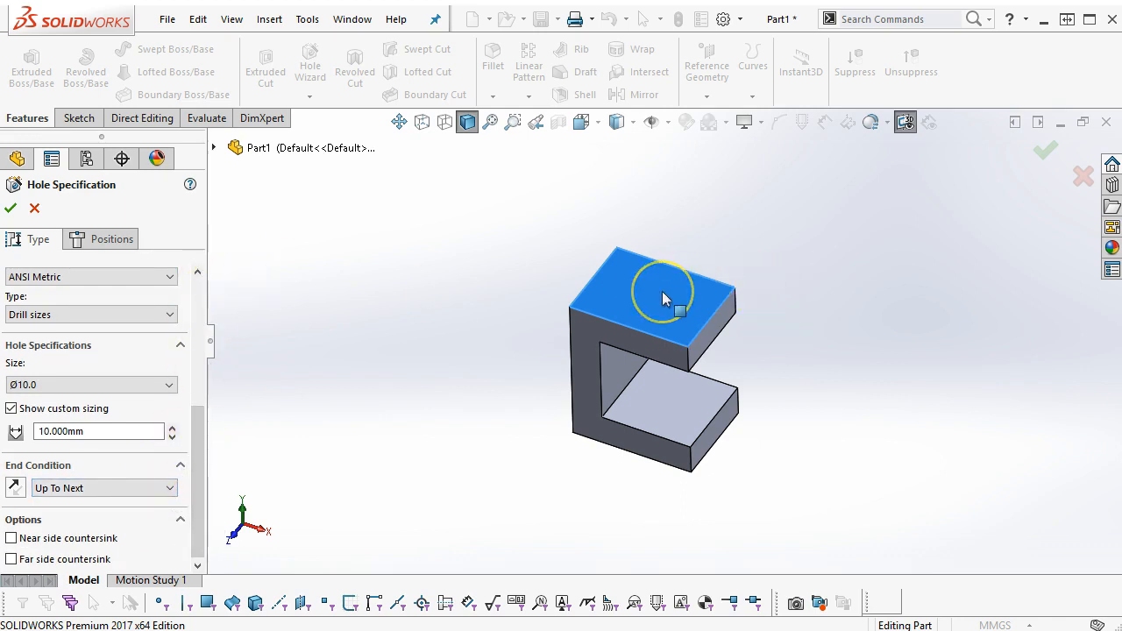
# Step: Place one hole centre on the bracket's top face, about 26 mm from the back edge, and end point placement
pyautogui.click(676, 316)
pyautogui.click(112, 238)
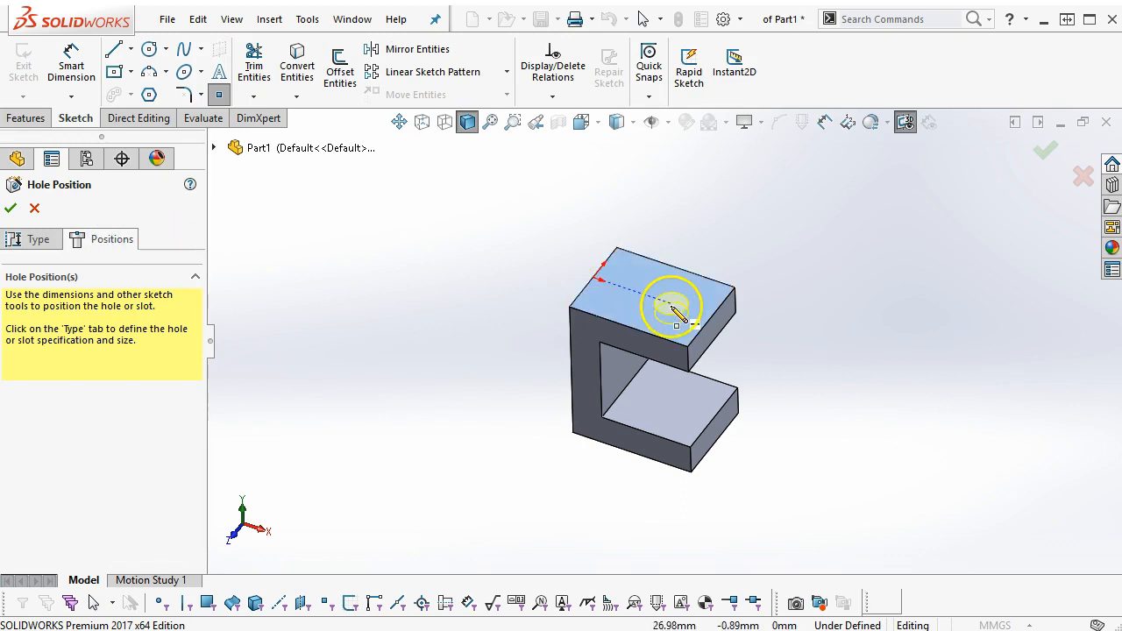
pyautogui.click(672, 308)
pyautogui.rightClick(877, 276)
pyautogui.click(882, 290)
# Step: Add a Horizontal relation between the origin and the hole's centre point in the top view
pyautogui.hotkey('ctrl', '5')
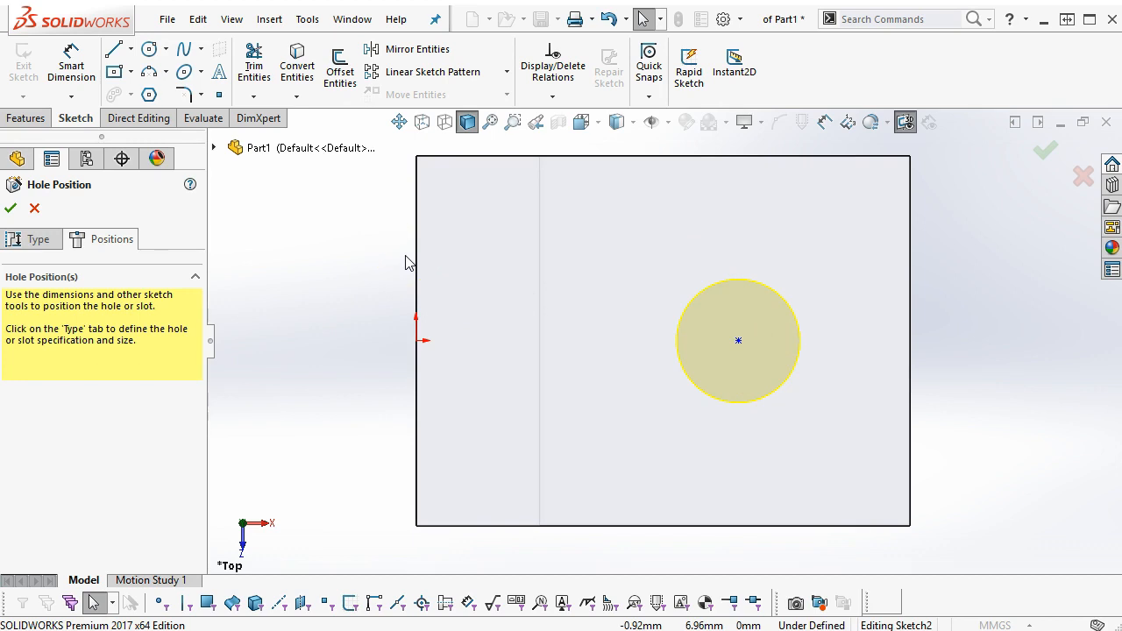
pyautogui.click(421, 340)
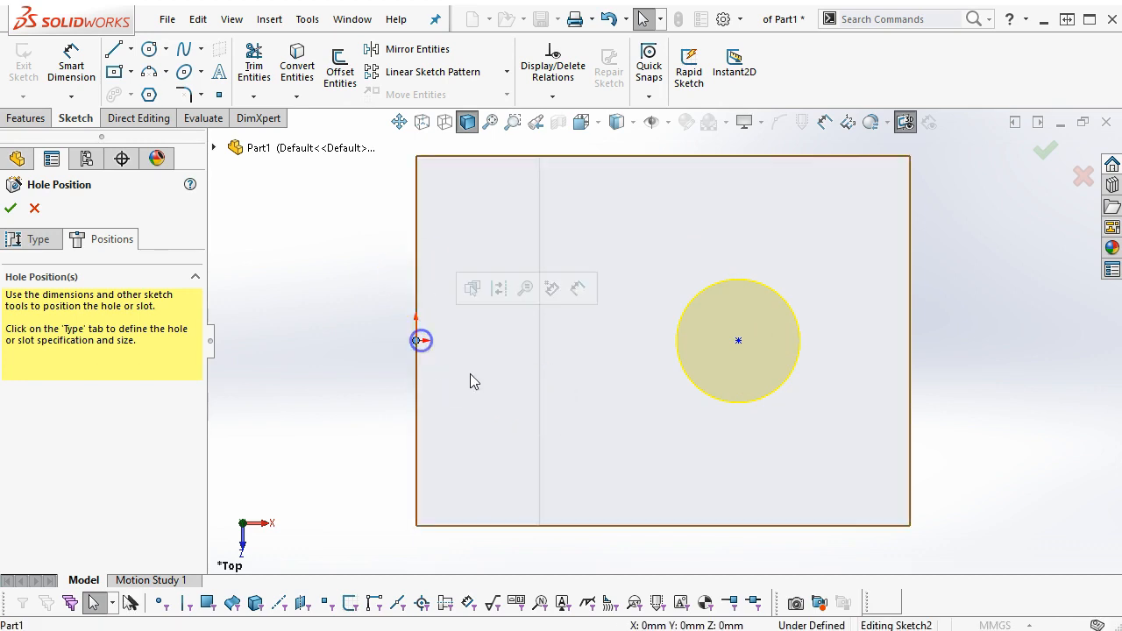
pyautogui.keyDown('ctrl'); pyautogui.click(739, 341); pyautogui.keyUp('ctrl')
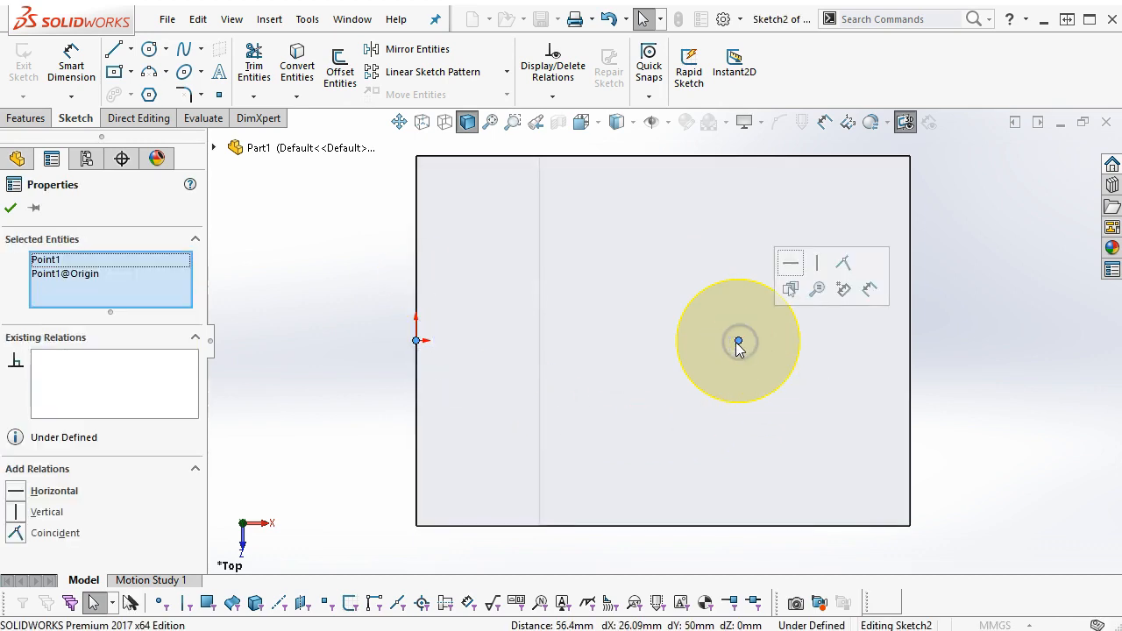
pyautogui.click(789, 263)
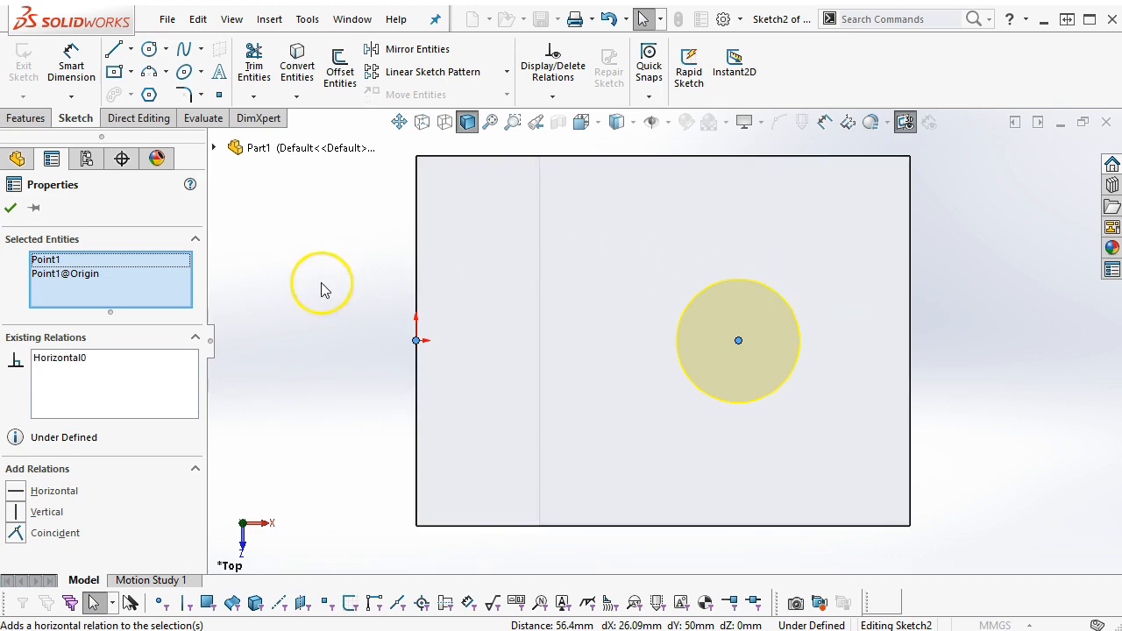
# Step: Dimension the hole's centre 15 mm from the free end edge of the upper arm
pyautogui.click(71, 66)
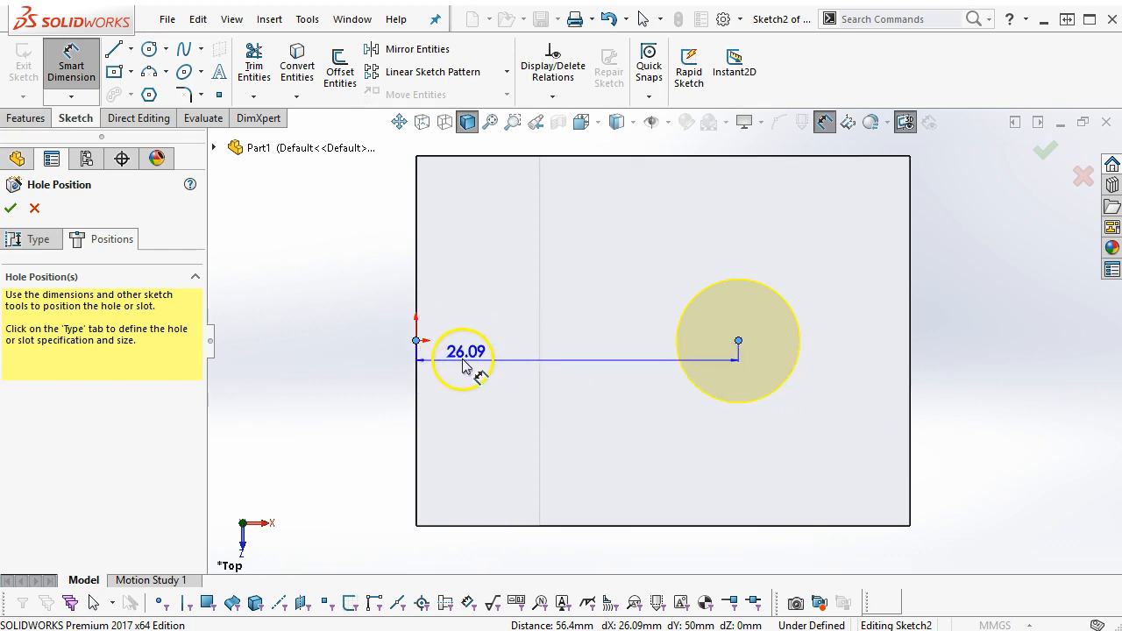
pyautogui.press('Escape')
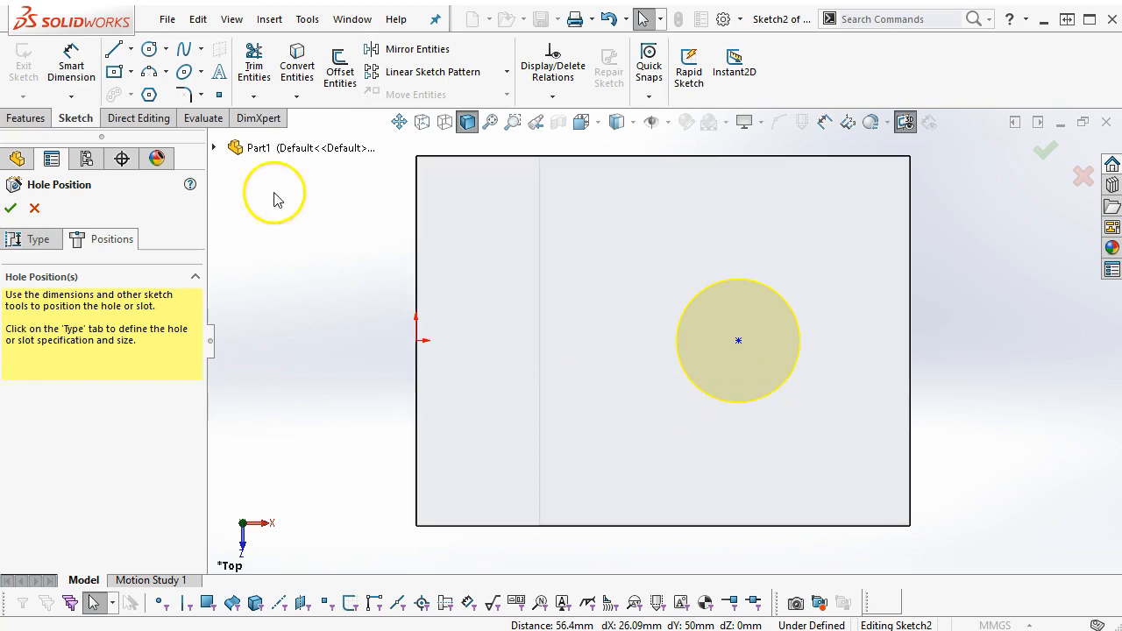
pyautogui.click(71, 66)
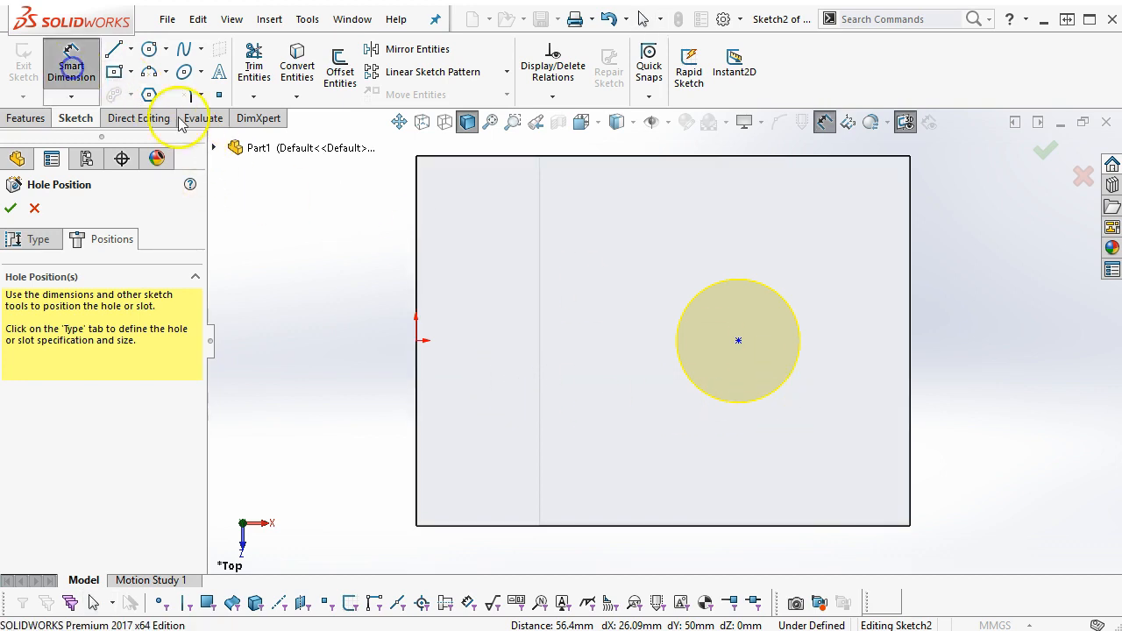
pyautogui.click(738, 340)
pyautogui.click(914, 389)
pyautogui.press('z')
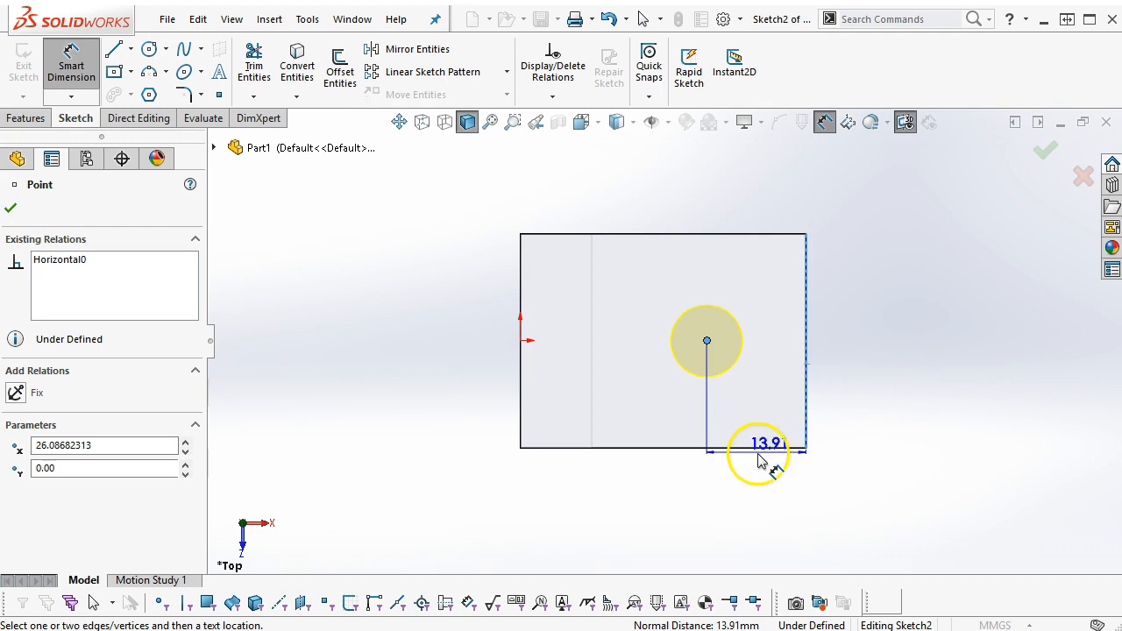
pyautogui.click(792, 492)
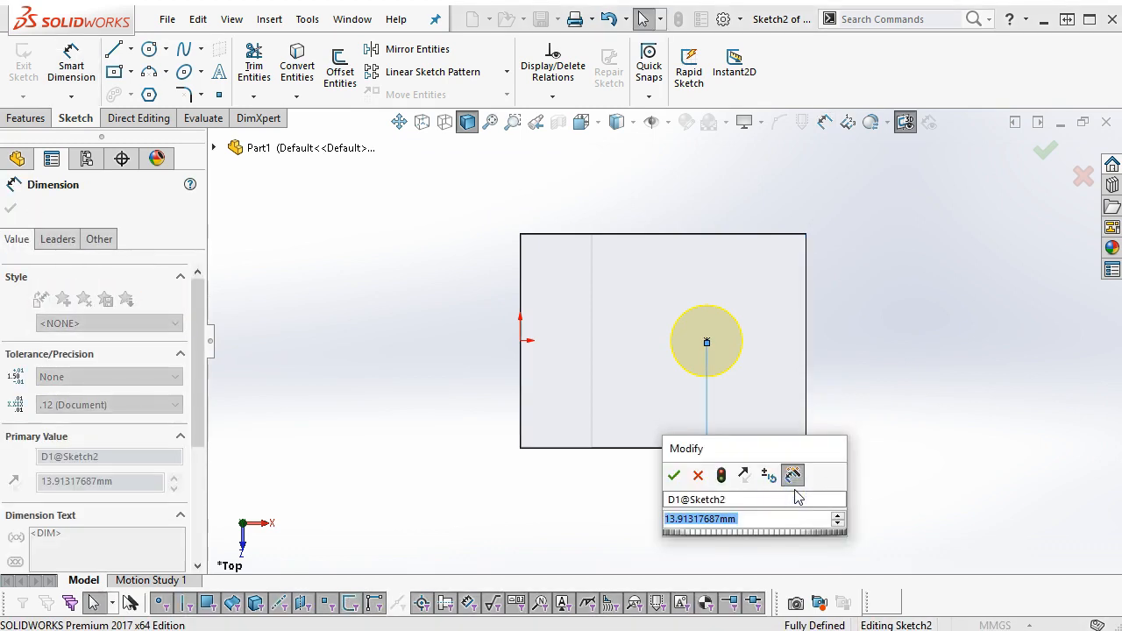
pyautogui.write('15')
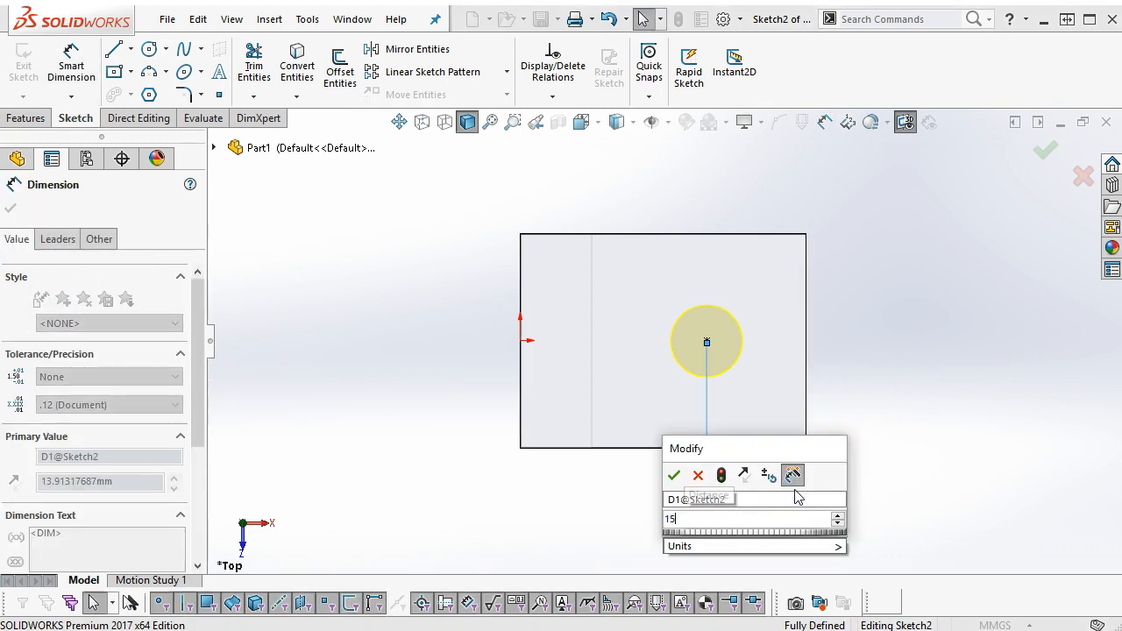
pyautogui.press('Return')
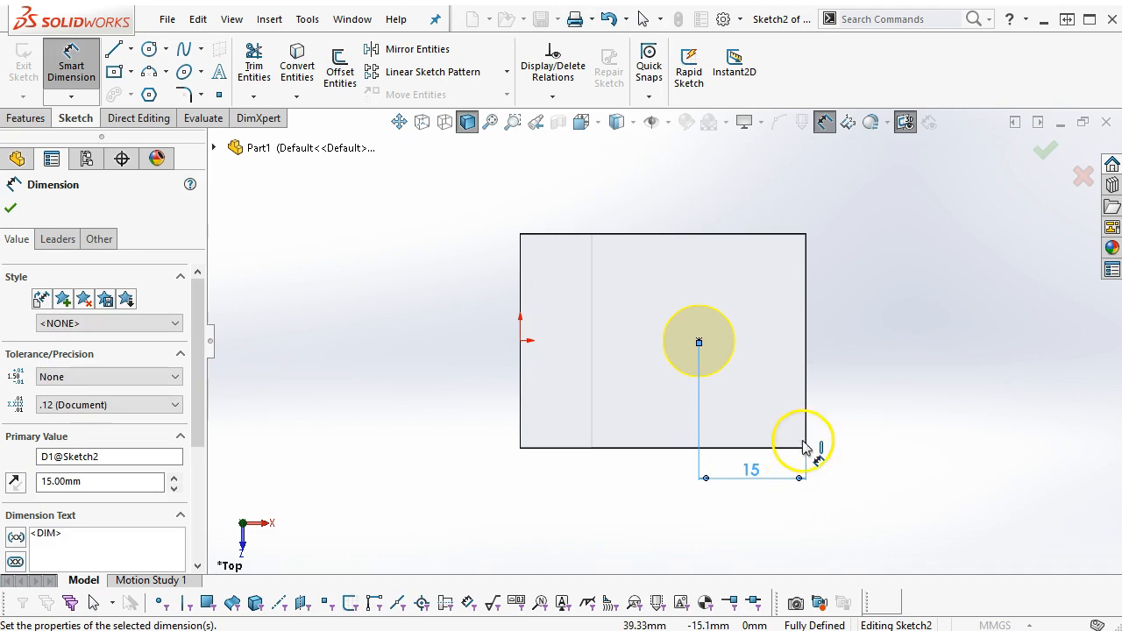
# Step: End dimensioning and accept the hole position to create the hole in the bracket's upper arm
pyautogui.rightClick(824, 396)
pyautogui.click(871, 448)
pyautogui.moveTo(882, 477); pyautogui.dragTo(871, 244, button='middle')
pyautogui.moveTo(842, 364)
pyautogui.mouseDown(button='middle')
pyautogui.moveTo(834, 331)
pyautogui.moveTo(825, 365)
pyautogui.mouseUp(button='middle')
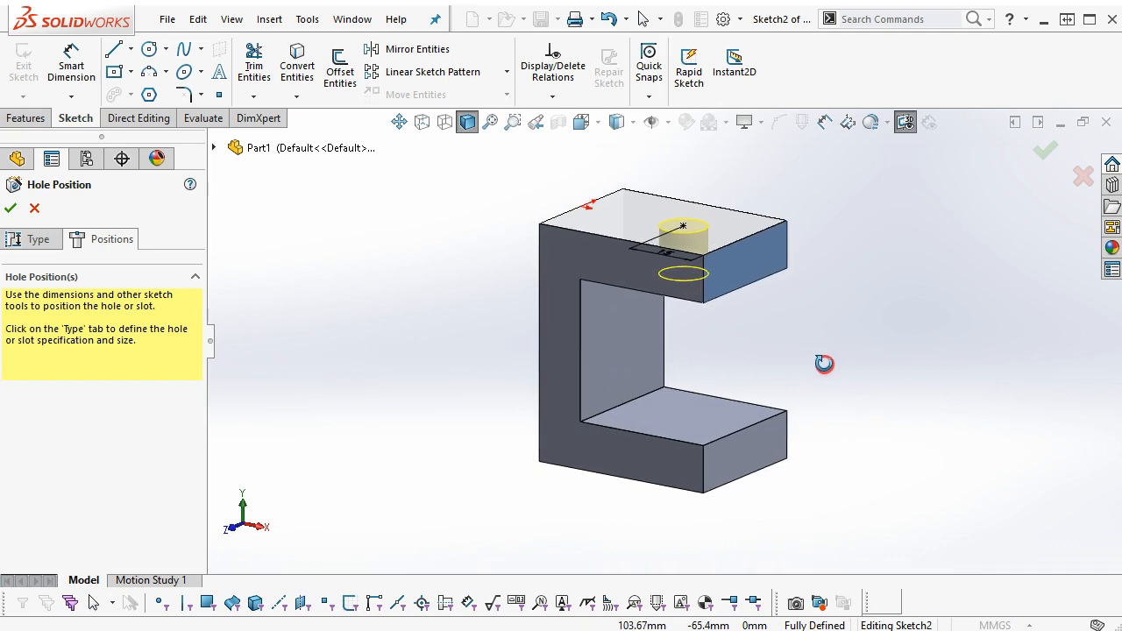
pyautogui.click(1044, 153)
# Step: Start a second Hole Wizard hole on the lower arm's underside and place its centre about 28 mm from the back edge
pyautogui.moveTo(985, 243); pyautogui.dragTo(809, 261, button='middle')
pyautogui.click(692, 277)
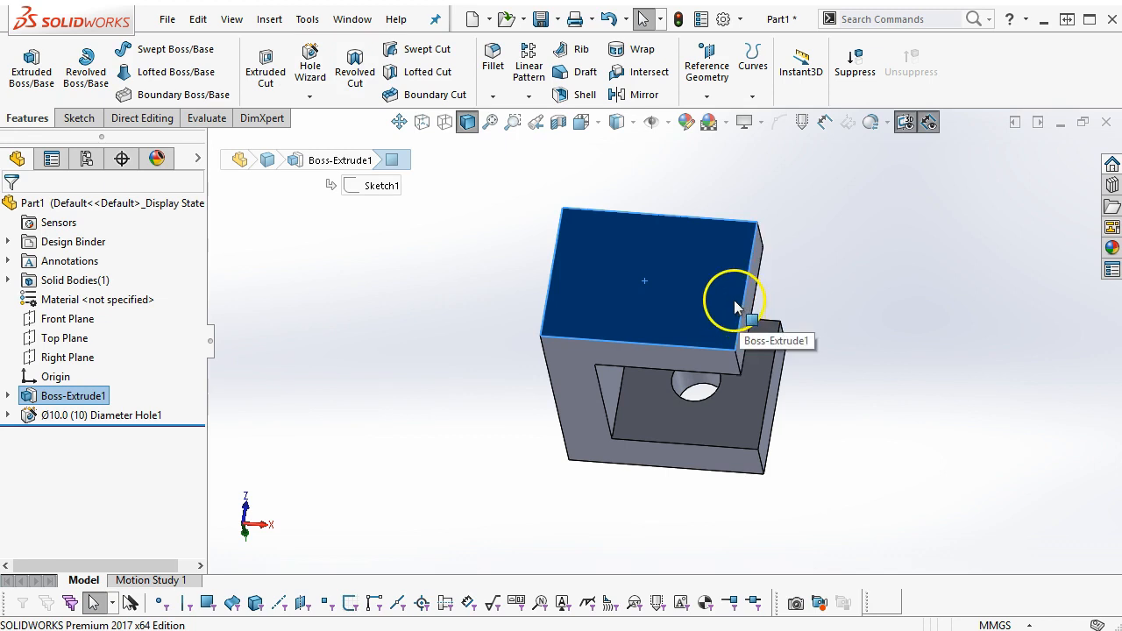
pyautogui.click(310, 69)
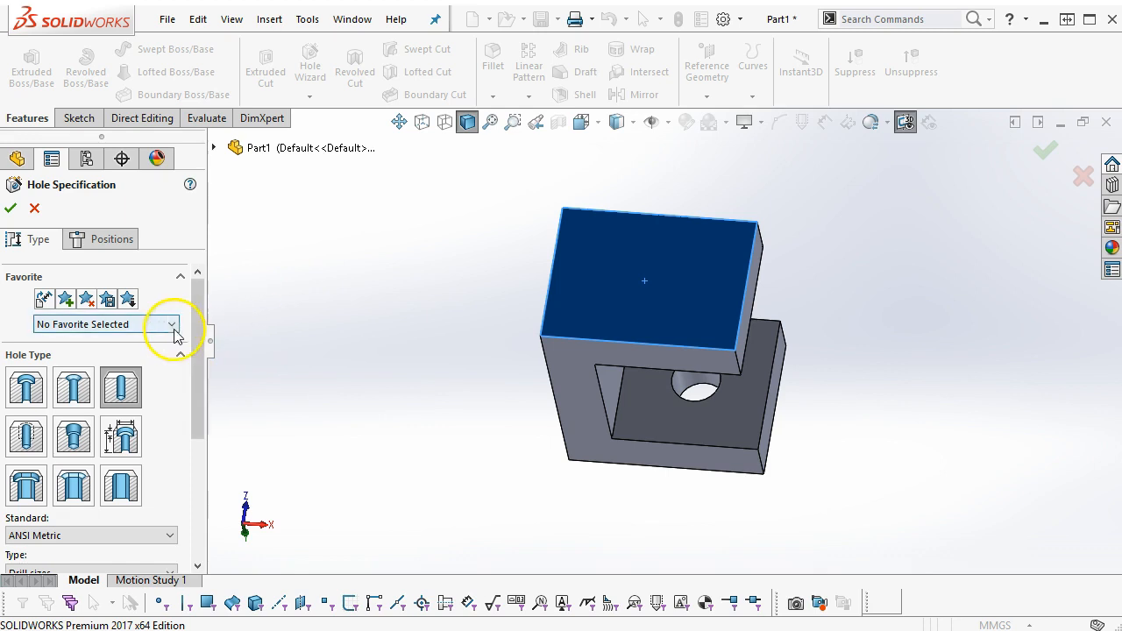
pyautogui.moveTo(193, 328)
pyautogui.mouseDown()
pyautogui.moveTo(186, 478)
pyautogui.moveTo(200, 325)
pyautogui.mouseUp()
pyautogui.click(104, 238)
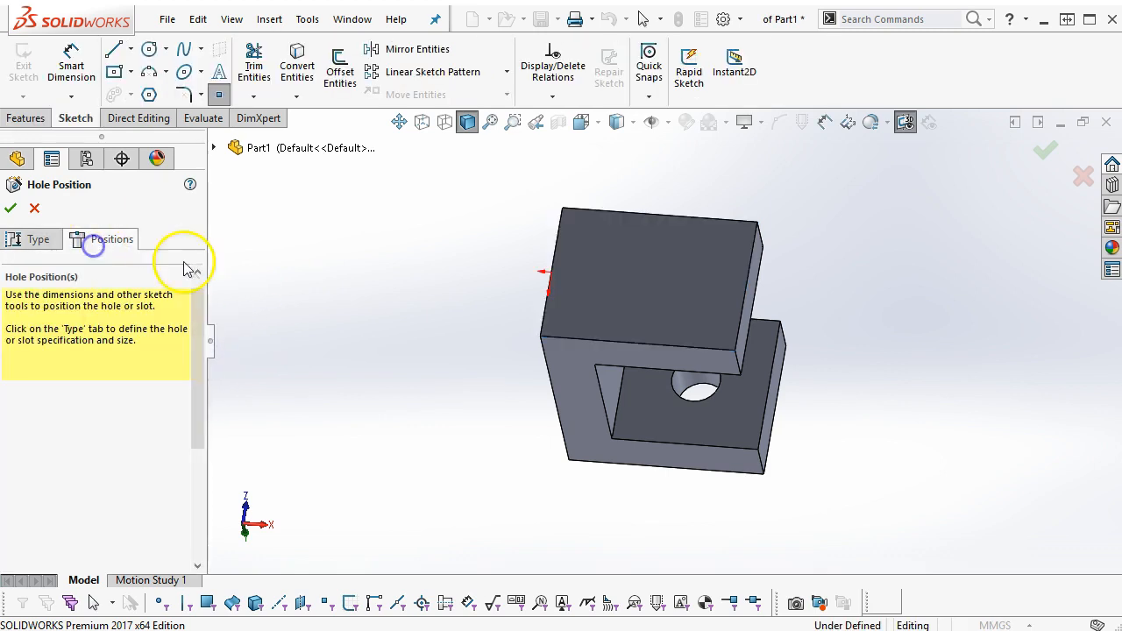
pyautogui.click(675, 293)
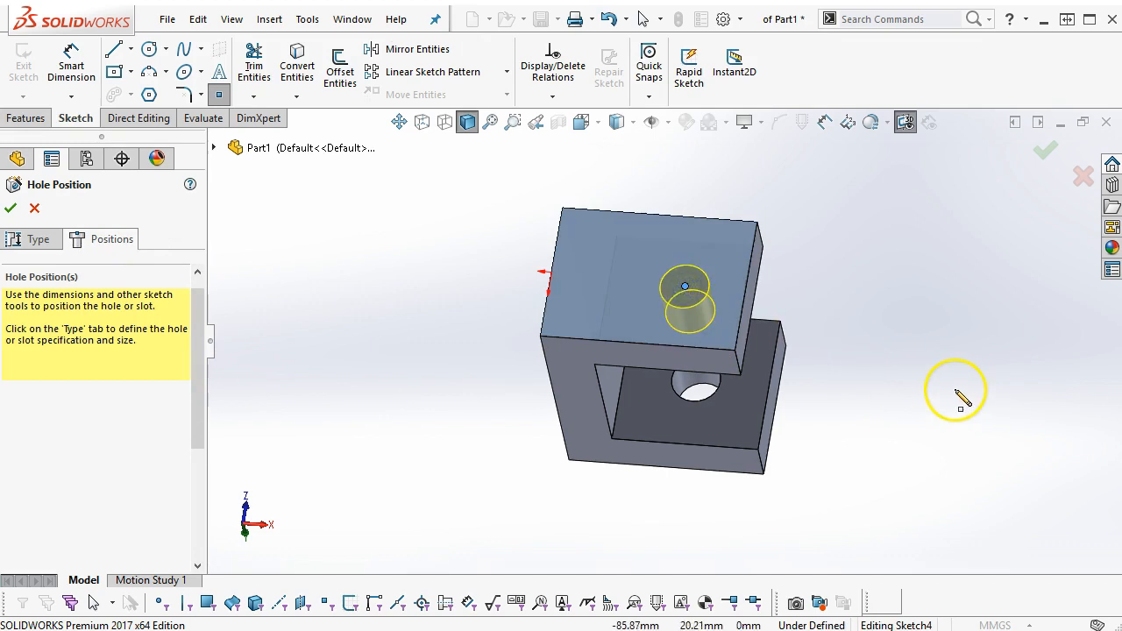
pyautogui.hotkey('ctrl', '8')
pyautogui.rightClick(316, 265)
pyautogui.click(338, 278)
# Step: Show hidden lines, move the new hole's centre onto the upper hole's centre, and finish the hole
pyautogui.click(503, 157)
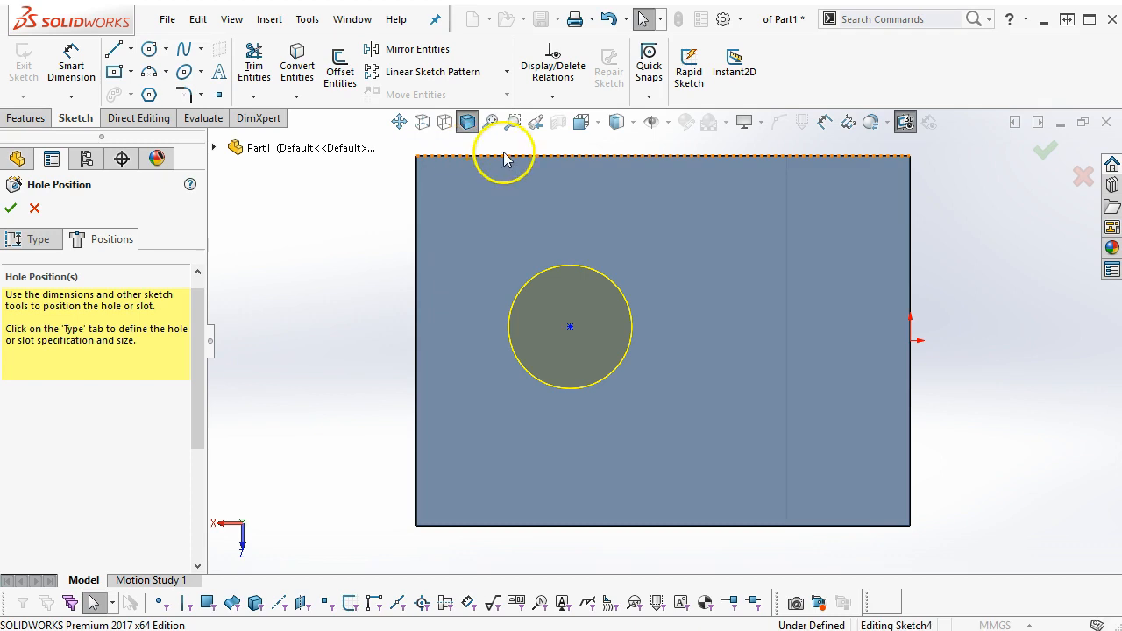
pyautogui.click(633, 124)
pyautogui.click(622, 219)
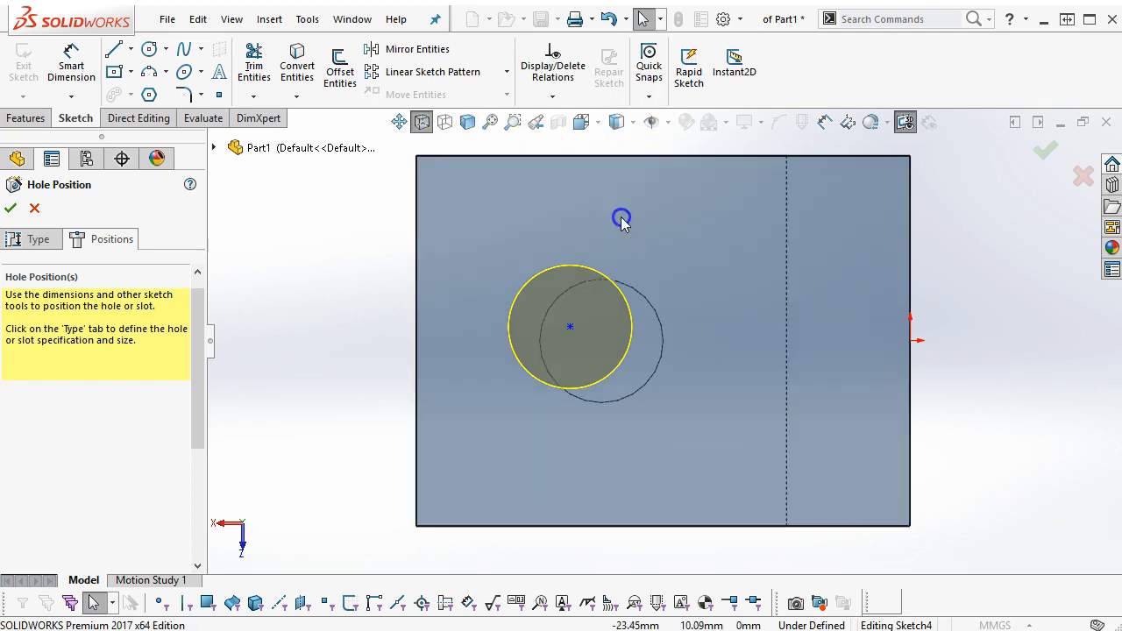
pyautogui.click(570, 329)
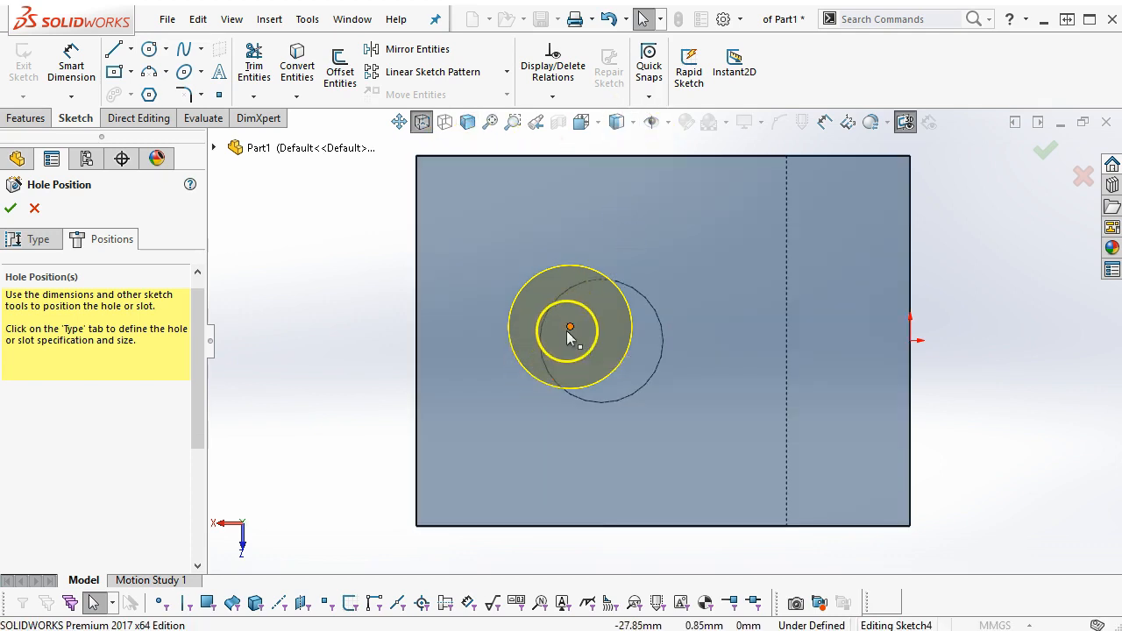
pyautogui.click(602, 302)
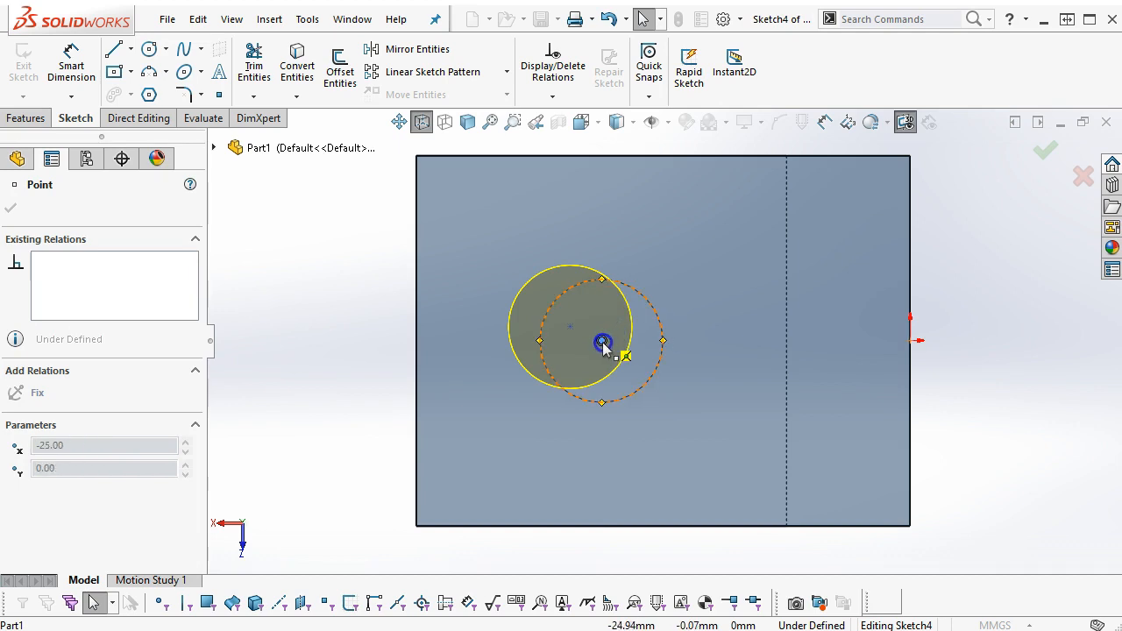
pyautogui.click(603, 342)
pyautogui.click(933, 317)
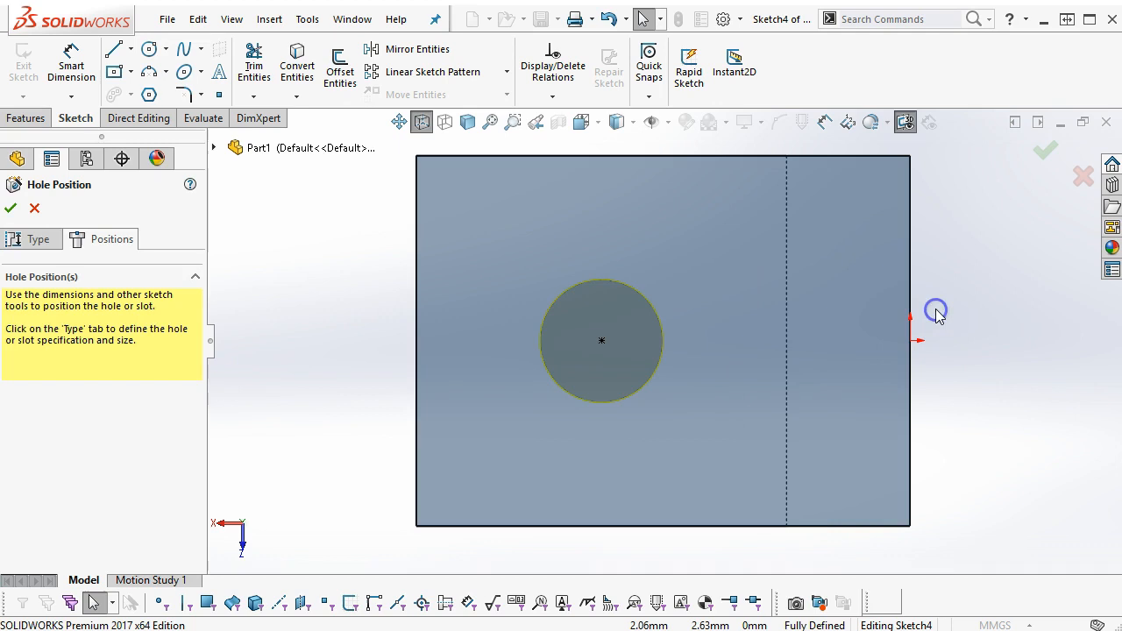
pyautogui.hotkey('ctrl', '7')
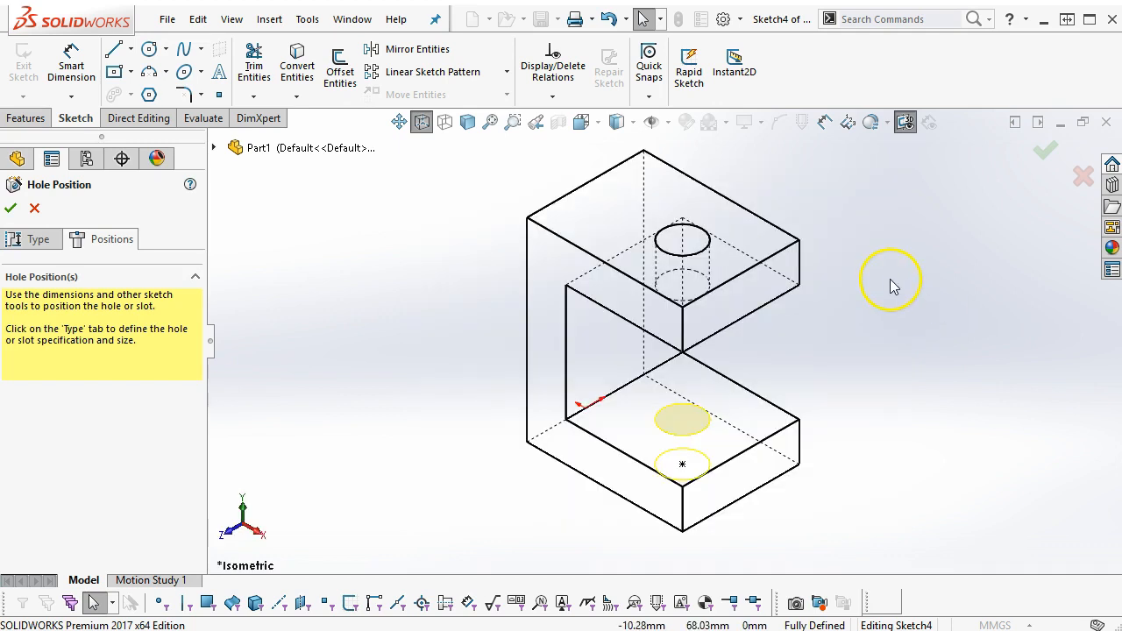
pyautogui.click(1044, 152)
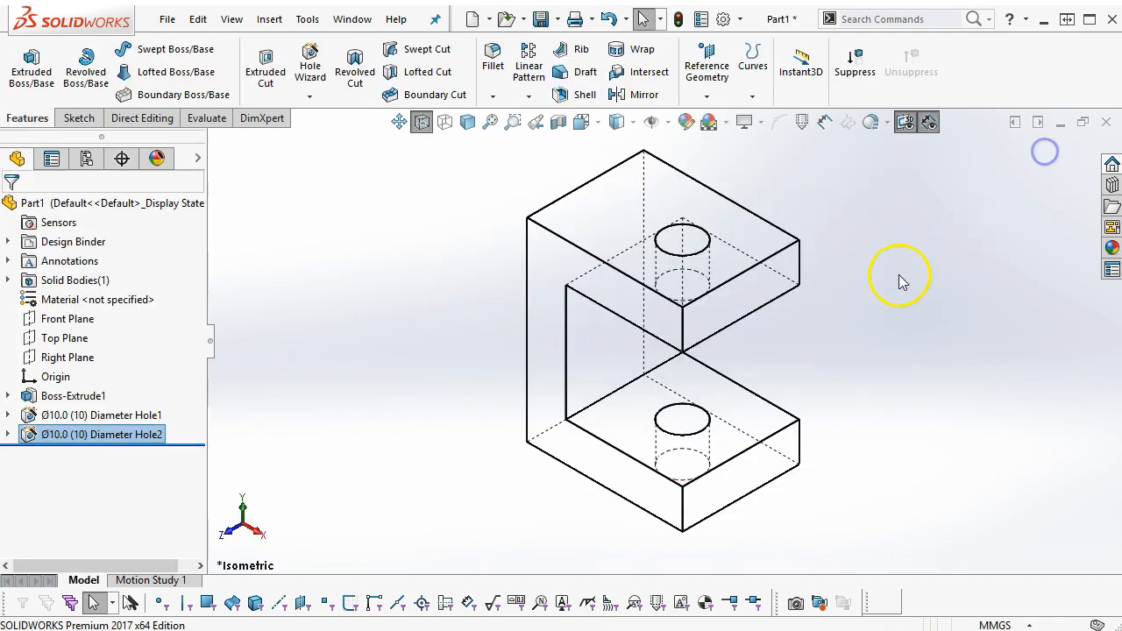
# Step: Try a countersink hole type with size M5 on the lower arm's hole
pyautogui.click(122, 442)
pyautogui.rightClick(123, 443)
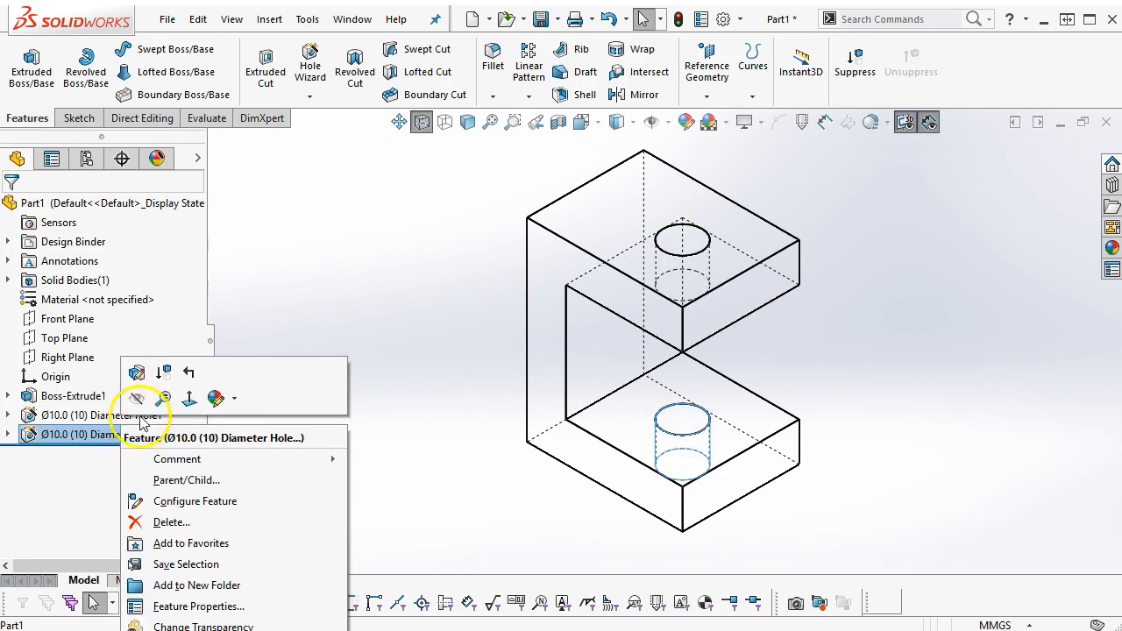
pyautogui.click(135, 373)
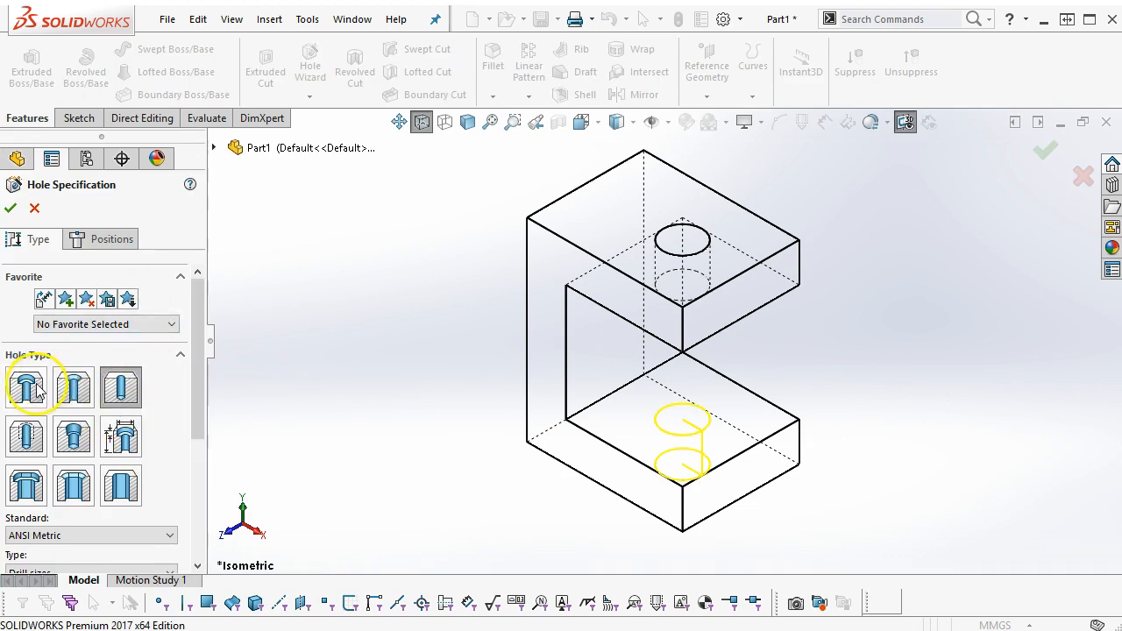
pyautogui.click(75, 388)
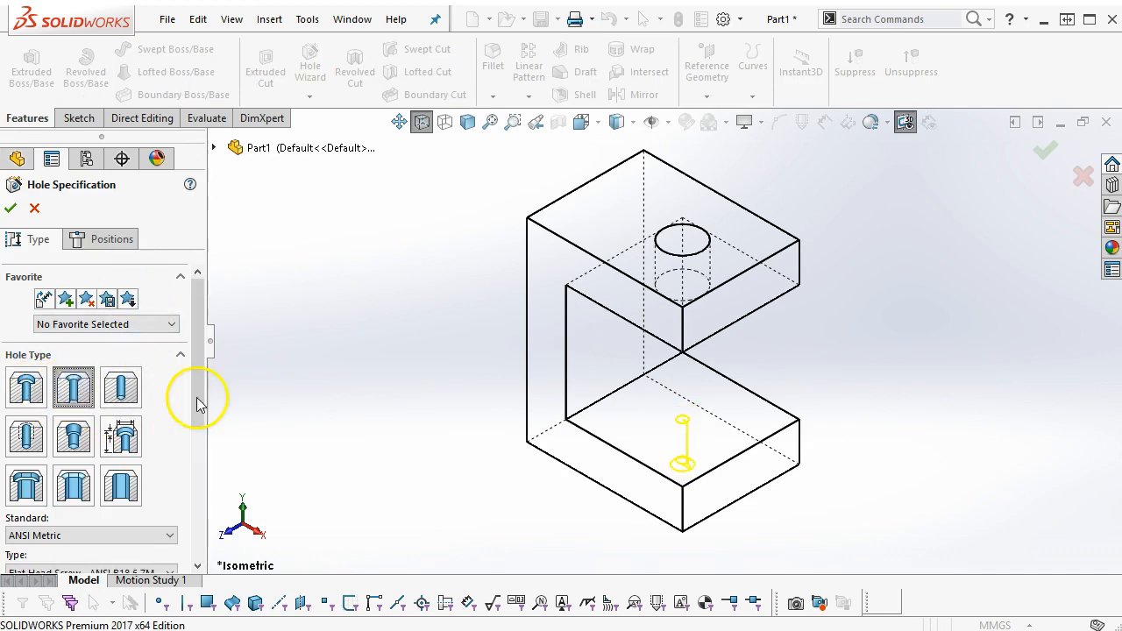
pyautogui.moveTo(203, 360); pyautogui.dragTo(195, 426)
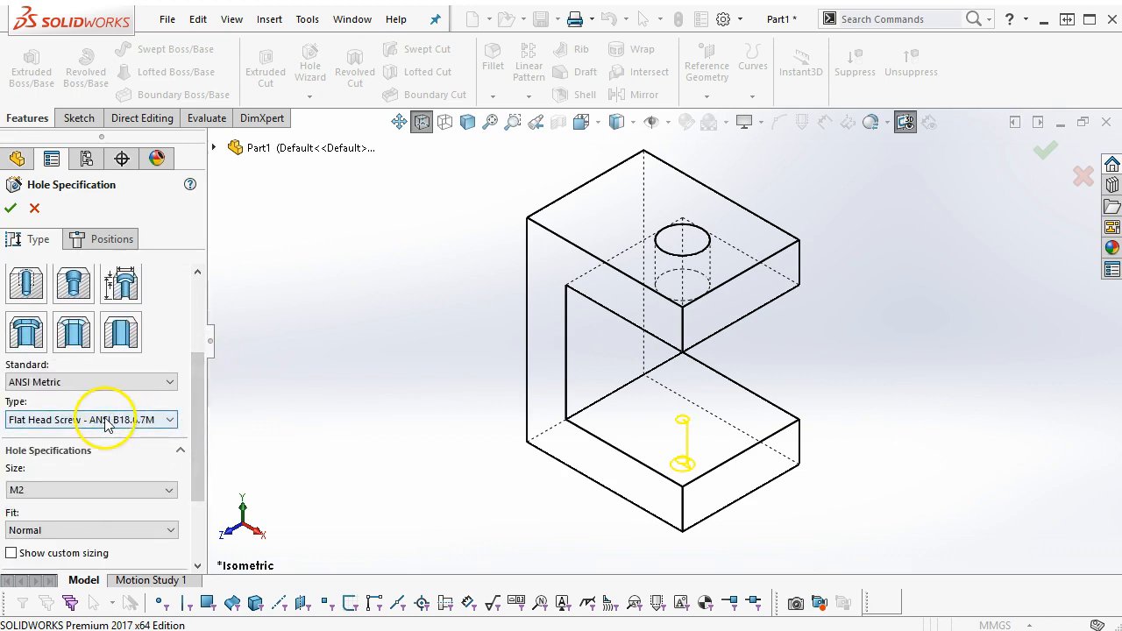
pyautogui.click(69, 489)
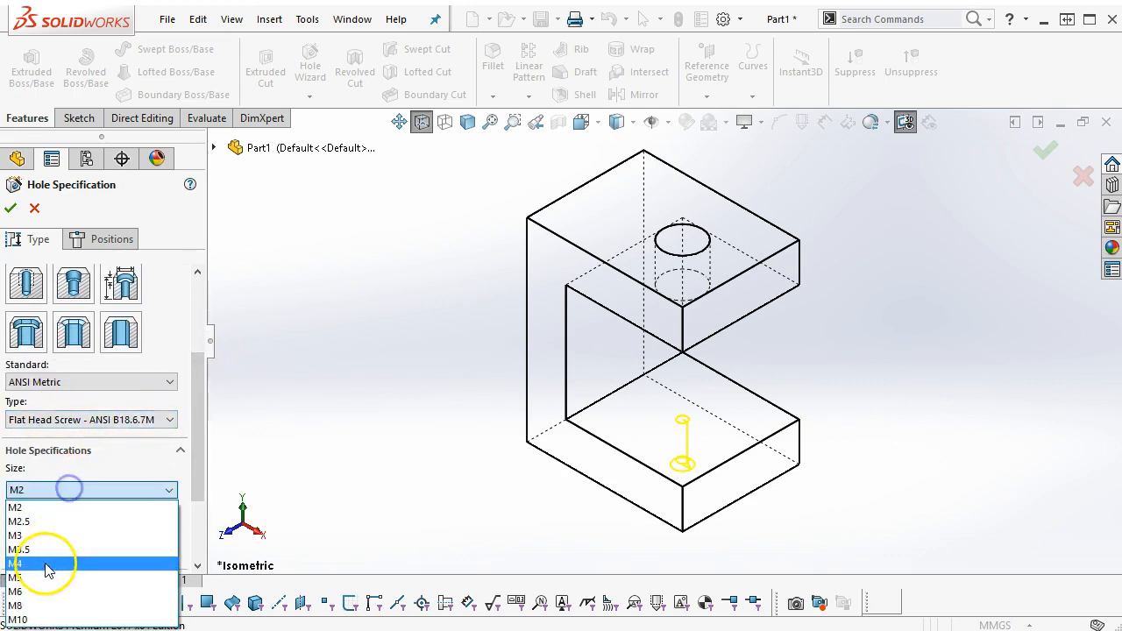
pyautogui.click(43, 578)
pyautogui.moveTo(377, 466); pyautogui.dragTo(381, 321, button='middle')
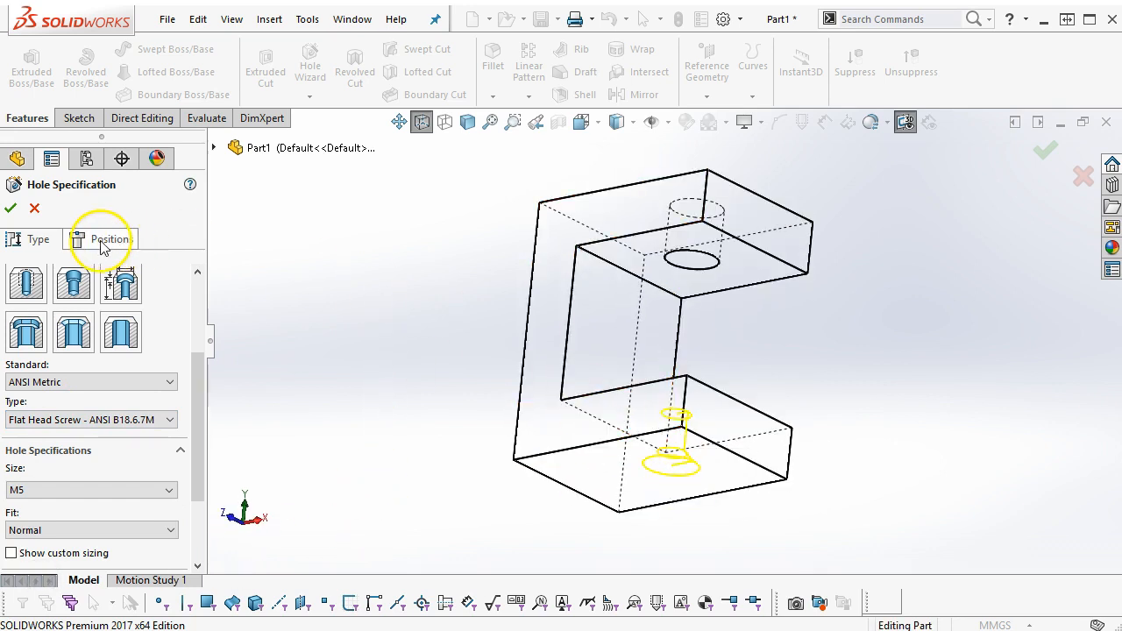
# Step: Return the lower arm's hole to the plain Hole type and accept the specification
pyautogui.moveTo(198, 370); pyautogui.dragTo(198, 281)
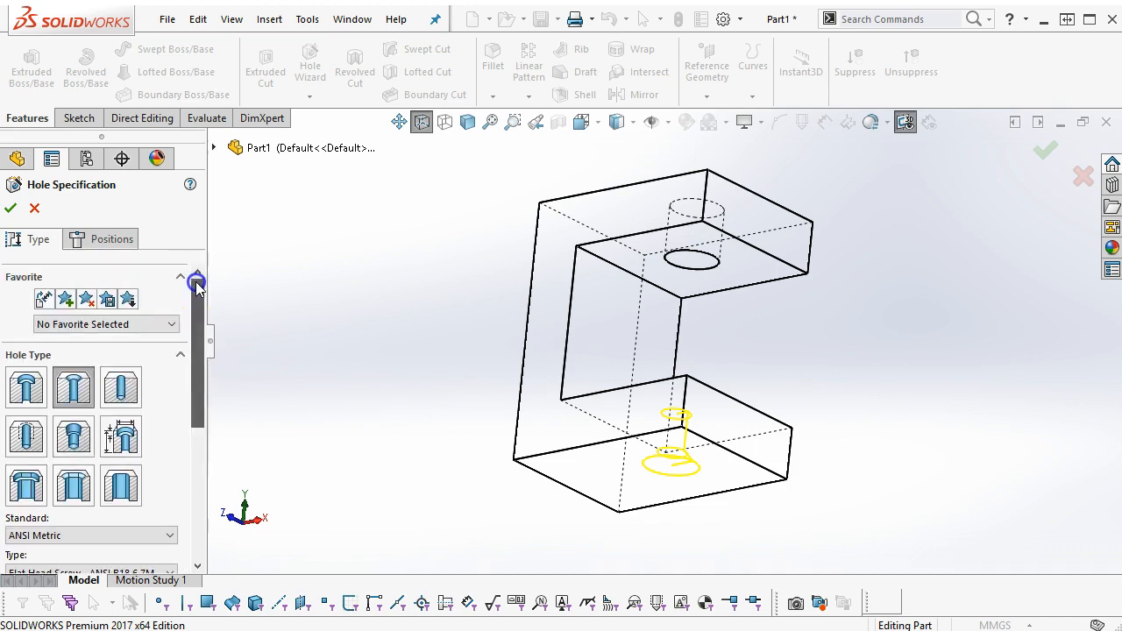
pyautogui.click(114, 389)
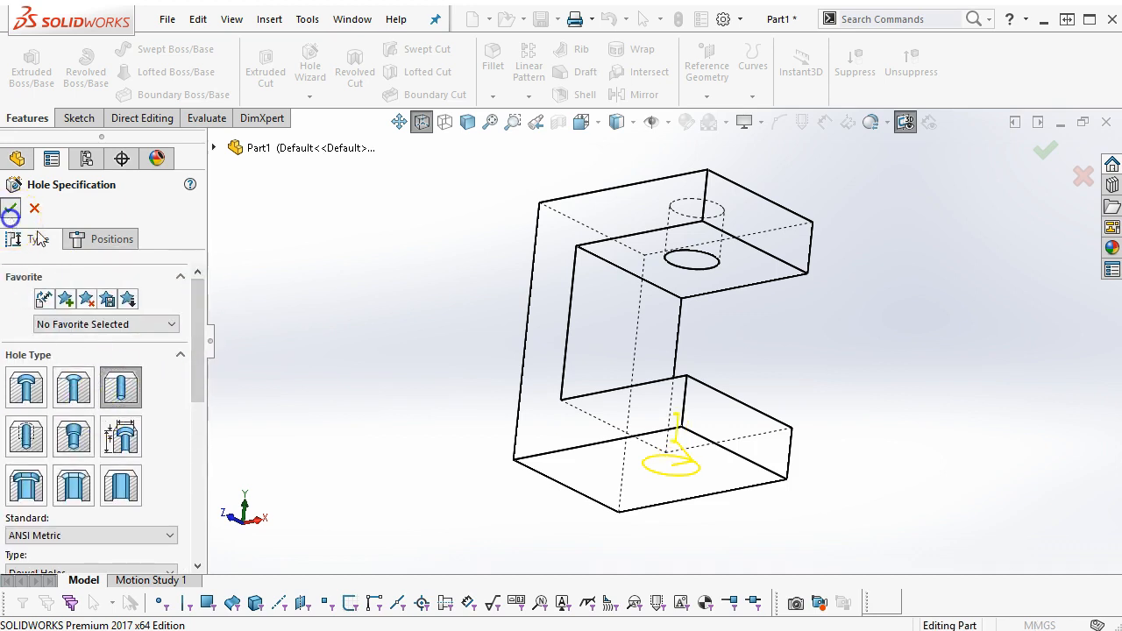
pyautogui.click(9, 207)
# Step: Edit the lower arm's hole to type Drill sizes and size Ø10.0, and accept it
pyautogui.rightClick(125, 431)
pyautogui.click(129, 377)
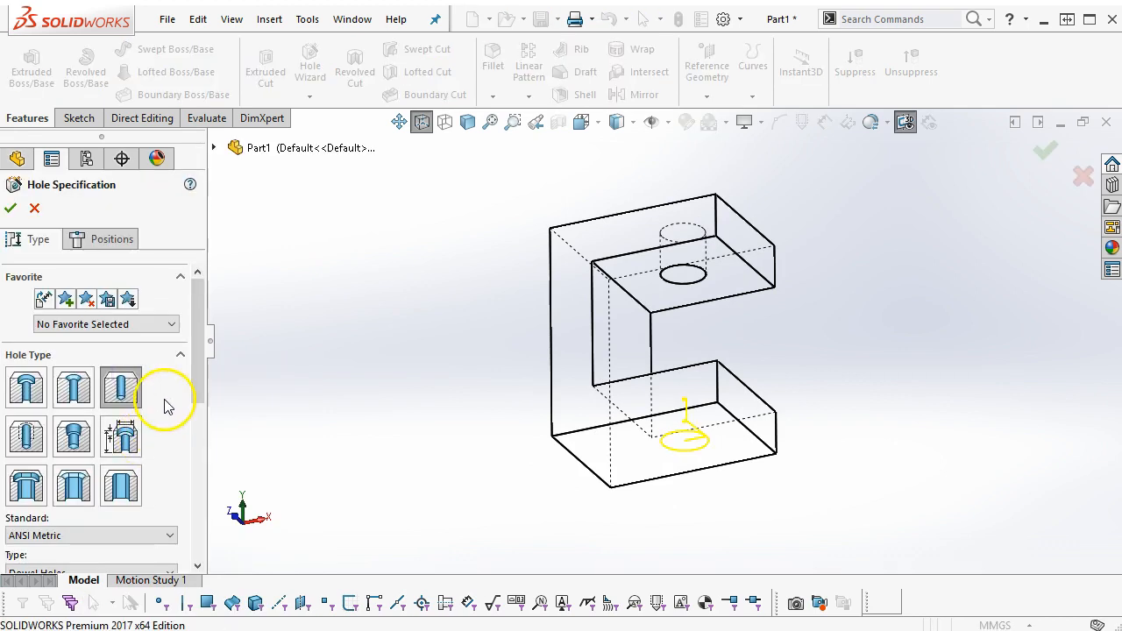
pyautogui.scroll(-5, 180, 364)
pyautogui.click(95, 376)
pyautogui.click(89, 402)
pyautogui.click(166, 443)
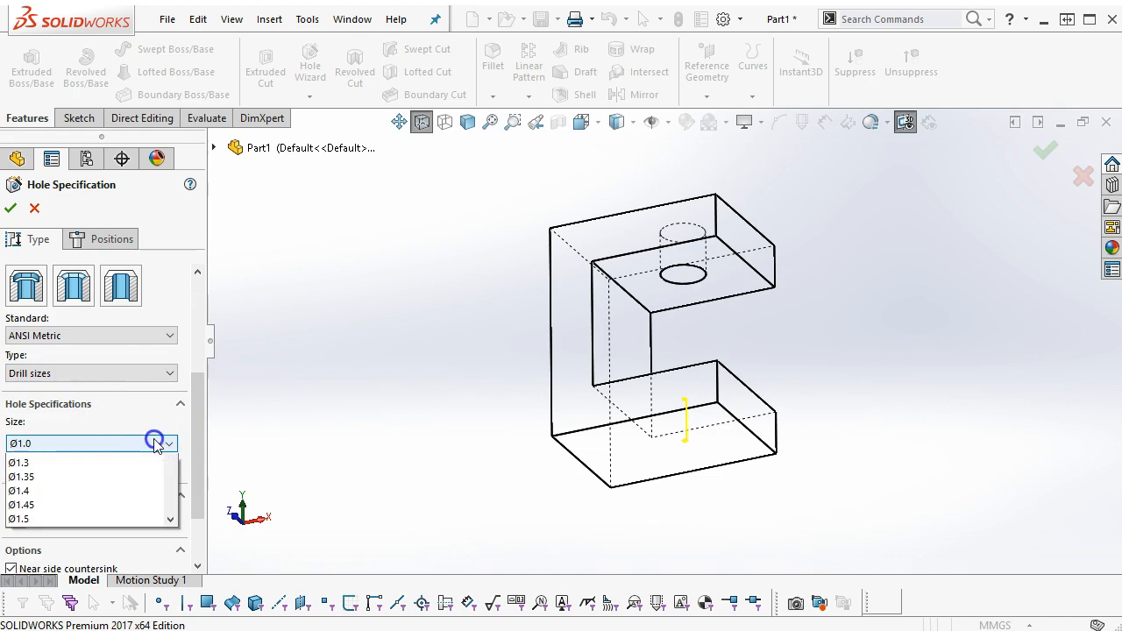
pyautogui.scroll(-8, 83, 548)
pyautogui.scroll(-15, 80, 542)
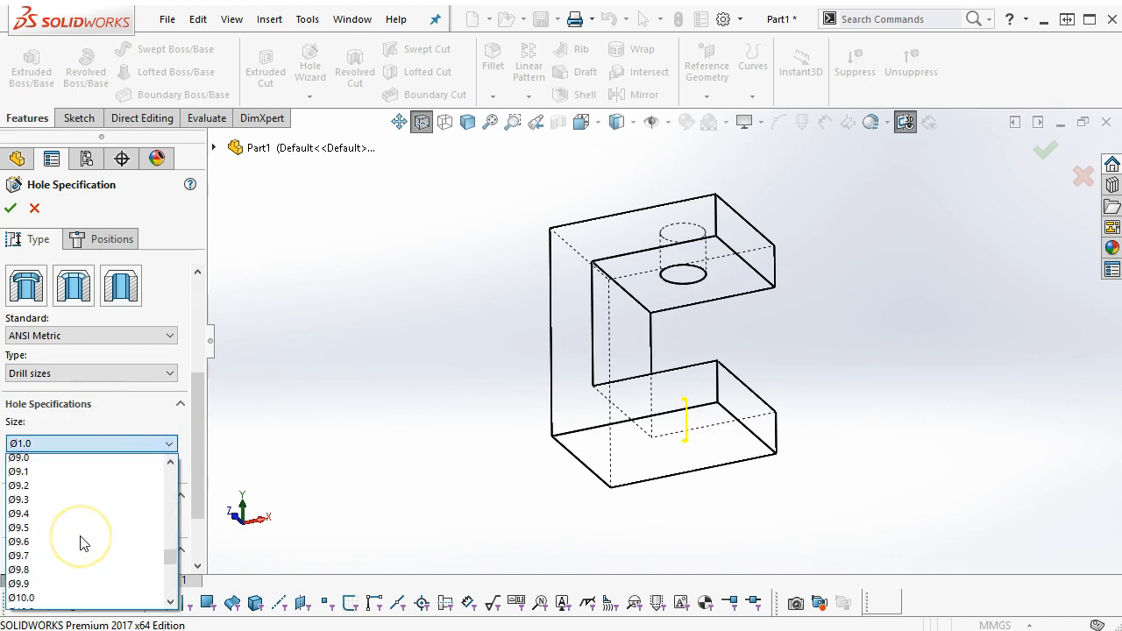
pyautogui.scroll(3, 52, 489)
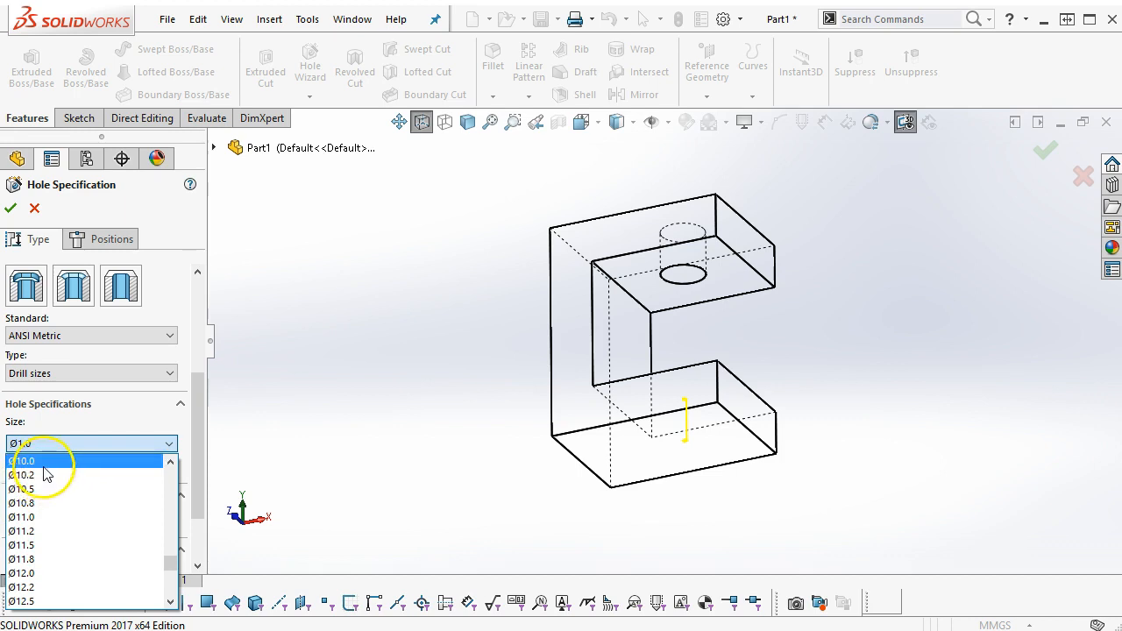
pyautogui.click(42, 461)
pyautogui.click(100, 239)
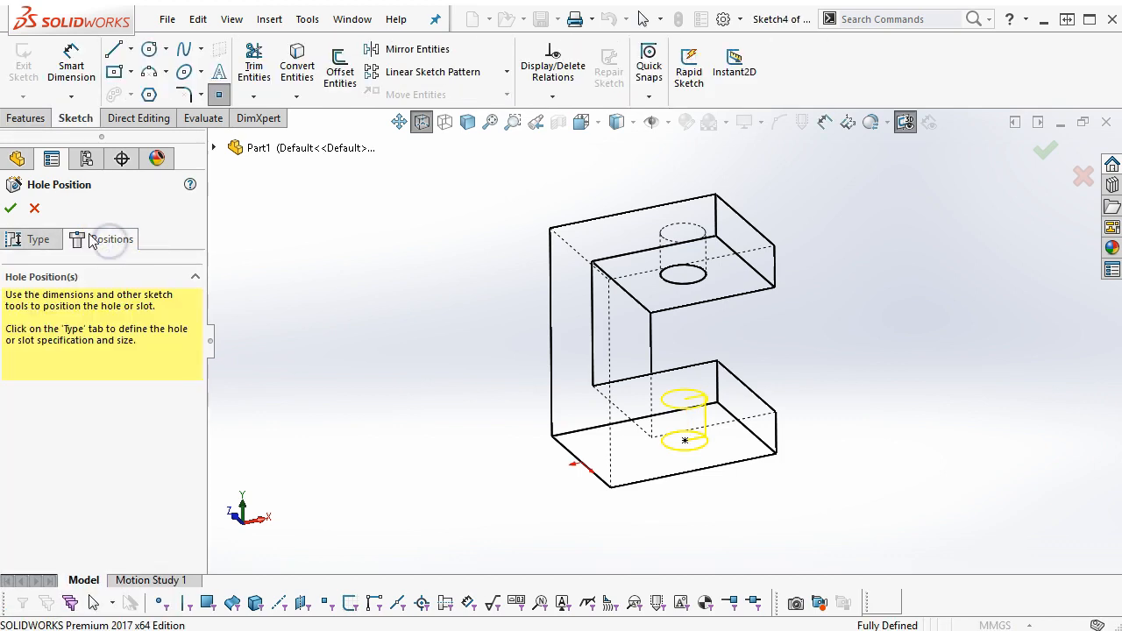
pyautogui.click(12, 208)
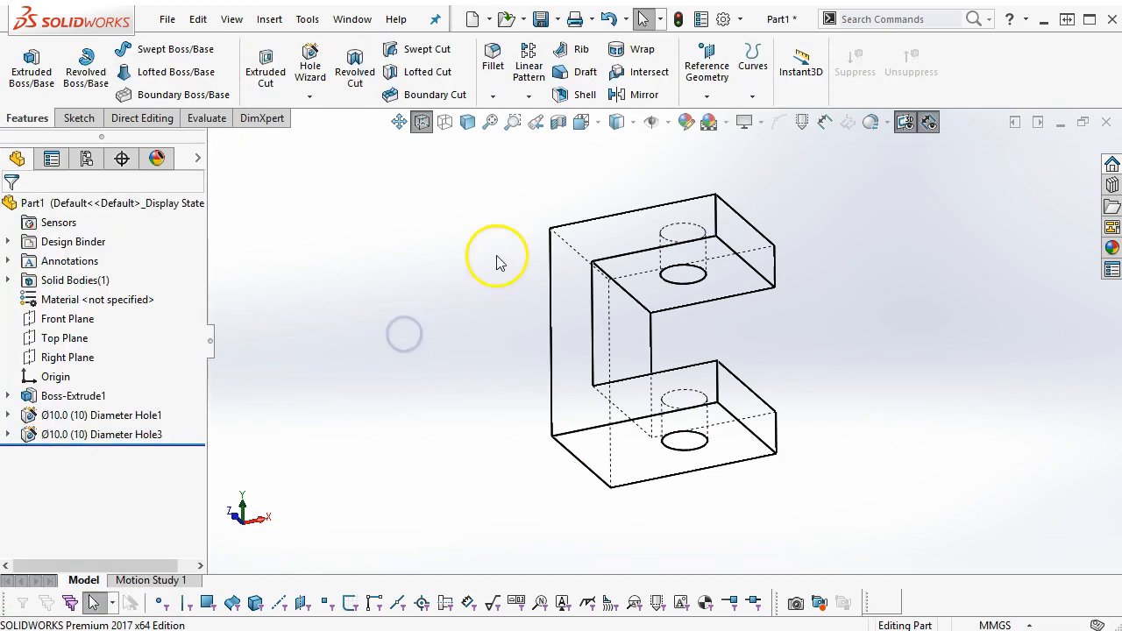
# Step: Restore the shaded display with edges and open a sketch on the bracket's outer back face, viewed face-on
pyautogui.click(468, 121)
pyautogui.moveTo(494, 421)
pyautogui.mouseDown(button='middle')
pyautogui.moveTo(501, 401)
pyautogui.moveTo(579, 513)
pyautogui.moveTo(634, 394)
pyautogui.mouseUp(button='middle')
pyautogui.click(650, 360)
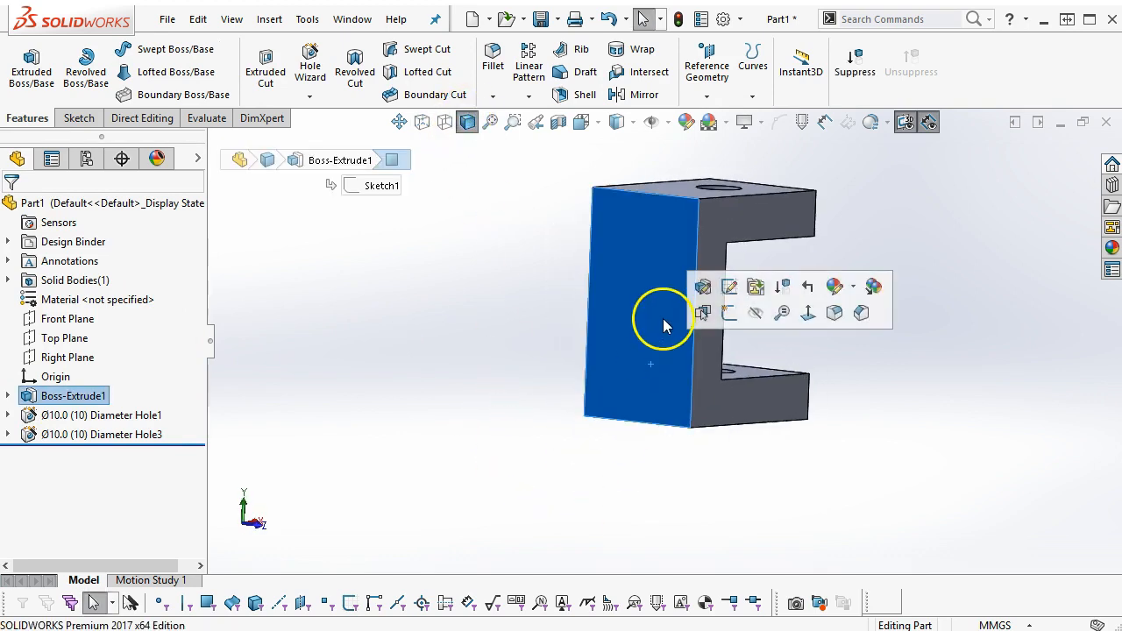
pyautogui.click(728, 313)
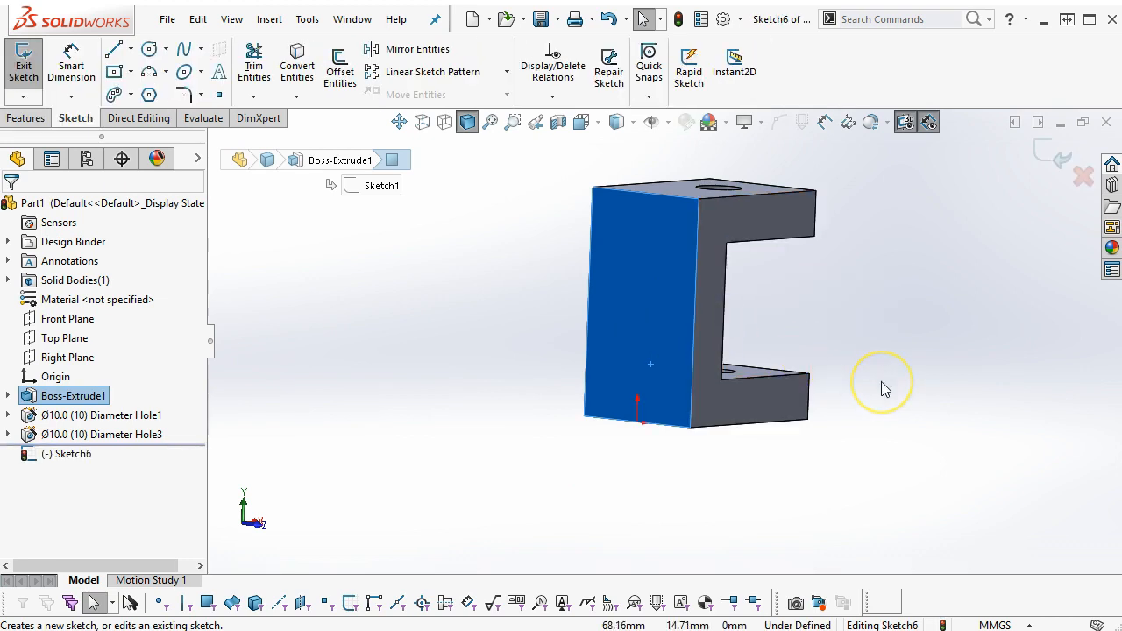
pyautogui.hotkey('ctrl', '8')
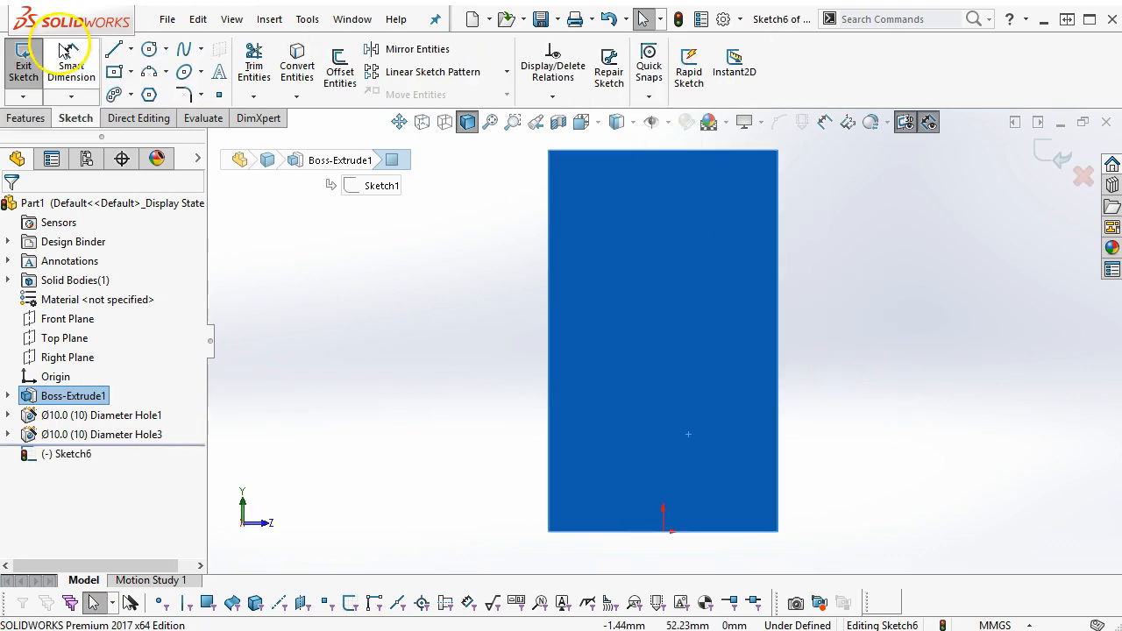
# Step: Sketch a circle on the back face, centred directly above the origin about 27 mm from the lower edge
pyautogui.click(149, 49)
pyautogui.click(663, 326)
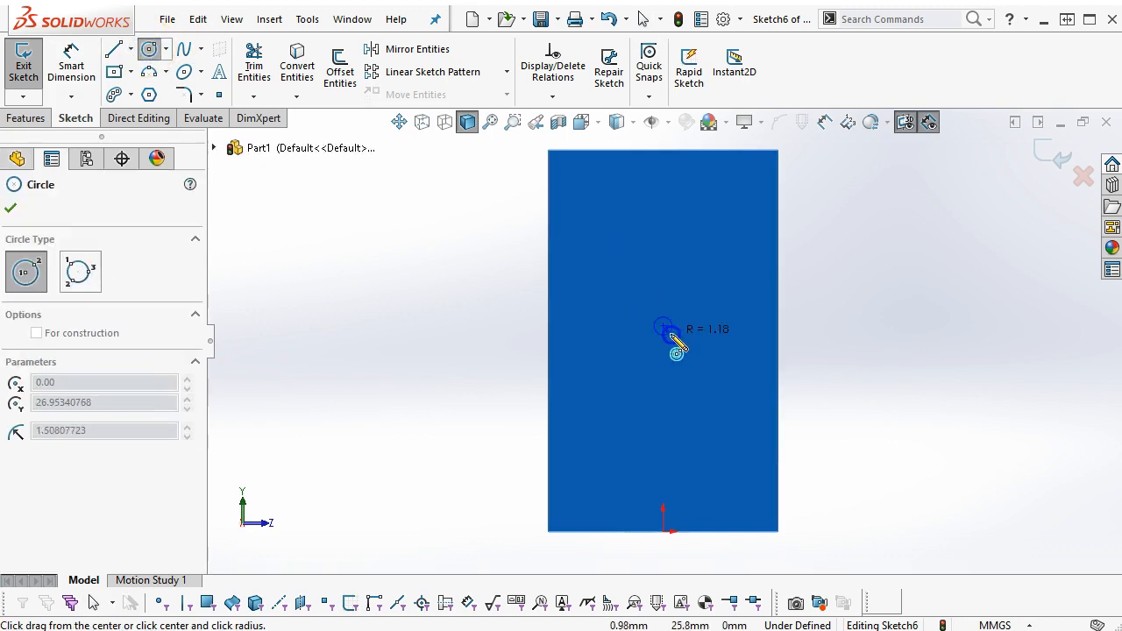
pyautogui.click(695, 340)
pyautogui.rightClick(702, 358)
pyautogui.click(805, 361)
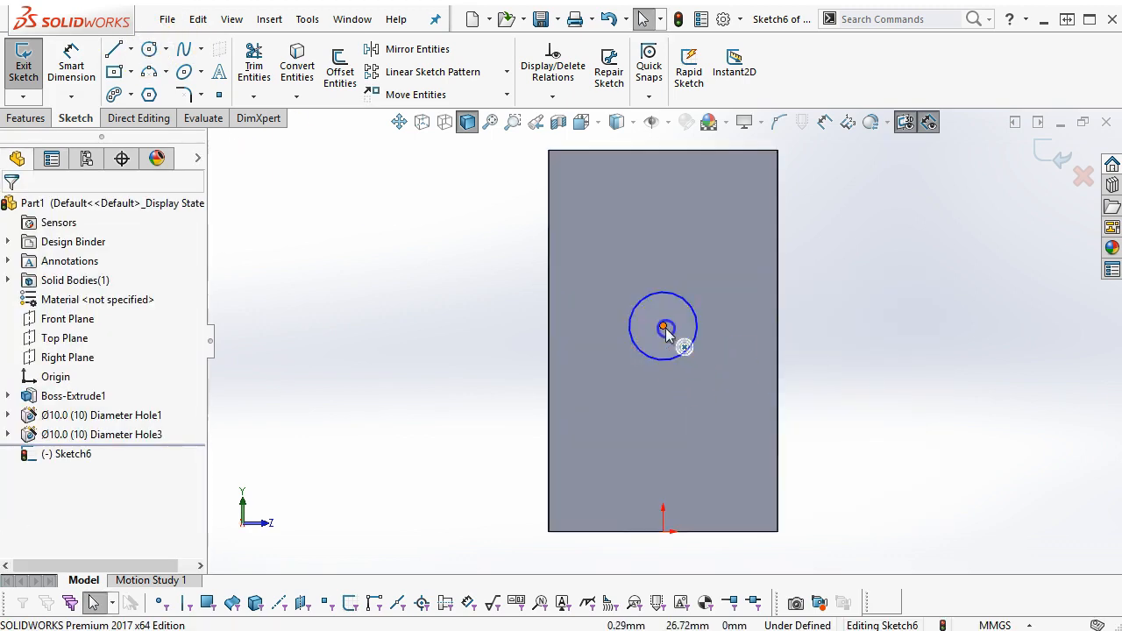
# Step: Add a relation aligning the circle's centre vertically with the origin
pyautogui.click(663, 325)
pyautogui.keyDown('ctrl'); pyautogui.click(664, 532); pyautogui.keyUp('ctrl')
pyautogui.click(742, 456)
pyautogui.click(877, 301)
pyautogui.moveTo(792, 312); pyautogui.dragTo(780, 390, button='middle')
pyautogui.rightClick(826, 289)
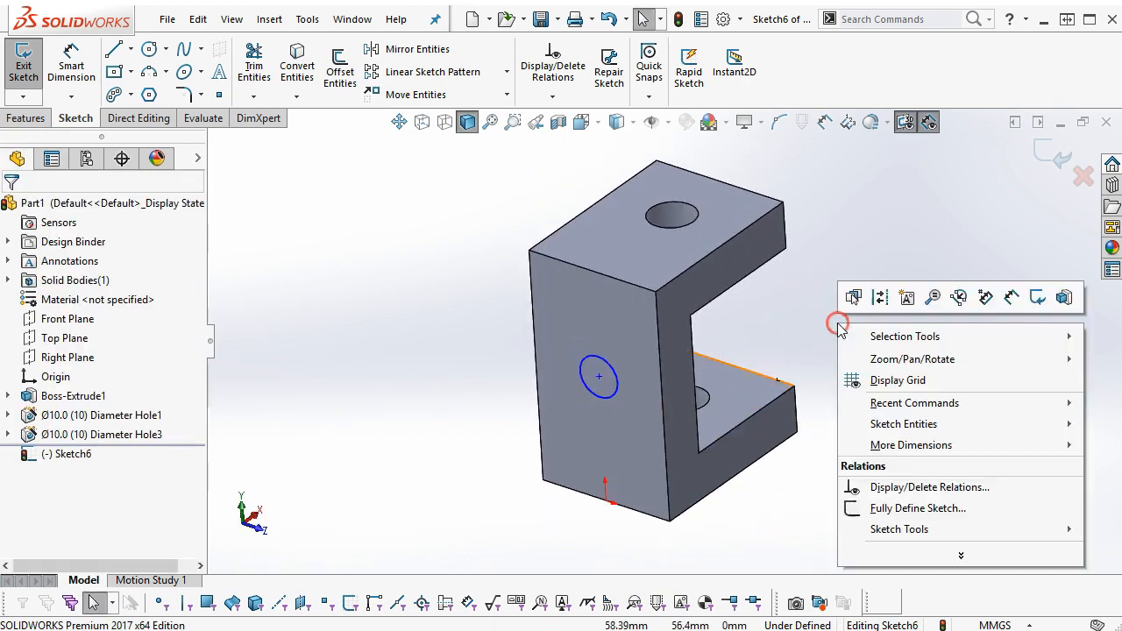
pyautogui.click(1013, 298)
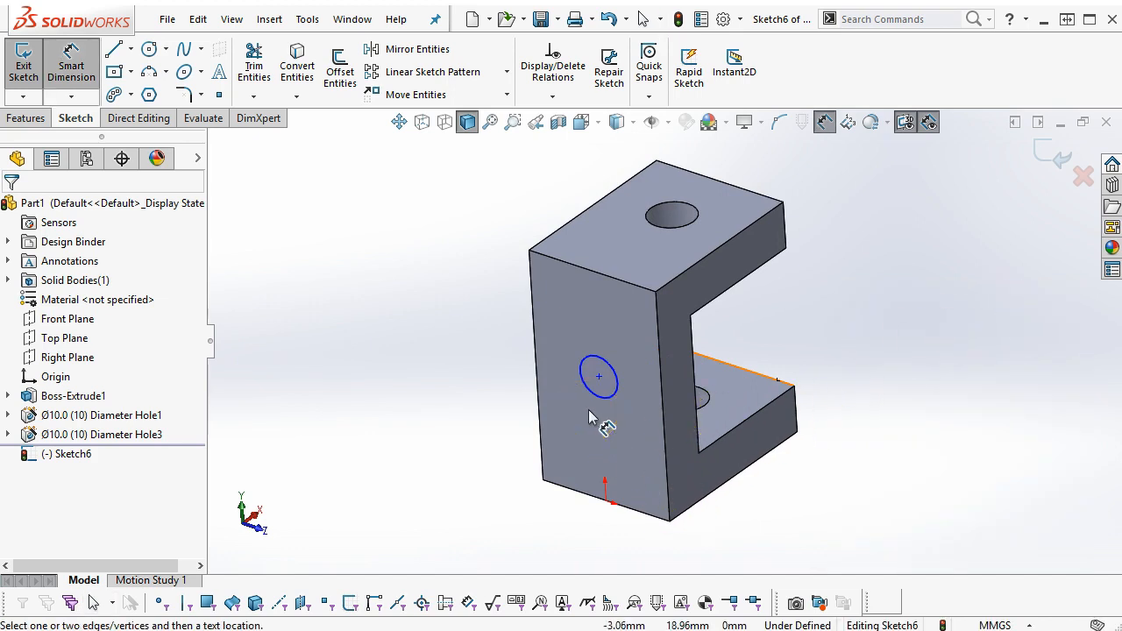
pyautogui.rightClick(460, 333)
pyautogui.click(459, 341)
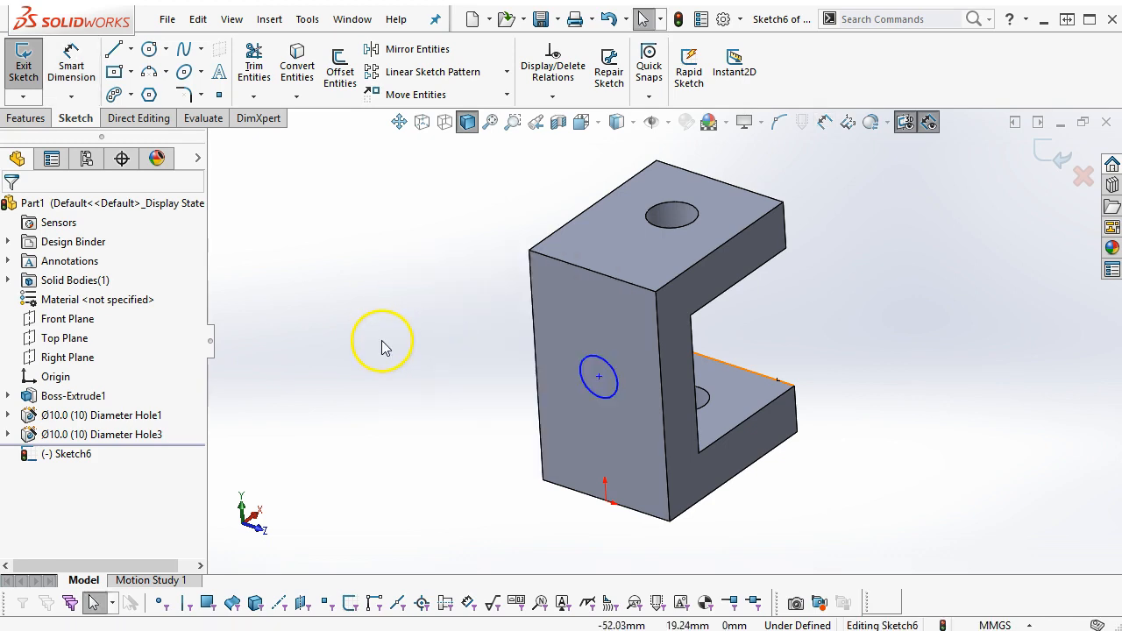
# Step: Draw a vertical centerline from the origin to the back face's upper edge and snap the circle's centre to its midpoint
pyautogui.click(129, 49)
pyautogui.click(162, 93)
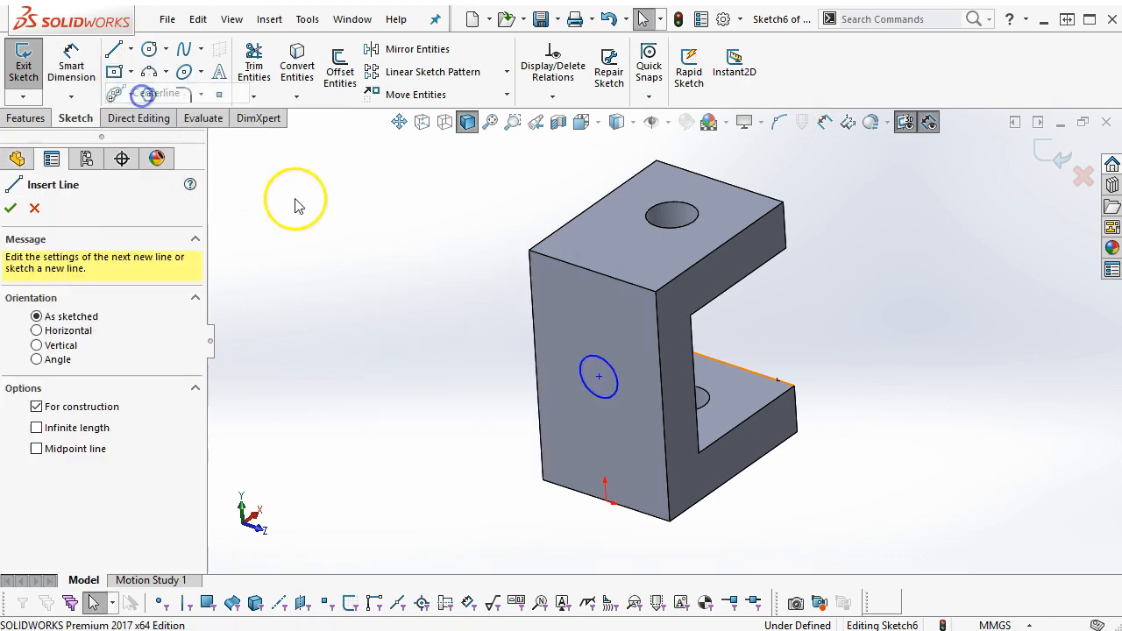
pyautogui.click(606, 501)
pyautogui.click(592, 273)
pyautogui.rightClick(422, 268)
pyautogui.click(461, 270)
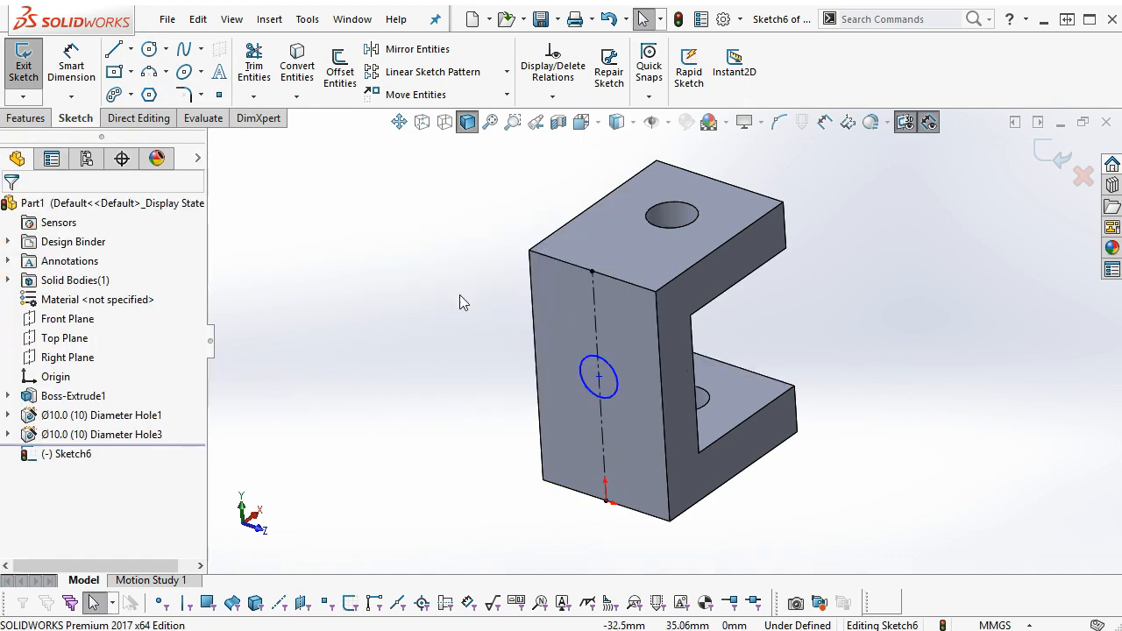
pyautogui.moveTo(600, 378)
pyautogui.mouseDown()
pyautogui.moveTo(628, 384)
pyautogui.moveTo(625, 412)
pyautogui.moveTo(595, 386)
pyautogui.moveTo(605, 413)
pyautogui.moveTo(605, 359)
pyautogui.moveTo(613, 456)
pyautogui.moveTo(618, 390)
pyautogui.moveTo(601, 403)
pyautogui.moveTo(599, 387)
pyautogui.mouseUp()
pyautogui.click(436, 368)
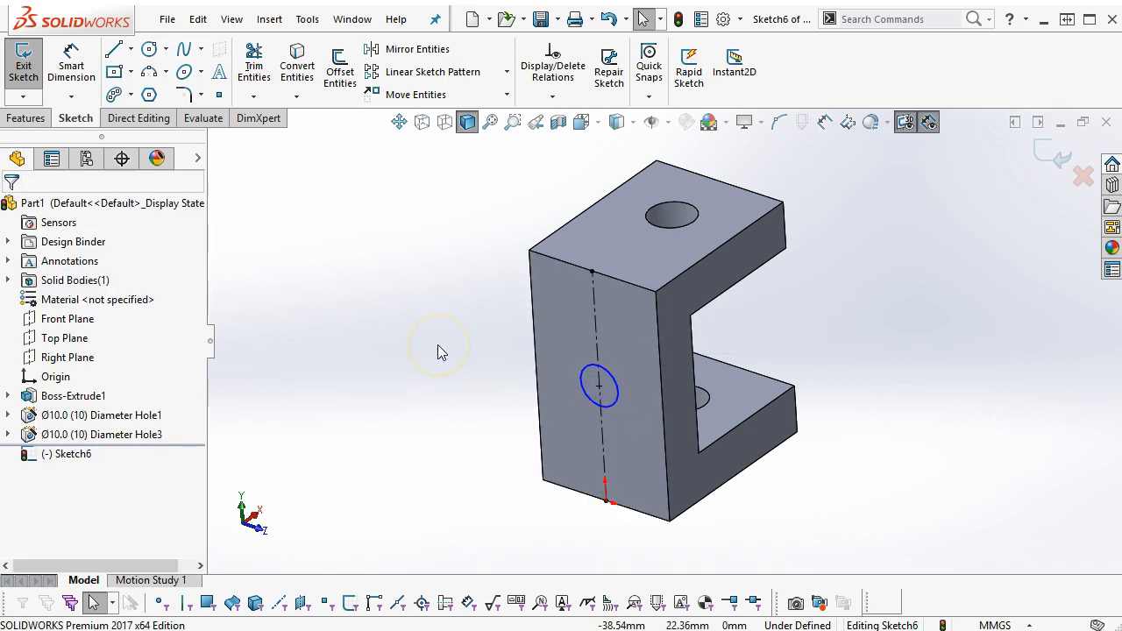
# Step: Dimension the diameter of the circle on the back face and set it to 10 mm
pyautogui.rightClick(452, 249)
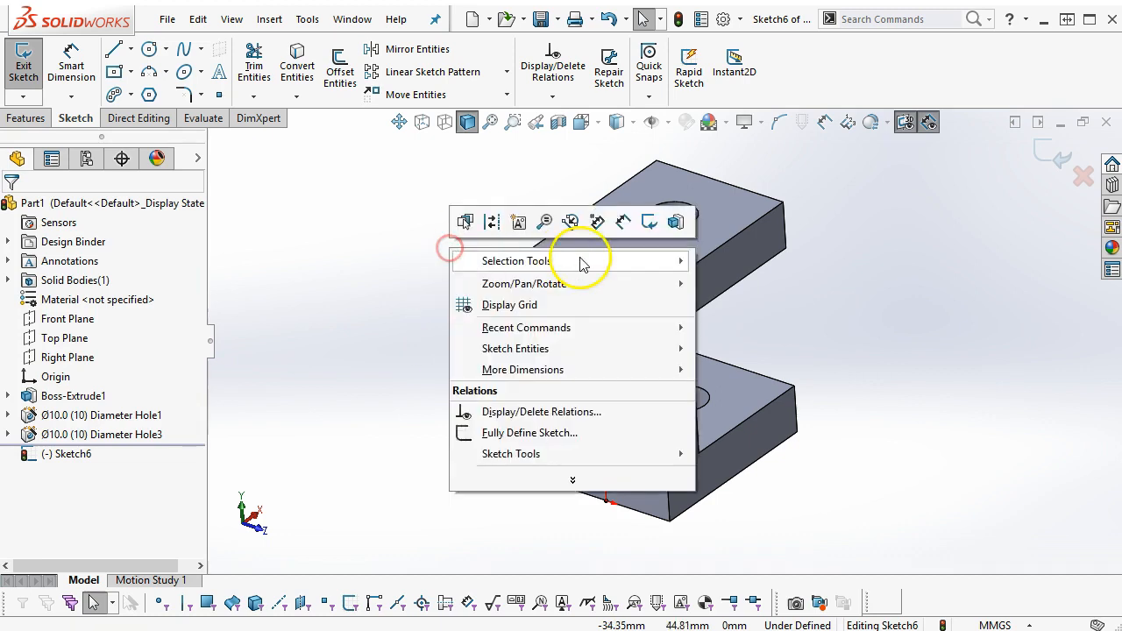
pyautogui.click(637, 224)
pyautogui.click(614, 382)
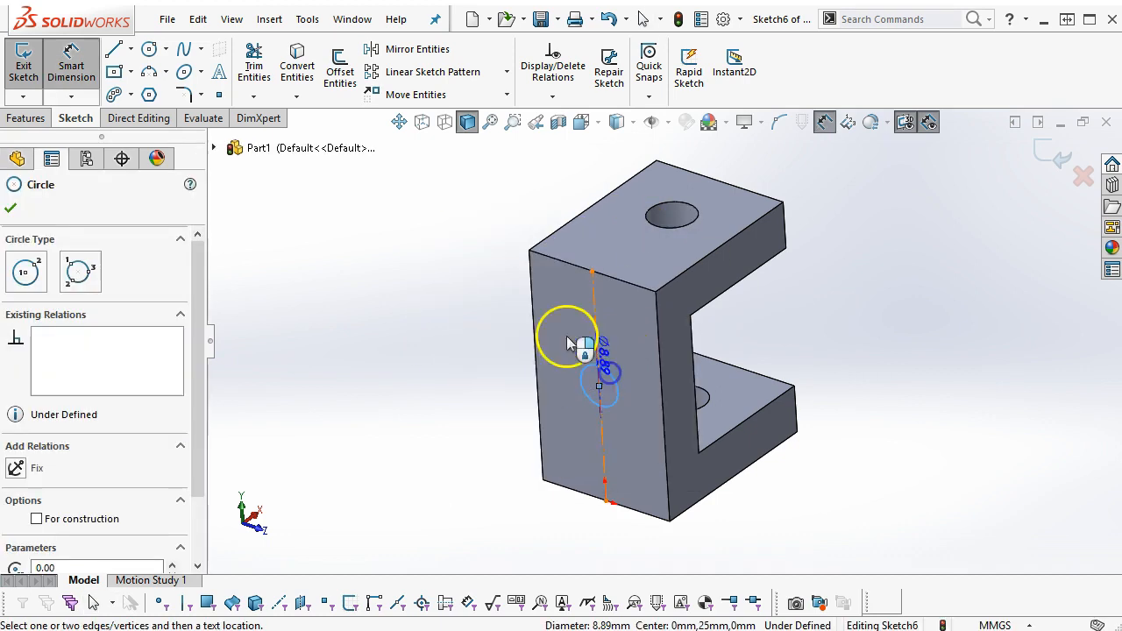
pyautogui.click(449, 307)
pyautogui.press('Return')
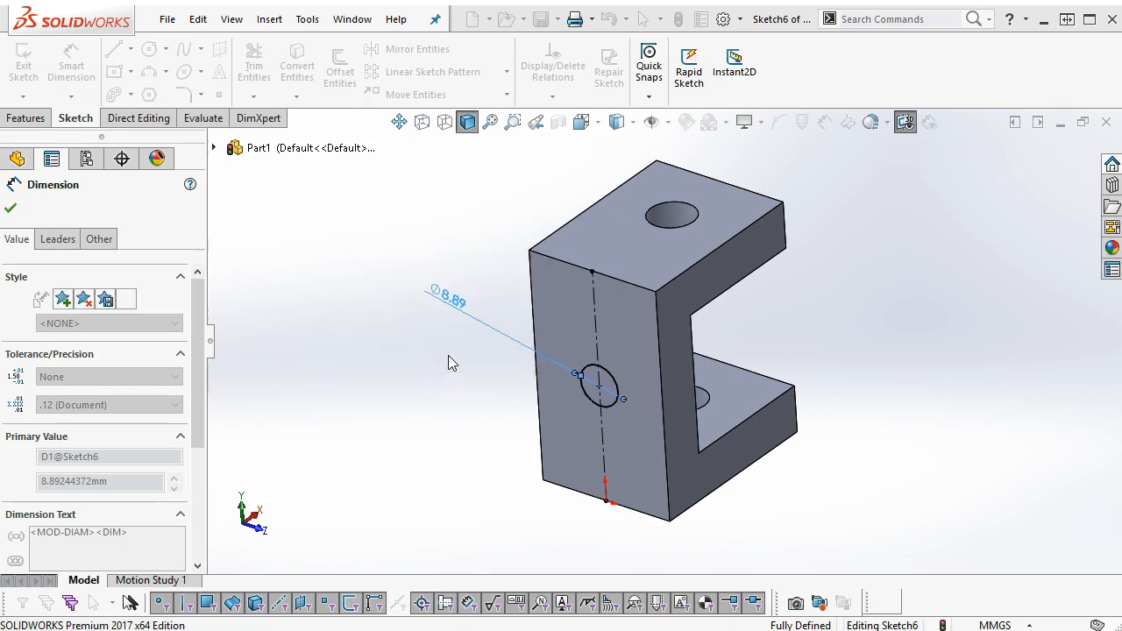
# Step: Cut-extrude the 10 mm circle through the bracket's back wall with the end condition Up To Next
pyautogui.click(31, 118)
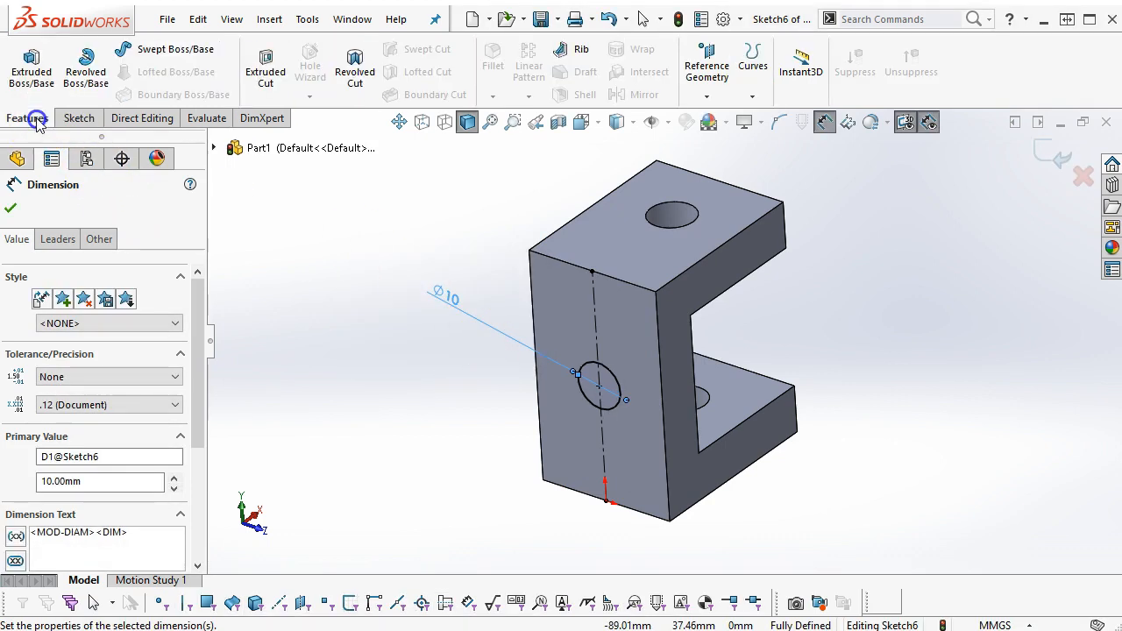
pyautogui.click(266, 70)
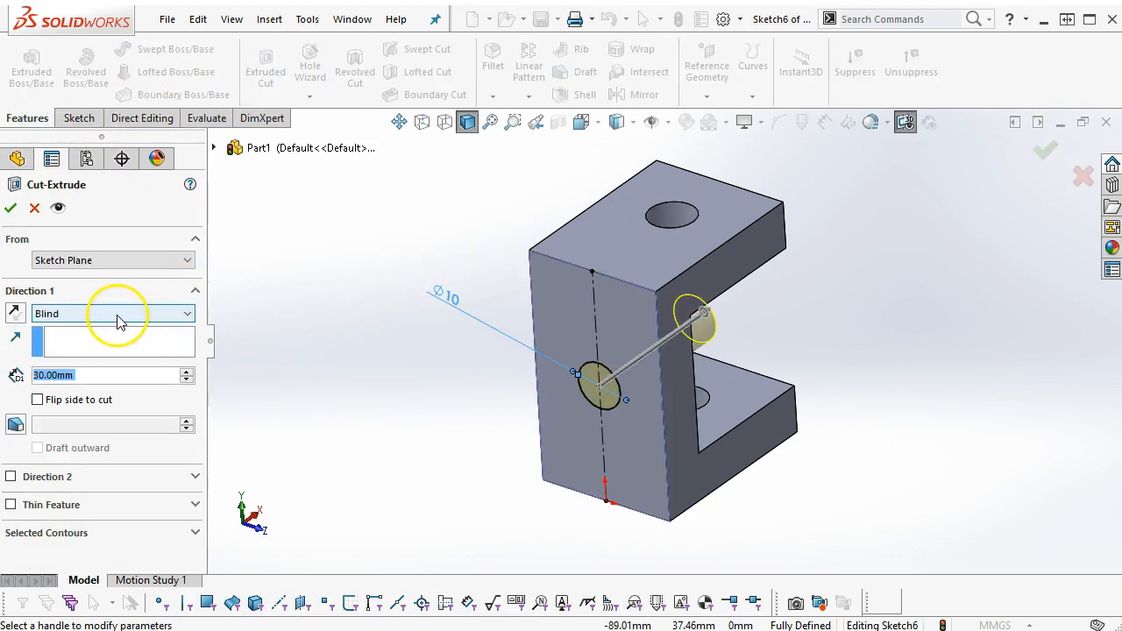
pyautogui.click(119, 318)
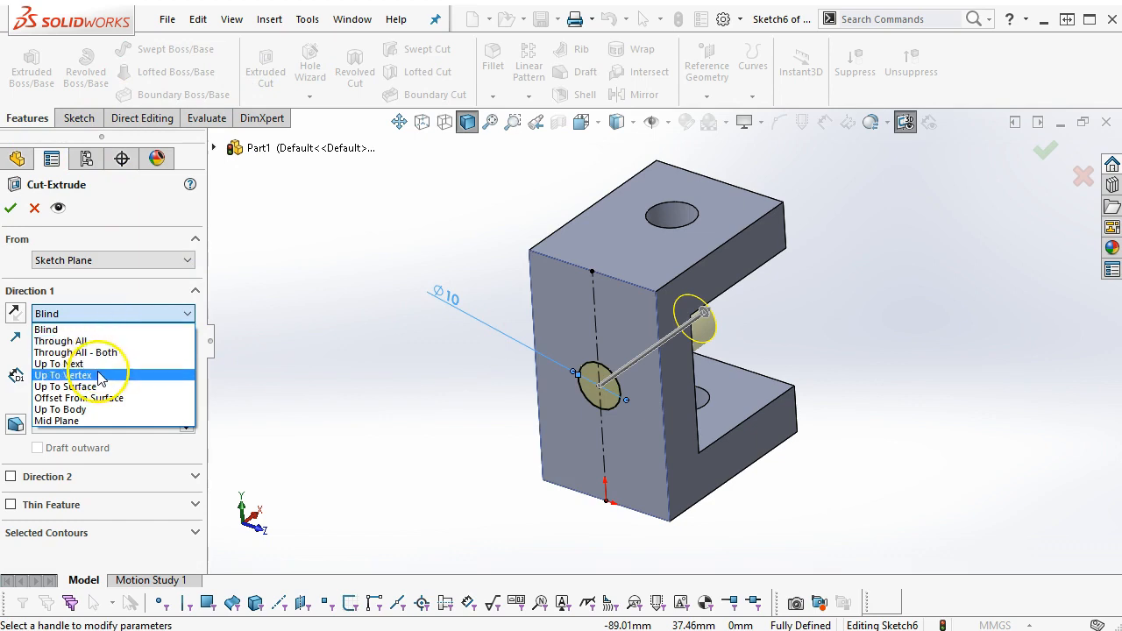
pyautogui.click(96, 364)
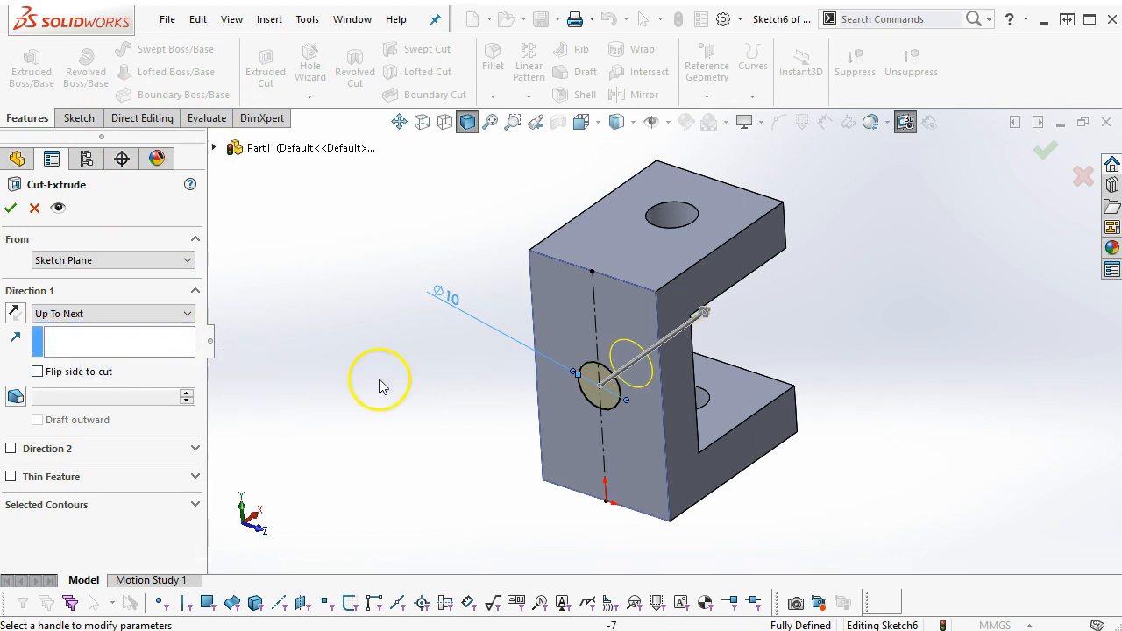
pyautogui.click(11, 208)
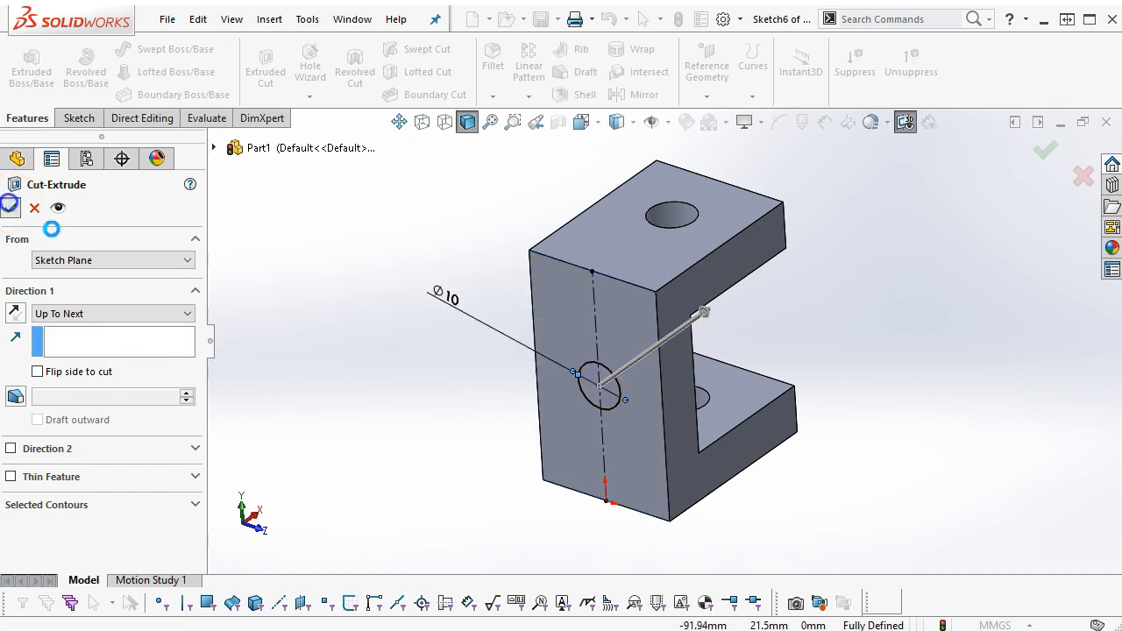
# Step: Save the part as C-Bracket in a new folder named 5-2 and 3 inside the ASU folder
pyautogui.moveTo(343, 356); pyautogui.dragTo(462, 397, button='middle')
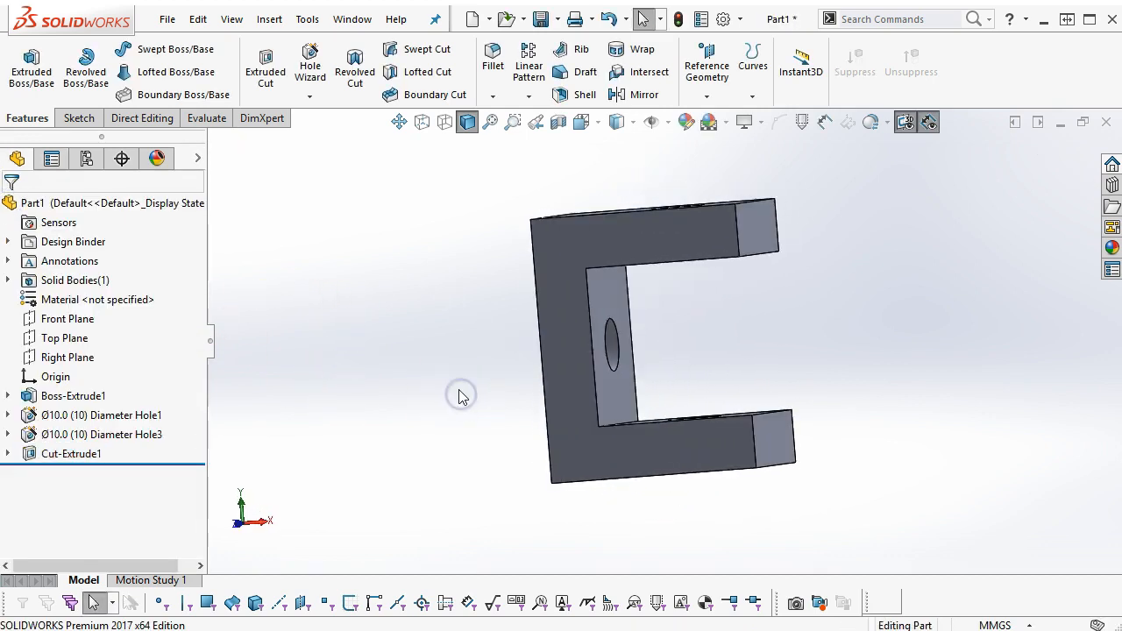
pyautogui.hotkey('ctrl', '7')
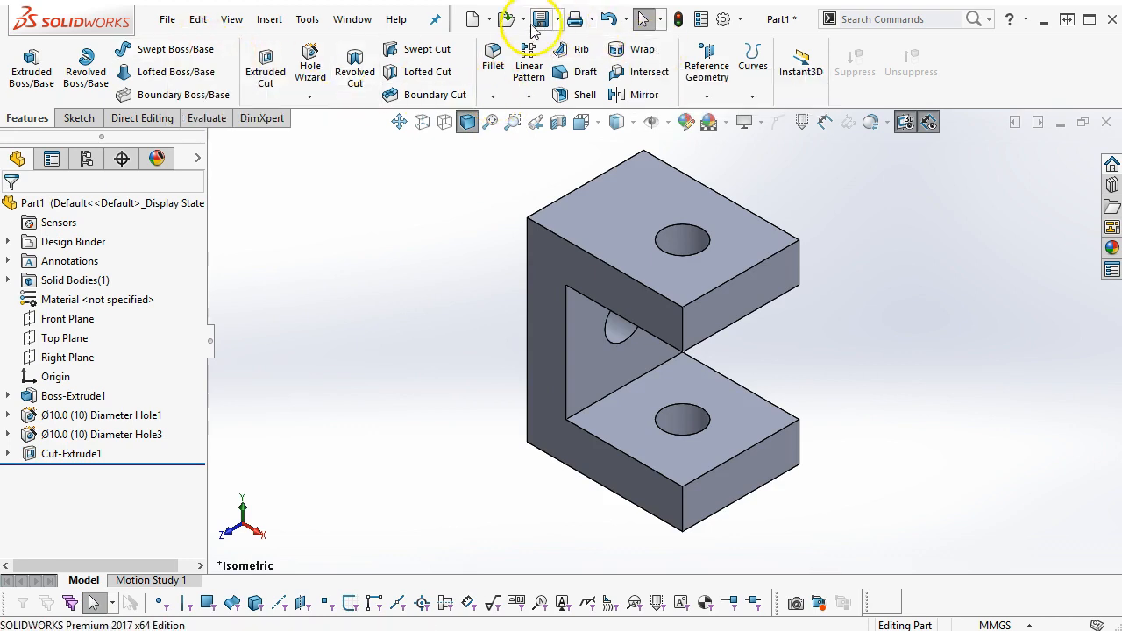
pyautogui.click(558, 20)
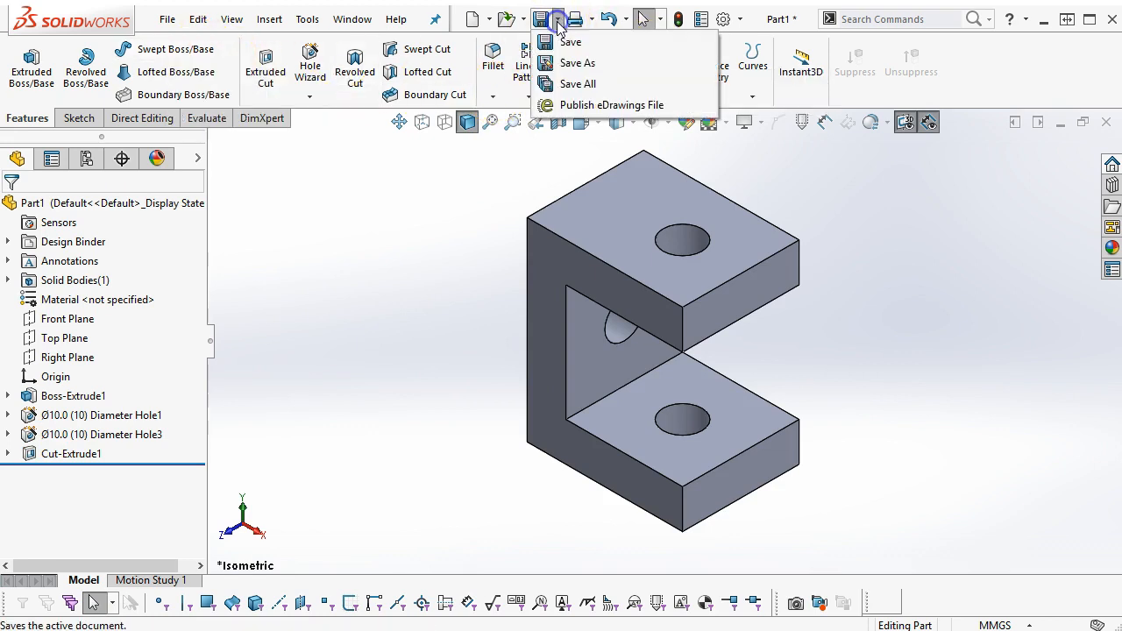
pyautogui.click(575, 63)
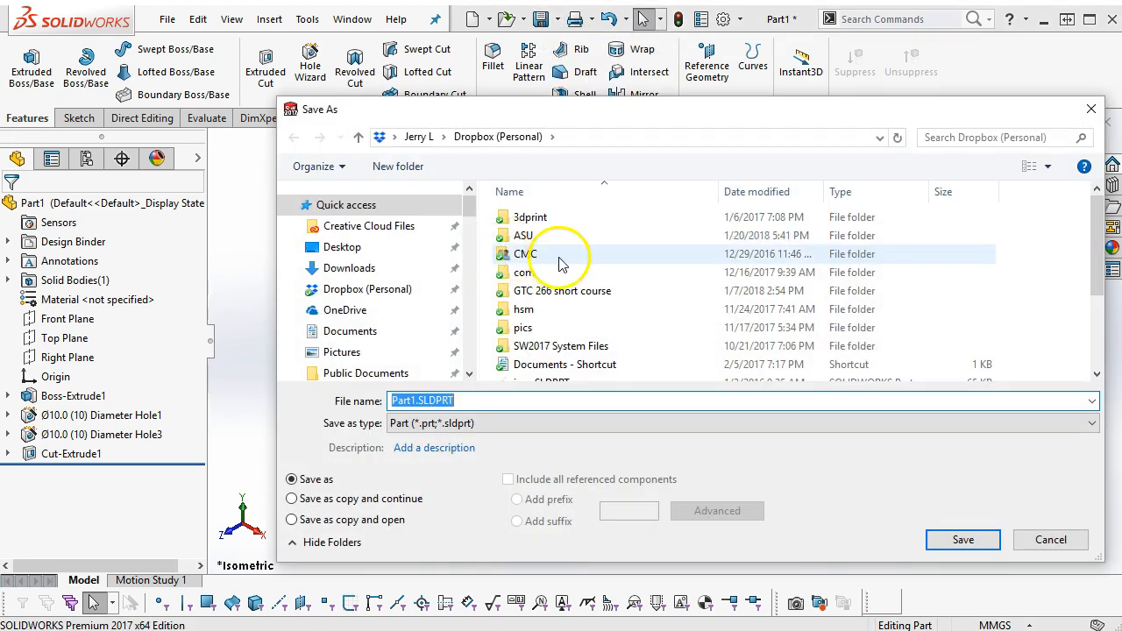
pyautogui.doubleClick(523, 235)
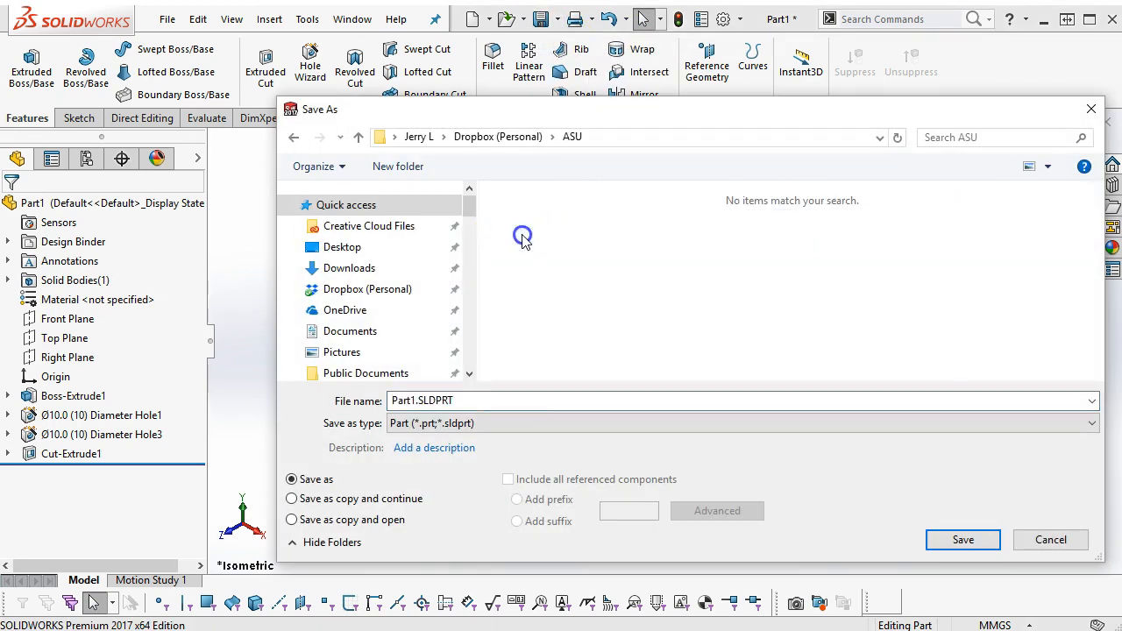
pyautogui.doubleClick(476, 399)
pyautogui.click(392, 168)
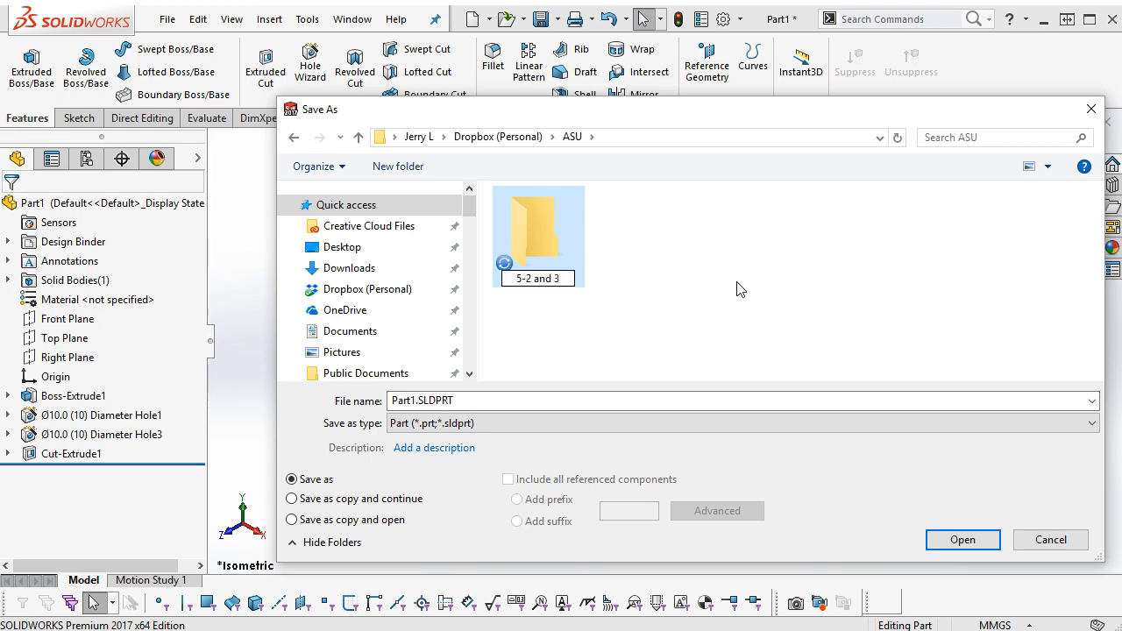
pyautogui.press('Return')
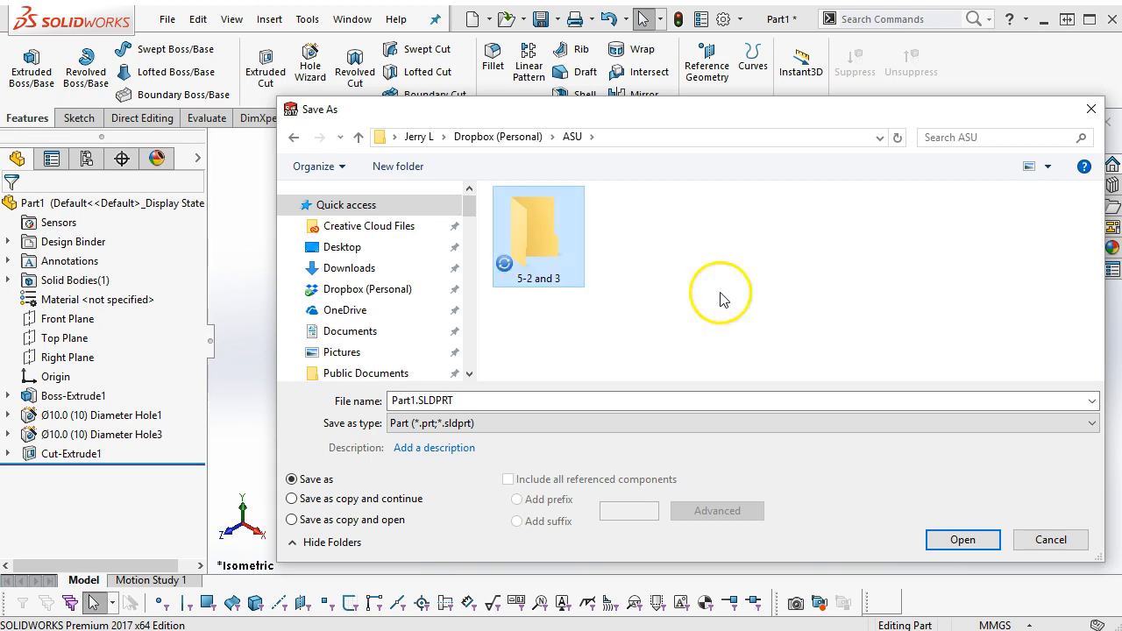
pyautogui.doubleClick(546, 263)
pyautogui.doubleClick(460, 400)
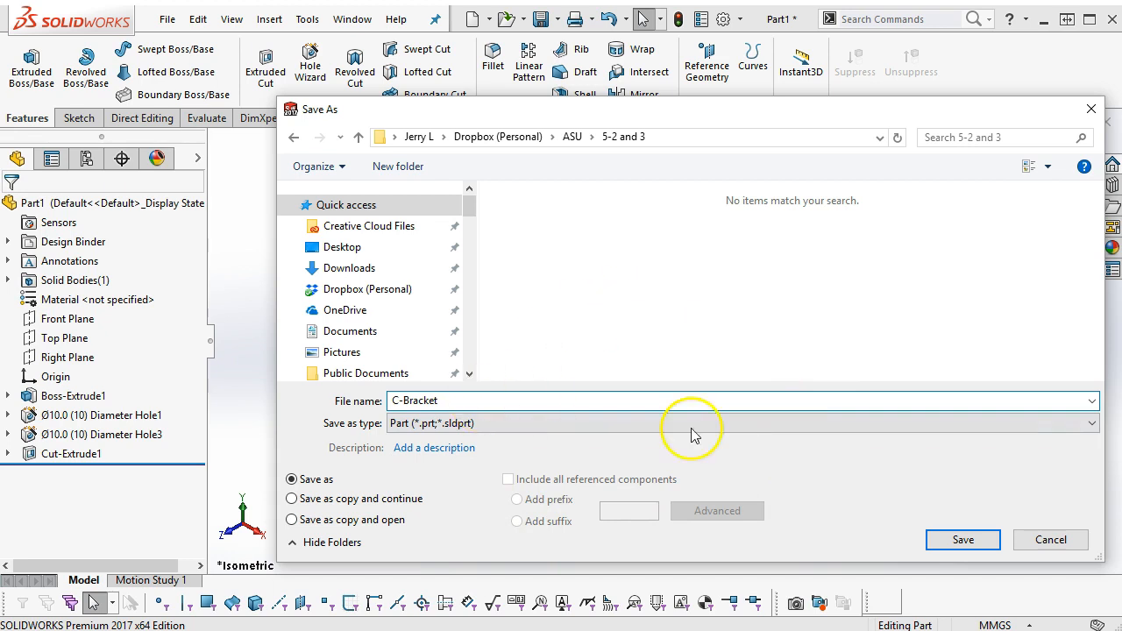
pyautogui.click(962, 541)
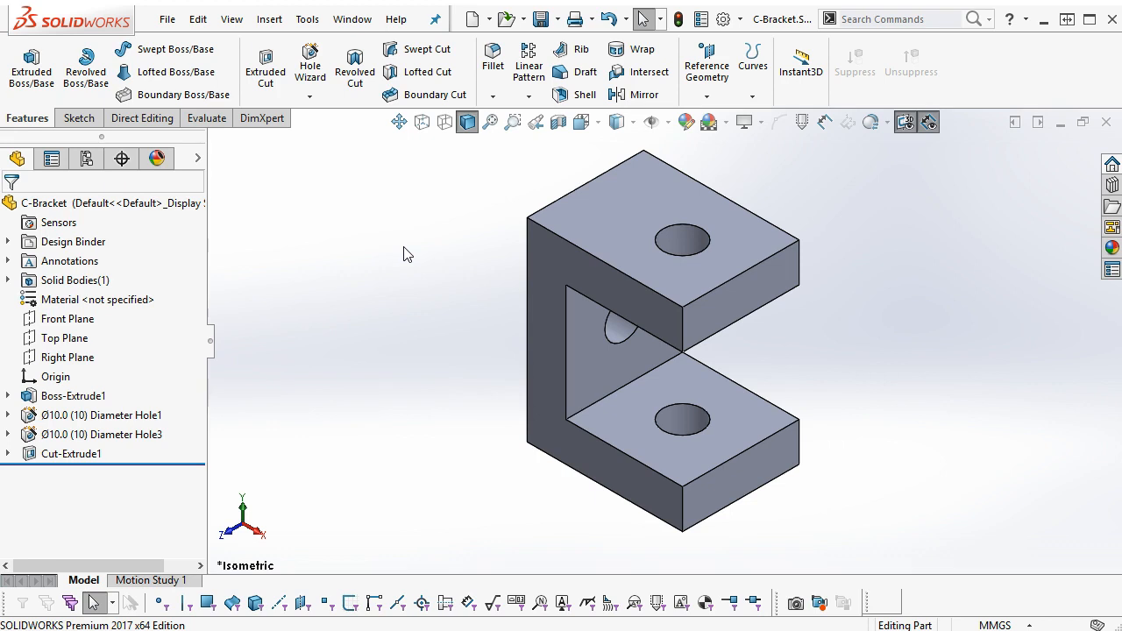
pyautogui.moveTo(457, 283); pyautogui.dragTo(476, 215, button='middle')
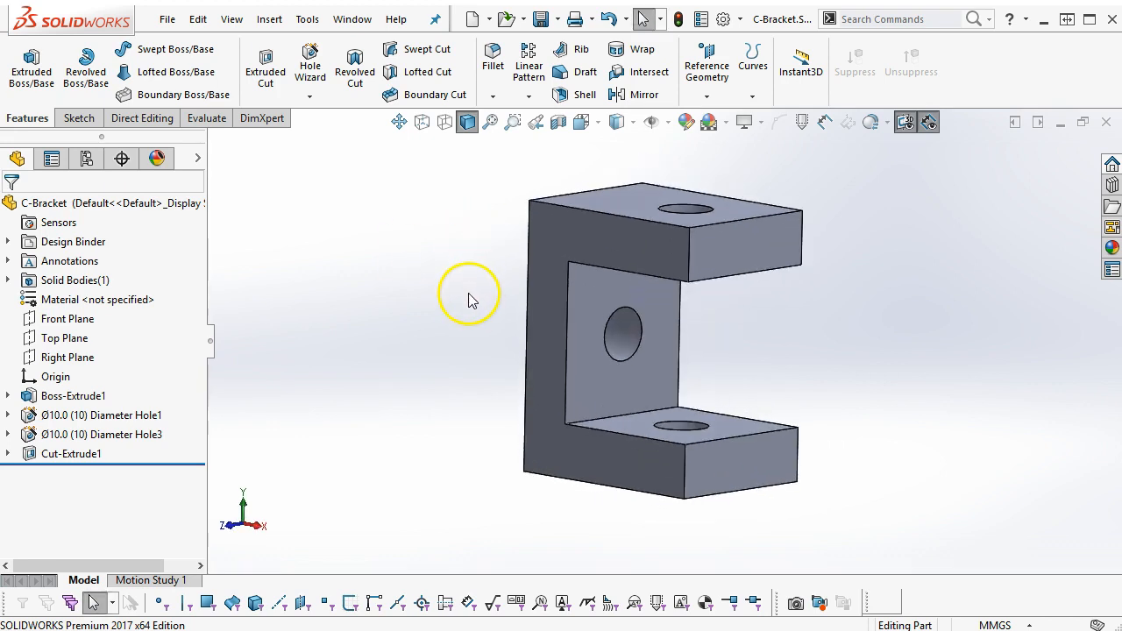
pyautogui.moveTo(476, 275); pyautogui.dragTo(485, 343, button='middle')
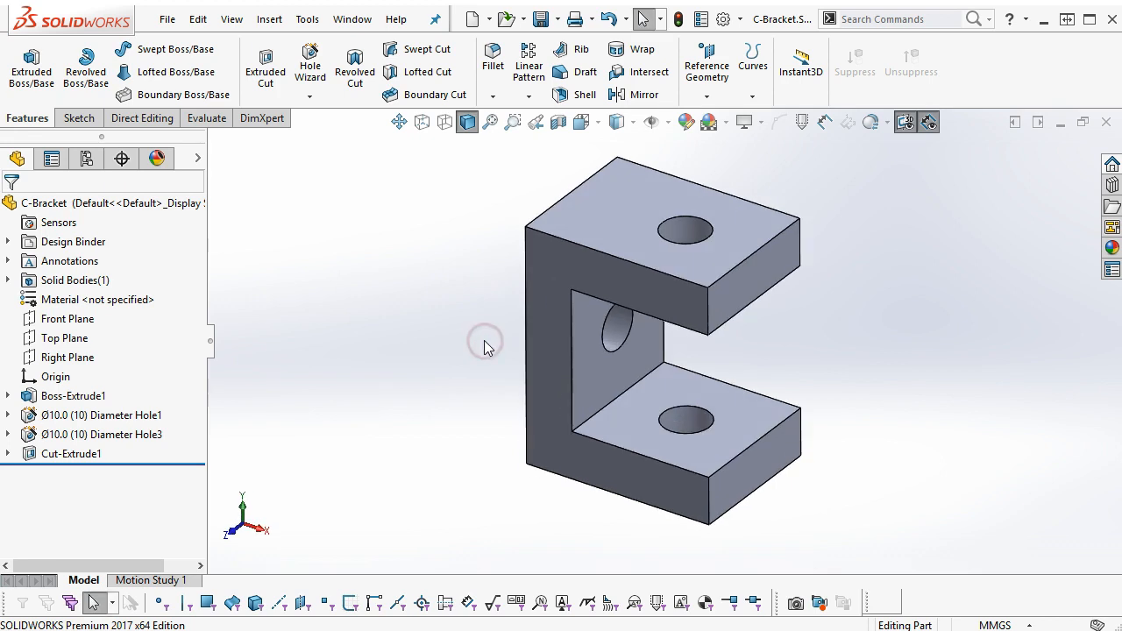
pyautogui.click(353, 19)
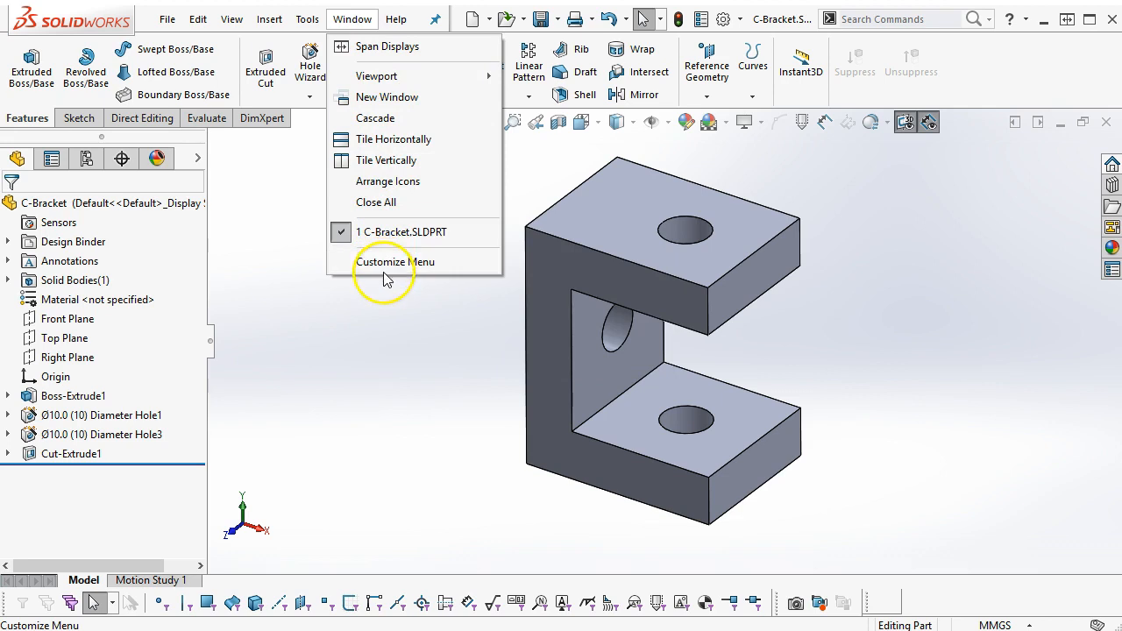
pyautogui.click(385, 349)
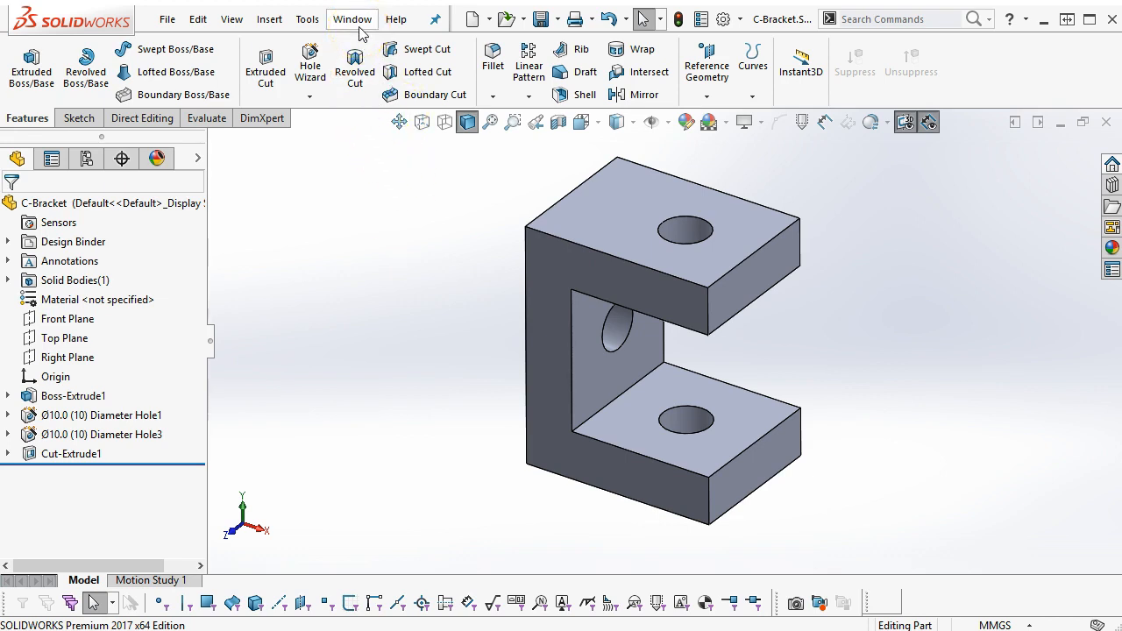
# Step: Create a new document from the Part template and set its units to MMGS (millimeter, gram, second)
pyautogui.click(198, 19)
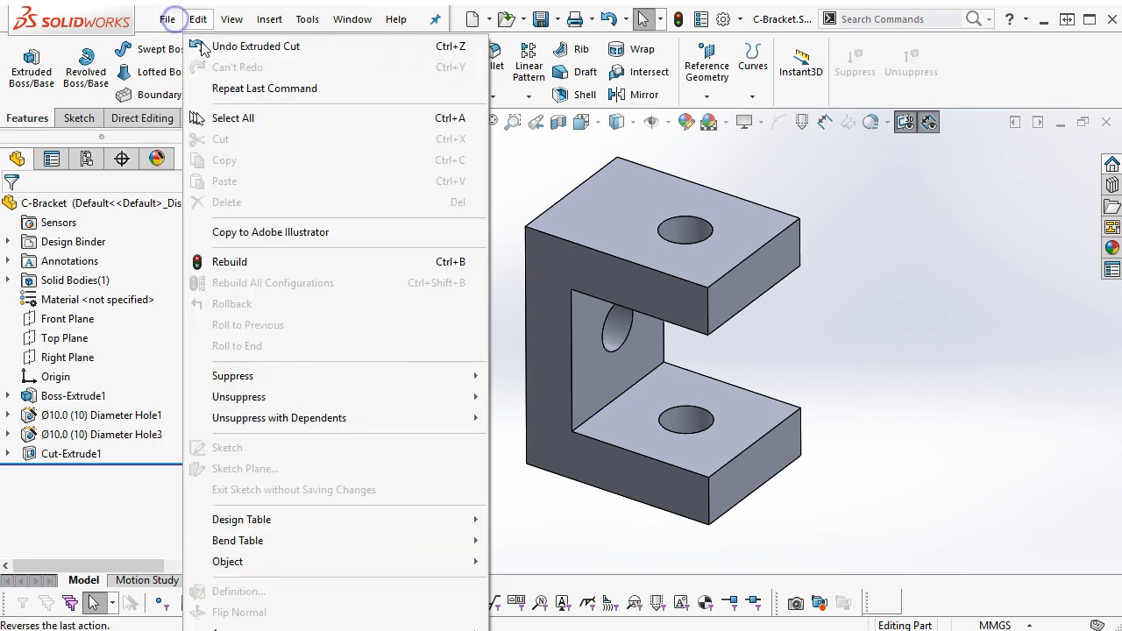
pyautogui.moveTo(166, 20)
pyautogui.click(189, 47)
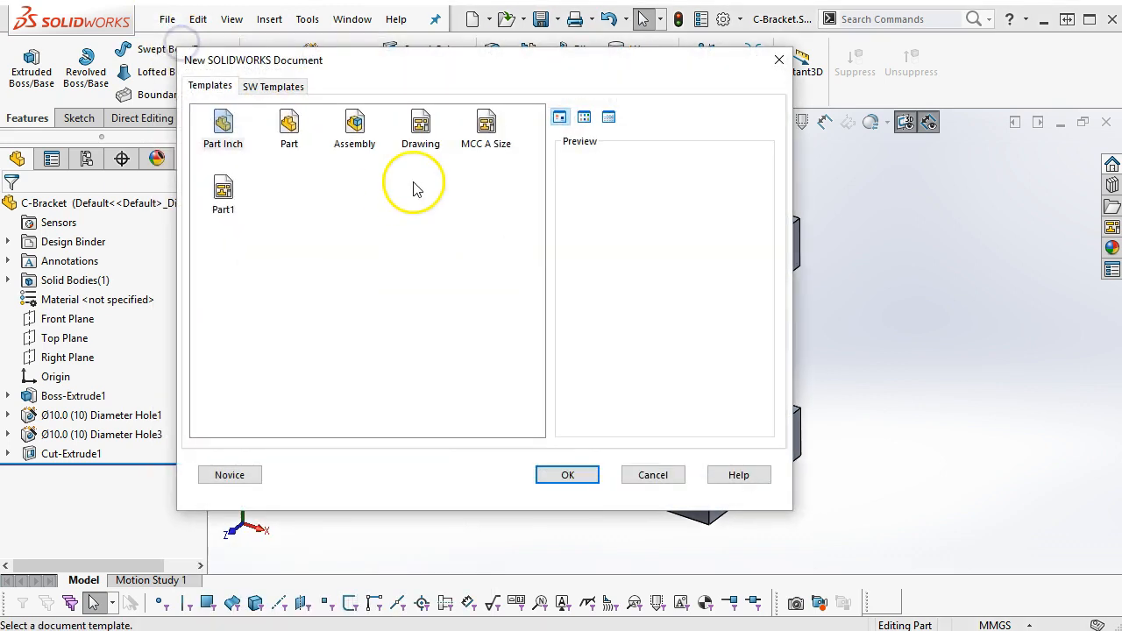
pyautogui.click(288, 125)
pyautogui.doubleClick(288, 125)
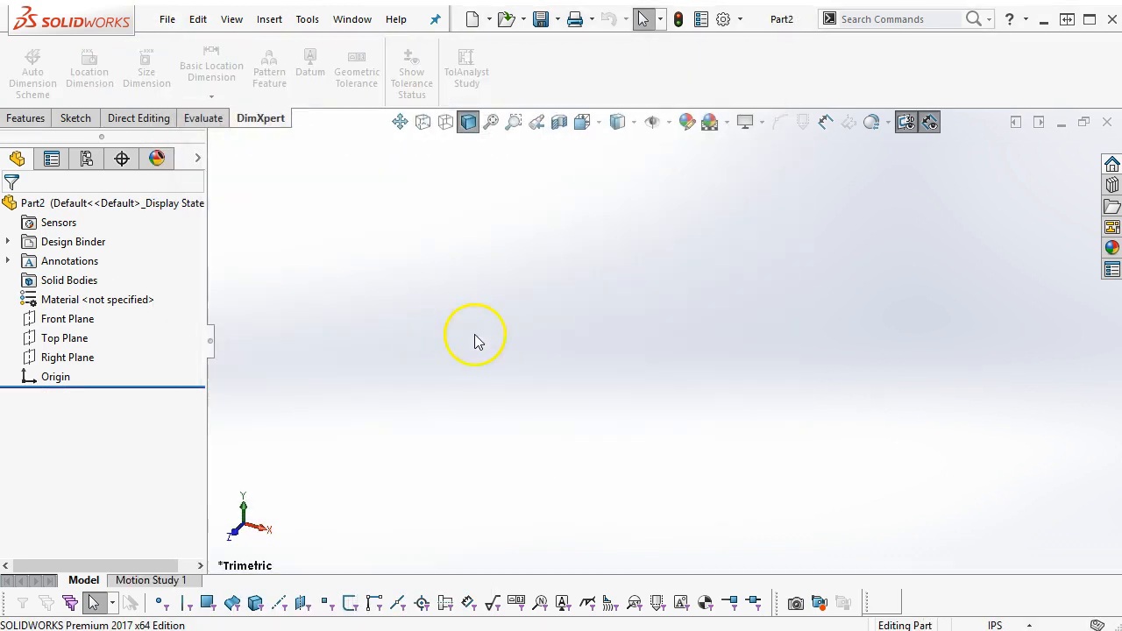
pyautogui.click(1033, 624)
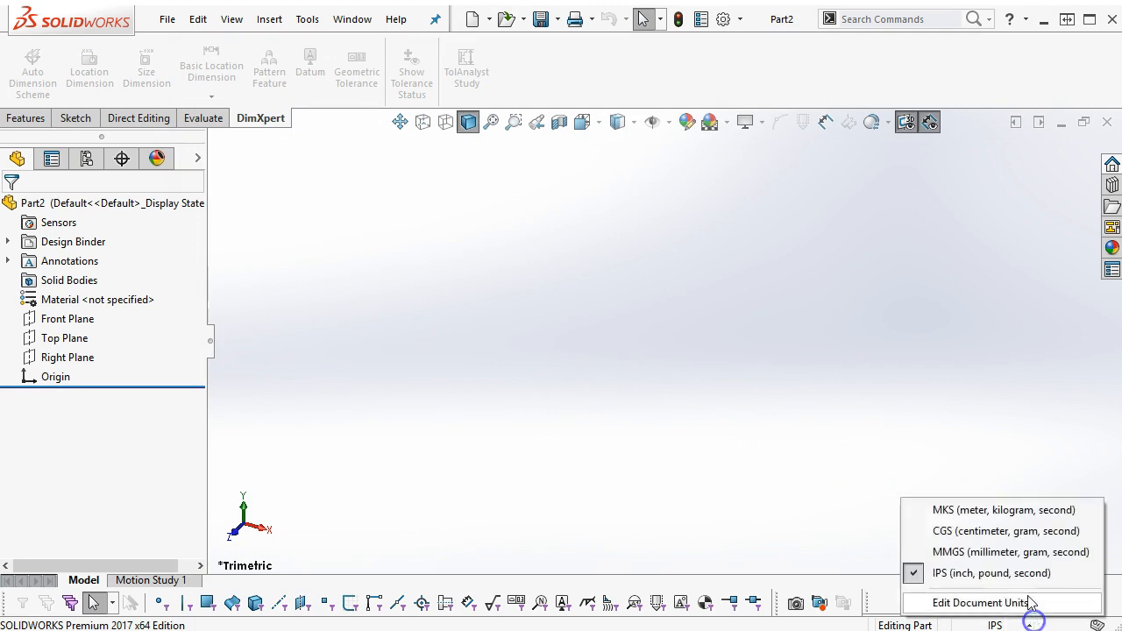
pyautogui.click(1010, 552)
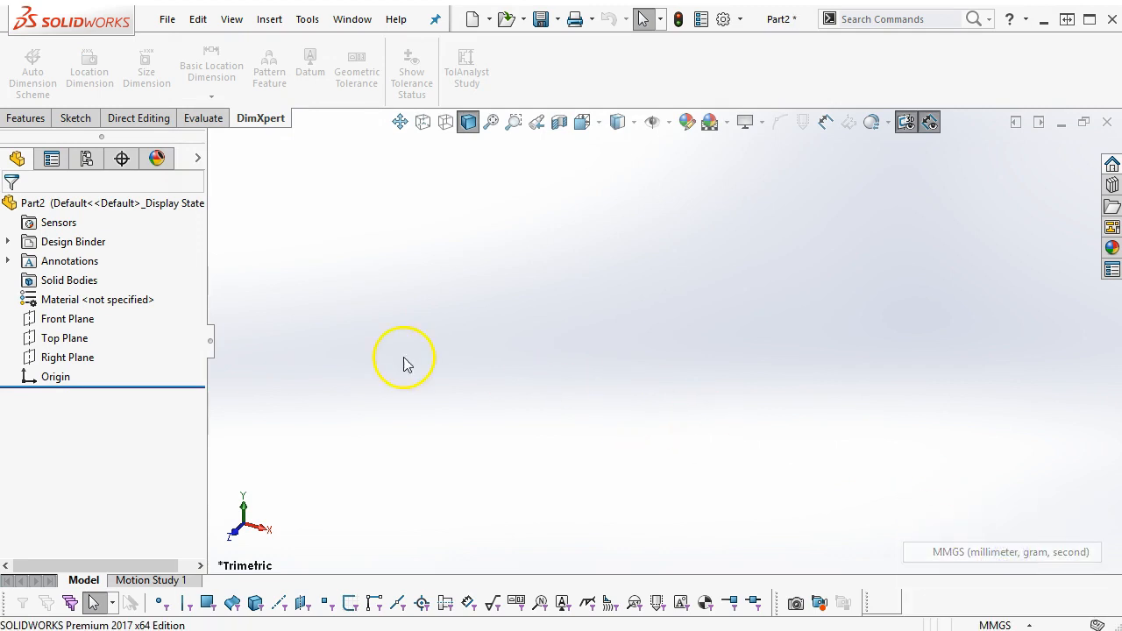
# Step: Start a sketch on the Front Plane and draw a center rectangle from the origin, about 192 mm wide and 49.5 mm high
pyautogui.moveTo(79, 326)
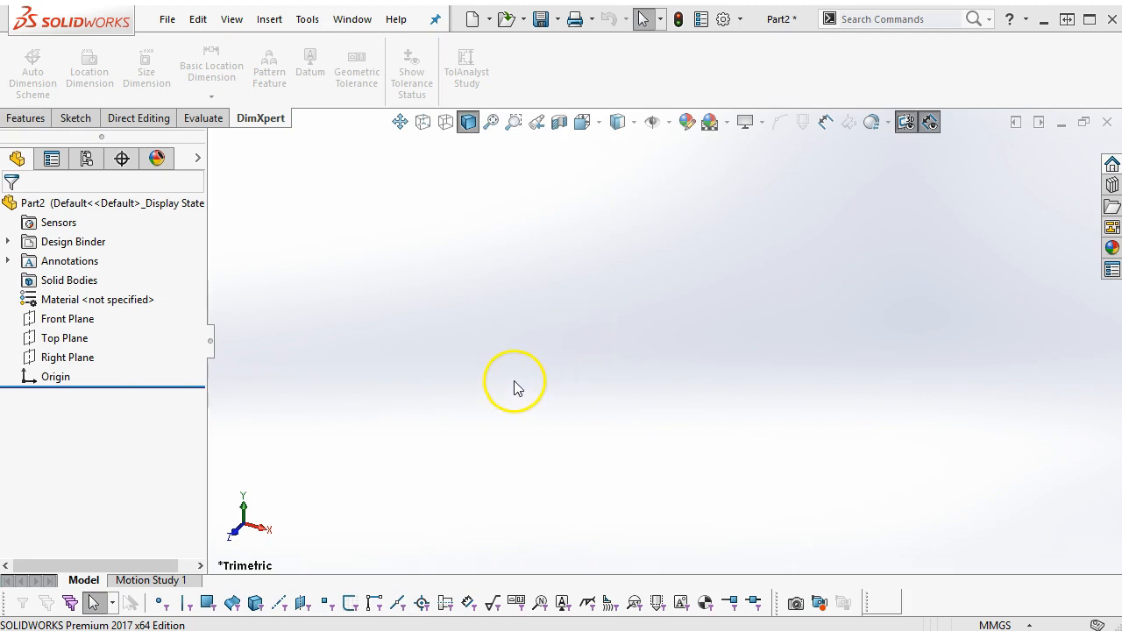
pyautogui.click(83, 337)
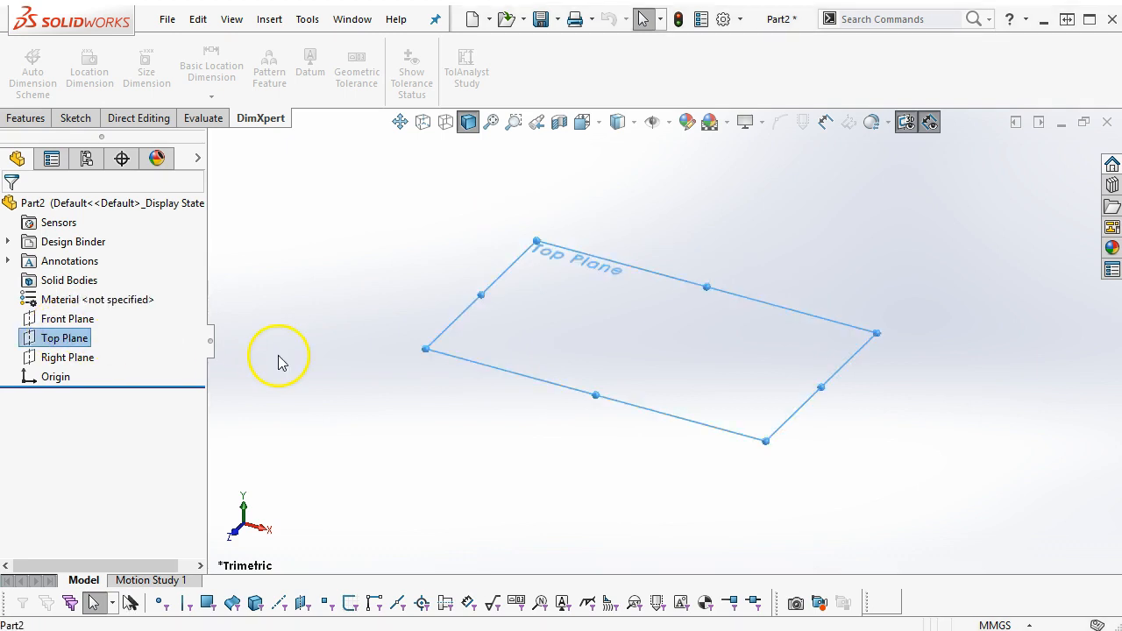
pyautogui.click(79, 322)
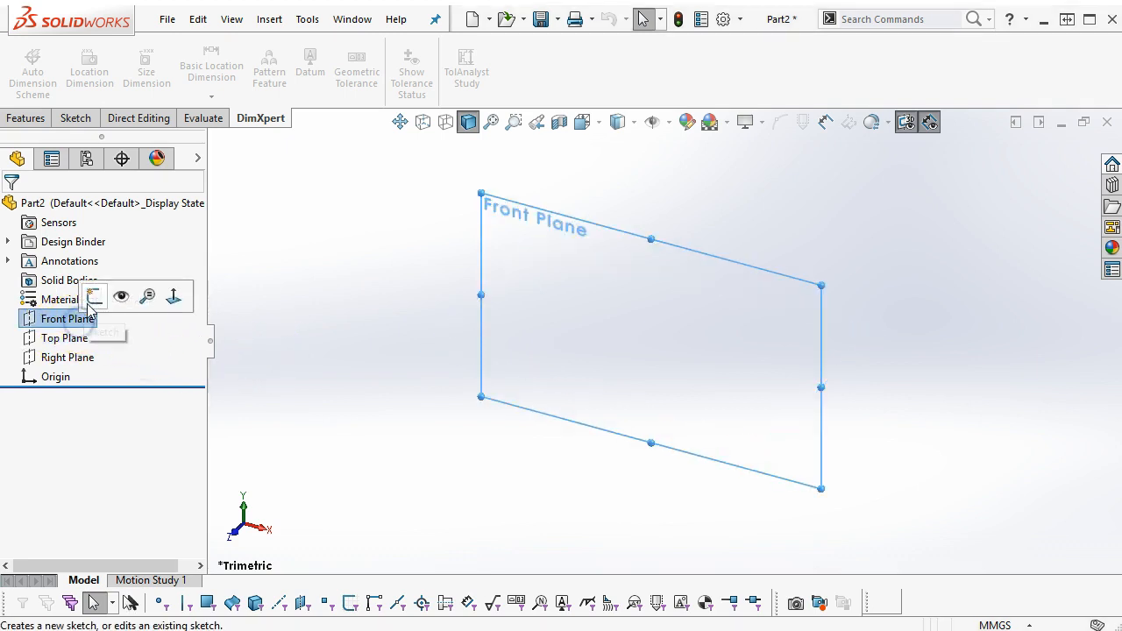
pyautogui.click(94, 299)
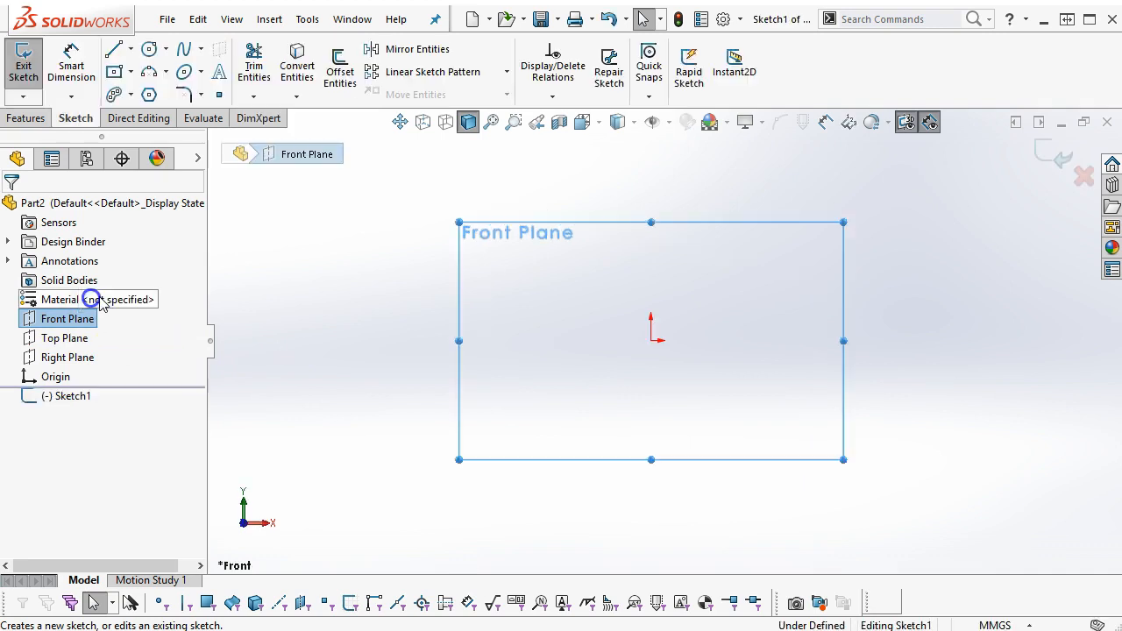
pyautogui.click(132, 72)
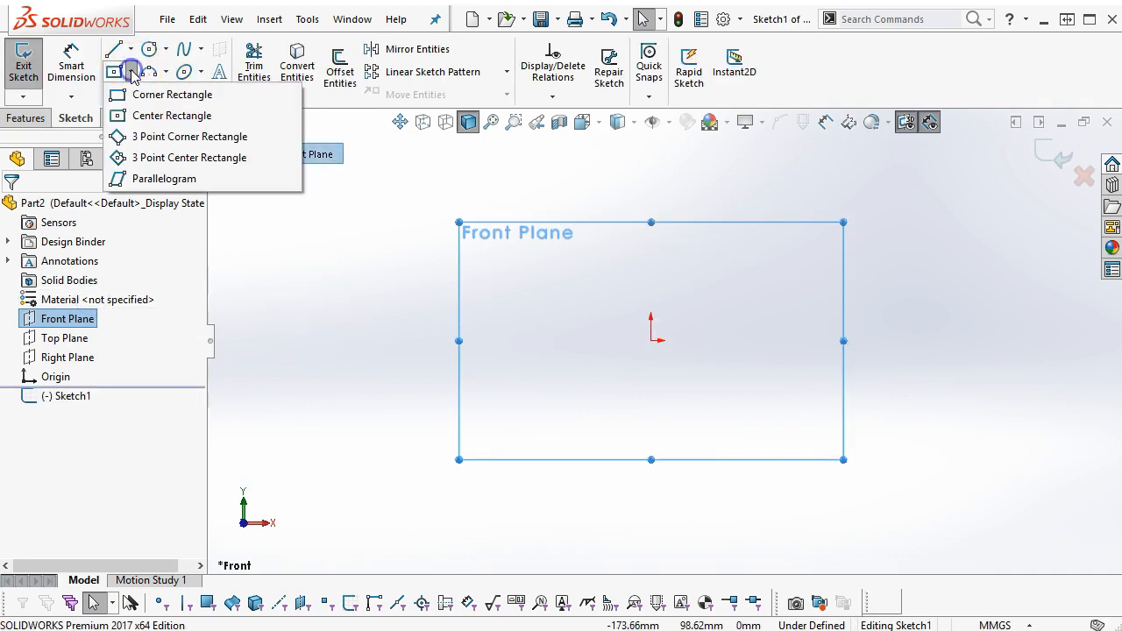
pyautogui.click(162, 115)
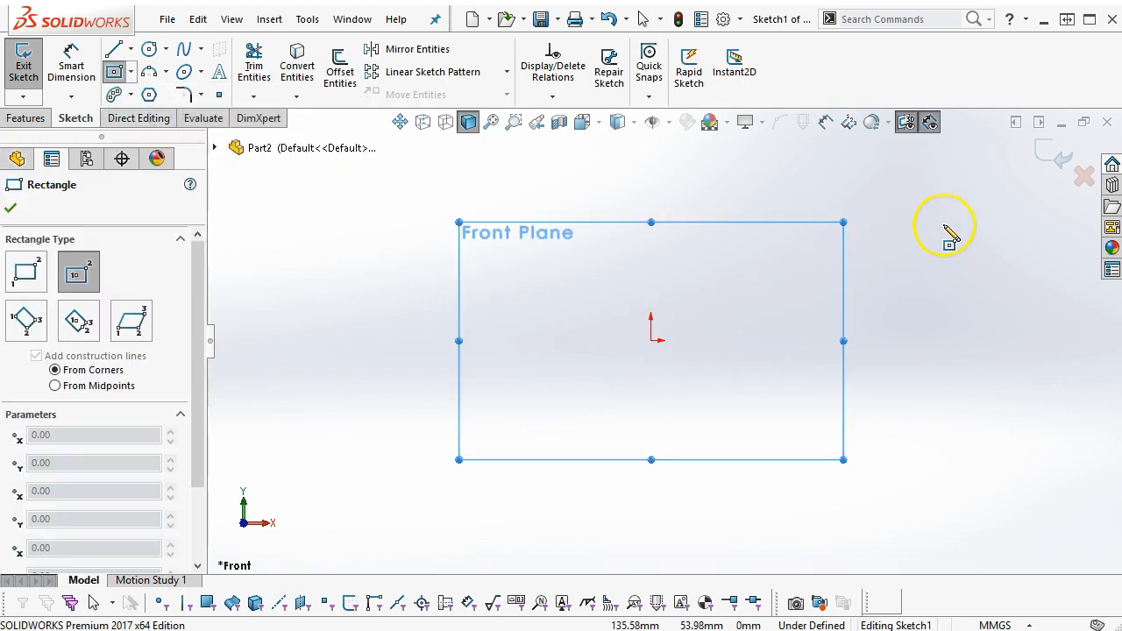
pyautogui.click(651, 340)
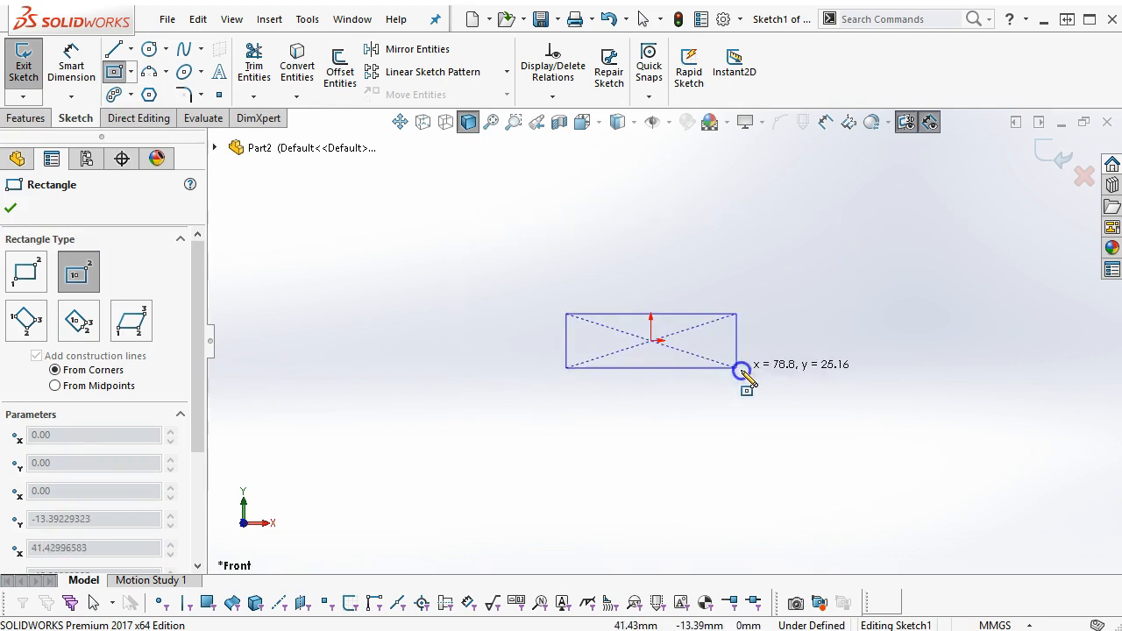
pyautogui.click(859, 395)
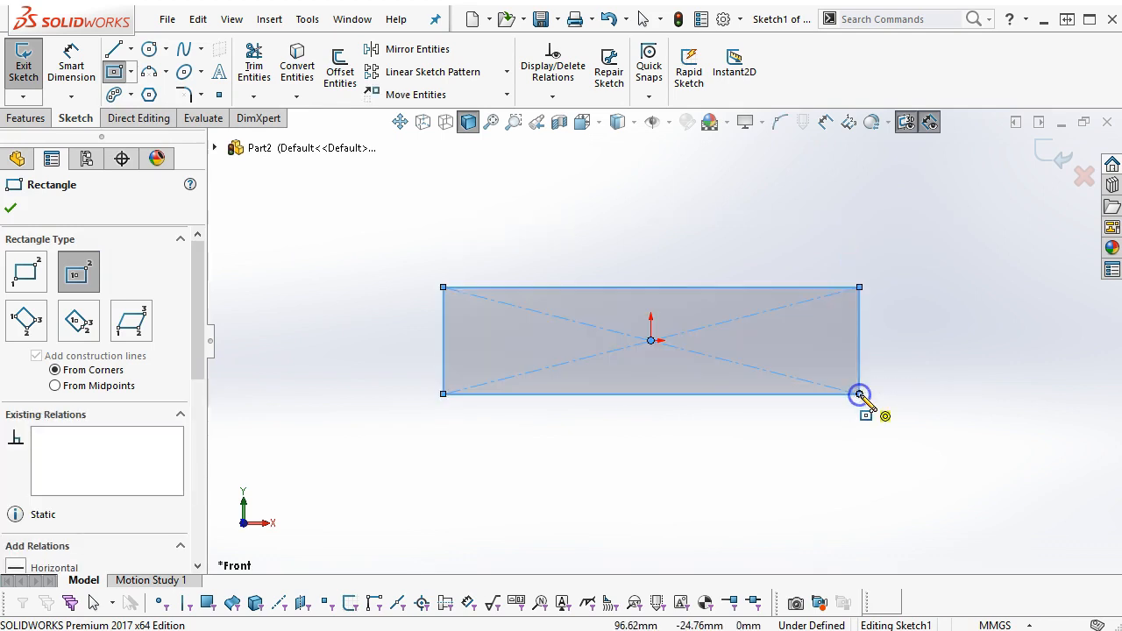
# Step: Dimension the rectangle's width and height and set them to 120 mm and 30 mm
pyautogui.rightClick(792, 221)
pyautogui.click(961, 197)
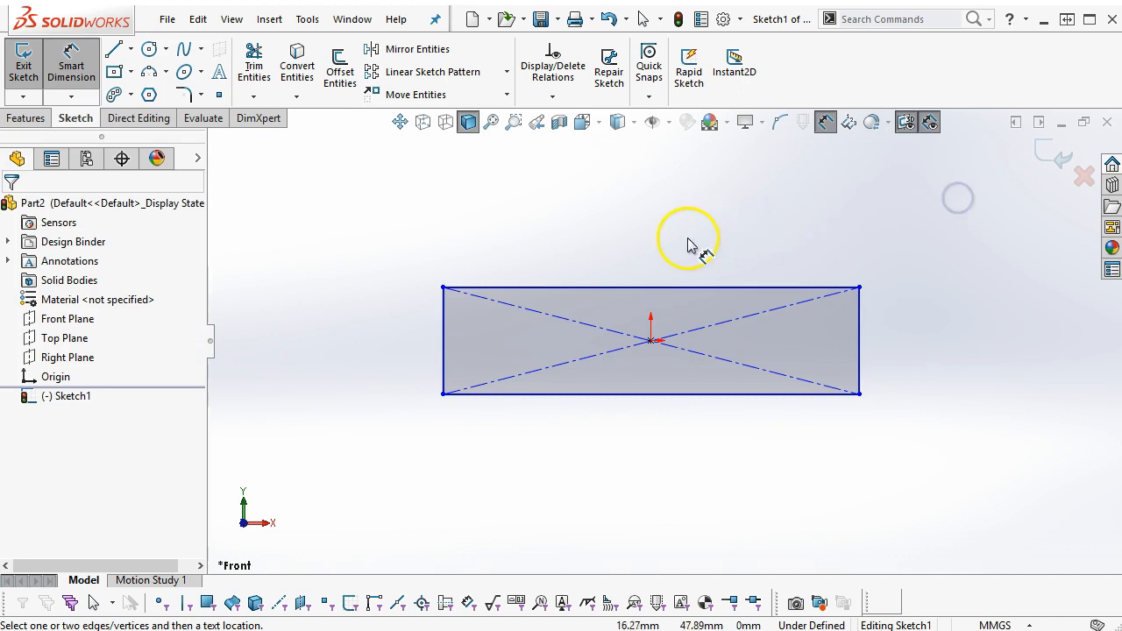
pyautogui.click(622, 290)
pyautogui.click(631, 228)
pyautogui.click(859, 387)
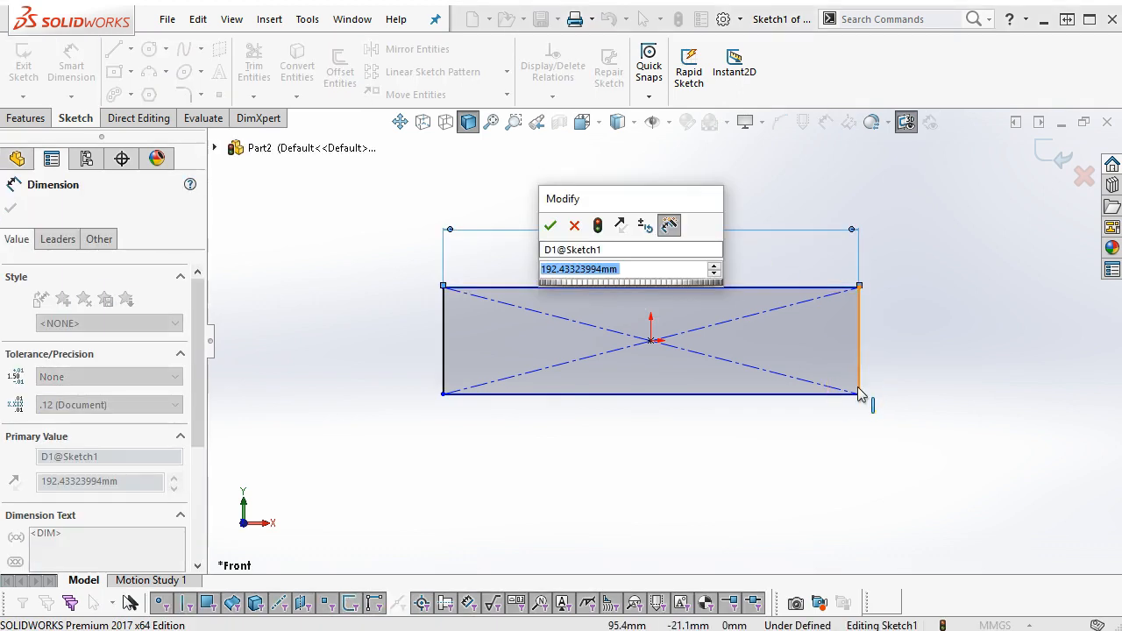
pyautogui.write('120')
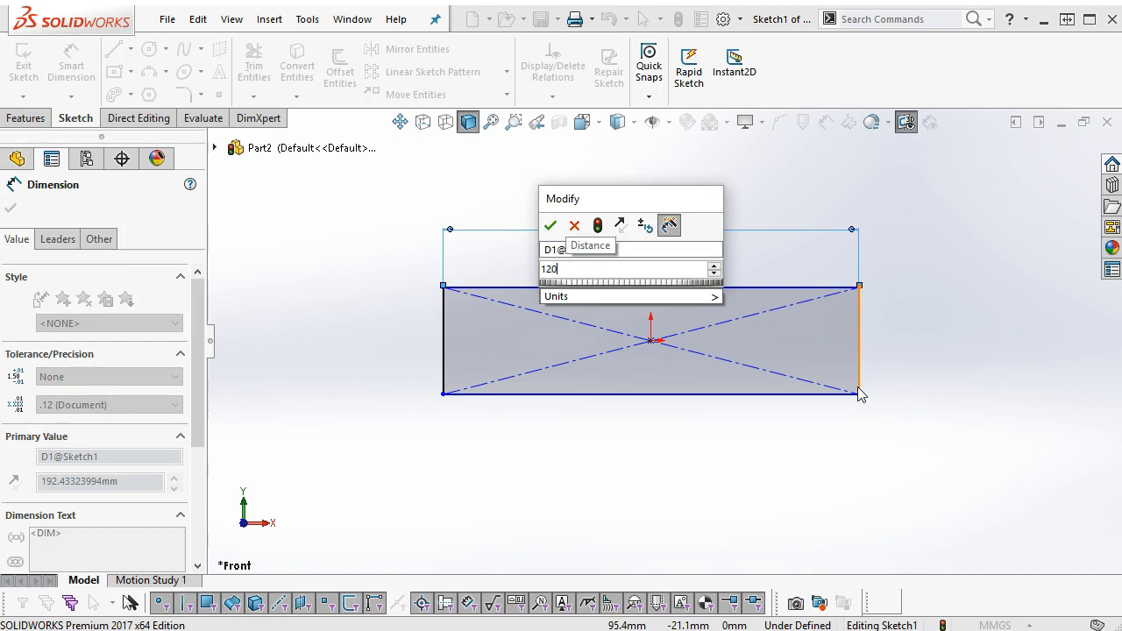
pyautogui.press('Return')
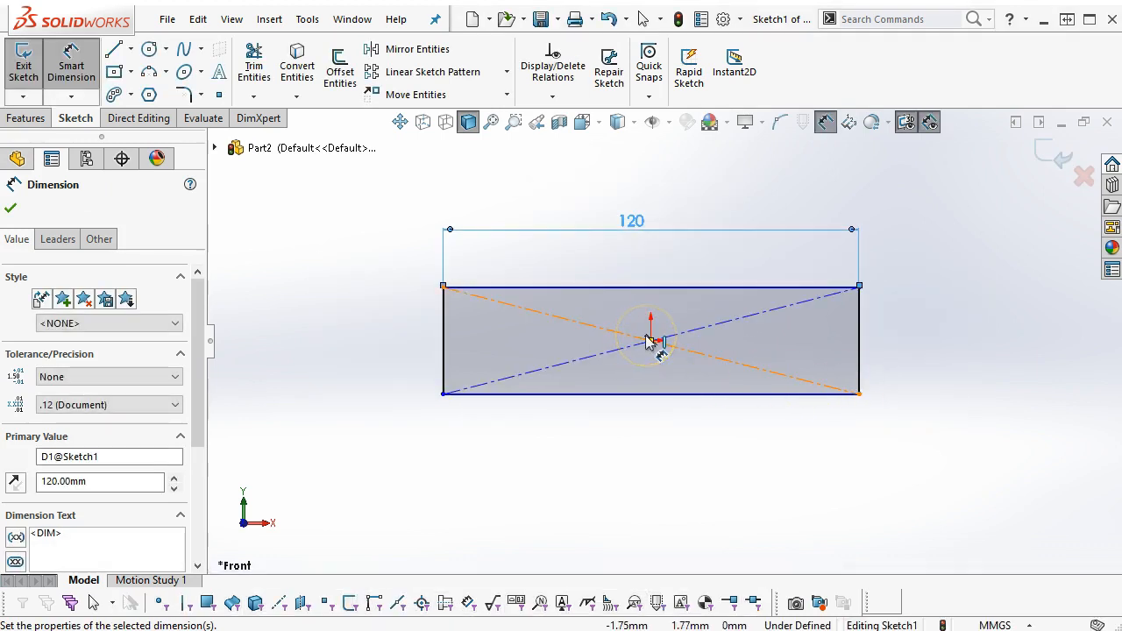
pyautogui.click(443, 340)
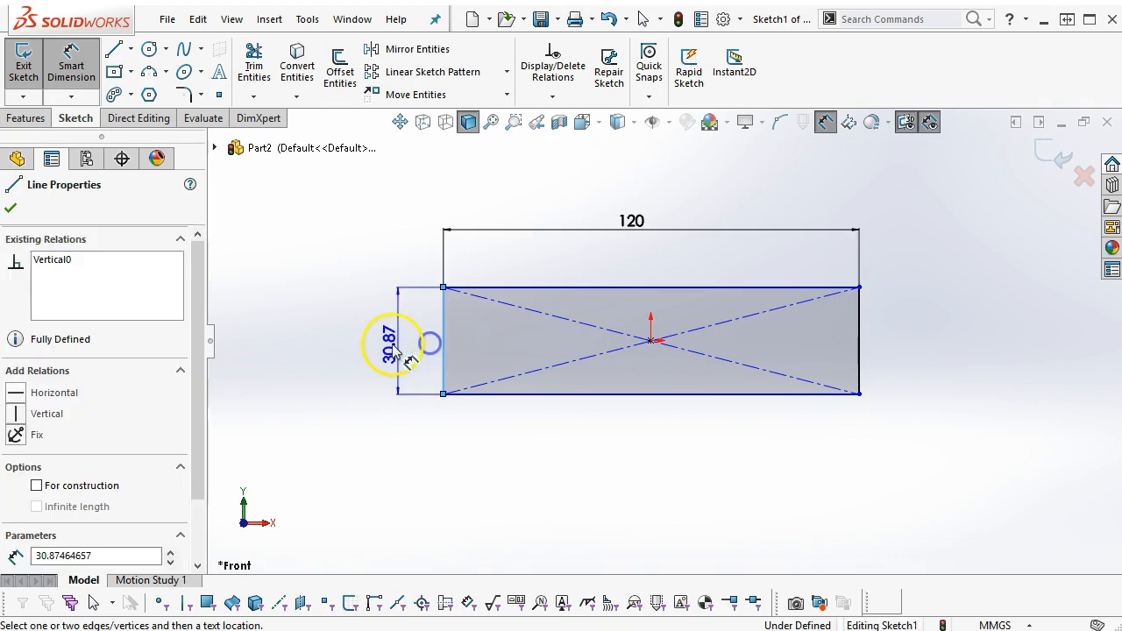
pyautogui.click(392, 347)
pyautogui.write('30')
pyautogui.press('Return')
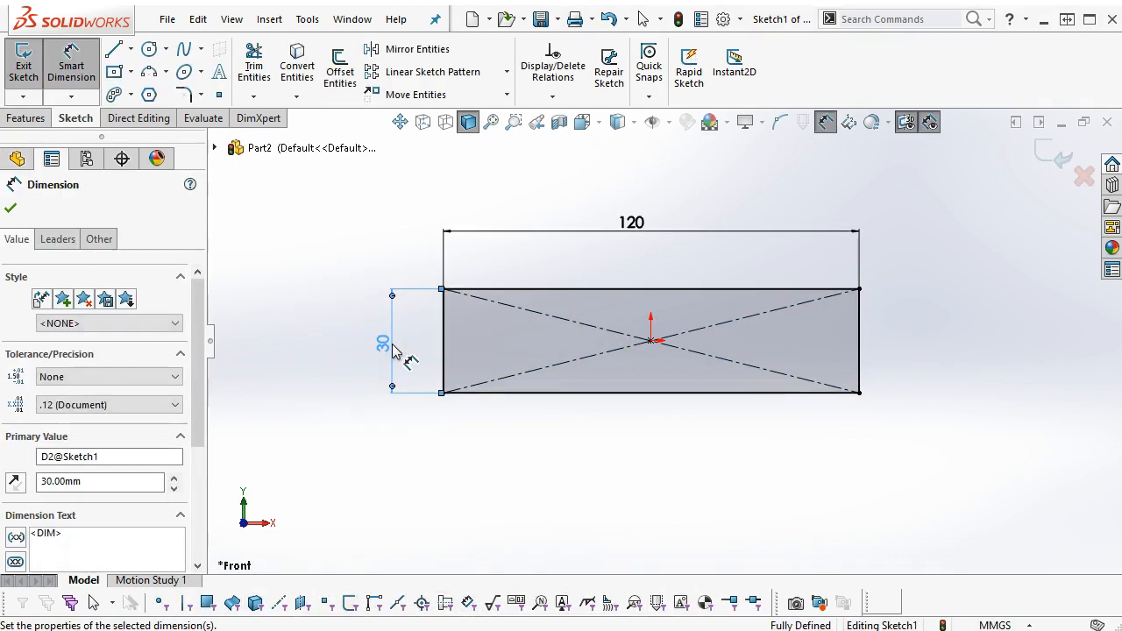
# Step: Extrude the rectangle as a Blind boss with a depth of 10 mm
pyautogui.click(27, 117)
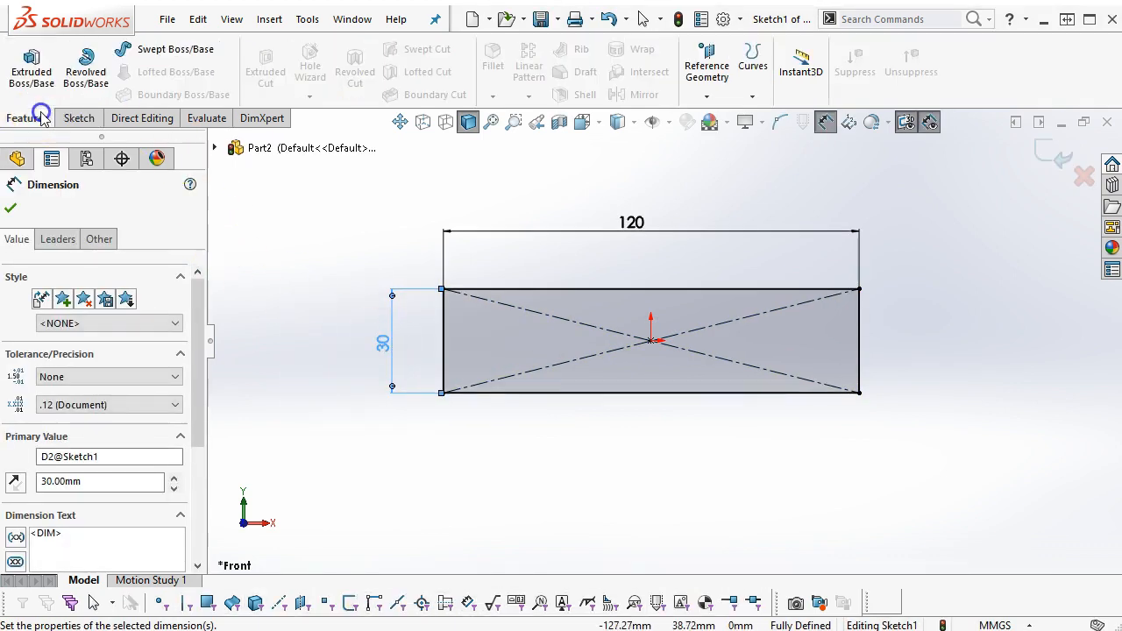
pyautogui.click(31, 79)
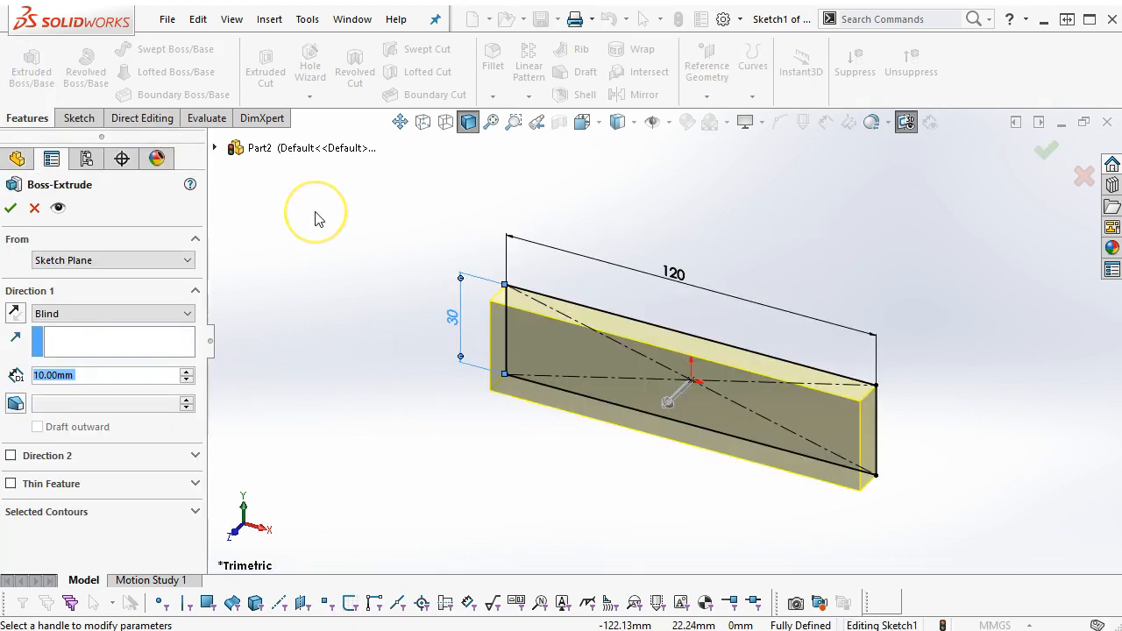
pyautogui.press('Return')
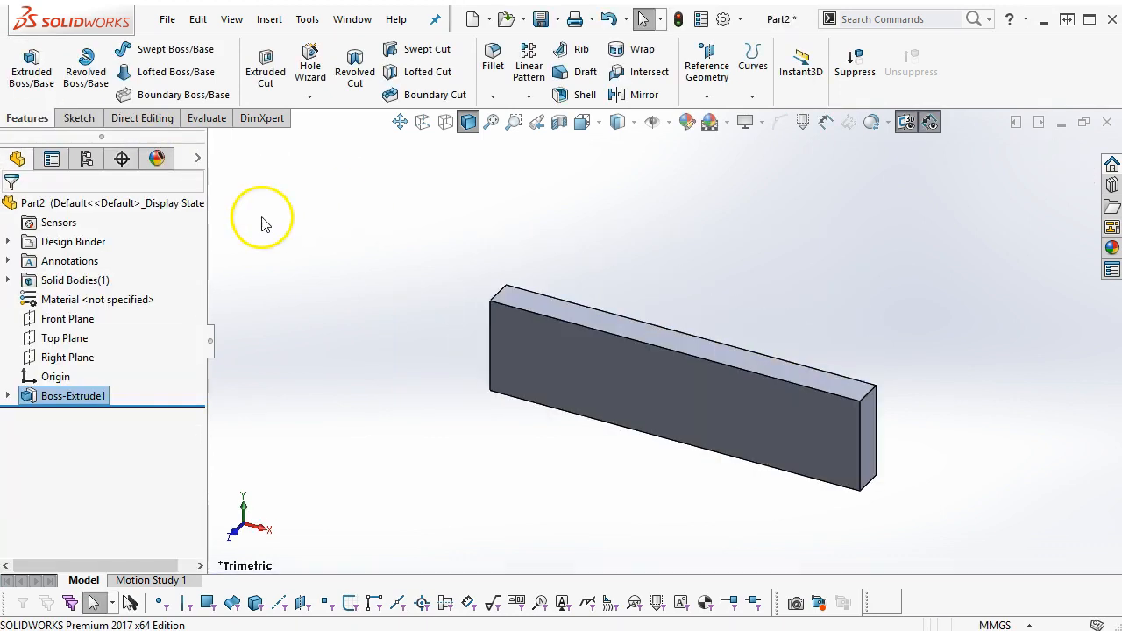
pyautogui.moveTo(360, 377); pyautogui.dragTo(383, 286, button='middle')
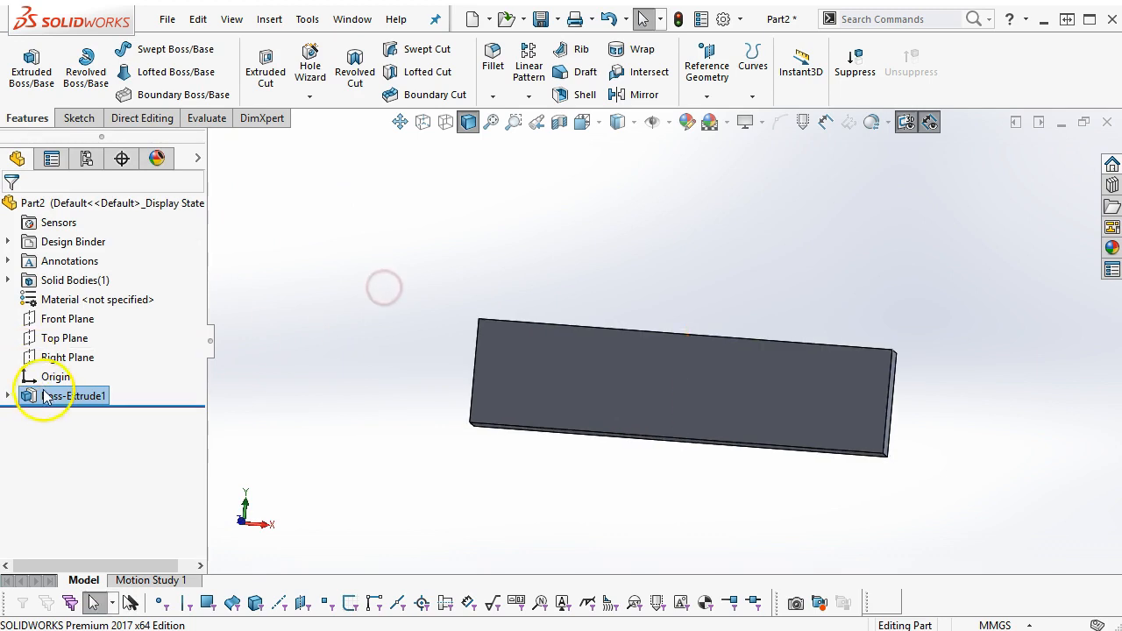
pyautogui.doubleClick(44, 392)
pyautogui.moveTo(356, 443)
pyautogui.mouseDown(button='middle')
pyautogui.moveTo(381, 383)
pyautogui.moveTo(368, 261)
pyautogui.moveTo(341, 263)
pyautogui.moveTo(376, 301)
pyautogui.moveTo(360, 392)
pyautogui.mouseUp(button='middle')
pyautogui.click(486, 505)
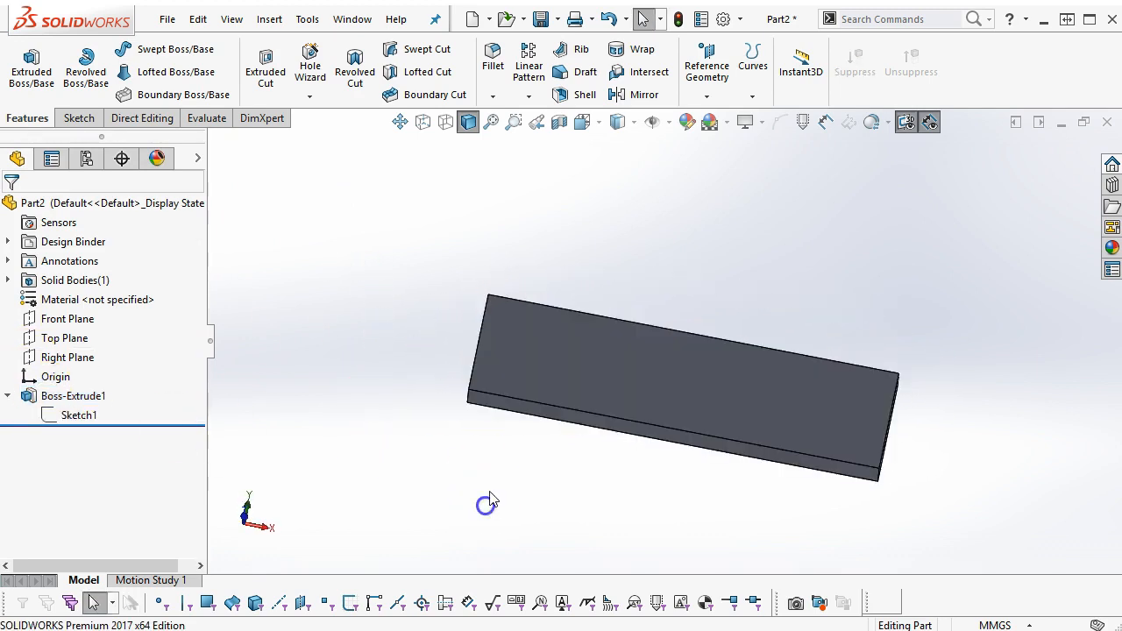
# Step: Start a Hole Wizard hole on the plate's front face and turn off the near side countersink
pyautogui.hotkey('ctrl', '5')
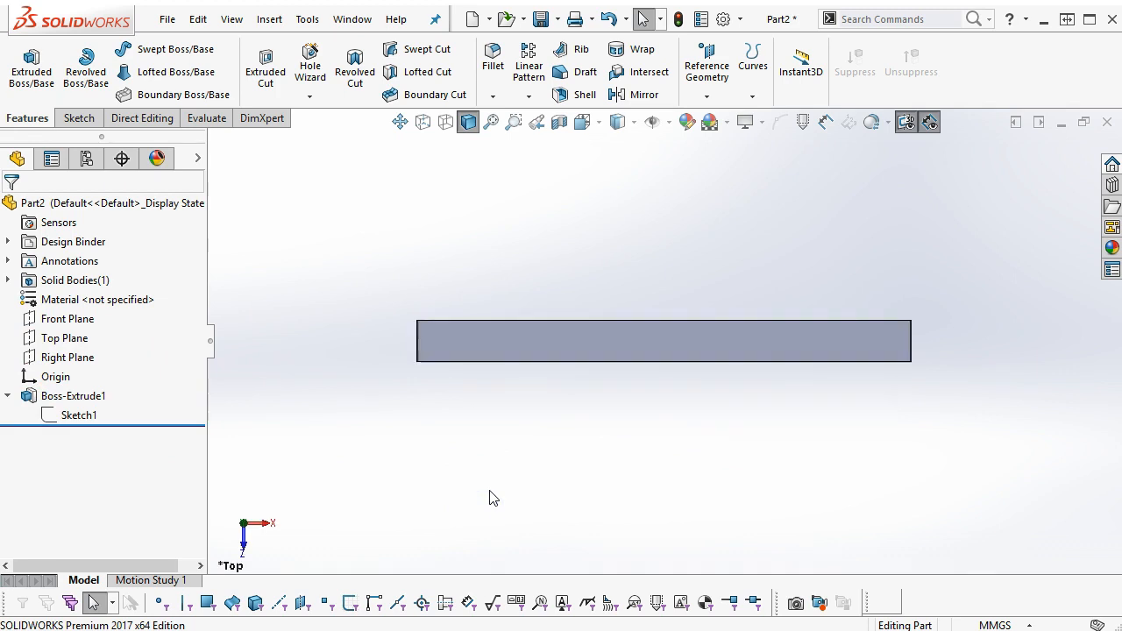
pyautogui.hotkey('ctrl', '1')
pyautogui.click(491, 487)
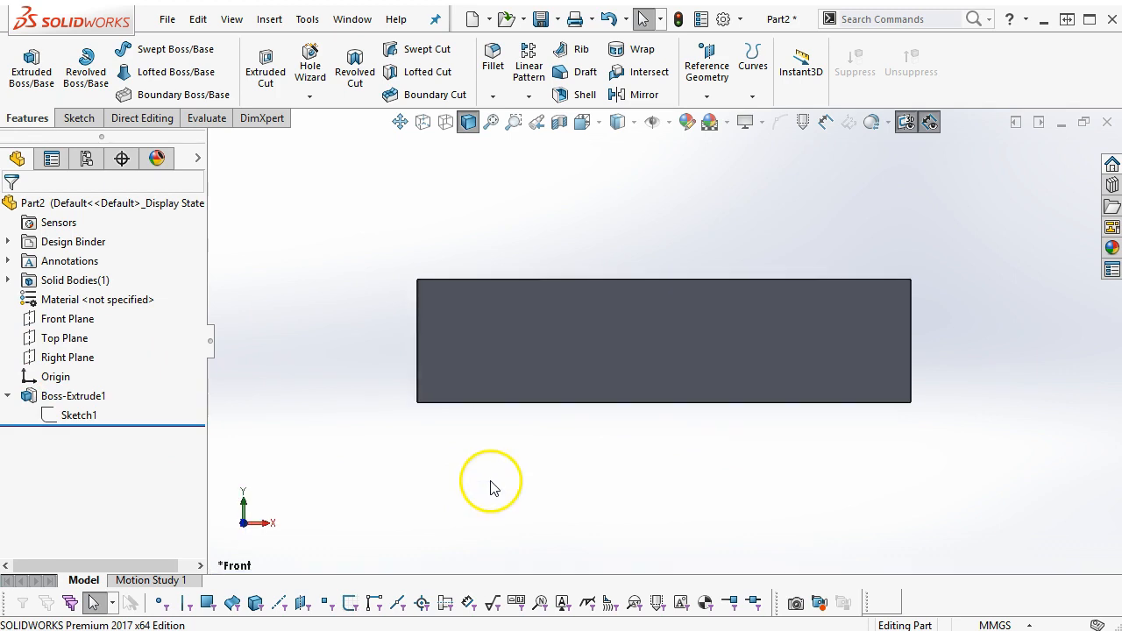
pyautogui.click(487, 338)
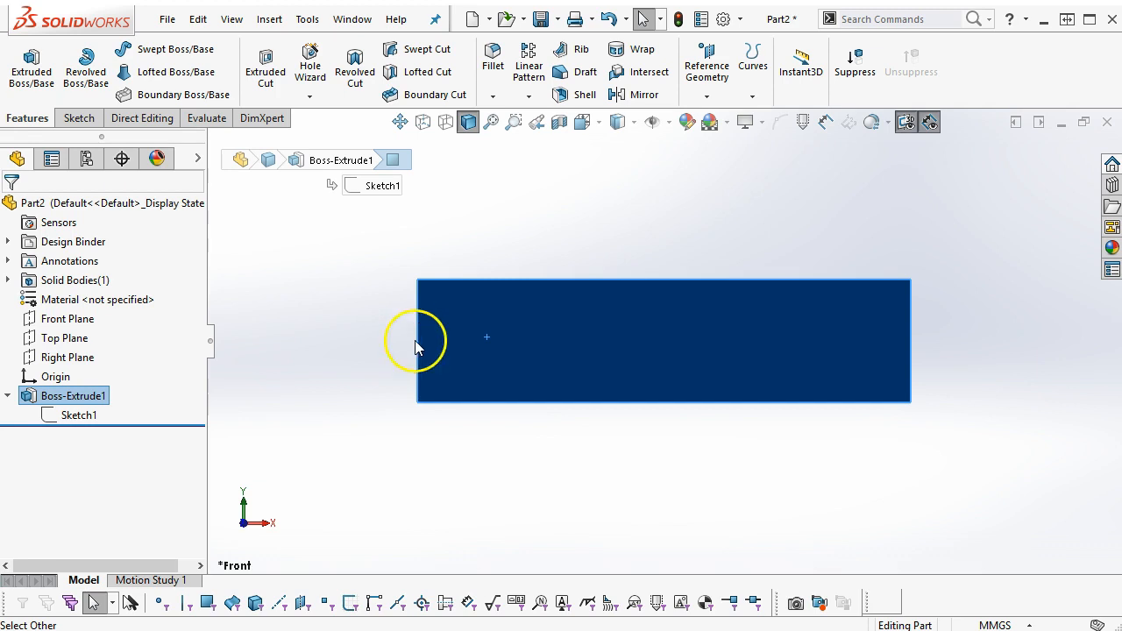
pyautogui.click(513, 334)
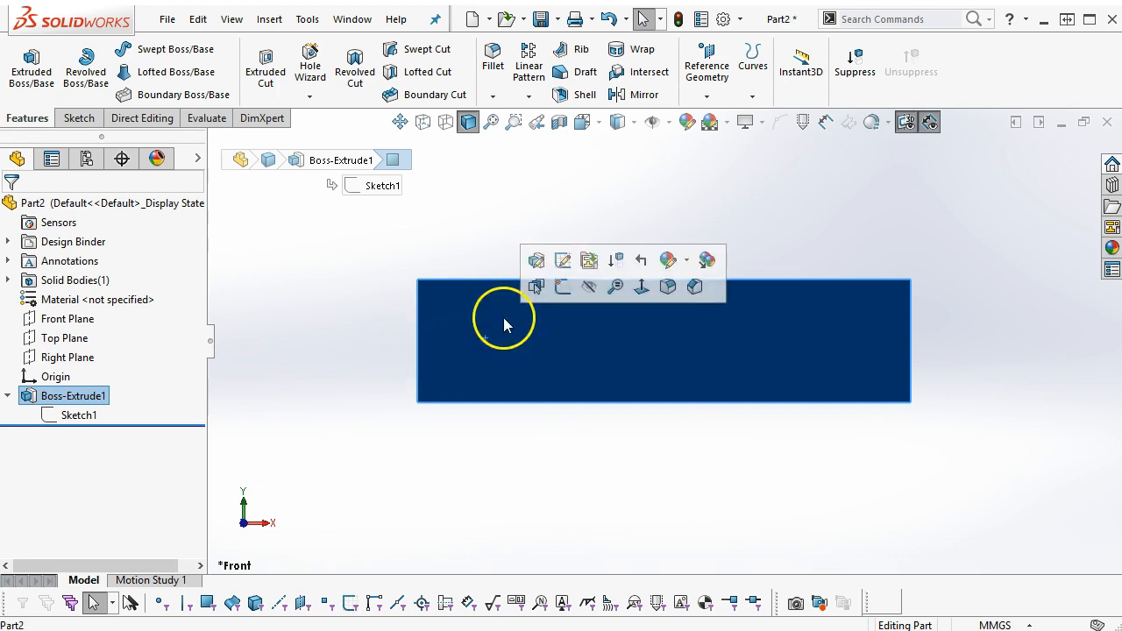
pyautogui.click(311, 66)
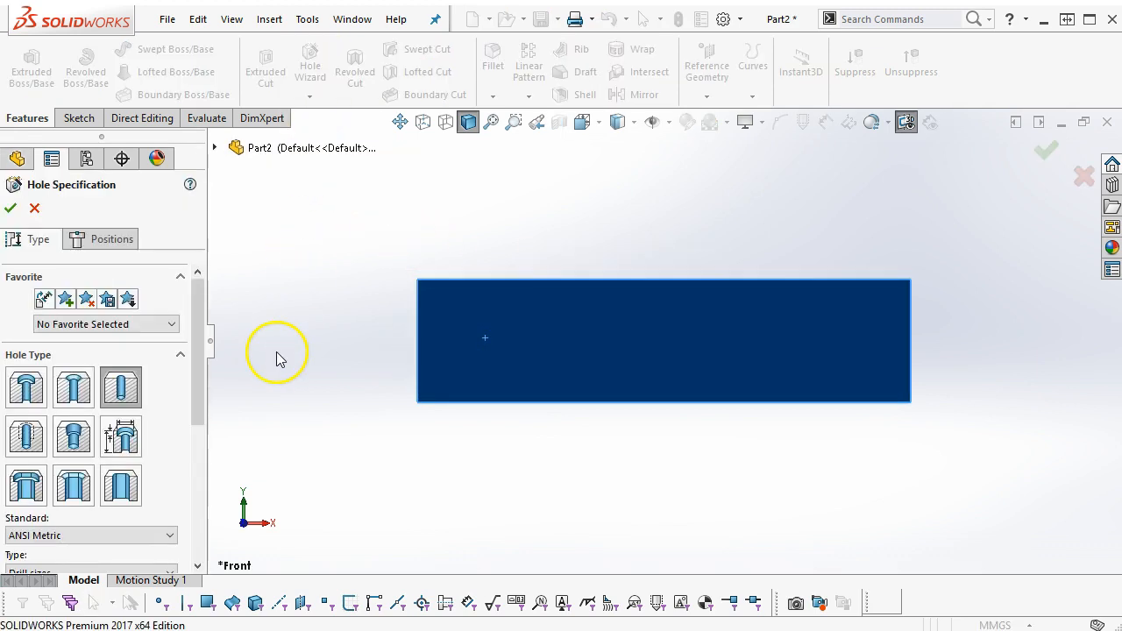
pyautogui.moveTo(201, 396); pyautogui.dragTo(192, 534)
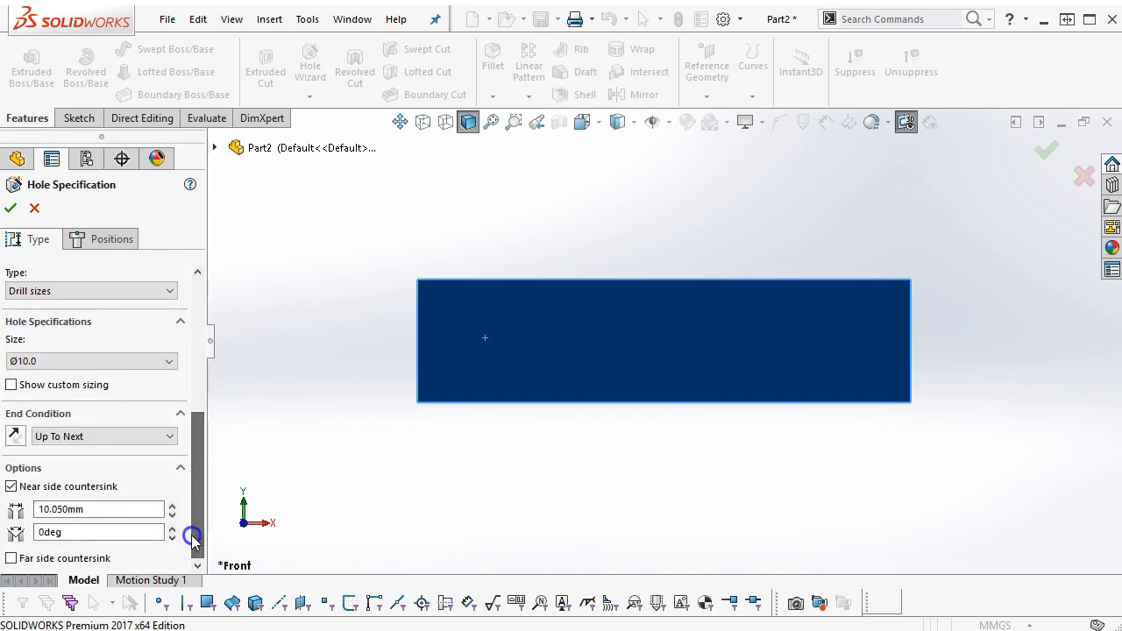
pyautogui.click(10, 487)
pyautogui.moveTo(201, 446); pyautogui.dragTo(203, 287)
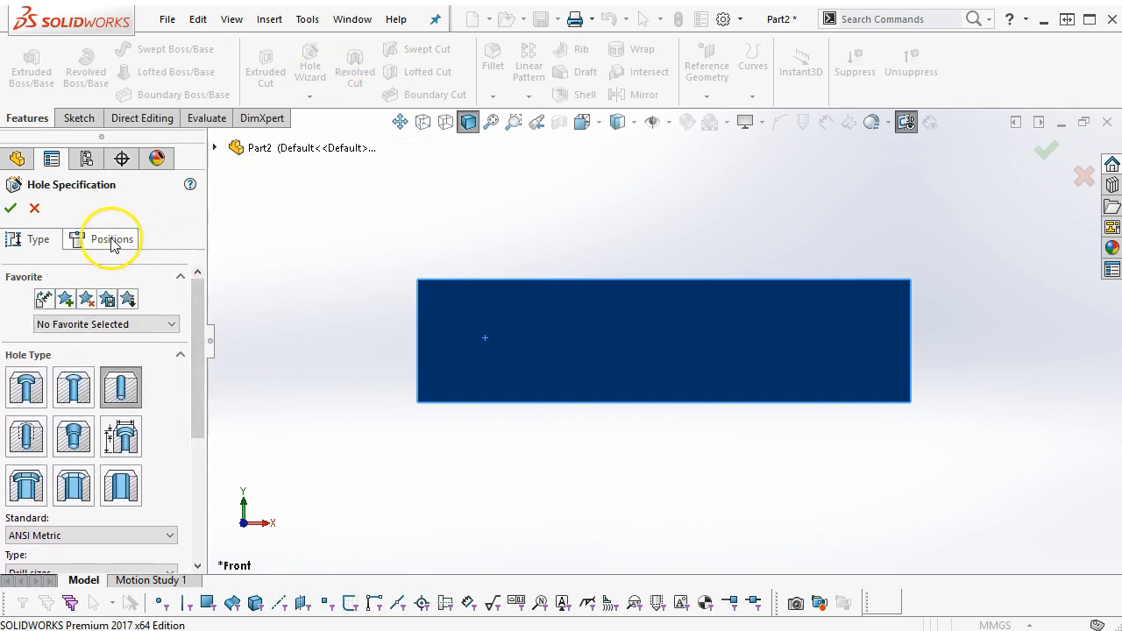
pyautogui.click(350, 19)
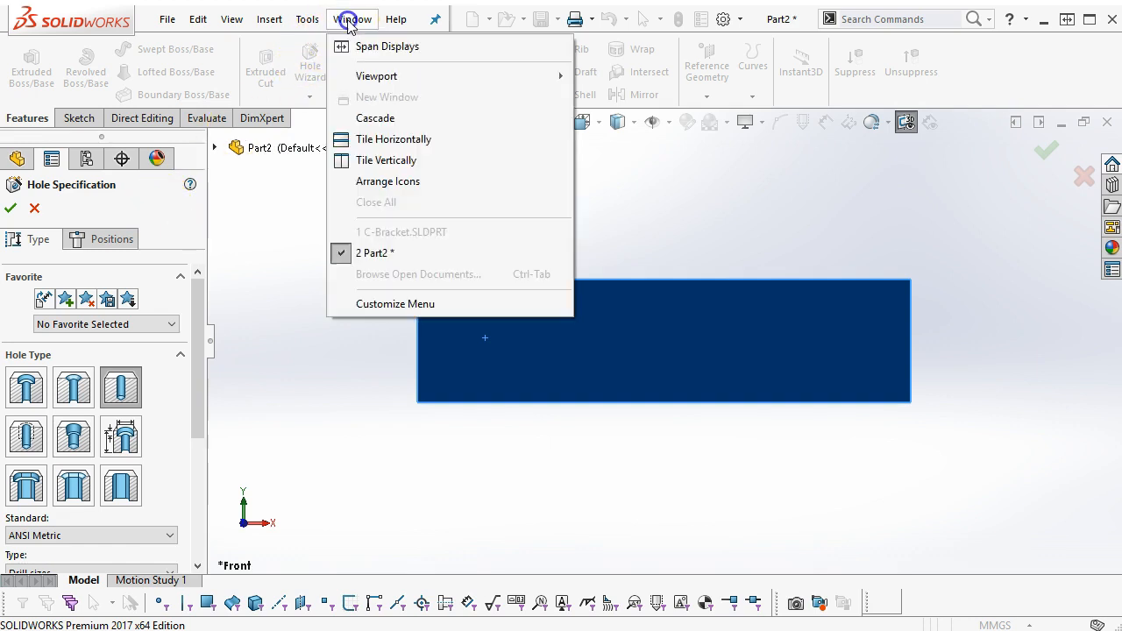
pyautogui.moveTo(377, 238)
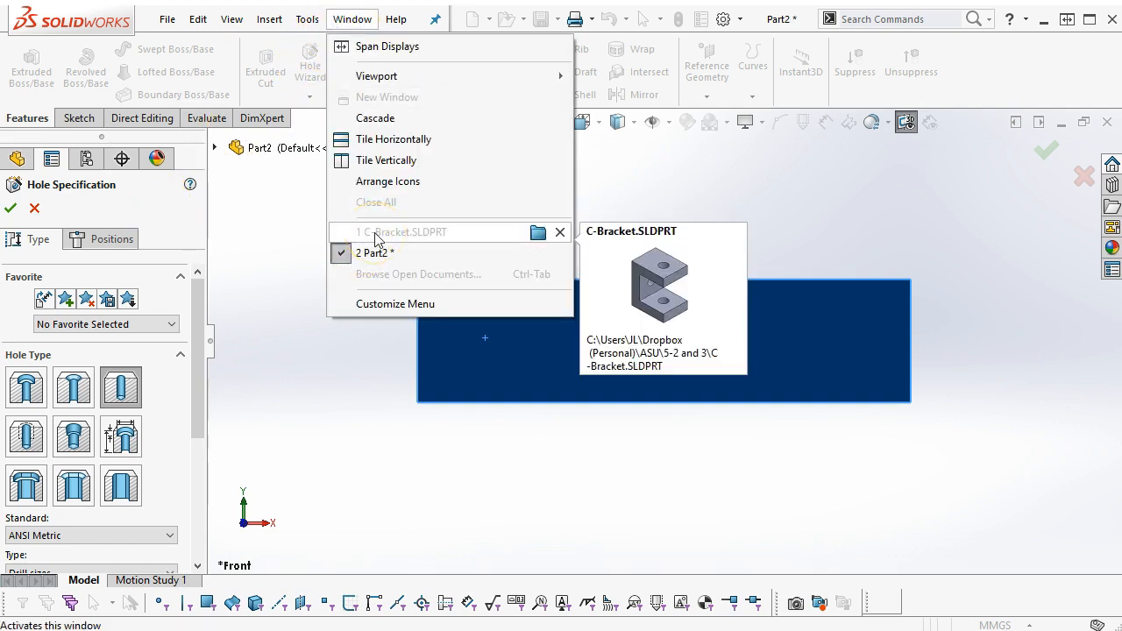
pyautogui.click(267, 225)
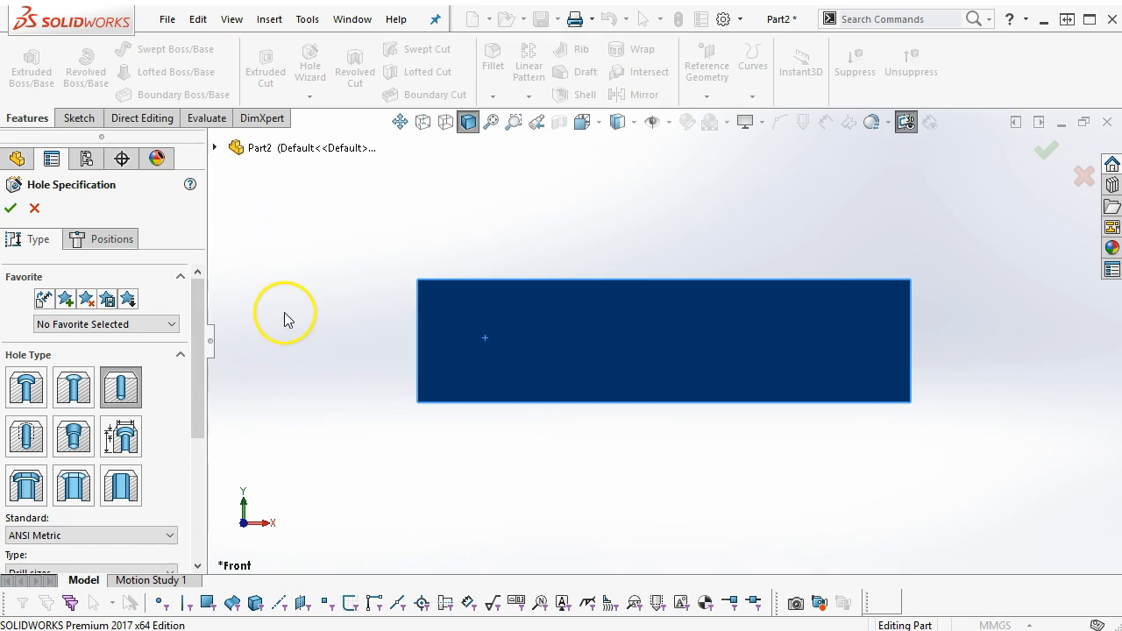
# Step: Place one hole on the plate's front face about 41 mm left of the origin and end point placement
pyautogui.click(100, 242)
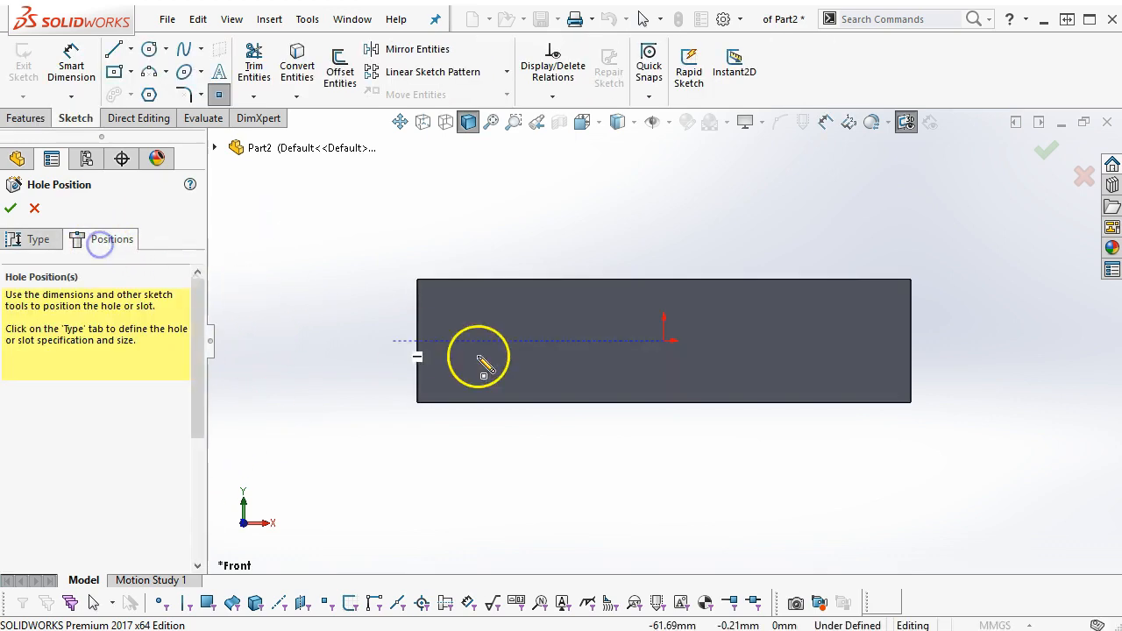
pyautogui.click(496, 341)
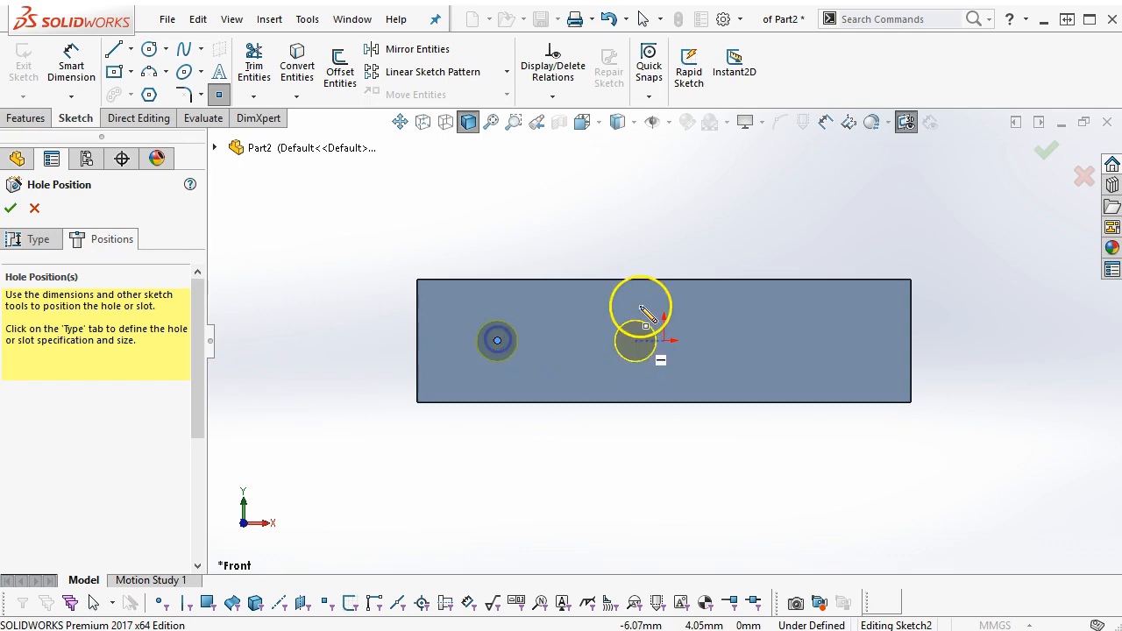
pyautogui.rightClick(621, 233)
pyautogui.click(666, 241)
pyautogui.click(577, 240)
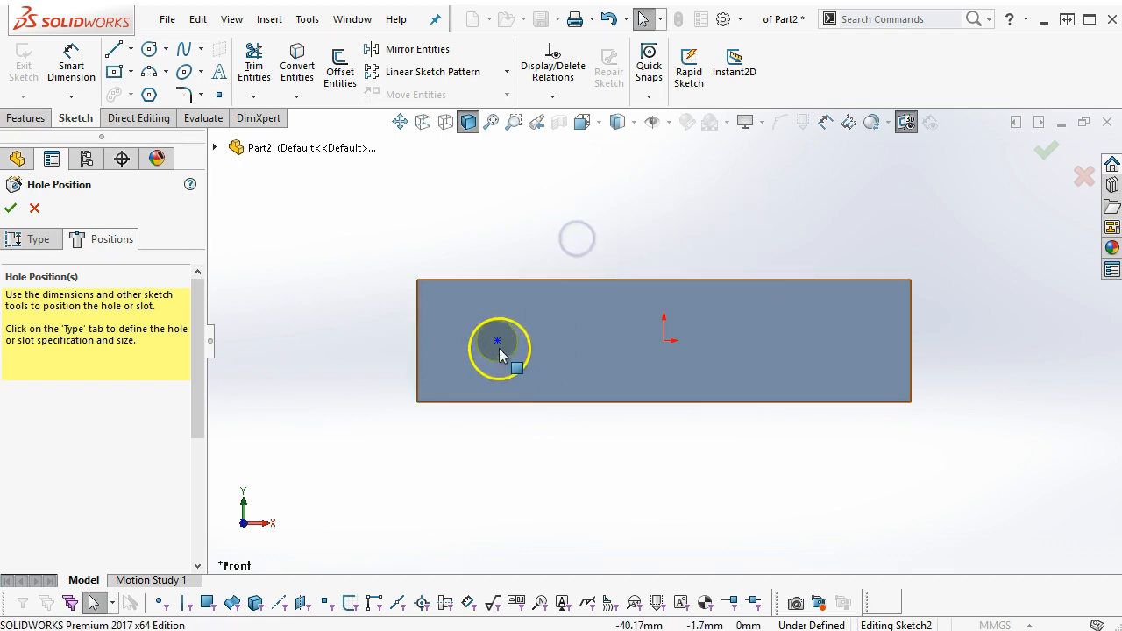
# Step: Add a Horizontal relation between the hole's center point and the origin
pyautogui.click(498, 342)
pyautogui.keyDown('ctrl'); pyautogui.click(668, 340); pyautogui.keyUp('ctrl')
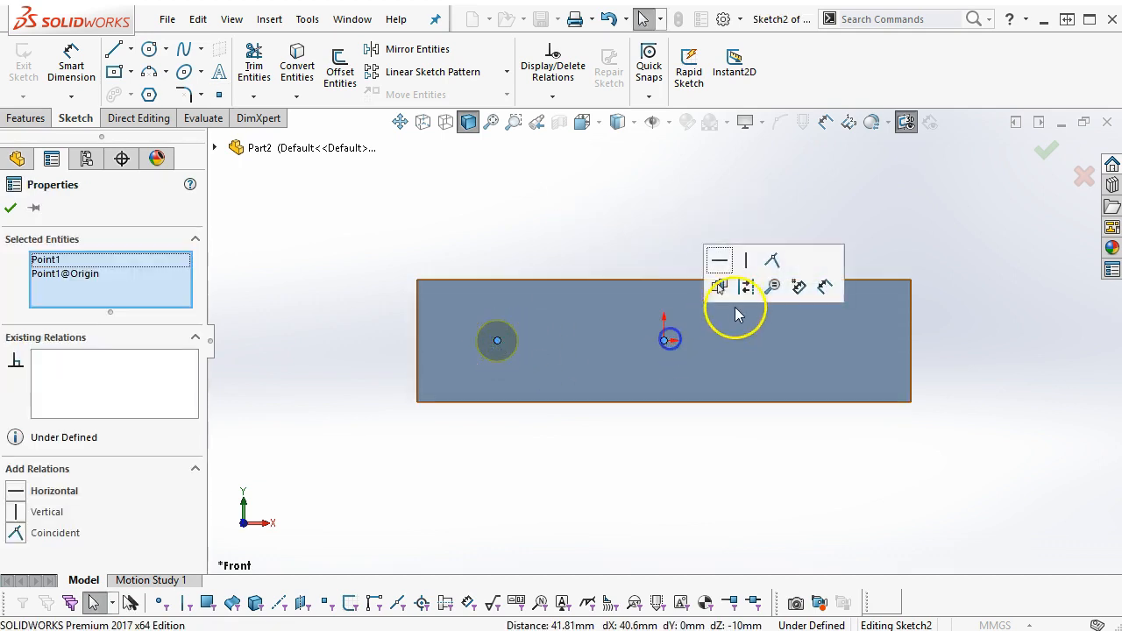
pyautogui.click(719, 260)
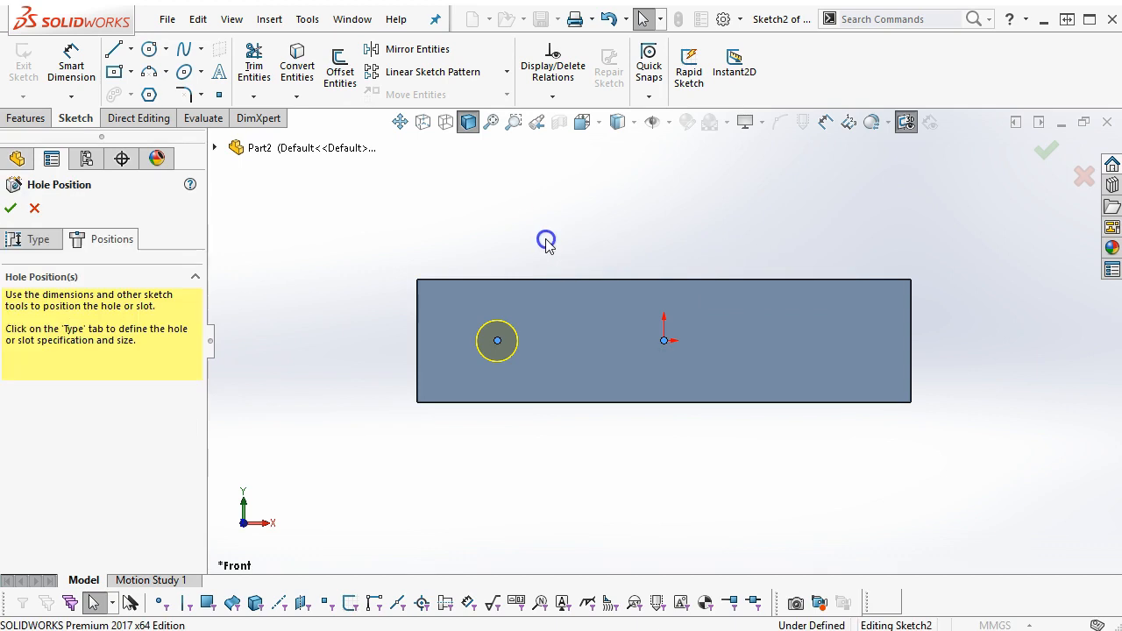
# Step: Create a linear sketch pattern of the hole's center point along the X-axis with 4 instances, 30 mm spacing and a dimensioned X spacing
pyautogui.click(496, 342)
pyautogui.click(432, 72)
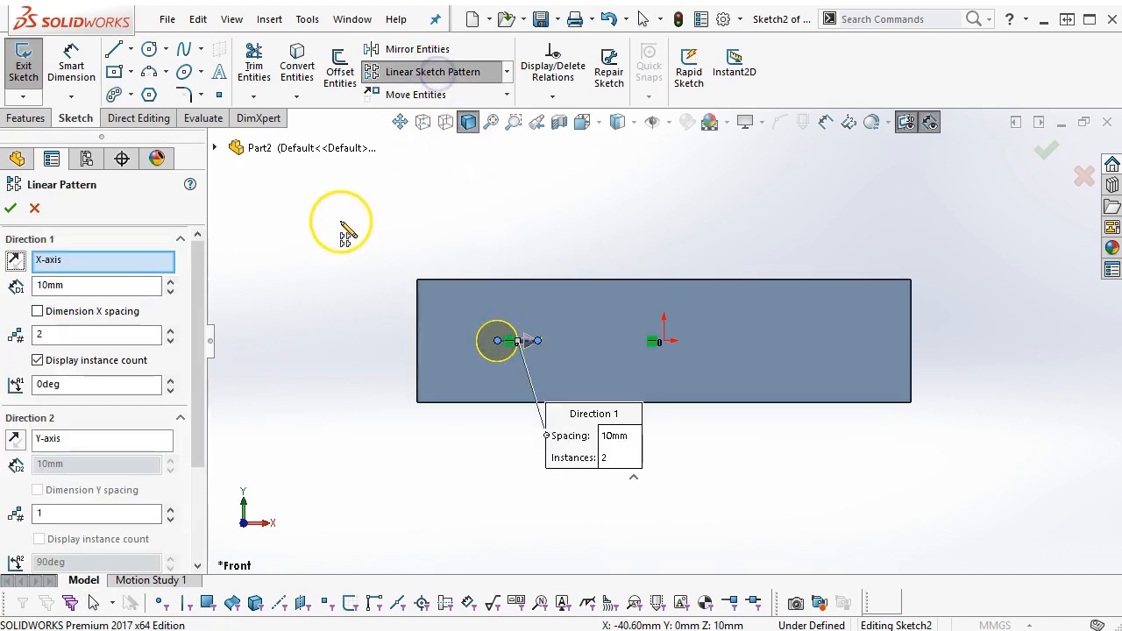
pyautogui.doubleClick(72, 285)
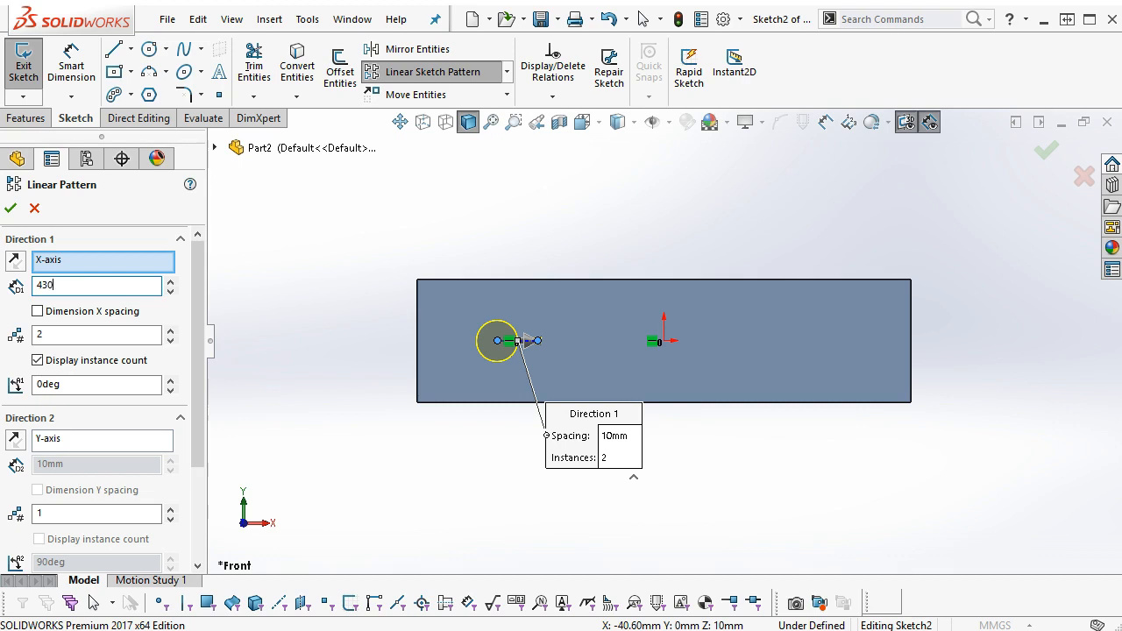
pyautogui.write('30')
pyautogui.press('Tab')
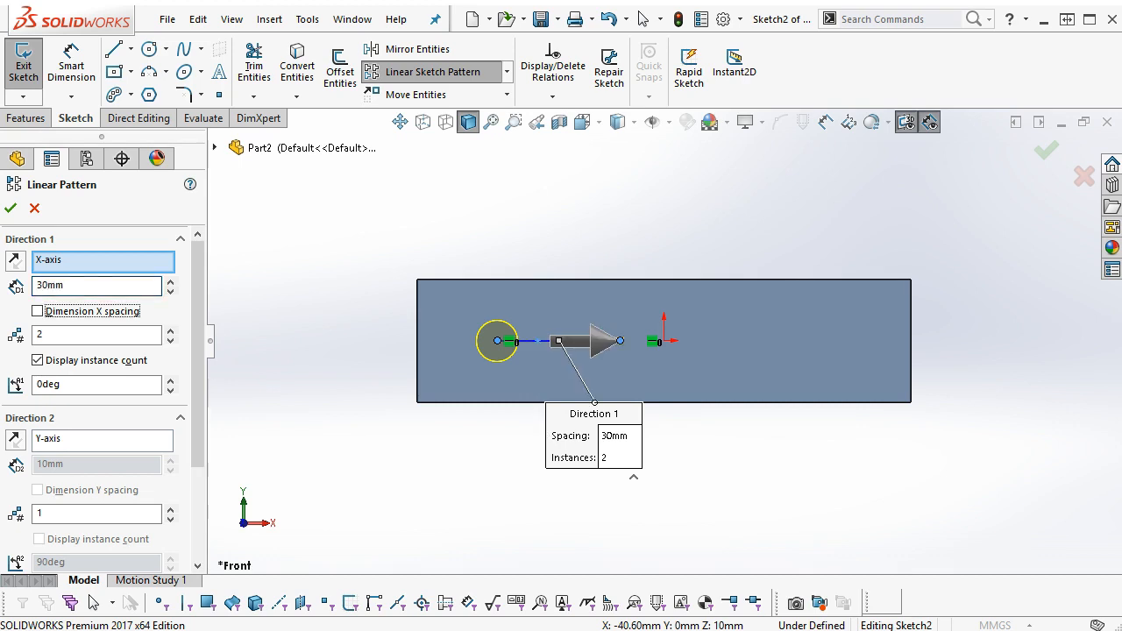
pyautogui.click(170, 330)
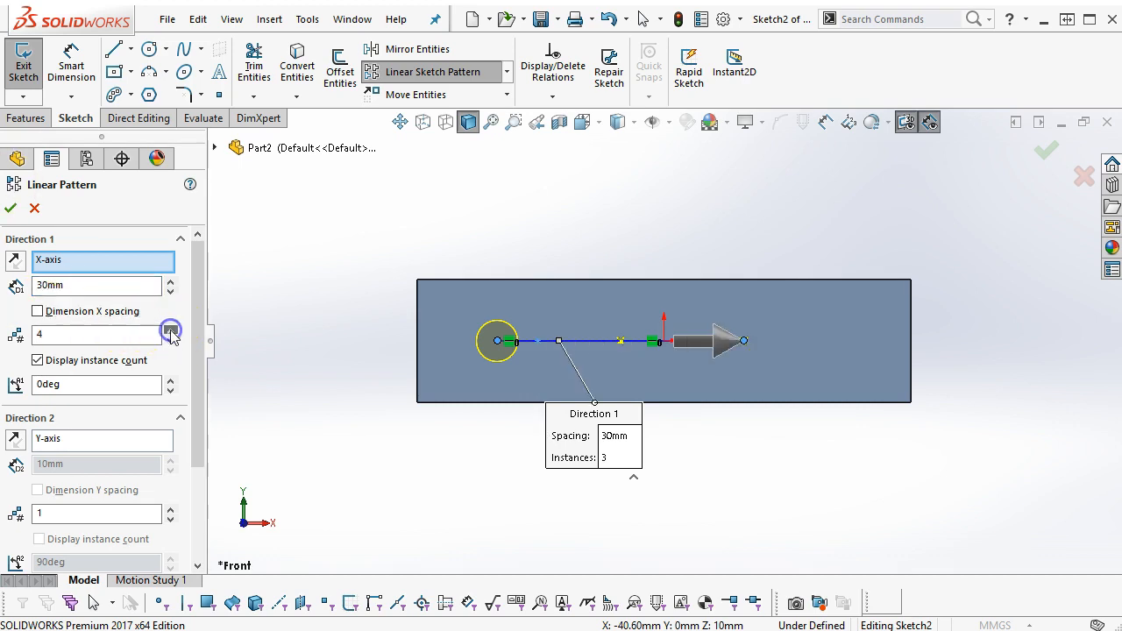
pyautogui.click(170, 331)
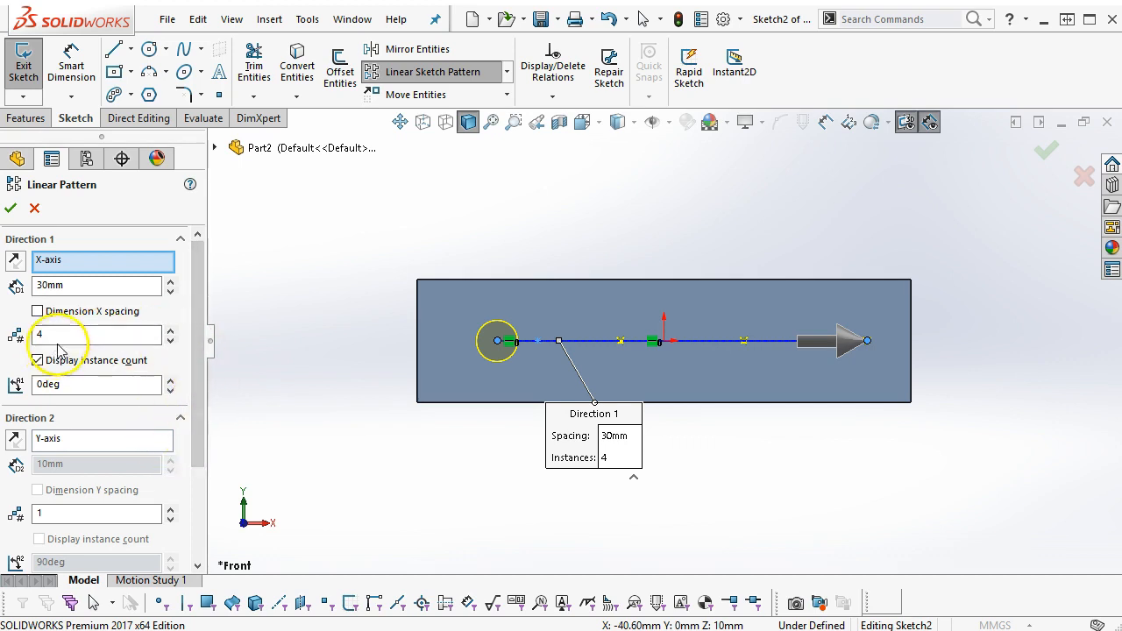
pyautogui.click(37, 311)
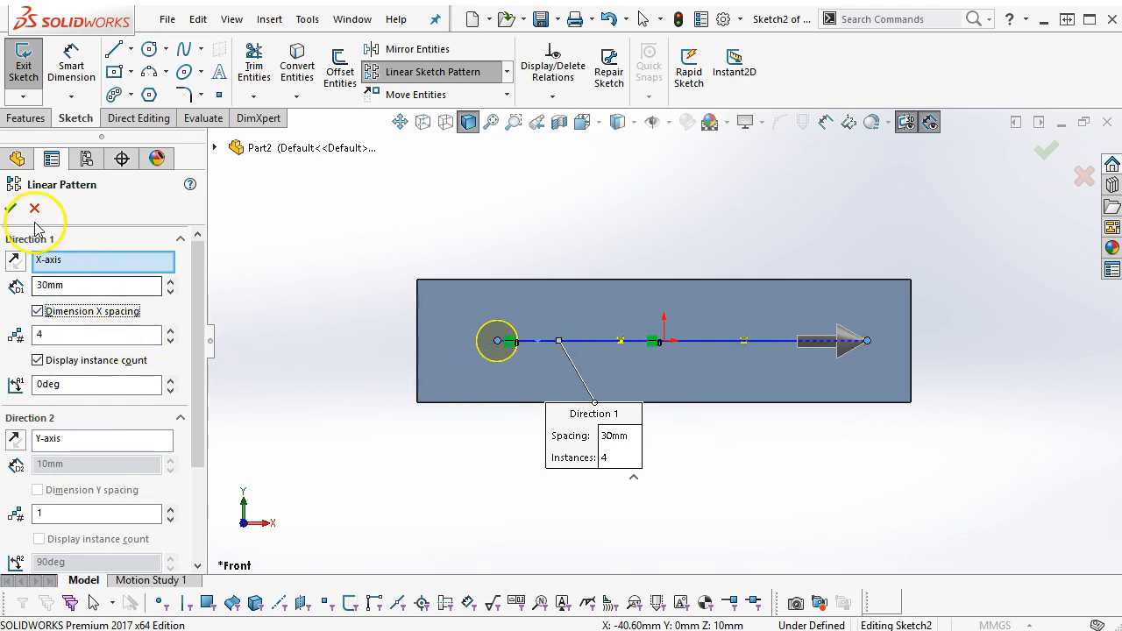
pyautogui.click(11, 208)
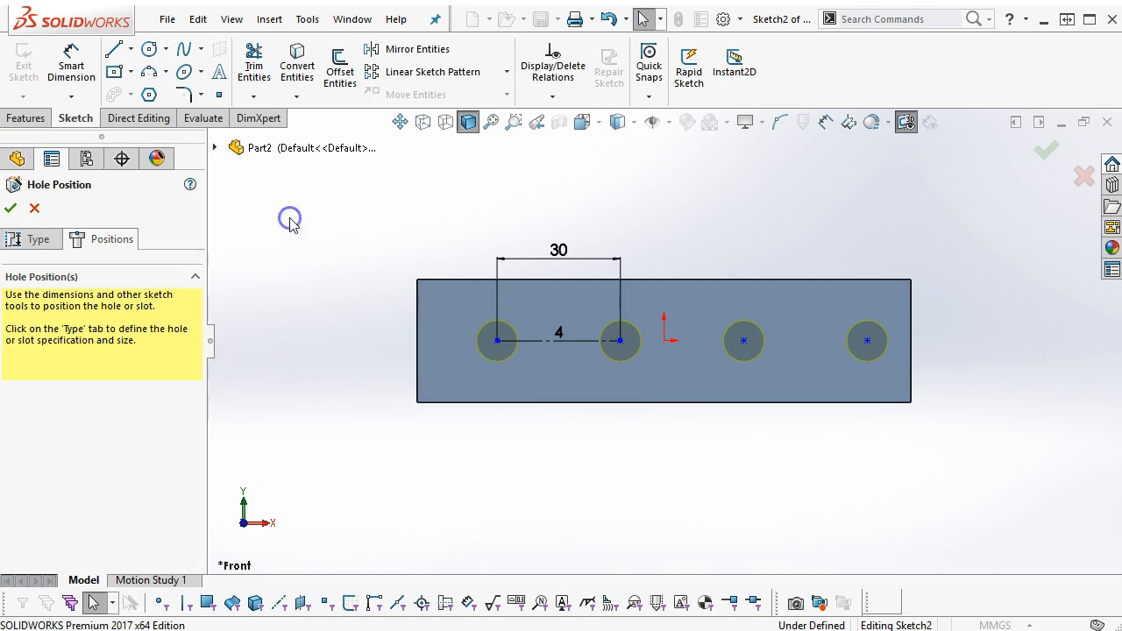
# Step: Shift the hole pattern slightly left and dimension the first hole's center 15 mm from the plate's left edge
pyautogui.moveTo(499, 344)
pyautogui.mouseDown()
pyautogui.moveTo(441, 344)
pyautogui.moveTo(503, 345)
pyautogui.moveTo(483, 343)
pyautogui.mouseUp()
pyautogui.click(368, 413)
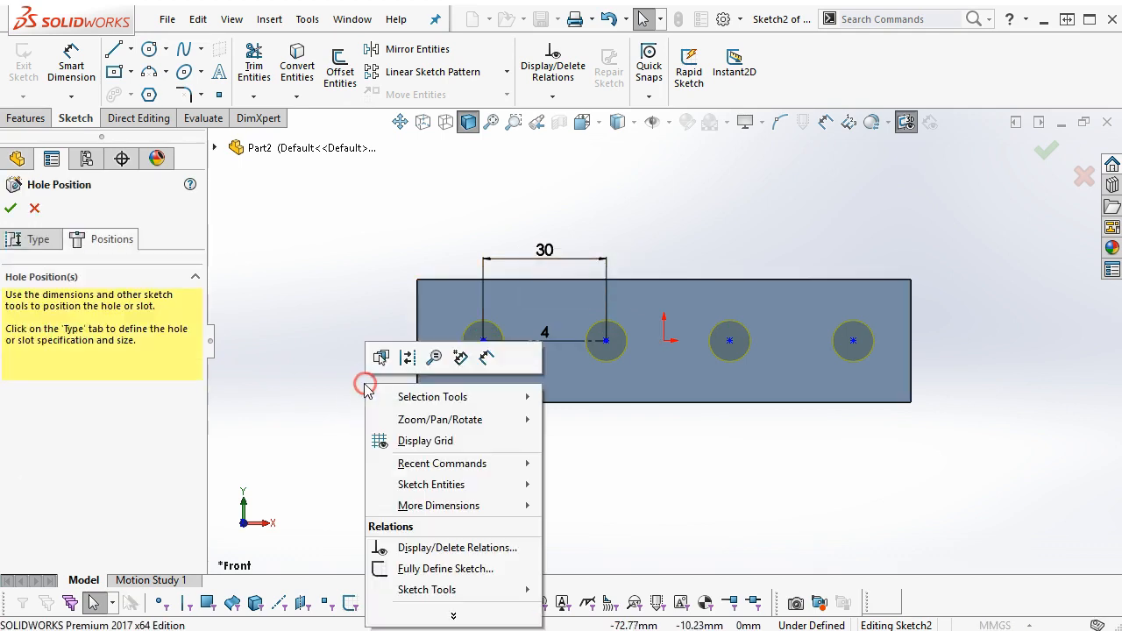
pyautogui.click(486, 356)
pyautogui.click(483, 341)
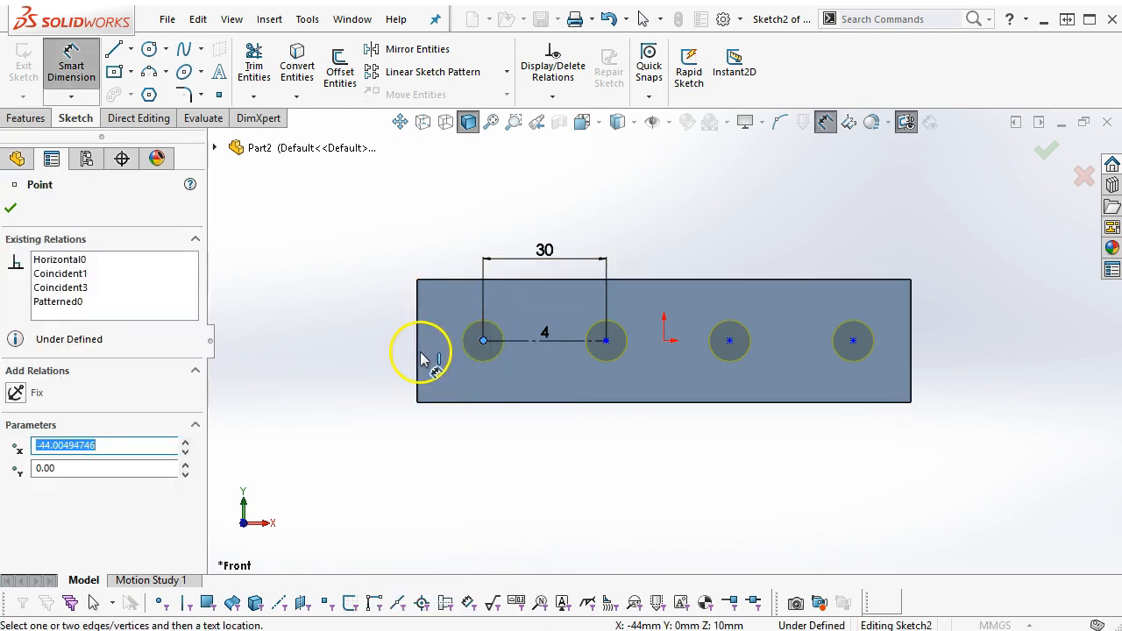
pyautogui.click(420, 360)
pyautogui.click(445, 256)
pyautogui.write('15')
pyautogui.press('Return')
pyautogui.rightClick(638, 232)
pyautogui.click(675, 283)
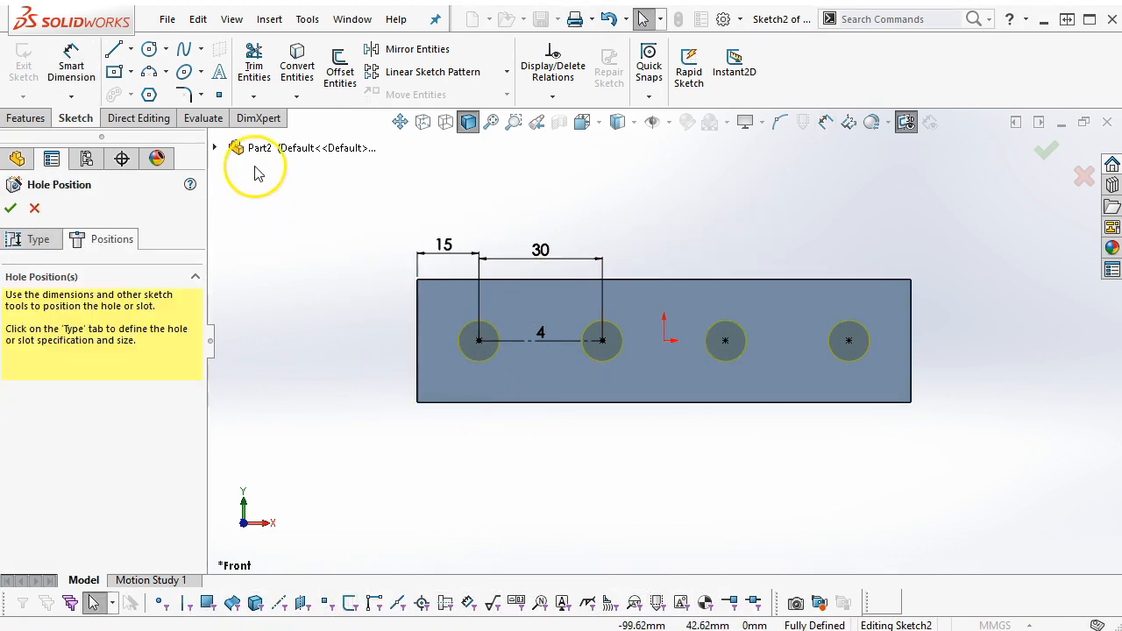
# Step: Add a driven vertical dimension from the plate's lower edge to the first hole's center and finish the hole feature
pyautogui.click(72, 67)
pyautogui.click(496, 402)
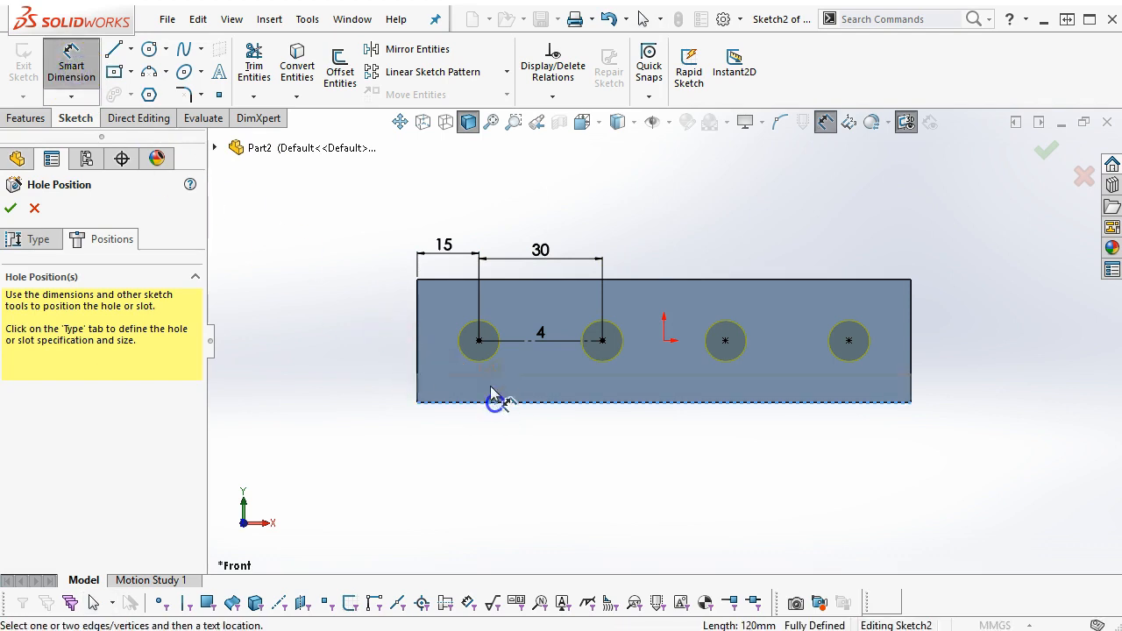
pyautogui.click(479, 340)
pyautogui.click(377, 368)
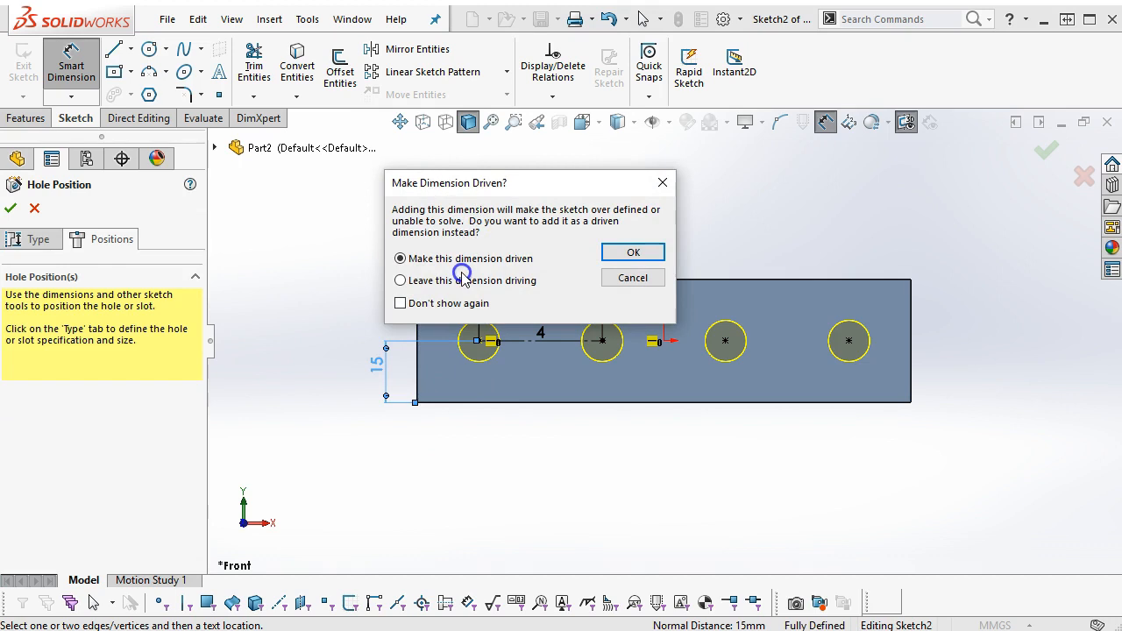
pyautogui.click(633, 256)
pyautogui.rightClick(719, 225)
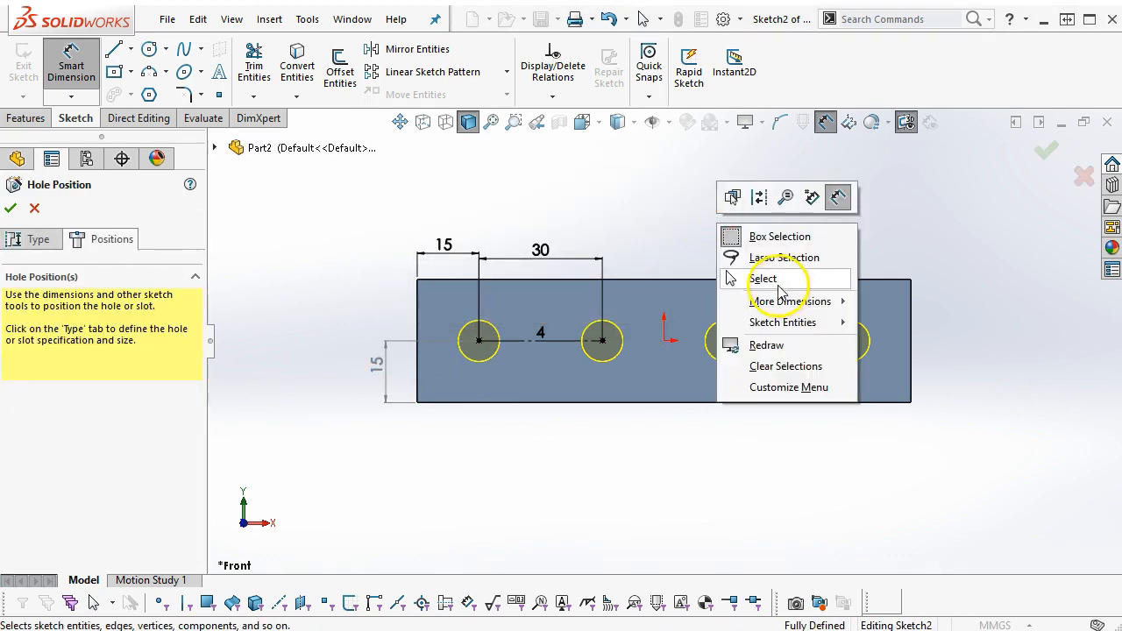
pyautogui.click(778, 283)
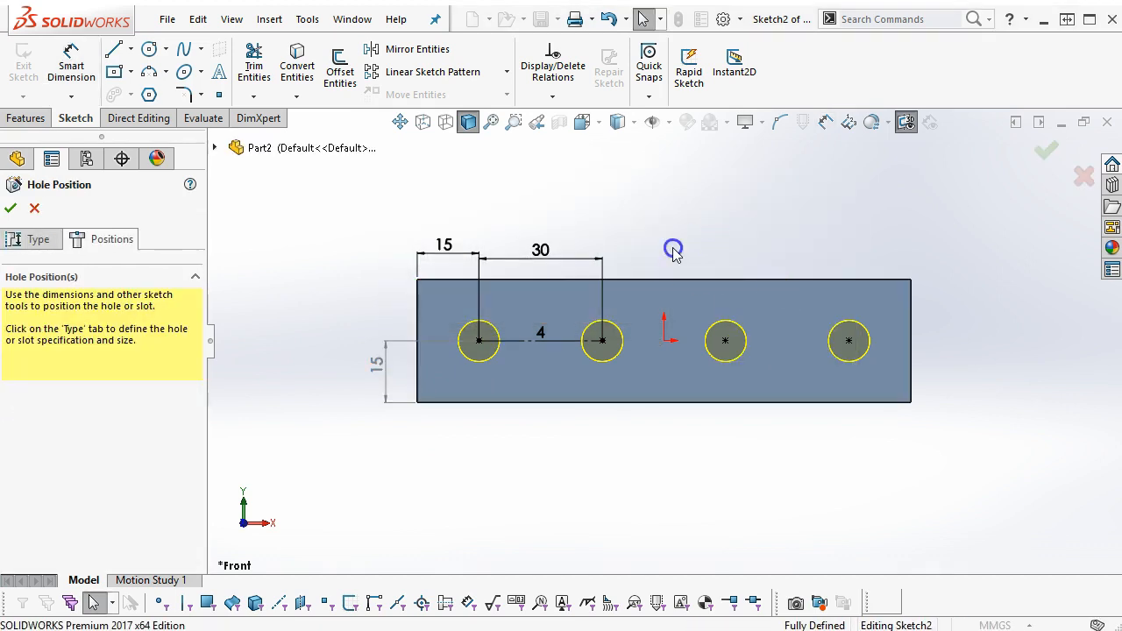
pyautogui.click(444, 248)
pyautogui.click(406, 431)
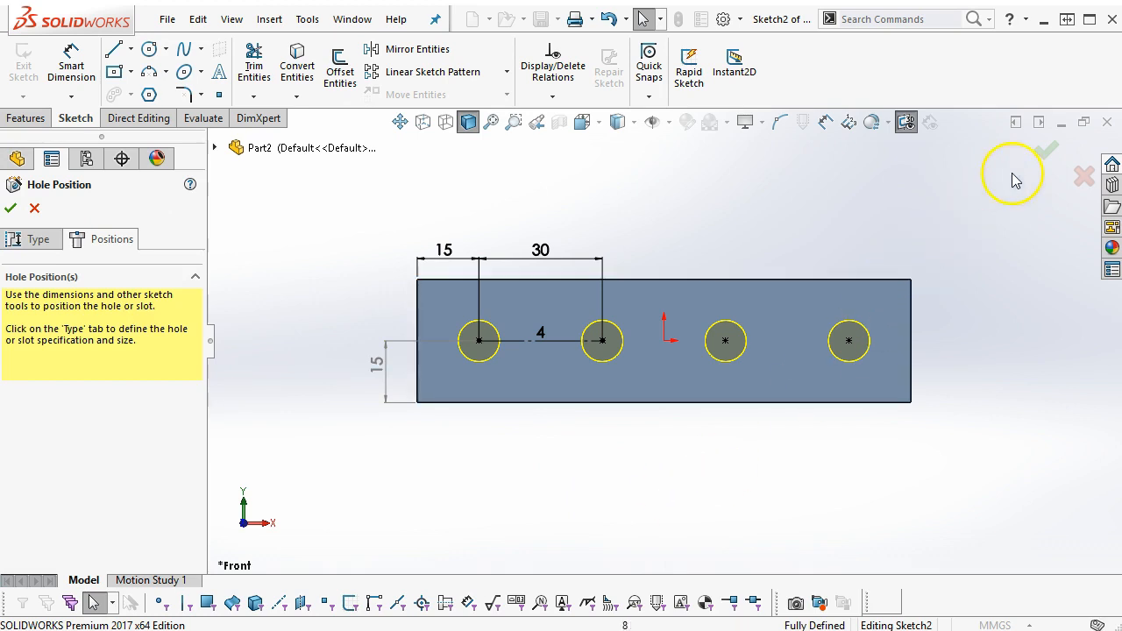
pyautogui.click(1047, 150)
# Step: Edit the hole feature to make the four holes ANSI Metric countersinks for M10 flat head screws
pyautogui.moveTo(887, 261); pyautogui.dragTo(868, 305, button='middle')
pyautogui.rightClick(140, 434)
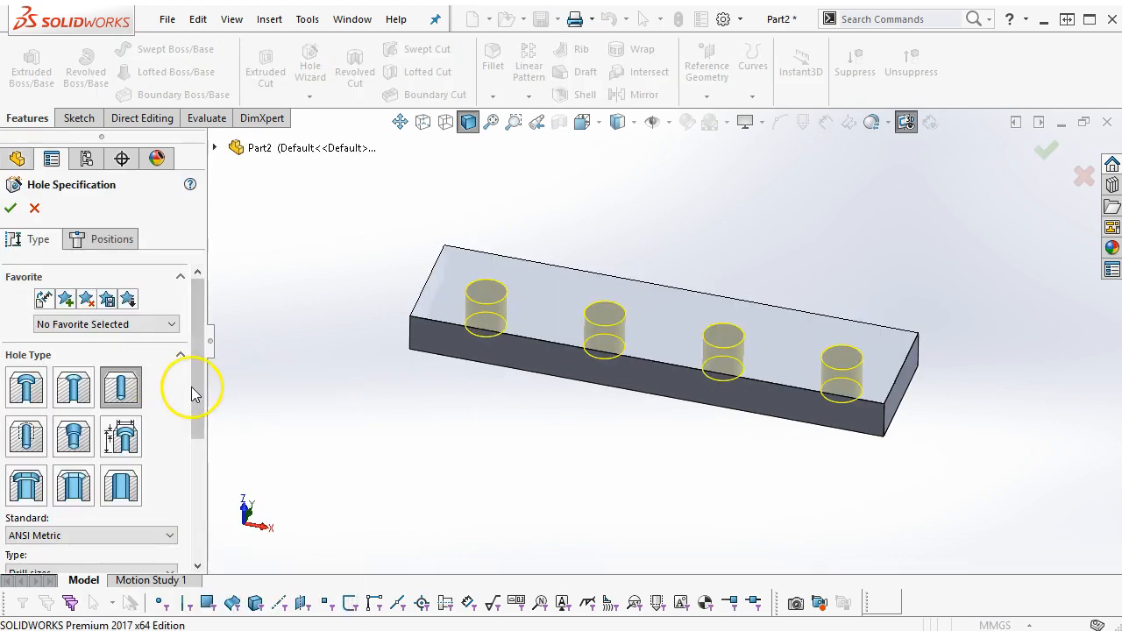
pyautogui.scroll(-2, 195, 395)
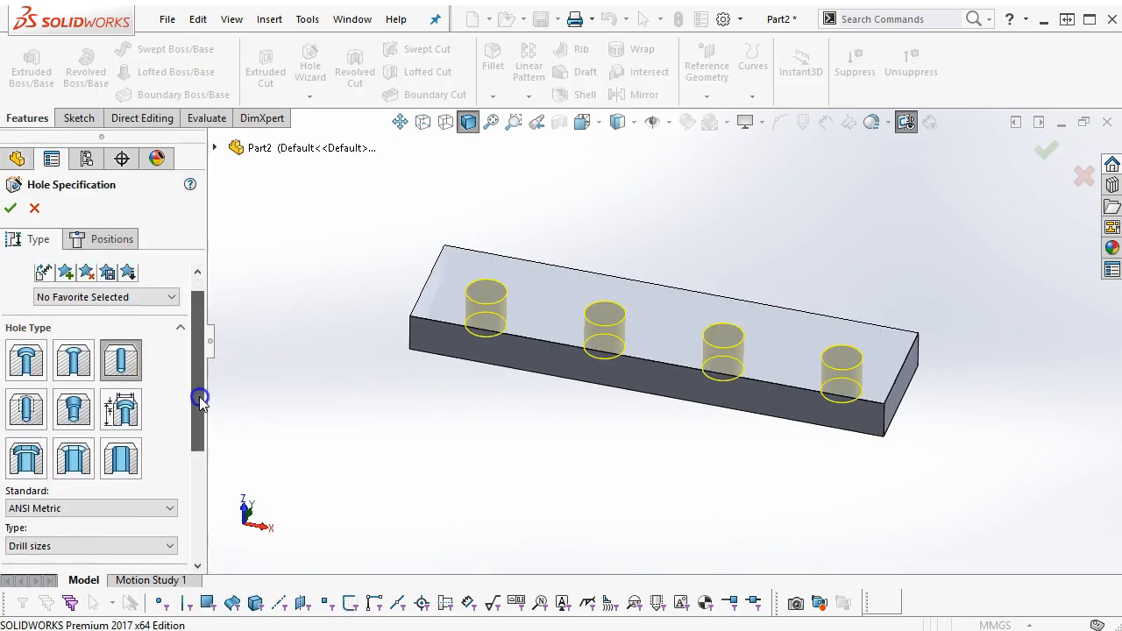
pyautogui.click(75, 345)
pyautogui.moveTo(201, 394); pyautogui.dragTo(195, 445)
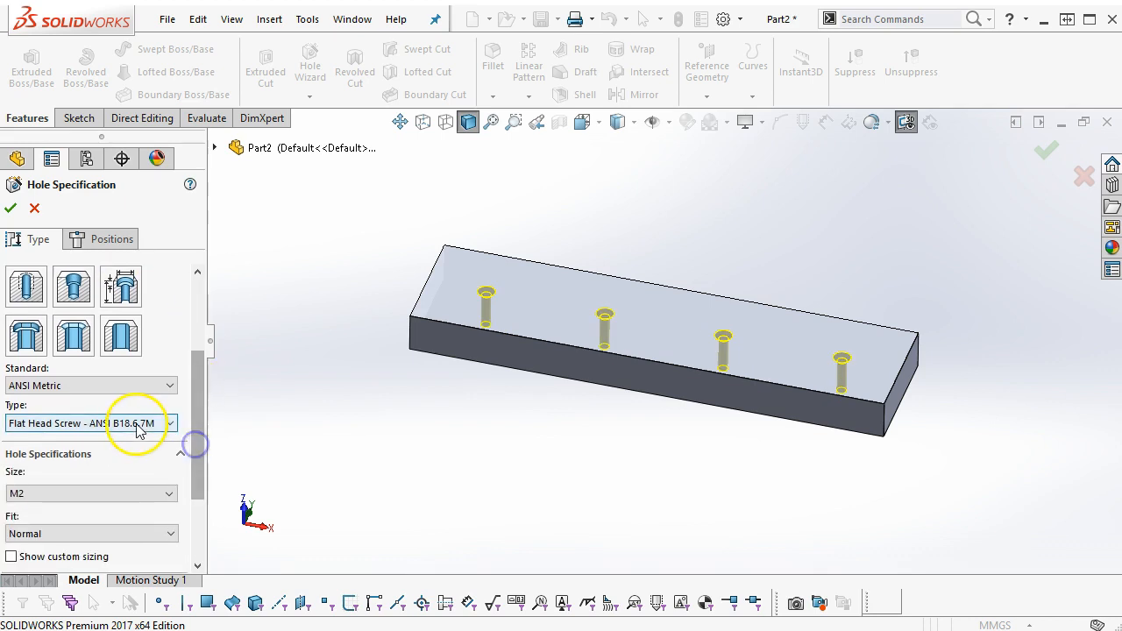
pyautogui.click(131, 493)
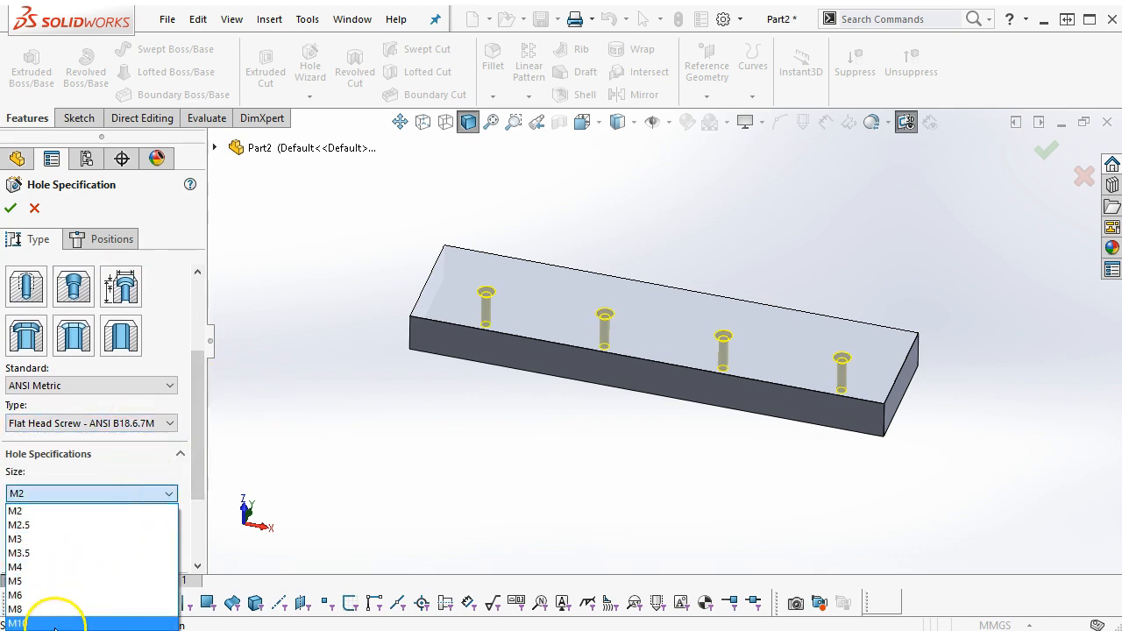
pyautogui.click(55, 623)
pyautogui.moveTo(204, 469); pyautogui.dragTo(194, 562)
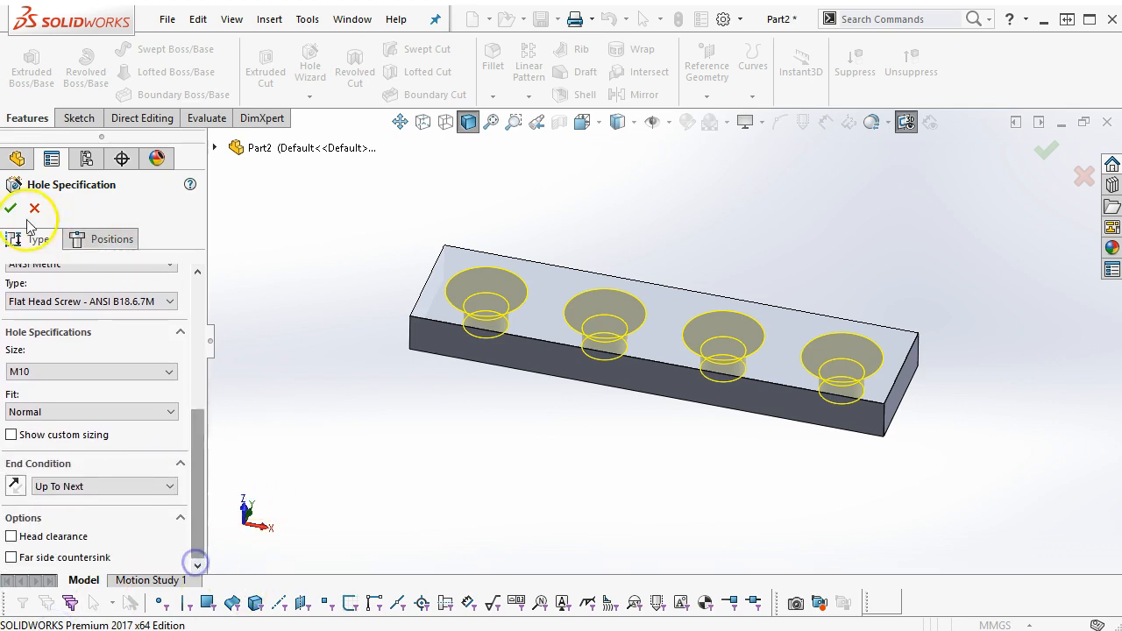
pyautogui.click(10, 207)
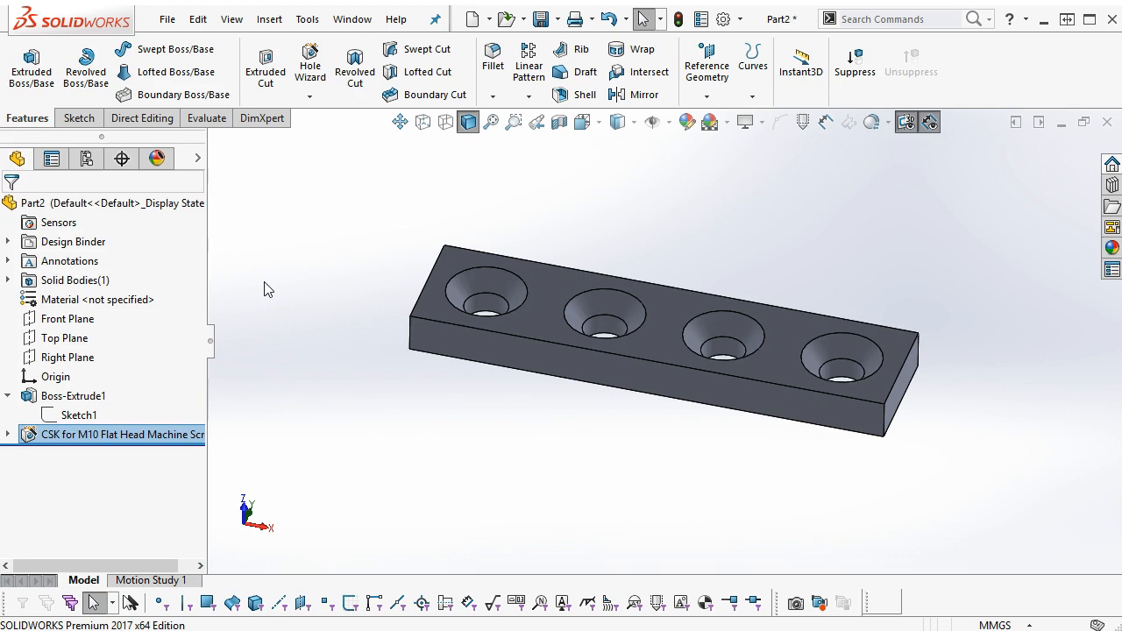
# Step: Edit the countersink feature again and change it to a plain hole of type Drill sizes
pyautogui.rightClick(77, 435)
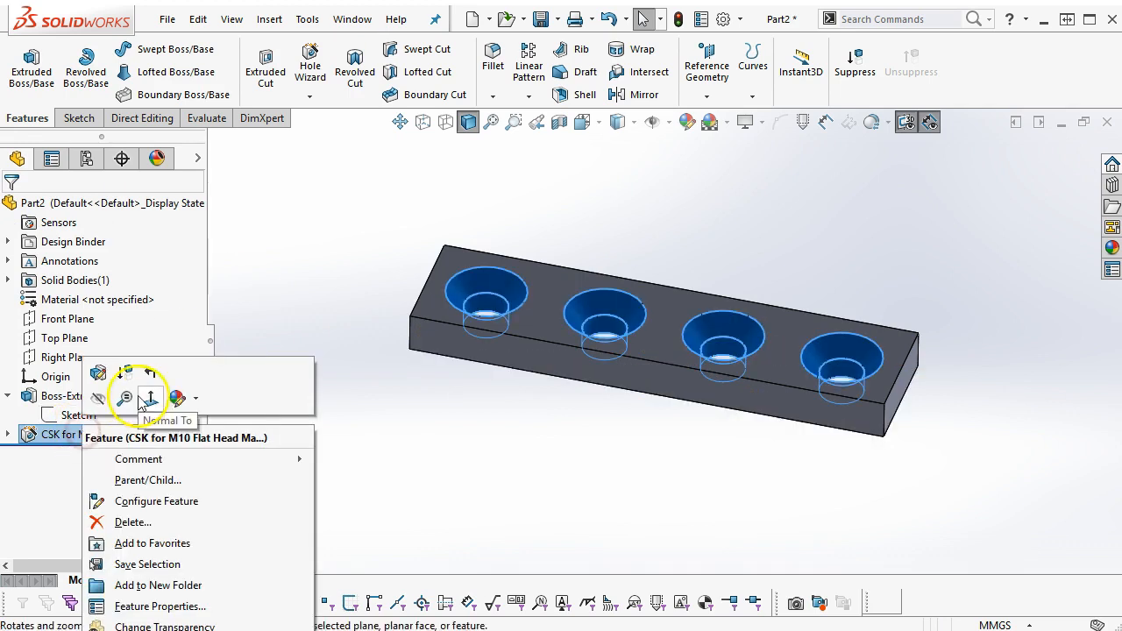
pyautogui.click(100, 374)
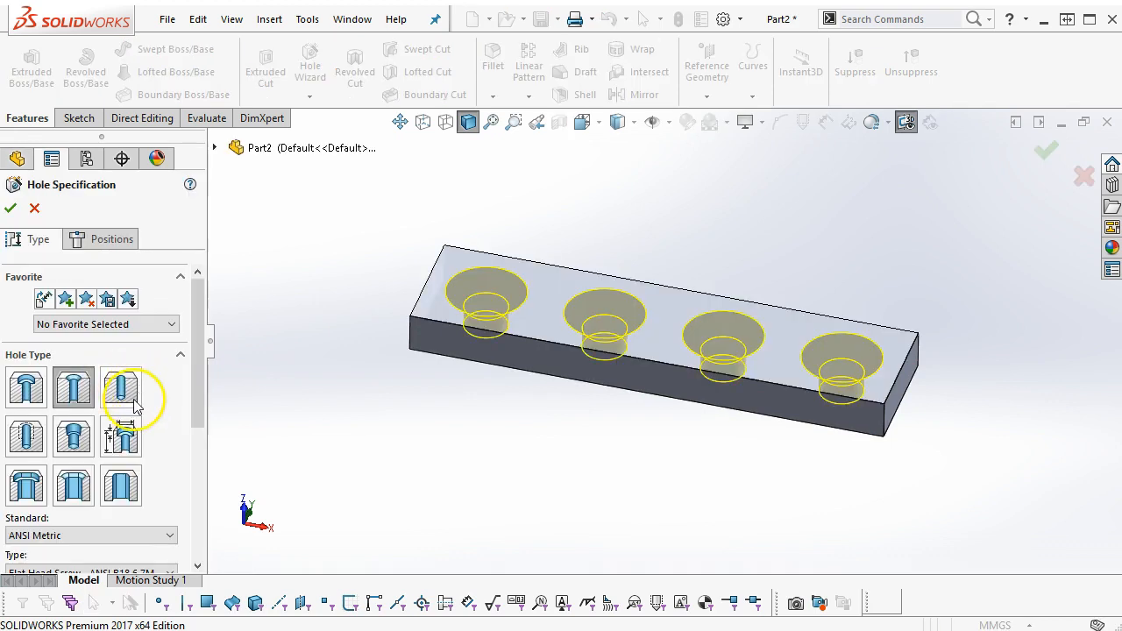
pyautogui.moveTo(195, 392); pyautogui.dragTo(189, 474)
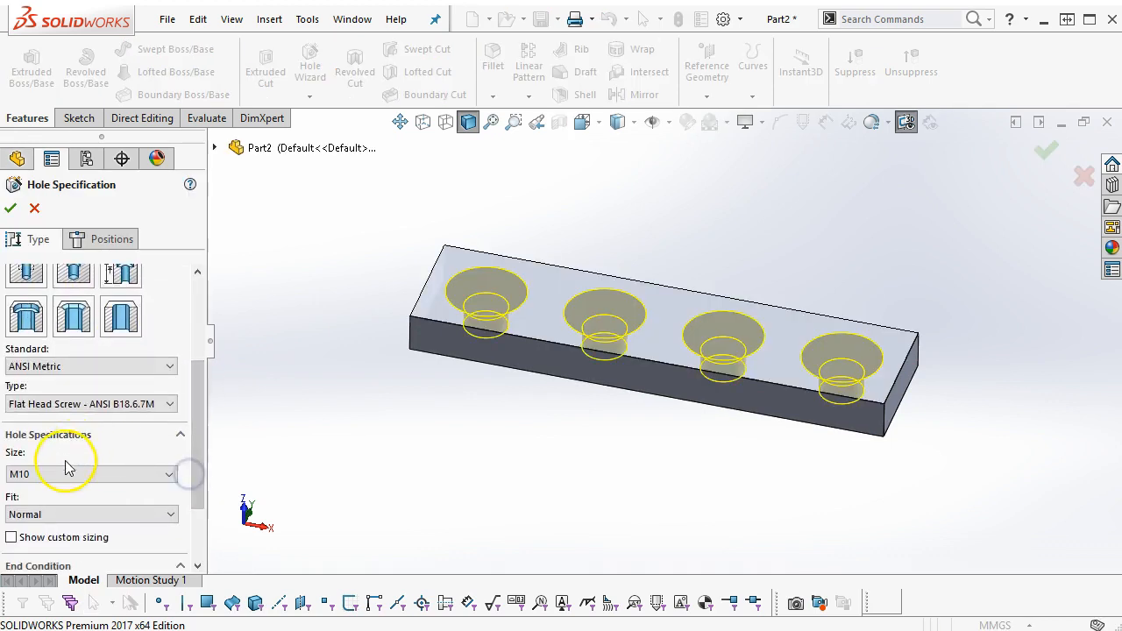
pyautogui.moveTo(200, 409); pyautogui.dragTo(201, 333)
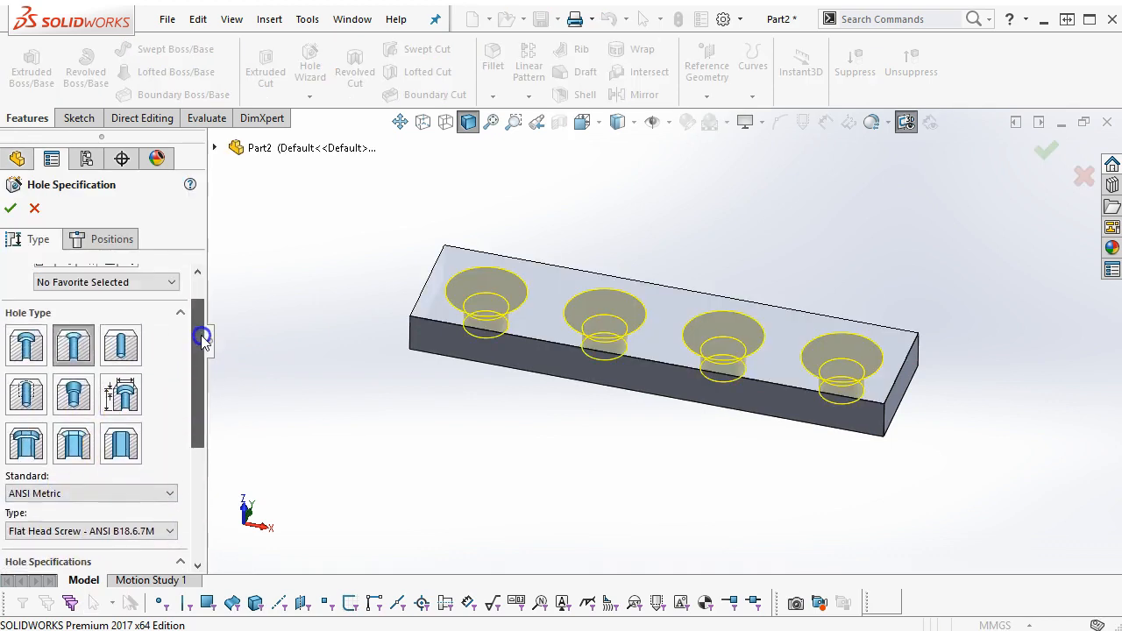
pyautogui.click(136, 344)
pyautogui.moveTo(196, 372); pyautogui.dragTo(192, 449)
pyautogui.click(76, 343)
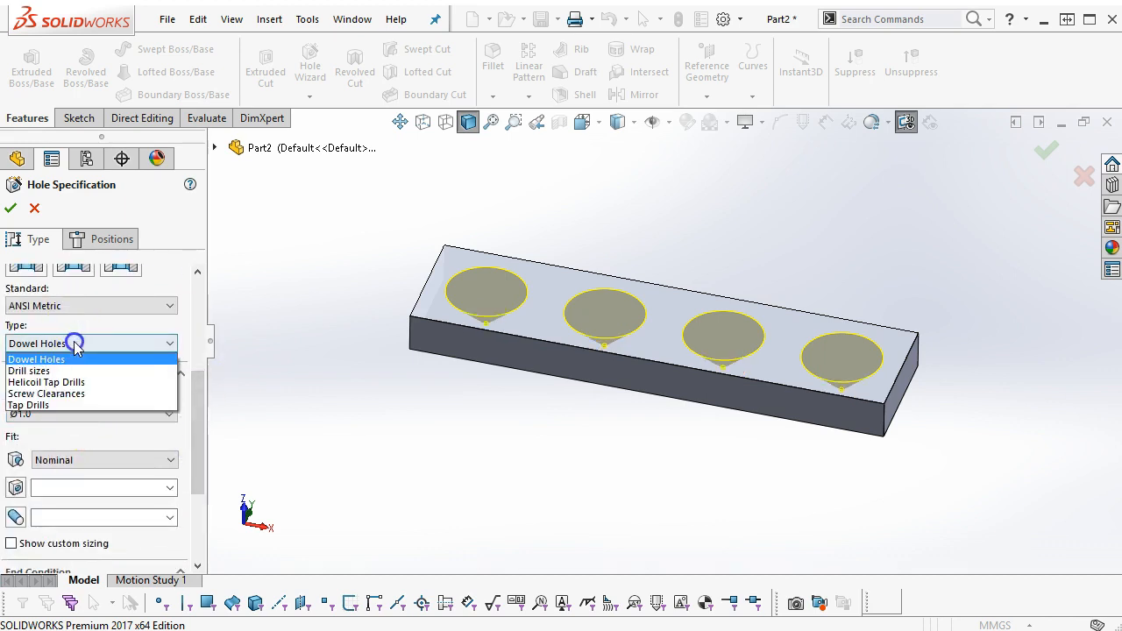
pyautogui.click(71, 372)
# Step: Set the drill size to Ø10.0, turn off the near side countersink and apply the hole change
pyautogui.click(160, 413)
pyautogui.scroll(-8, 131, 492)
pyautogui.scroll(-14, 117, 498)
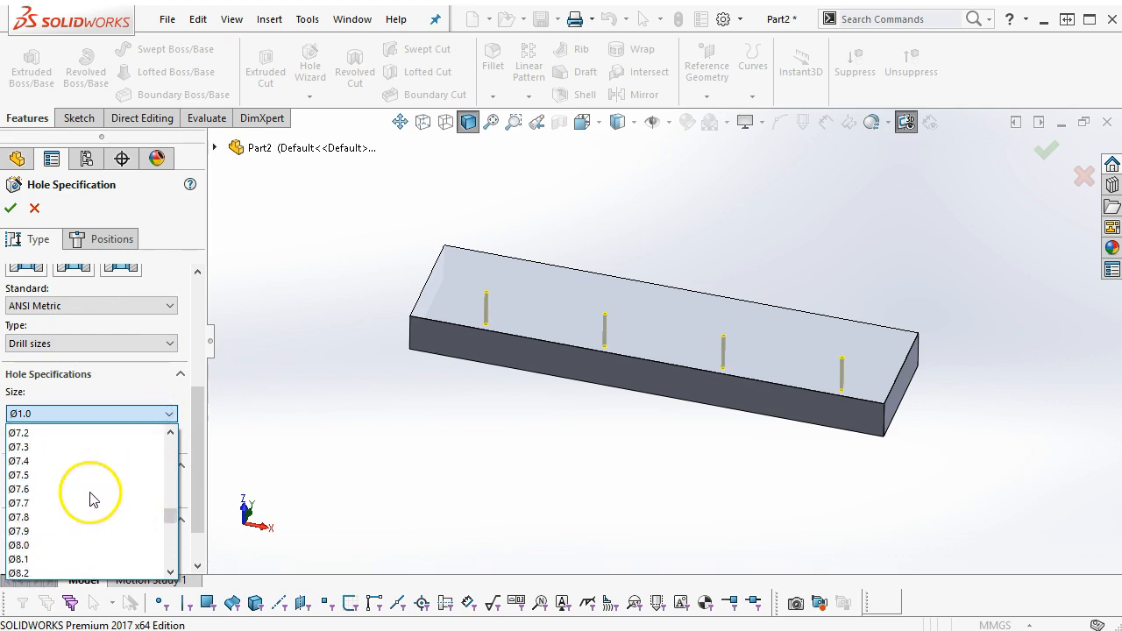
pyautogui.scroll(-4, 92, 499)
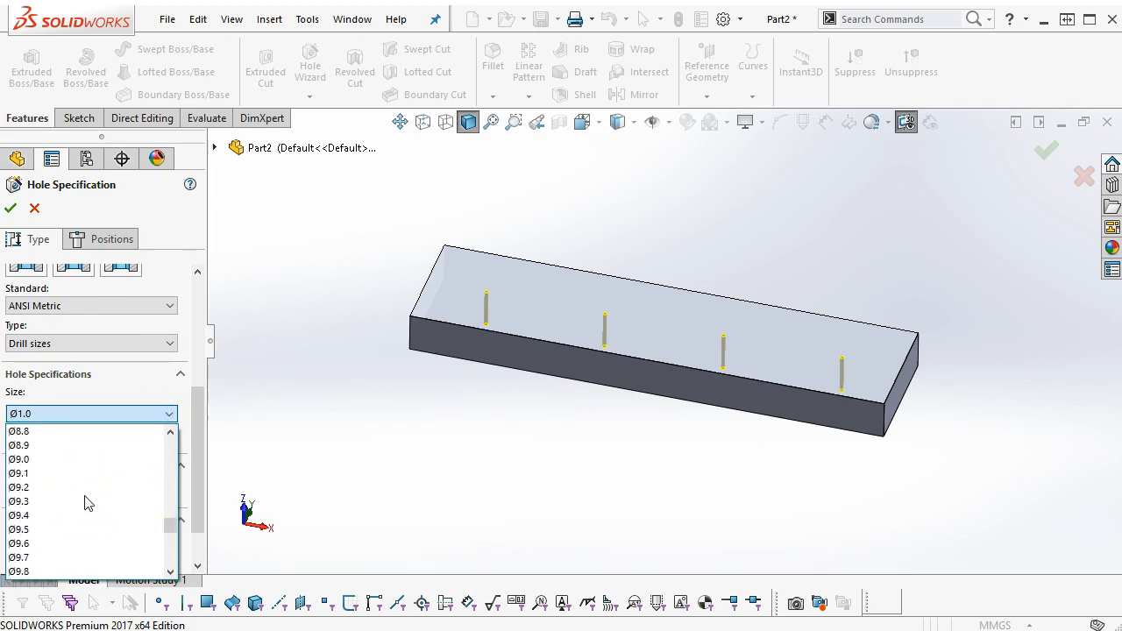
pyautogui.scroll(-2, 84, 506)
pyautogui.click(63, 514)
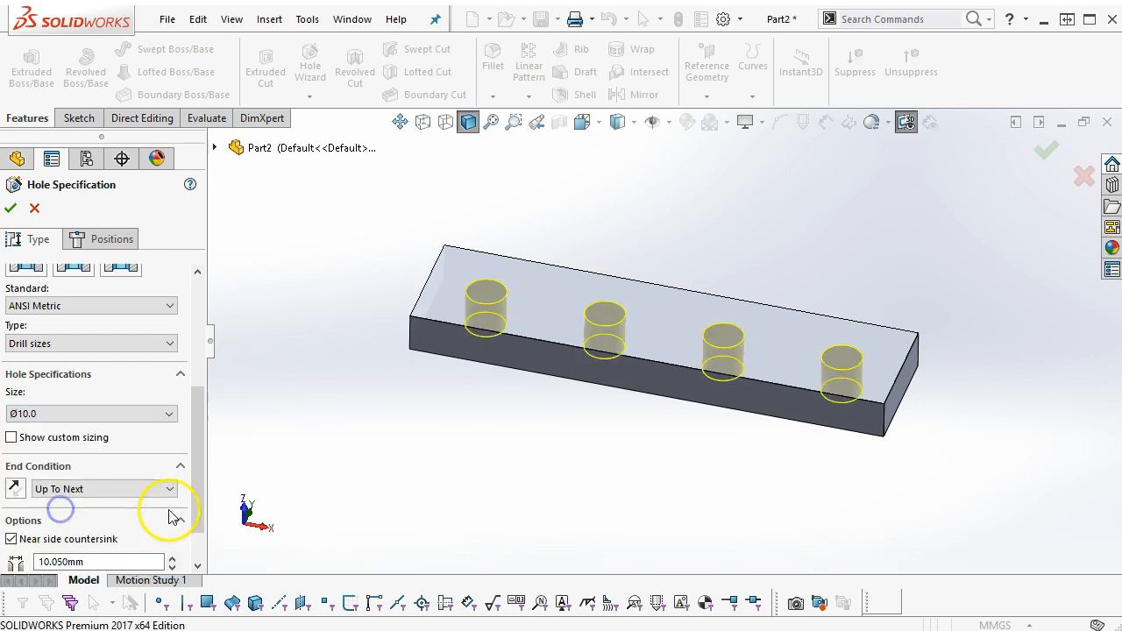
pyautogui.moveTo(198, 499); pyautogui.dragTo(195, 544)
pyautogui.click(13, 486)
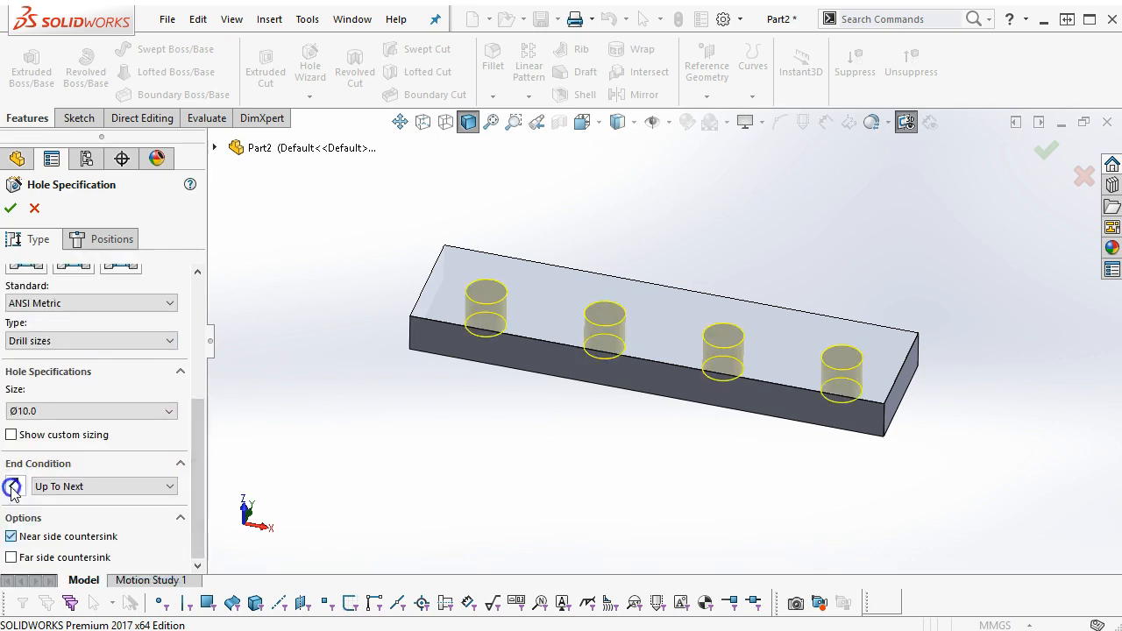
pyautogui.click(11, 208)
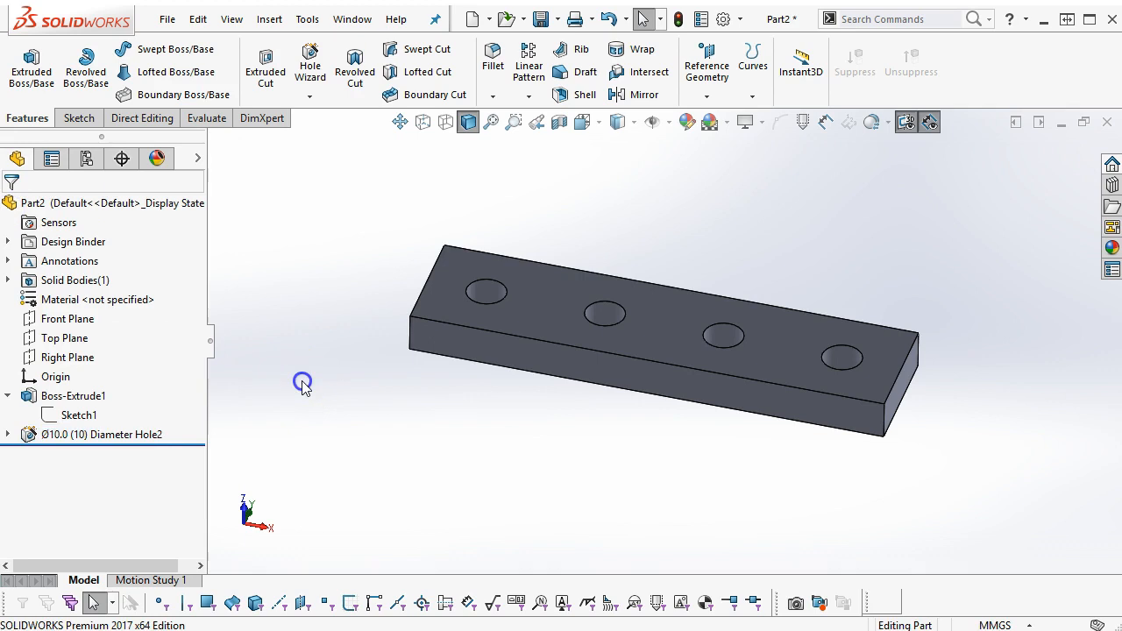
# Step: Save the plate part as "Plate Quad" in the 5-2 and 3 folder
pyautogui.hotkey('ctrl', 's')
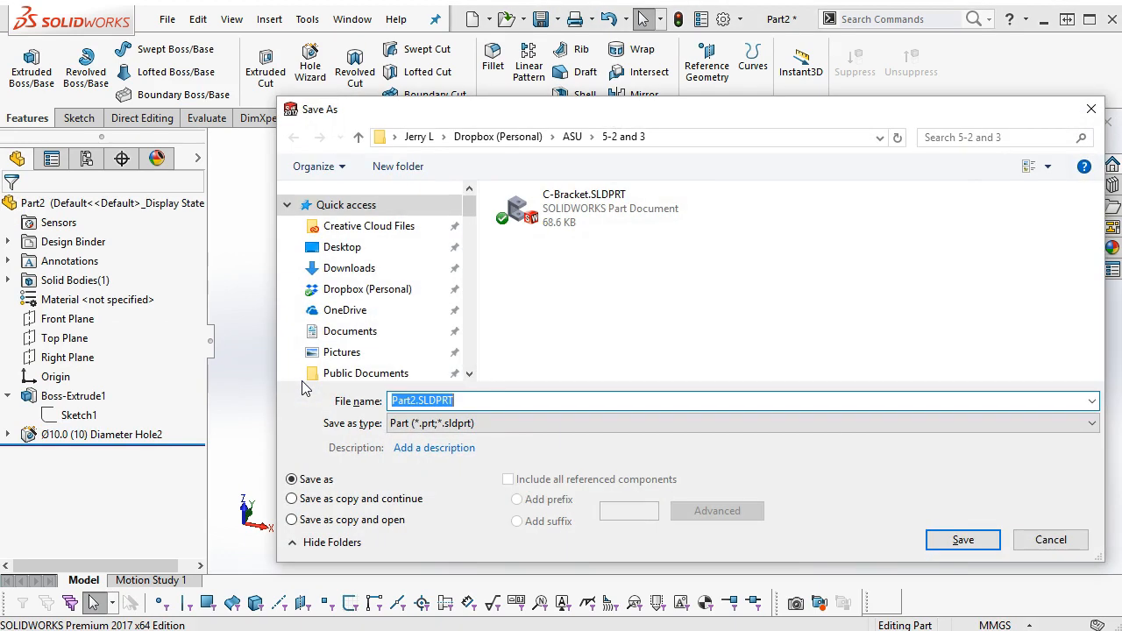
pyautogui.write('Plate Quad')
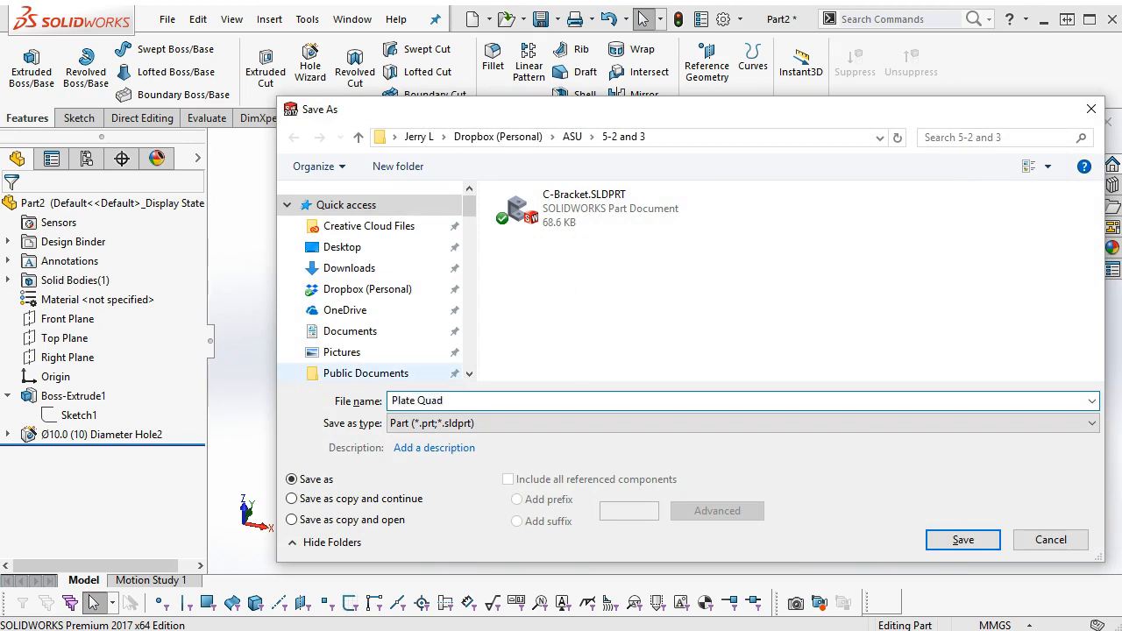
pyautogui.click(956, 538)
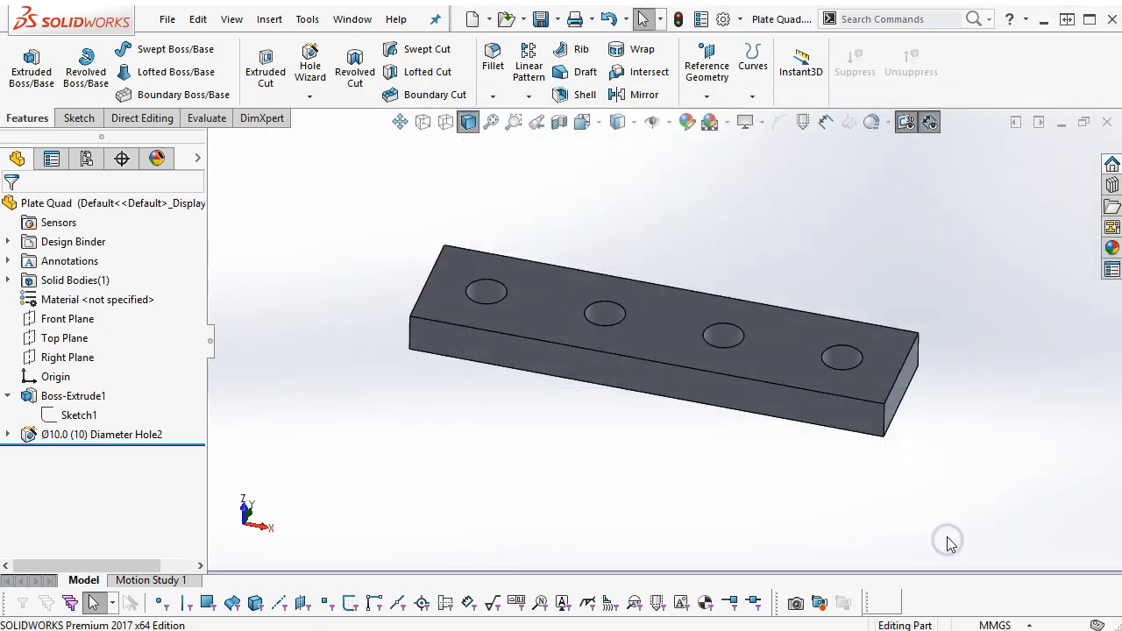
# Step: Check the settings of the C-Bracket's second 10 mm hole feature, view the bracket in isometric, and return to the Plate Quad part
pyautogui.click(352, 18)
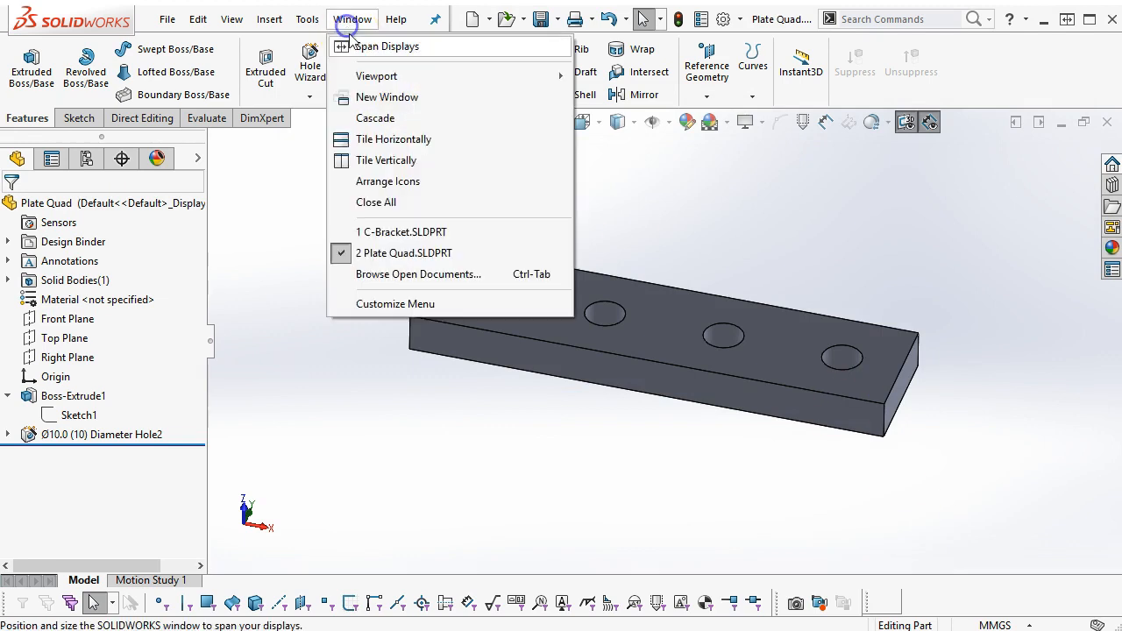
pyautogui.click(384, 230)
pyautogui.moveTo(391, 239); pyautogui.dragTo(586, 116, button='middle')
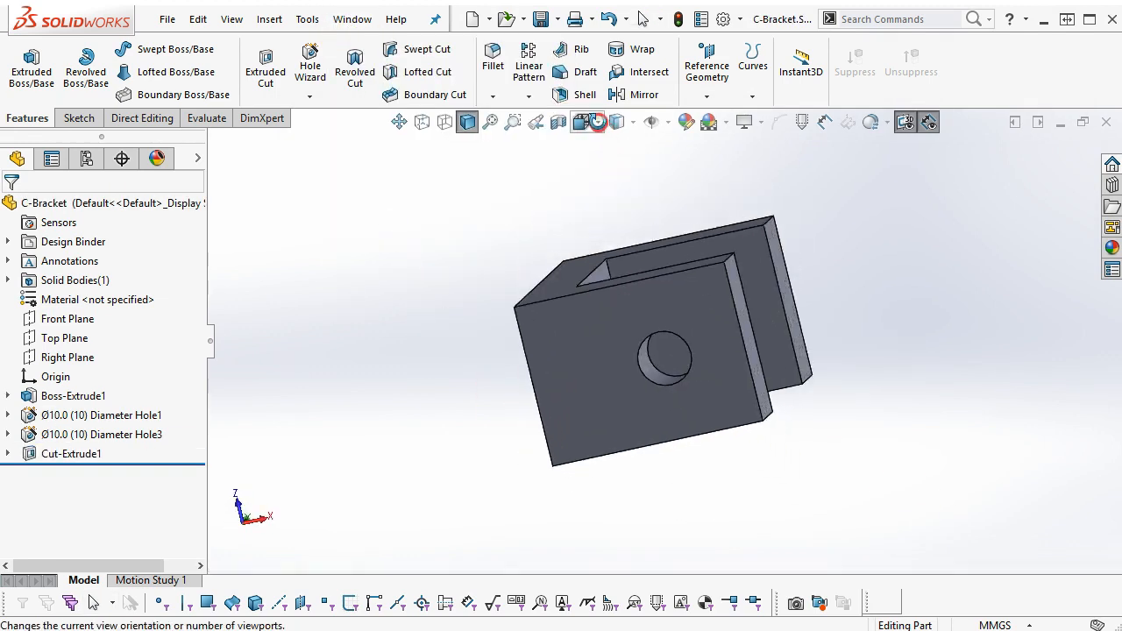
pyautogui.rightClick(84, 443)
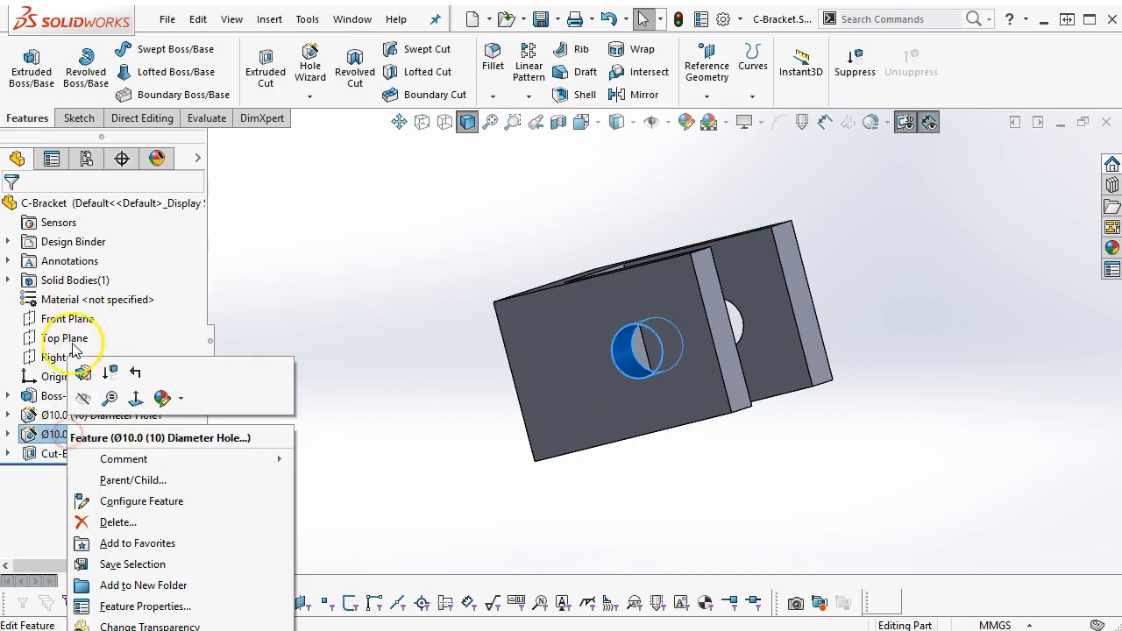
pyautogui.click(88, 366)
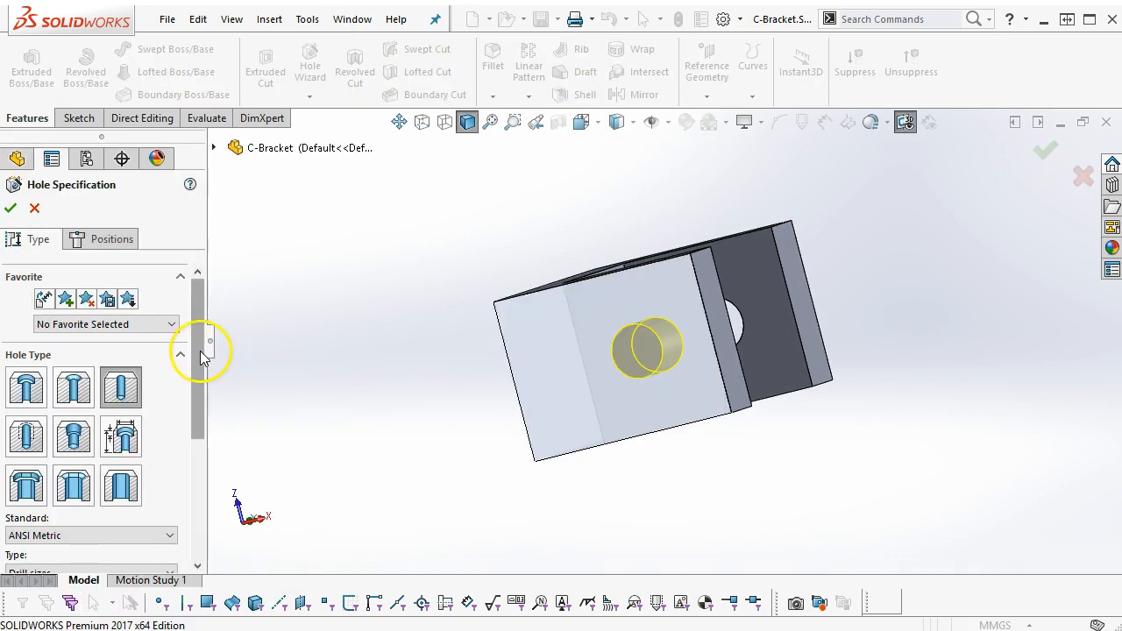
pyautogui.moveTo(201, 350); pyautogui.dragTo(201, 485)
pyautogui.click(11, 208)
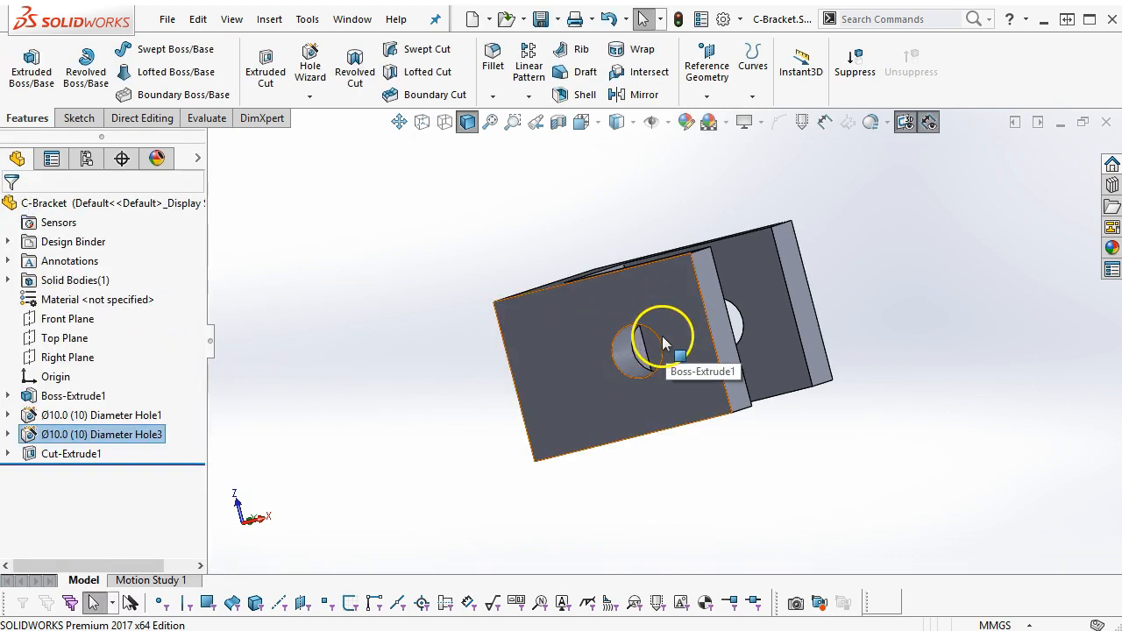
pyautogui.click(875, 301)
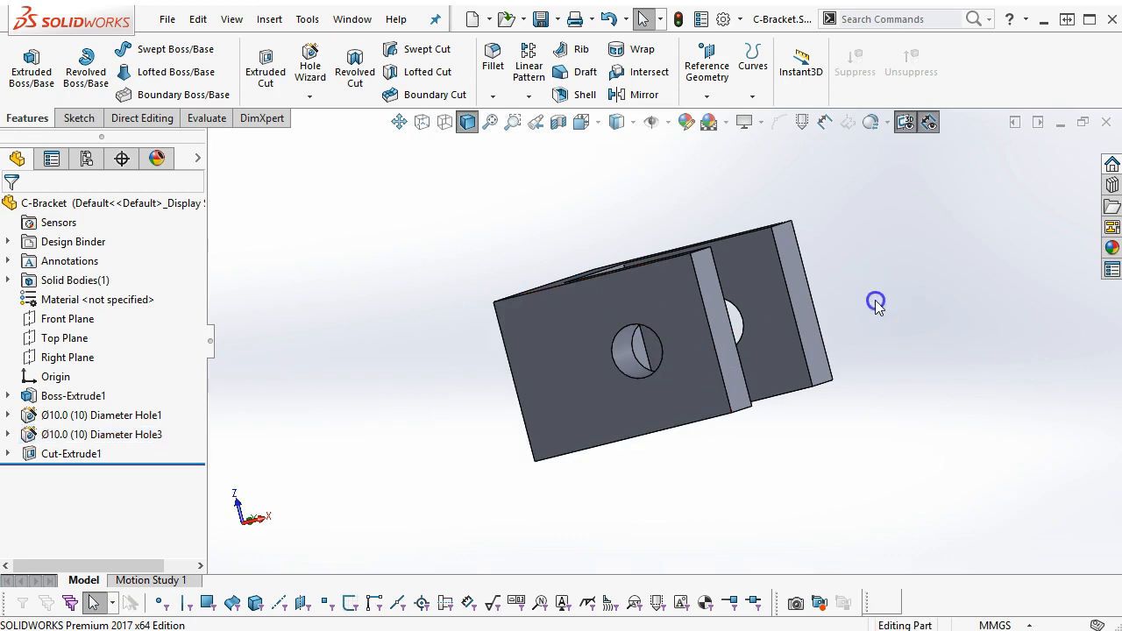
pyautogui.hotkey('ctrl', '7')
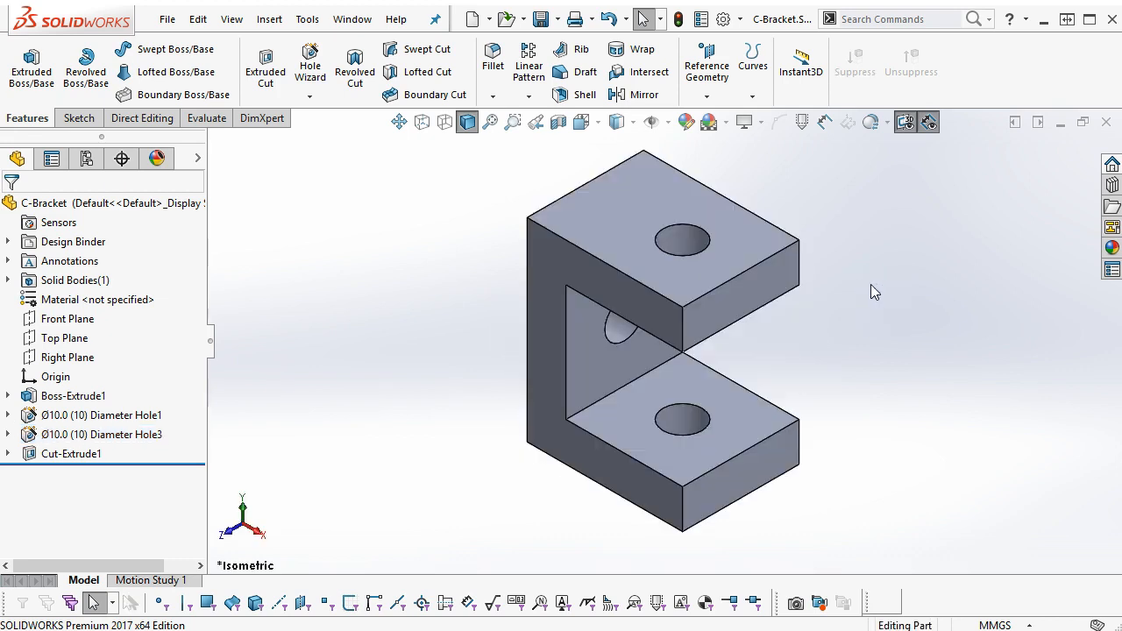
pyautogui.click(352, 19)
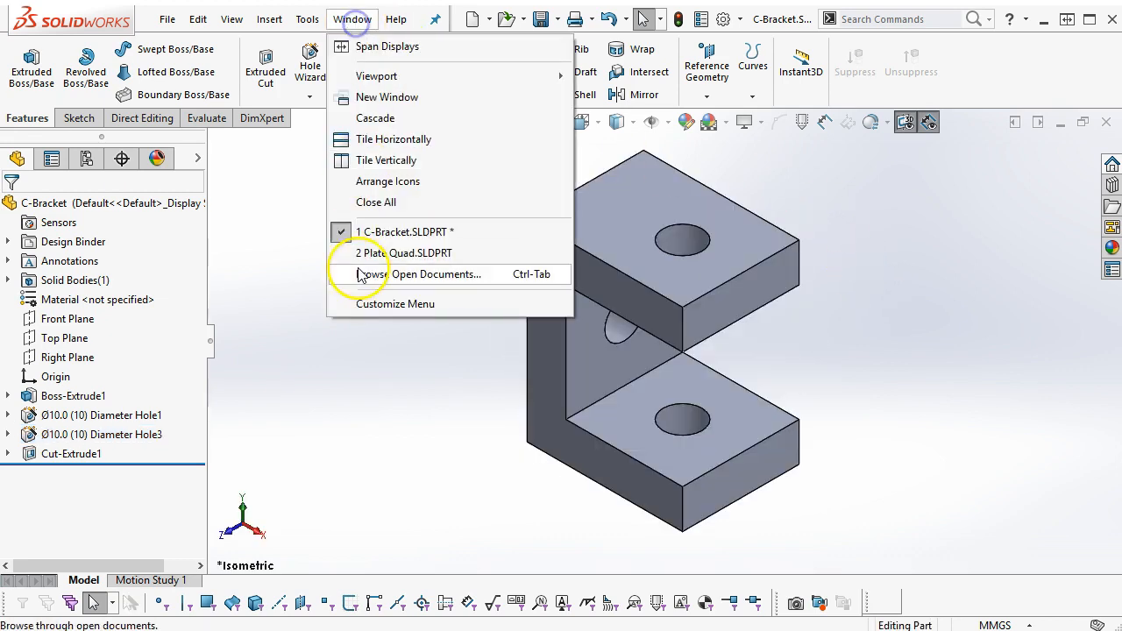
pyautogui.click(365, 253)
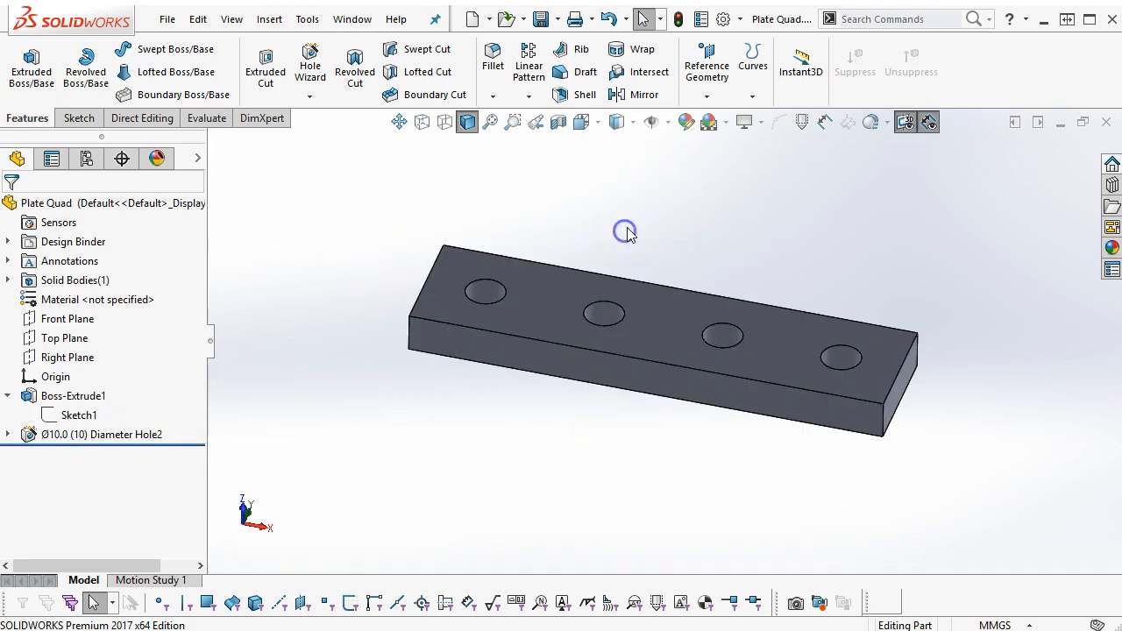
# Step: Create a new part from the Part template and set its units to MMGS (millimeter, gram, second)
pyautogui.click(165, 21)
pyautogui.click(186, 42)
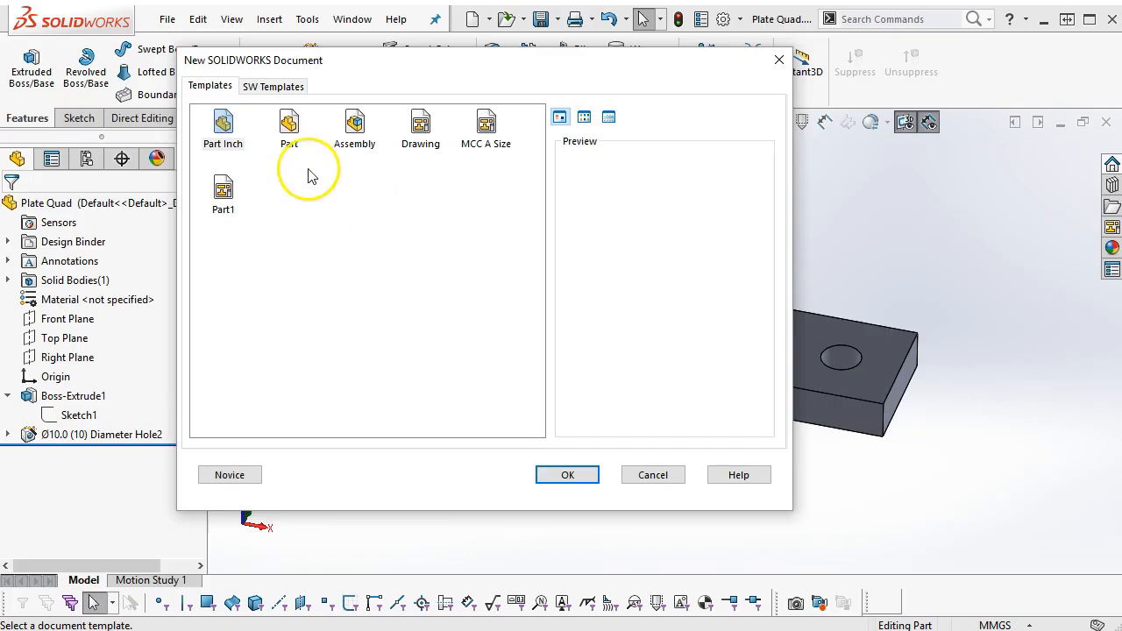
pyautogui.doubleClick(293, 131)
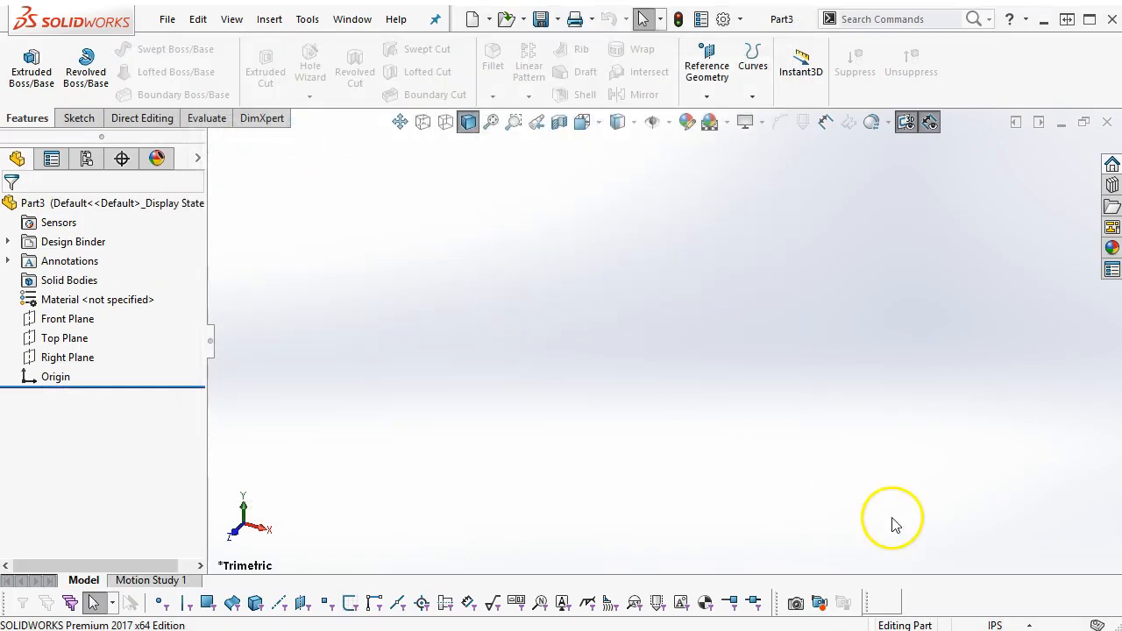
pyautogui.click(1026, 625)
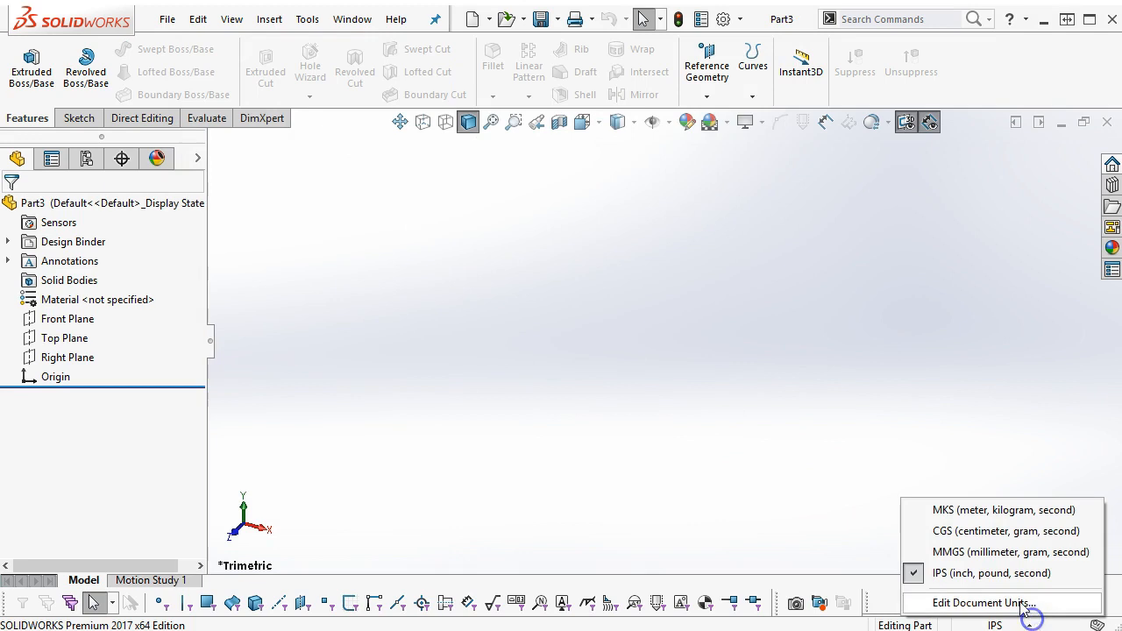
pyautogui.click(997, 556)
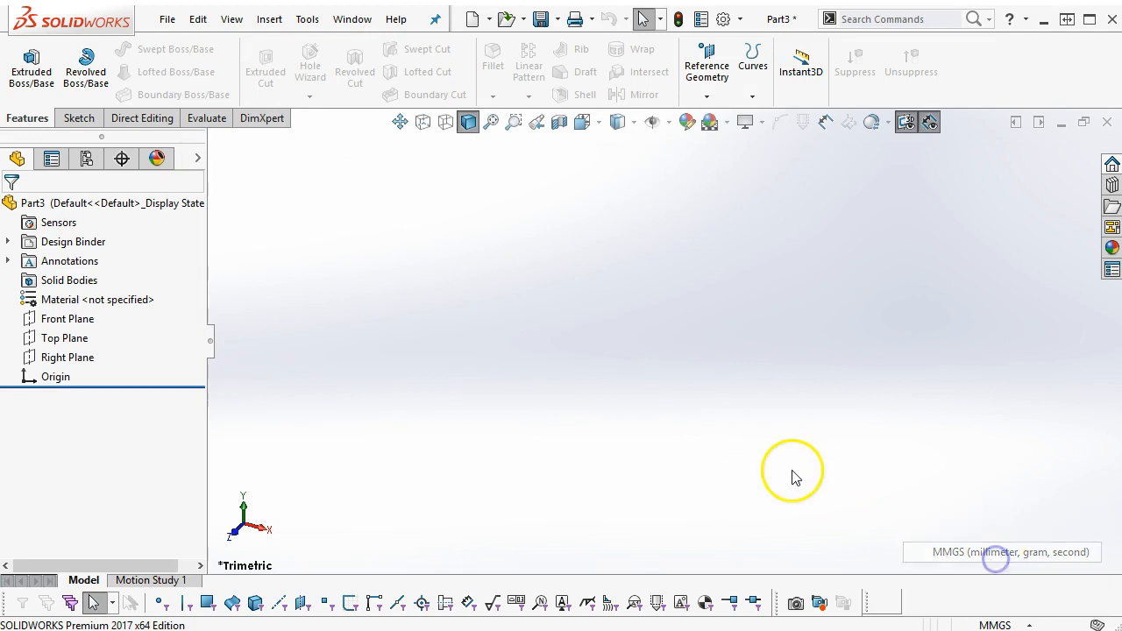
# Step: Start a sketch on the Front Plane and draw an infinite-length vertical centerline through the origin
pyautogui.click(67, 321)
pyautogui.click(77, 290)
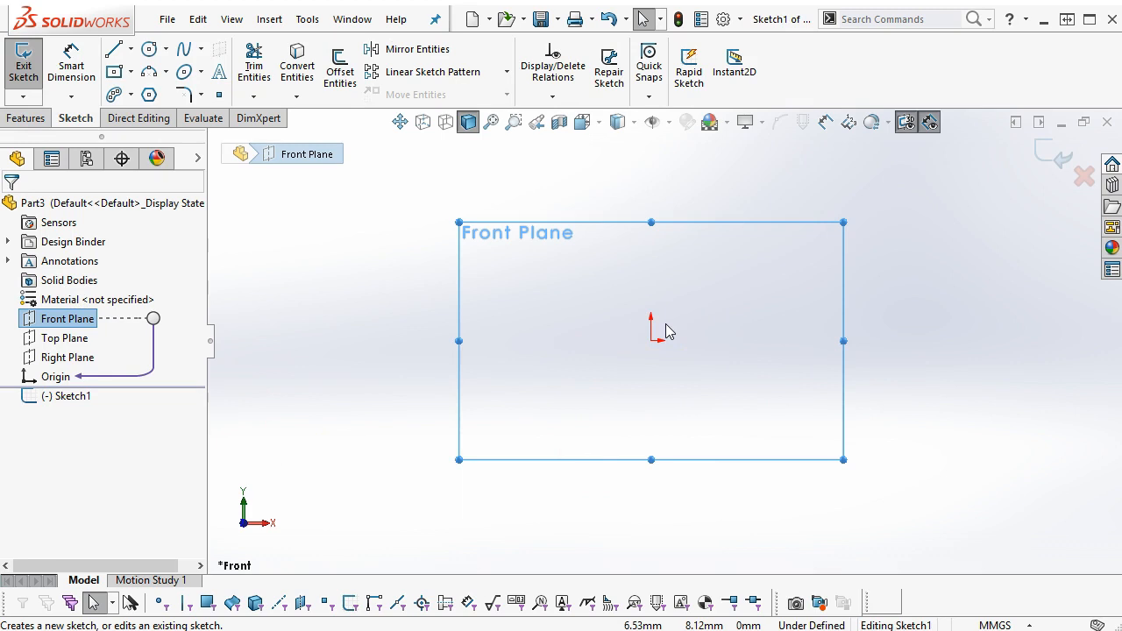
pyautogui.click(130, 50)
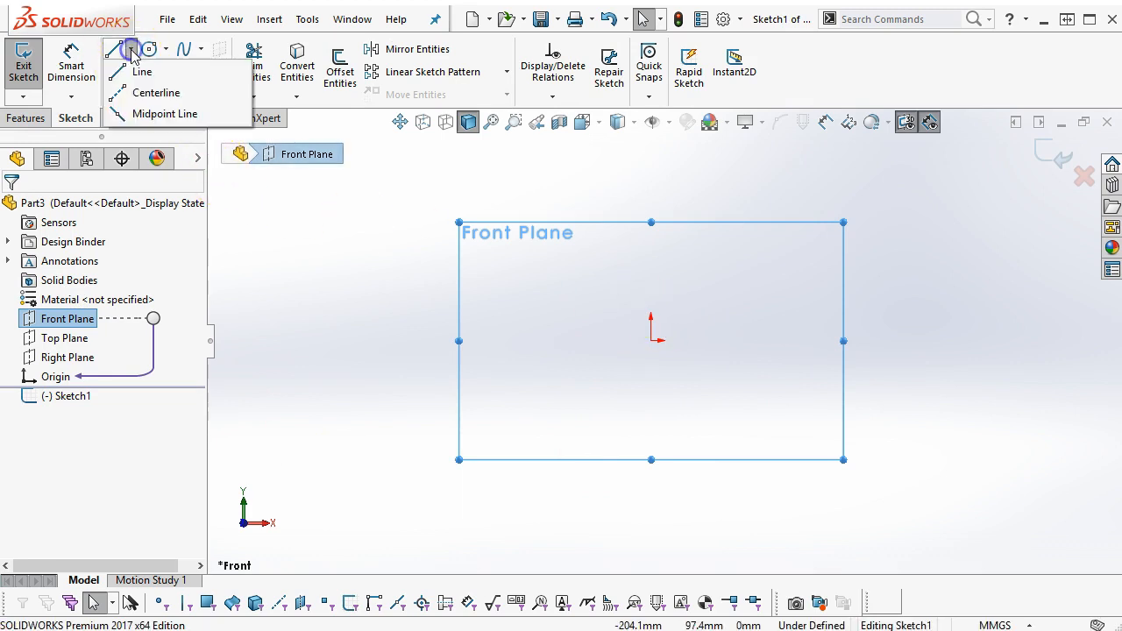
pyautogui.click(143, 92)
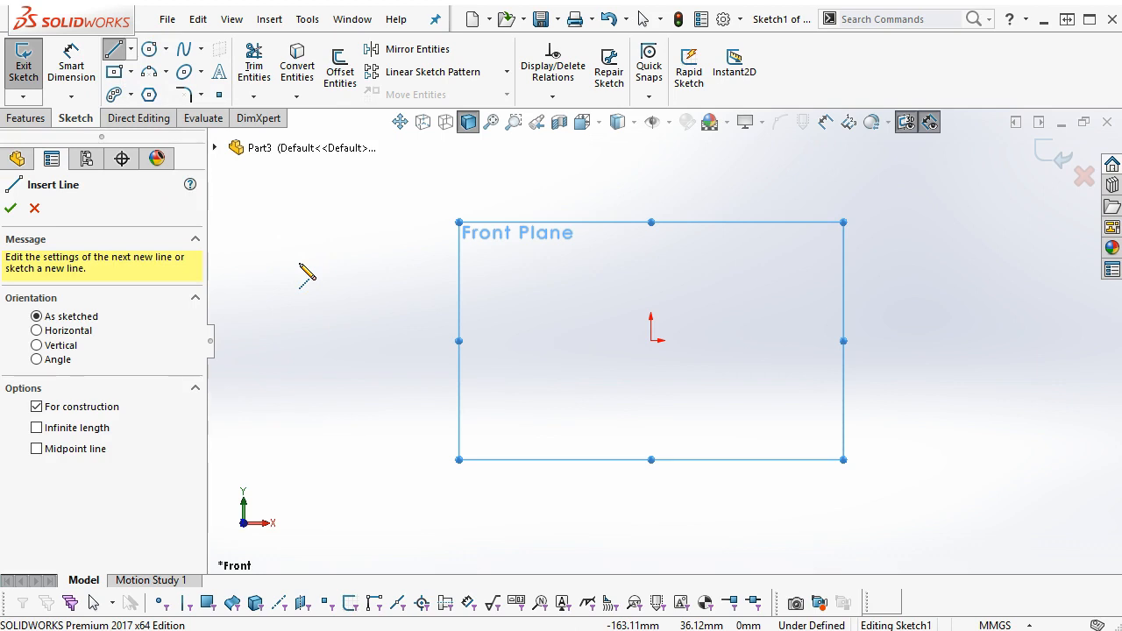
pyautogui.click(39, 428)
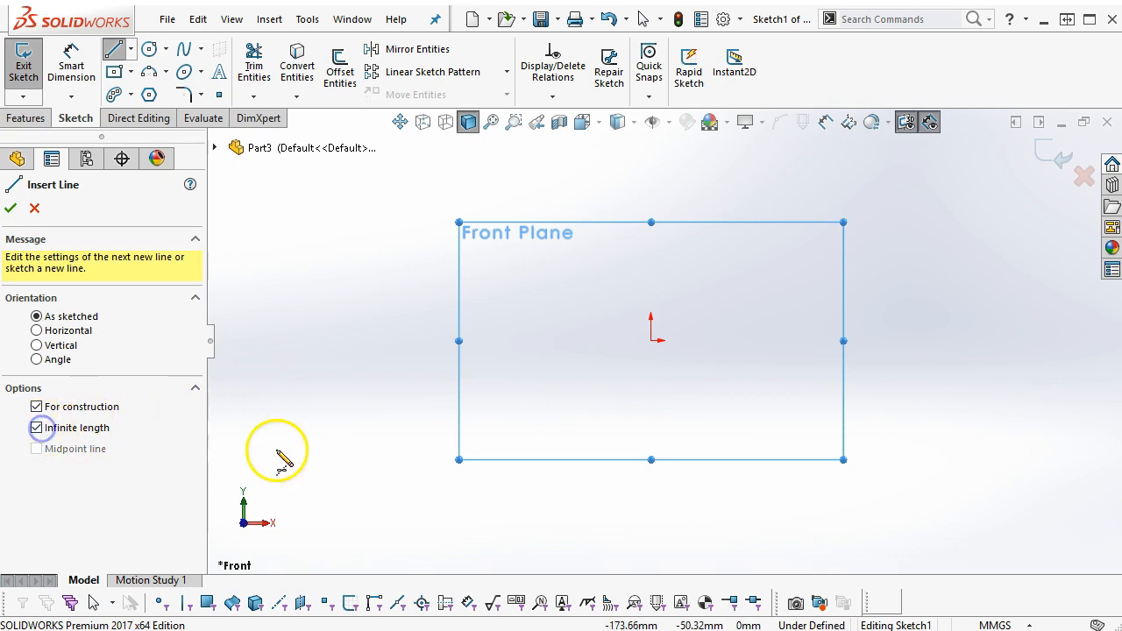
pyautogui.click(62, 350)
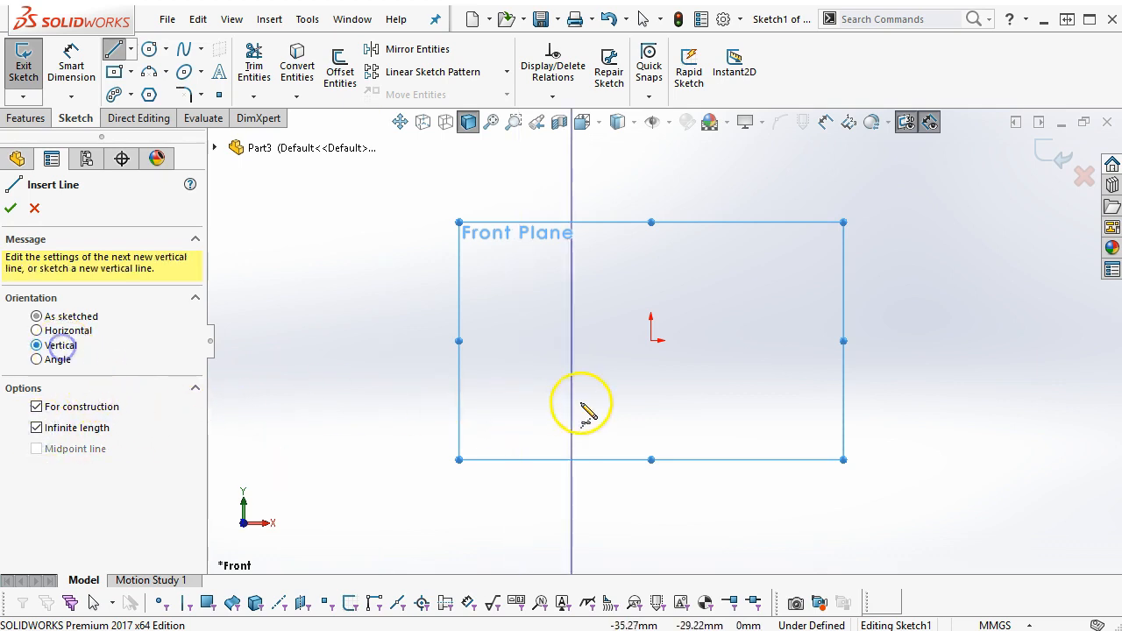
pyautogui.click(651, 342)
pyautogui.rightClick(704, 370)
pyautogui.click(742, 378)
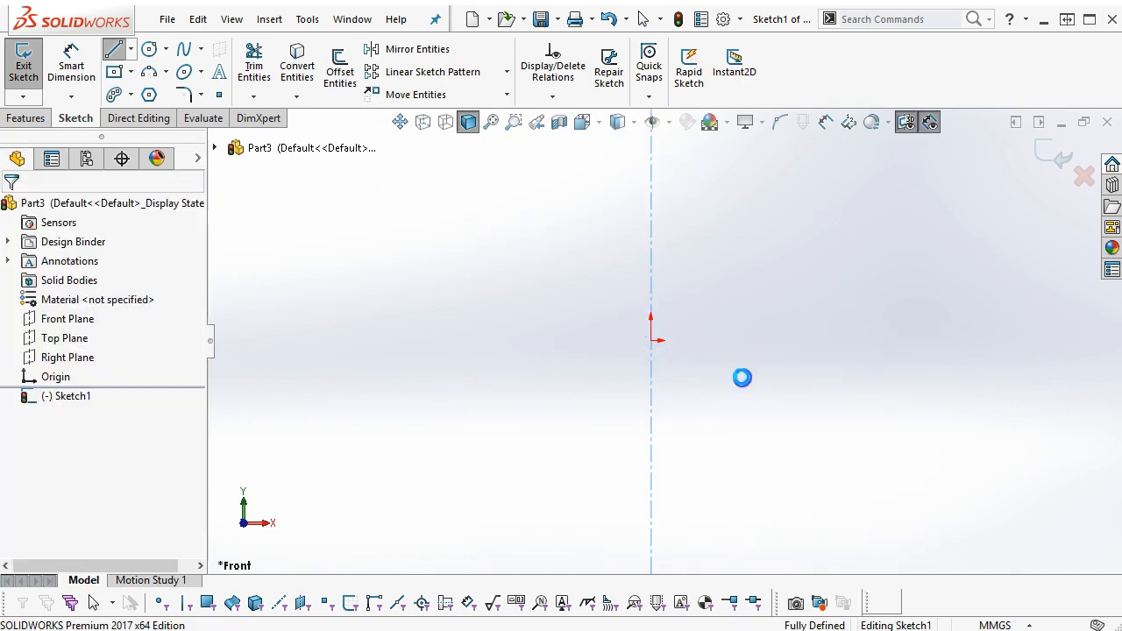
pyautogui.click(131, 50)
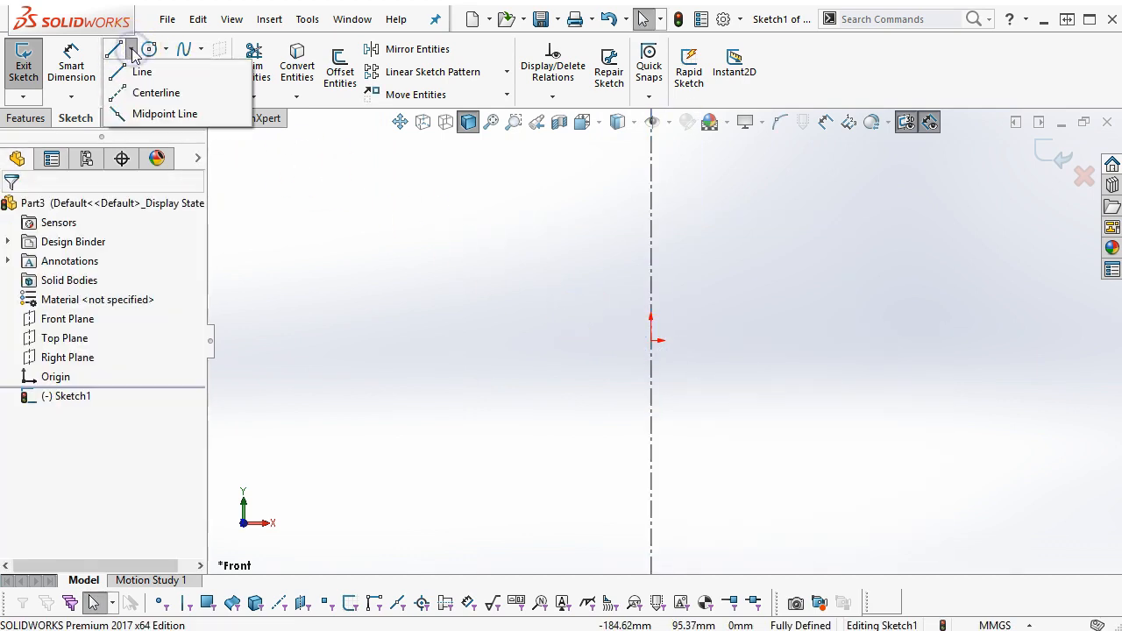
pyautogui.click(145, 92)
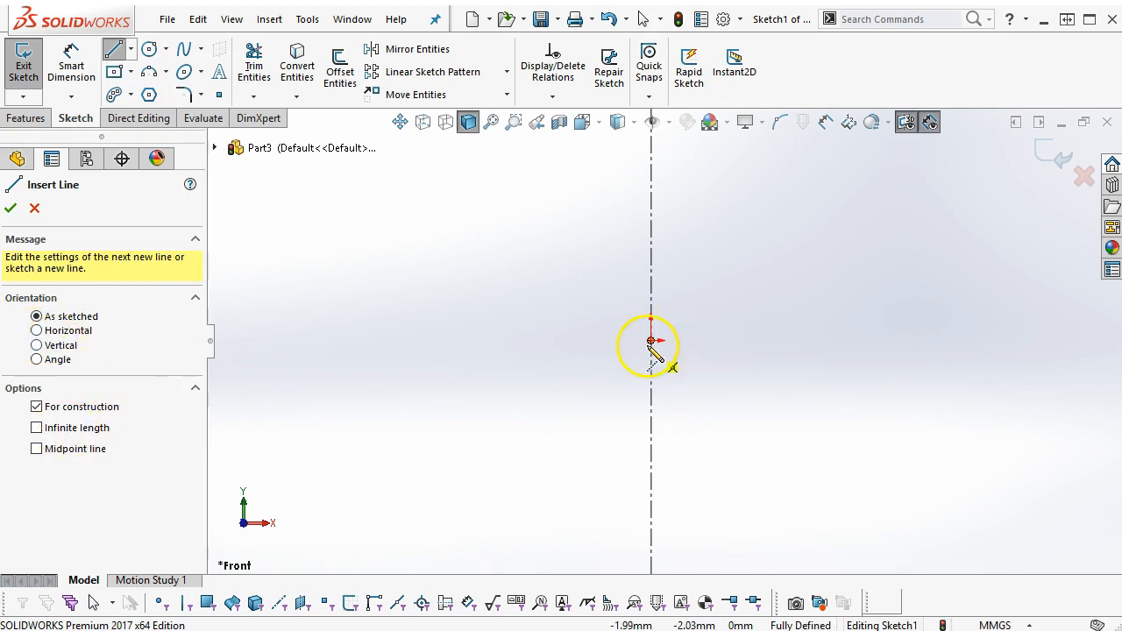
pyautogui.click(9, 208)
# Step: Sketch a narrow corner rectangle about 42 mm tall beside the centerline, with its bottom edge level with the origin
pyautogui.click(129, 71)
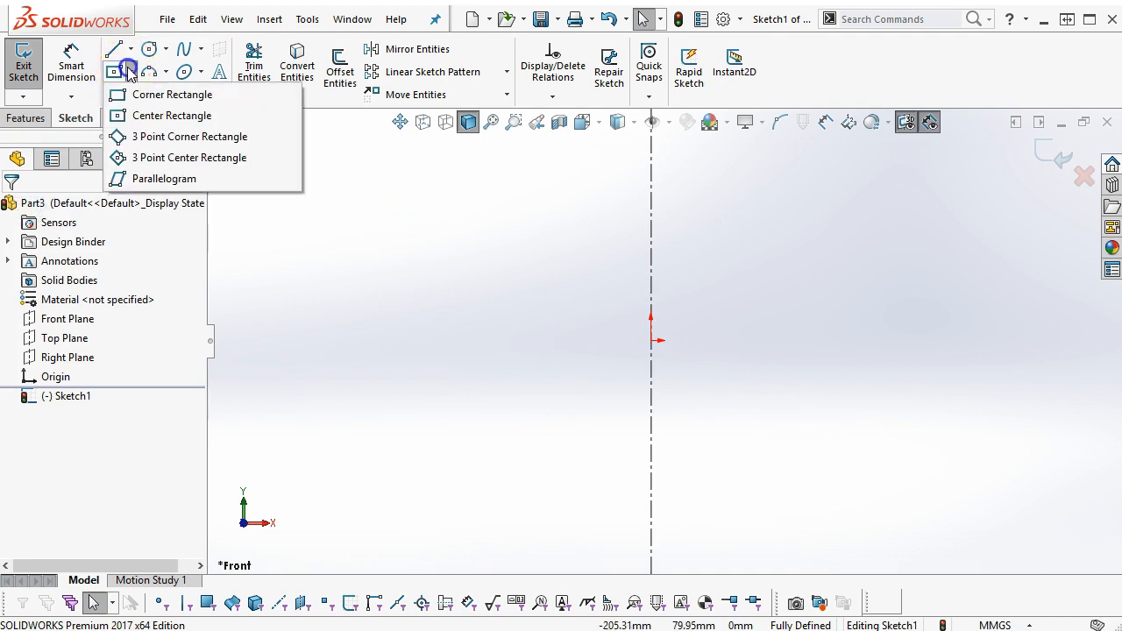
pyautogui.click(172, 94)
pyautogui.click(696, 341)
pyautogui.click(723, 251)
# Step: Dimension the rectangle's height as 20 mm
pyautogui.rightClick(771, 275)
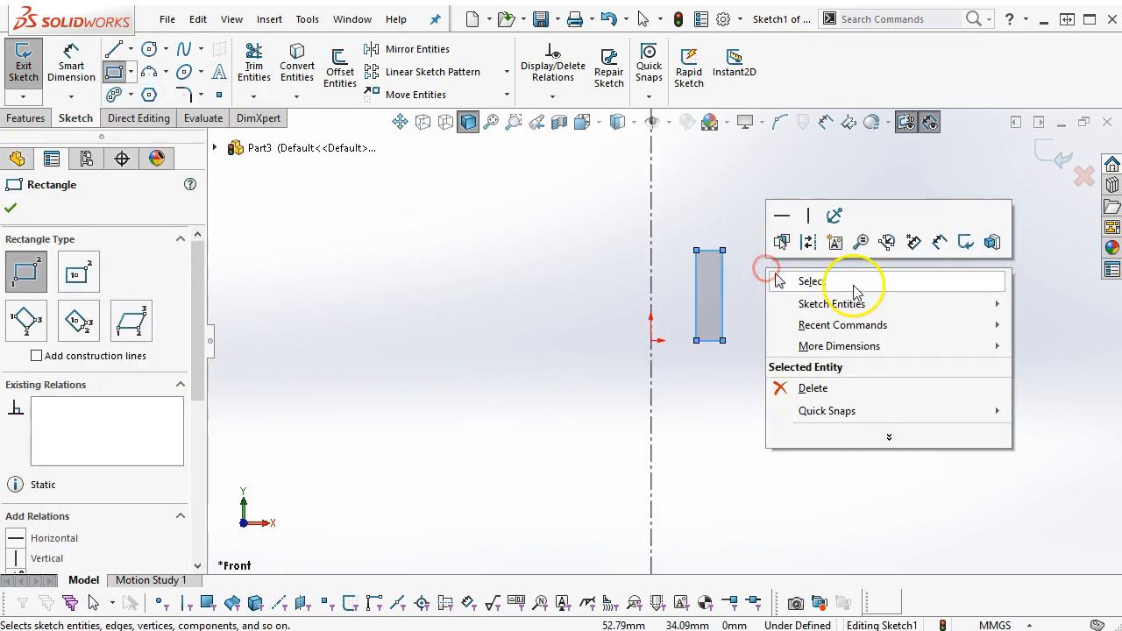
pyautogui.click(938, 244)
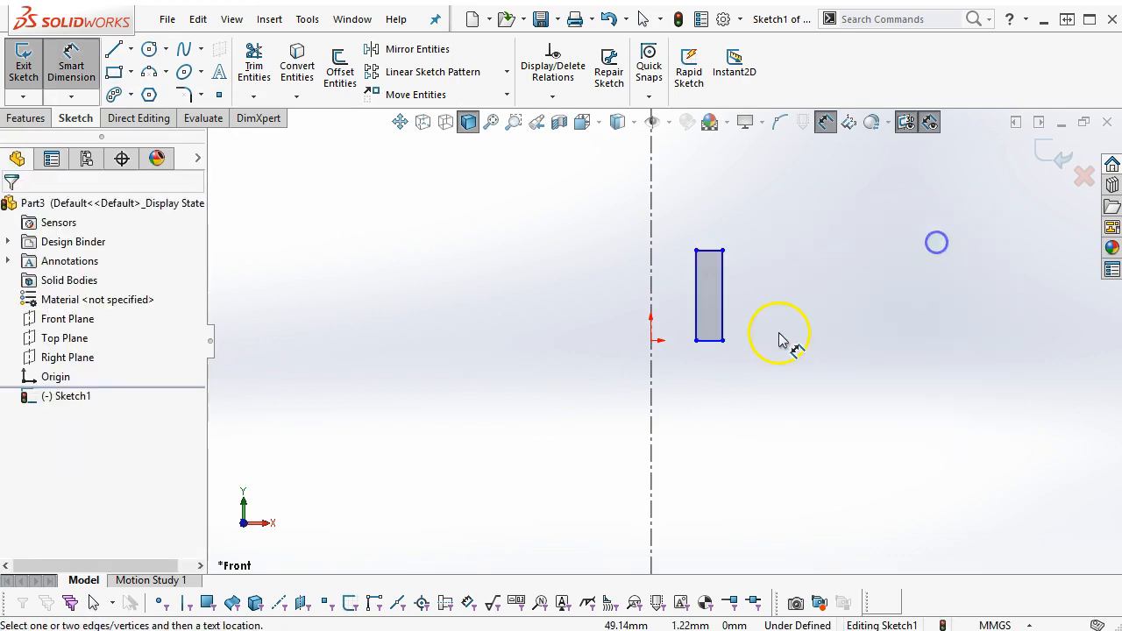
pyautogui.click(743, 276)
pyautogui.click(833, 296)
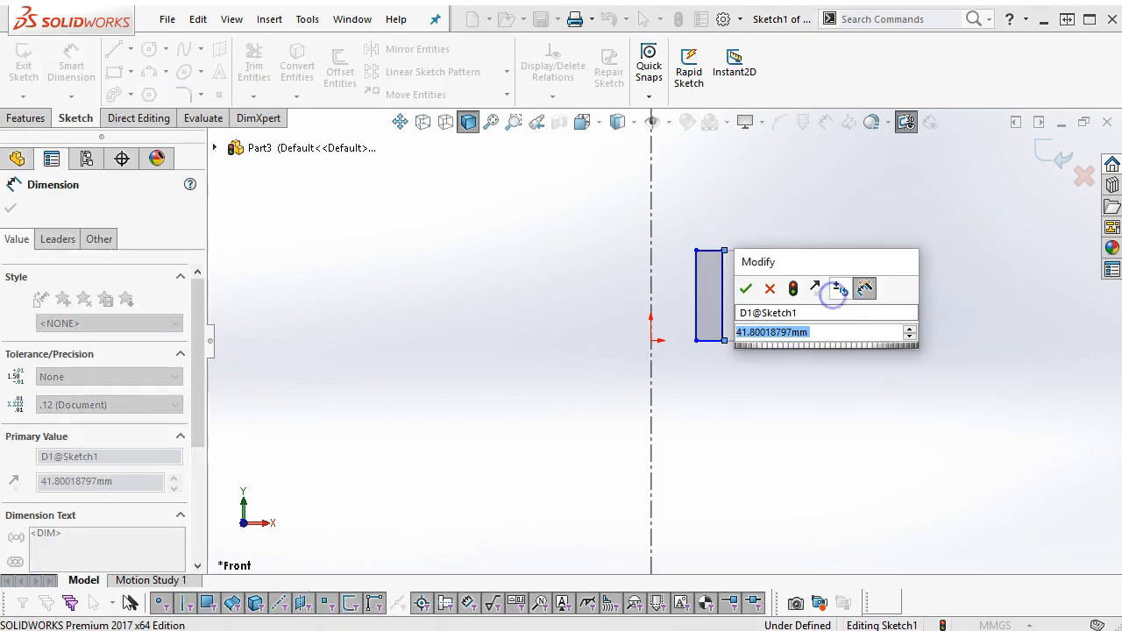
pyautogui.write('20')
pyautogui.press('Return')
pyautogui.rightClick(734, 516)
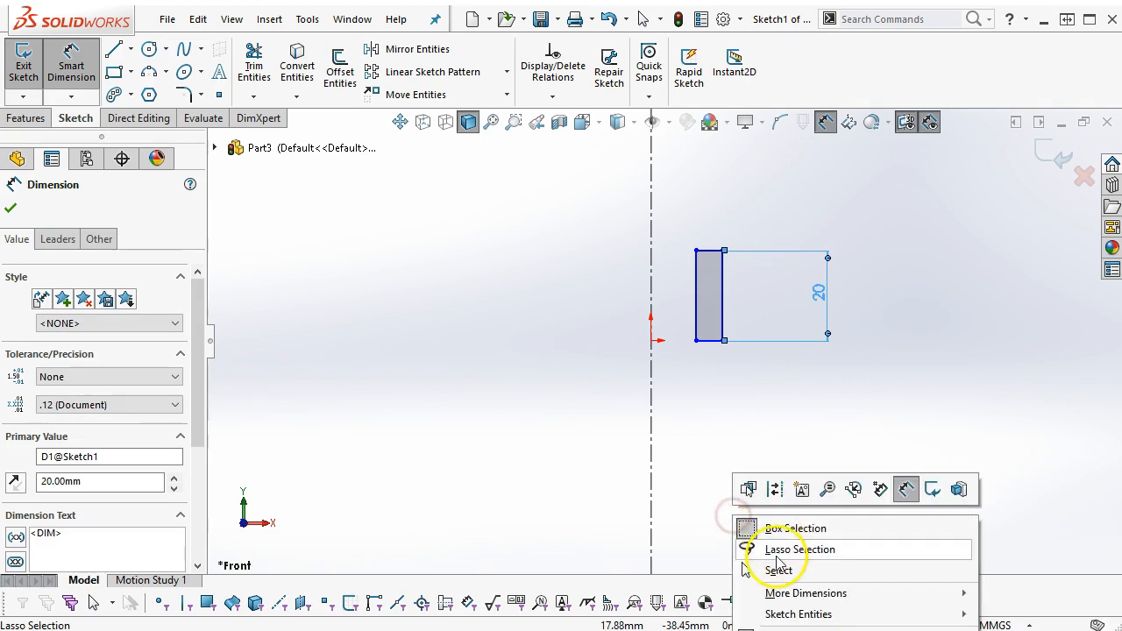
pyautogui.click(763, 566)
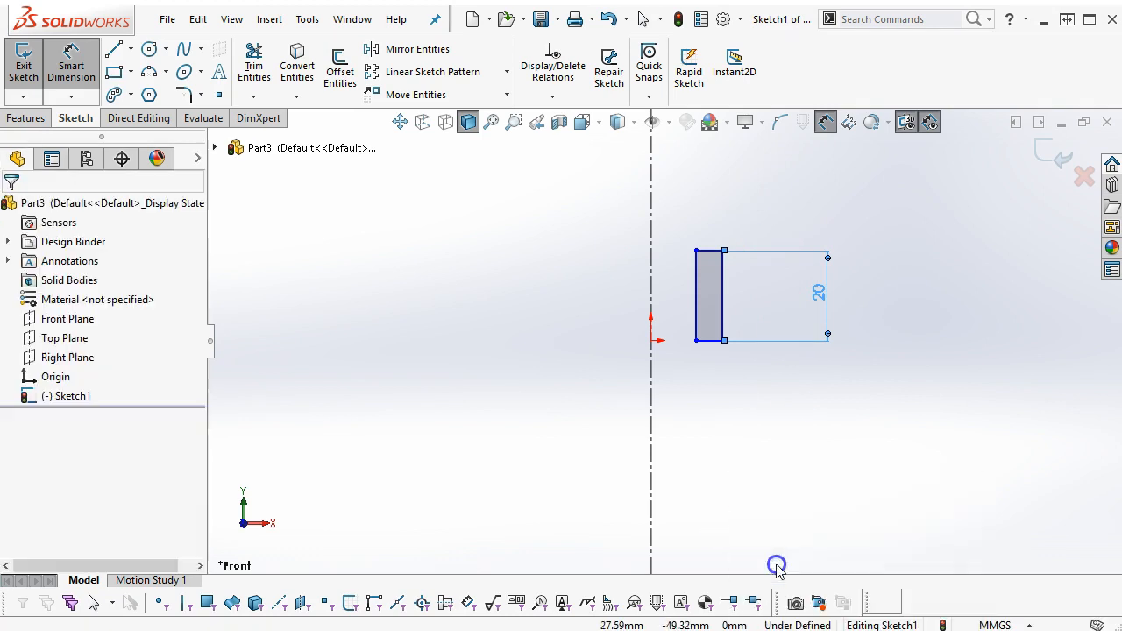
# Step: Check the relation between the bottom edge's midpoint and the origin, and move the near lower corner past the far side to about X 23.3 mm
pyautogui.click(712, 341)
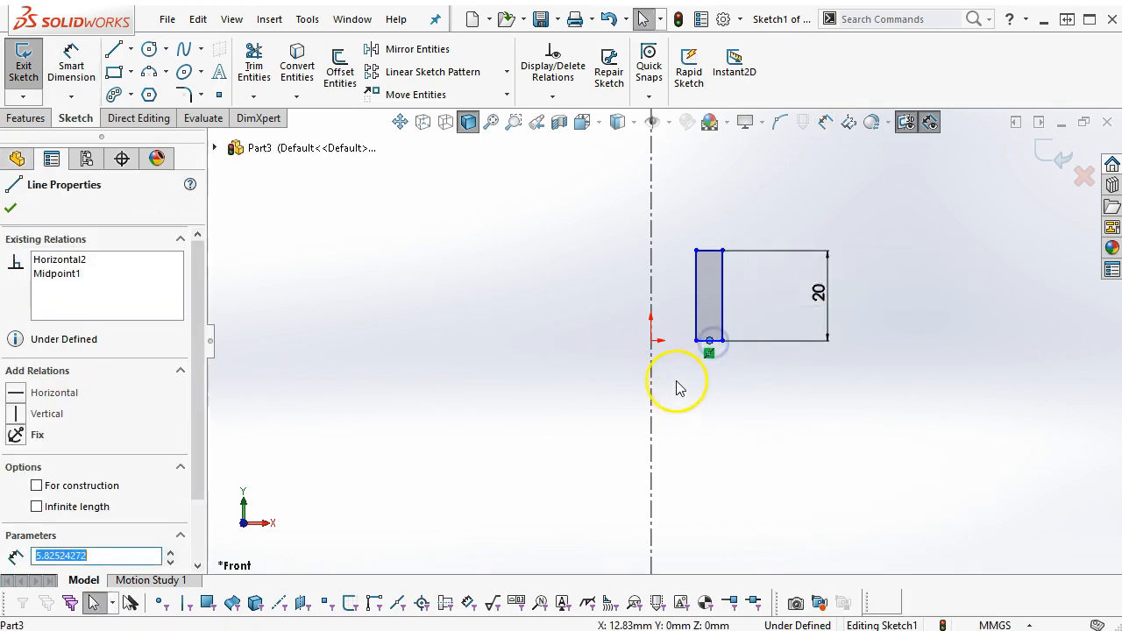
pyautogui.keyDown('ctrl'); pyautogui.click(651, 341); pyautogui.keyUp('ctrl')
pyautogui.click(709, 265)
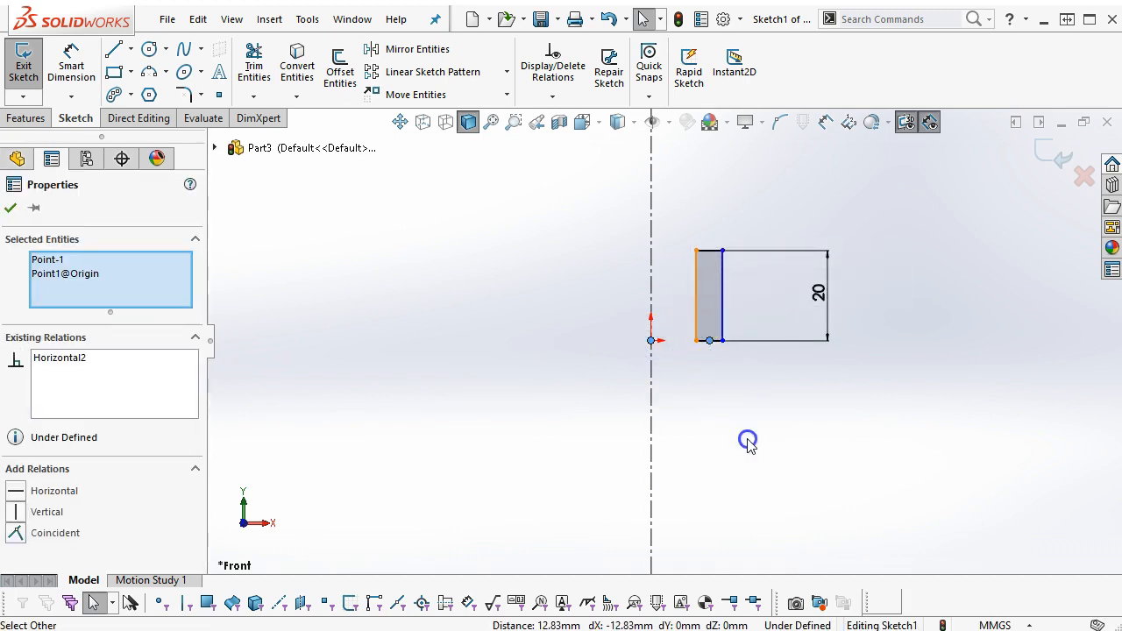
pyautogui.click(747, 438)
pyautogui.moveTo(698, 341)
pyautogui.mouseDown()
pyautogui.moveTo(816, 368)
pyautogui.moveTo(675, 361)
pyautogui.moveTo(756, 372)
pyautogui.mouseUp()
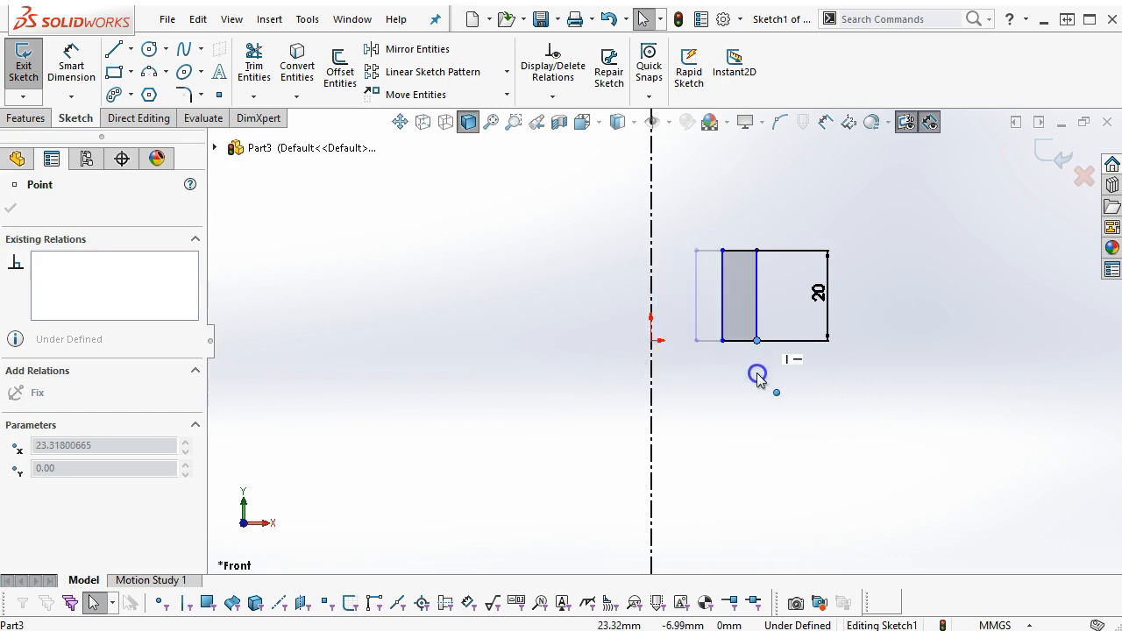
pyautogui.click(760, 401)
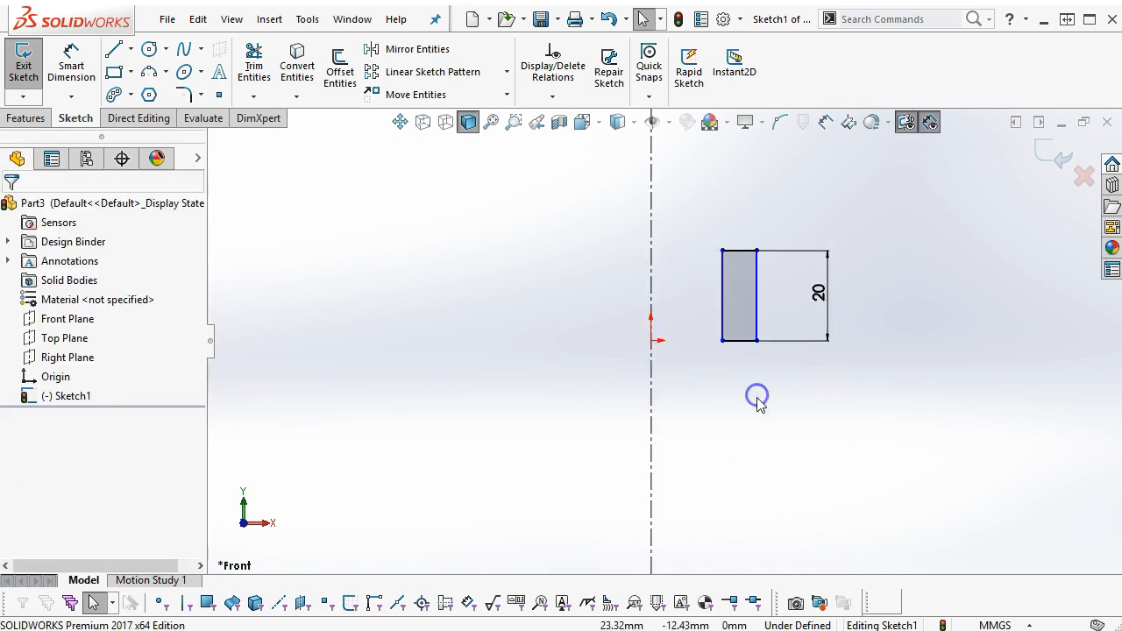
# Step: Dimension the rectangle's bottom edge to a width of 5 mm
pyautogui.rightClick(756, 171)
pyautogui.click(925, 138)
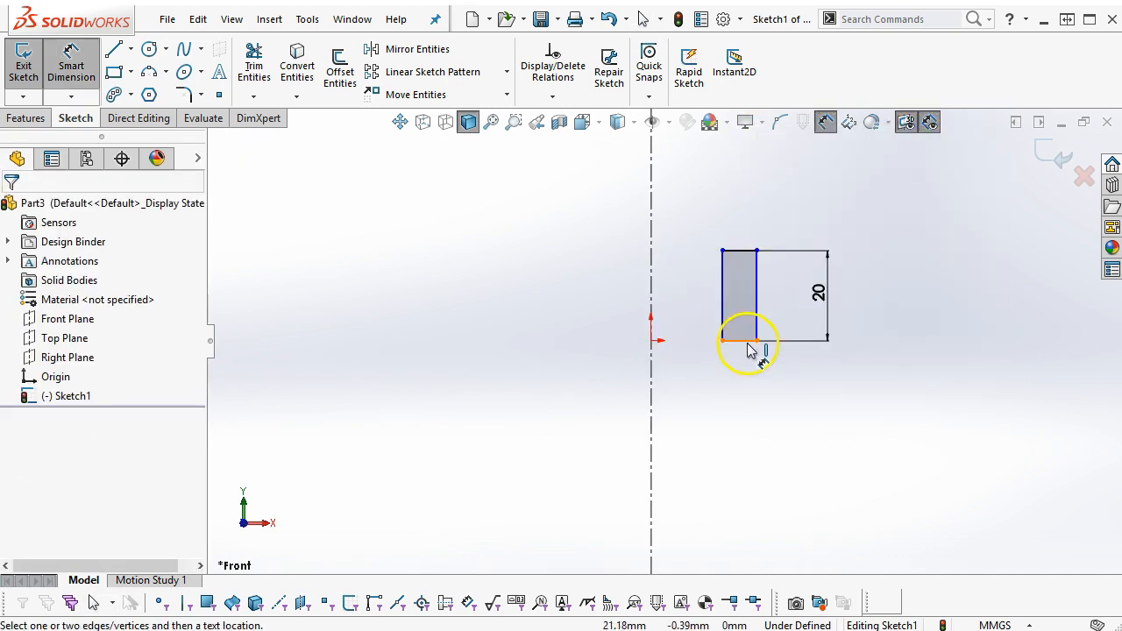
pyautogui.click(750, 350)
pyautogui.click(829, 396)
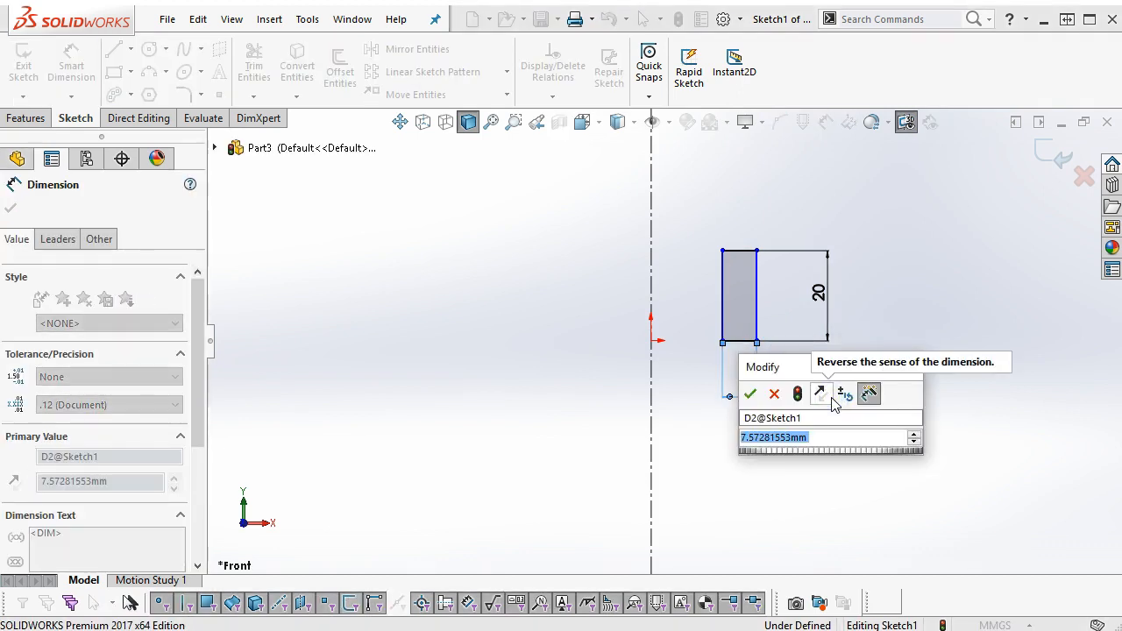
pyautogui.write('5')
pyautogui.press('Return')
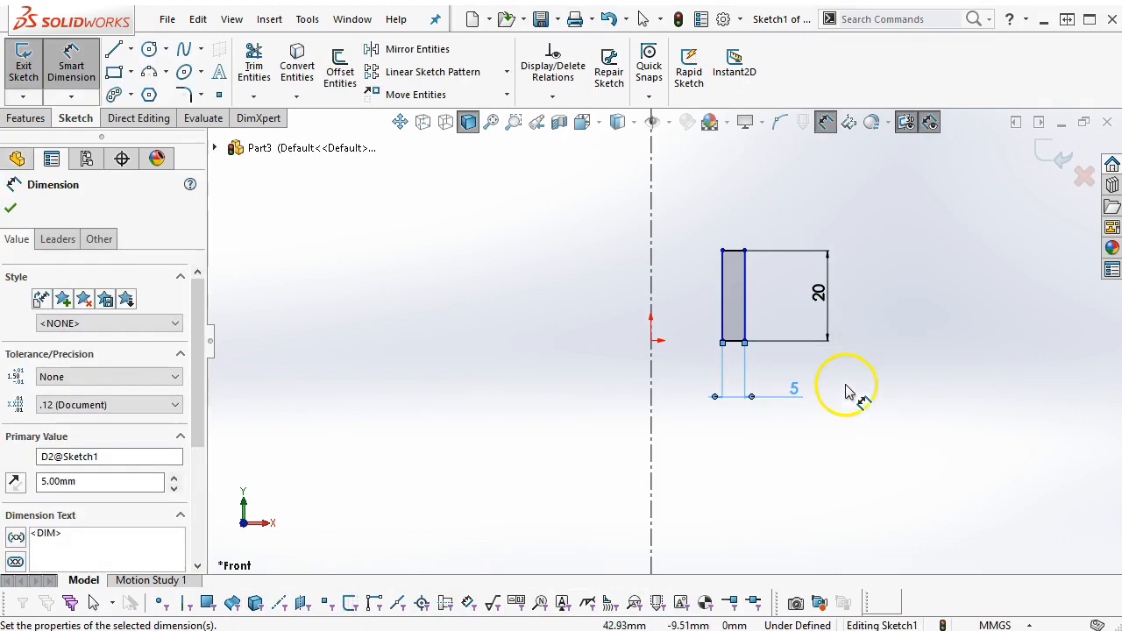
pyautogui.rightClick(912, 385)
pyautogui.click(940, 436)
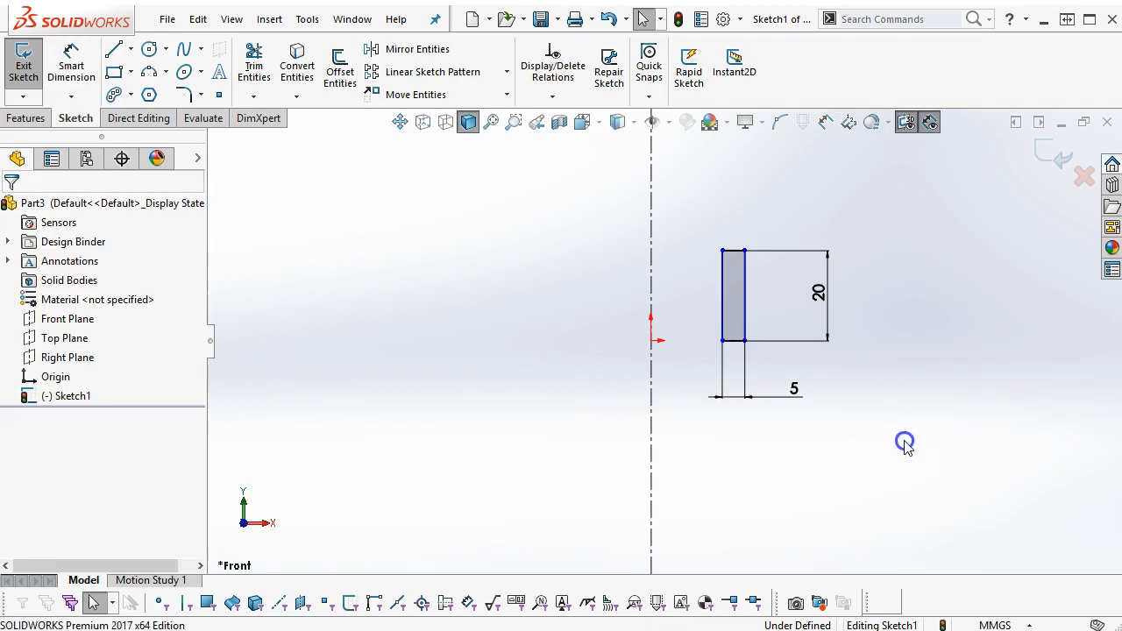
# Step: Undo the 5 mm width dimension on the rectangle's bottom edge
pyautogui.hotkey('ctrl', 'z')
pyautogui.click(909, 446)
pyautogui.click(21, 123)
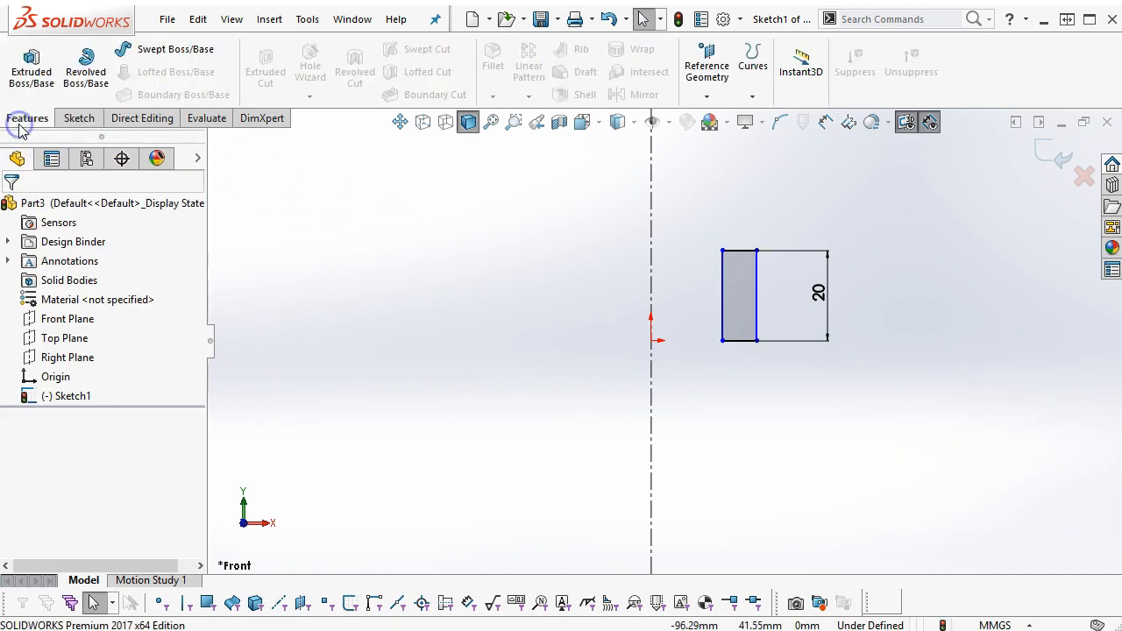
pyautogui.click(85, 74)
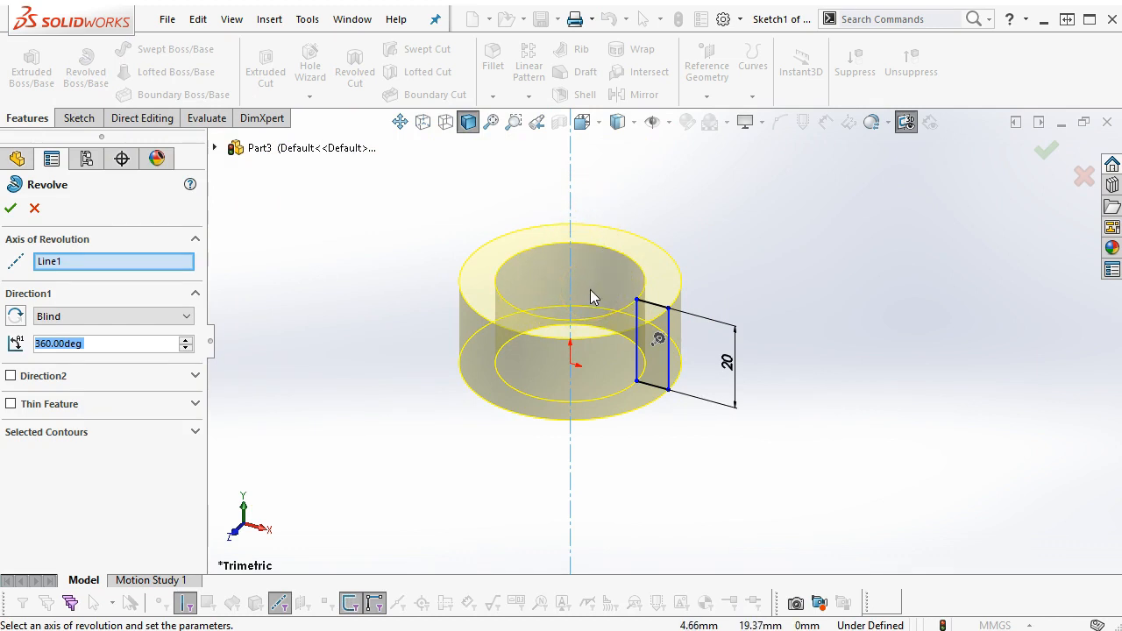
pyautogui.click(35, 209)
# Step: Snap the rectangle's inner lower corner to the origin and reposition the 20 mm height dimension clear of the profile
pyautogui.click(639, 385)
pyautogui.click(629, 400)
pyautogui.moveTo(637, 384); pyautogui.dragTo(571, 365)
pyautogui.click(792, 427)
pyautogui.hotkey('ctrl', '8')
pyautogui.scroll(4, 801, 420)
pyautogui.scroll(-2, 561, 349)
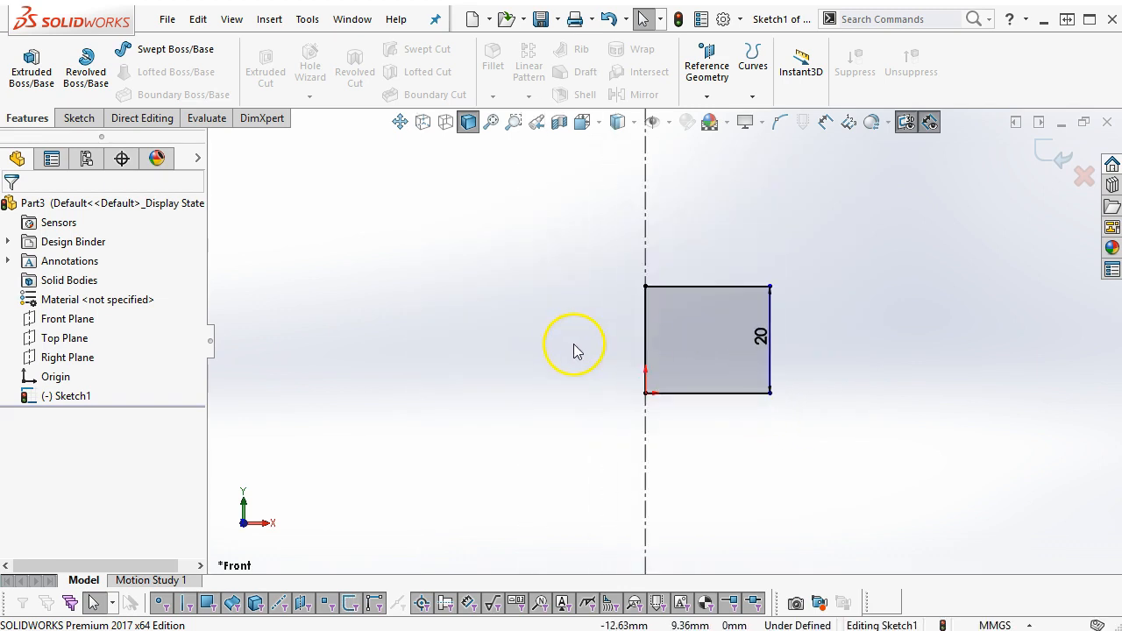
pyautogui.moveTo(760, 337); pyautogui.dragTo(822, 341)
pyautogui.click(823, 341)
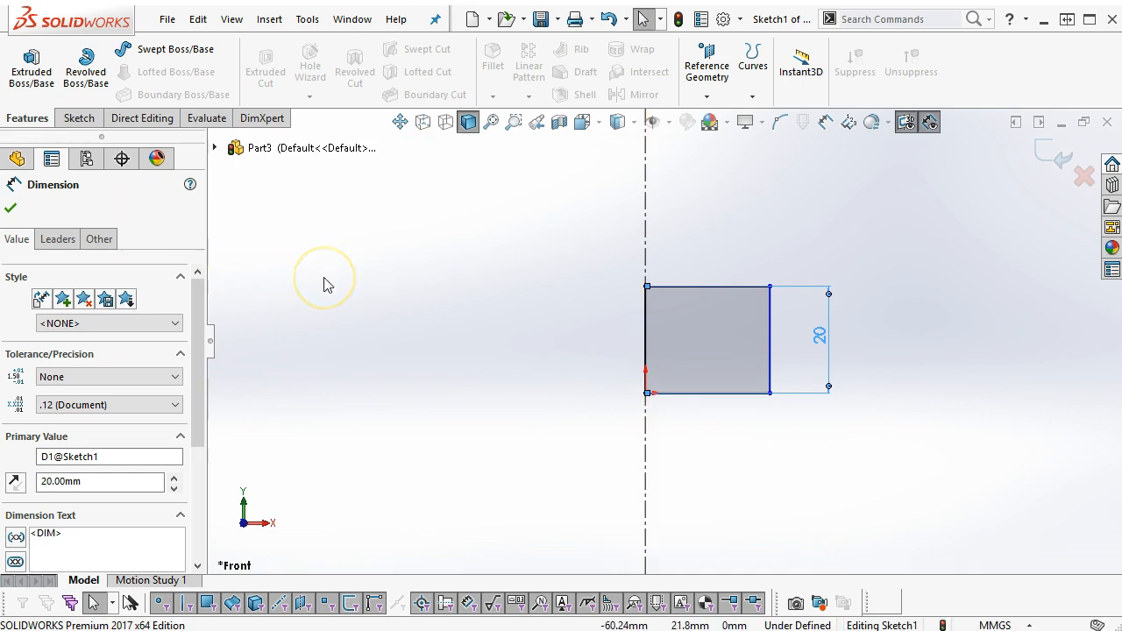
# Step: Dimension the rectangle's outer edge from the centerline as a doubled, diametric dimension of 10 mm
pyautogui.click(79, 118)
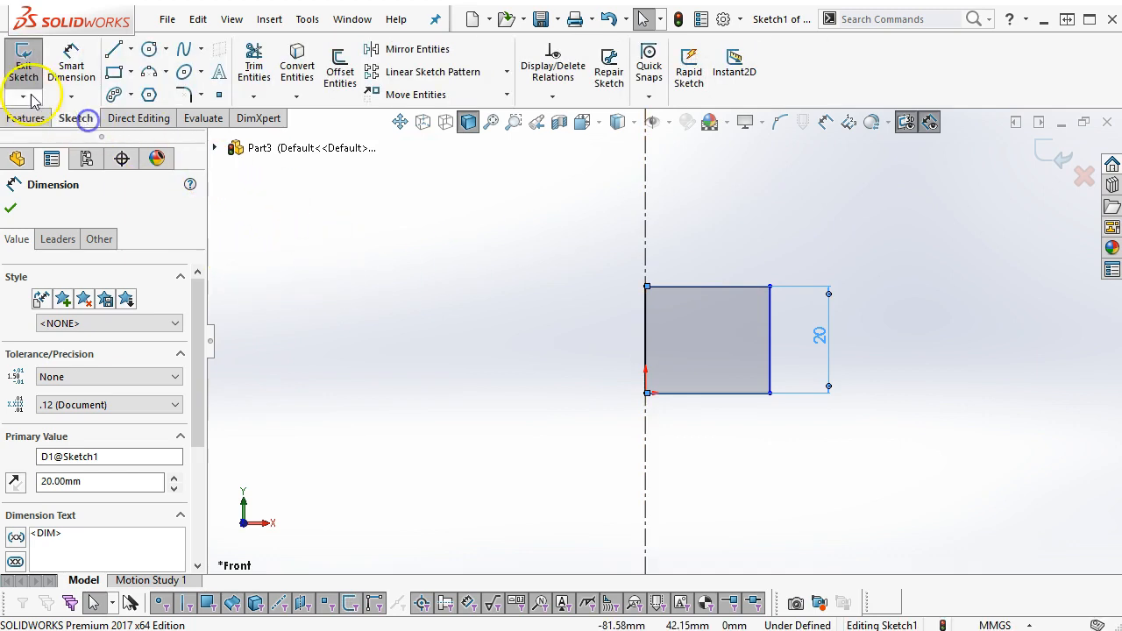
pyautogui.click(70, 70)
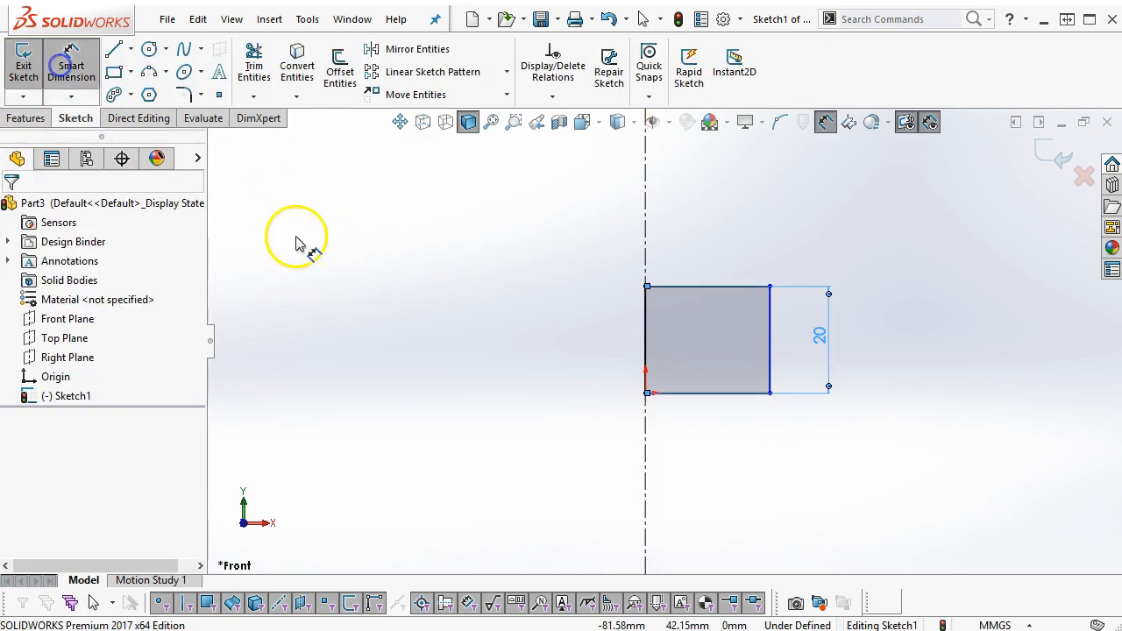
pyautogui.click(771, 364)
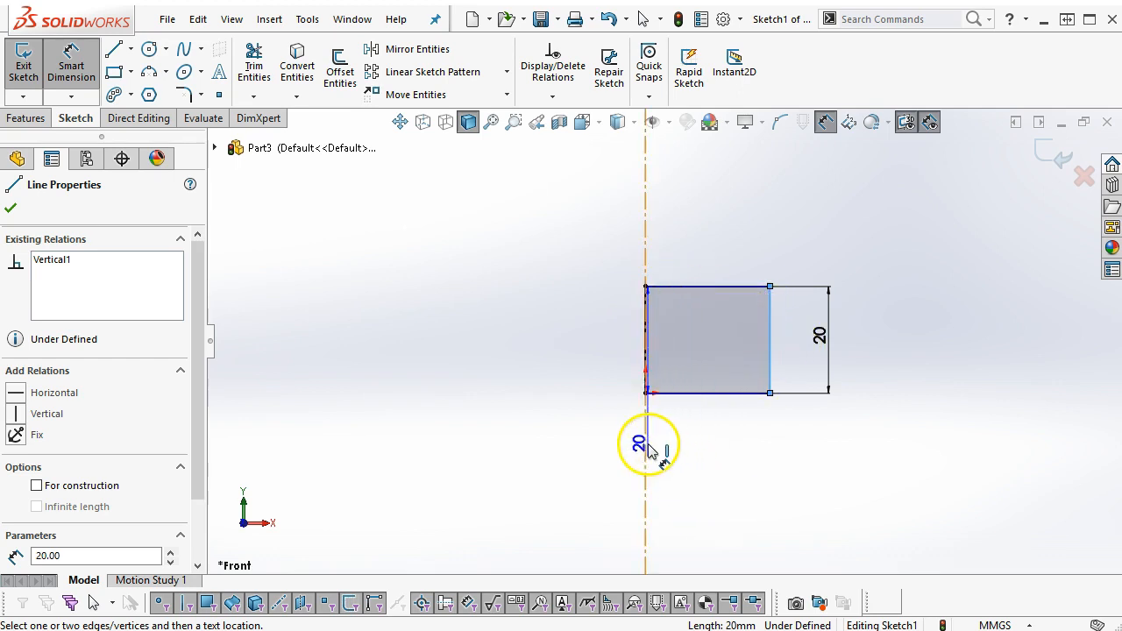
pyautogui.click(648, 451)
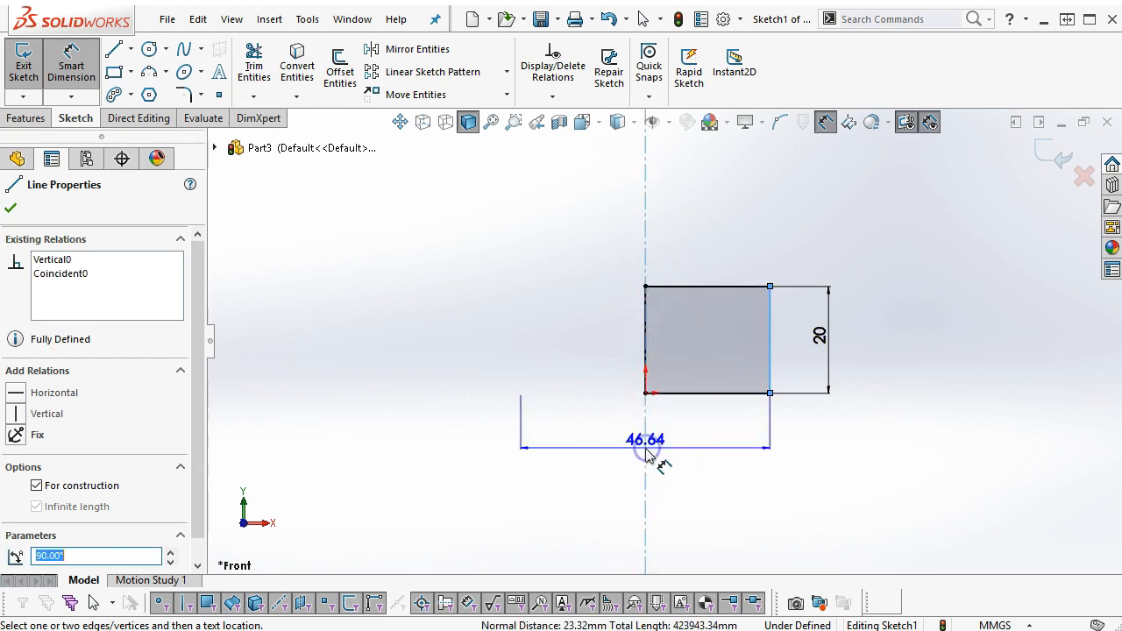
pyautogui.click(578, 454)
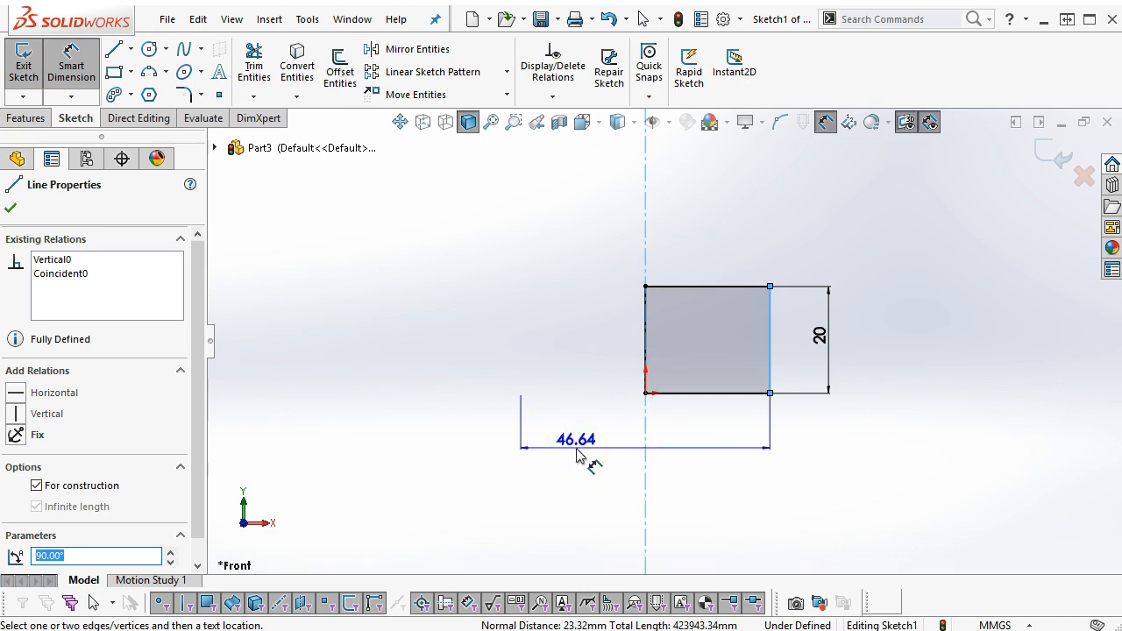
pyautogui.click(705, 460)
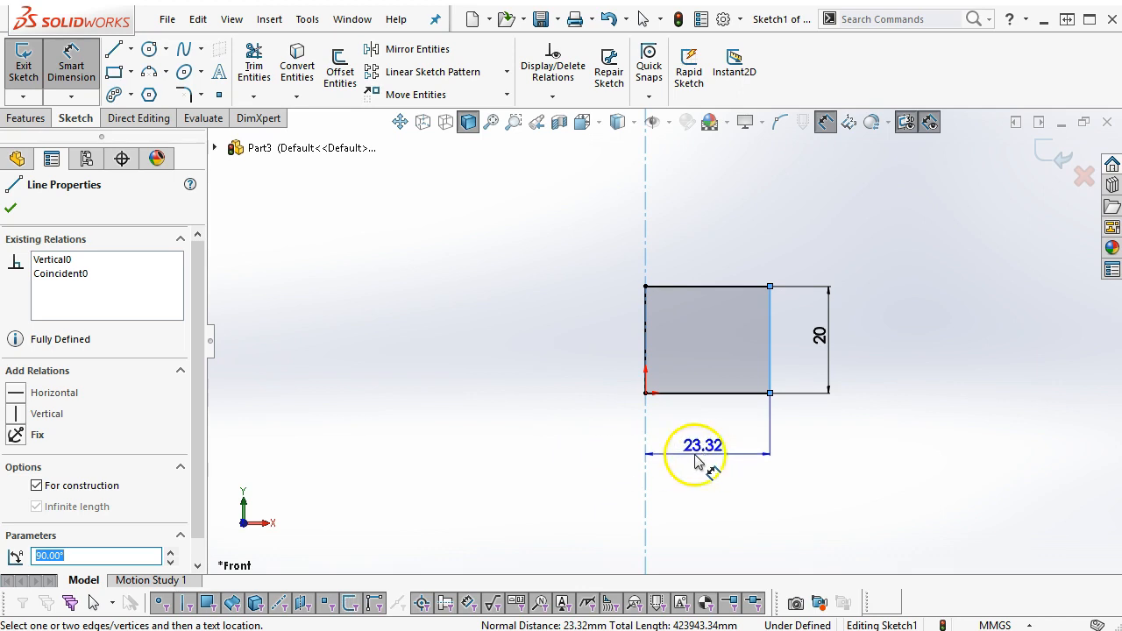
pyautogui.click(560, 453)
pyautogui.write('10')
pyautogui.press('Return')
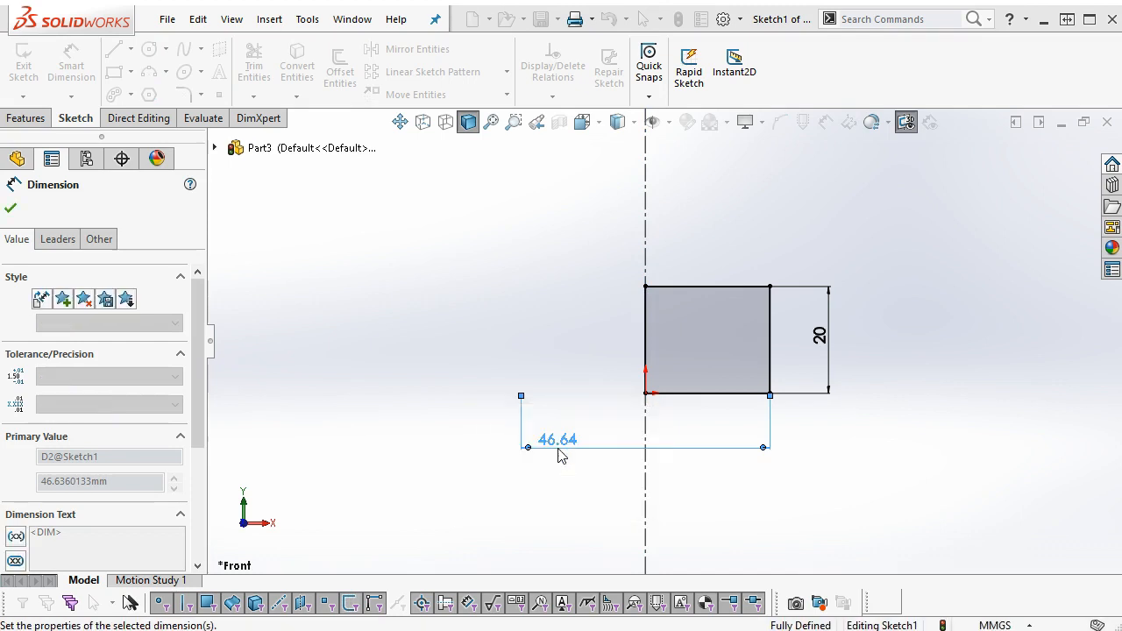
pyautogui.click(402, 267)
# Step: Revolve the profile 360° about the vertical centerline into a solid cylinder
pyautogui.click(26, 120)
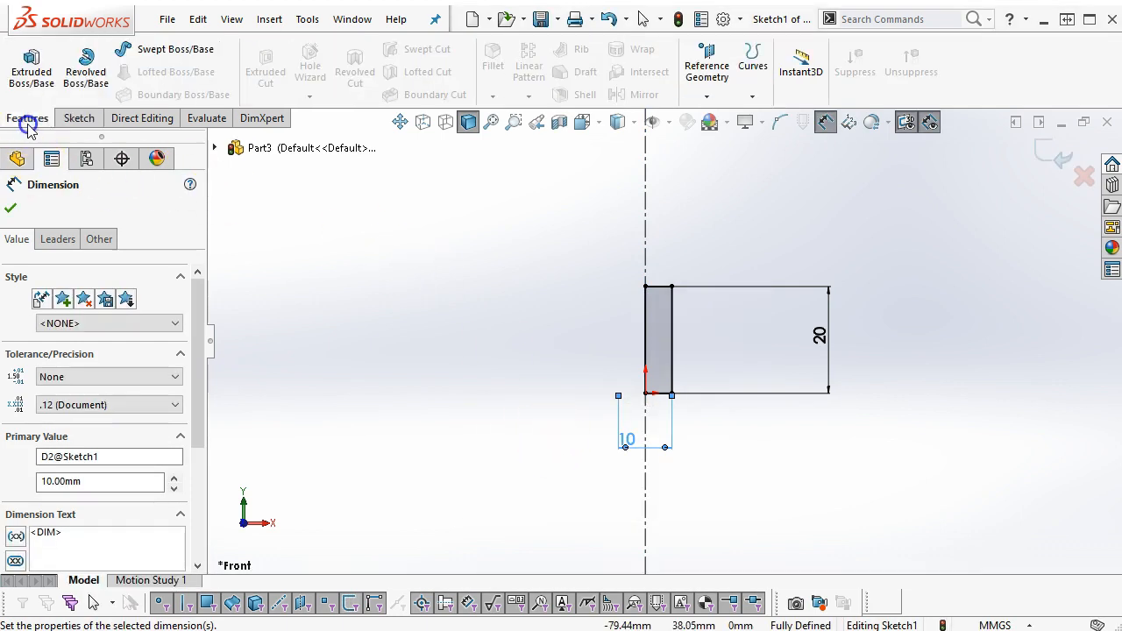
pyautogui.click(87, 76)
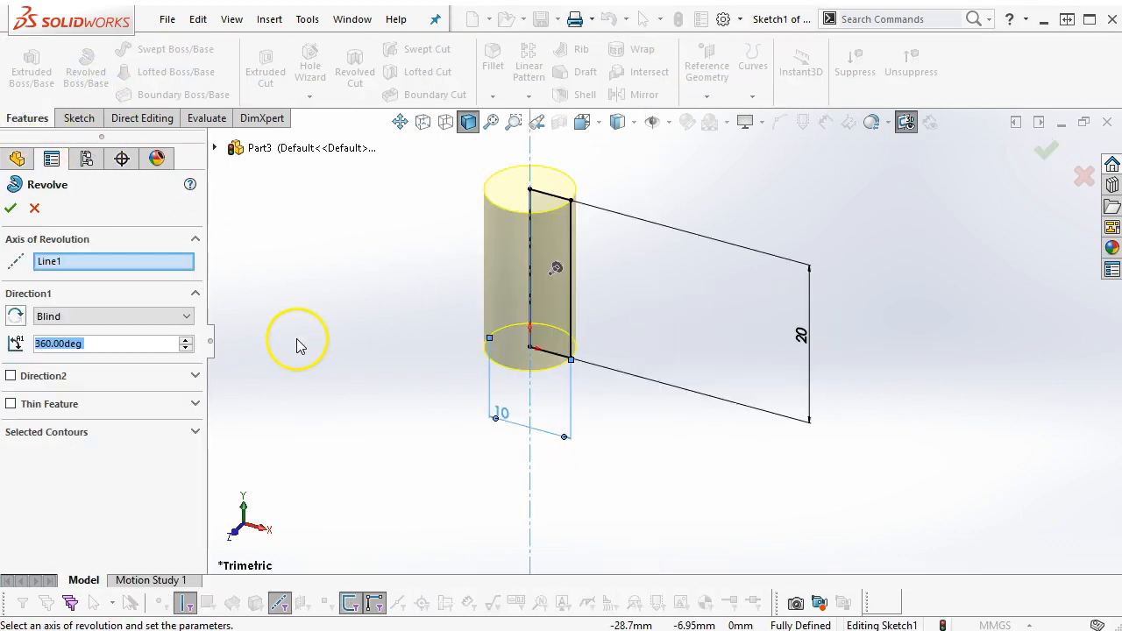
pyautogui.click(10, 209)
pyautogui.keyDown('ctrl'); pyautogui.moveTo(537, 233); pyautogui.dragTo(899, 456, button='middle'); pyautogui.keyUp('ctrl')
pyautogui.press('f')
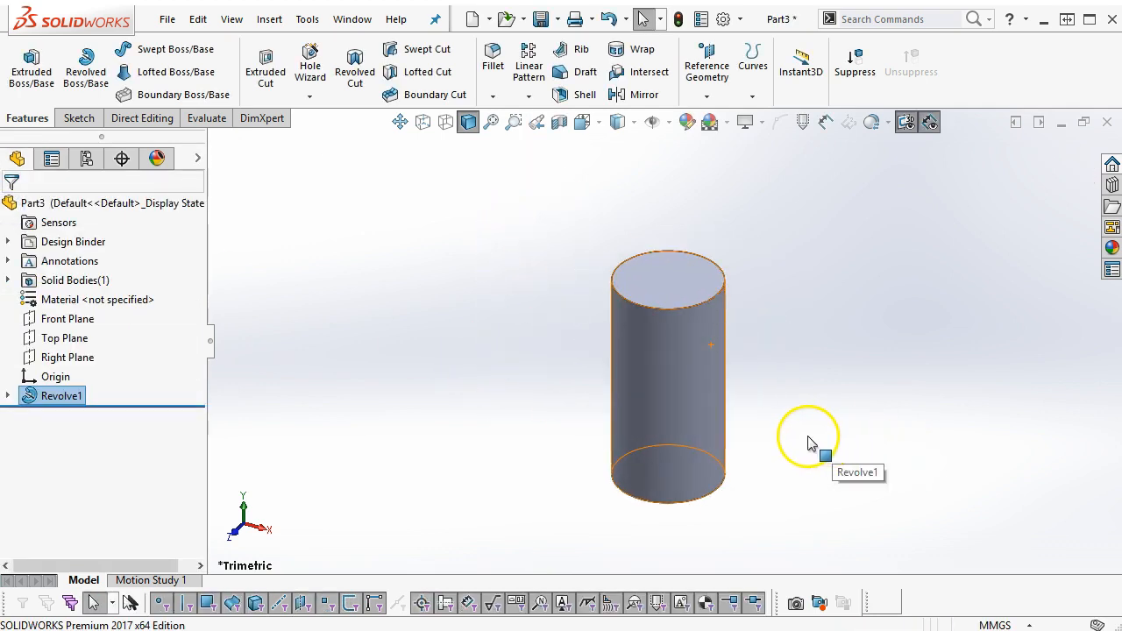
# Step: Save the part as Peg-10x20 in the 5-2 and 3 folder
pyautogui.click(539, 19)
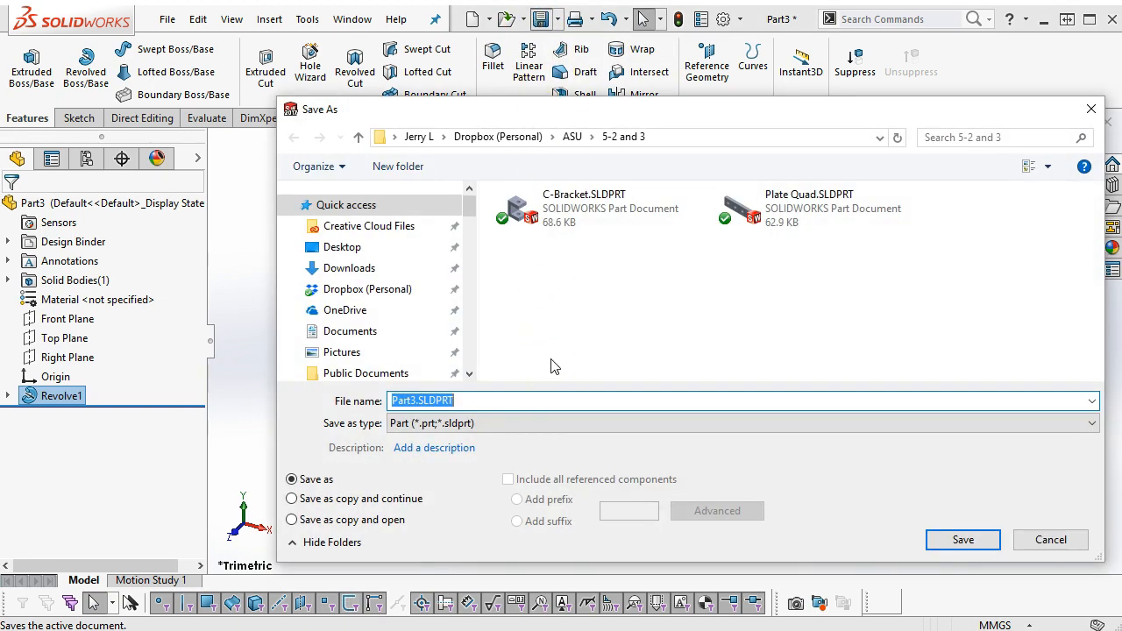
pyautogui.write('Peg-10x20')
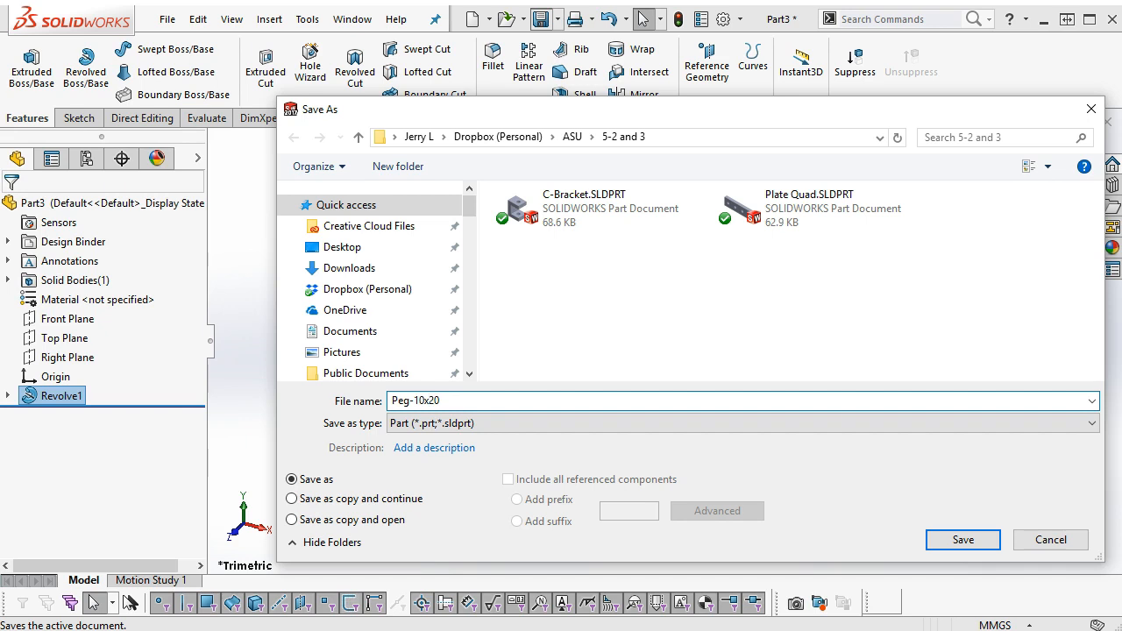
pyautogui.click(980, 535)
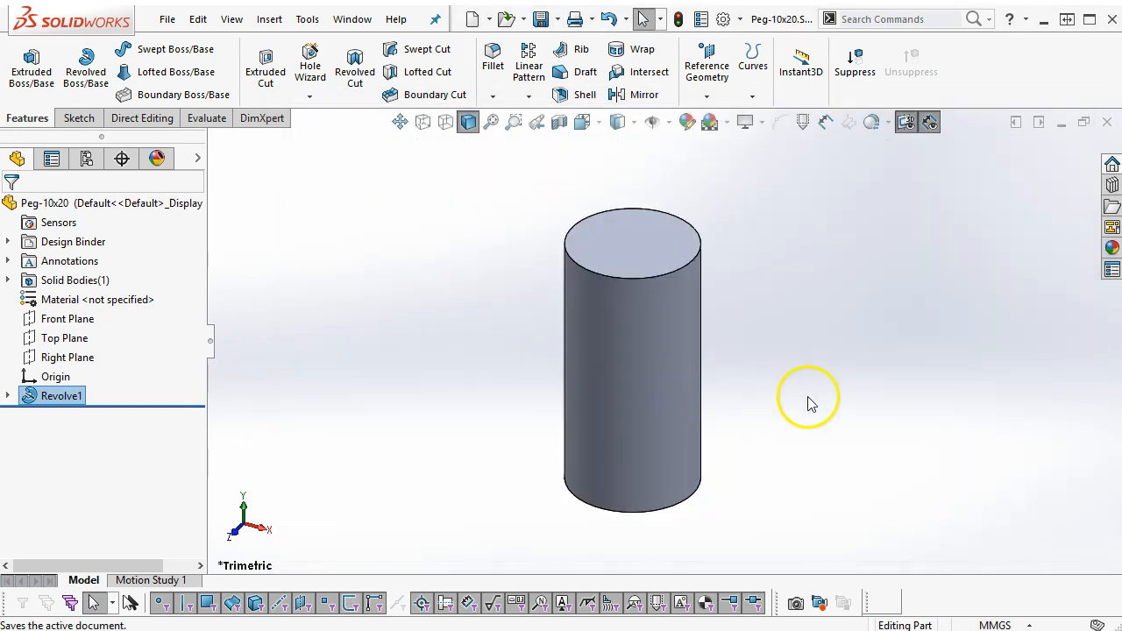
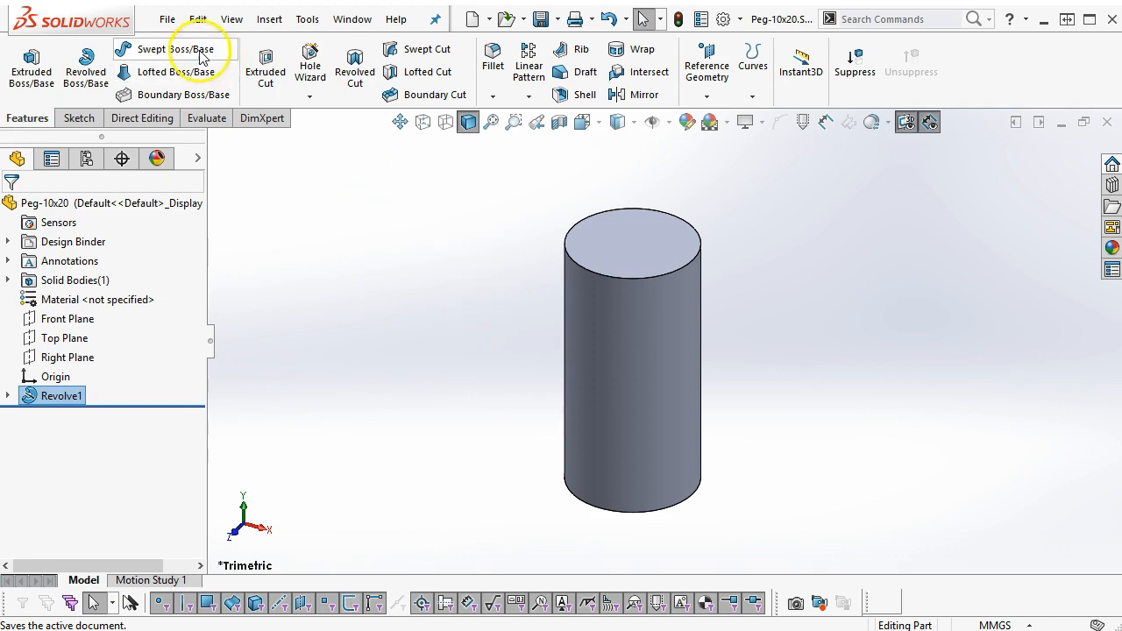
# Step: Create a new document from the Assembly template
pyautogui.click(167, 19)
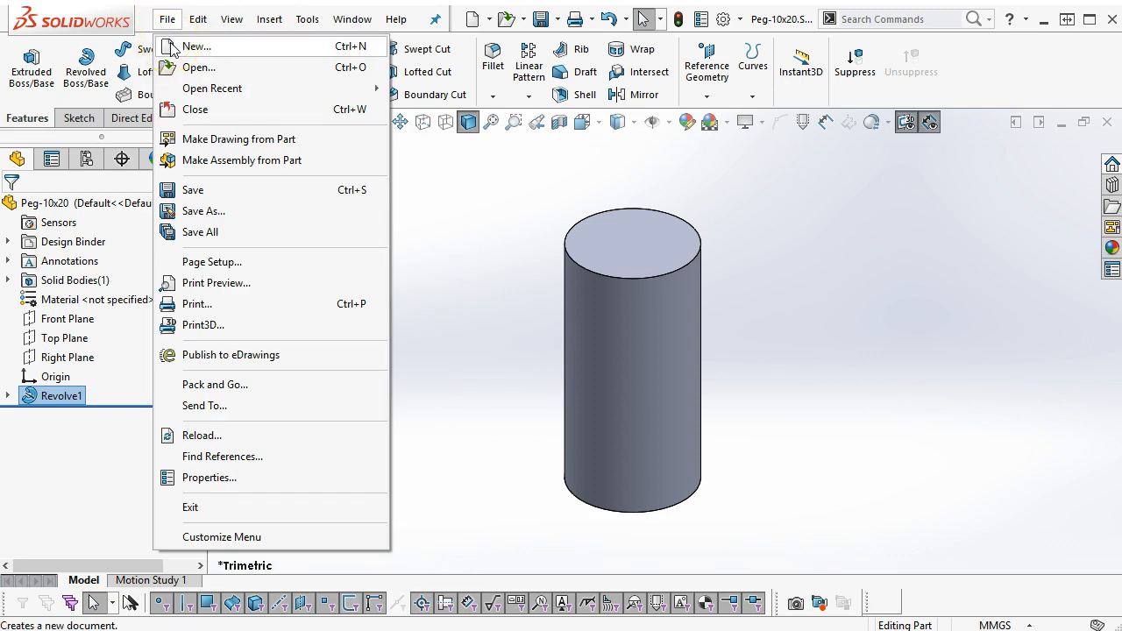
pyautogui.click(195, 46)
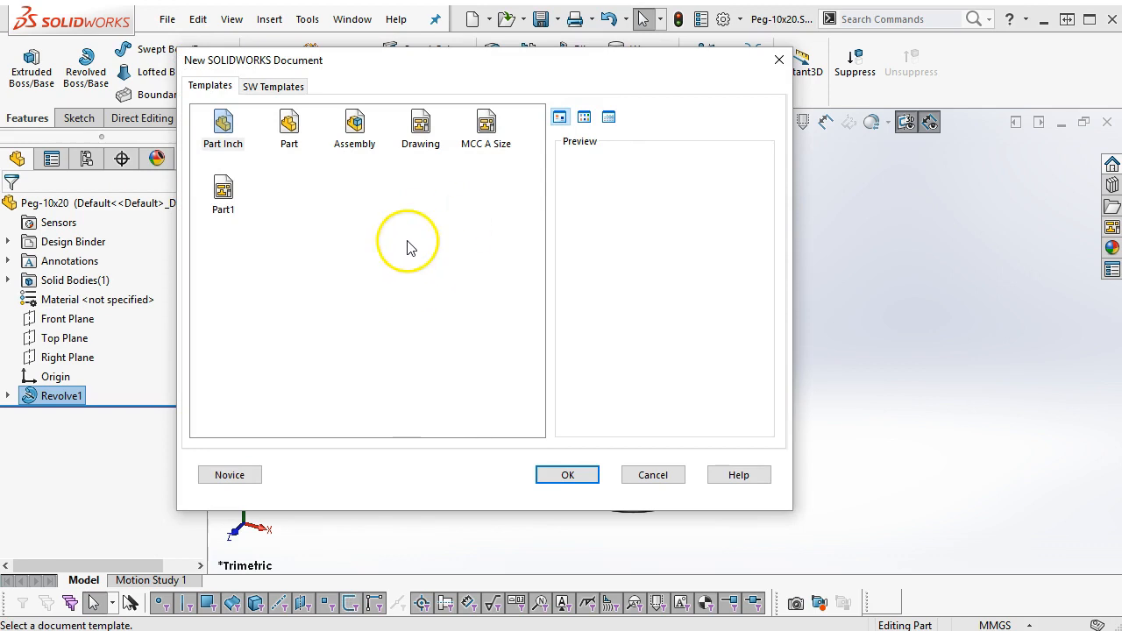
pyautogui.click(354, 125)
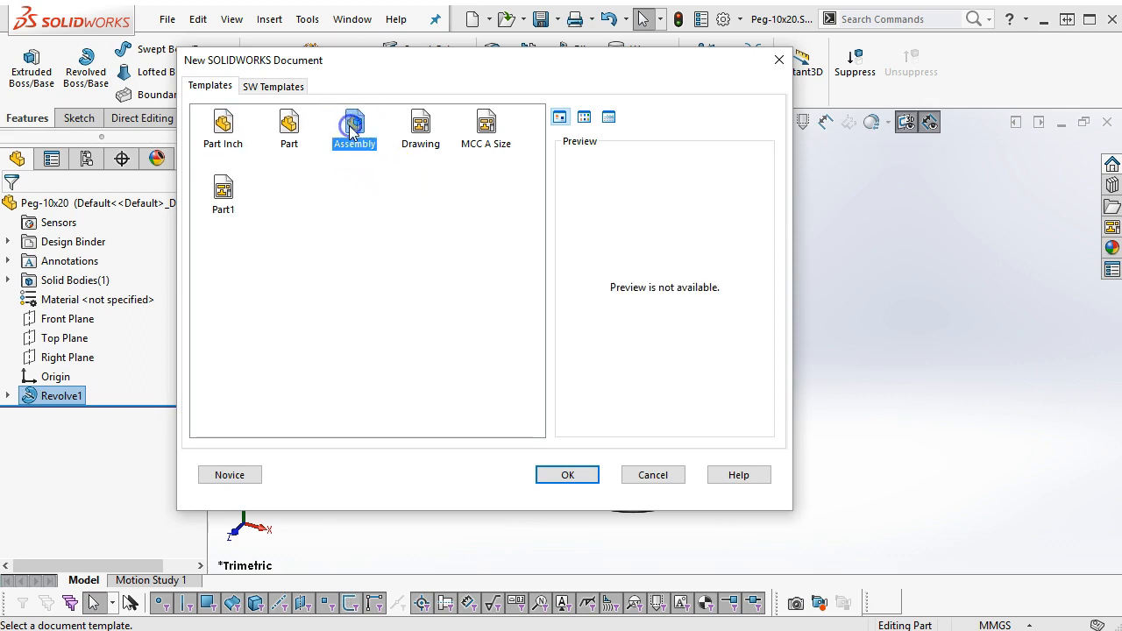
pyautogui.click(567, 475)
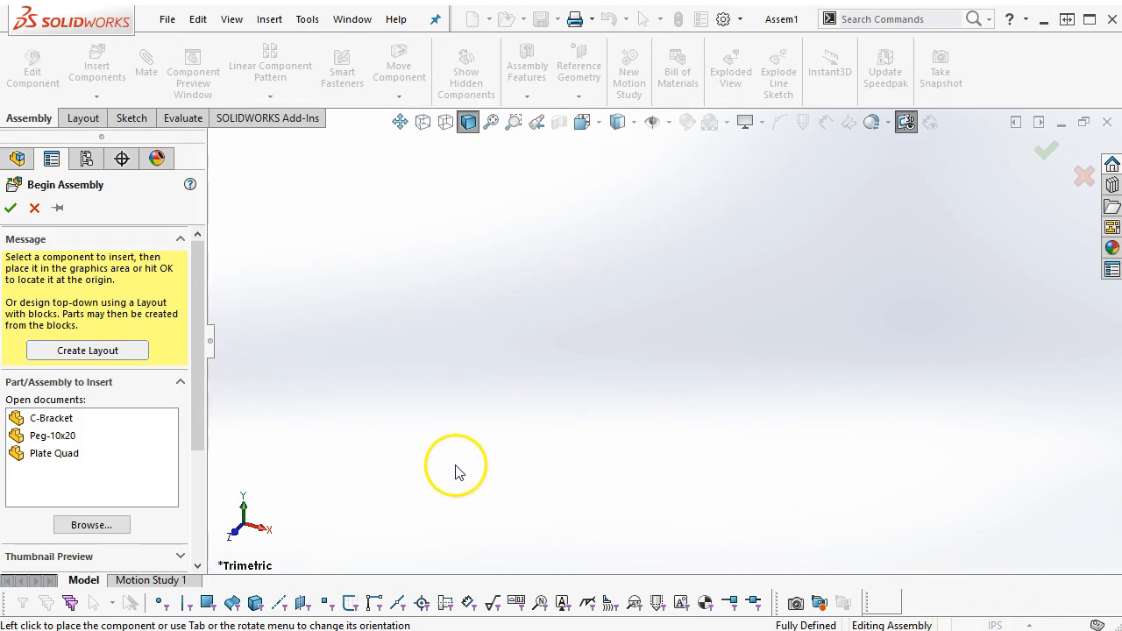
# Step: Insert the Plate Quad as the first component, located at the assembly origin
pyautogui.click(41, 454)
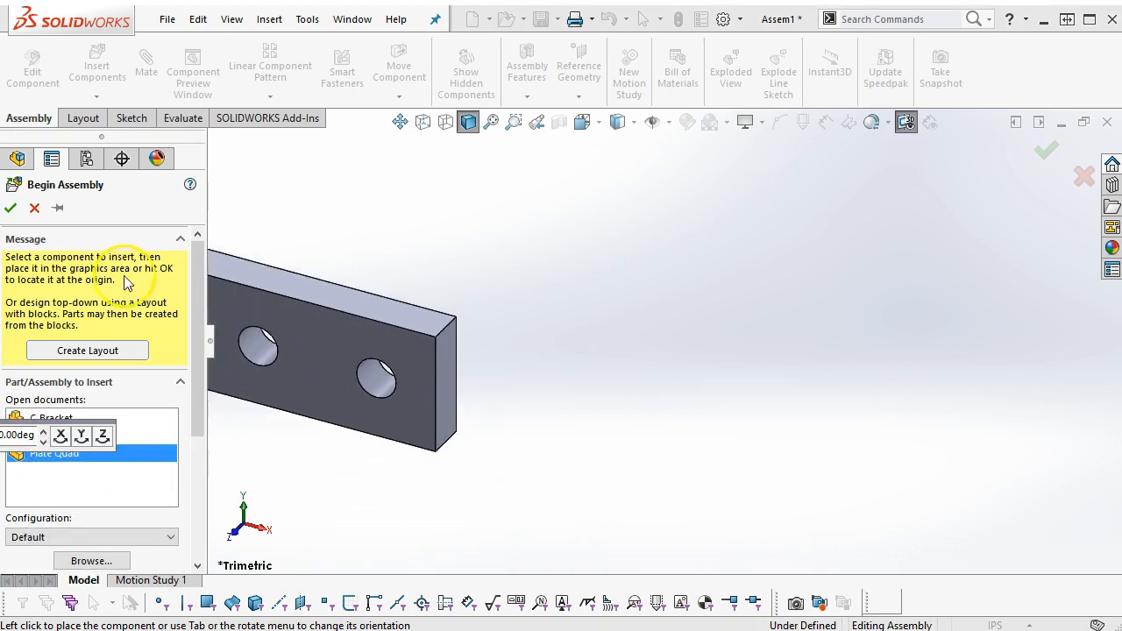
pyautogui.click(10, 208)
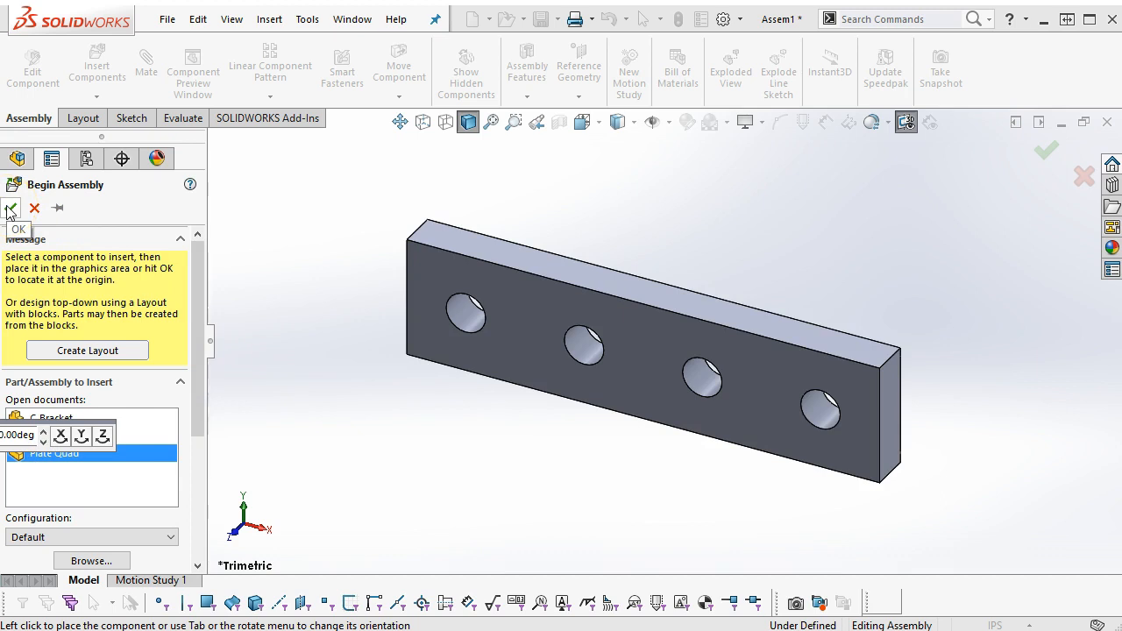
pyautogui.click(10, 208)
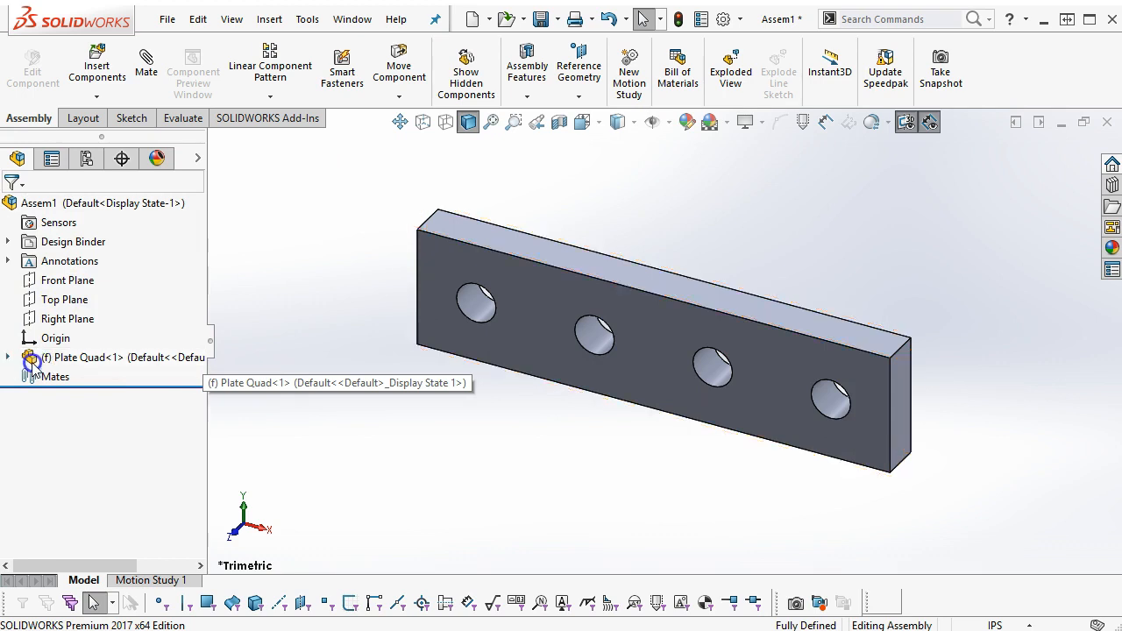
# Step: Try to move the Plate Quad component by its front face to test whether it is fixed
pyautogui.click(520, 328)
pyautogui.moveTo(520, 328); pyautogui.dragTo(530, 340)
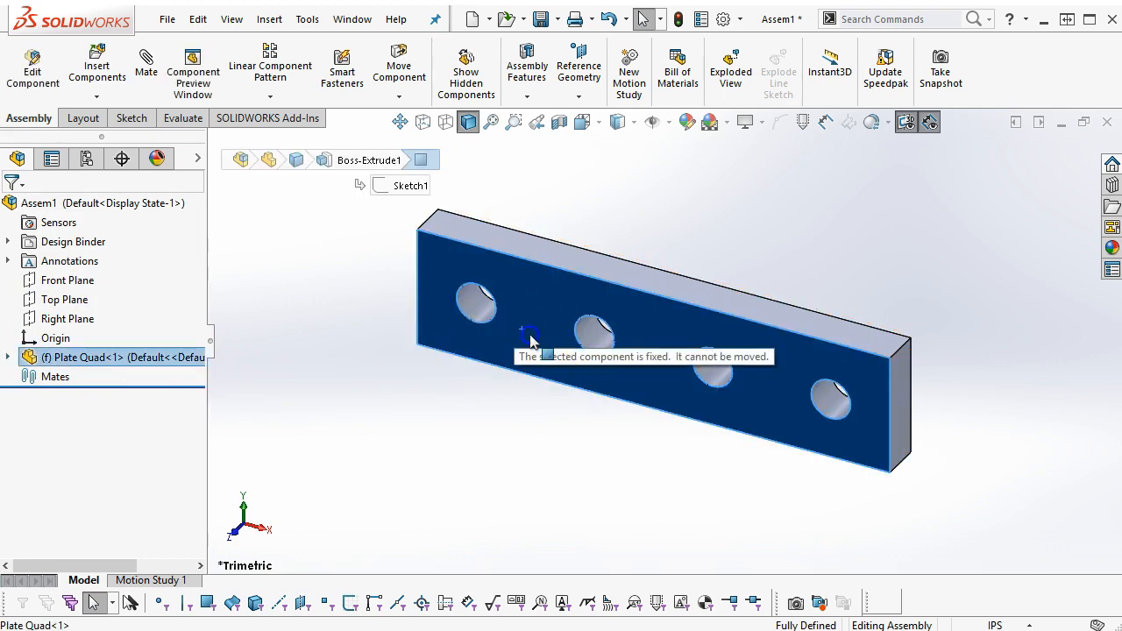
pyautogui.click(438, 457)
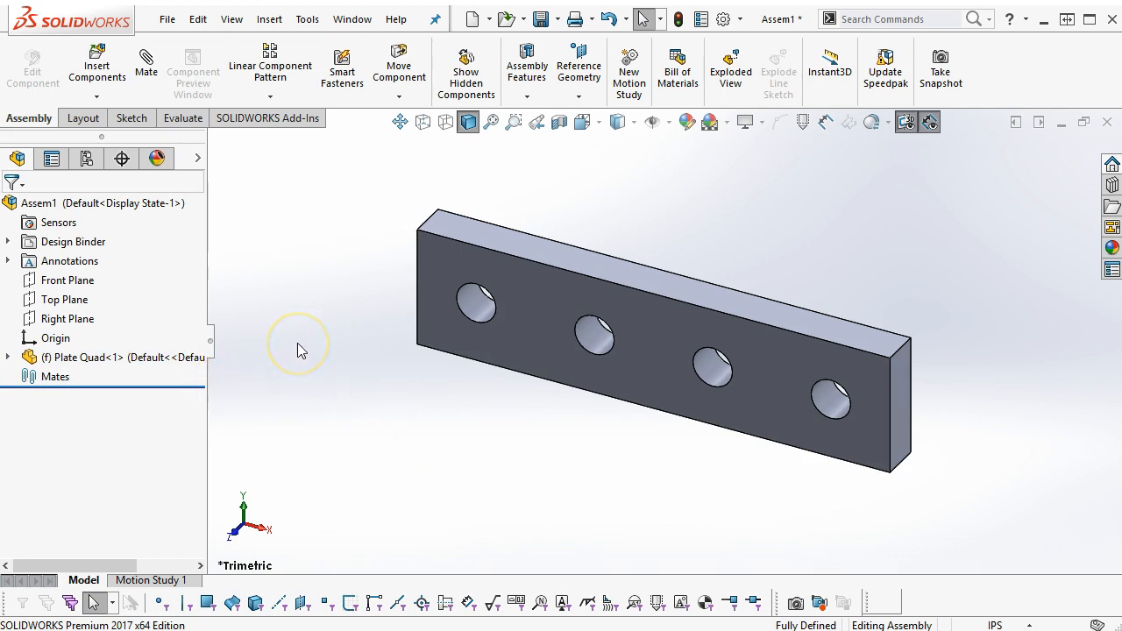
# Step: Examine the Plate Quad's feature tree, including the 10 mm diameter hole feature and its Sketch2
pyautogui.click(8, 358)
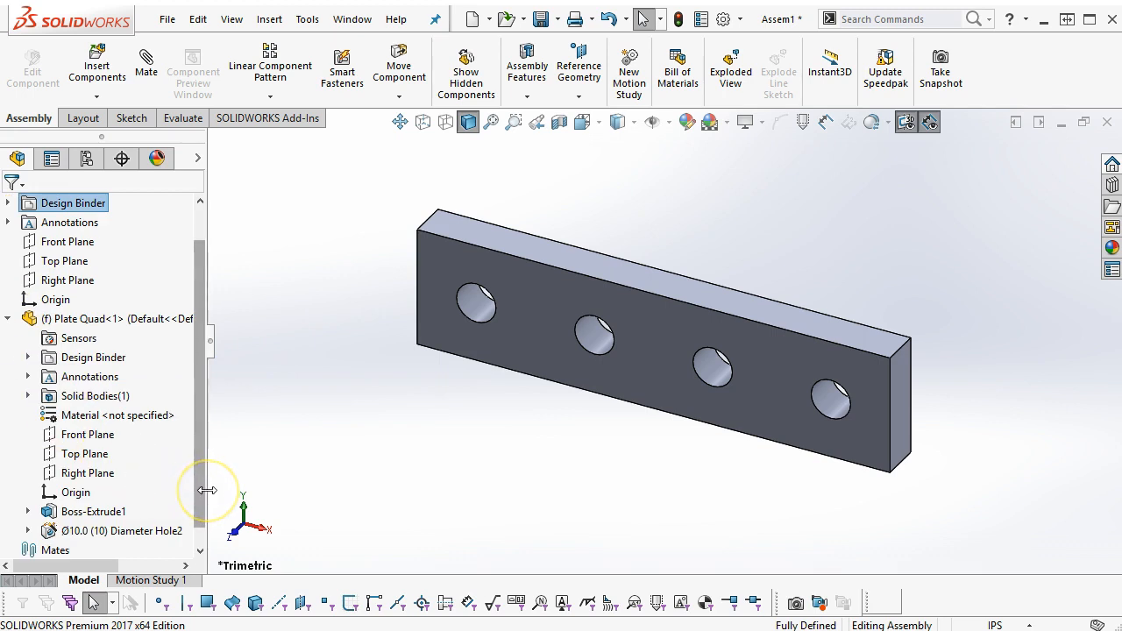
pyautogui.scroll(-1, 200, 484)
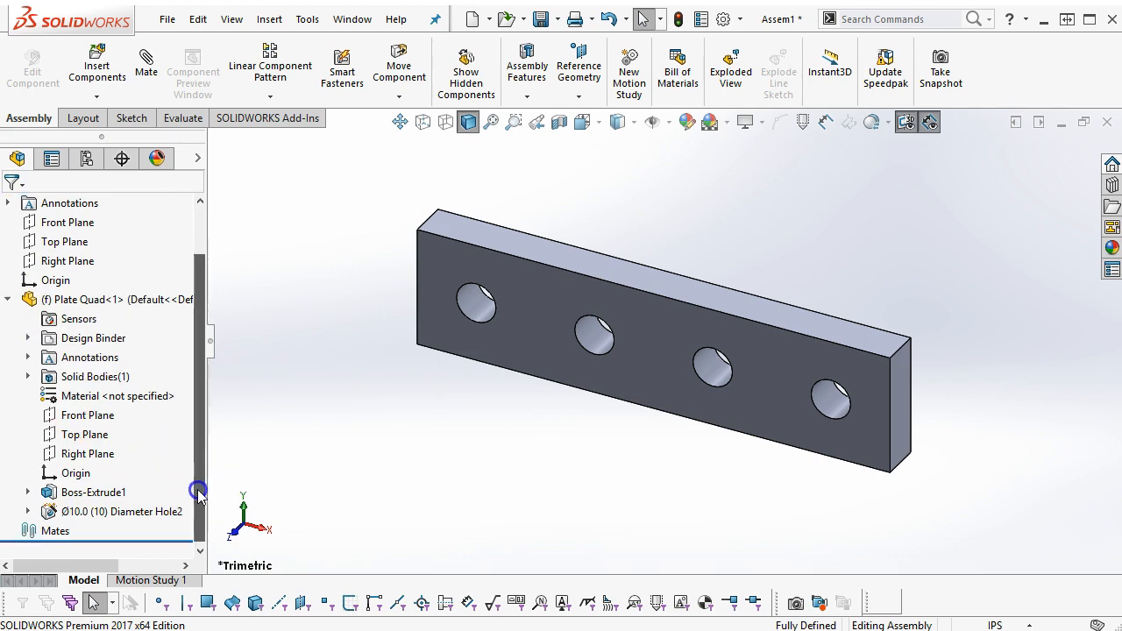
pyautogui.click(99, 513)
pyautogui.moveTo(427, 483); pyautogui.dragTo(421, 396, button='middle')
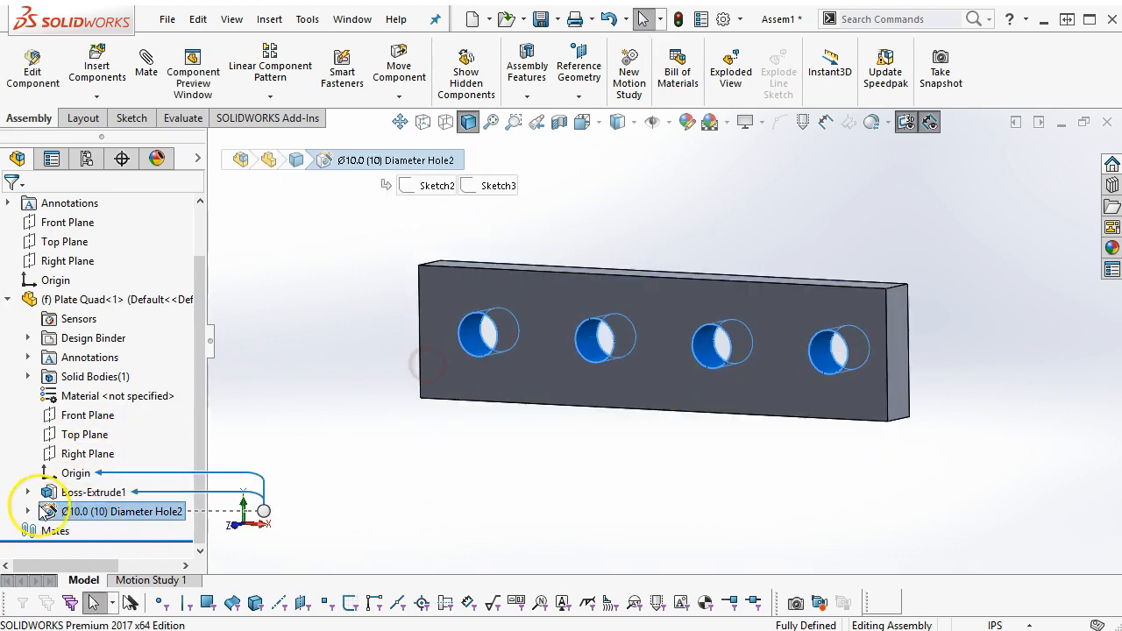
pyautogui.click(27, 511)
pyautogui.click(91, 513)
pyautogui.moveTo(413, 356); pyautogui.dragTo(424, 548, button='middle')
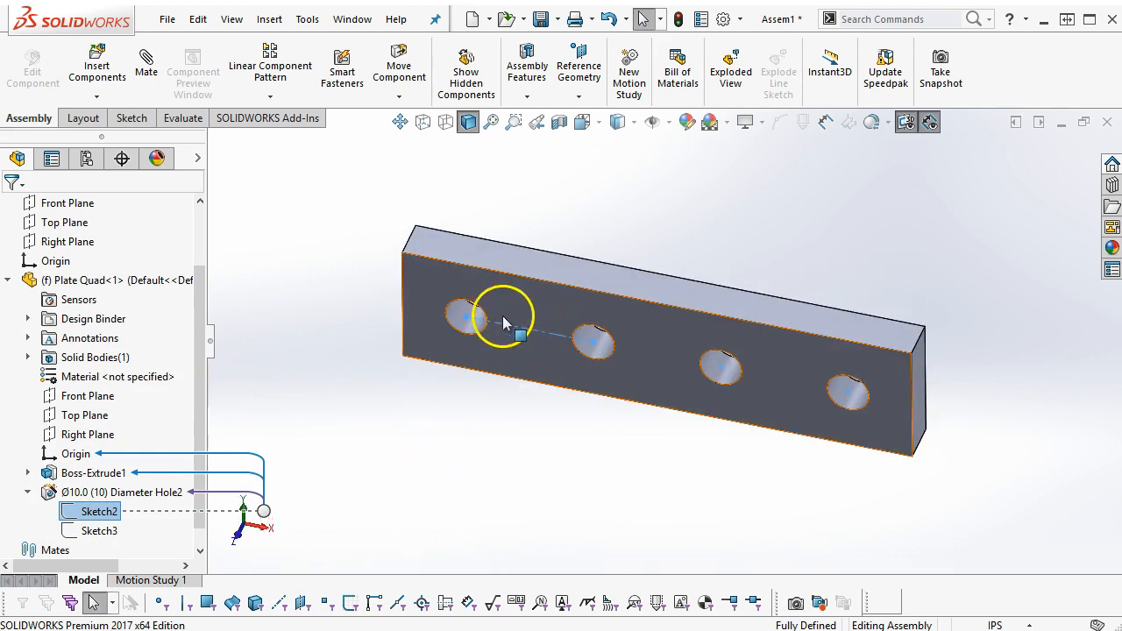
pyautogui.click(563, 411)
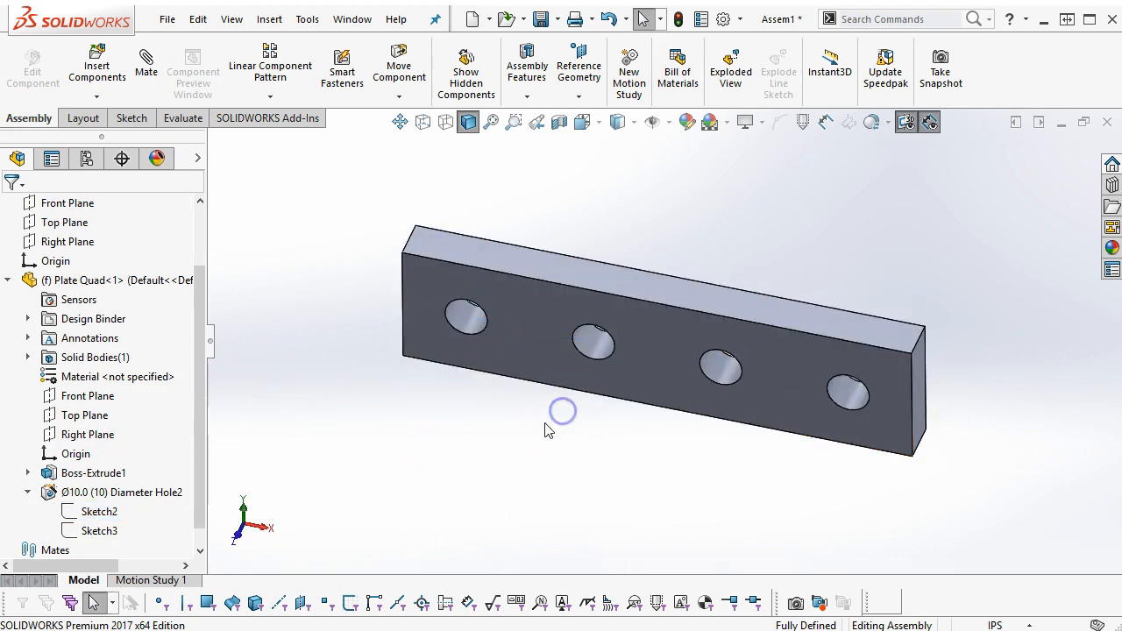
pyautogui.click(27, 492)
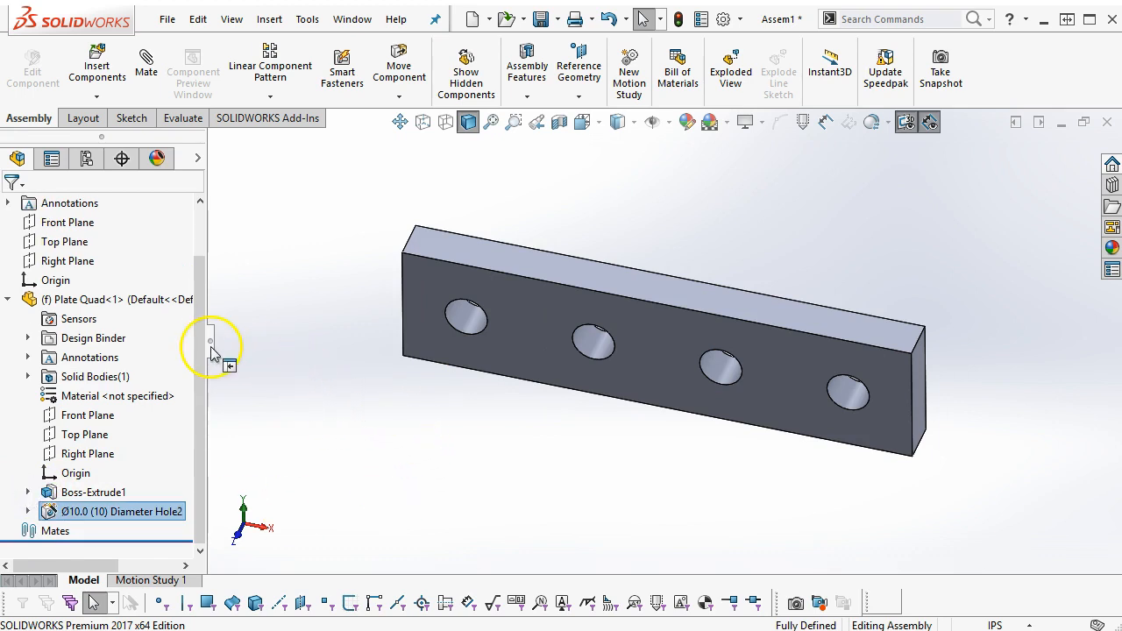
# Step: Set the fixed Plate Quad component to float and move it by its front face to test its freedom
pyautogui.moveTo(200, 325); pyautogui.dragTo(201, 309)
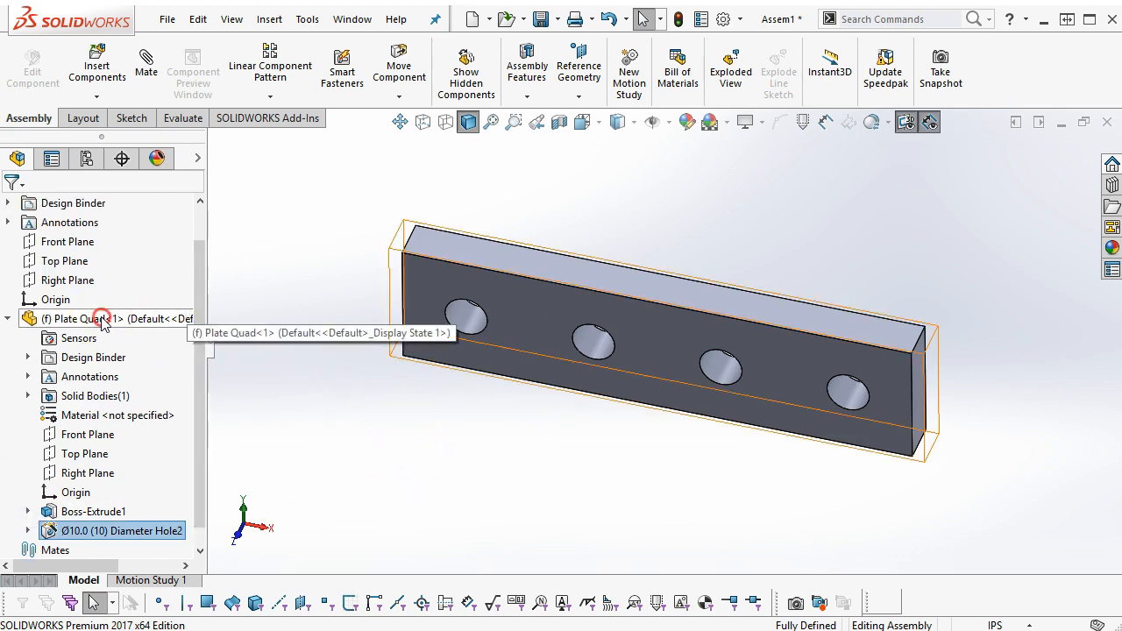
pyautogui.rightClick(101, 319)
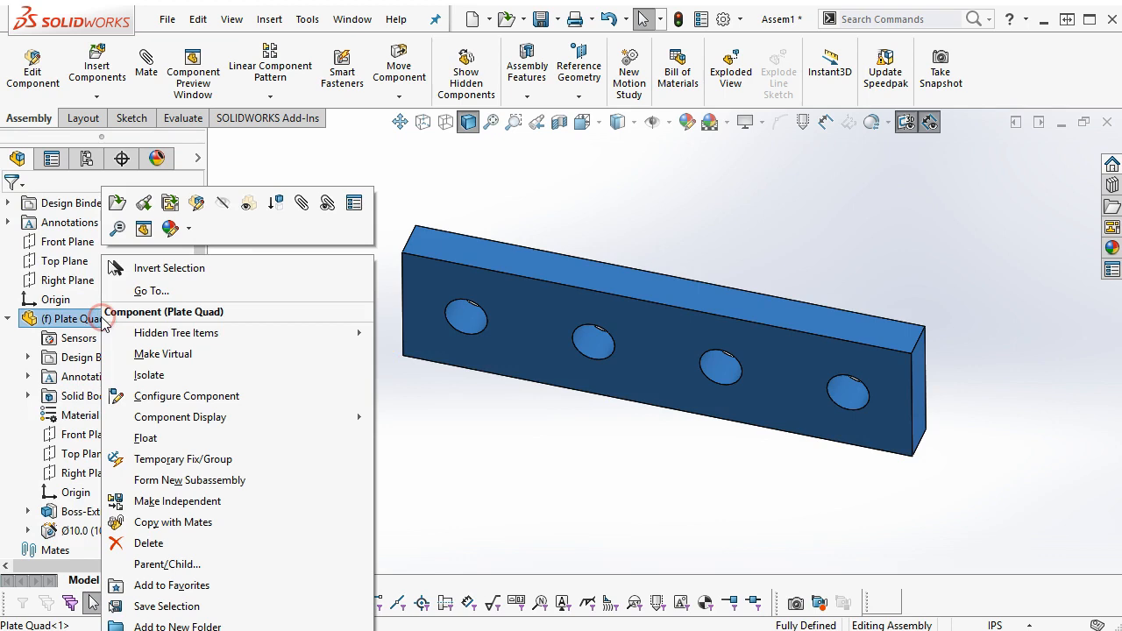
pyautogui.click(148, 438)
pyautogui.moveTo(530, 321); pyautogui.dragTo(551, 307)
pyautogui.scroll(3, 604, 328)
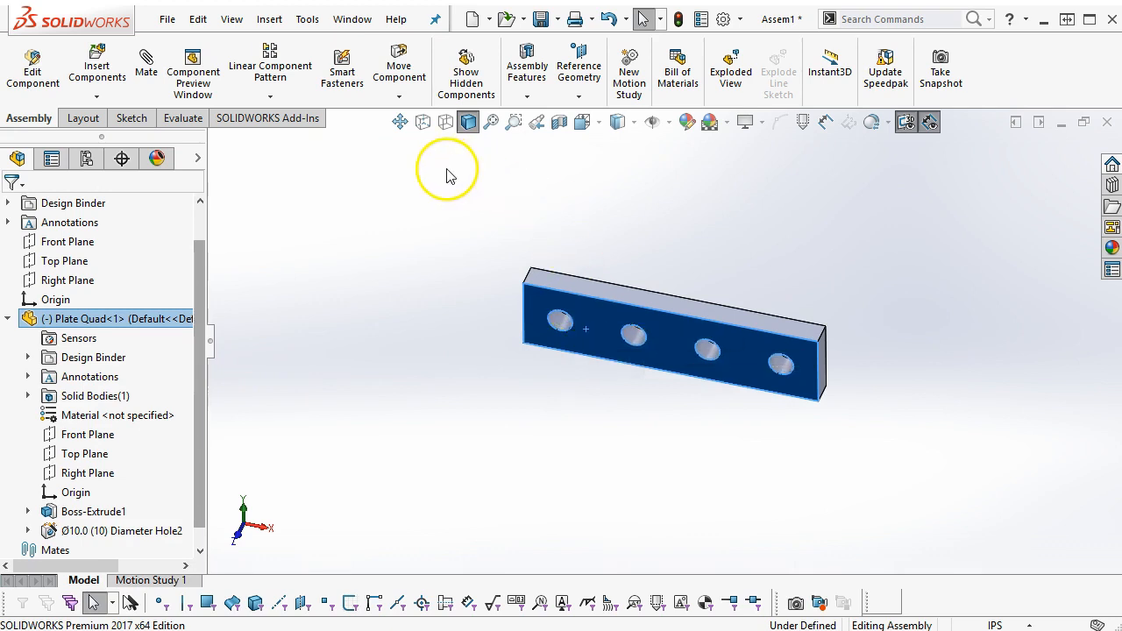
pyautogui.click(400, 122)
pyautogui.moveTo(734, 268); pyautogui.dragTo(786, 266)
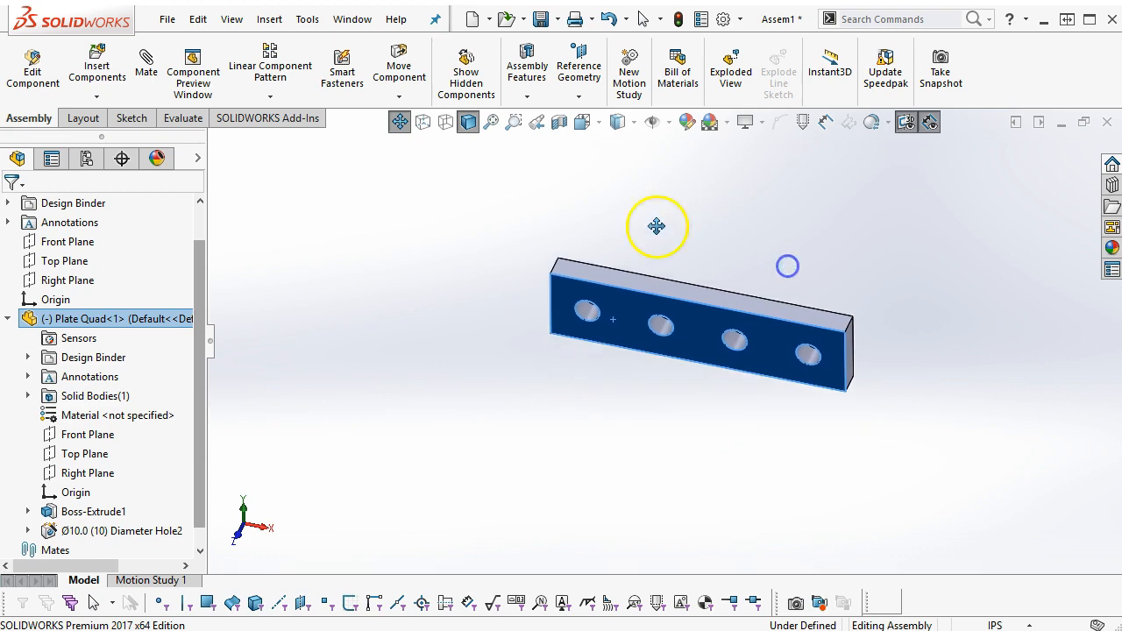
pyautogui.click(401, 125)
pyautogui.moveTo(637, 321)
pyautogui.mouseDown()
pyautogui.moveTo(632, 309)
pyautogui.moveTo(642, 324)
pyautogui.moveTo(572, 328)
pyautogui.moveTo(626, 309)
pyautogui.mouseUp()
pyautogui.press('Escape')
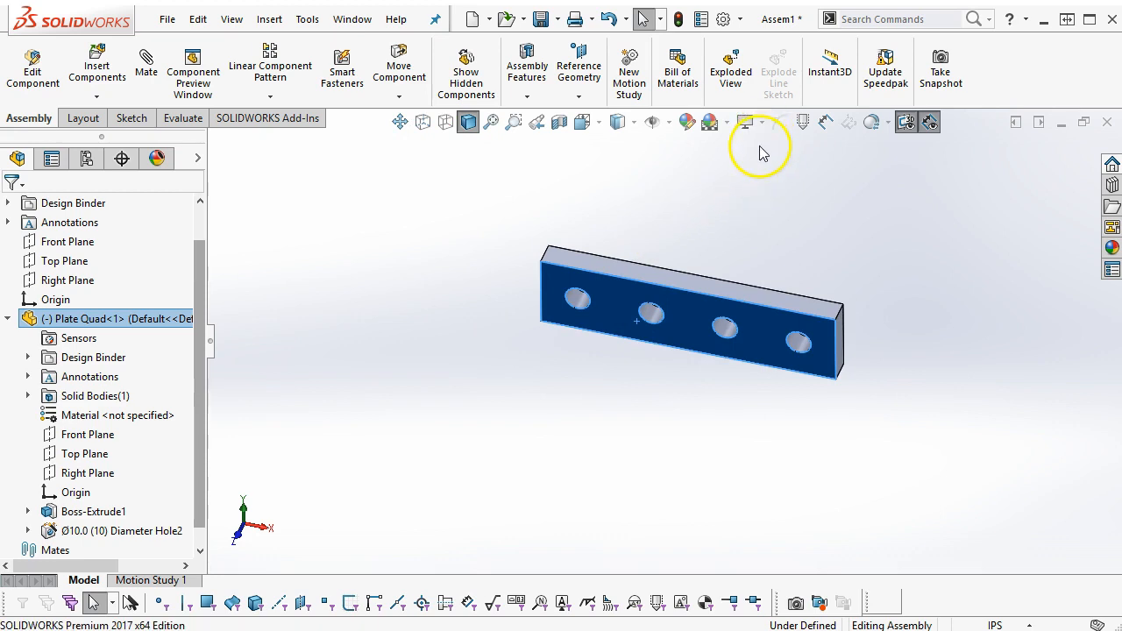
# Step: Turn on the display of origins and move the Plate Quad away from the assembly origin
pyautogui.click(669, 122)
pyautogui.click(653, 221)
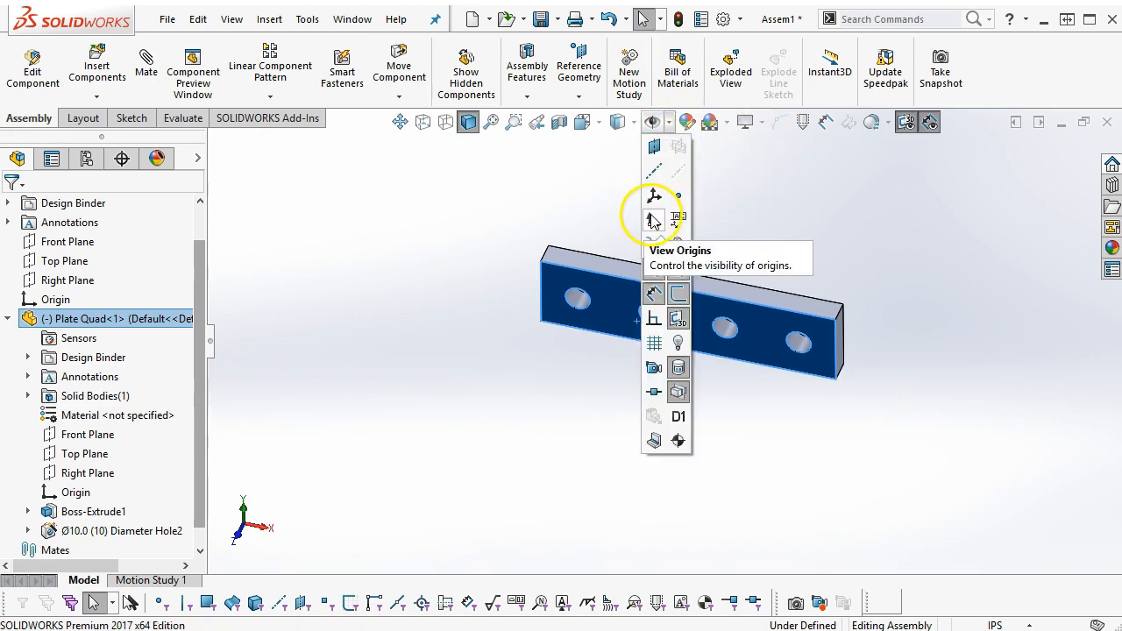
pyautogui.click(802, 337)
pyautogui.moveTo(780, 317); pyautogui.dragTo(816, 281)
pyautogui.click(399, 121)
pyautogui.moveTo(530, 374); pyautogui.dragTo(498, 403)
pyautogui.click(399, 121)
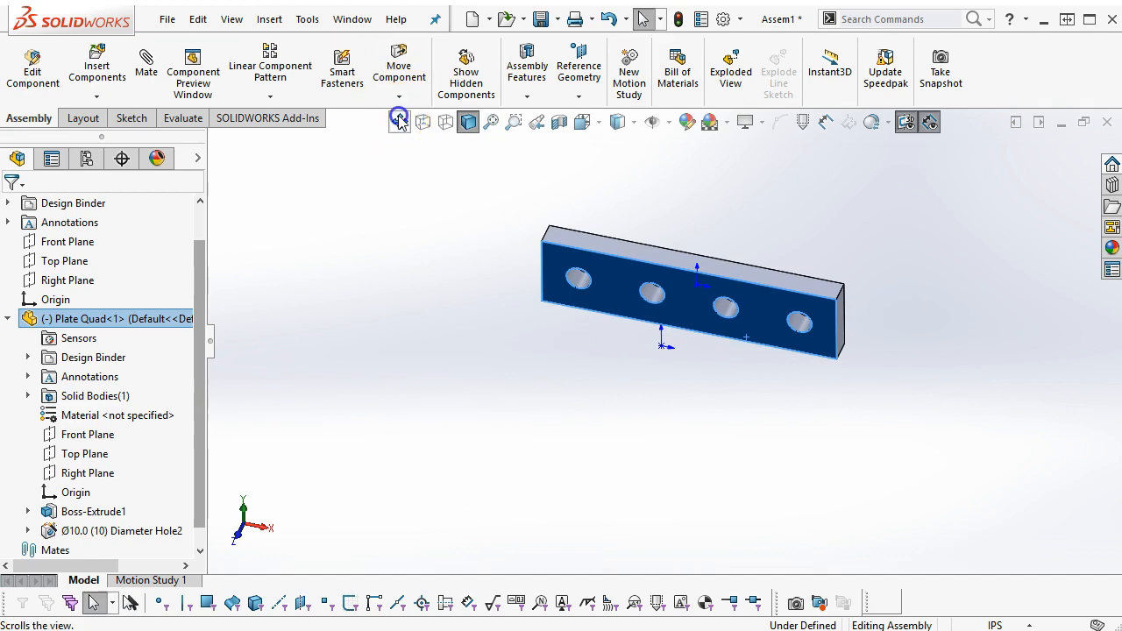
# Step: Add a coincident mate between the Plate Quad's front face and the assembly's Top Plane
pyautogui.click(596, 338)
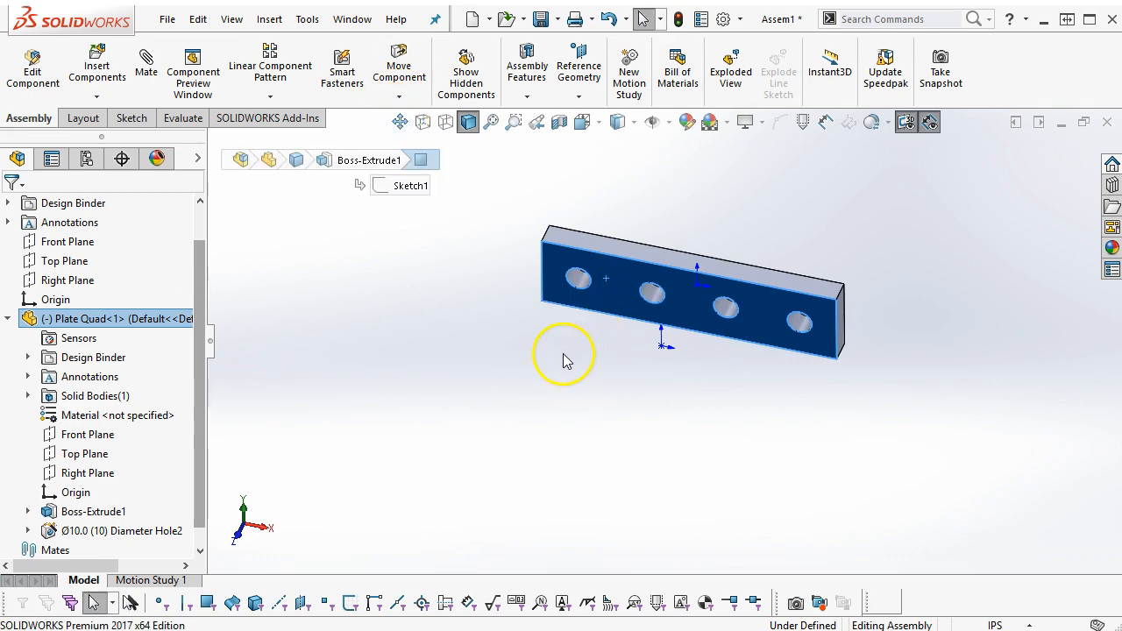
pyautogui.click(145, 70)
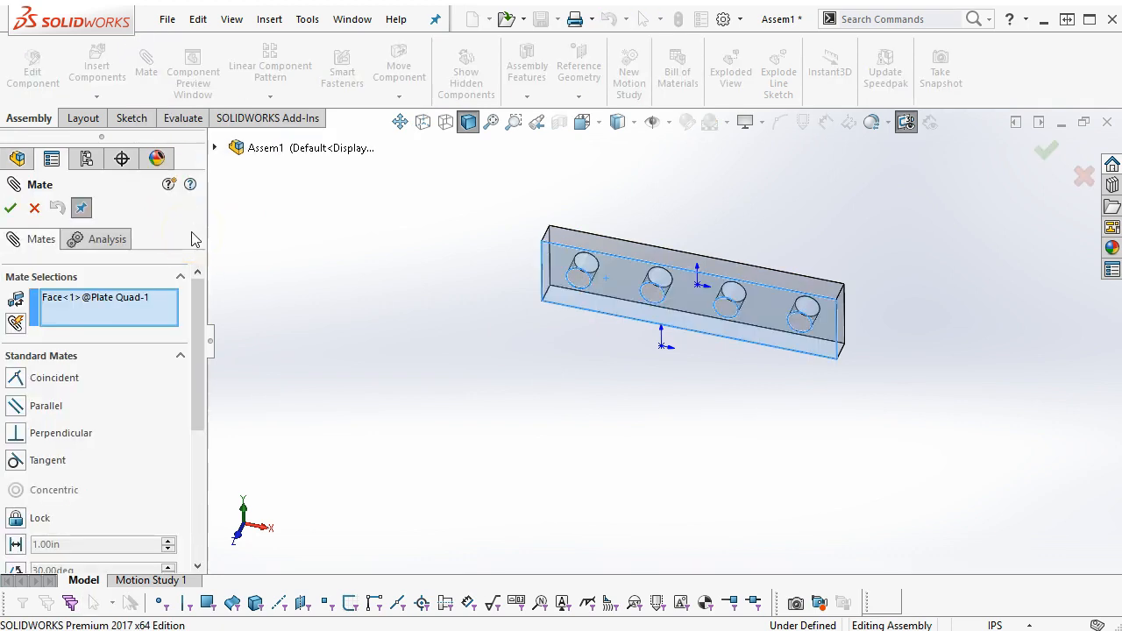
pyautogui.click(215, 148)
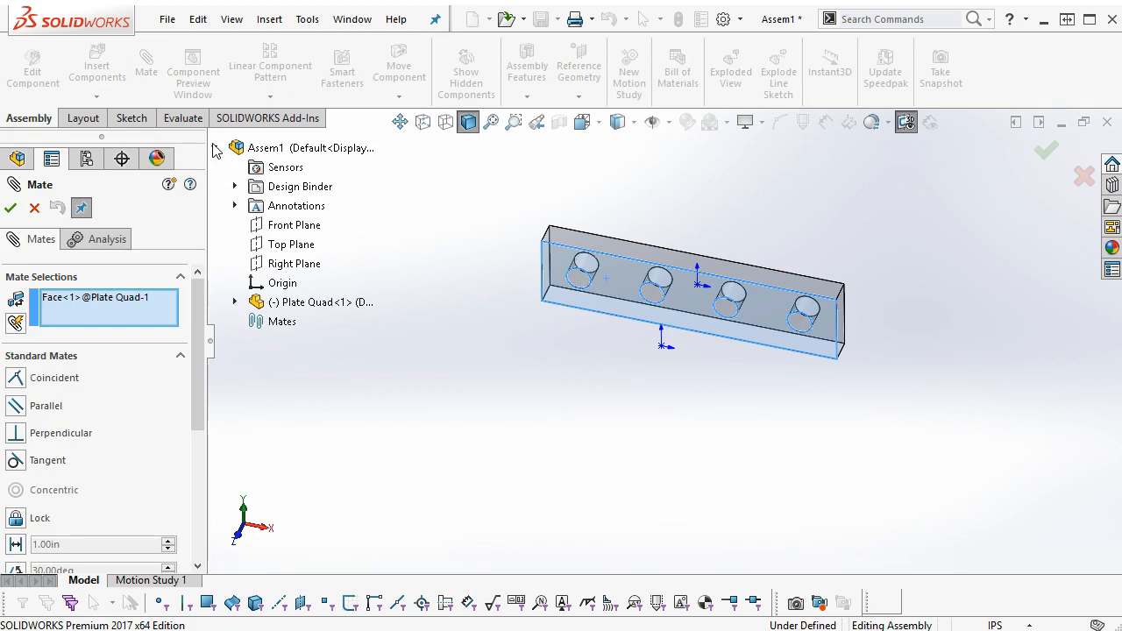
pyautogui.click(283, 245)
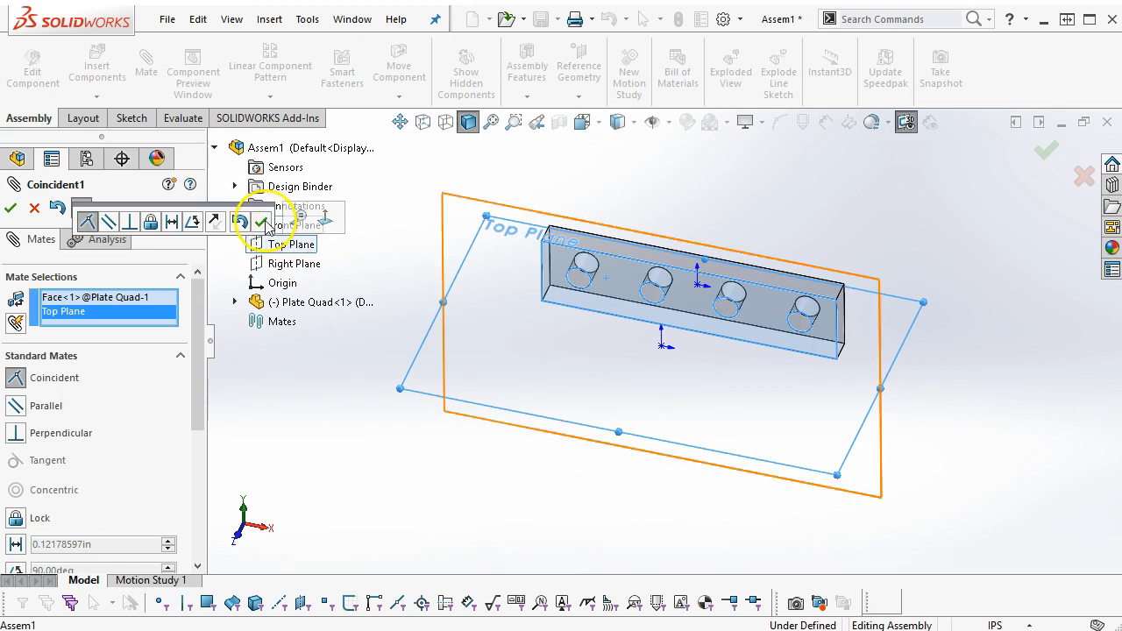
pyautogui.click(261, 223)
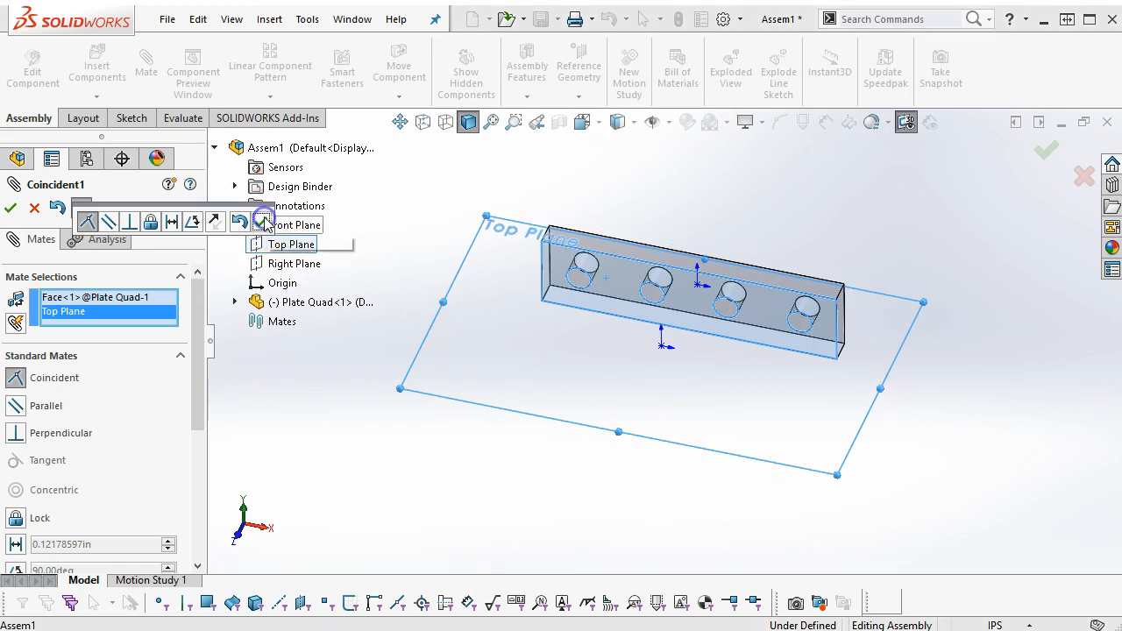
pyautogui.click(262, 223)
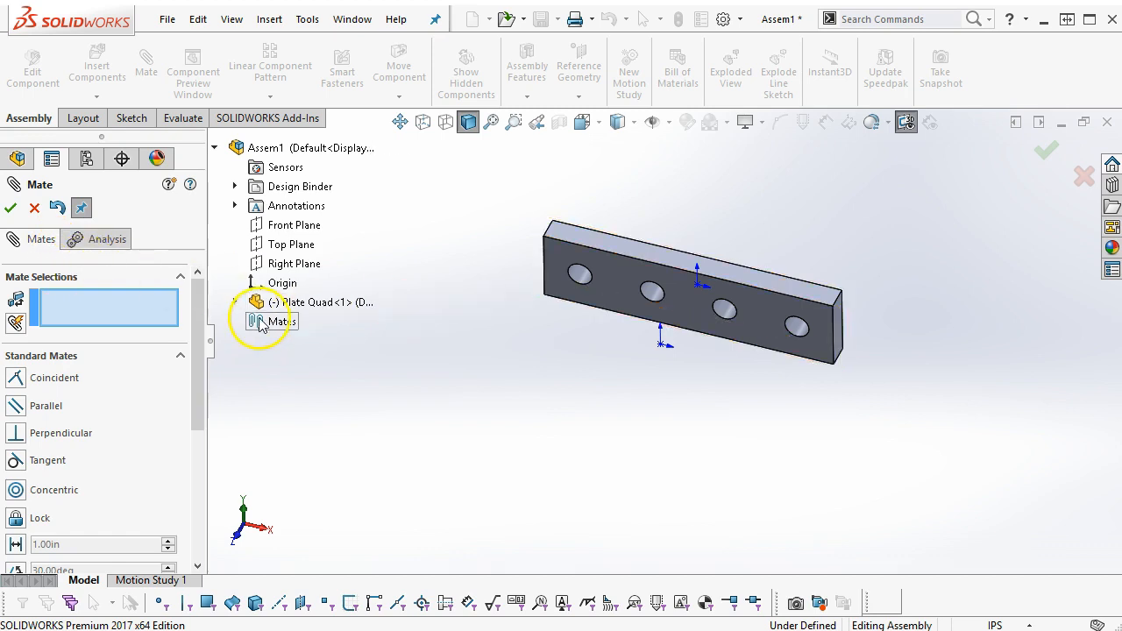
# Step: Review the coincident mate and its two selections, then move the plate to check how the mate constrains it
pyautogui.moveTo(201, 318); pyautogui.dragTo(188, 460)
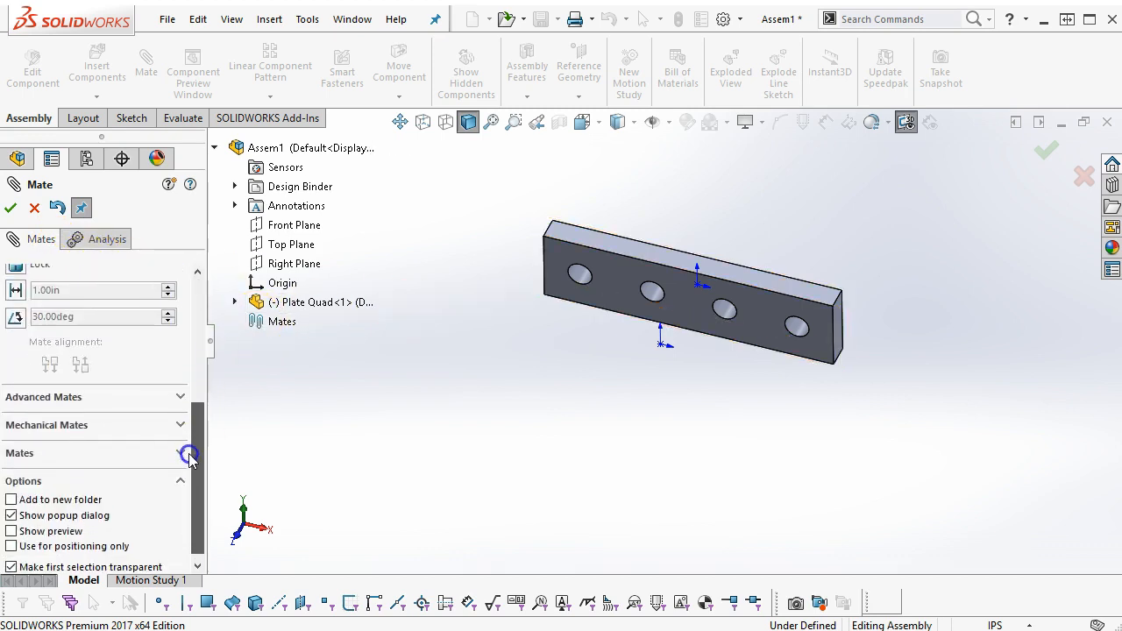
pyautogui.click(175, 444)
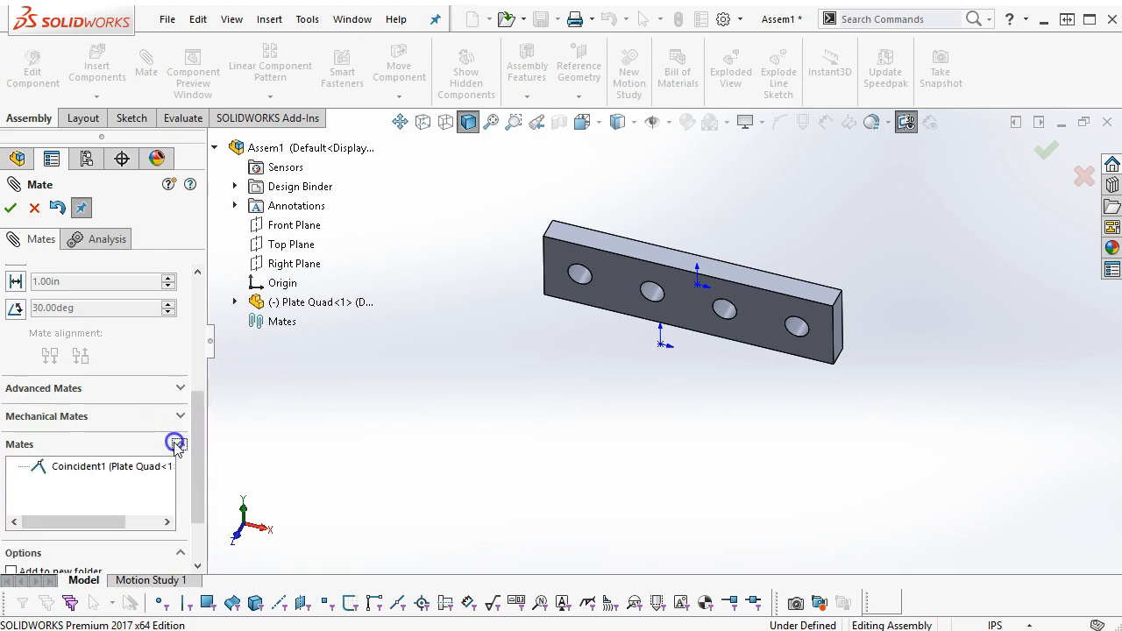
pyautogui.click(118, 473)
pyautogui.moveTo(433, 501); pyautogui.dragTo(467, 479, button='middle')
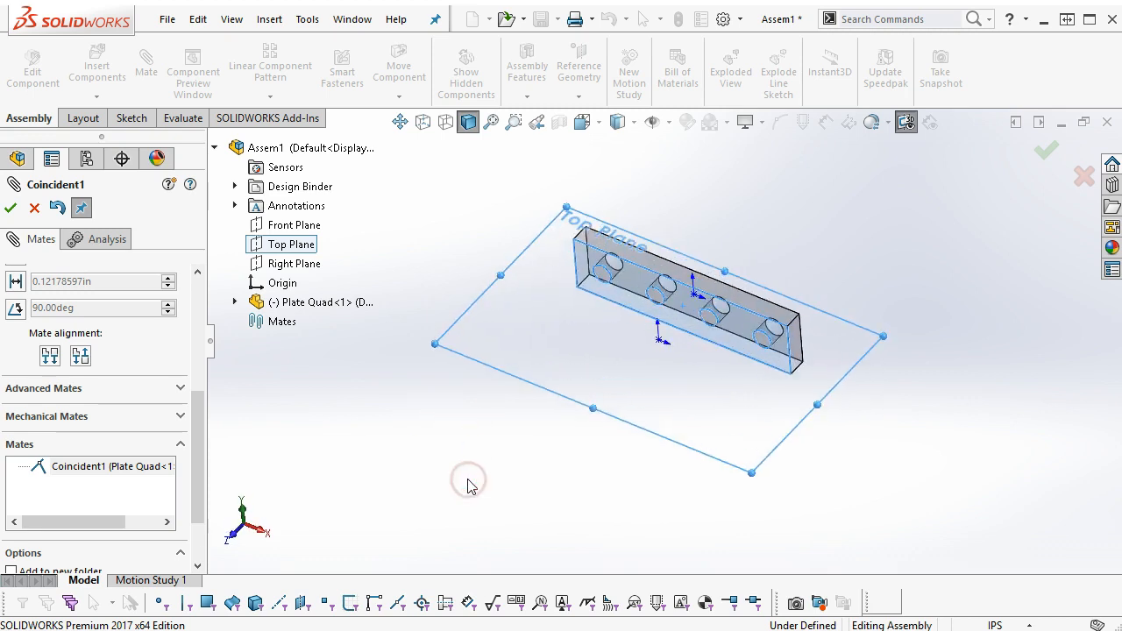
pyautogui.doubleClick(77, 466)
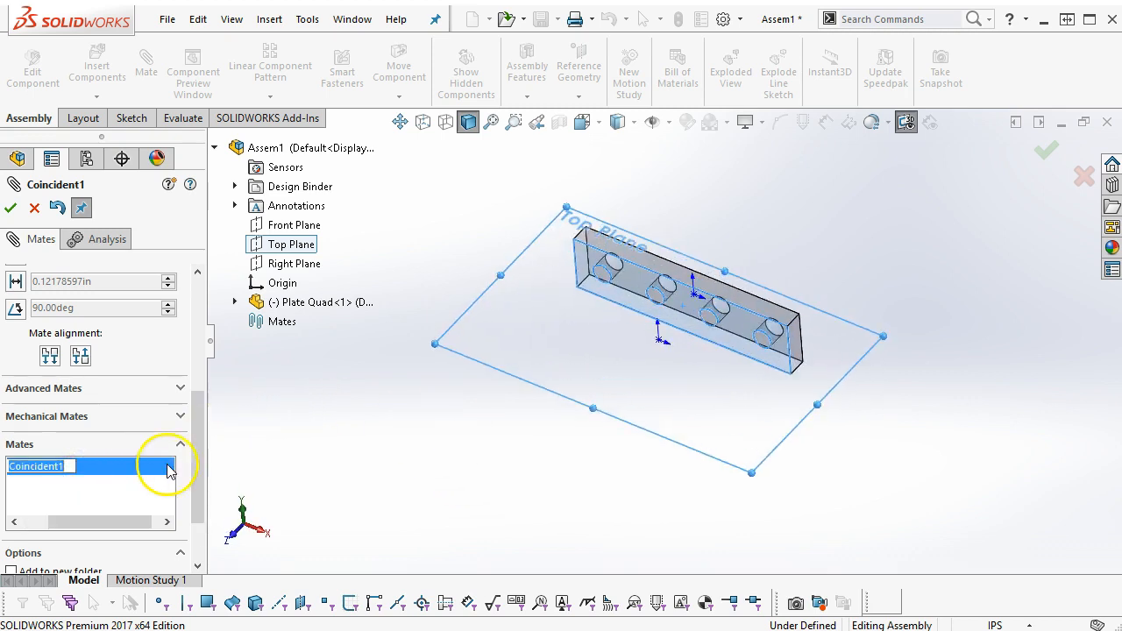
pyautogui.moveTo(201, 446); pyautogui.dragTo(199, 296)
pyautogui.click(63, 299)
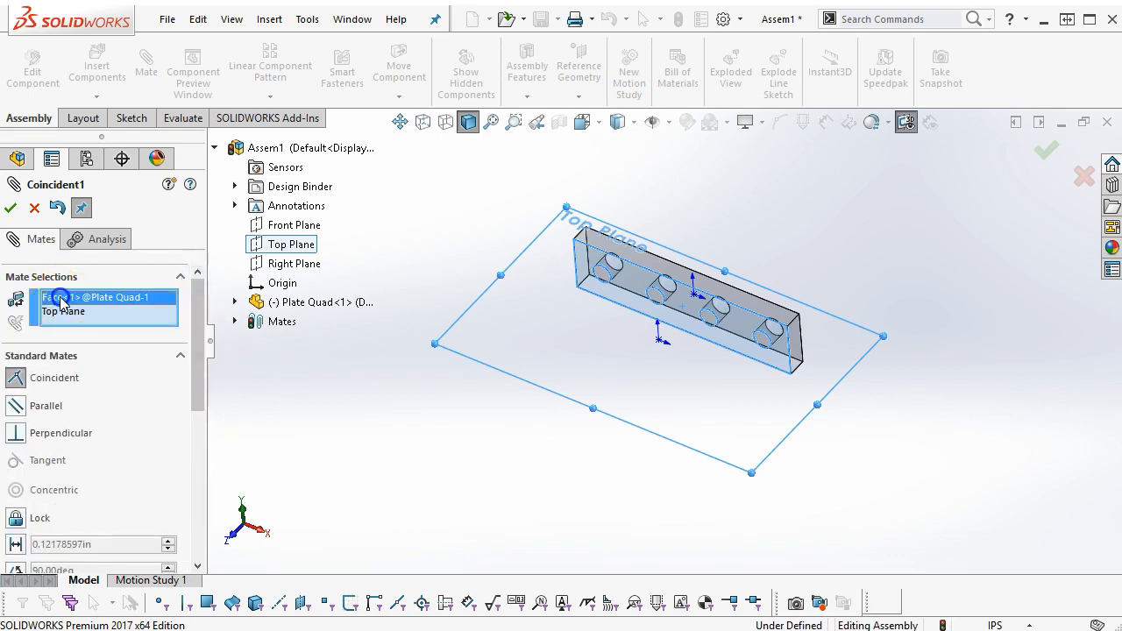
pyautogui.click(62, 313)
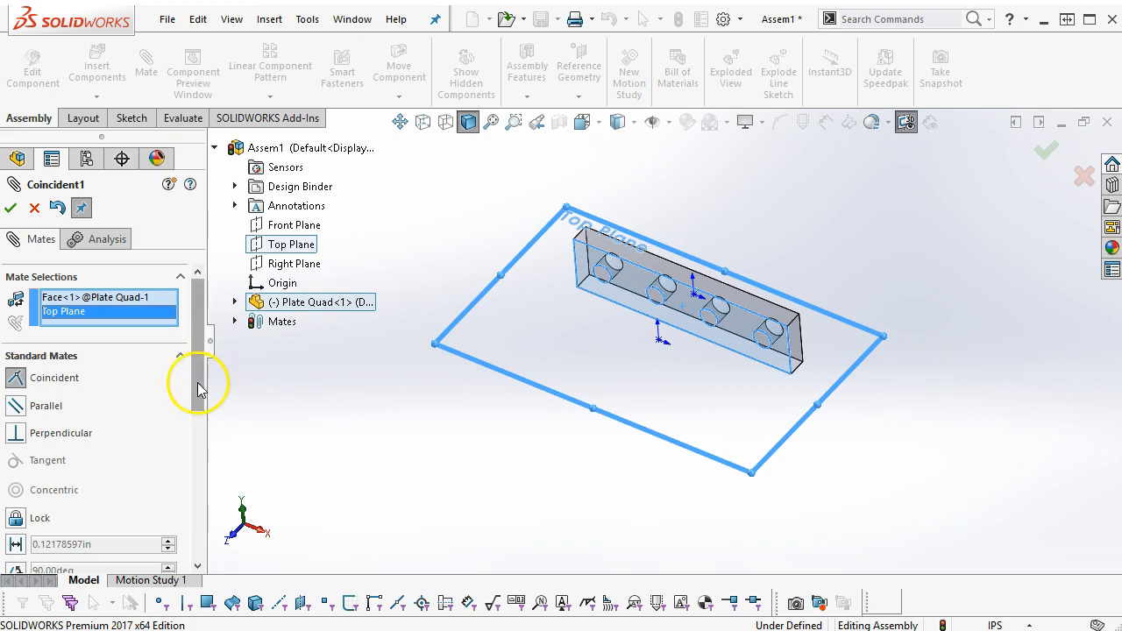
pyautogui.moveTo(201, 380); pyautogui.dragTo(188, 504)
pyautogui.click(11, 208)
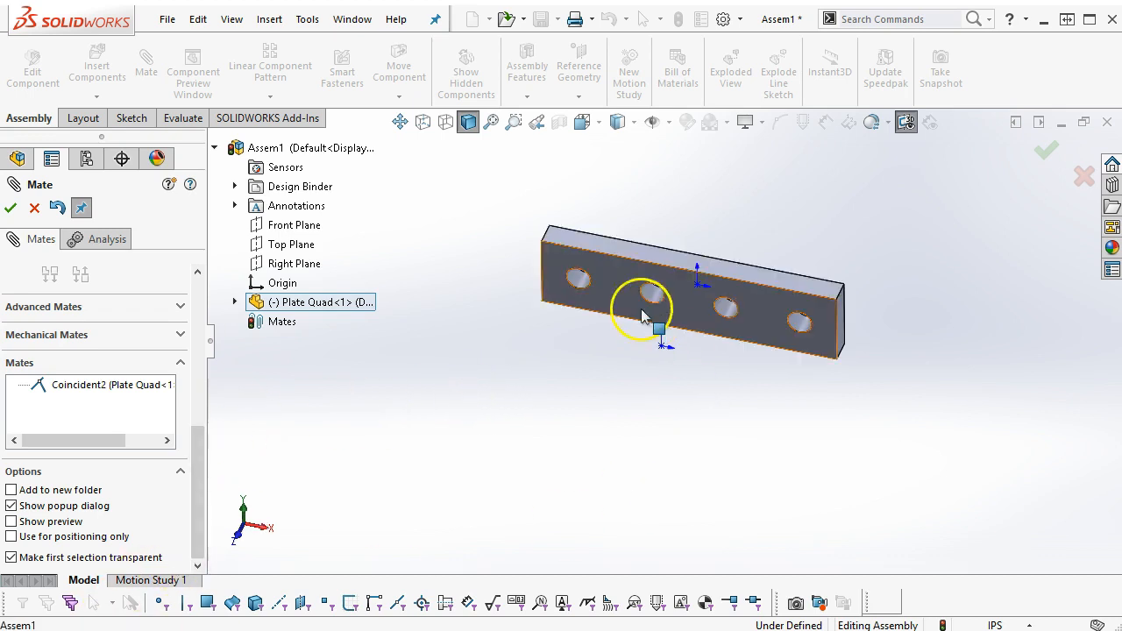
pyautogui.moveTo(617, 307); pyautogui.dragTo(660, 279)
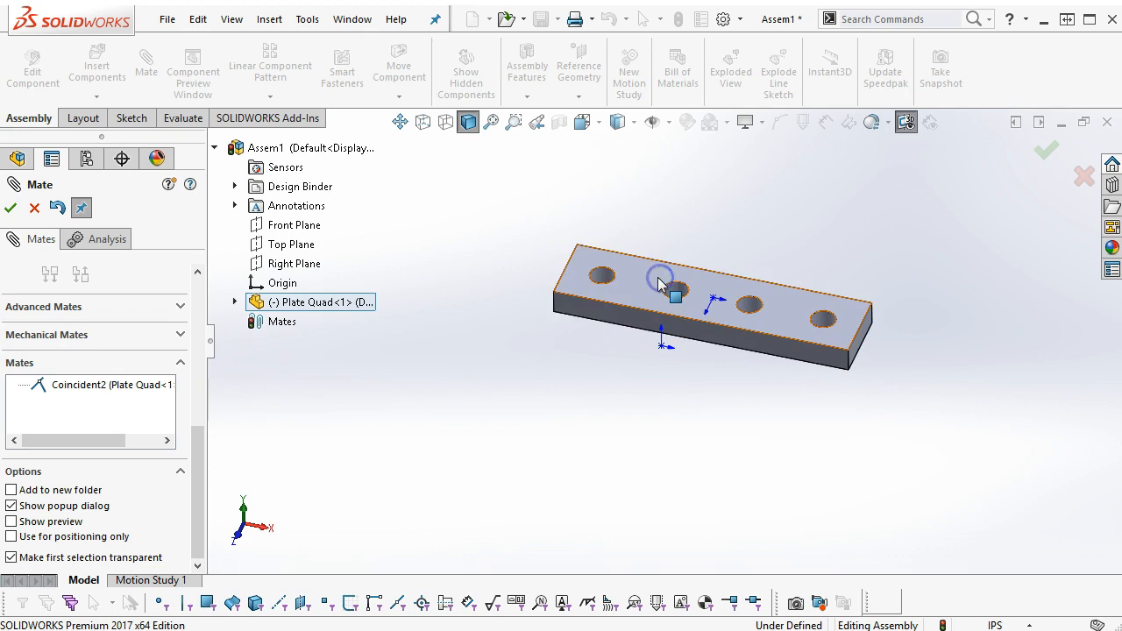
pyautogui.moveTo(682, 439); pyautogui.dragTo(728, 254, button='middle')
# Step: Add a coincident mate between the assembly's Front Plane and the Plate Quad's Top Plane
pyautogui.moveTo(204, 454); pyautogui.dragTo(203, 303)
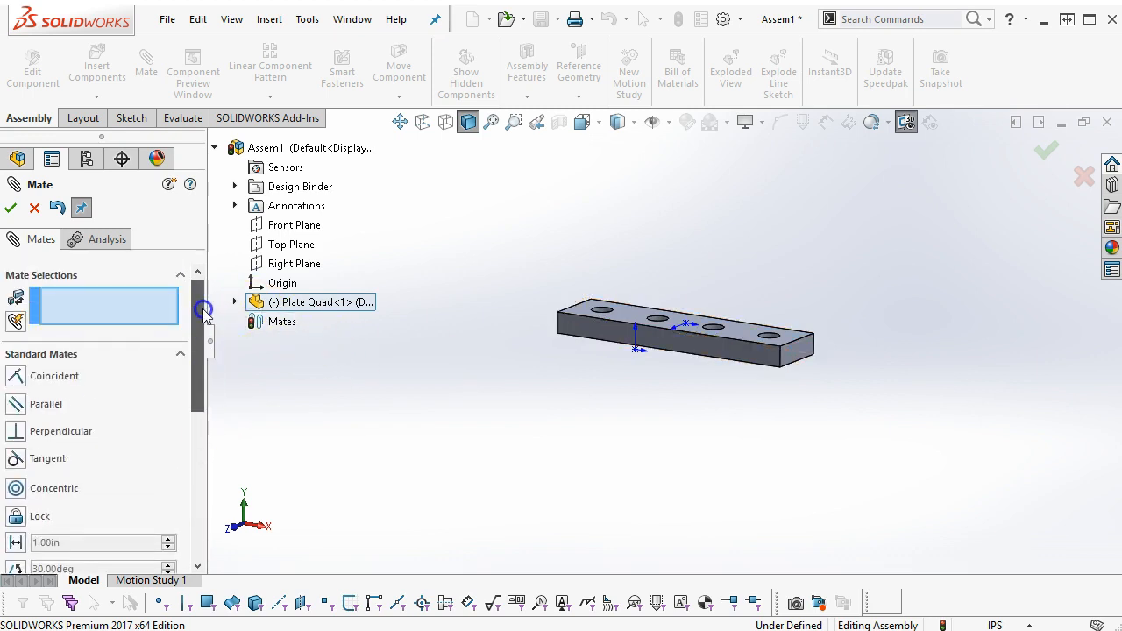
pyautogui.click(295, 226)
pyautogui.moveTo(446, 394); pyautogui.dragTo(431, 471, button='middle')
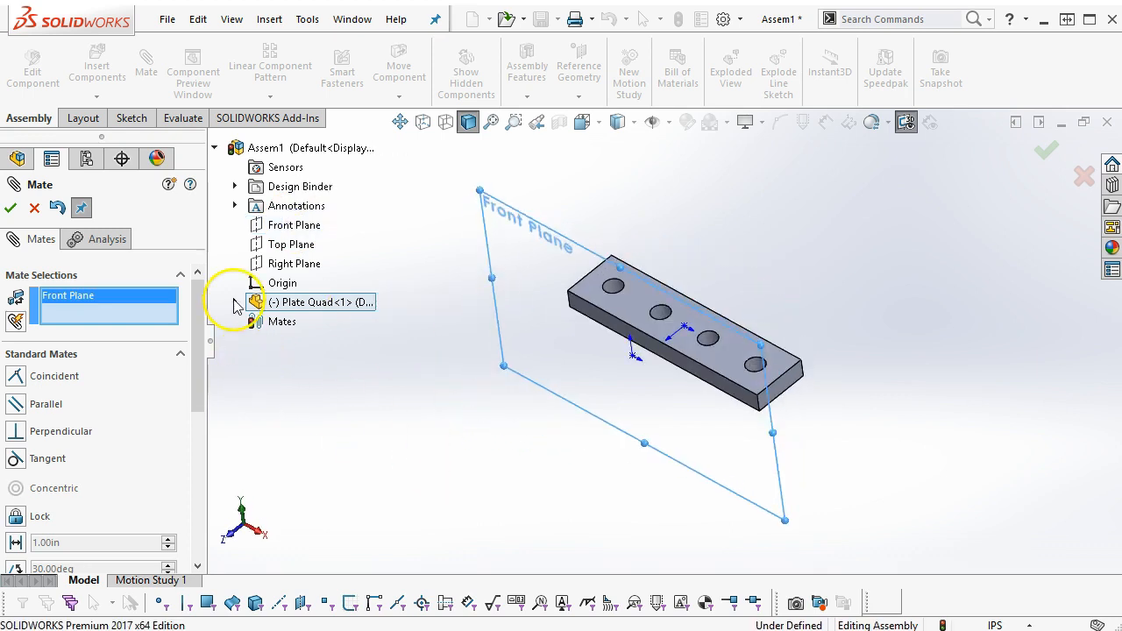
pyautogui.click(234, 302)
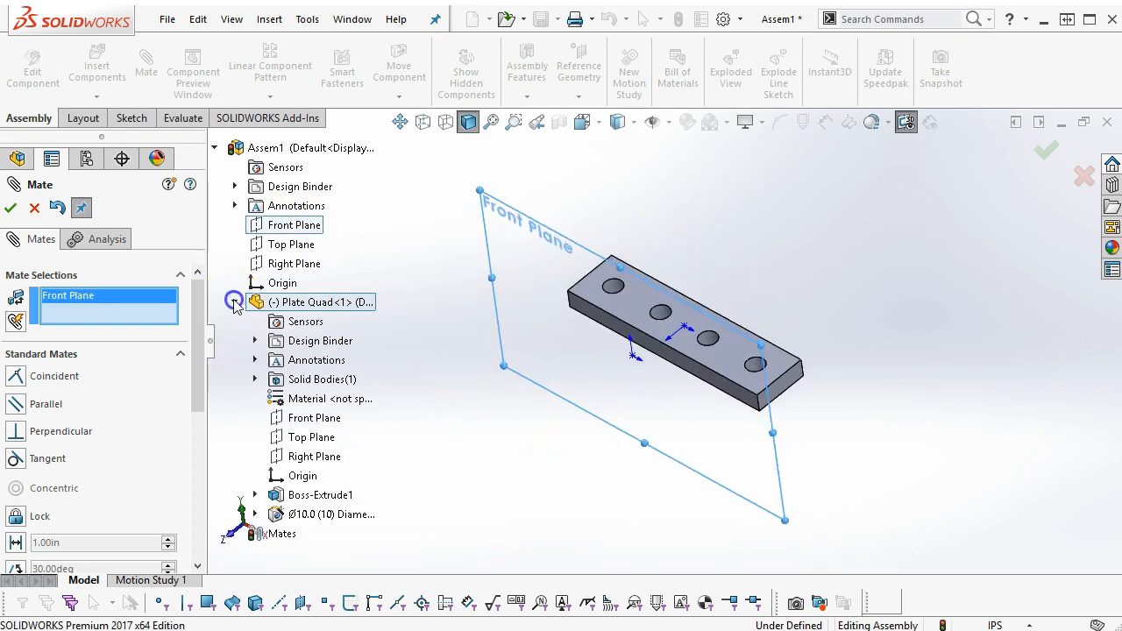
pyautogui.click(312, 438)
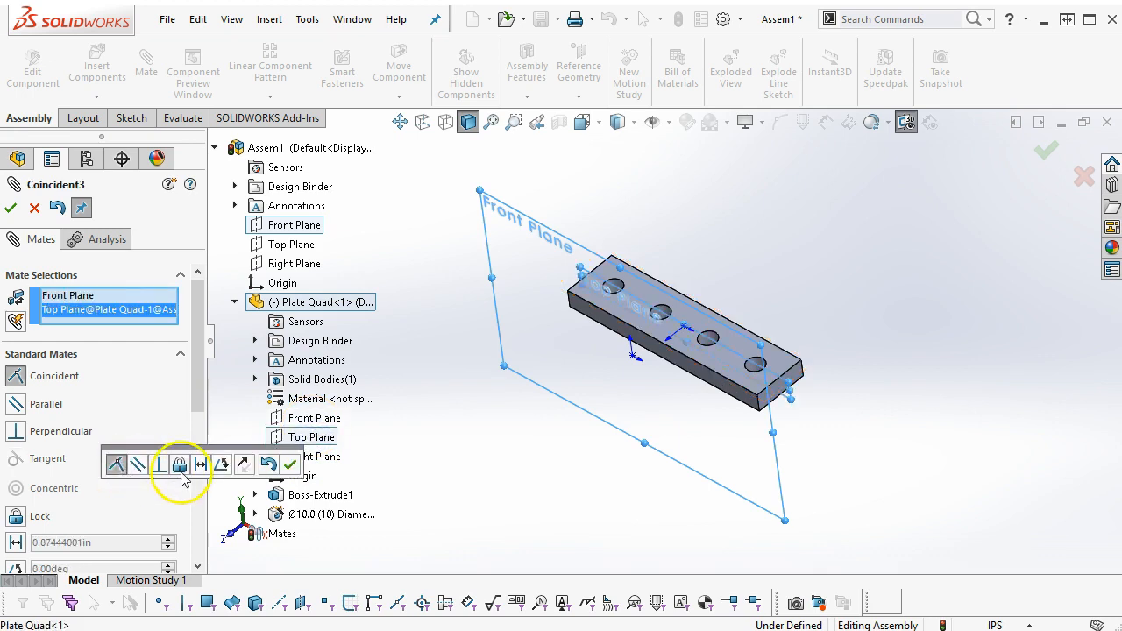
pyautogui.click(290, 464)
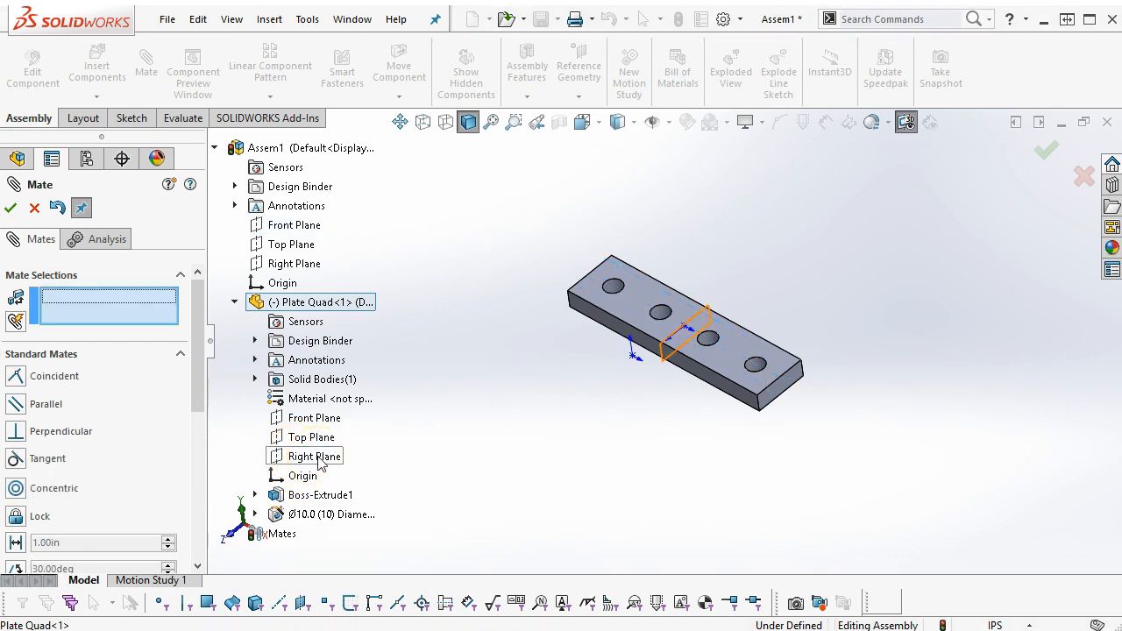
# Step: Add a coincident mate between the Plate Quad's Right Plane and the assembly's Right Plane, and finish mating
pyautogui.click(318, 461)
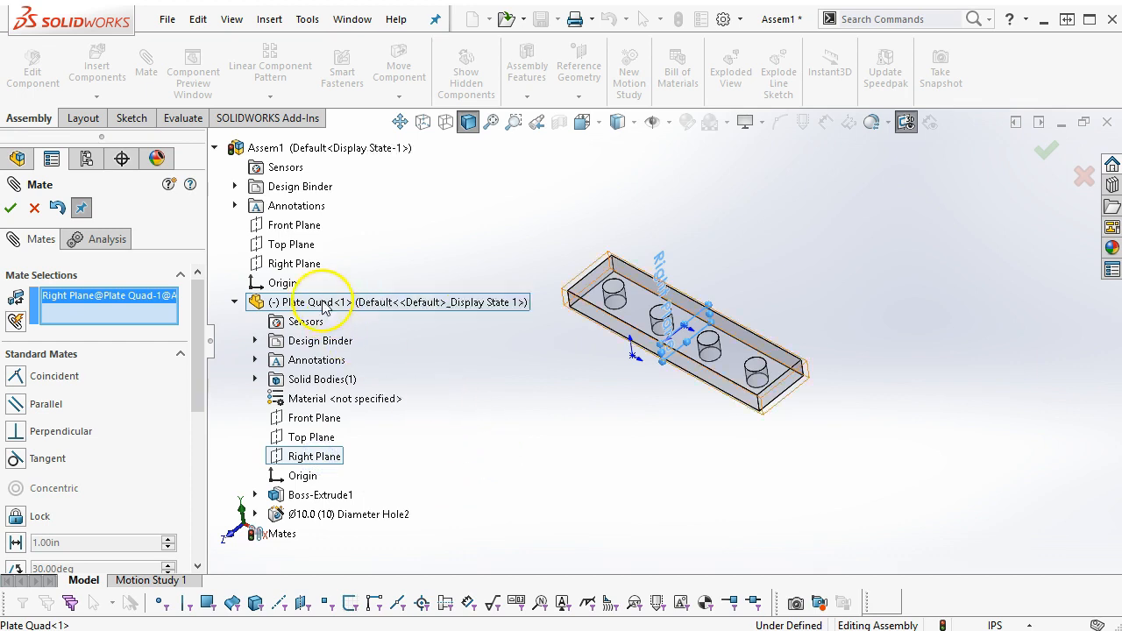
pyautogui.click(307, 267)
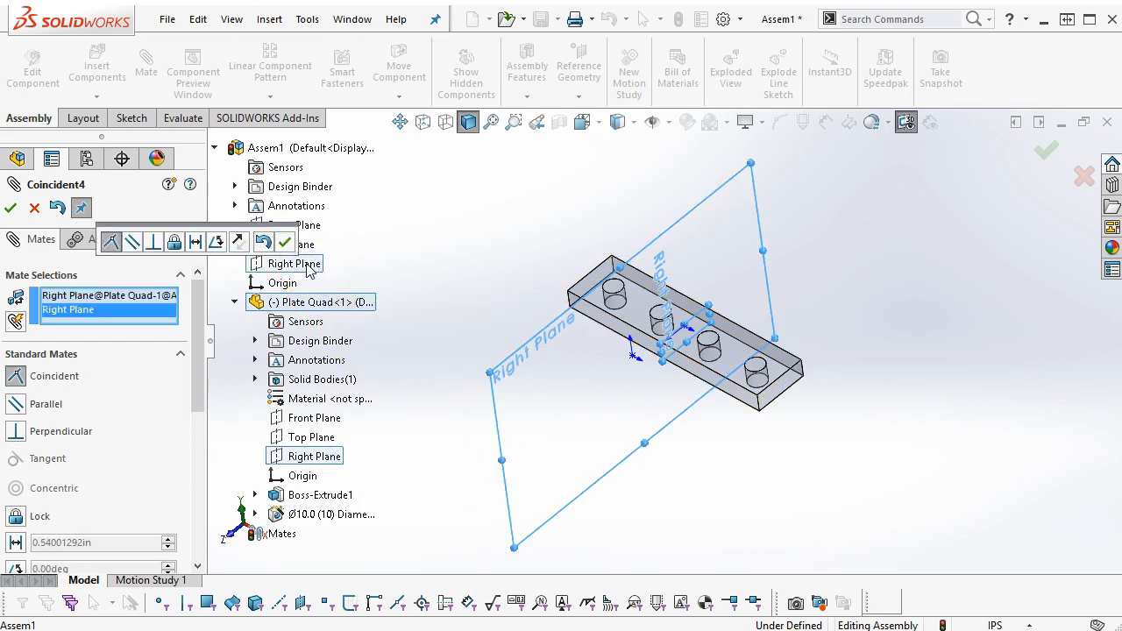
pyautogui.click(287, 243)
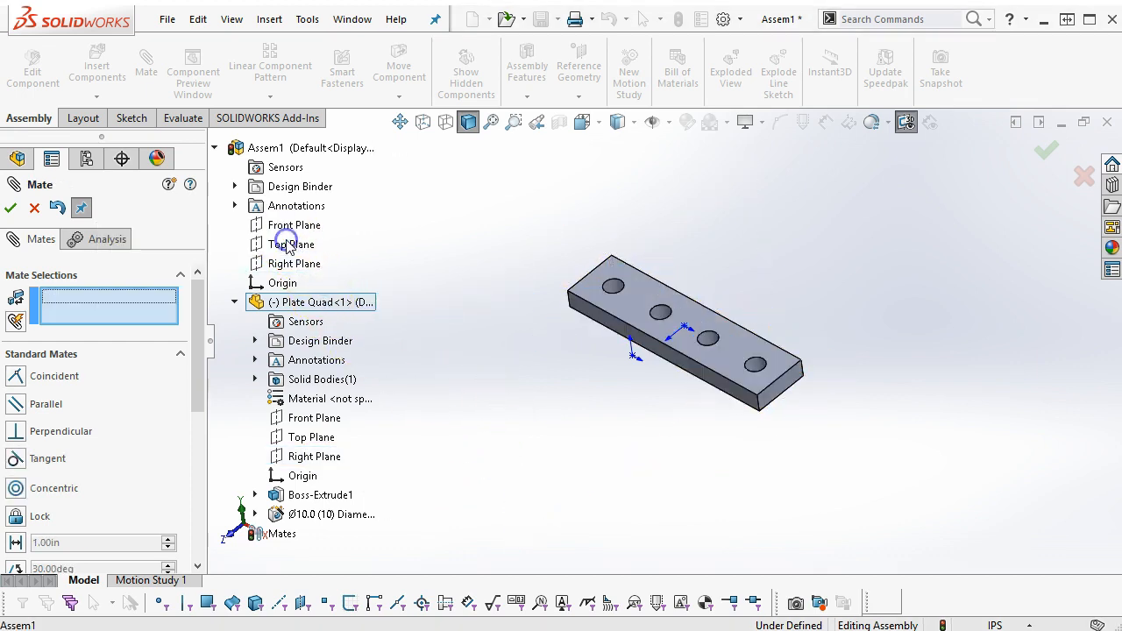
pyautogui.moveTo(645, 304); pyautogui.dragTo(622, 301)
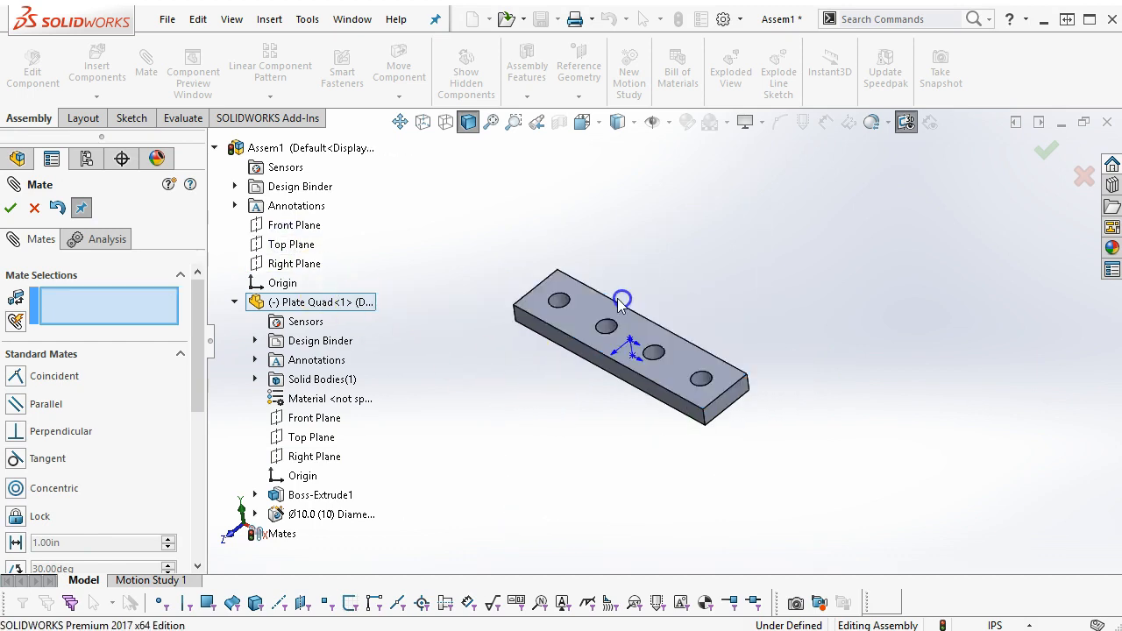
pyautogui.click(7, 210)
# Step: Save the assembly as P5-3 in the 5-2 and 3 folder
pyautogui.moveTo(444, 421); pyautogui.dragTo(513, 366, button='middle')
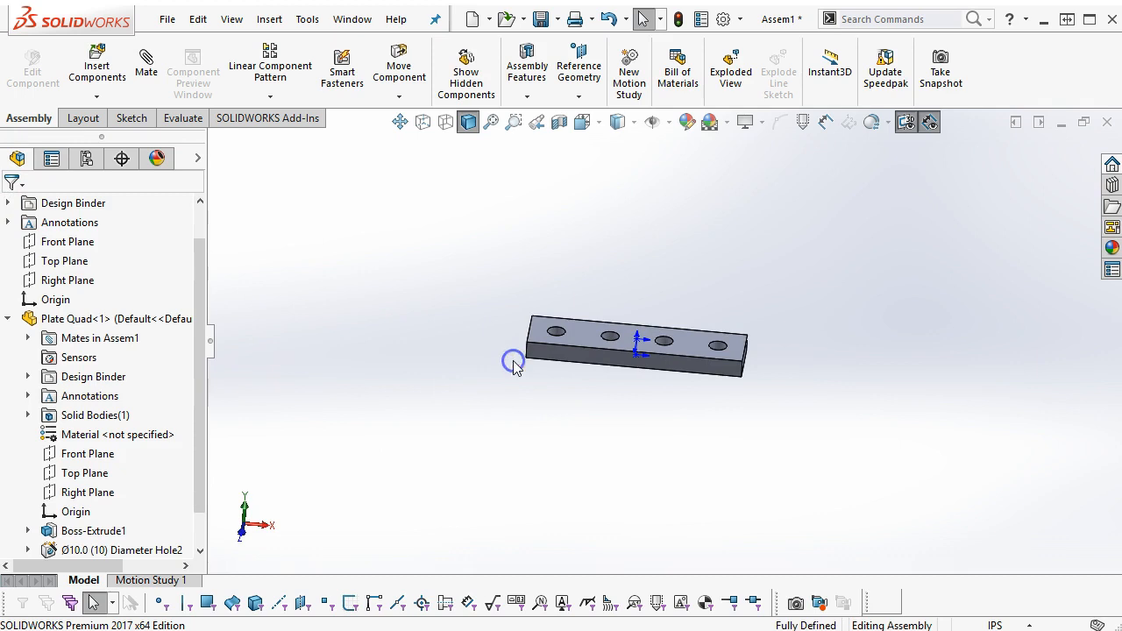
pyautogui.hotkey('ctrl', '7')
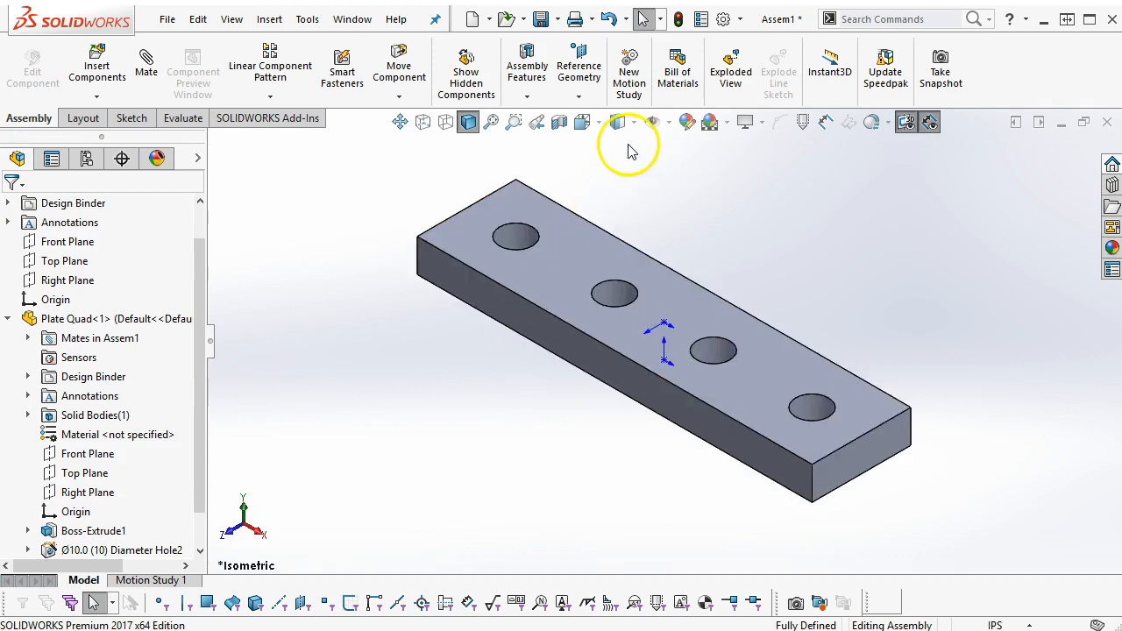
pyautogui.click(542, 20)
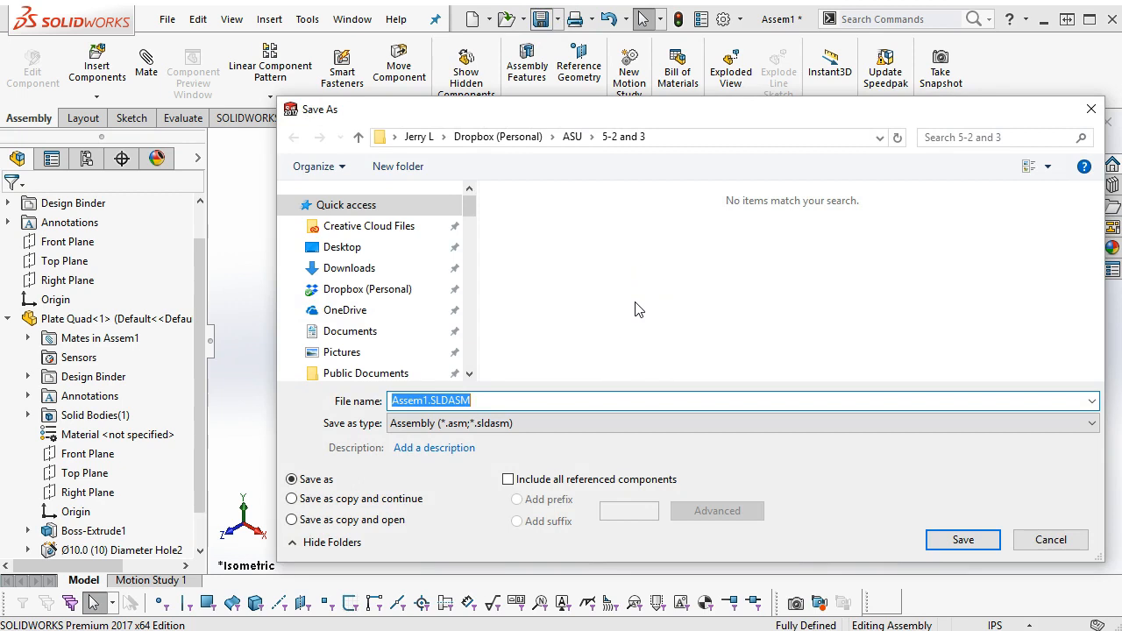
pyautogui.write('P5-3')
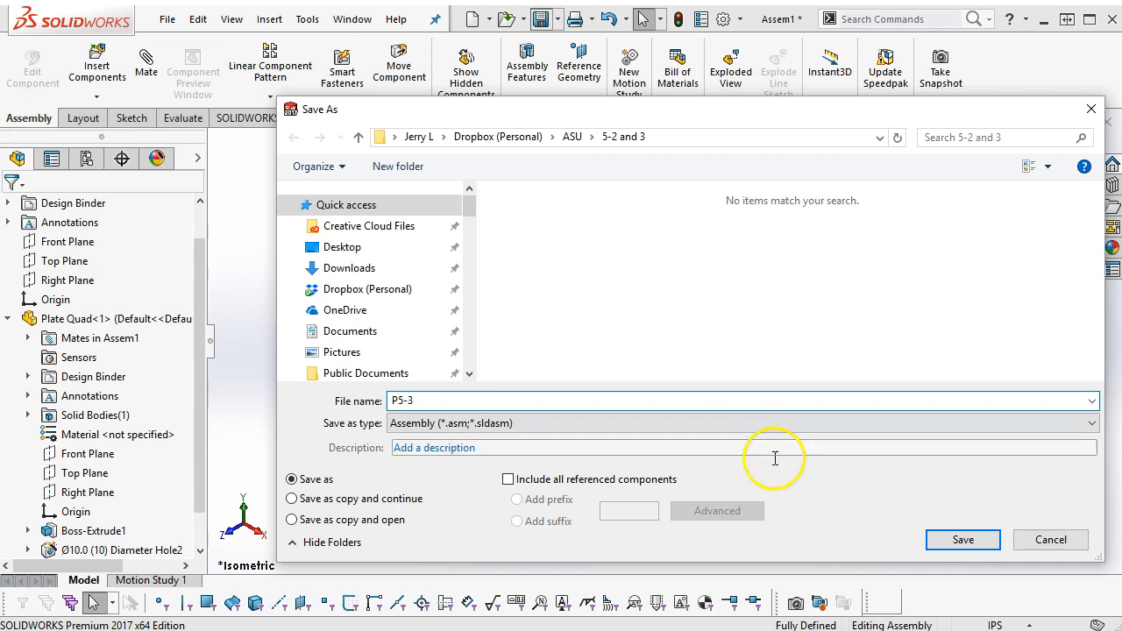
pyautogui.click(987, 539)
pyautogui.moveTo(973, 529); pyautogui.dragTo(808, 420, button='middle')
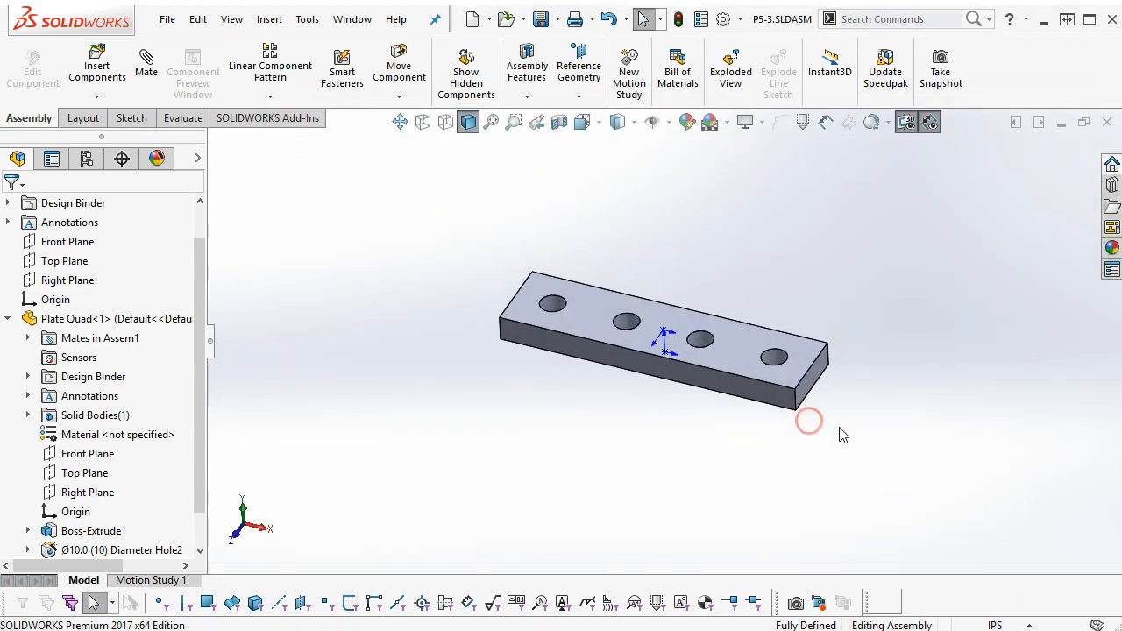
# Step: Hide the origins in the graphics area and collapse the Plate Quad's entry in the design tree
pyautogui.click(670, 123)
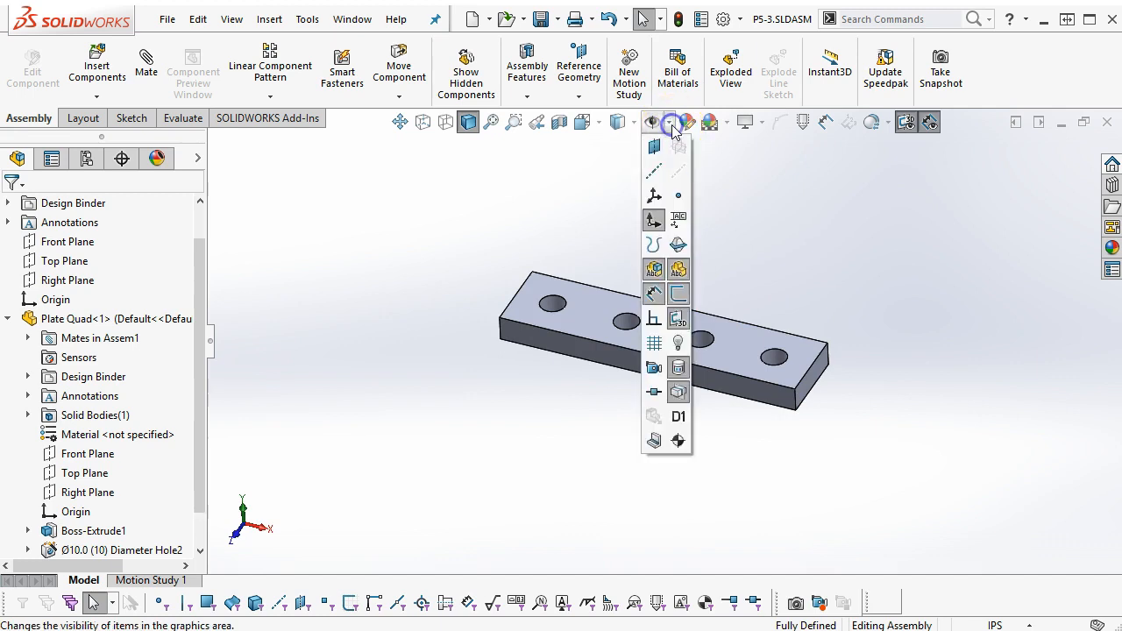
pyautogui.moveTo(865, 373); pyautogui.dragTo(851, 296, button='middle')
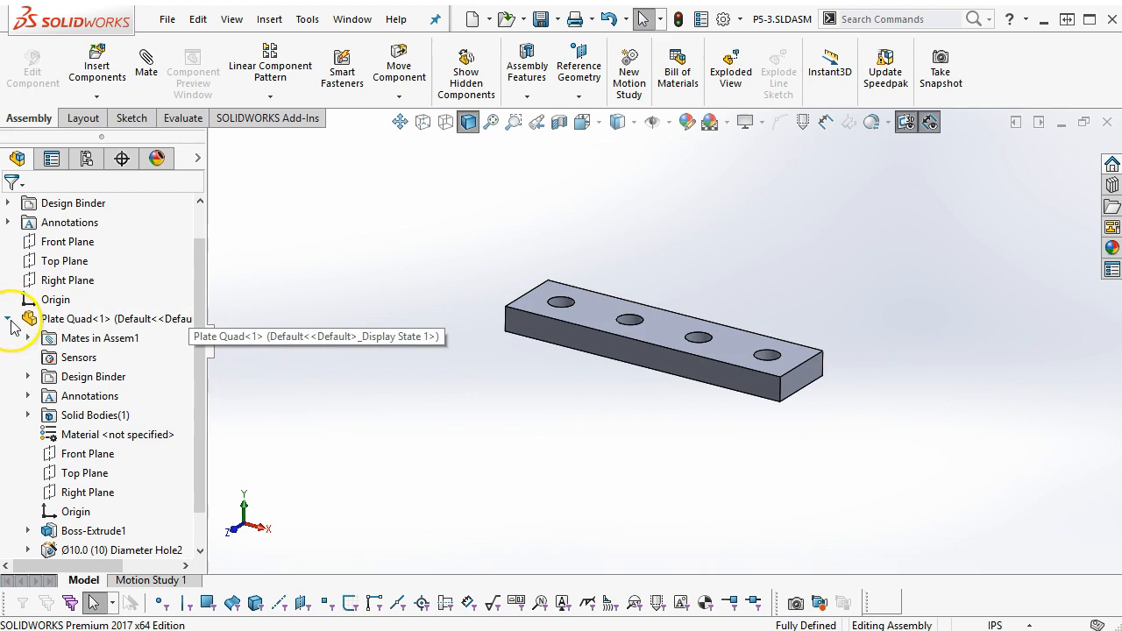
pyautogui.click(9, 320)
pyautogui.moveTo(500, 279); pyautogui.dragTo(650, 317, button='middle')
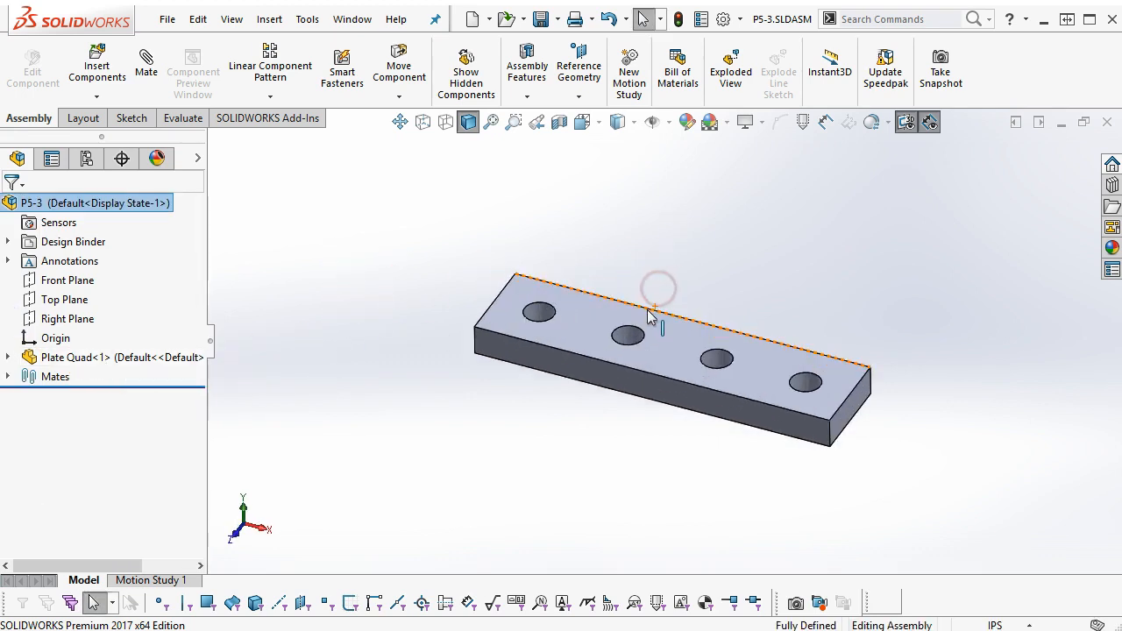
# Step: Insert the C-Bracket into the assembly and move it close to the Plate Quad's nearest end
pyautogui.click(96, 68)
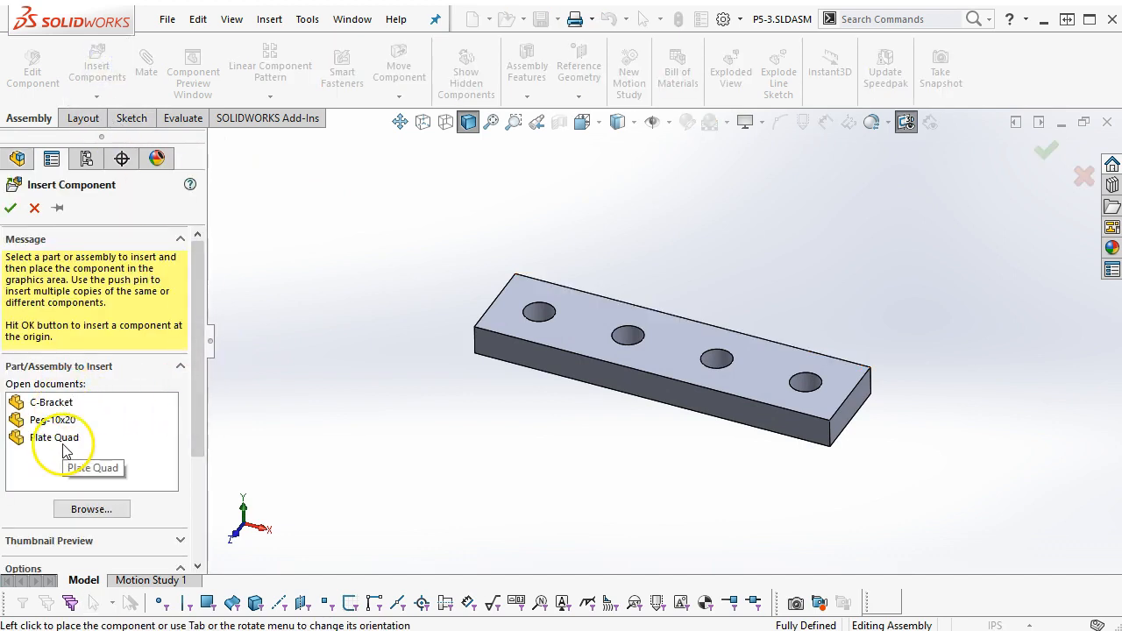
pyautogui.click(54, 403)
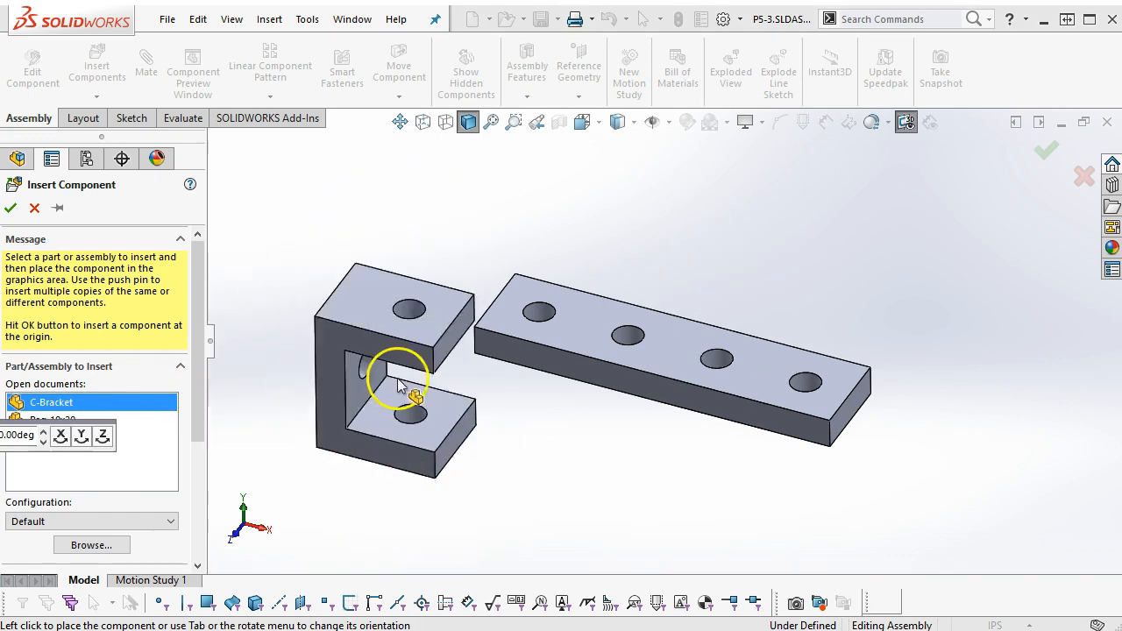
pyautogui.click(391, 247)
pyautogui.click(399, 280)
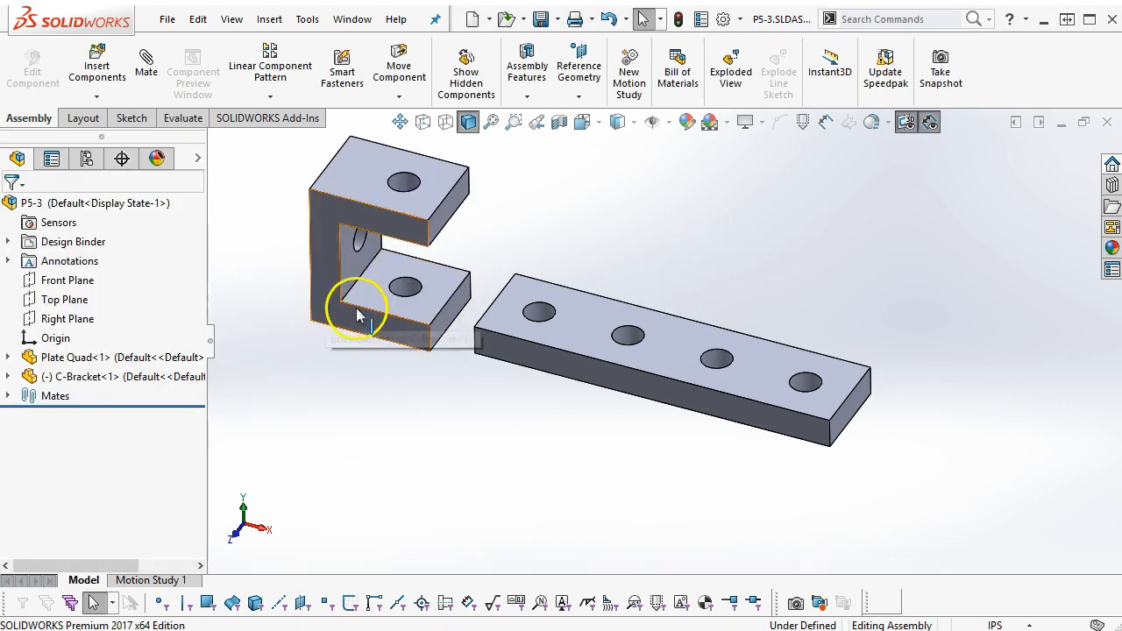
pyautogui.moveTo(363, 321); pyautogui.dragTo(430, 263)
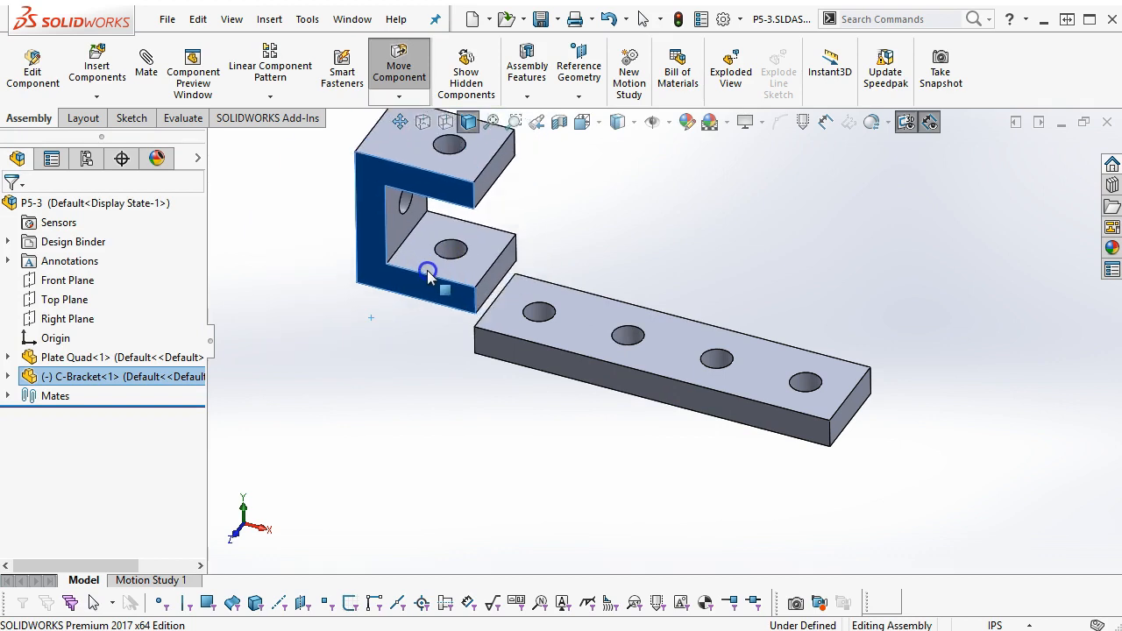
# Step: Add a concentric mate between the C-Bracket's lower hole and the Plate Quad's first hole
pyautogui.moveTo(468, 388); pyautogui.dragTo(438, 306, button='middle')
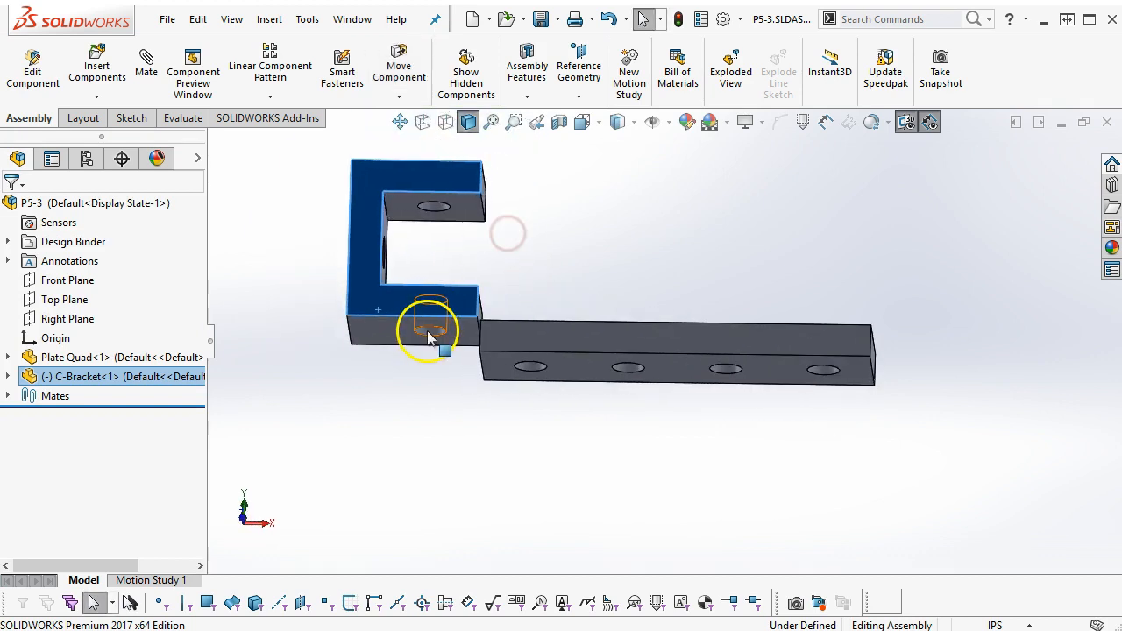
pyautogui.click(429, 326)
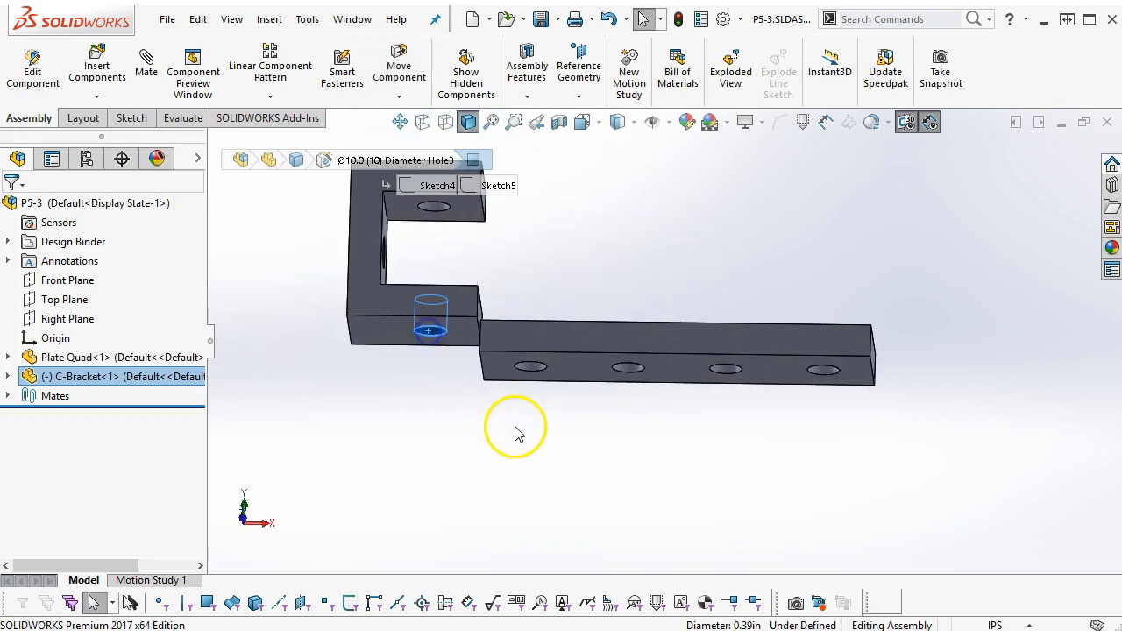
pyautogui.keyDown('ctrl'); pyautogui.click(532, 370); pyautogui.keyUp('ctrl')
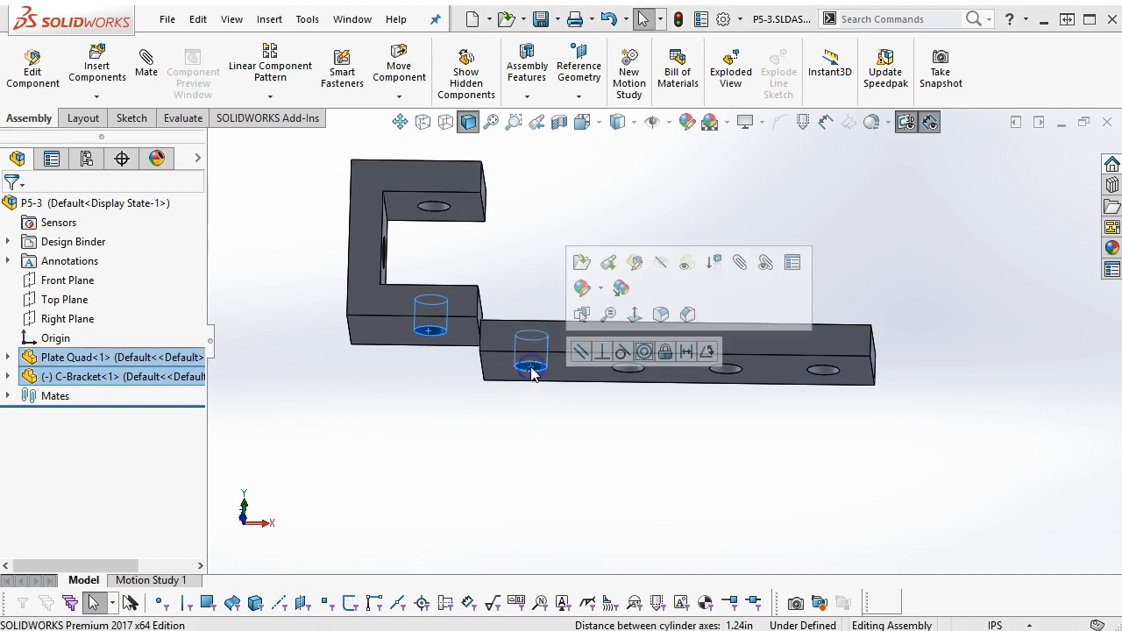
pyautogui.click(587, 358)
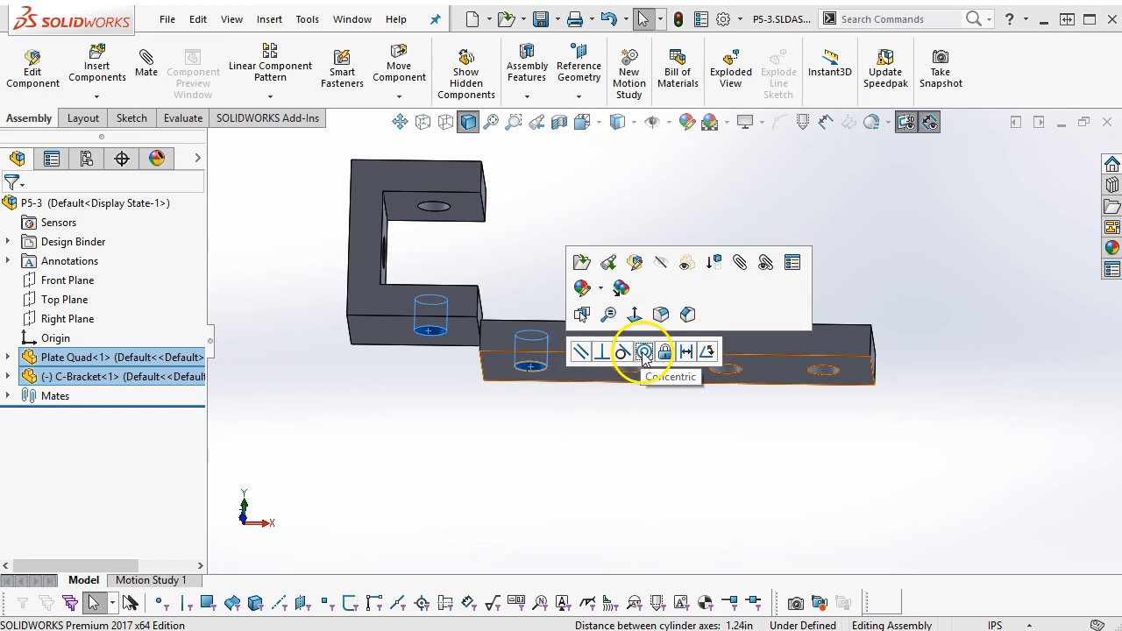
pyautogui.click(644, 353)
# Step: Add a coincident mate between the Plate Quad's top face and the C-Bracket's bottom face, and return to the isometric view
pyautogui.moveTo(645, 362); pyautogui.dragTo(517, 499, button='middle')
pyautogui.moveTo(534, 168)
pyautogui.mouseDown()
pyautogui.moveTo(531, 236)
pyautogui.moveTo(517, 241)
pyautogui.moveTo(539, 163)
pyautogui.mouseUp()
pyautogui.click(571, 345)
pyautogui.moveTo(574, 351); pyautogui.dragTo(655, 265, button='middle')
pyautogui.keyDown('ctrl'); pyautogui.click(547, 338); pyautogui.keyUp('ctrl')
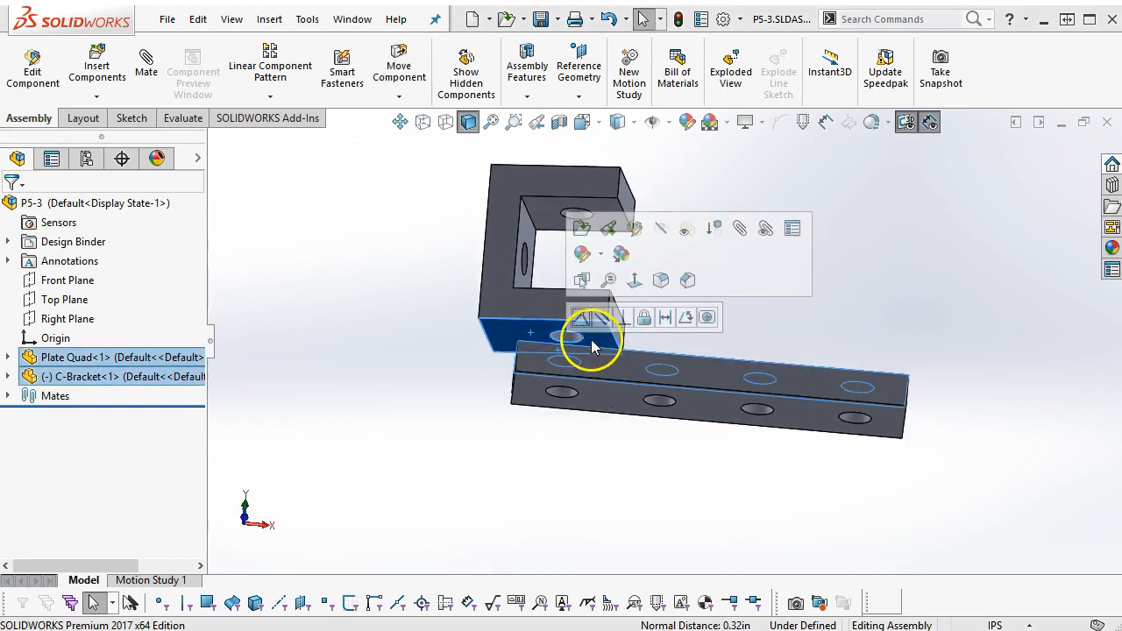
pyautogui.click(582, 318)
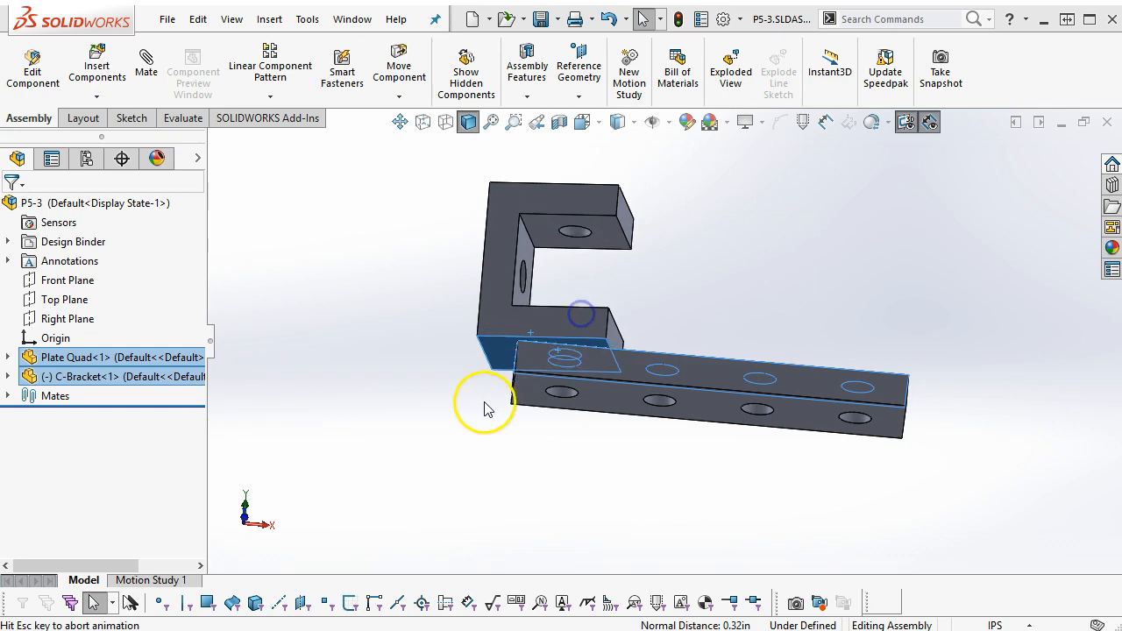
pyautogui.hotkey('ctrl', '7')
# Step: Check the C-Bracket's remaining rotation, then mate its front face coincident with the Plate Quad's front face
pyautogui.click(581, 351)
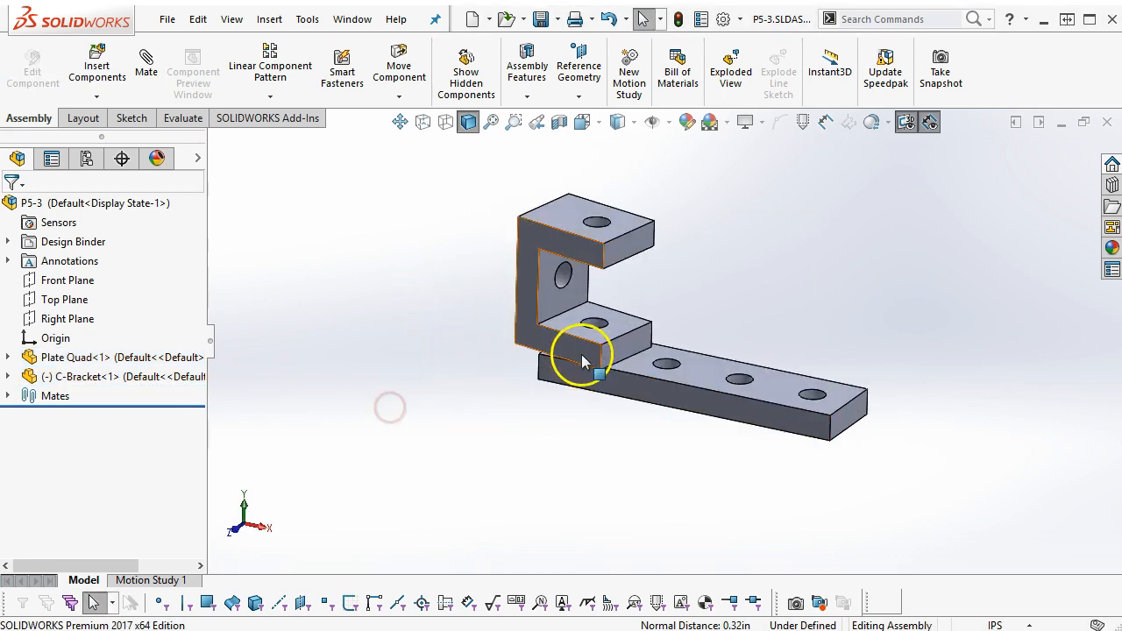
pyautogui.moveTo(632, 355); pyautogui.dragTo(564, 372)
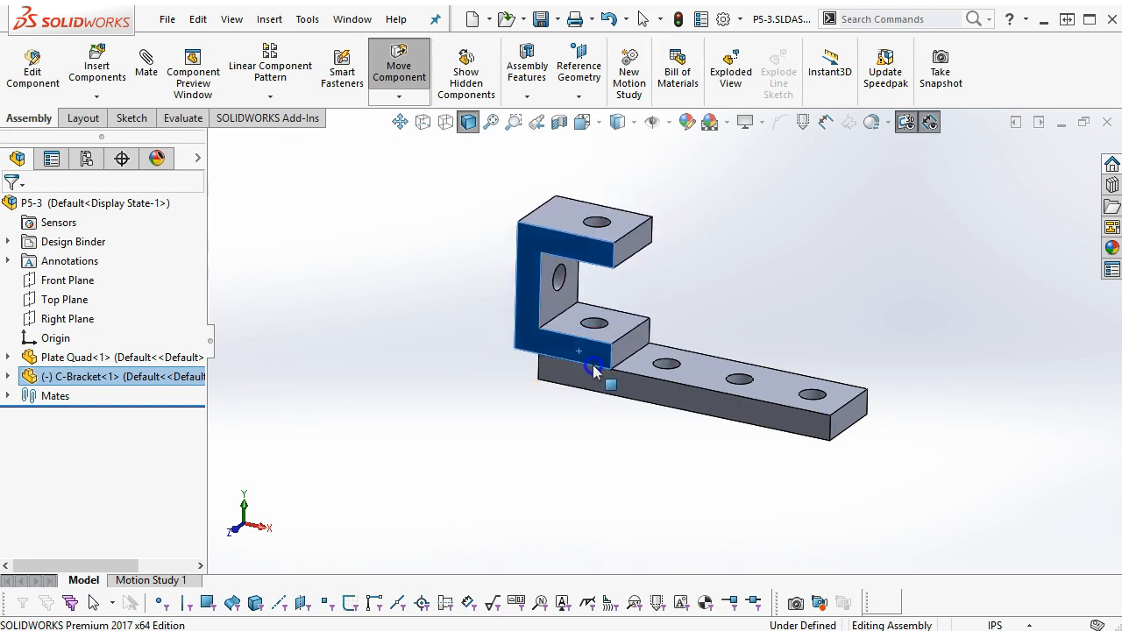
pyautogui.press('Escape')
pyautogui.click(596, 383)
pyautogui.keyDown('ctrl'); pyautogui.click(609, 333); pyautogui.keyUp('ctrl')
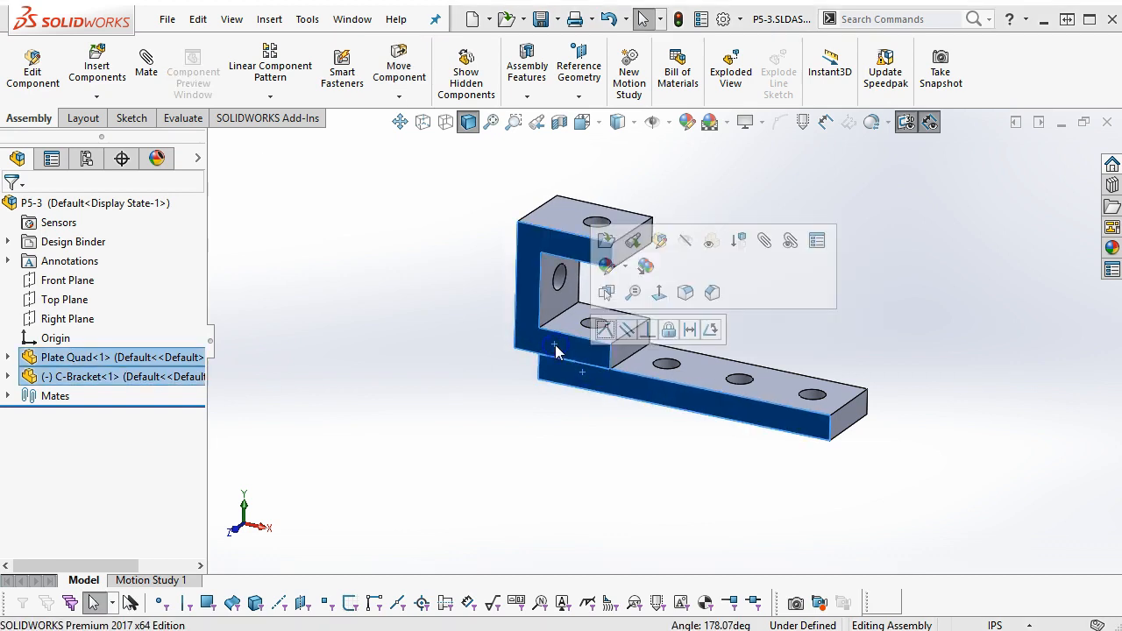
pyautogui.click(606, 330)
pyautogui.click(606, 330)
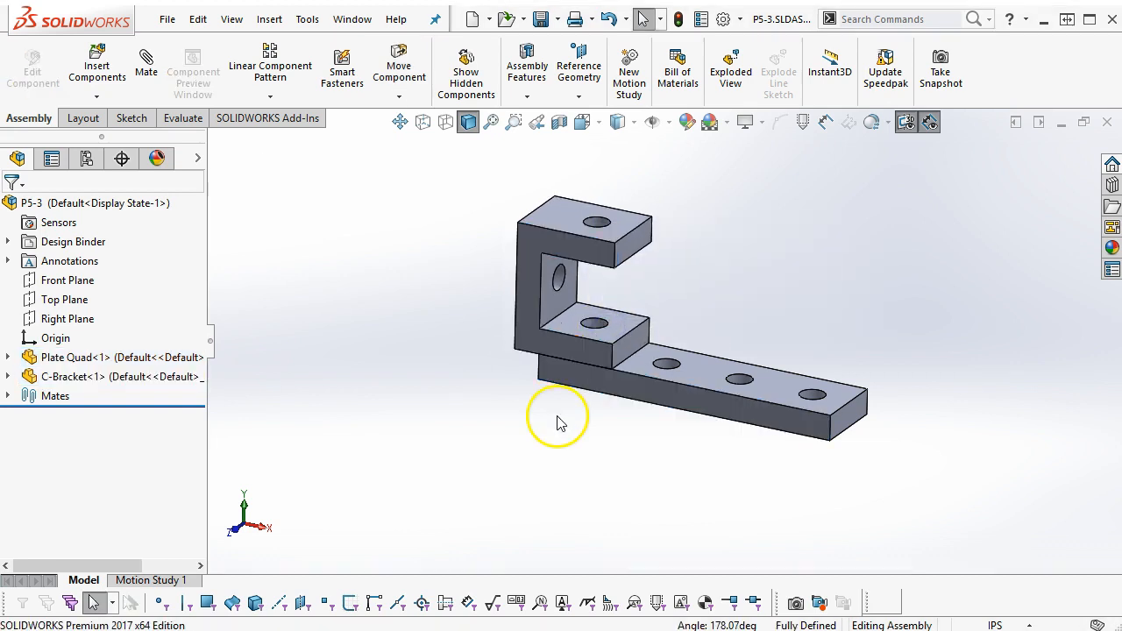
# Step: Add a second C-Bracket to the assembly by copying the first one to the plate's opposite end
pyautogui.moveTo(333, 372)
pyautogui.mouseDown(button='middle')
pyautogui.moveTo(360, 321)
pyautogui.moveTo(334, 388)
pyautogui.mouseUp(button='middle')
pyautogui.click(334, 388)
pyautogui.scroll(3, 764, 335)
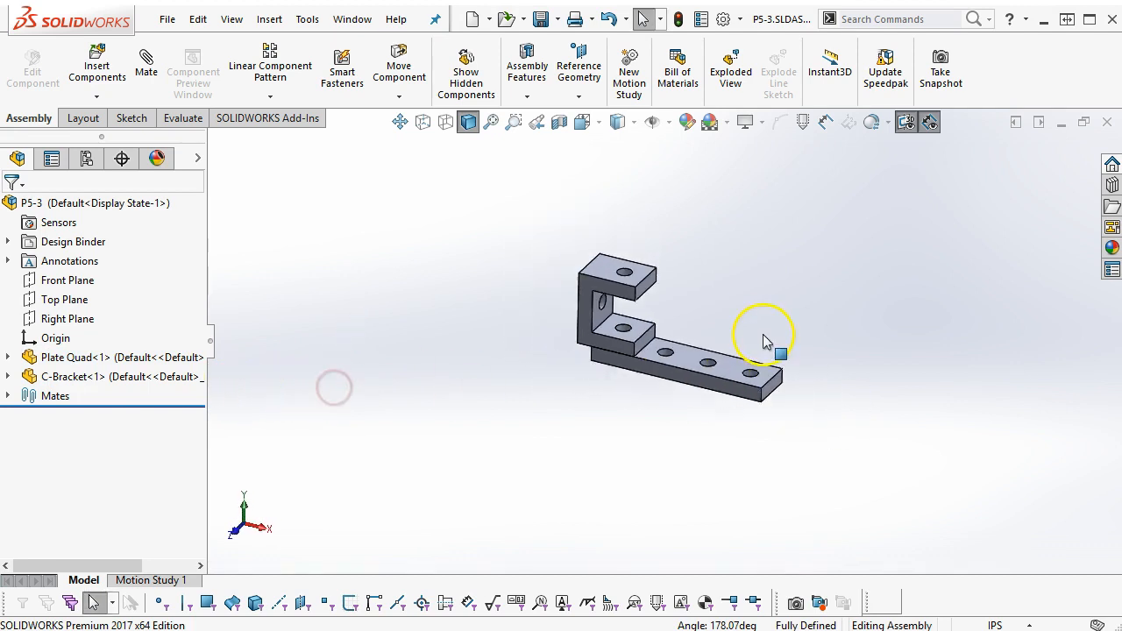
pyautogui.scroll(-4, 715, 316)
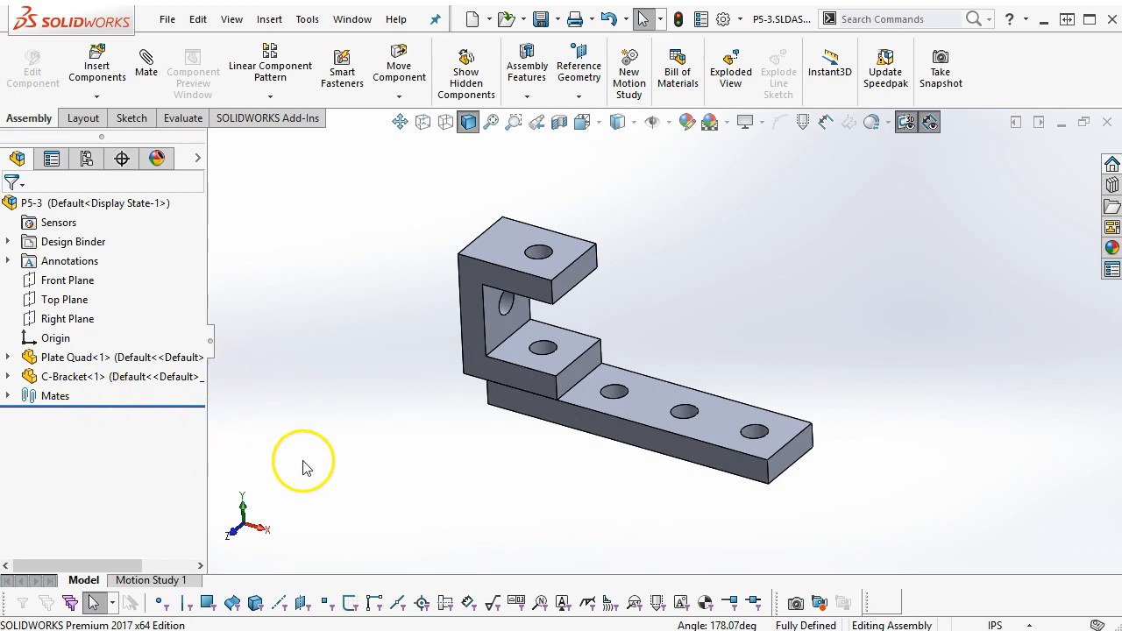
pyautogui.scroll(2, 375, 438)
pyautogui.scroll(-1, 375, 437)
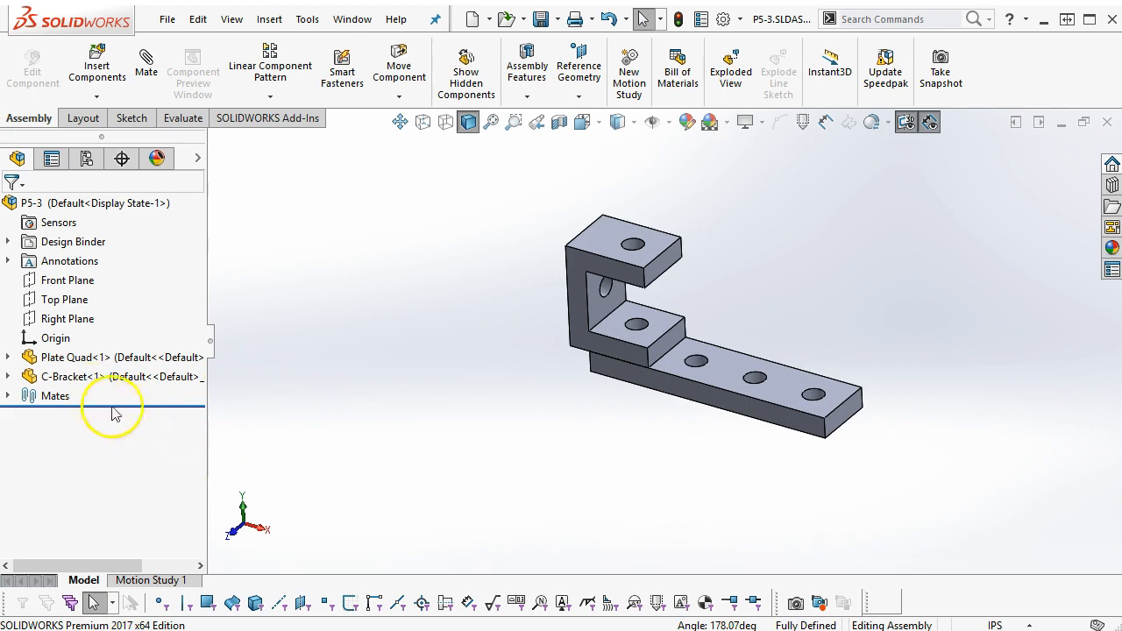
pyautogui.moveTo(81, 384); pyautogui.dragTo(823, 331)
# Step: Add a concentric mate between the second C-Bracket's lower hole and the Plate Quad's last hole
pyautogui.scroll(-3, 820, 377)
pyautogui.scroll(-2, 824, 351)
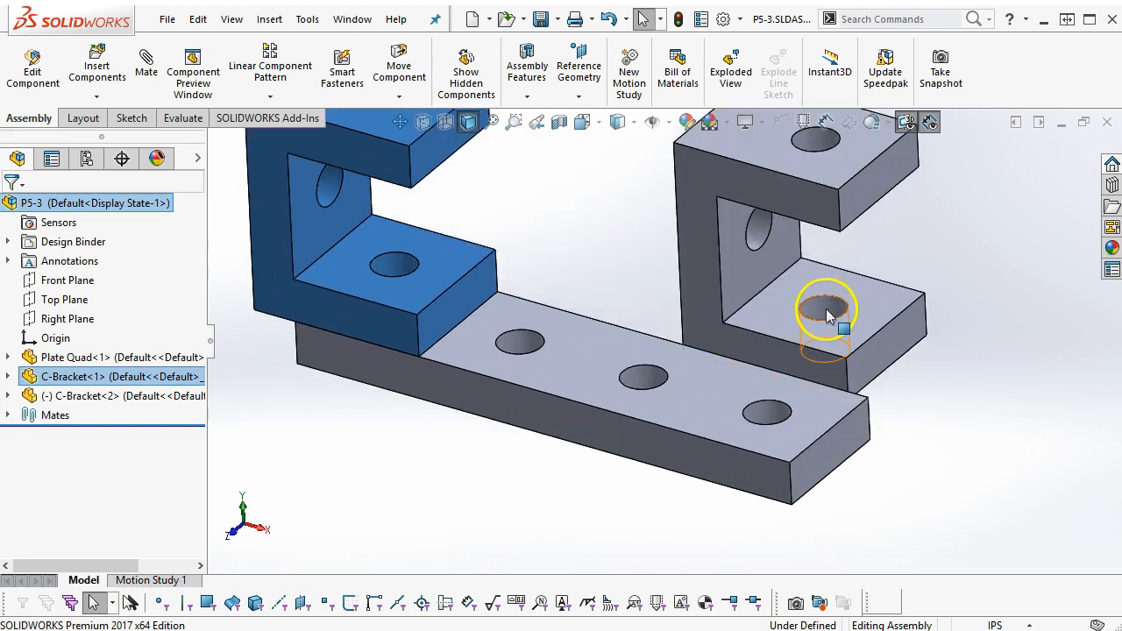
pyautogui.click(826, 311)
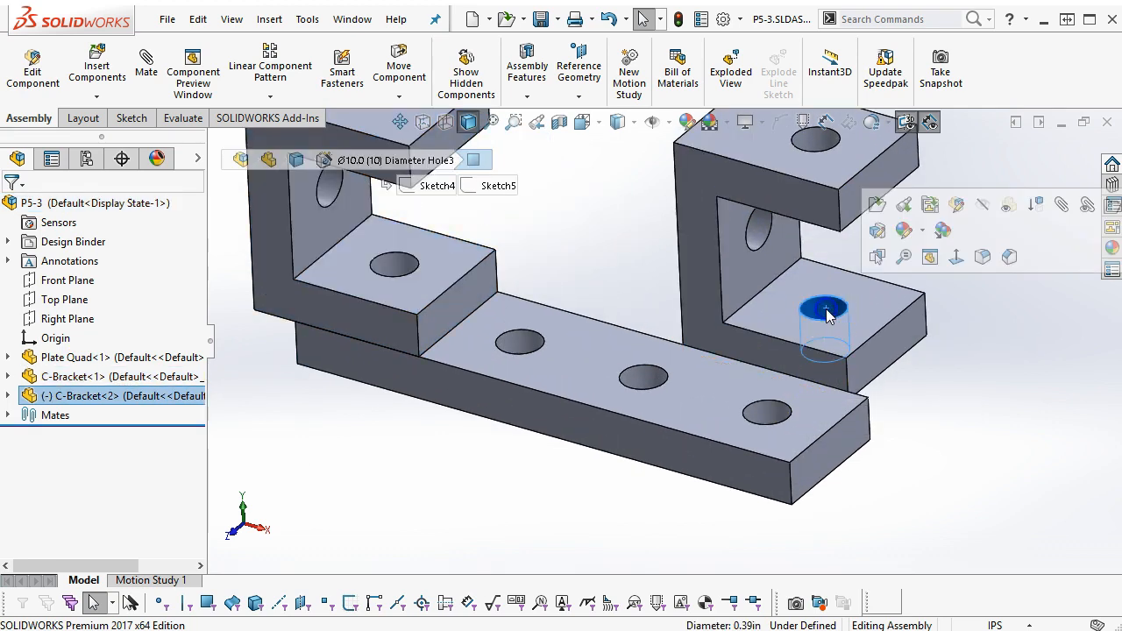
pyautogui.keyDown('ctrl'); pyautogui.click(768, 412); pyautogui.keyUp('ctrl')
pyautogui.click(884, 398)
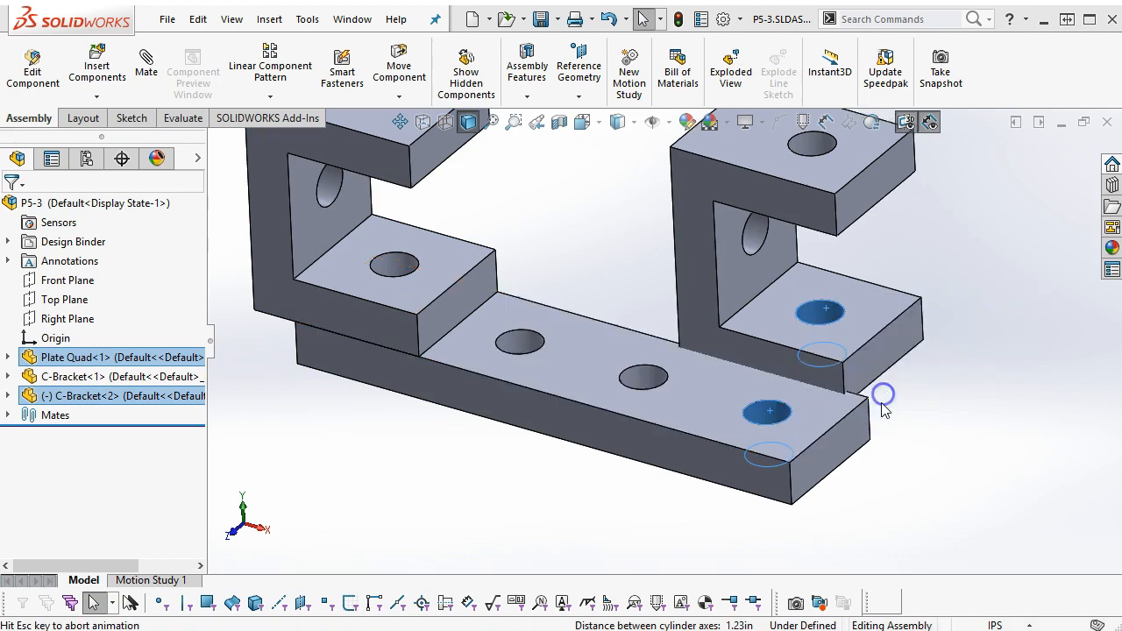
# Step: Raise the second C-Bracket above the plate and mate its bottom face coincident with the Plate Quad's top face
pyautogui.click(737, 270)
pyautogui.moveTo(735, 265); pyautogui.dragTo(735, 241)
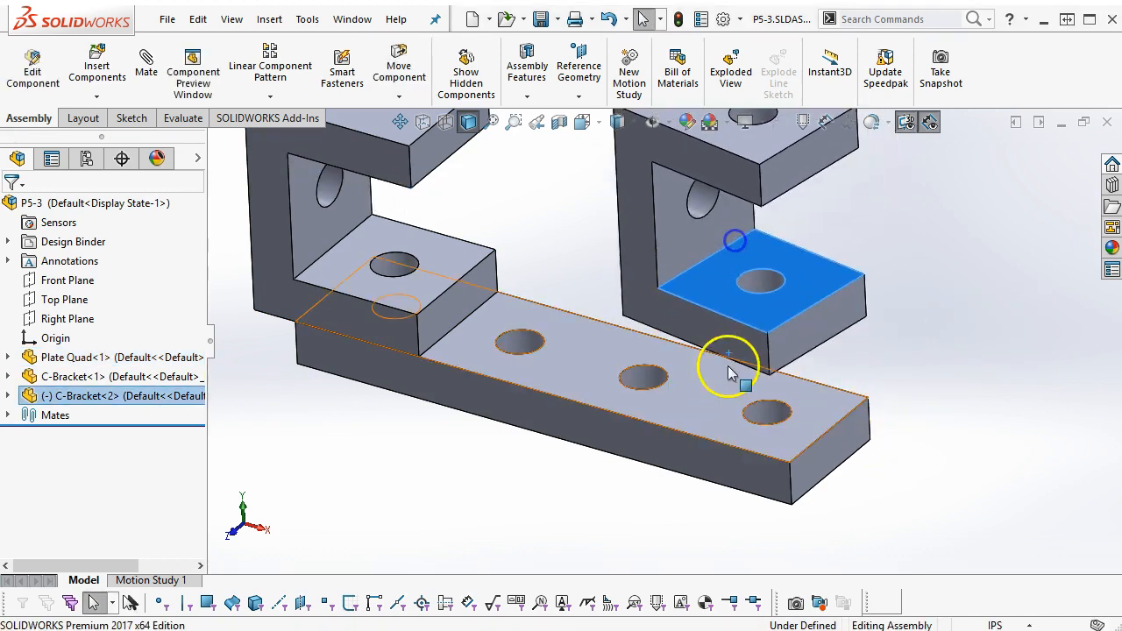
pyautogui.click(713, 420)
pyautogui.moveTo(842, 460); pyautogui.dragTo(969, 270, button='middle')
pyautogui.keyDown('ctrl'); pyautogui.click(799, 350); pyautogui.keyUp('ctrl')
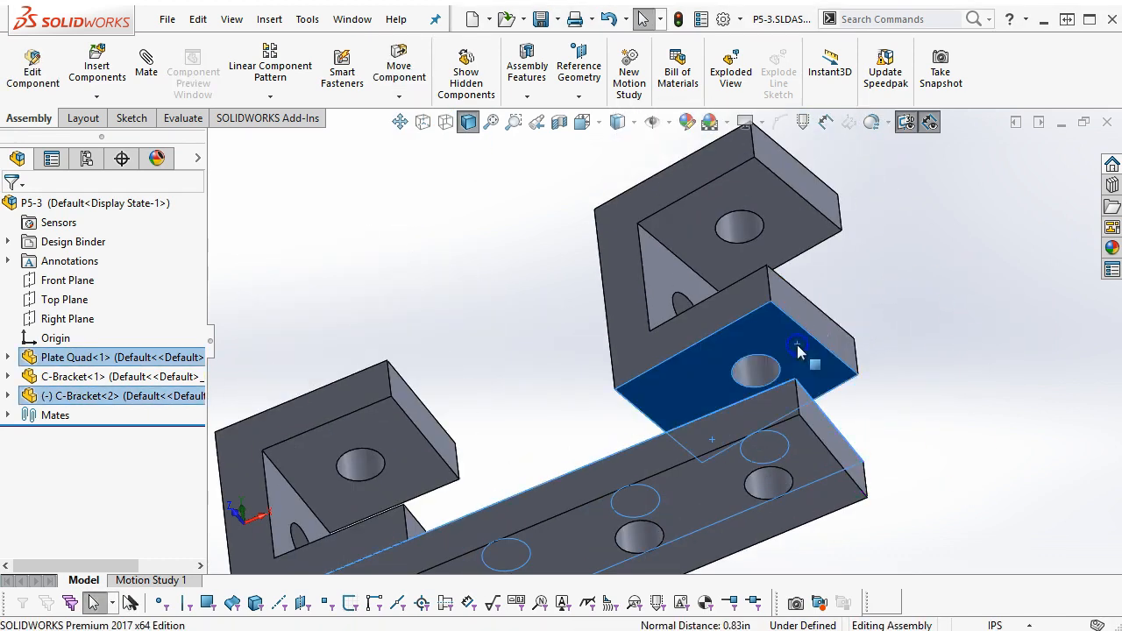
pyautogui.click(833, 330)
# Step: Turn the second C-Bracket to open toward the first and mate its front face coincident with the Plate Quad's front face
pyautogui.moveTo(795, 378); pyautogui.dragTo(440, 442)
pyautogui.moveTo(709, 371); pyautogui.dragTo(660, 385)
pyautogui.moveTo(761, 372); pyautogui.dragTo(678, 386)
pyautogui.click(679, 388)
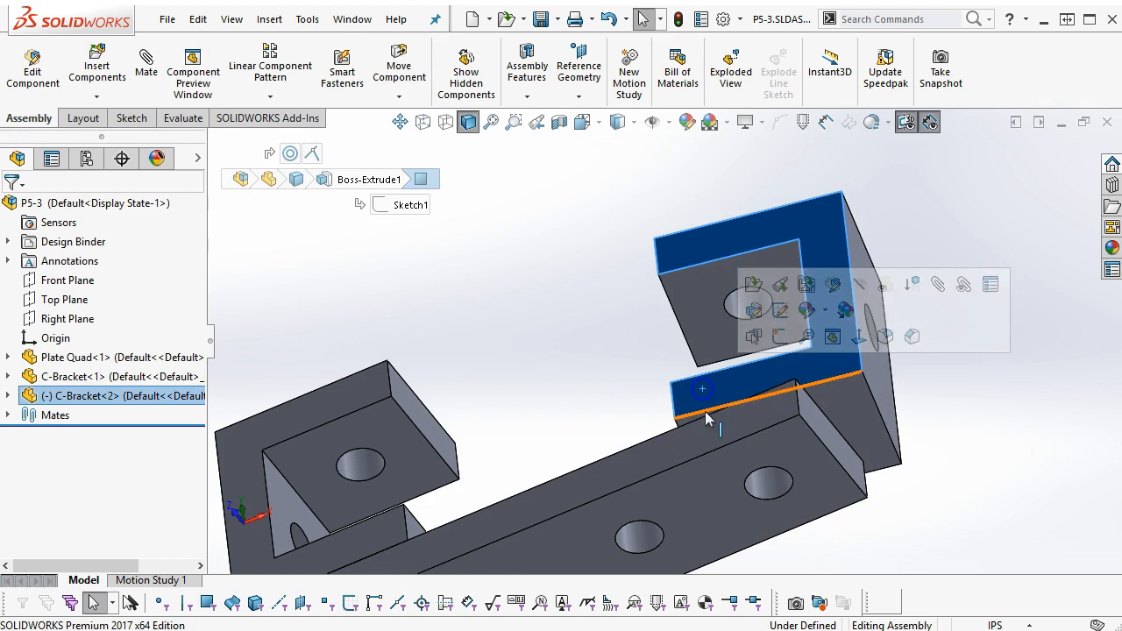
pyautogui.keyDown('ctrl'); pyautogui.click(756, 442); pyautogui.keyUp('ctrl')
pyautogui.click(777, 414)
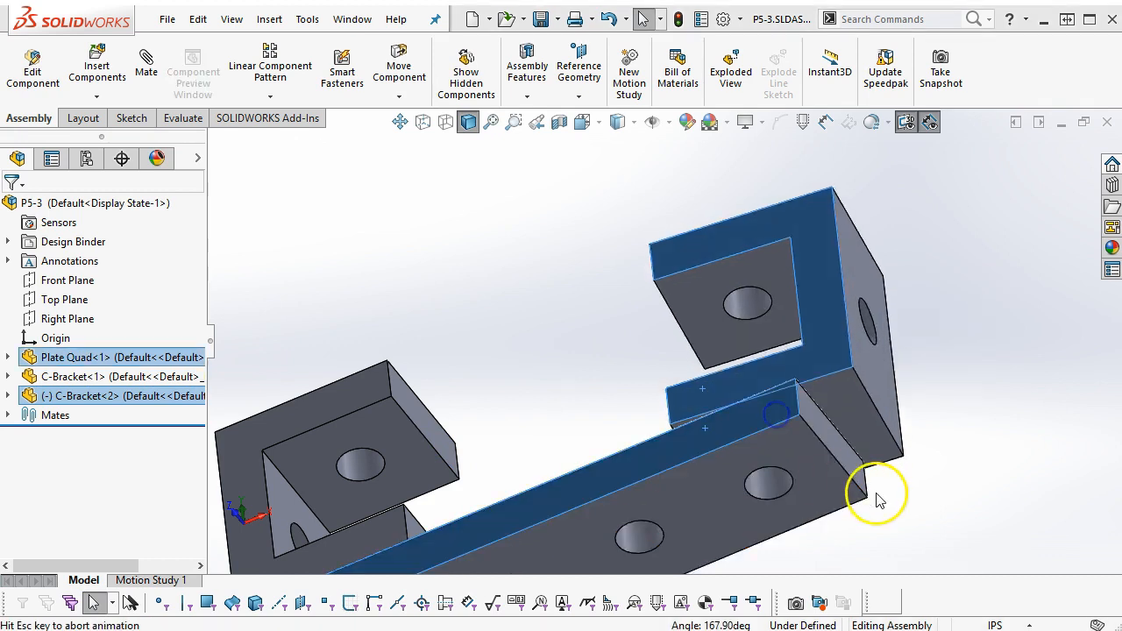
# Step: Examine the two C-Brackets mated to the plate from different angles and distances
pyautogui.press('f')
pyautogui.moveTo(932, 441); pyautogui.dragTo(931, 566, button='middle')
pyautogui.scroll(2, 768, 455)
pyautogui.moveTo(753, 412); pyautogui.dragTo(769, 523, button='middle')
pyautogui.scroll(-2, 700, 361)
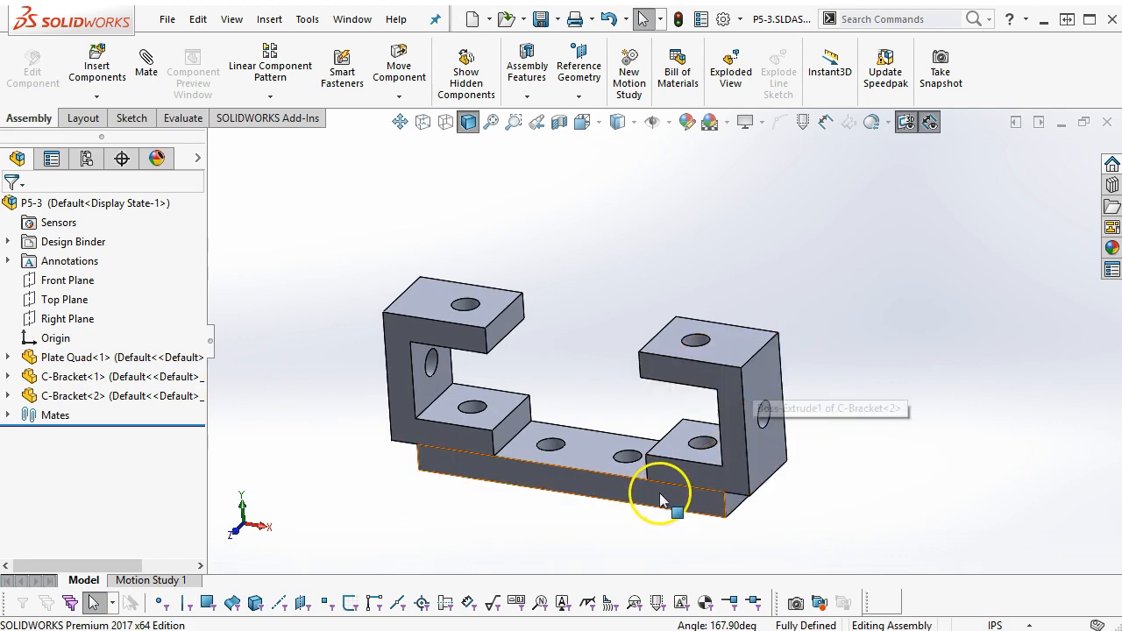
pyautogui.moveTo(681, 489); pyautogui.dragTo(681, 520, button='middle')
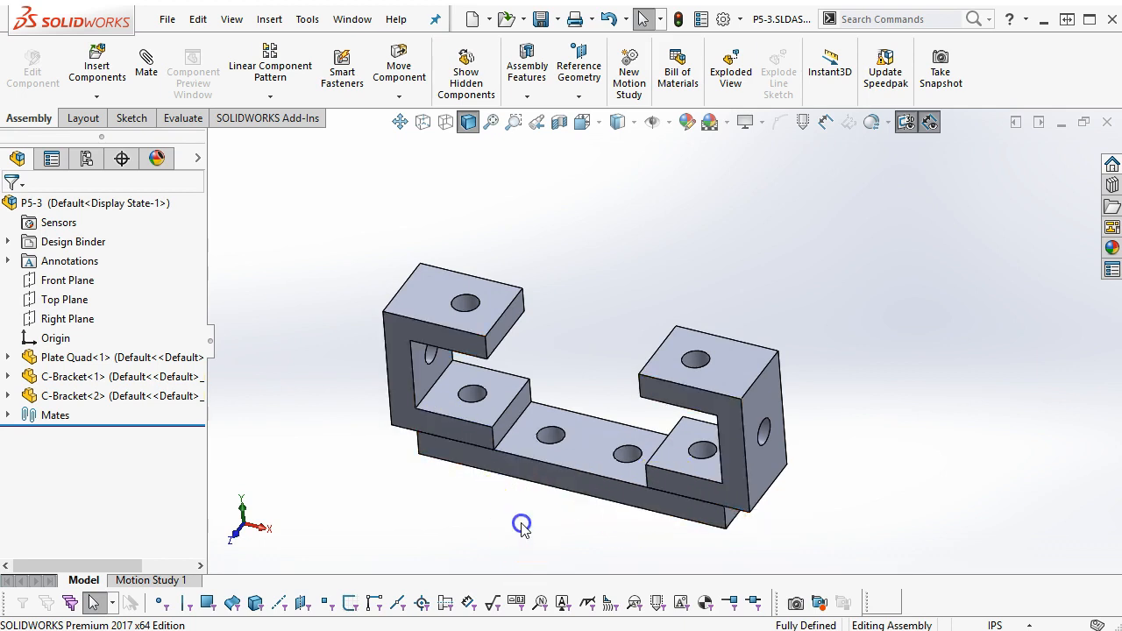
pyautogui.scroll(3, 544, 483)
pyautogui.moveTo(547, 476)
pyautogui.mouseDown(button='middle')
pyautogui.moveTo(526, 431)
pyautogui.moveTo(527, 465)
pyautogui.mouseUp(button='middle')
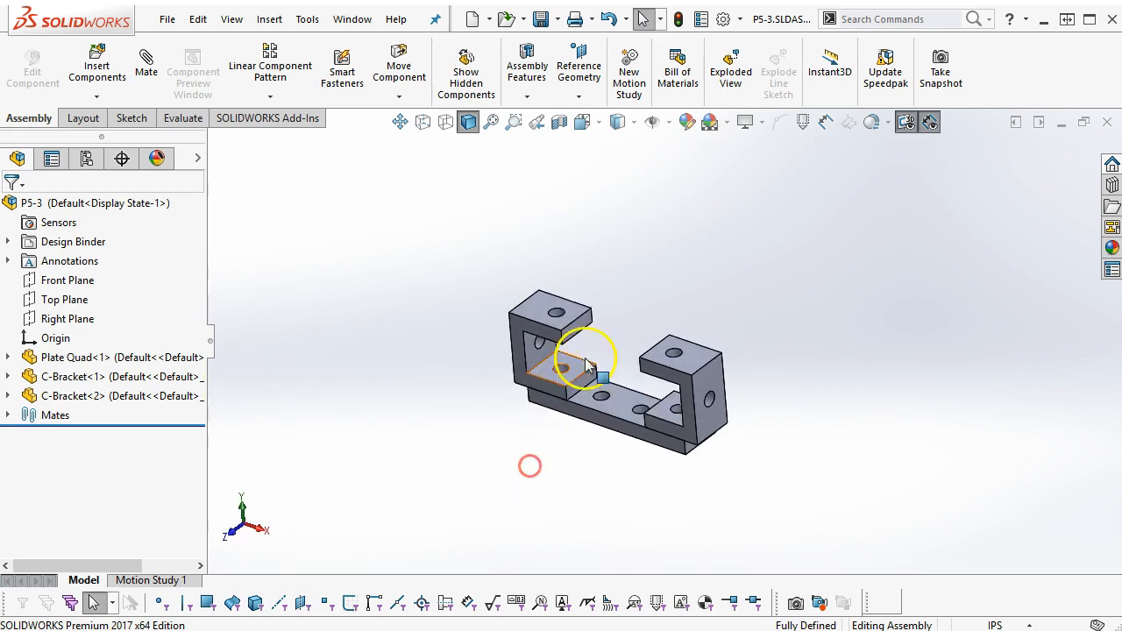
pyautogui.scroll(-5, 601, 338)
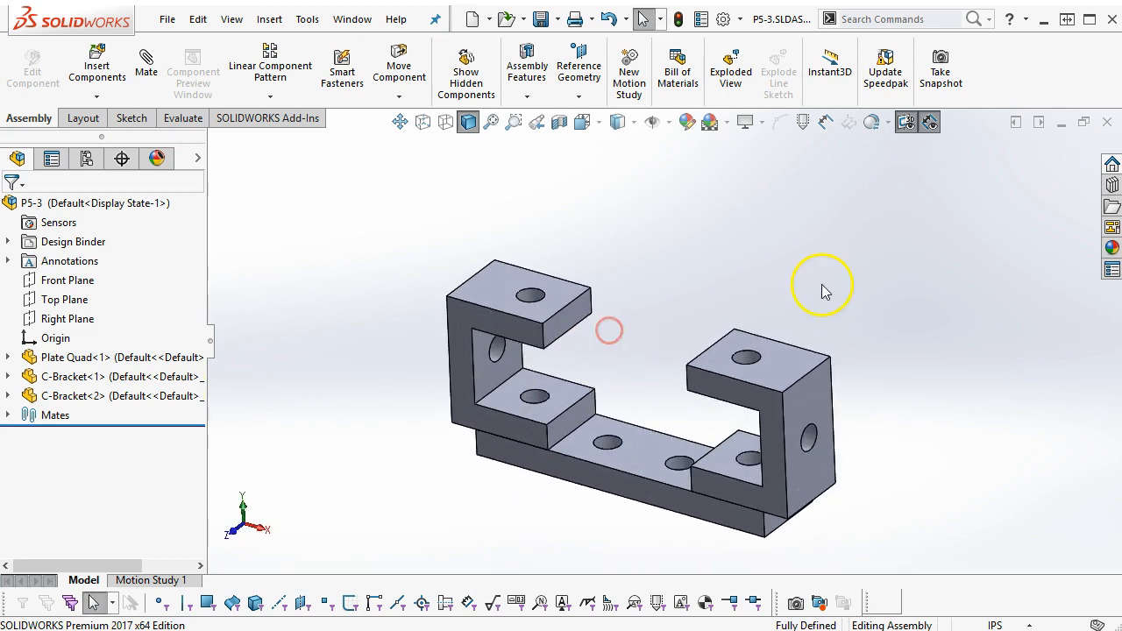
# Step: Insert a second Plate Quad from the recent documents and place it above the two C-Brackets
pyautogui.click(1112, 207)
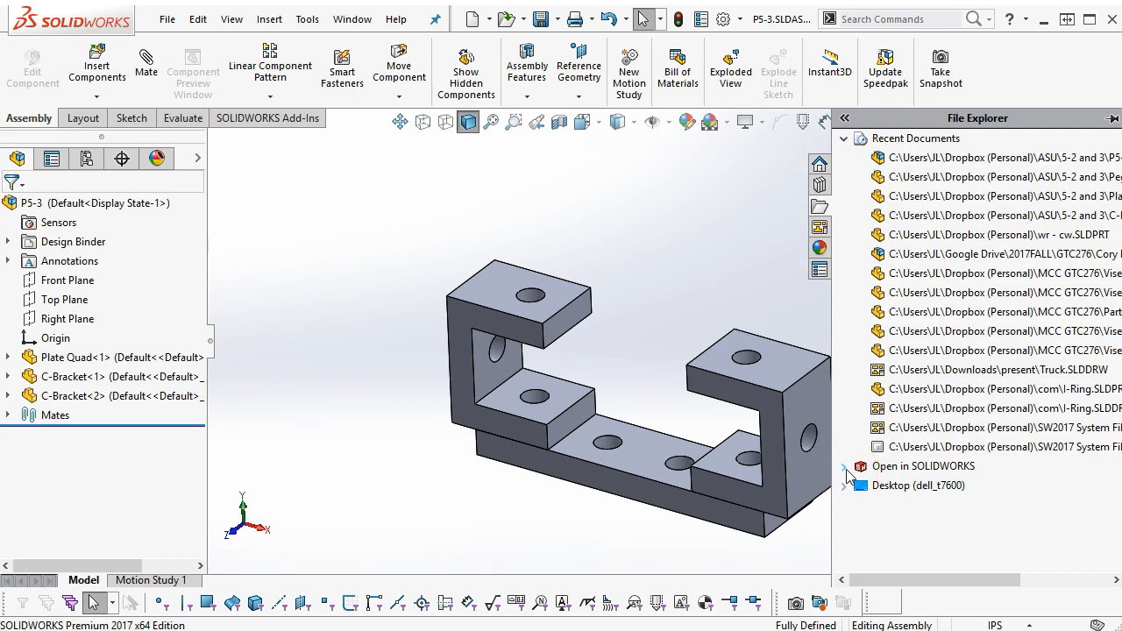
pyautogui.moveTo(923, 171)
pyautogui.moveTo(914, 199)
pyautogui.moveTo(913, 199); pyautogui.dragTo(677, 233)
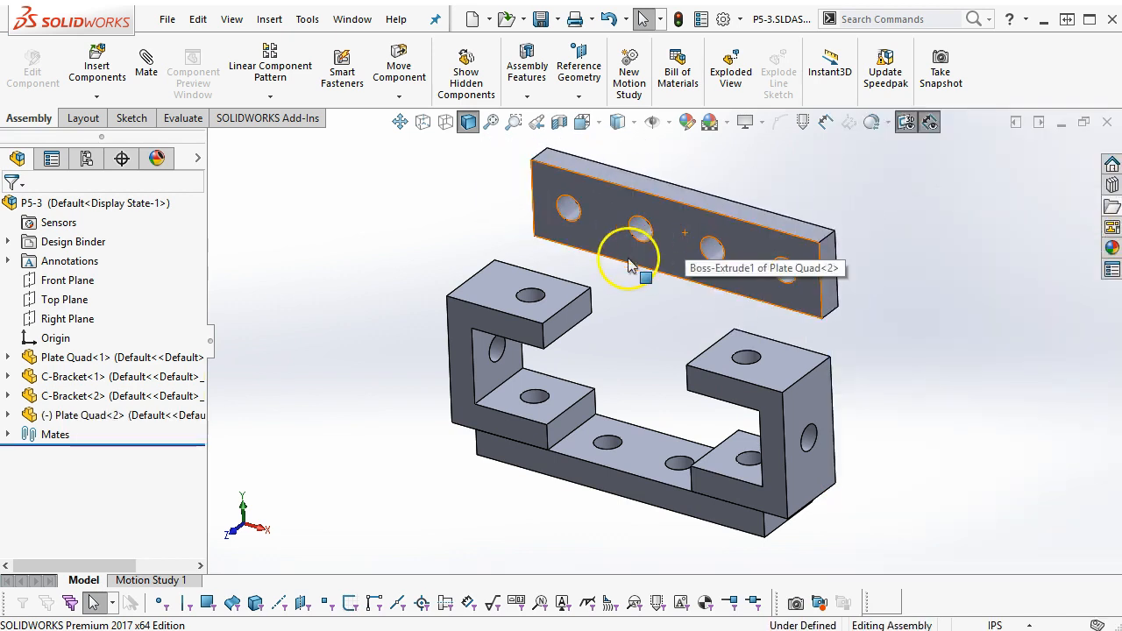
# Step: Mate the loose Plate Quad's large face coincident with the top face of the first C-Bracket
pyautogui.click(603, 237)
pyautogui.keyDown('ctrl'); pyautogui.click(566, 299); pyautogui.keyUp('ctrl')
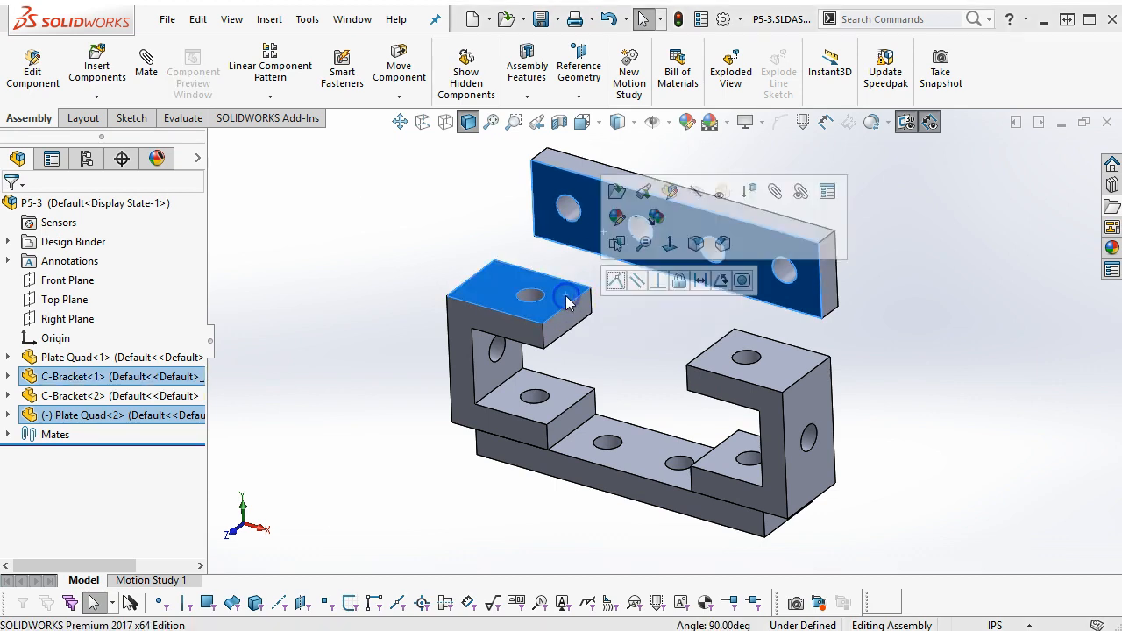
pyautogui.click(616, 282)
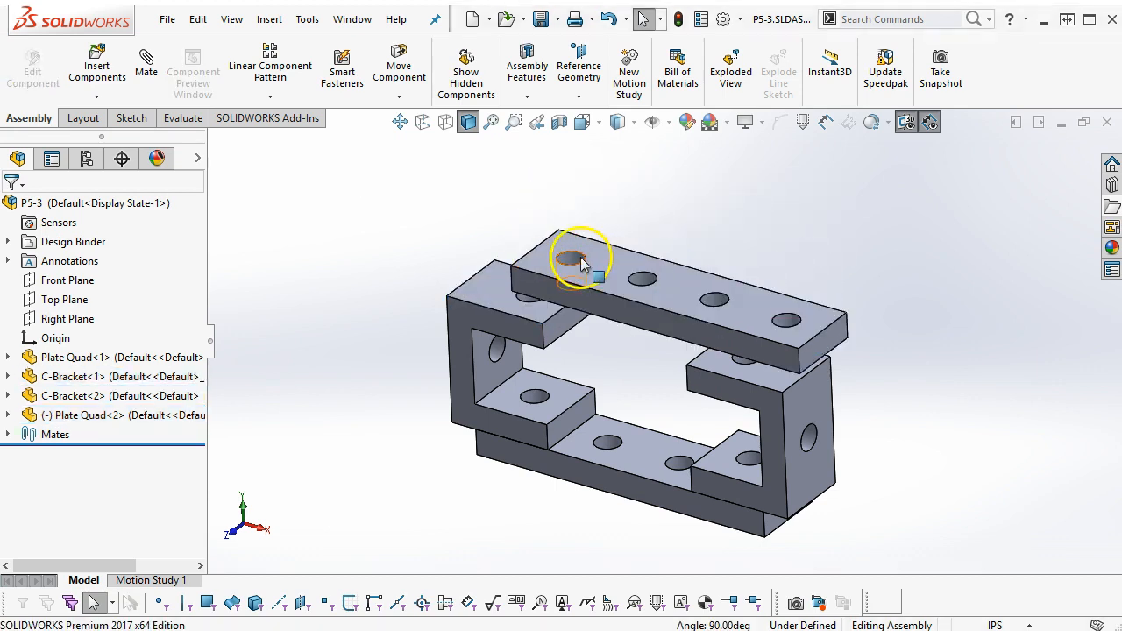
# Step: Reposition the upper plate and mate its end hole concentric with the first C-Bracket's top hole
pyautogui.moveTo(612, 314); pyautogui.dragTo(623, 301)
pyautogui.click(584, 246)
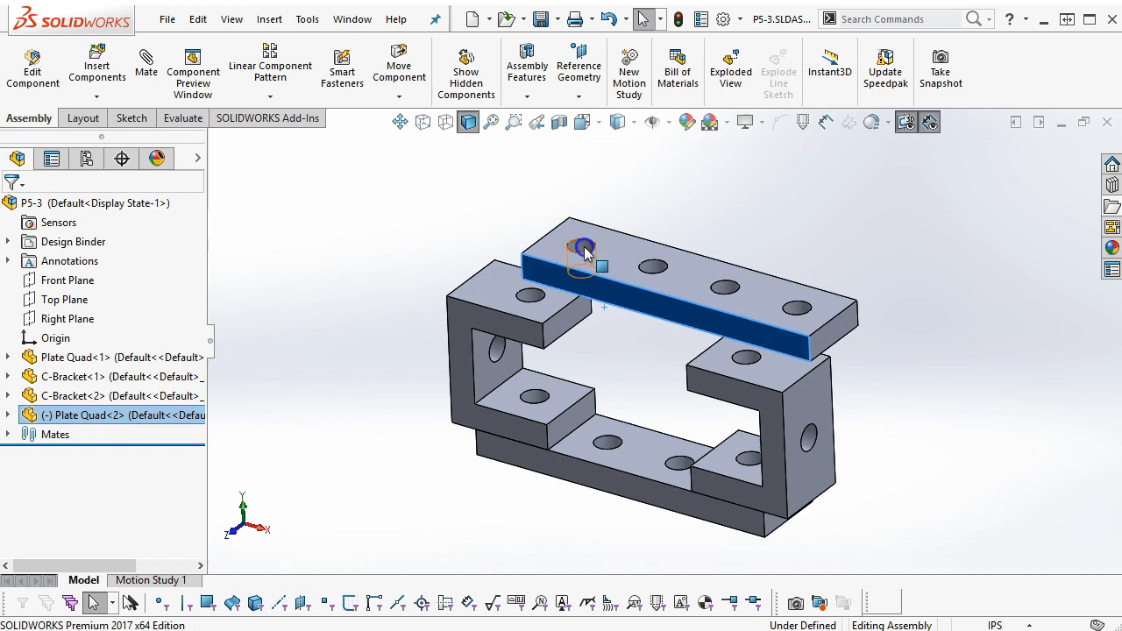
pyautogui.keyDown('ctrl'); pyautogui.click(533, 303); pyautogui.keyUp('ctrl')
pyautogui.click(643, 281)
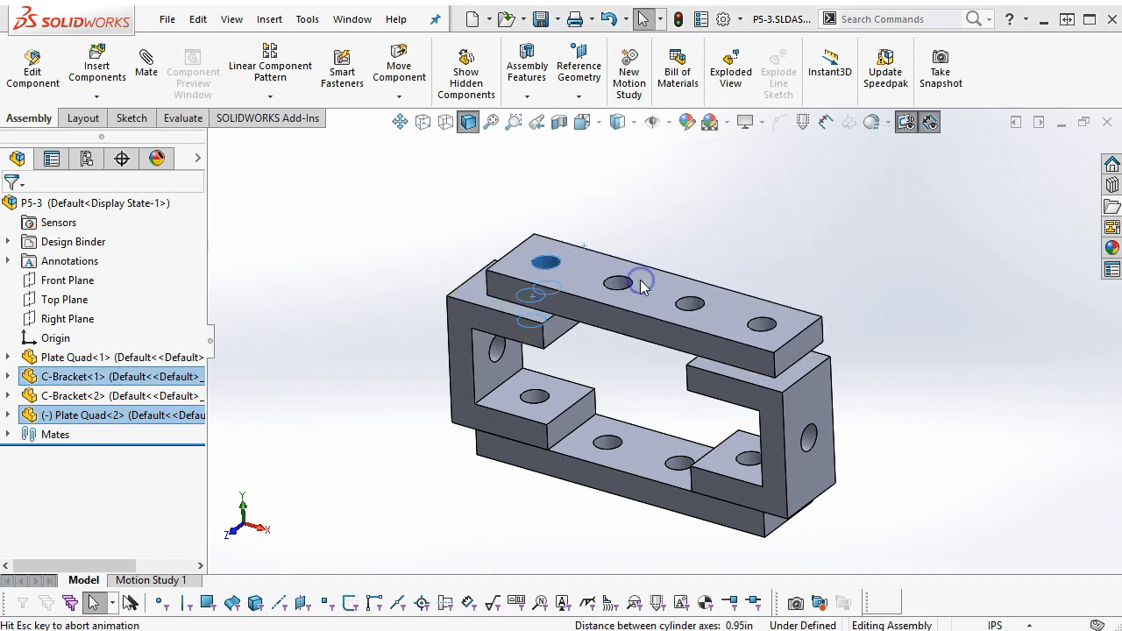
# Step: Mate the upper plate's opposite end hole concentric with the top hole of the second C-Bracket
pyautogui.moveTo(811, 307); pyautogui.dragTo(814, 396, button='middle')
pyautogui.scroll(-5, 752, 399)
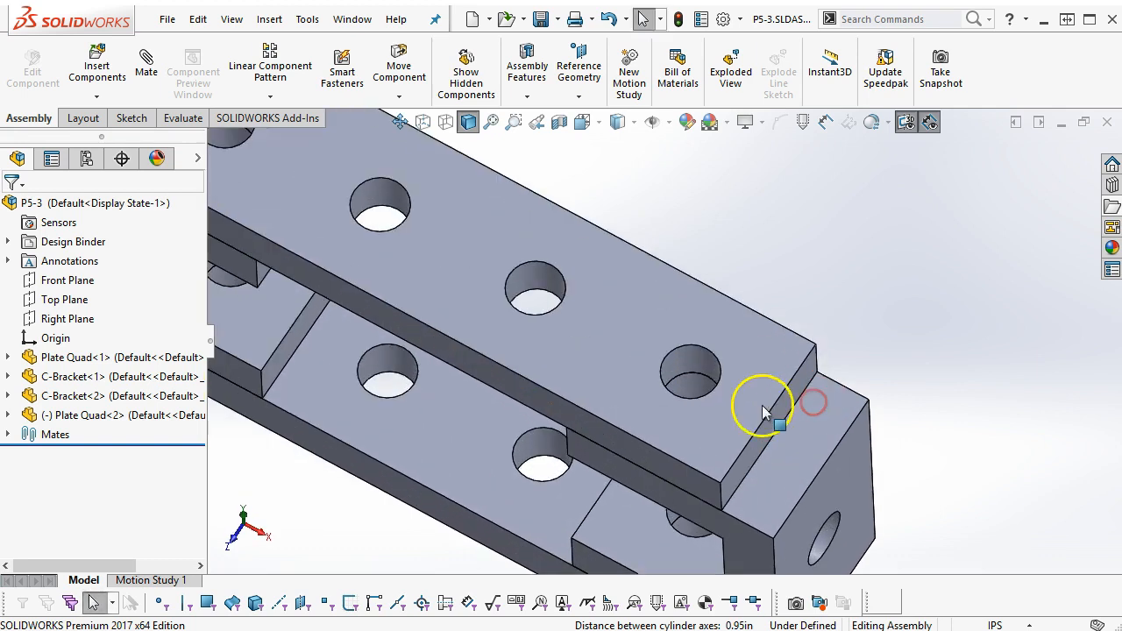
pyautogui.click(690, 393)
pyautogui.keyDown('ctrl'); pyautogui.click(691, 376); pyautogui.keyUp('ctrl')
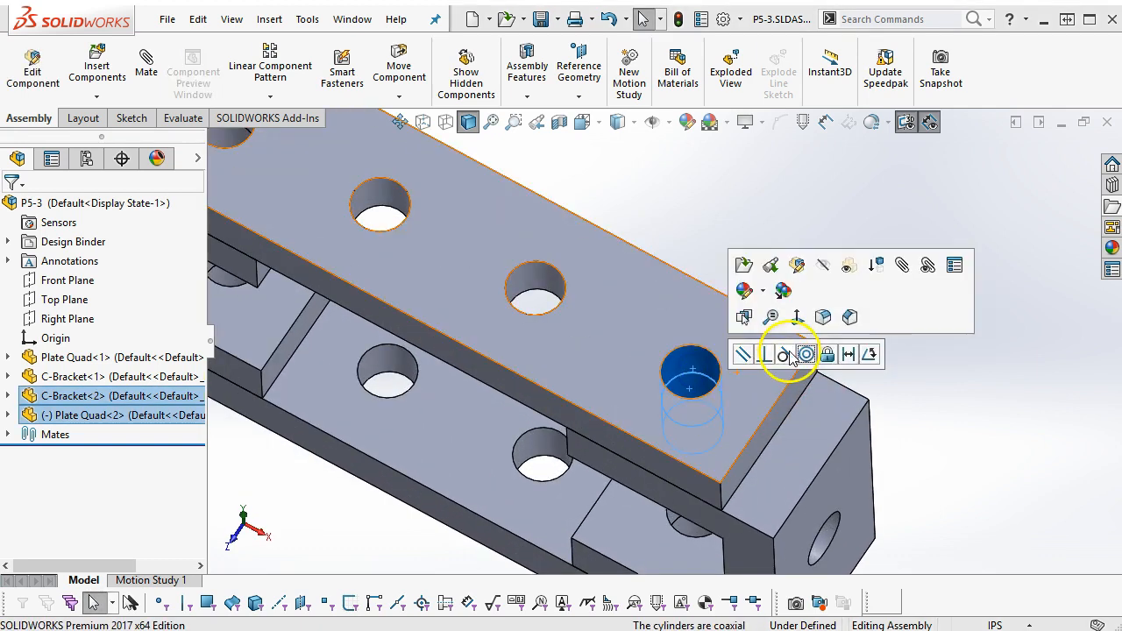
pyautogui.click(805, 354)
pyautogui.scroll(3, 937, 431)
pyautogui.moveTo(938, 429); pyautogui.dragTo(927, 265, button='middle')
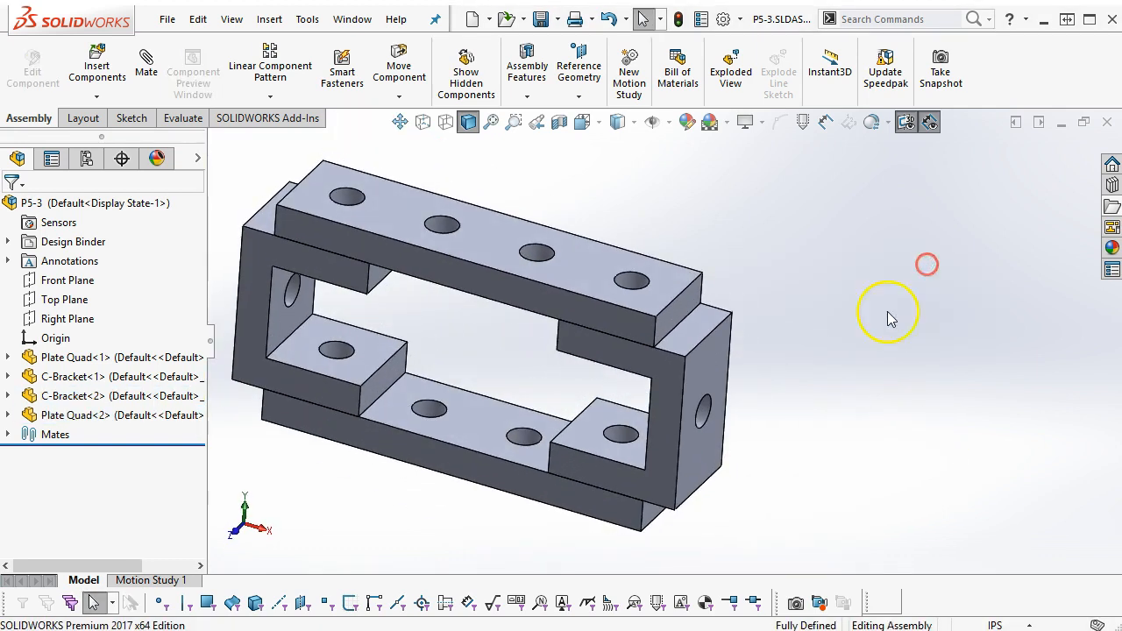
# Step: Examine the assembled plates and brackets from the isometric view and several other angles
pyautogui.hotkey('ctrl', '7')
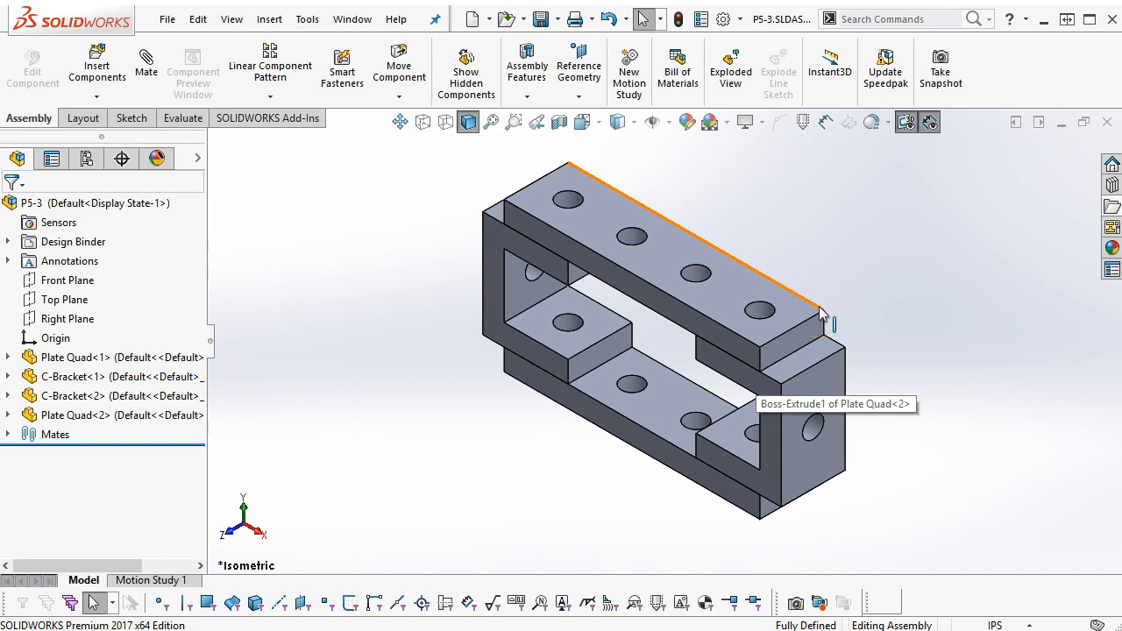
pyautogui.moveTo(672, 469)
pyautogui.mouseDown(button='middle')
pyautogui.moveTo(634, 406)
pyautogui.moveTo(644, 376)
pyautogui.moveTo(678, 416)
pyautogui.moveTo(678, 455)
pyautogui.mouseUp(button='middle')
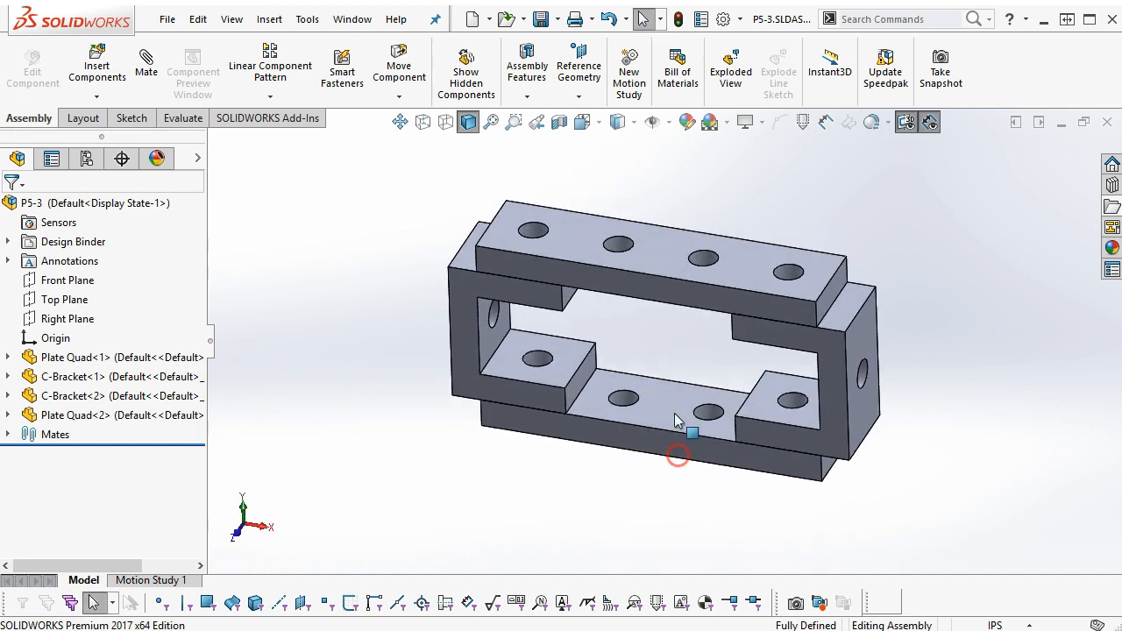
pyautogui.moveTo(786, 220); pyautogui.dragTo(781, 298, button='middle')
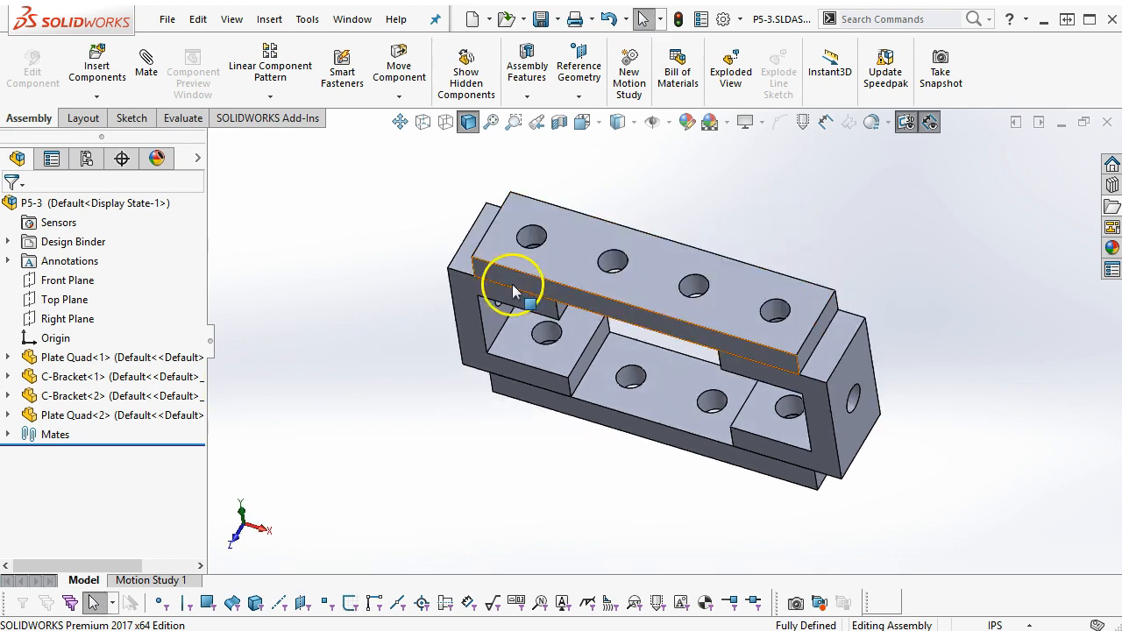
pyautogui.moveTo(664, 324); pyautogui.dragTo(779, 321, button='middle')
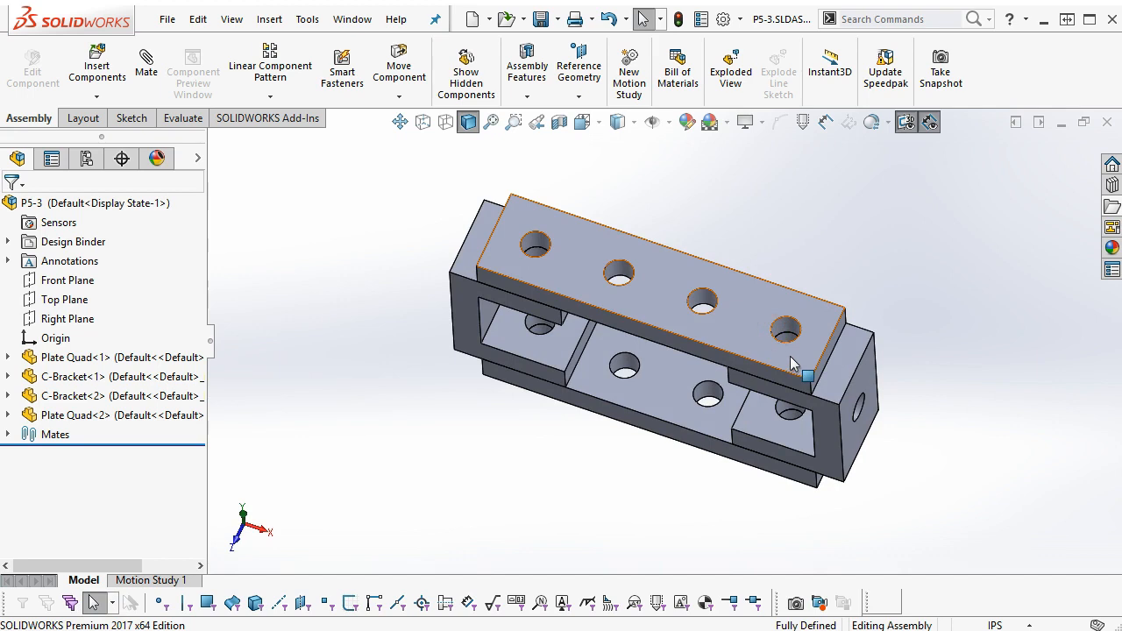
pyautogui.moveTo(836, 333); pyautogui.dragTo(798, 263, button='middle')
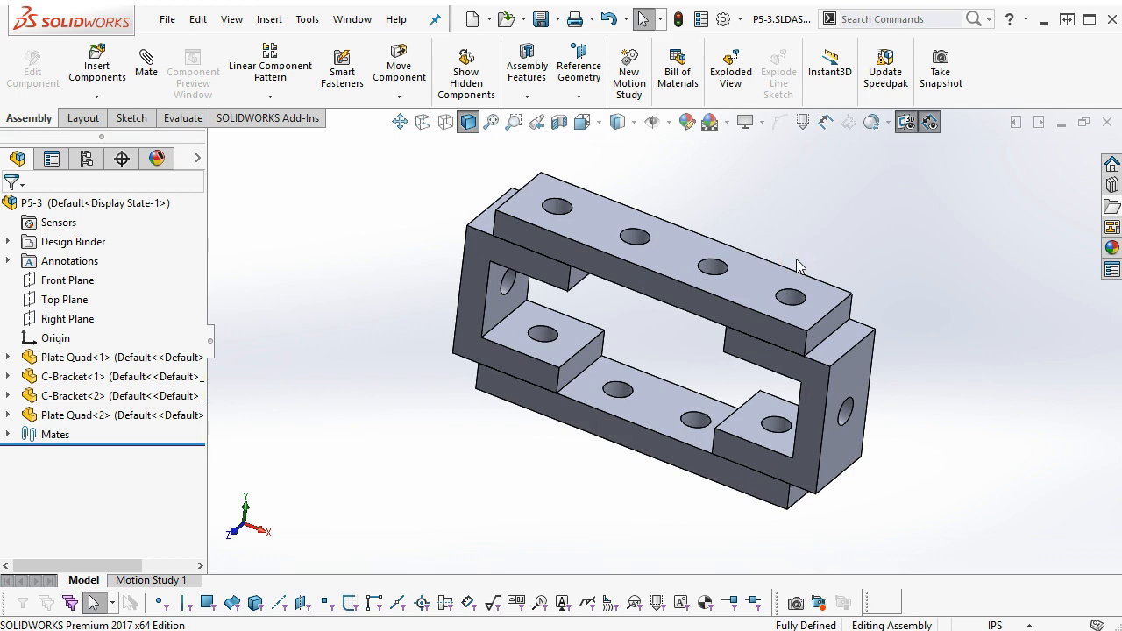
pyautogui.moveTo(797, 258); pyautogui.dragTo(797, 216, button='middle')
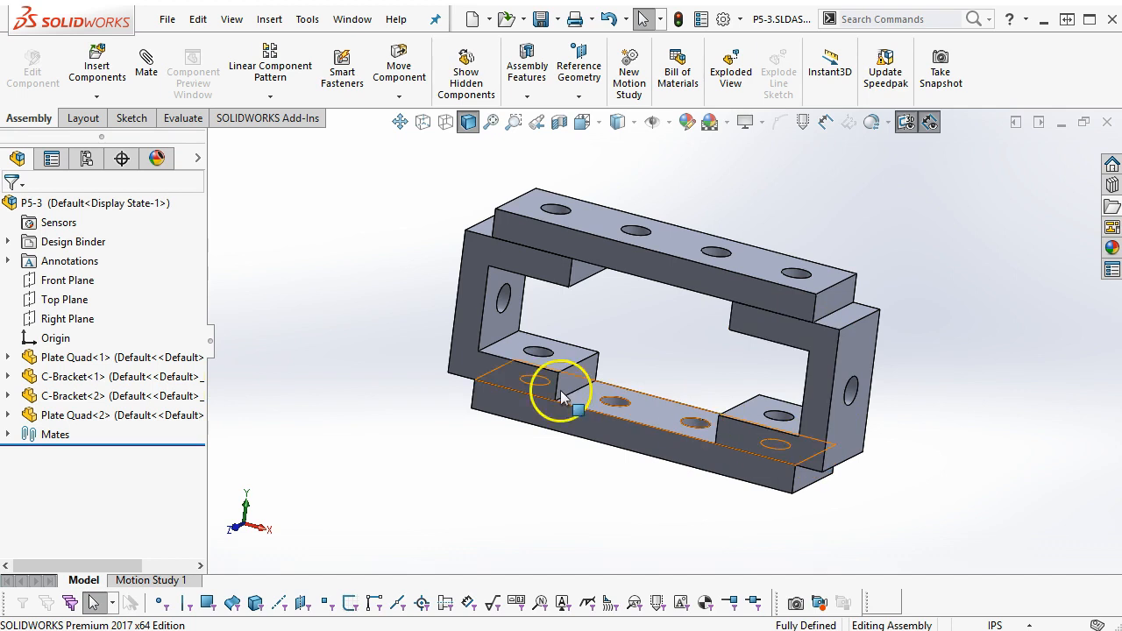
pyautogui.moveTo(772, 221); pyautogui.dragTo(766, 271, button='middle')
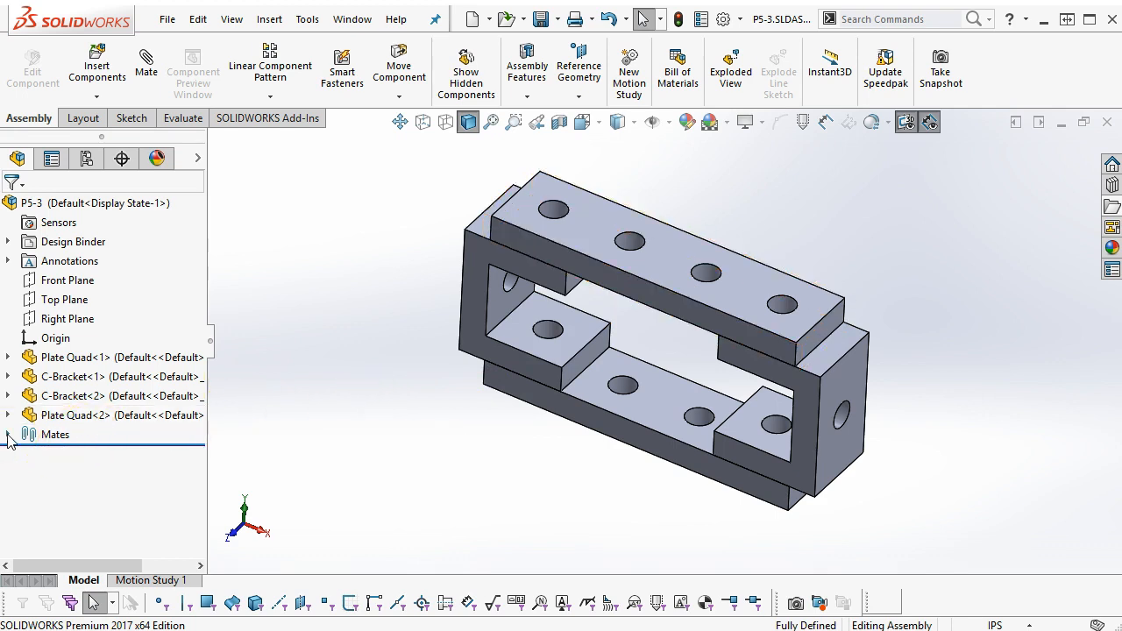
# Step: Review the assembly's mate list, checking which faces and holes the Parallel1 and Concentric4 mates reference
pyautogui.click(8, 435)
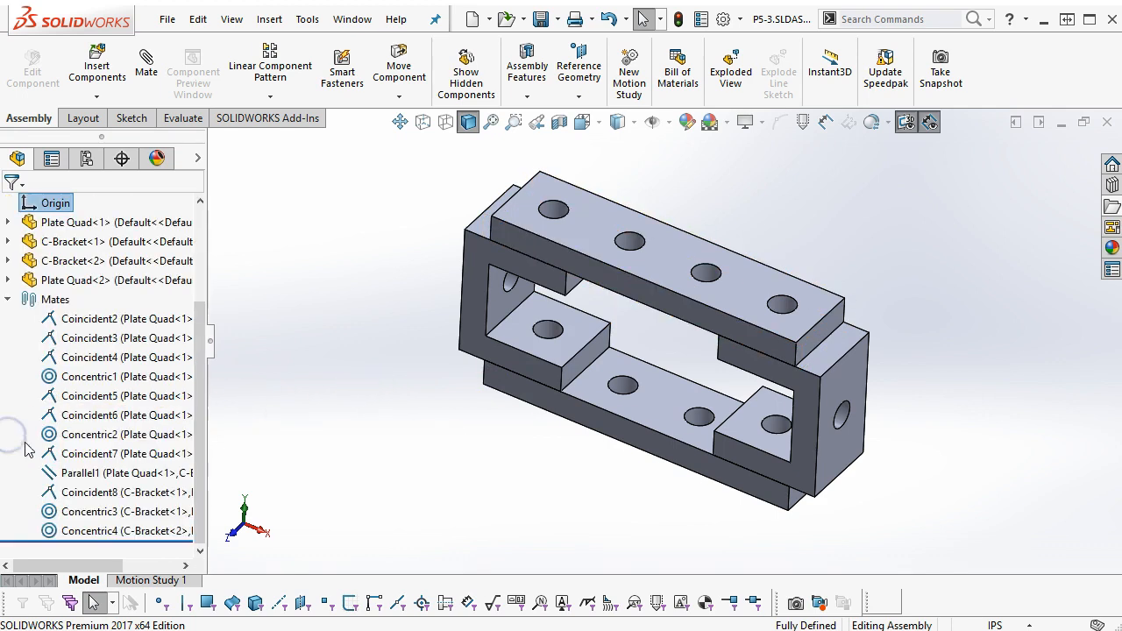
pyautogui.click(92, 473)
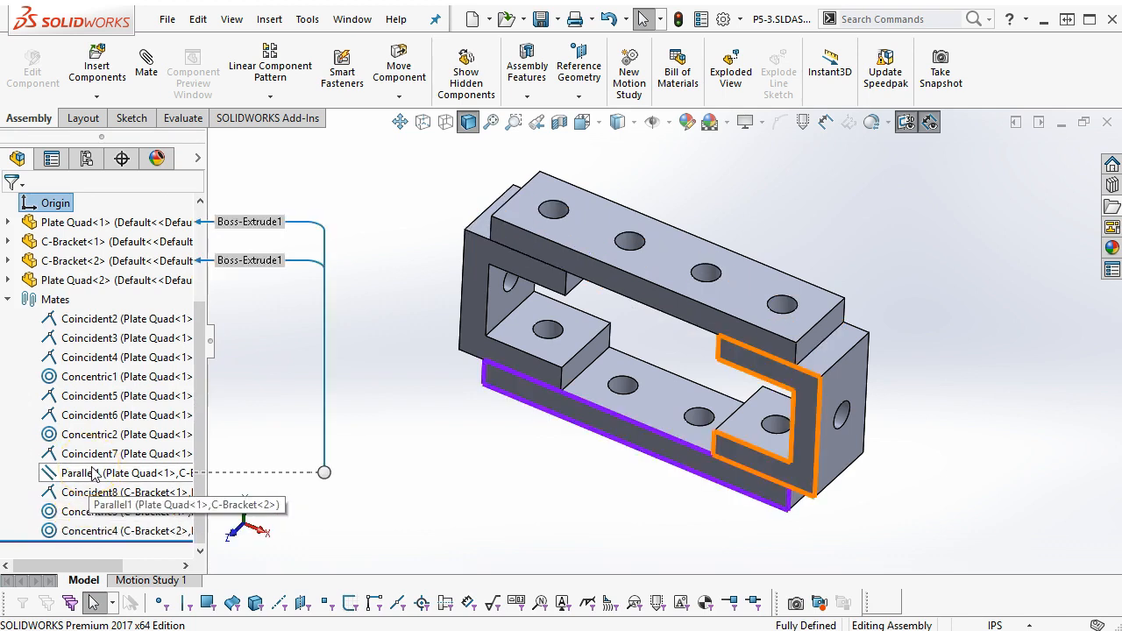
pyautogui.click(97, 462)
pyautogui.click(92, 532)
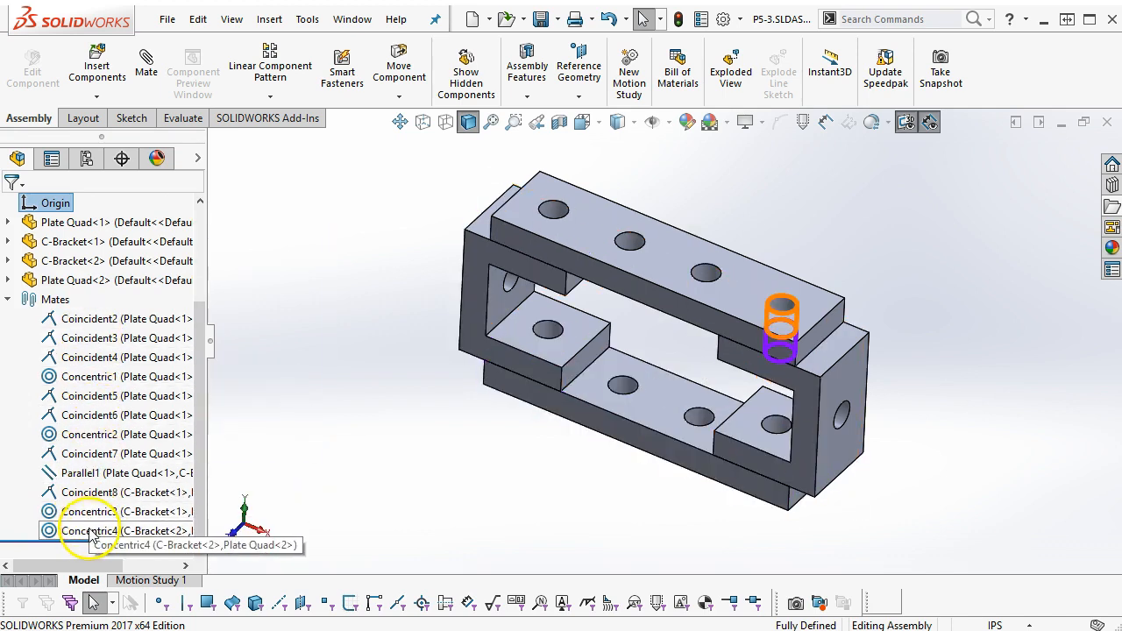
pyautogui.click(8, 299)
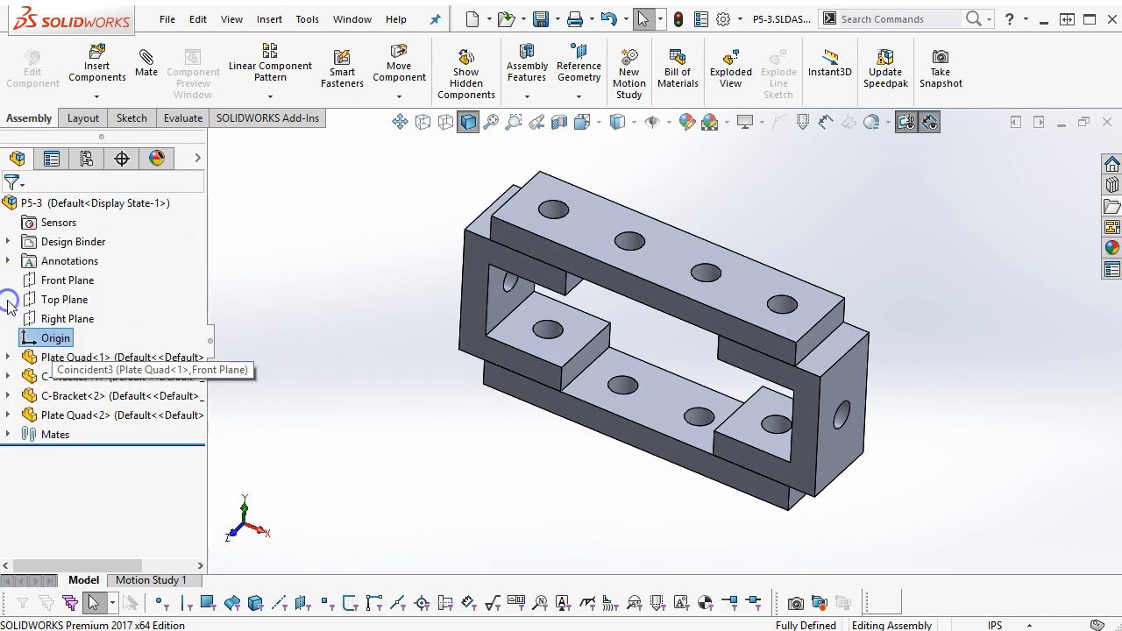
# Step: Find the Coincident6 mate among the first C-Bracket's mates and change it to a Parallel mate
pyautogui.click(8, 377)
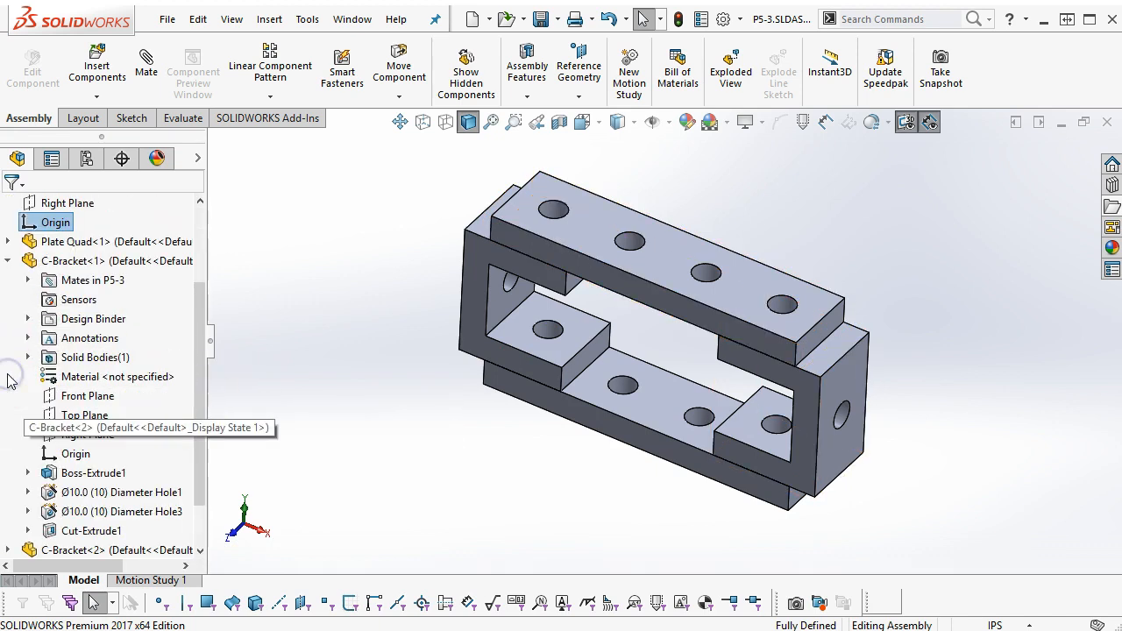
pyautogui.click(29, 280)
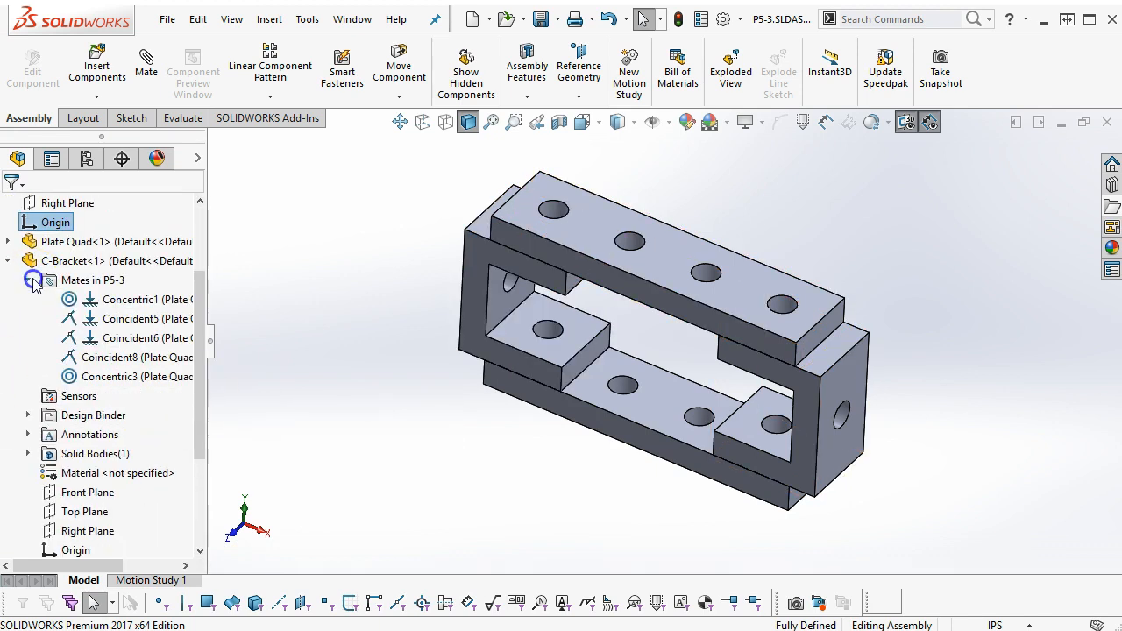
pyautogui.click(109, 337)
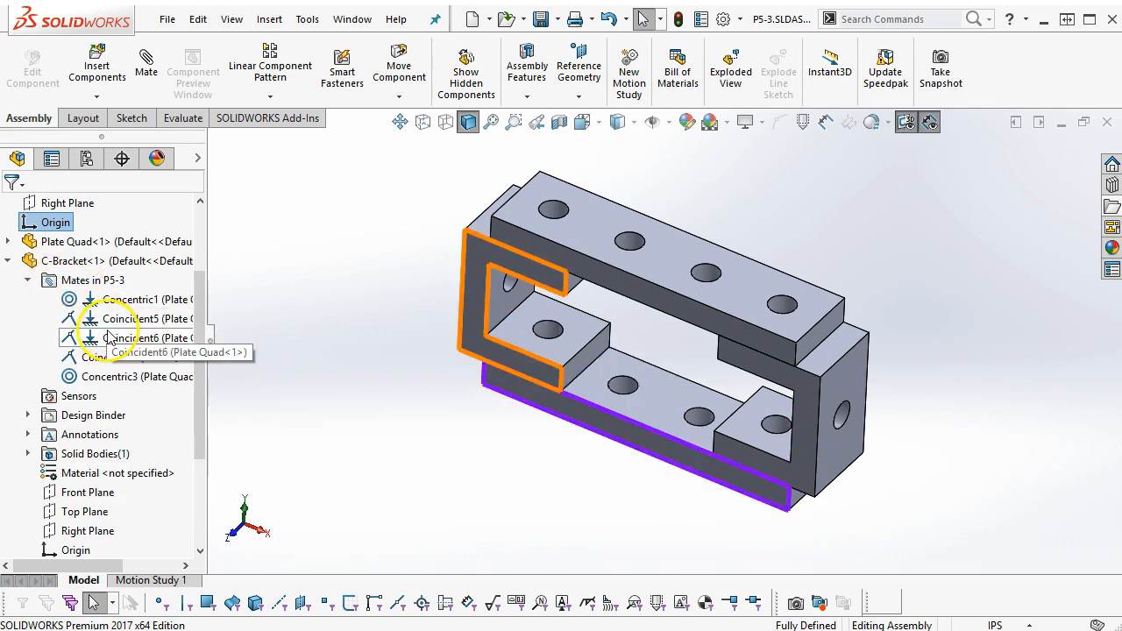
pyautogui.click(112, 341)
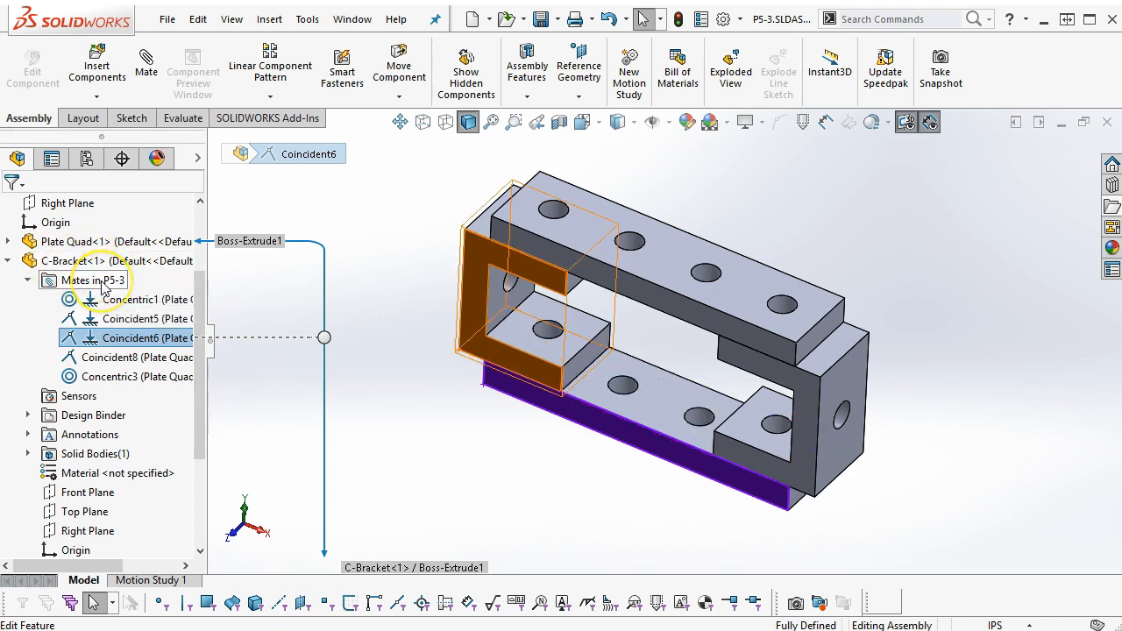
pyautogui.click(112, 342)
pyautogui.click(109, 342)
pyautogui.click(320, 361)
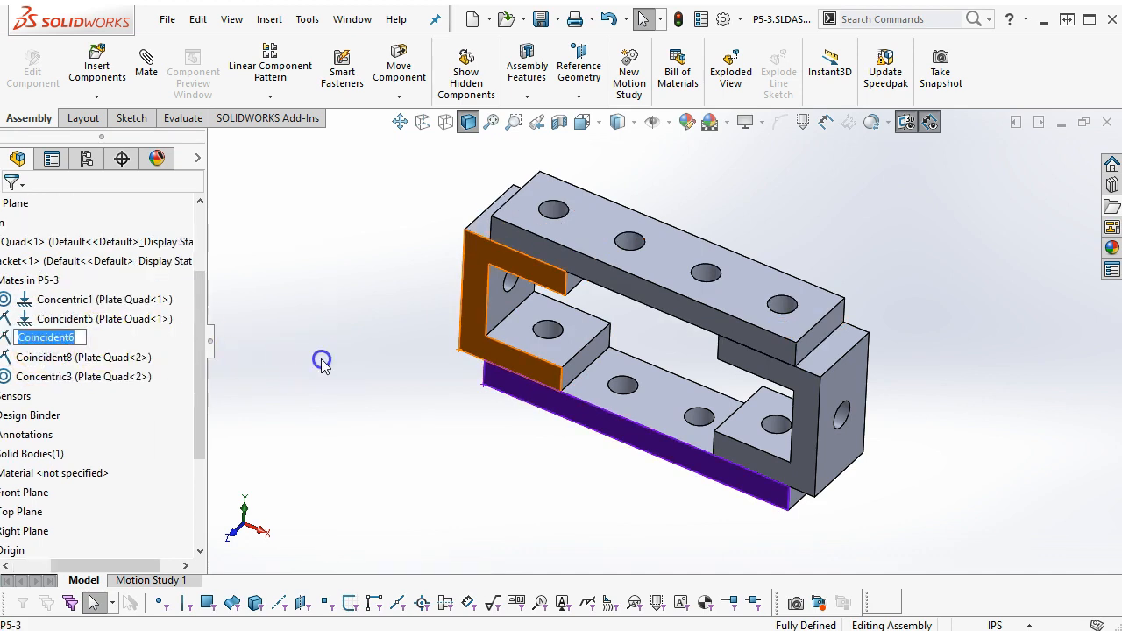
pyautogui.rightClick(99, 342)
pyautogui.click(121, 296)
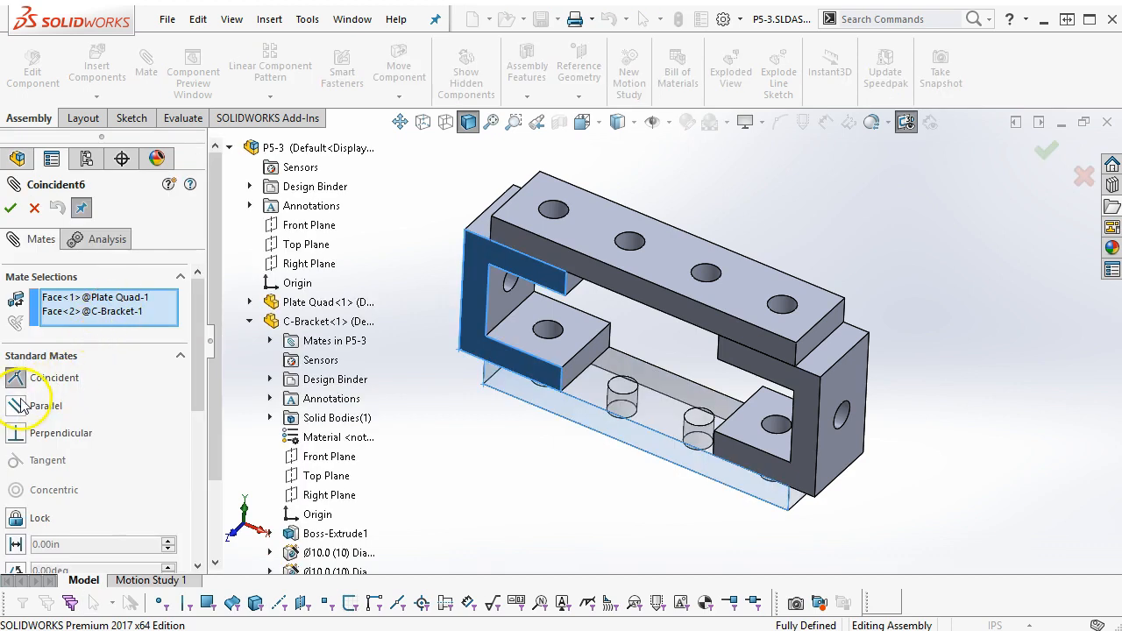
pyautogui.click(18, 406)
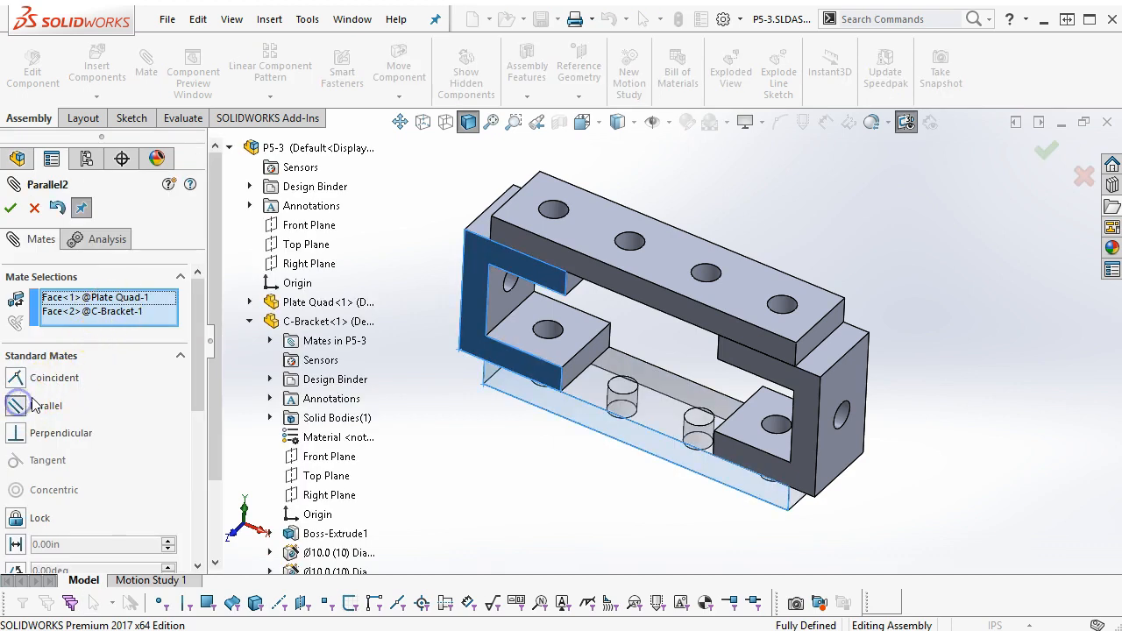
pyautogui.click(10, 211)
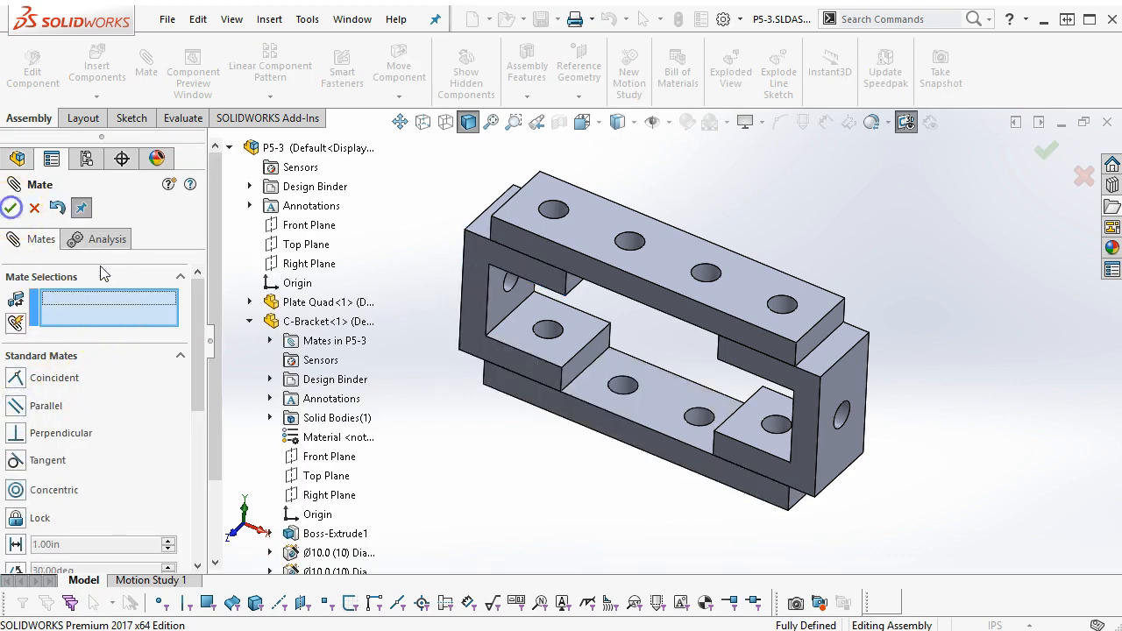
pyautogui.click(11, 210)
# Step: Save the P5-3 assembly together with the modified C-Bracket part
pyautogui.moveTo(451, 428); pyautogui.dragTo(456, 393, button='middle')
pyautogui.hotkey('ctrl', 's')
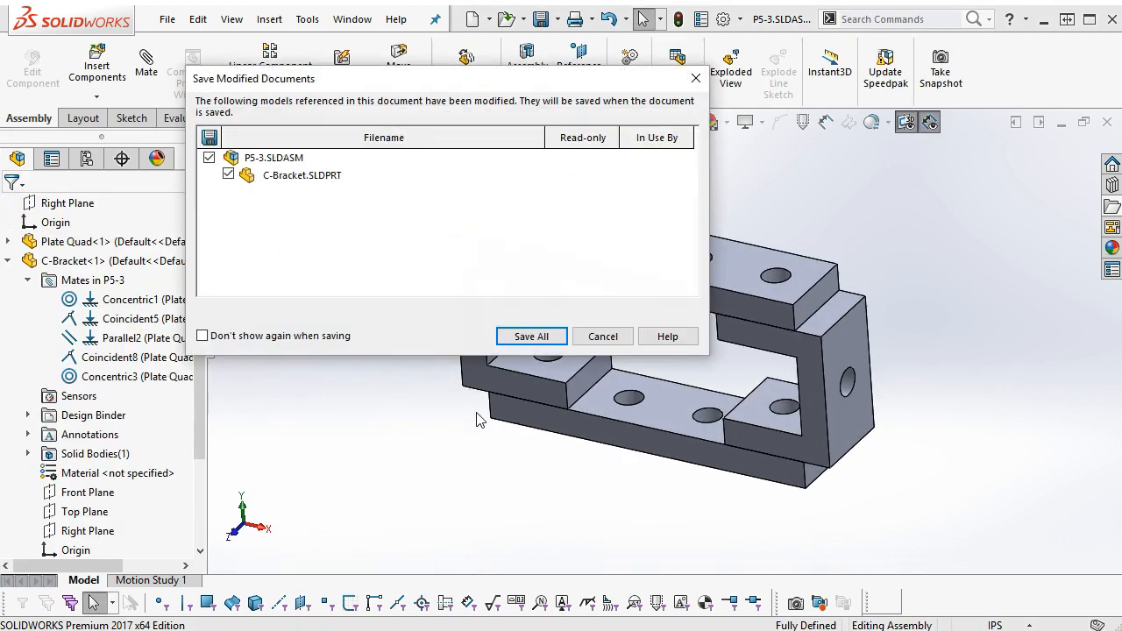
pyautogui.click(531, 337)
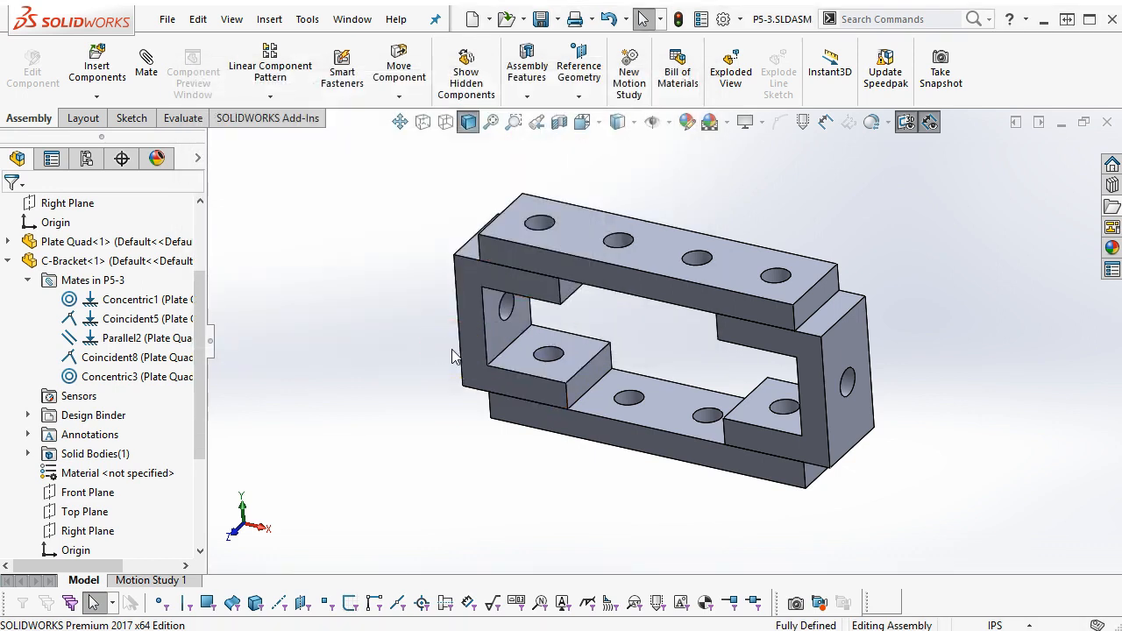
# Step: Collapse the first C-Bracket's feature listing and tile all open document windows horizontally
pyautogui.moveTo(577, 453)
pyautogui.mouseDown(button='middle')
pyautogui.moveTo(630, 379)
pyautogui.moveTo(574, 394)
pyautogui.moveTo(564, 453)
pyautogui.moveTo(562, 422)
pyautogui.moveTo(581, 431)
pyautogui.moveTo(645, 360)
pyautogui.moveTo(634, 390)
pyautogui.moveTo(601, 421)
pyautogui.moveTo(598, 458)
pyautogui.mouseUp(button='middle')
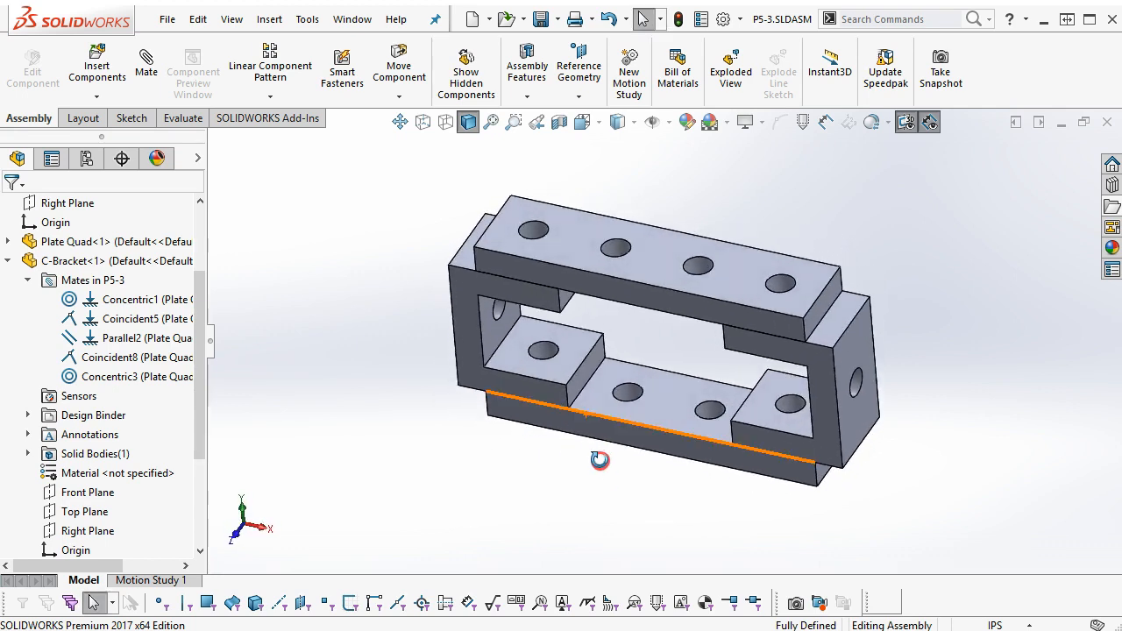
pyautogui.click(7, 260)
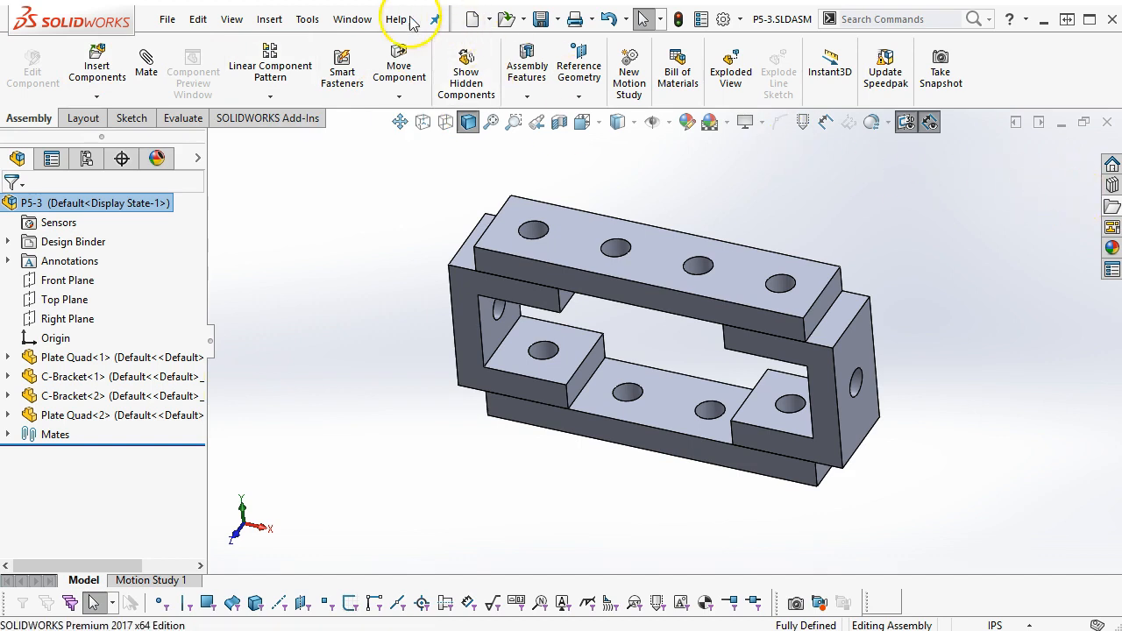
pyautogui.click(356, 25)
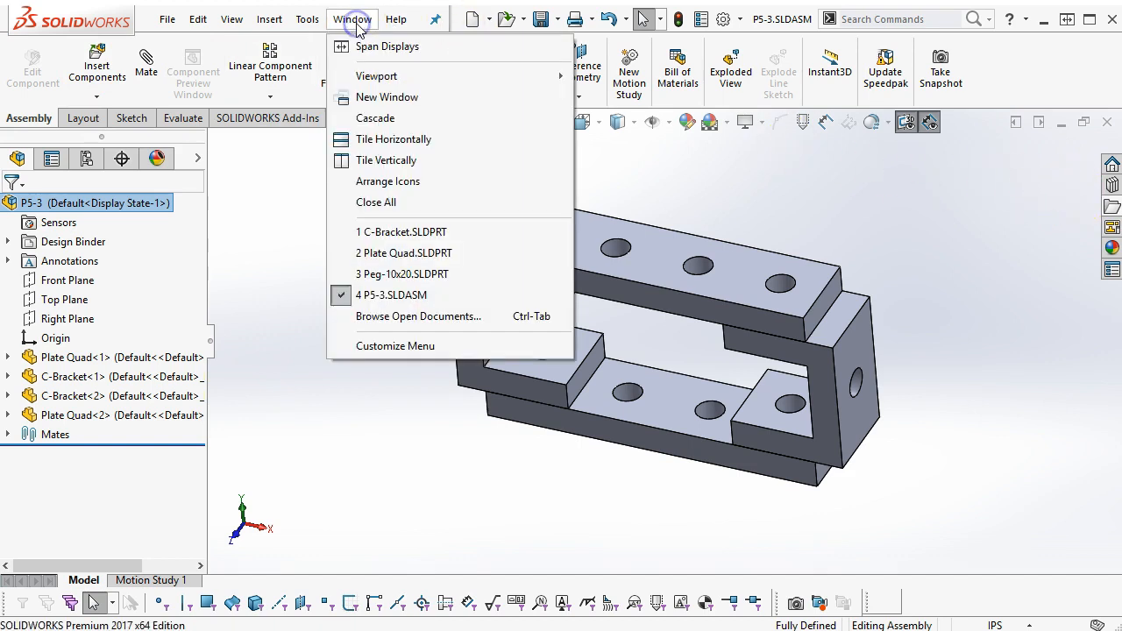
pyautogui.click(367, 140)
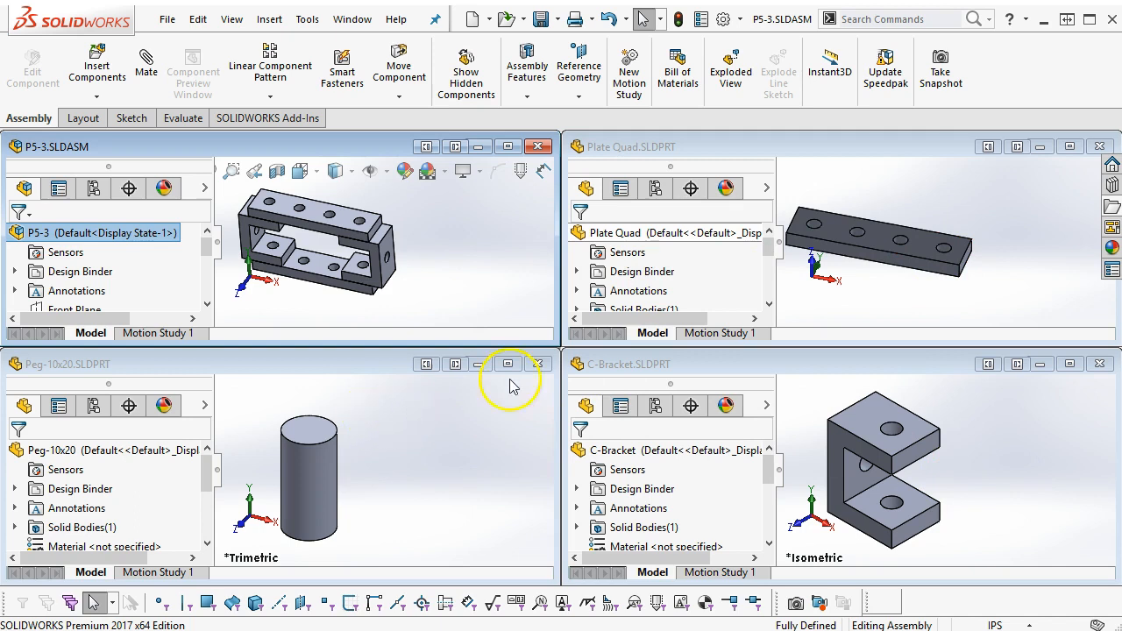
# Step: Close the Plate Quad and C-Bracket parts, saving their changes, and tile the remaining assembly and peg windows vertically
pyautogui.click(1101, 148)
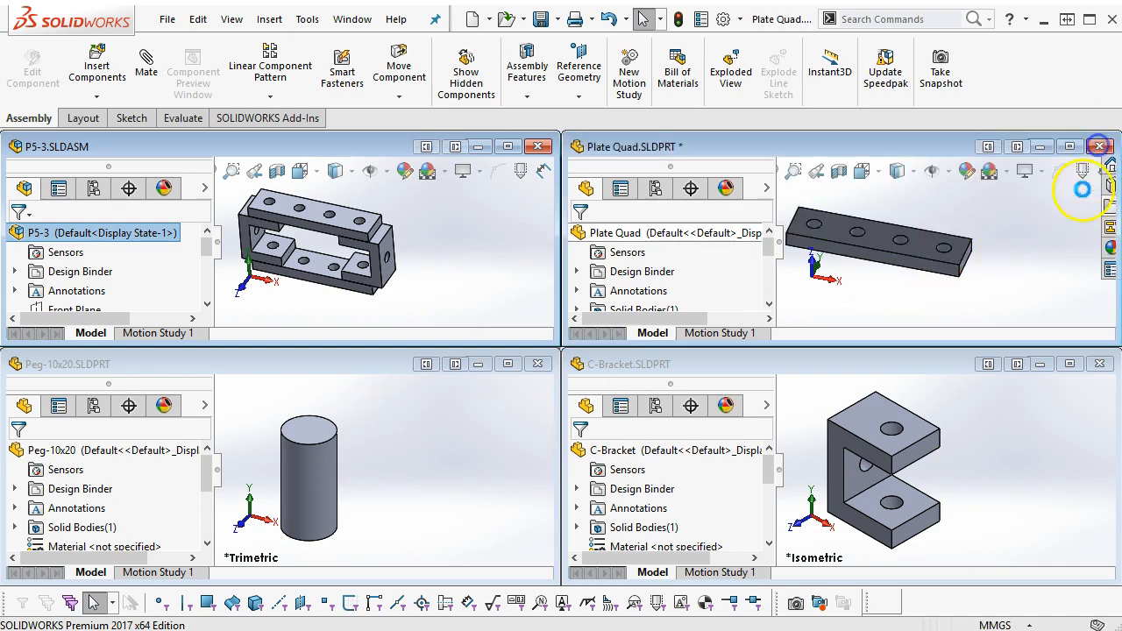
pyautogui.click(518, 303)
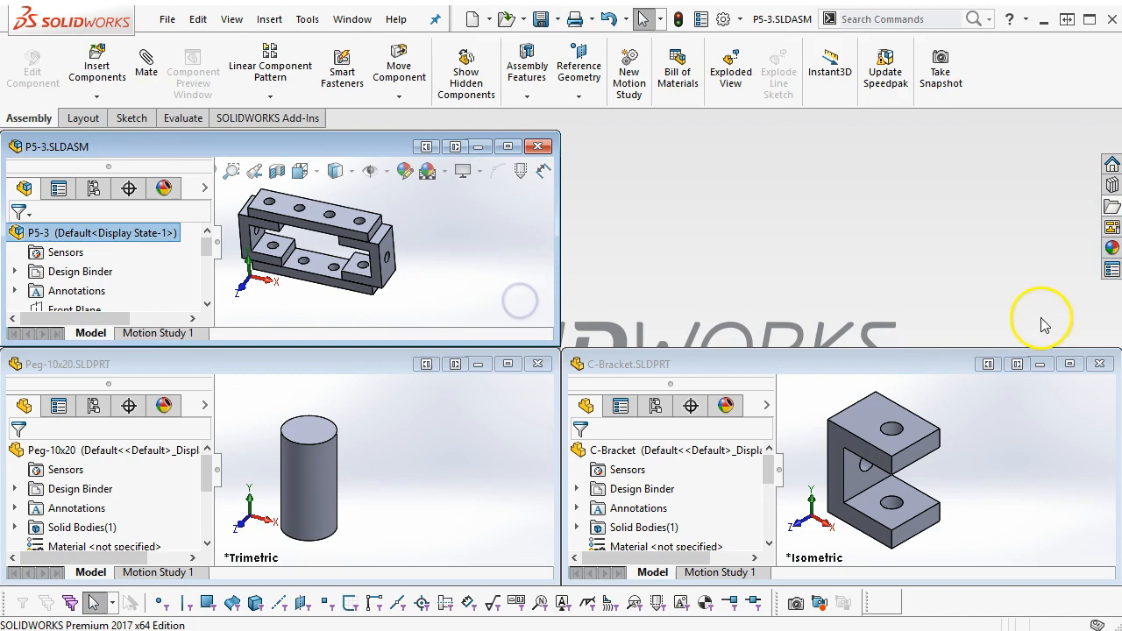
pyautogui.click(1100, 364)
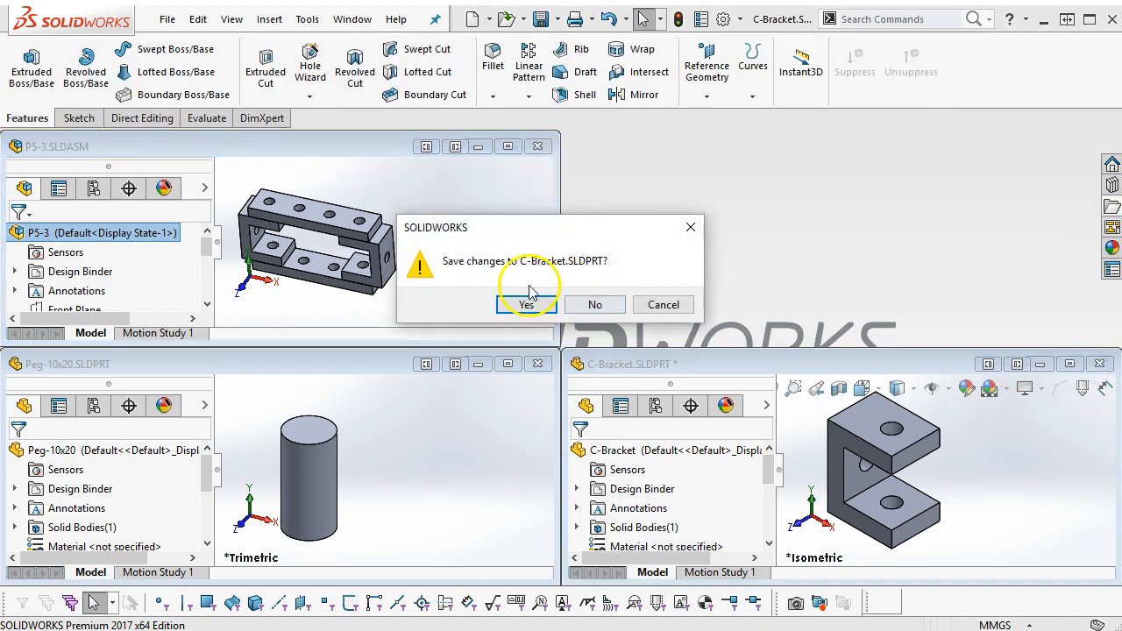
pyautogui.click(527, 302)
pyautogui.click(349, 20)
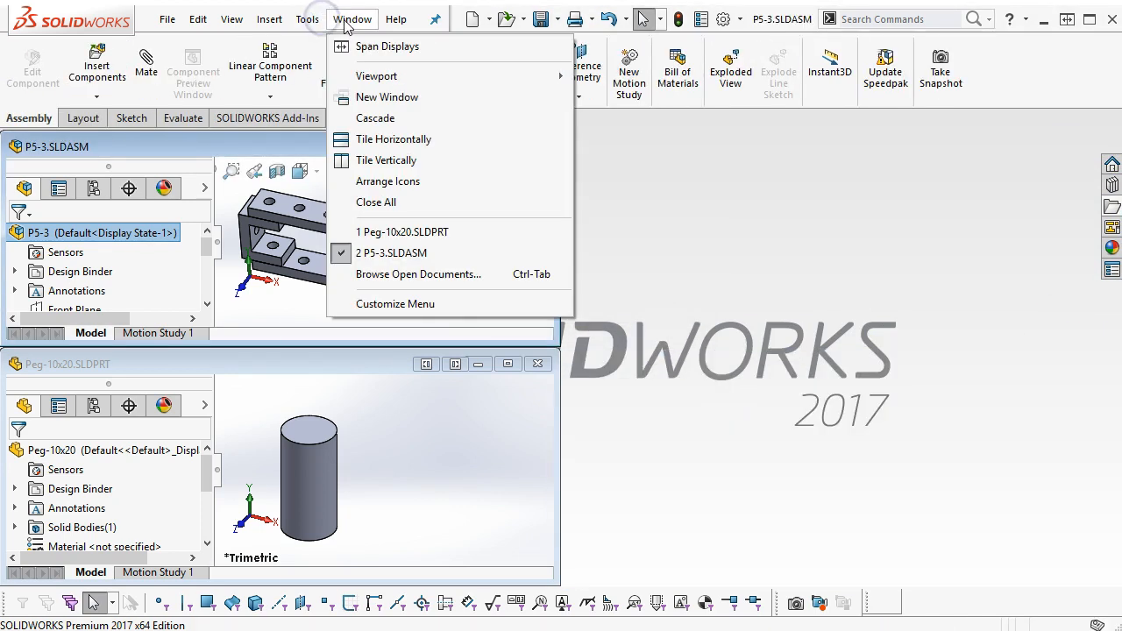
pyautogui.click(368, 160)
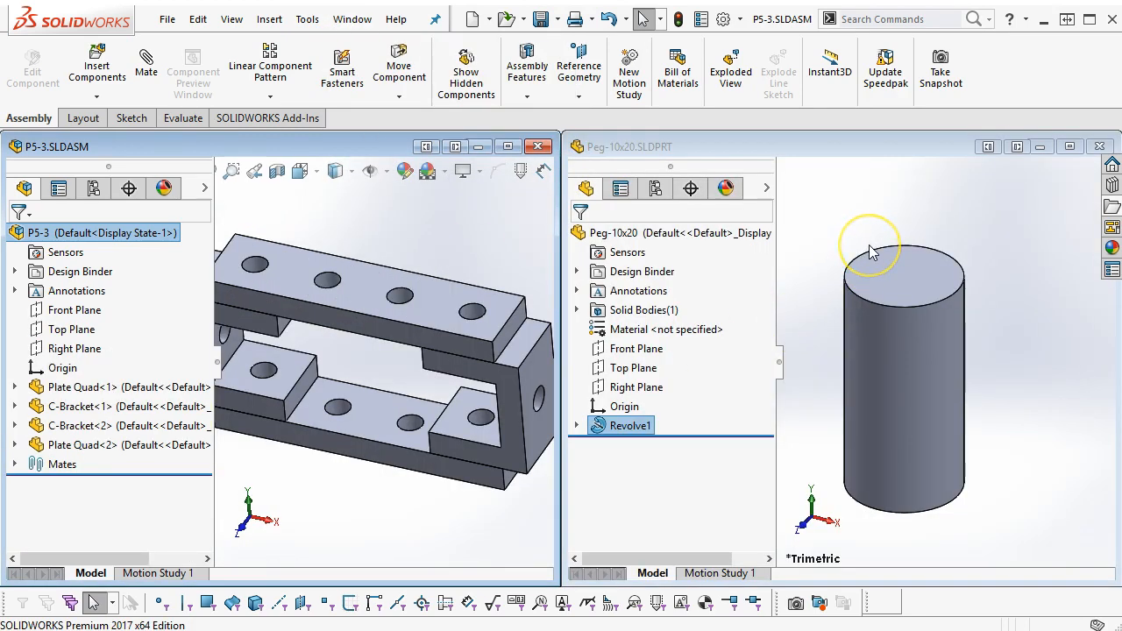
# Step: Insert the Peg-10x20 by its circular end edge into the end hole on the lower plate's underside, flipping its alignment so it sits inside
pyautogui.moveTo(368, 345); pyautogui.dragTo(440, 195, button='middle')
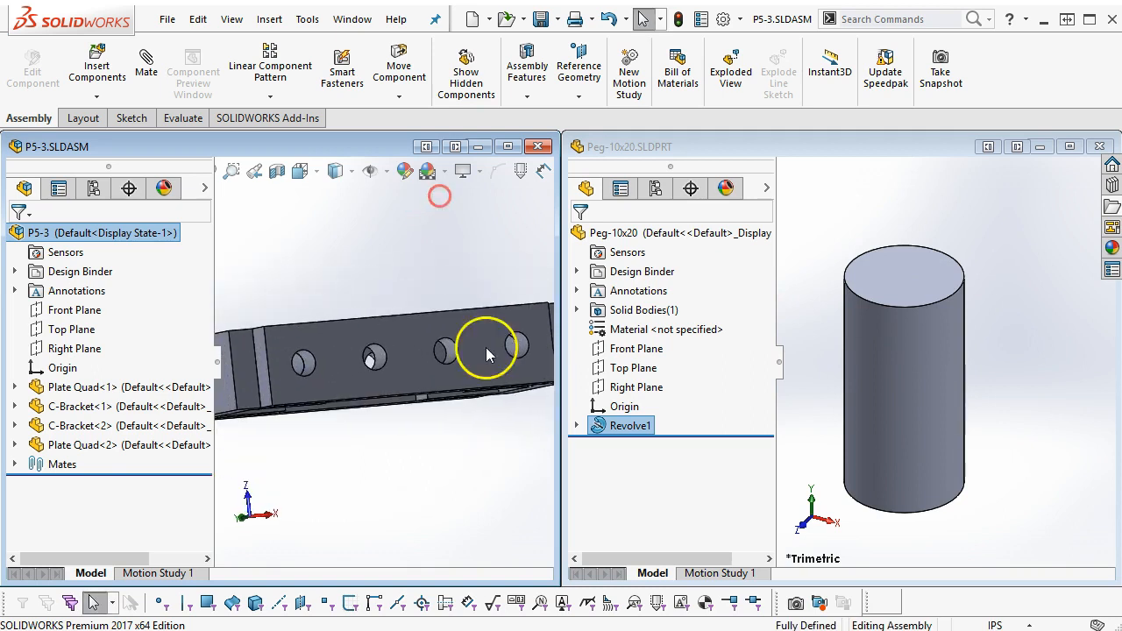
pyautogui.moveTo(877, 296); pyautogui.dragTo(311, 370)
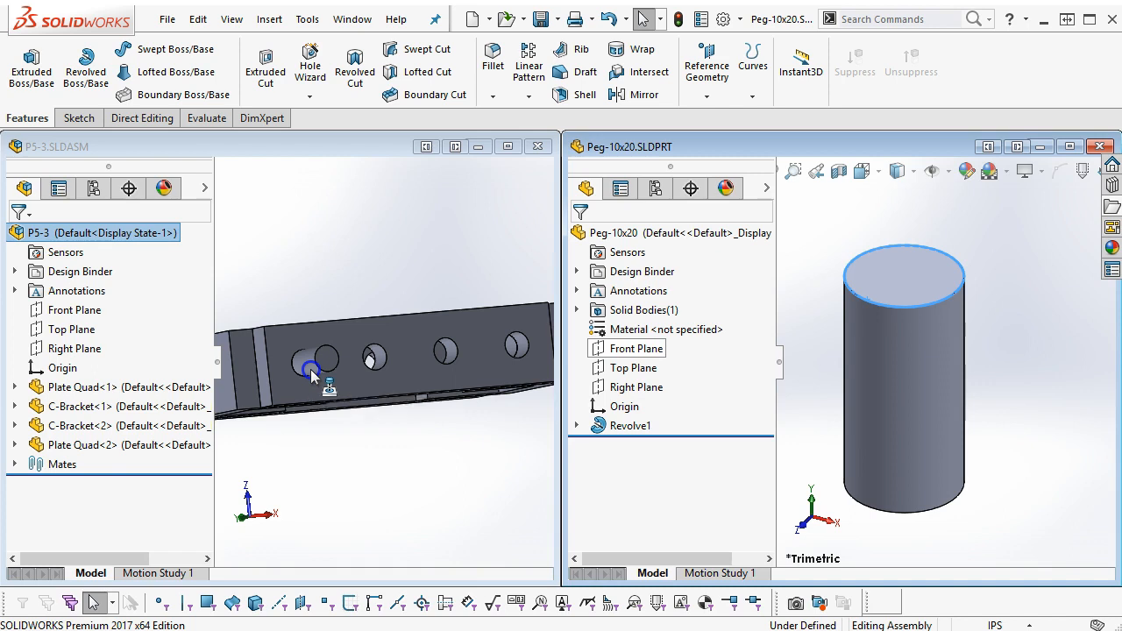
pyautogui.press('capslock')
pyautogui.press('capslock')
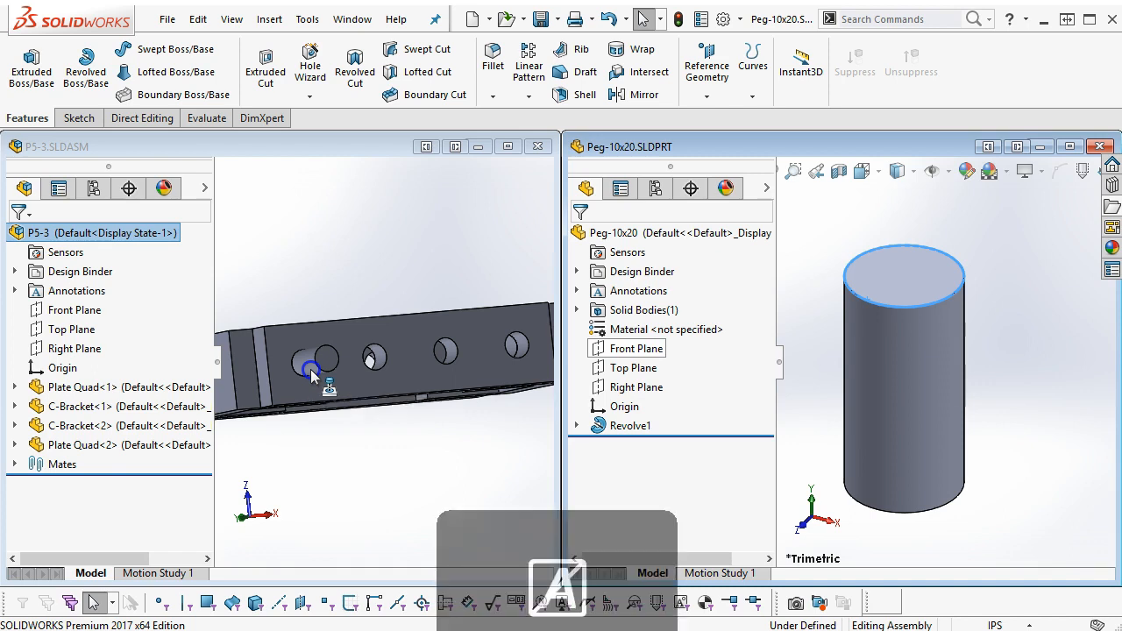
pyautogui.press('Tab')
pyautogui.moveTo(310, 369); pyautogui.dragTo(310, 369)
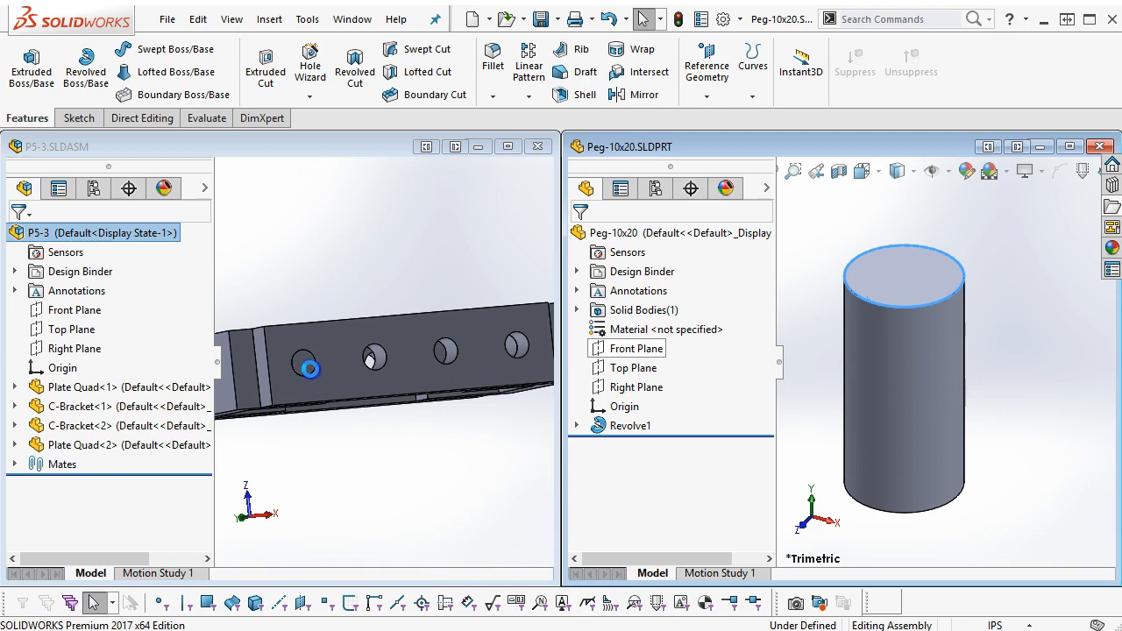
pyautogui.scroll(3, 400, 263)
pyautogui.moveTo(401, 263); pyautogui.dragTo(352, 444, button='middle')
pyautogui.scroll(-6, 338, 351)
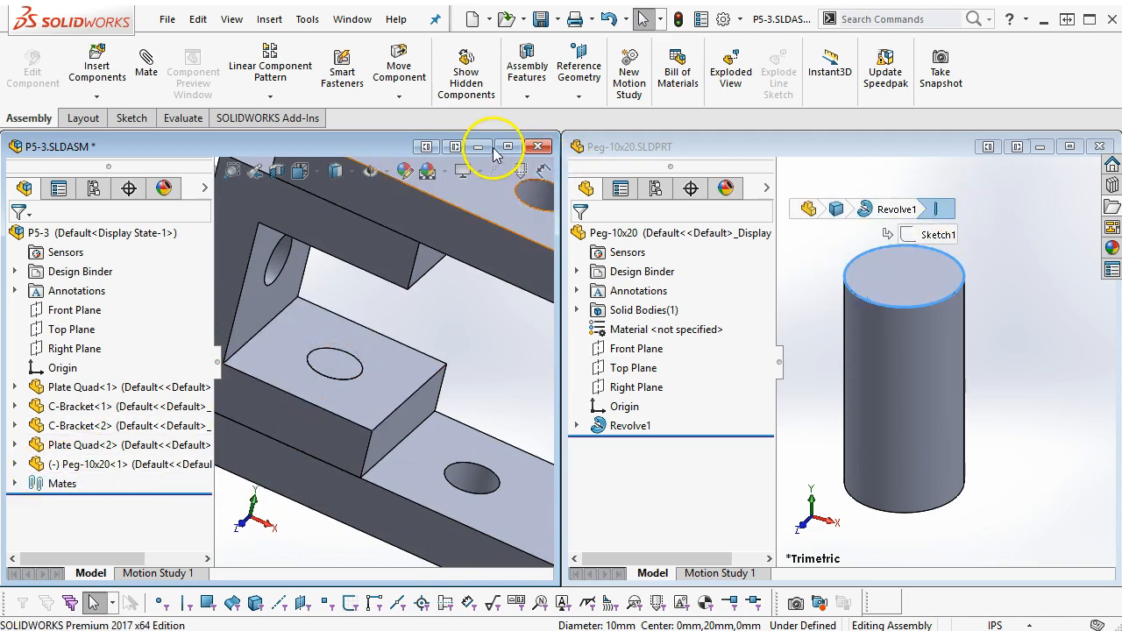
# Step: Maximize the assembly window and lock the rotation of the inserted peg's concentric mate
pyautogui.click(502, 146)
pyautogui.scroll(6, 664, 351)
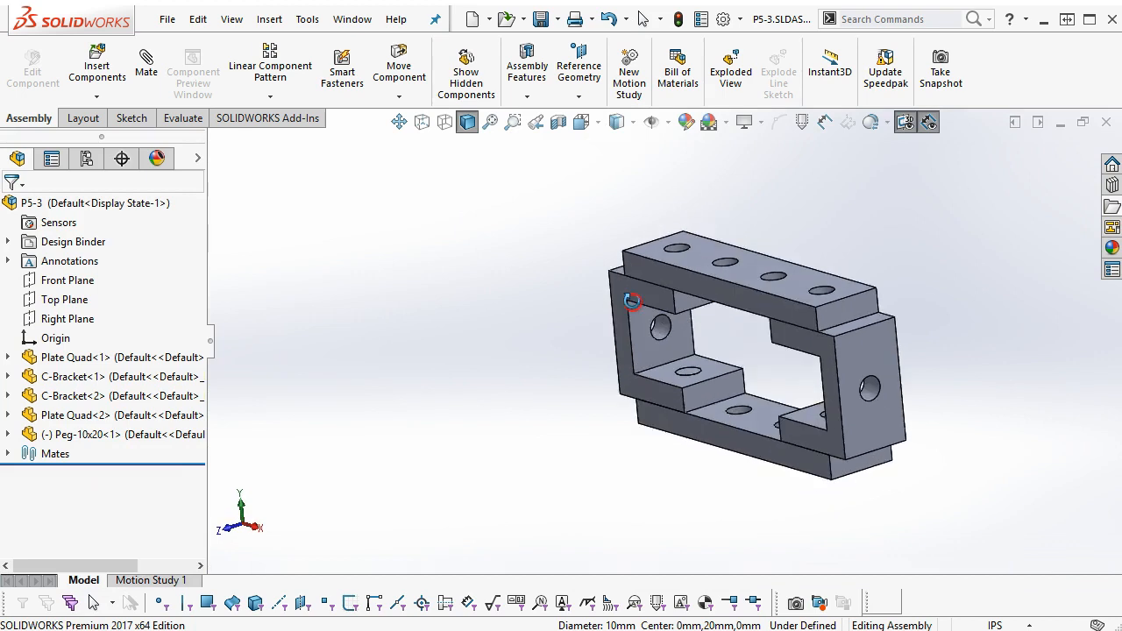
pyautogui.scroll(1, 659, 317)
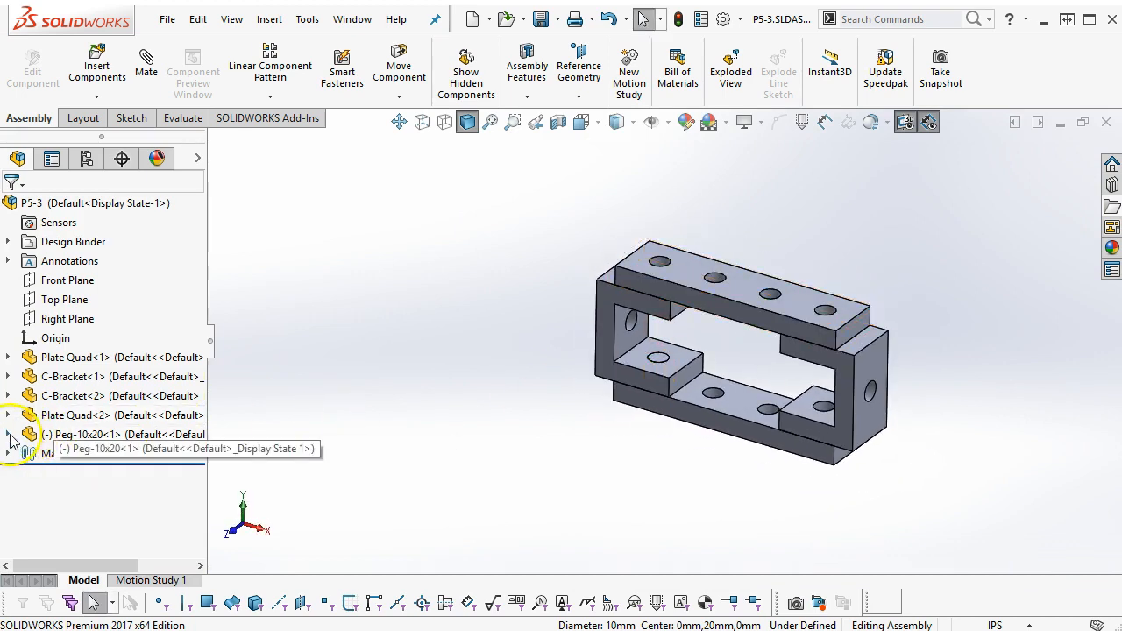
pyautogui.click(10, 434)
pyautogui.click(27, 338)
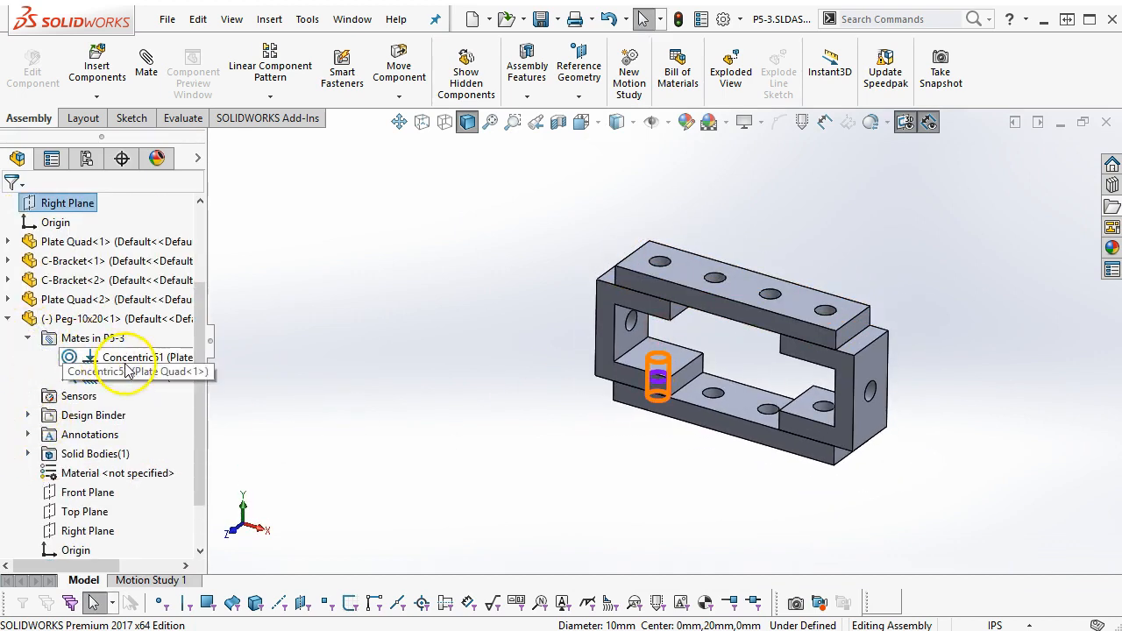
pyautogui.moveTo(125, 368)
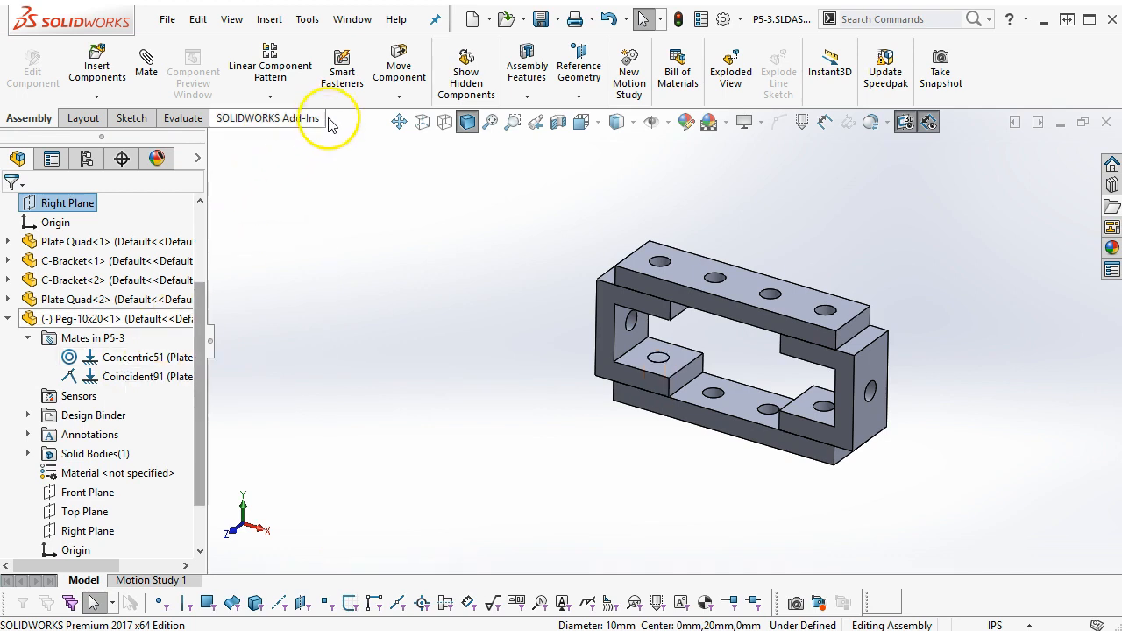
pyautogui.rightClick(128, 360)
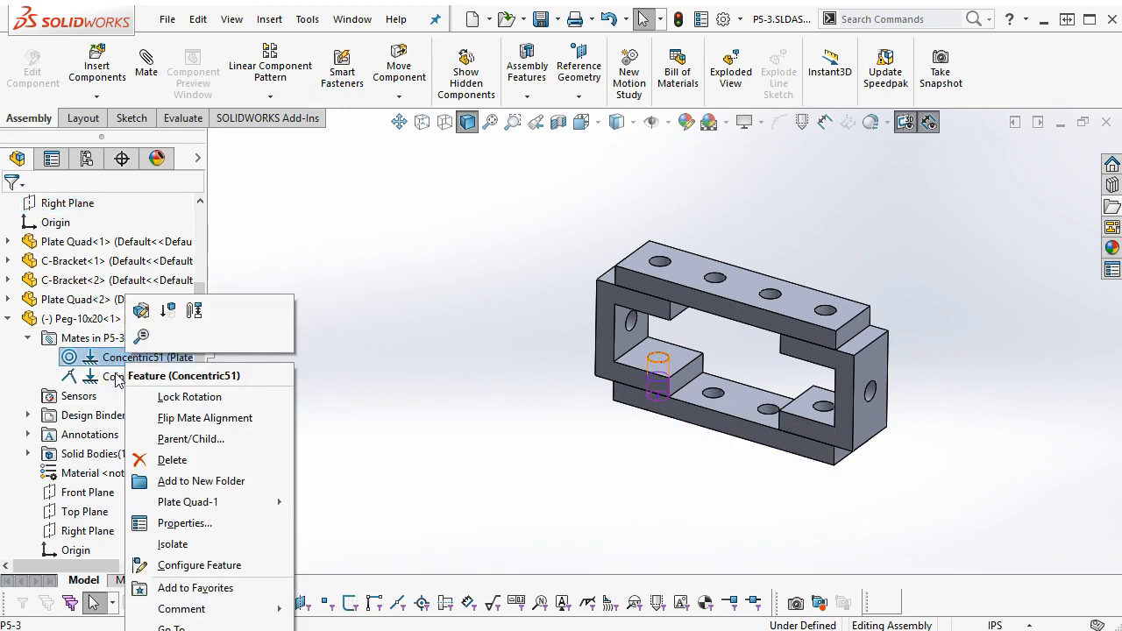
pyautogui.click(189, 397)
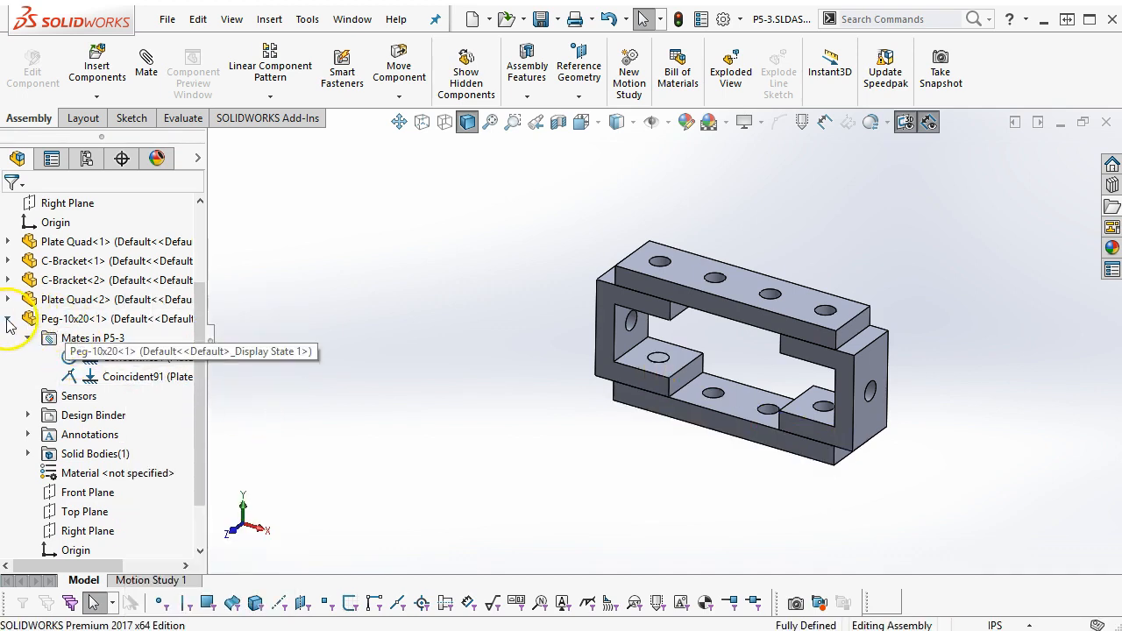
pyautogui.click(20, 318)
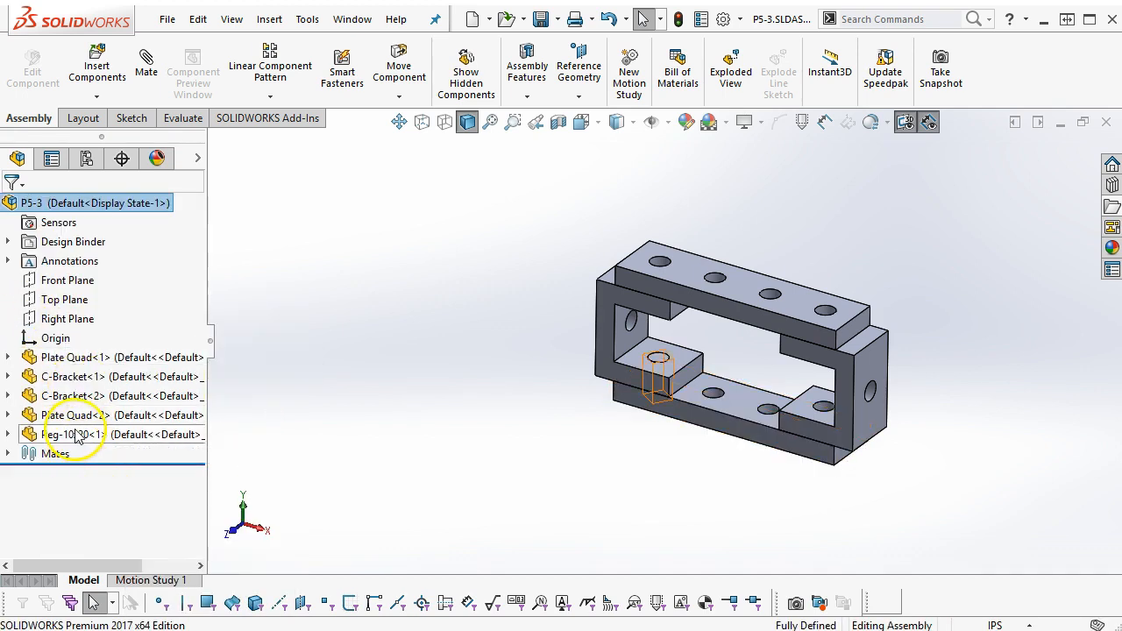
# Step: Place a second copy of the Peg-10x20 below the lower plate and mate it concentric with the plate's opposite end hole
pyautogui.scroll(-3, 824, 465)
pyautogui.moveTo(843, 441); pyautogui.dragTo(836, 364, button='middle')
pyautogui.scroll(4, 819, 429)
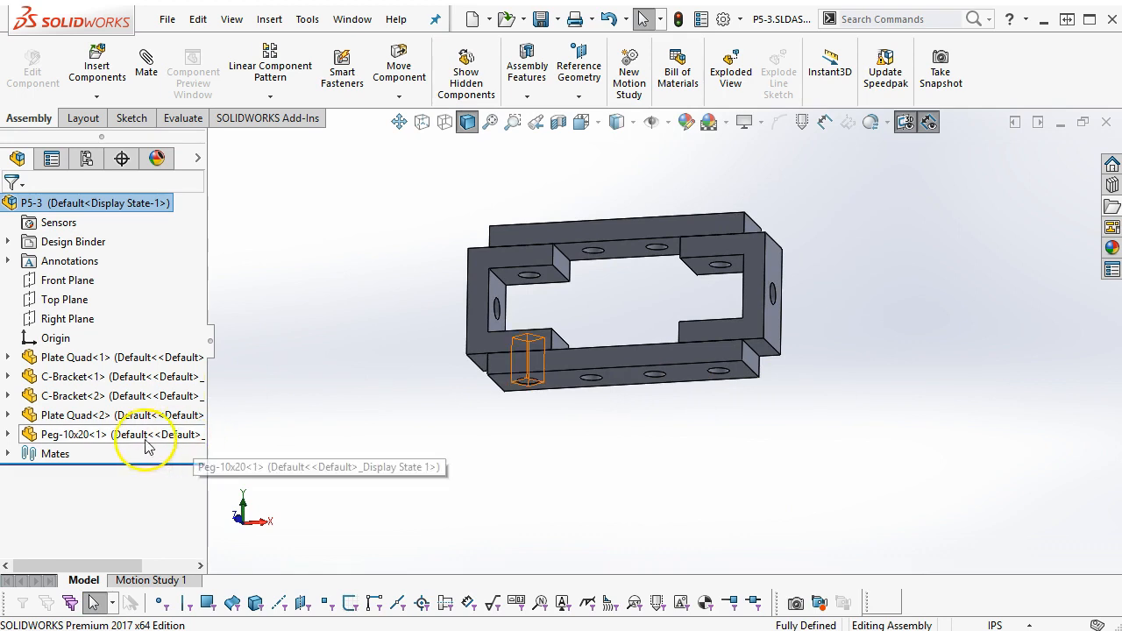
pyautogui.moveTo(100, 434); pyautogui.dragTo(688, 425)
pyautogui.scroll(-5, 711, 386)
pyautogui.click(712, 325)
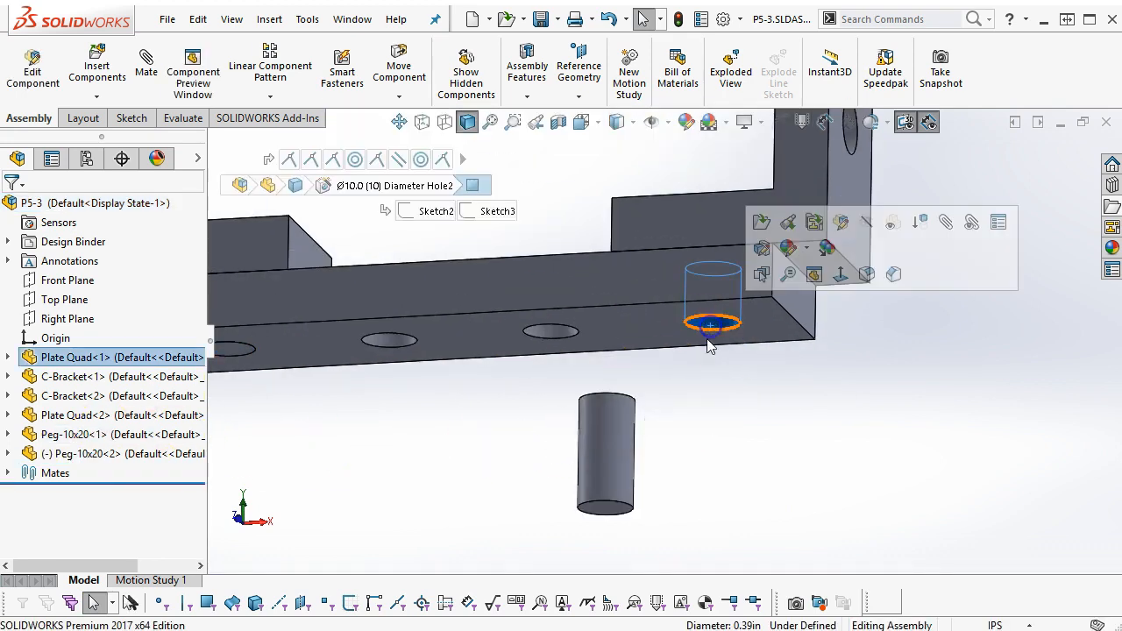
pyautogui.keyDown('ctrl'); pyautogui.click(617, 449); pyautogui.keyUp('ctrl')
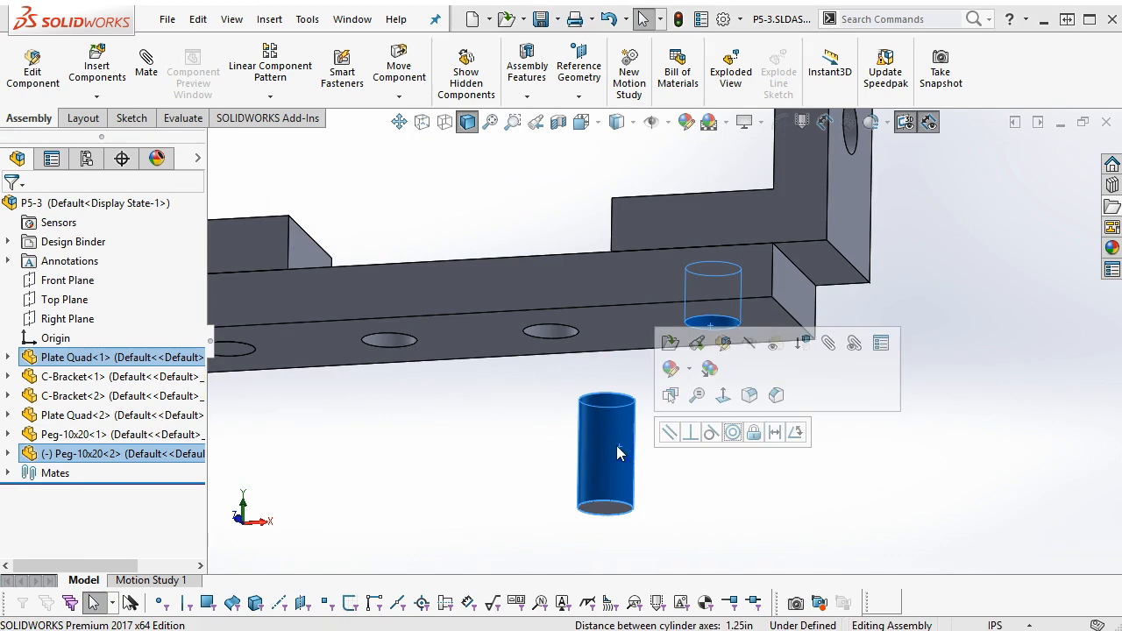
pyautogui.click(734, 433)
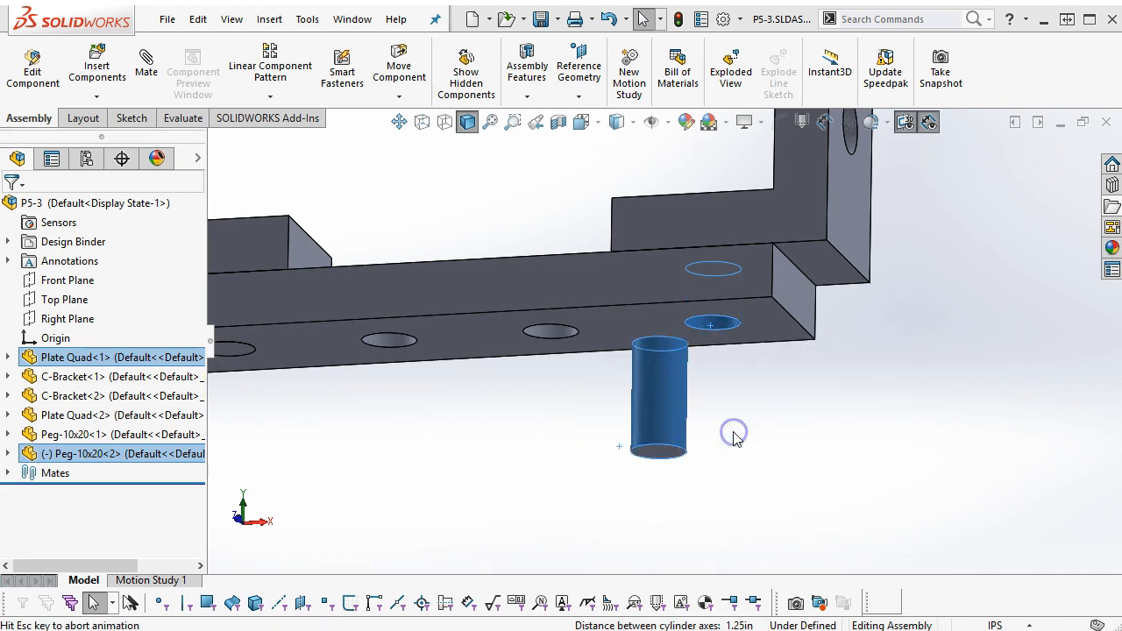
# Step: Mate the second peg's bottom face coincident with the underside of the lower plate
pyautogui.click(710, 397)
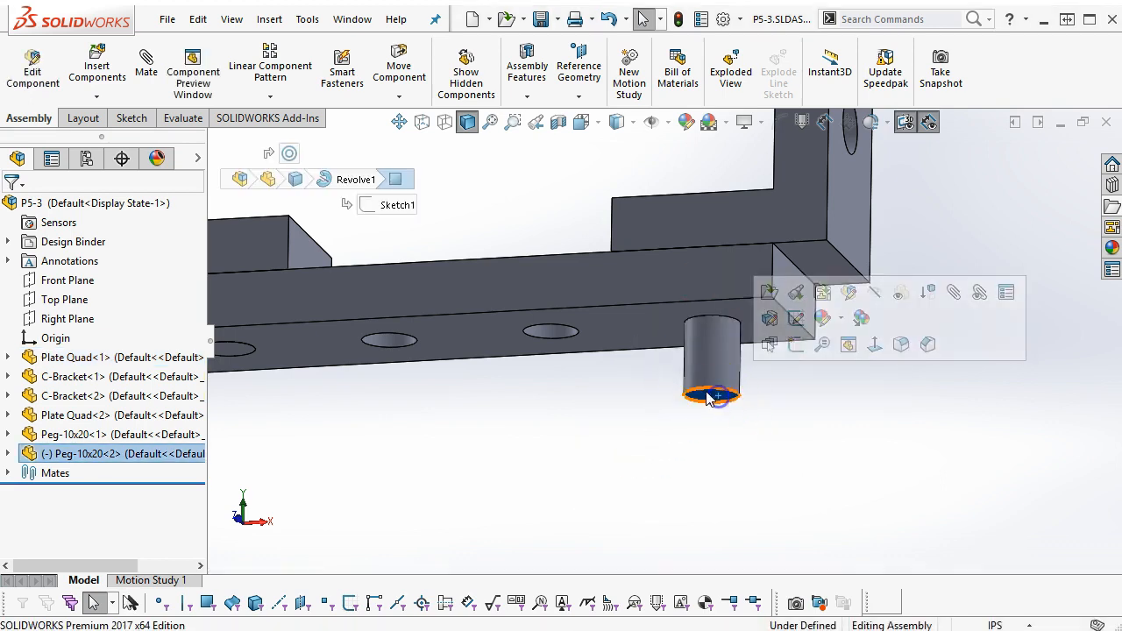
pyautogui.keyDown('ctrl'); pyautogui.click(665, 349); pyautogui.keyUp('ctrl')
pyautogui.click(704, 325)
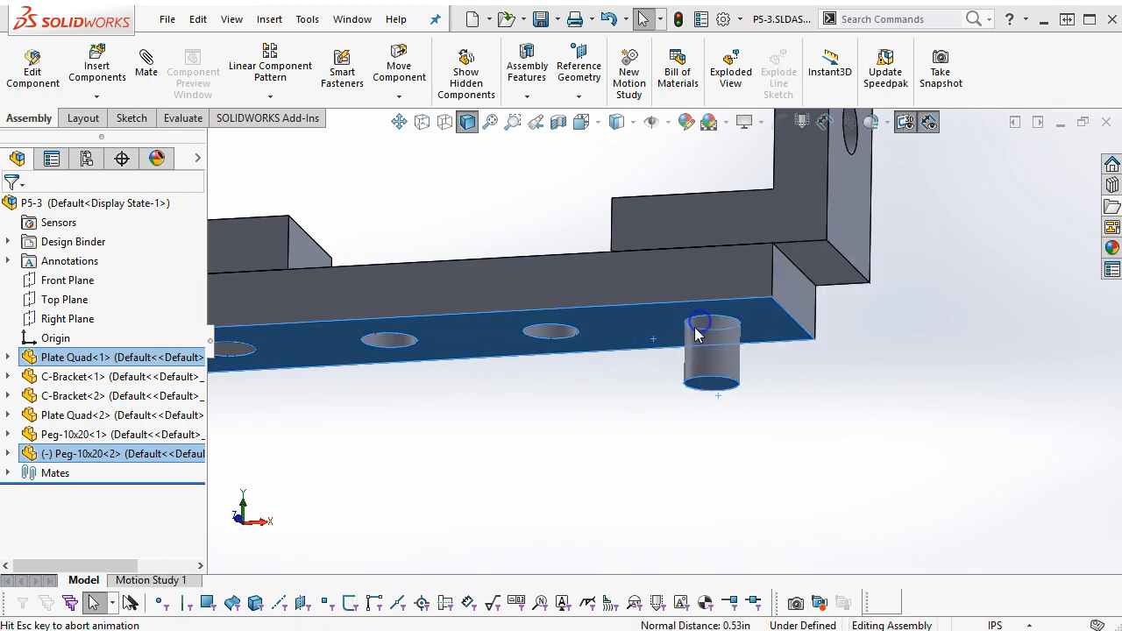
pyautogui.click(614, 382)
# Step: Lock the rotation of the second peg's concentric mate and collapse its component listing
pyautogui.click(8, 454)
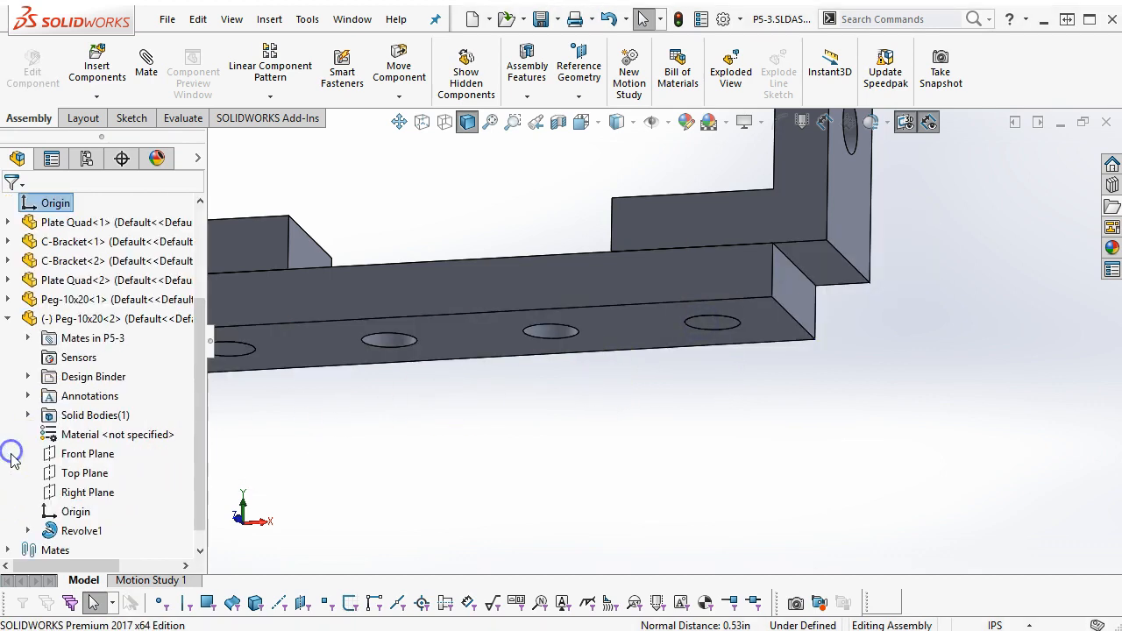
pyautogui.click(27, 337)
pyautogui.rightClick(88, 357)
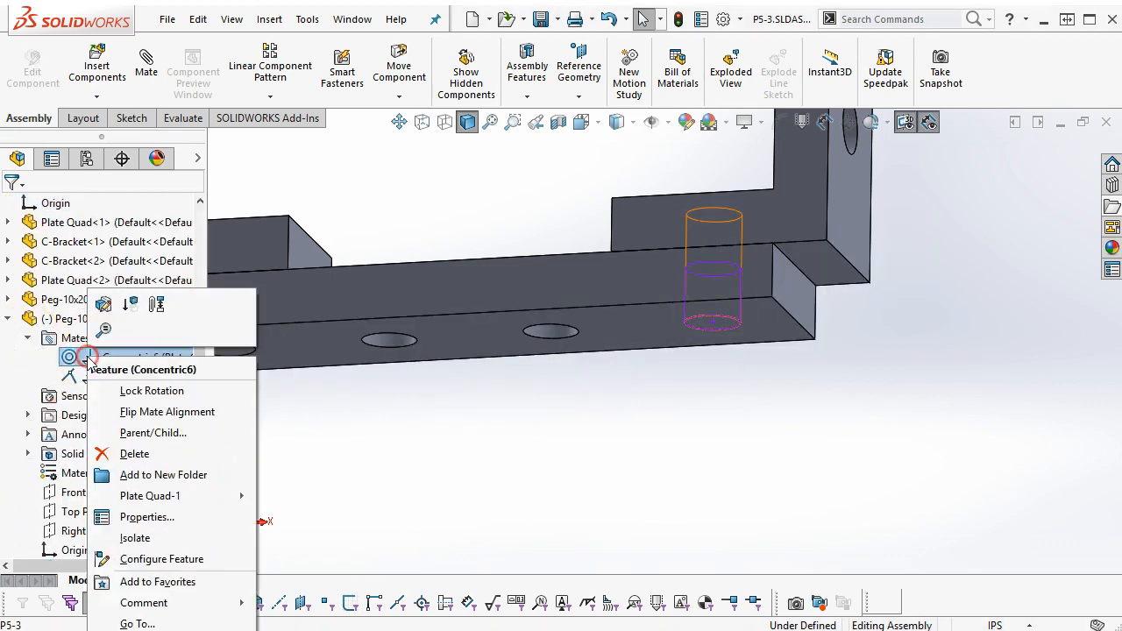
pyautogui.click(144, 411)
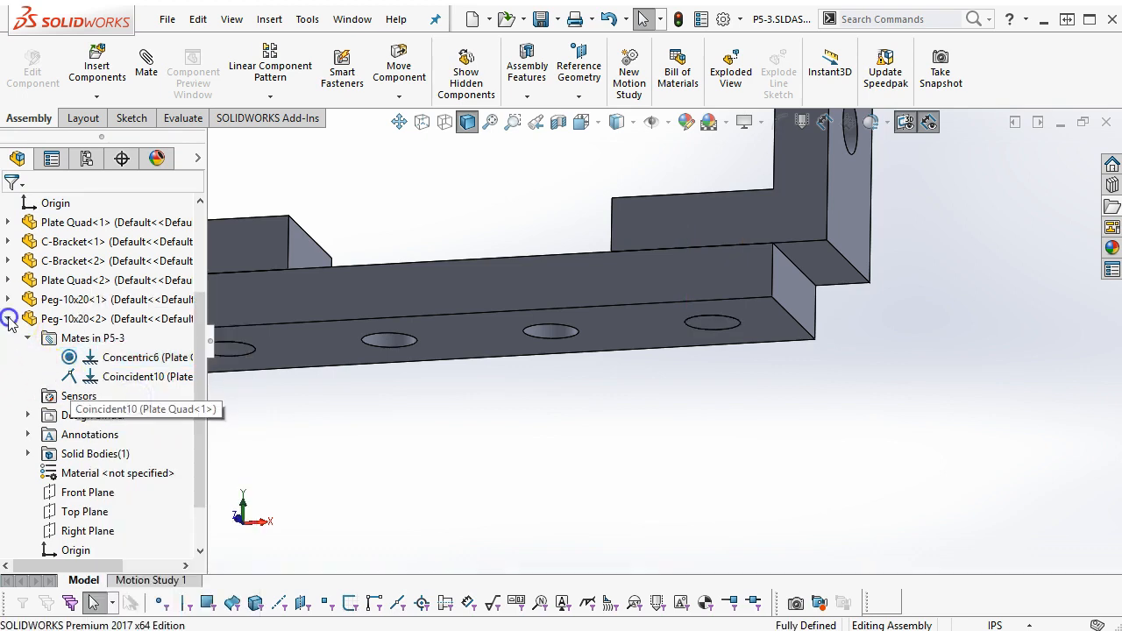
pyautogui.click(9, 319)
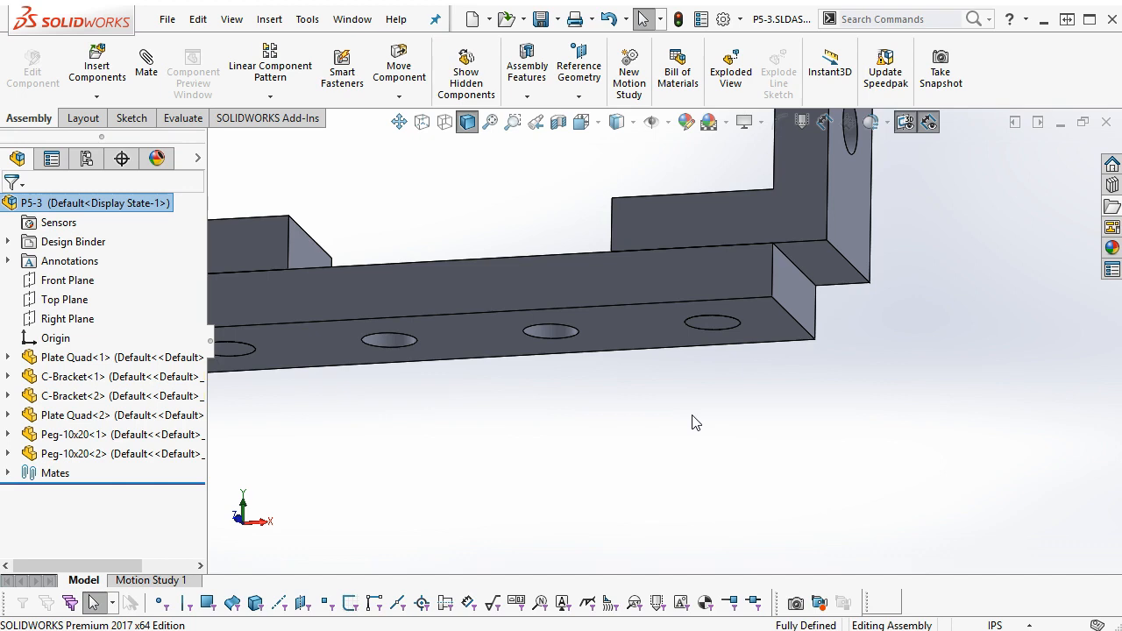
# Step: Show the assembly in isometric view and insert a third Peg-10x20 above the upper plate from the recent documents
pyautogui.hotkey('ctrl', '7')
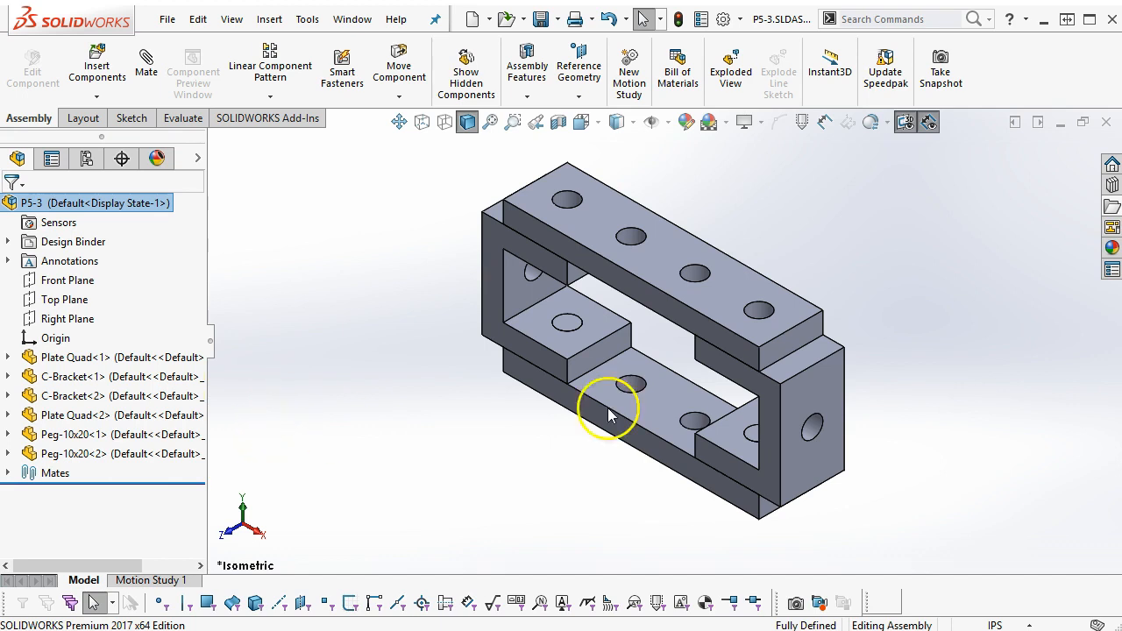
pyautogui.click(1113, 186)
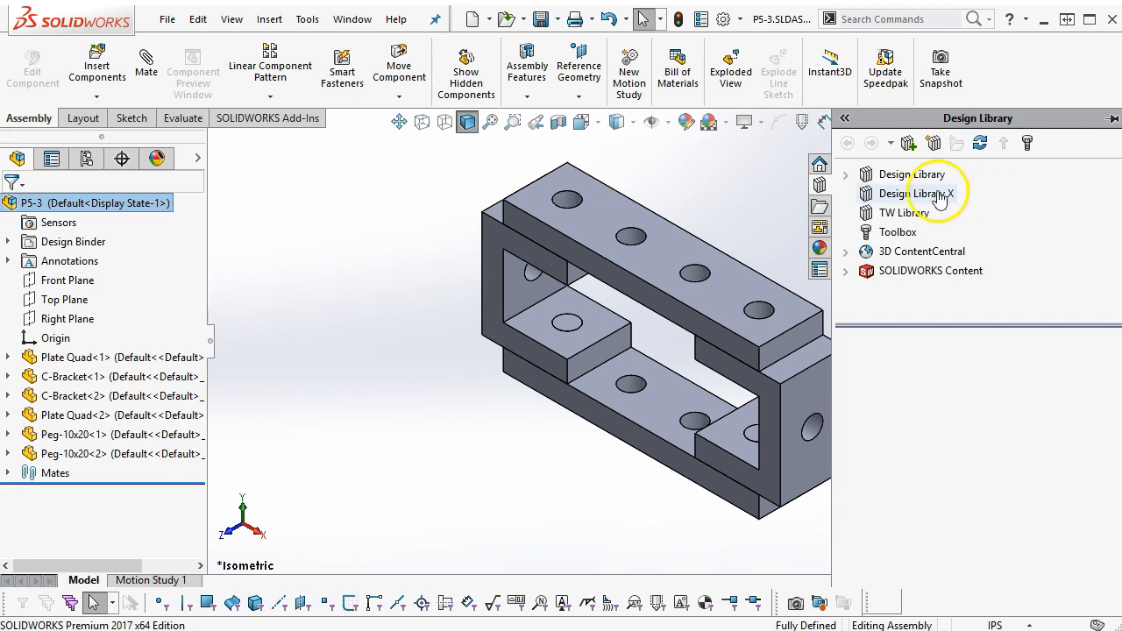
pyautogui.click(820, 206)
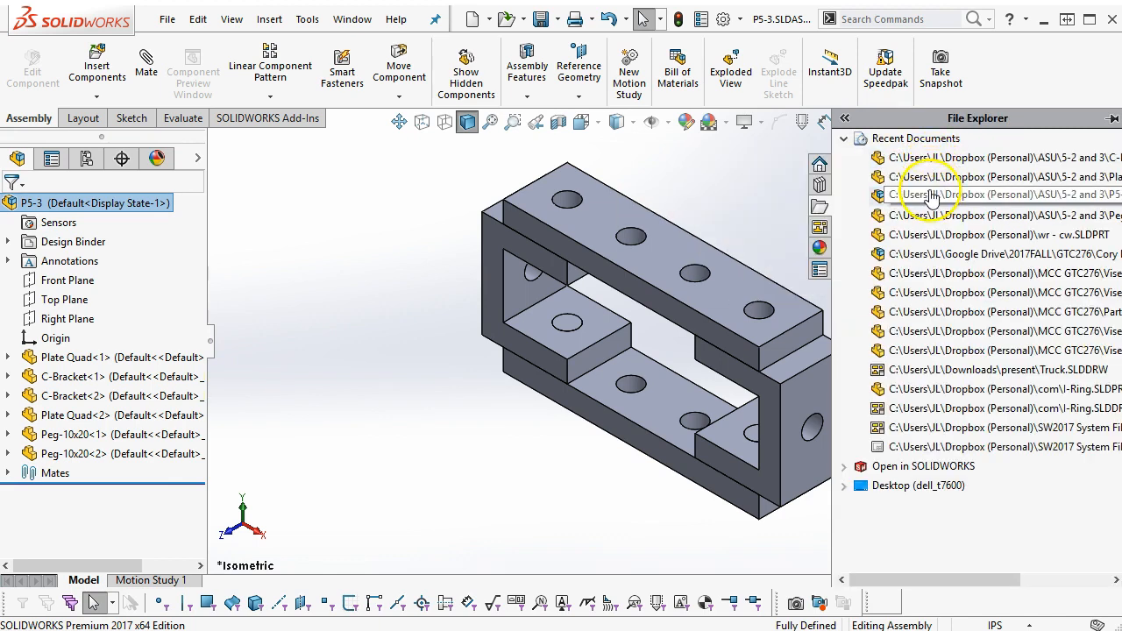
pyautogui.moveTo(916, 213); pyautogui.dragTo(603, 183)
pyautogui.scroll(5, 605, 189)
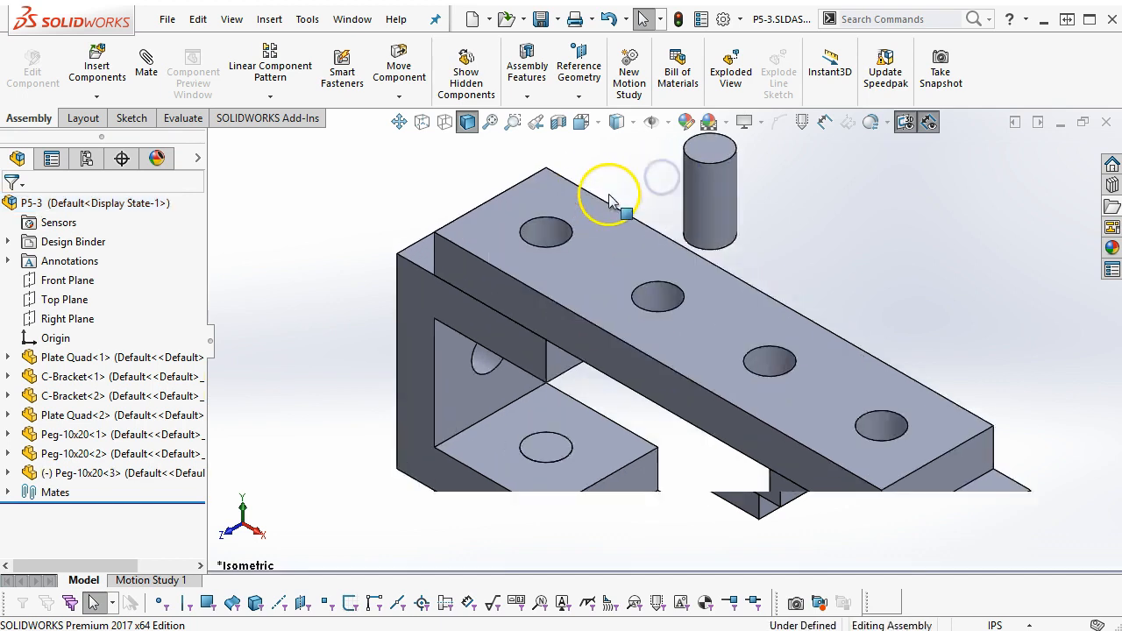
# Step: Mate the third peg concentric with the upper plate's end hole and its top face coincident with the plate's top face
pyautogui.click(727, 252)
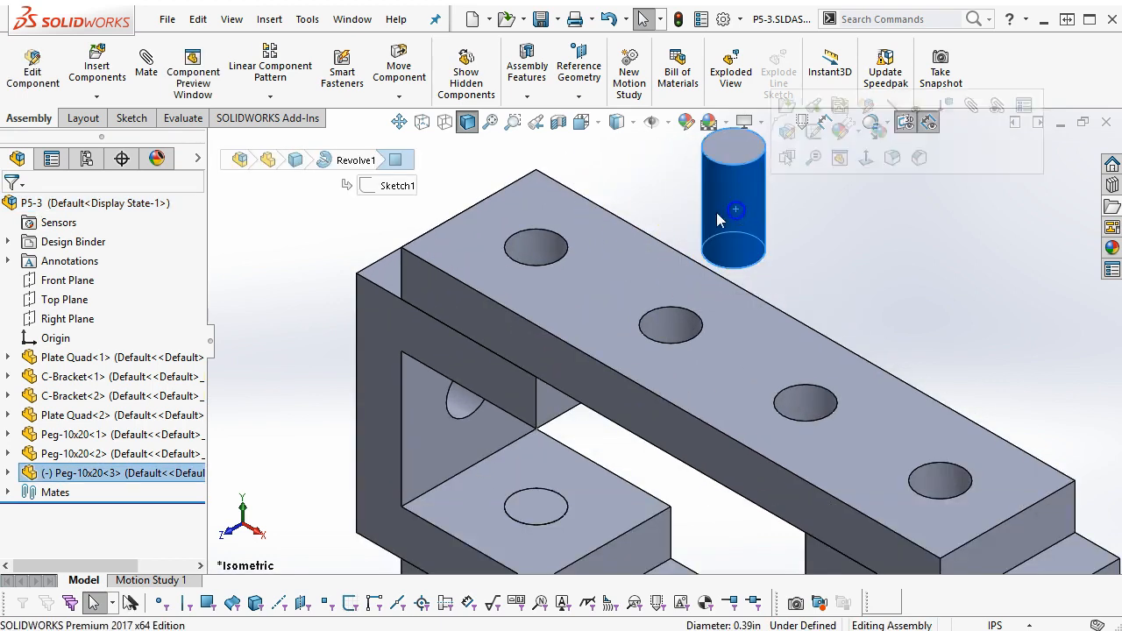
pyautogui.keyDown('ctrl'); pyautogui.click(546, 255); pyautogui.keyUp('ctrl')
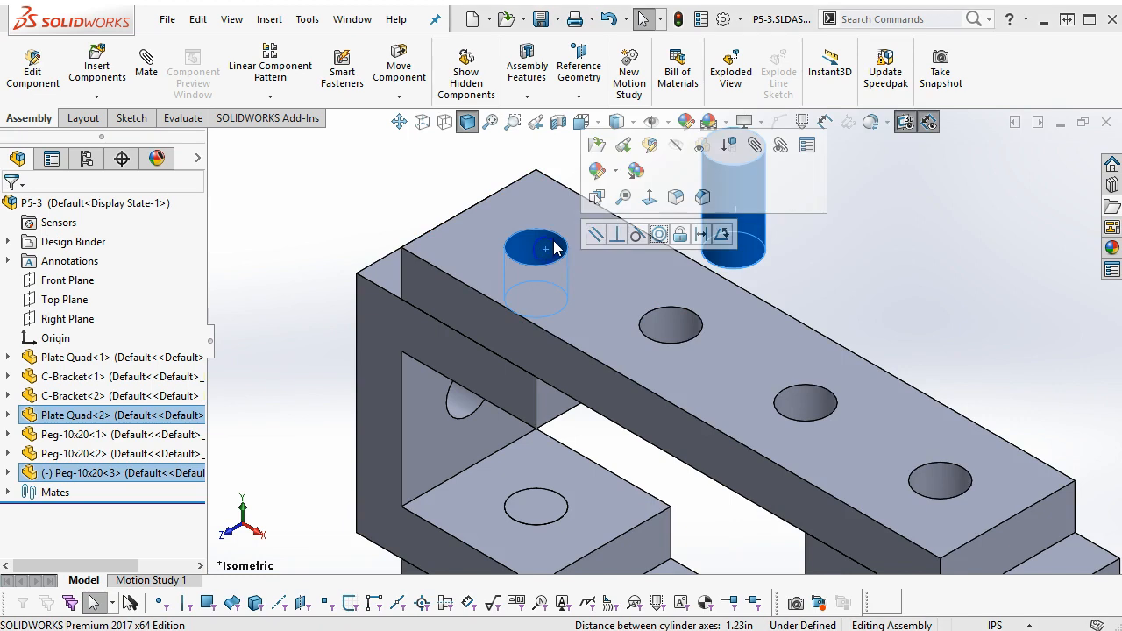
pyautogui.click(649, 236)
pyautogui.click(531, 192)
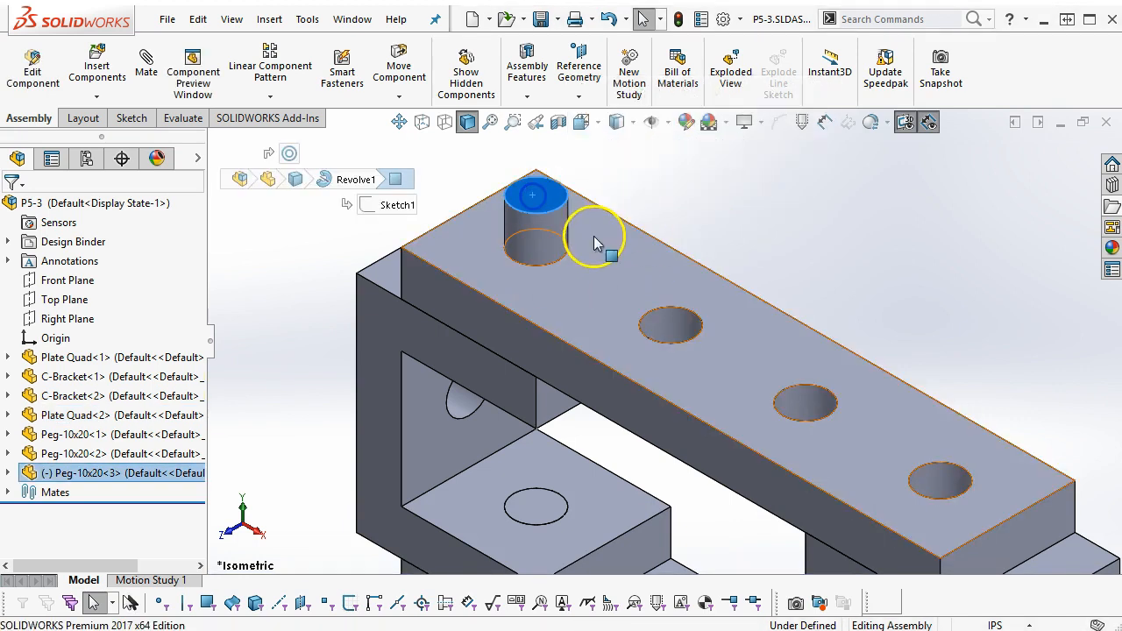
pyautogui.keyDown('ctrl'); pyautogui.click(593, 236); pyautogui.keyUp('ctrl')
pyautogui.click(643, 220)
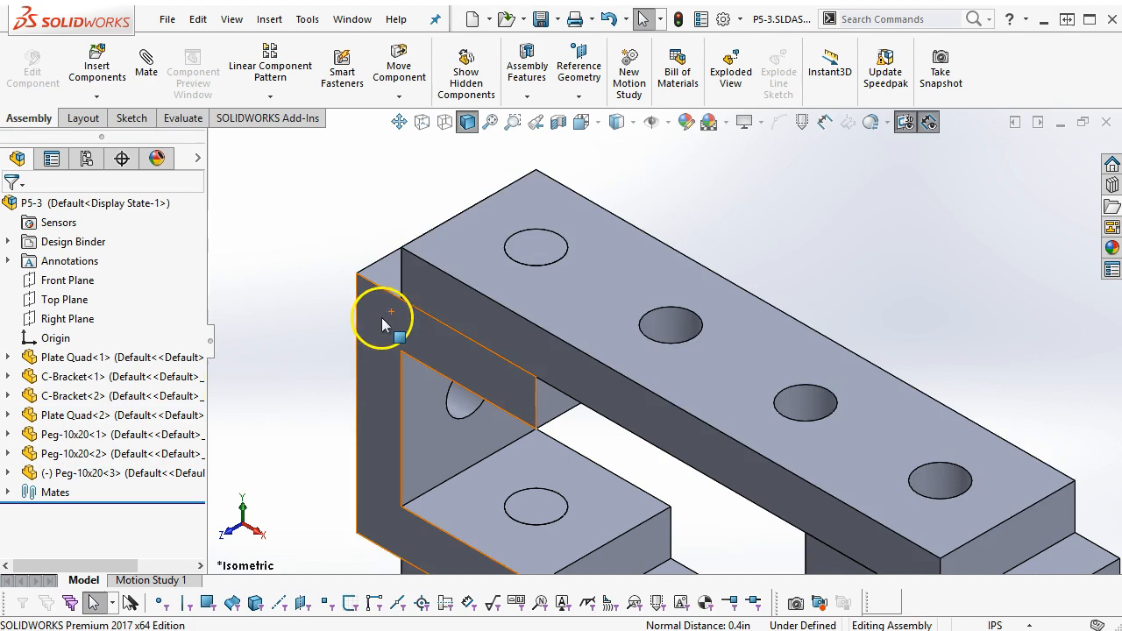
# Step: Insert a fourth Peg-10x20 from the open documents above the empty end hole of the upper plate
pyautogui.press('f')
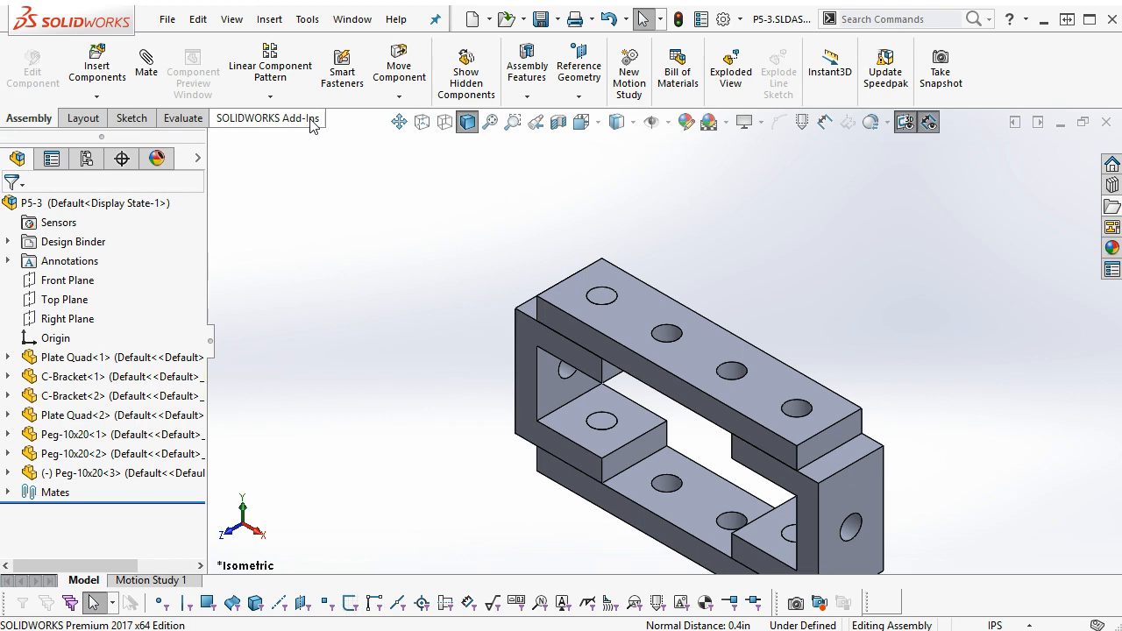
pyautogui.moveTo(645, 279); pyautogui.dragTo(645, 199, button='middle')
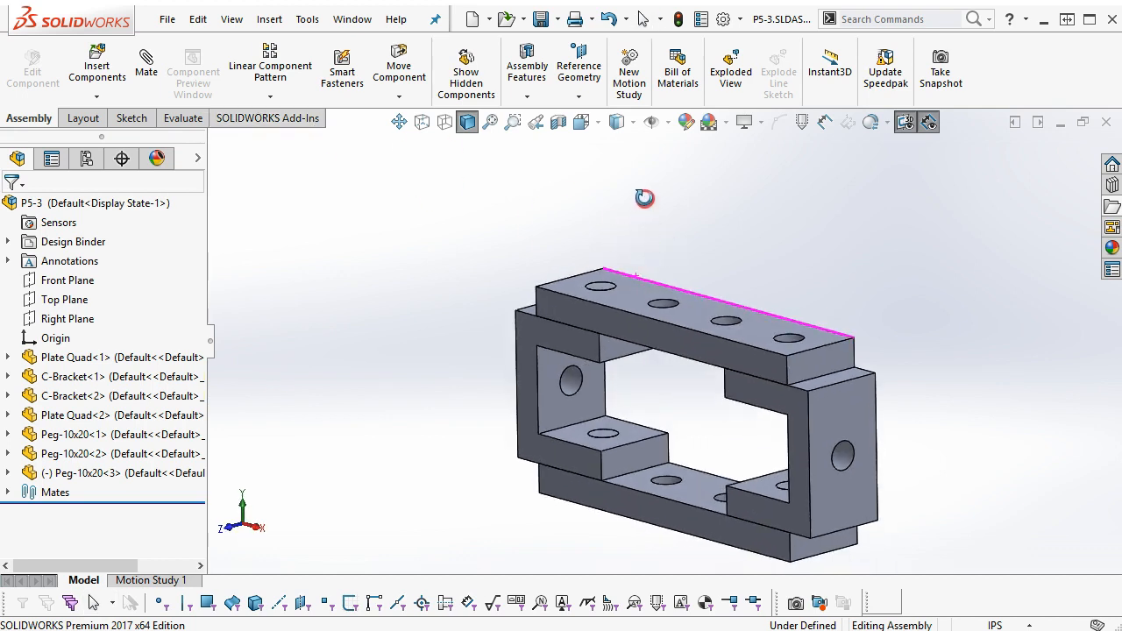
pyautogui.scroll(2, 741, 403)
pyautogui.scroll(-3, 741, 409)
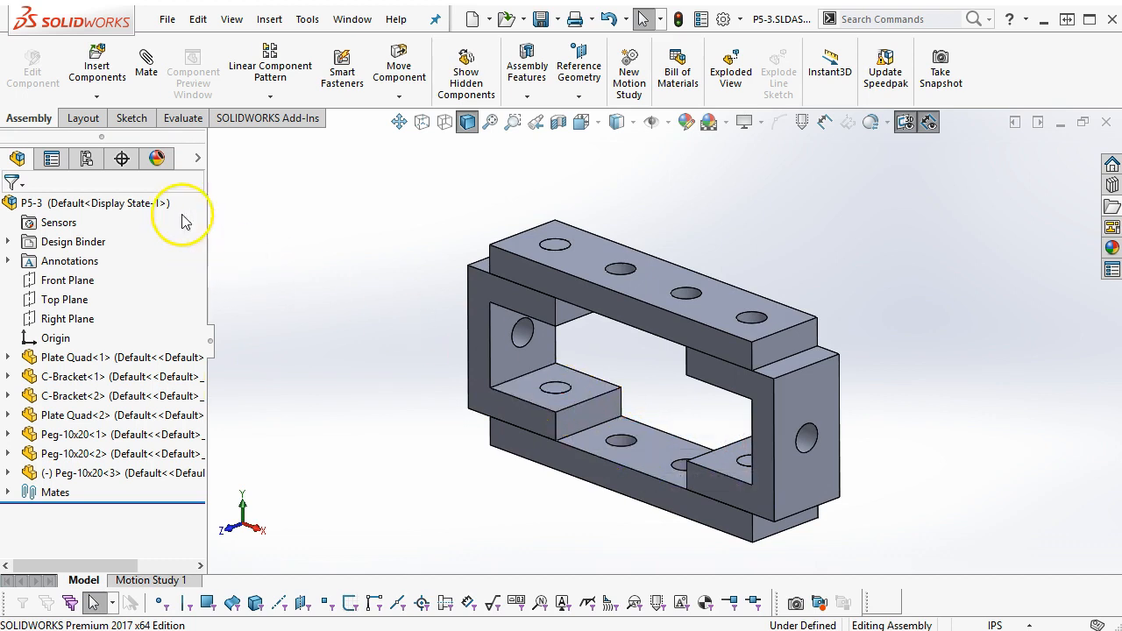
pyautogui.click(96, 96)
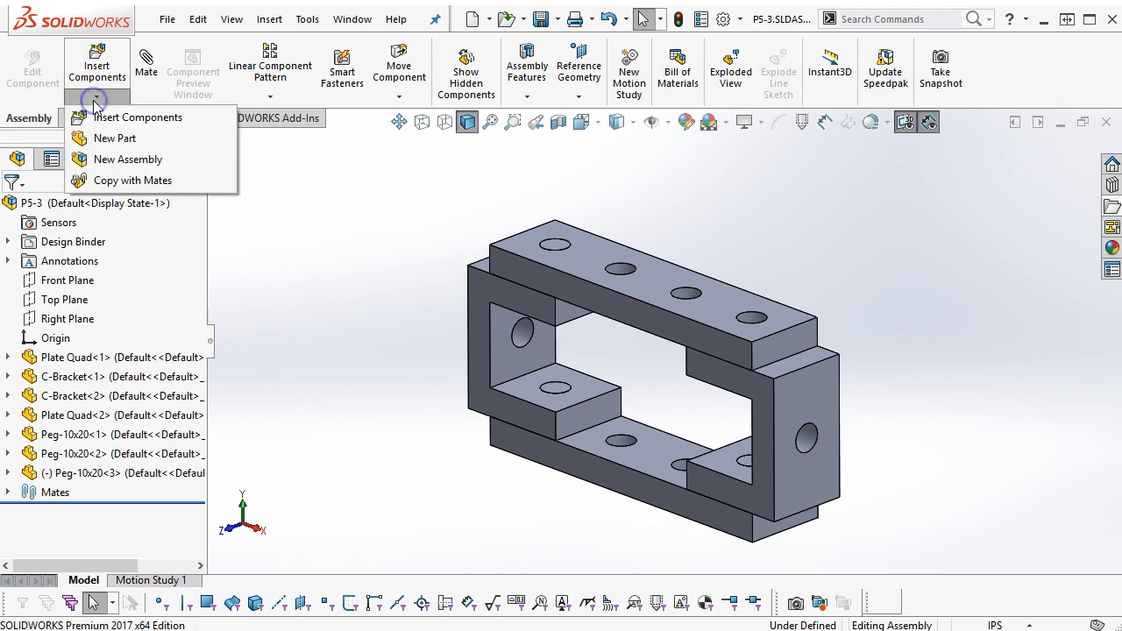
pyautogui.click(103, 119)
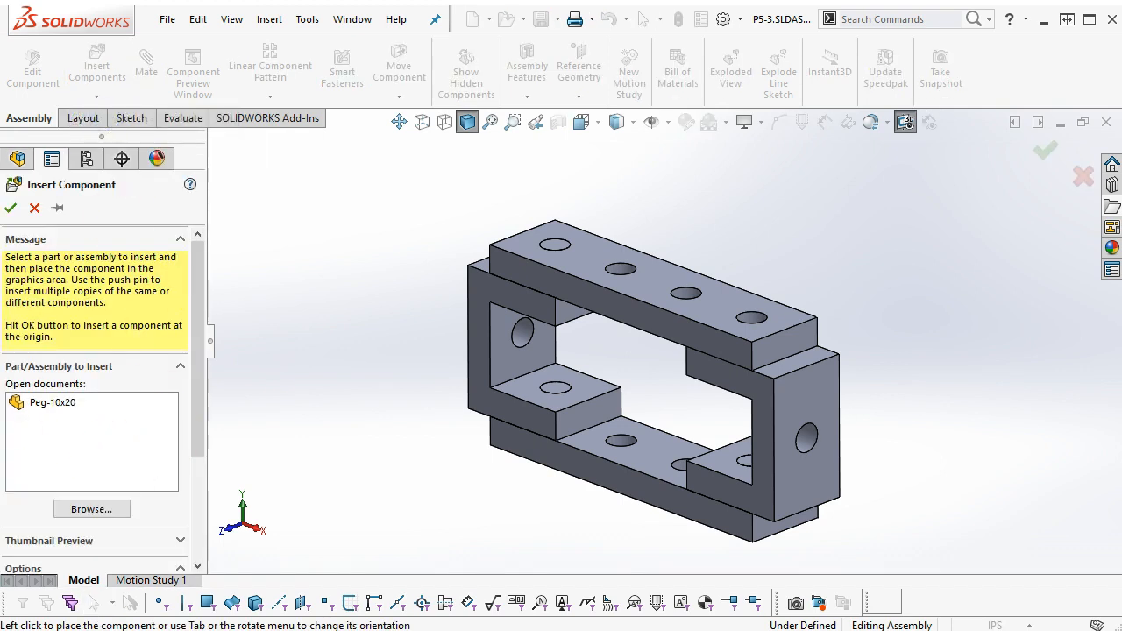
pyautogui.click(21, 402)
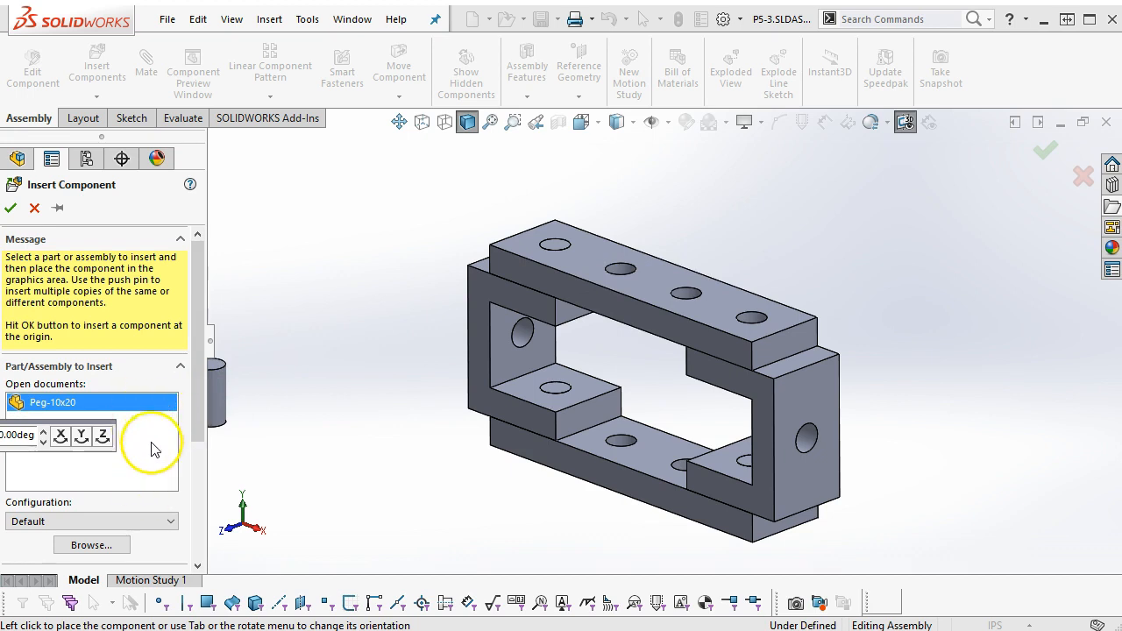
pyautogui.click(814, 313)
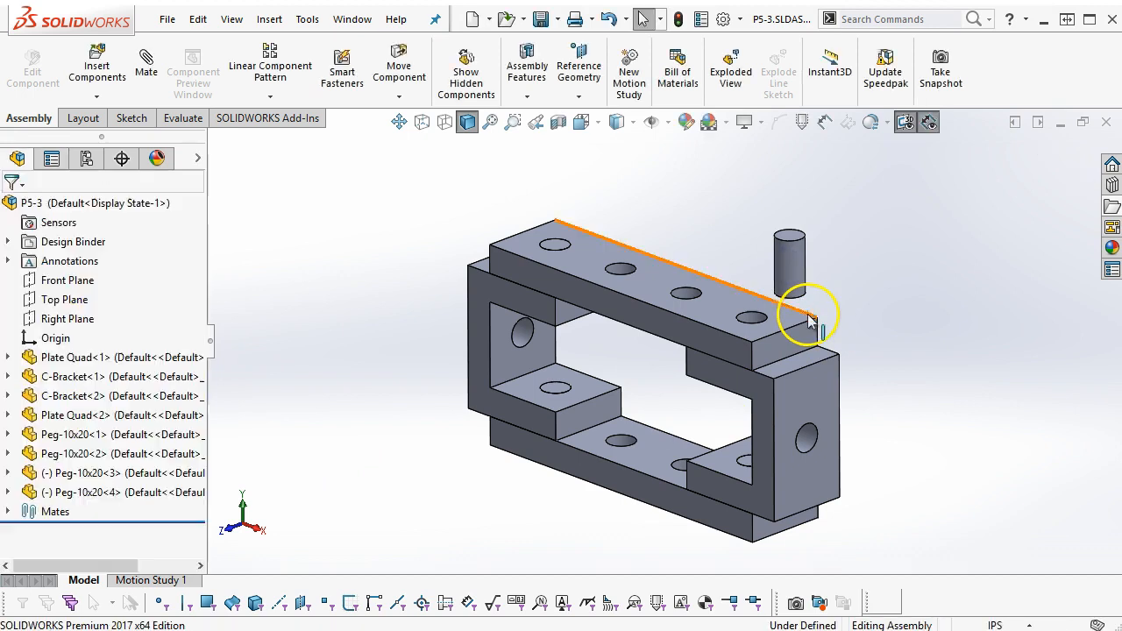
# Step: Mate the fourth peg concentric with the upper plate's remaining end hole and its top face coincident with the plate's top face
pyautogui.scroll(-3, 815, 303)
pyautogui.click(739, 255)
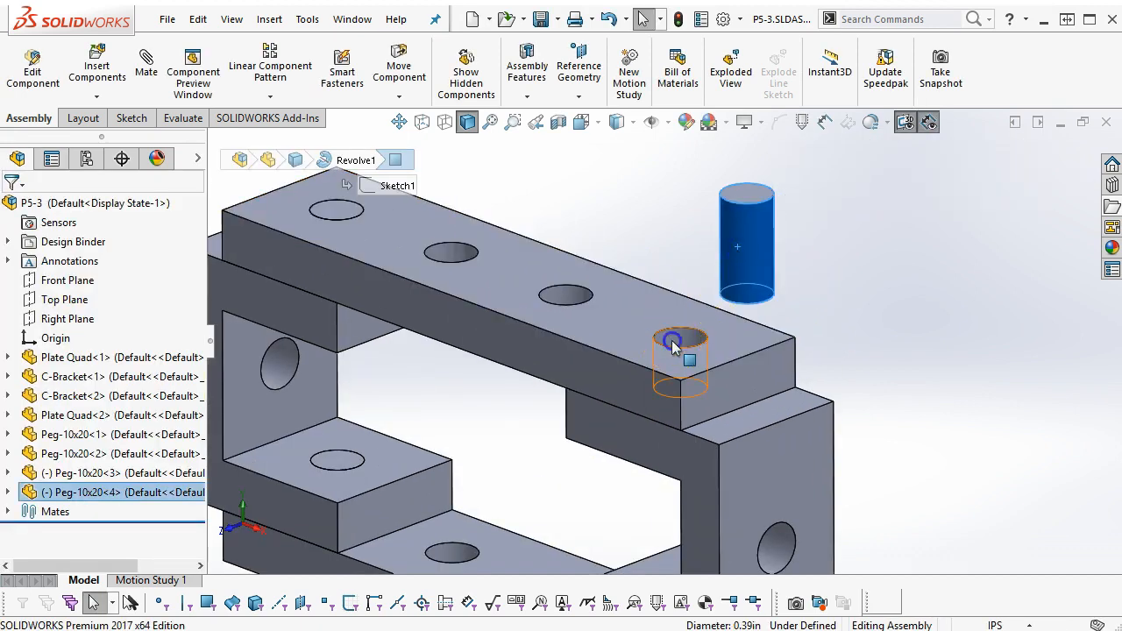
pyautogui.keyDown('ctrl'); pyautogui.click(674, 337); pyautogui.keyUp('ctrl')
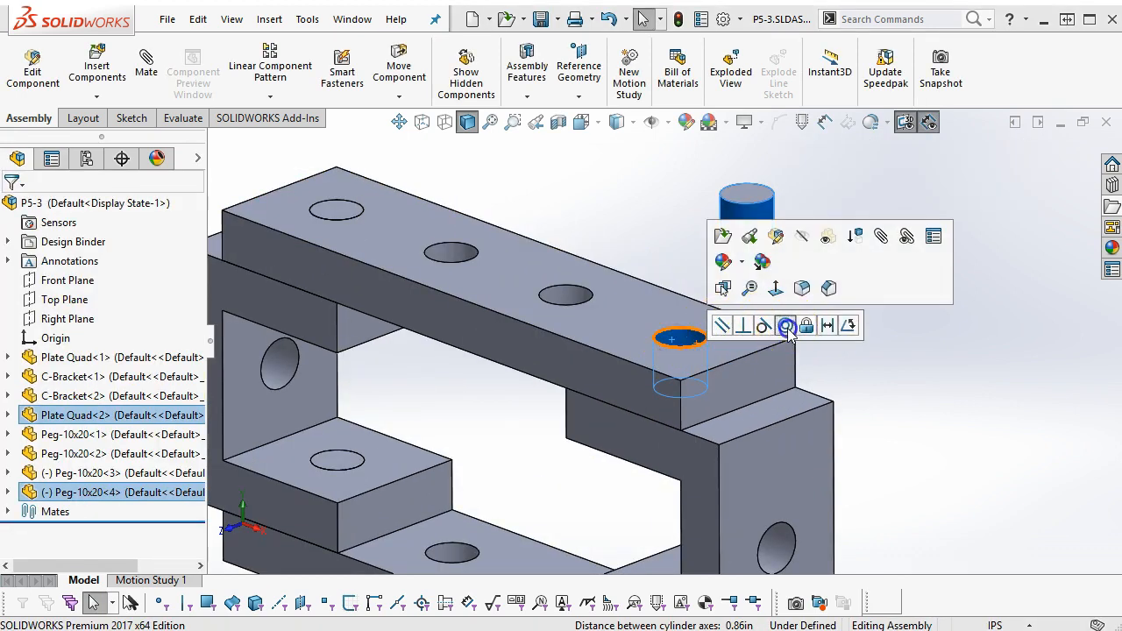
pyautogui.click(788, 328)
pyautogui.click(678, 291)
pyautogui.keyDown('ctrl'); pyautogui.click(721, 346); pyautogui.keyUp('ctrl')
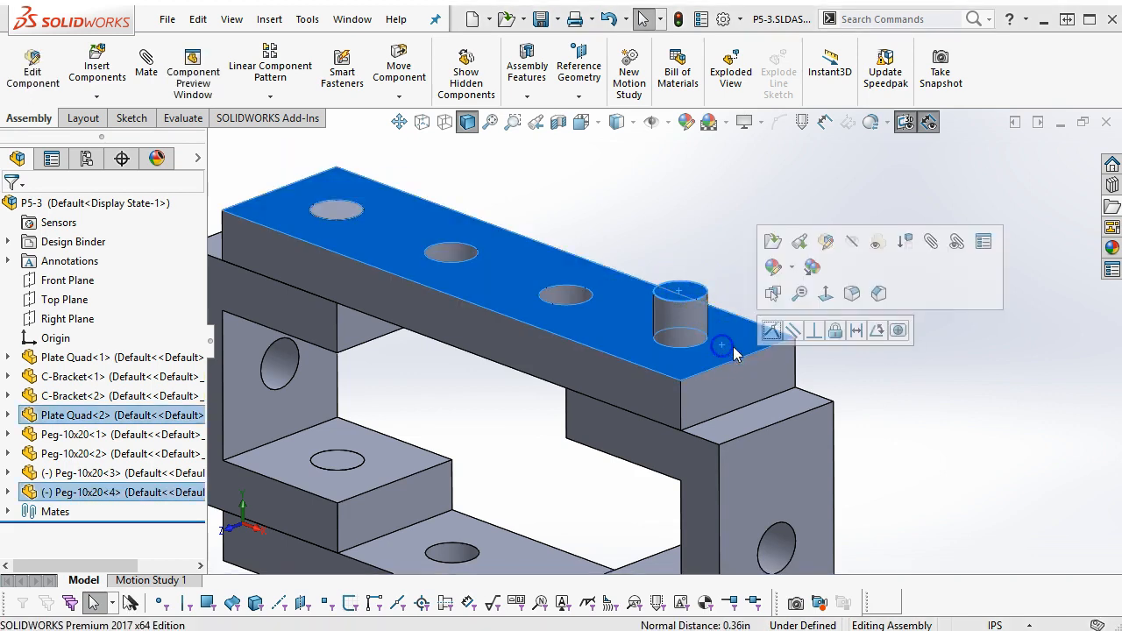
pyautogui.click(772, 331)
# Step: Lock the rotation of the third and fourth pegs' concentric mates together and collapse the mate listing
pyautogui.scroll(2, 749, 285)
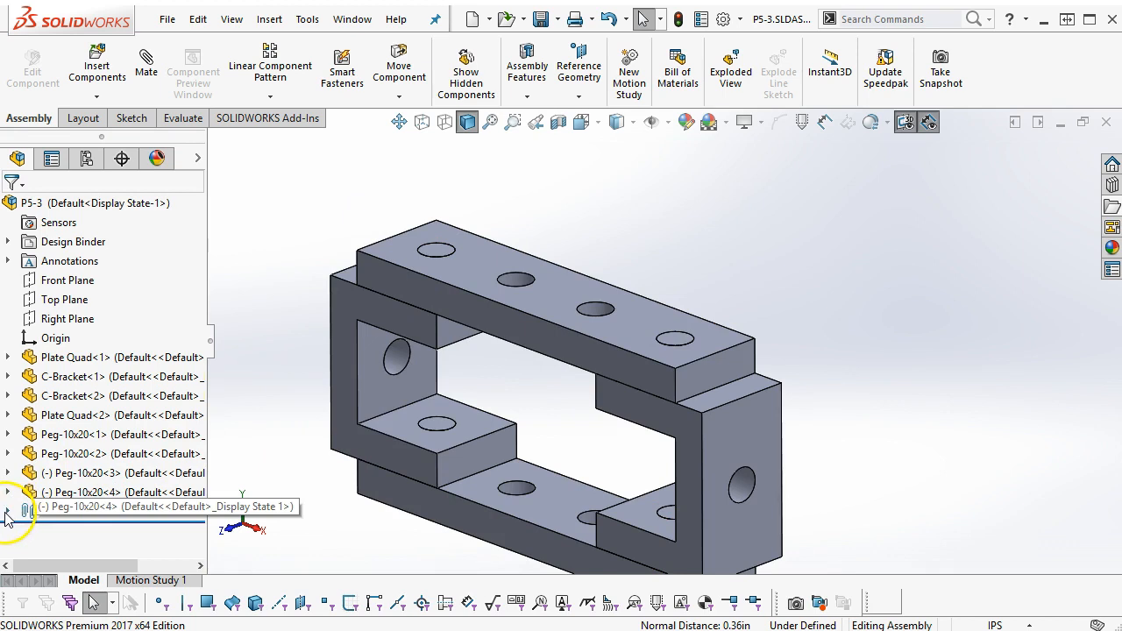
pyautogui.click(6, 512)
pyautogui.scroll(-3, 88, 491)
pyautogui.click(73, 513)
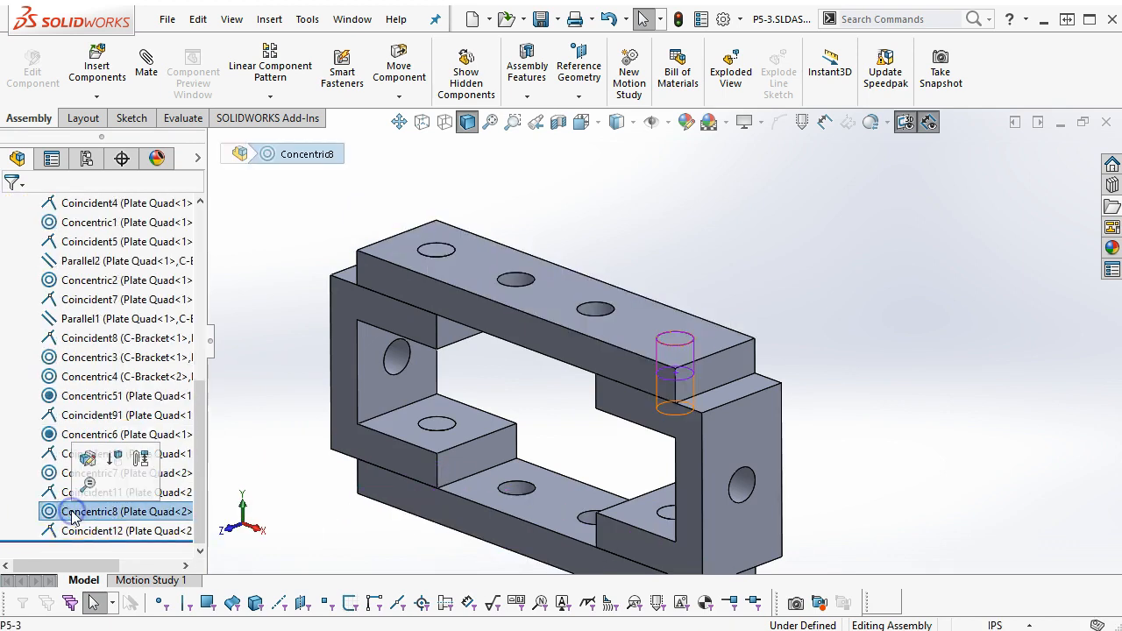
pyautogui.keyDown('ctrl'); pyautogui.click(56, 474); pyautogui.keyUp('ctrl')
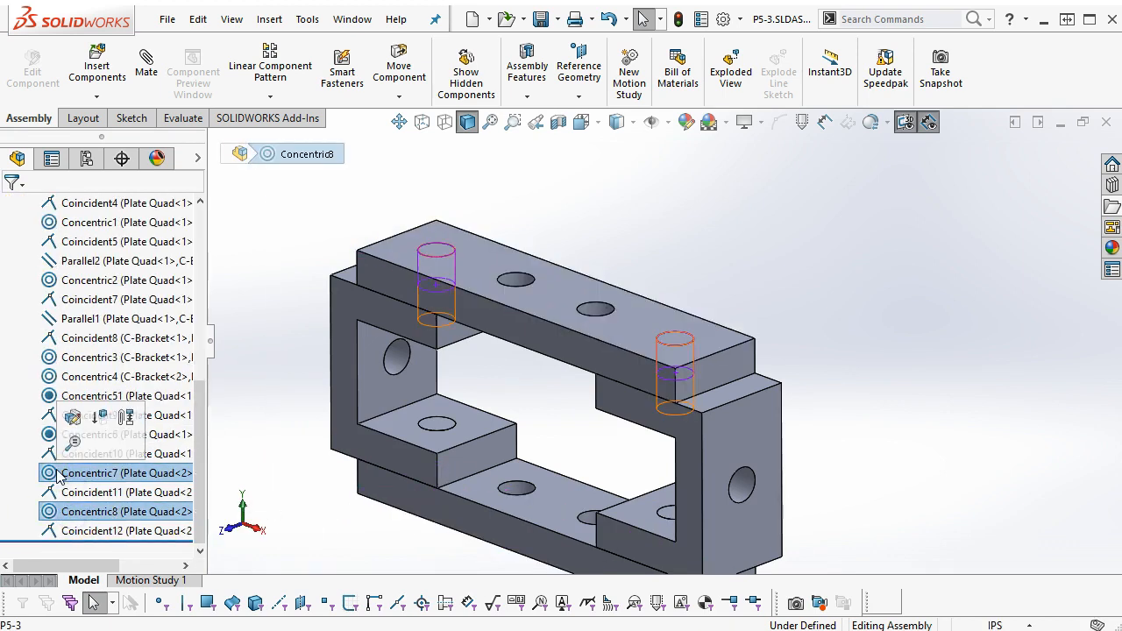
pyautogui.rightClick(80, 473)
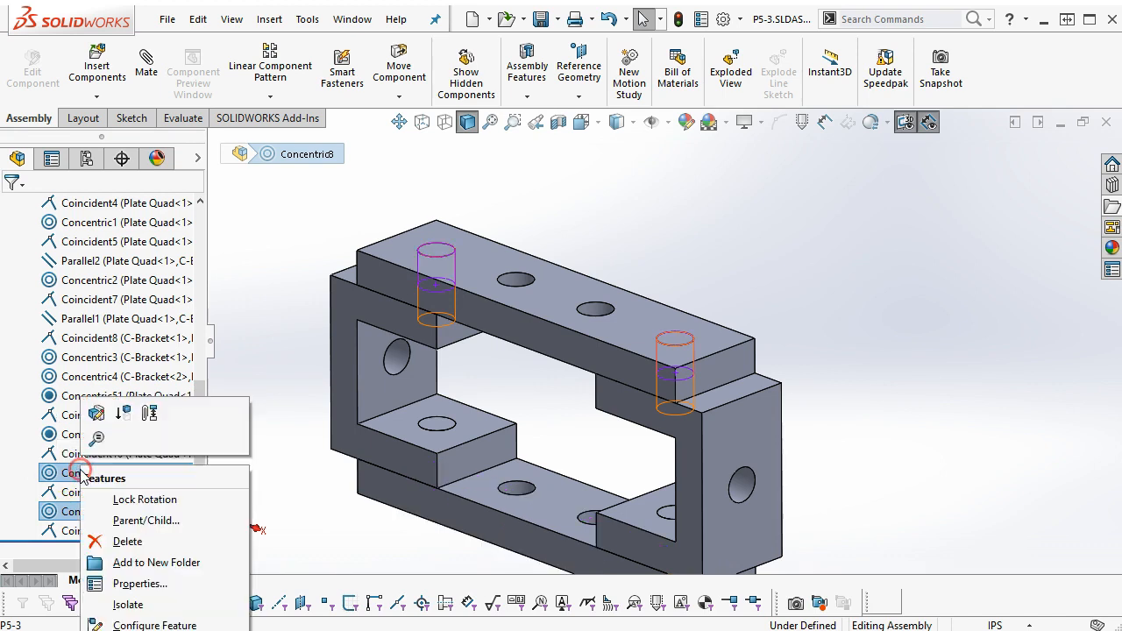
pyautogui.click(131, 500)
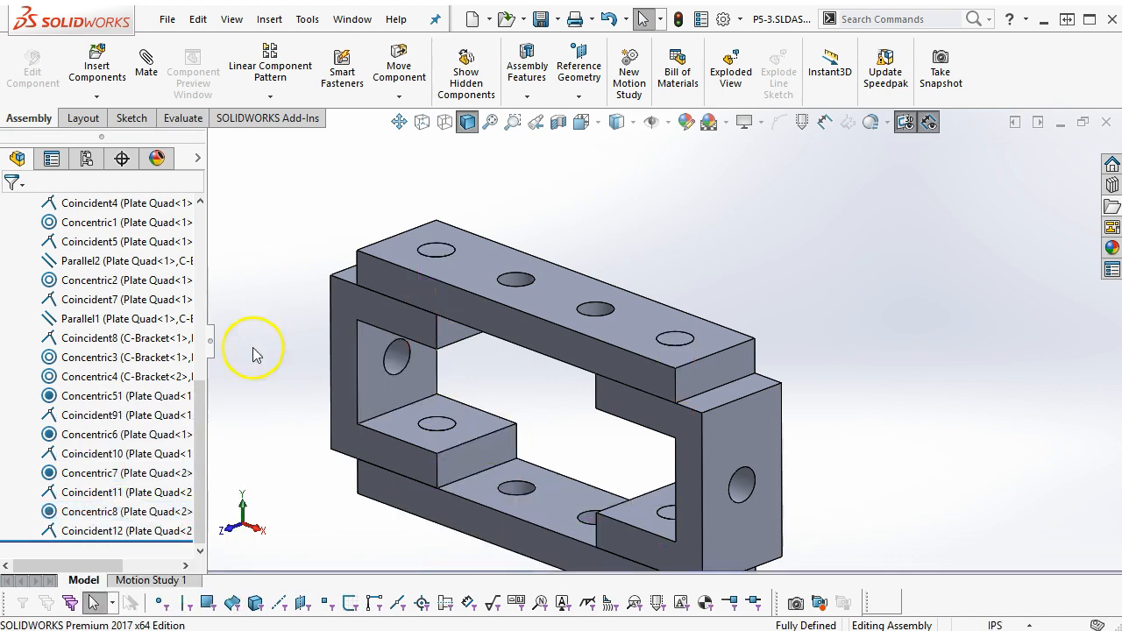
pyautogui.scroll(10, 105, 351)
pyautogui.click(9, 375)
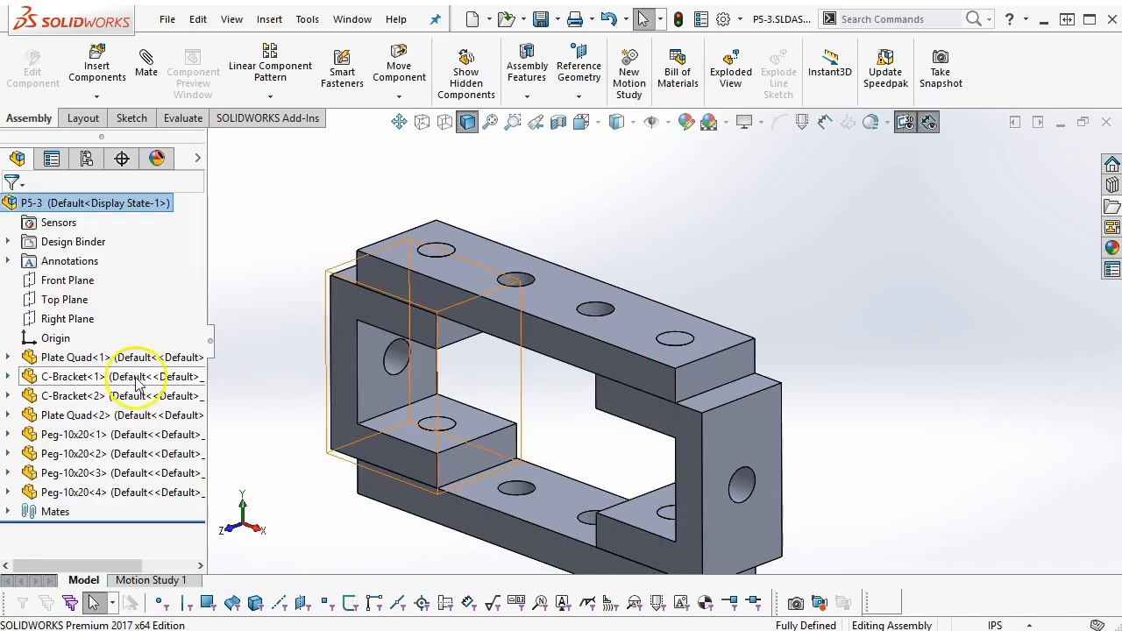
# Step: Start an exploded view of the P5-3 assembly and enable auto-spacing of components on drag
pyautogui.hotkey('ctrl', '7')
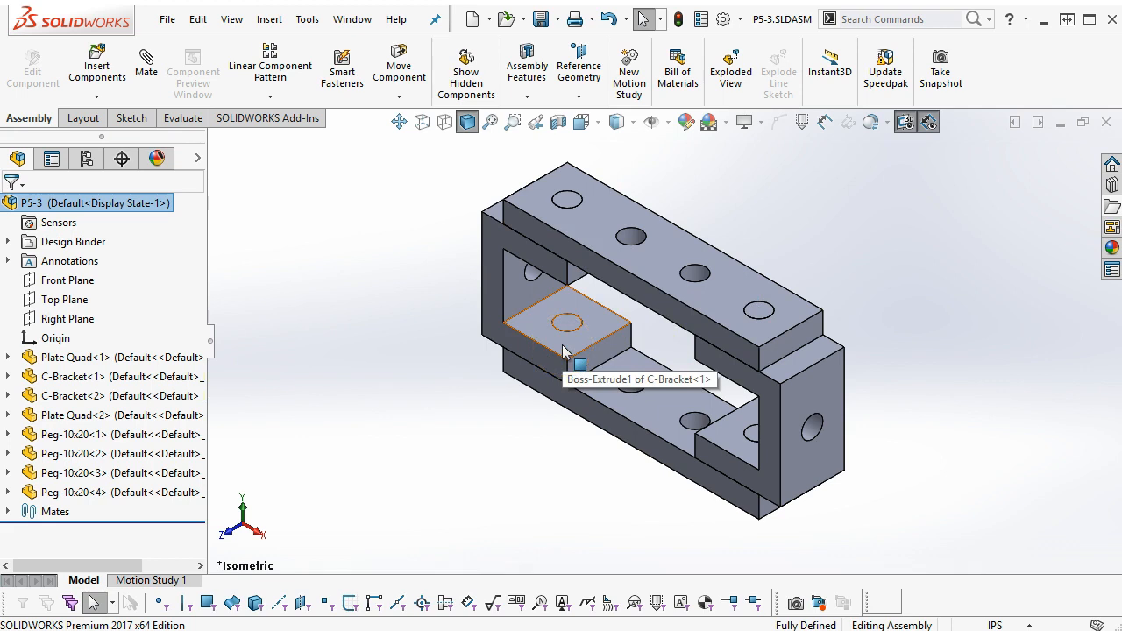
pyautogui.moveTo(566, 349)
pyautogui.mouseDown(button='middle')
pyautogui.moveTo(608, 281)
pyautogui.moveTo(633, 320)
pyautogui.mouseUp(button='middle')
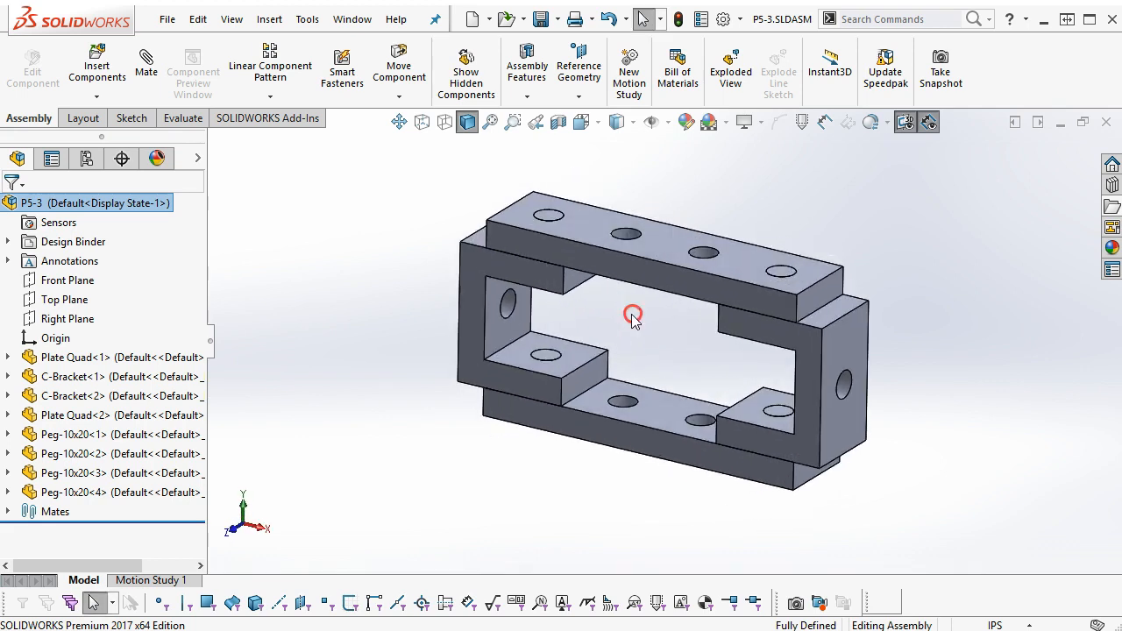
pyautogui.click(88, 160)
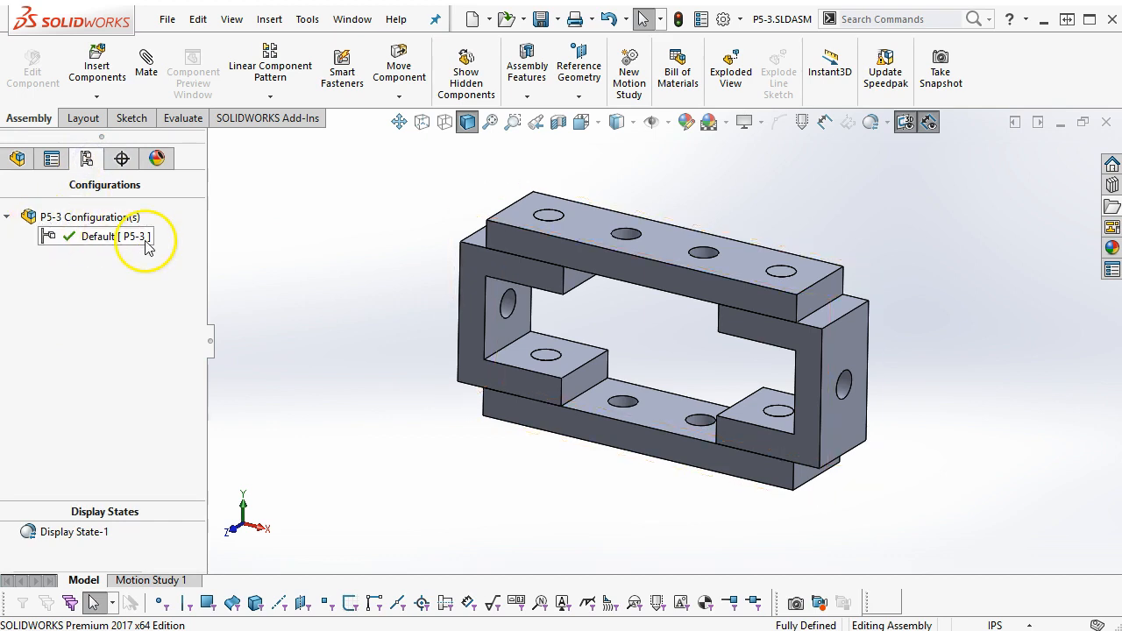
pyautogui.scroll(2, 328, 298)
pyautogui.scroll(2, 328, 301)
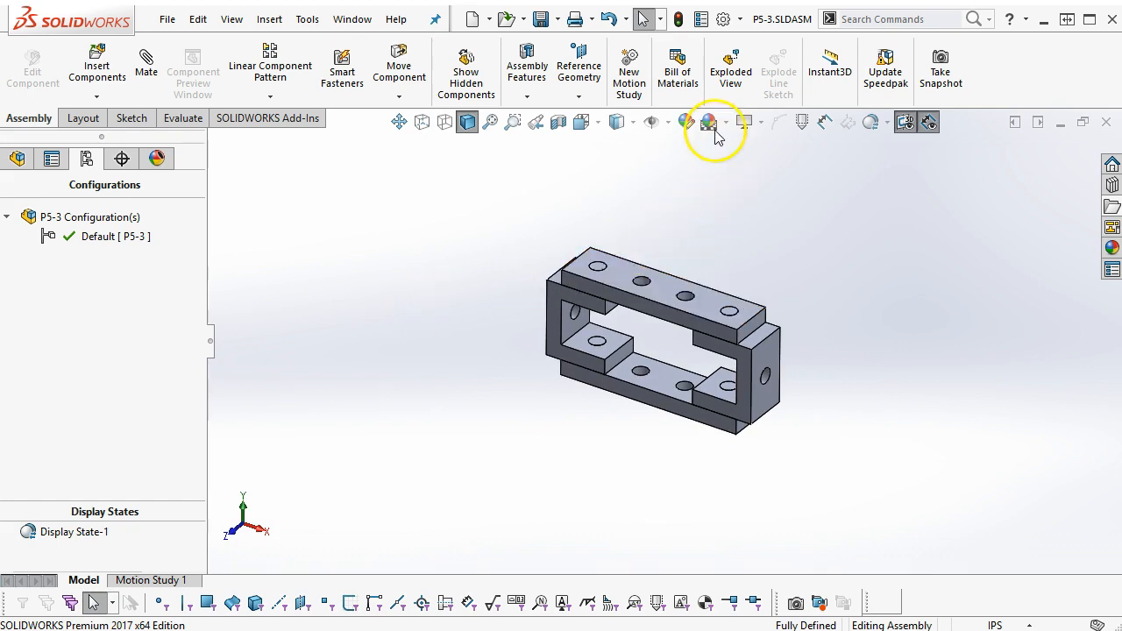
pyautogui.click(731, 77)
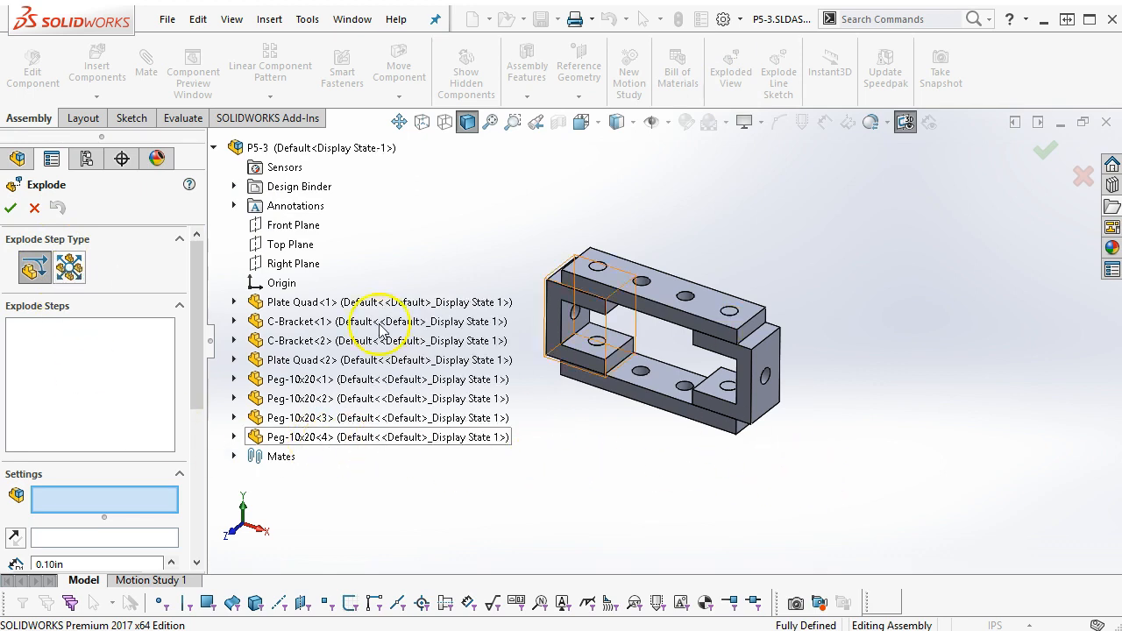
pyautogui.moveTo(189, 312); pyautogui.dragTo(177, 464)
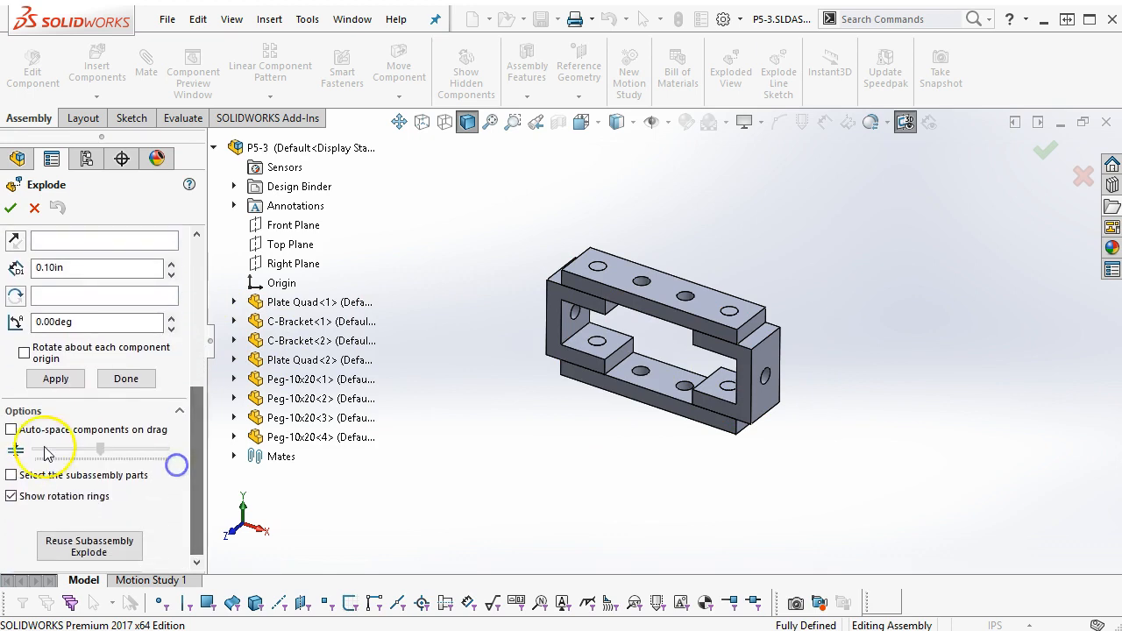
pyautogui.click(12, 429)
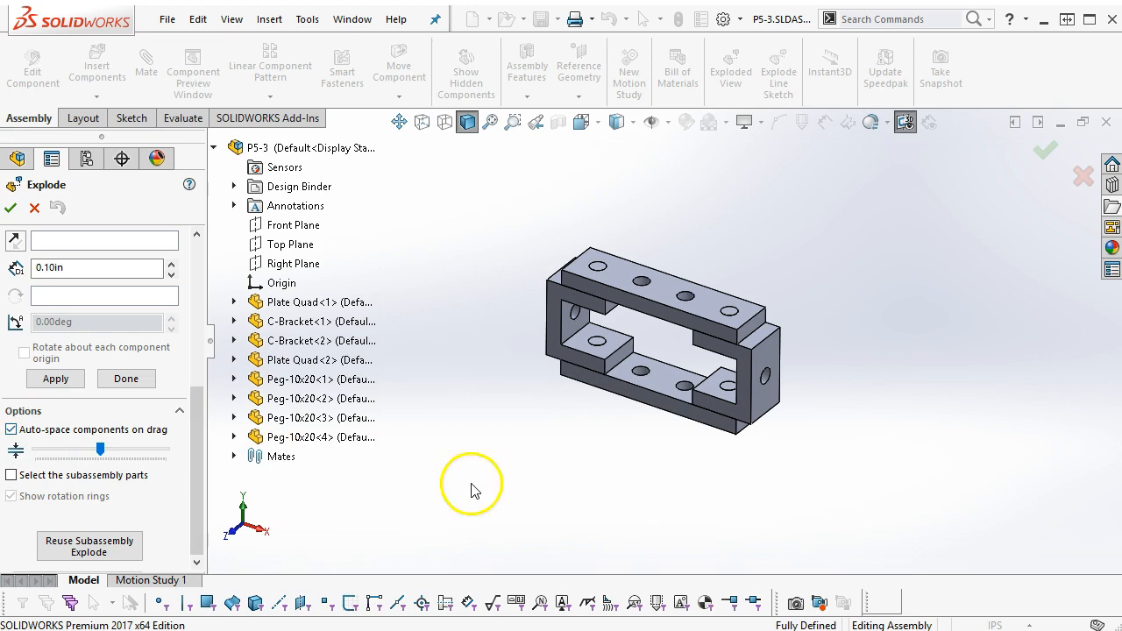
# Step: Explode the lower pegs, both C-Brackets, the upper plate and the upper pegs together upward along the Y axis with auto-spacing
pyautogui.scroll(-3, 564, 326)
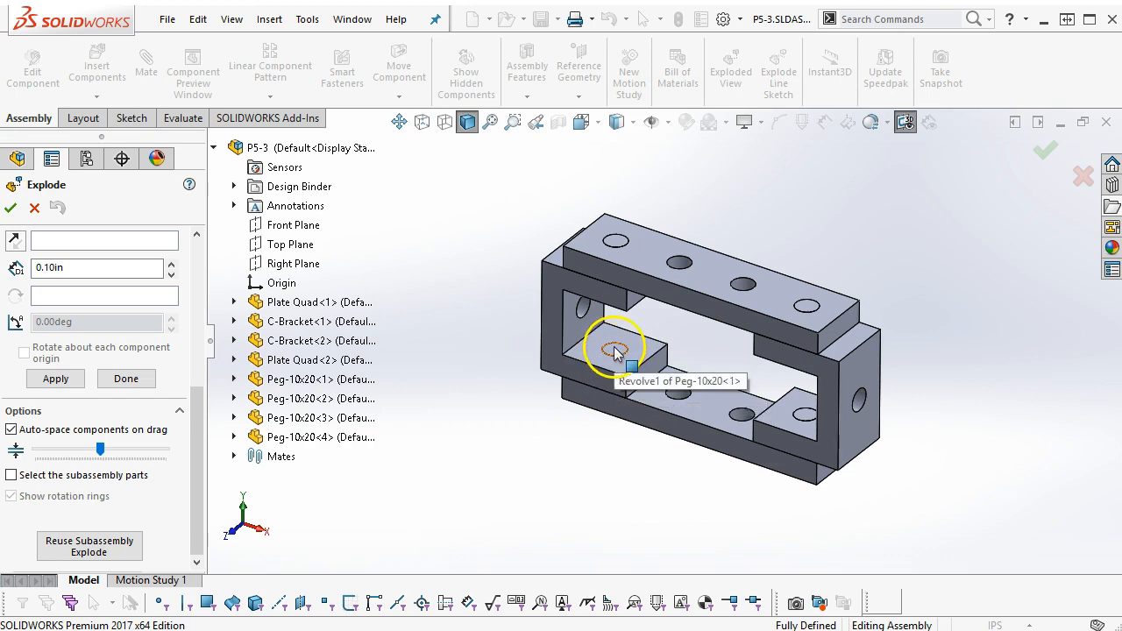
pyautogui.click(615, 351)
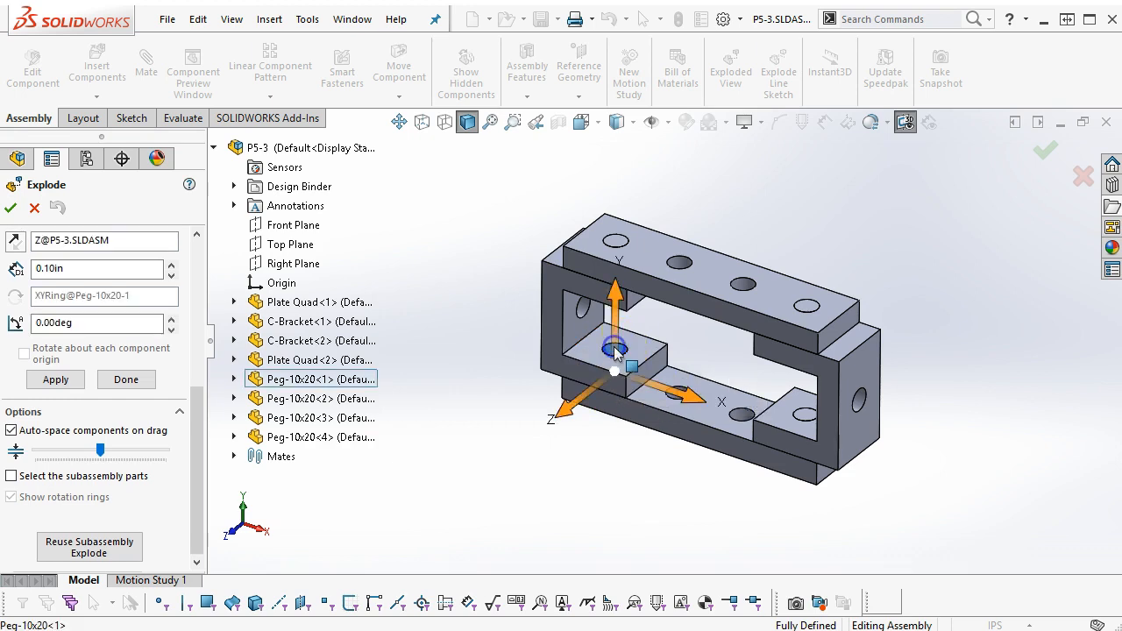
pyautogui.click(807, 413)
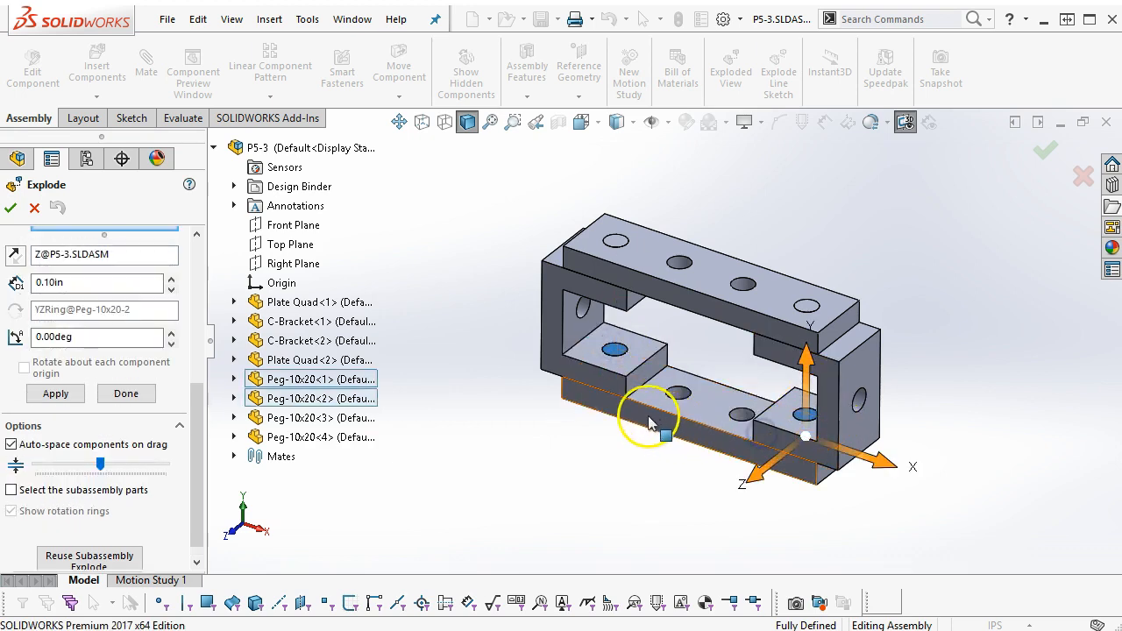
pyautogui.click(585, 379)
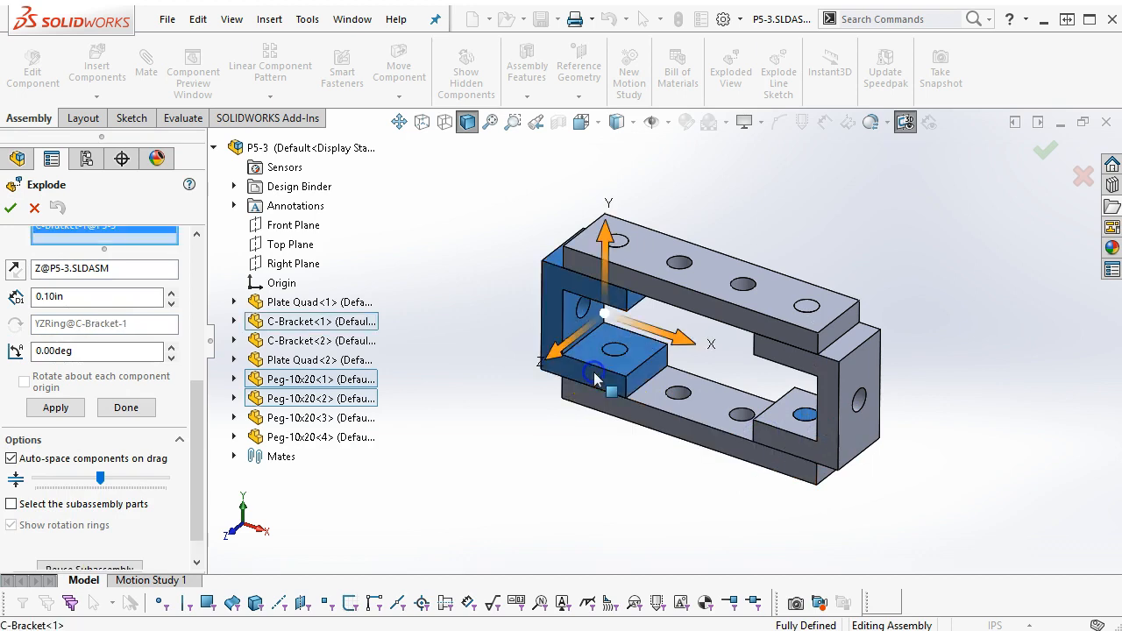
pyautogui.click(823, 454)
pyautogui.click(670, 302)
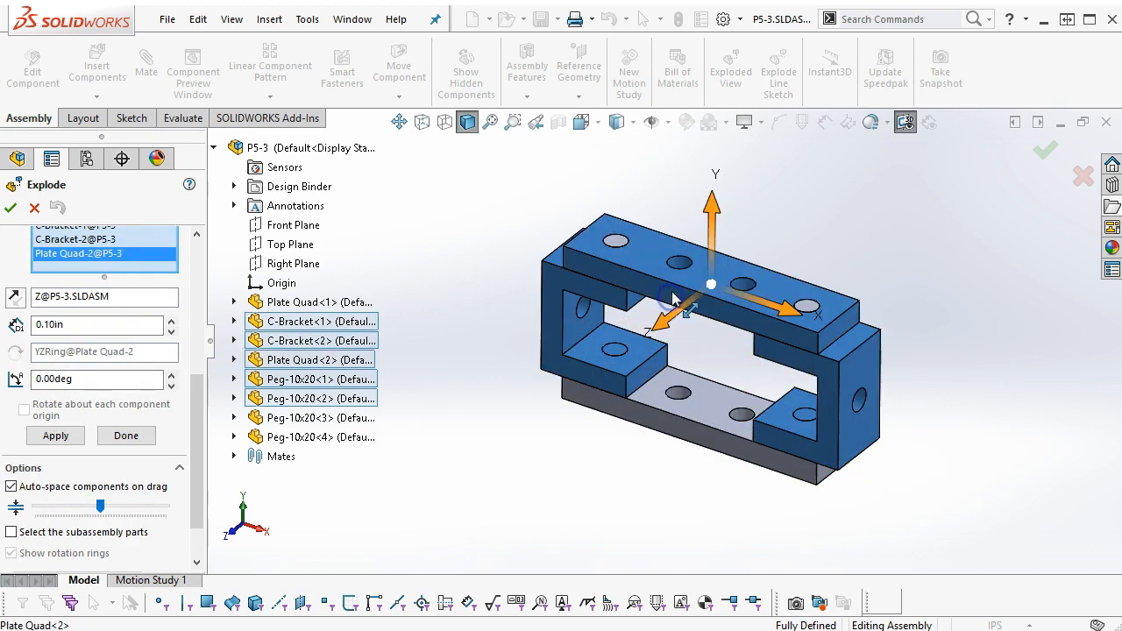
pyautogui.click(617, 243)
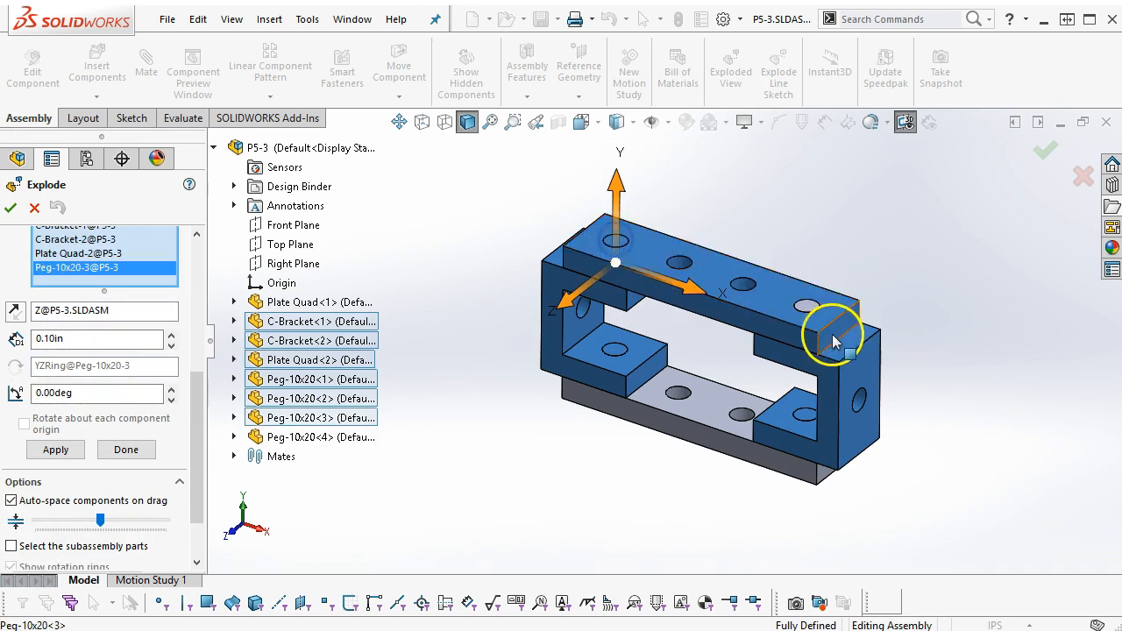
pyautogui.click(806, 309)
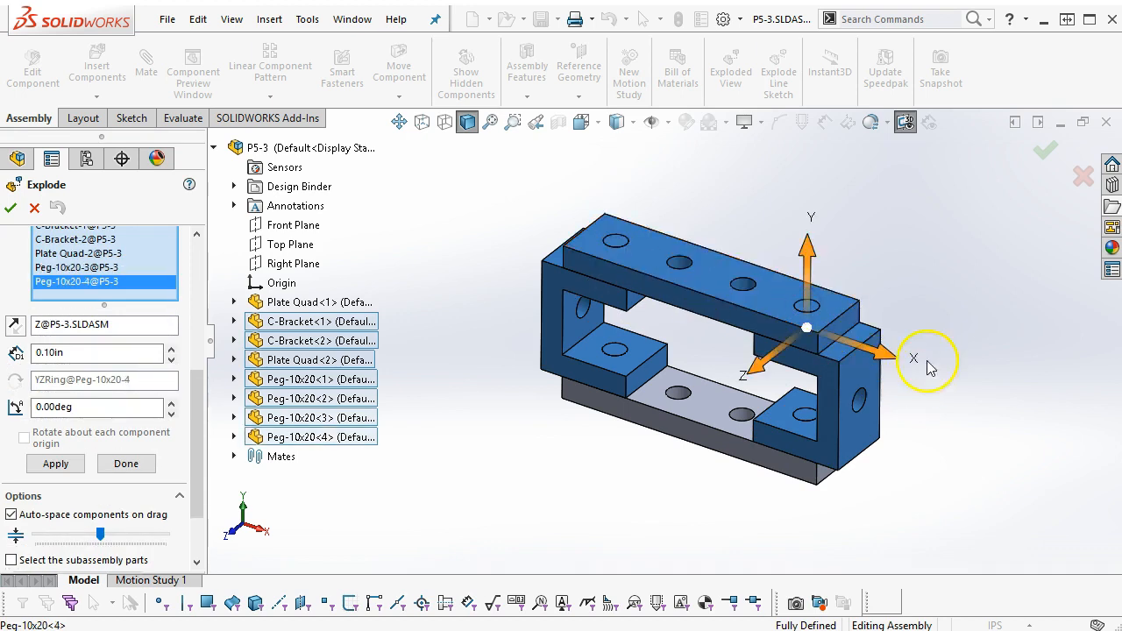
pyautogui.scroll(3, 932, 329)
pyautogui.scroll(-1, 932, 321)
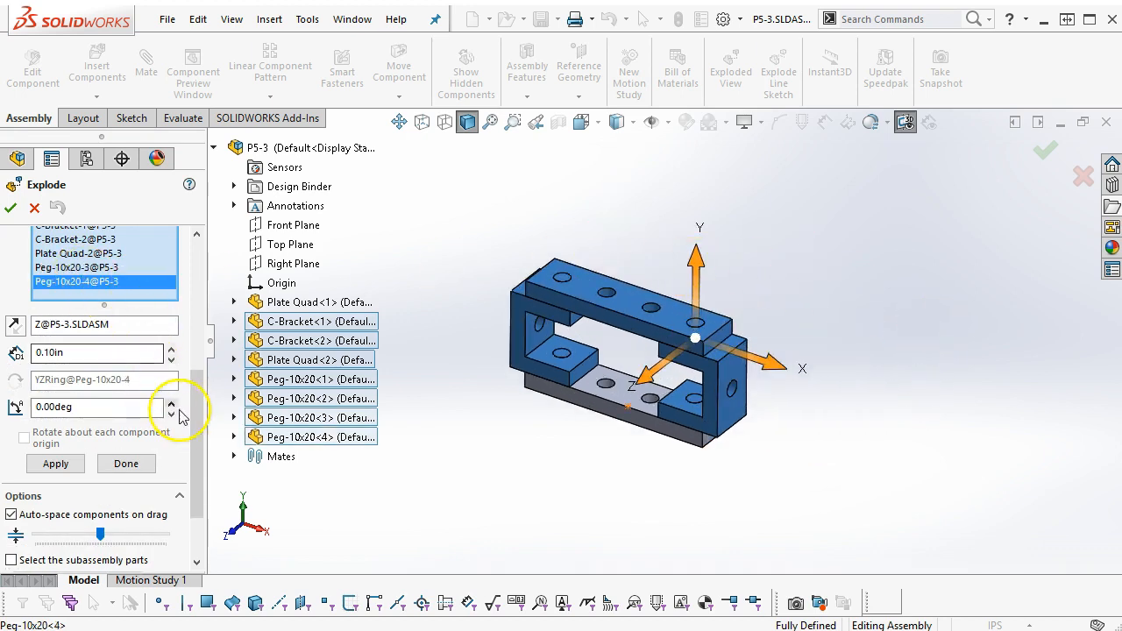
pyautogui.scroll(1, 666, 293)
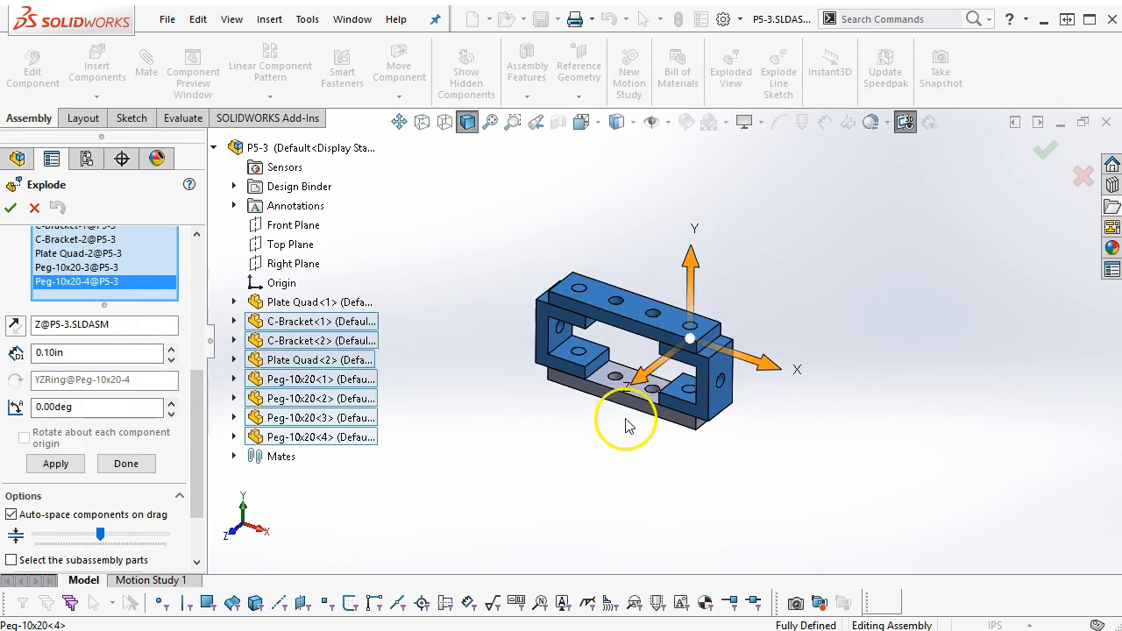
pyautogui.moveTo(698, 266); pyautogui.dragTo(698, 172)
pyautogui.click(817, 314)
# Step: Set the vertical chain explode step's distance to 0.7 in and finish the exploded view in isometric orientation
pyautogui.scroll(3, 819, 315)
pyautogui.moveTo(819, 315); pyautogui.dragTo(817, 286, button='middle')
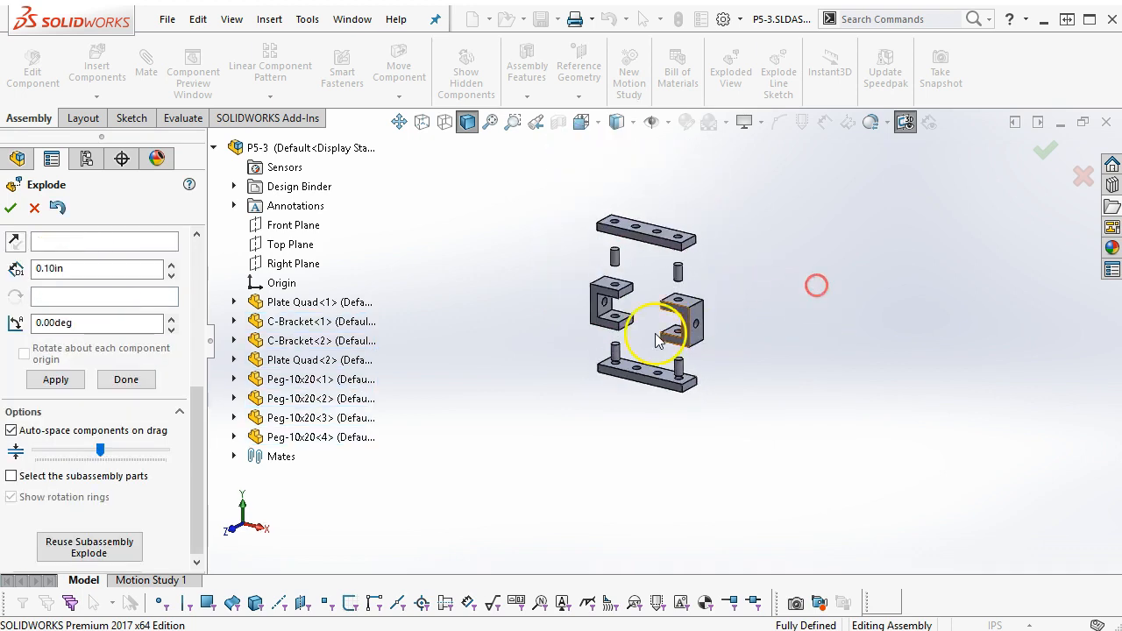
pyautogui.scroll(-3, 654, 333)
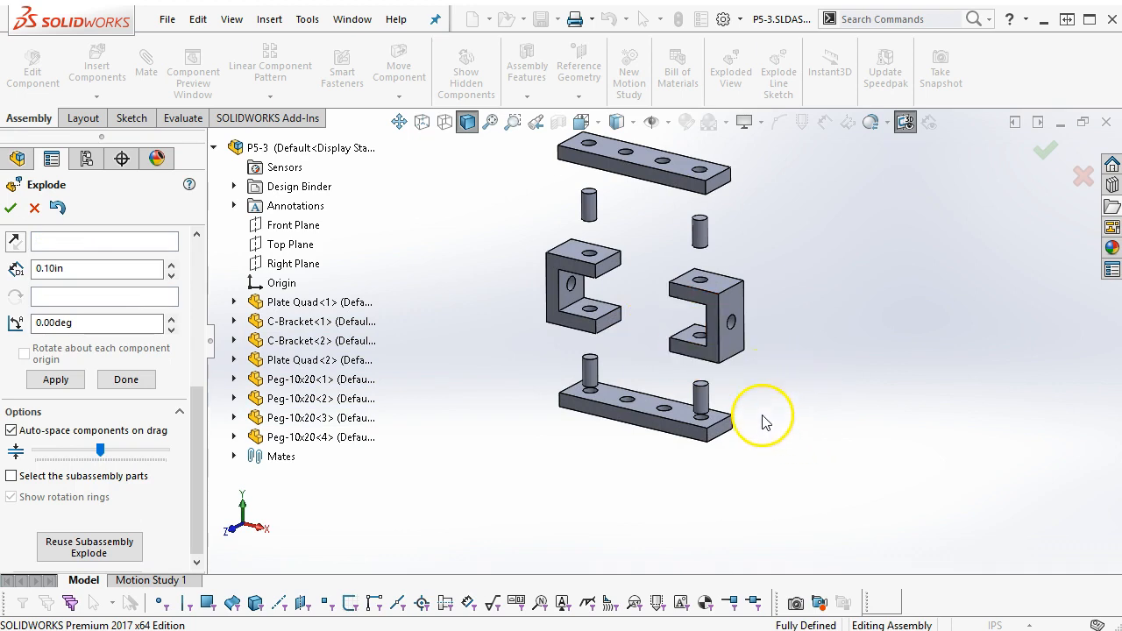
pyautogui.moveTo(197, 420); pyautogui.dragTo(180, 298)
pyautogui.click(69, 278)
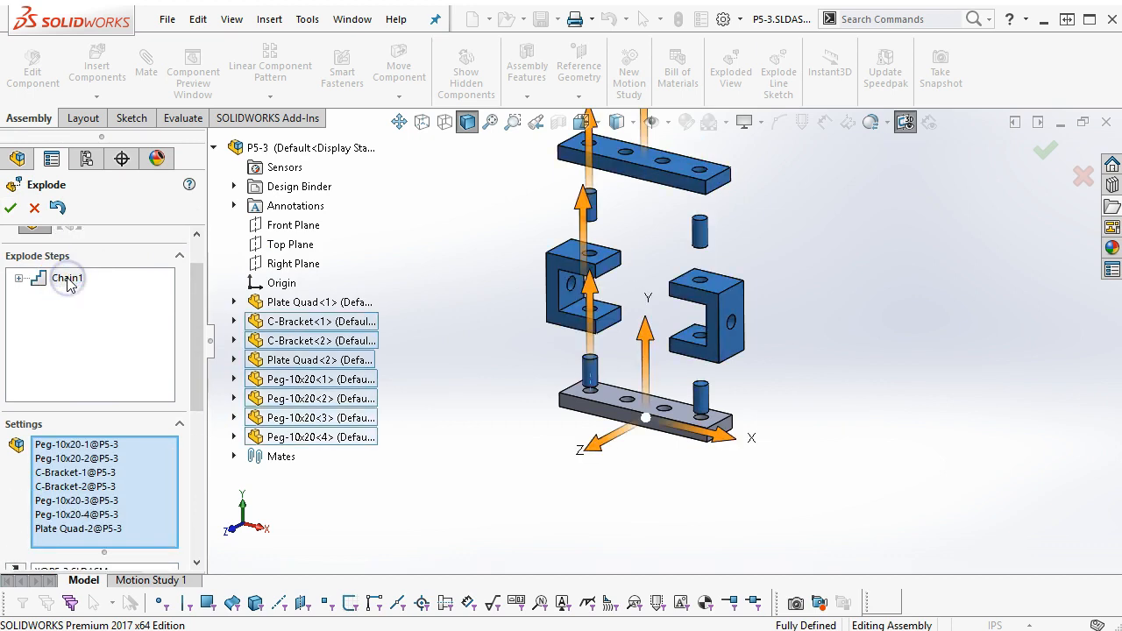
pyautogui.moveTo(197, 361); pyautogui.dragTo(198, 453)
pyautogui.doubleClick(125, 405)
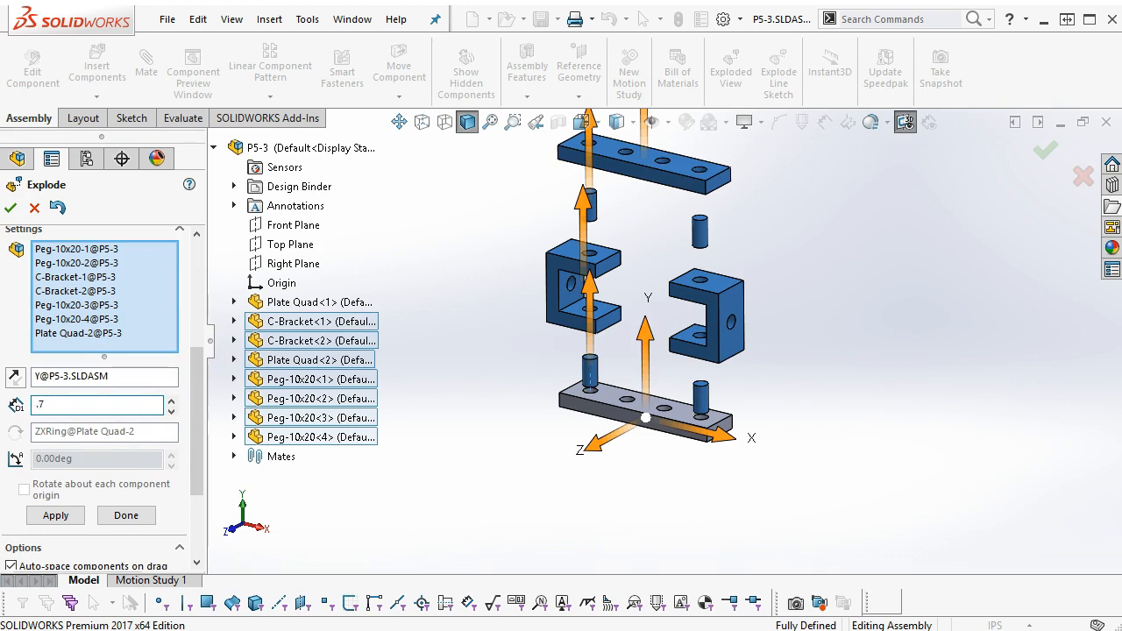
pyautogui.write('.7')
pyautogui.click(10, 208)
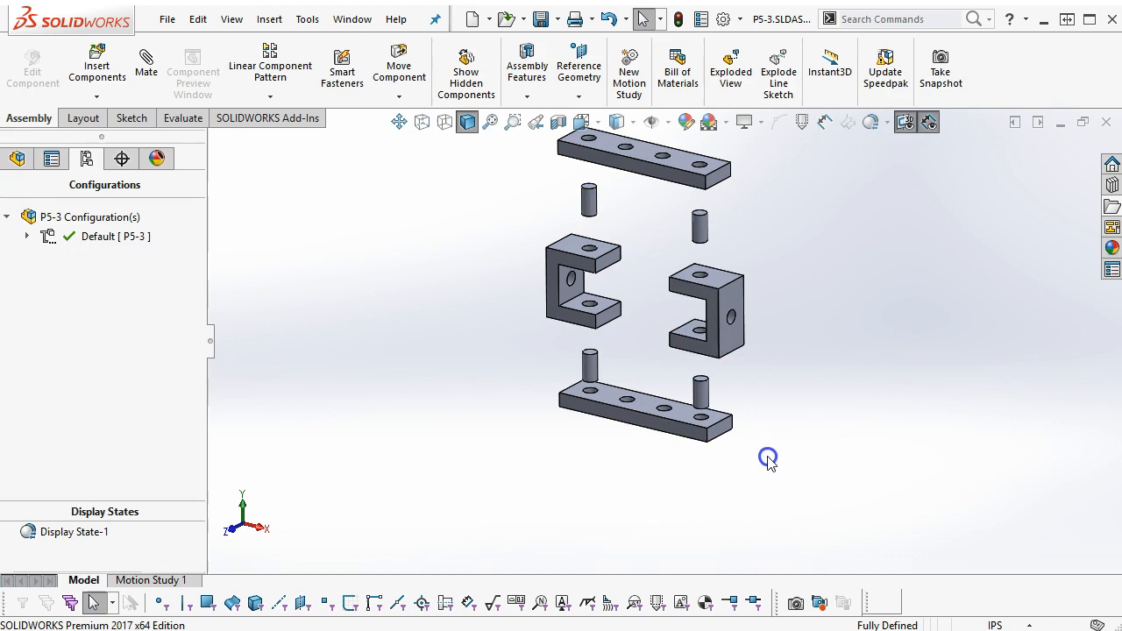
pyautogui.hotkey('ctrl', '7')
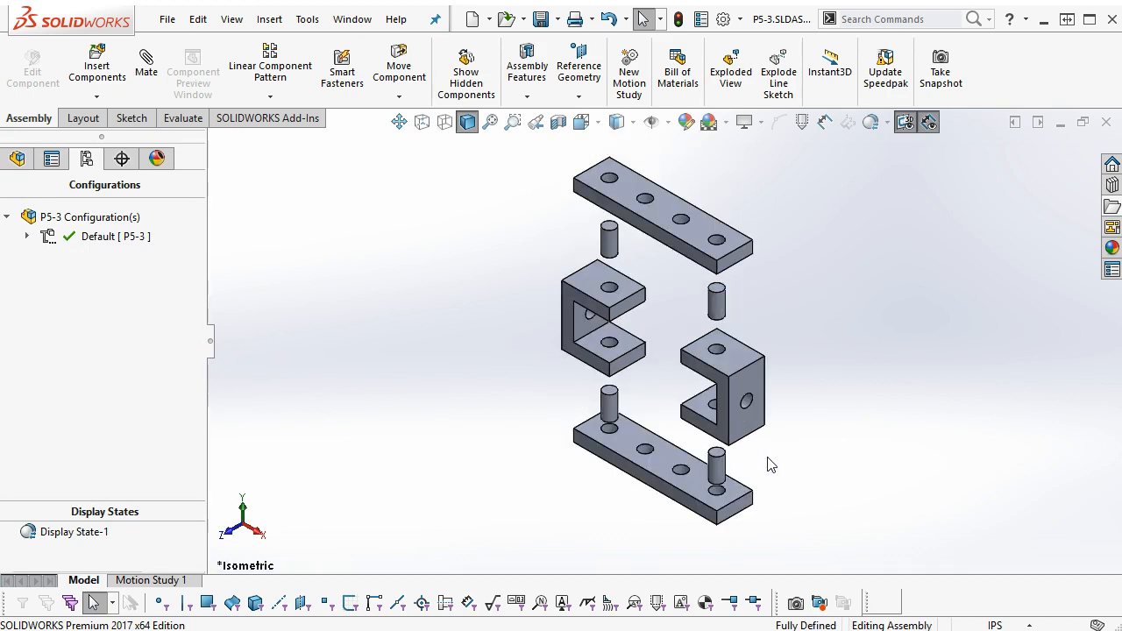
# Step: Switch the assembly's unit system to MMGS (millimeter, gram, second) and check its document unit settings
pyautogui.click(1031, 626)
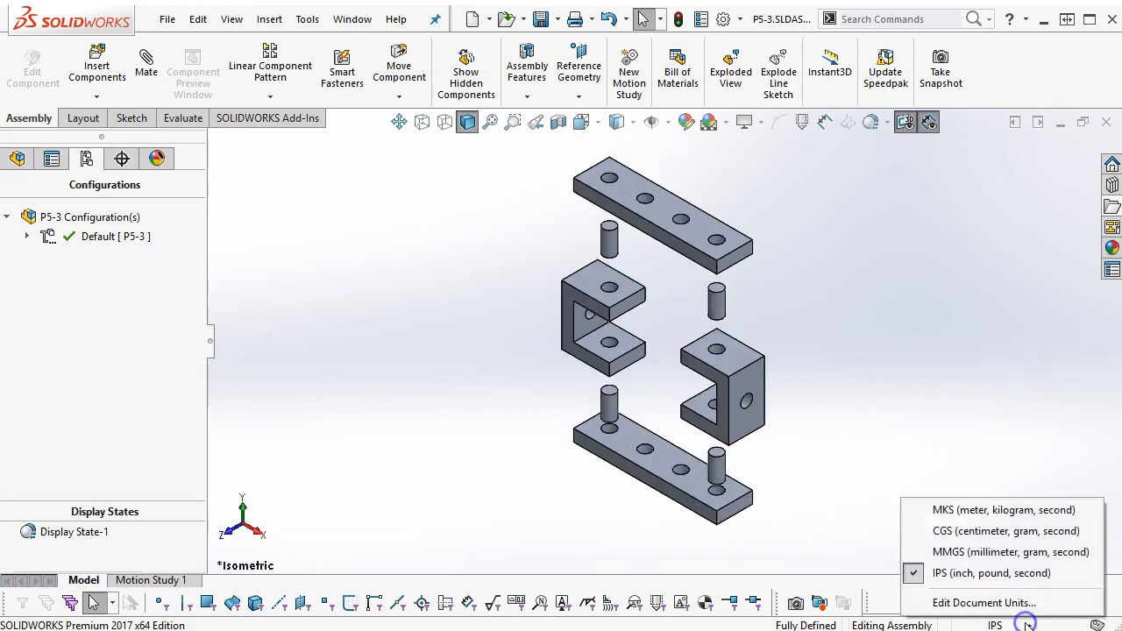
pyautogui.click(993, 562)
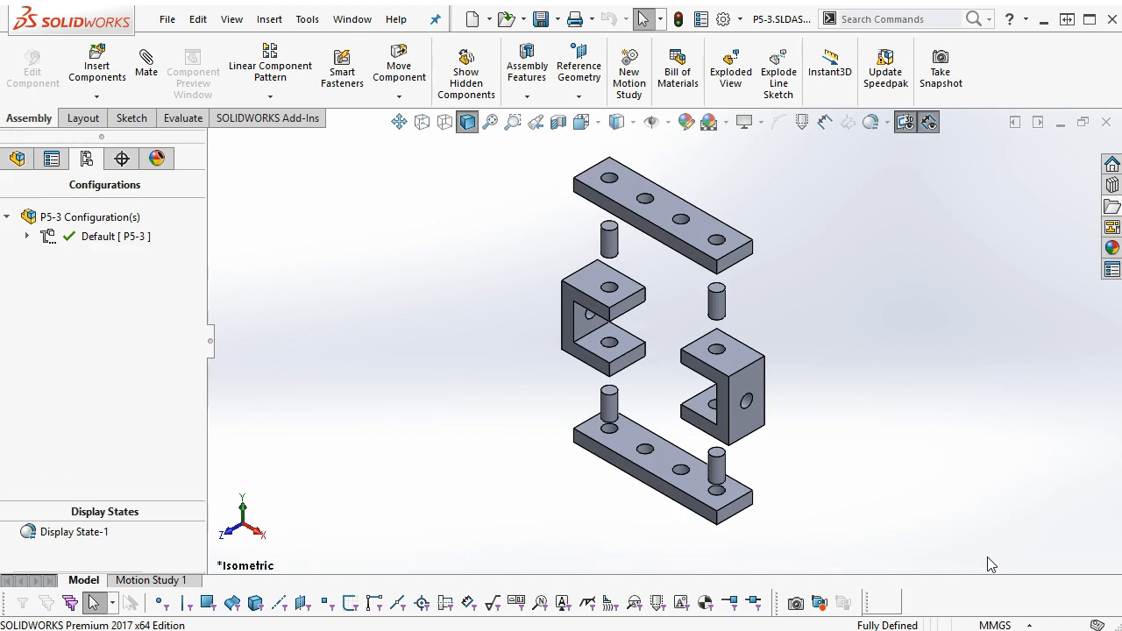
pyautogui.click(1033, 625)
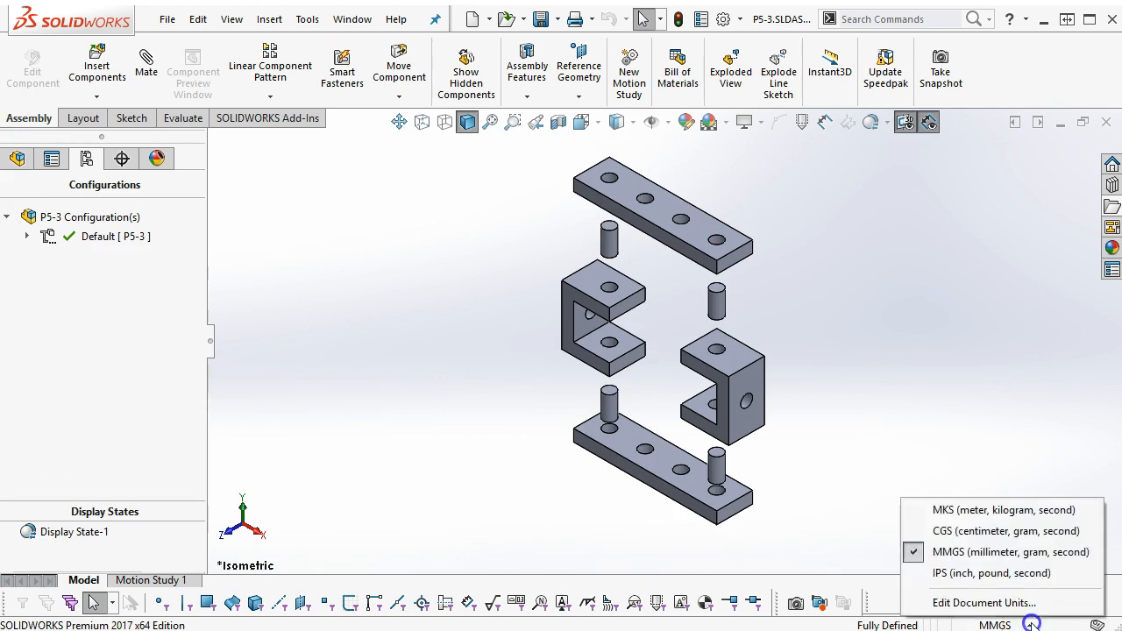
pyautogui.click(1009, 602)
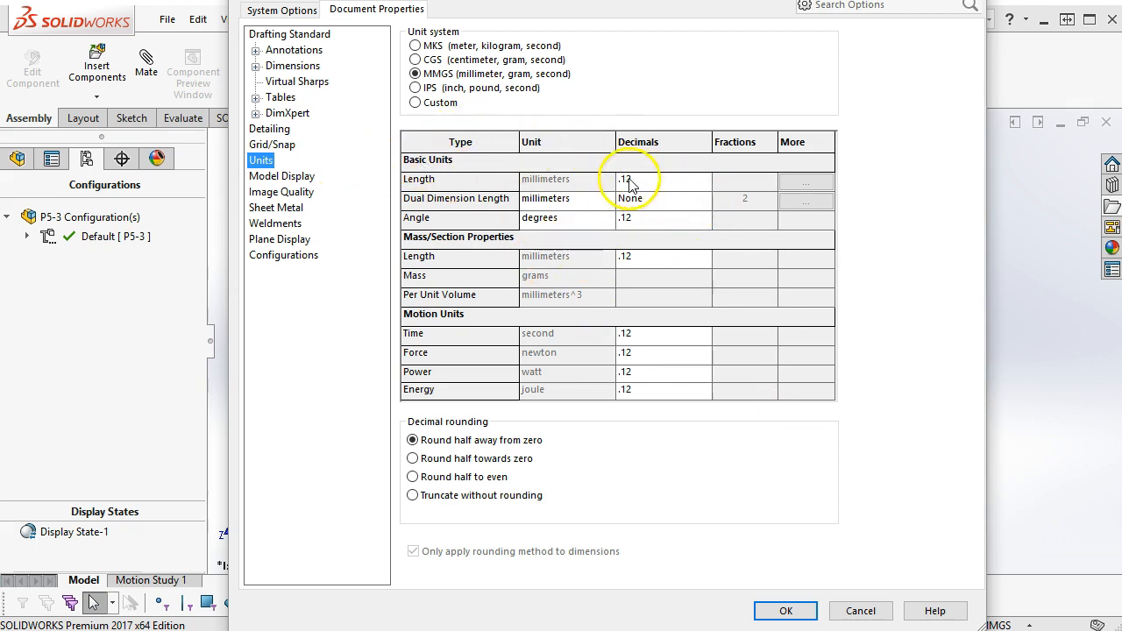
pyautogui.click(767, 610)
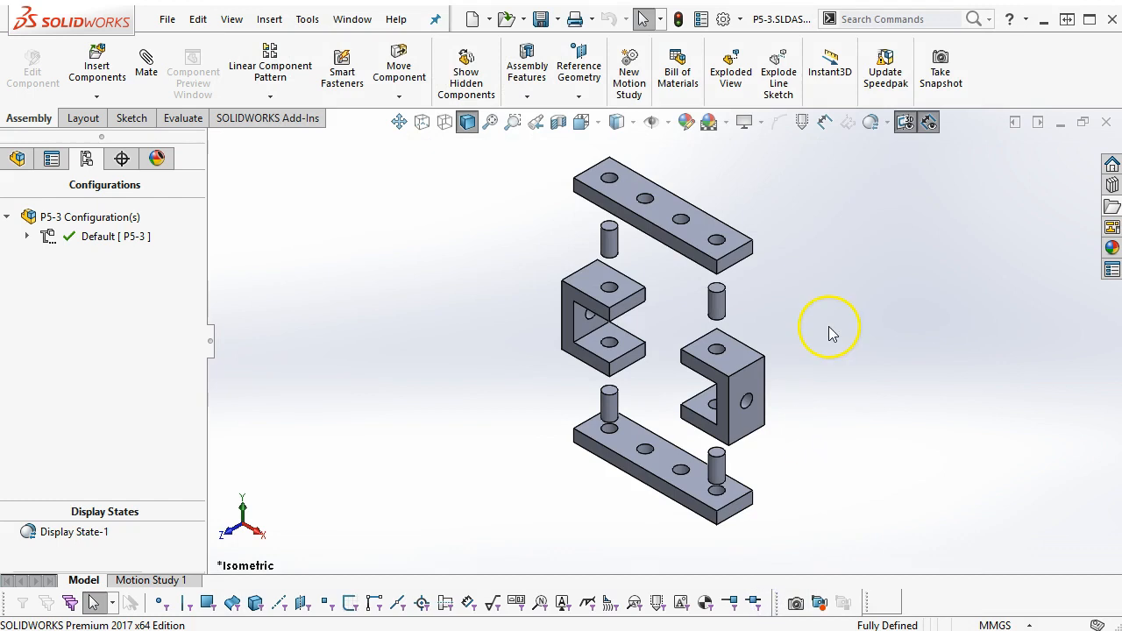
# Step: Toggle the Default configuration's exploded view between collapsed and exploded, leaving the assembly collapsed and fitted to the window
pyautogui.click(44, 217)
pyautogui.click(27, 236)
pyautogui.rightClick(98, 263)
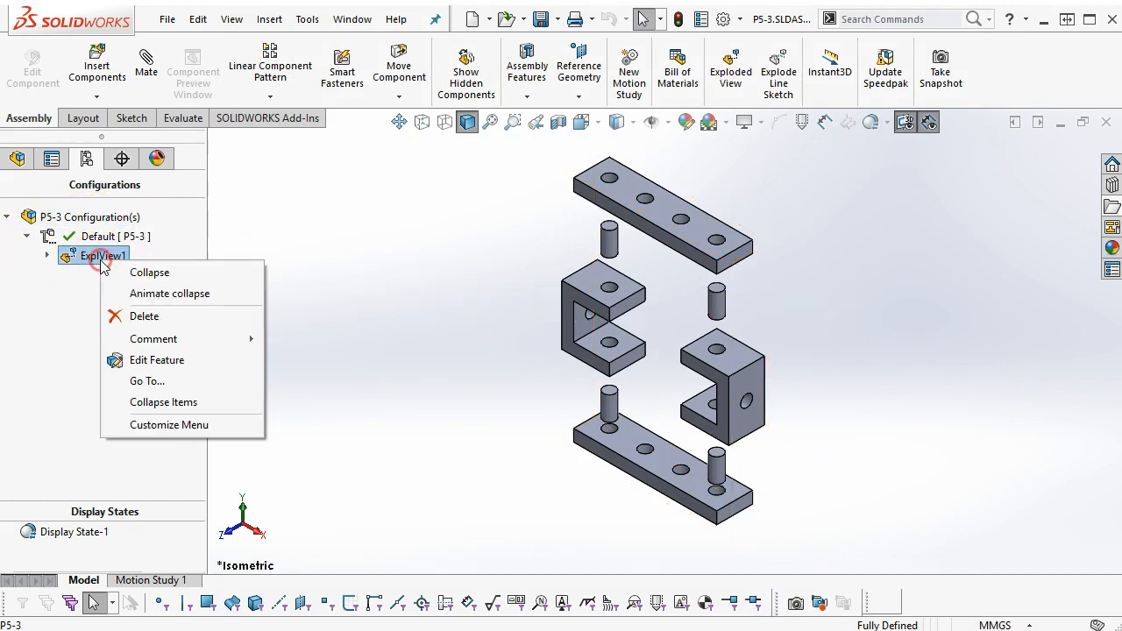
pyautogui.click(165, 277)
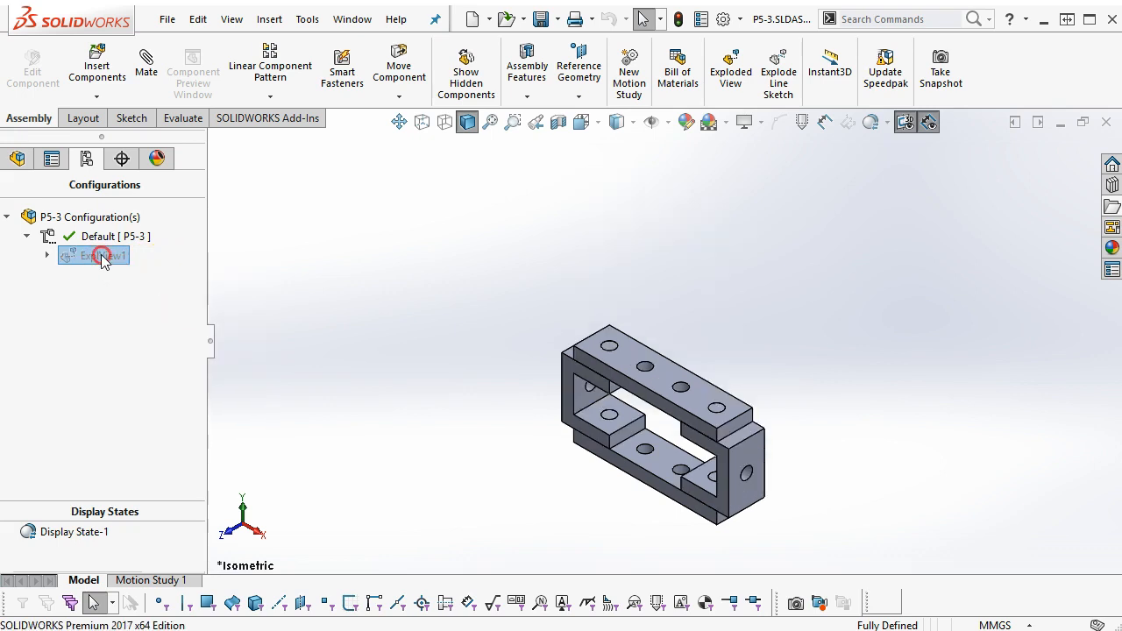
pyautogui.rightClick(103, 256)
pyautogui.click(144, 268)
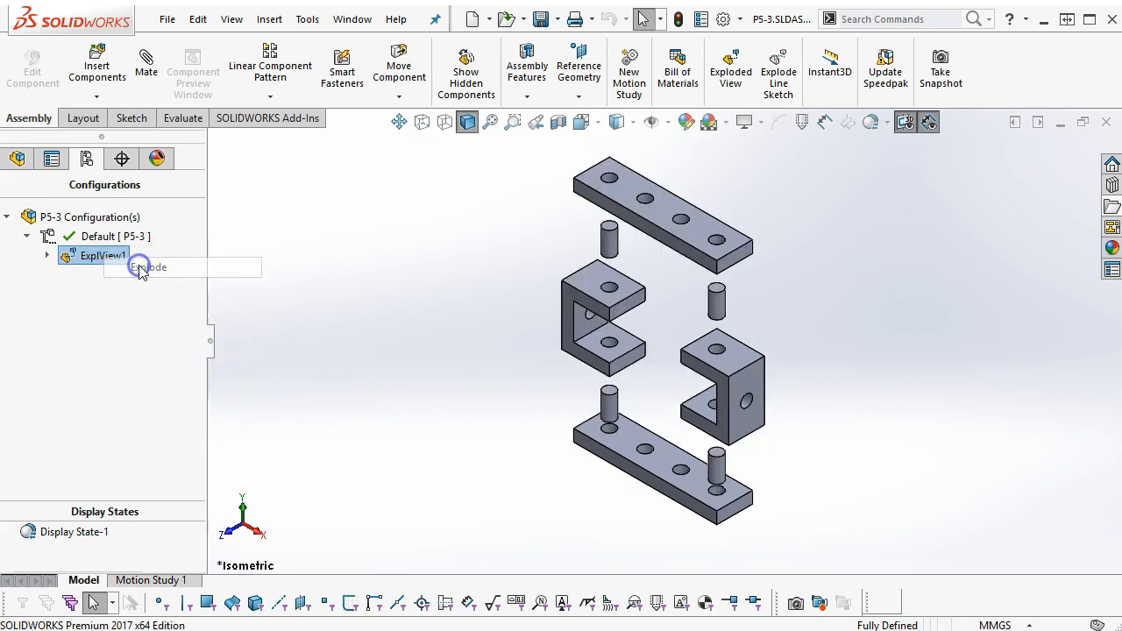
pyautogui.rightClick(101, 263)
pyautogui.click(141, 269)
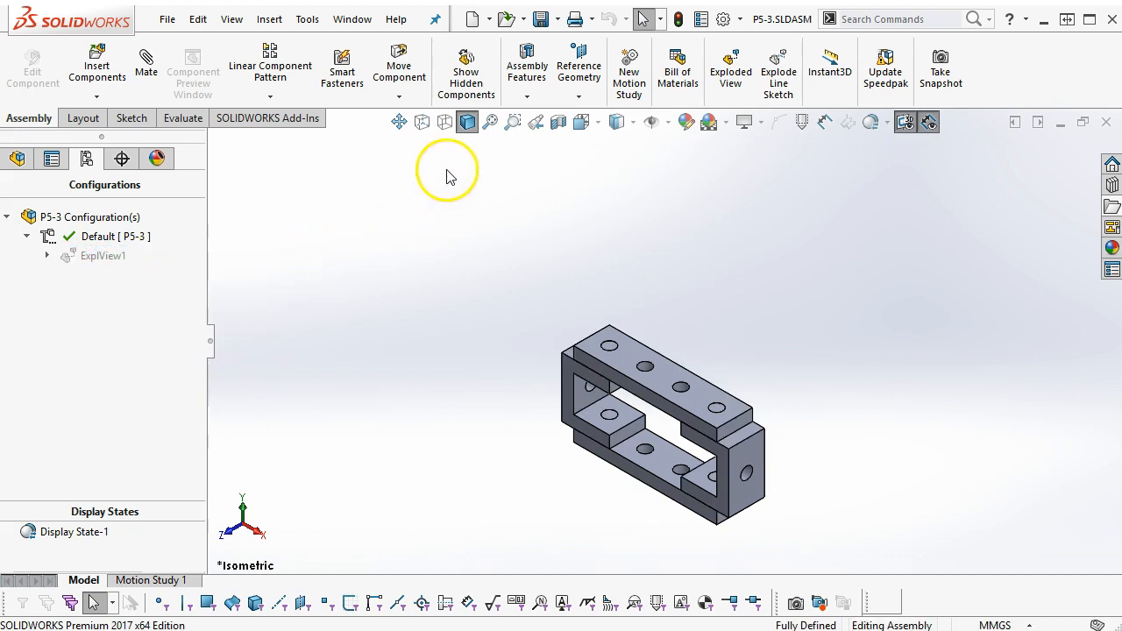
pyautogui.click(488, 121)
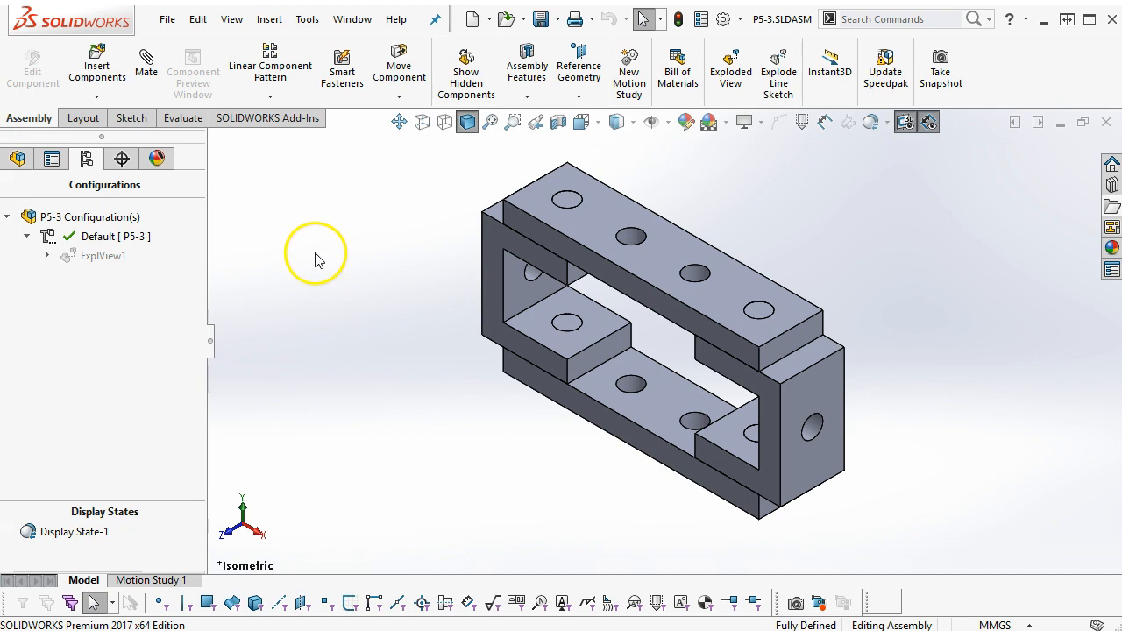
# Step: Create a new document from the Drawing template
pyautogui.click(166, 18)
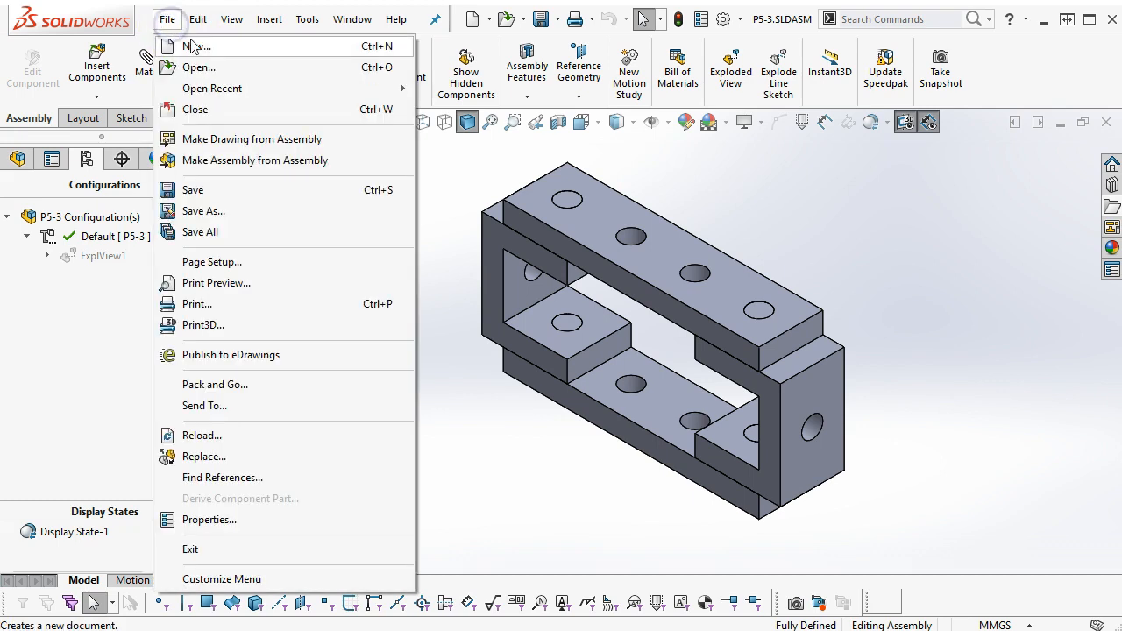
pyautogui.click(193, 46)
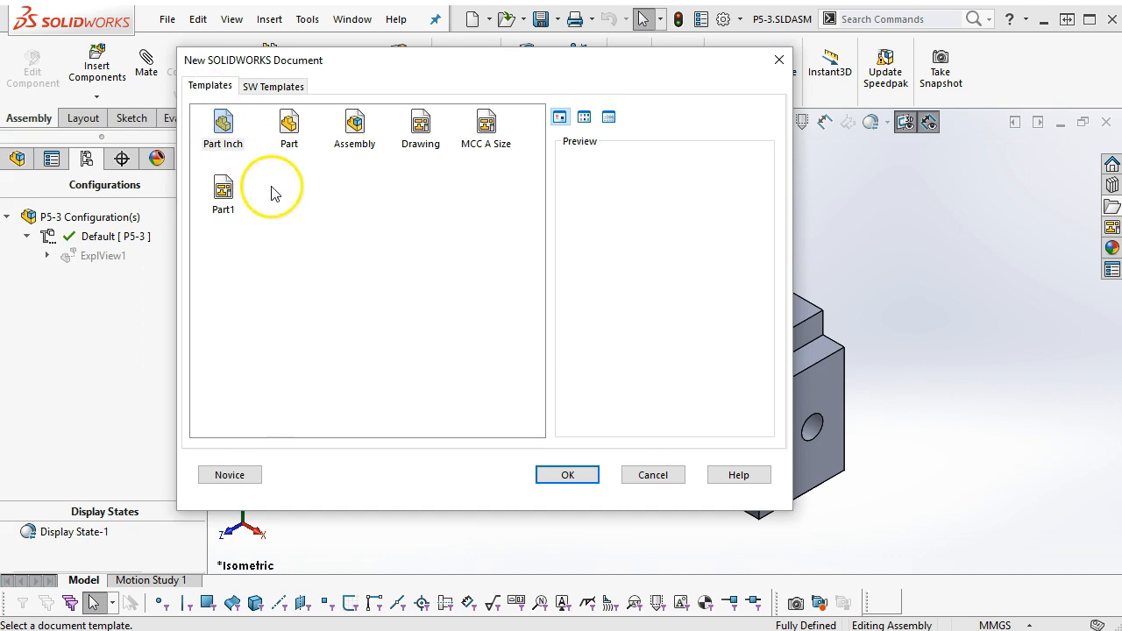
pyautogui.doubleClick(422, 141)
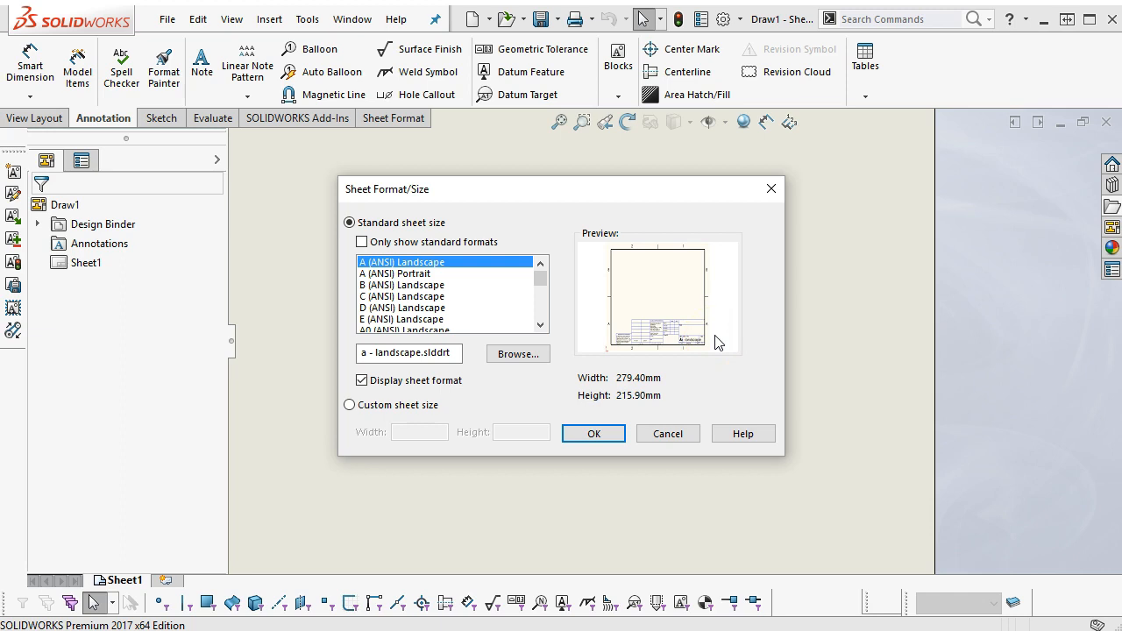
# Step: Set a custom sheet size of 11 in wide by 8.5 in high for the new drawing
pyautogui.click(350, 407)
pyautogui.click(397, 432)
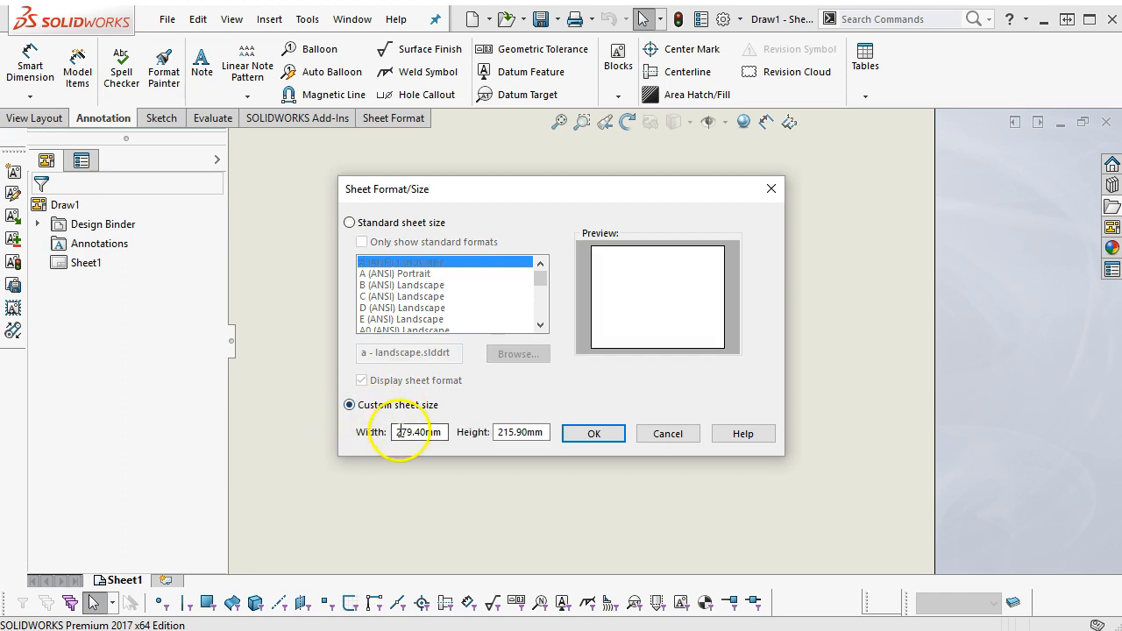
pyautogui.write('1')
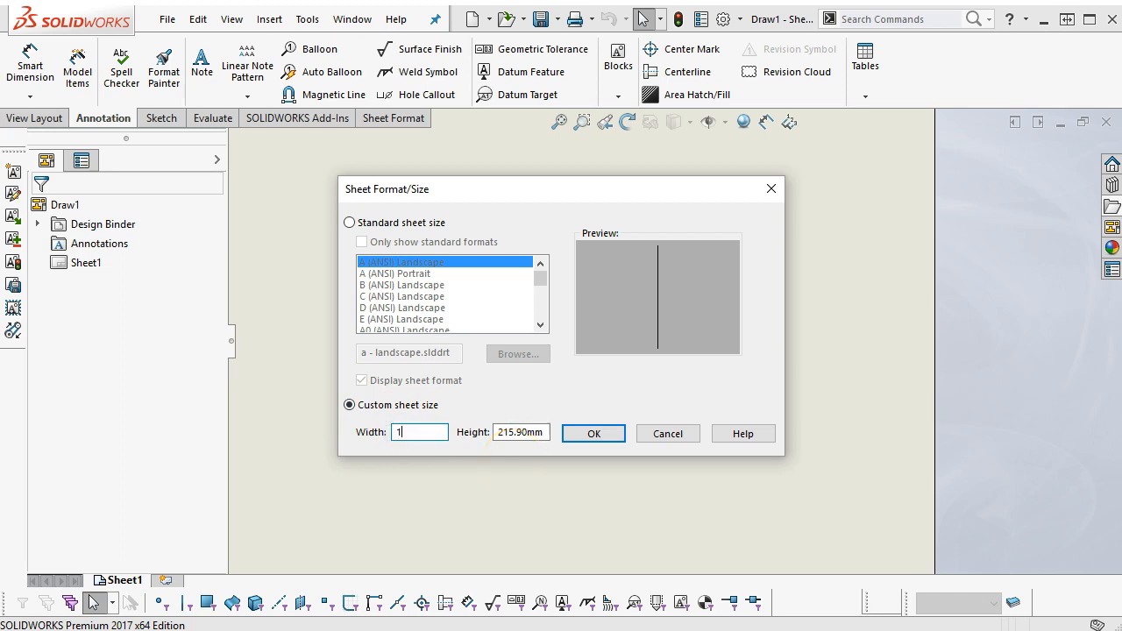
pyautogui.write('1in')
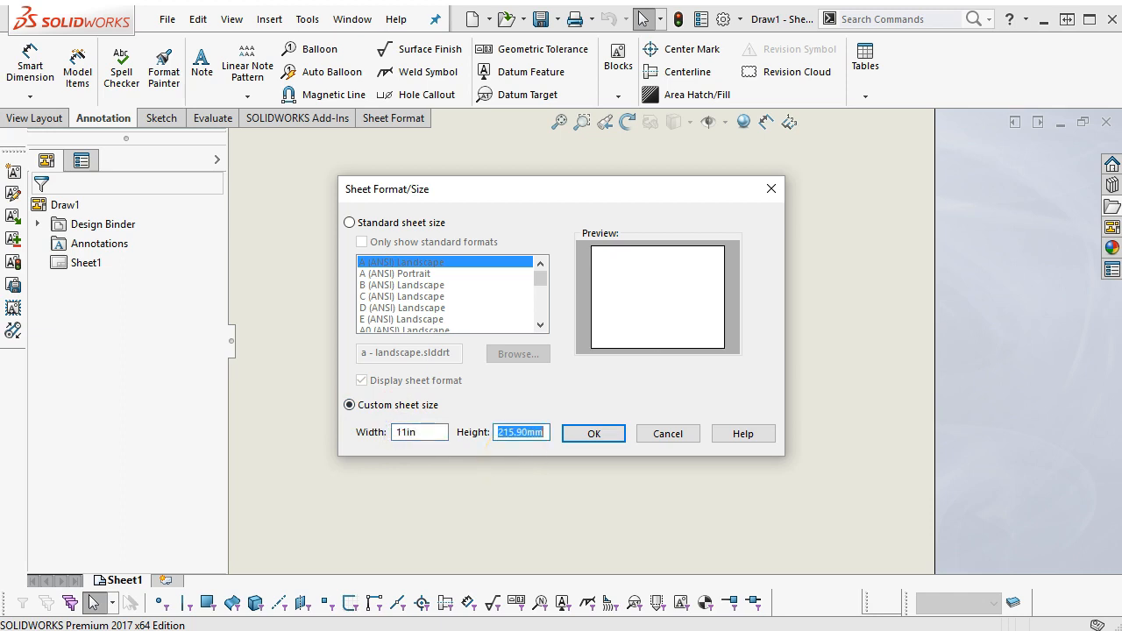
pyautogui.write('8.5i')
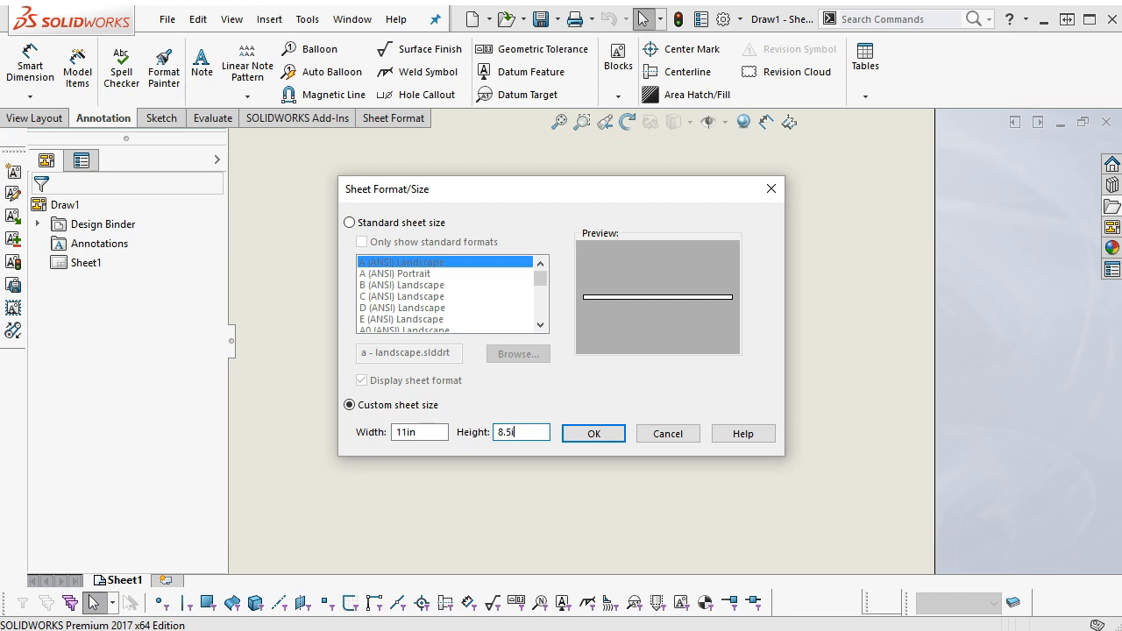
pyautogui.write('n')
pyautogui.press('Tab')
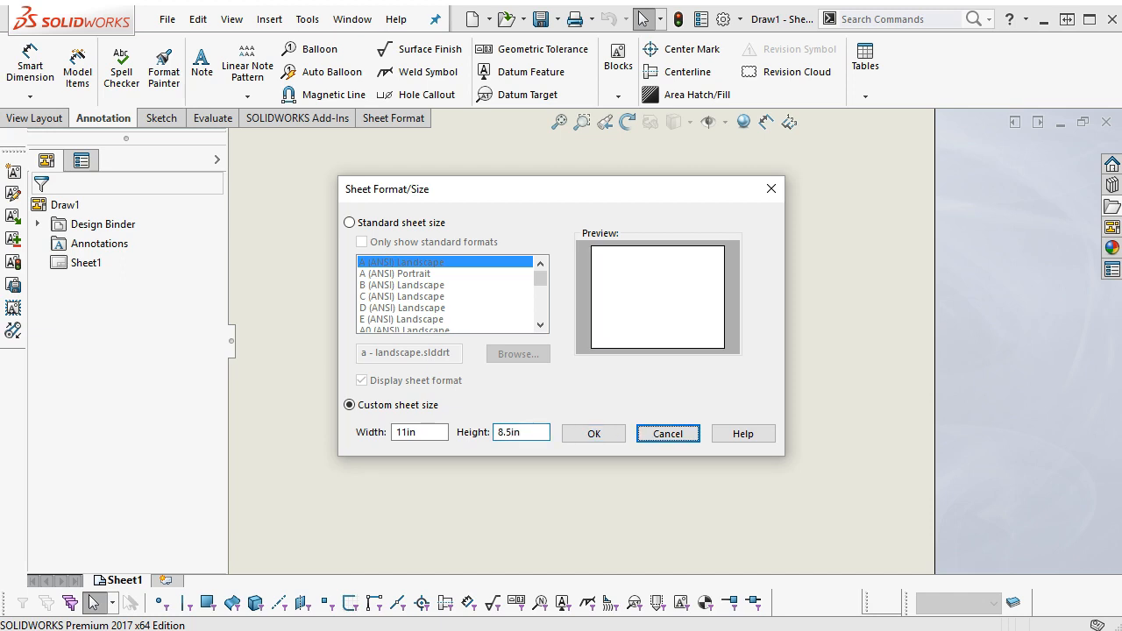
pyautogui.click(599, 431)
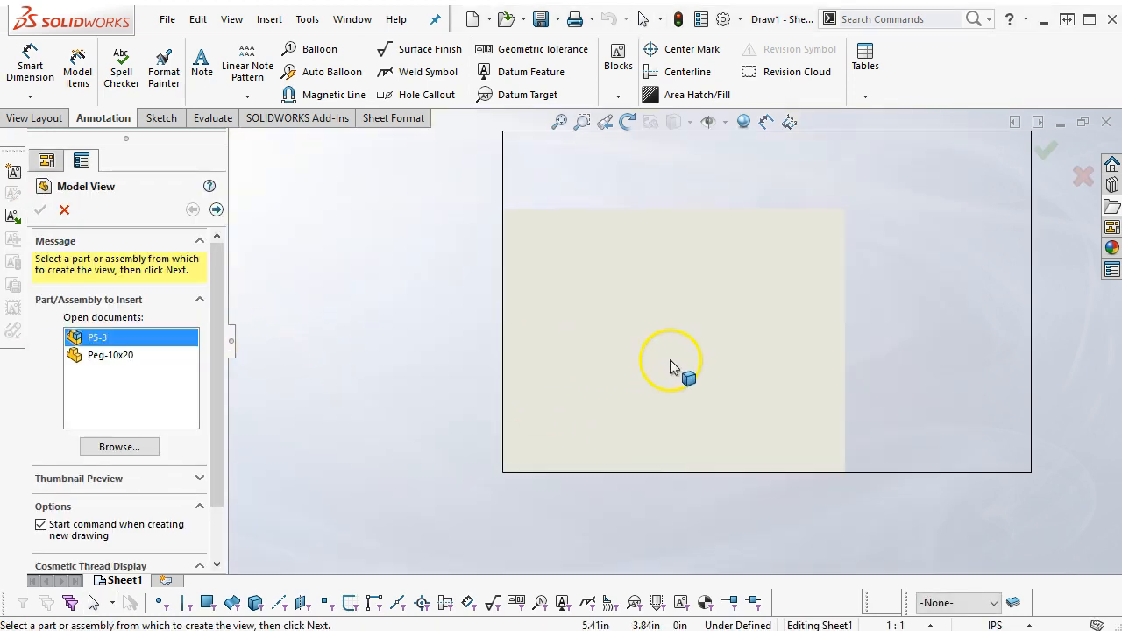
# Step: Insert an isometric model view of the P5-3 assembly in its Default configuration on the left half of the sheet
pyautogui.scroll(2, 743, 284)
pyautogui.scroll(-3, 744, 286)
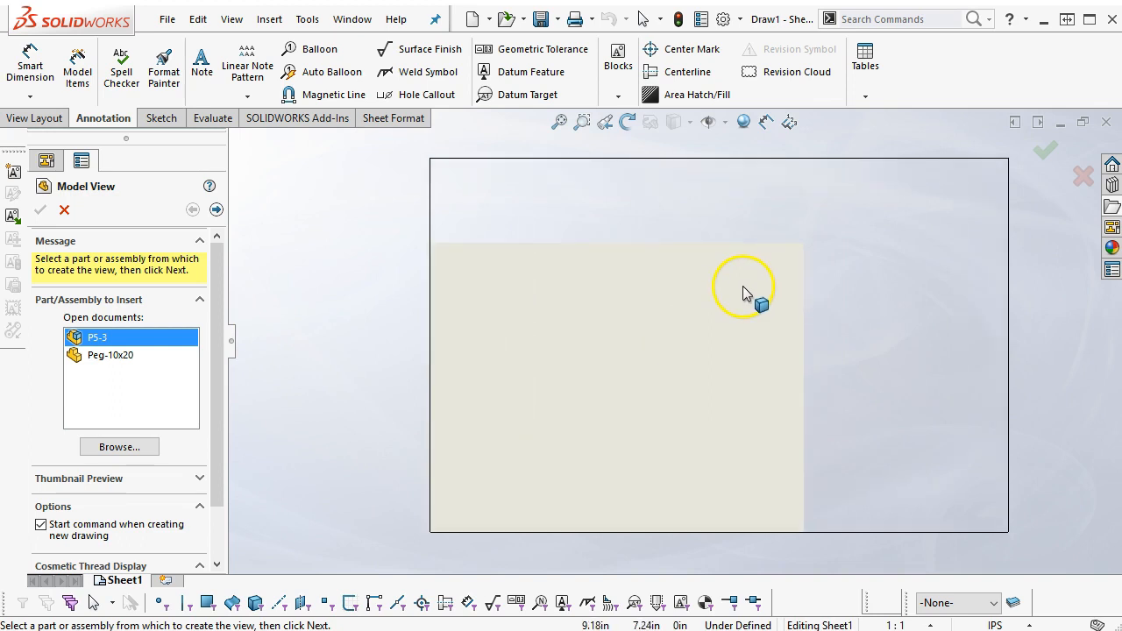
pyautogui.scroll(-2, 614, 405)
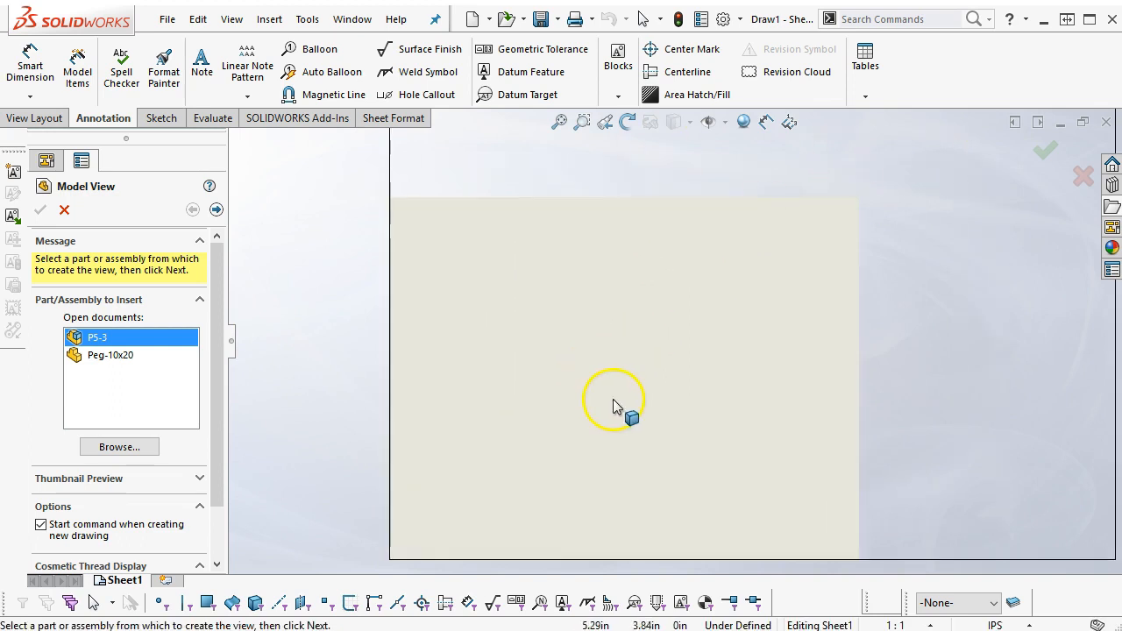
pyautogui.scroll(1, 614, 396)
pyautogui.scroll(-2, 663, 426)
pyautogui.scroll(2, 733, 213)
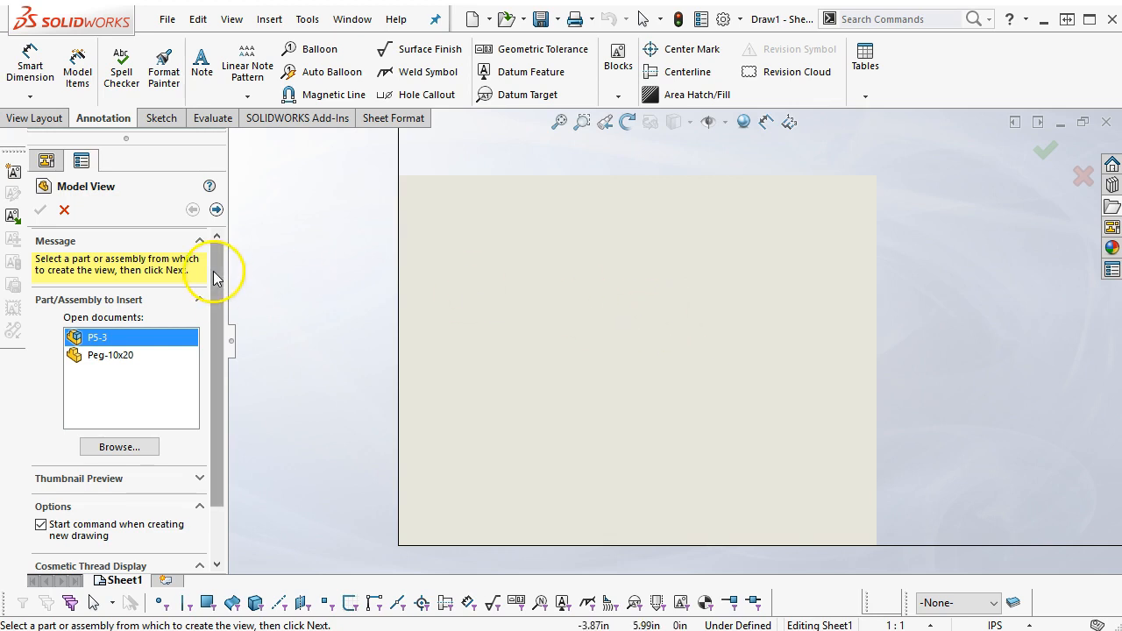
pyautogui.moveTo(213, 339); pyautogui.dragTo(218, 393)
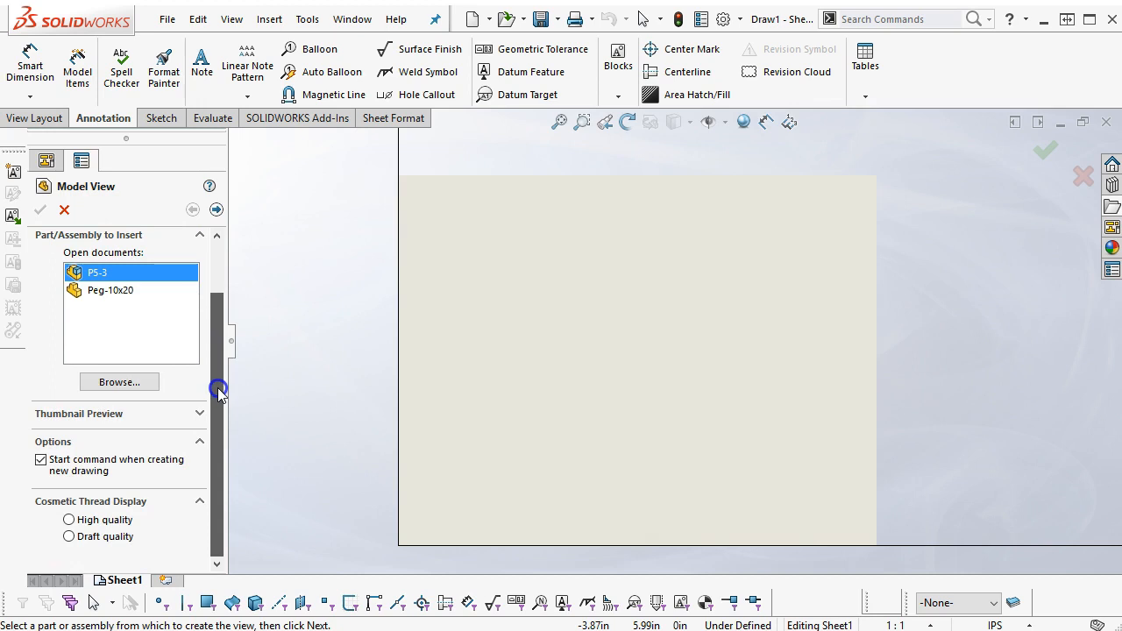
pyautogui.click(215, 210)
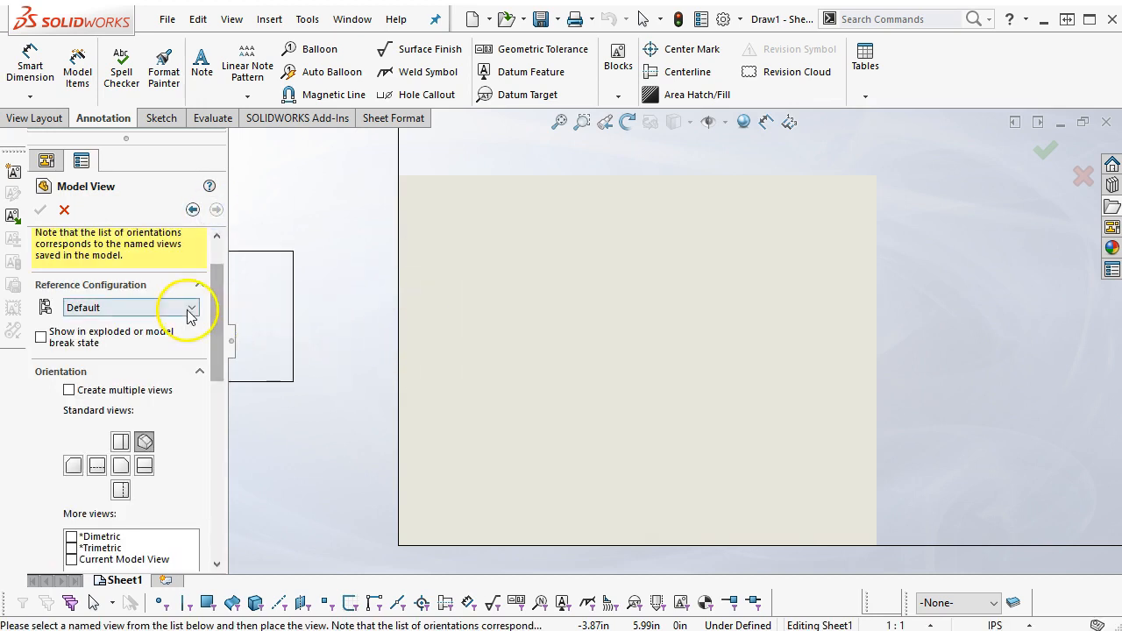
pyautogui.click(507, 349)
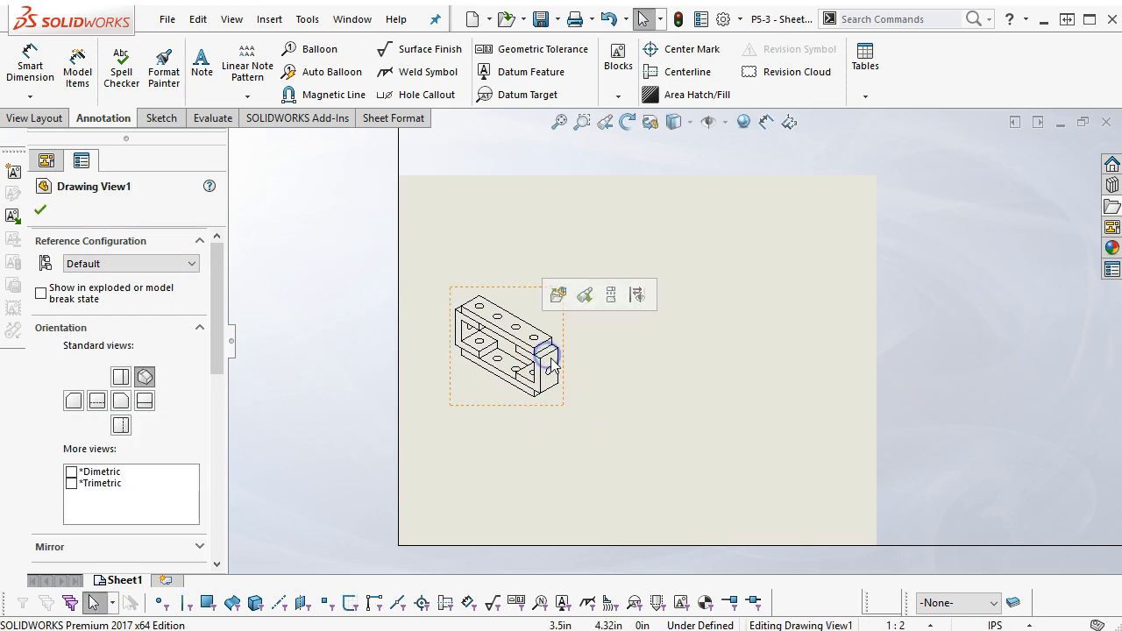
pyautogui.moveTo(518, 291); pyautogui.dragTo(563, 277)
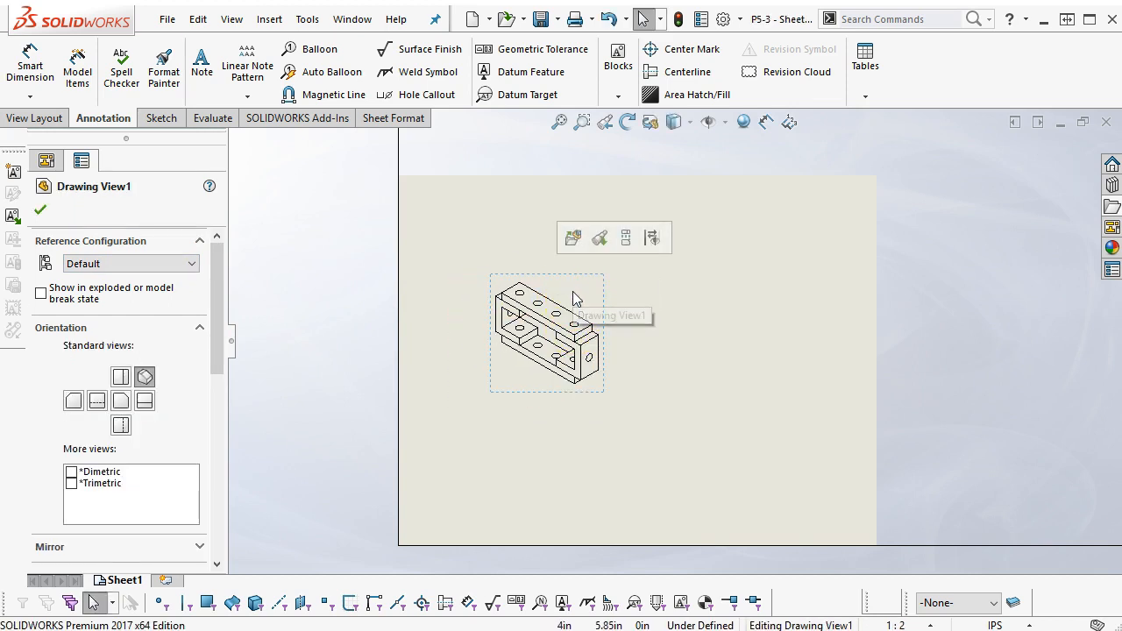
# Step: Copy the isometric drawing view and paste the duplicate on the right half of the sheet
pyautogui.click(573, 292)
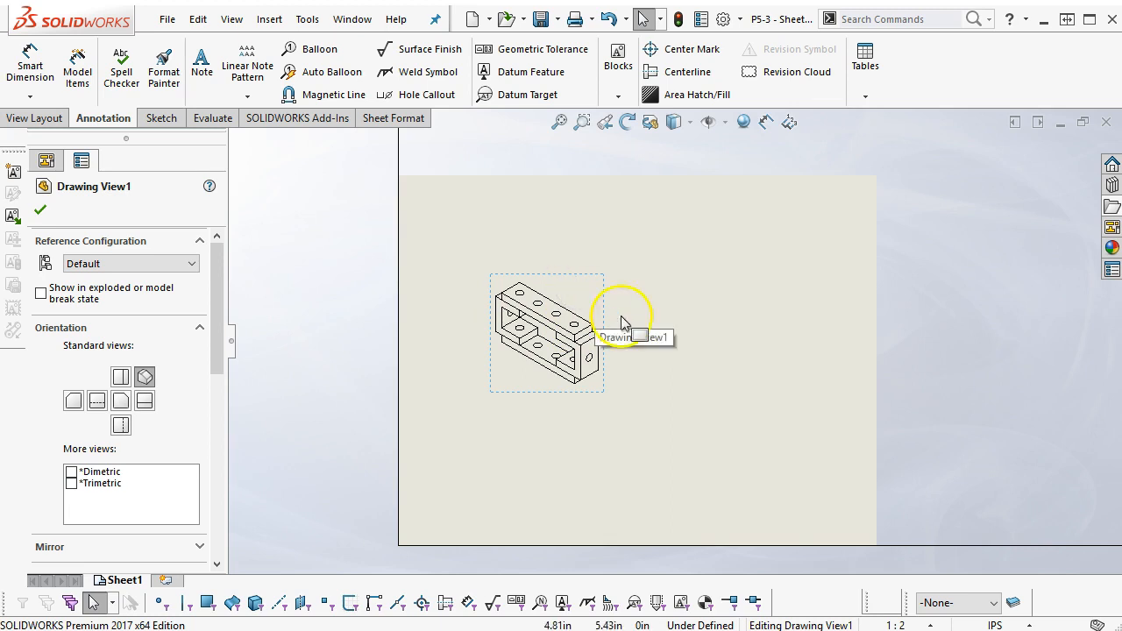
pyautogui.click(718, 334)
pyautogui.hotkey('ctrl', 'v')
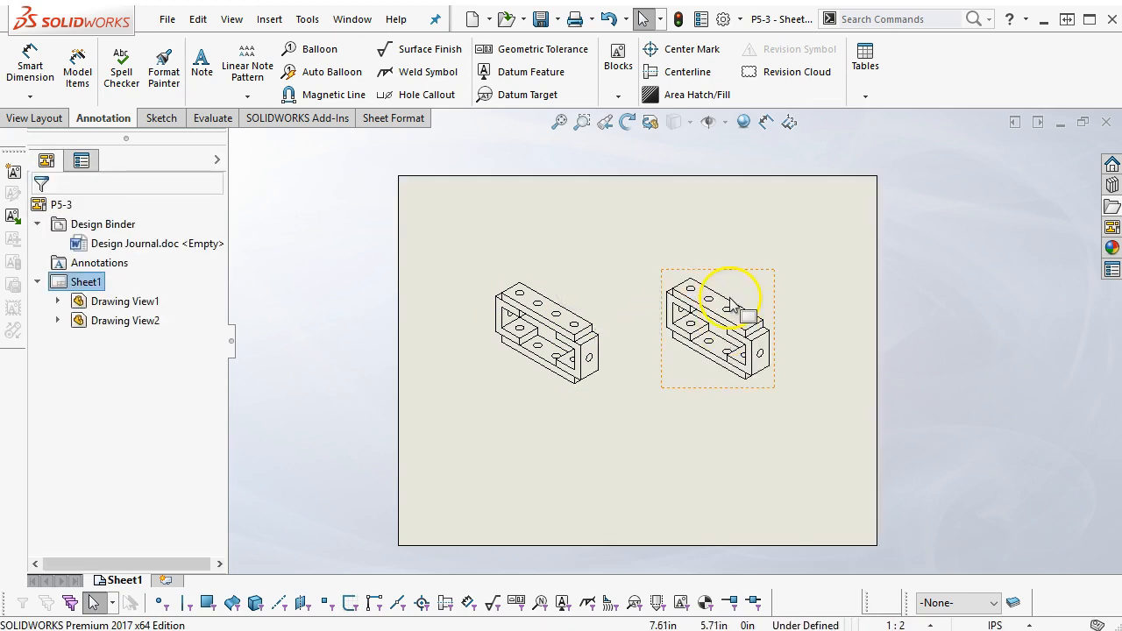
# Step: Show the duplicate isometric view on the right half of the sheet in its exploded state
pyautogui.click(733, 292)
pyautogui.click(40, 293)
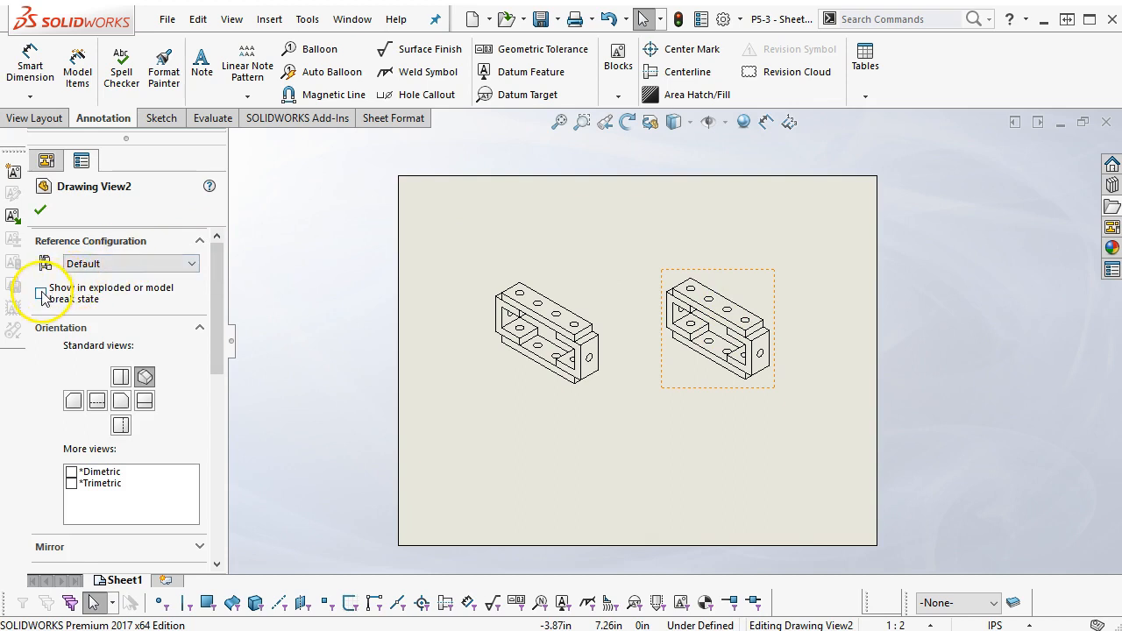
pyautogui.click(40, 209)
# Step: Reposition both views, moving the collapsed one slightly down and left and the exploded one closer to the sheet's right edge
pyautogui.moveTo(674, 408); pyautogui.dragTo(679, 448)
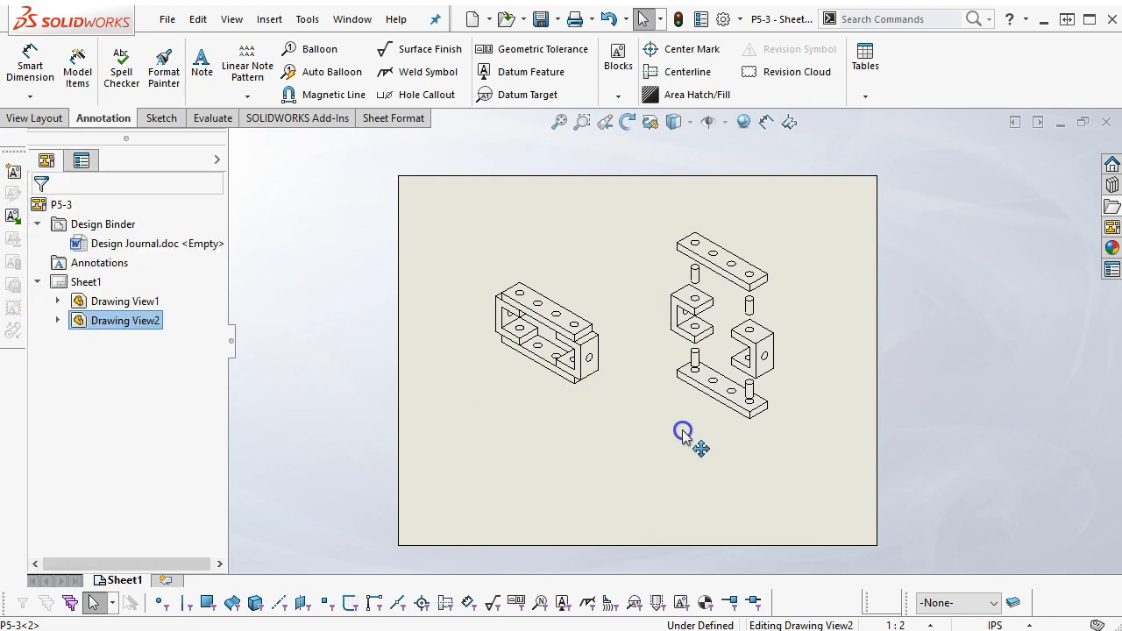
pyautogui.click(568, 393)
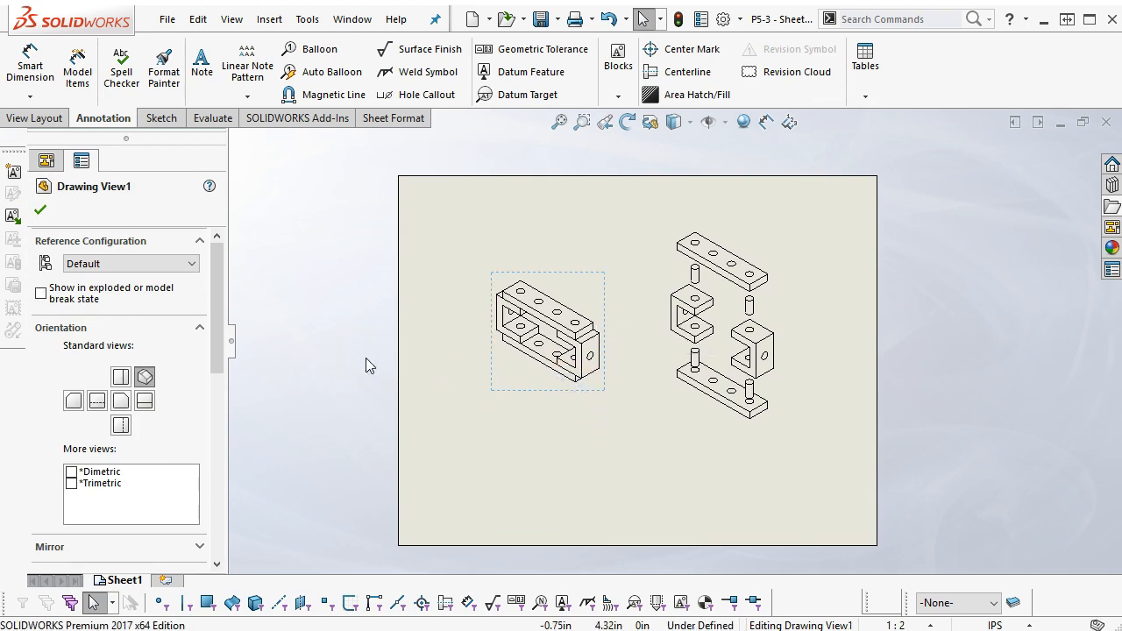
pyautogui.click(686, 435)
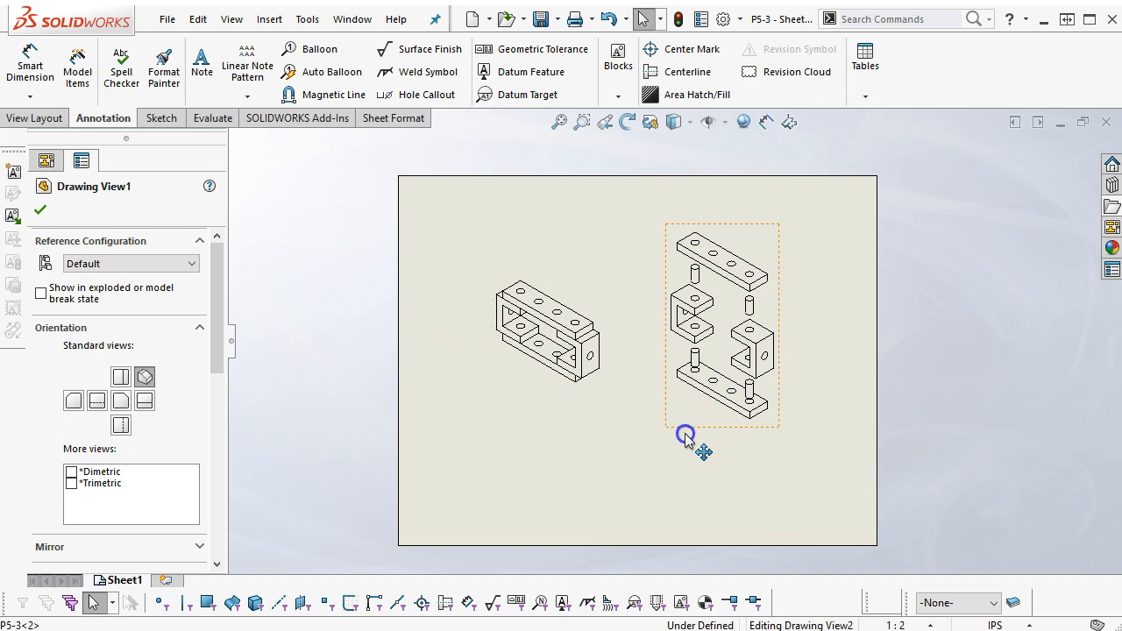
pyautogui.click(646, 451)
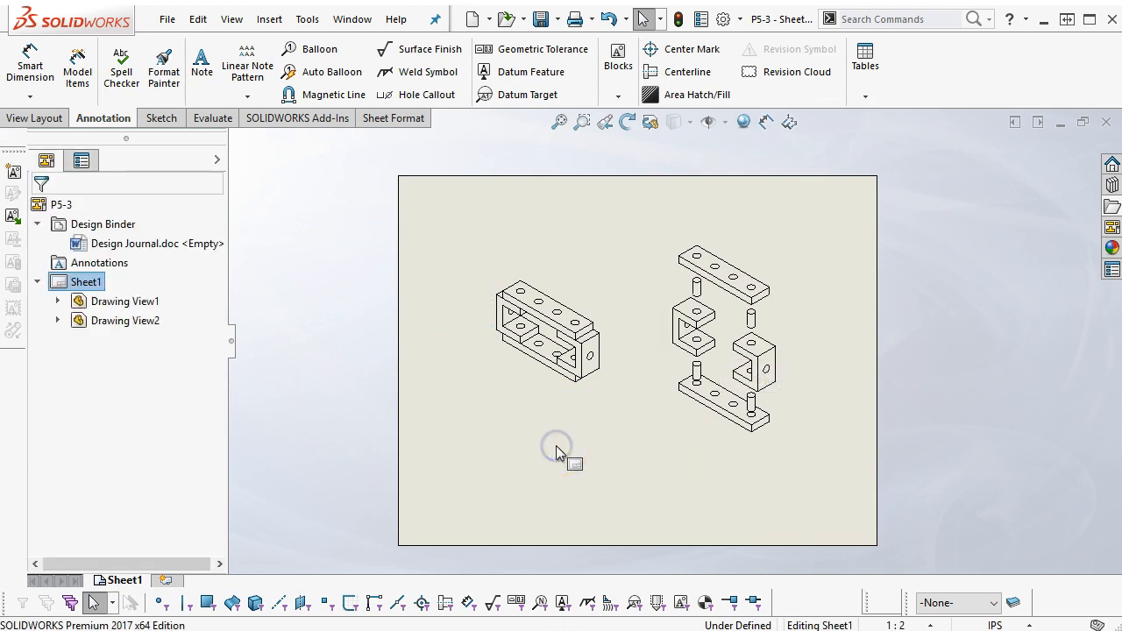
pyautogui.click(863, 491)
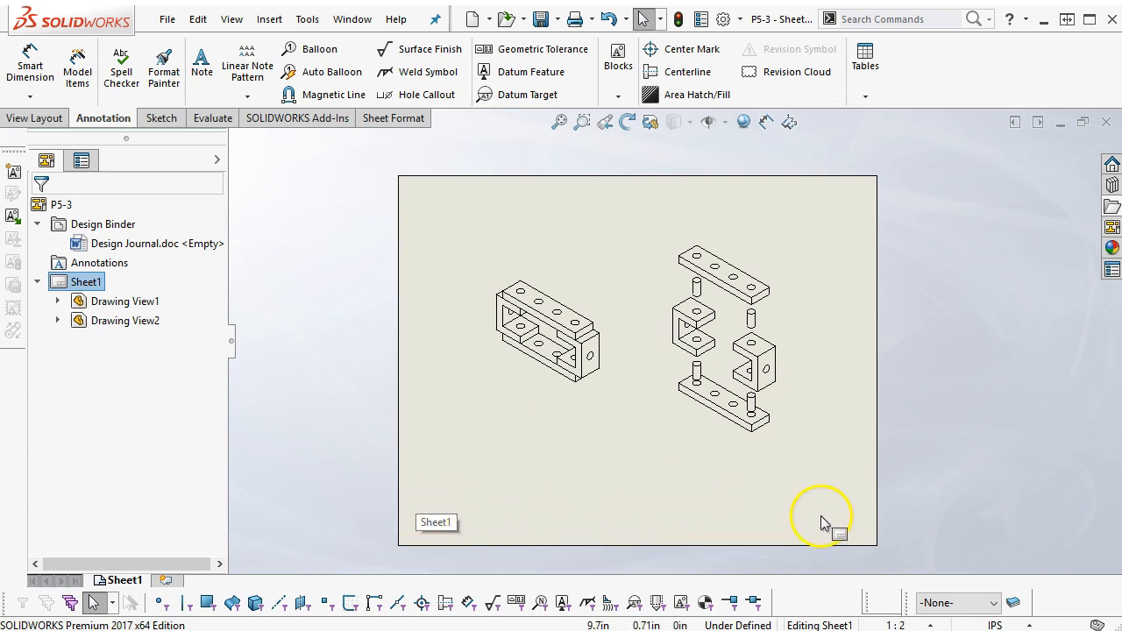
pyautogui.moveTo(587, 394)
pyautogui.mouseDown()
pyautogui.moveTo(534, 395)
pyautogui.moveTo(593, 456)
pyautogui.moveTo(590, 412)
pyautogui.mouseUp()
pyautogui.click(603, 445)
pyautogui.moveTo(693, 446); pyautogui.dragTo(718, 448)
pyautogui.click(656, 321)
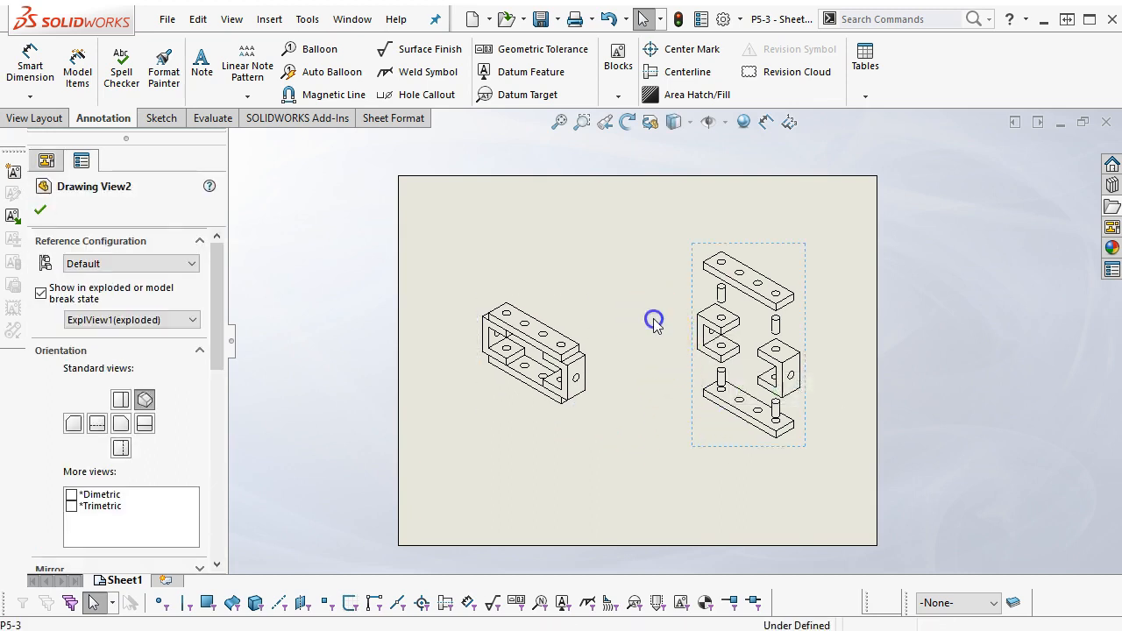
pyautogui.rightClick(698, 276)
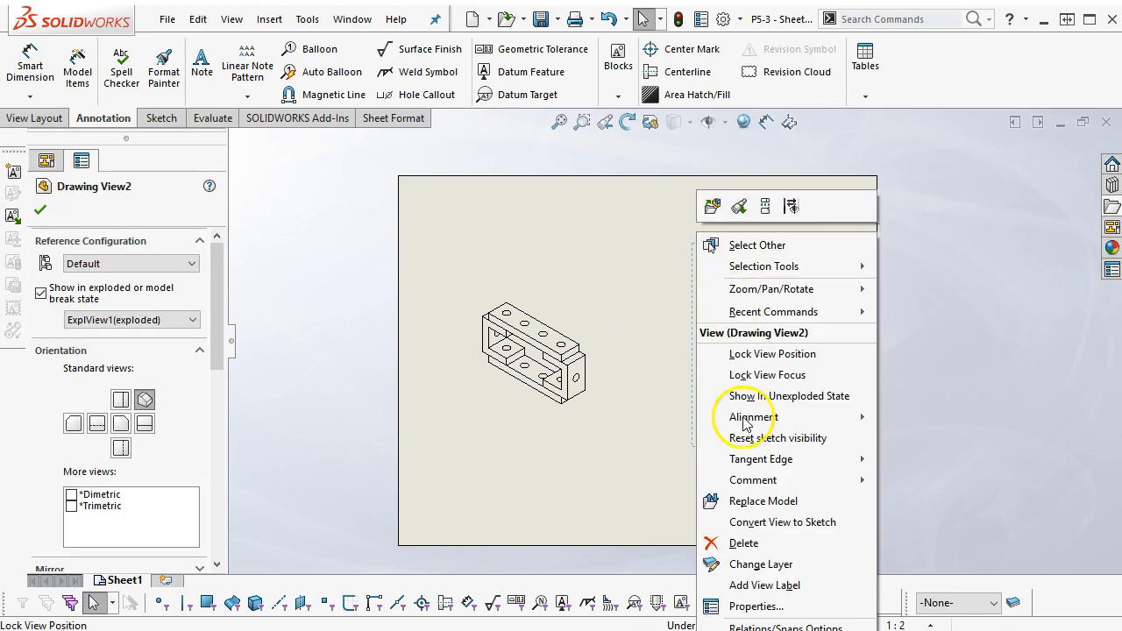
pyautogui.moveTo(754, 630)
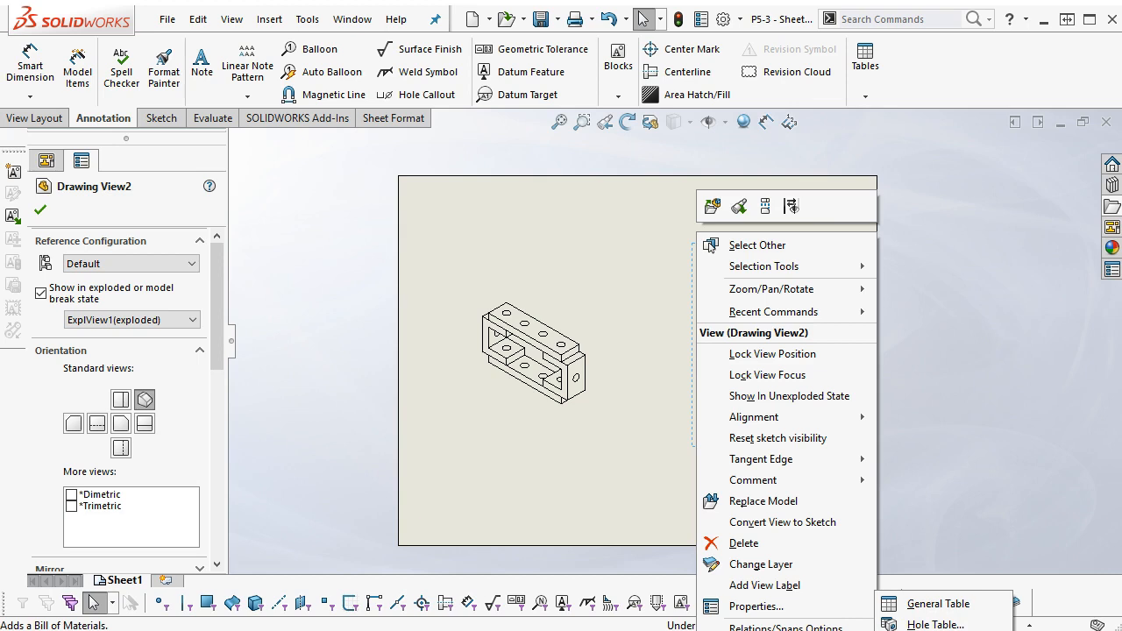
pyautogui.click(651, 233)
# Step: Start a Bill of Materials from the exploded view and set its BOM type to Parts only
pyautogui.scroll(2, 781, 373)
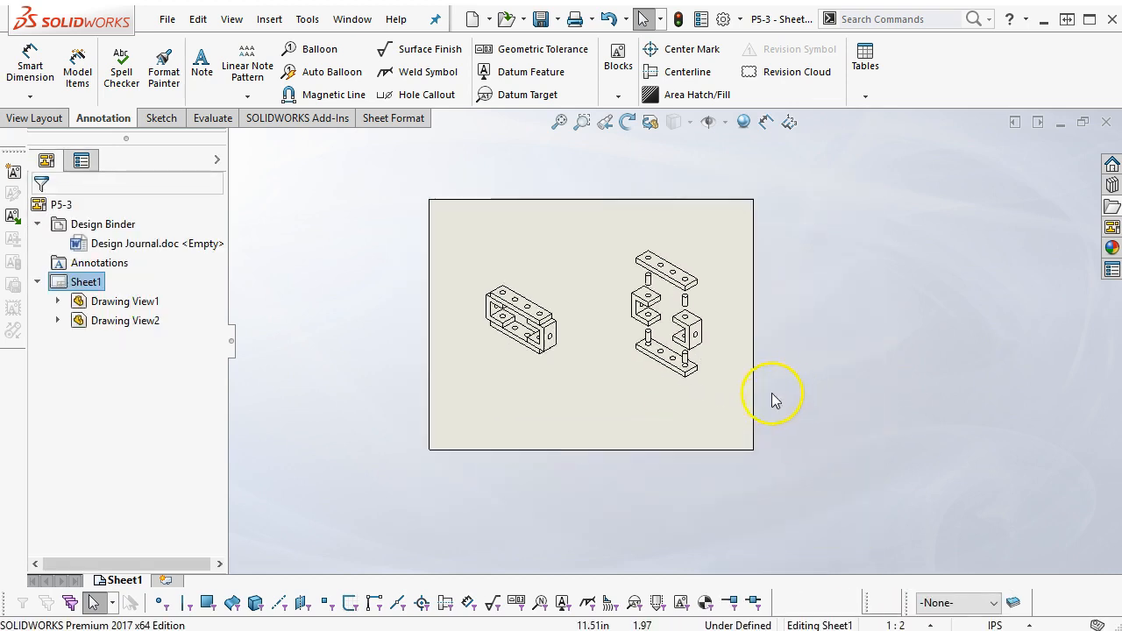
pyautogui.scroll(3, 692, 342)
pyautogui.scroll(-3, 675, 420)
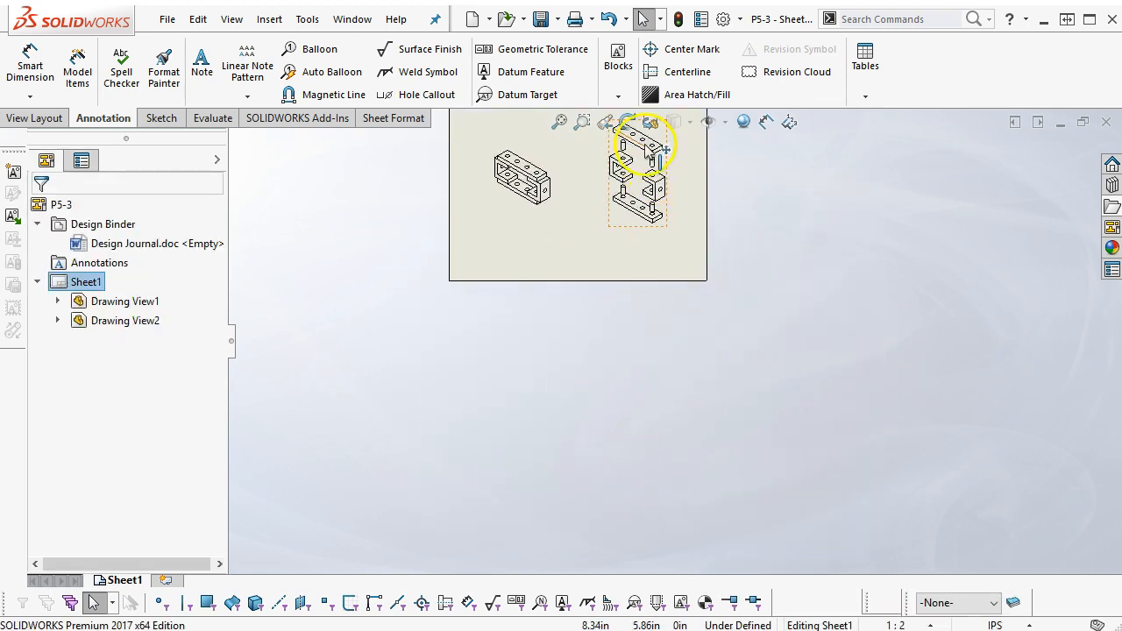
pyautogui.click(648, 153)
pyautogui.rightClick(647, 132)
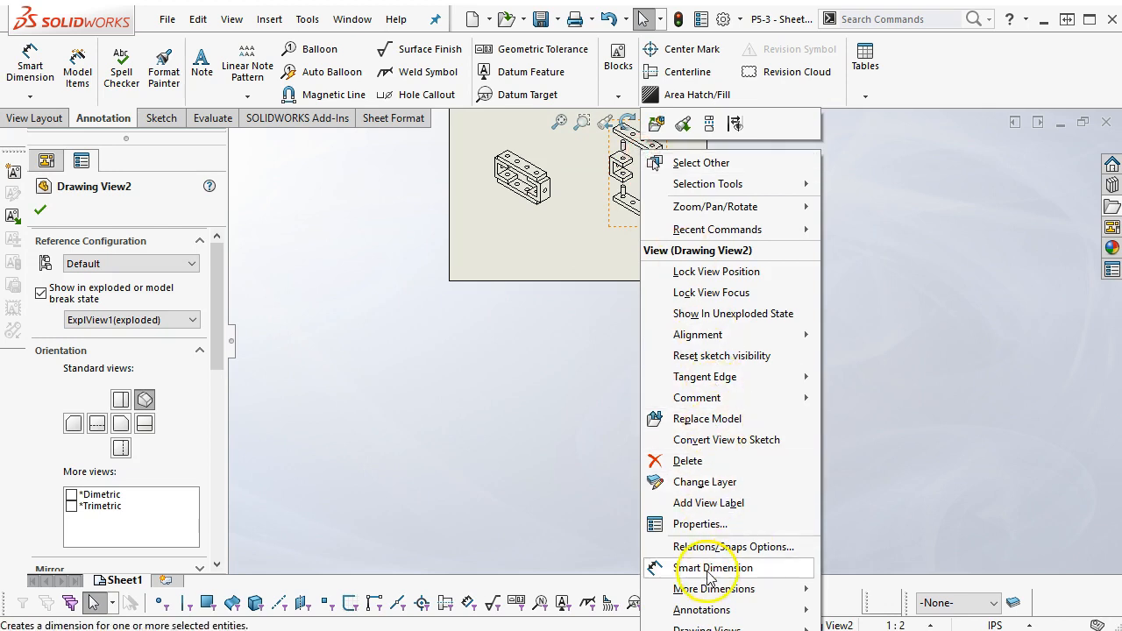
pyautogui.moveTo(712, 630)
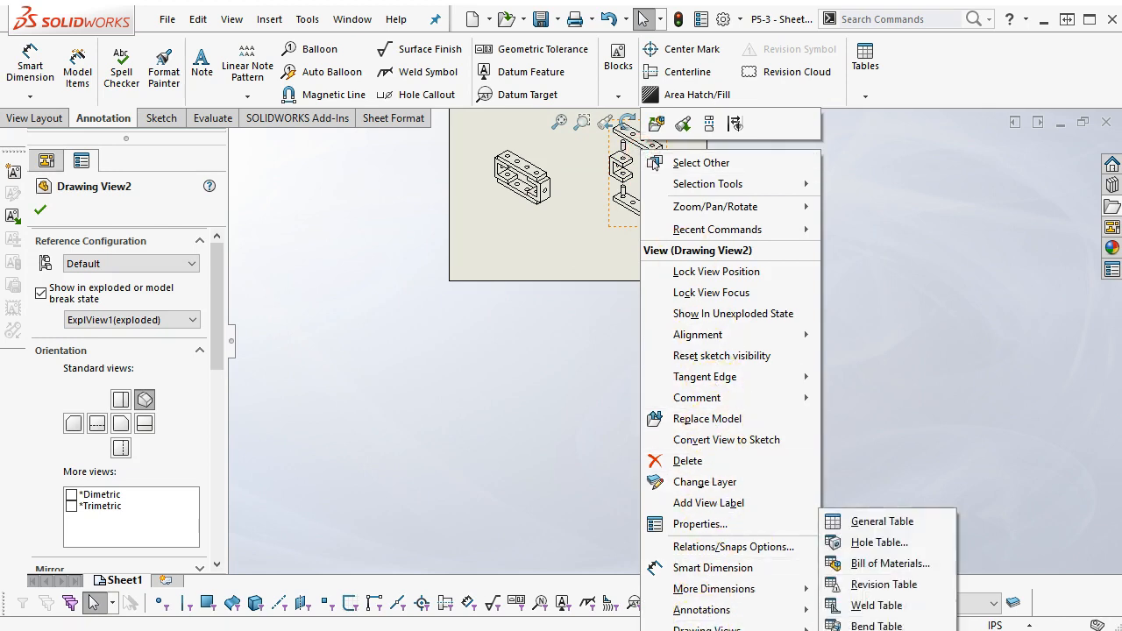
pyautogui.click(861, 566)
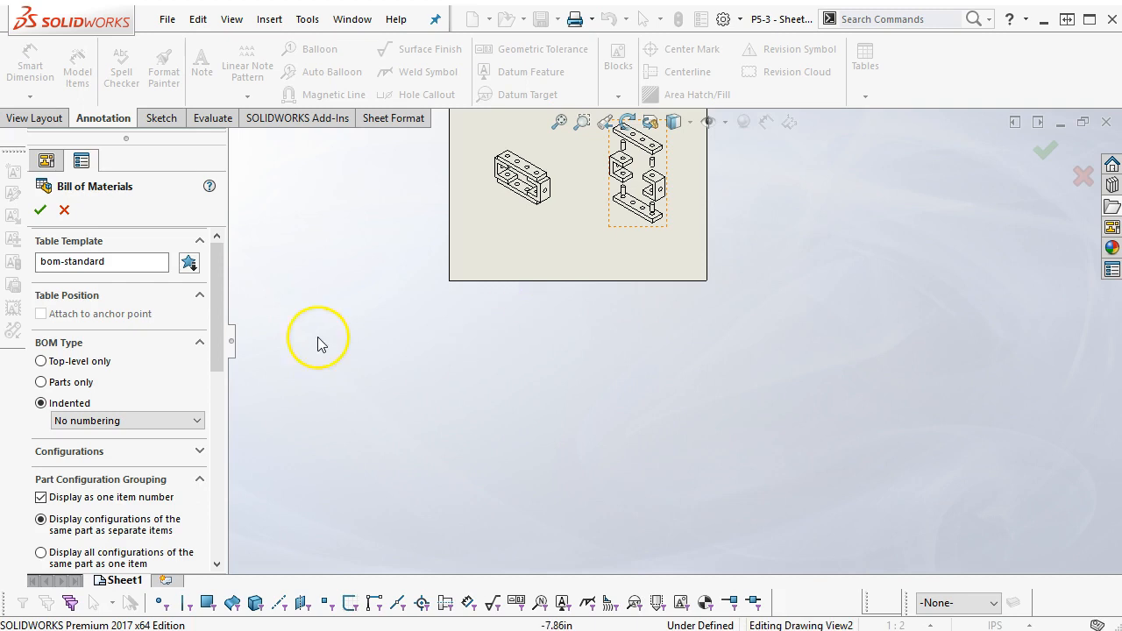
pyautogui.moveTo(215, 290); pyautogui.dragTo(215, 317)
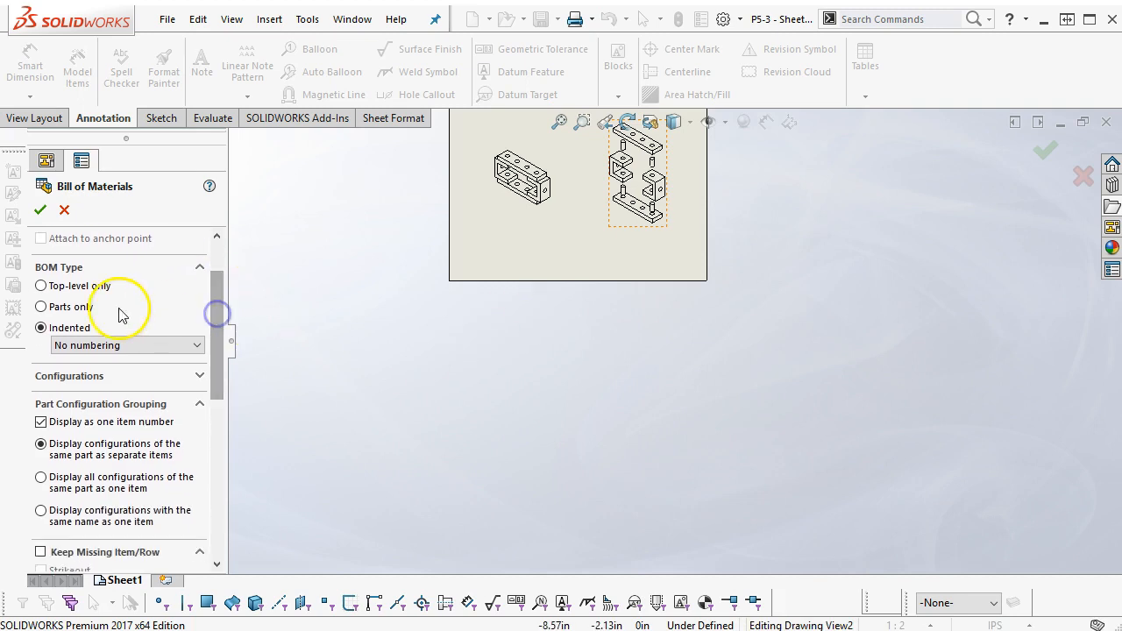
pyautogui.click(41, 307)
# Step: Accept the bom-standard table settings and place the bill of materials in the upper-left area of the sheet
pyautogui.moveTo(212, 329); pyautogui.dragTo(218, 300)
pyautogui.press('f')
pyautogui.scroll(-3, 625, 272)
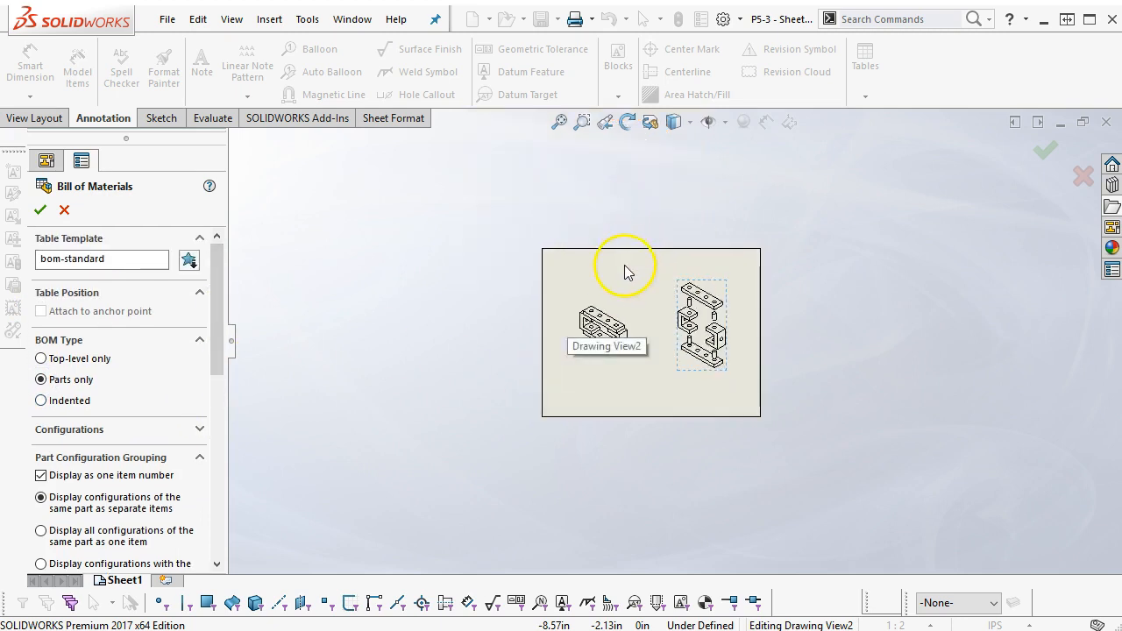
pyautogui.scroll(-1, 669, 266)
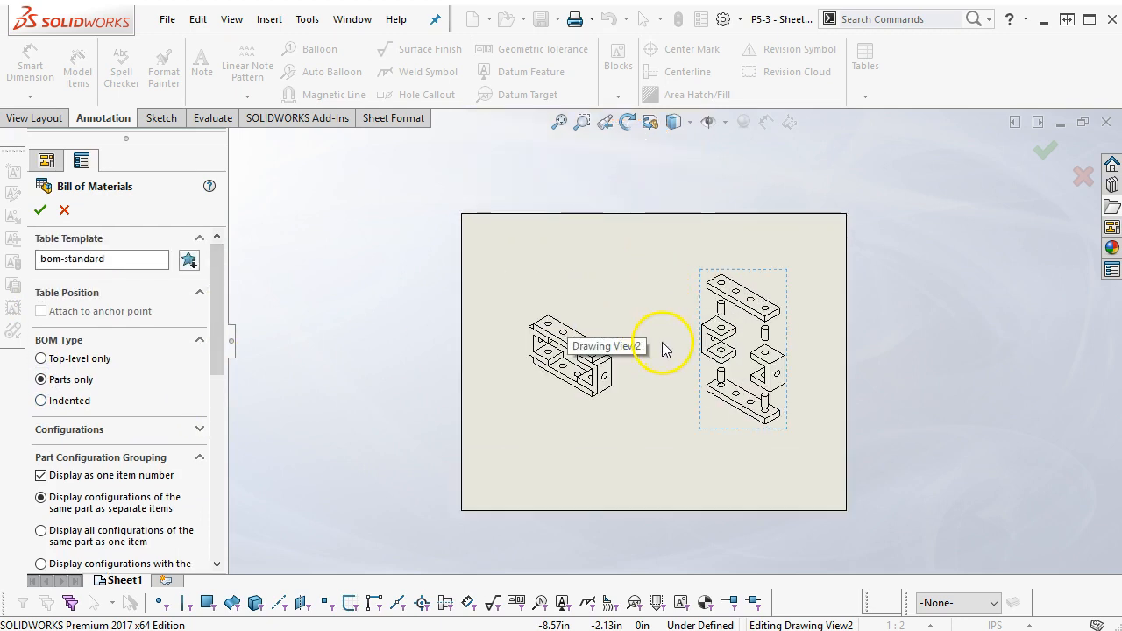
pyautogui.scroll(-1, 664, 349)
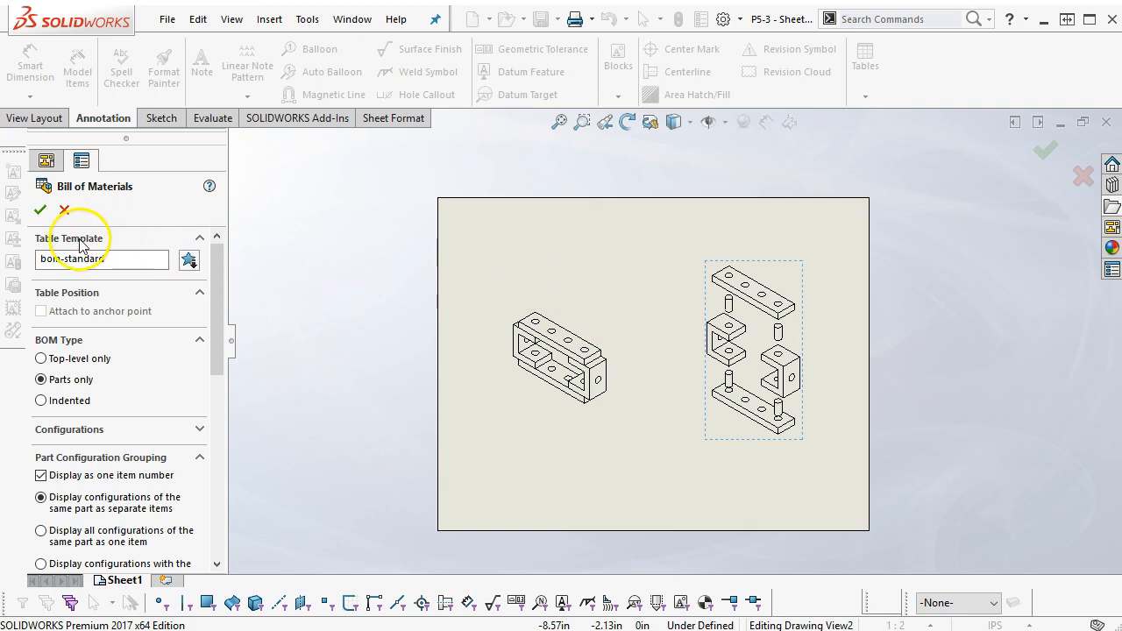
pyautogui.click(41, 210)
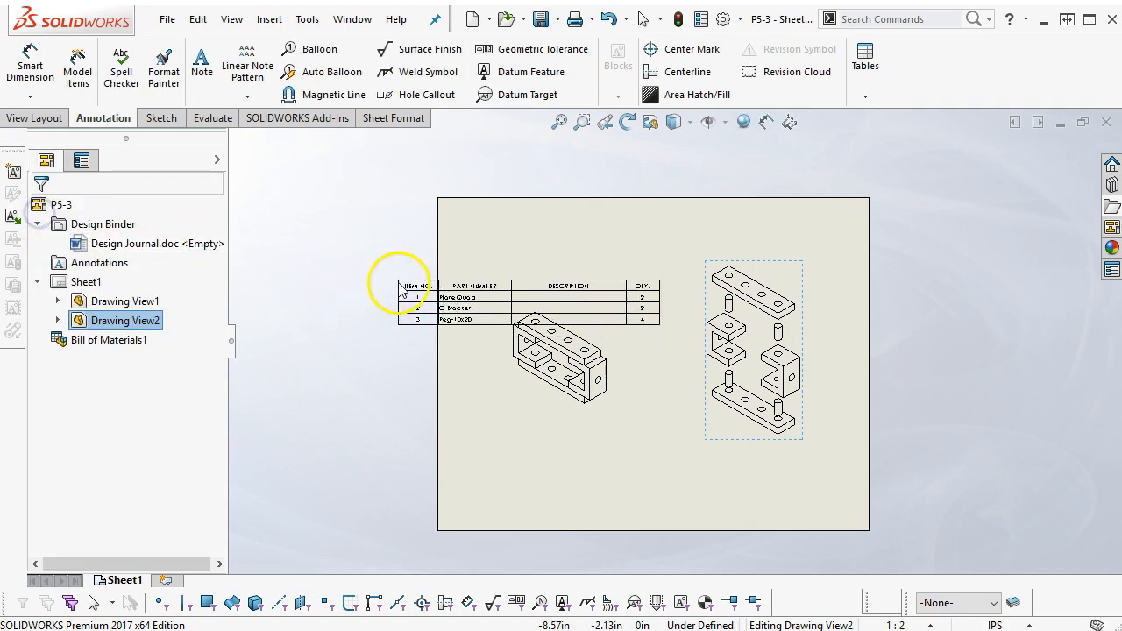
pyautogui.click(463, 230)
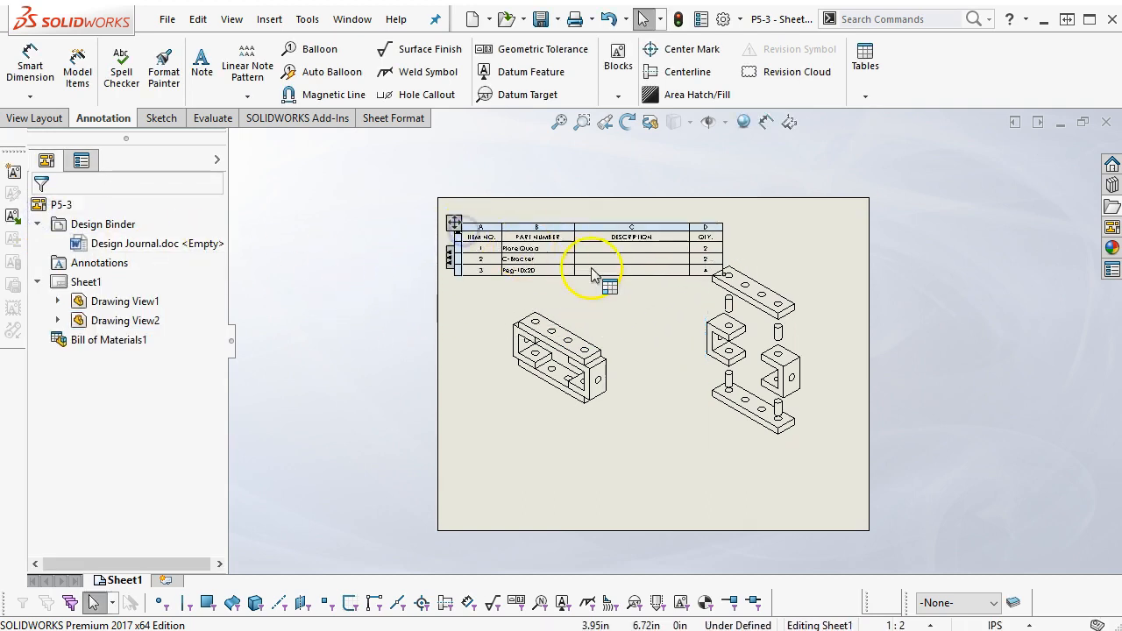
# Step: Delete the DESCRIPTION column from the bill of materials
pyautogui.scroll(-4, 602, 283)
pyautogui.scroll(-1, 641, 327)
pyautogui.click(727, 240)
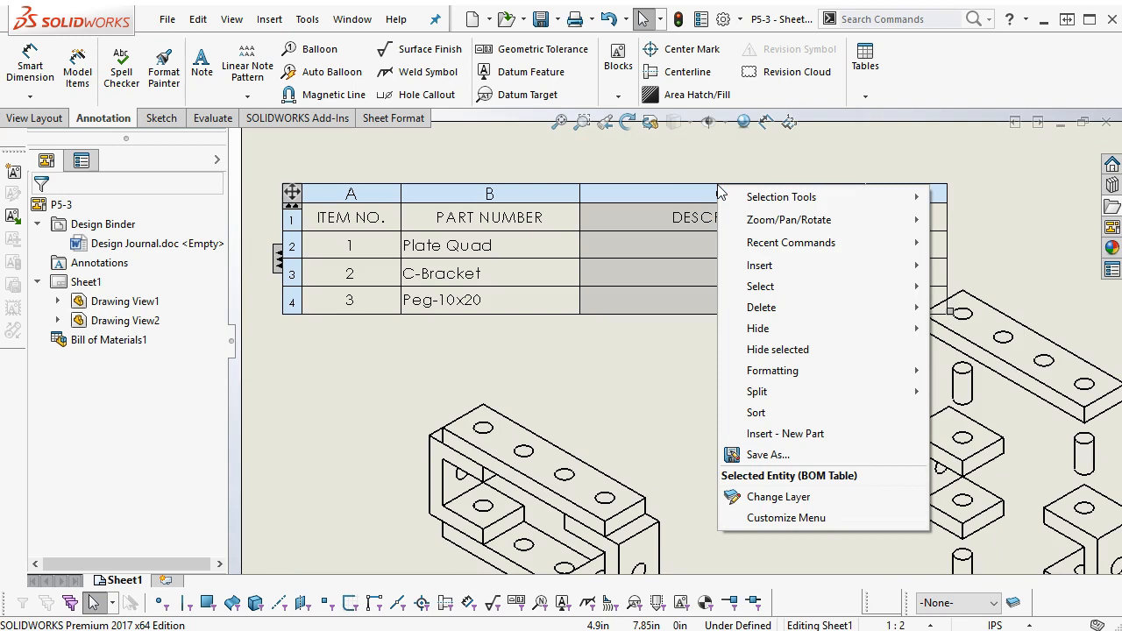
pyautogui.moveTo(757, 264)
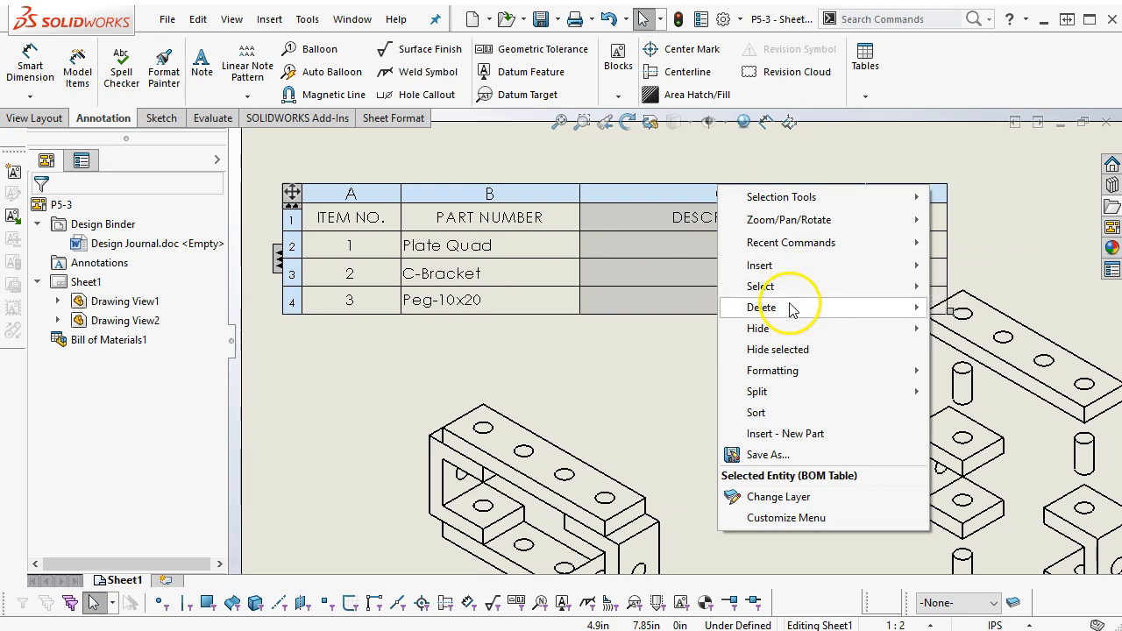
pyautogui.click(851, 309)
pyautogui.click(962, 332)
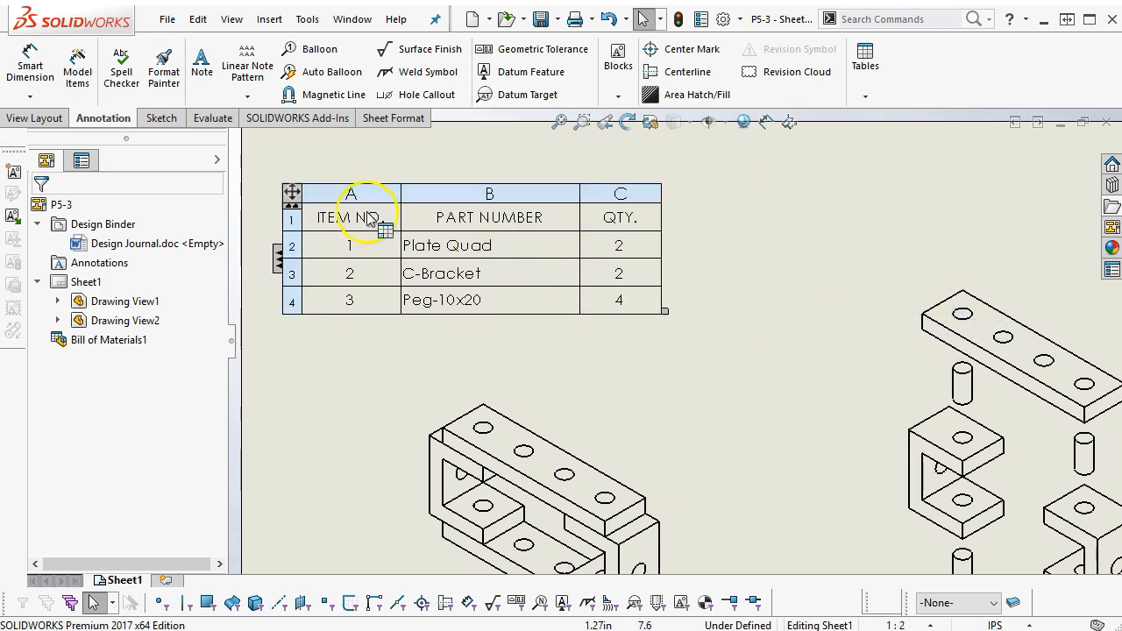
# Step: Move the bill of materials table slightly to the right, above the collapsed view
pyautogui.moveTo(292, 193); pyautogui.dragTo(371, 187)
pyautogui.click(601, 333)
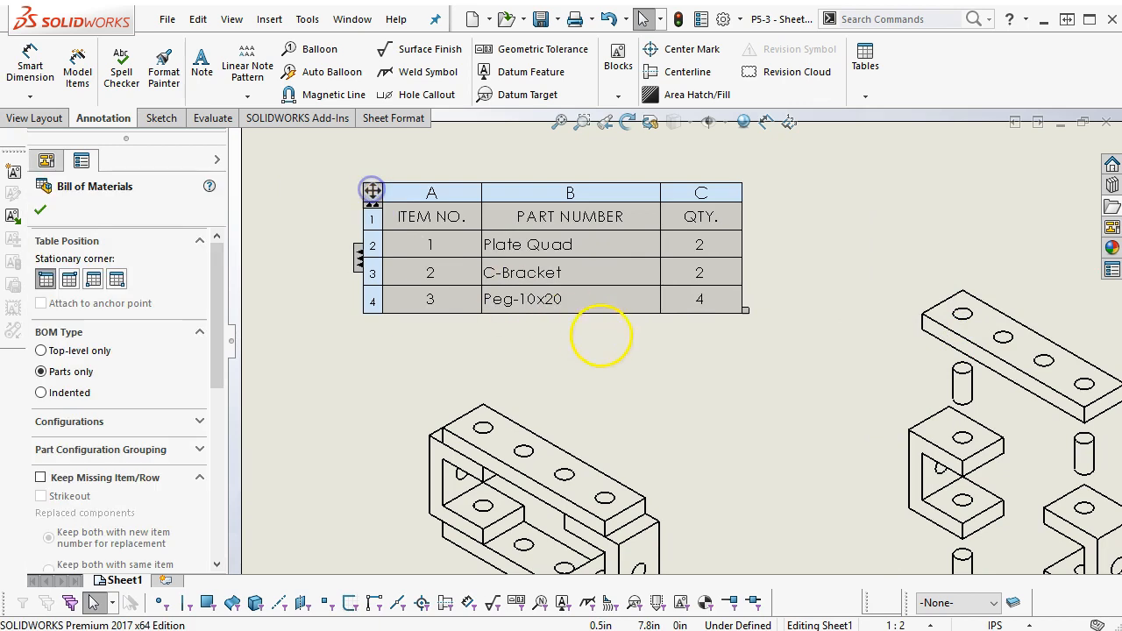
pyautogui.scroll(3, 633, 348)
pyautogui.click(748, 390)
# Step: Add auto balloons to the exploded view, laid out in a column on its right side with leaders attached to edges
pyautogui.scroll(2, 748, 390)
pyautogui.scroll(-2, 779, 503)
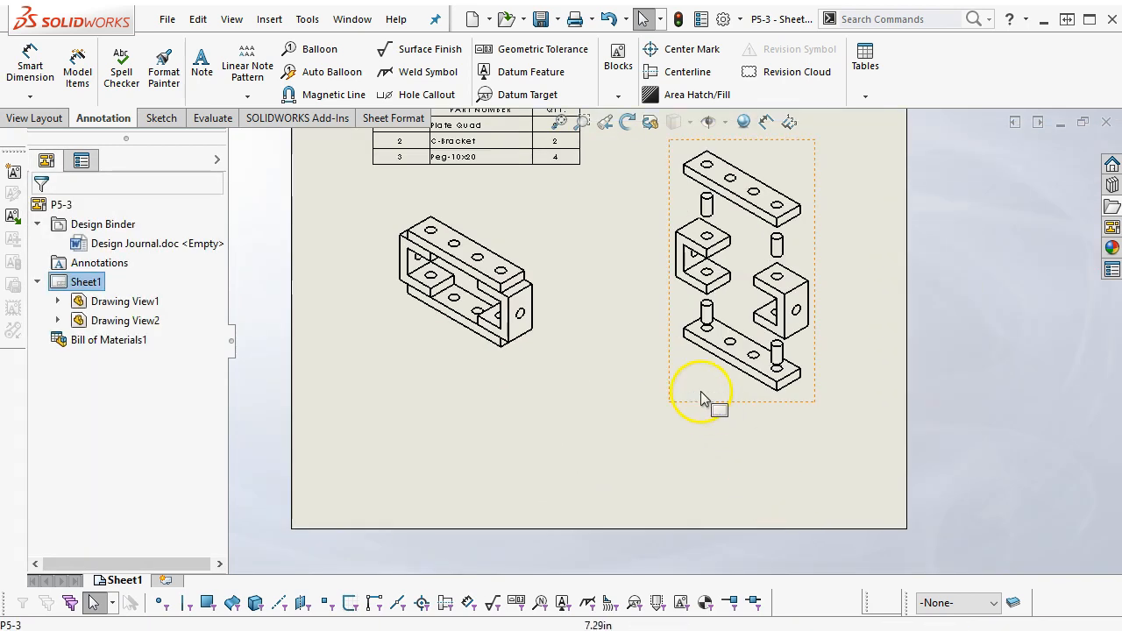
pyautogui.click(698, 369)
pyautogui.scroll(3, 780, 272)
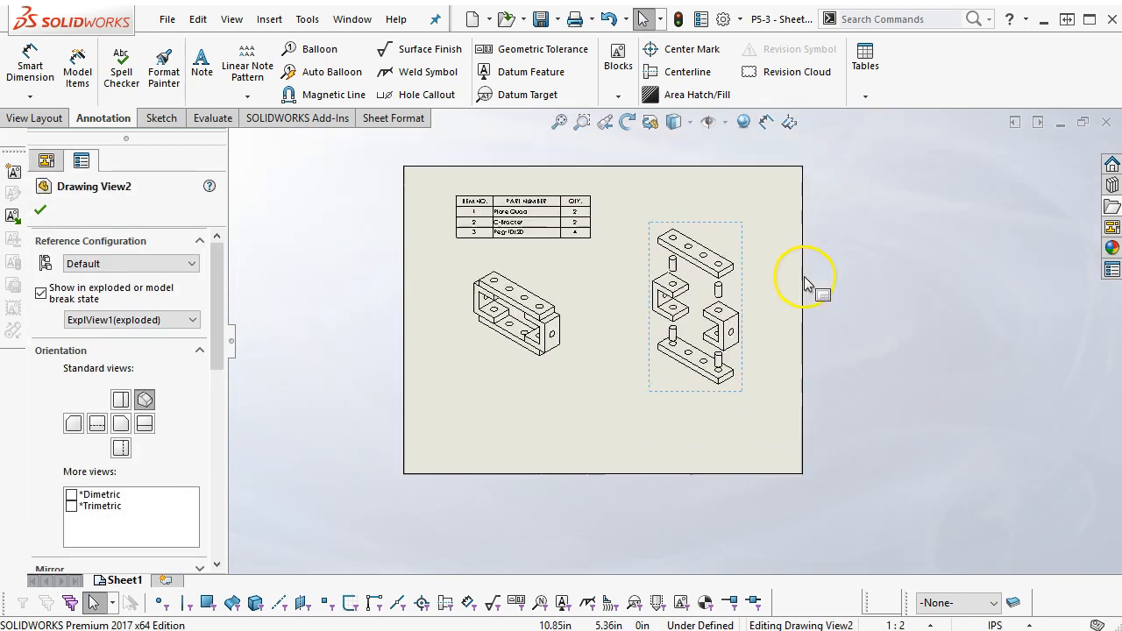
pyautogui.click(330, 73)
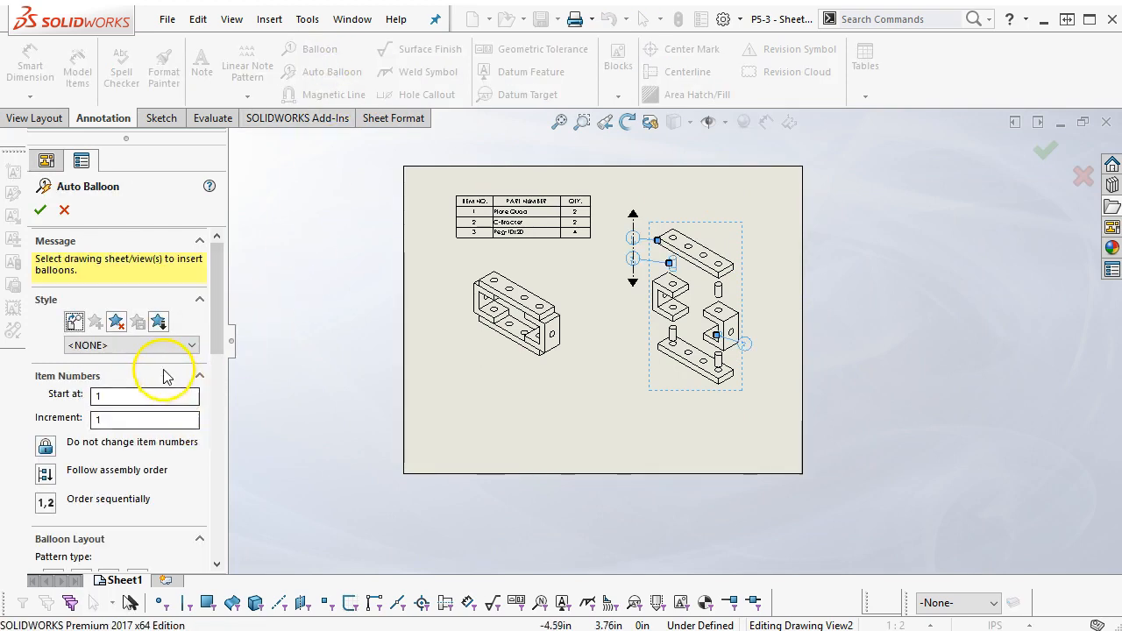
pyautogui.moveTo(213, 321); pyautogui.dragTo(211, 391)
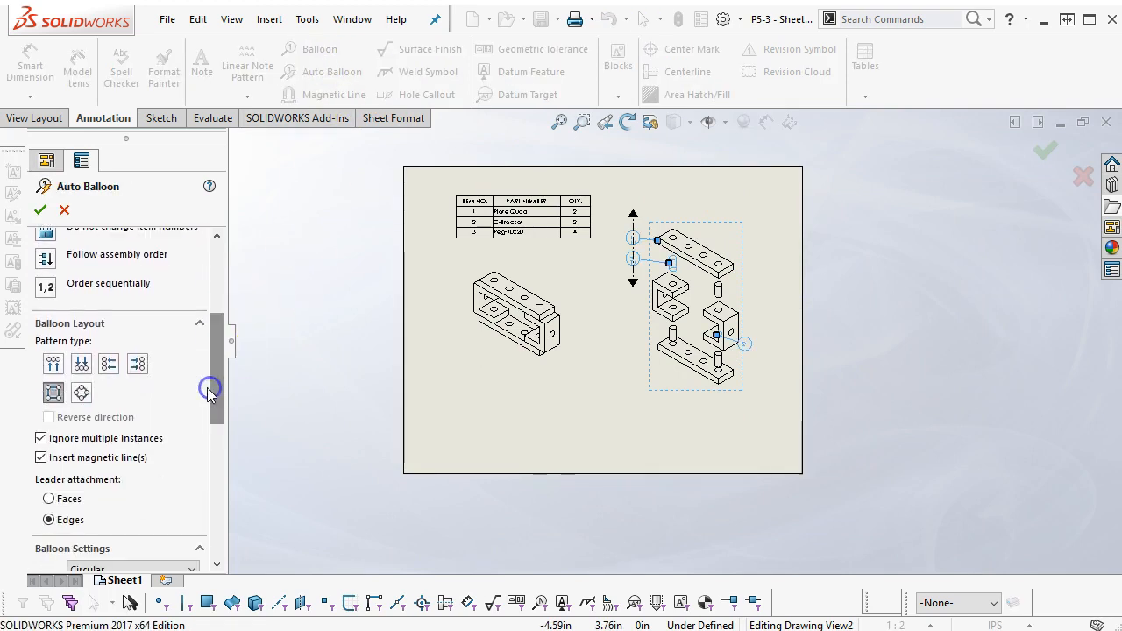
pyautogui.click(108, 364)
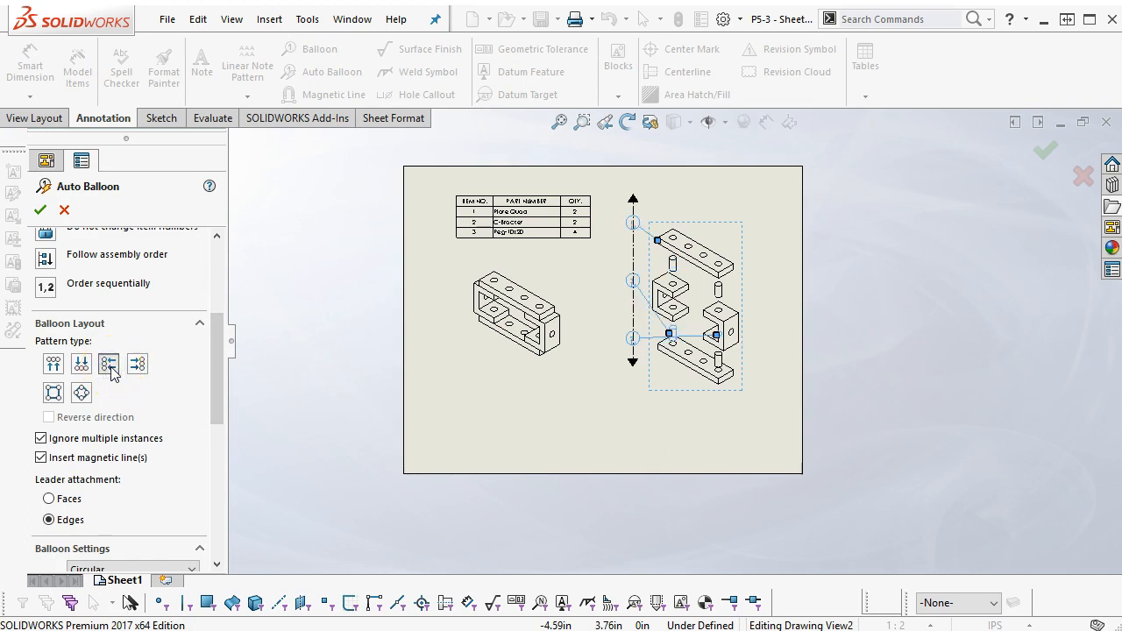
pyautogui.click(137, 365)
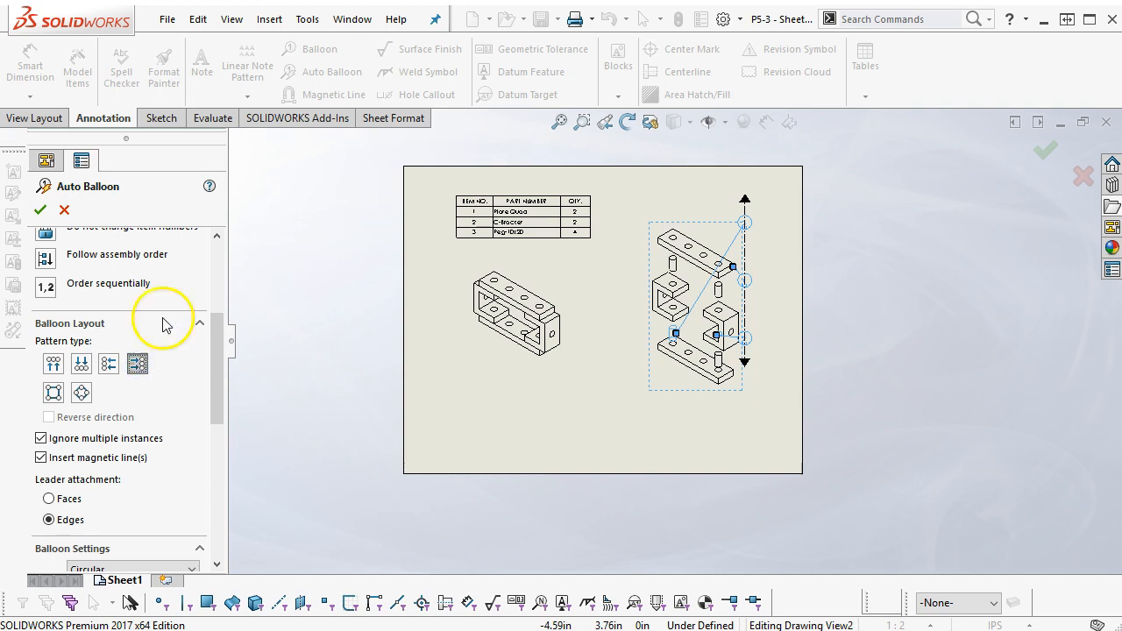
pyautogui.click(40, 210)
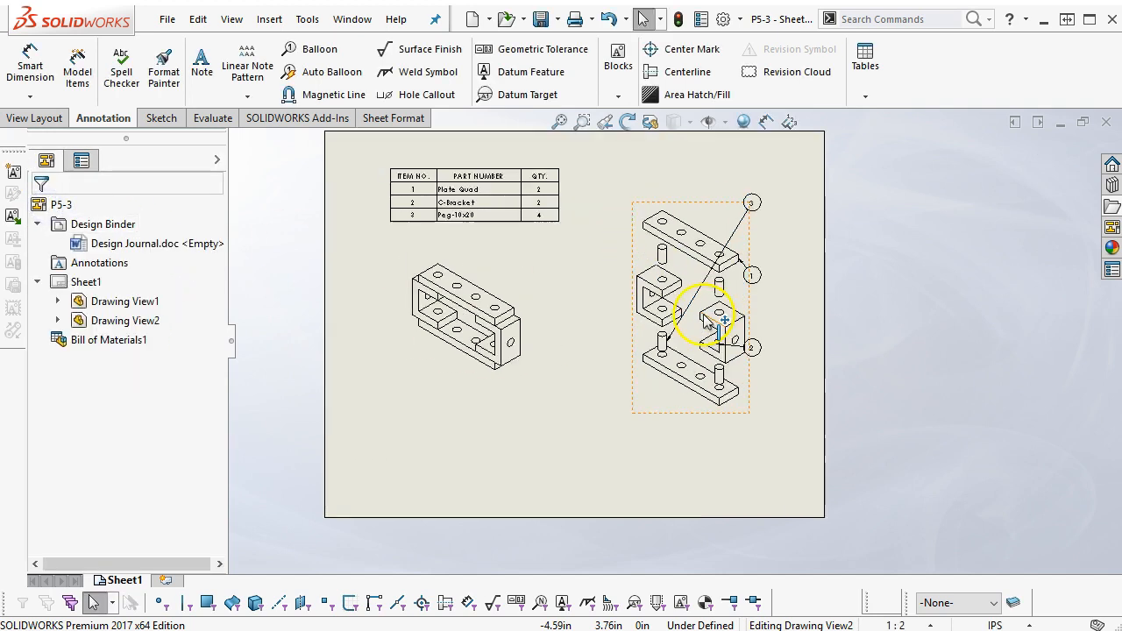
# Step: Arrange the balloons in order 1, 2, 3 from top to bottom and shift their magnetic line away from the exploded view
pyautogui.scroll(-5, 730, 275)
pyautogui.scroll(1, 751, 465)
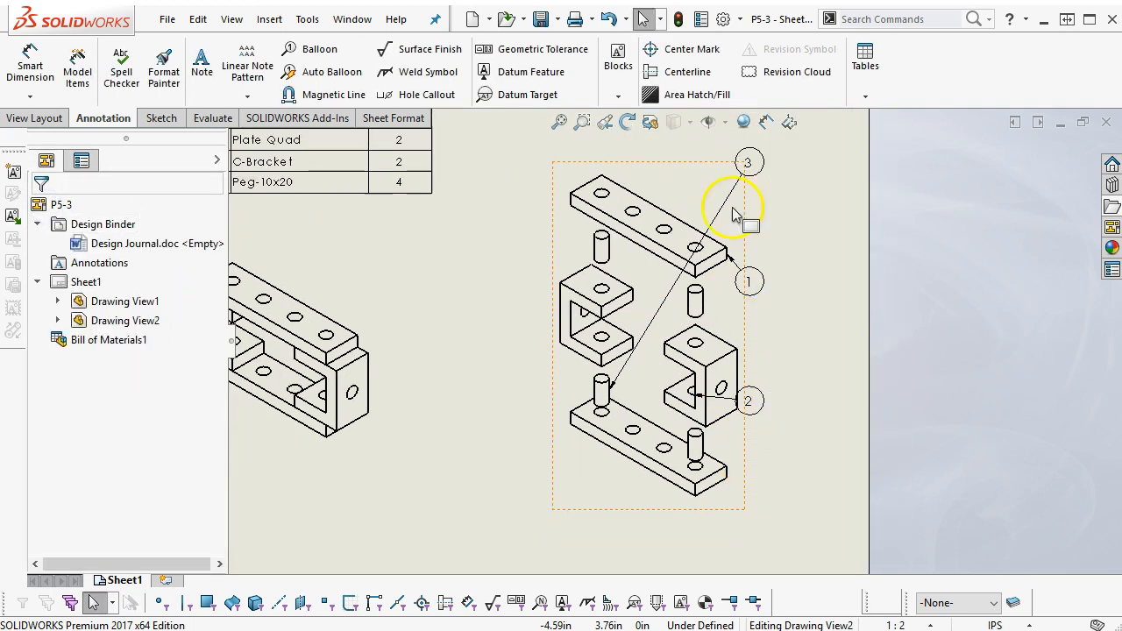
pyautogui.moveTo(747, 167); pyautogui.dragTo(752, 438)
pyautogui.moveTo(750, 281); pyautogui.dragTo(766, 218)
pyautogui.moveTo(751, 165); pyautogui.dragTo(781, 210)
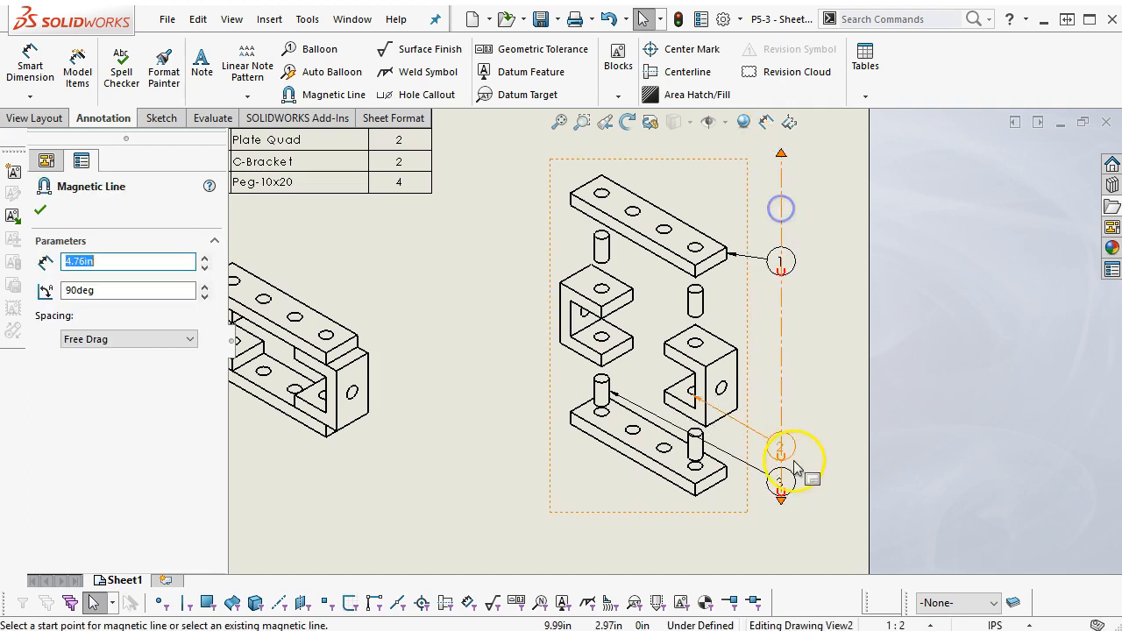
pyautogui.moveTo(784, 450); pyautogui.dragTo(798, 396)
# Step: Reattach balloon 2's leader to the right C-bracket's outer vertical edge and balloon 3's leader to the lower-right peg
pyautogui.scroll(-3, 764, 399)
pyautogui.moveTo(589, 357); pyautogui.dragTo(693, 347)
pyautogui.scroll(3, 703, 388)
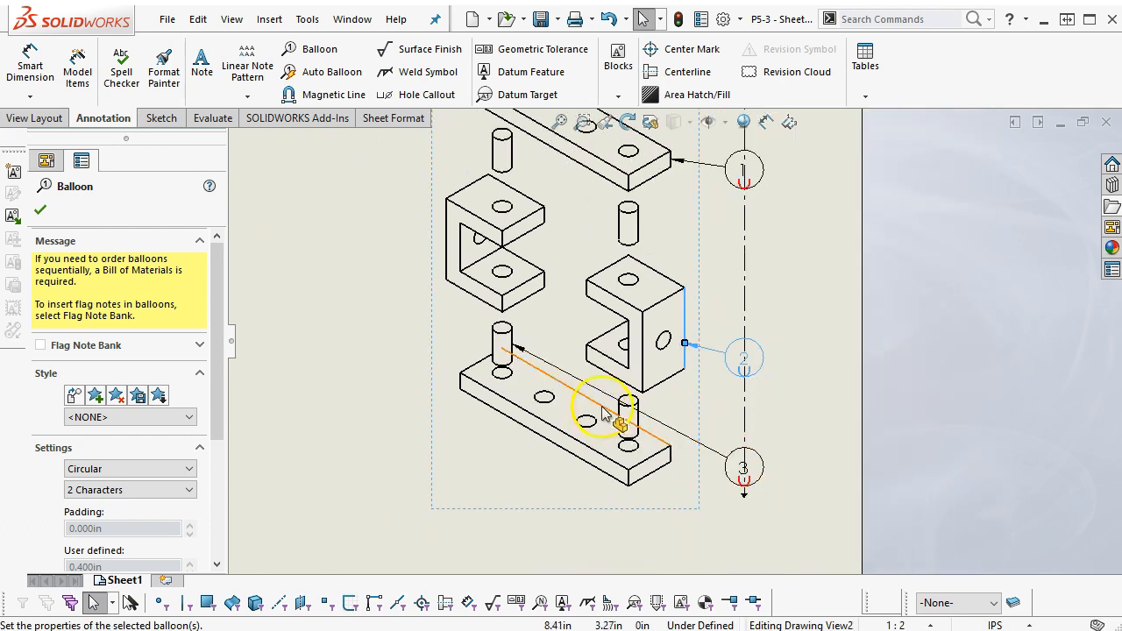
pyautogui.click(529, 352)
pyautogui.moveTo(513, 344)
pyautogui.mouseDown()
pyautogui.moveTo(656, 427)
pyautogui.moveTo(639, 418)
pyautogui.mouseUp()
pyautogui.click(790, 397)
pyautogui.scroll(4, 755, 390)
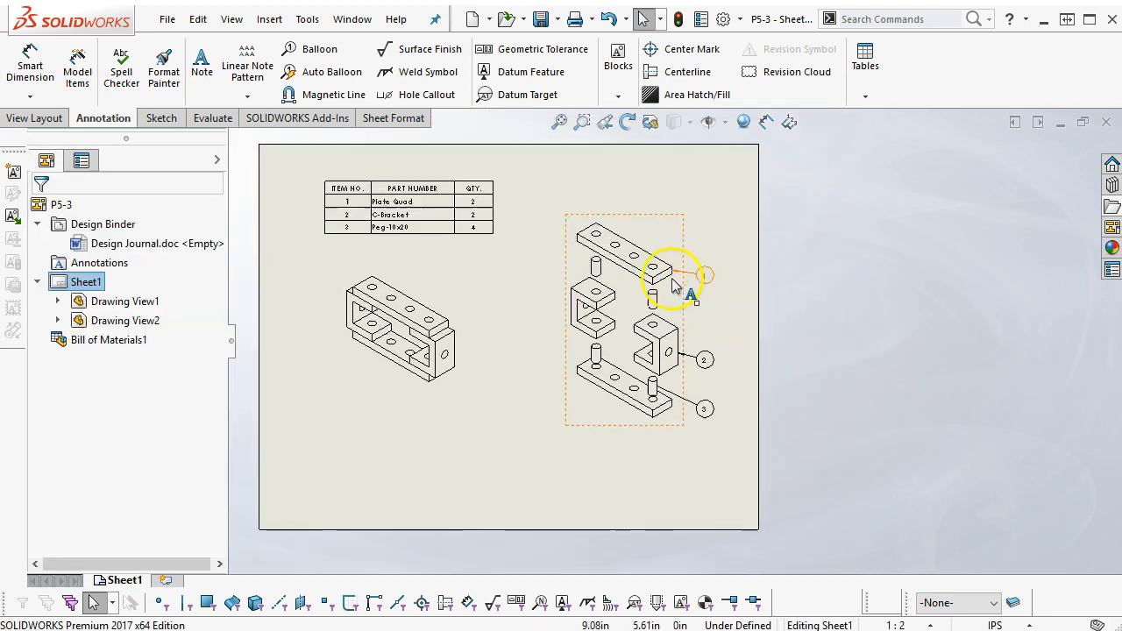
# Step: Shorten the balloons' magnetic line from its upper end so the three balloons sit closer together beside the exploded view
pyautogui.scroll(-2, 673, 278)
pyautogui.moveTo(721, 290); pyautogui.dragTo(722, 299)
pyautogui.moveTo(721, 191); pyautogui.dragTo(730, 304)
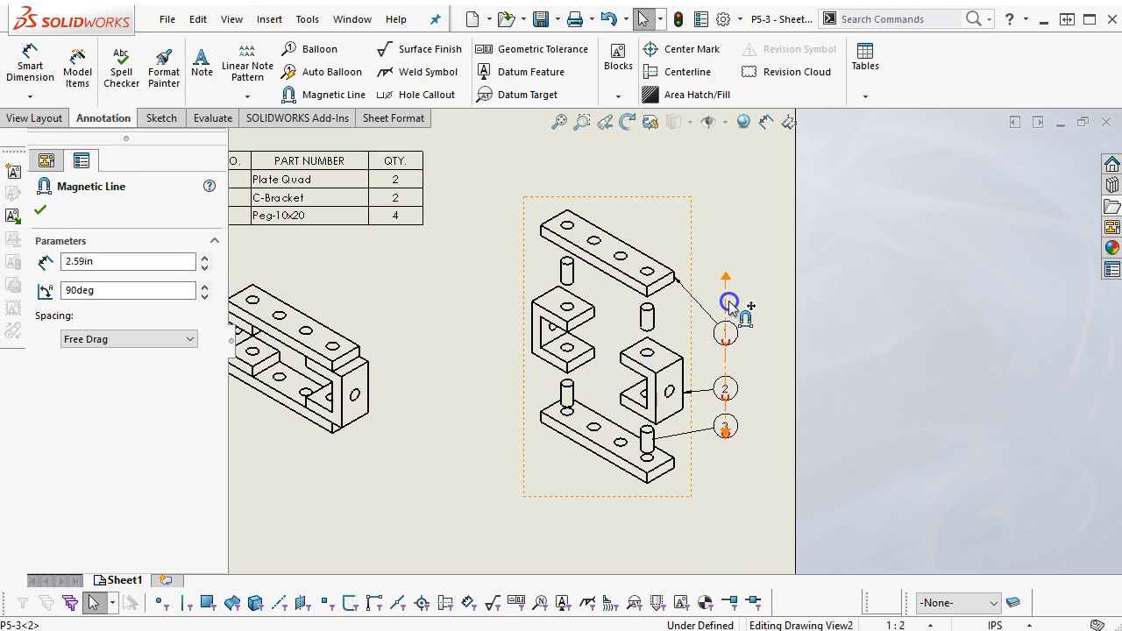
pyautogui.click(732, 479)
pyautogui.scroll(-3, 491, 434)
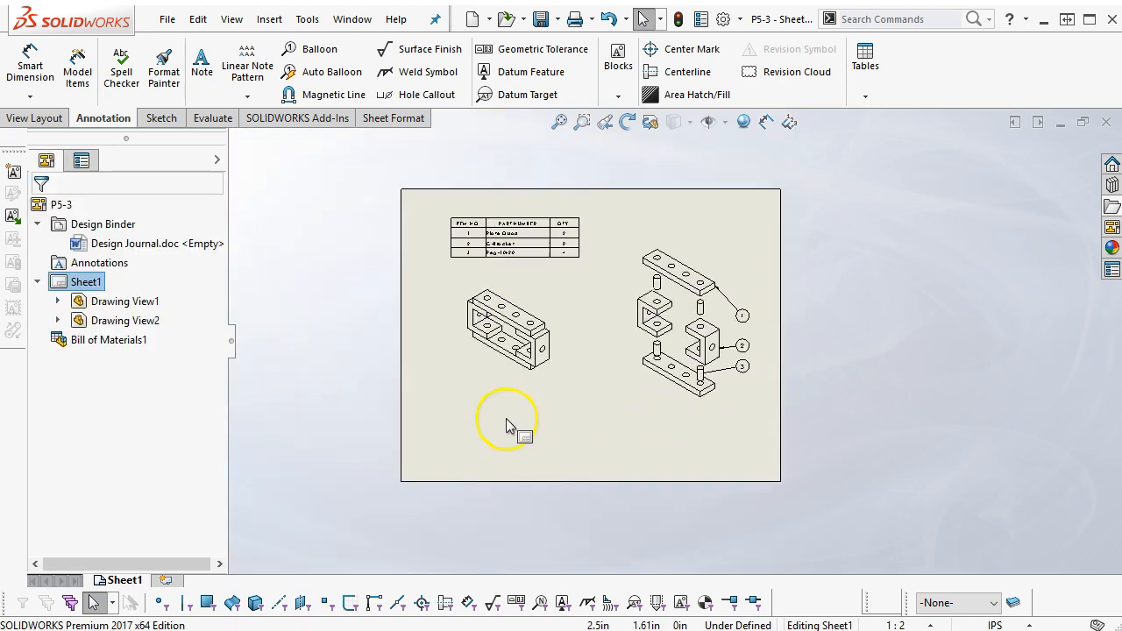
pyautogui.scroll(3, 594, 339)
pyautogui.scroll(-3, 593, 220)
pyautogui.click(558, 121)
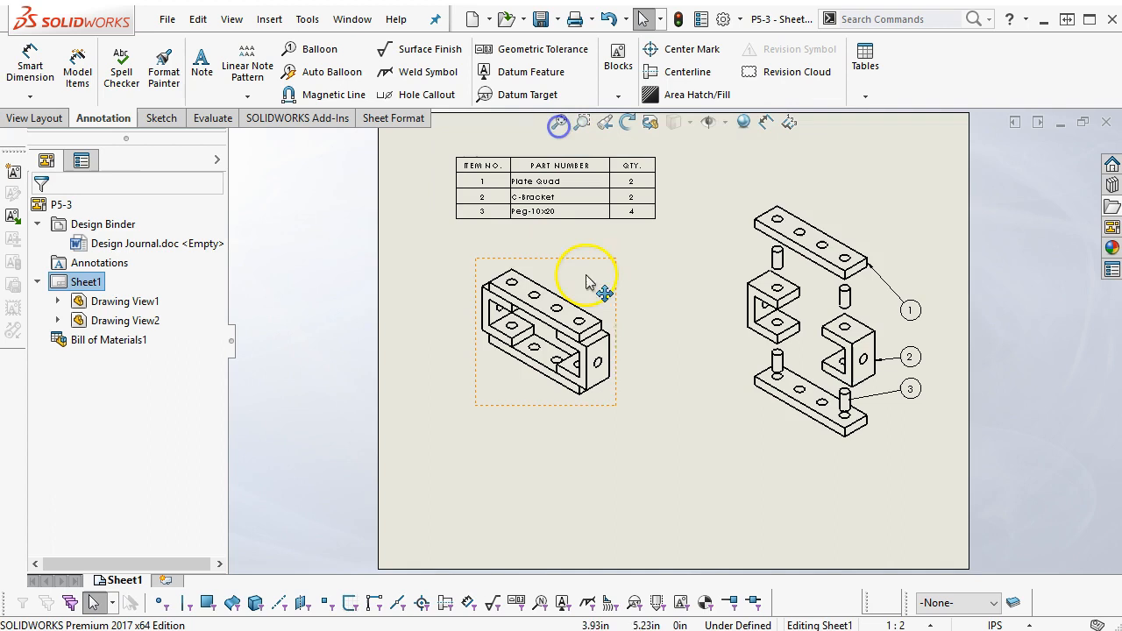
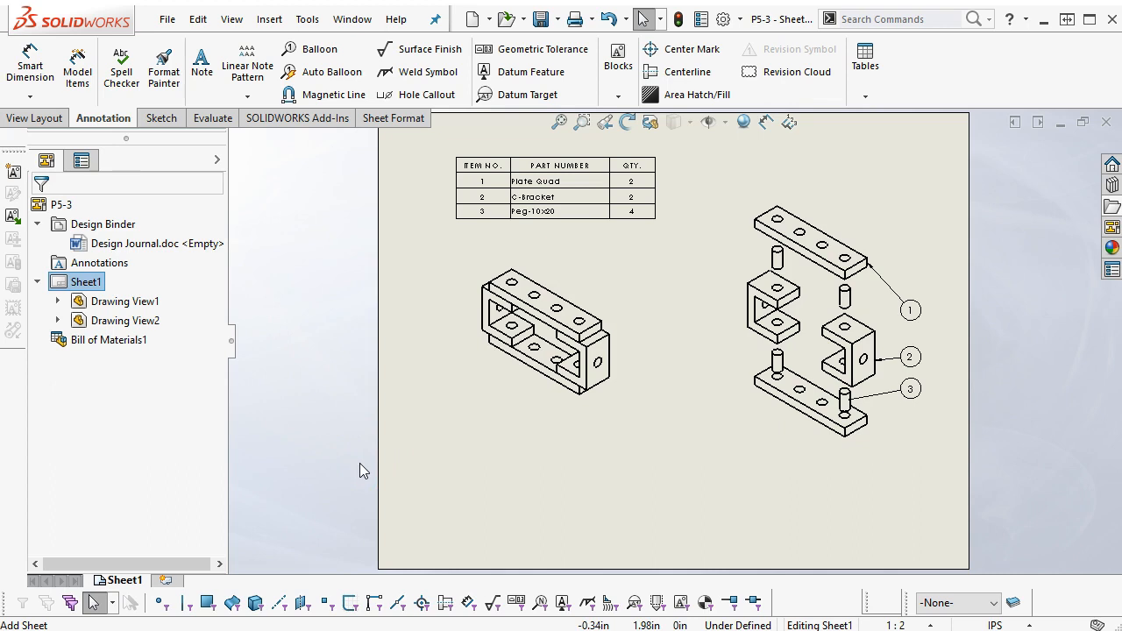
# Step: Add a second drawing sheet and start a model view on it from the Plate Quad.SLDPRT part file
pyautogui.click(166, 582)
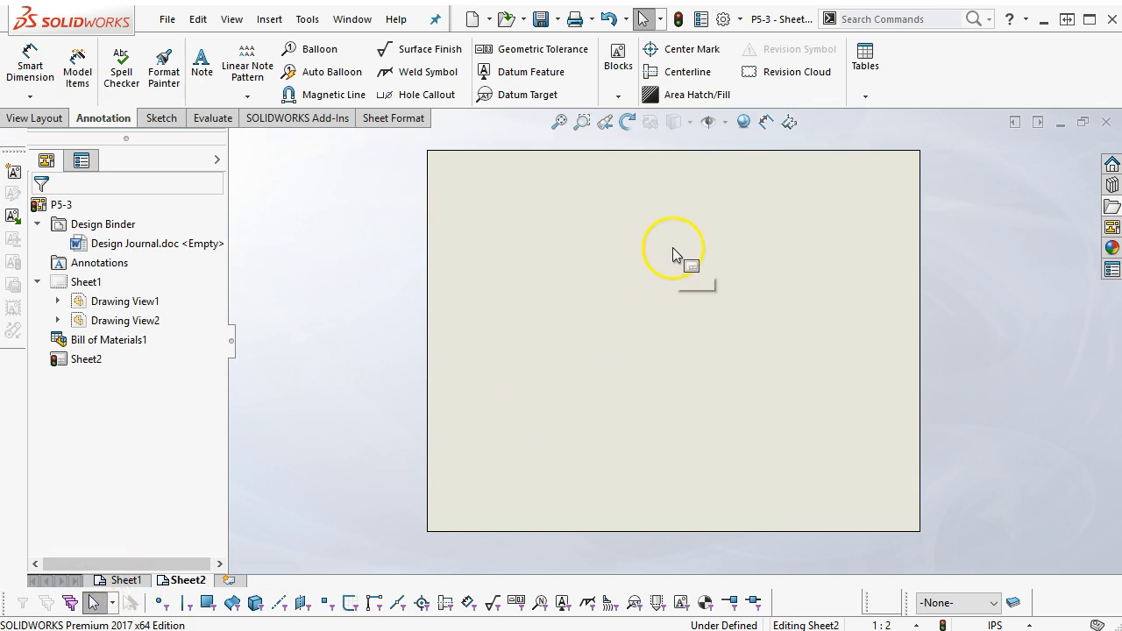
pyautogui.scroll(-1, 673, 249)
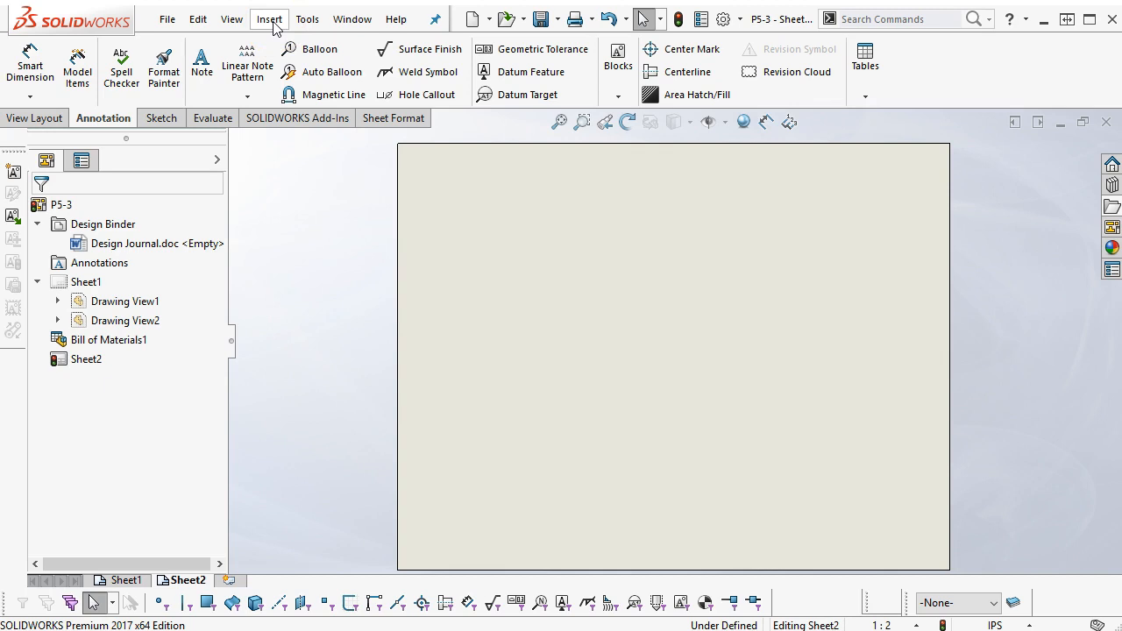
pyautogui.click(36, 119)
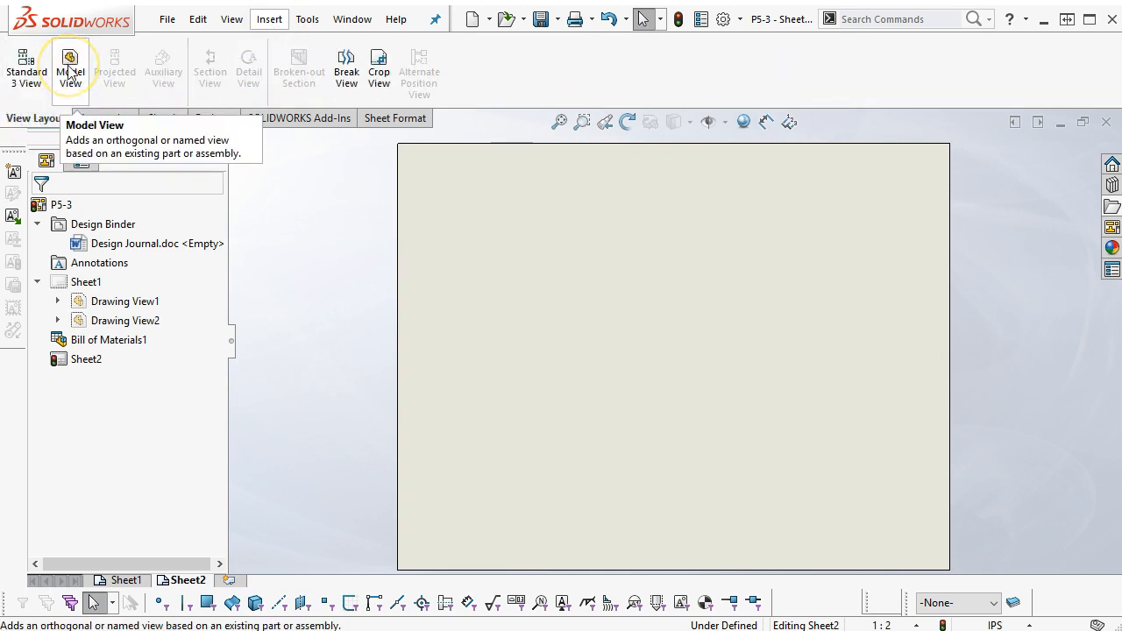
pyautogui.click(275, 18)
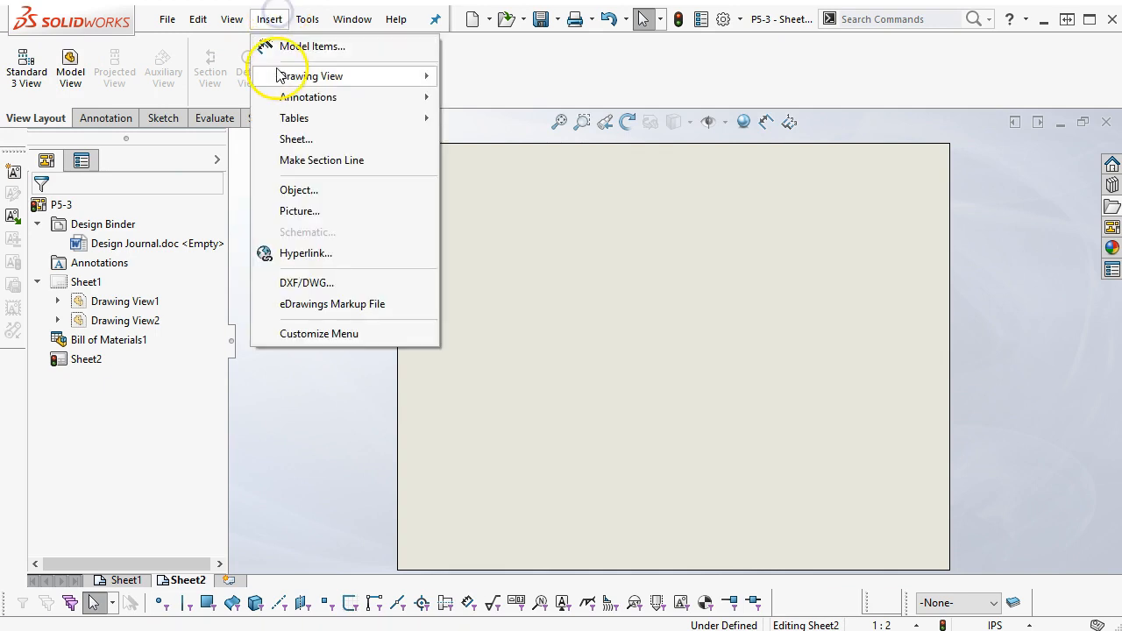
pyautogui.moveTo(263, 77)
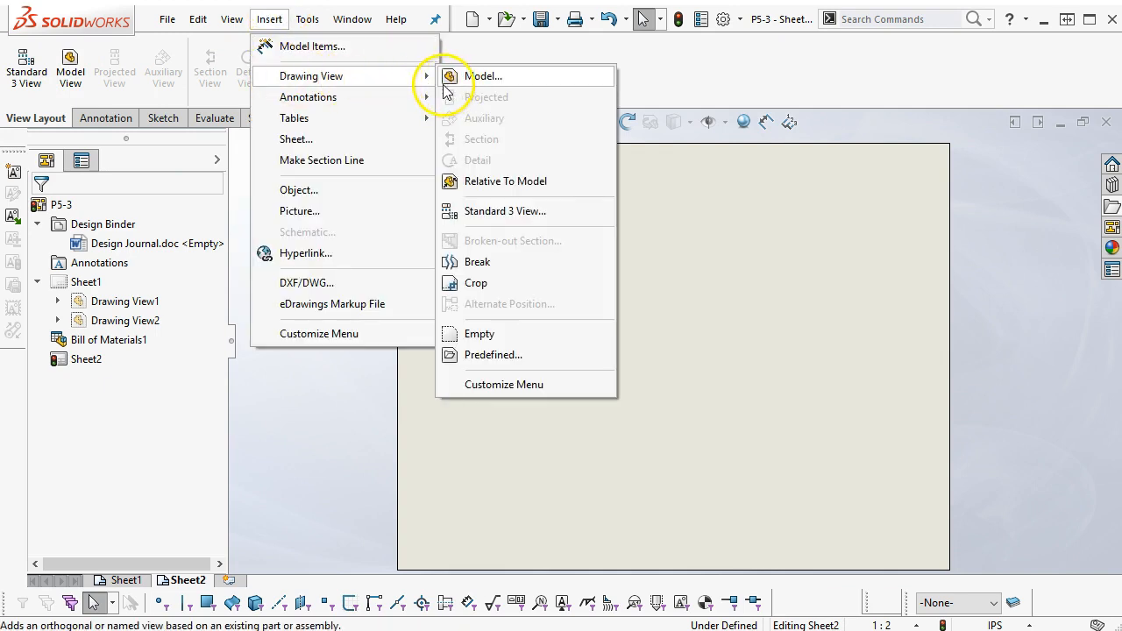
pyautogui.click(70, 77)
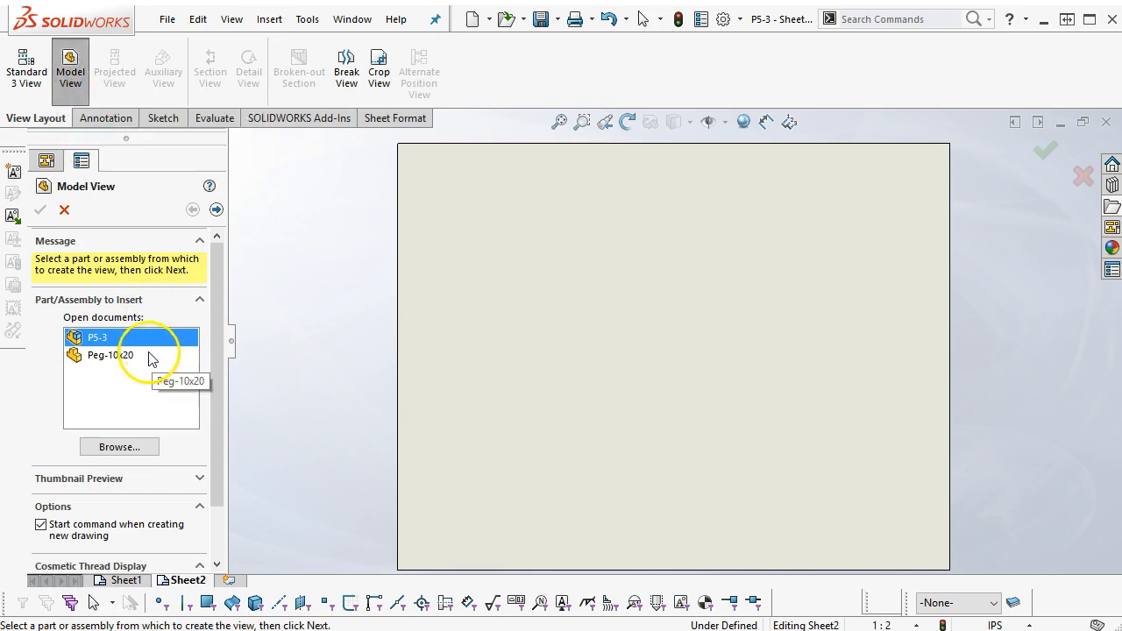
pyautogui.click(114, 448)
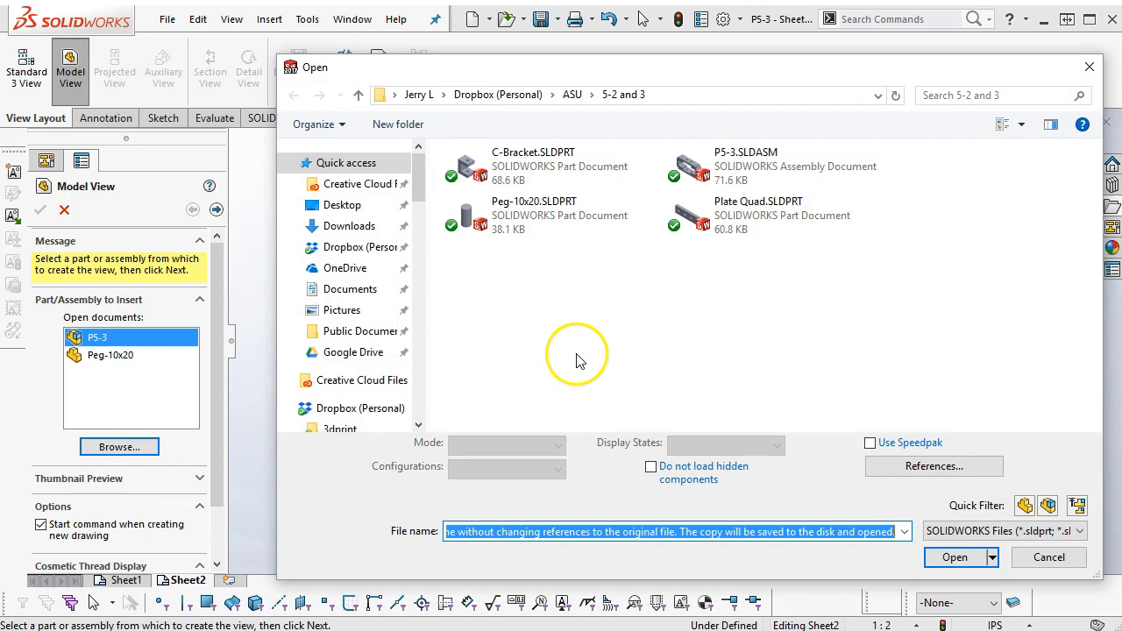
pyautogui.click(746, 220)
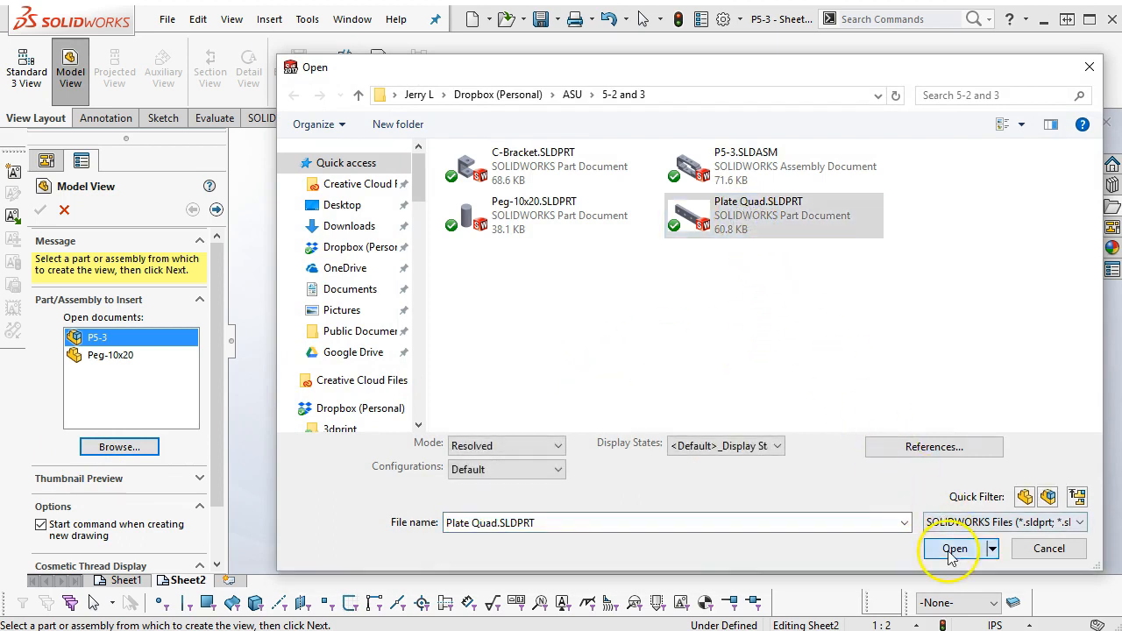
pyautogui.click(955, 549)
# Step: Insert front, right and isometric views of the Plate Quad together, with multiple view creation enabled
pyautogui.scroll(-3, 215, 342)
pyautogui.moveTo(218, 341); pyautogui.dragTo(213, 371)
pyautogui.click(68, 282)
pyautogui.click(120, 355)
pyautogui.click(144, 379)
pyautogui.click(145, 355)
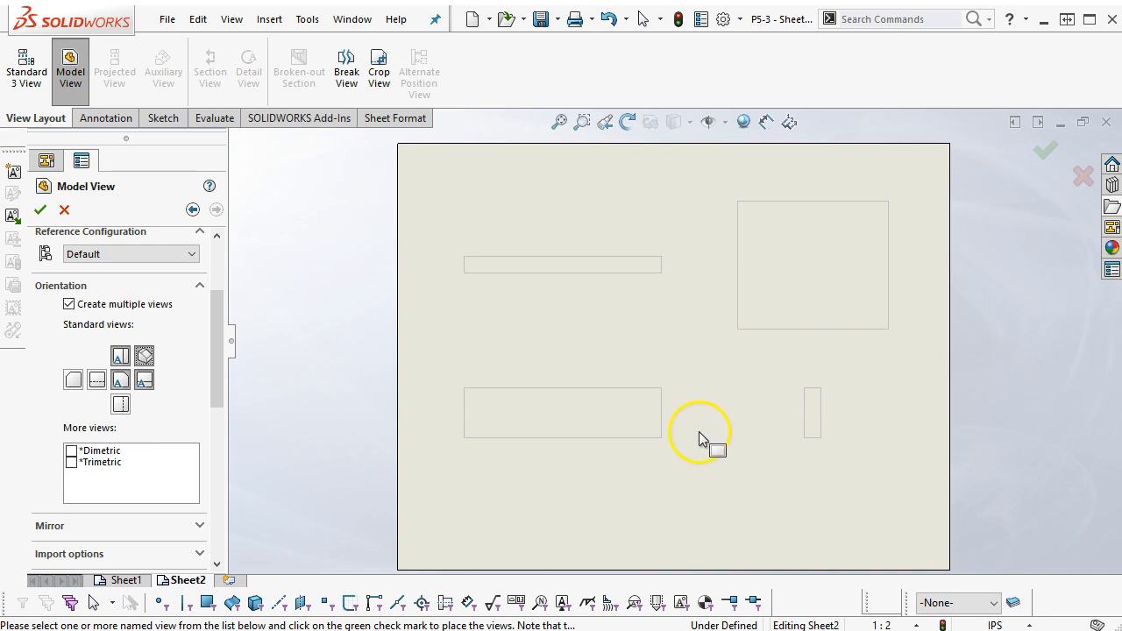
pyautogui.click(589, 279)
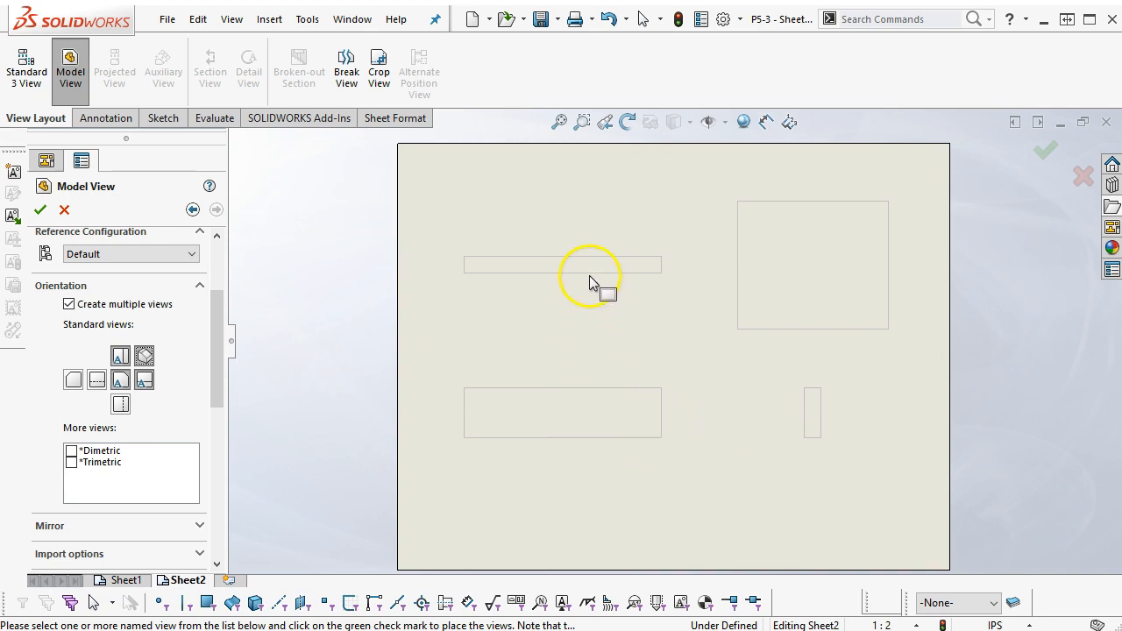
pyautogui.click(824, 426)
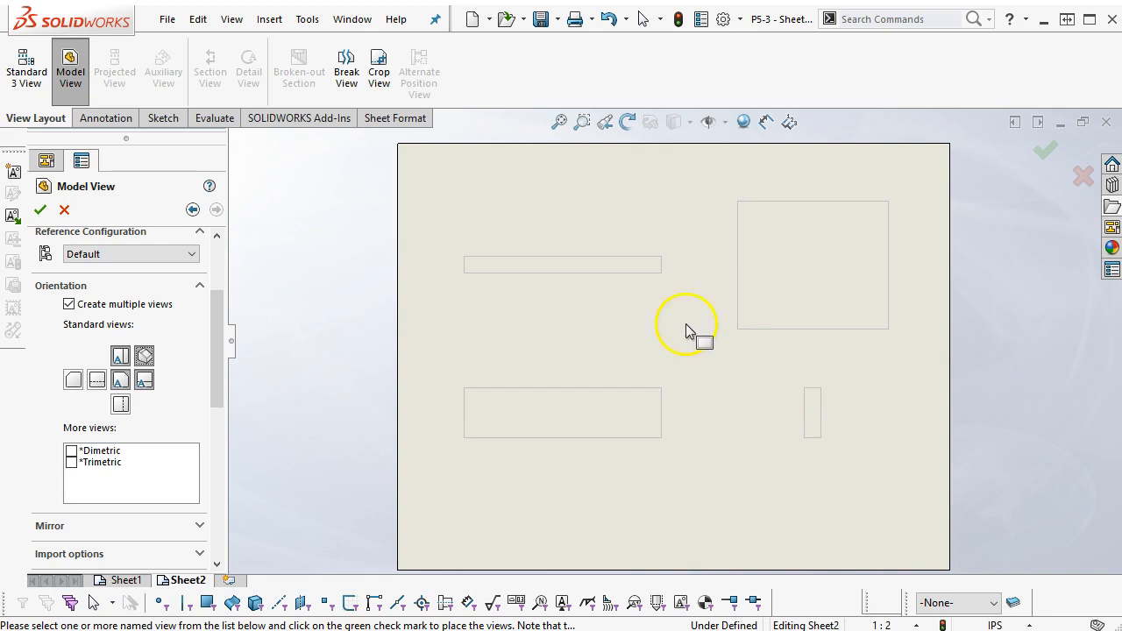
pyautogui.click(120, 355)
pyautogui.moveTo(216, 317); pyautogui.dragTo(244, 248)
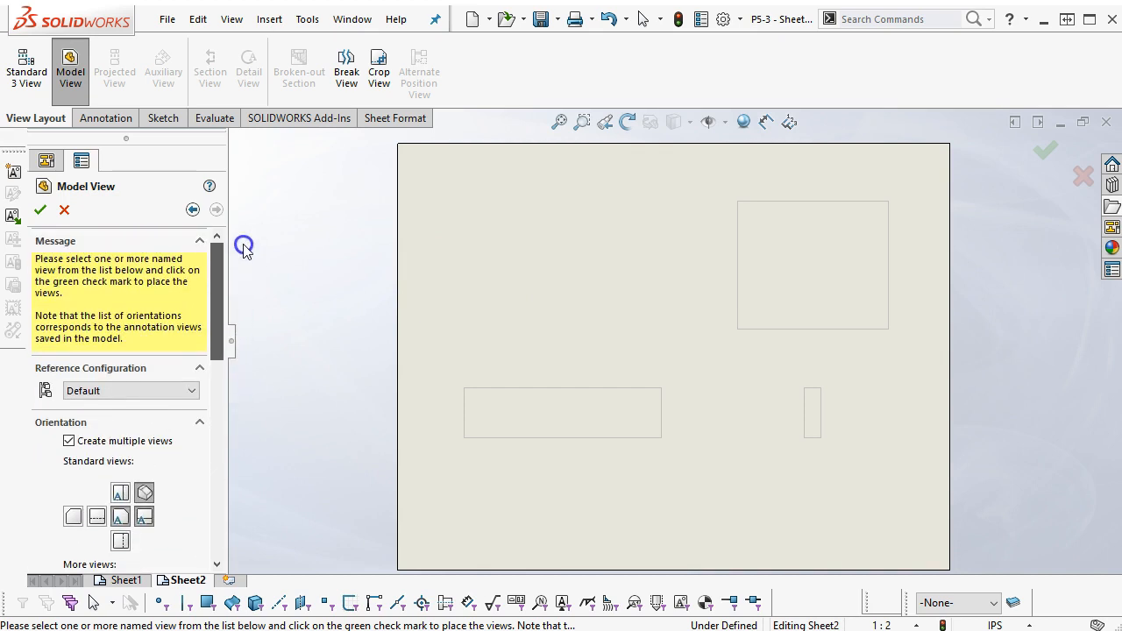
pyautogui.click(40, 210)
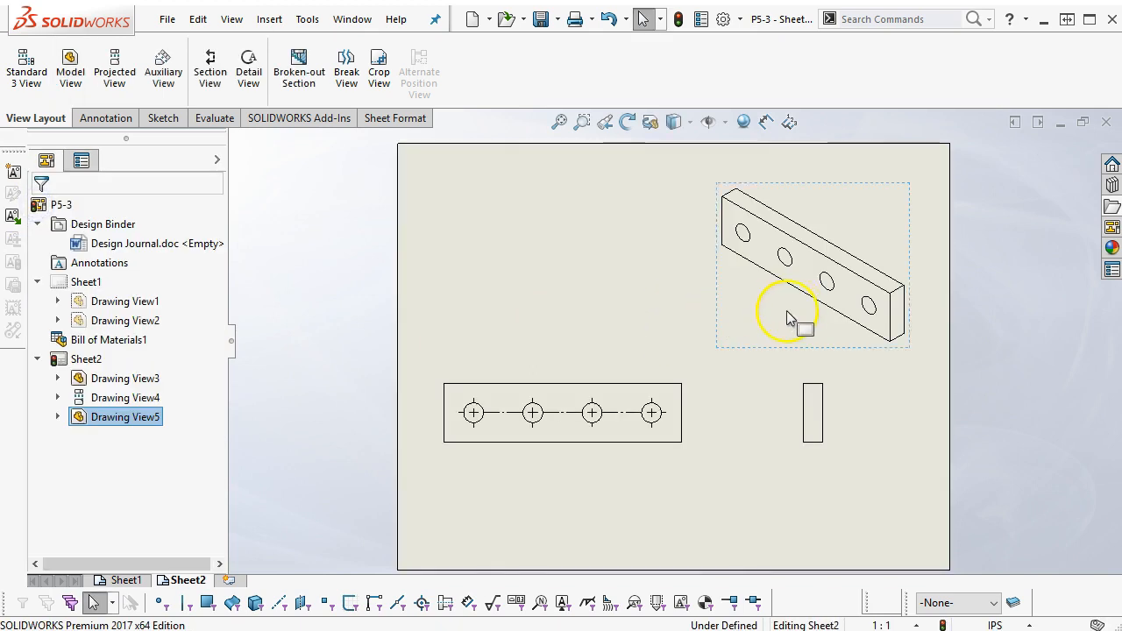
# Step: Move the plate's isometric view slightly up and its front view up and to the right on the sheet
pyautogui.moveTo(746, 346); pyautogui.dragTo(742, 325)
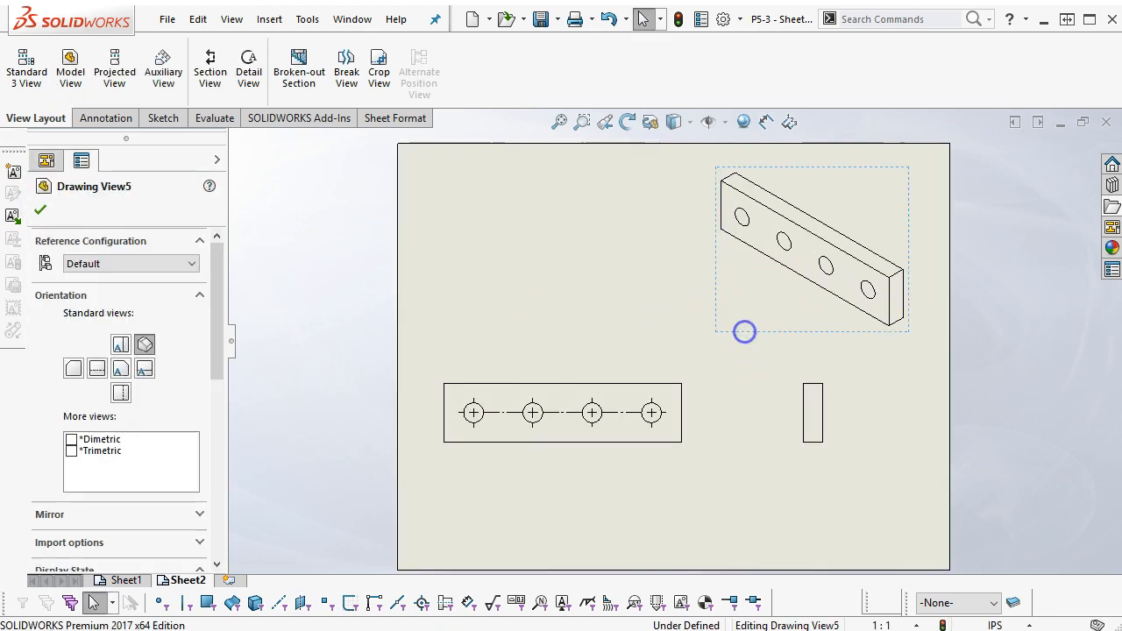
pyautogui.moveTo(626, 382); pyautogui.dragTo(651, 352)
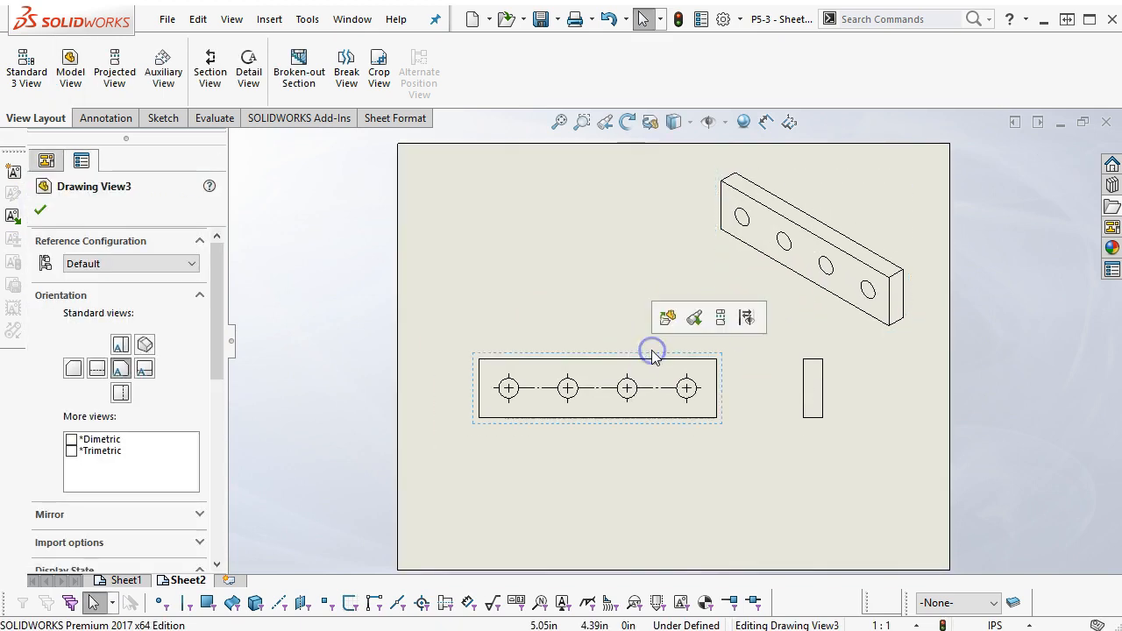
pyautogui.click(604, 320)
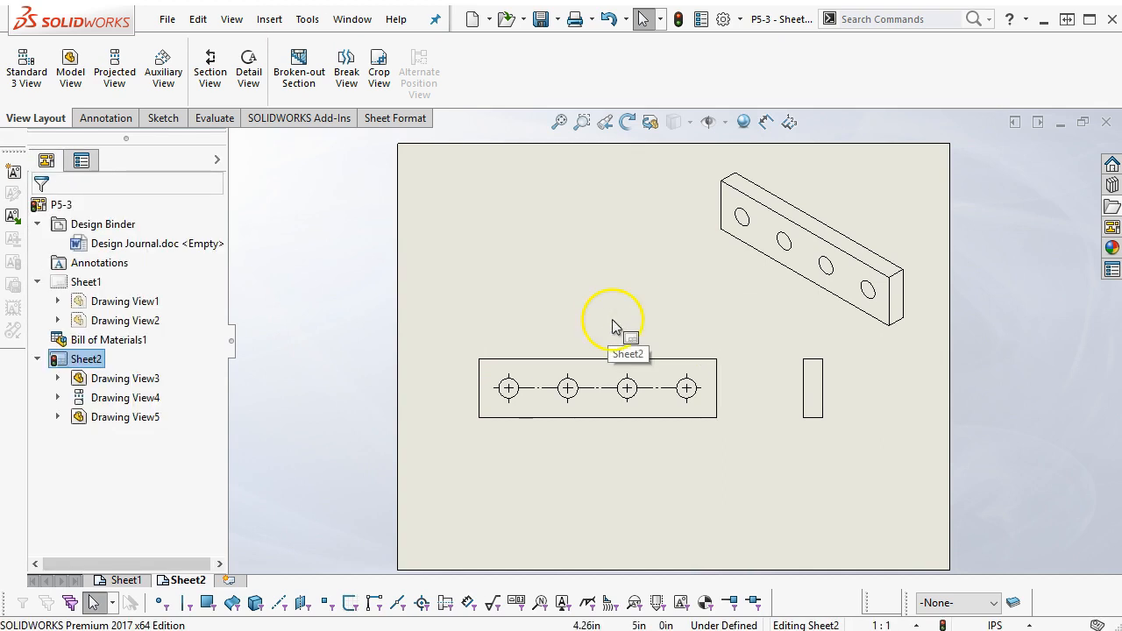
pyautogui.click(811, 358)
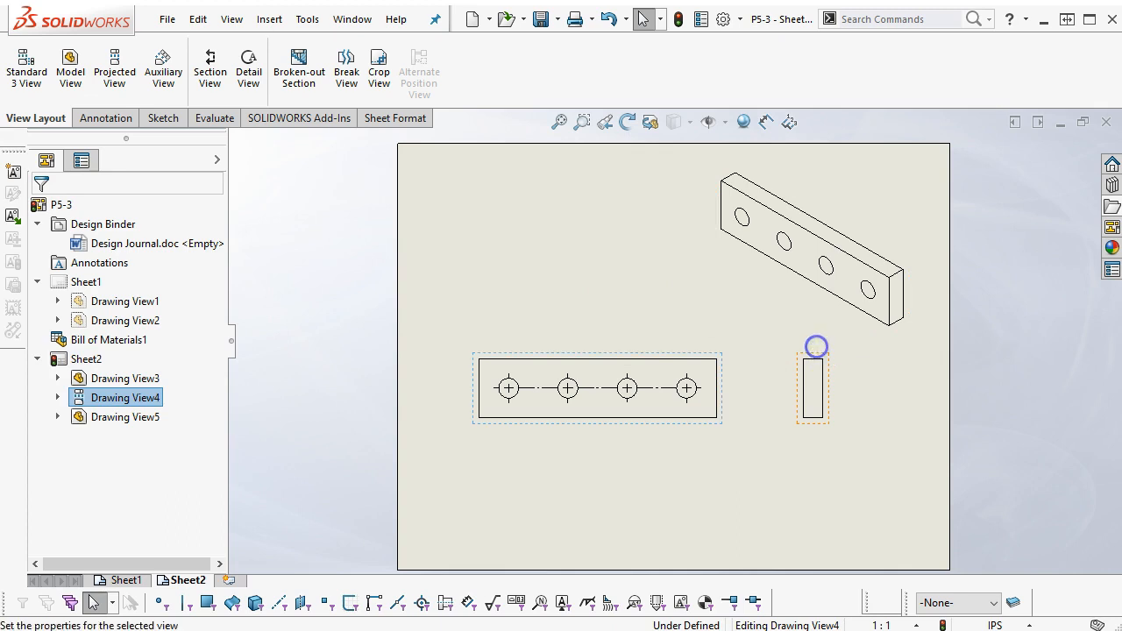
pyautogui.click(666, 451)
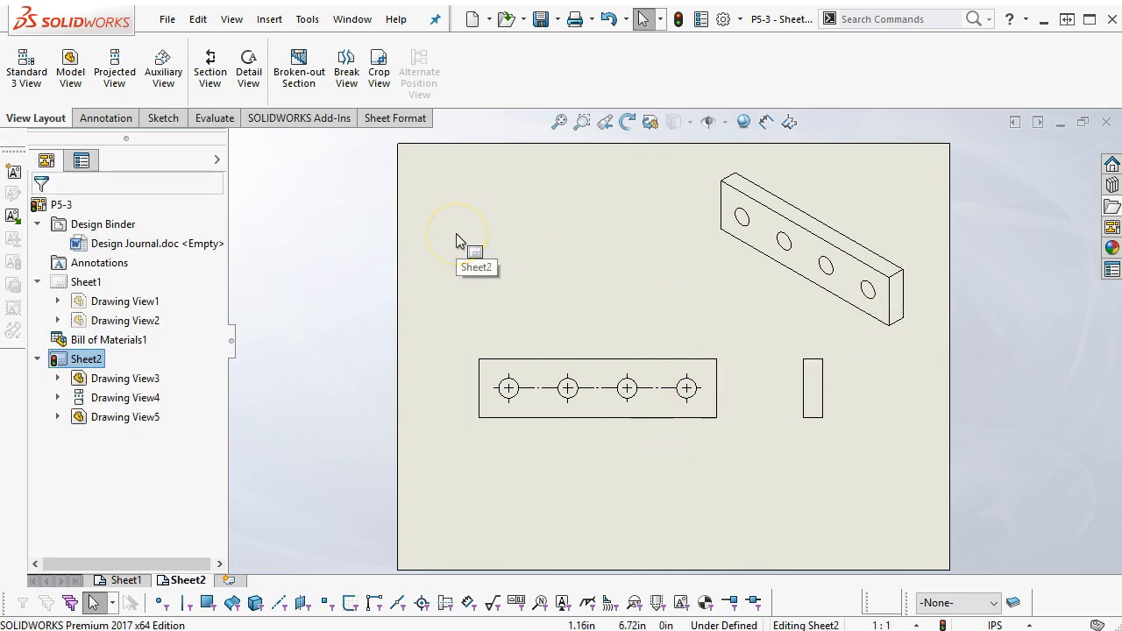
pyautogui.click(95, 118)
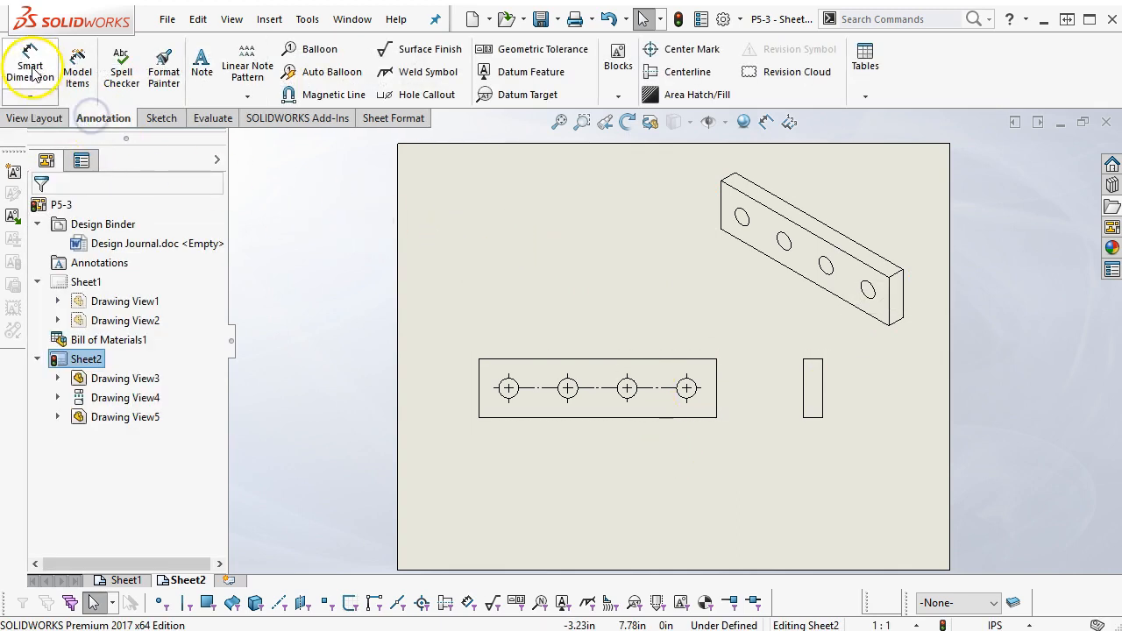
pyautogui.click(31, 70)
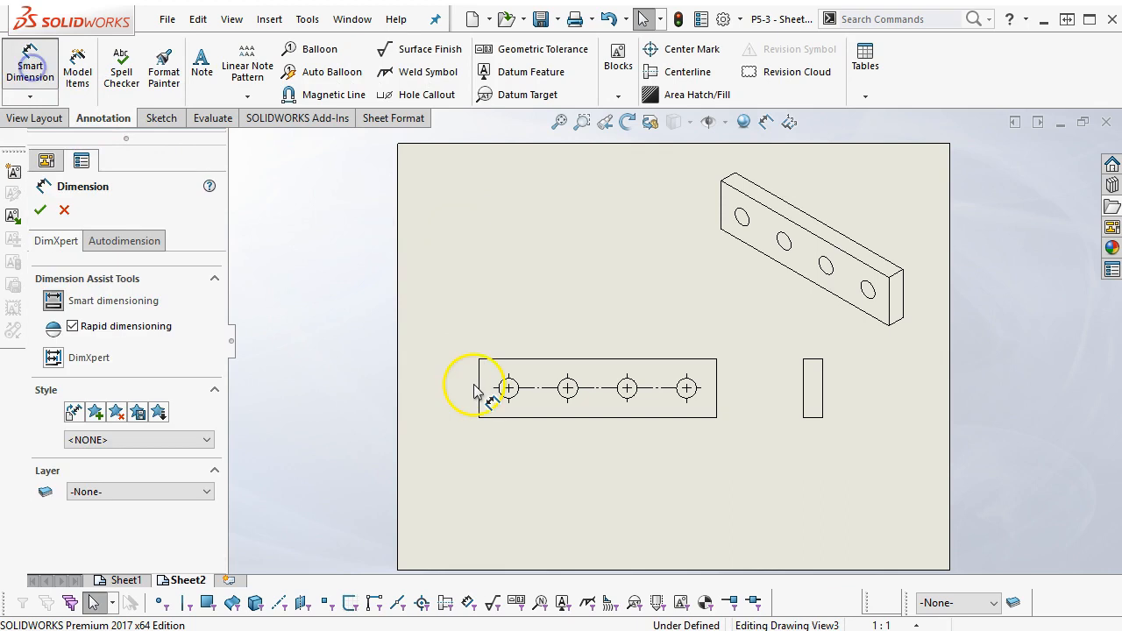
pyautogui.click(563, 419)
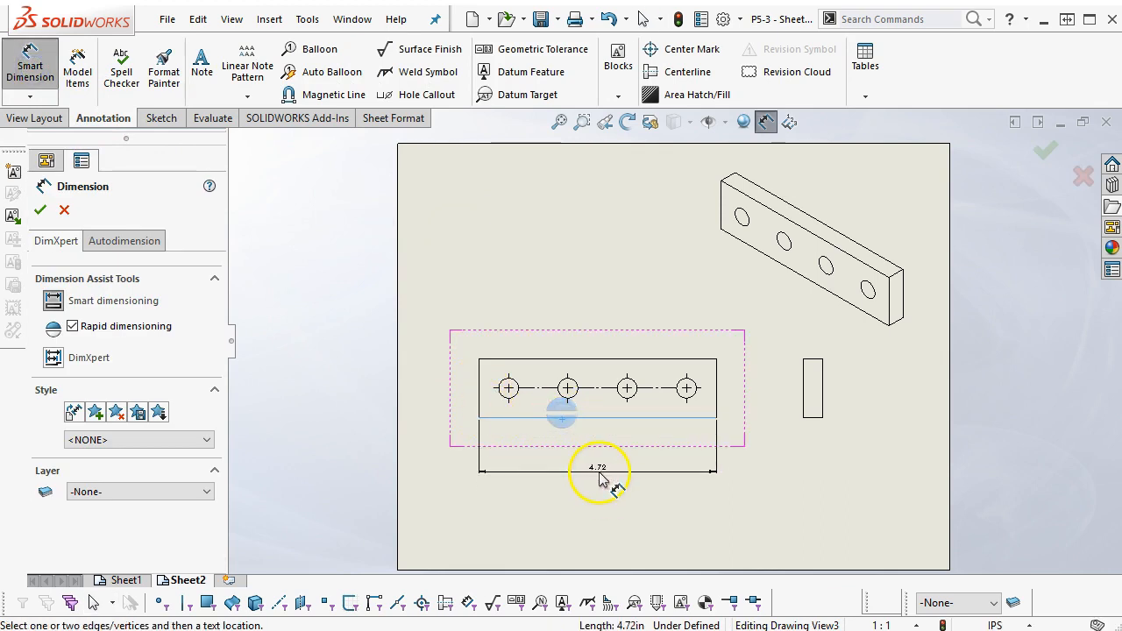
pyautogui.press('Escape')
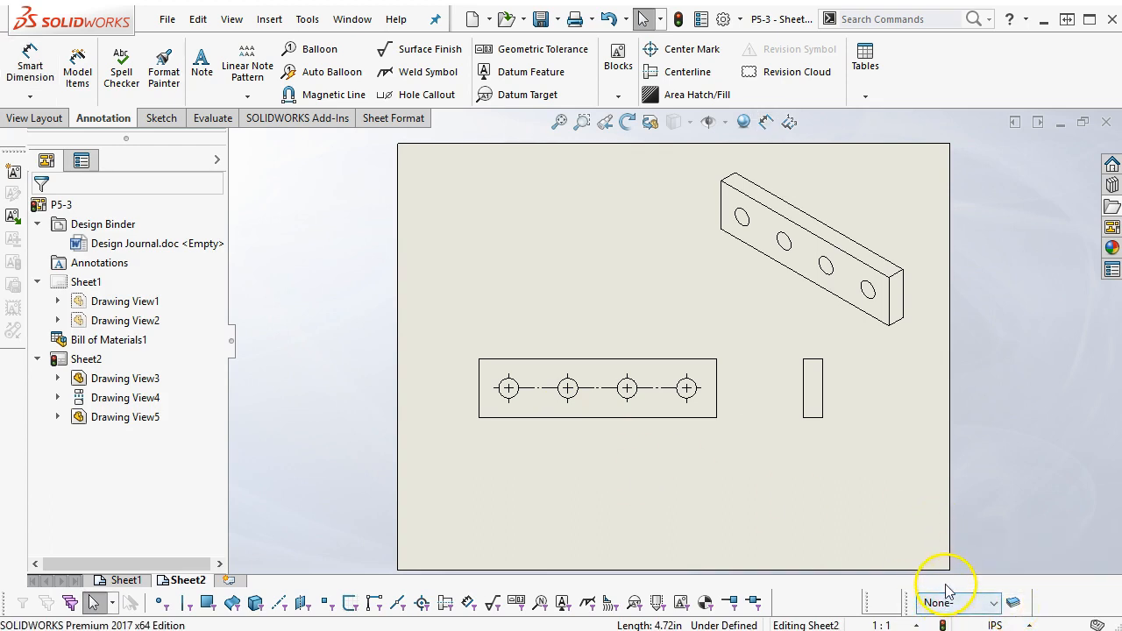
pyautogui.rightClick(931, 71)
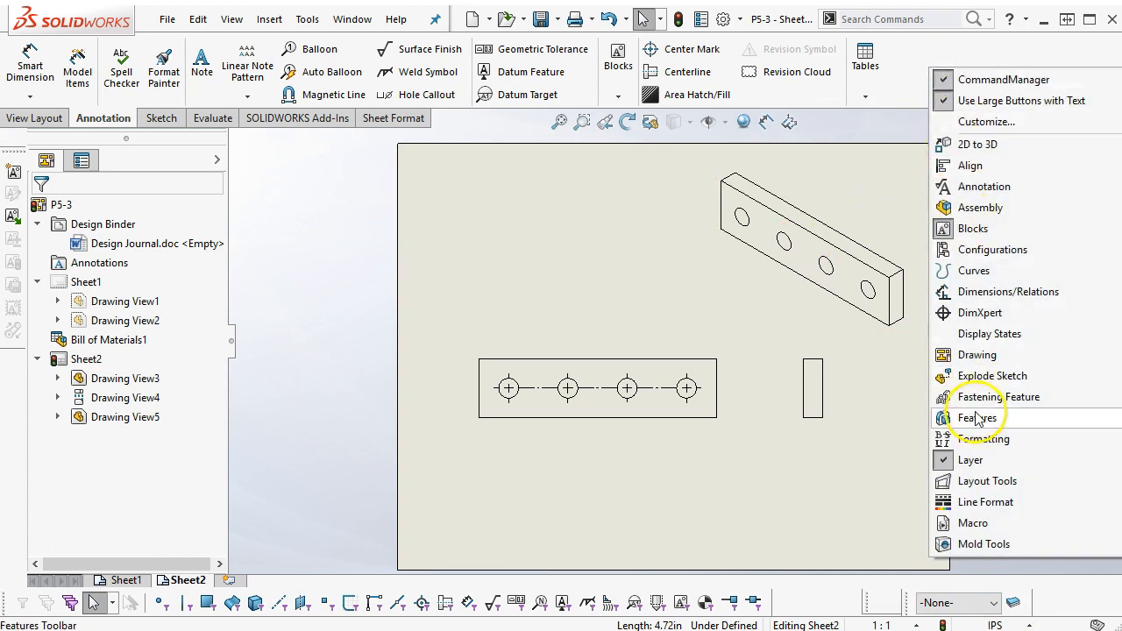
pyautogui.click(970, 463)
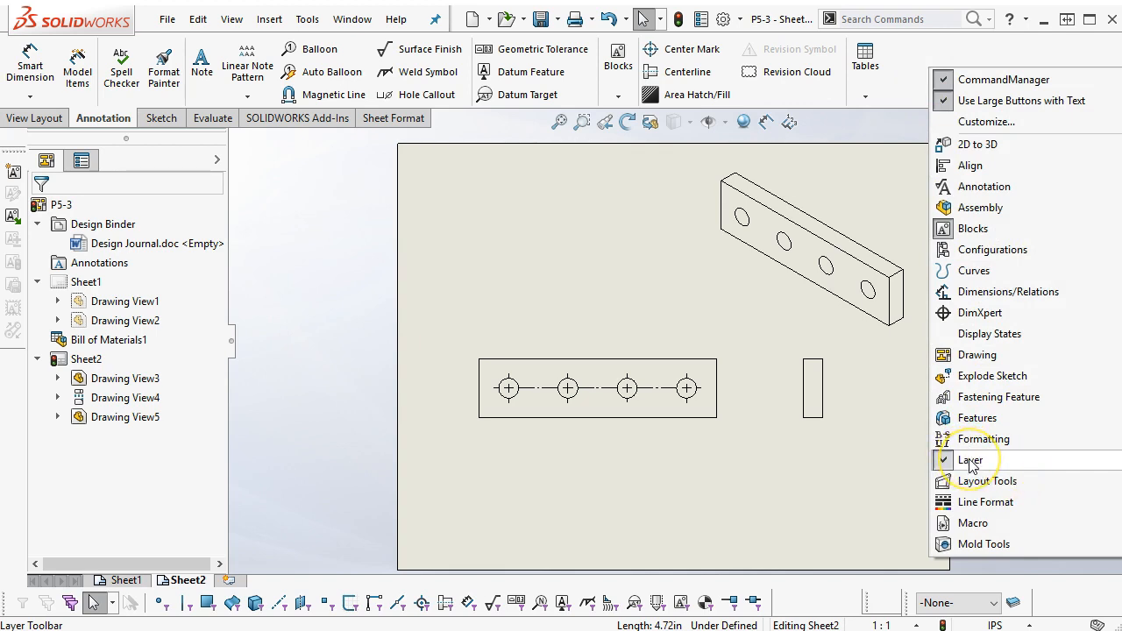
pyautogui.click(368, 433)
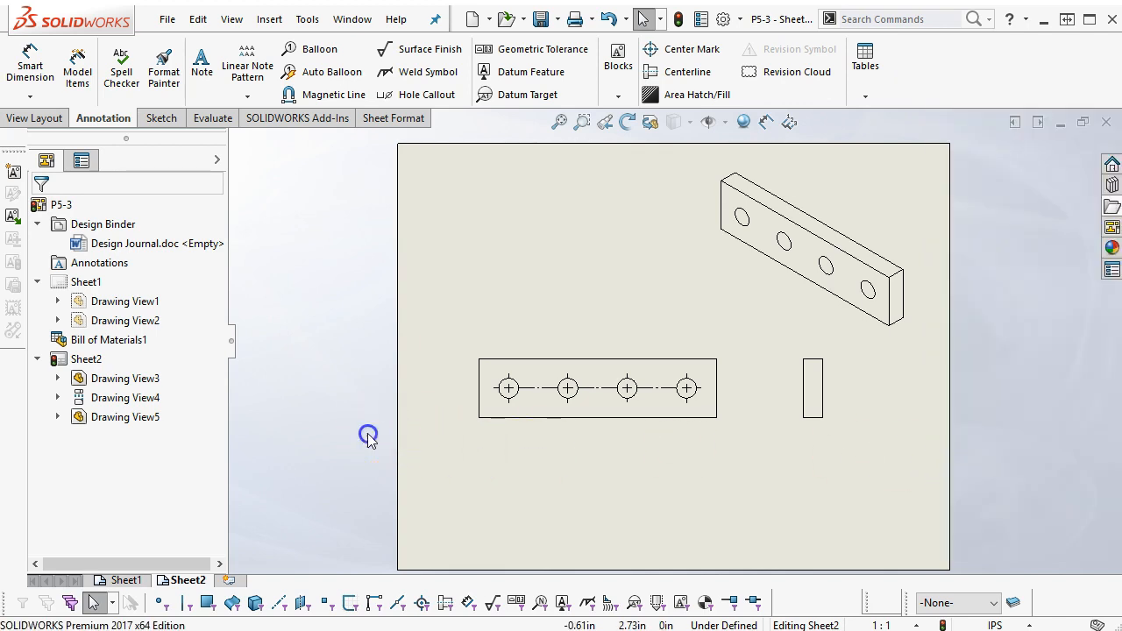
# Step: Create a drawing layer named dims with blue as its colour and make it the current layer
pyautogui.click(1014, 603)
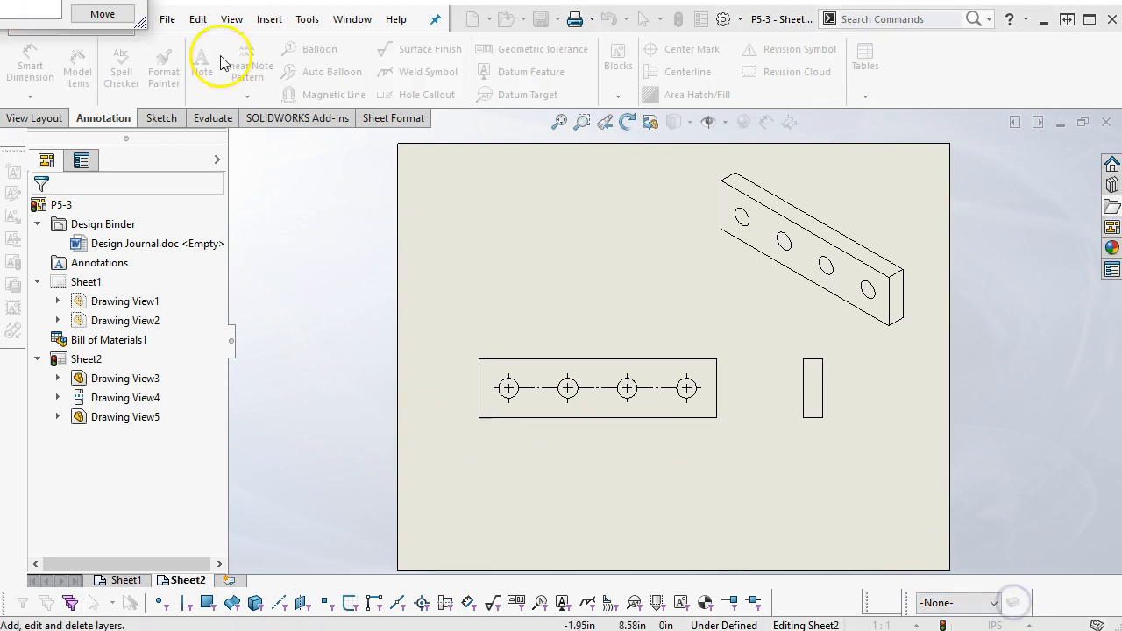
pyautogui.moveTo(0, 0)
pyautogui.mouseDown()
pyautogui.moveTo(123, 0)
pyautogui.moveTo(619, 240)
pyautogui.mouseUp()
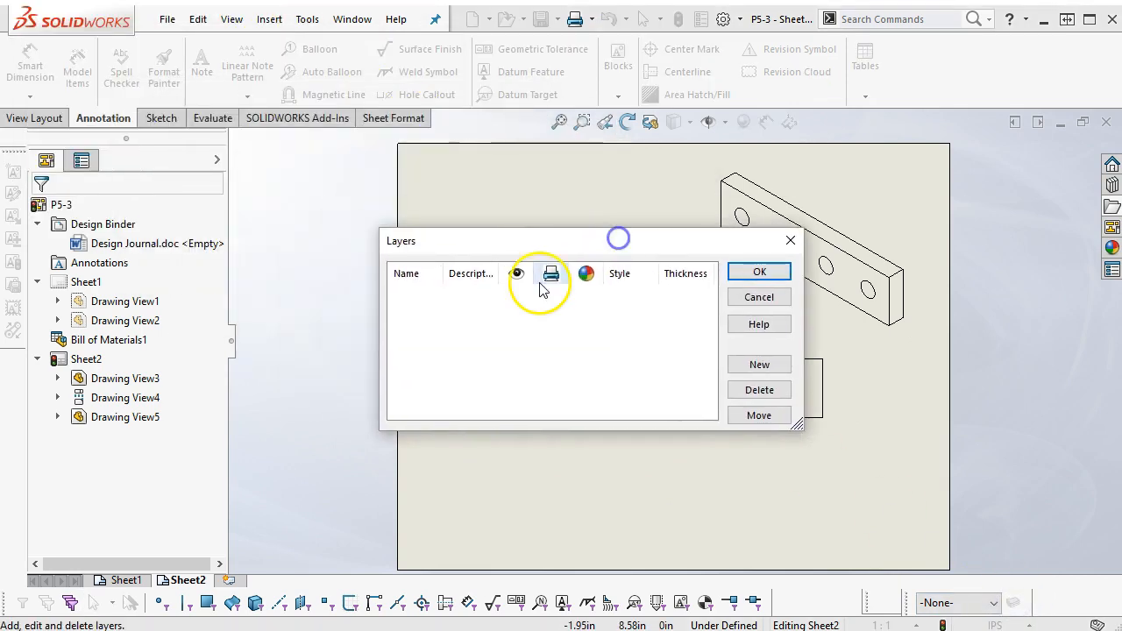
pyautogui.click(760, 365)
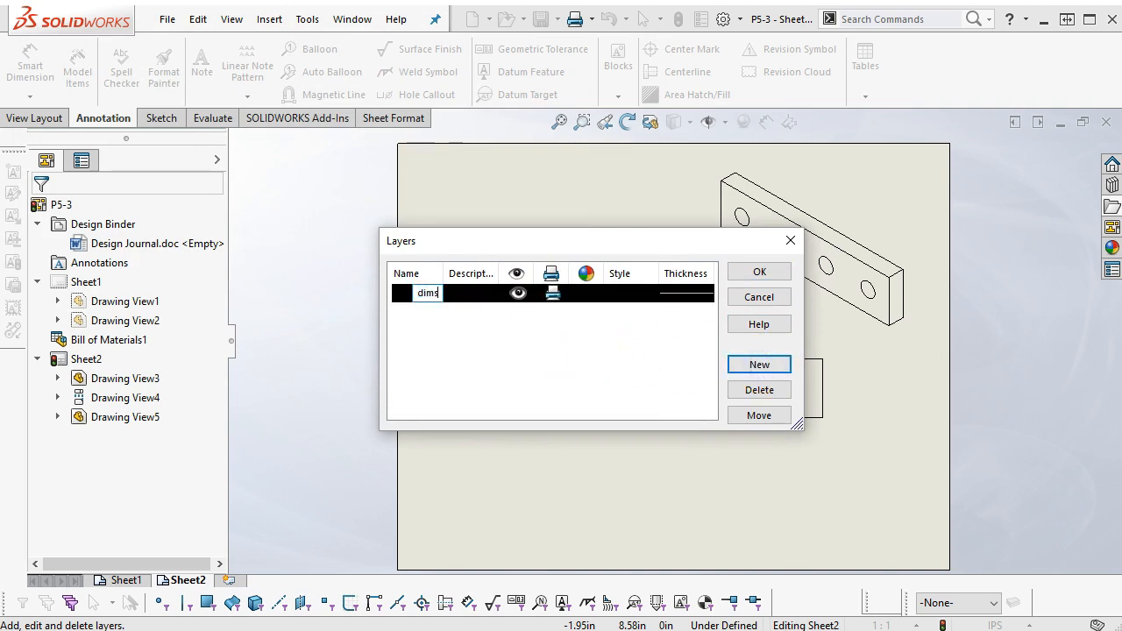
pyautogui.click(501, 345)
pyautogui.click(586, 293)
pyautogui.click(624, 240)
pyautogui.click(528, 457)
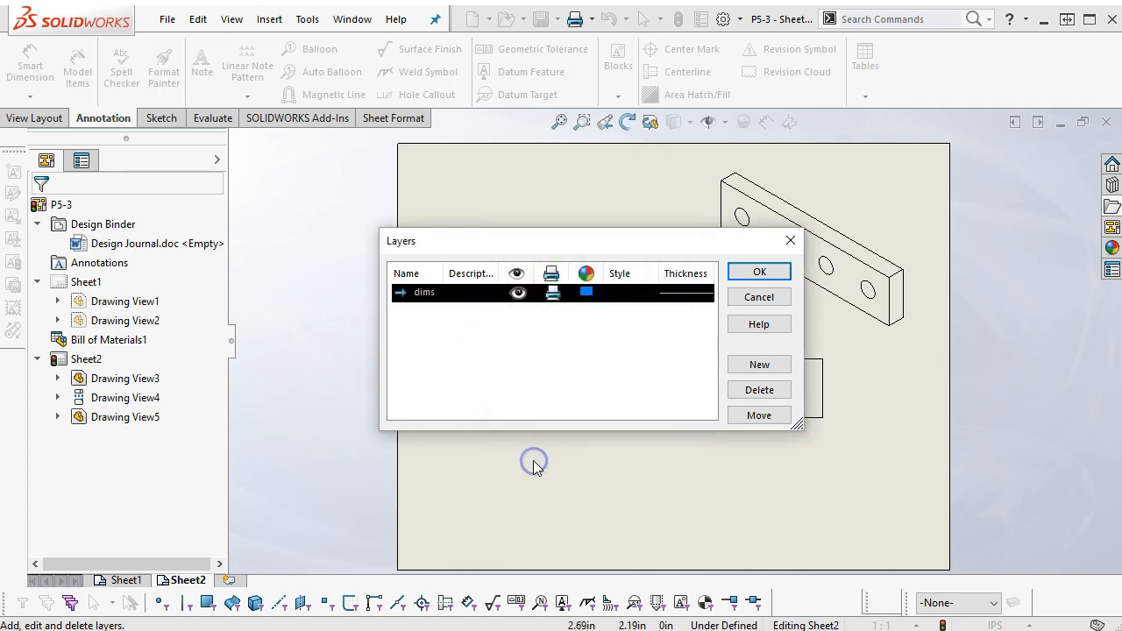
pyautogui.click(759, 274)
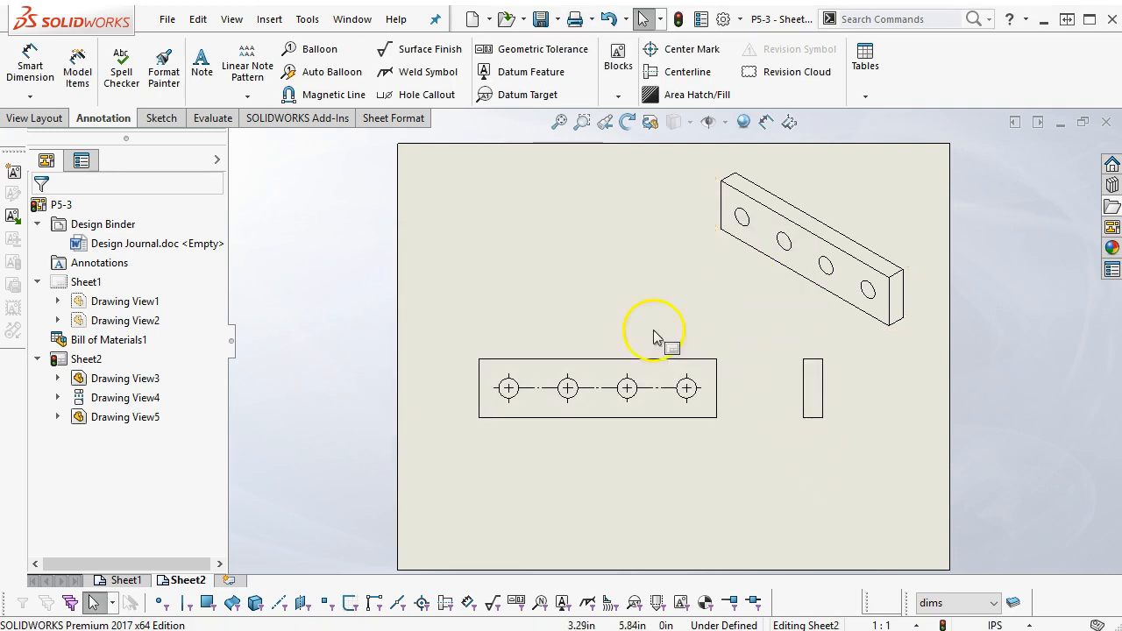
# Step: Dimension the plate's overall length below the front view, and review that dimension's properties without changing them
pyautogui.click(30, 66)
pyautogui.click(583, 417)
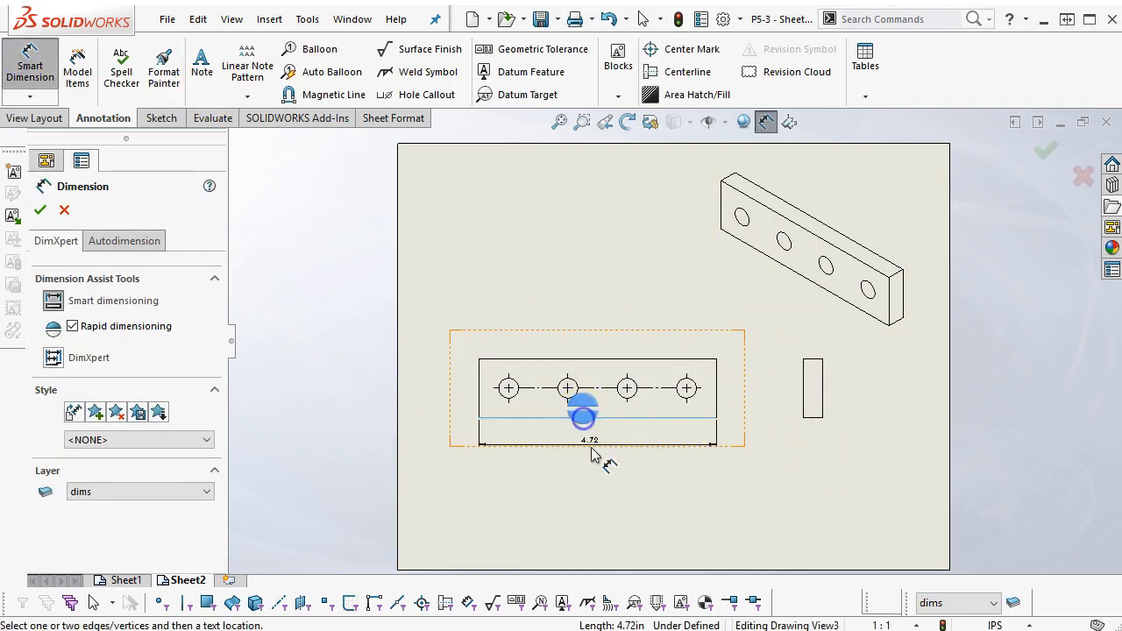
pyautogui.click(605, 480)
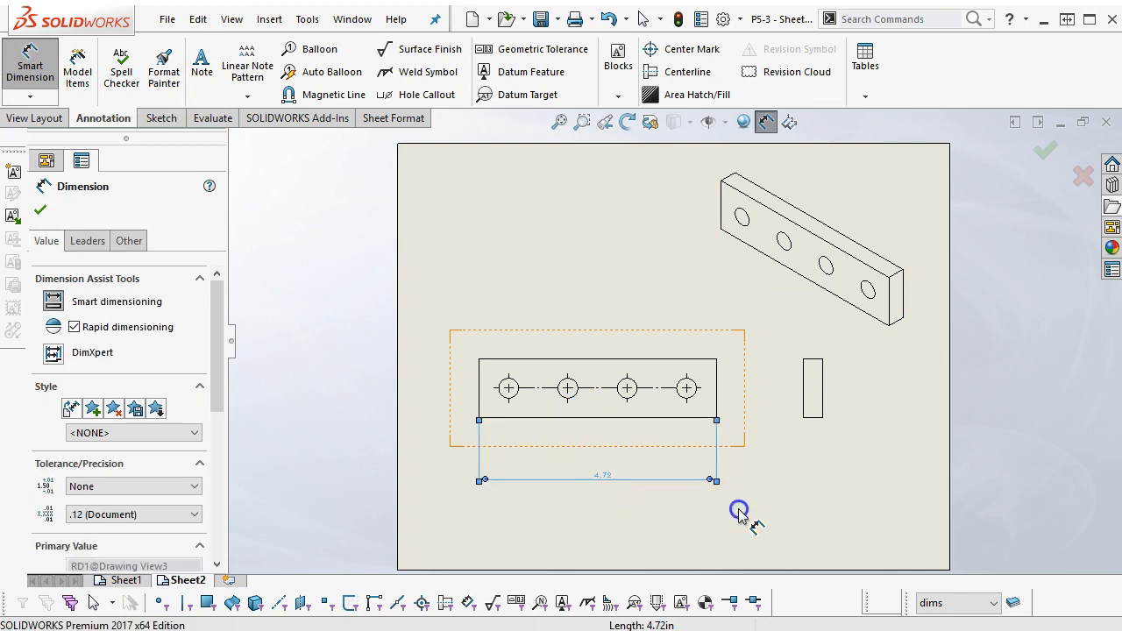
pyautogui.press('Escape')
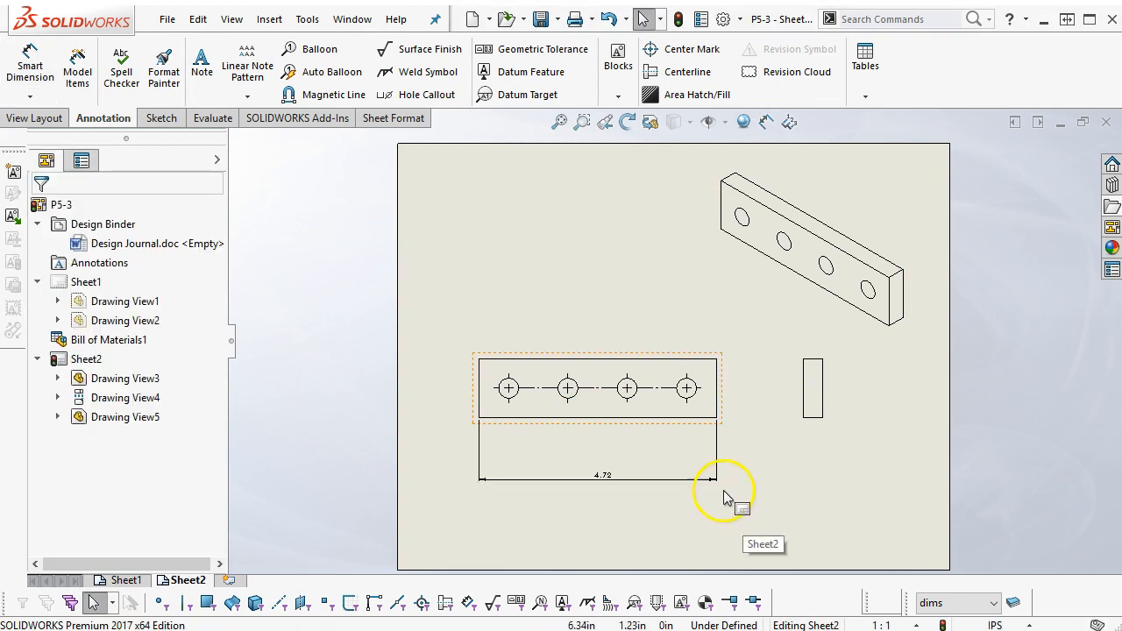
pyautogui.click(718, 460)
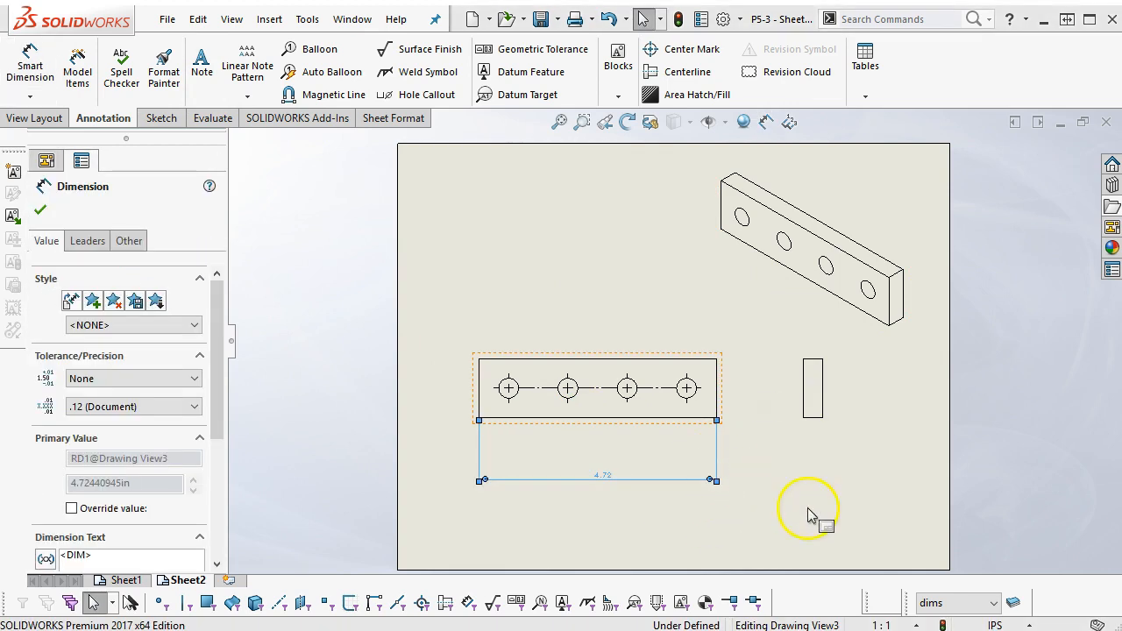
pyautogui.moveTo(208, 360); pyautogui.dragTo(213, 268)
pyautogui.click(39, 209)
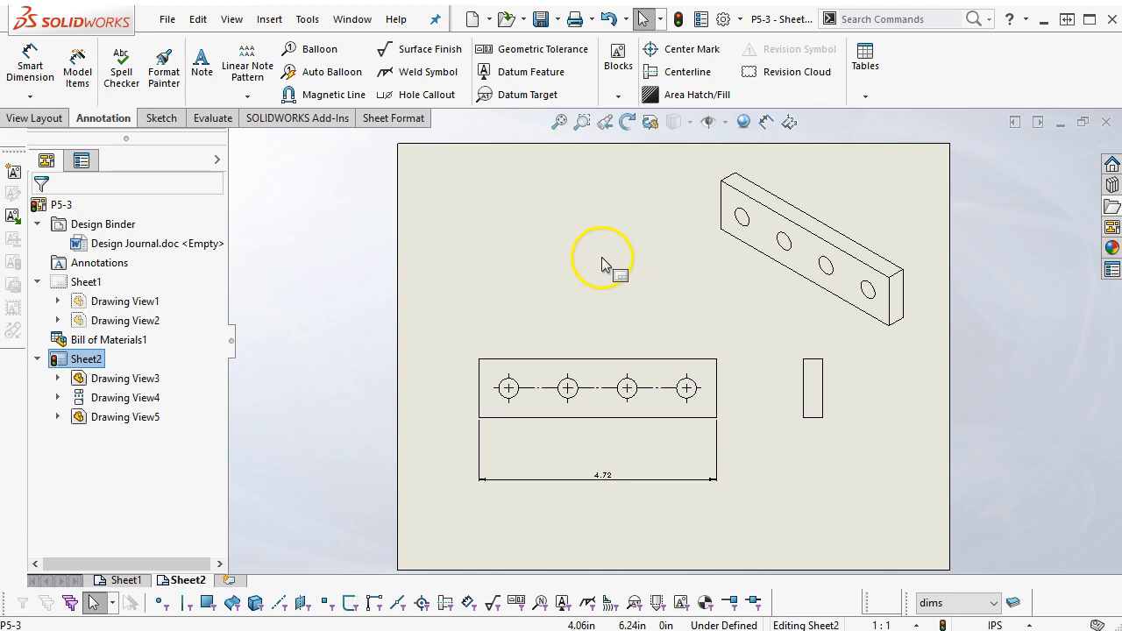
# Step: Dimension the plate's overall height to the left of the front view
pyautogui.click(31, 68)
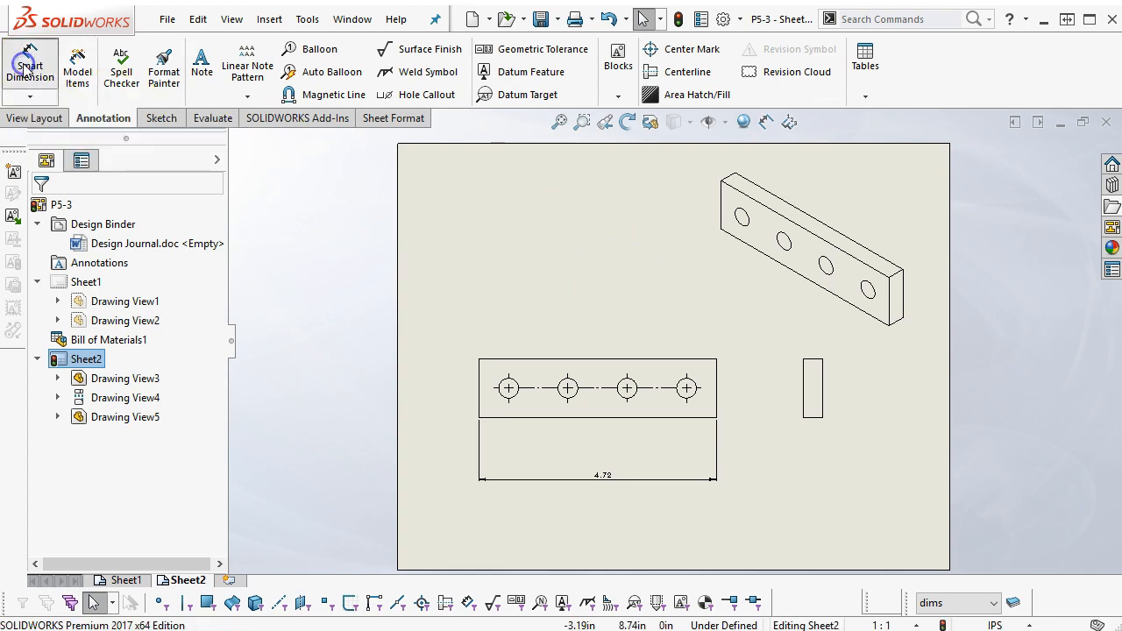
pyautogui.click(480, 393)
pyautogui.click(444, 393)
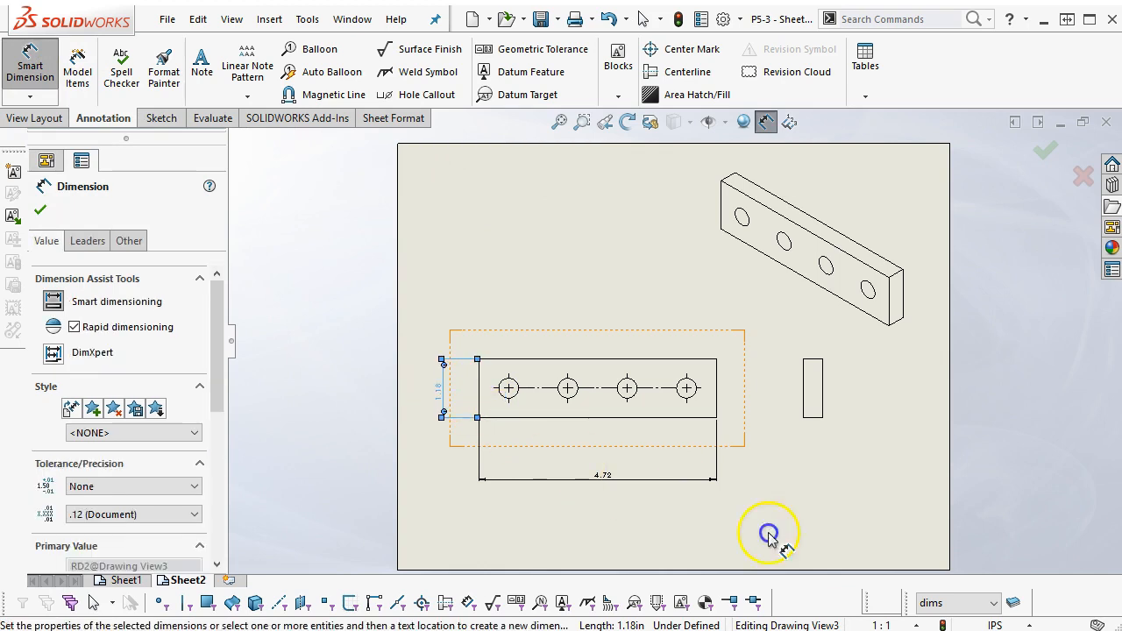
pyautogui.click(817, 489)
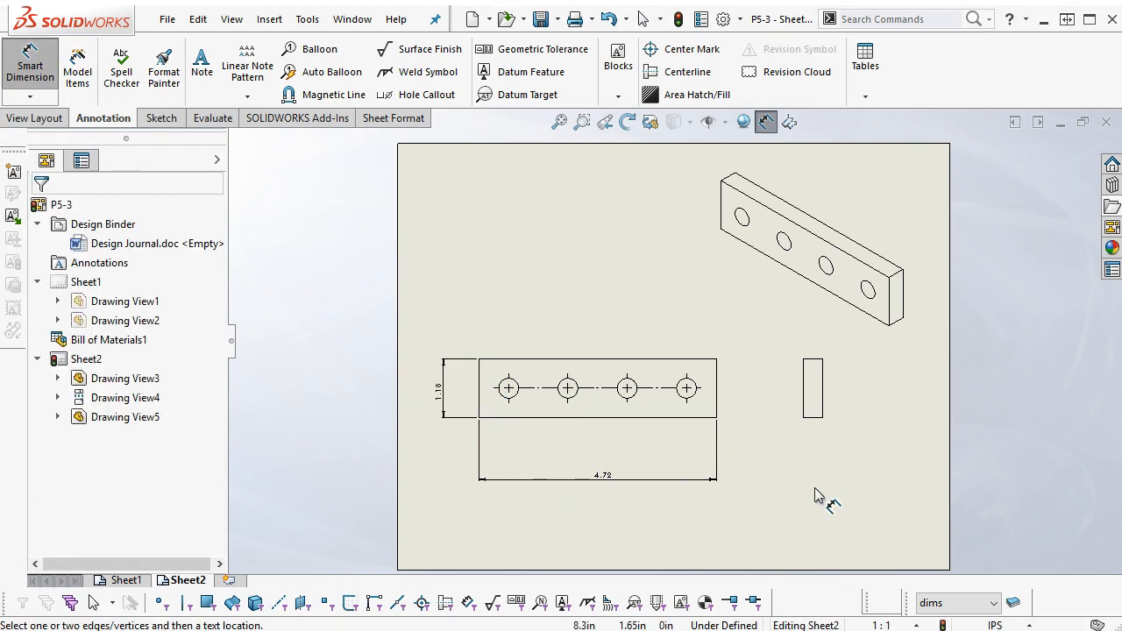
# Step: Dimension the vertical distance from the plate's bottom edge to the first hole's centre in the front view
pyautogui.click(529, 438)
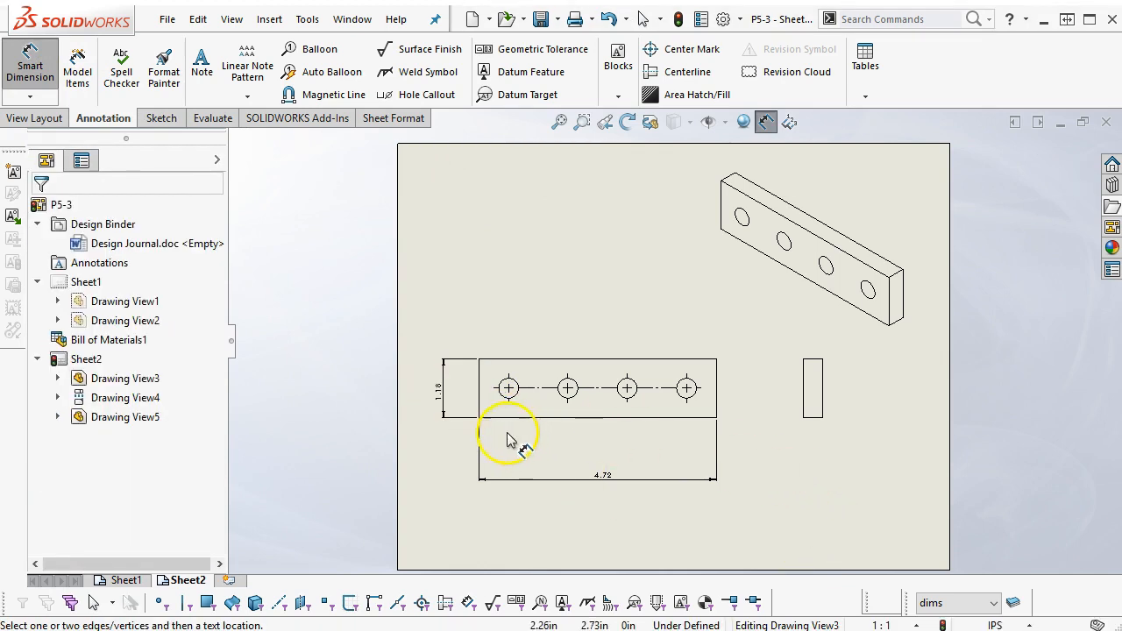
pyautogui.click(495, 419)
pyautogui.click(500, 390)
pyautogui.click(467, 402)
pyautogui.click(534, 461)
pyautogui.scroll(-2, 540, 462)
pyautogui.scroll(-2, 541, 462)
pyautogui.rightClick(938, 484)
pyautogui.click(981, 560)
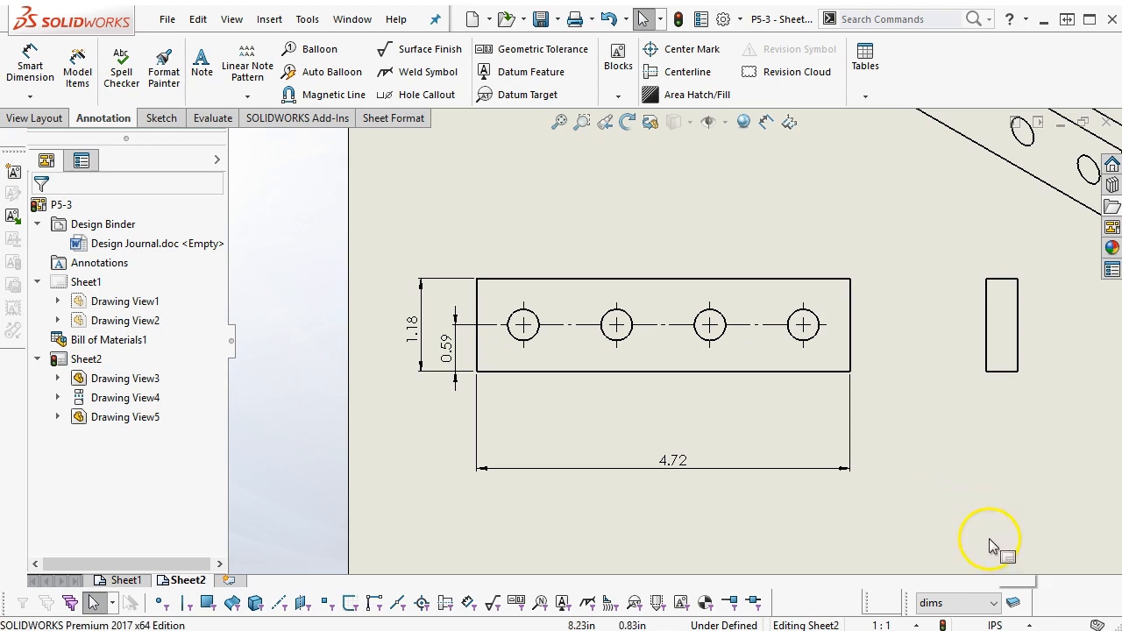
# Step: Change the document's overall drafting standard to ANSI
pyautogui.click(1033, 624)
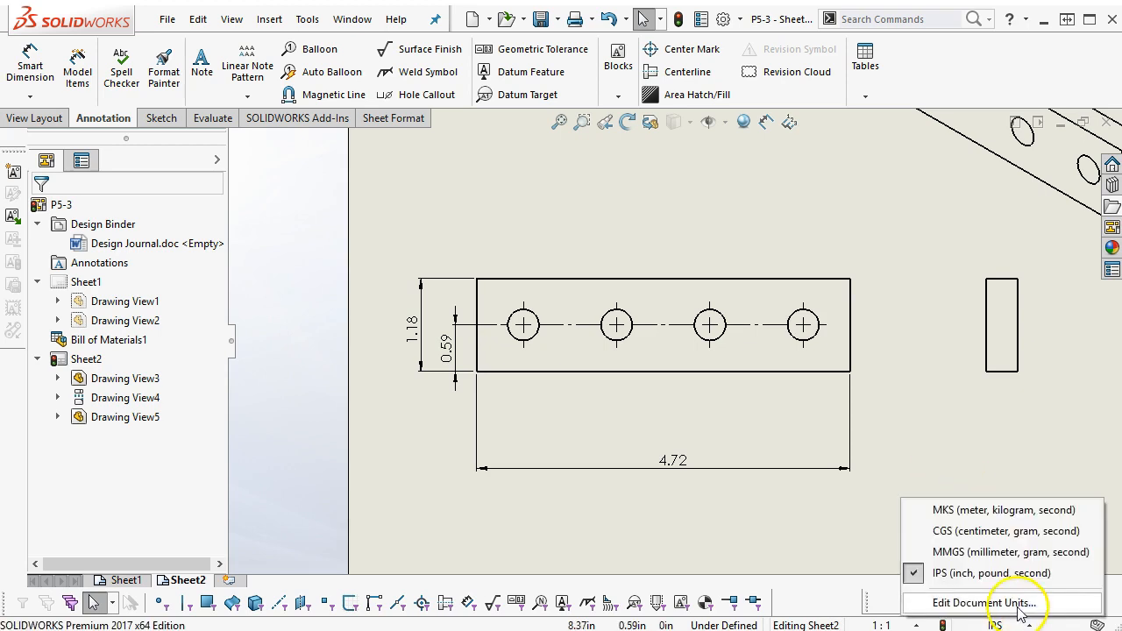
pyautogui.click(1015, 603)
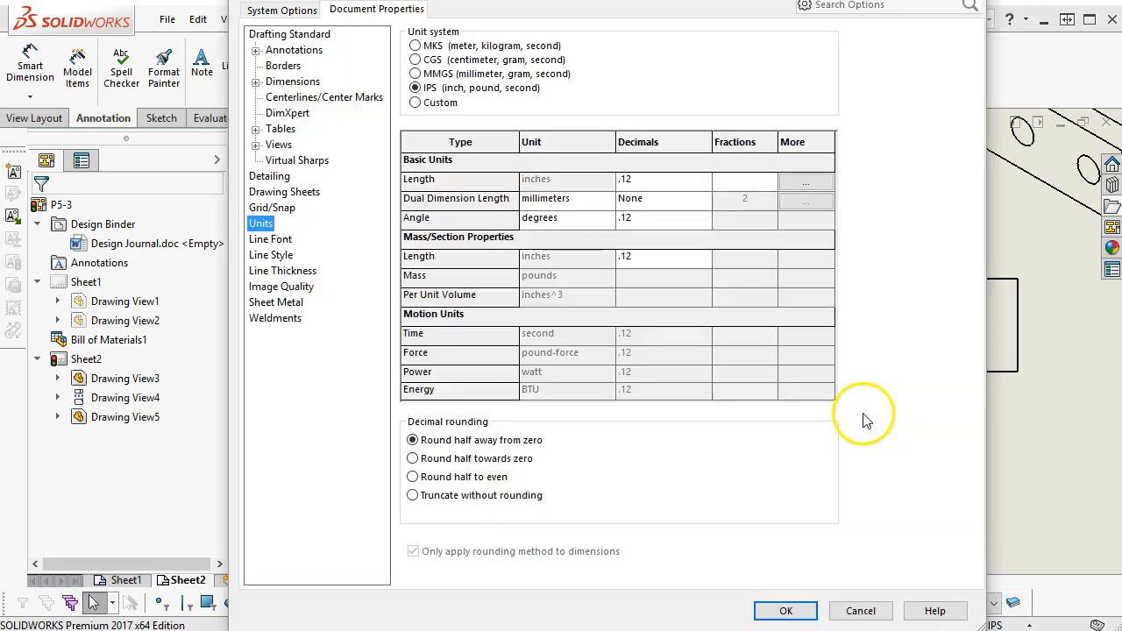
pyautogui.click(289, 35)
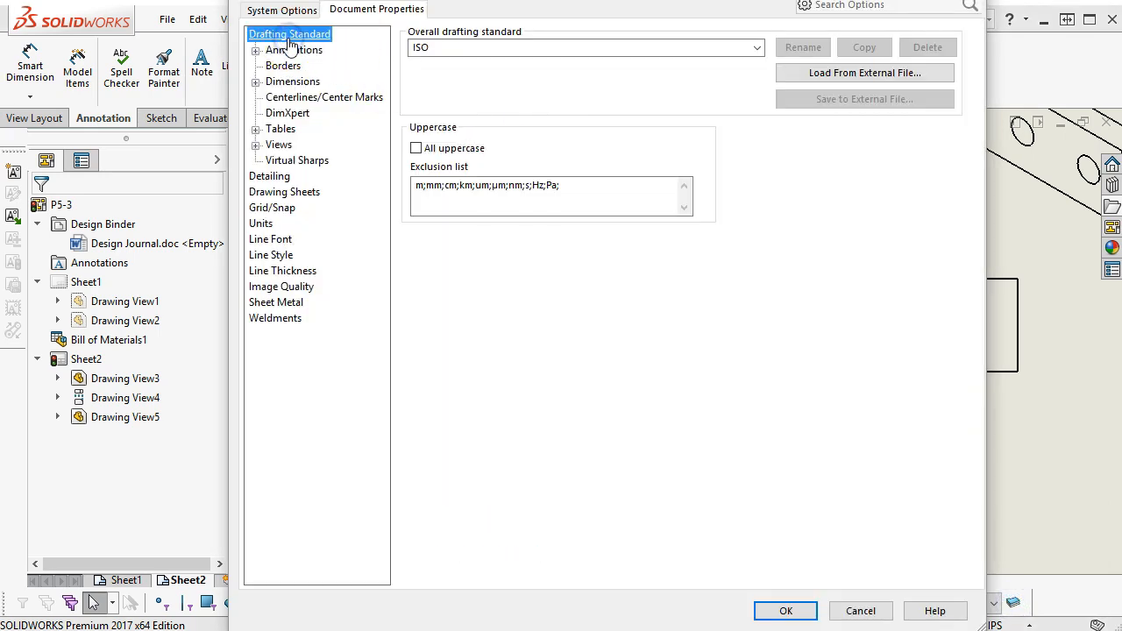
pyautogui.click(754, 47)
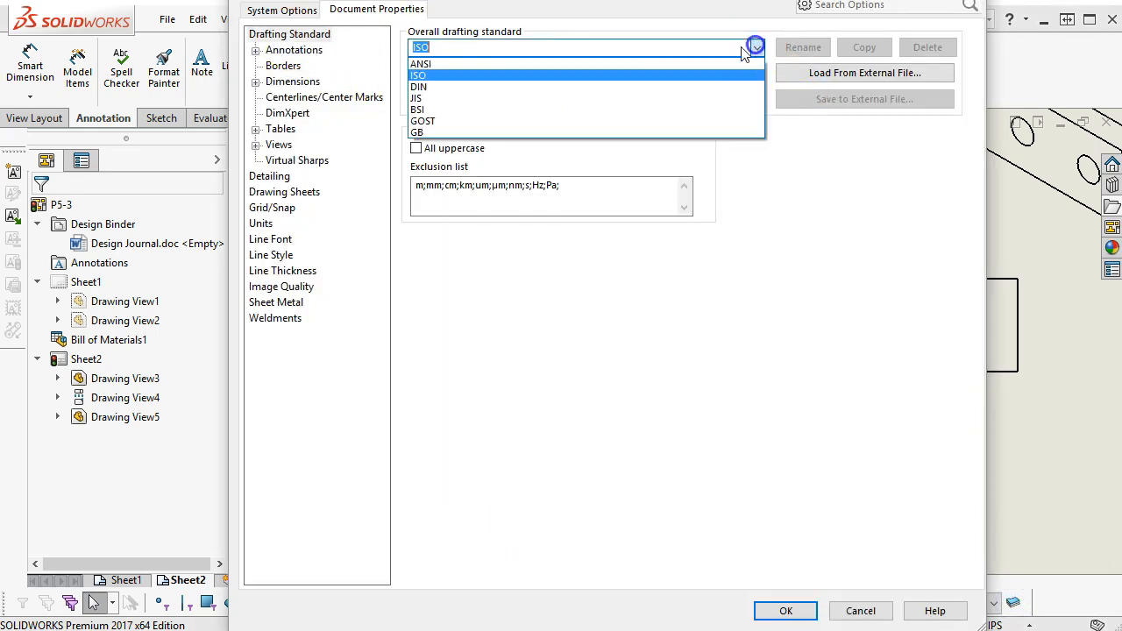
pyautogui.click(431, 63)
pyautogui.click(785, 609)
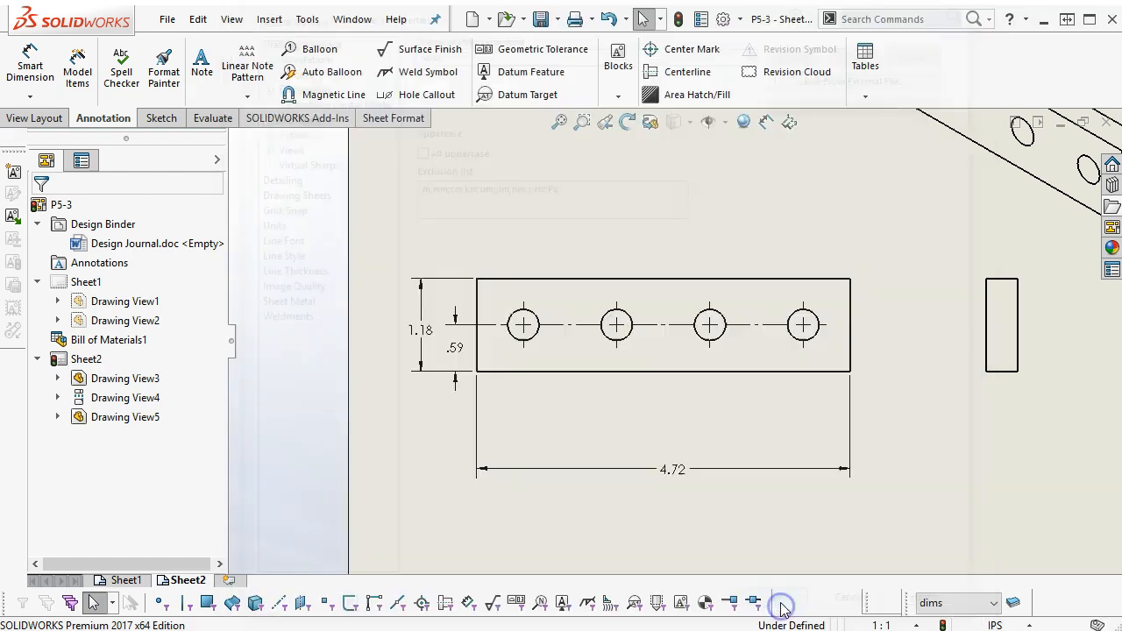
# Step: Reposition the overall height, hole height and overall length dimensions so they are neatly spaced around the front view
pyautogui.click(416, 340)
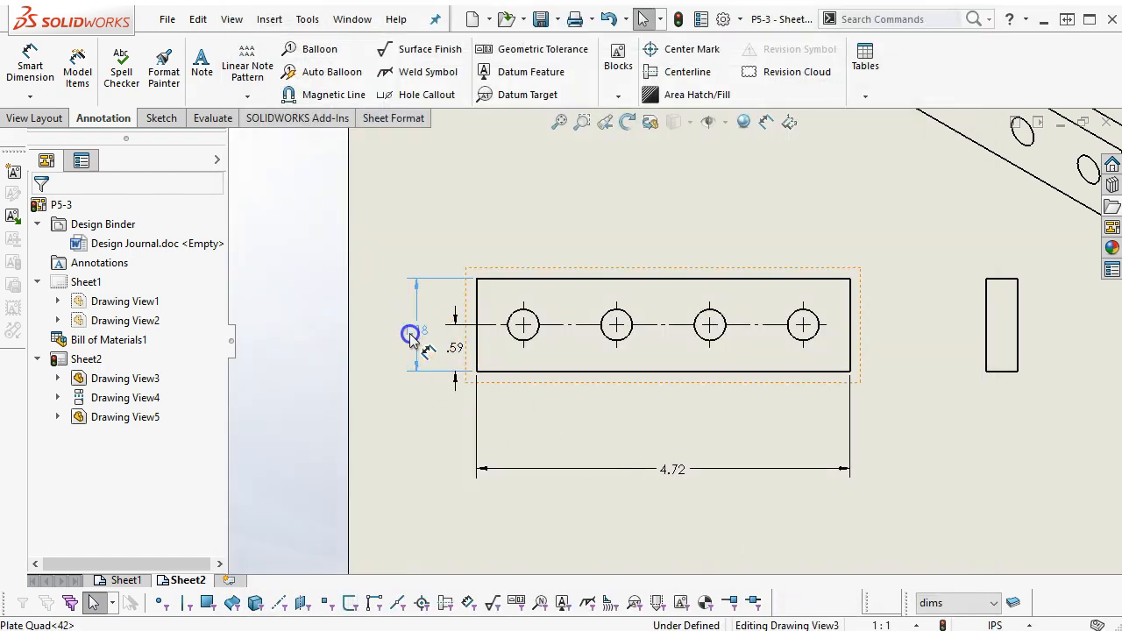
pyautogui.click(456, 350)
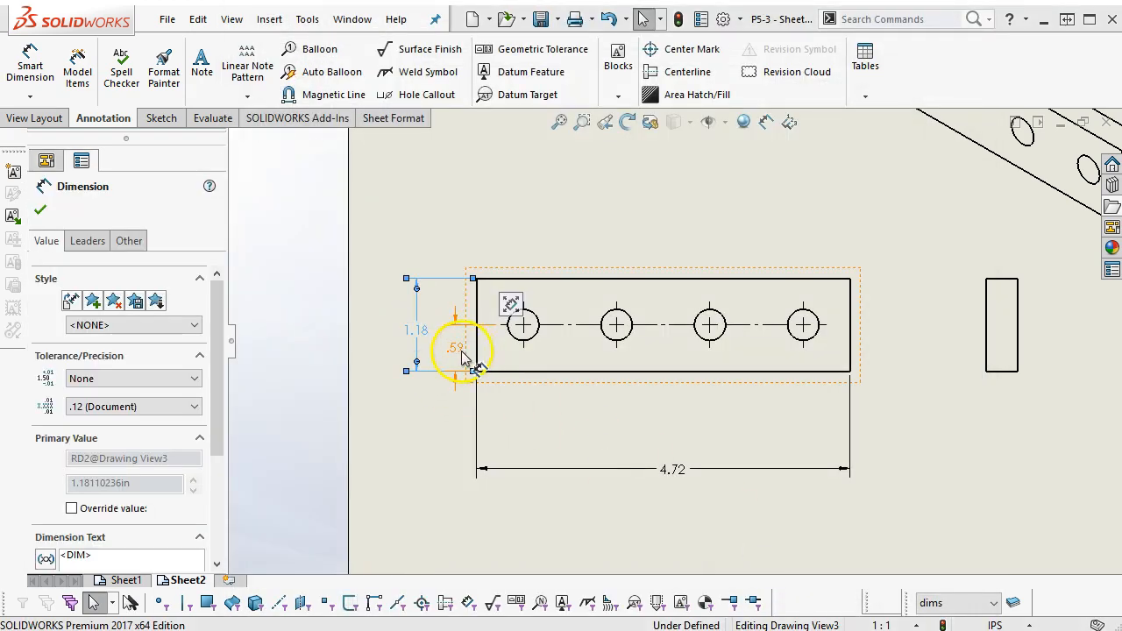
pyautogui.click(447, 428)
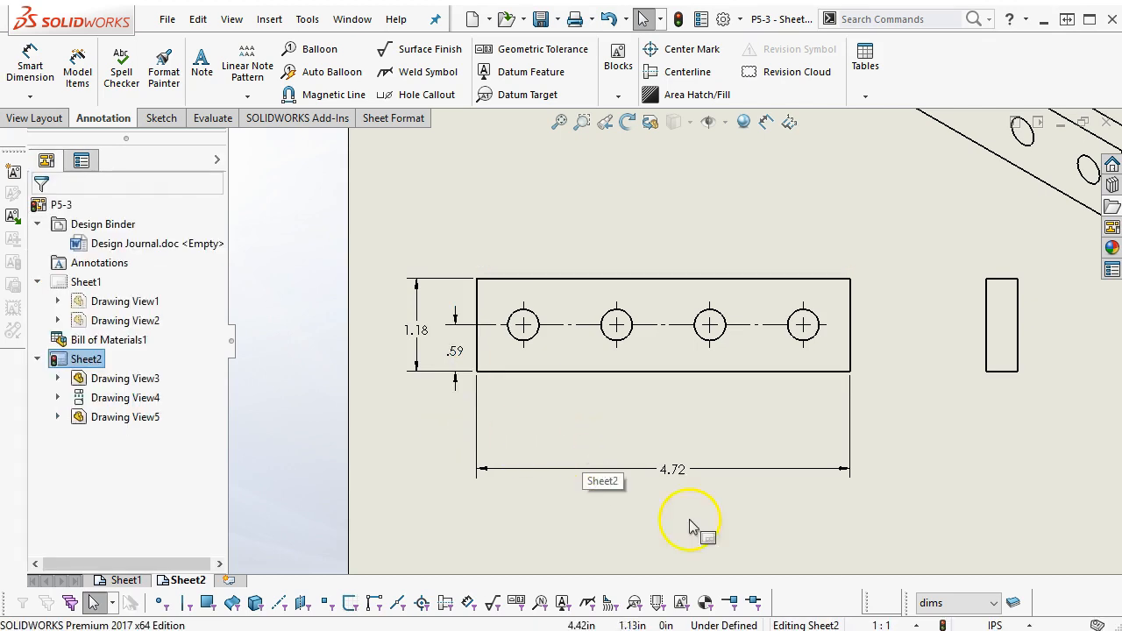
pyautogui.moveTo(677, 476); pyautogui.dragTo(667, 463)
pyautogui.click(628, 376)
# Step: Dimension the horizontal distance from the plate's left edge to the first hole's centre, placing it just below the view
pyautogui.click(31, 70)
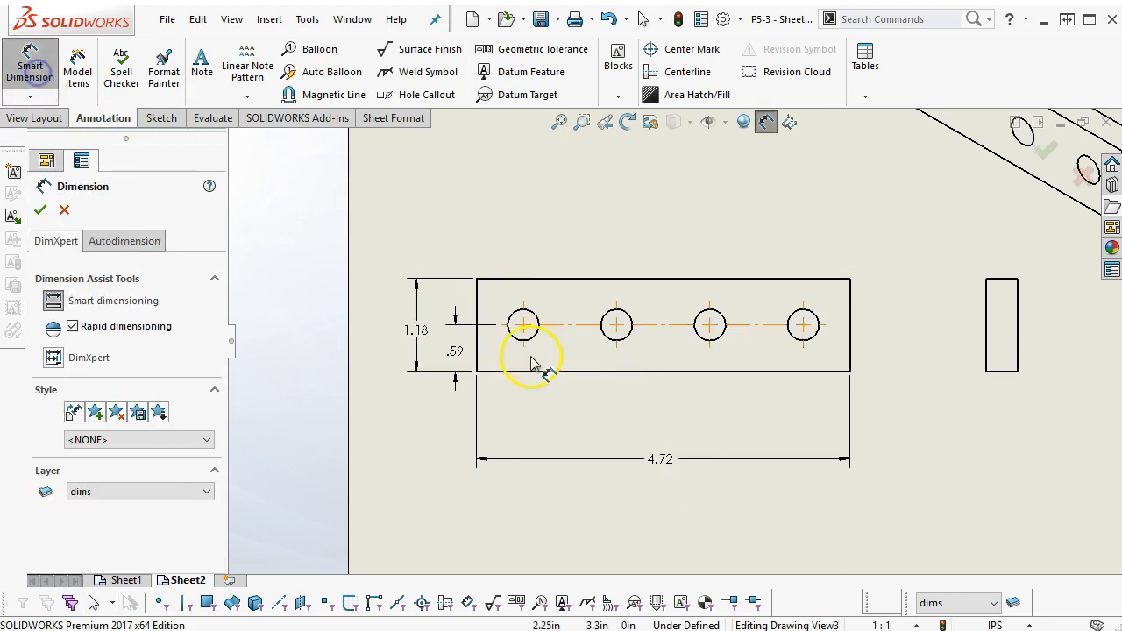
pyautogui.click(479, 344)
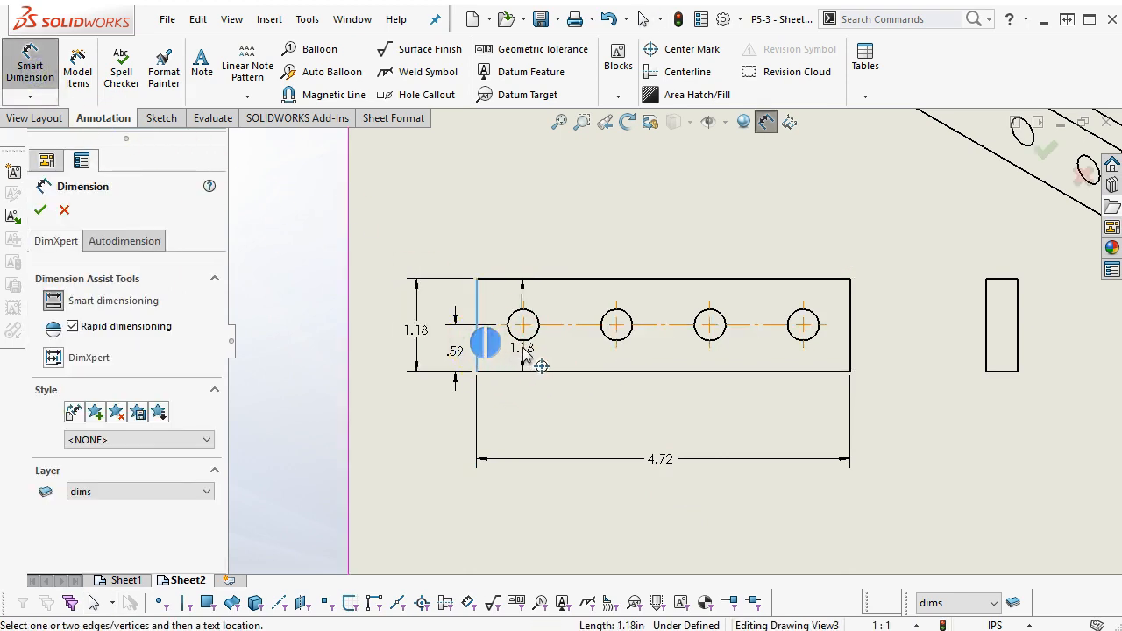
pyautogui.click(523, 367)
pyautogui.click(503, 397)
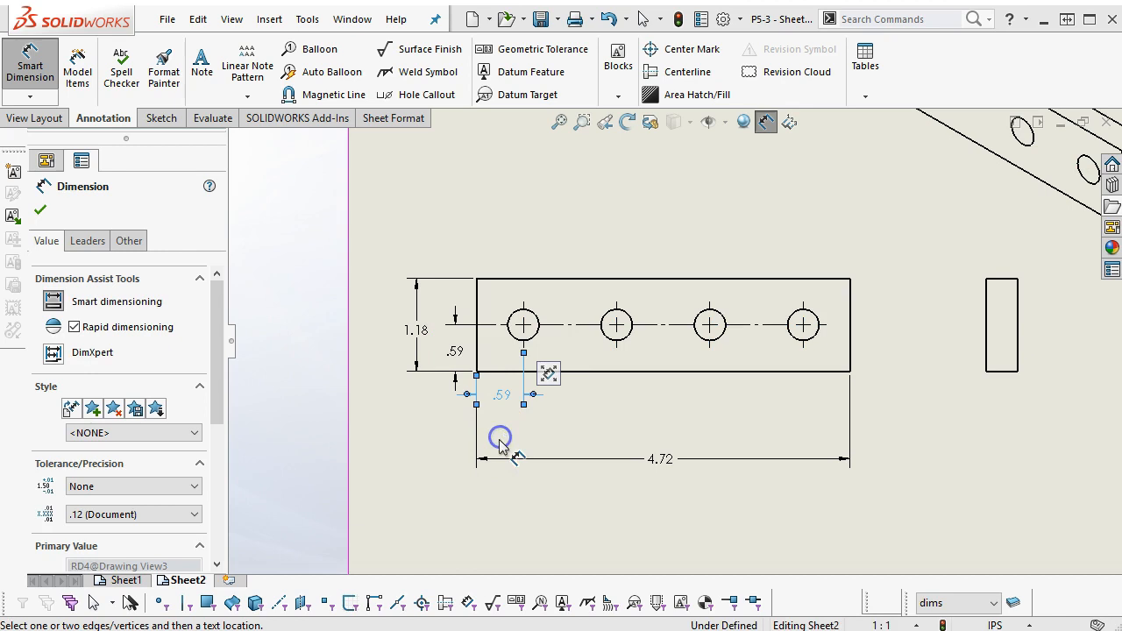
pyautogui.click(501, 428)
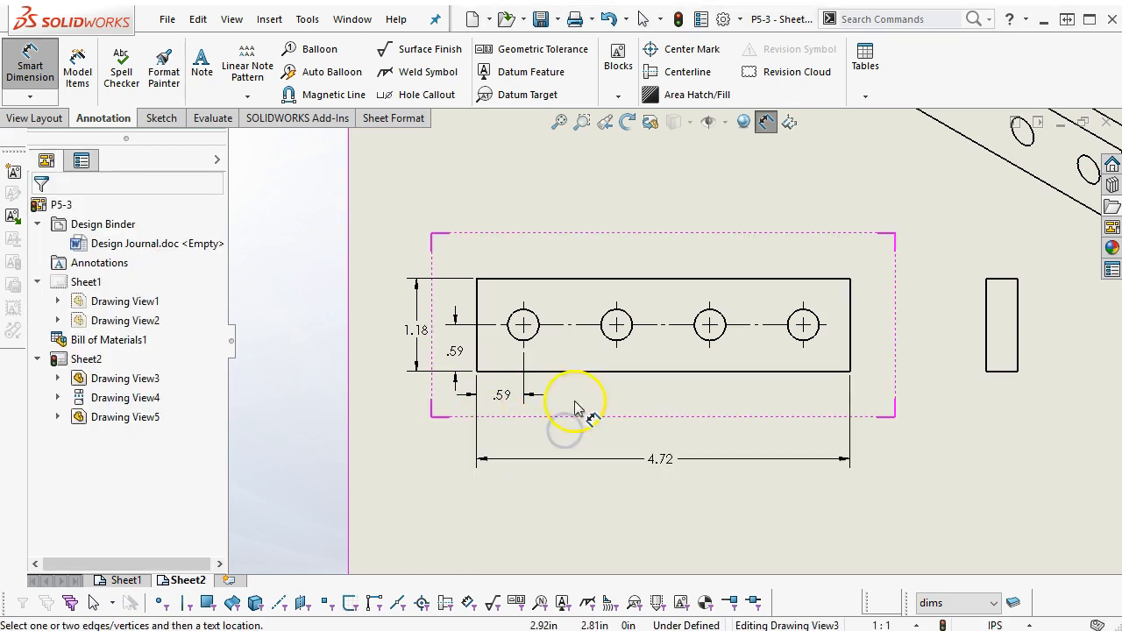
pyautogui.click(531, 345)
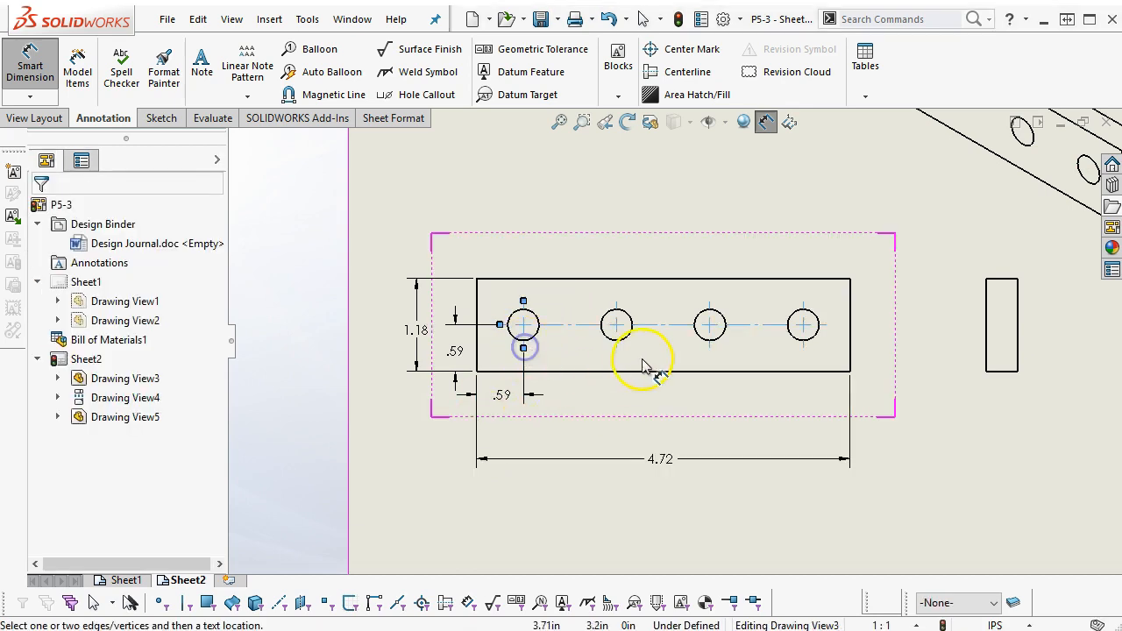
pyautogui.click(617, 348)
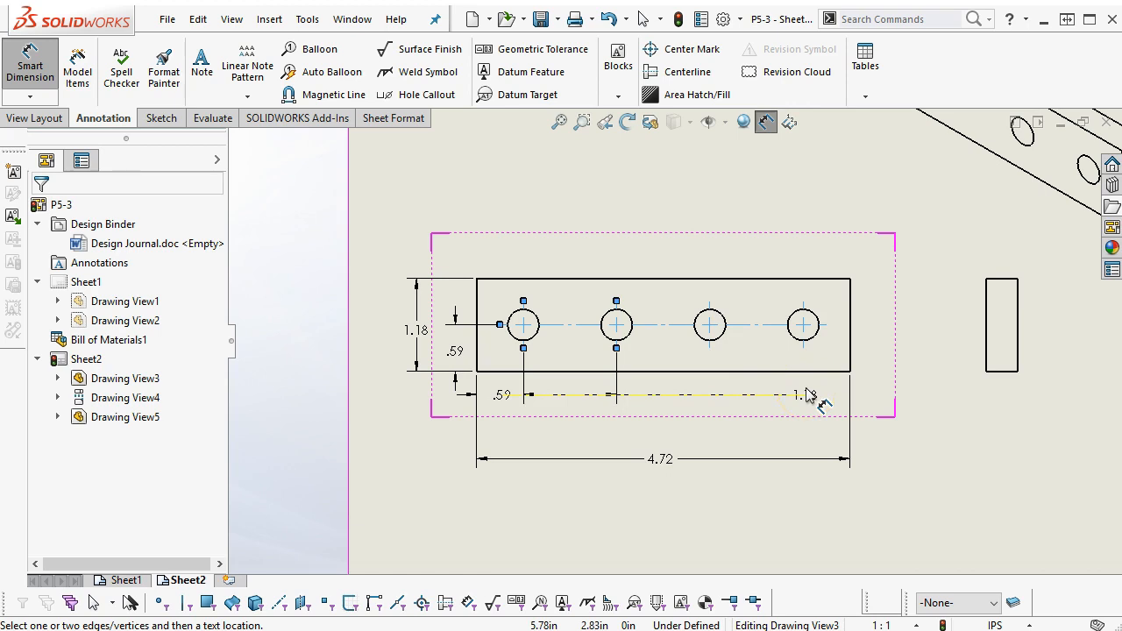
pyautogui.click(811, 394)
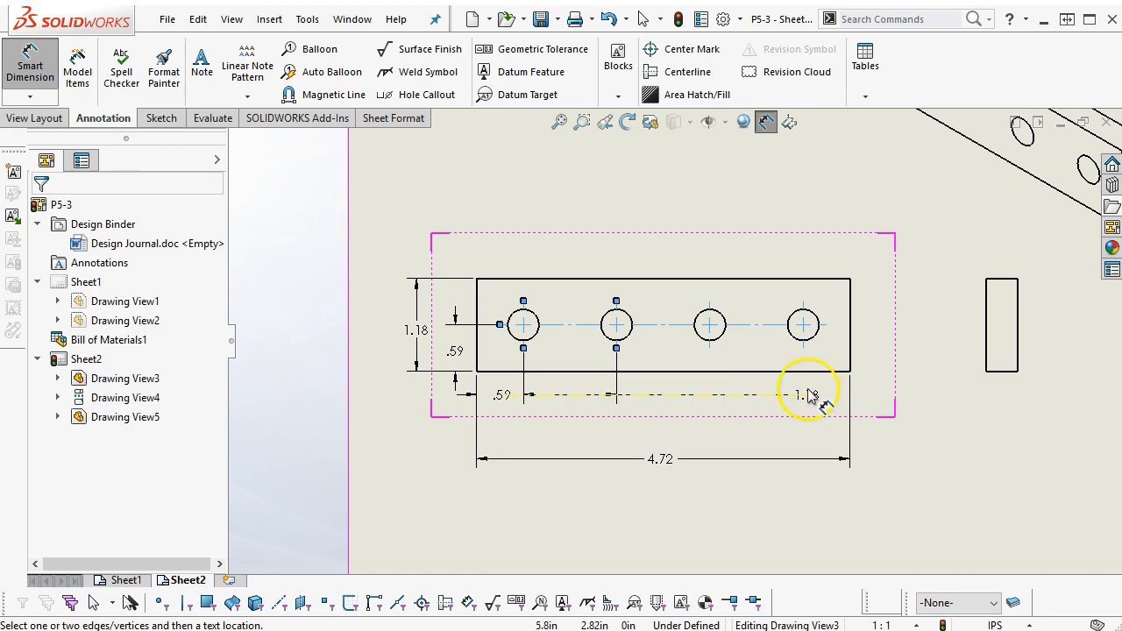
pyautogui.moveTo(808, 396); pyautogui.dragTo(568, 399)
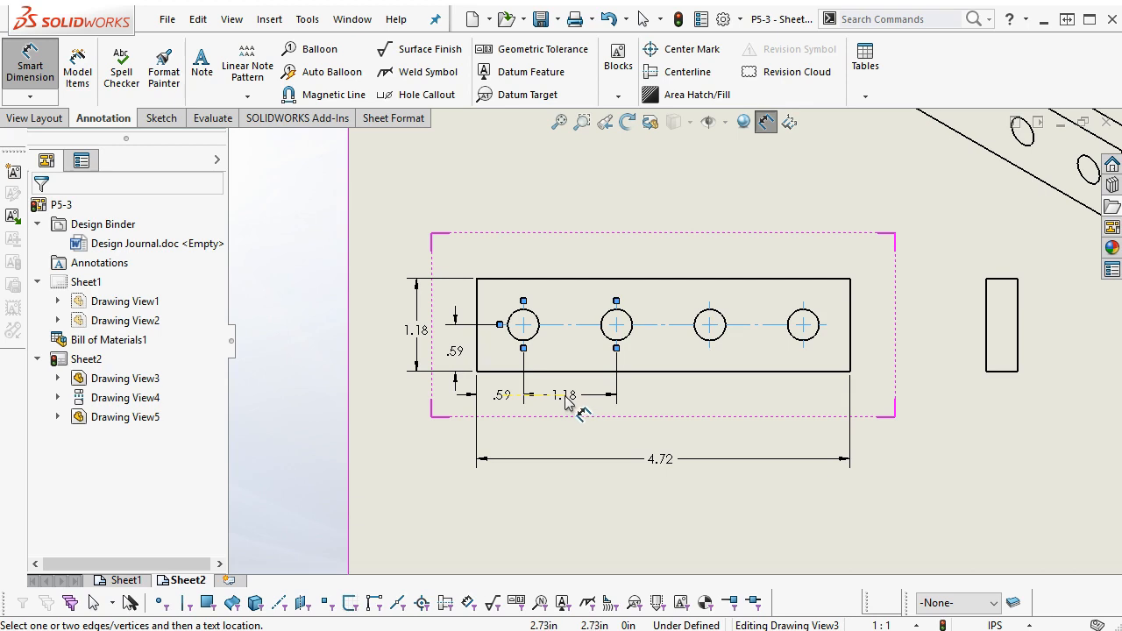
pyautogui.click(479, 351)
pyautogui.click(618, 351)
pyautogui.press('Escape')
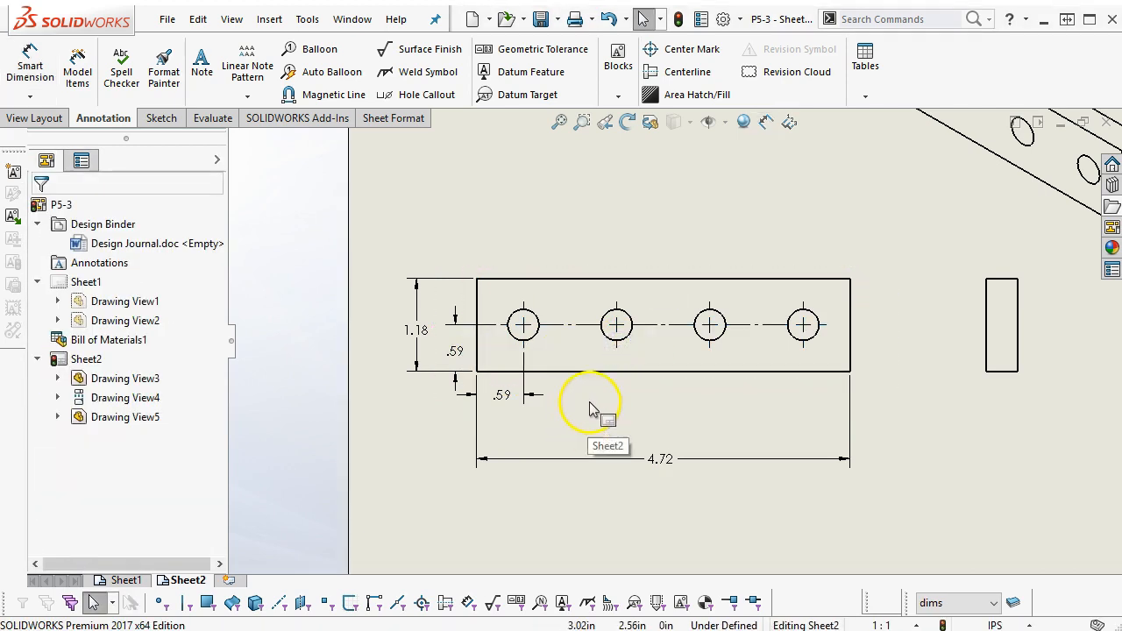
# Step: Dimension the horizontal distance from the plate's left edge to the second hole's centre, placing it below the first hole's dimension
pyautogui.click(29, 66)
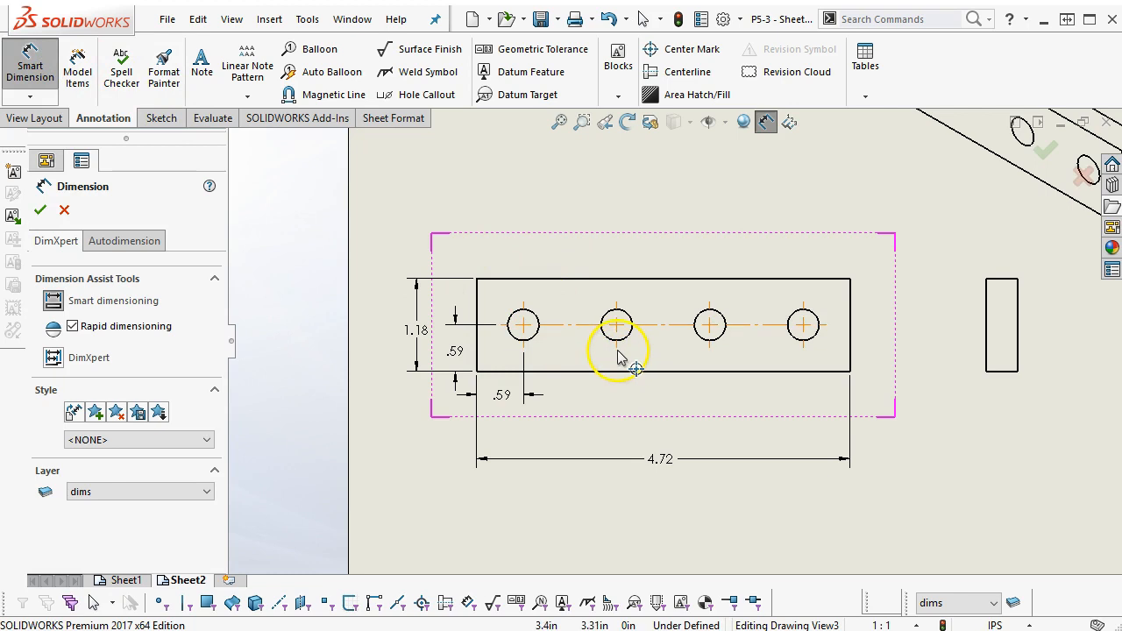
pyautogui.click(618, 352)
pyautogui.click(525, 350)
pyautogui.press('Escape')
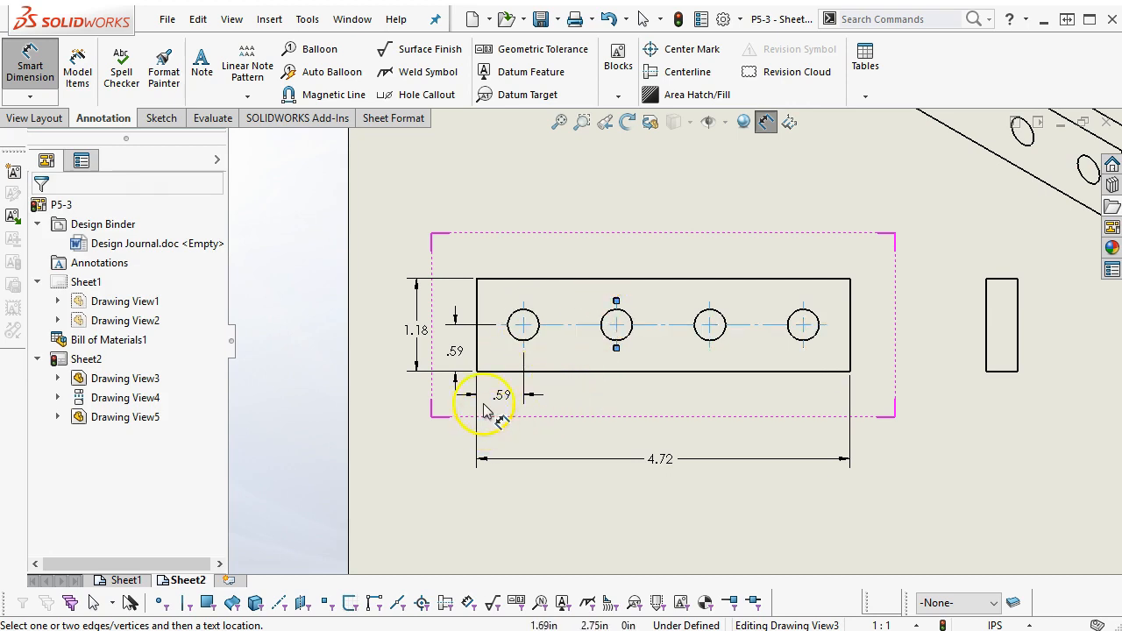
pyautogui.click(477, 352)
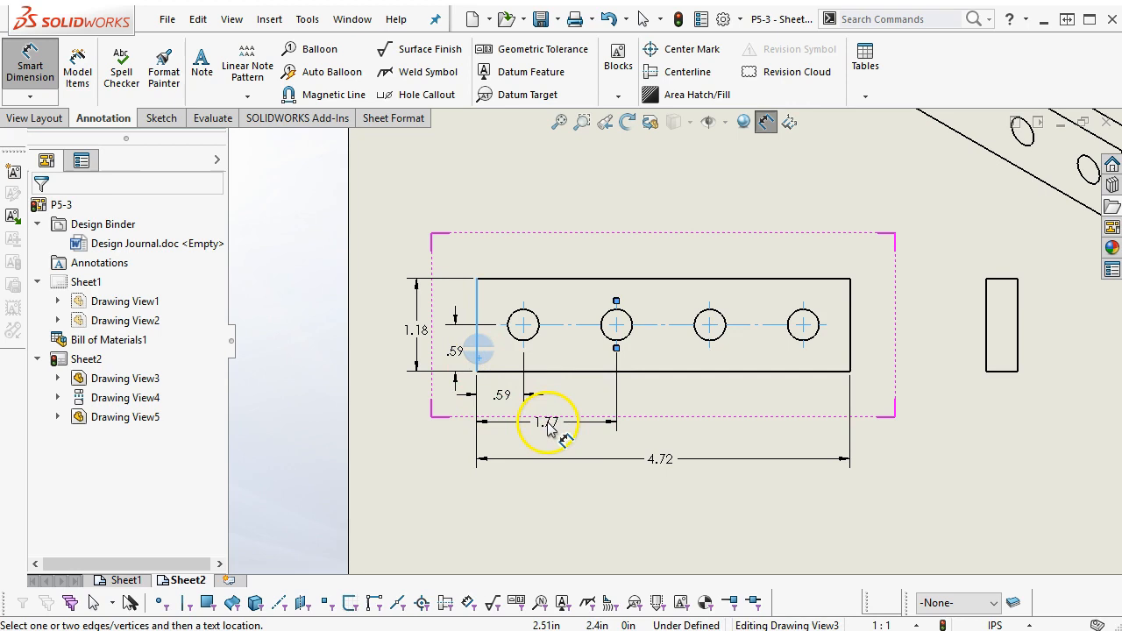
pyautogui.click(546, 422)
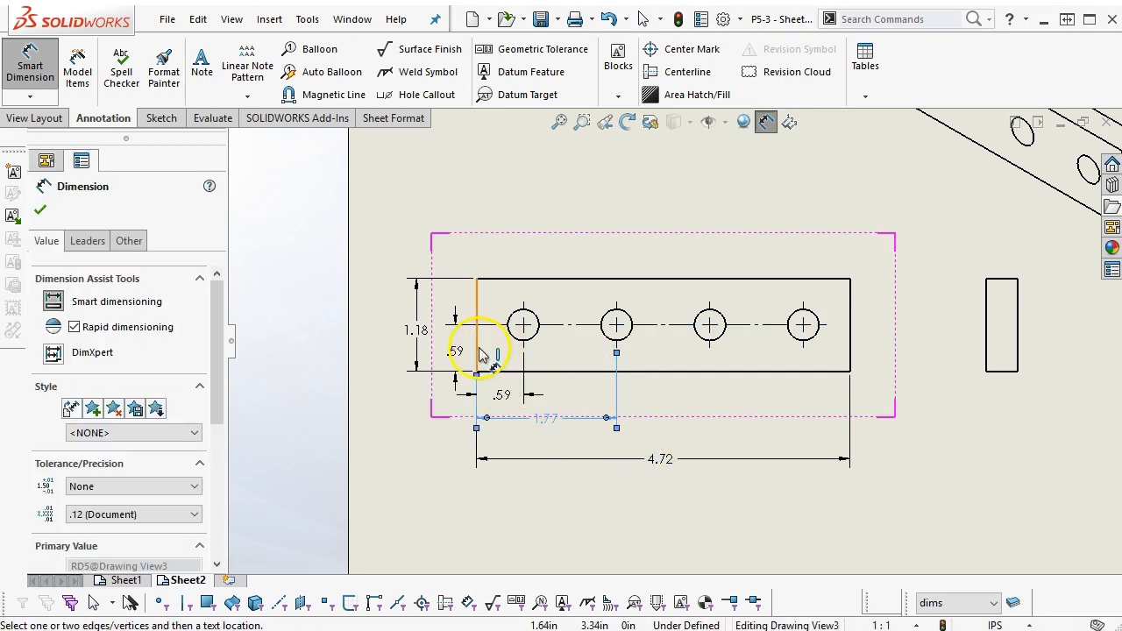
# Step: Dimension the horizontal distance from the plate's left edge to the third hole's centre, beneath the second hole's dimension
pyautogui.click(479, 354)
pyautogui.click(709, 350)
pyautogui.click(574, 440)
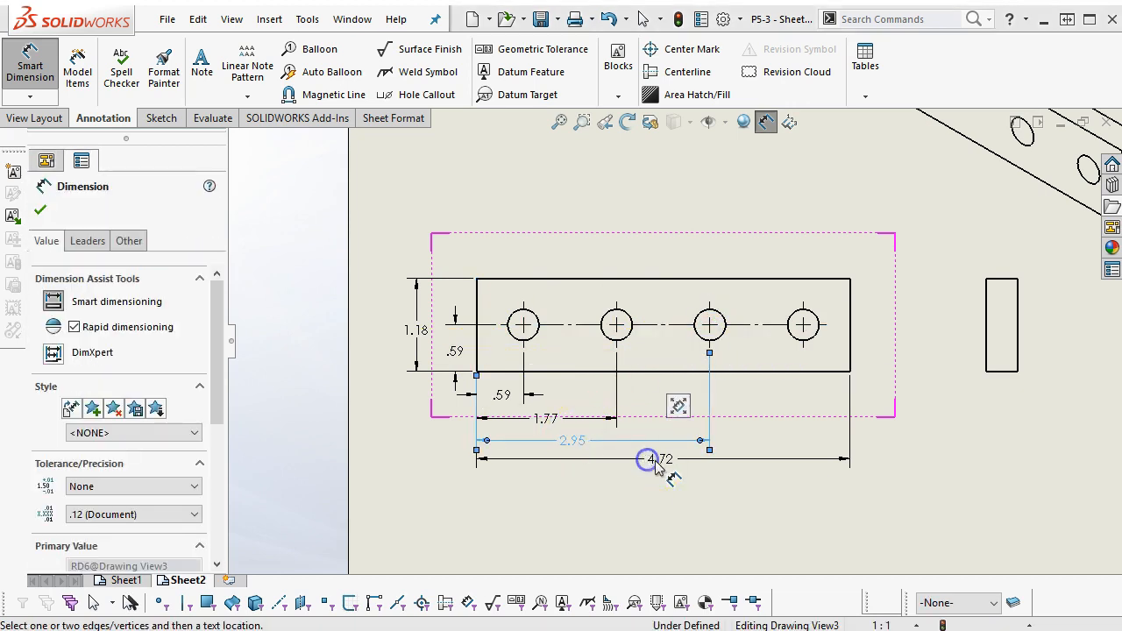
# Step: Move the overall length dimension lower and dimension the fourth hole's distance from the plate's left edge in the space above it
pyautogui.moveTo(646, 458); pyautogui.dragTo(655, 516)
pyautogui.click(481, 344)
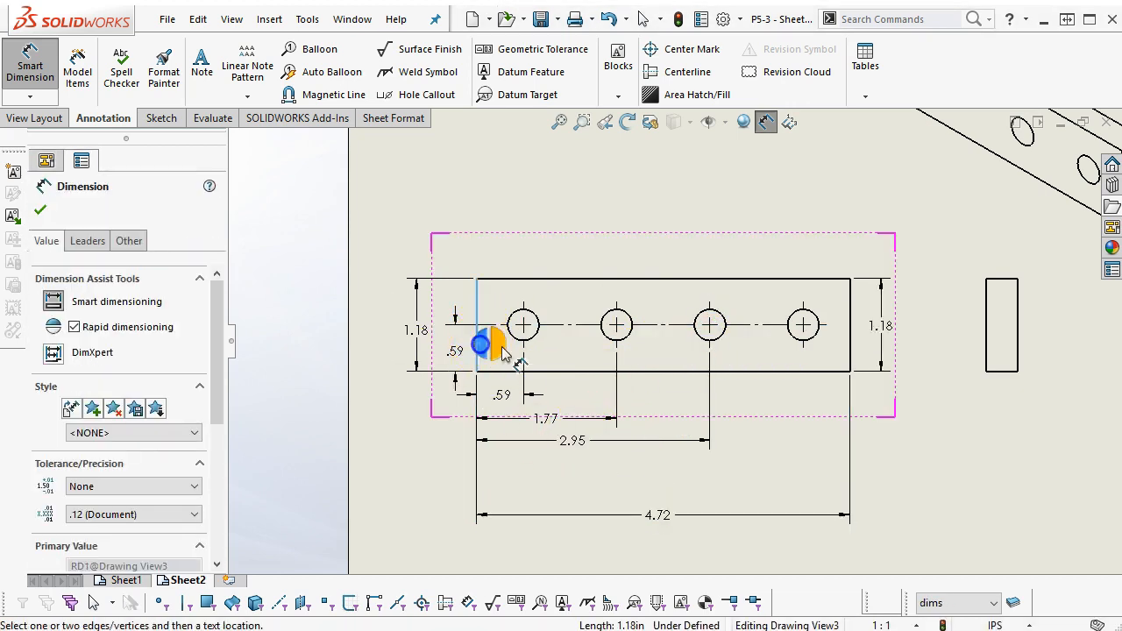
pyautogui.click(791, 335)
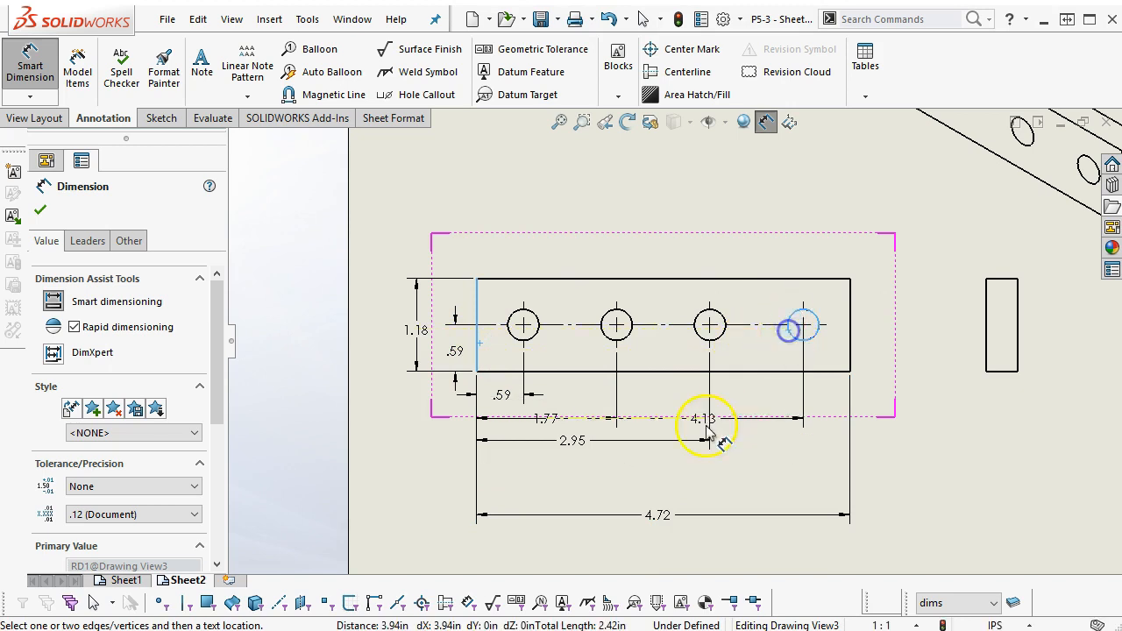
pyautogui.click(670, 471)
pyautogui.rightClick(714, 496)
pyautogui.click(750, 566)
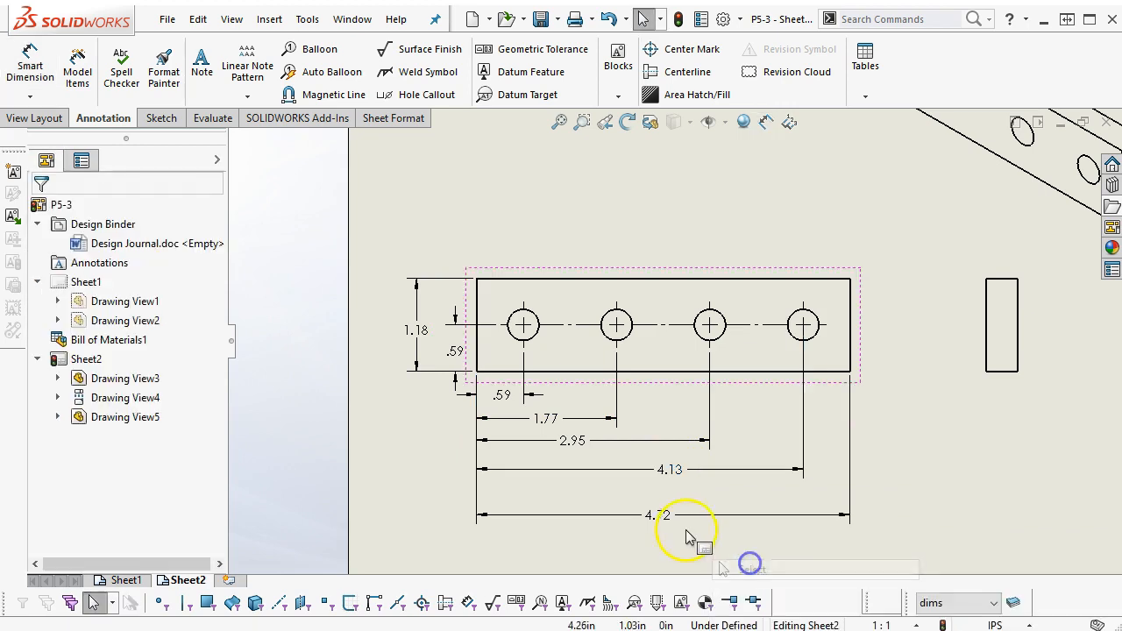
# Step: Move the overall length dimension up closer to the stack, and dimension the first hole's diameter above the plate
pyautogui.moveTo(664, 517); pyautogui.dragTo(681, 495)
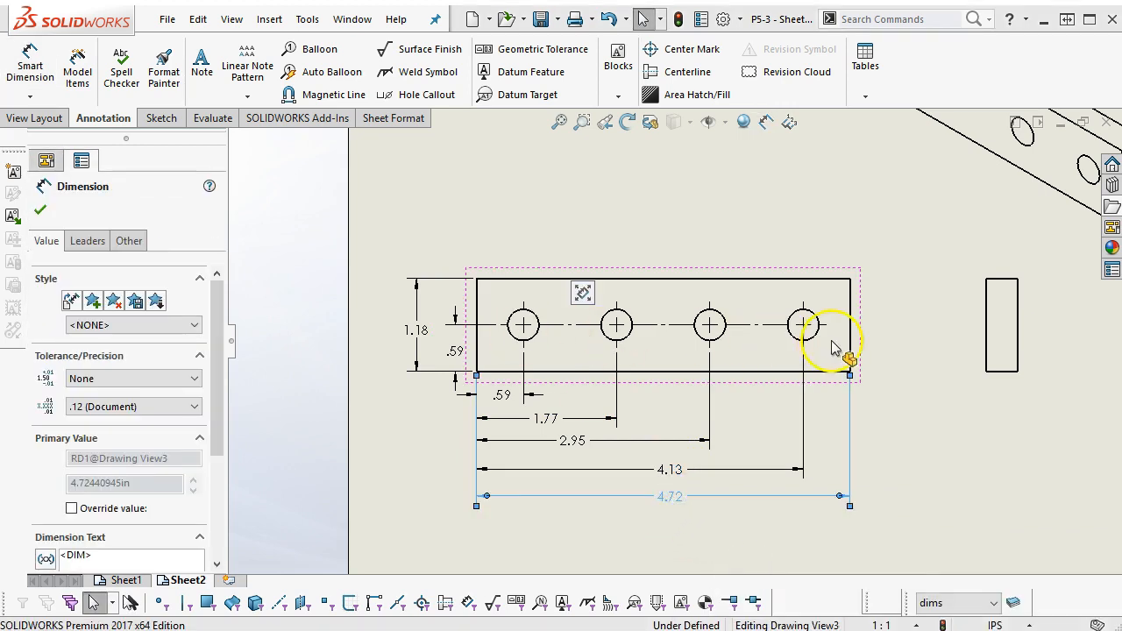
pyautogui.click(890, 395)
pyautogui.click(27, 61)
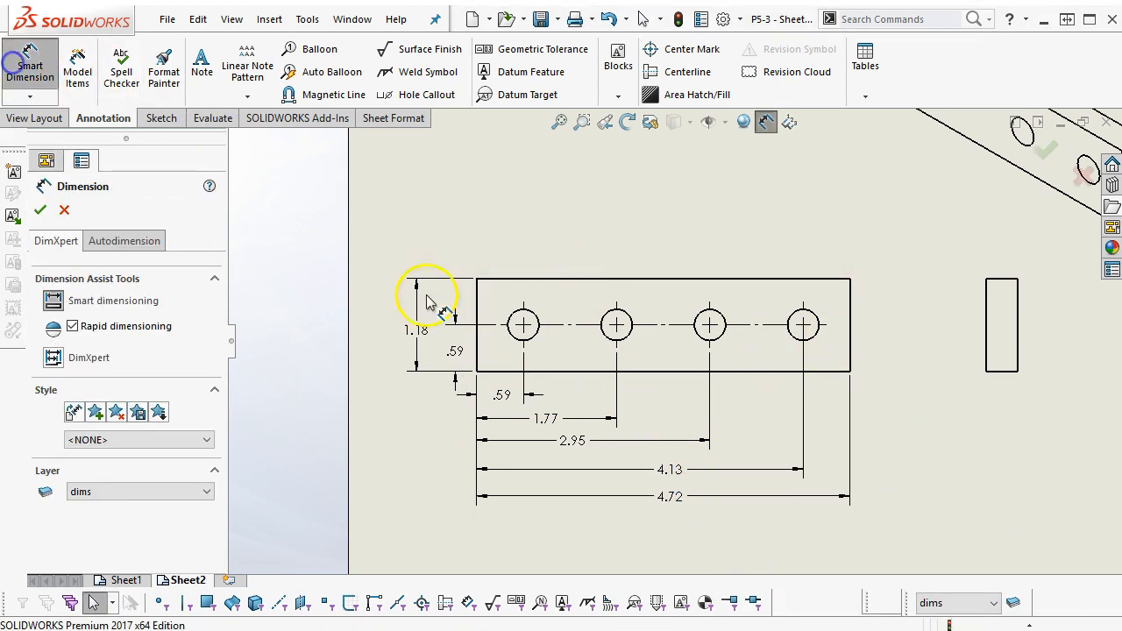
pyautogui.click(527, 312)
pyautogui.click(612, 249)
pyautogui.click(722, 200)
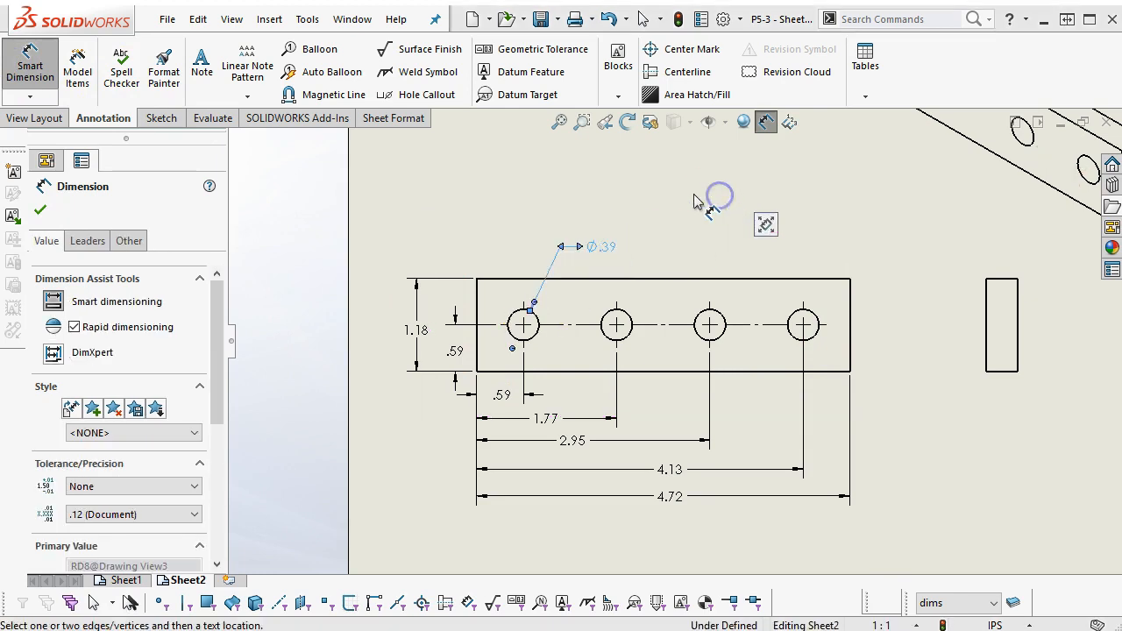
# Step: Add the prefix 4X to the hole diameter dimension and shift its text slightly away from the first hole
pyautogui.click(617, 248)
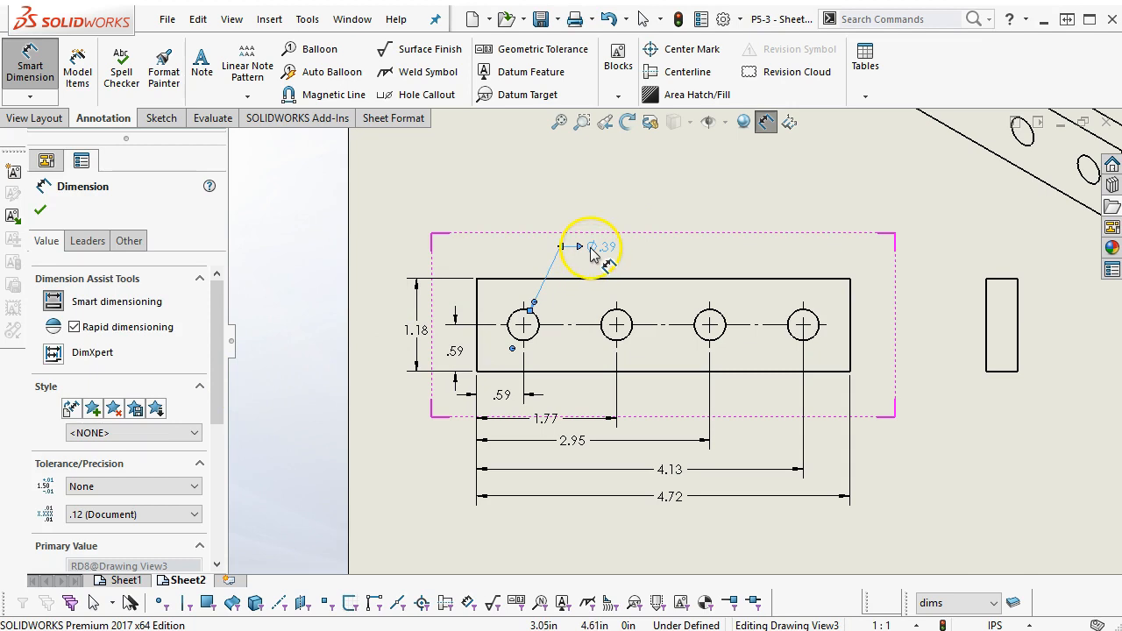
pyautogui.moveTo(644, 225)
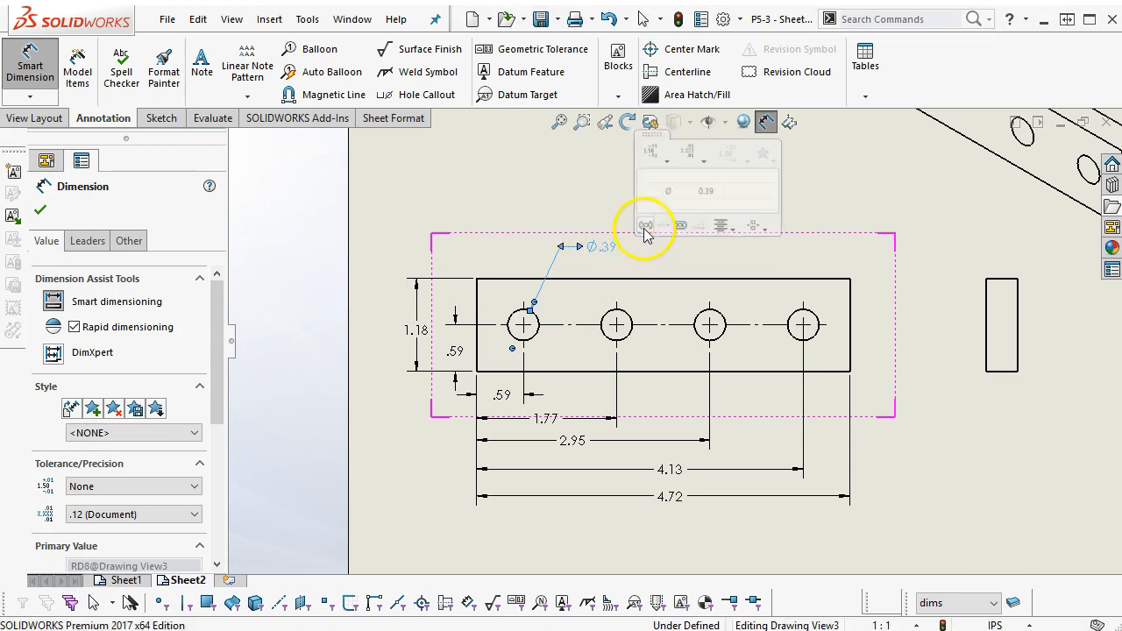
pyautogui.click(691, 167)
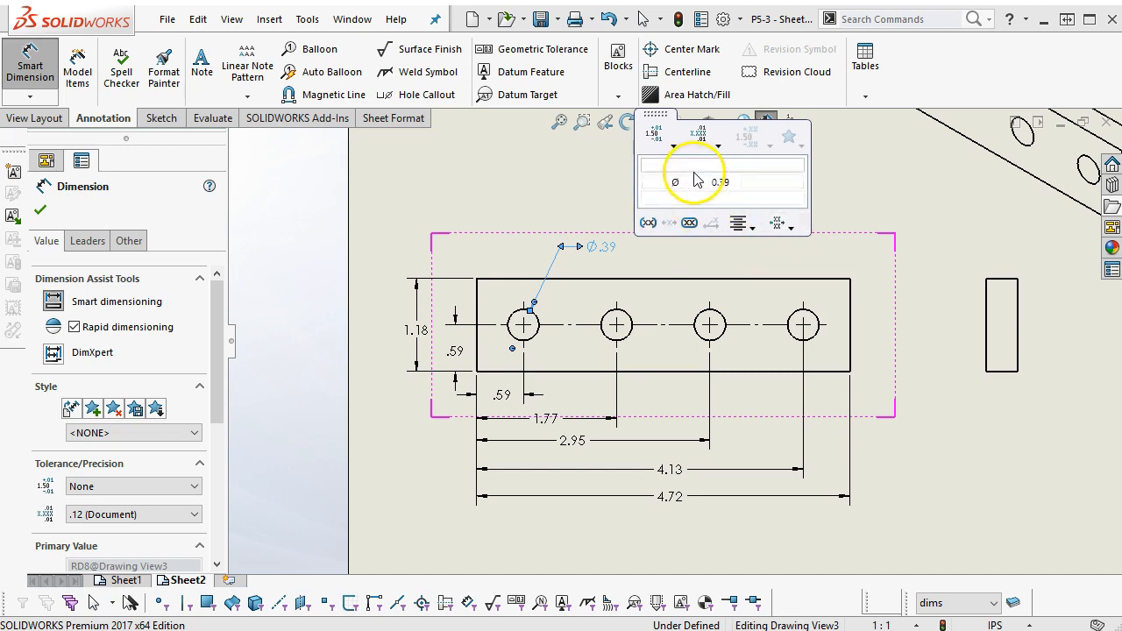
pyautogui.click(663, 178)
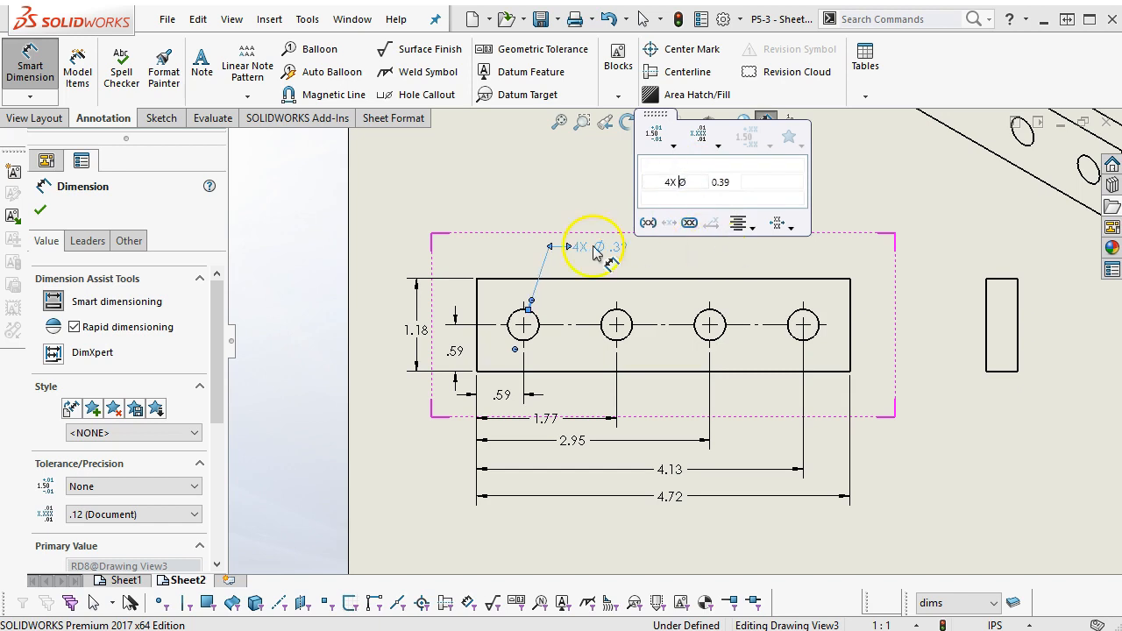
pyautogui.click(497, 220)
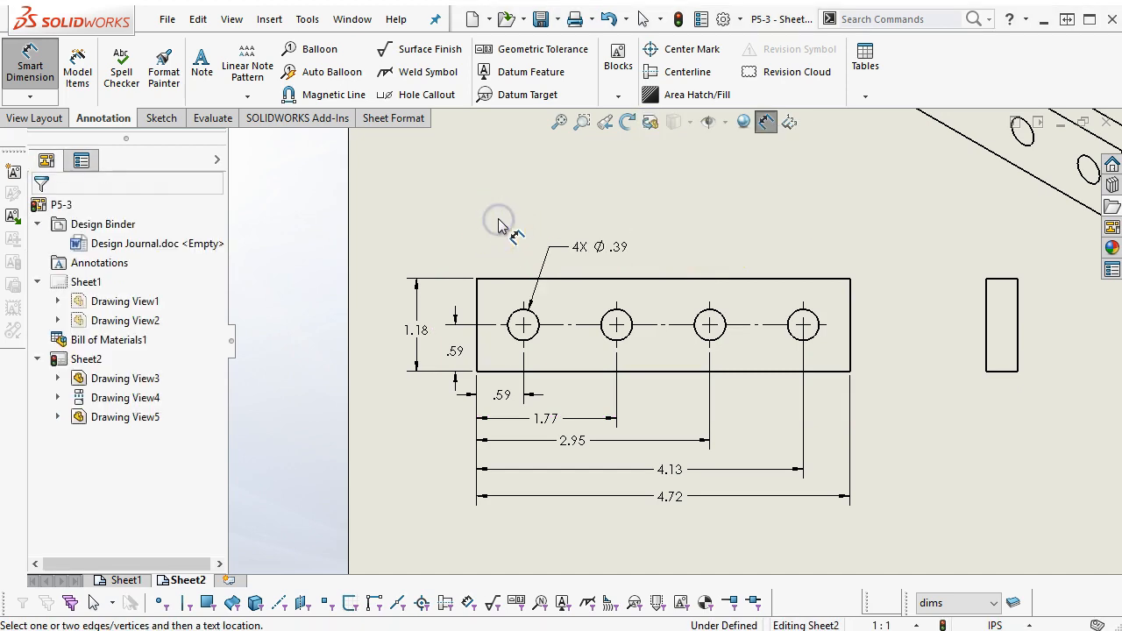
pyautogui.click(628, 245)
pyautogui.click(646, 182)
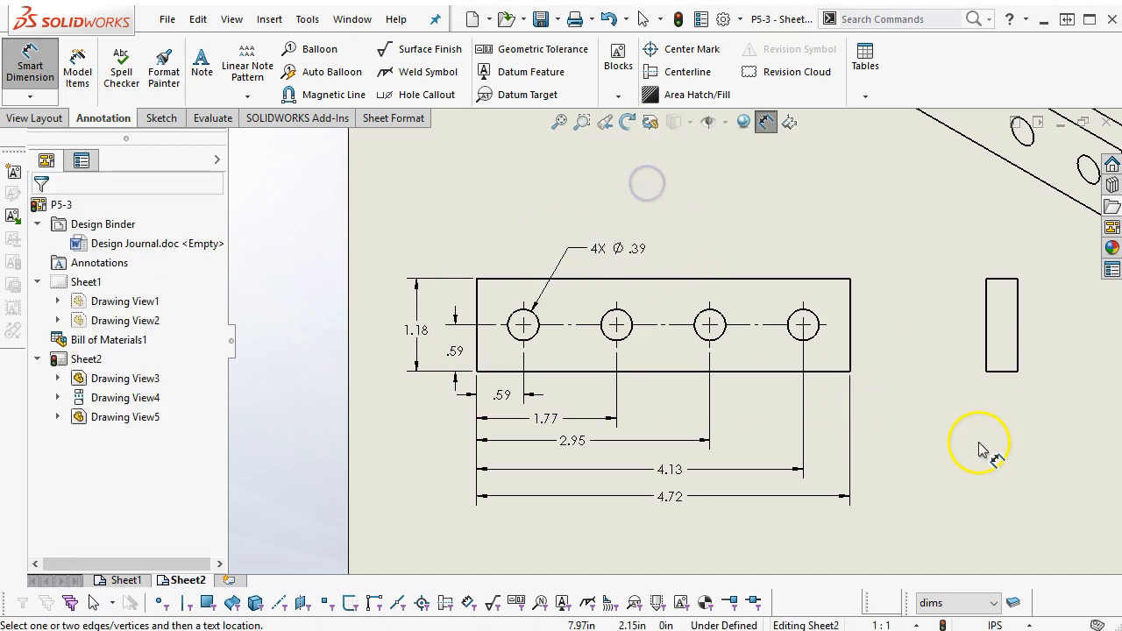
# Step: Dimension the plate's thickness below the side view, placing the text outside the extension lines
pyautogui.click(1005, 375)
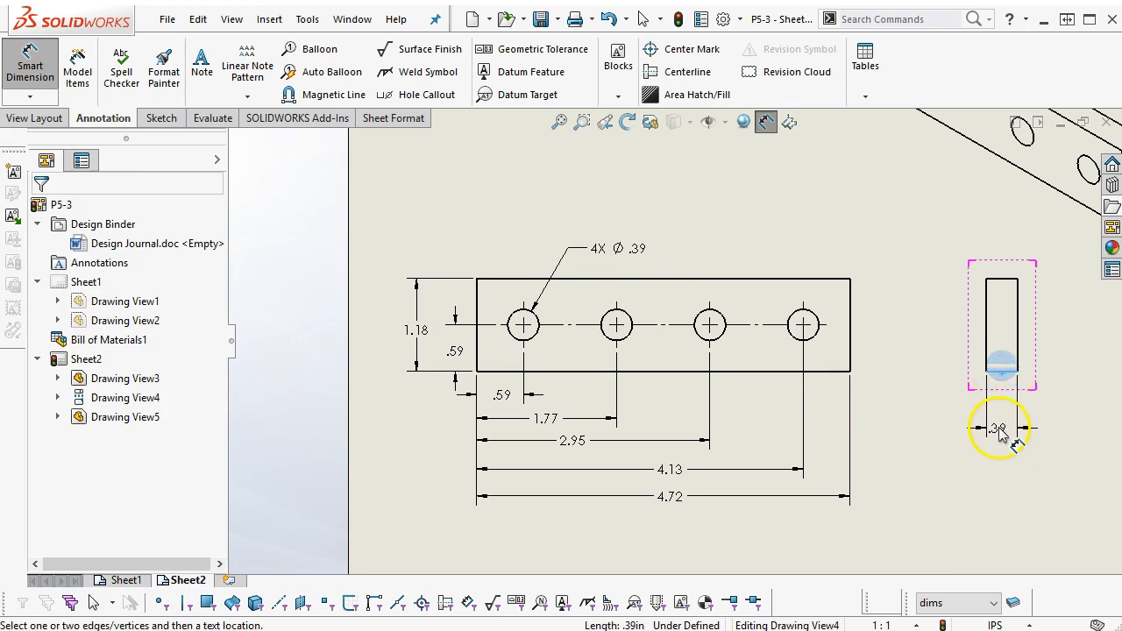
pyautogui.click(1053, 423)
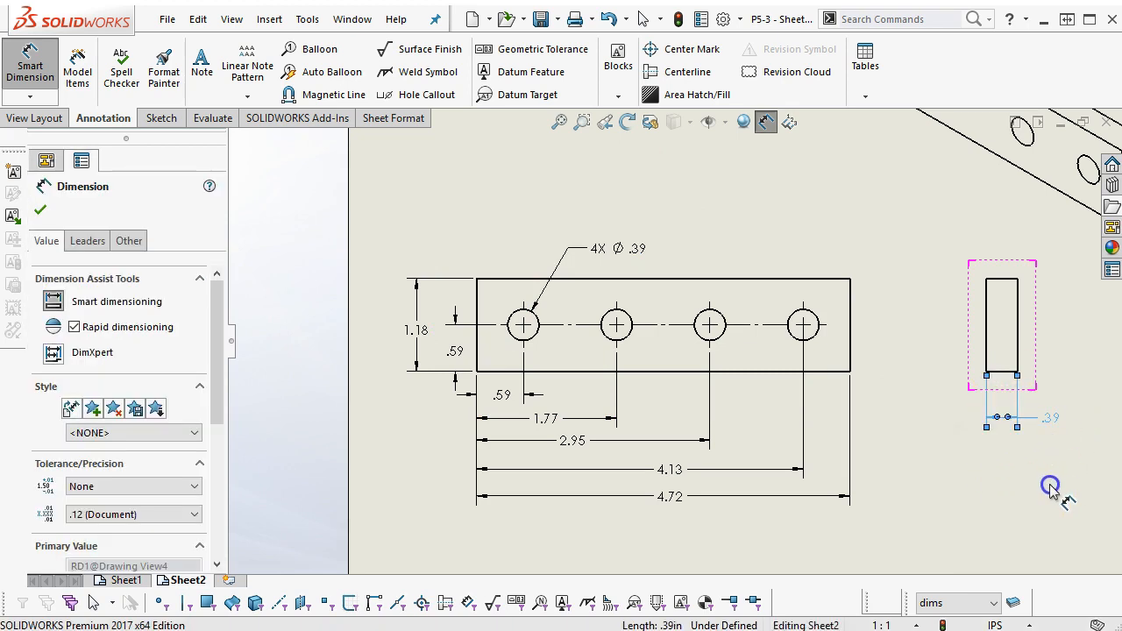
pyautogui.click(1049, 488)
# Step: Turn on dual dimension display in the document properties, with the secondary values at the bottom
pyautogui.scroll(2, 985, 488)
pyautogui.scroll(-1, 872, 435)
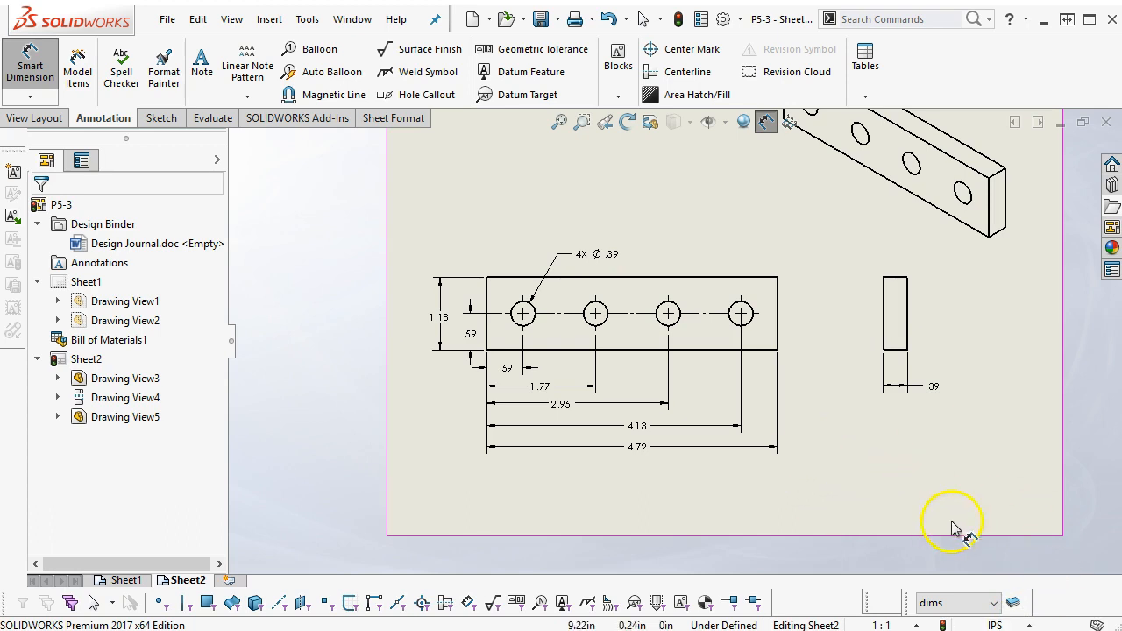
pyautogui.click(1030, 623)
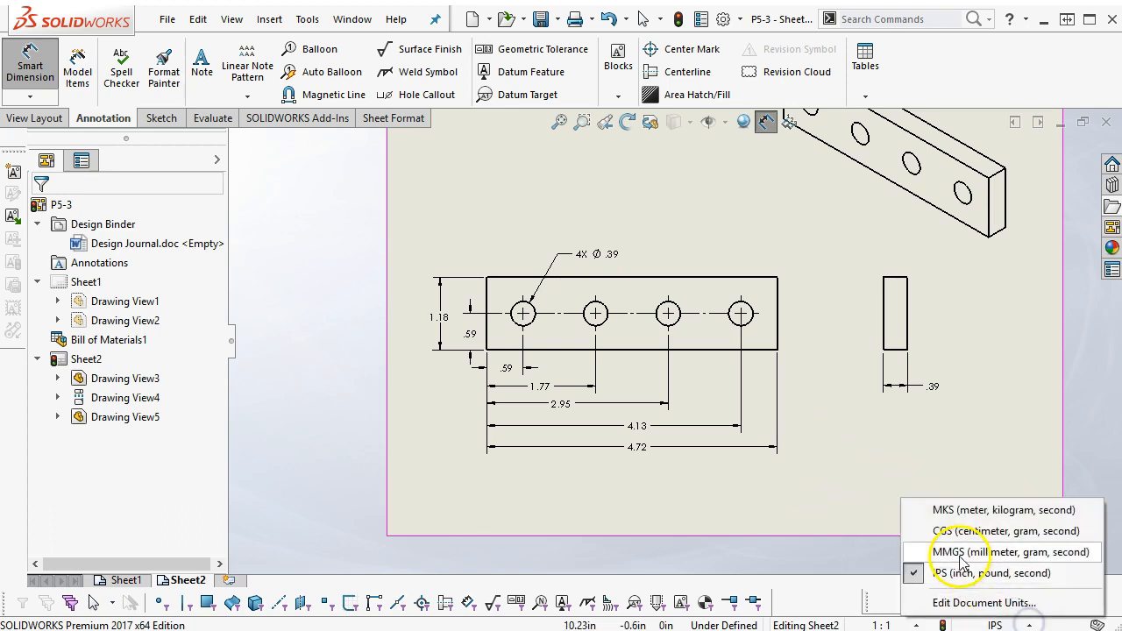
pyautogui.click(955, 602)
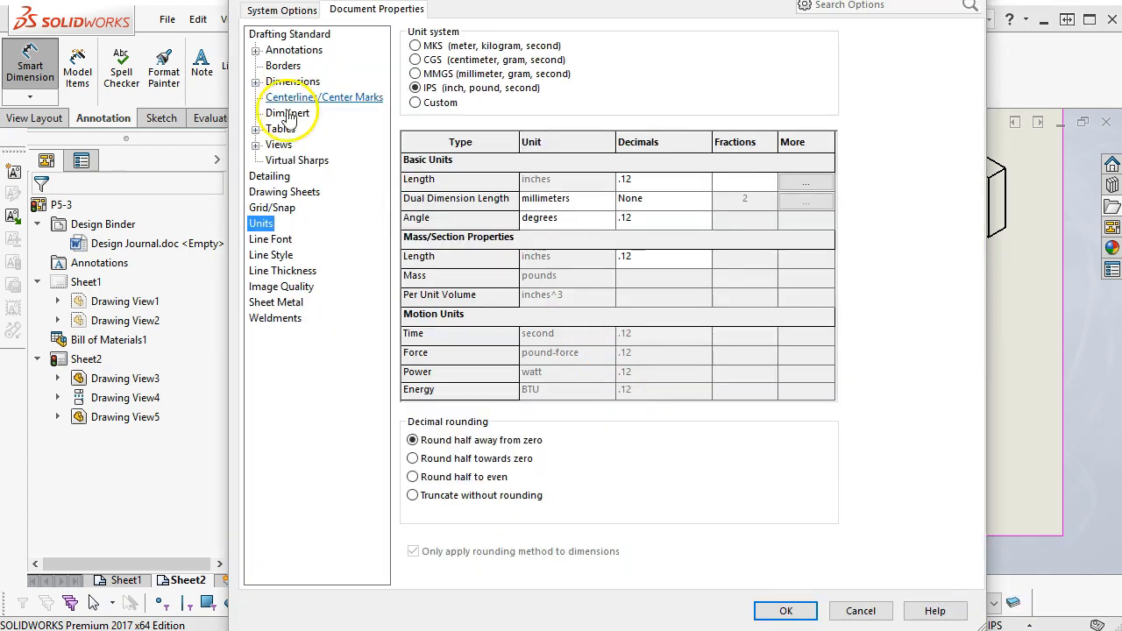
pyautogui.click(282, 80)
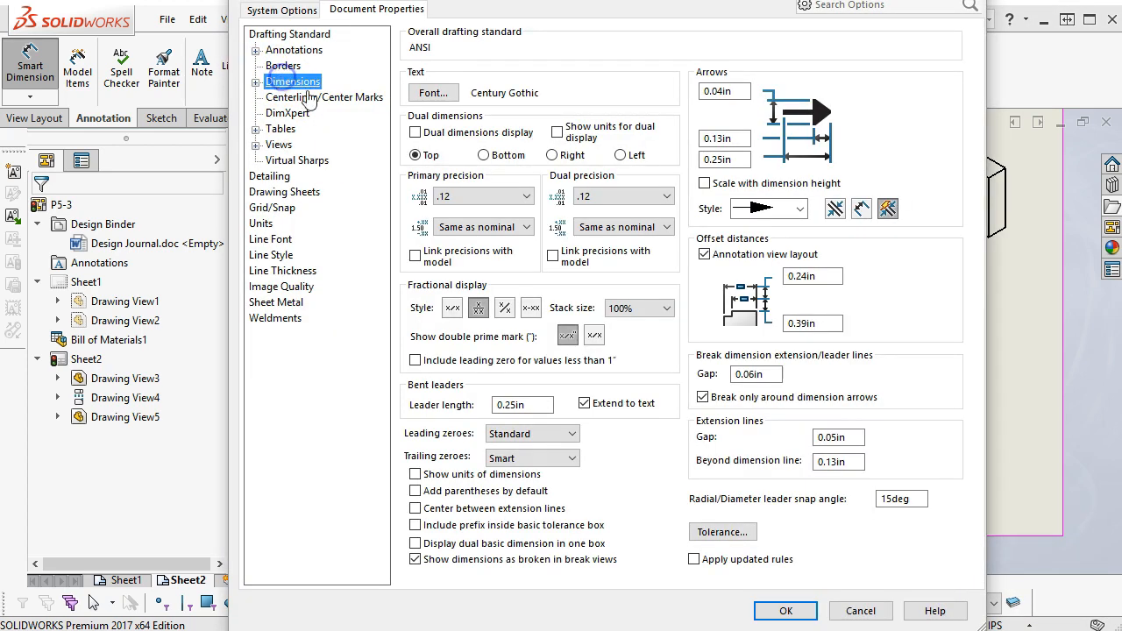
pyautogui.click(415, 132)
pyautogui.click(516, 154)
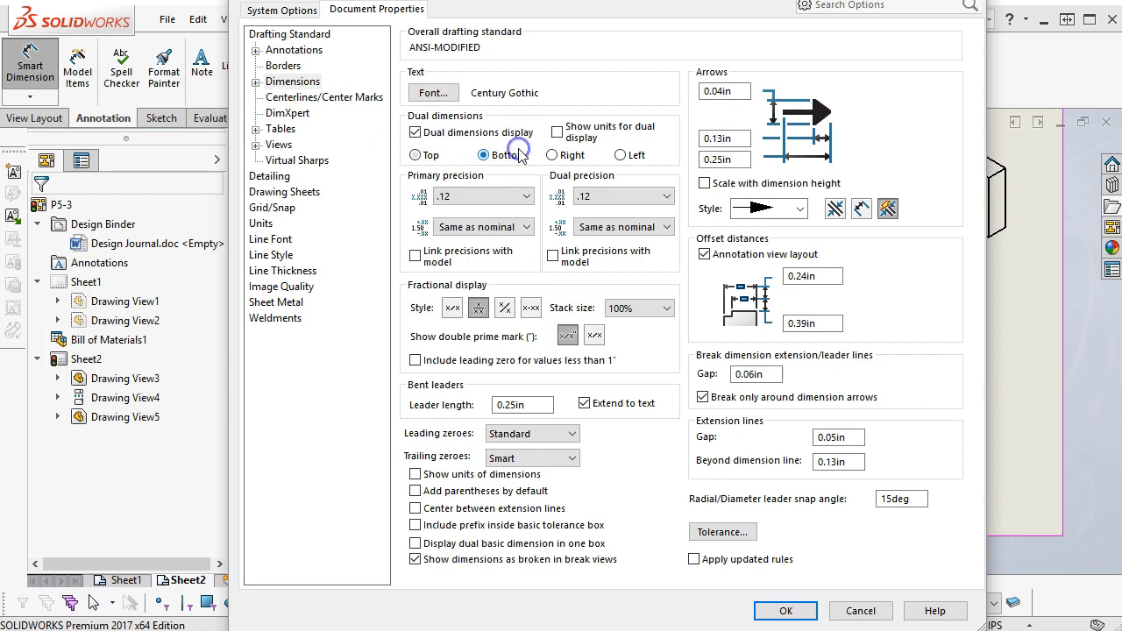
pyautogui.click(785, 610)
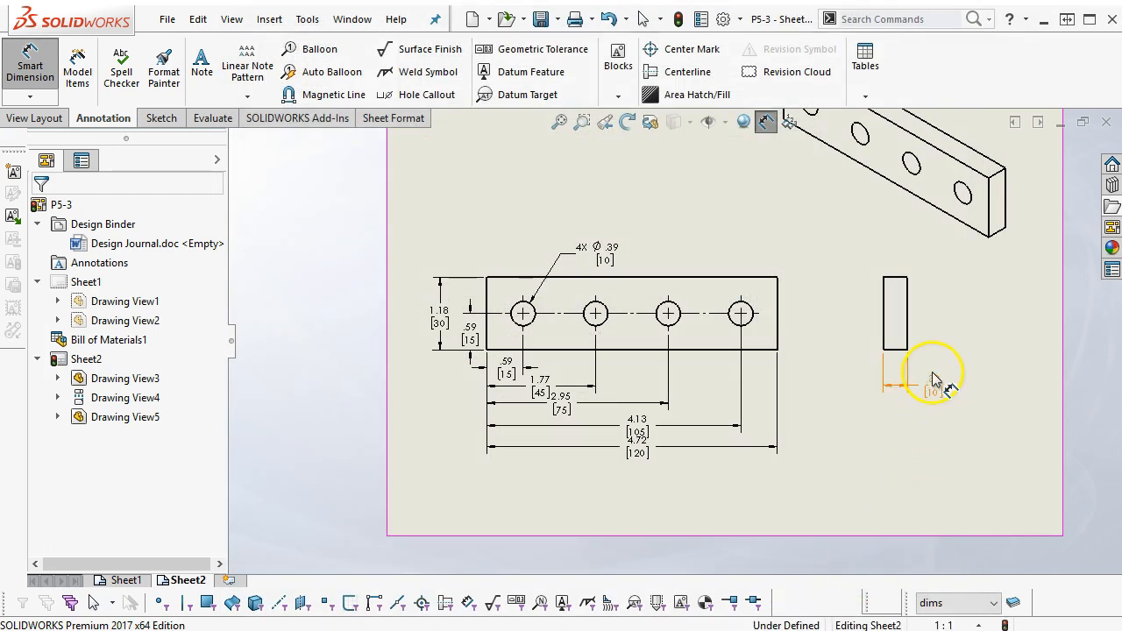
# Step: Move the overall length dimension lower and shift the third hole's dimension text sideways so the dual values no longer overlap
pyautogui.click(645, 458)
pyautogui.scroll(-3, 644, 468)
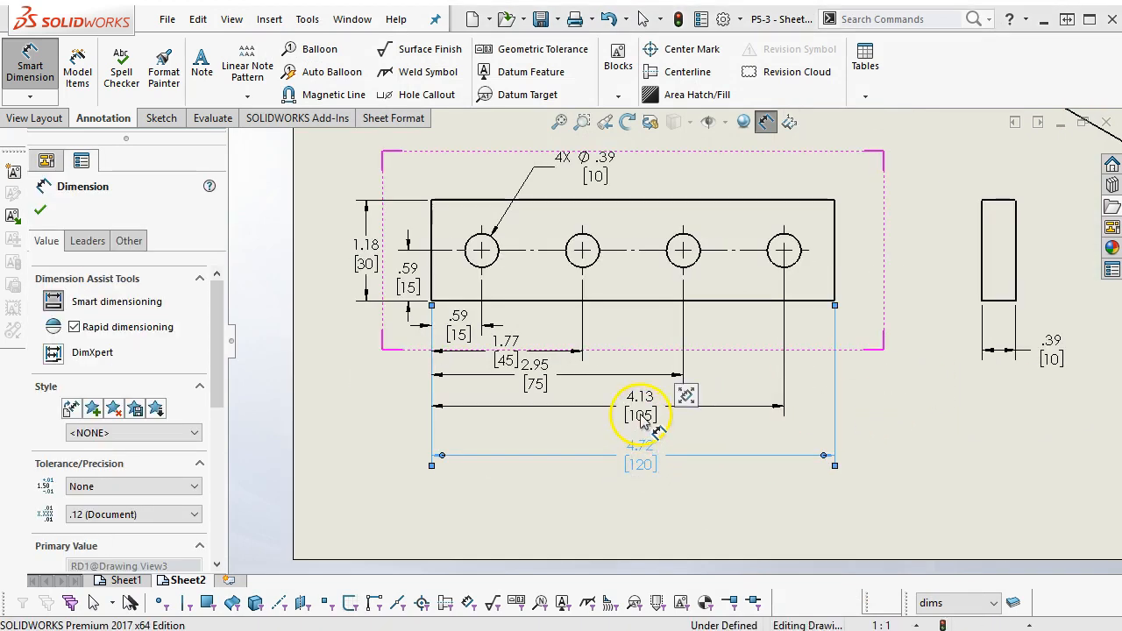
pyautogui.click(641, 418)
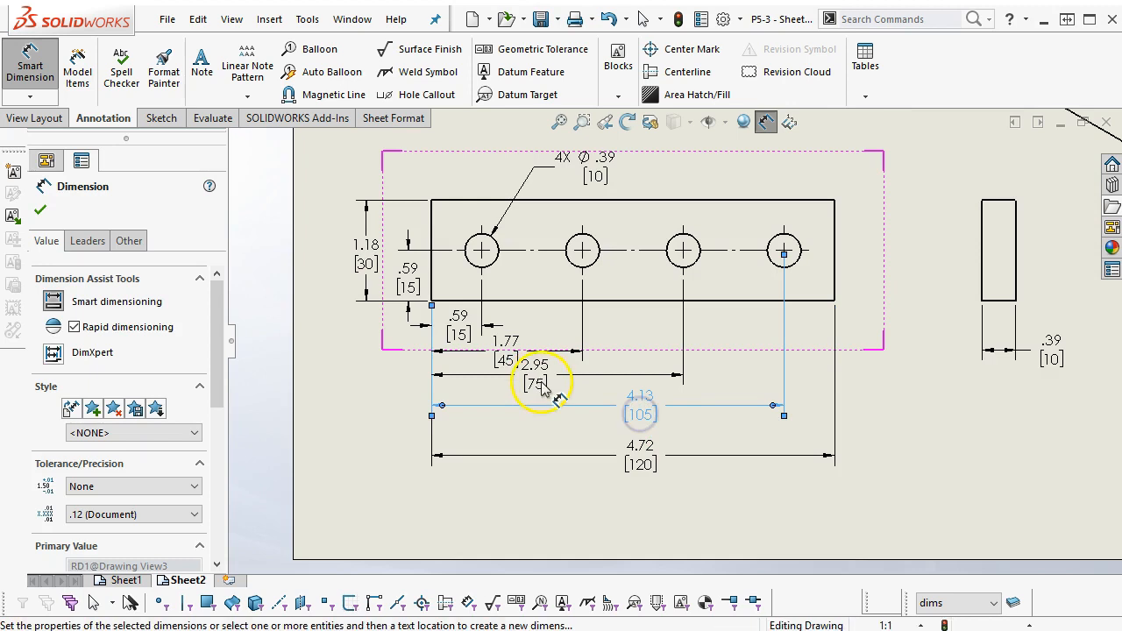
pyautogui.moveTo(534, 376); pyautogui.dragTo(555, 380)
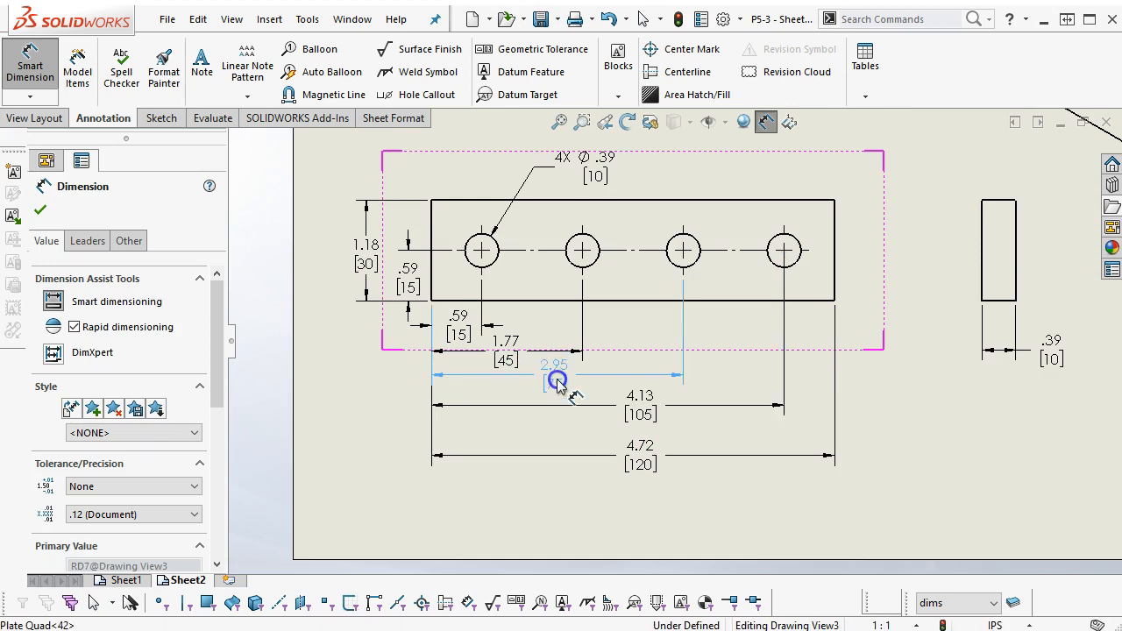
pyautogui.click(609, 493)
pyautogui.scroll(5, 763, 320)
pyautogui.scroll(-3, 771, 307)
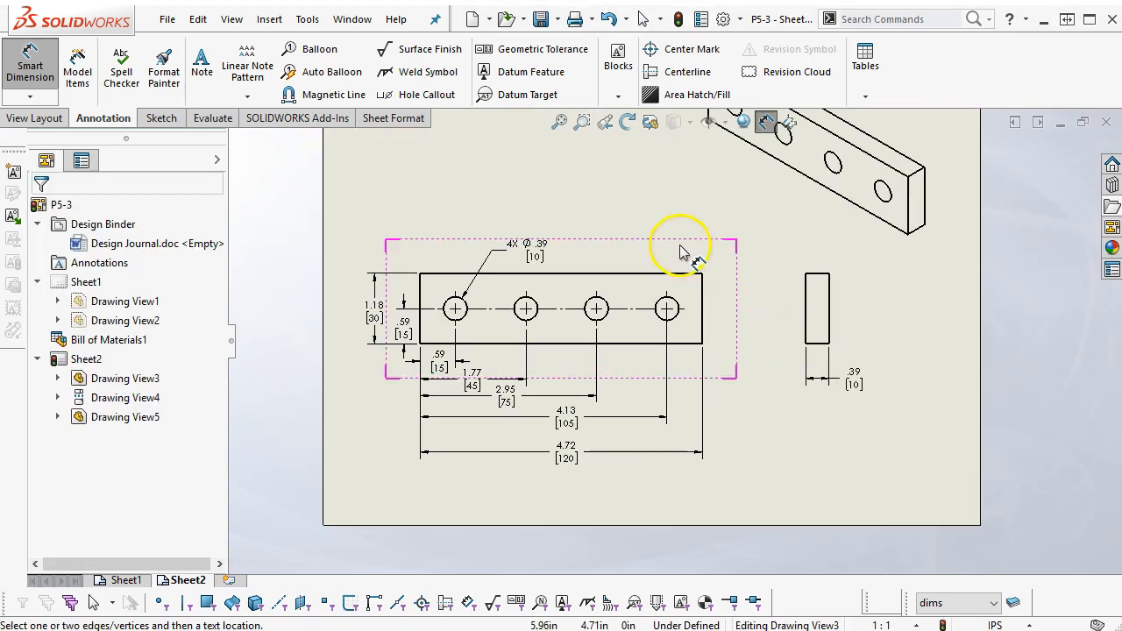
# Step: Leave the dimension tool and move the plate's front view up and toward the side view
pyautogui.rightClick(730, 243)
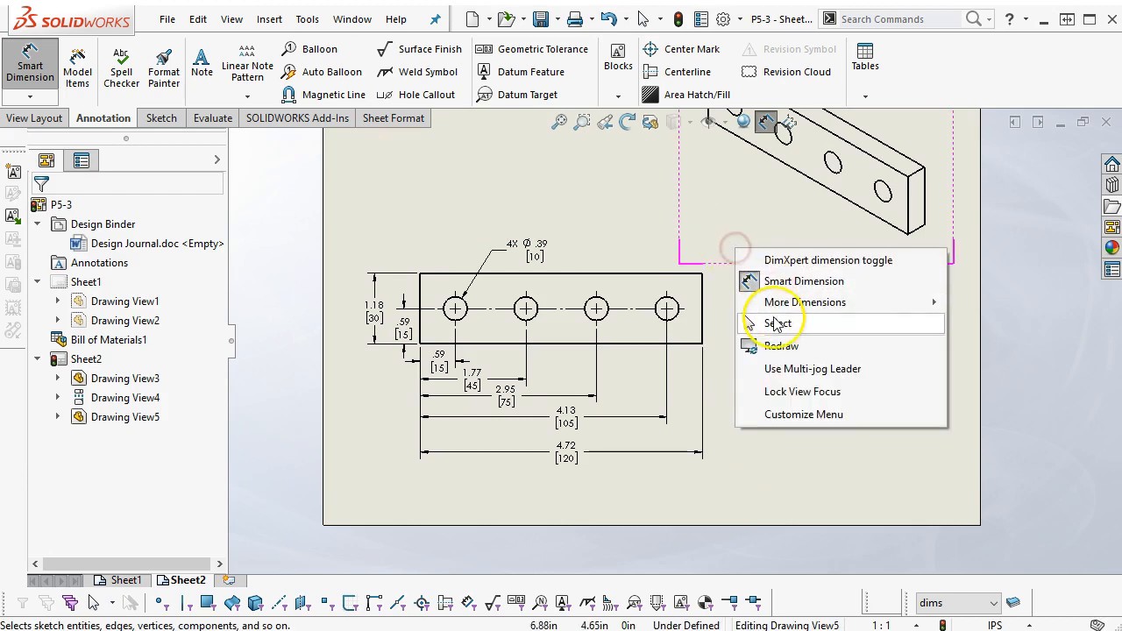
pyautogui.click(773, 318)
pyautogui.moveTo(646, 266); pyautogui.dragTo(672, 235)
pyautogui.click(840, 239)
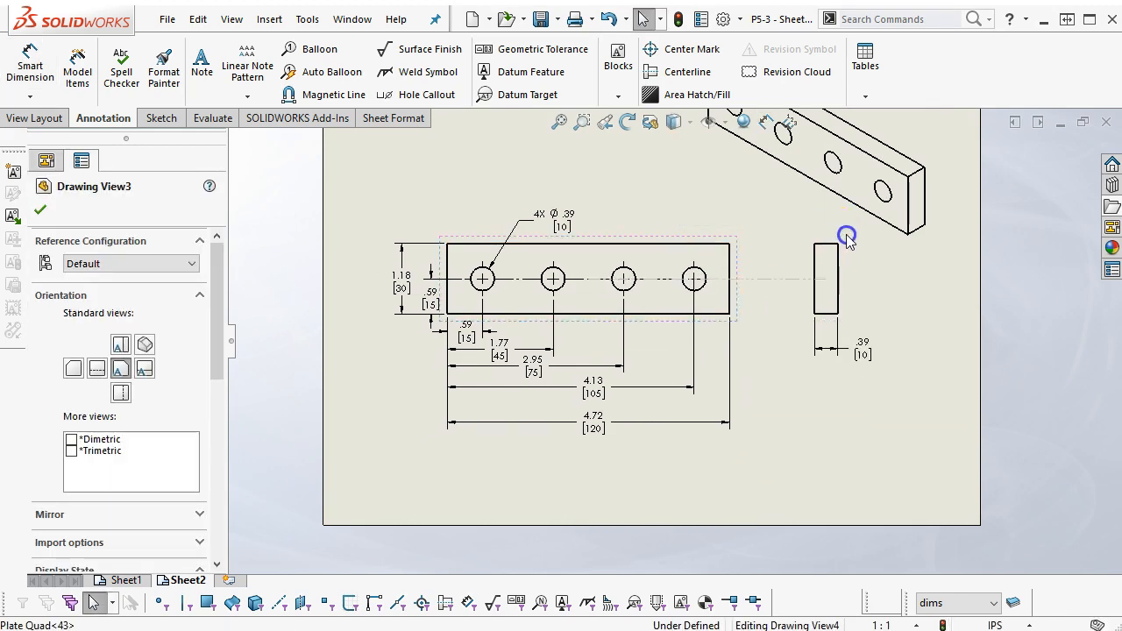
pyautogui.click(784, 256)
pyautogui.scroll(3, 741, 364)
pyautogui.scroll(-2, 719, 339)
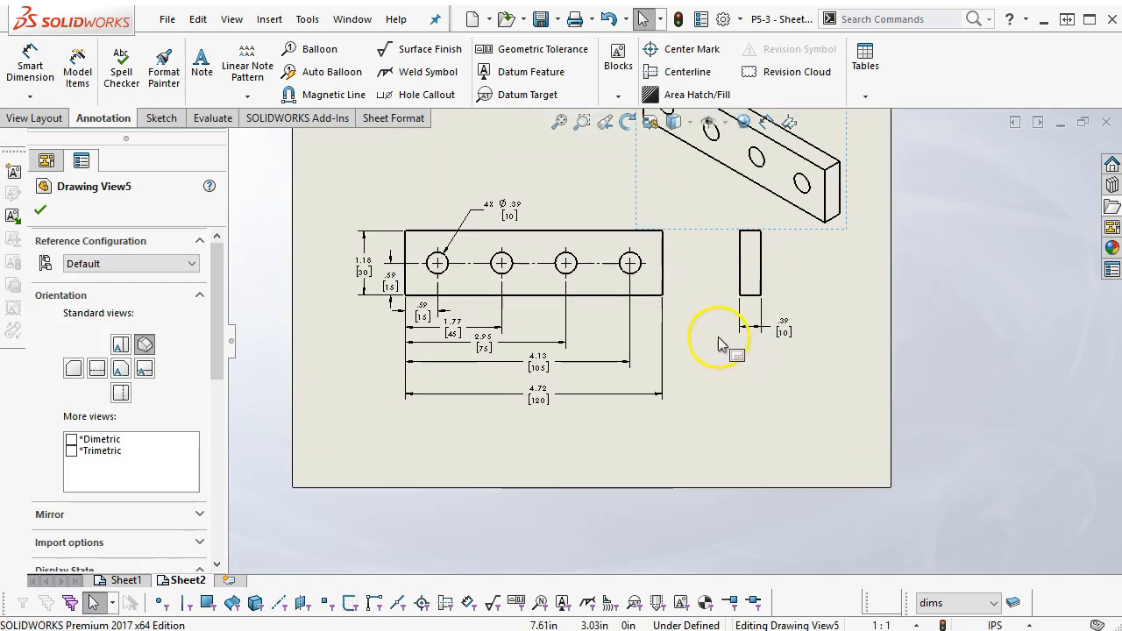
# Step: Nudge the front view away from the side view and reposition the side view beneath the isometric view
pyautogui.scroll(2, 657, 265)
pyautogui.scroll(-3, 571, 251)
pyautogui.moveTo(607, 338); pyautogui.dragTo(586, 326)
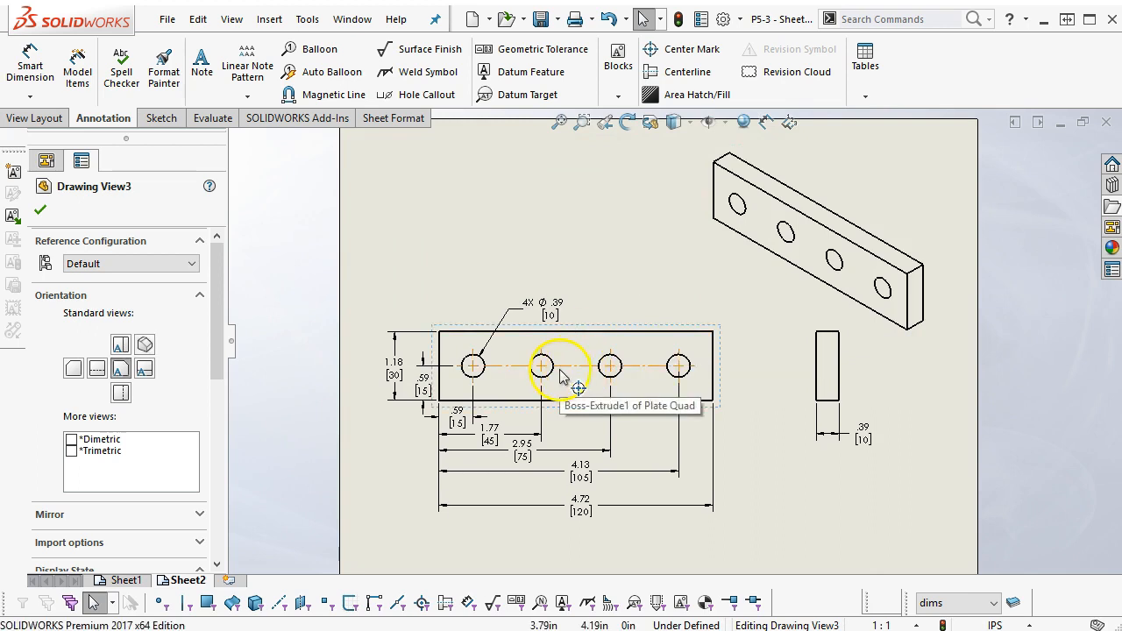
pyautogui.moveTo(807, 399)
pyautogui.mouseDown()
pyautogui.moveTo(812, 391)
pyautogui.moveTo(792, 394)
pyautogui.moveTo(827, 394)
pyautogui.moveTo(697, 394)
pyautogui.moveTo(834, 394)
pyautogui.moveTo(831, 350)
pyautogui.moveTo(830, 432)
pyautogui.mouseUp()
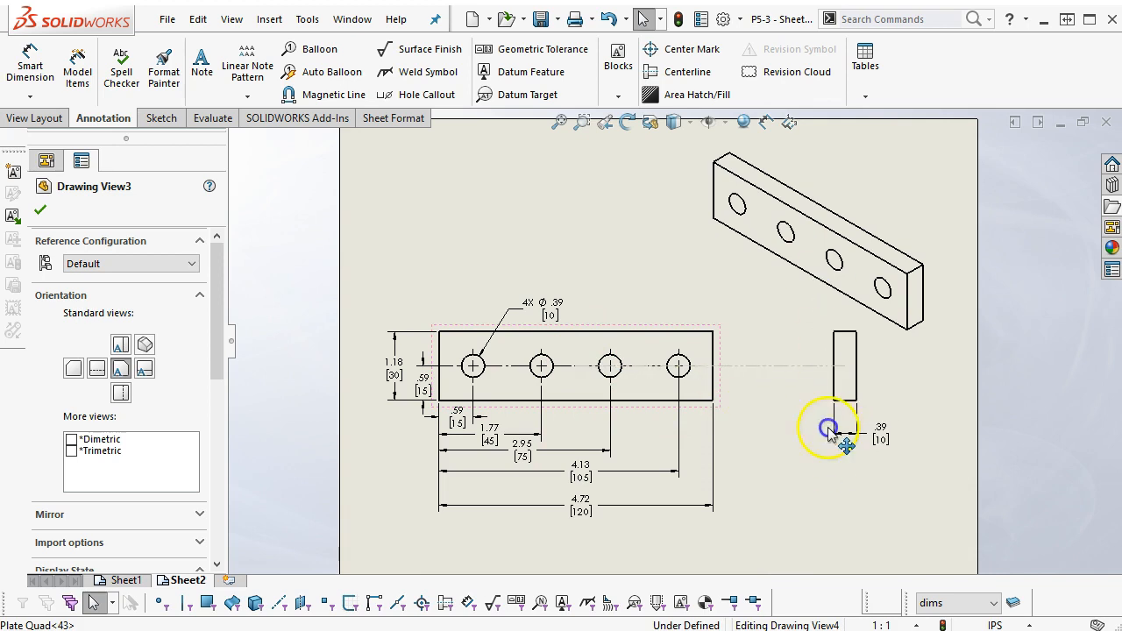
pyautogui.moveTo(829, 371); pyautogui.dragTo(814, 373)
pyautogui.click(801, 506)
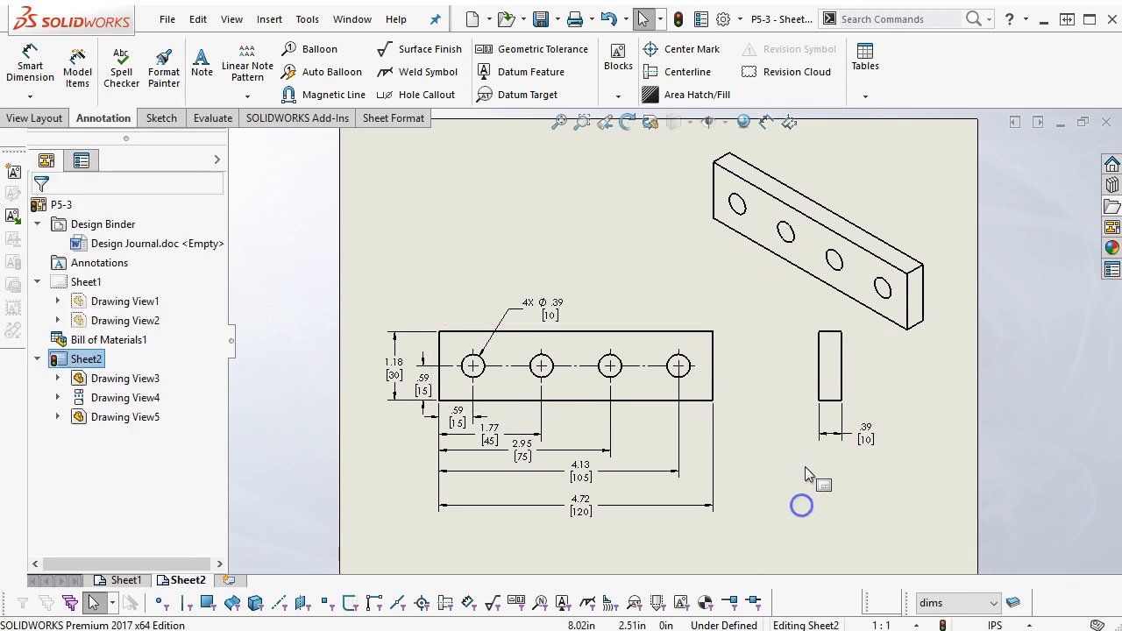
pyautogui.click(566, 123)
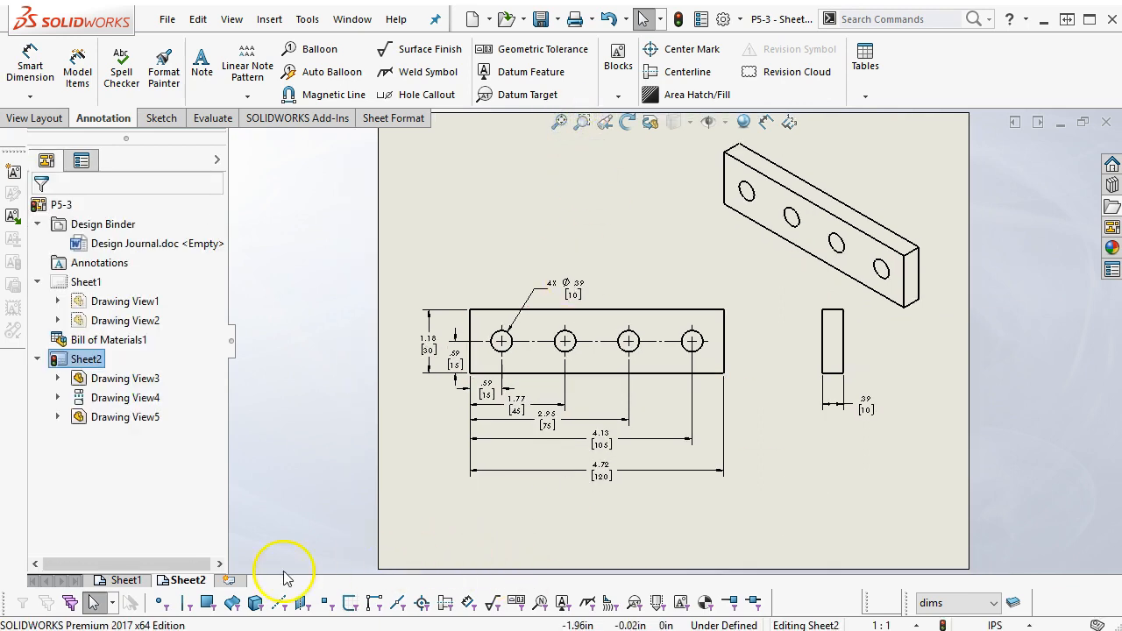
# Step: Add a third drawing sheet and load C-Bracket.SLDPRT as the source part for its views
pyautogui.click(229, 581)
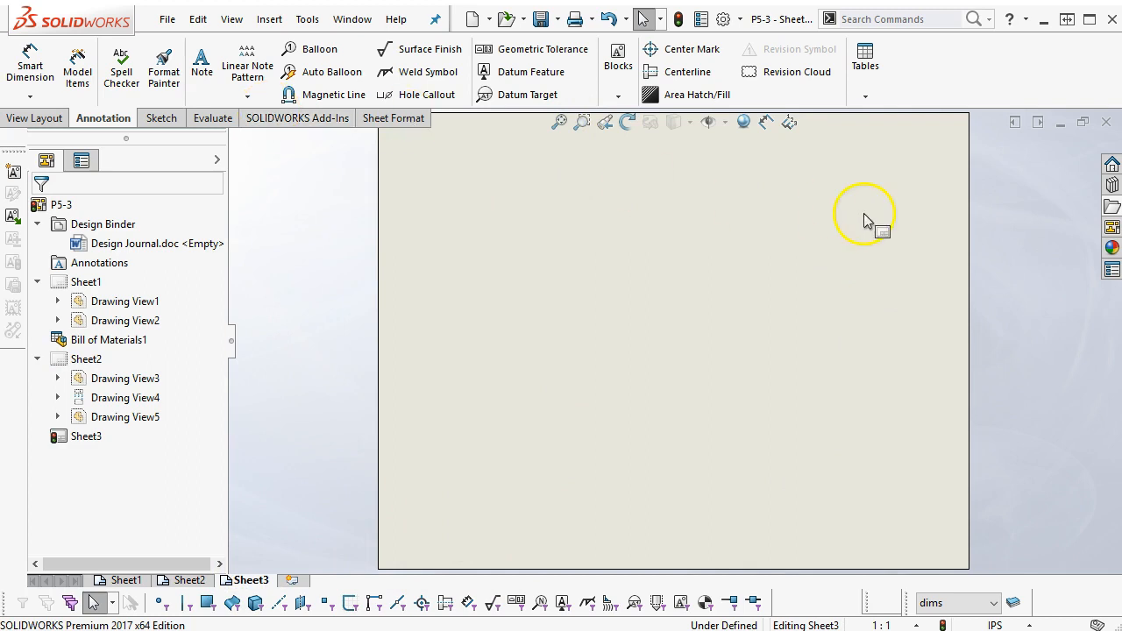
pyautogui.click(1111, 228)
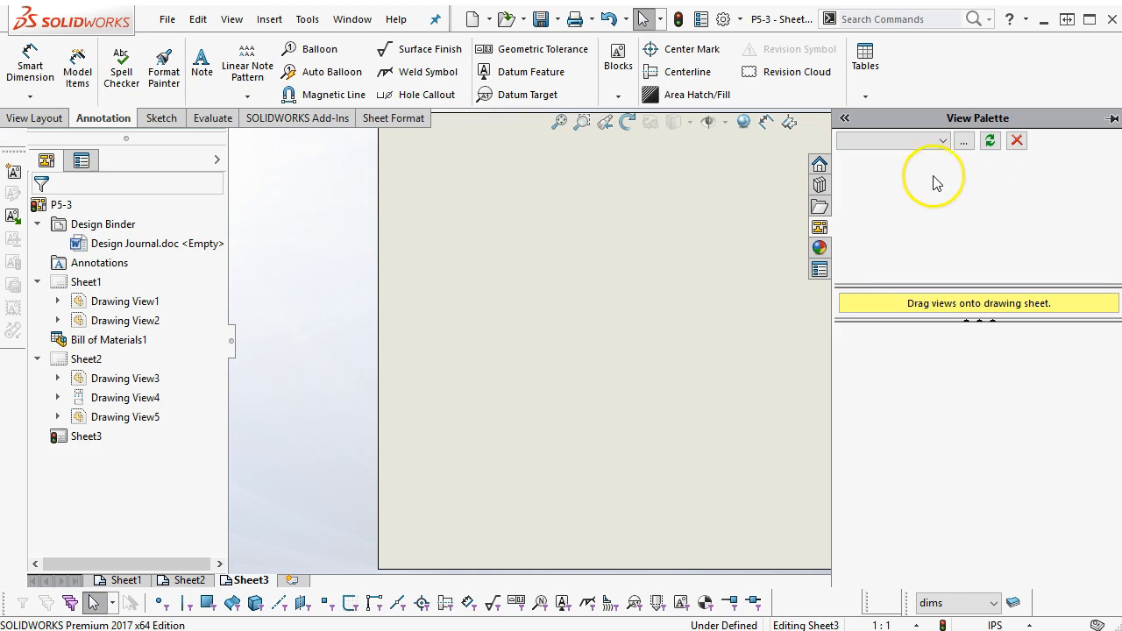
pyautogui.click(943, 142)
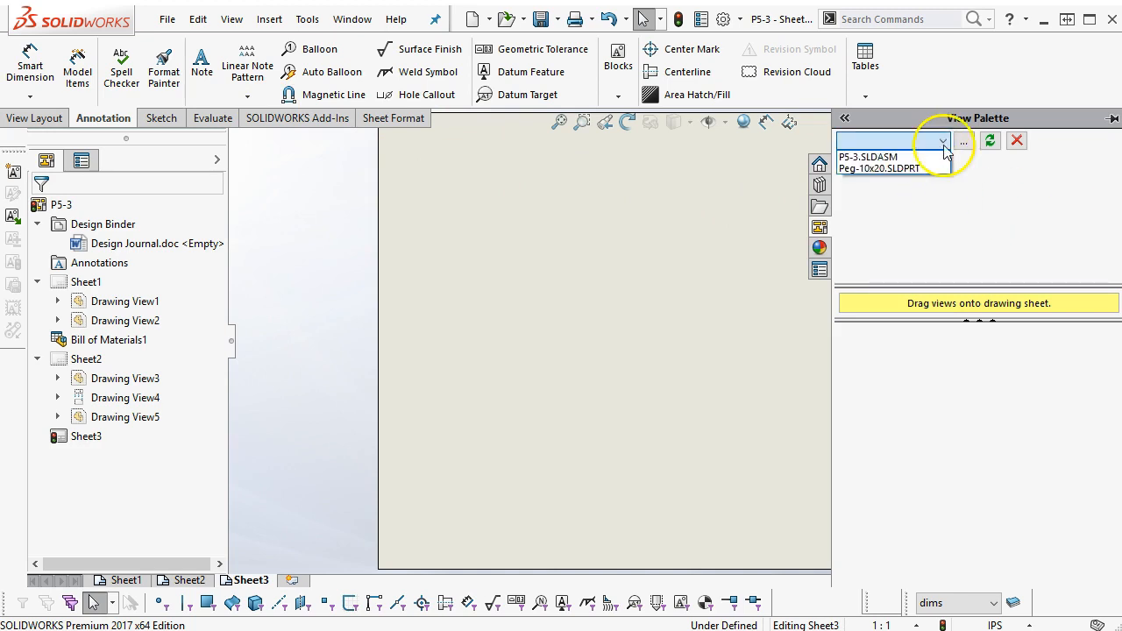
pyautogui.click(962, 144)
pyautogui.click(966, 145)
pyautogui.click(552, 169)
pyautogui.click(956, 548)
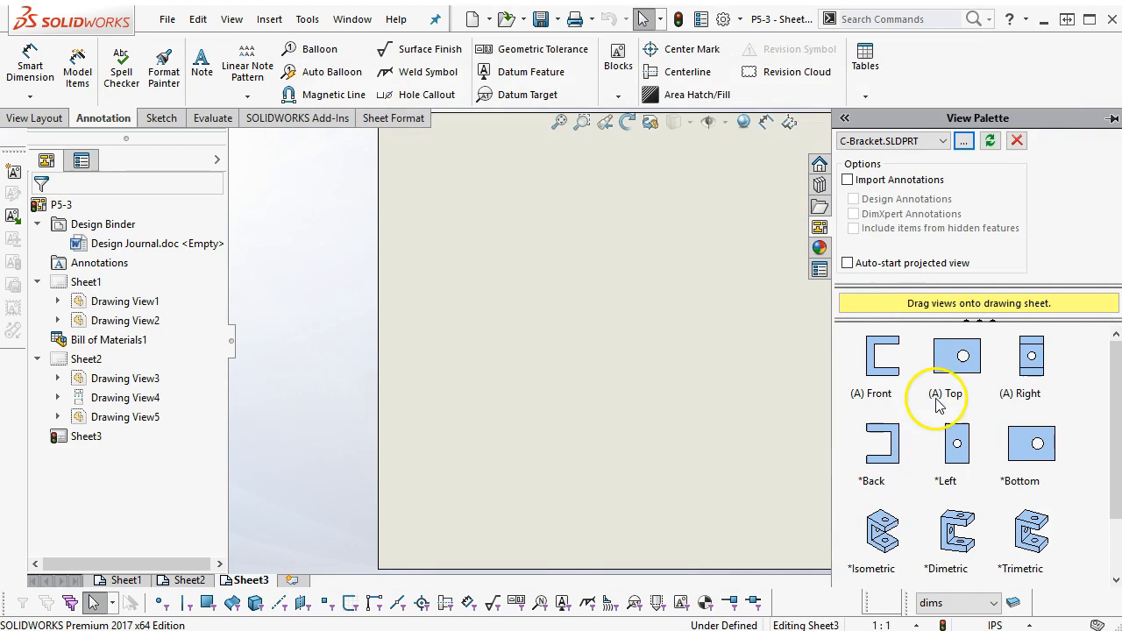
# Step: Place the C-Bracket's front view on the middle left part of the new sheet
pyautogui.moveTo(901, 374); pyautogui.dragTo(553, 367)
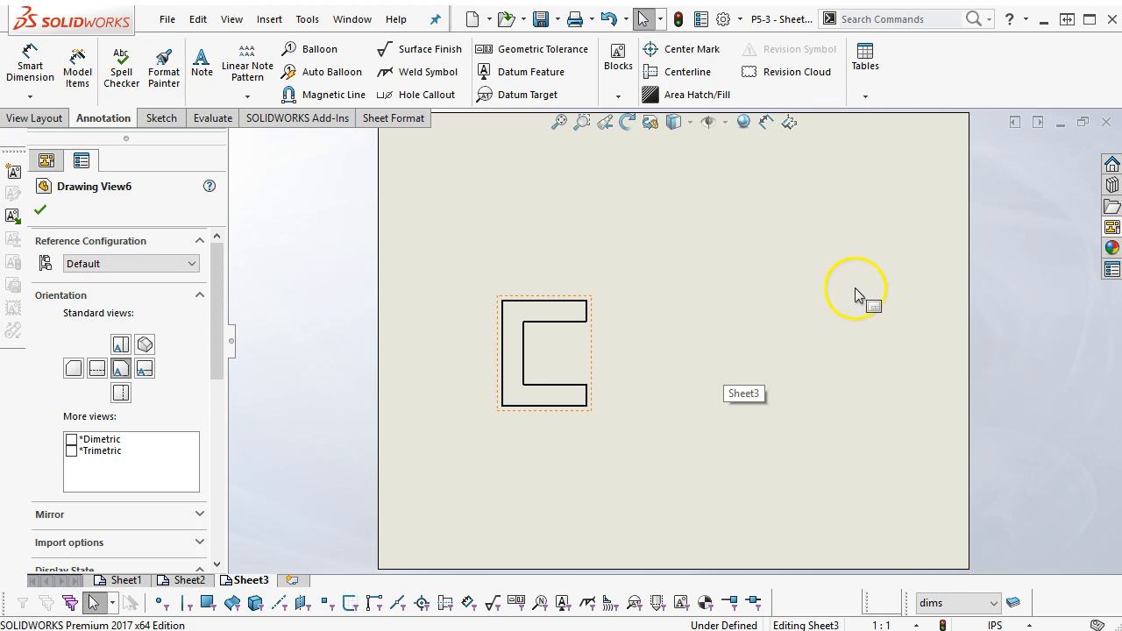
pyautogui.click(1112, 228)
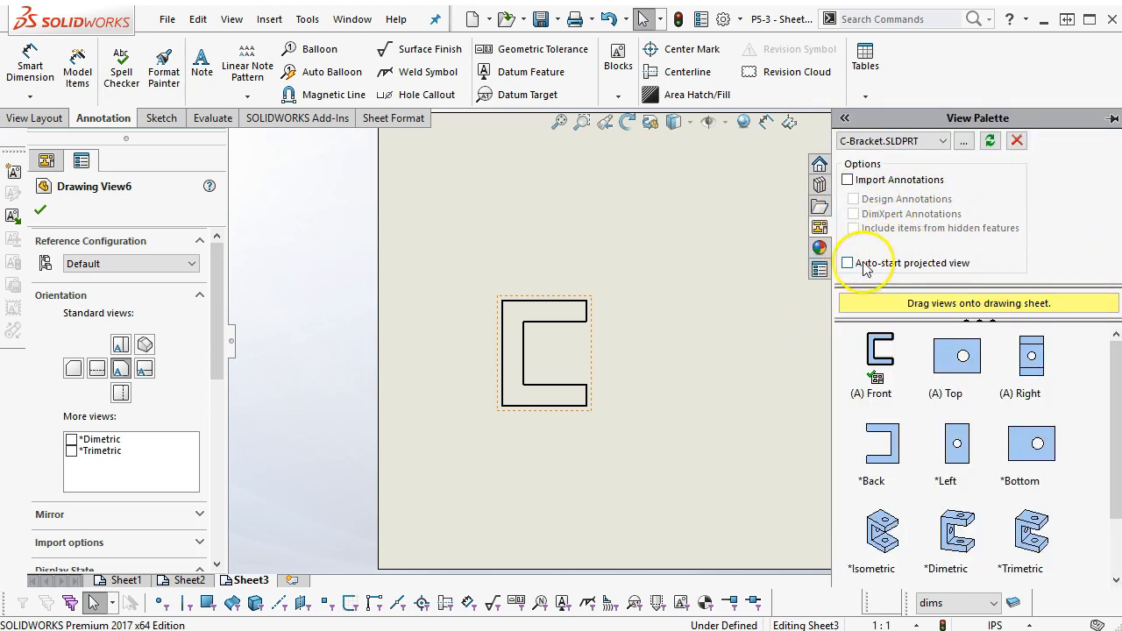
pyautogui.click(640, 351)
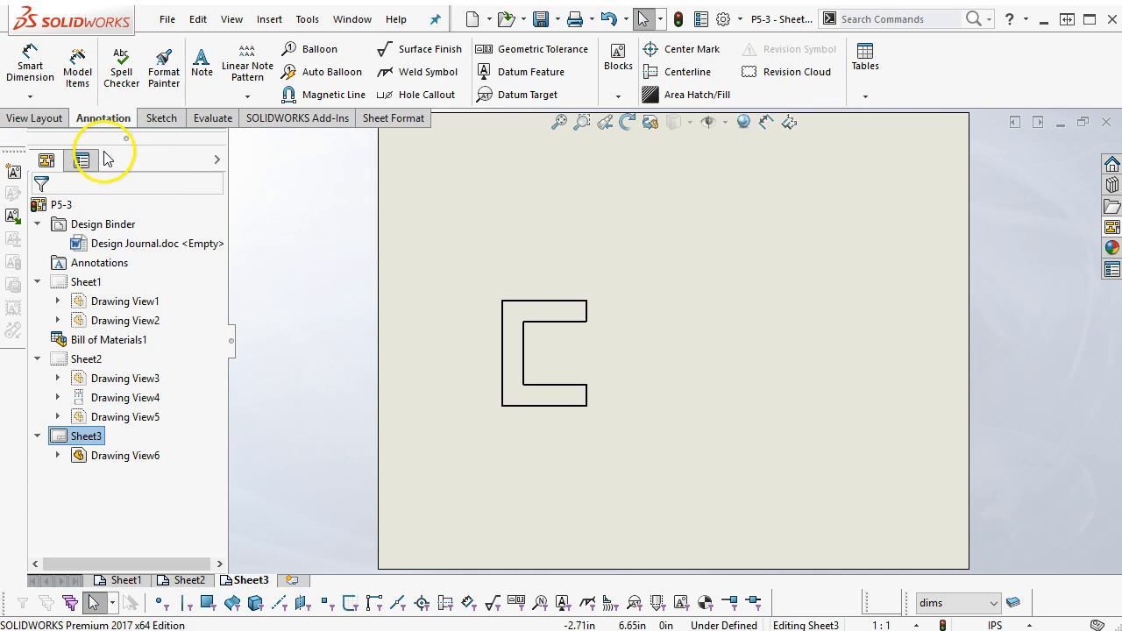
# Step: Project a side view and an isometric view from the C-Bracket's front view
pyautogui.click(31, 118)
pyautogui.click(103, 77)
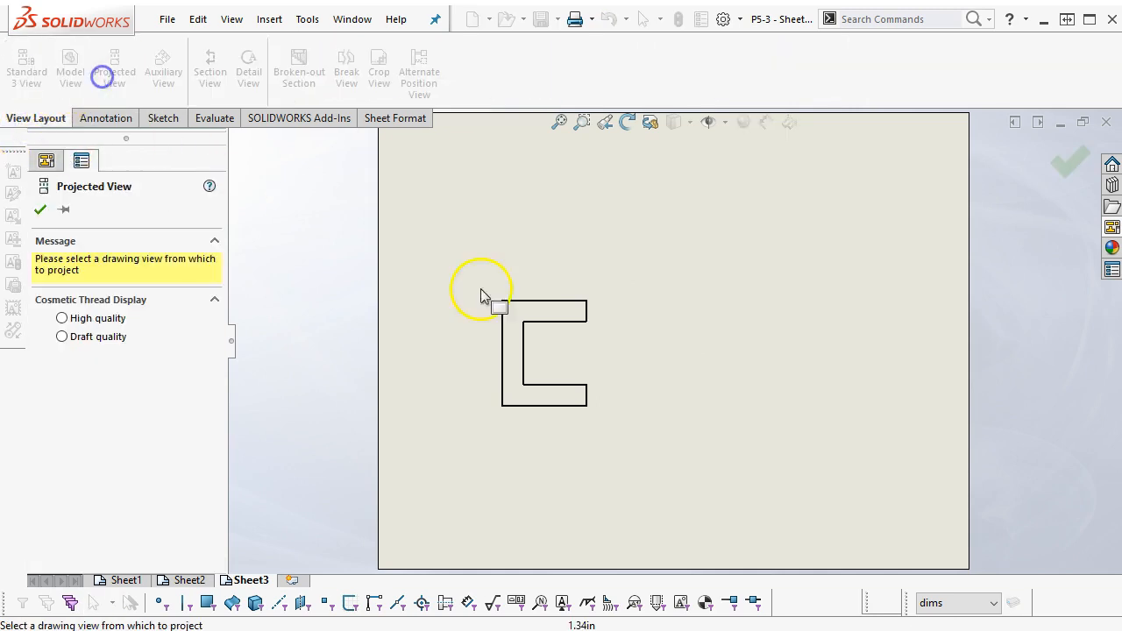
pyautogui.click(570, 355)
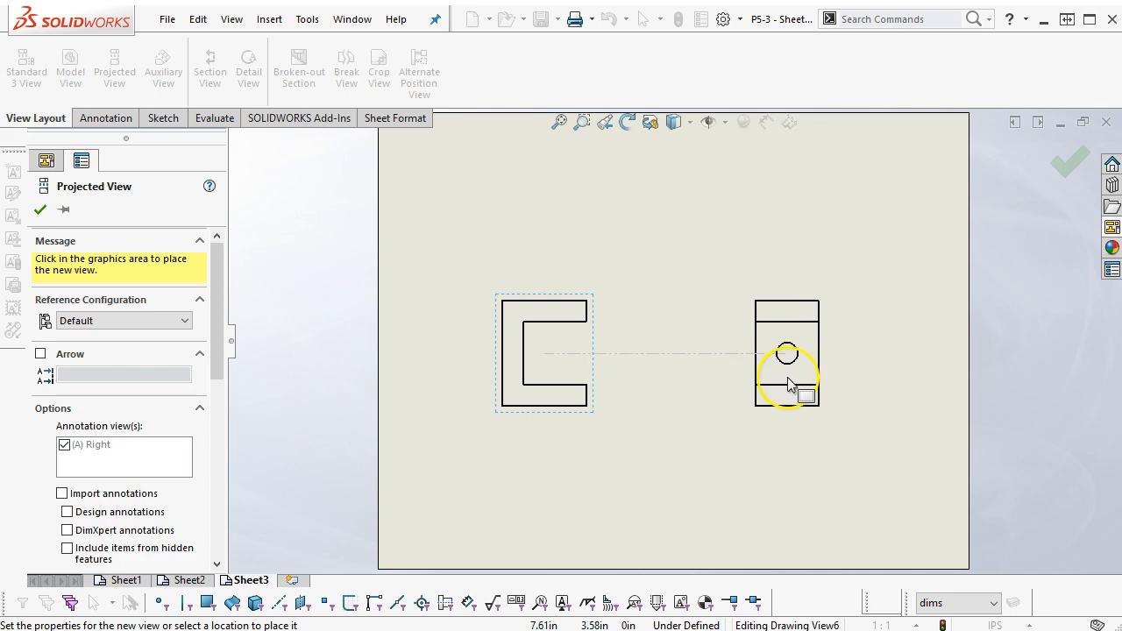
pyautogui.click(776, 386)
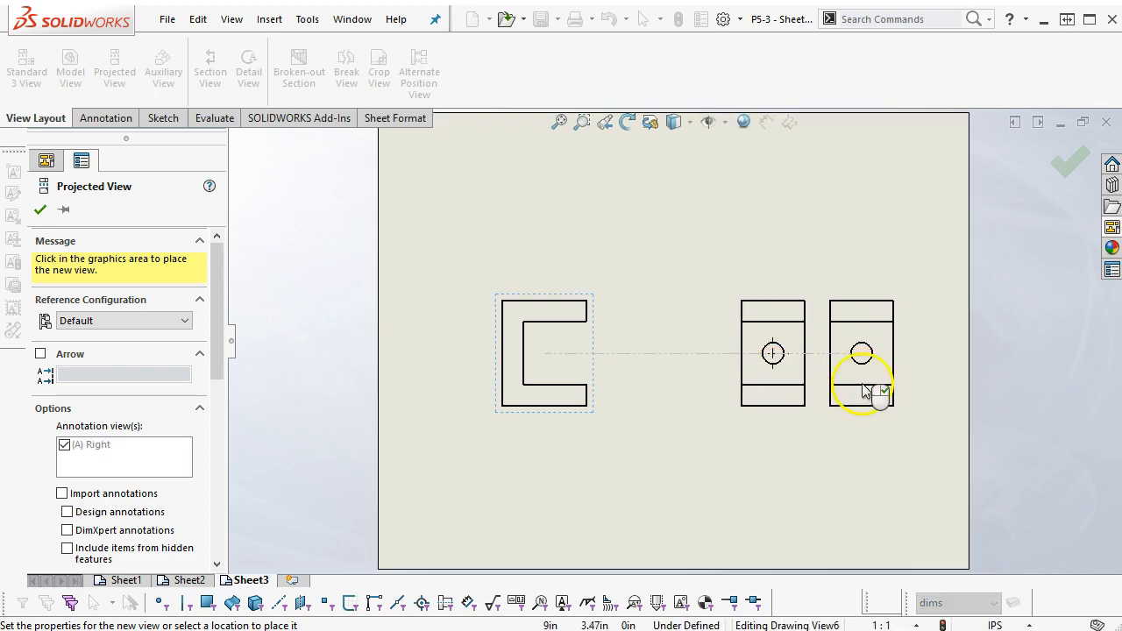
pyautogui.click(791, 201)
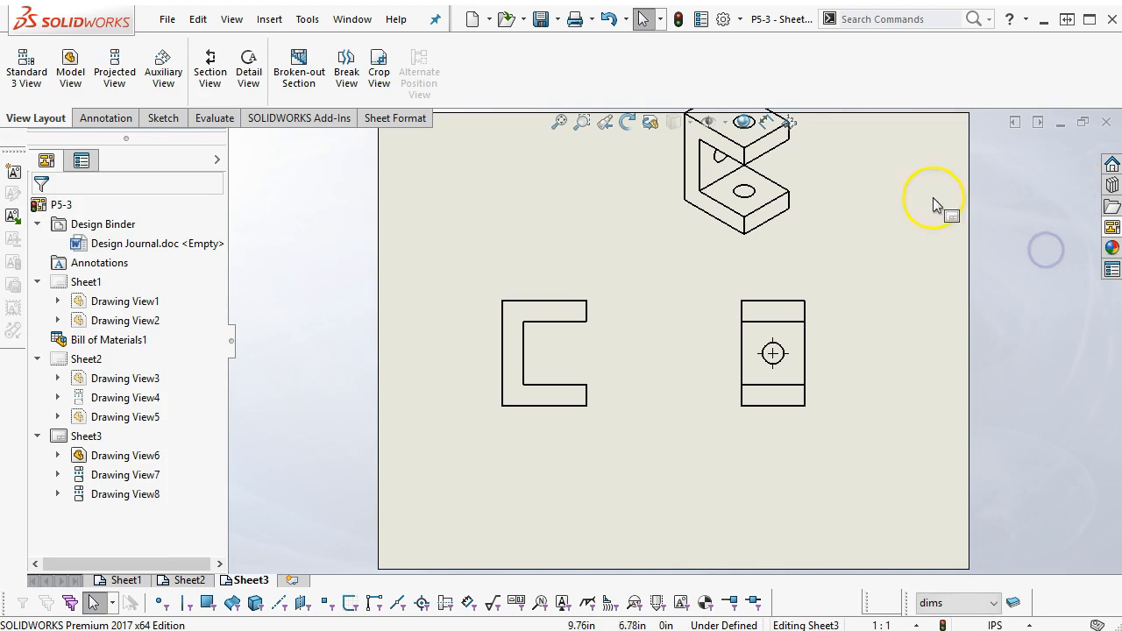
# Step: Project a top view above the C-Bracket's front view
pyautogui.press('f')
pyautogui.scroll(-2, 794, 316)
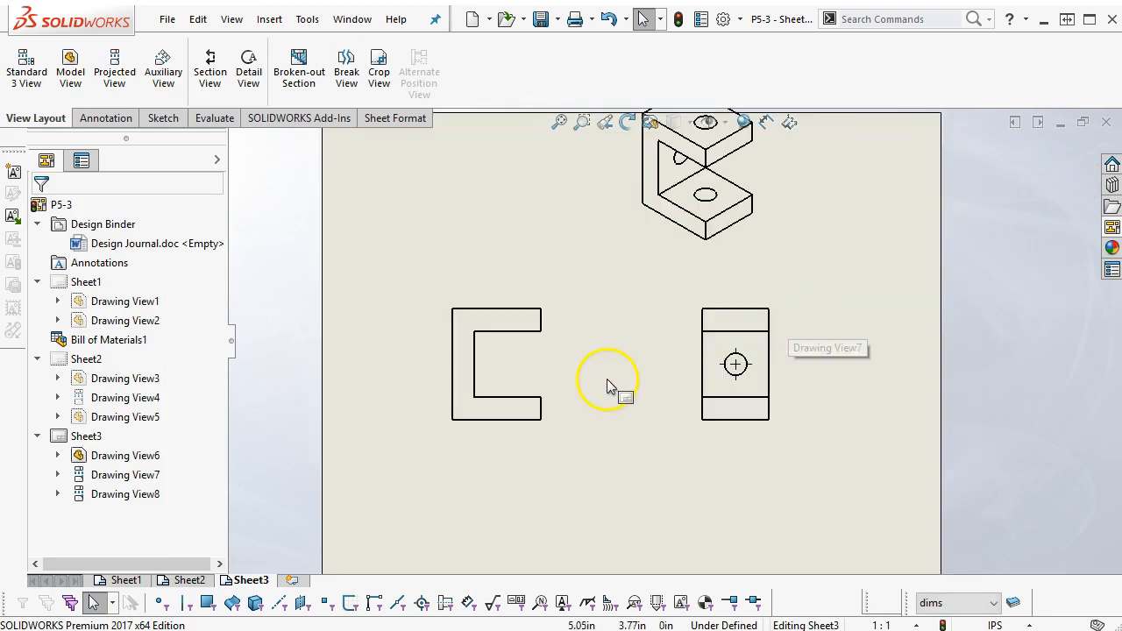
pyautogui.click(533, 313)
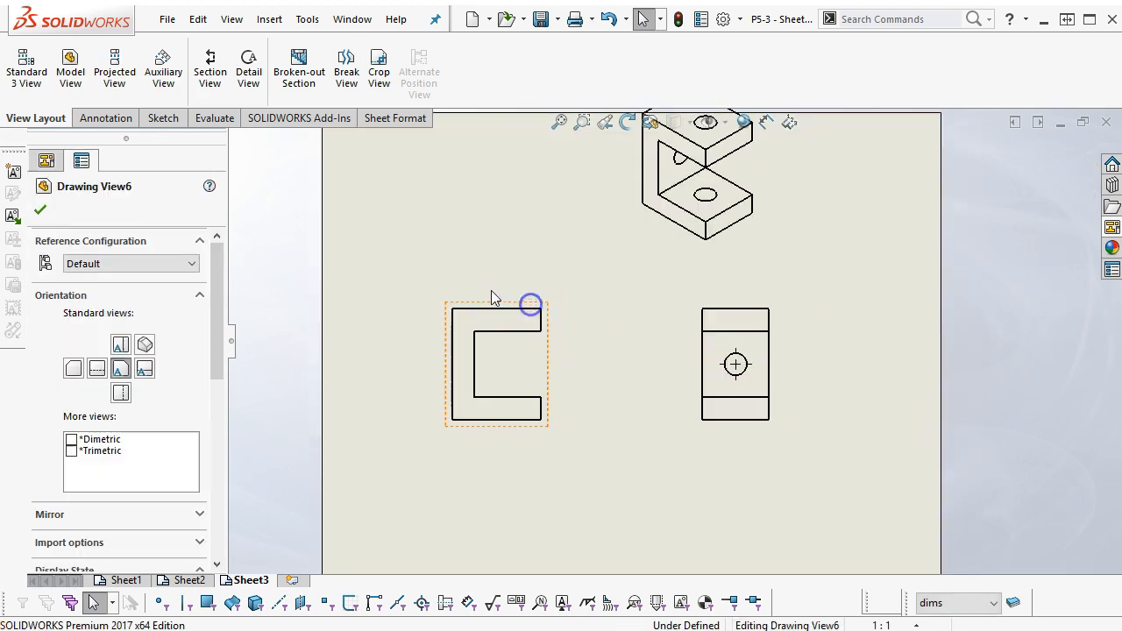
pyautogui.click(115, 75)
pyautogui.click(507, 213)
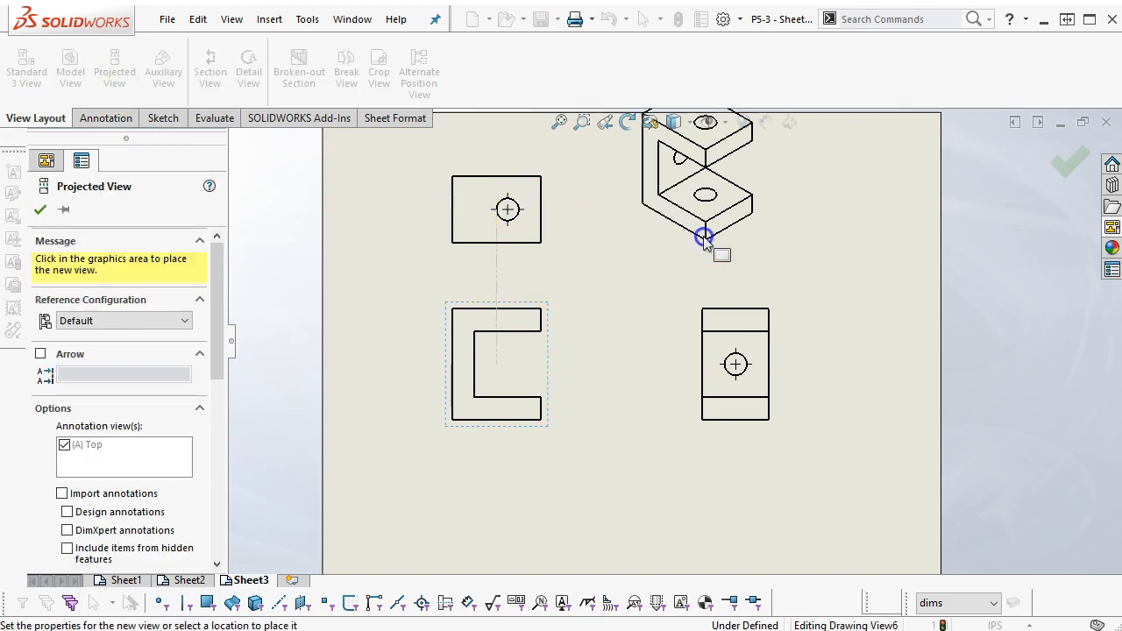
pyautogui.click(847, 283)
# Step: Reposition the front view and move the isometric view into the sheet's upper right corner
pyautogui.press('f')
pyautogui.moveTo(526, 400); pyautogui.dragTo(559, 419)
pyautogui.moveTo(701, 268)
pyautogui.mouseDown()
pyautogui.moveTo(769, 281)
pyautogui.moveTo(801, 306)
pyautogui.moveTo(796, 298)
pyautogui.mouseUp()
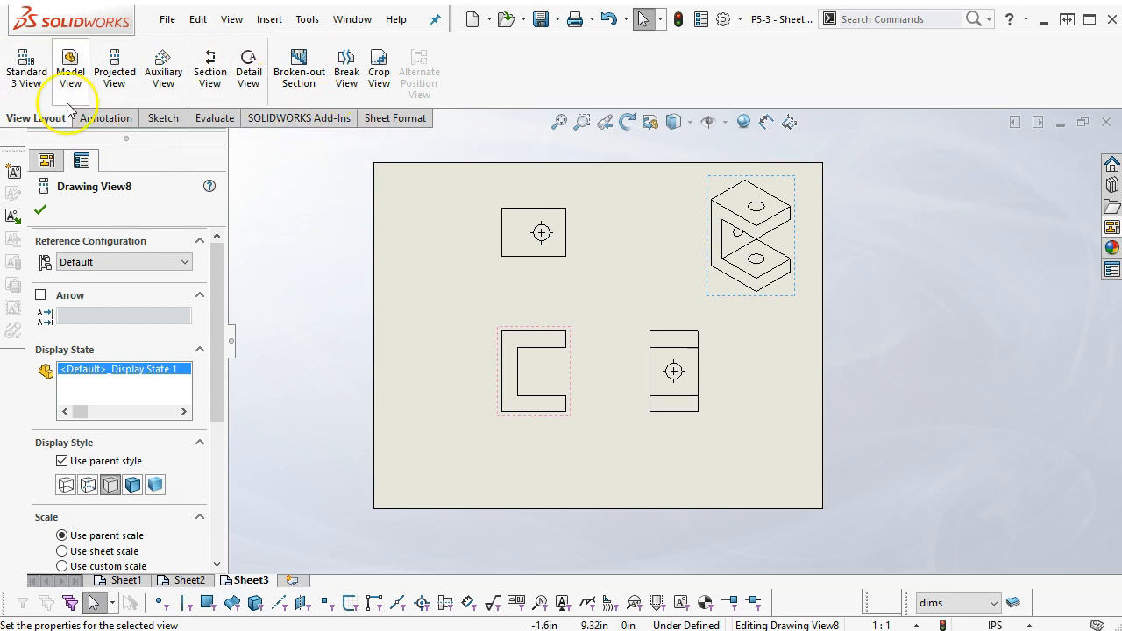
# Step: Dimension the C-Bracket's overall height and overall width in the front view
pyautogui.click(103, 120)
pyautogui.click(30, 70)
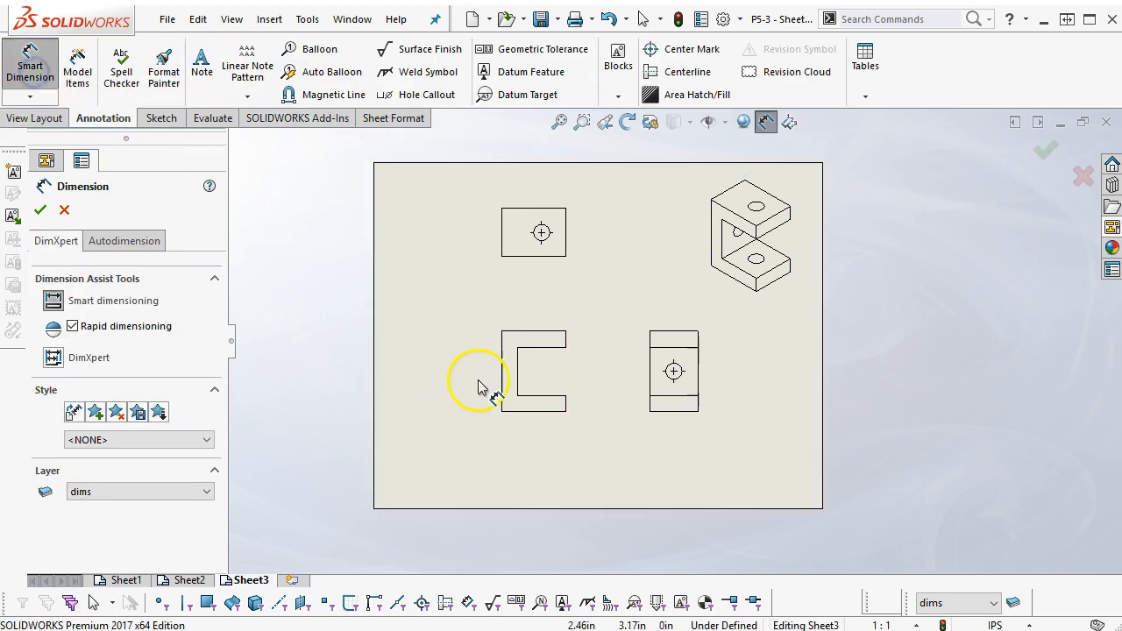
pyautogui.click(501, 372)
pyautogui.click(467, 377)
pyautogui.click(526, 411)
pyautogui.click(527, 450)
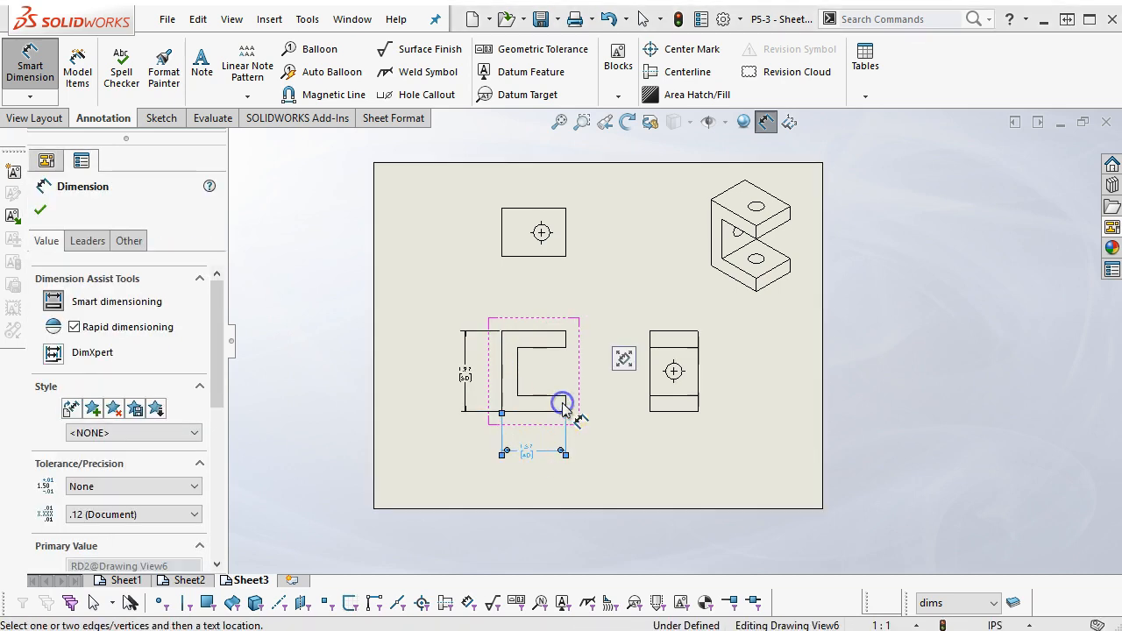
pyautogui.click(568, 408)
pyautogui.click(593, 440)
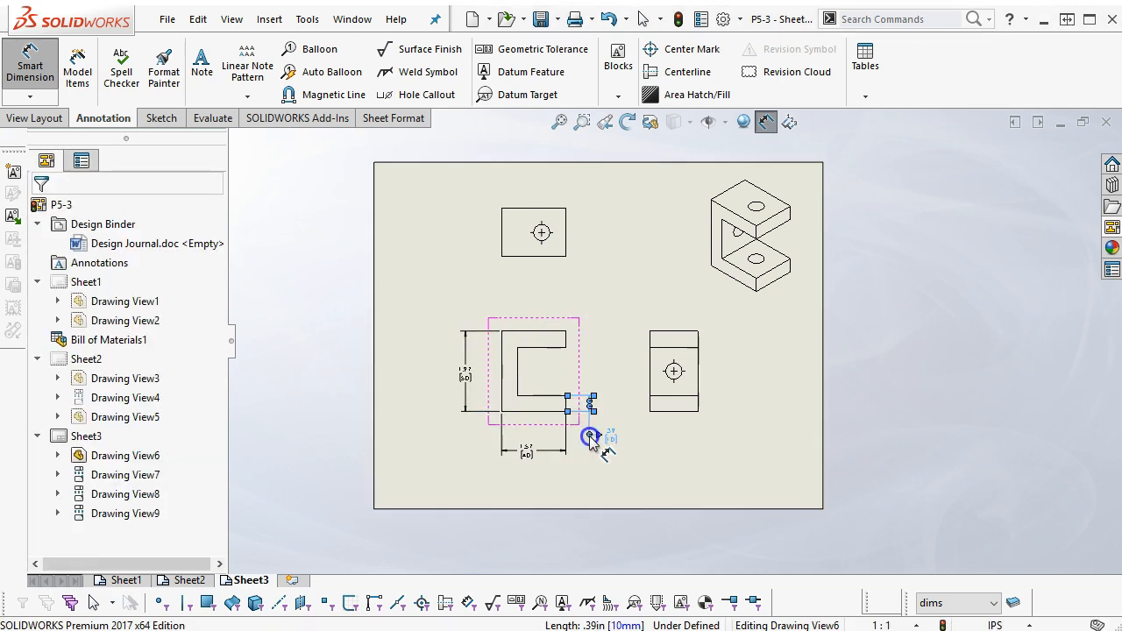
pyautogui.click(644, 432)
pyautogui.rightClick(601, 326)
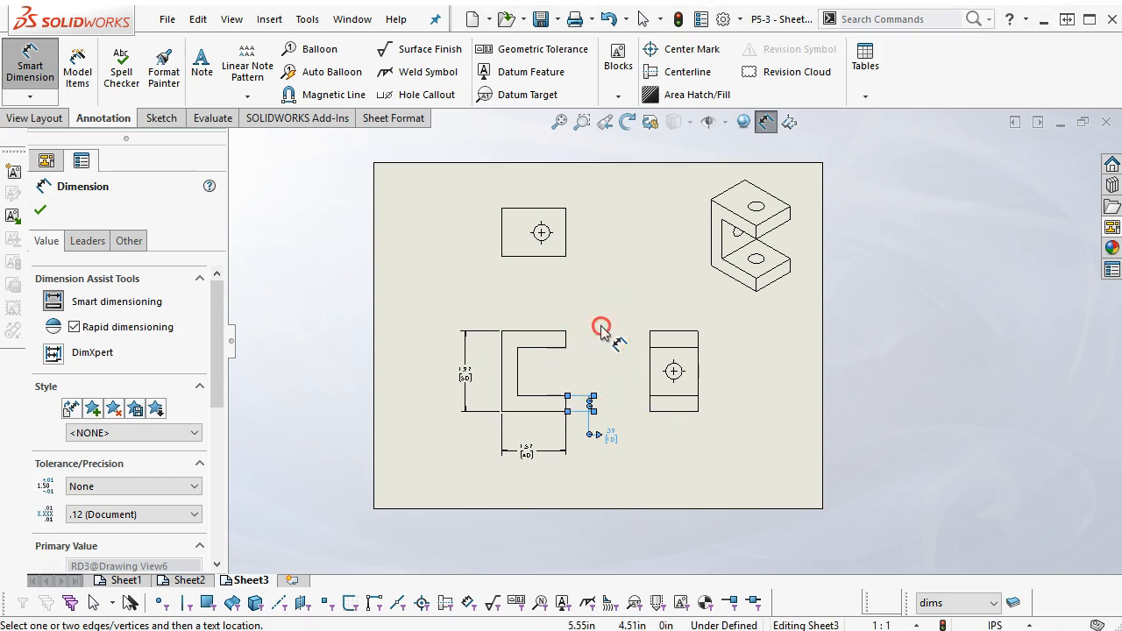
pyautogui.click(646, 393)
pyautogui.scroll(-2, 646, 394)
pyautogui.scroll(-2, 622, 408)
pyautogui.click(583, 389)
pyautogui.press('Delete')
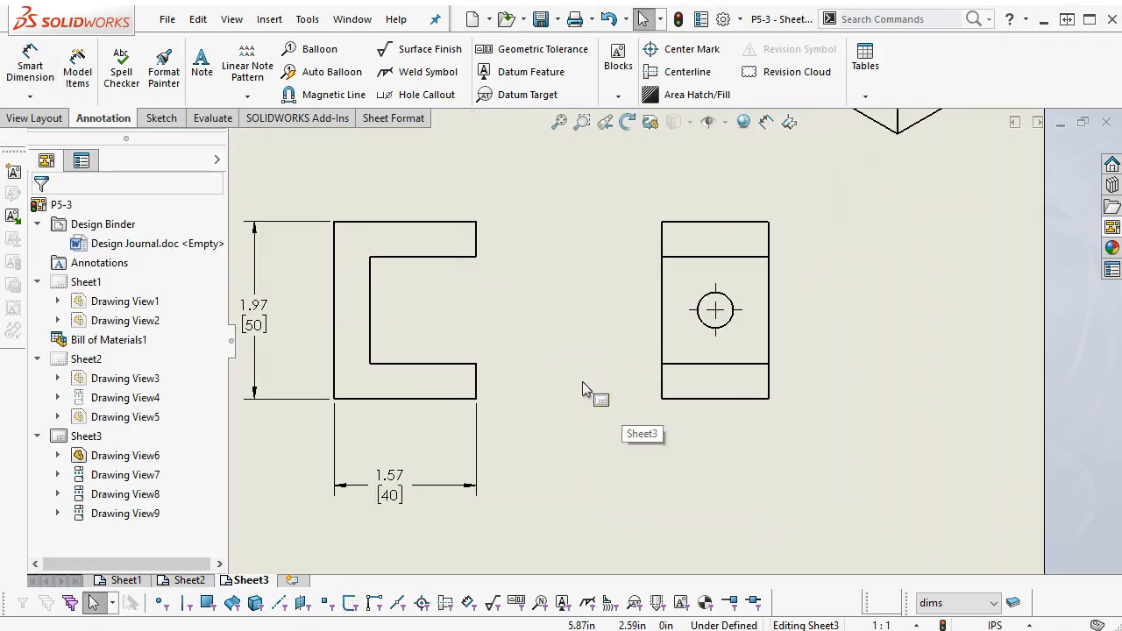
# Step: Dimension the lower flange's thickness in the side view, placing the text below and outside the view
pyautogui.click(30, 61)
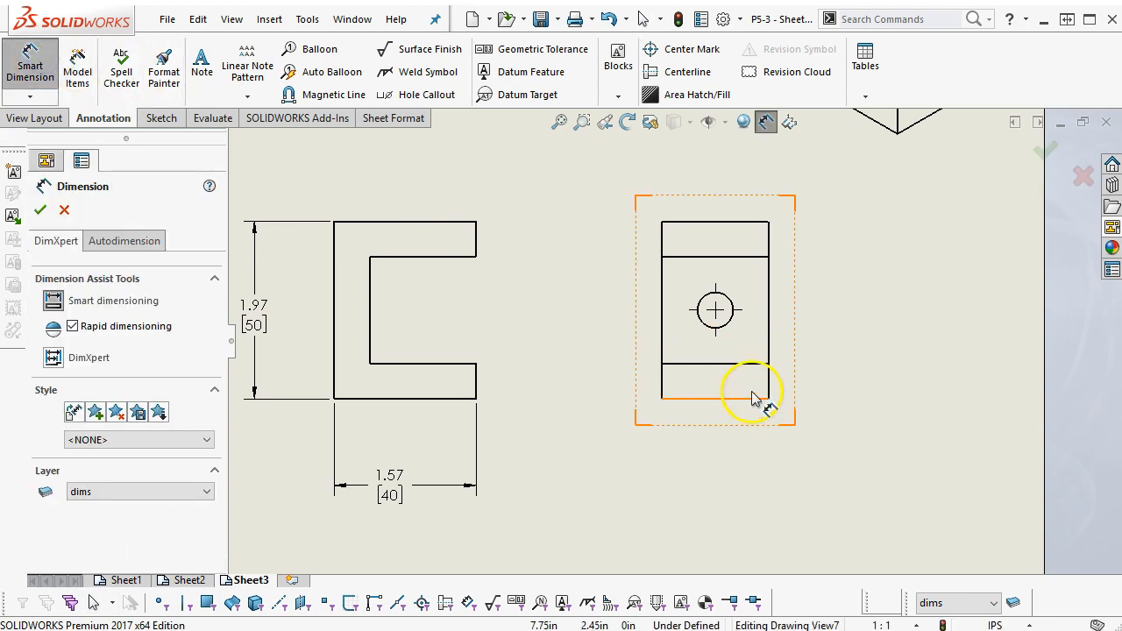
pyautogui.click(752, 365)
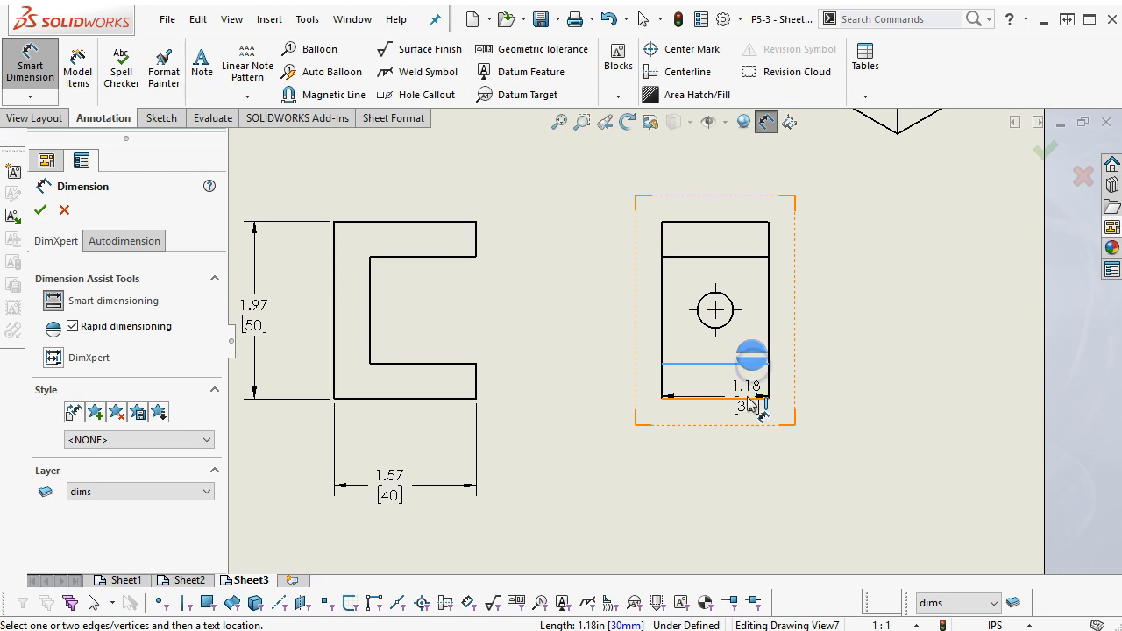
pyautogui.click(747, 399)
pyautogui.click(858, 456)
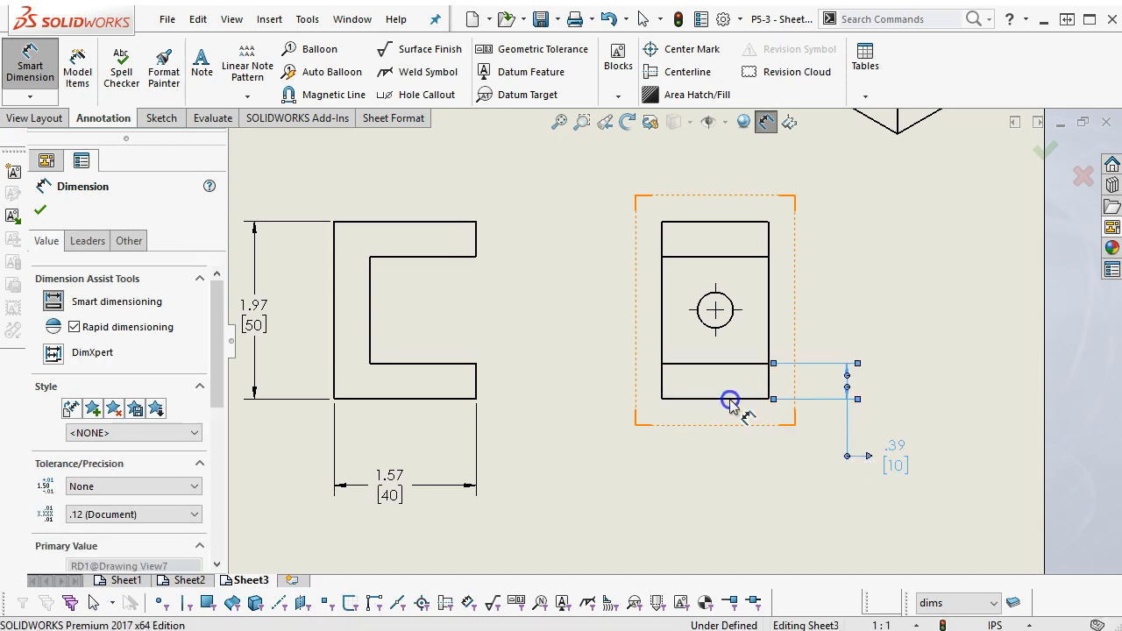
# Step: Locate the hole in the side view with dimensions from the bracket's bottom edge and right edge
pyautogui.click(729, 399)
pyautogui.click(741, 311)
pyautogui.click(922, 357)
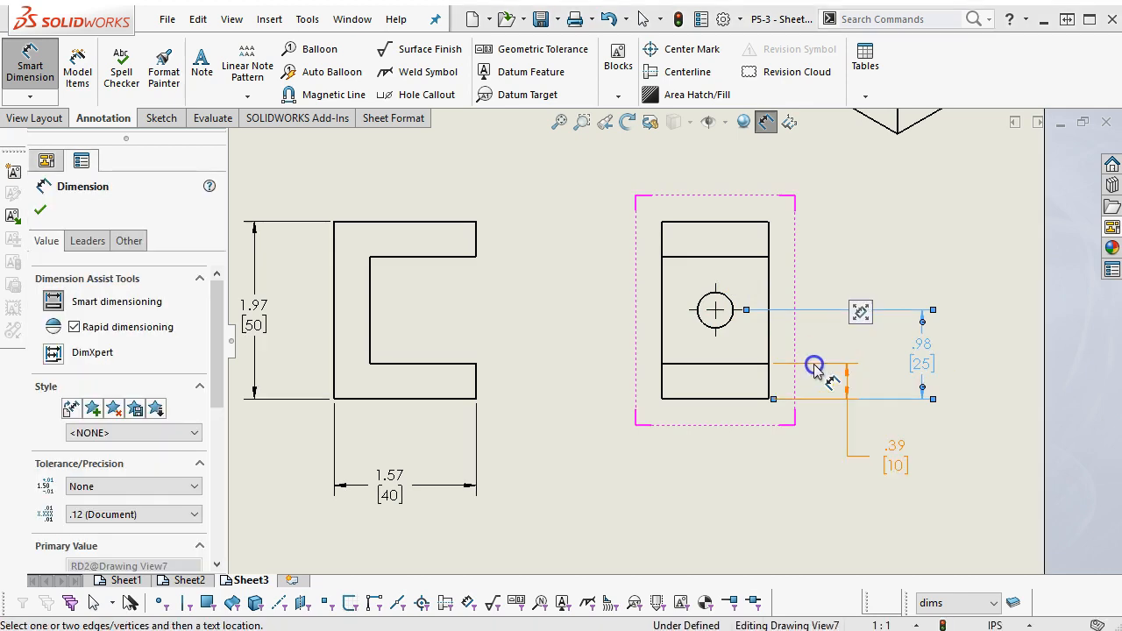
pyautogui.click(768, 349)
pyautogui.click(717, 337)
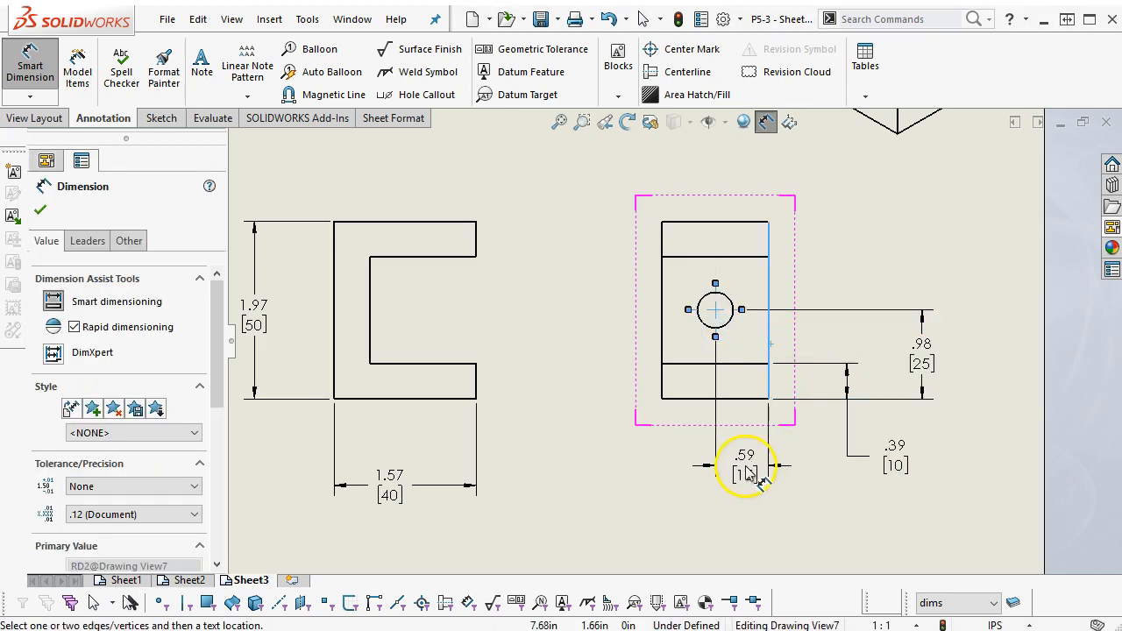
pyautogui.click(742, 473)
# Step: Dimension the thickness of the bracket's vertical web in the front view, placing the text above the view
pyautogui.scroll(3, 565, 429)
pyautogui.scroll(-2, 564, 371)
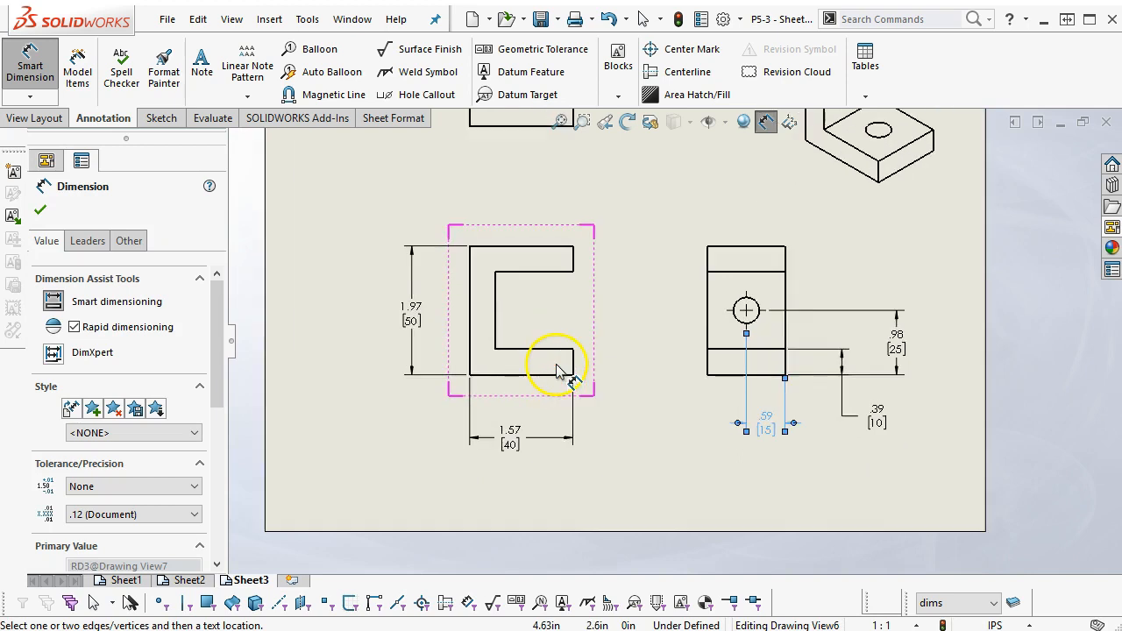
pyautogui.click(496, 281)
pyautogui.click(465, 287)
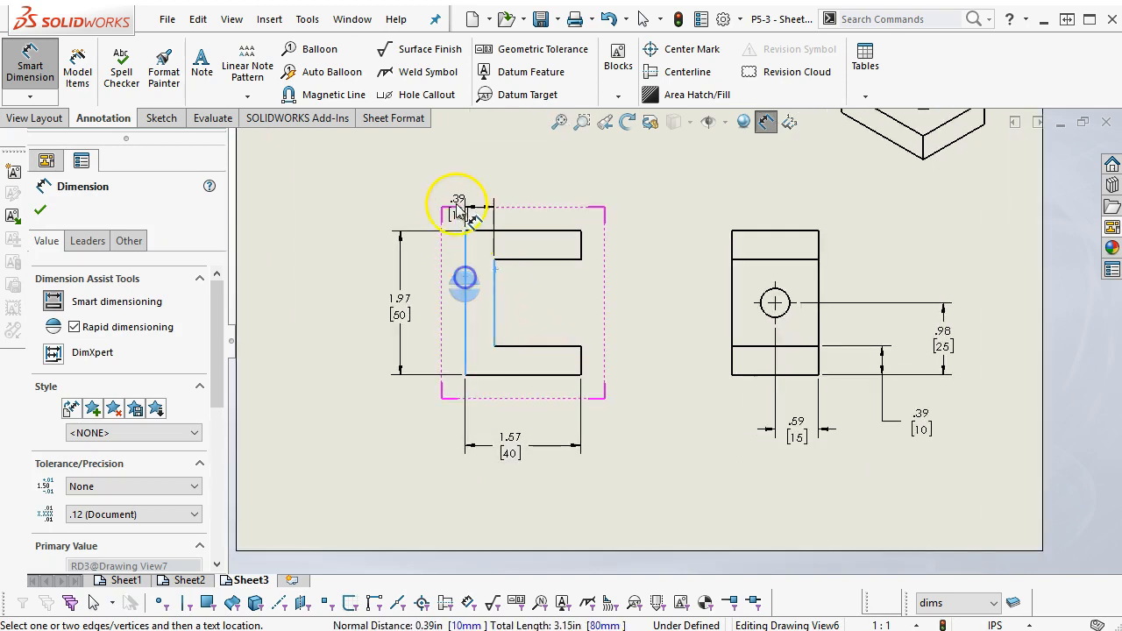
pyautogui.click(428, 203)
# Step: Dimension the horizontal distance from the top view's left edge to the hole center, placed above the view
pyautogui.scroll(3, 626, 288)
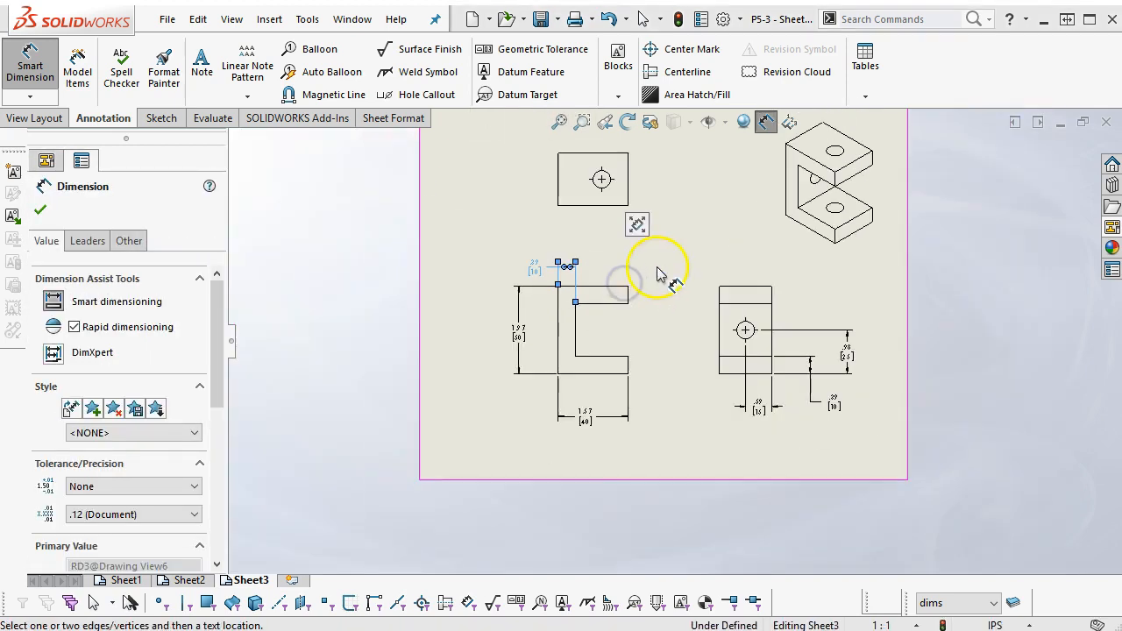
pyautogui.scroll(-3, 613, 237)
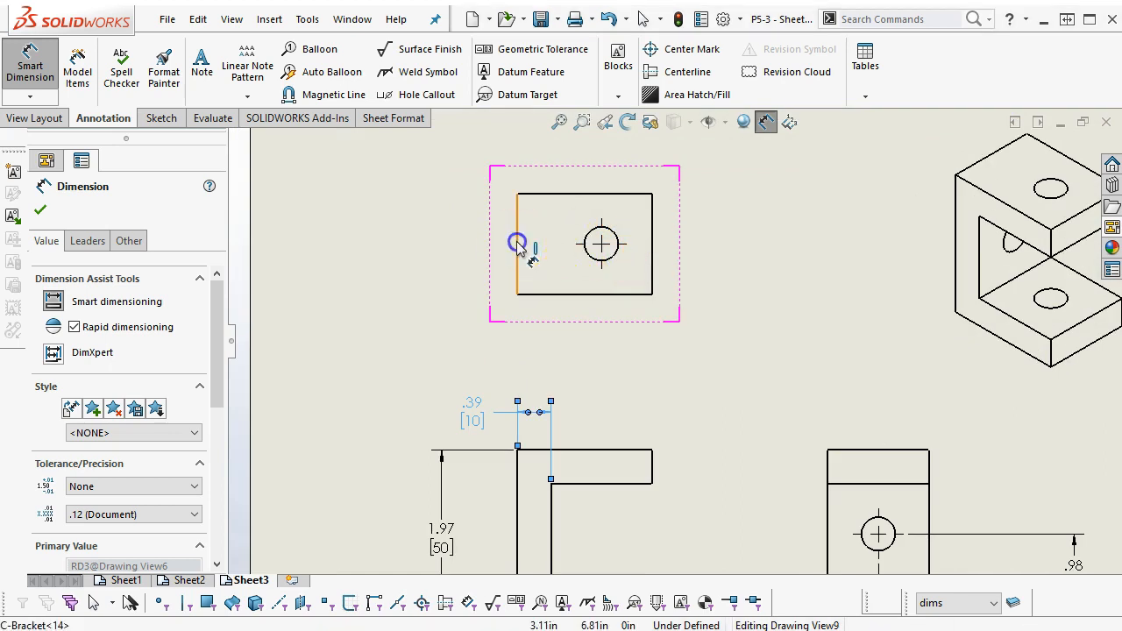
pyautogui.click(518, 243)
pyautogui.click(602, 245)
pyautogui.scroll(3, 588, 228)
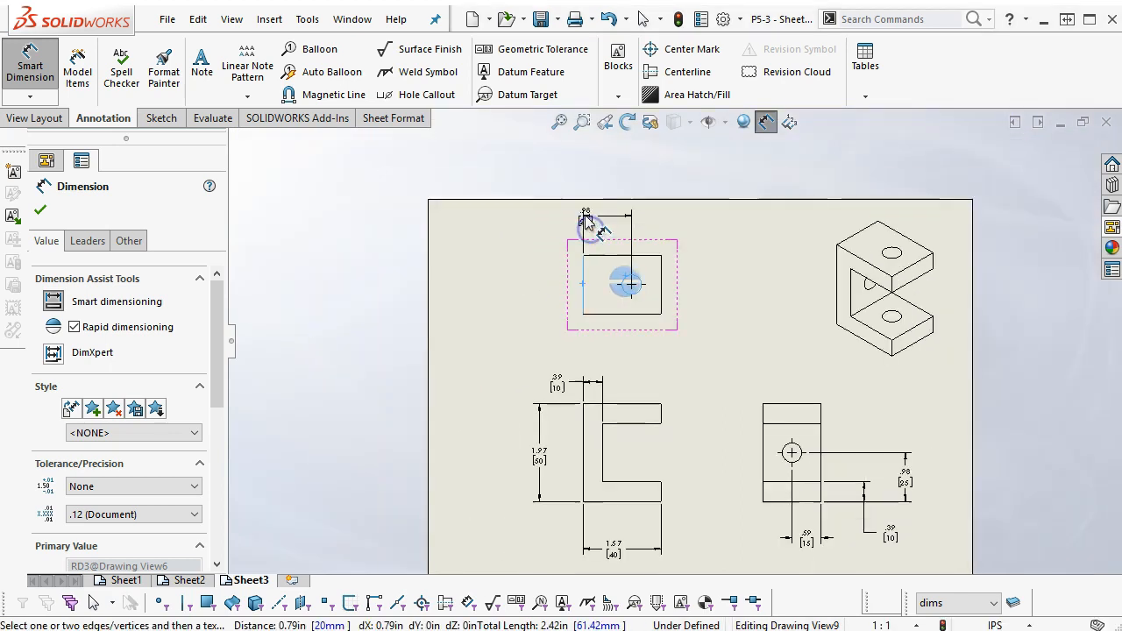
pyautogui.click(607, 230)
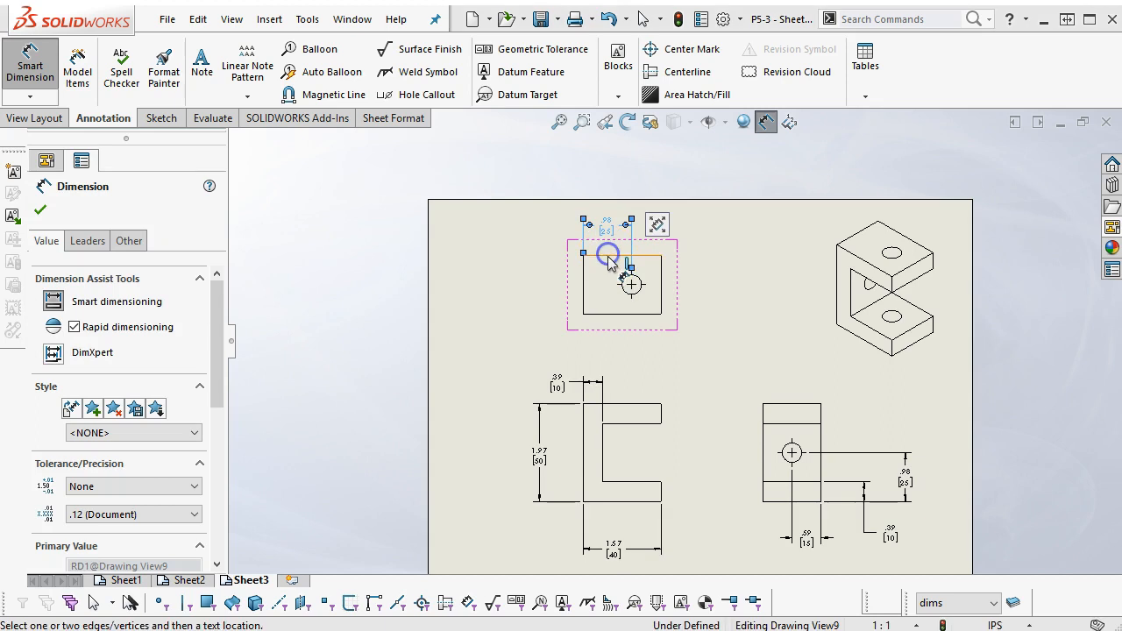
pyautogui.click(616, 289)
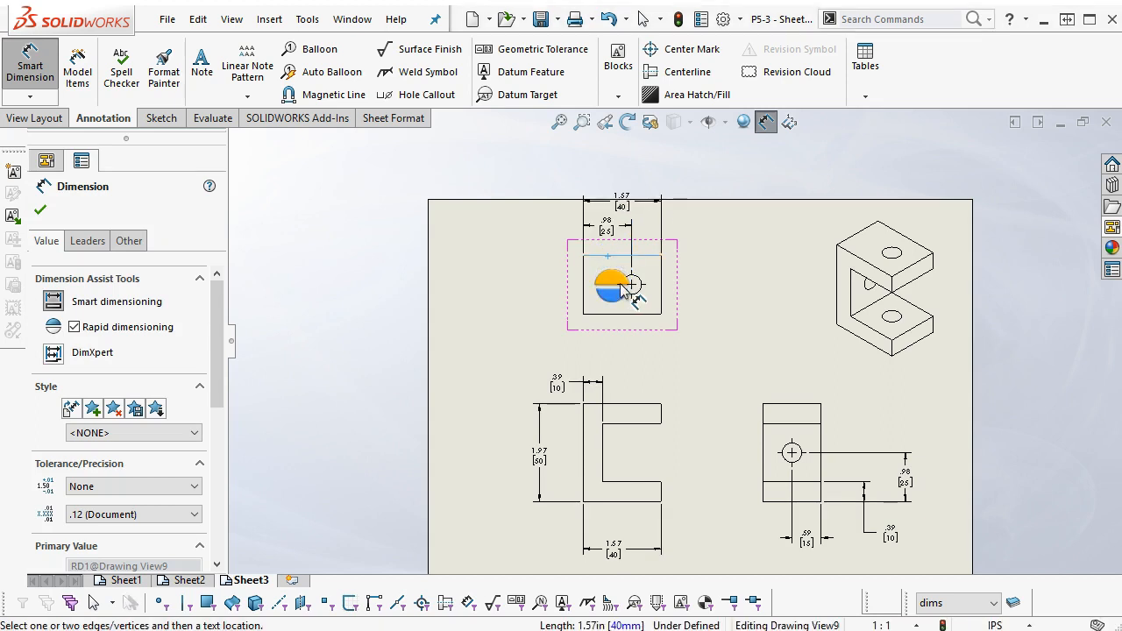
pyautogui.click(617, 285)
pyautogui.scroll(-2, 611, 288)
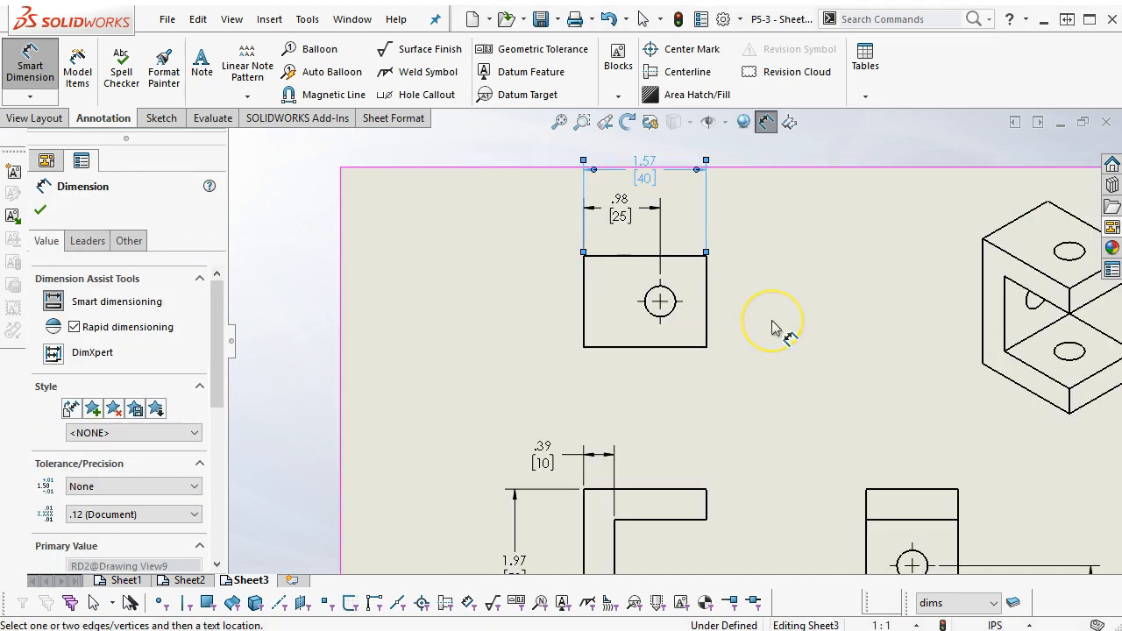
pyautogui.press('Delete')
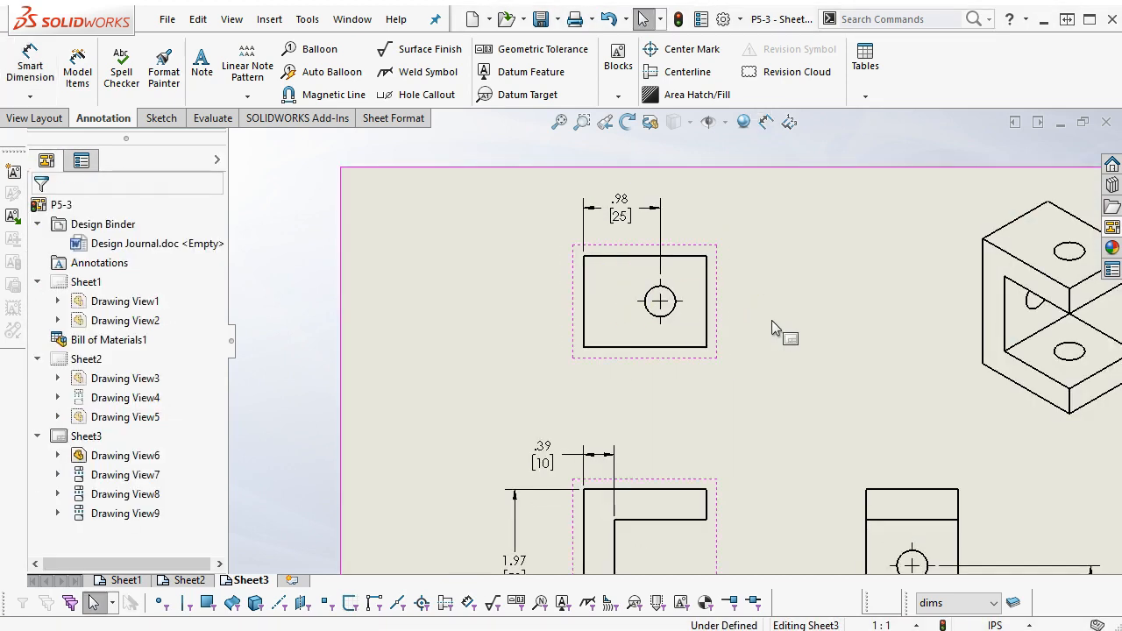
# Step: Dimension the vertical distance from the top view's upper edge to the hole center, placed beside the left edge
pyautogui.click(30, 68)
pyautogui.click(638, 257)
pyautogui.click(659, 302)
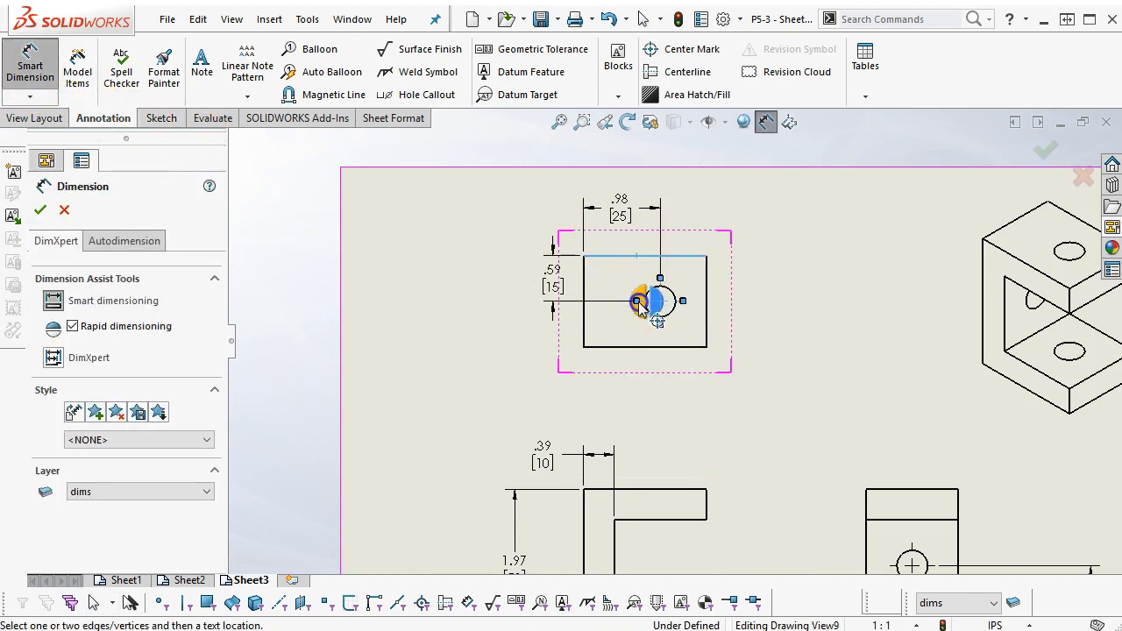
pyautogui.click(550, 284)
# Step: Dimension the diameter of the hole in the top view, placing the text outside its lower right corner
pyautogui.scroll(3, 551, 289)
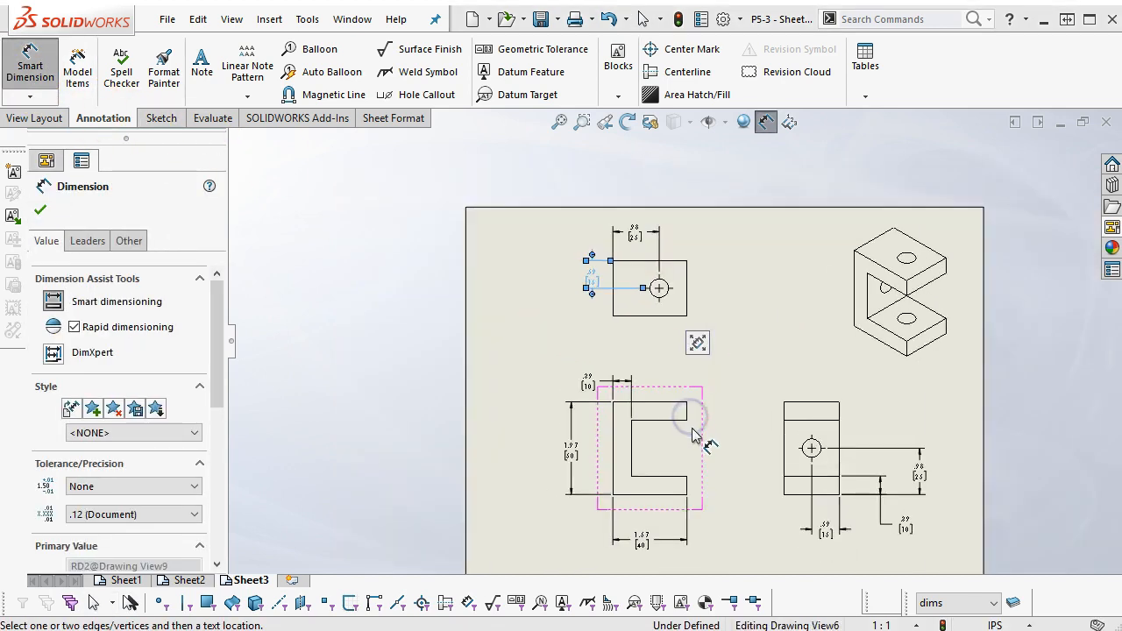
pyautogui.scroll(-3, 763, 368)
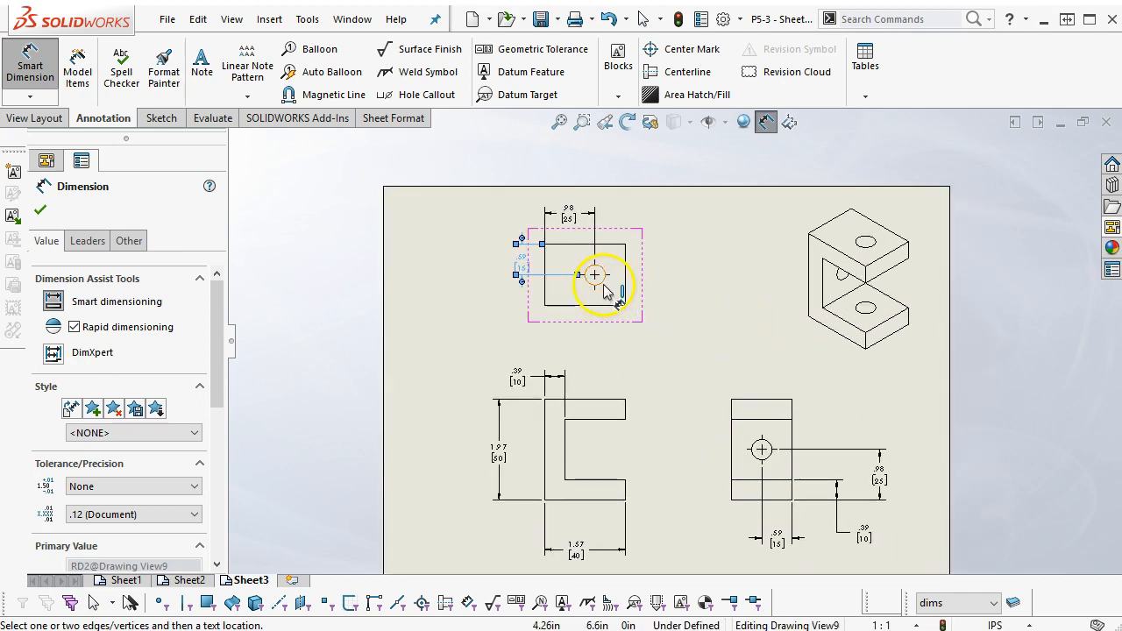
pyautogui.click(602, 281)
pyautogui.click(706, 340)
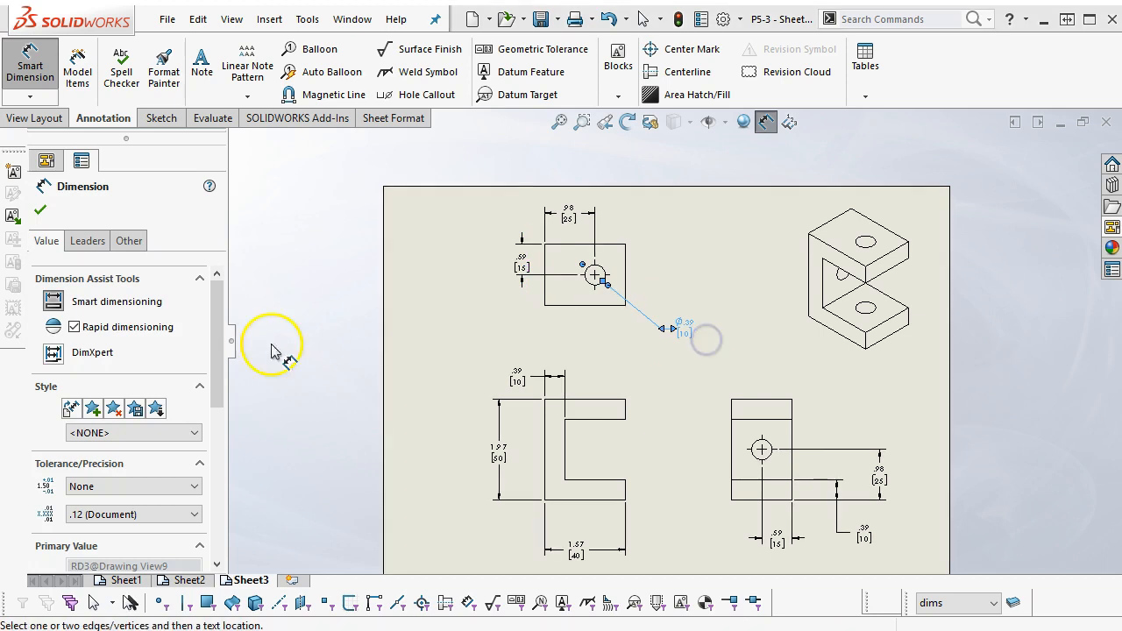
# Step: Add the prefix 3X to the hole's diameter dimension and move its text up closer to the top view
pyautogui.moveTo(218, 325); pyautogui.dragTo(211, 443)
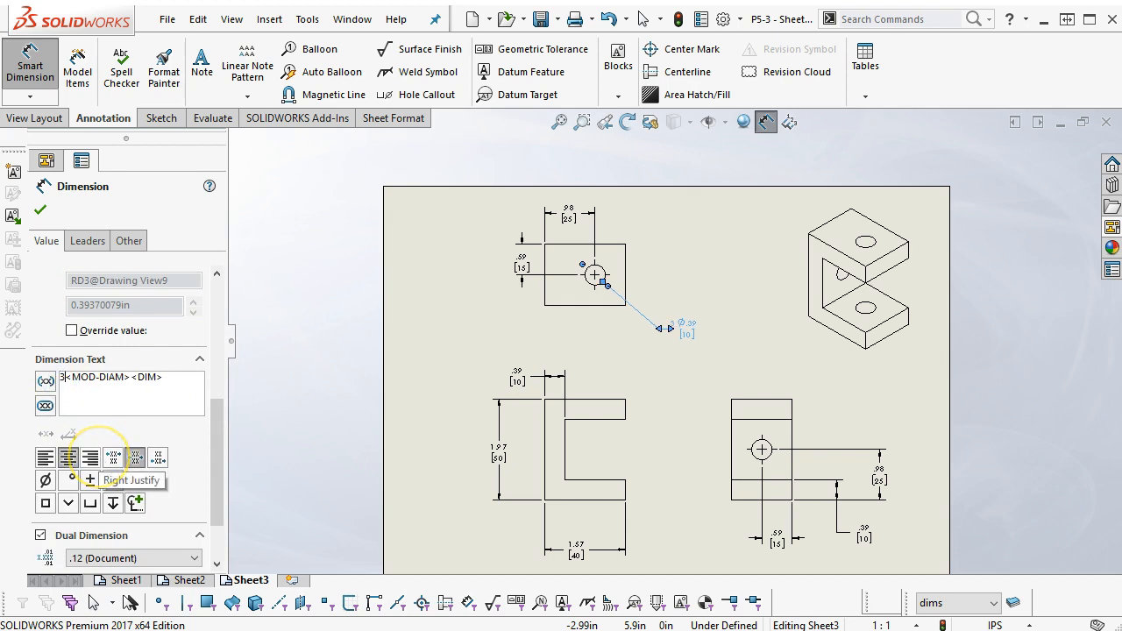
pyautogui.click(41, 209)
pyautogui.click(611, 365)
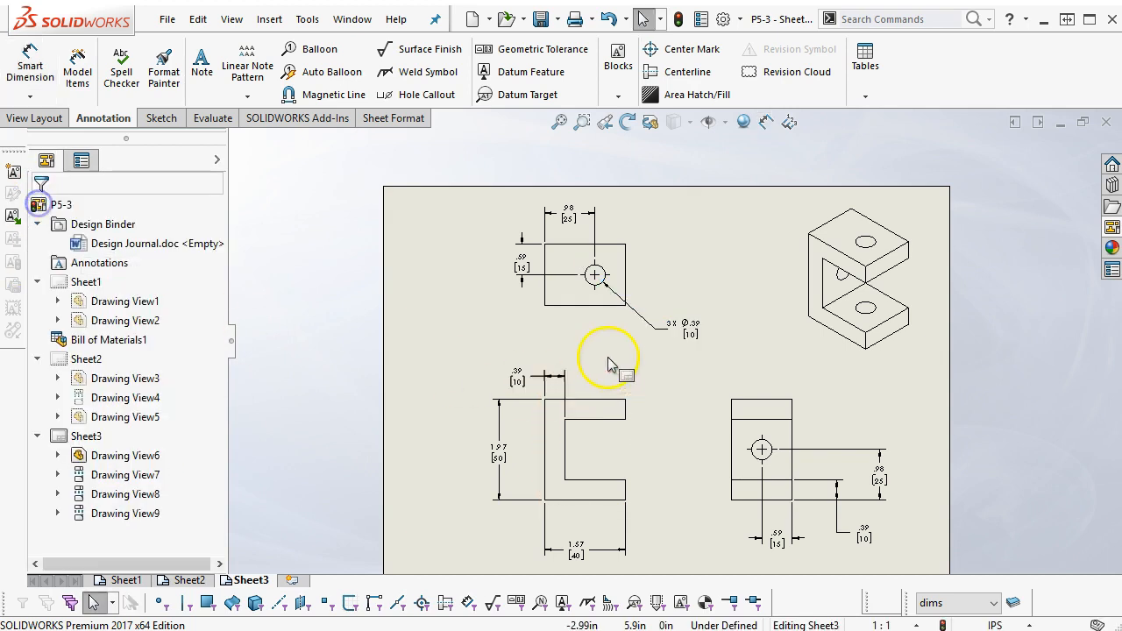
pyautogui.moveTo(697, 329); pyautogui.dragTo(681, 305)
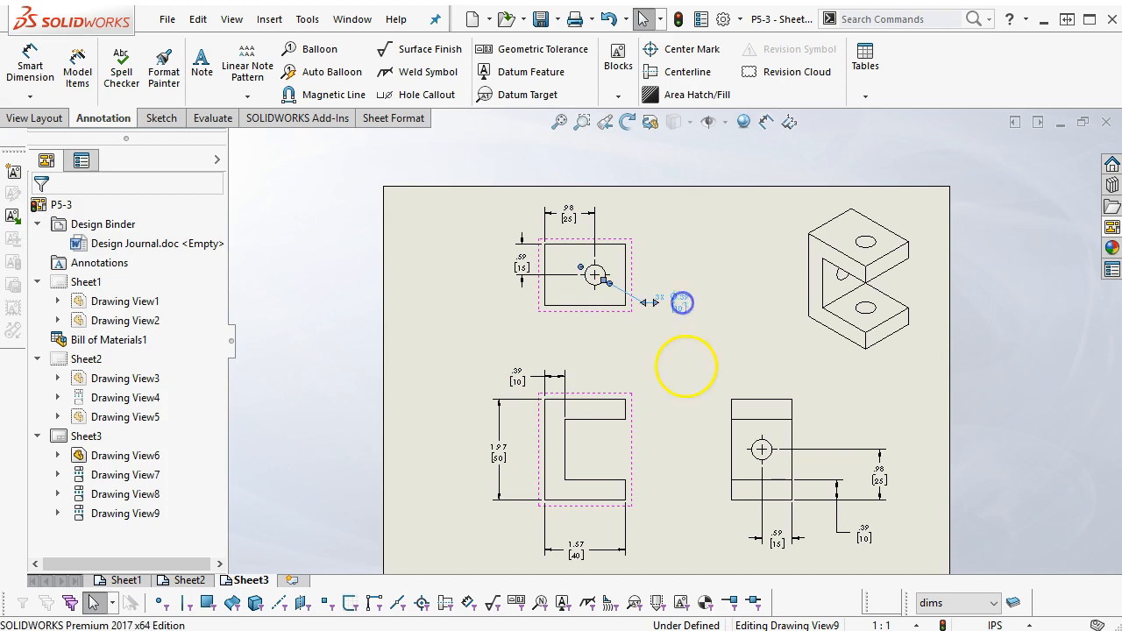
pyautogui.click(686, 375)
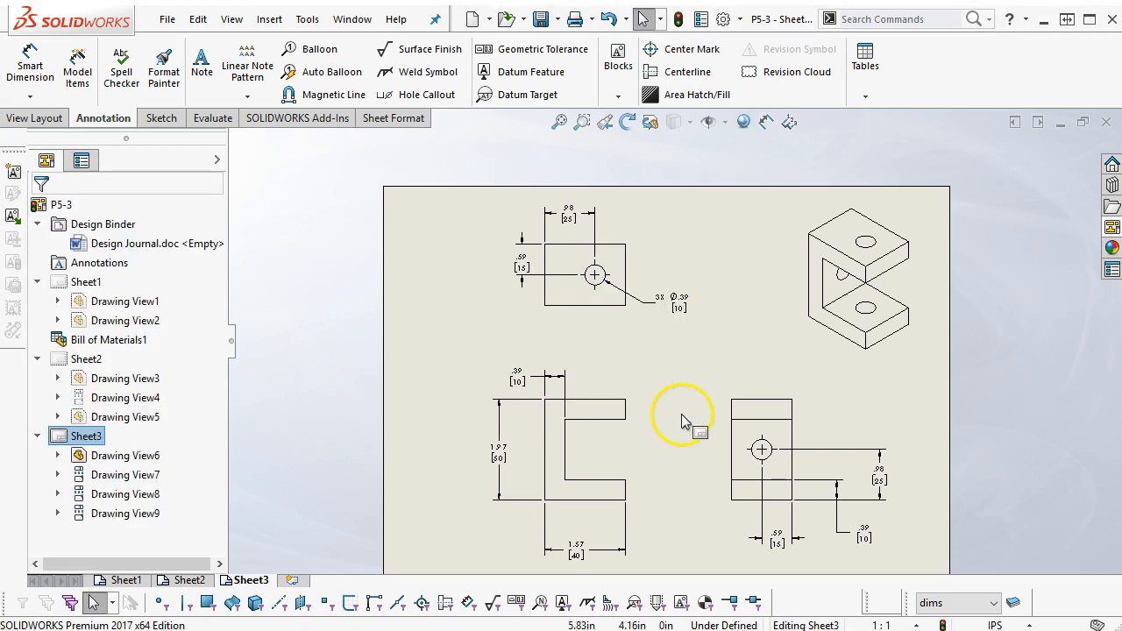
# Step: Move the C-Bracket's front view slightly up the sheet and its right view slightly closer to the front view
pyautogui.click(640, 412)
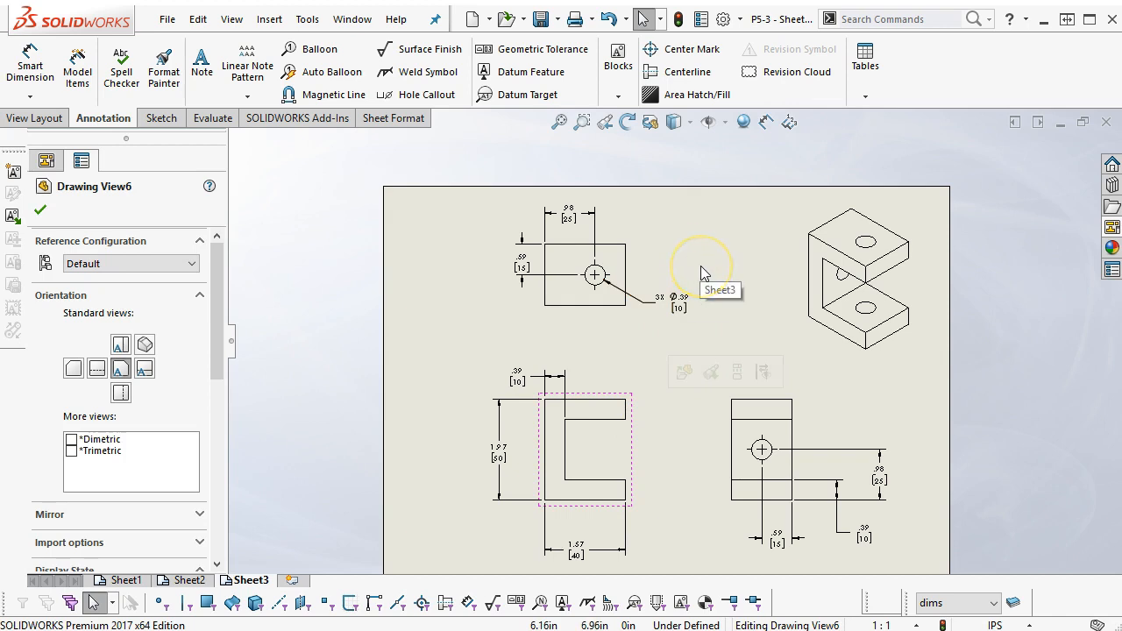
pyautogui.scroll(3, 714, 338)
pyautogui.scroll(-1, 710, 337)
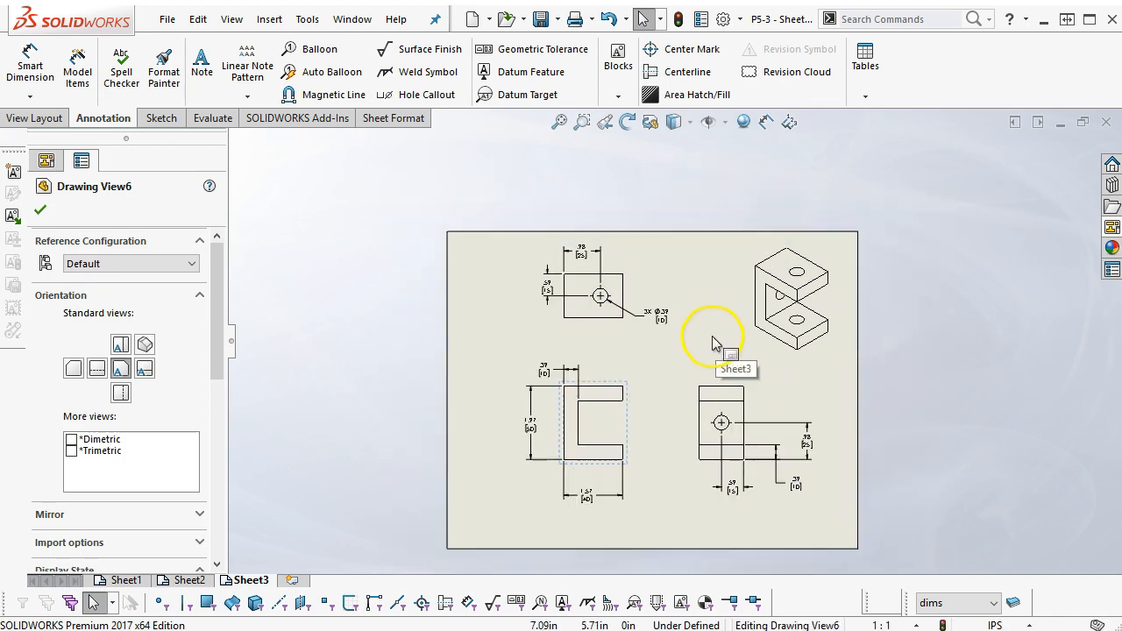
pyautogui.moveTo(630, 425); pyautogui.dragTo(626, 412)
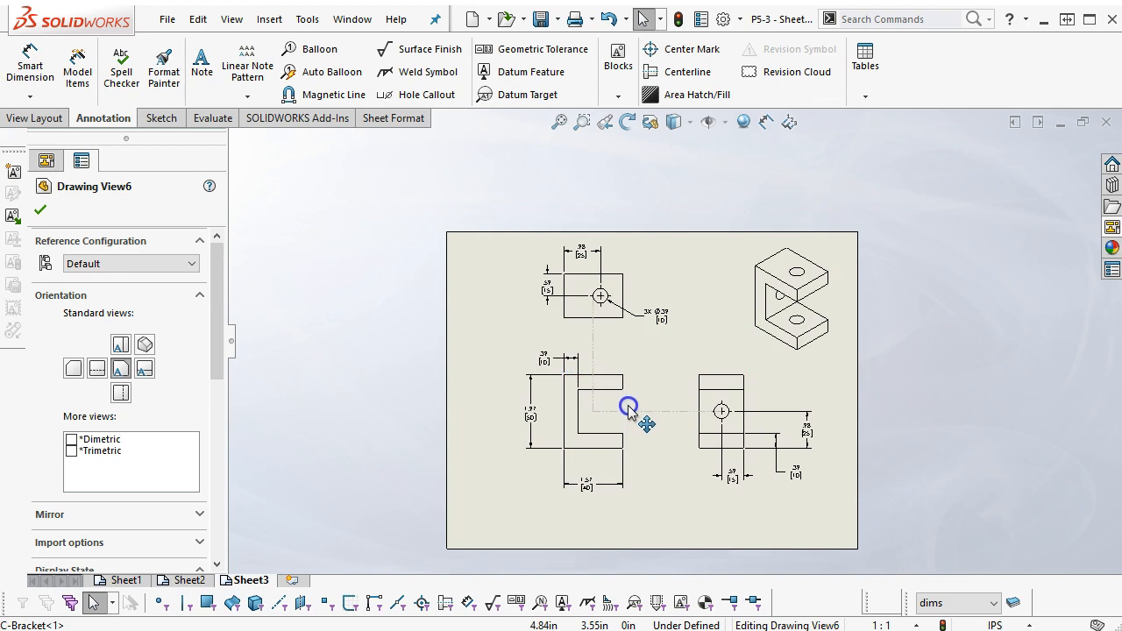
pyautogui.click(702, 400)
pyautogui.moveTo(695, 401); pyautogui.dragTo(686, 400)
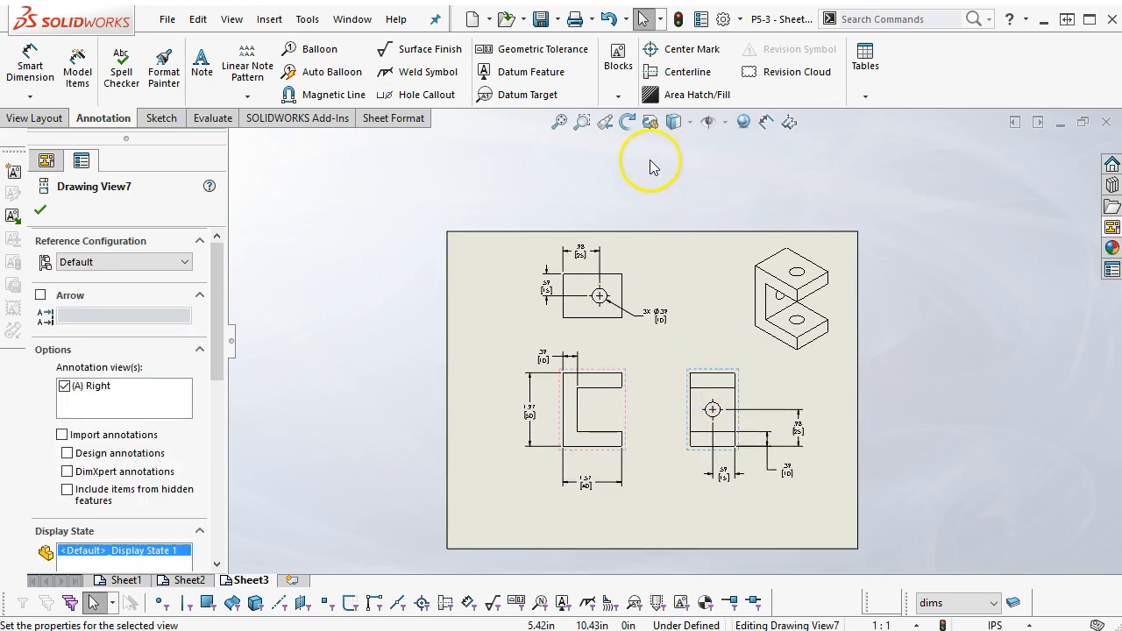
# Step: Set the display style of the C-Bracket's right view and front view to Hidden Lines Visible
pyautogui.click(688, 123)
pyautogui.click(678, 218)
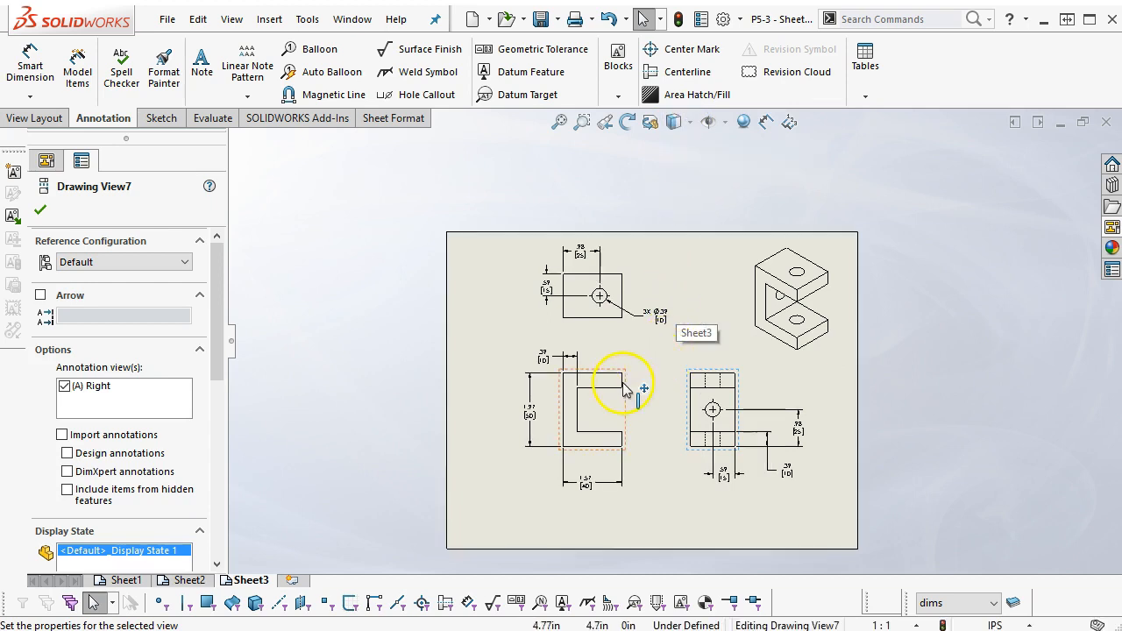
pyautogui.click(624, 411)
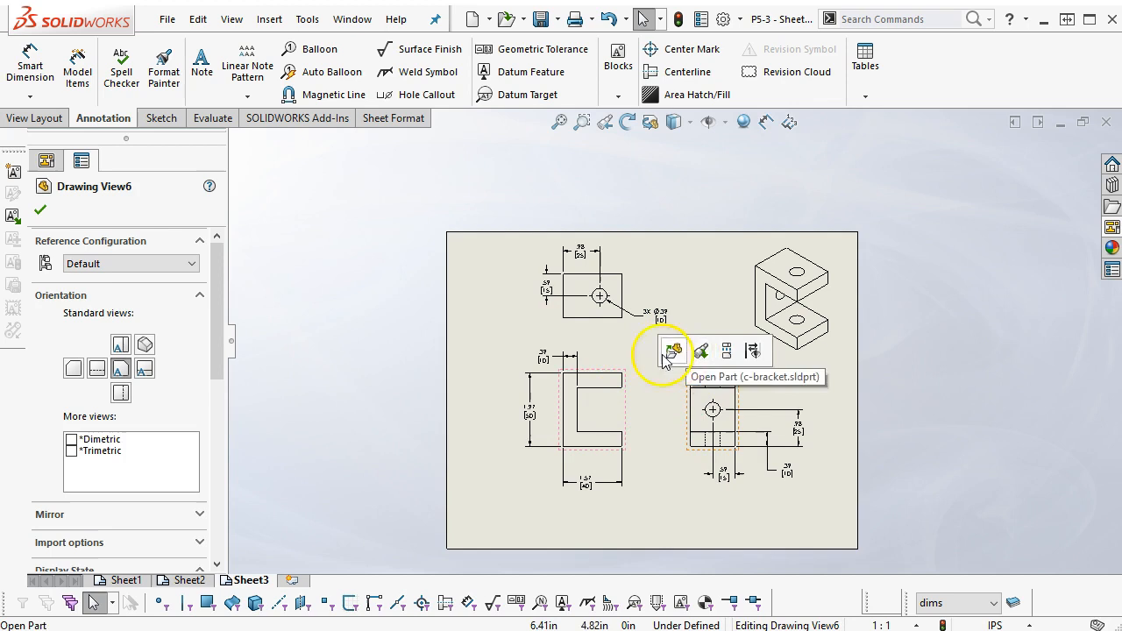
pyautogui.moveTo(216, 309); pyautogui.dragTo(216, 426)
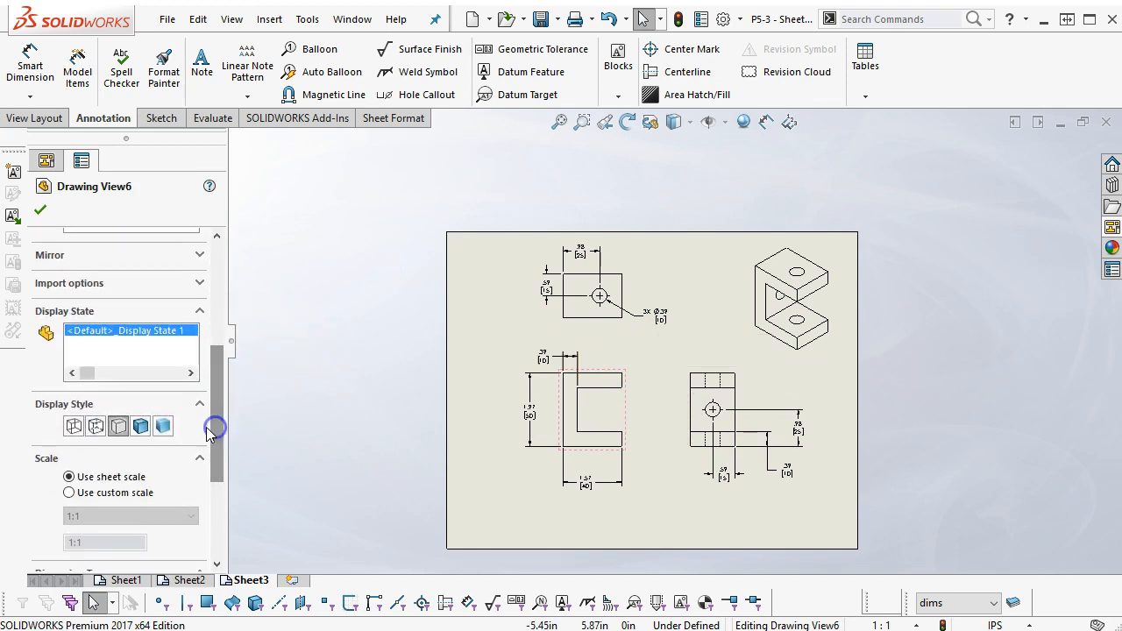
pyautogui.click(96, 426)
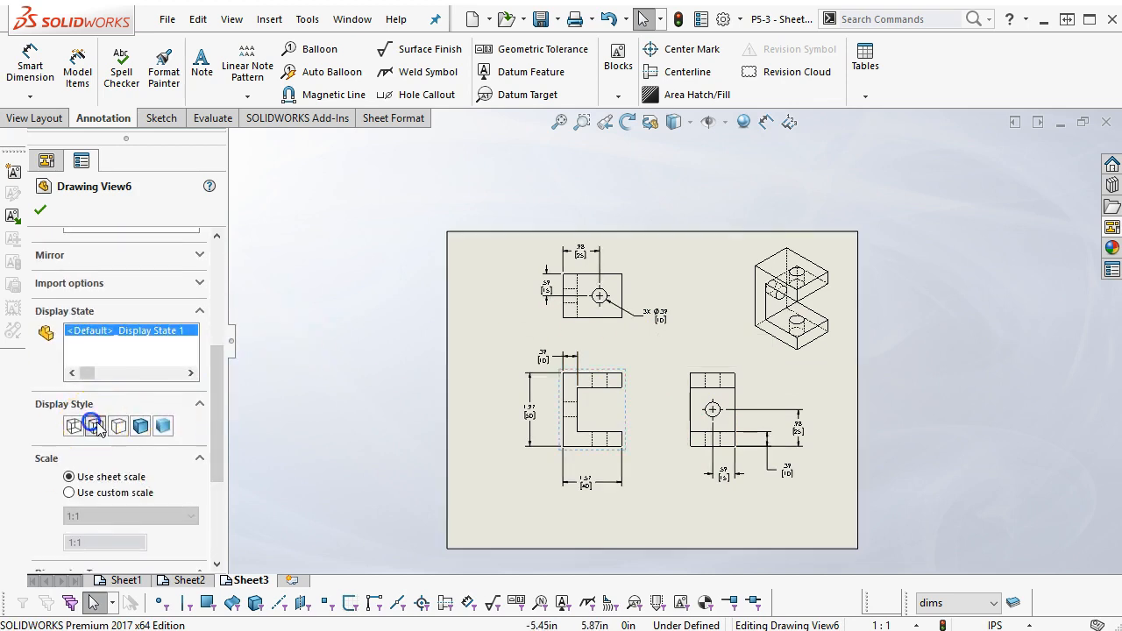
# Step: Make the C-Bracket's right view use its parent view's display style and close the view properties
pyautogui.click(707, 322)
pyautogui.click(707, 374)
pyautogui.moveTo(219, 361); pyautogui.dragTo(217, 478)
pyautogui.click(61, 325)
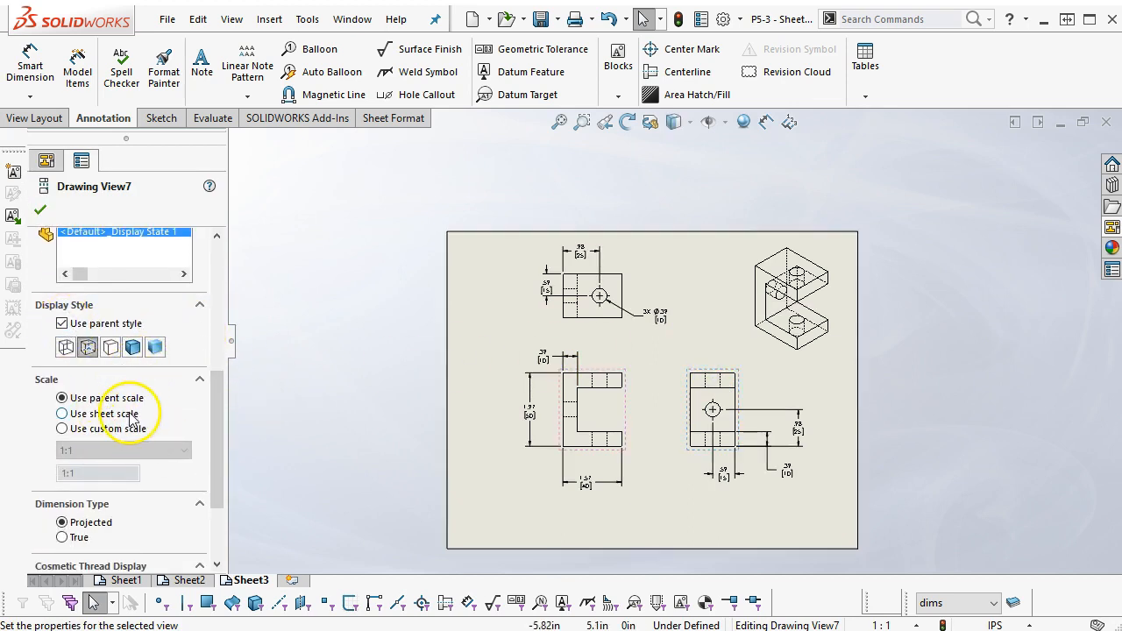
pyautogui.click(42, 210)
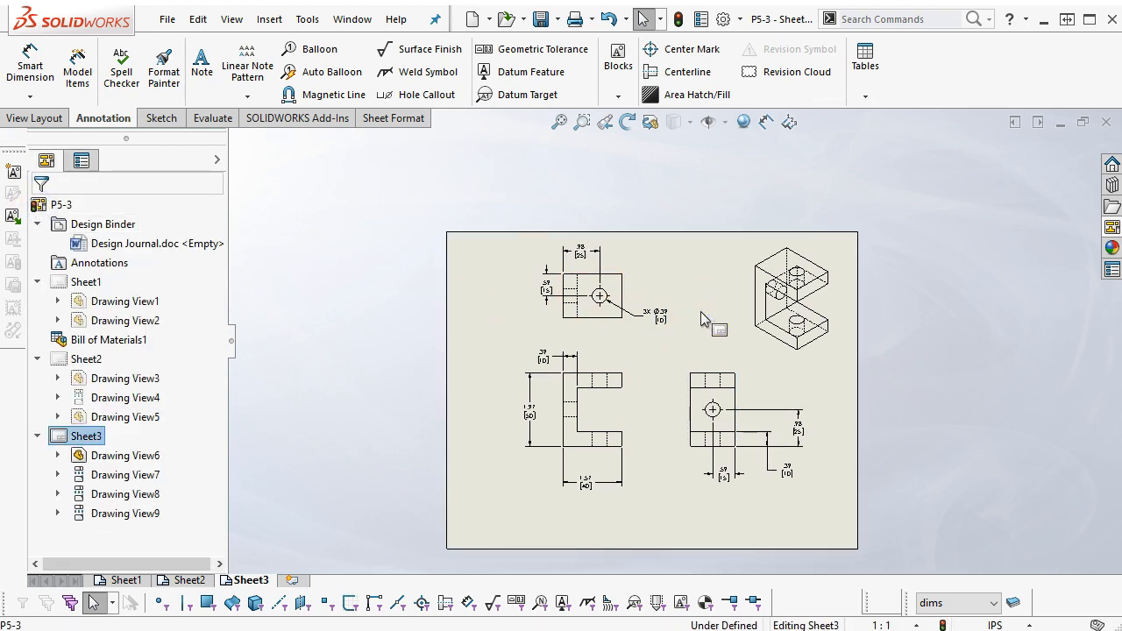
# Step: On Sheet2, set the Plate Quad front view's display style to Hidden Lines Visible
pyautogui.click(187, 580)
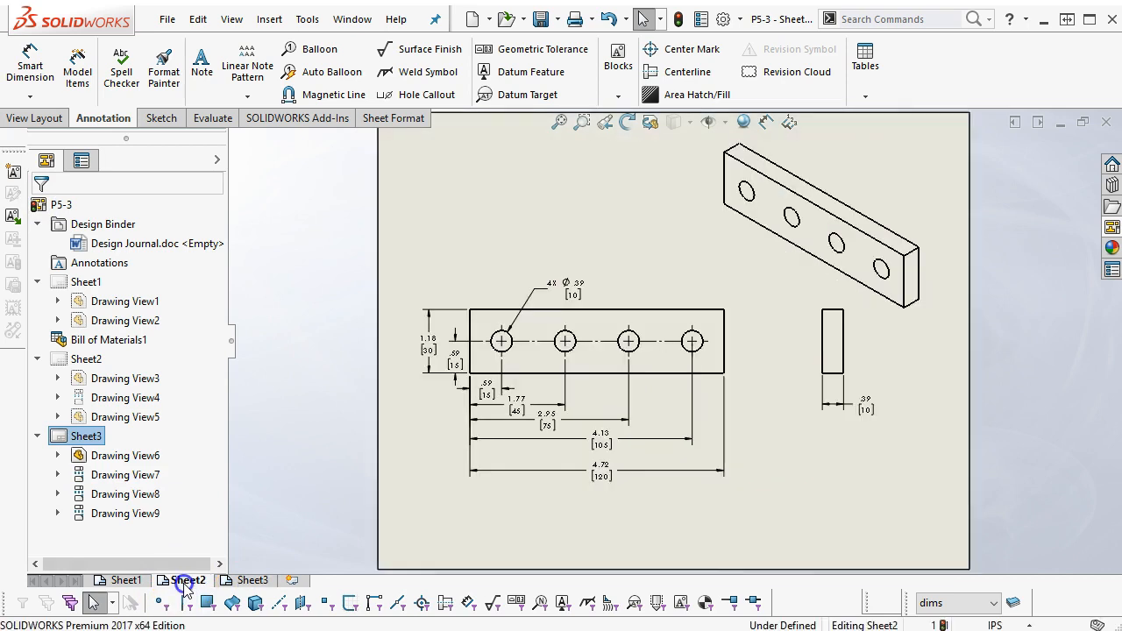
pyautogui.click(732, 337)
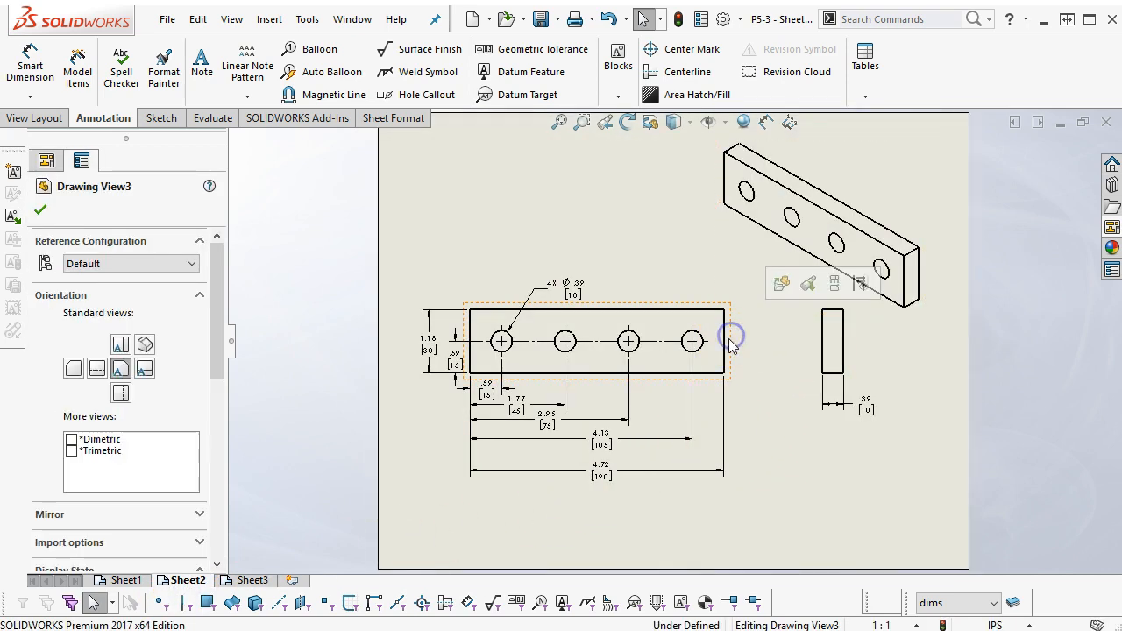
pyautogui.moveTo(217, 349); pyautogui.dragTo(213, 453)
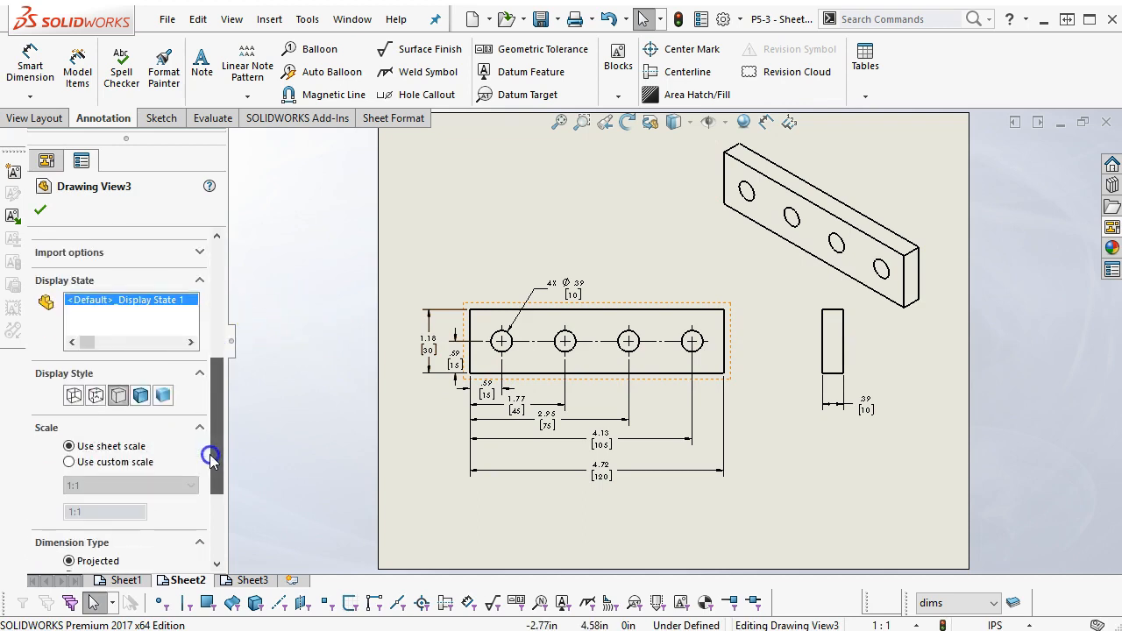
pyautogui.click(94, 396)
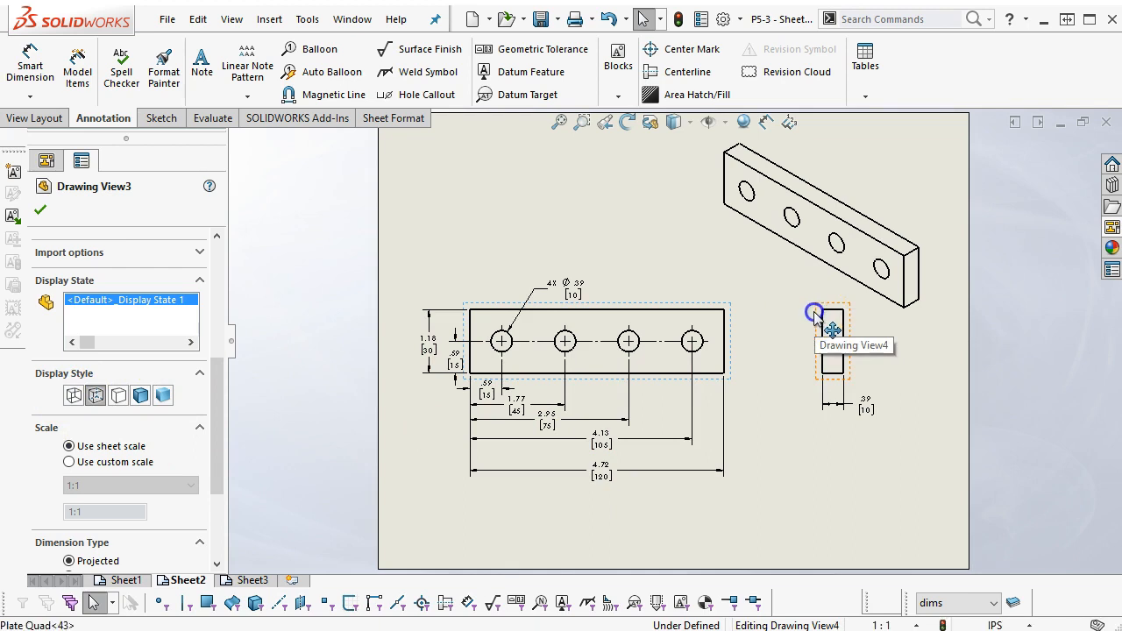
# Step: Make the Plate Quad's side view use its parent view's display style so its hidden lines are shown
pyautogui.click(829, 322)
pyautogui.moveTo(225, 326); pyautogui.dragTo(207, 428)
pyautogui.click(63, 386)
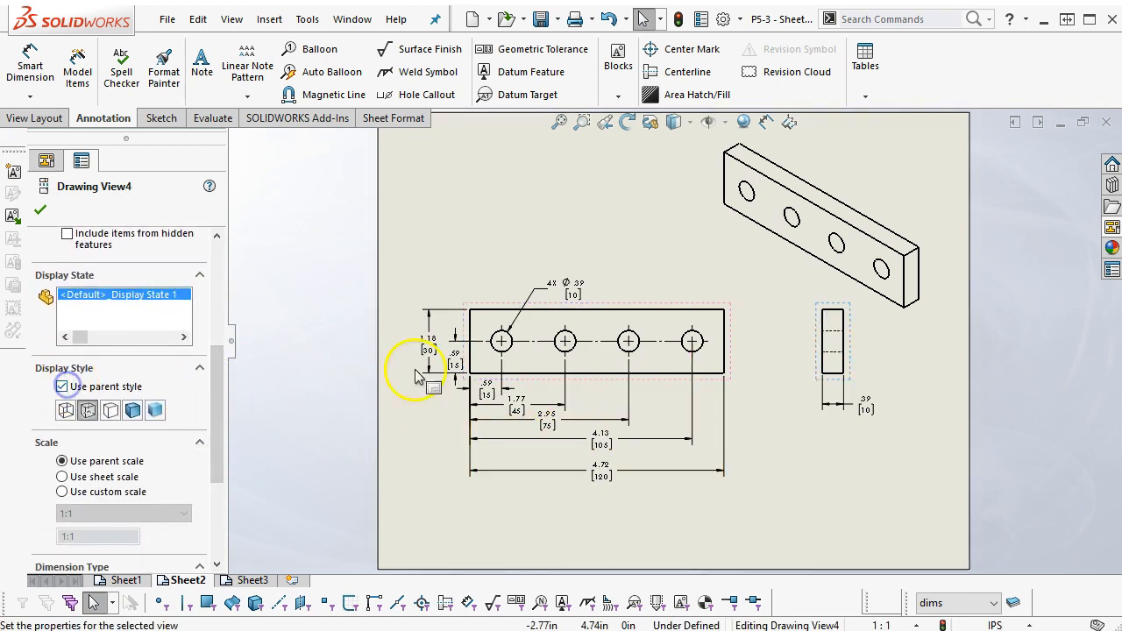
pyautogui.click(591, 195)
pyautogui.press('f')
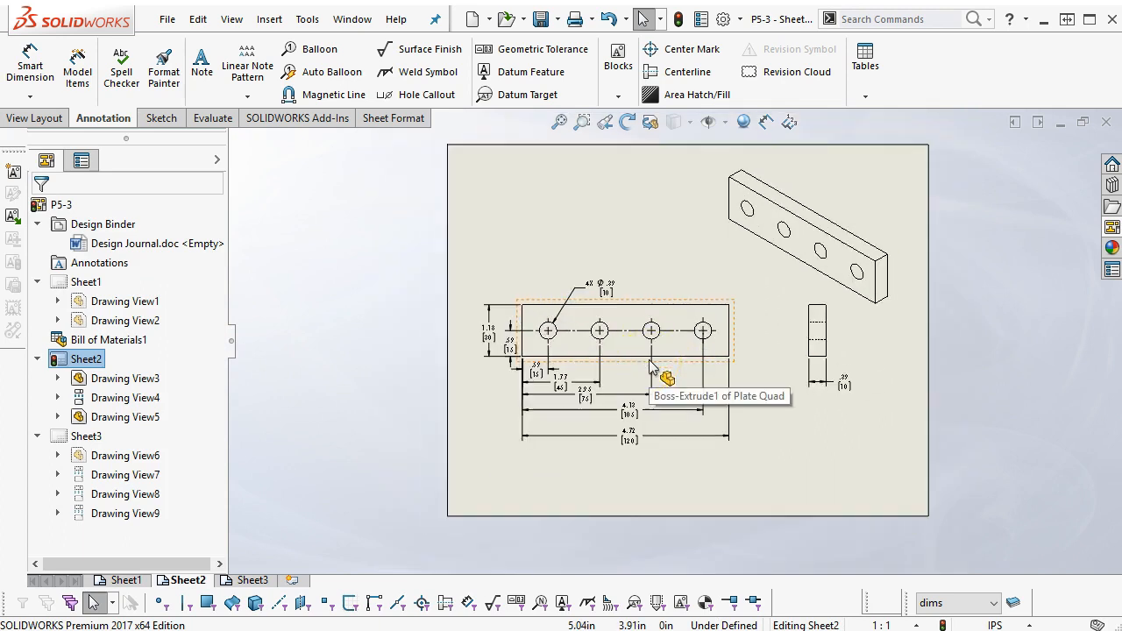
pyautogui.click(561, 122)
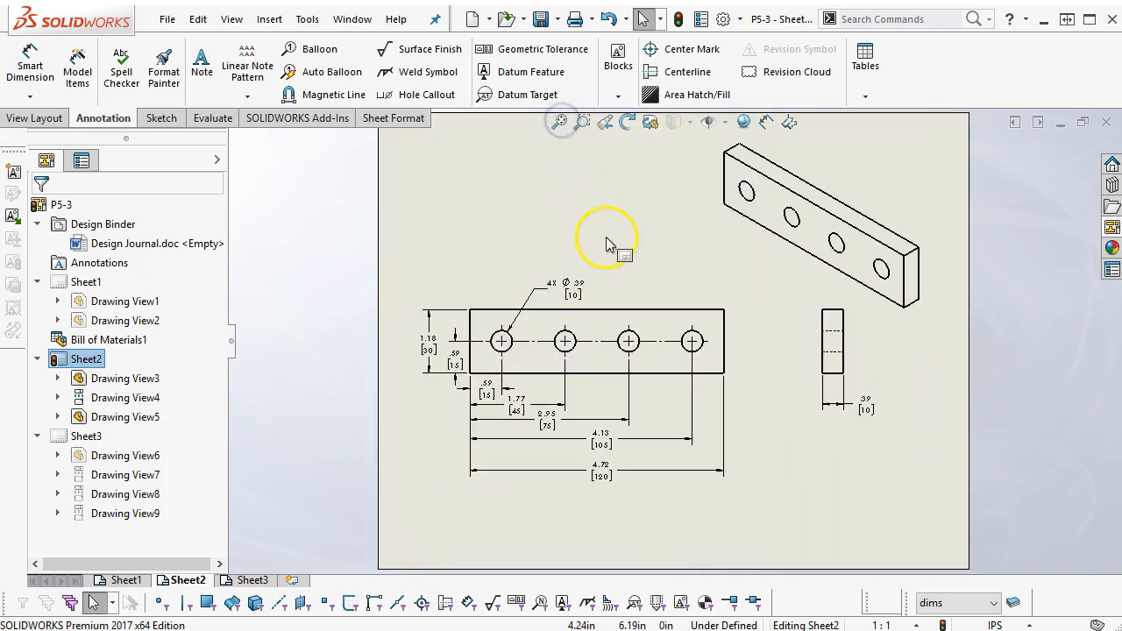
pyautogui.scroll(2, 633, 239)
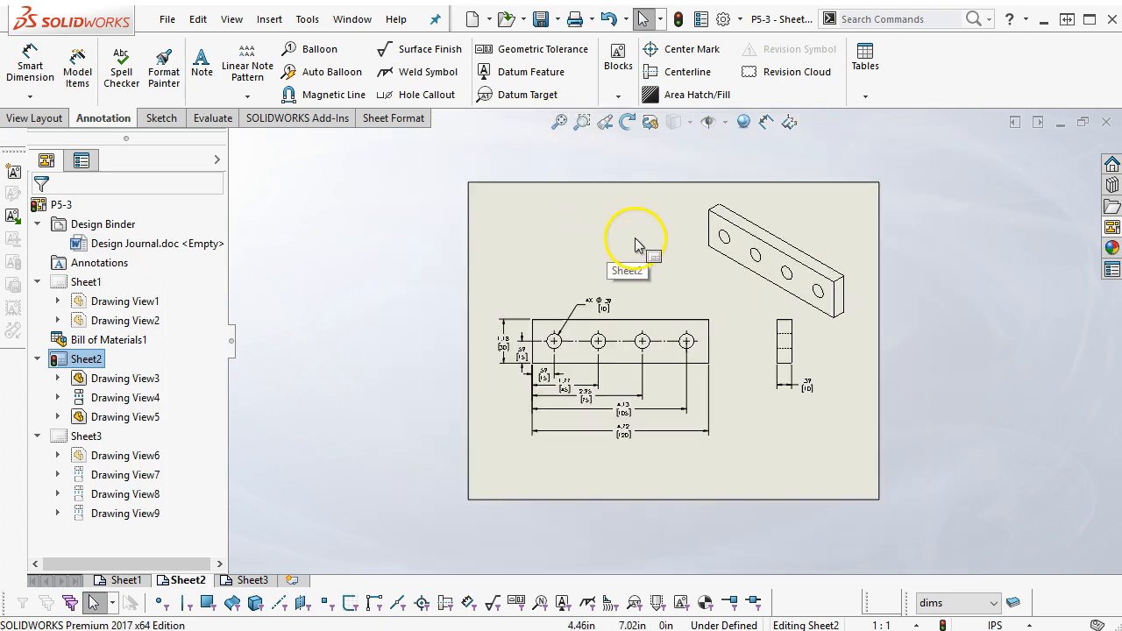
# Step: On Sheet3, move the overall width dimension closer to the front view and the two vertical dimensions closer to the right view
pyautogui.click(251, 580)
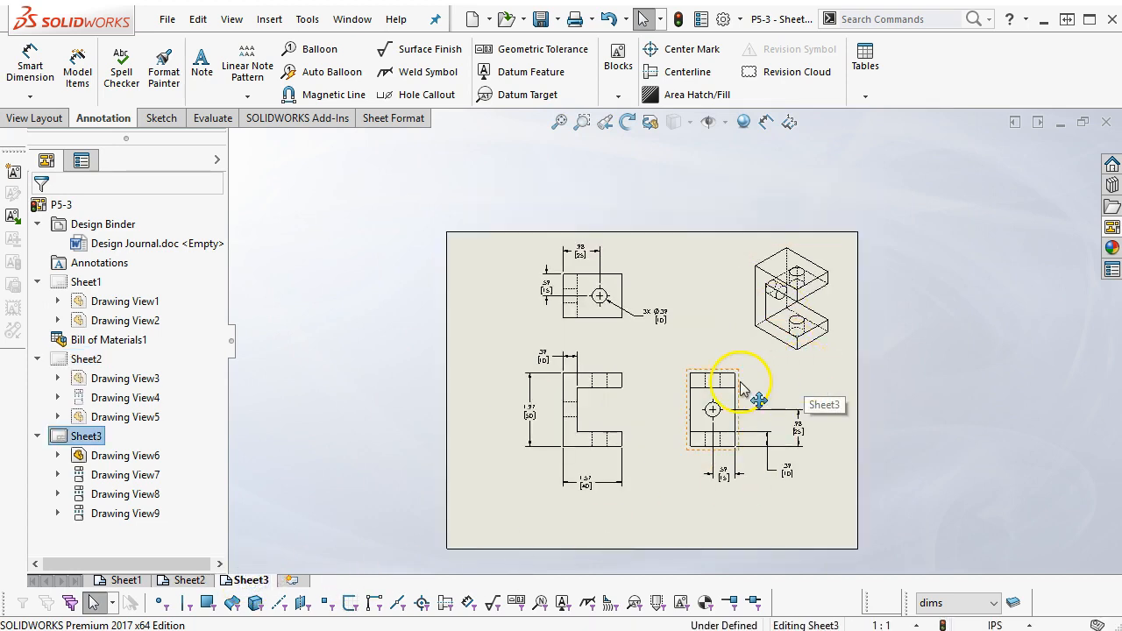
pyautogui.scroll(-2, 657, 390)
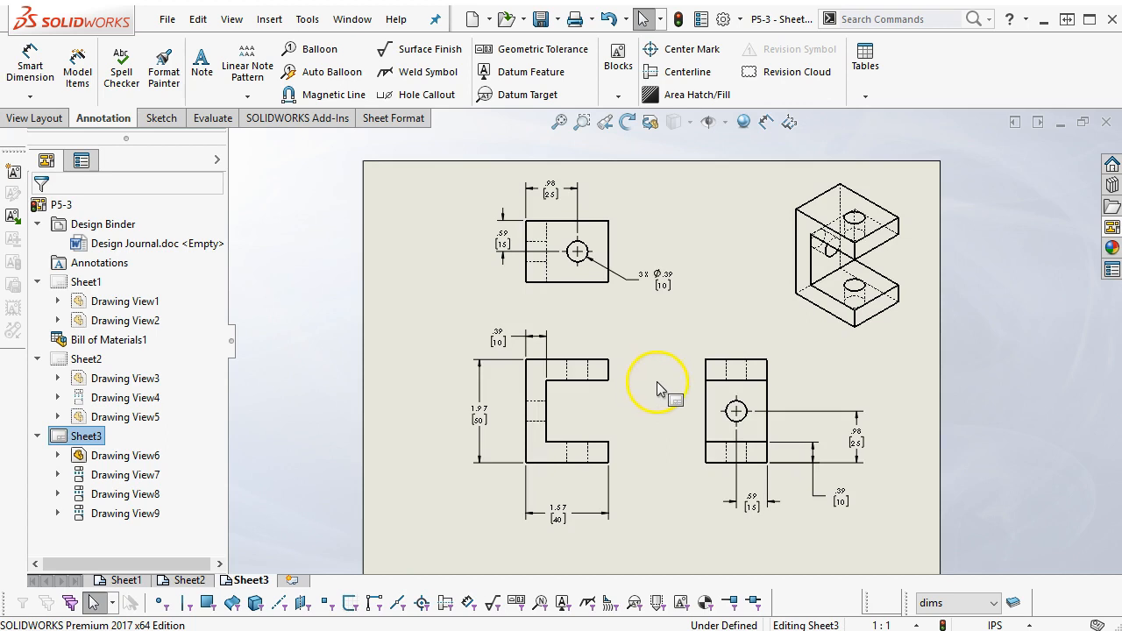
pyautogui.click(566, 507)
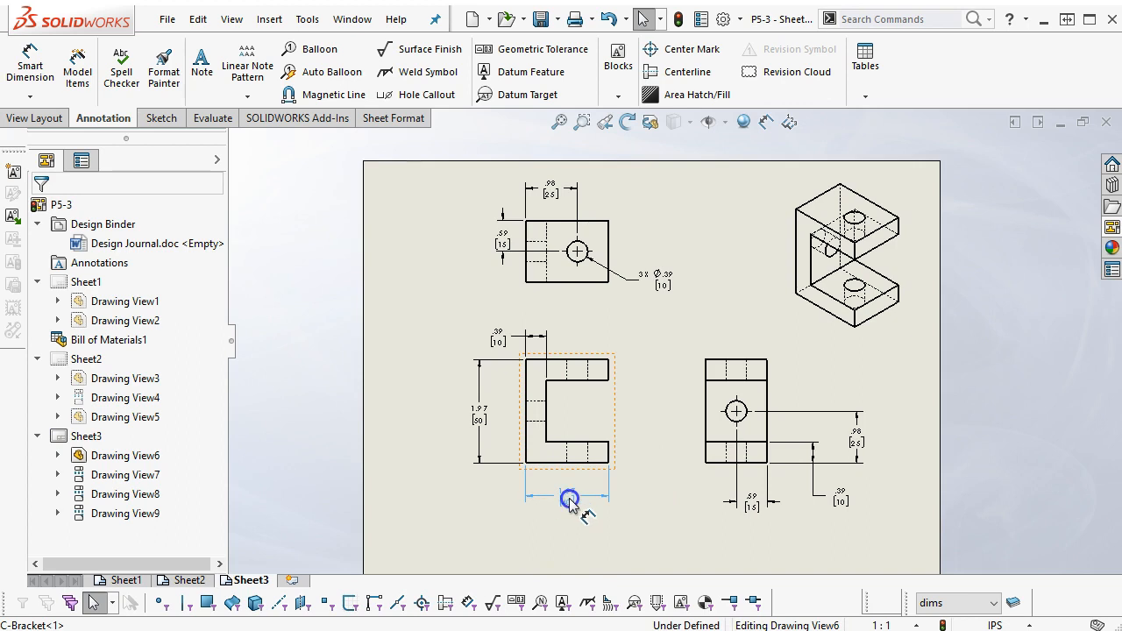
pyautogui.click(670, 559)
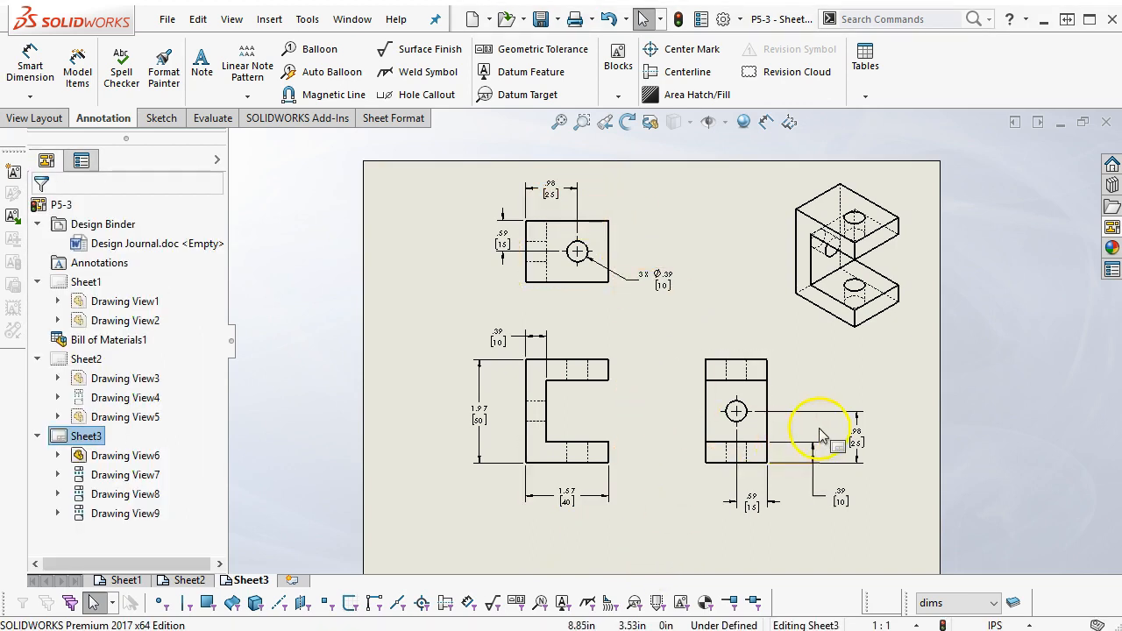
pyautogui.moveTo(838, 500); pyautogui.dragTo(828, 501)
pyautogui.click(871, 502)
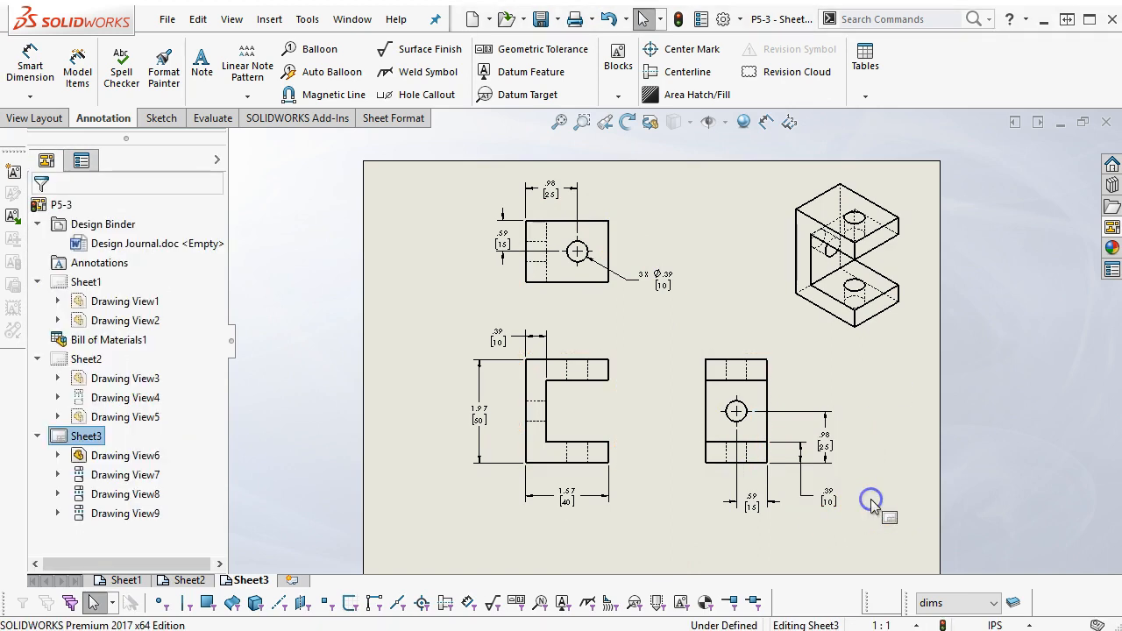
# Step: Add a new drawing sheet and choose Peg-10x20.SLDPRT as the source model for its views
pyautogui.click(292, 582)
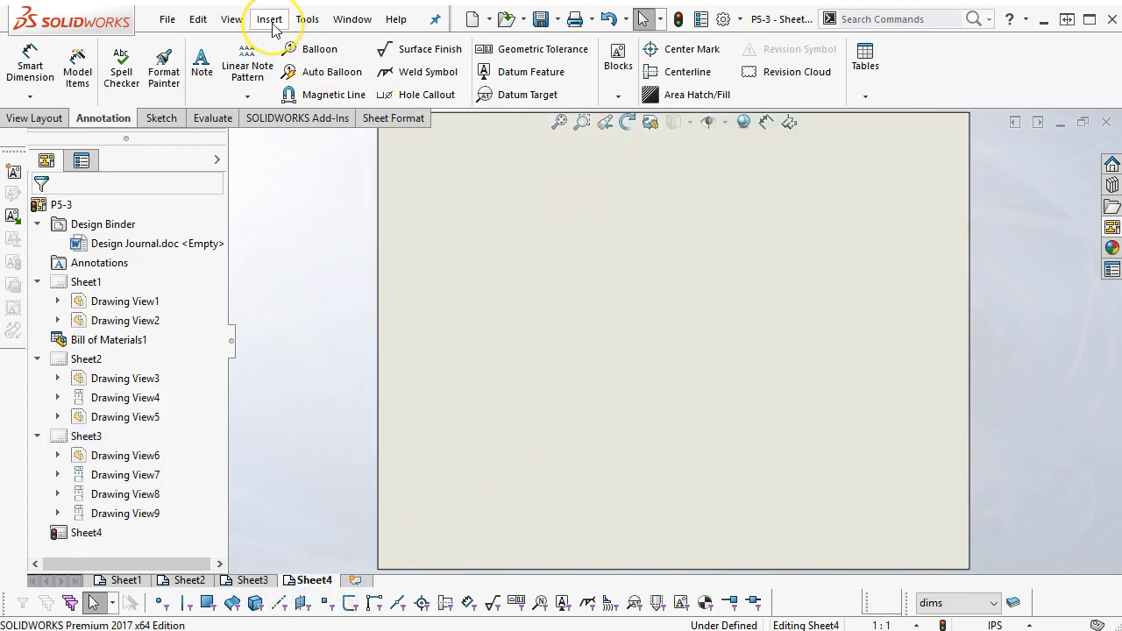
pyautogui.click(1112, 230)
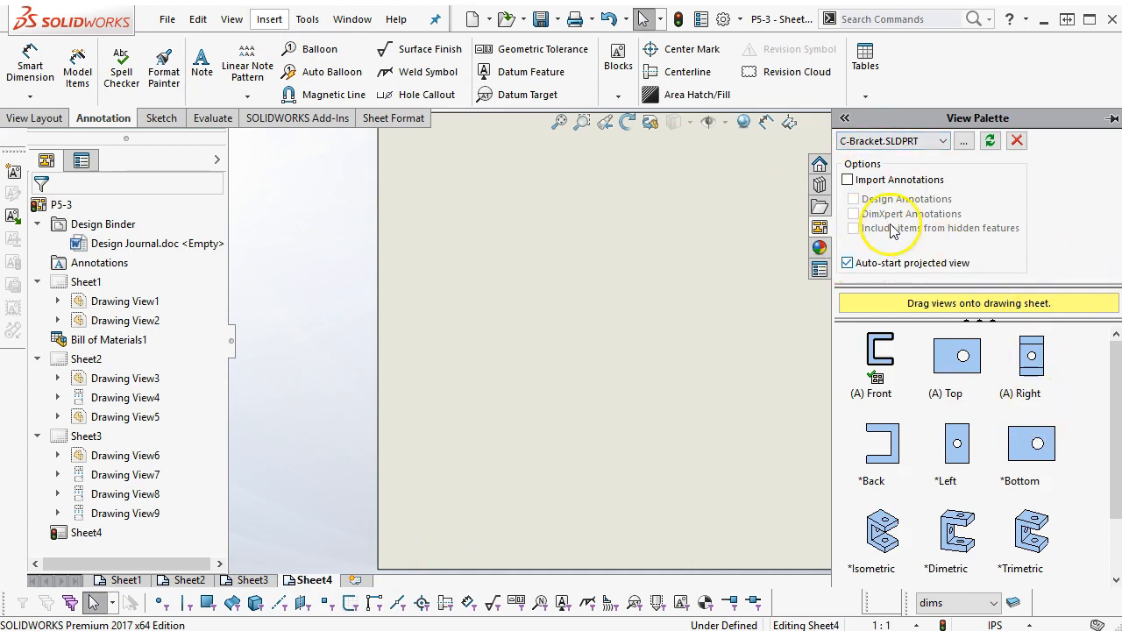
pyautogui.click(938, 141)
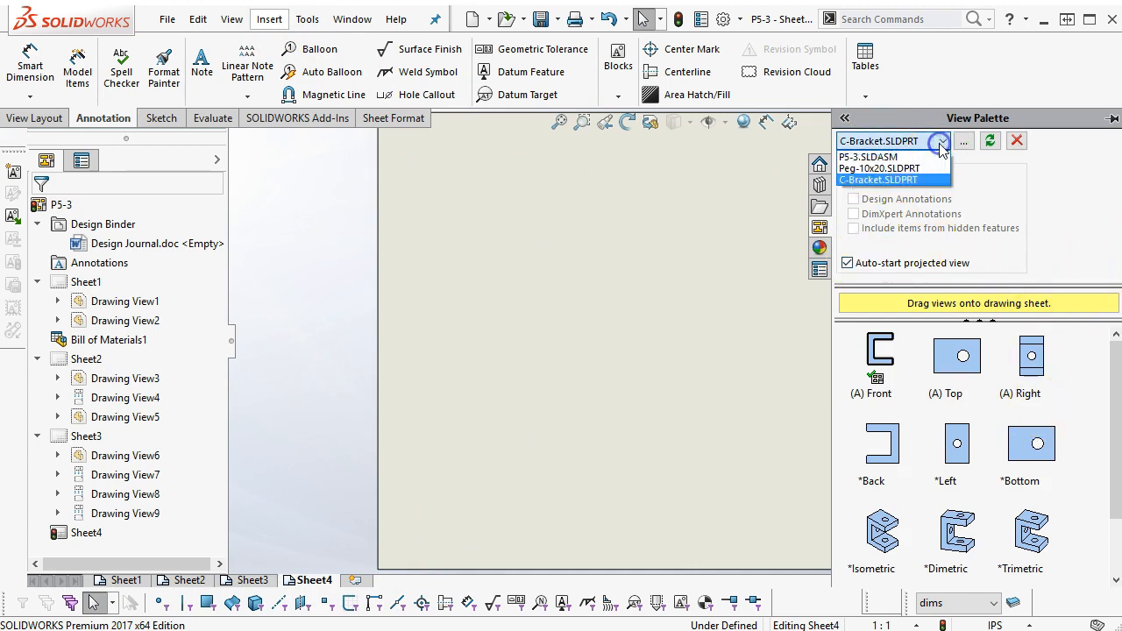
pyautogui.click(869, 170)
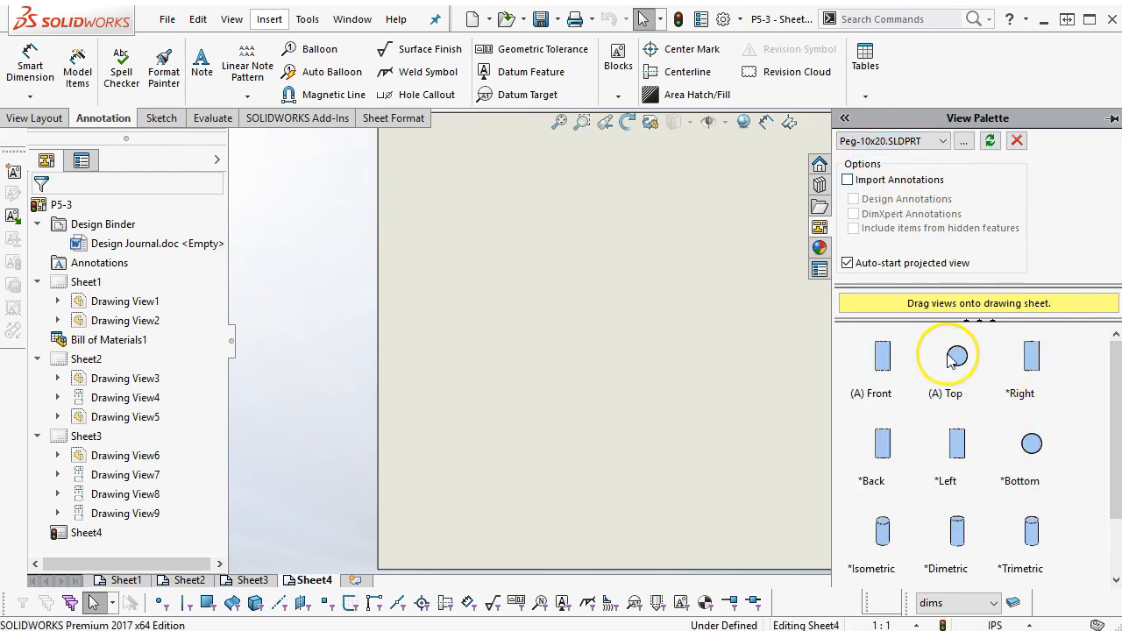
# Step: Place the peg's front view left of the sheet's center and a projected side view to its right
pyautogui.moveTo(883, 356); pyautogui.dragTo(563, 351)
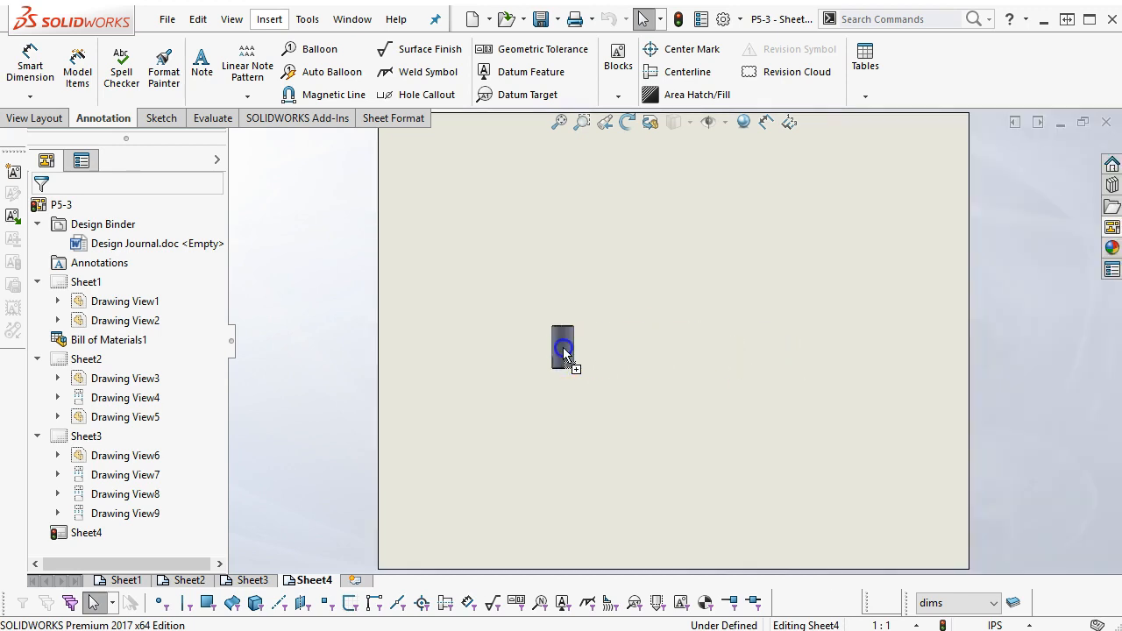
pyautogui.click(720, 352)
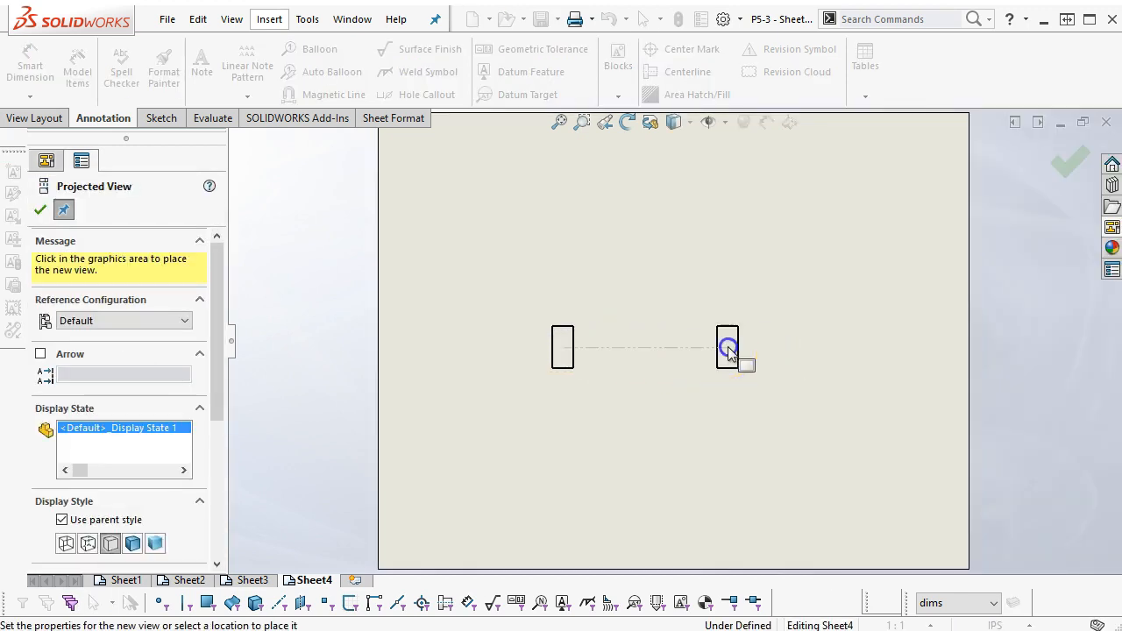
# Step: Finish placing the projected view and rotate the peg's base view 90 degrees, updating its dependent view
pyautogui.click(1065, 165)
pyautogui.moveTo(582, 341); pyautogui.dragTo(597, 310)
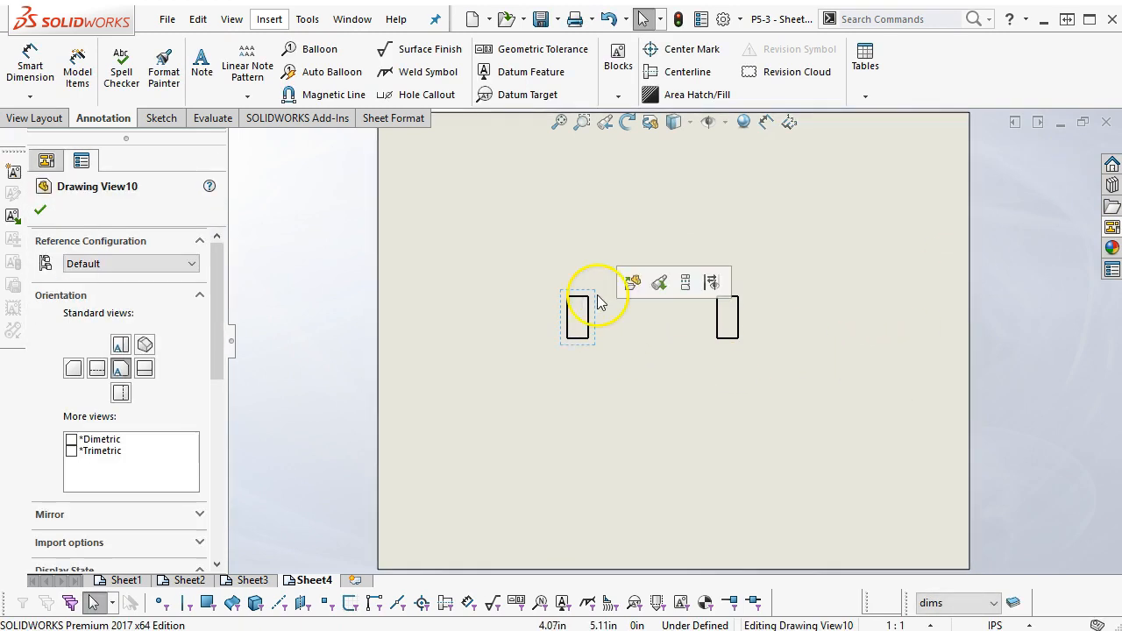
pyautogui.click(628, 125)
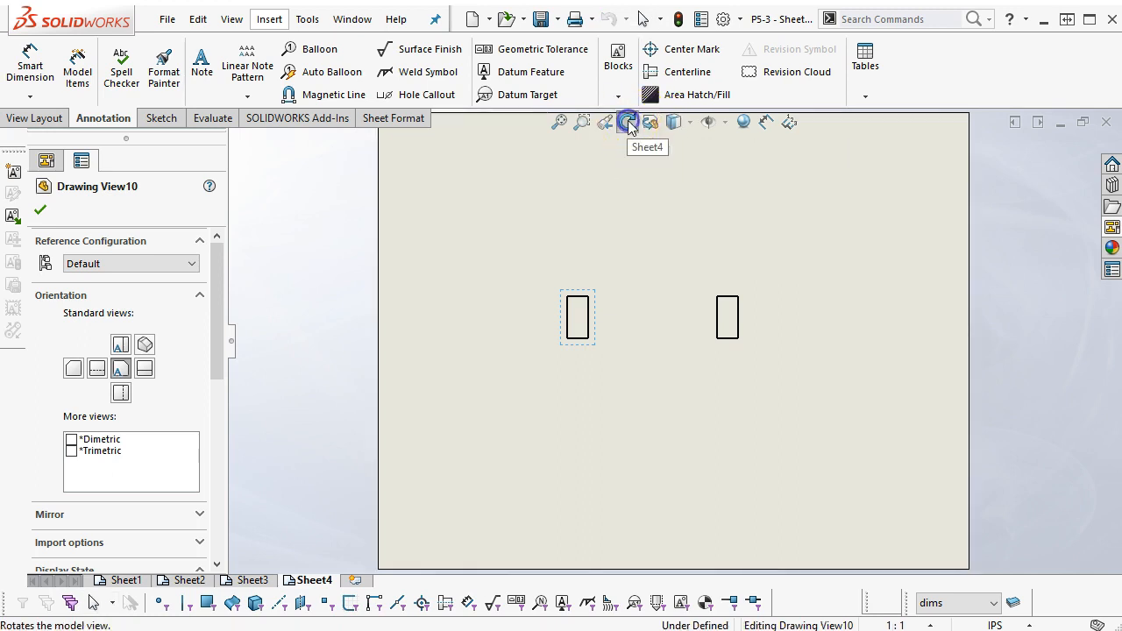
pyautogui.moveTo(227, 17); pyautogui.dragTo(651, 205)
pyautogui.click(597, 240)
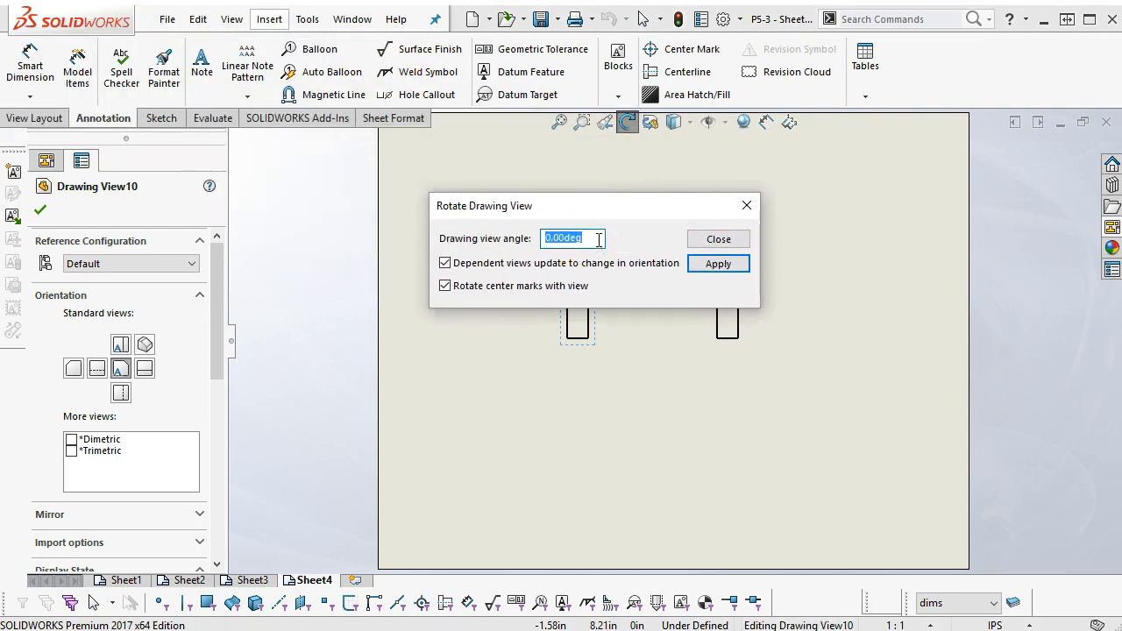
pyautogui.click(713, 263)
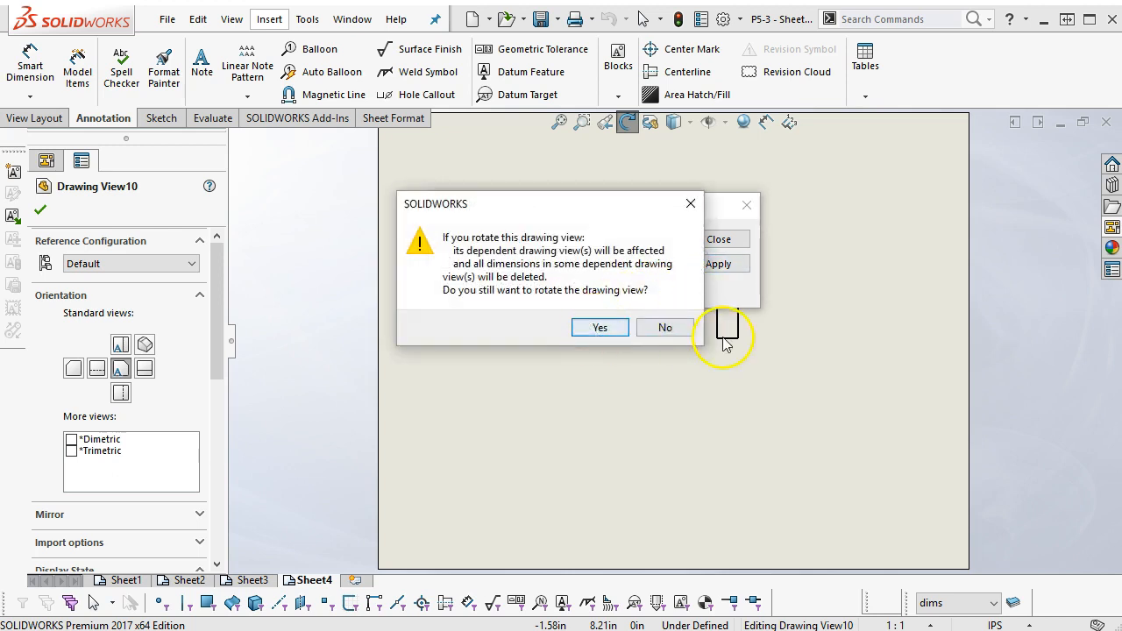
pyautogui.click(666, 327)
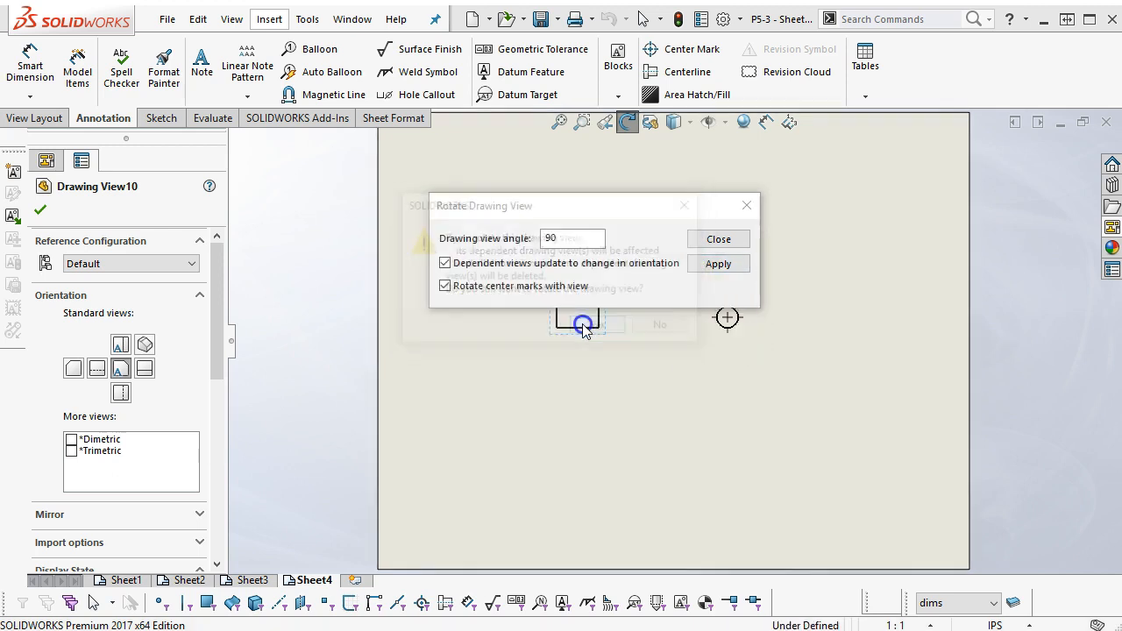
pyautogui.click(746, 205)
# Step: Reposition the peg's rectangular side view and its circular end view, side by side near the middle of the sheet
pyautogui.moveTo(606, 309); pyautogui.dragTo(658, 283)
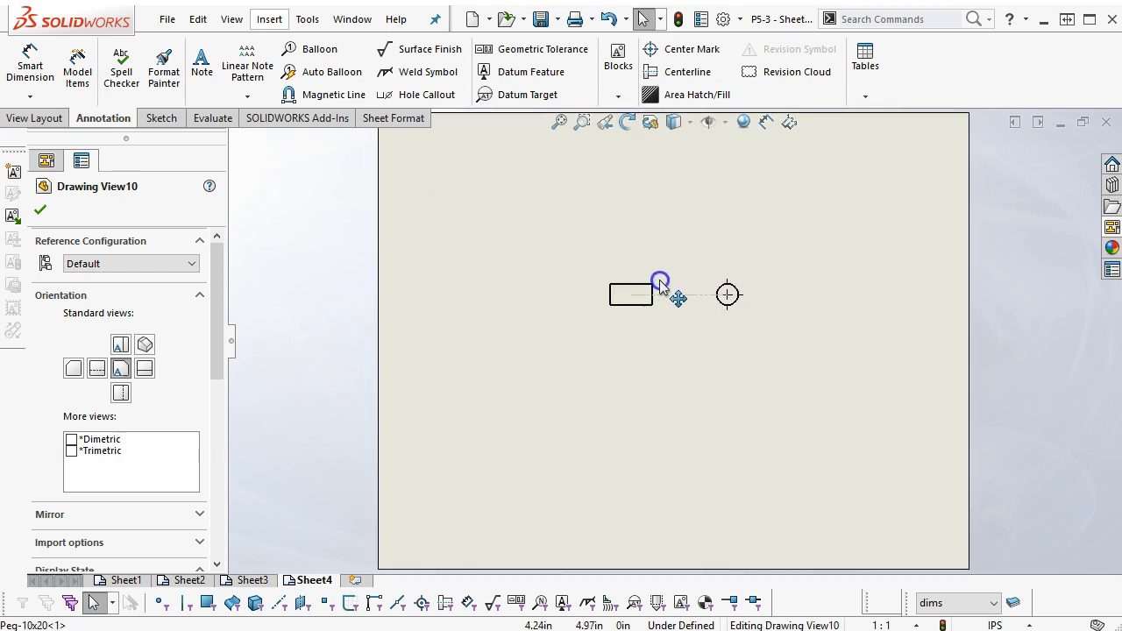
pyautogui.moveTo(709, 311); pyautogui.dragTo(723, 311)
pyautogui.moveTo(644, 302); pyautogui.dragTo(601, 349)
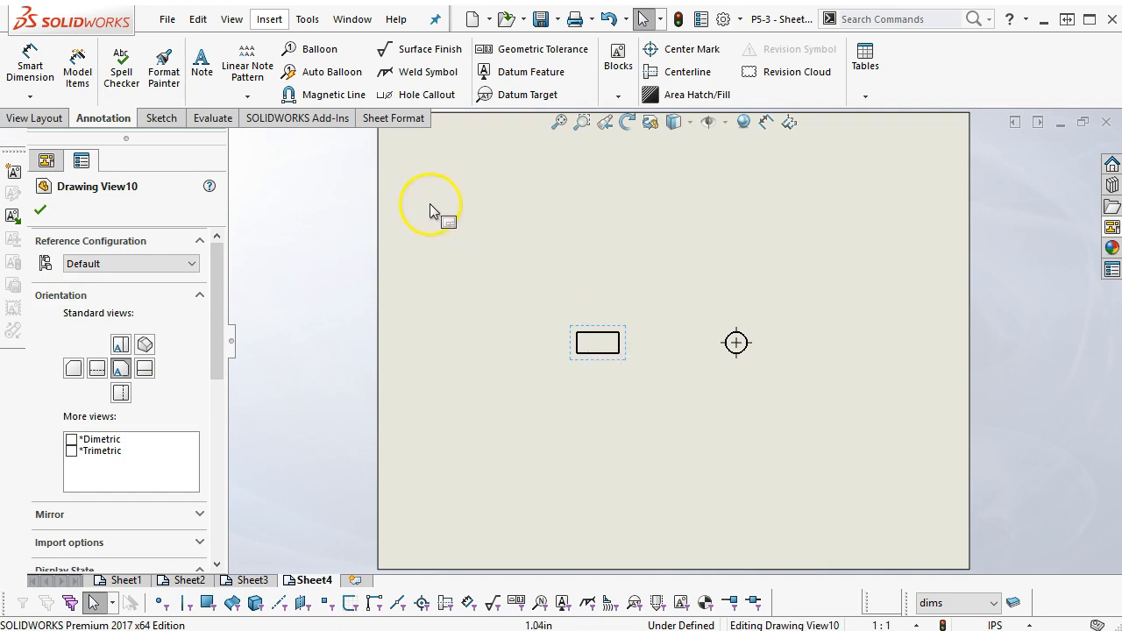
# Step: Project an isometric view from the peg's side view and place it near the sheet's upper-right corner
pyautogui.click(35, 118)
pyautogui.click(123, 73)
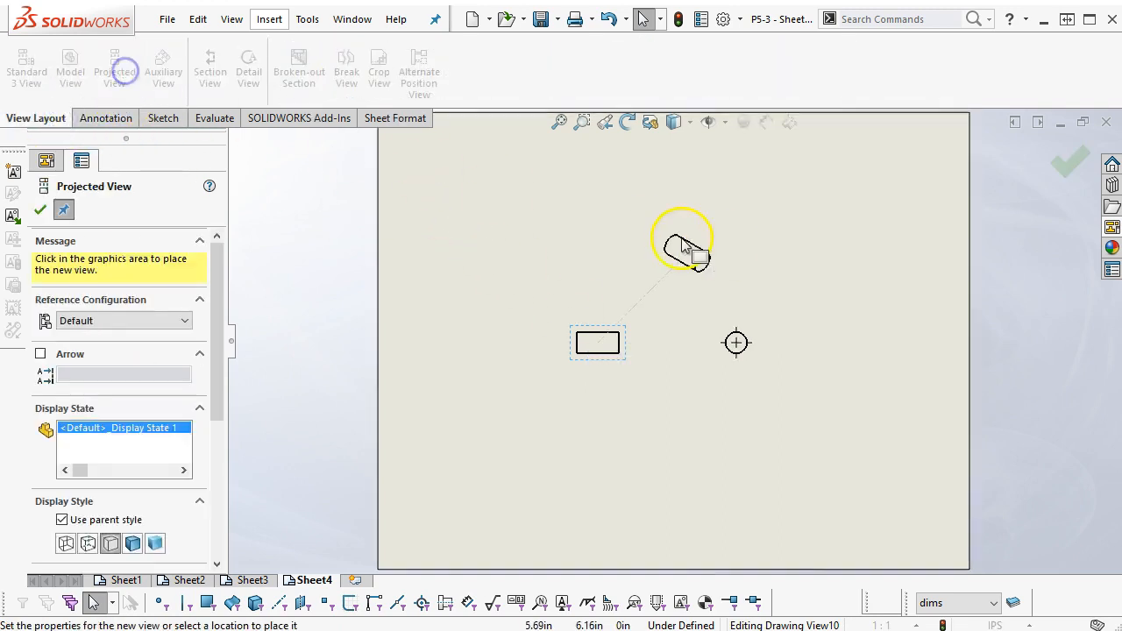
pyautogui.click(827, 243)
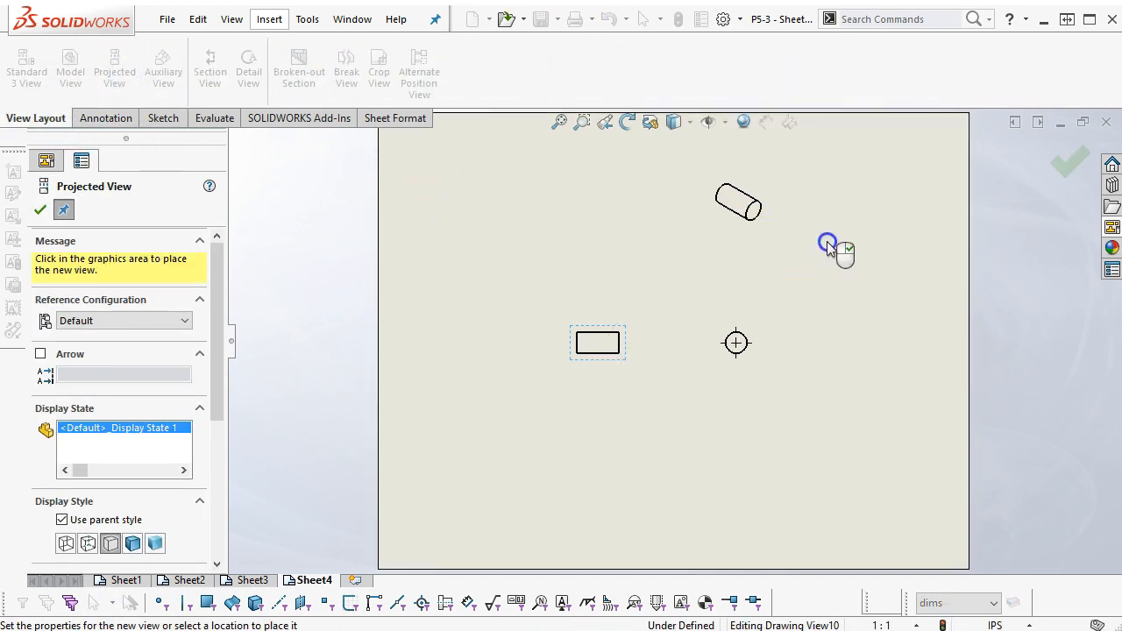
pyautogui.click(1070, 162)
pyautogui.moveTo(727, 225); pyautogui.dragTo(843, 259)
pyautogui.click(795, 284)
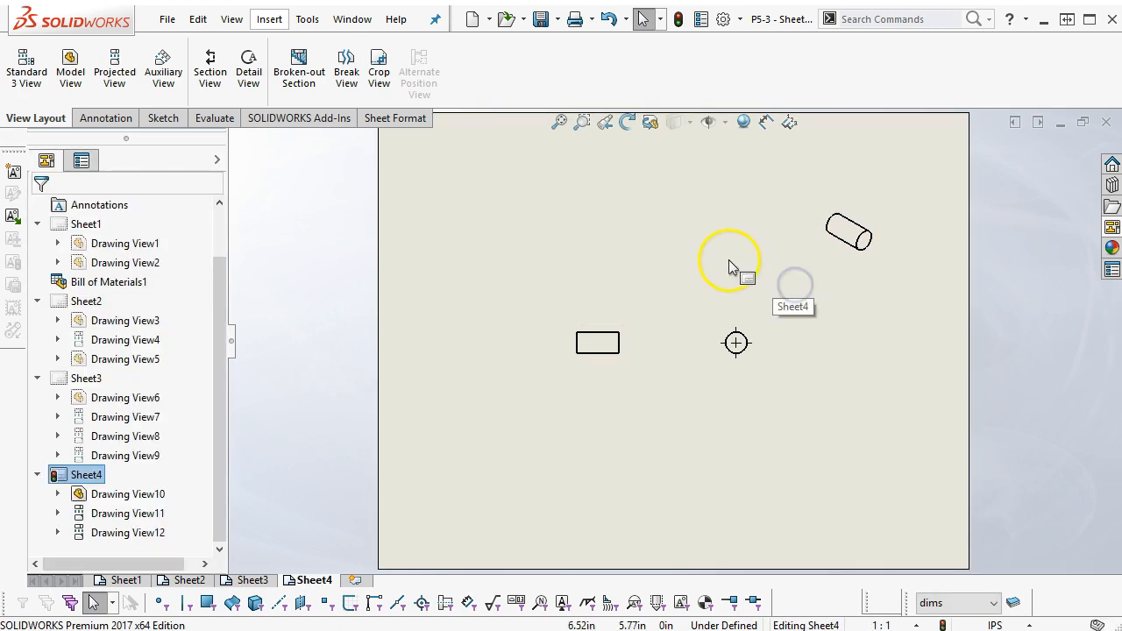
# Step: Examine the scale options in the properties of the peg's side view
pyautogui.rightClick(639, 238)
pyautogui.click(571, 241)
pyautogui.click(588, 333)
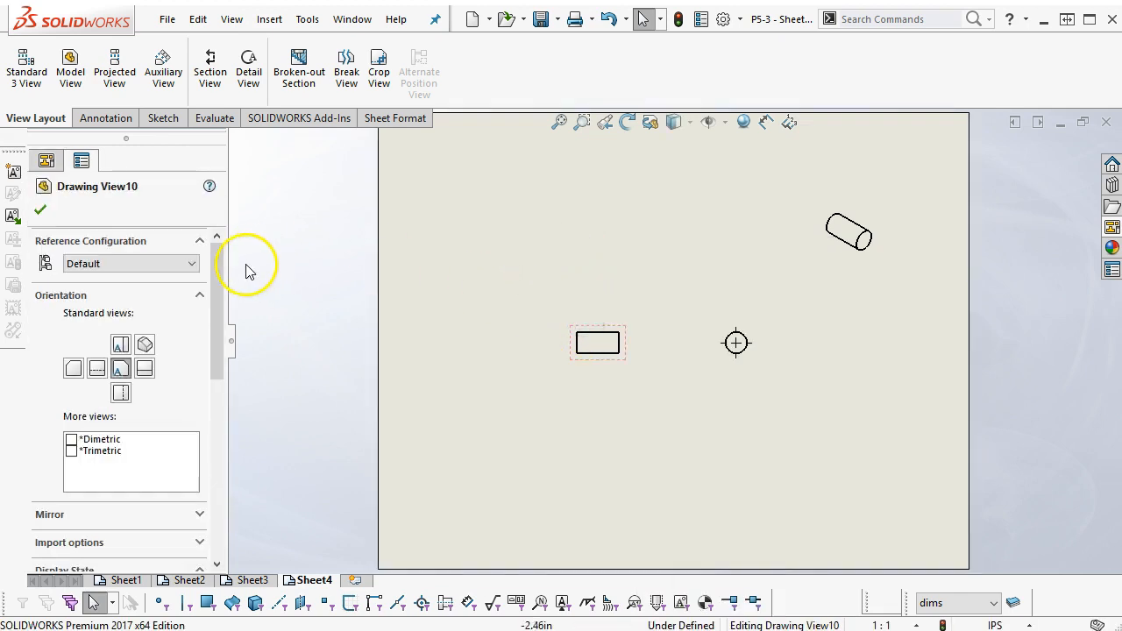
pyautogui.click(221, 392)
pyautogui.moveTo(212, 348); pyautogui.dragTo(208, 519)
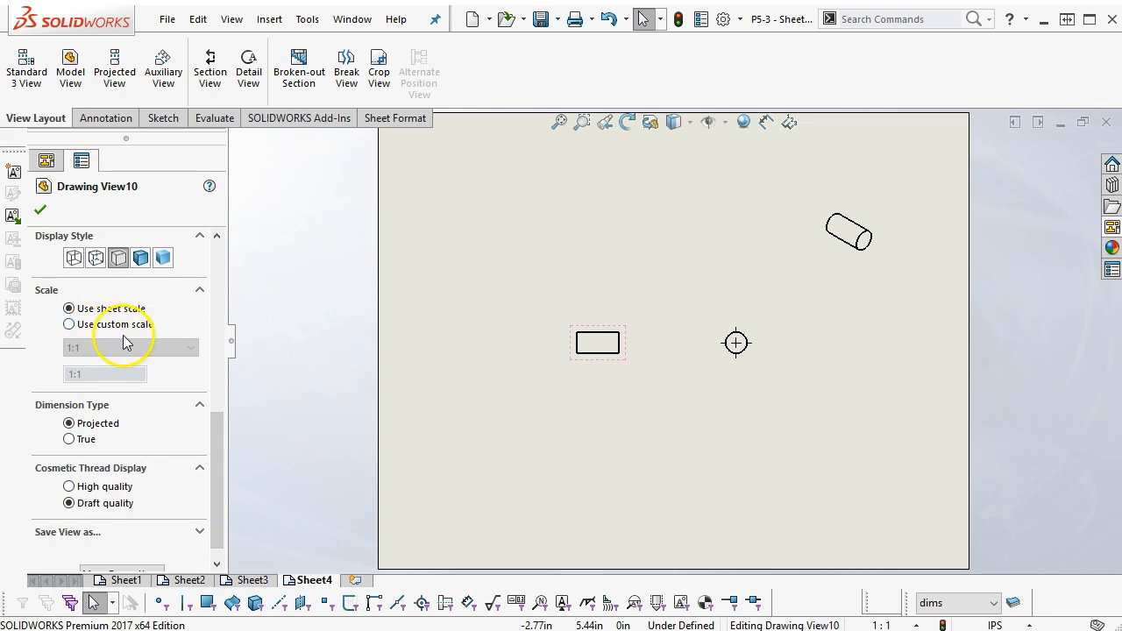
pyautogui.click(627, 305)
# Step: Set the sheet scale of Sheet4 to 2:1
pyautogui.rightClick(653, 225)
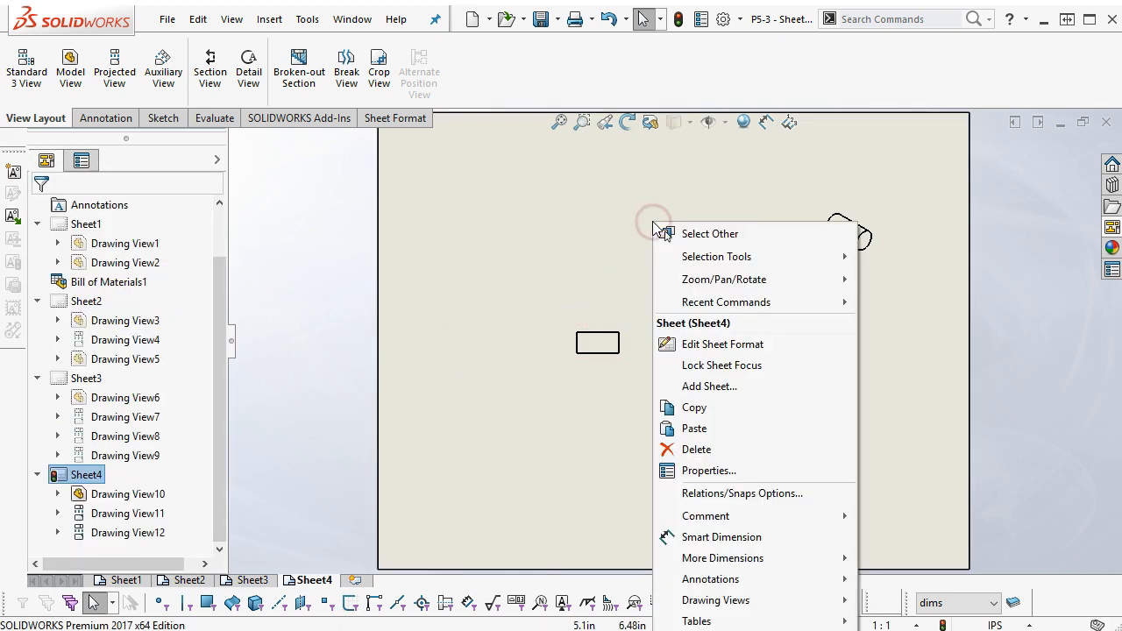
pyautogui.click(924, 377)
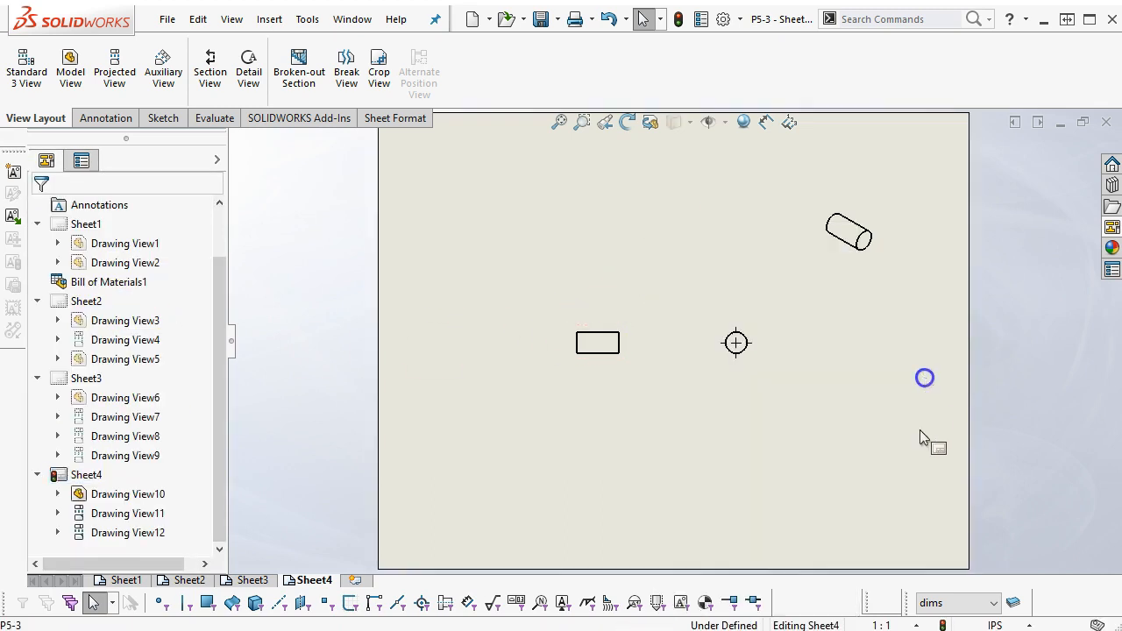
pyautogui.click(916, 626)
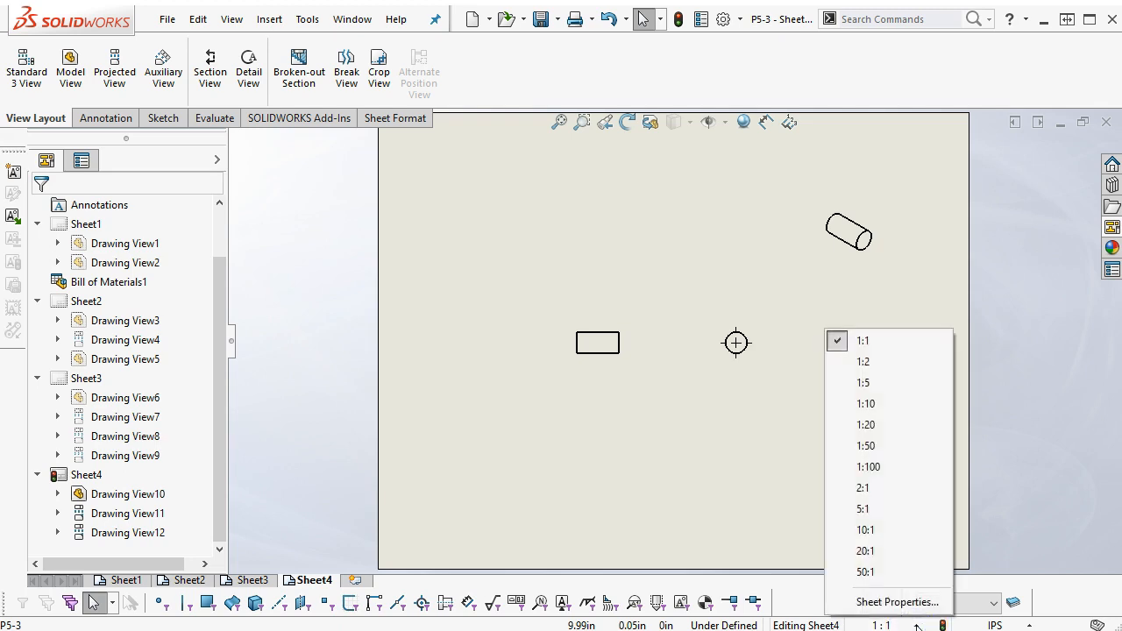
pyautogui.click(860, 487)
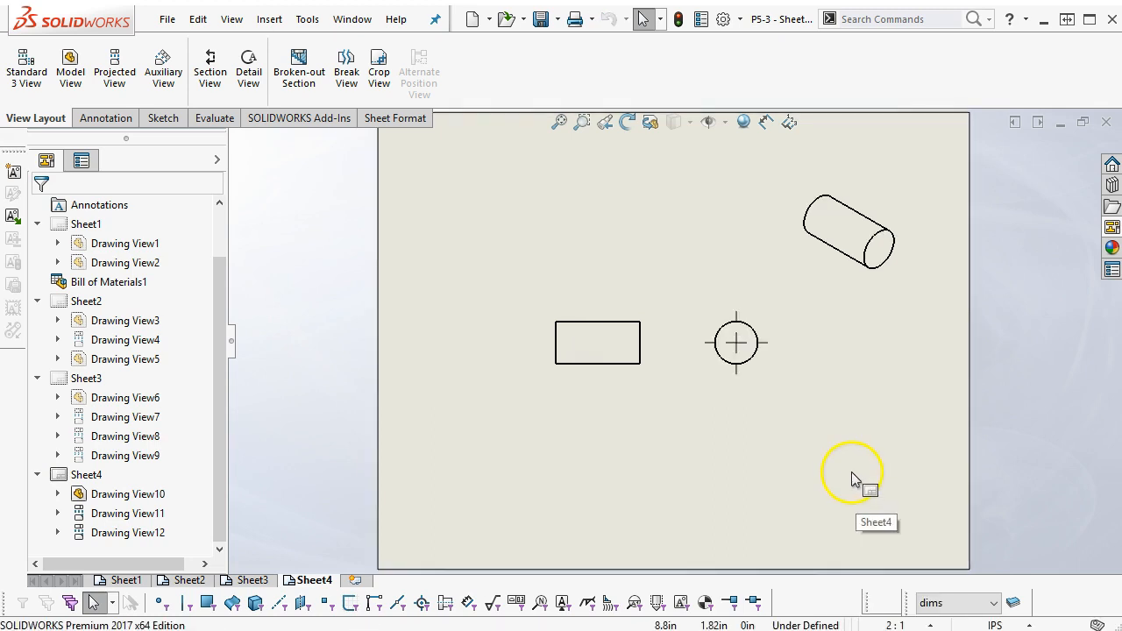
pyautogui.click(647, 221)
pyautogui.rightClick(647, 223)
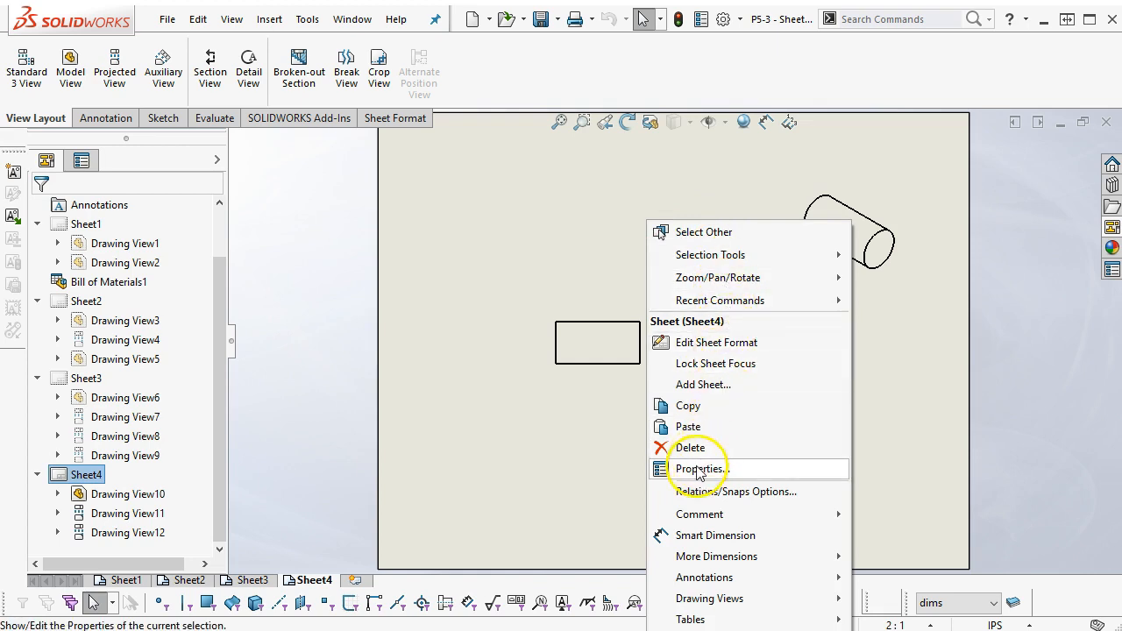
pyautogui.rightClick(530, 146)
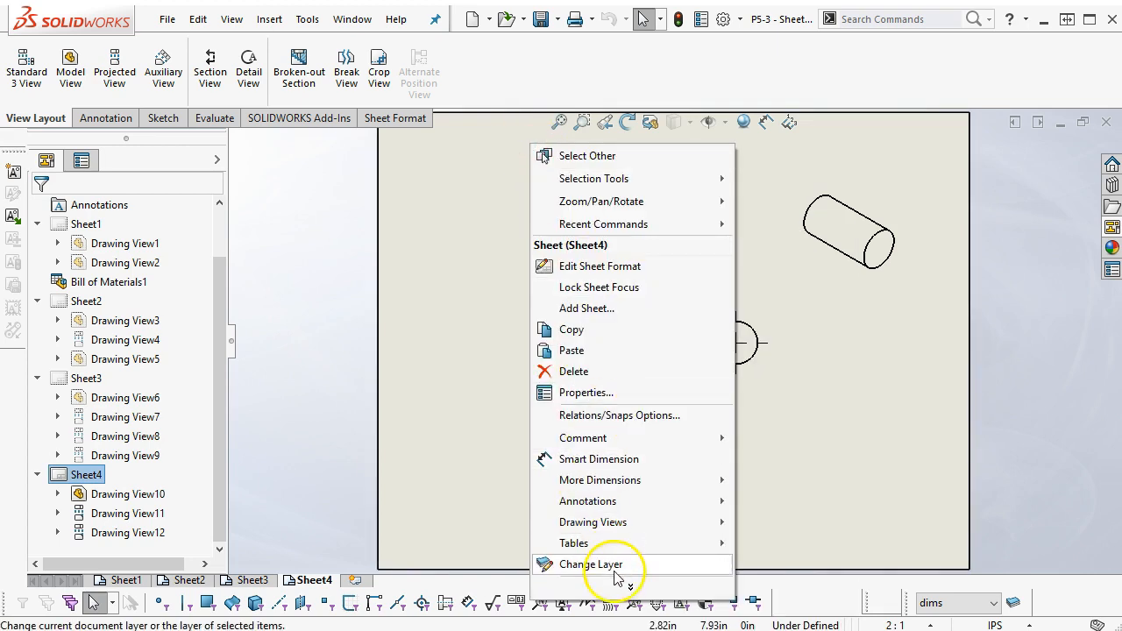
pyautogui.moveTo(627, 585)
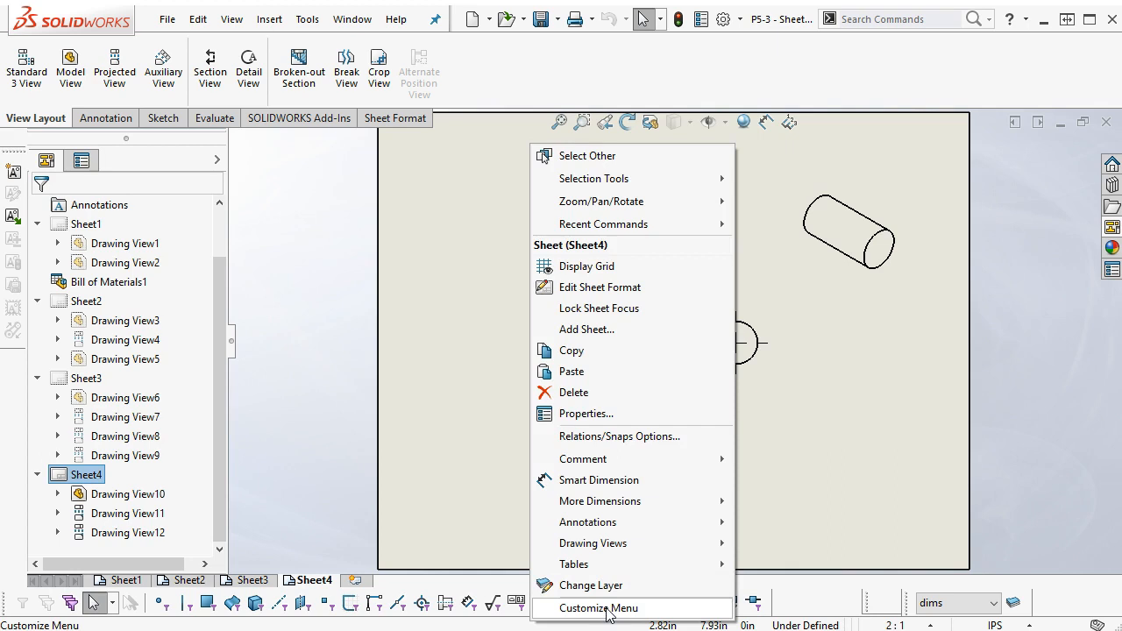
pyautogui.click(599, 609)
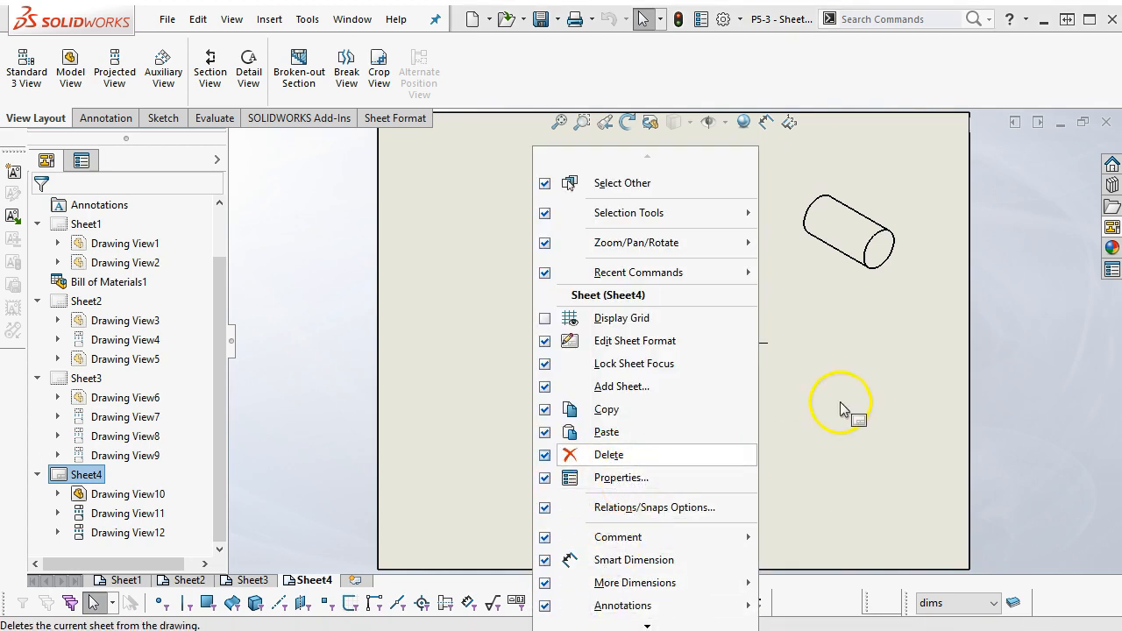
pyautogui.click(828, 370)
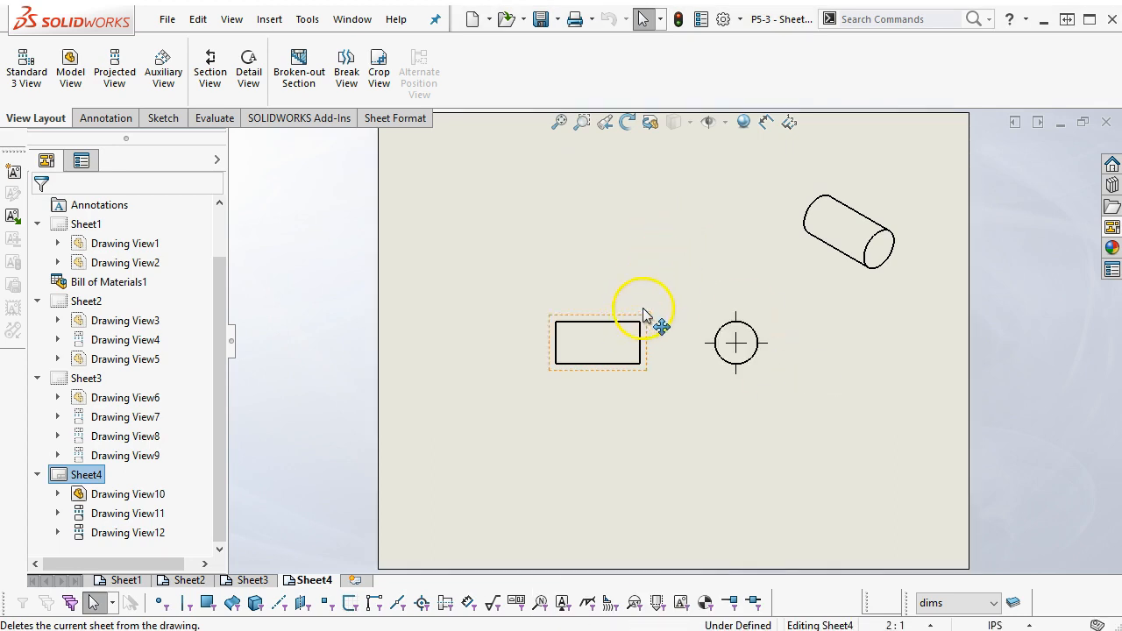
# Step: Set the scale of Sheet4 to 3:2 in the sheet properties
pyautogui.rightClick(676, 237)
pyautogui.click(740, 485)
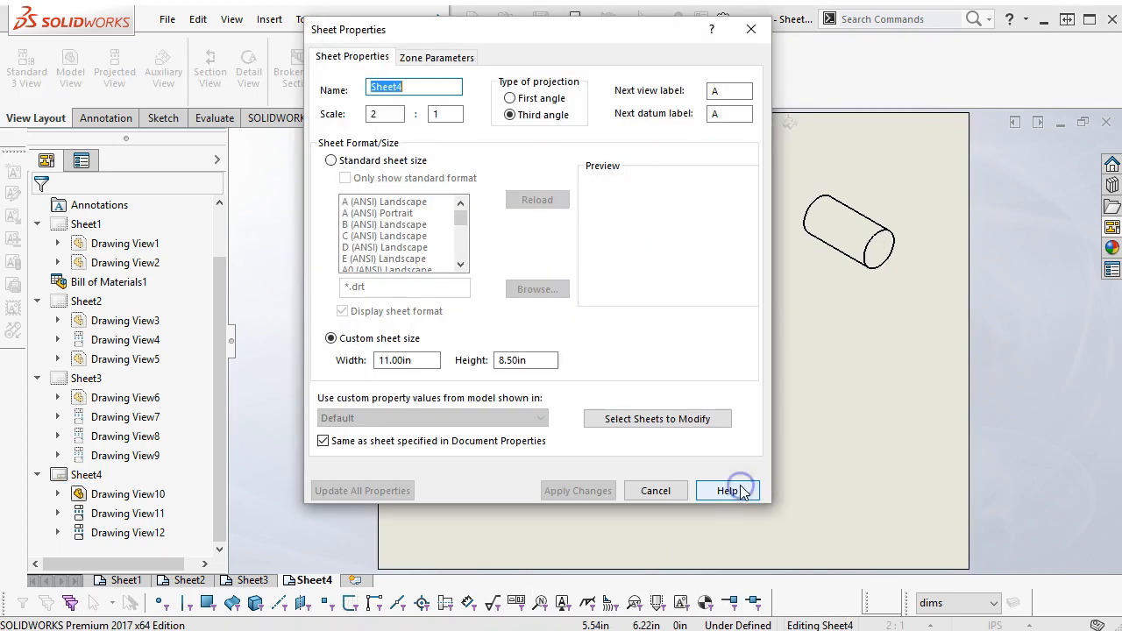
pyautogui.moveTo(485, 24); pyautogui.dragTo(566, 61)
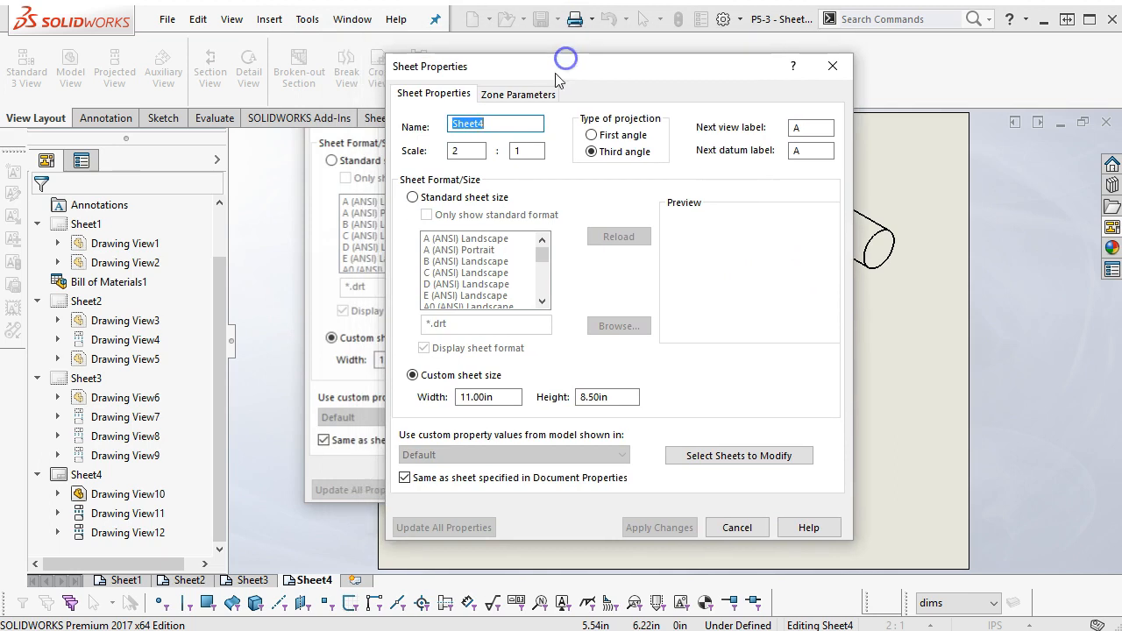
pyautogui.click(458, 152)
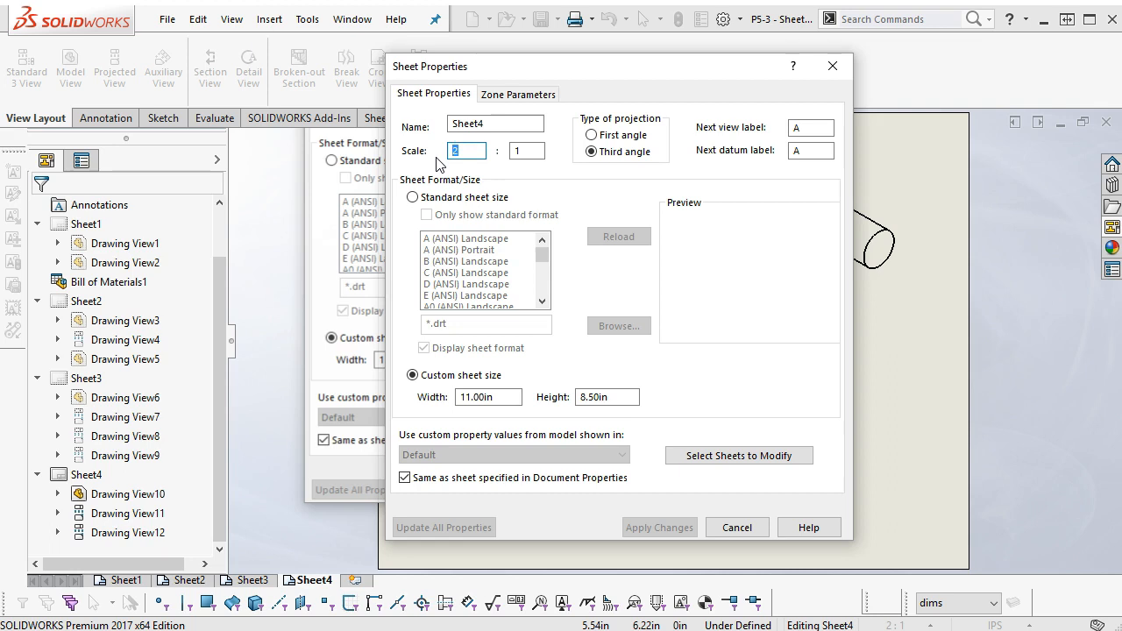
pyautogui.press('Tab')
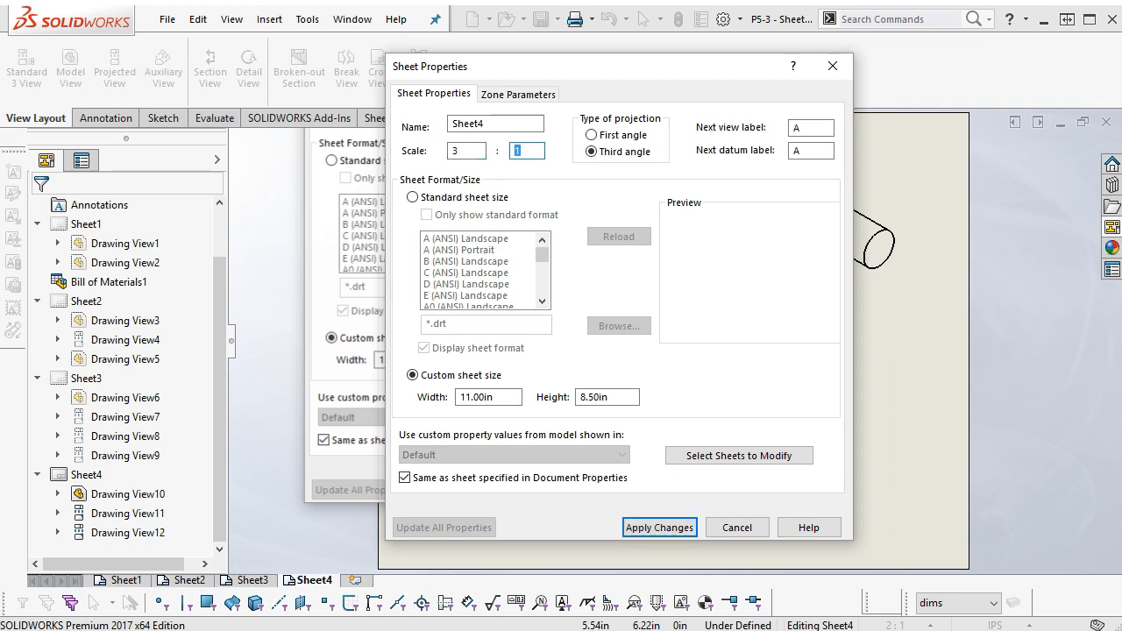
pyautogui.click(659, 528)
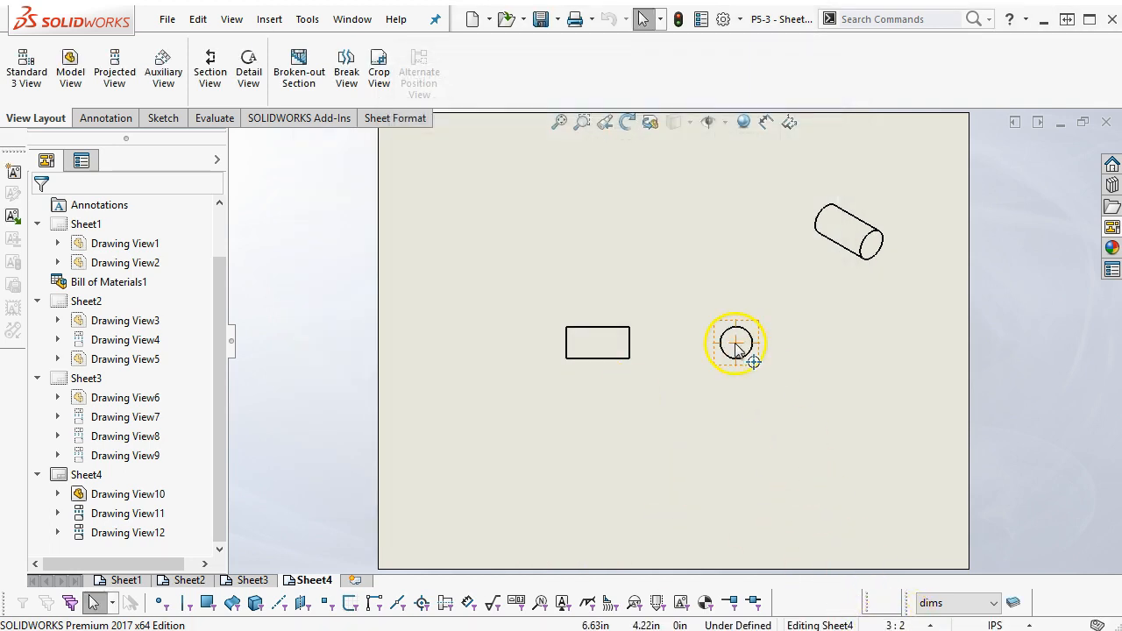
# Step: Return the sheet scale to 2:1 and move the circular end view slightly farther from the side view
pyautogui.click(932, 626)
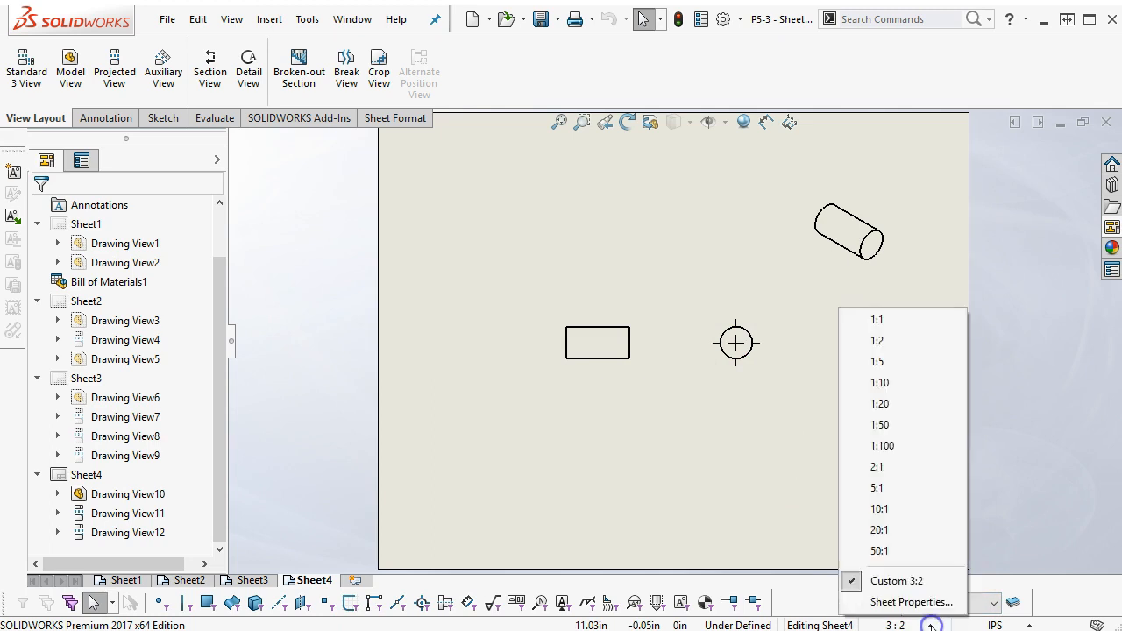
pyautogui.click(880, 467)
pyautogui.moveTo(719, 386); pyautogui.dragTo(746, 371)
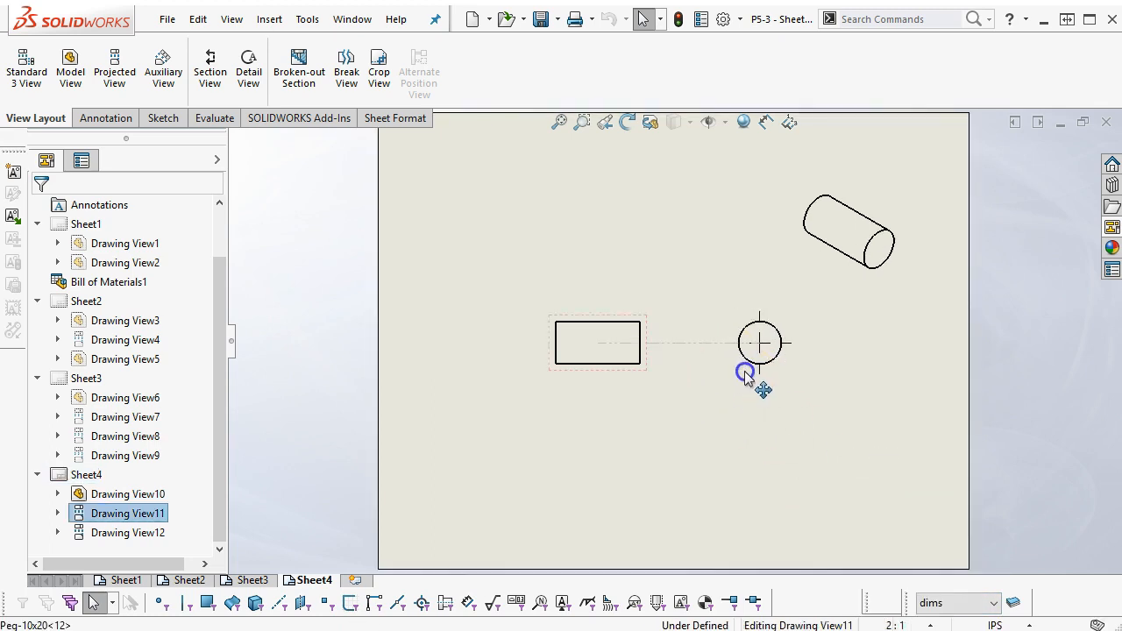
pyautogui.click(717, 419)
# Step: Dimension the length of the peg's side view and the diameter of its circular end view
pyautogui.click(92, 118)
pyautogui.click(30, 66)
pyautogui.click(585, 364)
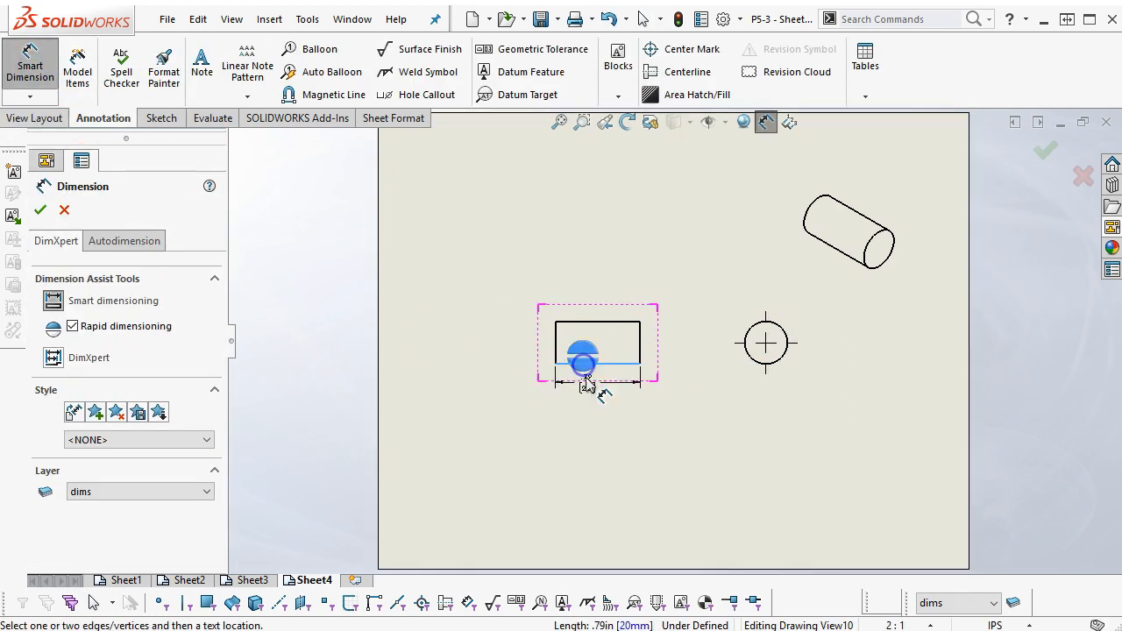
pyautogui.click(596, 401)
pyautogui.click(752, 362)
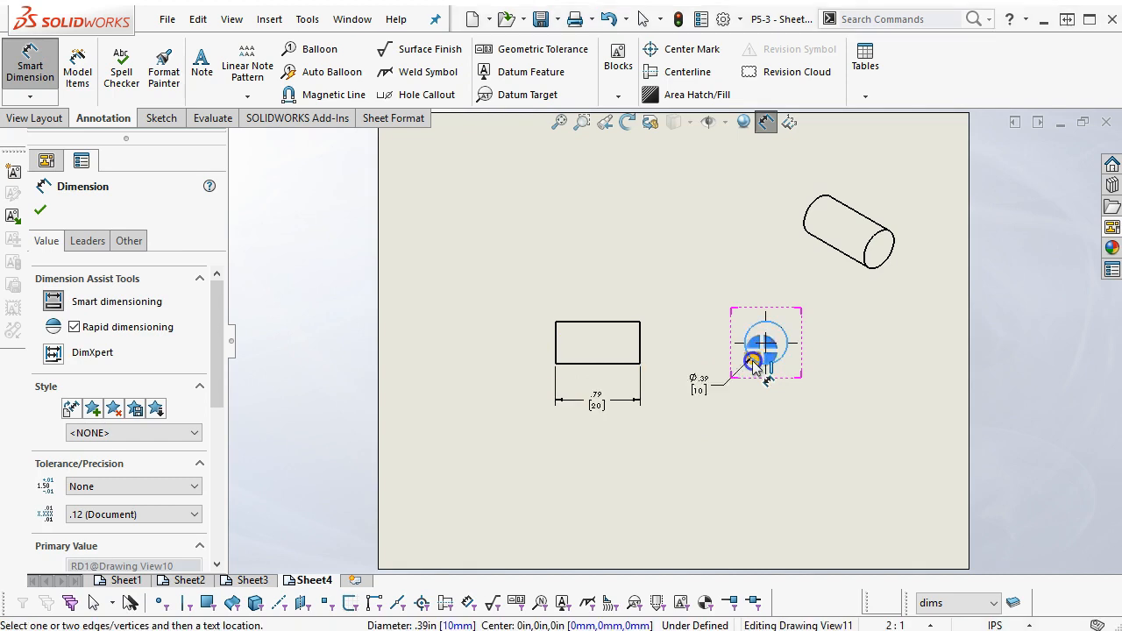
pyautogui.click(715, 400)
pyautogui.rightClick(798, 451)
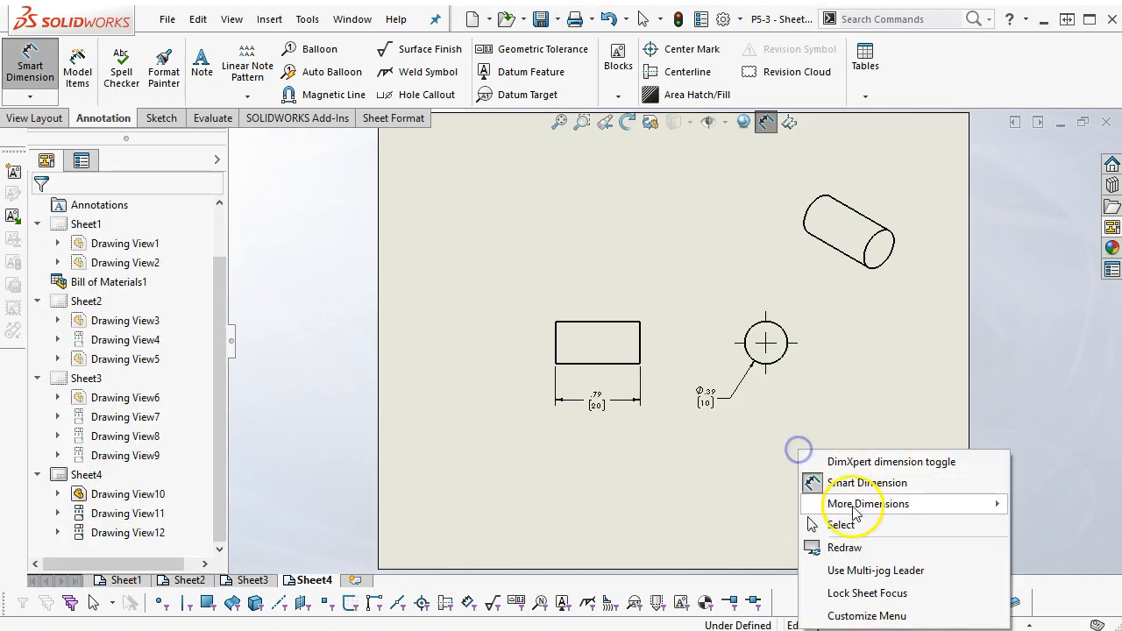
pyautogui.click(852, 522)
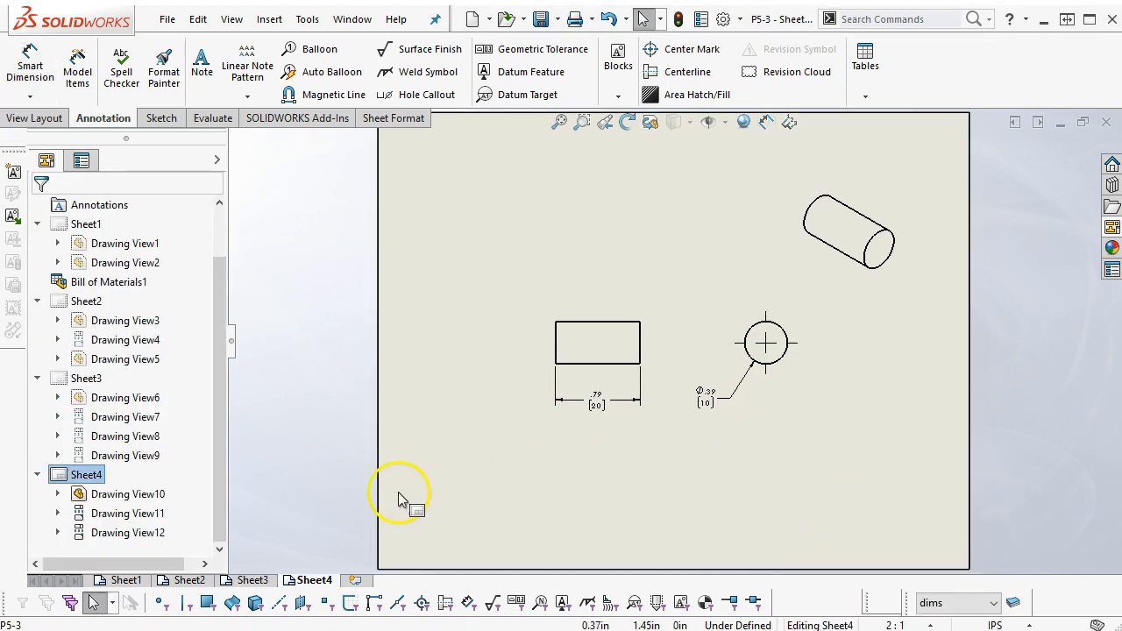
# Step: Review the drawings on Sheet1, Sheet2 and Sheet3, and return to Sheet4
pyautogui.click(125, 581)
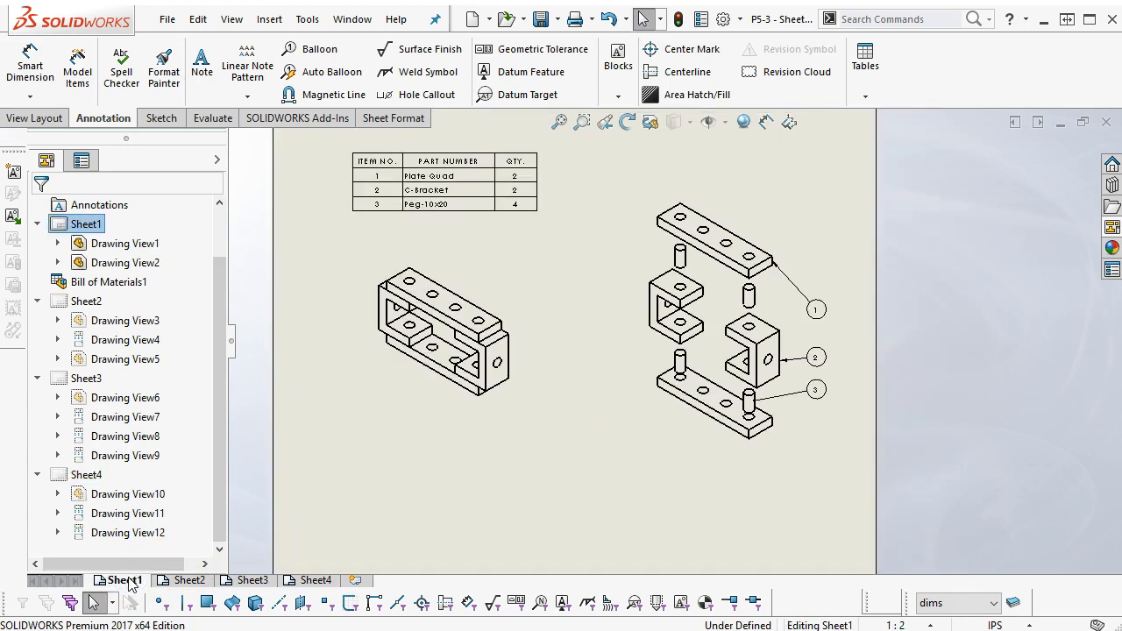
pyautogui.click(188, 581)
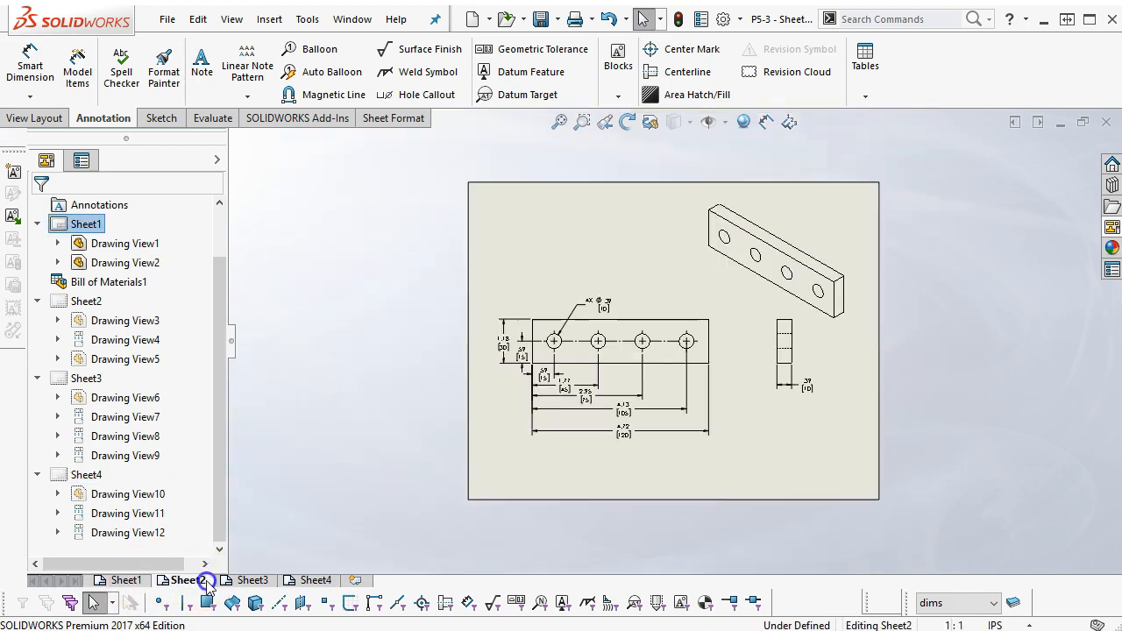
pyautogui.click(252, 581)
pyautogui.click(311, 580)
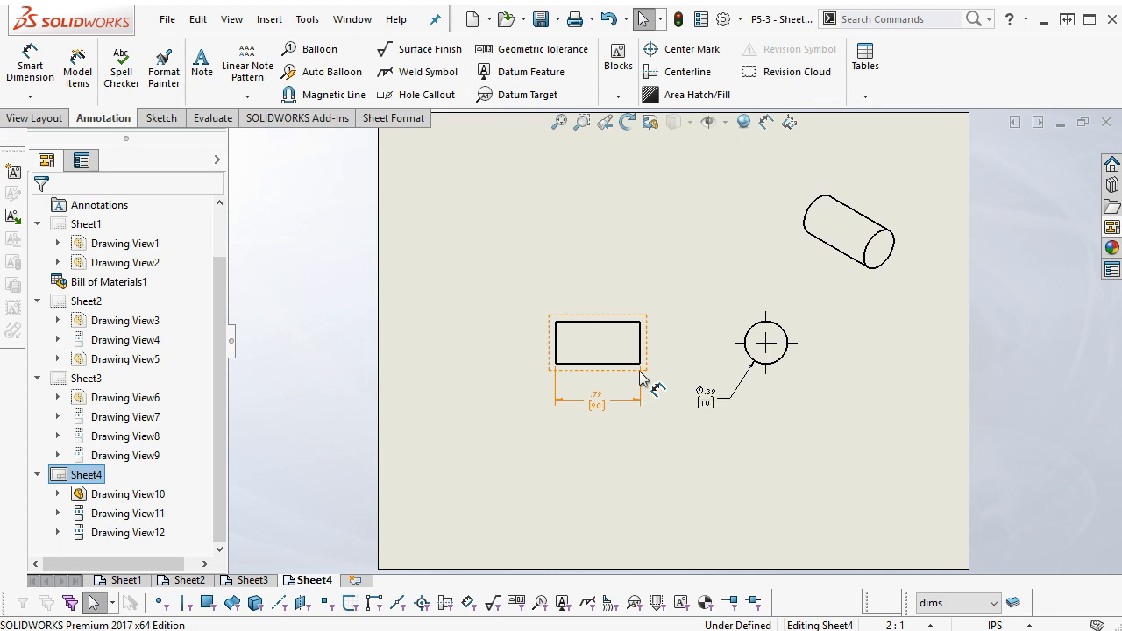
# Step: Start a note on Sheet1 below the assembled isometric view and enter the text "File Name:"
pyautogui.click(533, 290)
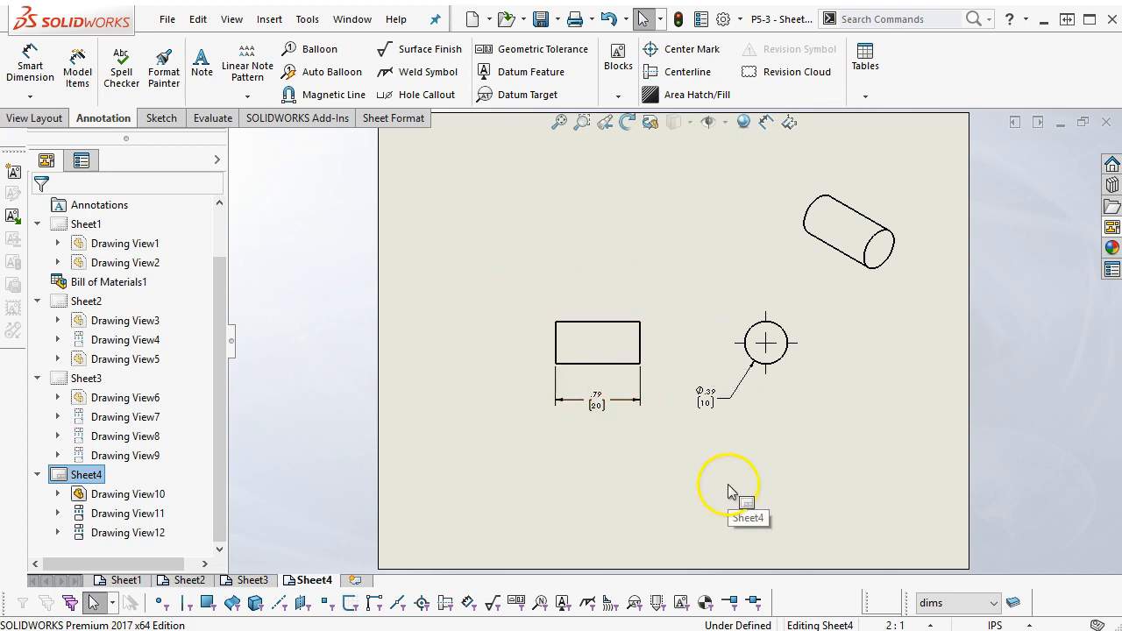
pyautogui.click(125, 580)
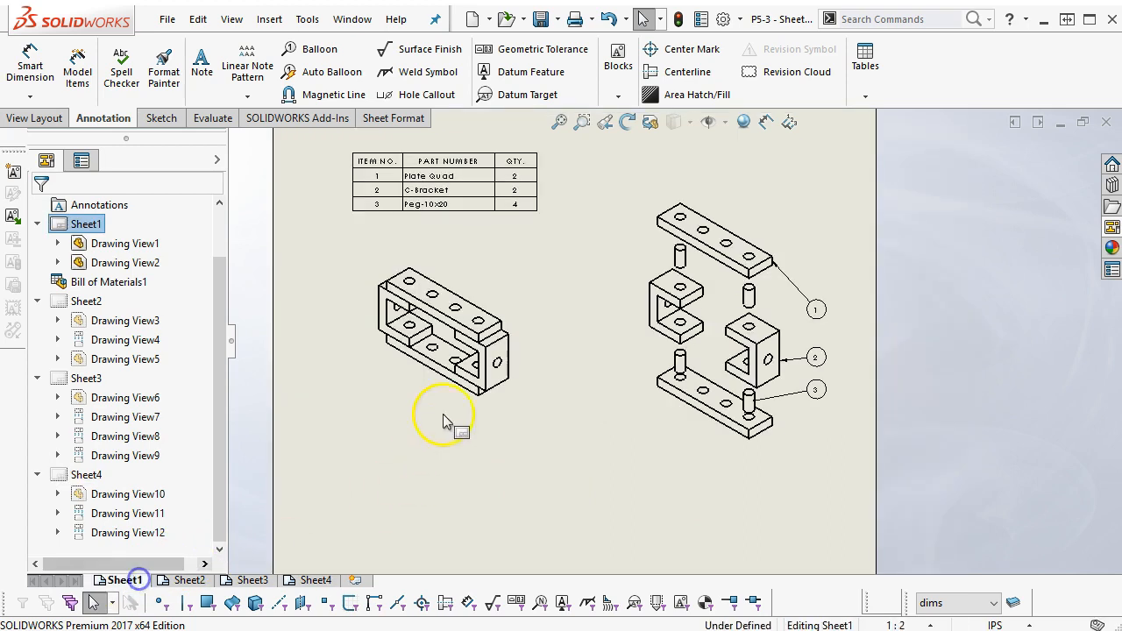
pyautogui.click(201, 63)
pyautogui.moveTo(322, 476); pyautogui.dragTo(504, 529)
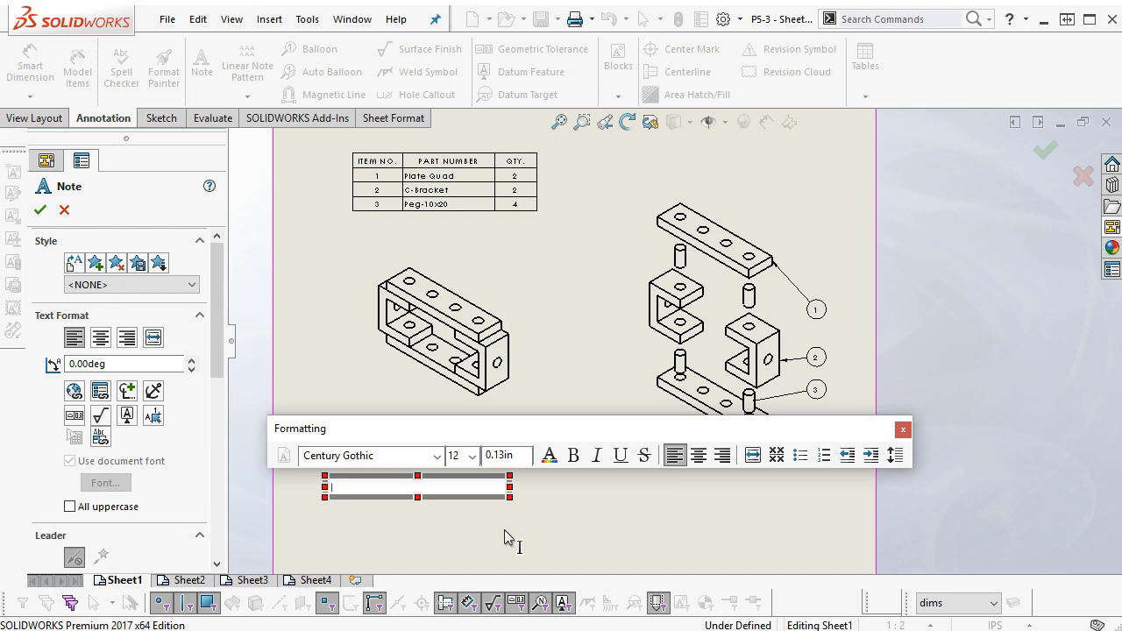
pyautogui.click(515, 523)
pyautogui.click(435, 457)
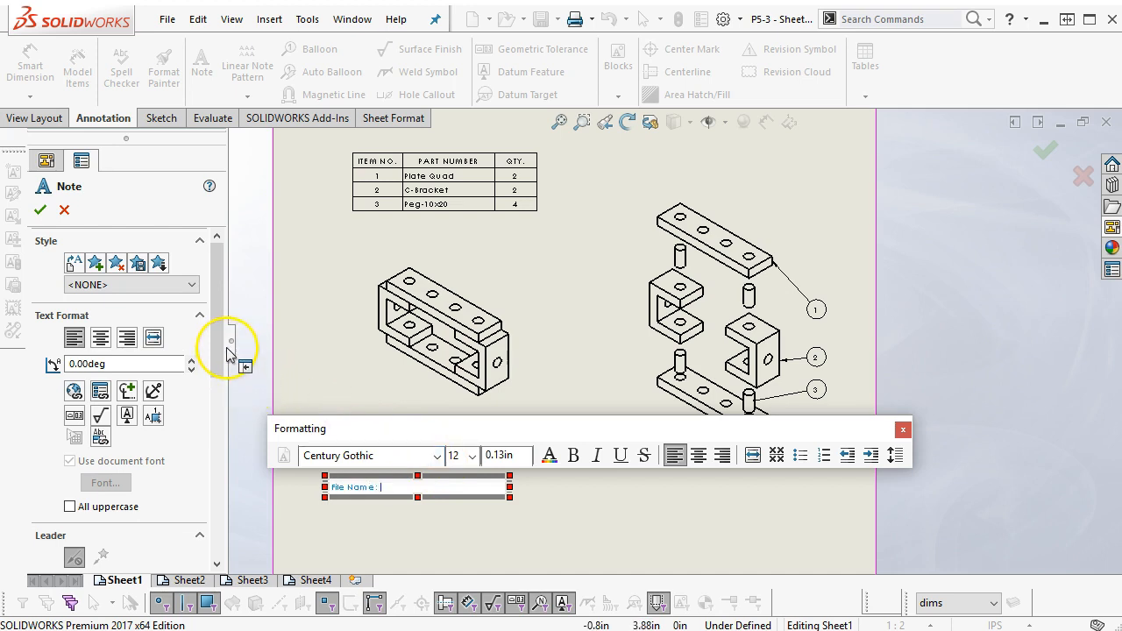
# Step: Link the end of the note to the SW-File Name property of the model in the drawing view specified in Sheet Properties
pyautogui.scroll(-2, 220, 355)
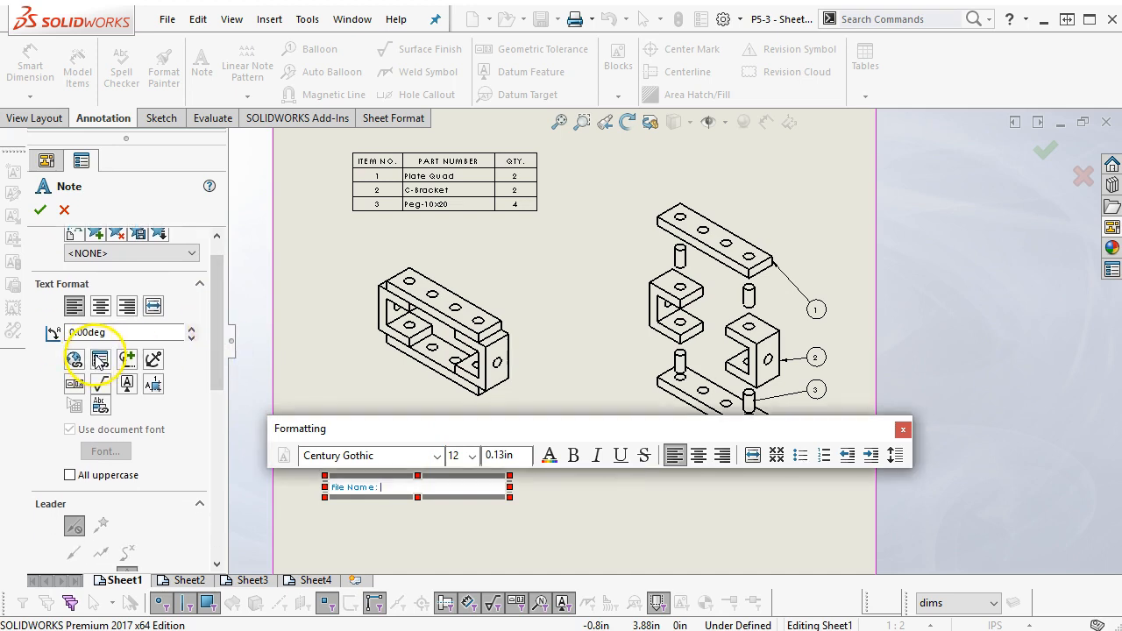
pyautogui.click(99, 359)
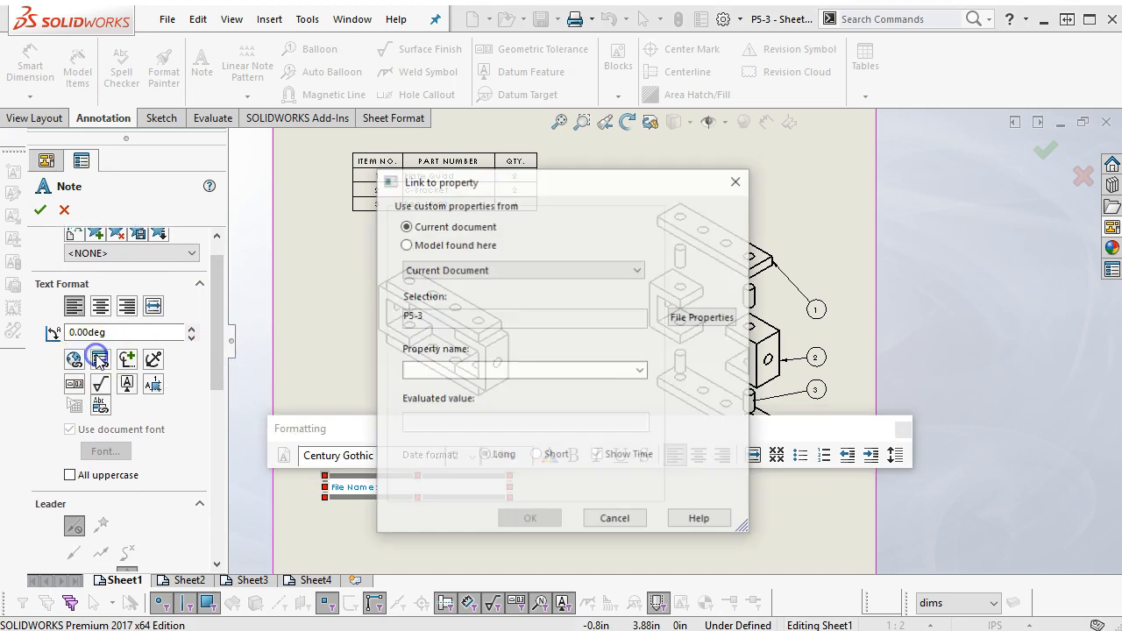
pyautogui.click(406, 245)
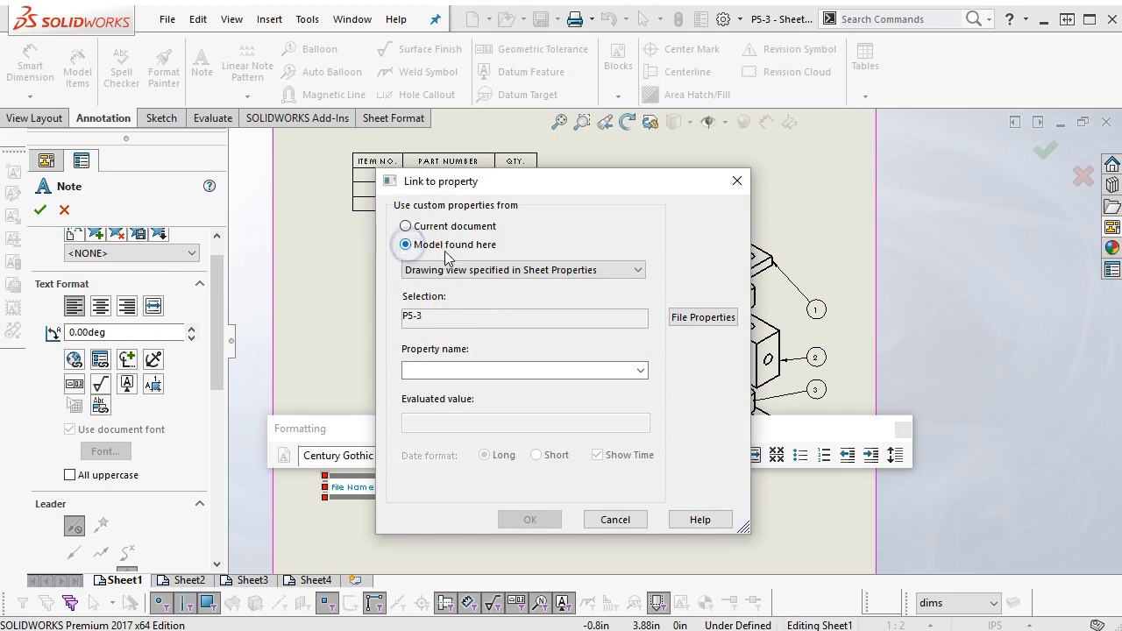
pyautogui.click(637, 273)
pyautogui.click(637, 273)
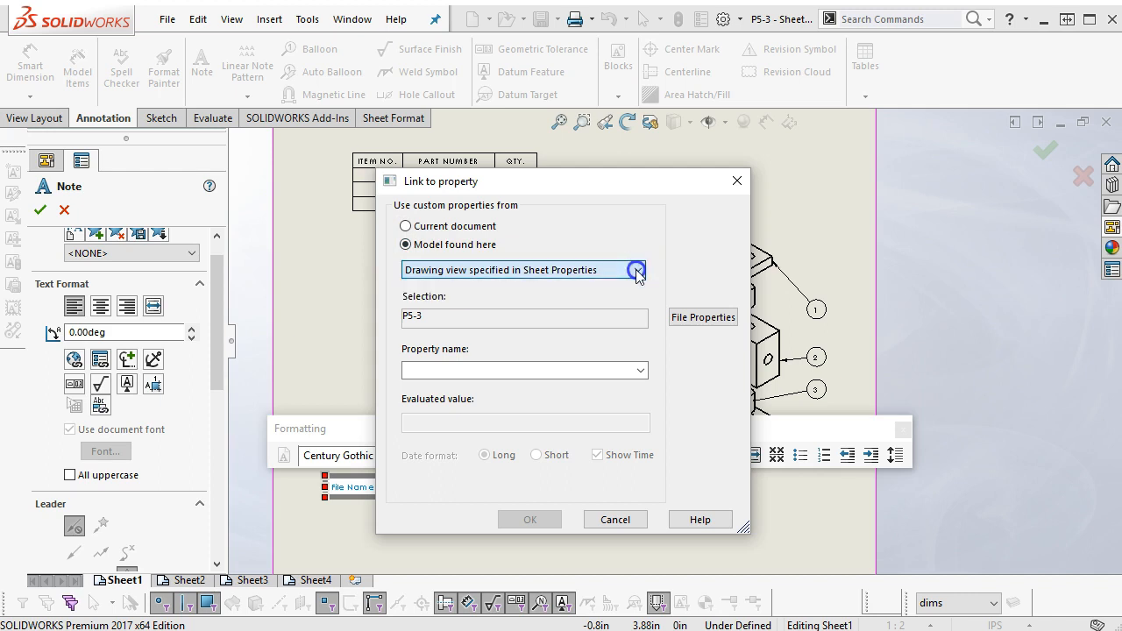
pyautogui.click(640, 371)
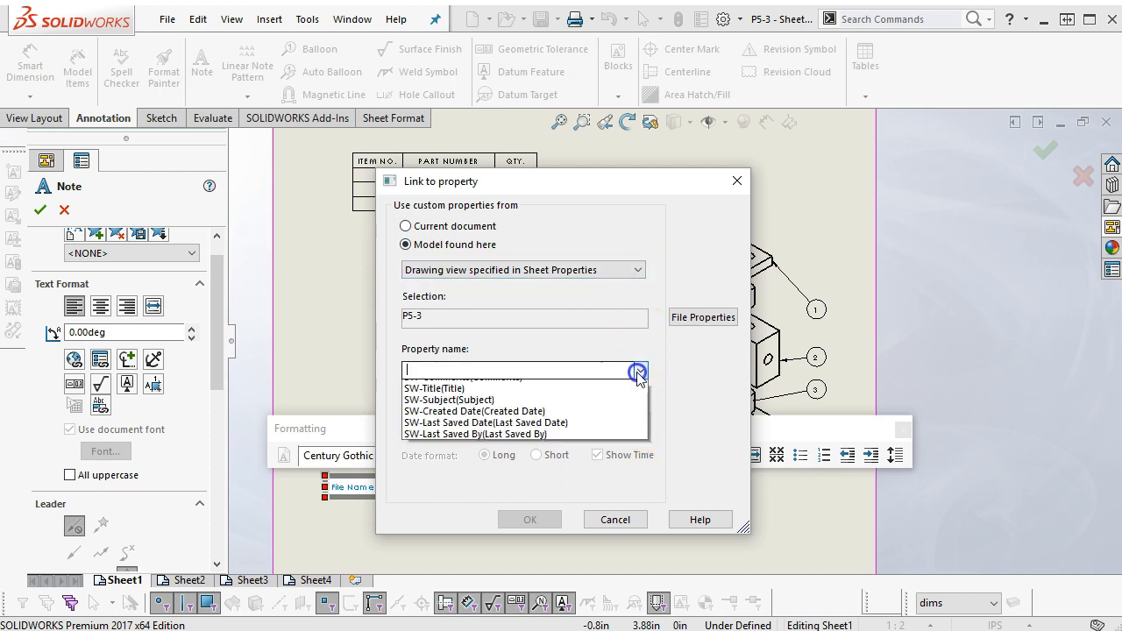
pyautogui.click(491, 387)
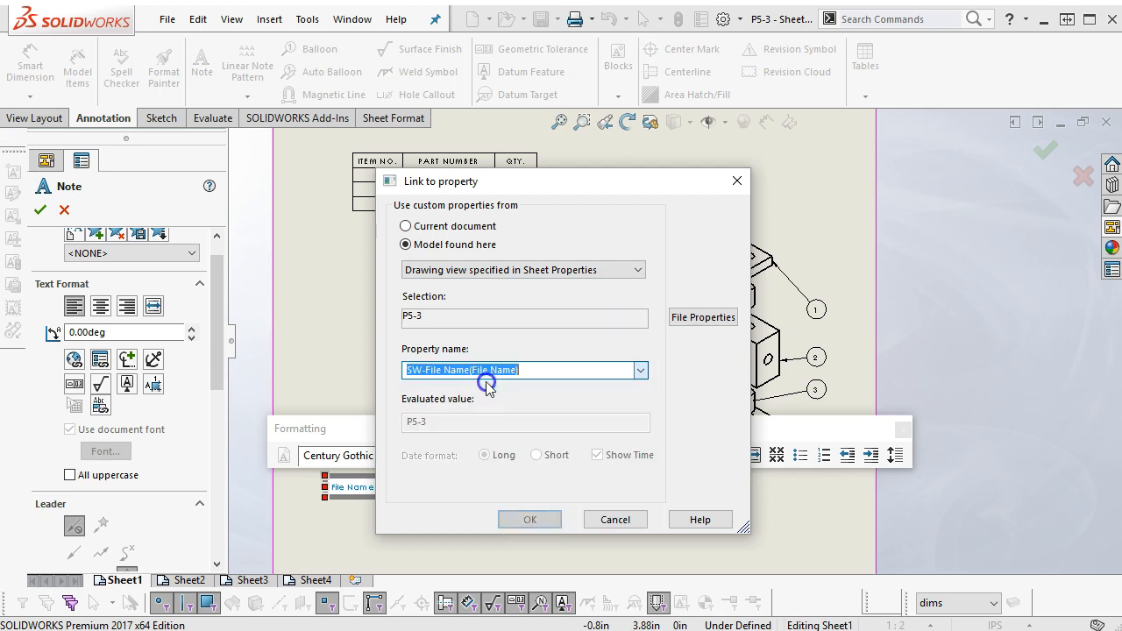
pyautogui.click(536, 516)
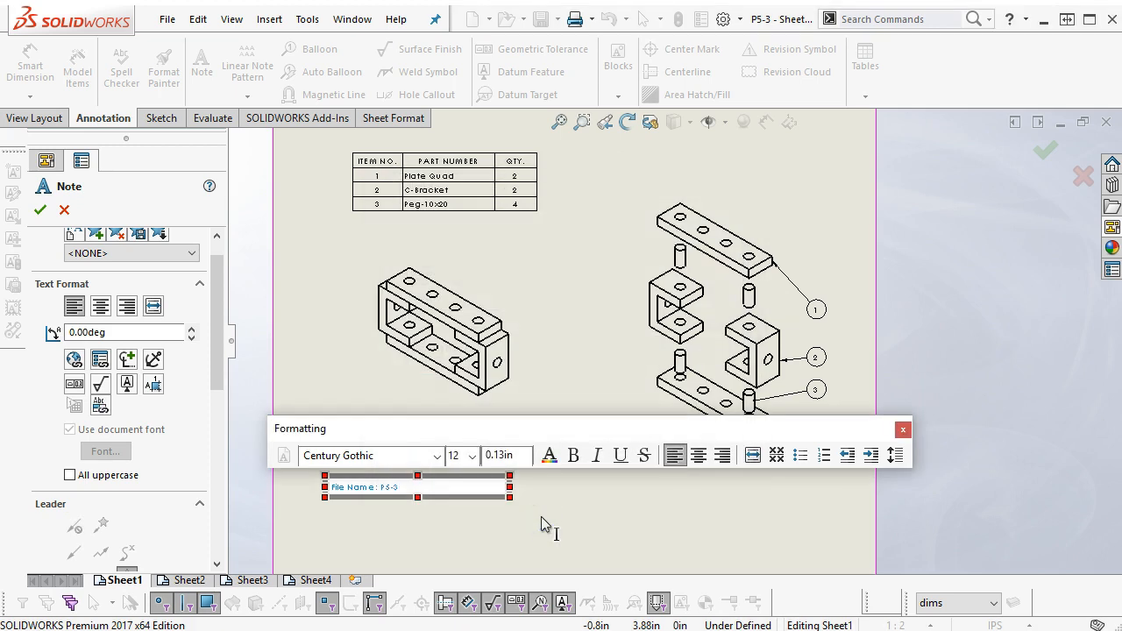
pyautogui.click(541, 516)
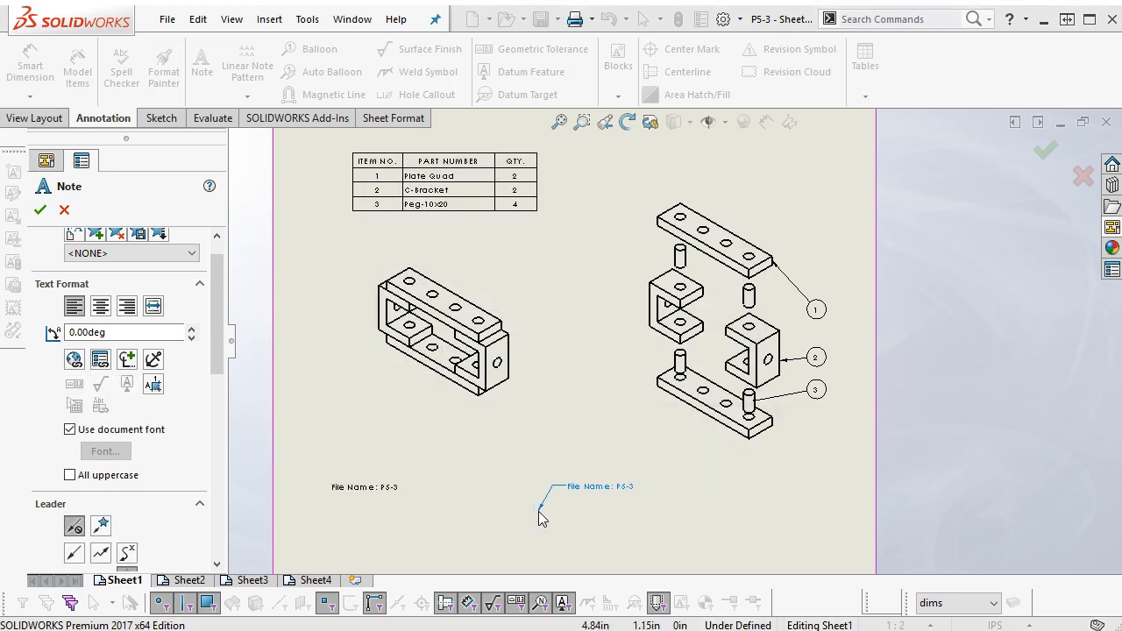
pyautogui.press('Escape')
# Step: Add a second line to the file name note reading "Date: 1-21-2018 REv 1"
pyautogui.doubleClick(418, 497)
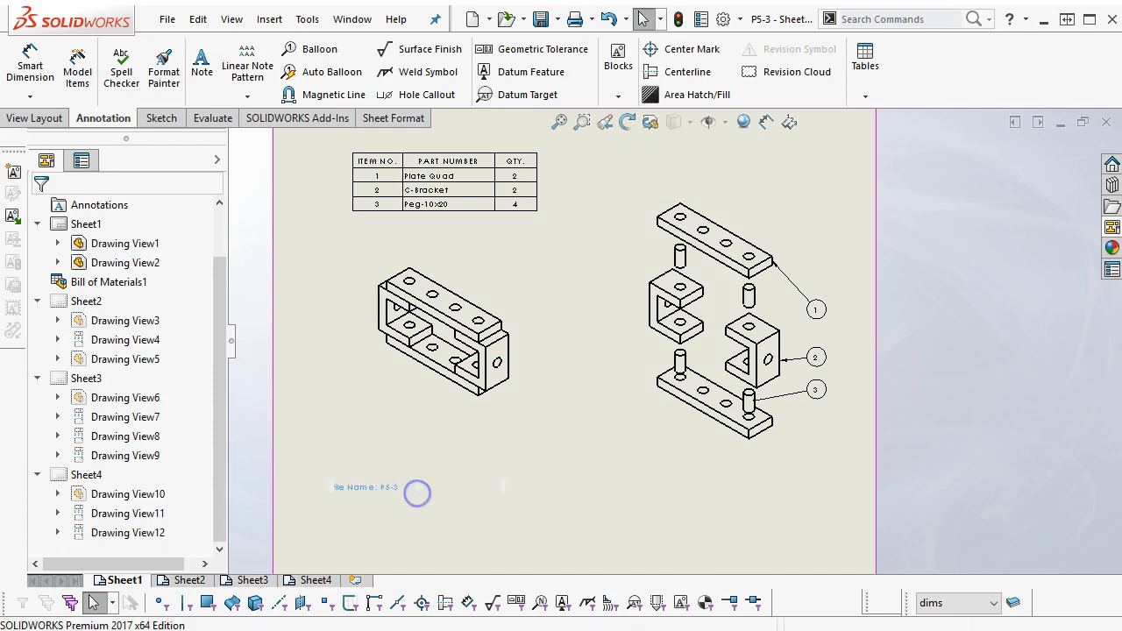
pyautogui.click(491, 499)
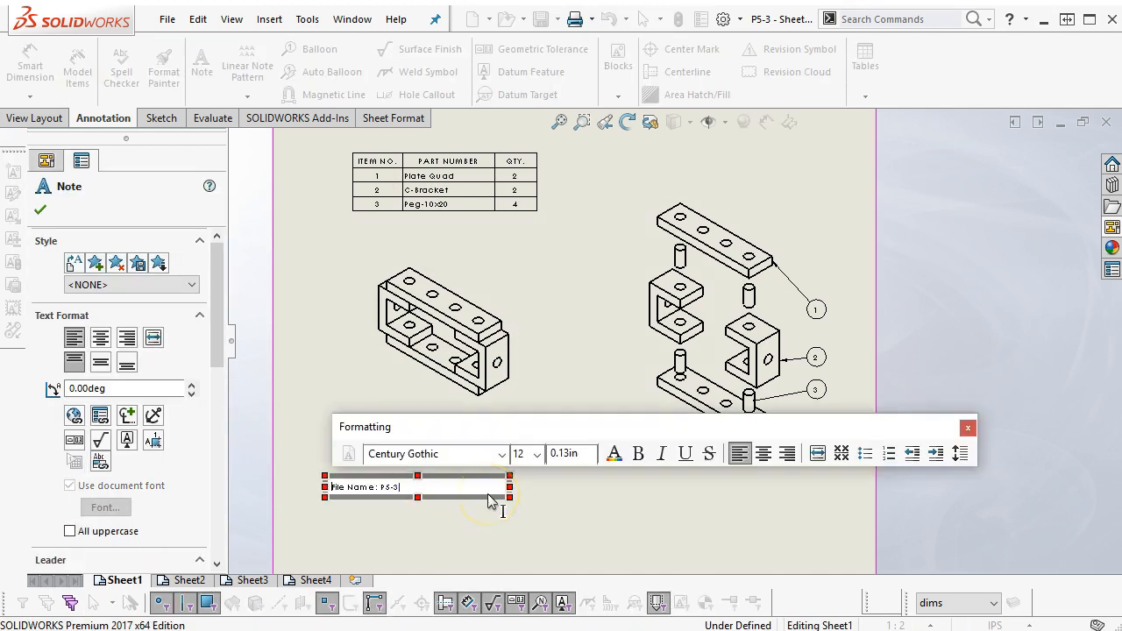
pyautogui.press('Return')
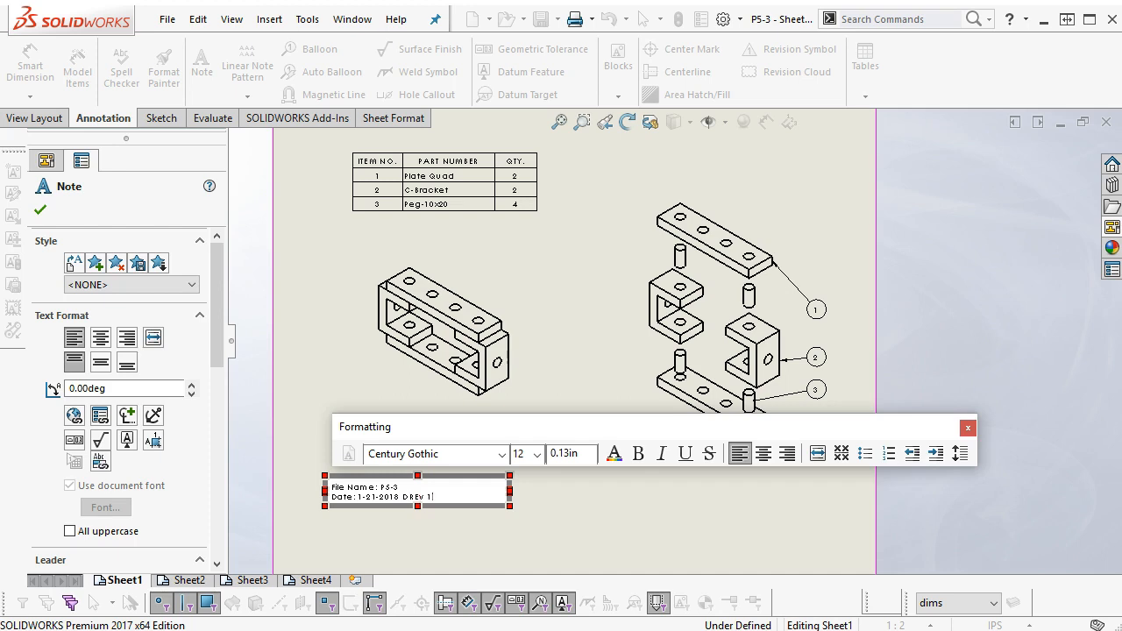
pyautogui.click(409, 498)
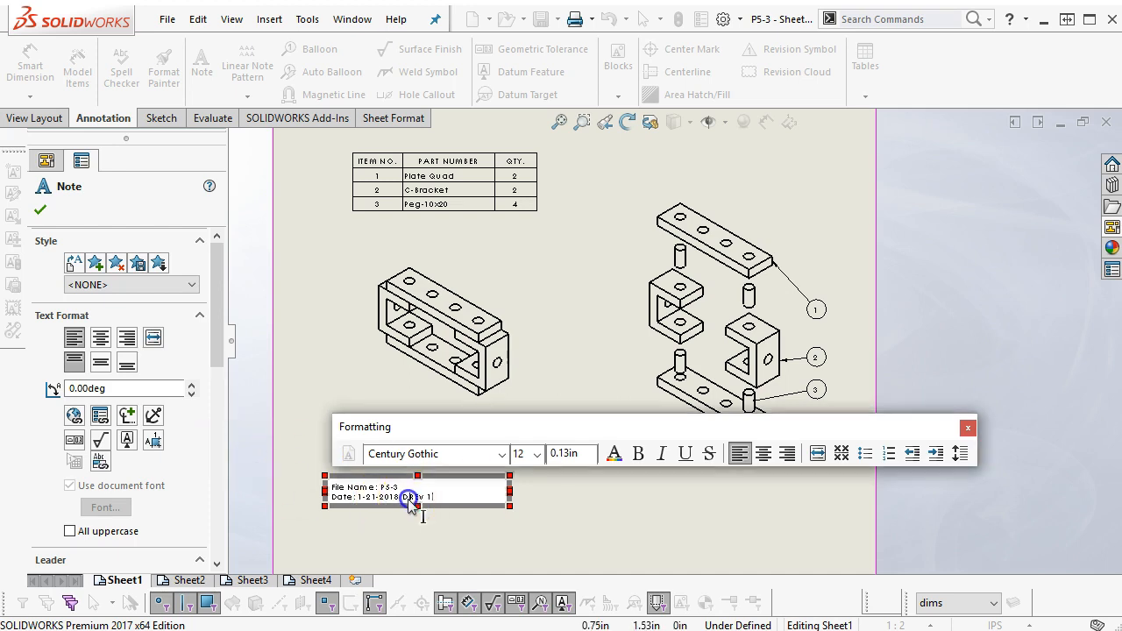
pyautogui.press('BackSpace')
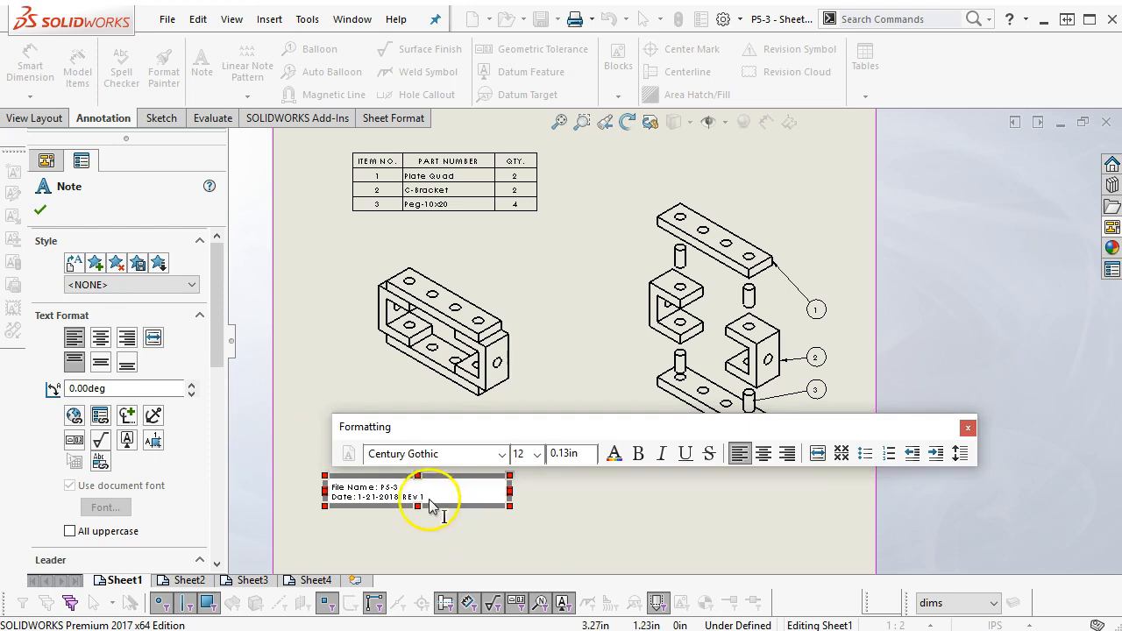
# Step: Add a "Drawn By:" line with the drafter's initials to the note and move the note slightly lower on the sheet
pyautogui.click(426, 497)
pyautogui.press('Return')
pyautogui.write('Di')
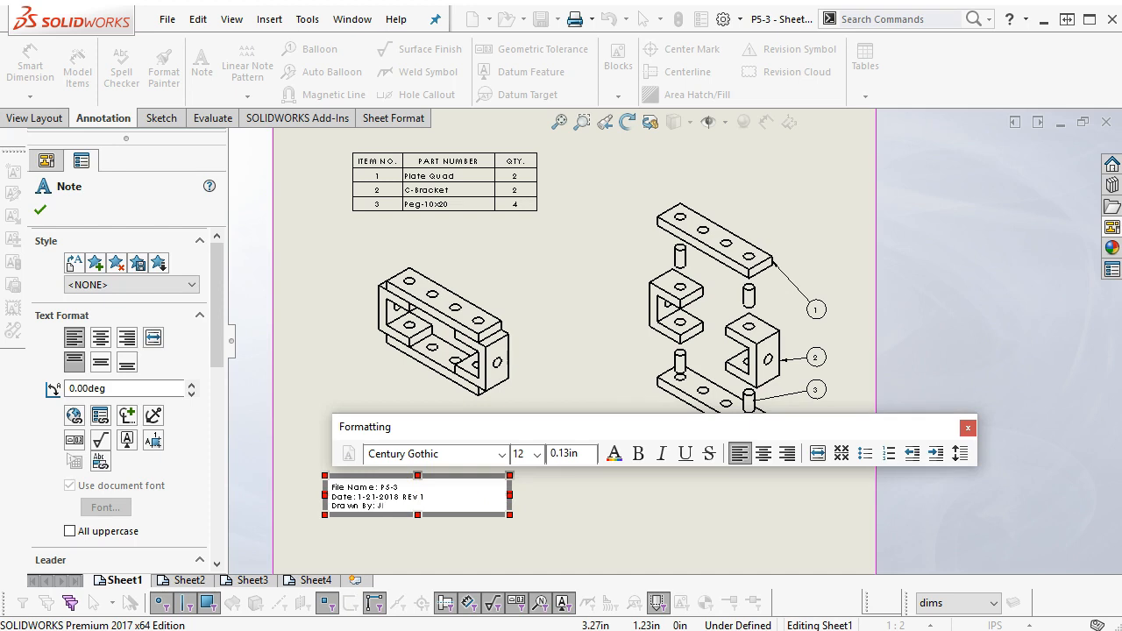
pyautogui.click(569, 494)
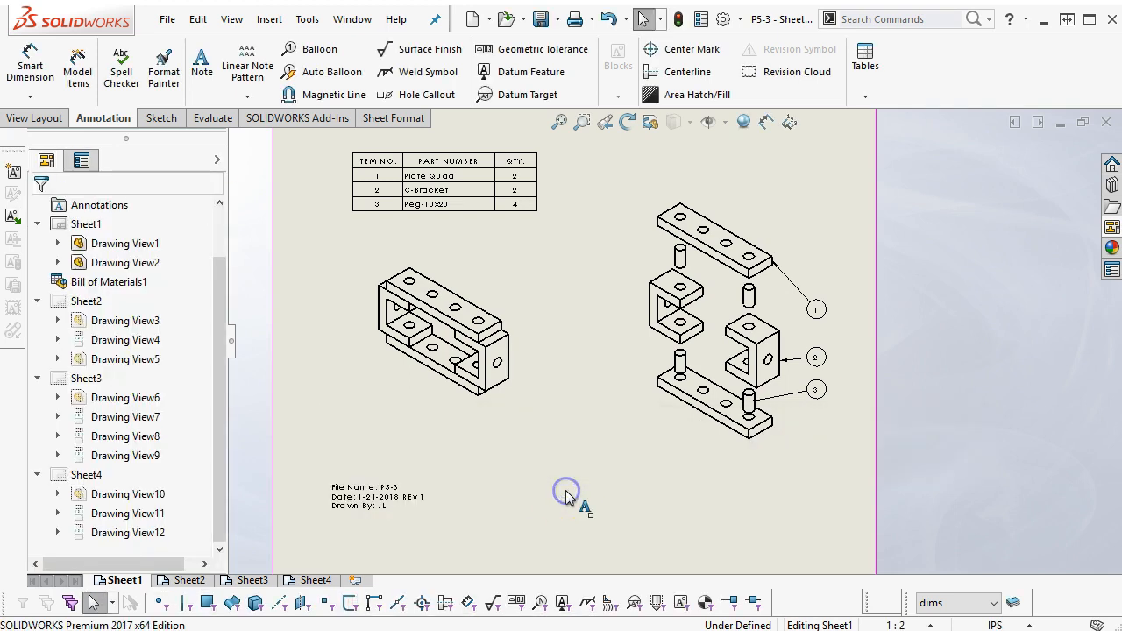
pyautogui.click(390, 504)
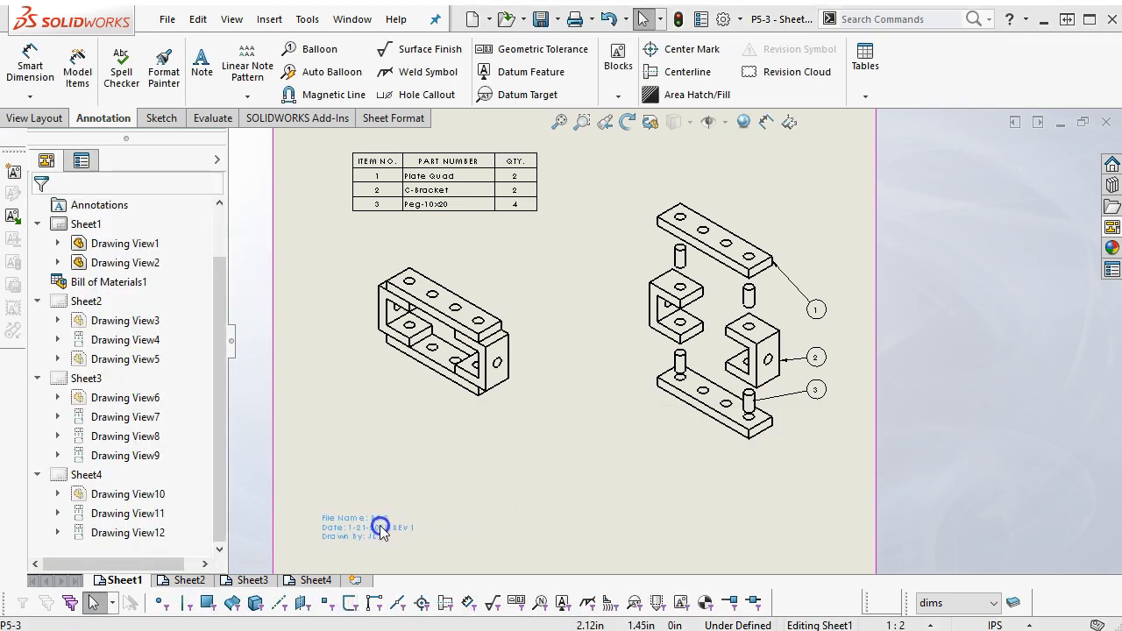
pyautogui.click(520, 524)
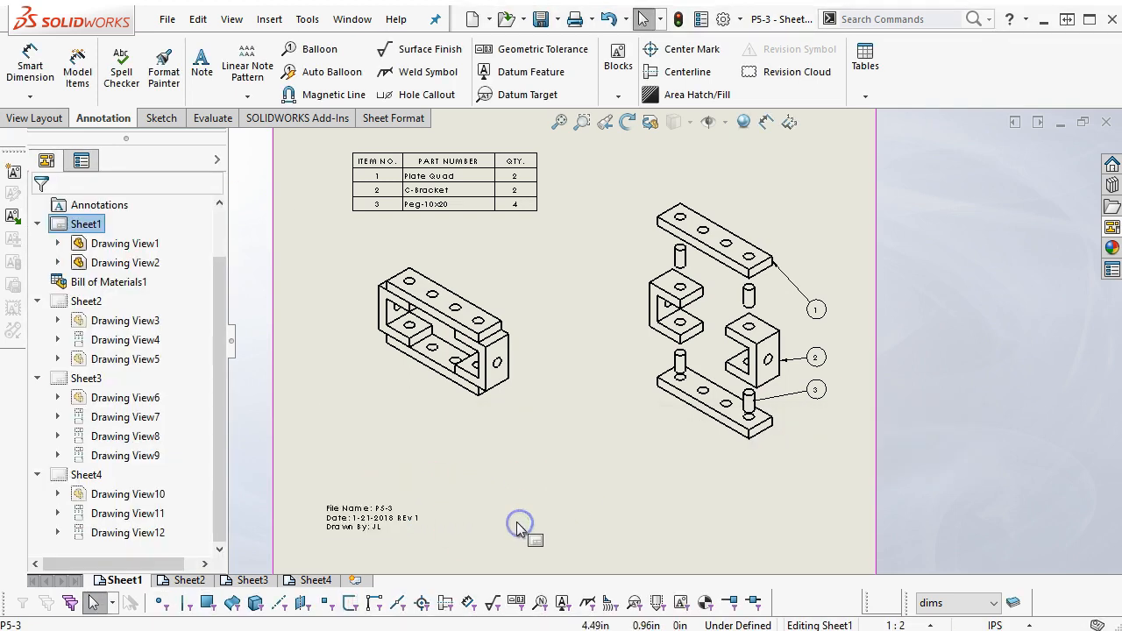
# Step: Try a tight-fit Box border with 0.100 in padding on the note, and return the border to None
pyautogui.click(389, 516)
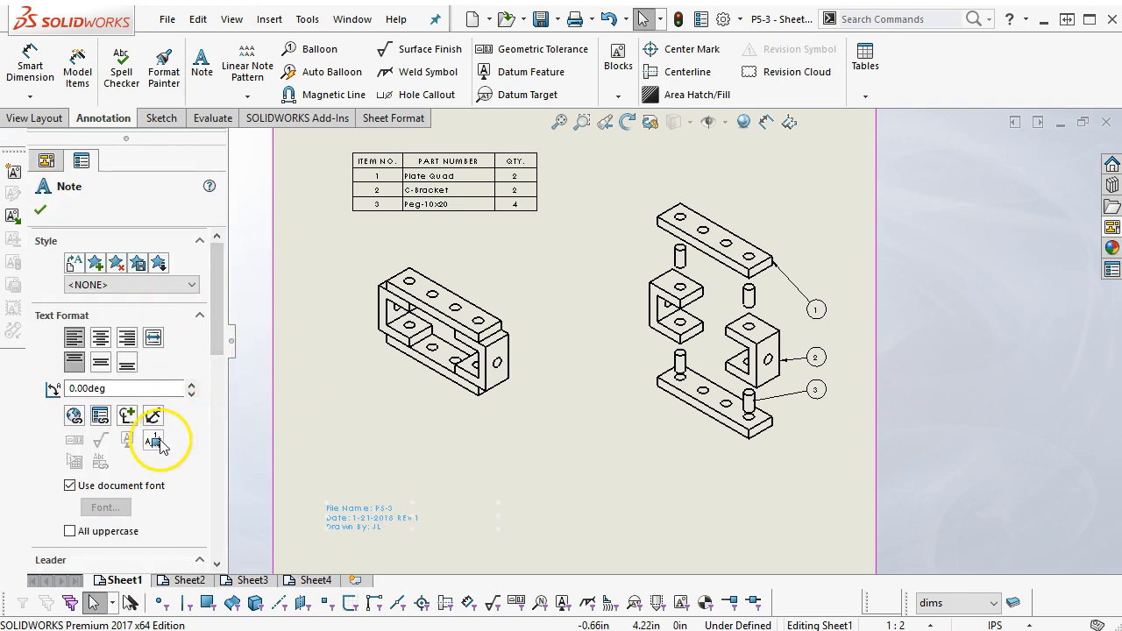
pyautogui.moveTo(216, 310); pyautogui.dragTo(217, 447)
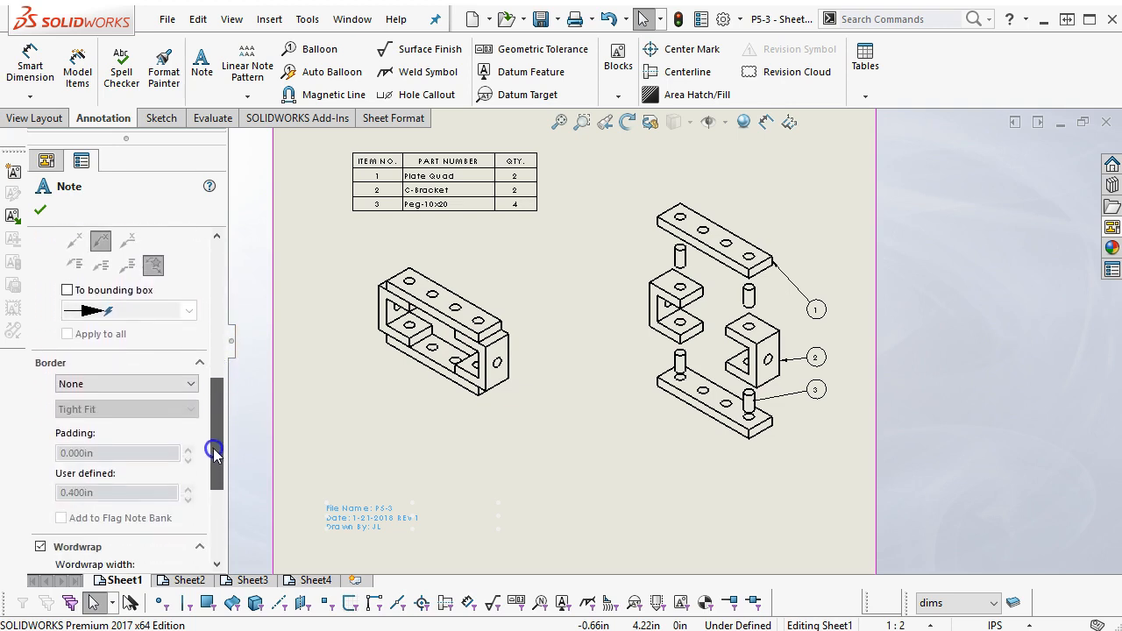
pyautogui.click(145, 384)
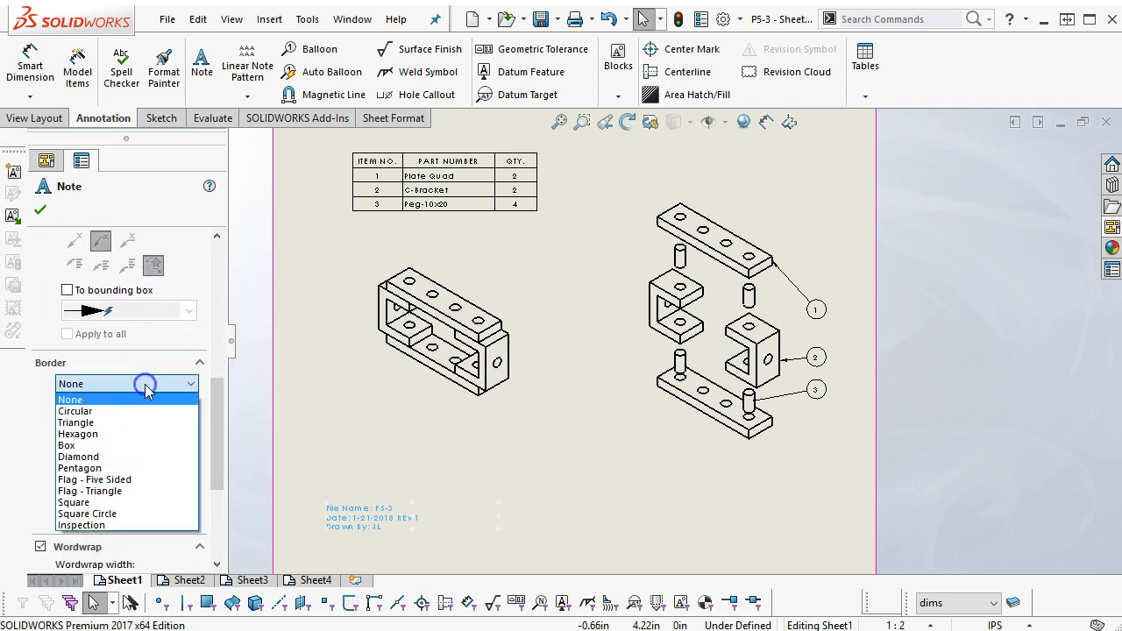
pyautogui.click(125, 445)
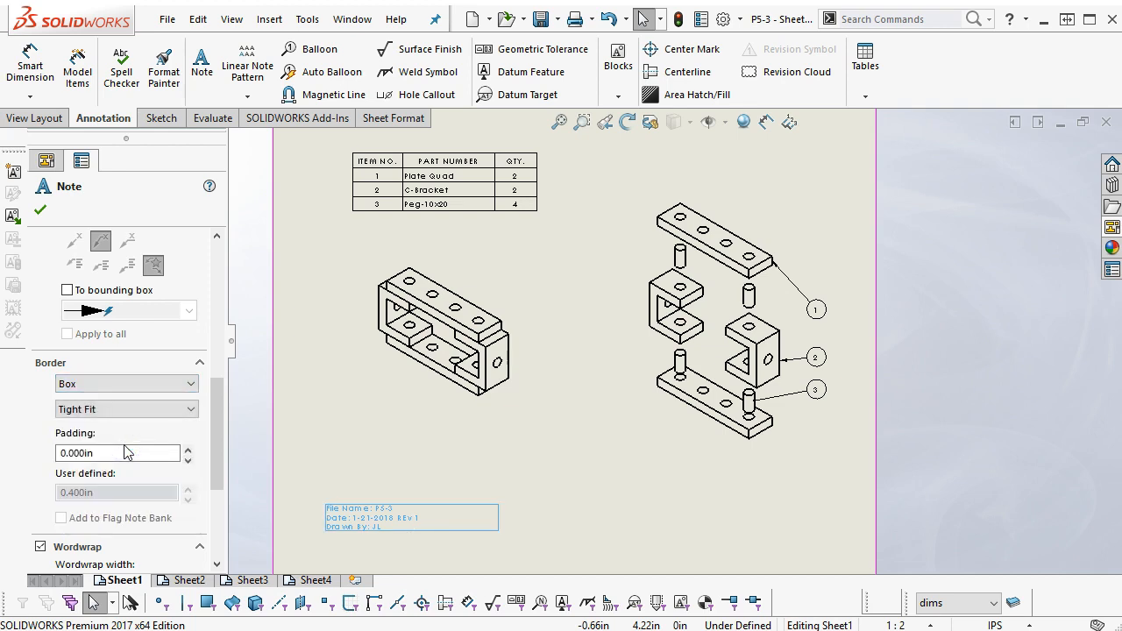
pyautogui.doubleClick(138, 452)
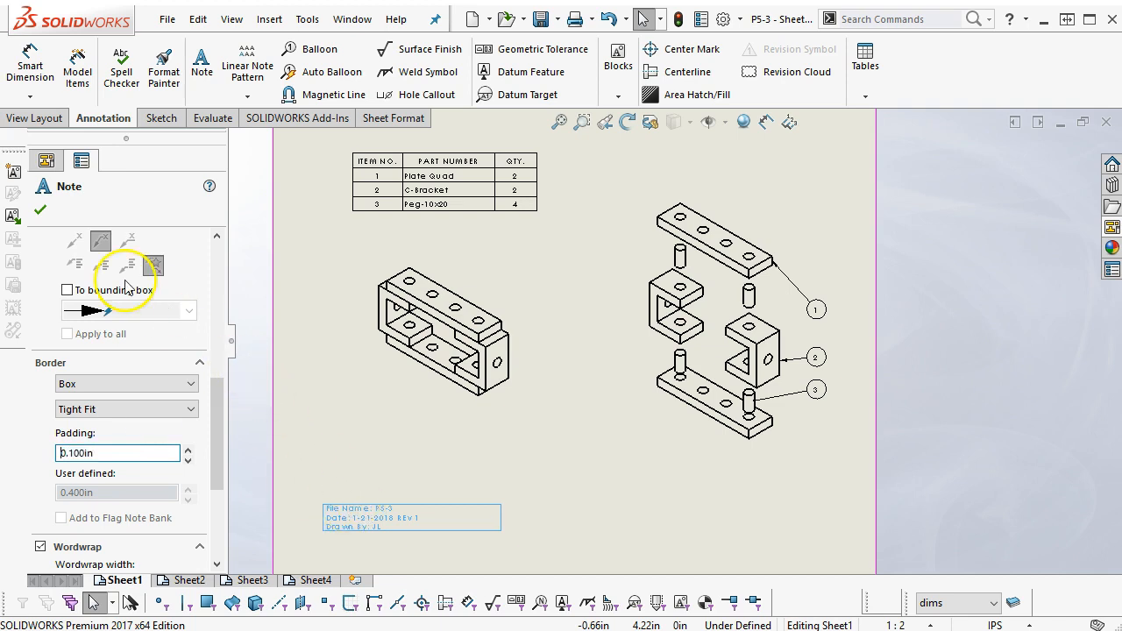
pyautogui.click(143, 382)
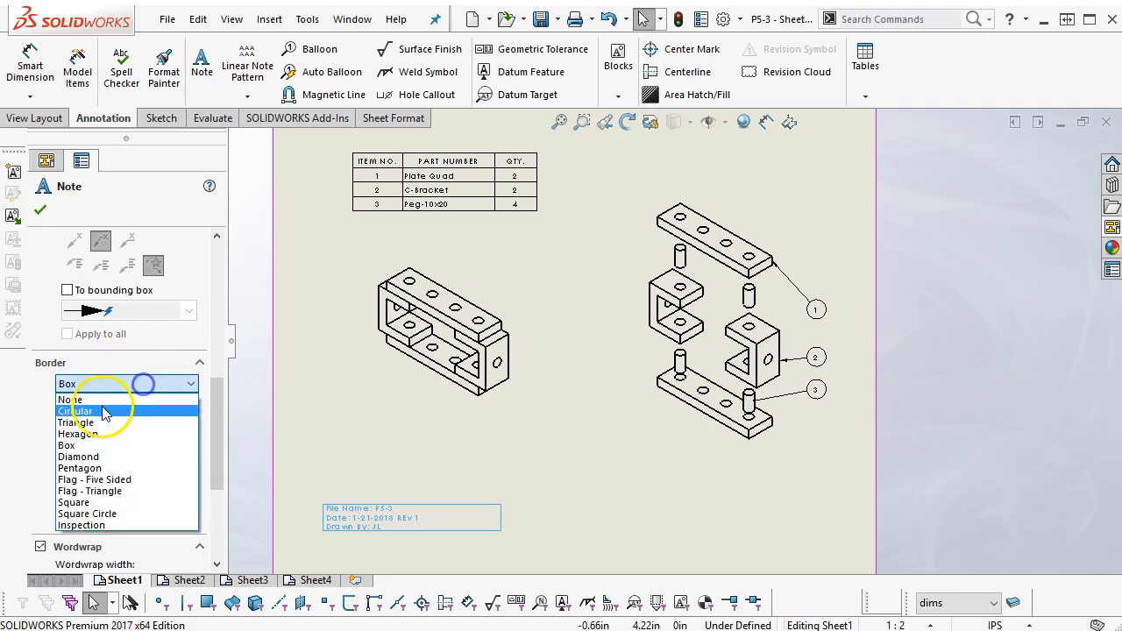
pyautogui.click(100, 401)
# Step: Move the note slightly to the right beneath the assembled view on Sheet1
pyautogui.moveTo(376, 514); pyautogui.dragTo(387, 512)
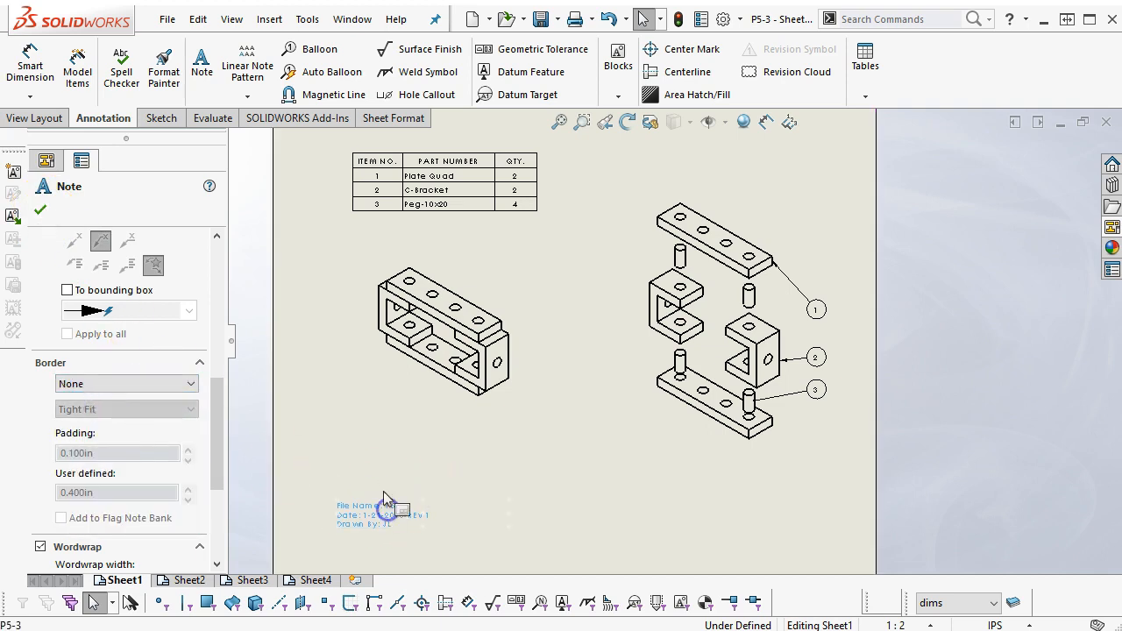
pyautogui.click(378, 478)
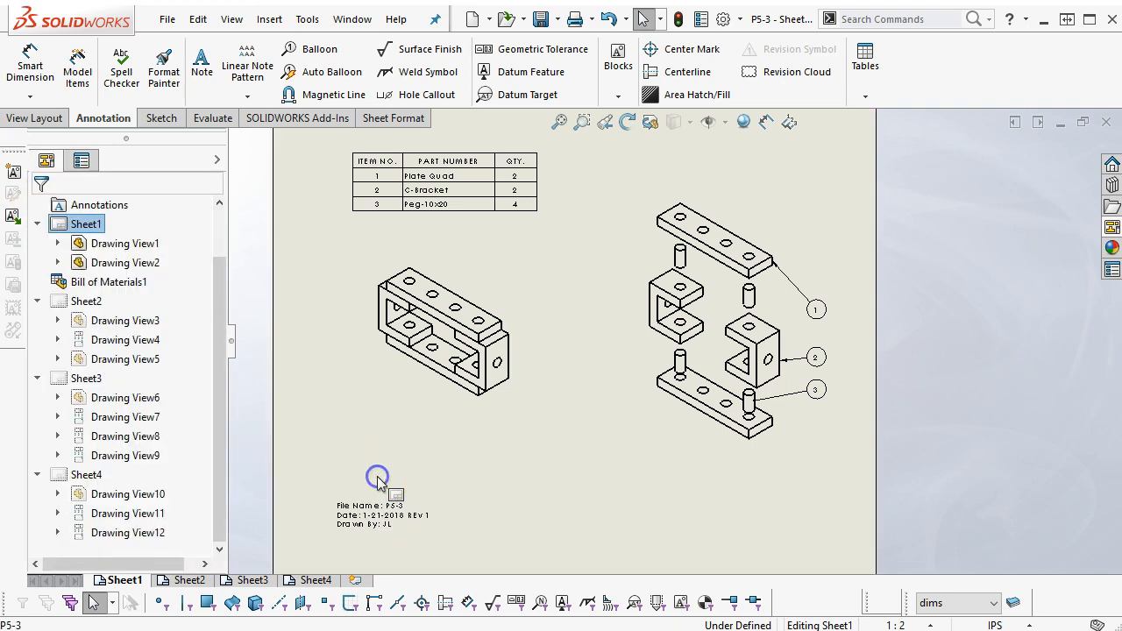
pyautogui.click(558, 121)
# Step: Copy the file name, date and drafter note from Sheet1 to Sheet2, below the plate's dimensioned front view
pyautogui.click(497, 509)
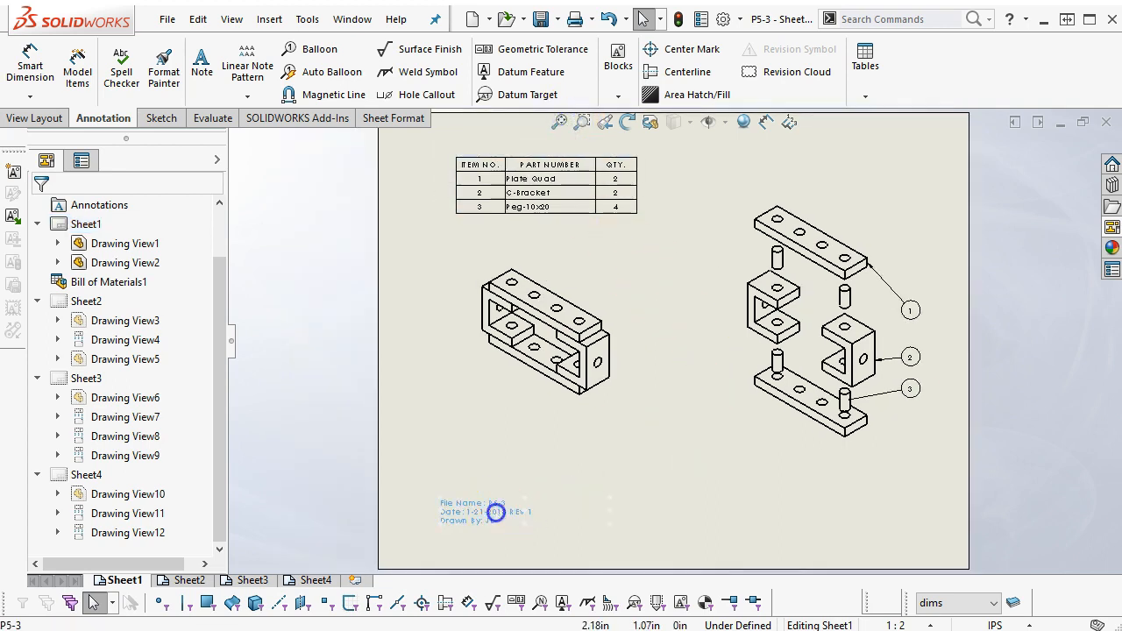
pyautogui.click(505, 507)
pyautogui.click(187, 579)
pyautogui.click(525, 453)
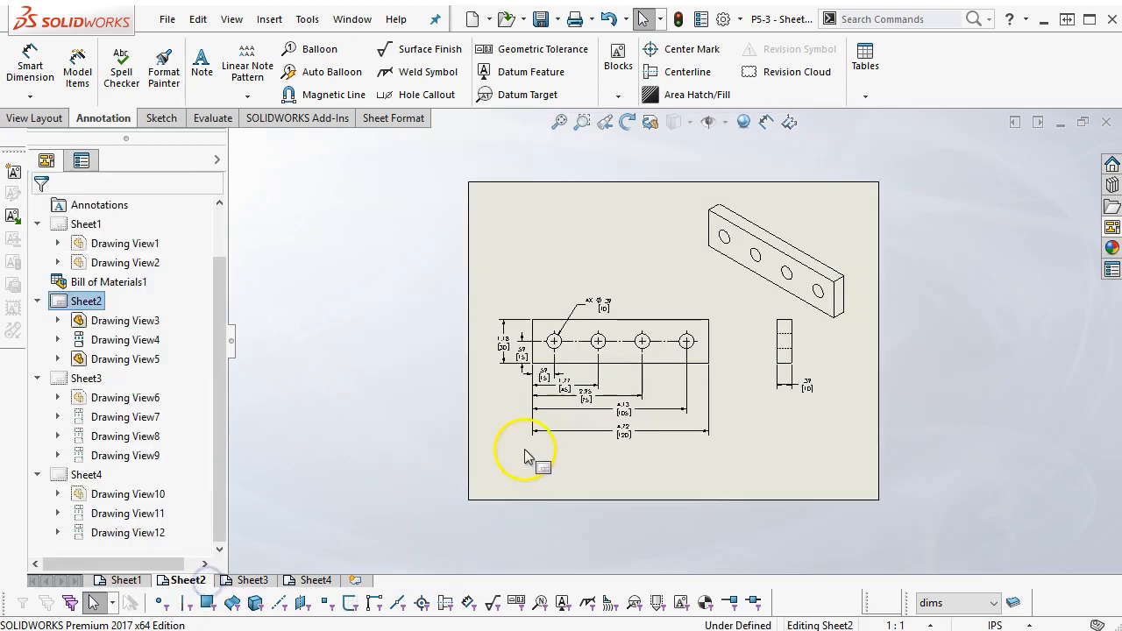
pyautogui.write('File Name: P5-3 Date: 1-21-2018 Rev Drawn By:')
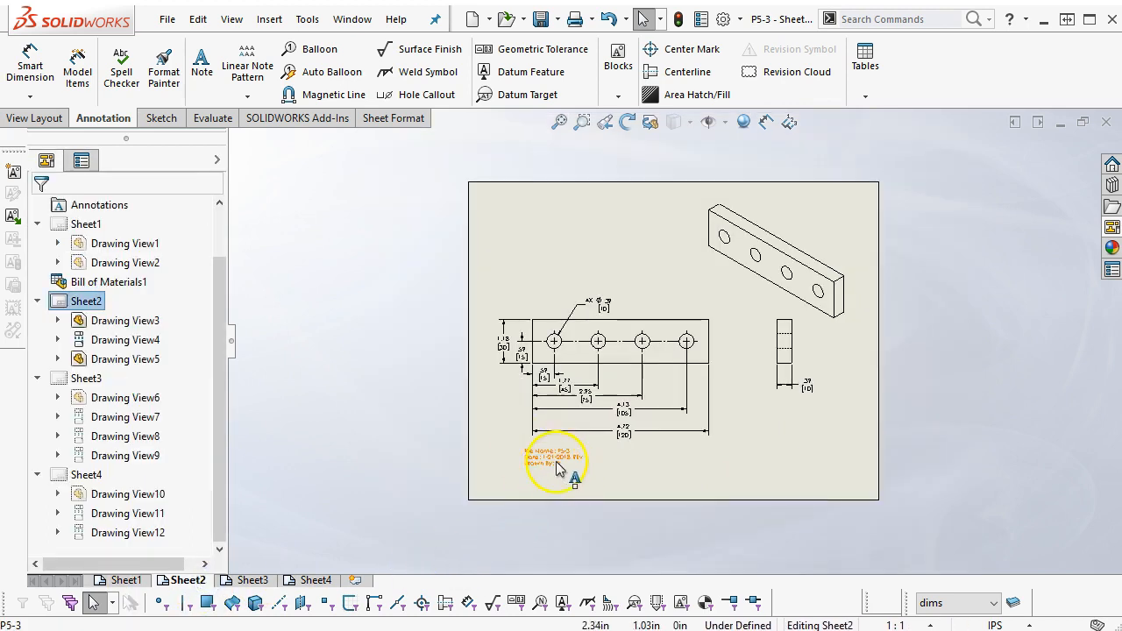
pyautogui.click(557, 469)
pyautogui.scroll(-3, 561, 461)
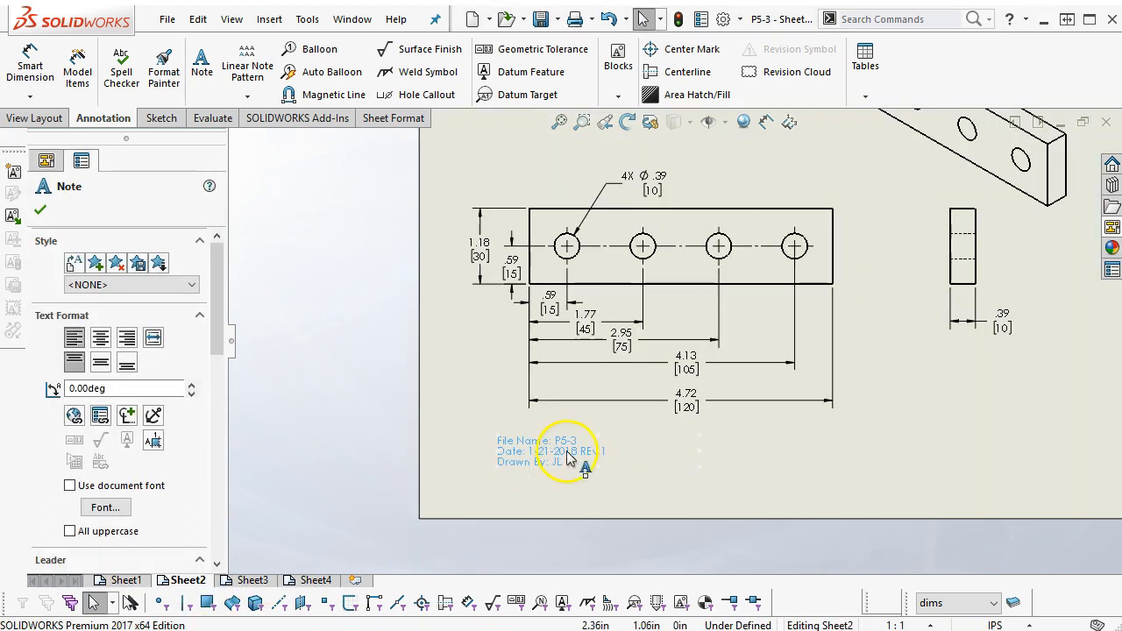
pyautogui.click(656, 445)
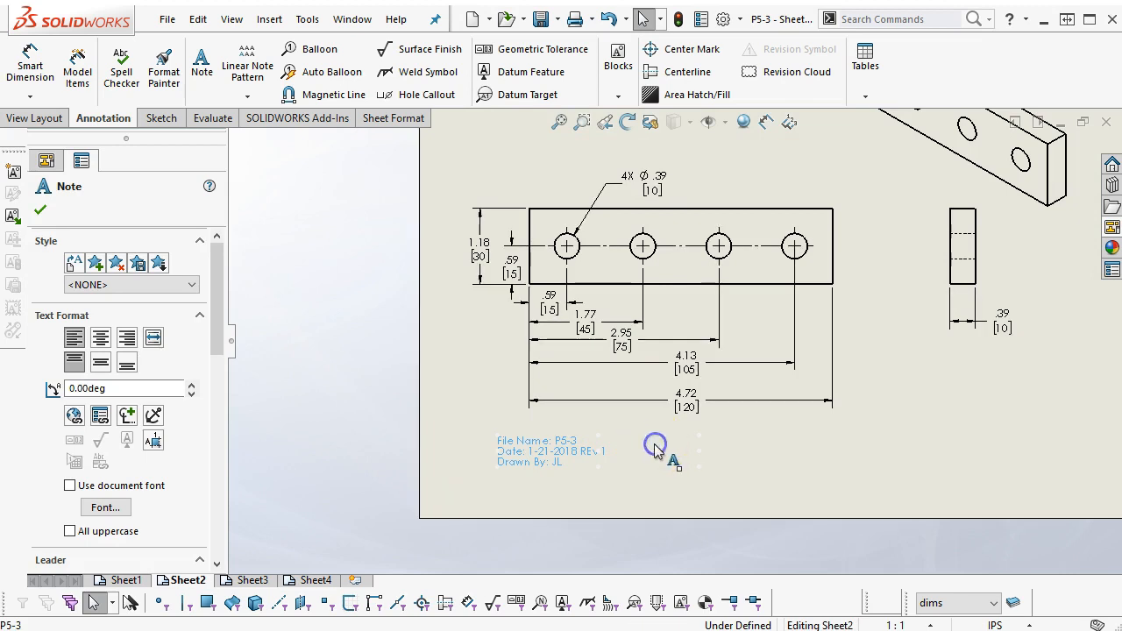
# Step: Paste the copied note on Sheet3 below the C-bracket's front view
pyautogui.click(252, 580)
pyautogui.click(535, 504)
pyautogui.write('File Name: P5-3 Date: 1-21-2018 REV 1 Drawn By: JL')
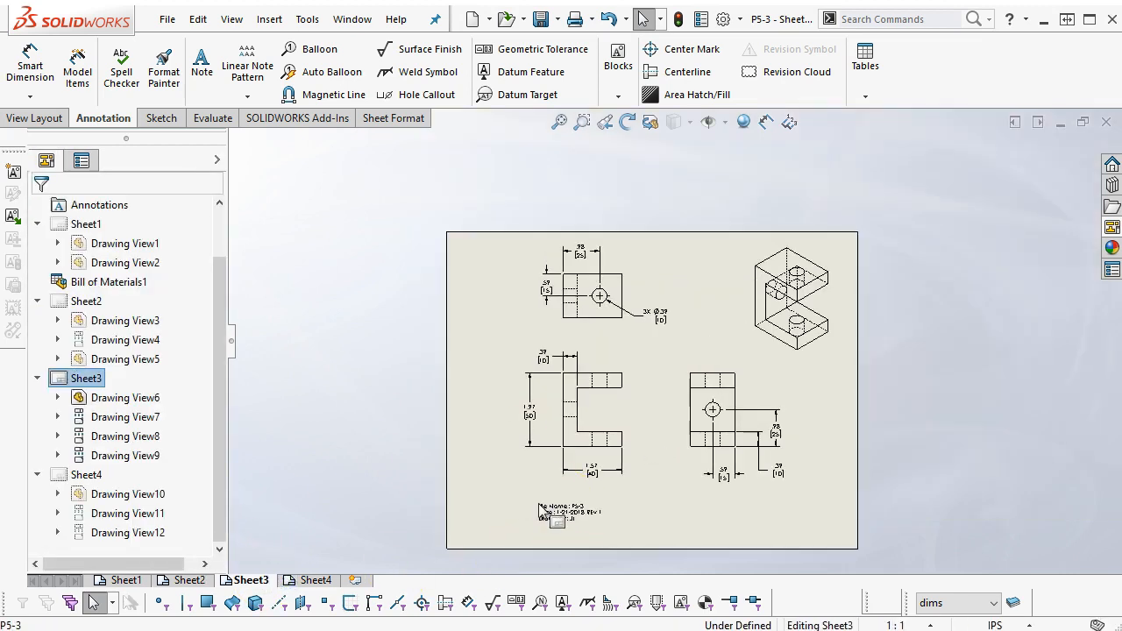
# Step: Paste the copied note on Sheet4 and move it to the area below and left of the peg's dimensioned front view
pyautogui.click(314, 581)
pyautogui.click(517, 492)
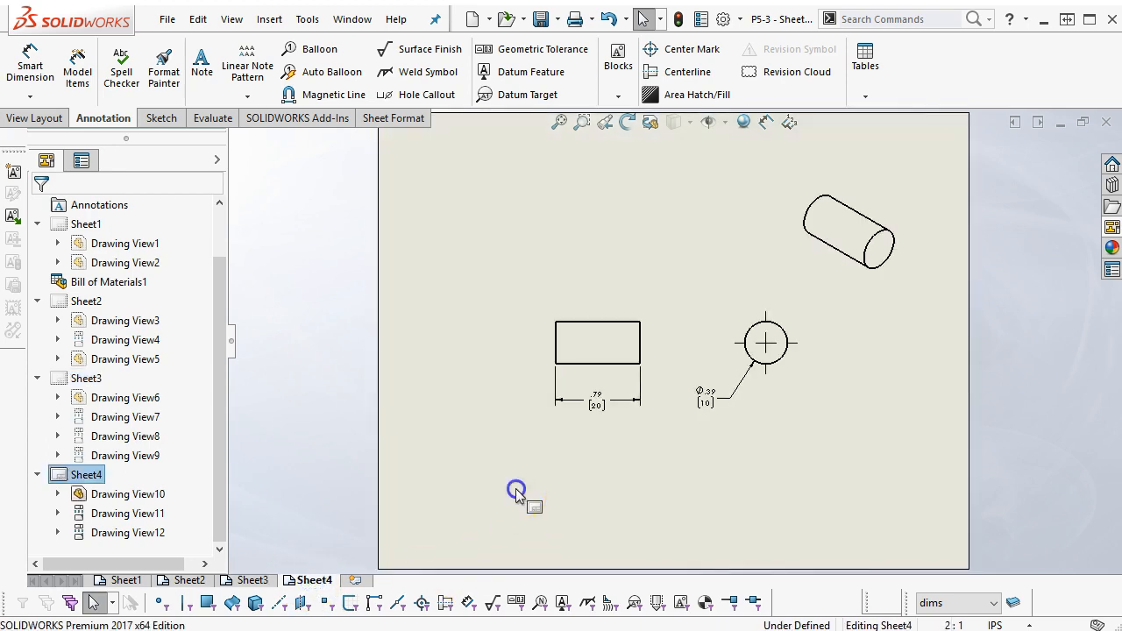
pyautogui.write('File Name: P5-3 Date: 1-21-2018 REV 1 Drawn By: JL')
pyautogui.moveTo(539, 510); pyautogui.dragTo(477, 524)
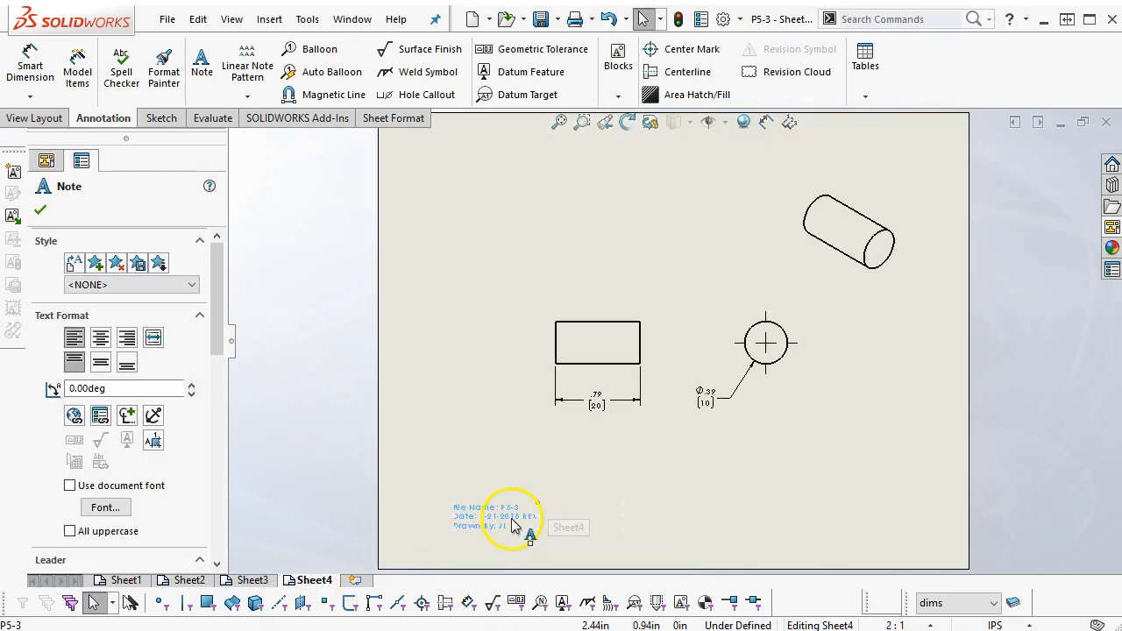
pyautogui.click(488, 356)
# Step: Check the installed SOLIDWORKS version and service pack in the About information
pyautogui.click(392, 17)
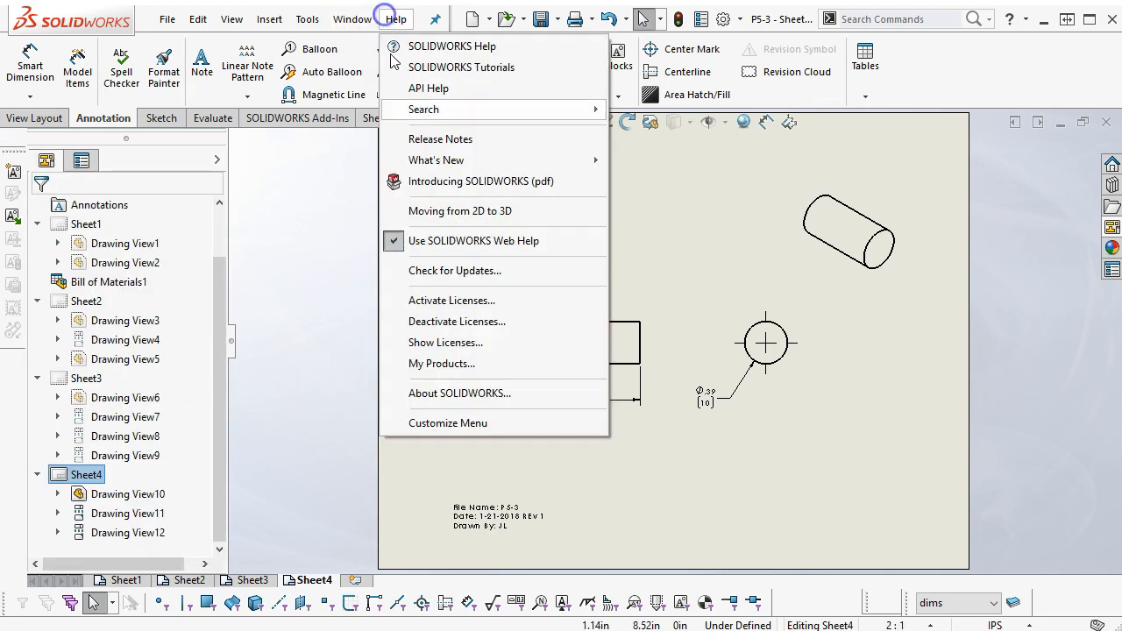
pyautogui.click(425, 393)
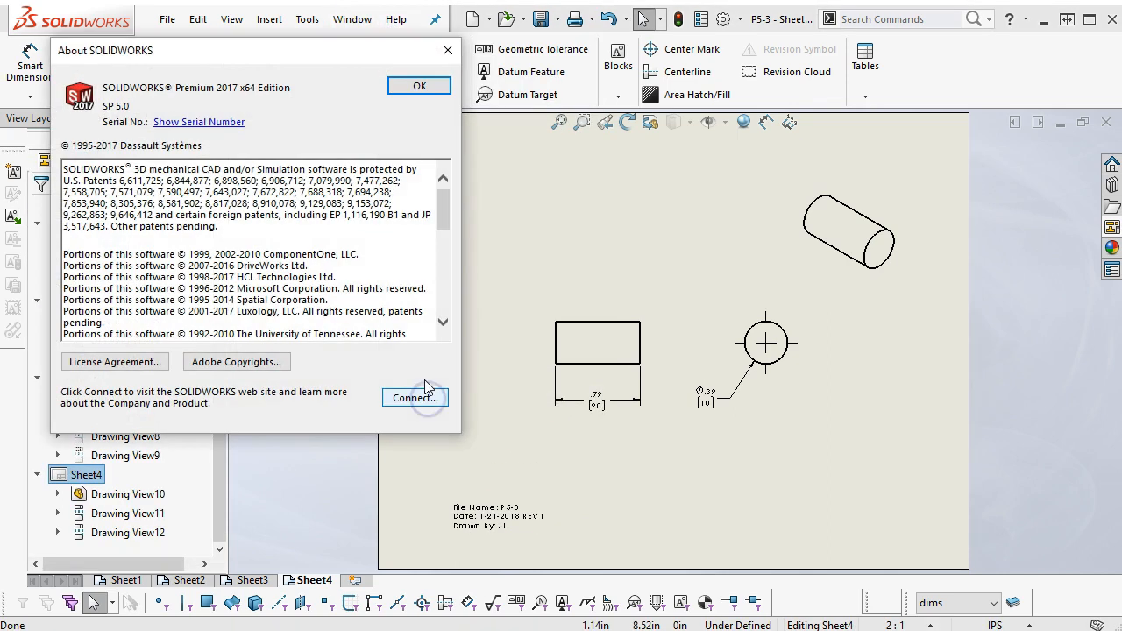
pyautogui.click(415, 89)
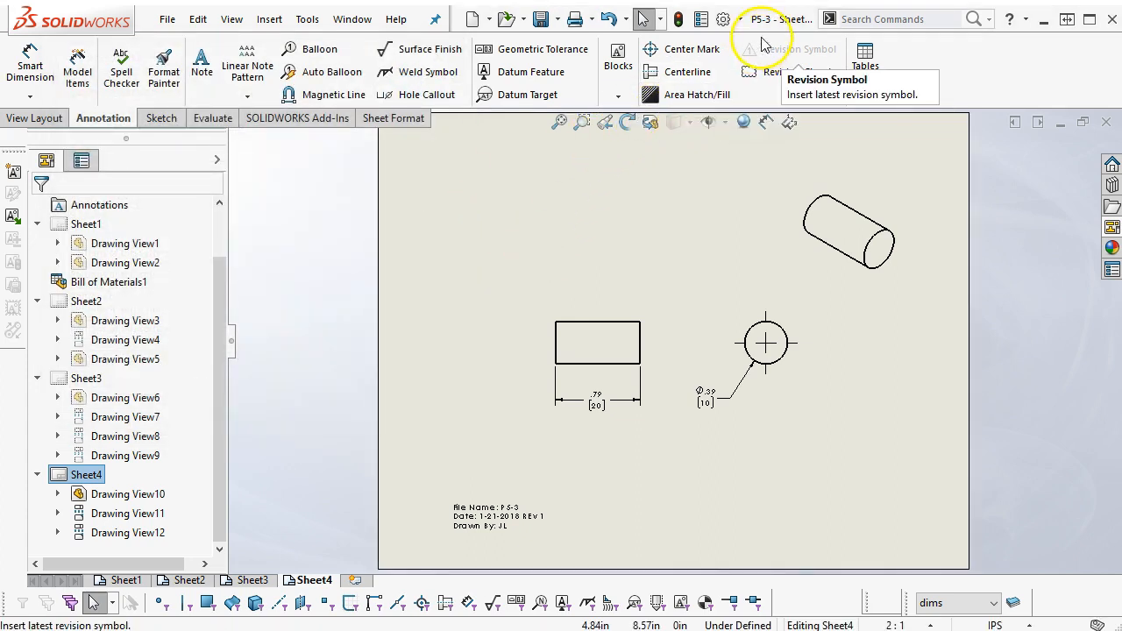
# Step: Turn off using one sheet's custom property values on all sheets in the document's drawing sheet settings
pyautogui.click(721, 21)
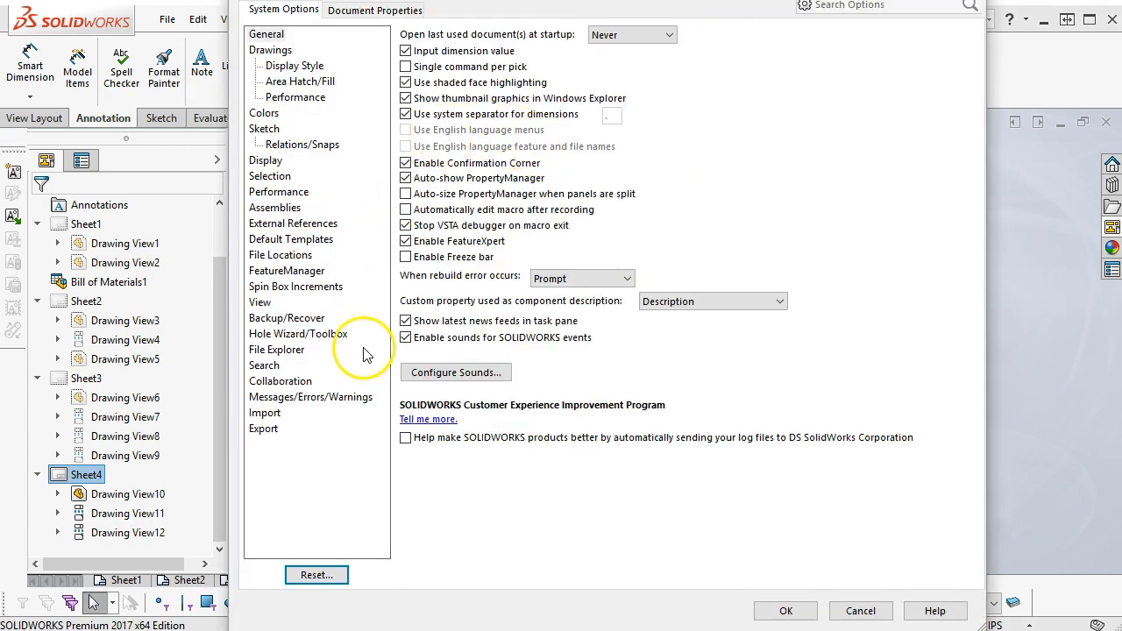
pyautogui.click(351, 12)
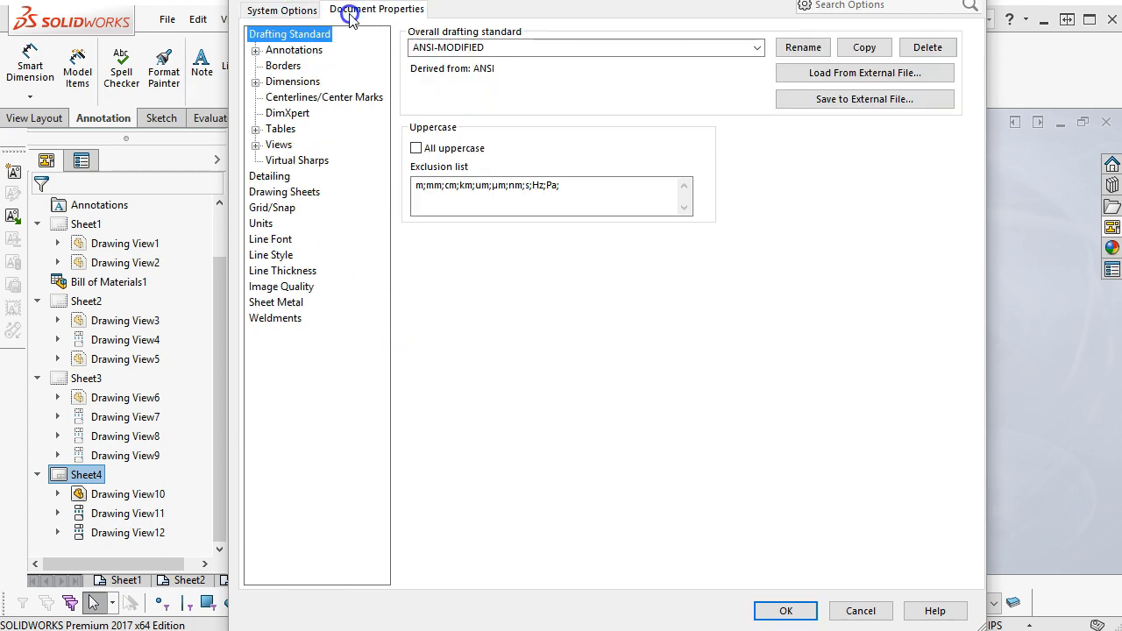
pyautogui.click(298, 197)
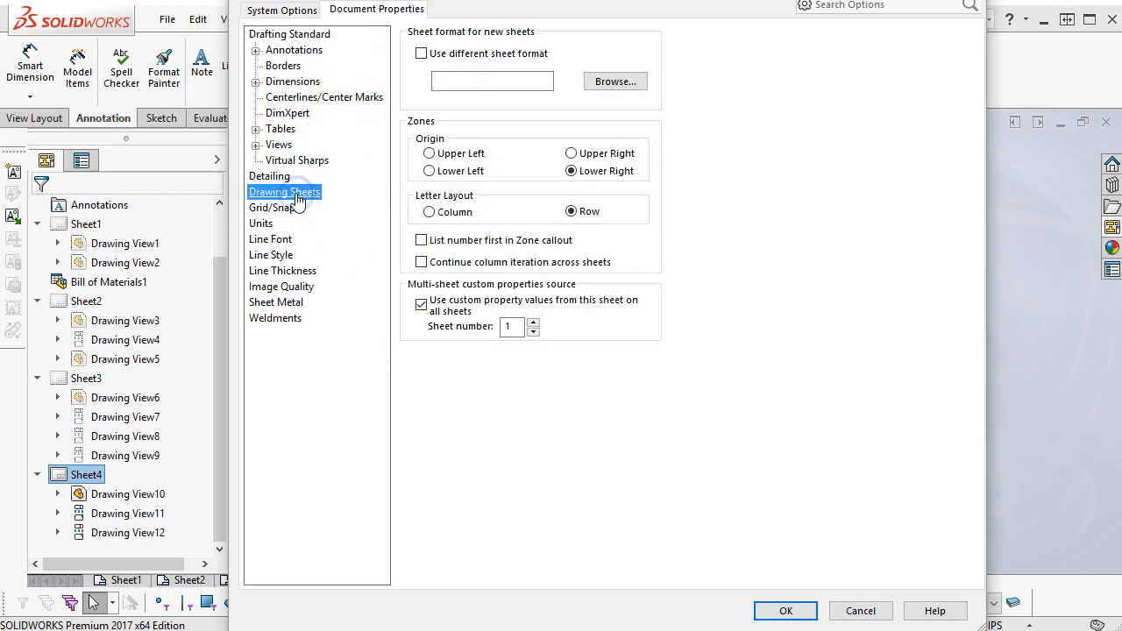
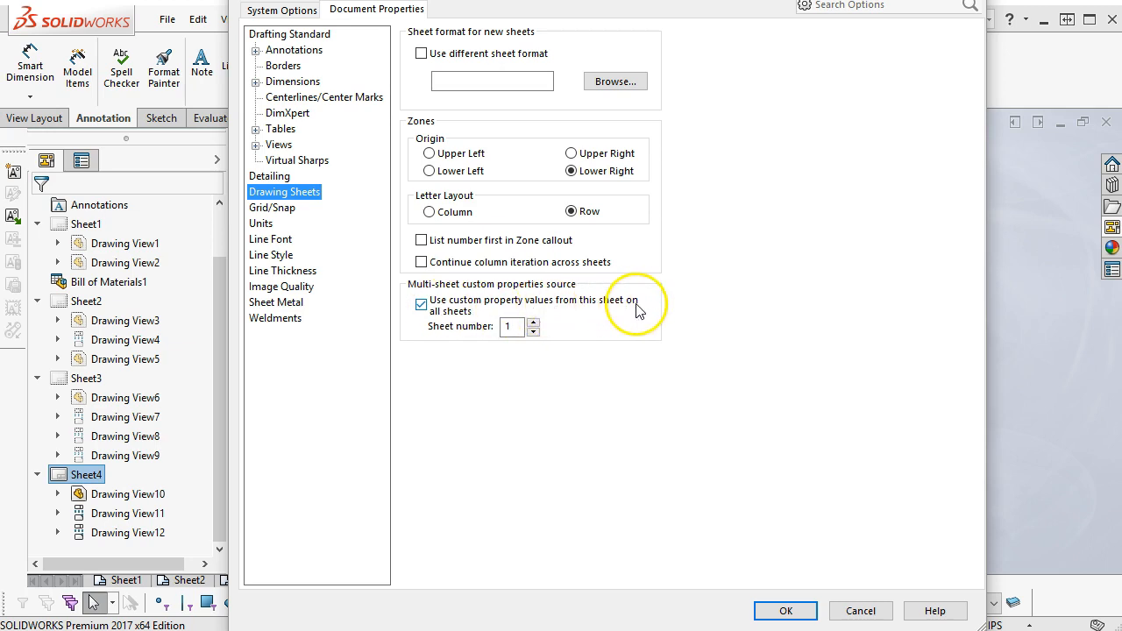
pyautogui.click(421, 304)
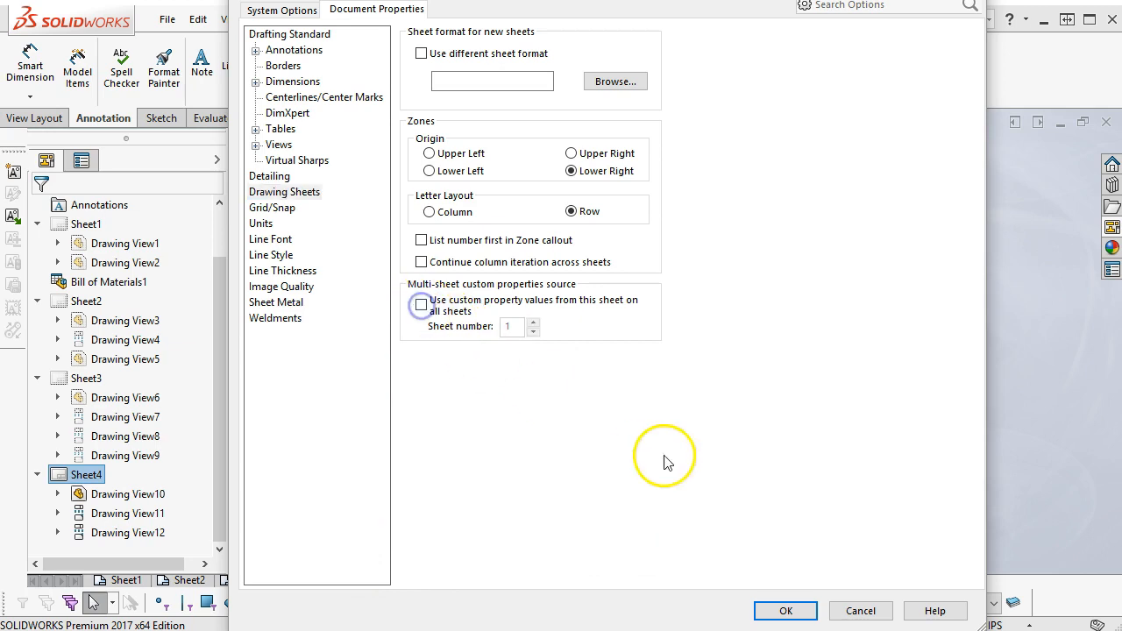
pyautogui.click(783, 611)
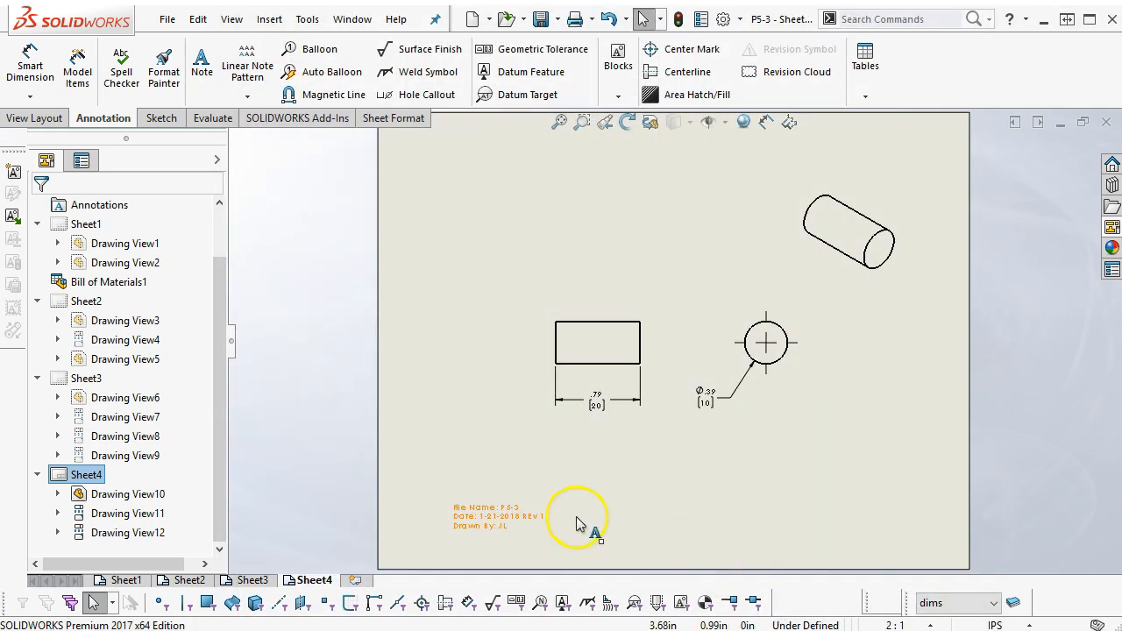
pyautogui.hotkey('ctrl', 's')
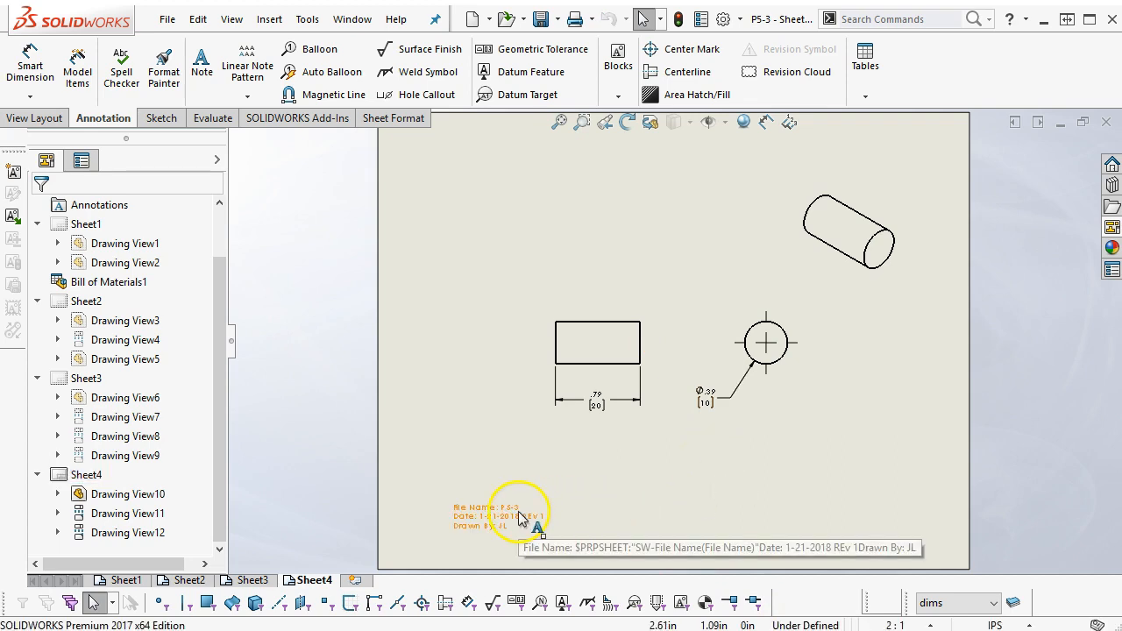
pyautogui.click(650, 500)
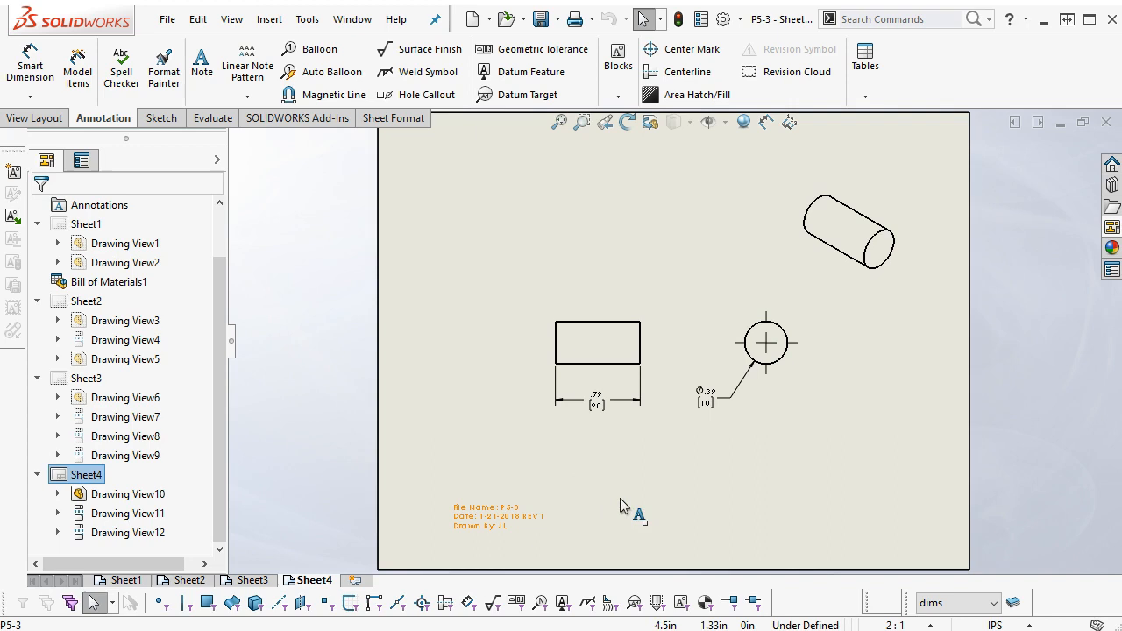
pyautogui.click(522, 503)
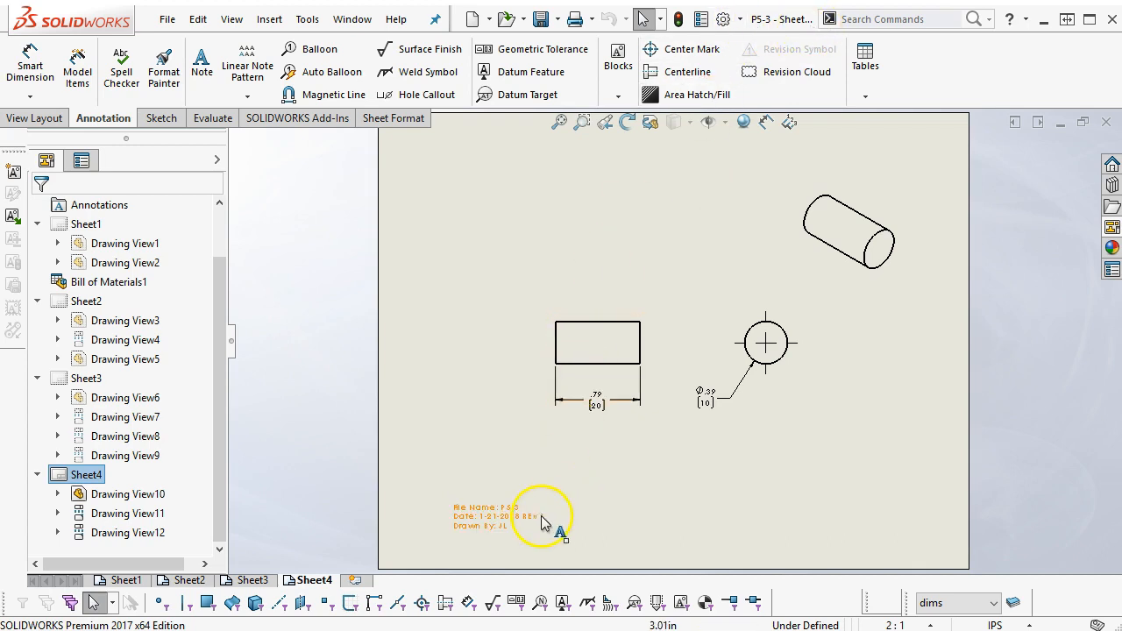
pyautogui.rightClick(642, 504)
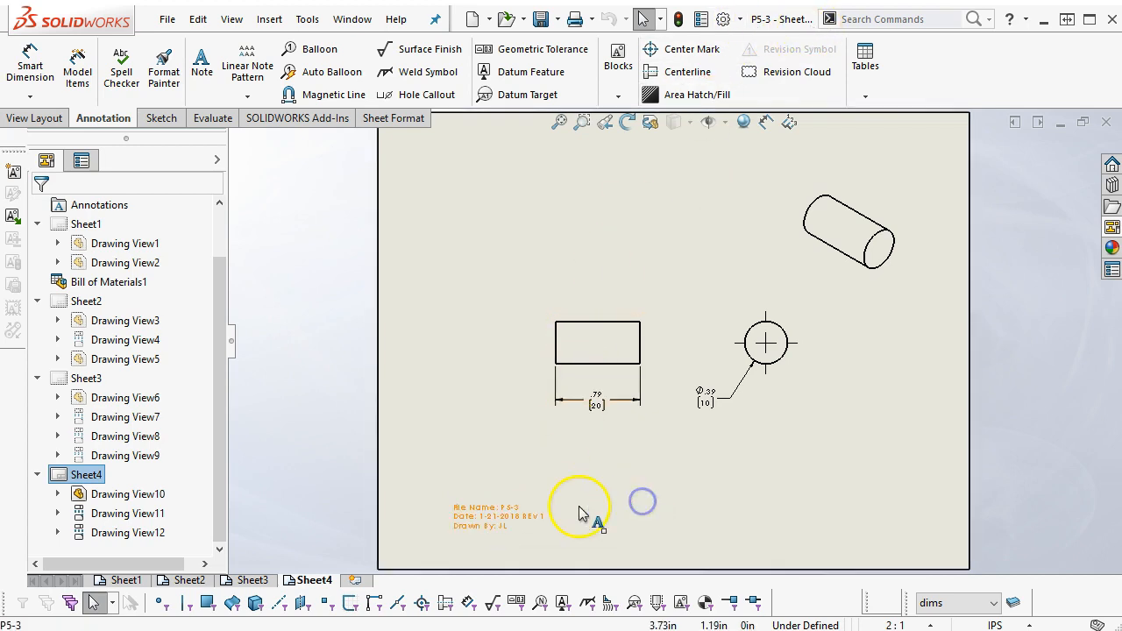
# Step: Add a "Part Name:" line below the file name in Sheet1's note and open the property link for it
pyautogui.click(132, 582)
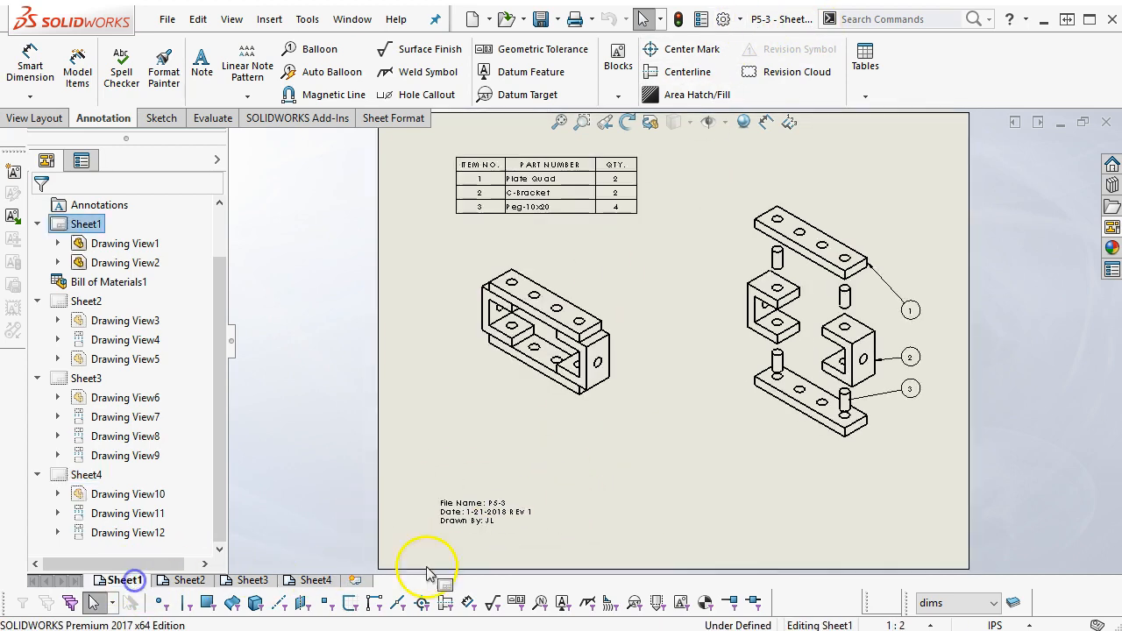
pyautogui.scroll(-5, 543, 456)
pyautogui.scroll(1, 554, 438)
pyautogui.doubleClick(596, 396)
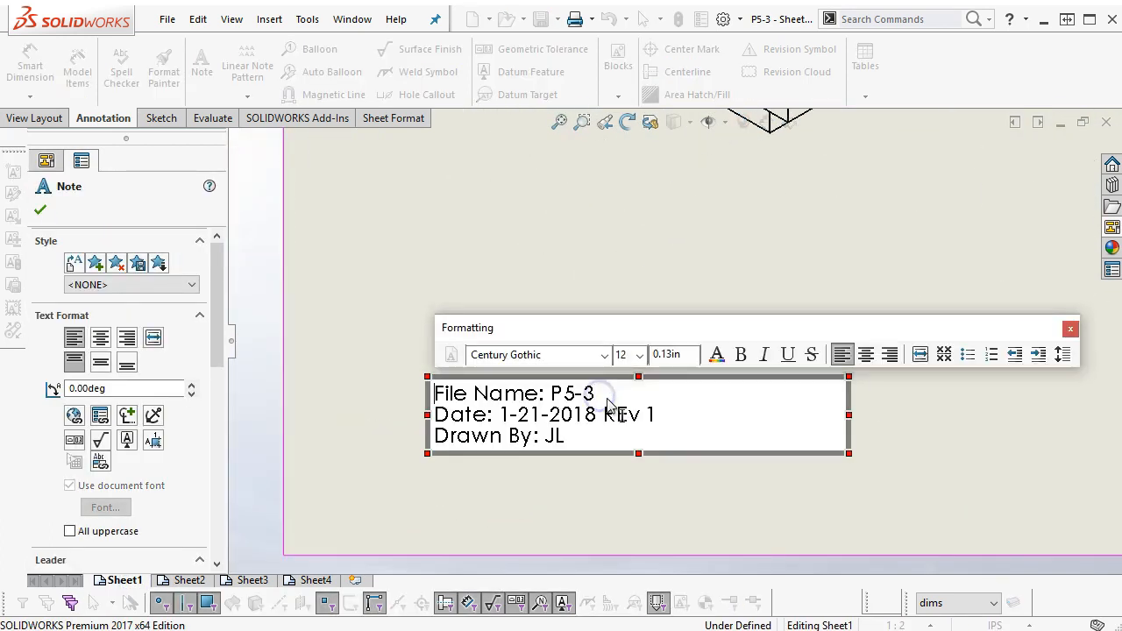
pyautogui.press('Return')
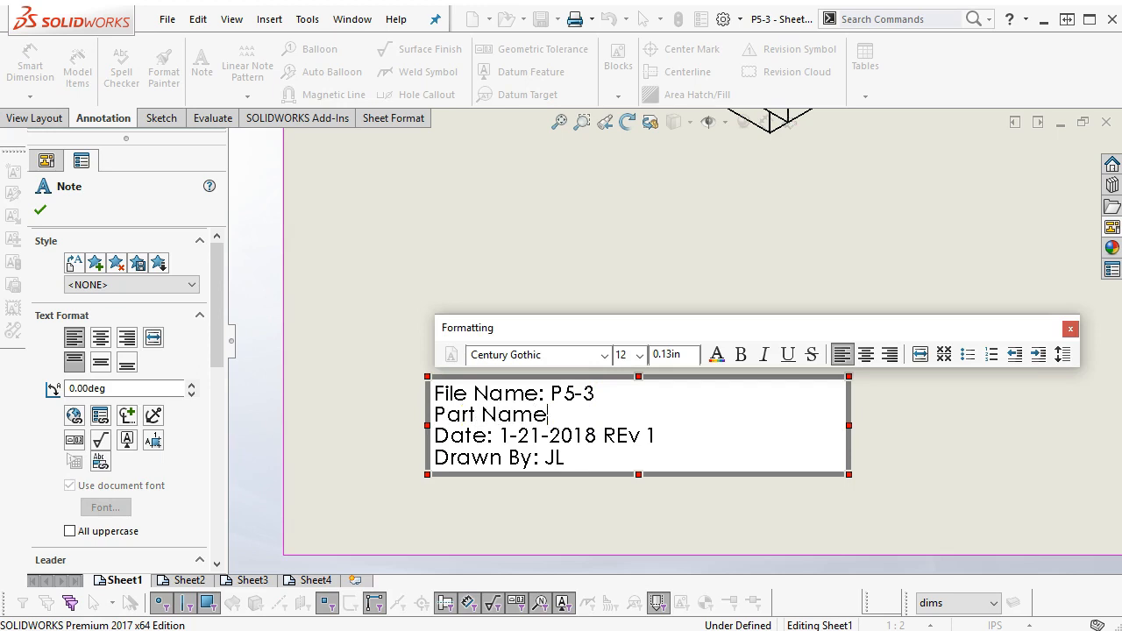
pyautogui.write('Part Name:')
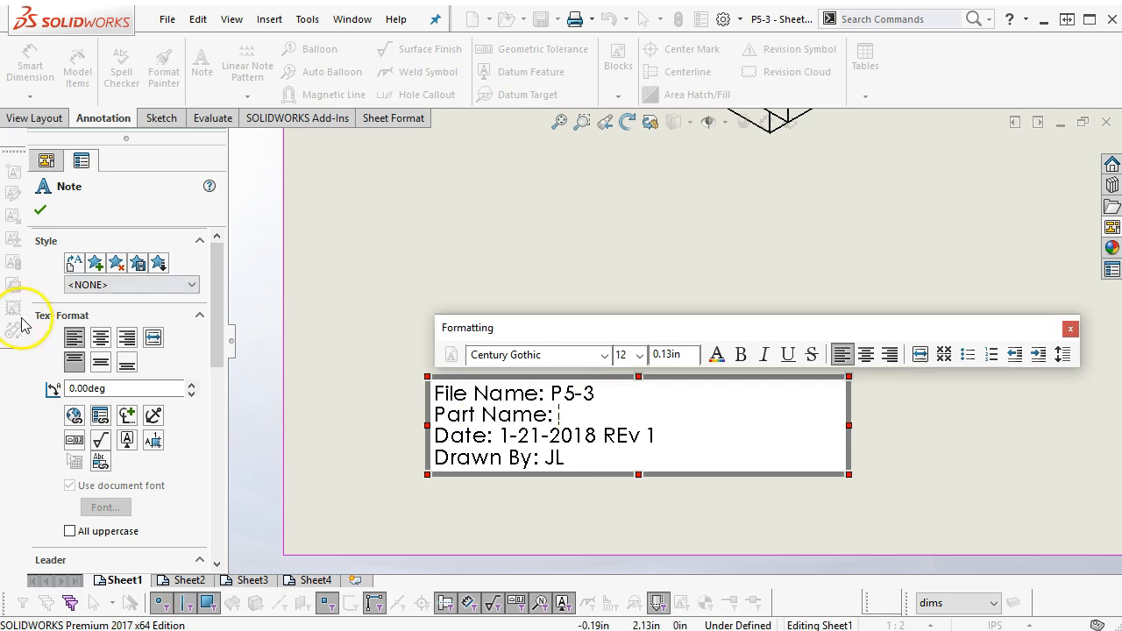
pyautogui.click(100, 415)
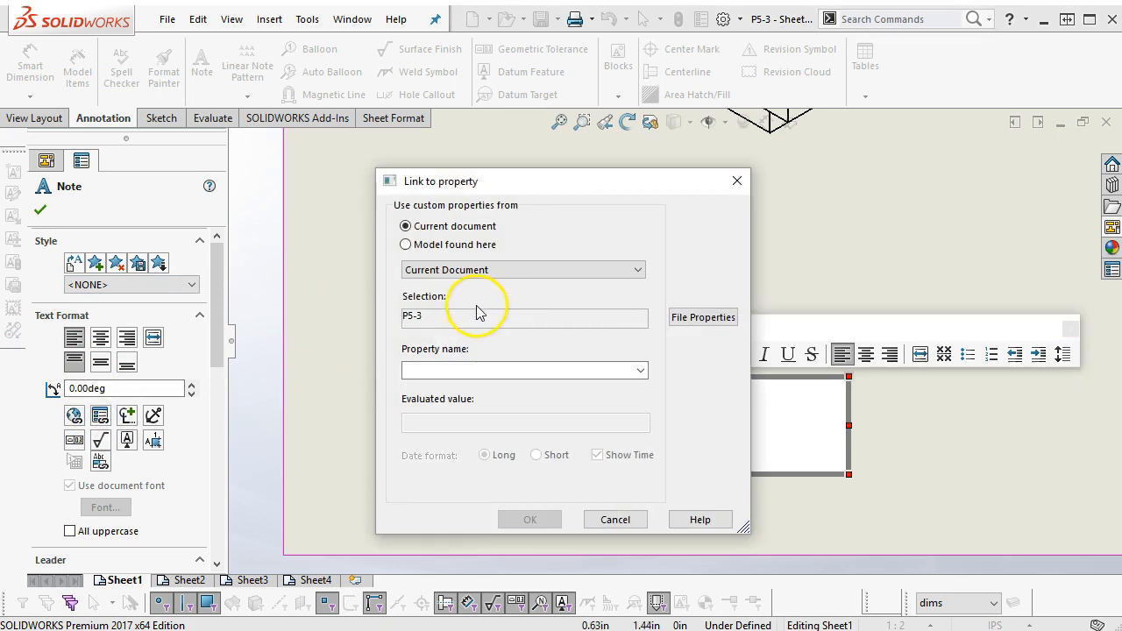
pyautogui.click(449, 245)
pyautogui.click(467, 268)
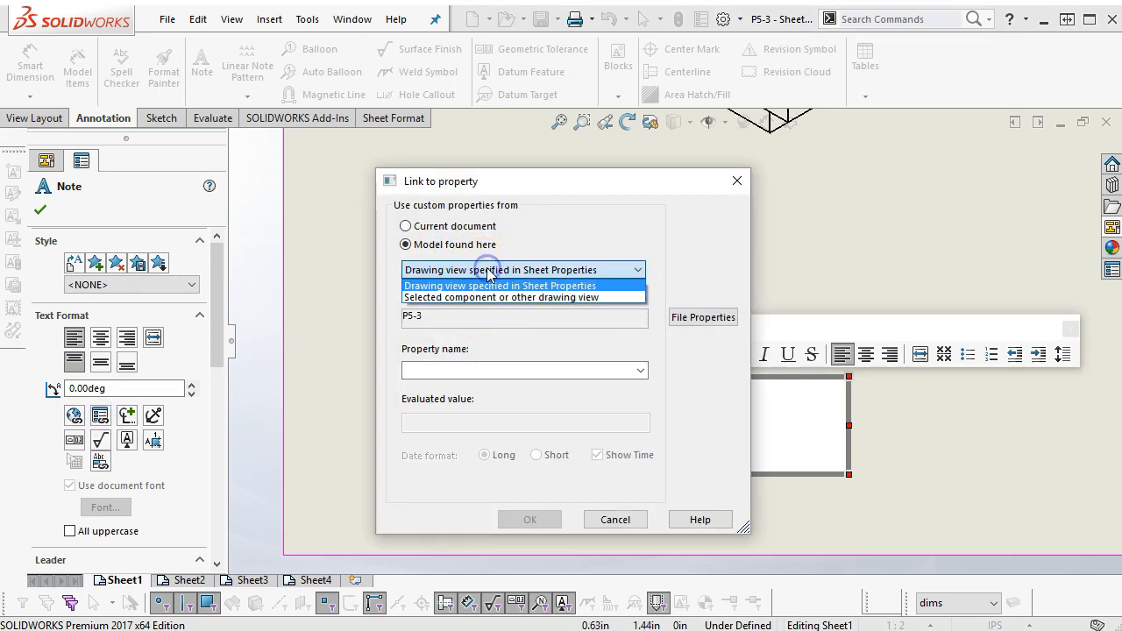
pyautogui.click(489, 282)
pyautogui.click(637, 371)
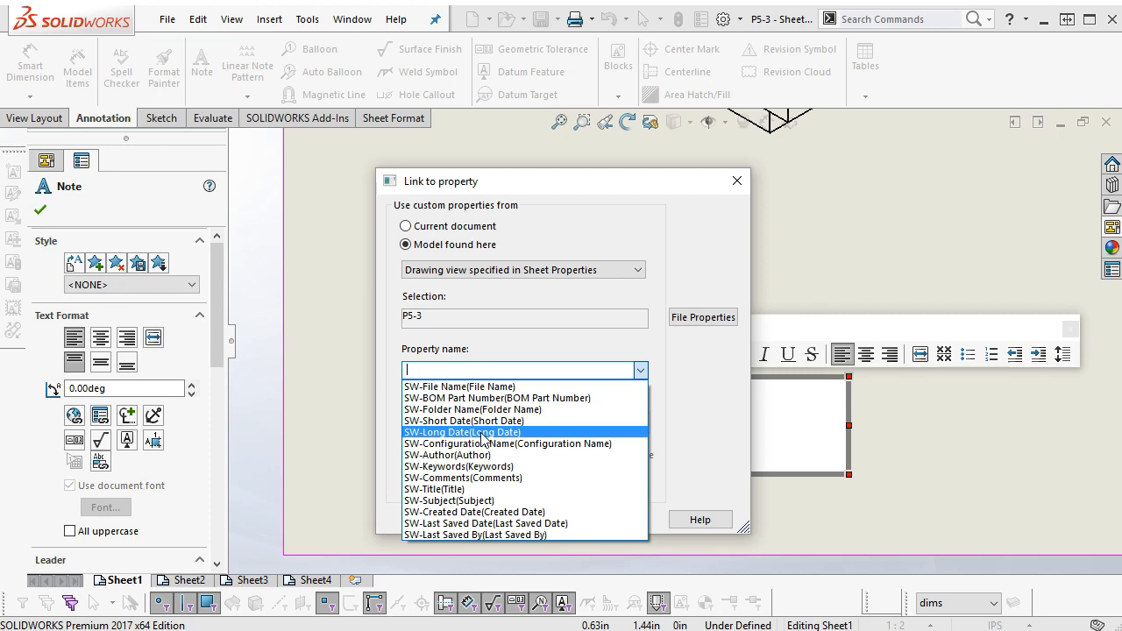
pyautogui.click(483, 388)
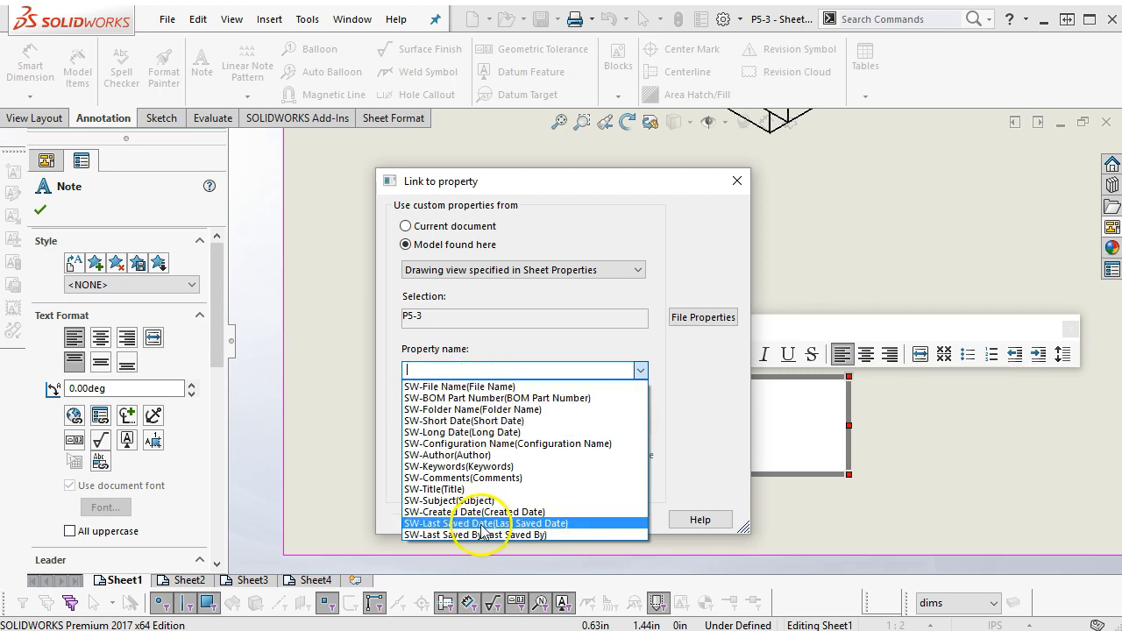
pyautogui.click(431, 221)
pyautogui.click(431, 225)
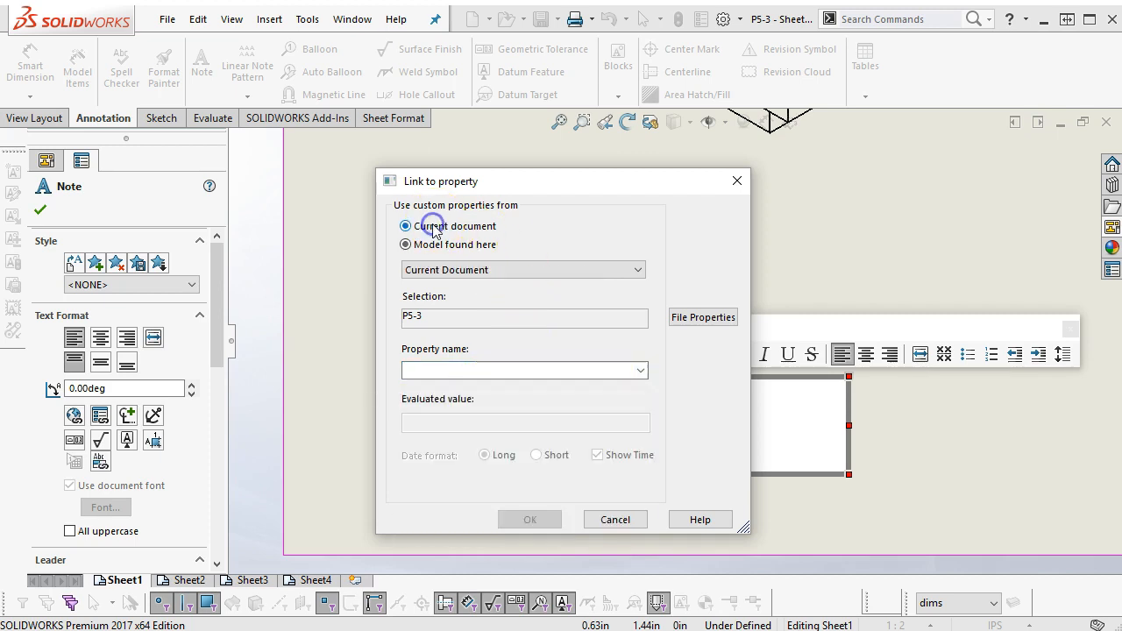
# Step: Link the note's Part Name line to the current document's SW-File Name property
pyautogui.click(482, 270)
pyautogui.click(482, 279)
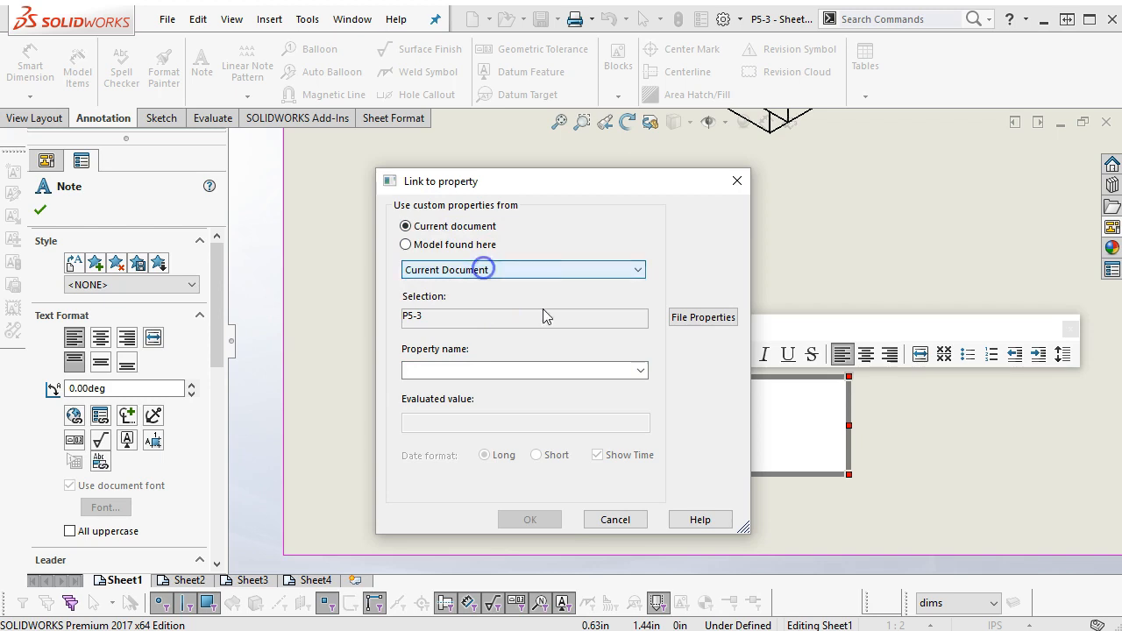
pyautogui.click(640, 370)
pyautogui.click(450, 387)
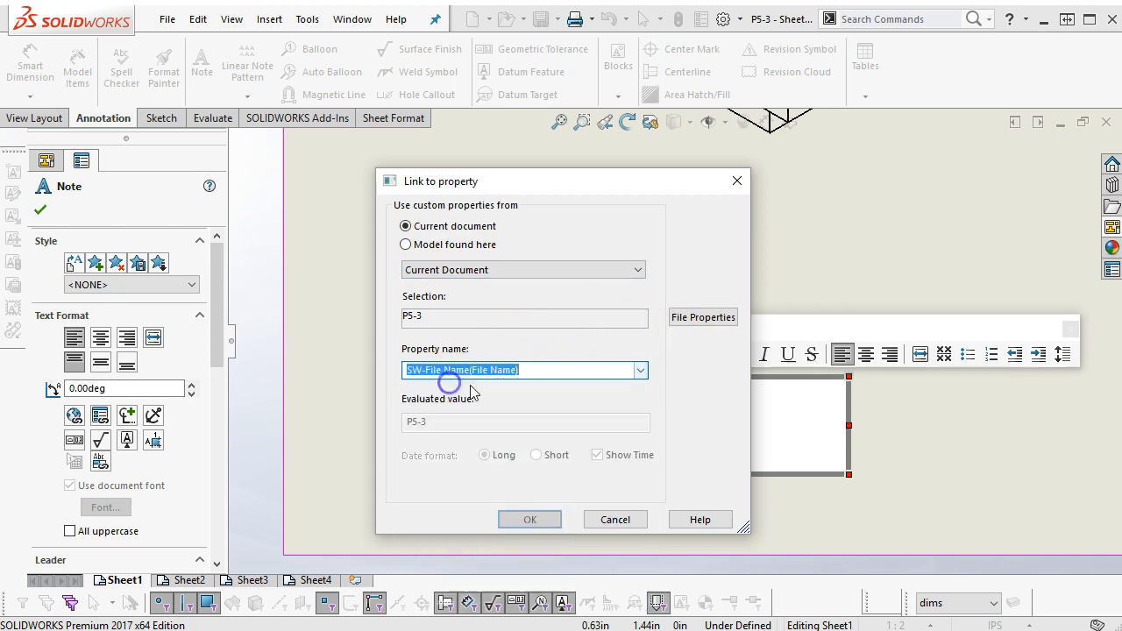
pyautogui.click(527, 520)
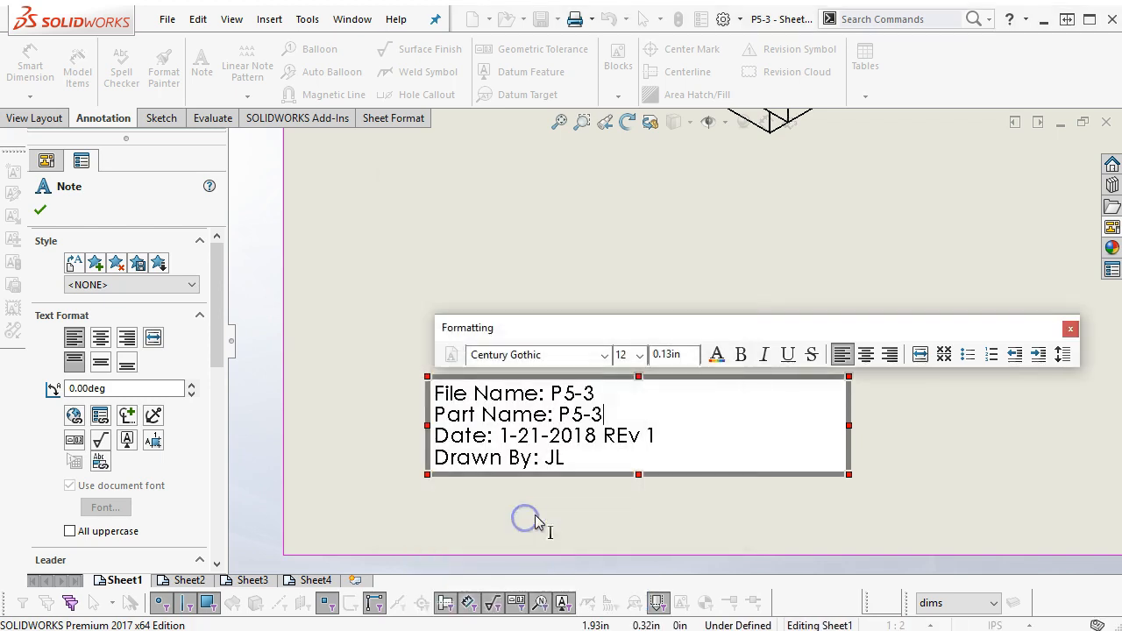
# Step: Change the note's "Part Name" label to "Drawing Name" and finish editing the note
pyautogui.doubleClick(475, 414)
pyautogui.write('Drawing')
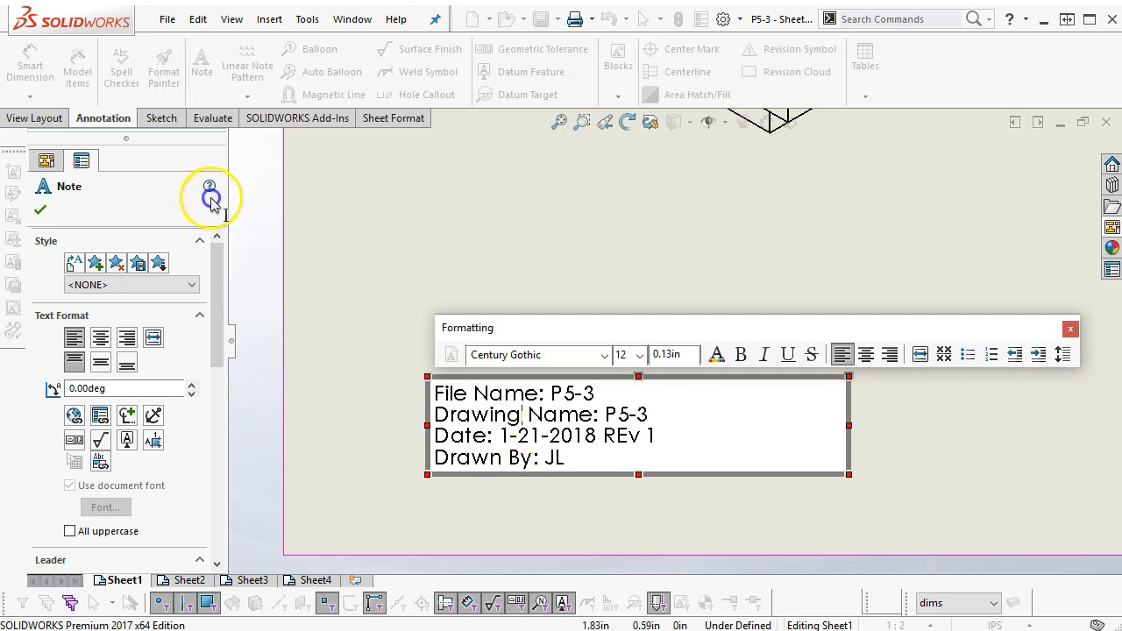
pyautogui.click(521, 481)
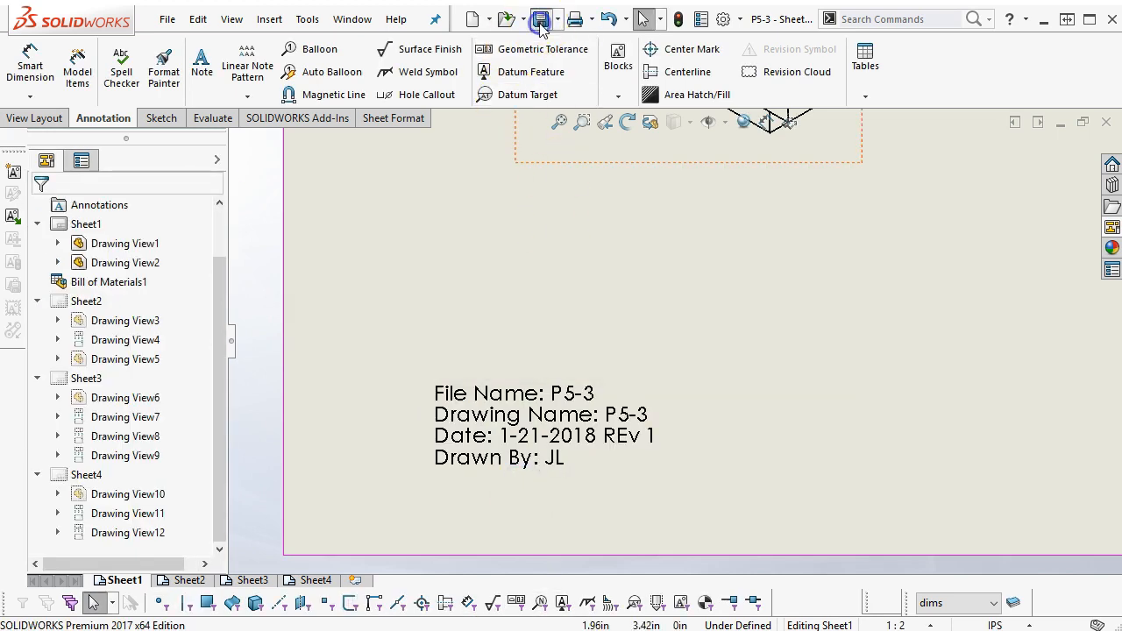
# Step: Save the drawing as "P5-3 draw" in the 5-2 and 3 folder
pyautogui.click(541, 21)
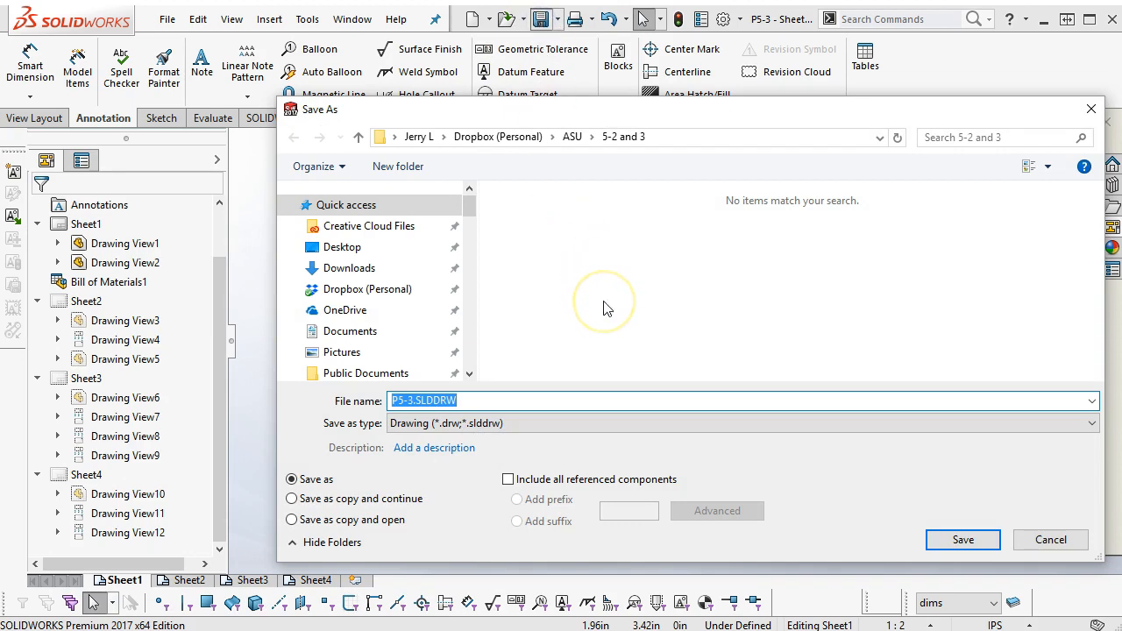
pyautogui.click(412, 401)
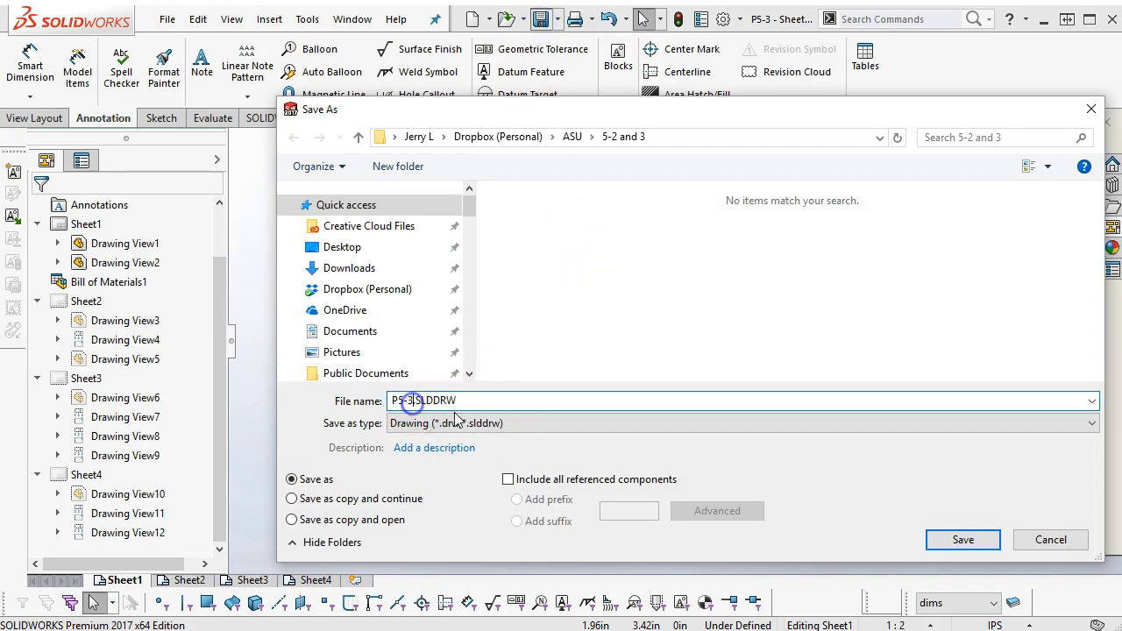
pyautogui.write('drw')
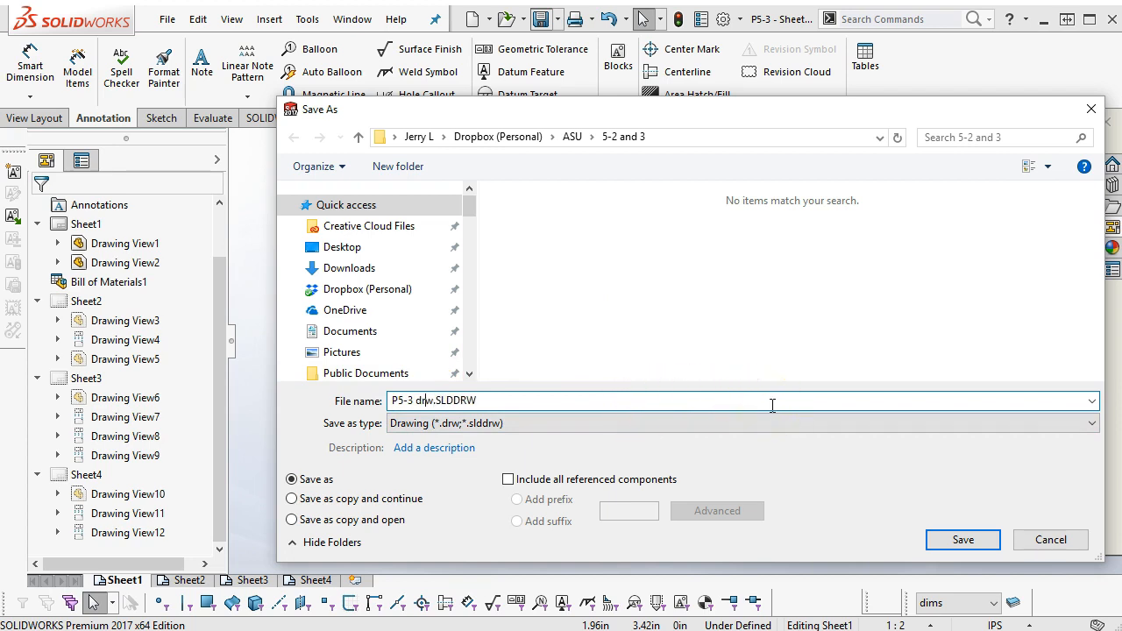
pyautogui.click(962, 539)
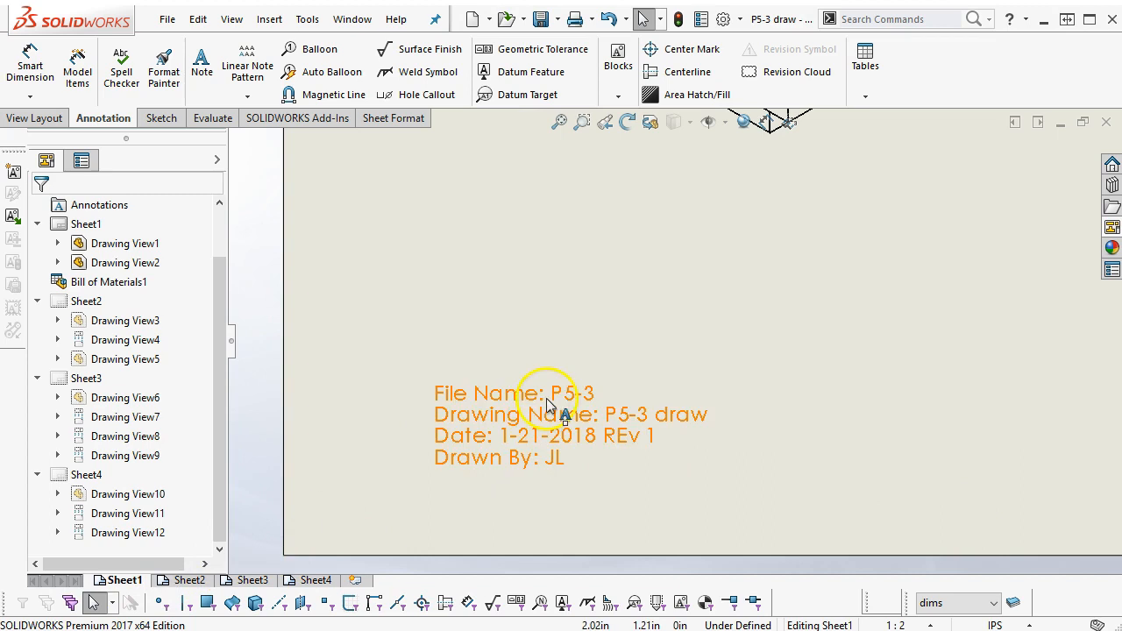
# Step: Review which view supplies custom property values in Sheet2's sheet properties, and return to Sheet1
pyautogui.click(186, 582)
pyautogui.rightClick(725, 444)
pyautogui.click(763, 234)
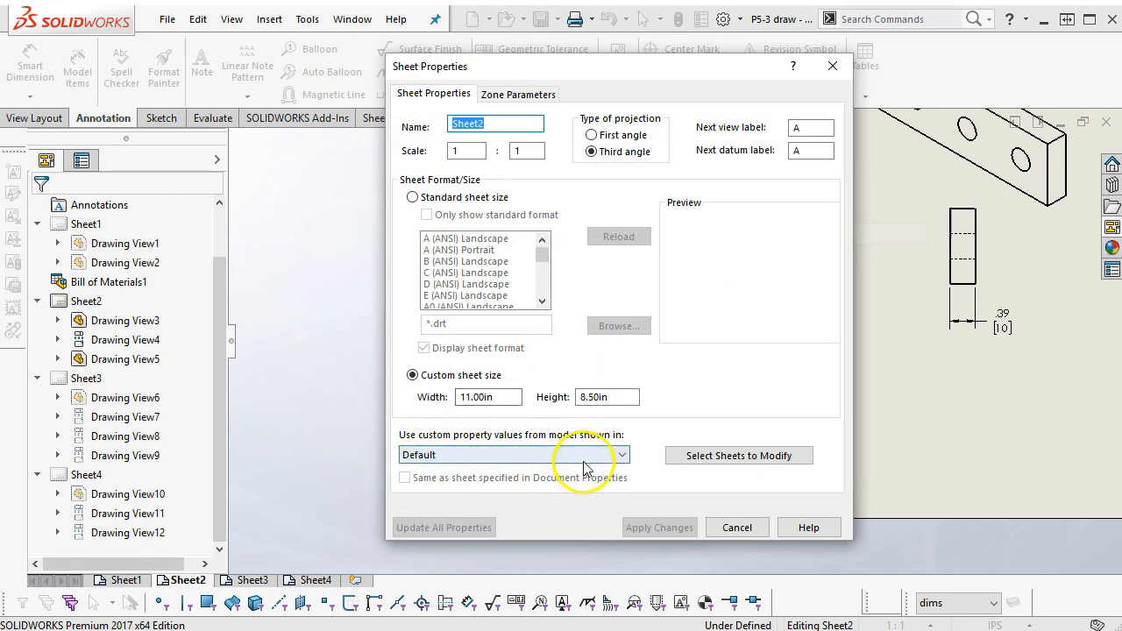
pyautogui.click(746, 527)
pyautogui.click(126, 580)
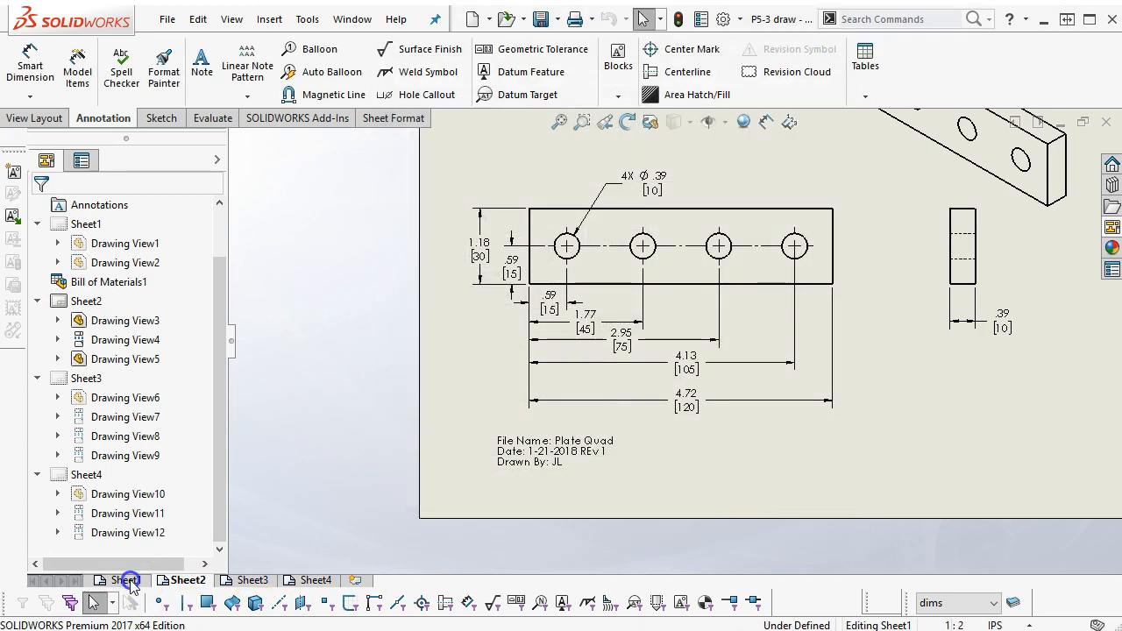
# Step: Check which view supplies the custom property values in Sheet1's sheet properties, and close them without changes
pyautogui.rightClick(796, 359)
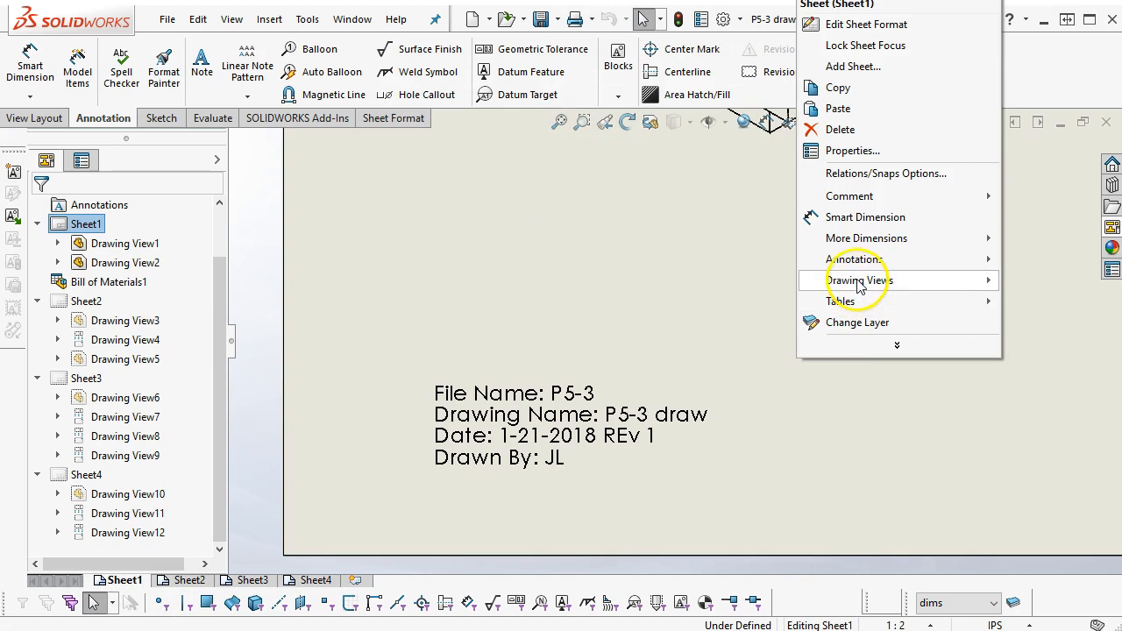
pyautogui.click(844, 150)
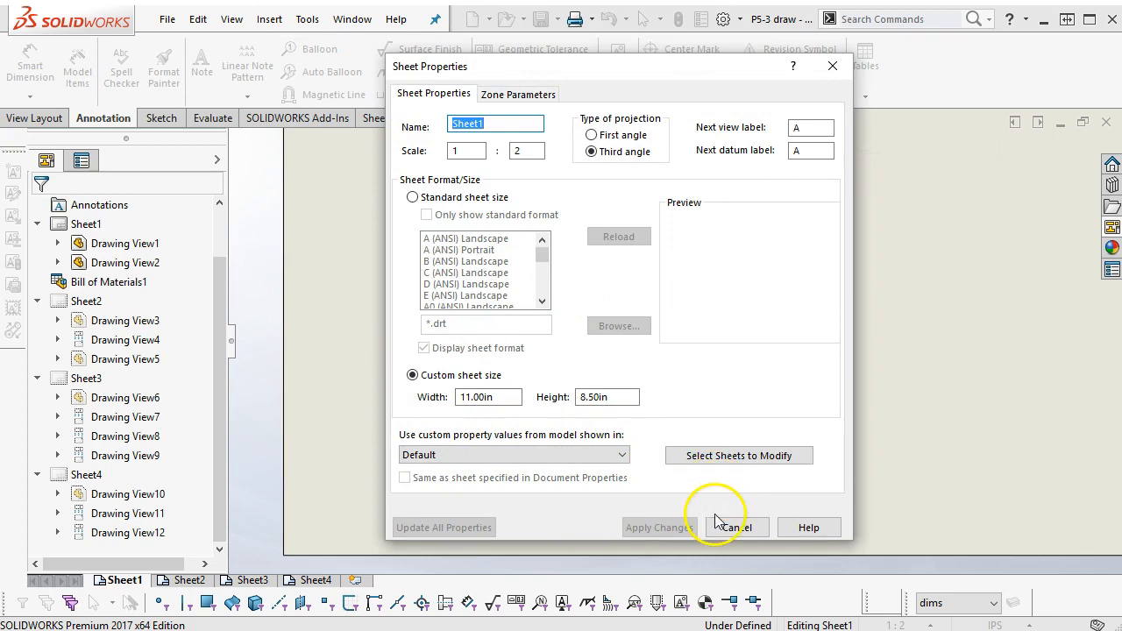
pyautogui.click(623, 454)
pyautogui.click(622, 454)
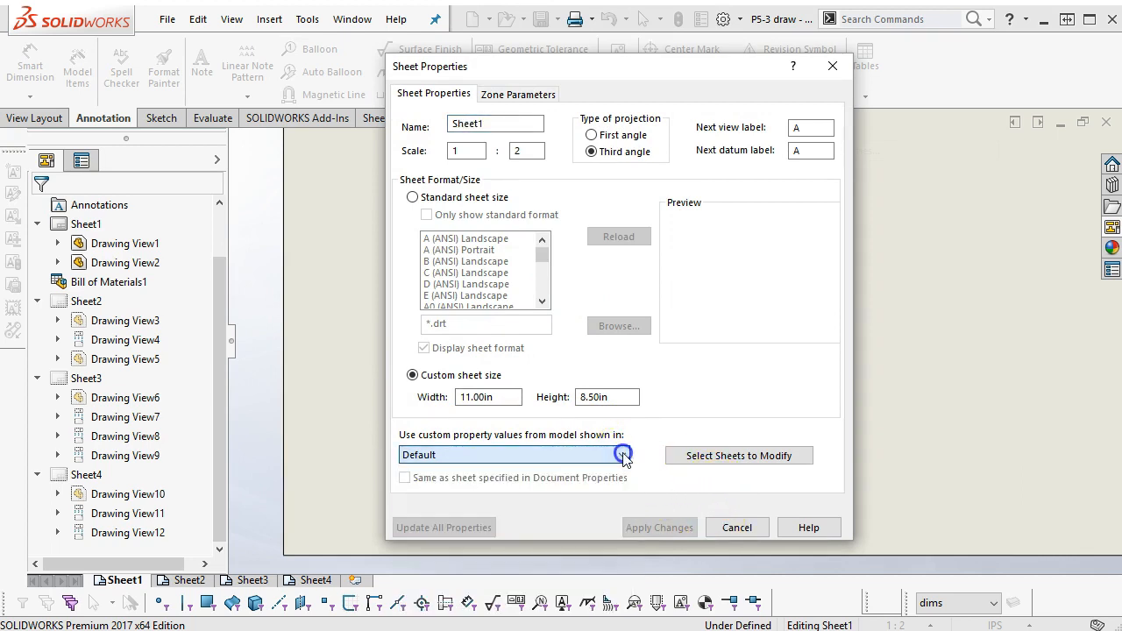
pyautogui.click(734, 527)
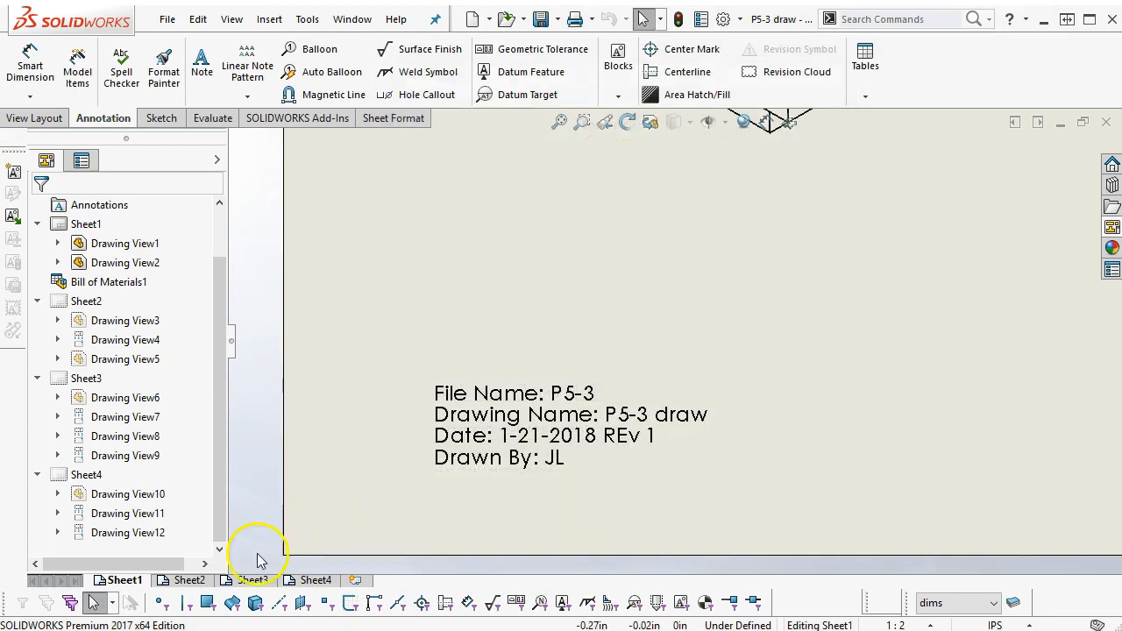
# Step: Copy Sheet1's four-line note and paste it below the views on Sheet2, Sheet3 and Sheet4
pyautogui.click(243, 583)
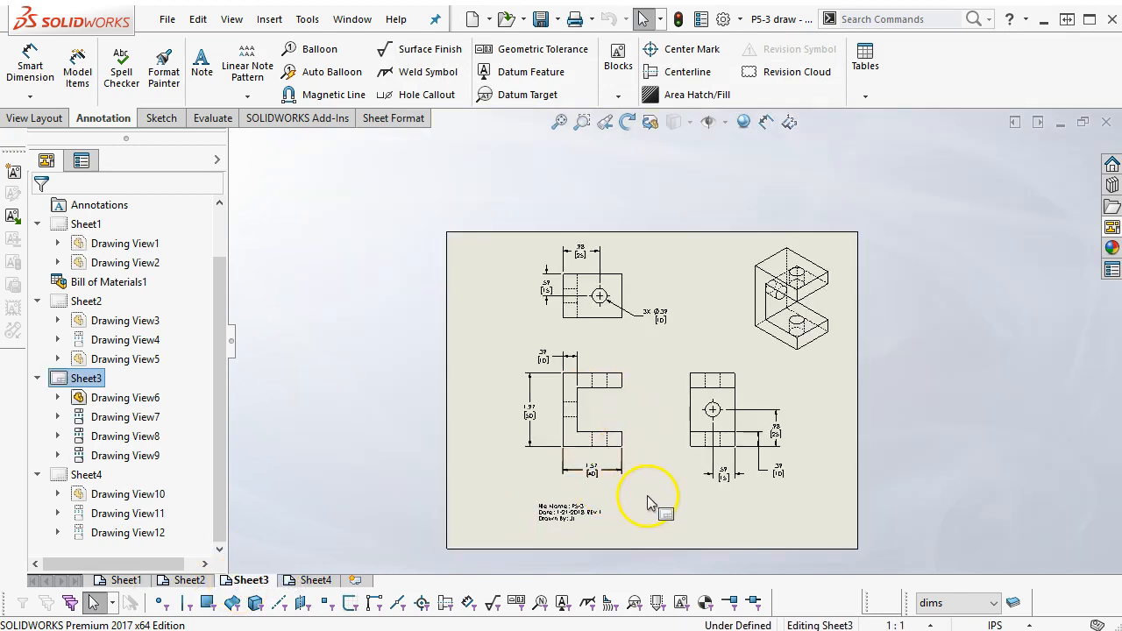
pyautogui.scroll(-3, 648, 502)
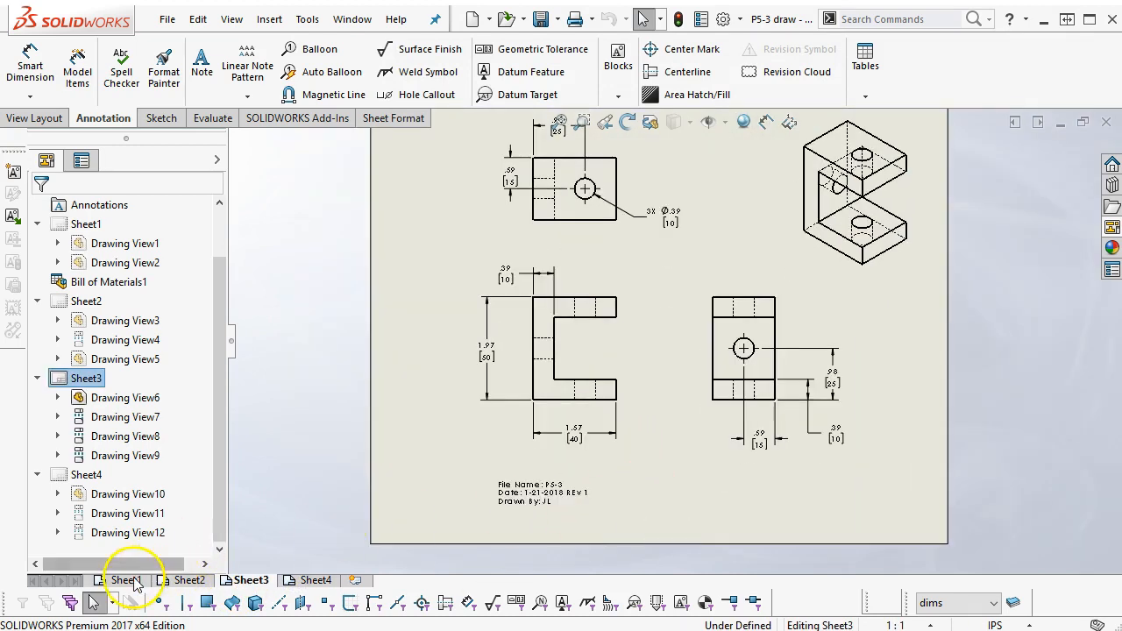
pyautogui.click(123, 581)
pyautogui.click(589, 438)
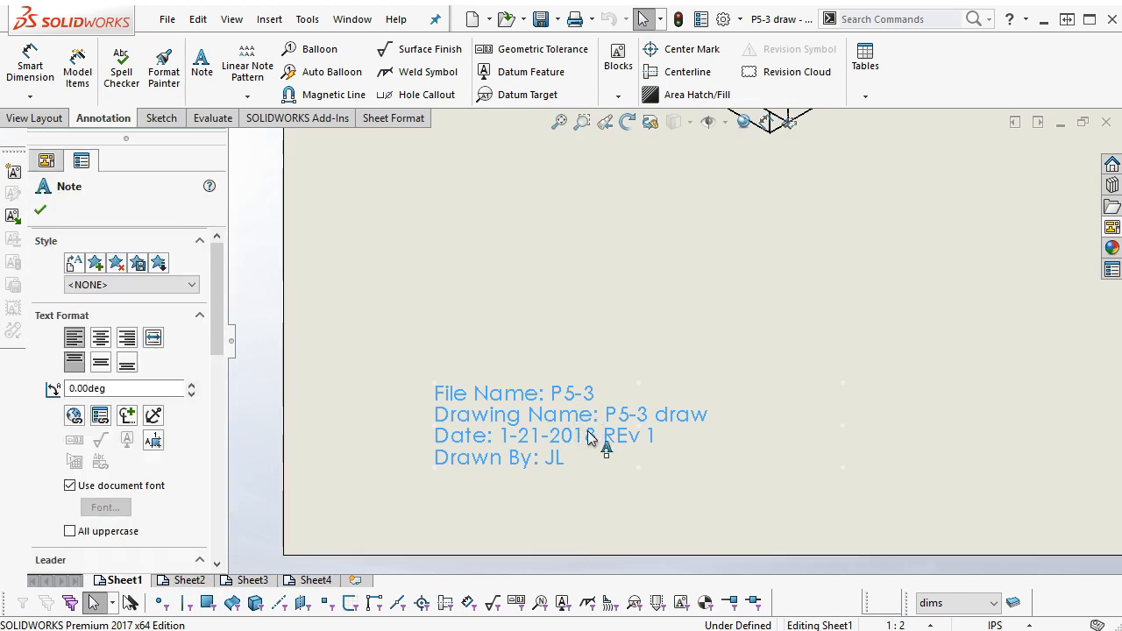
pyautogui.click(185, 580)
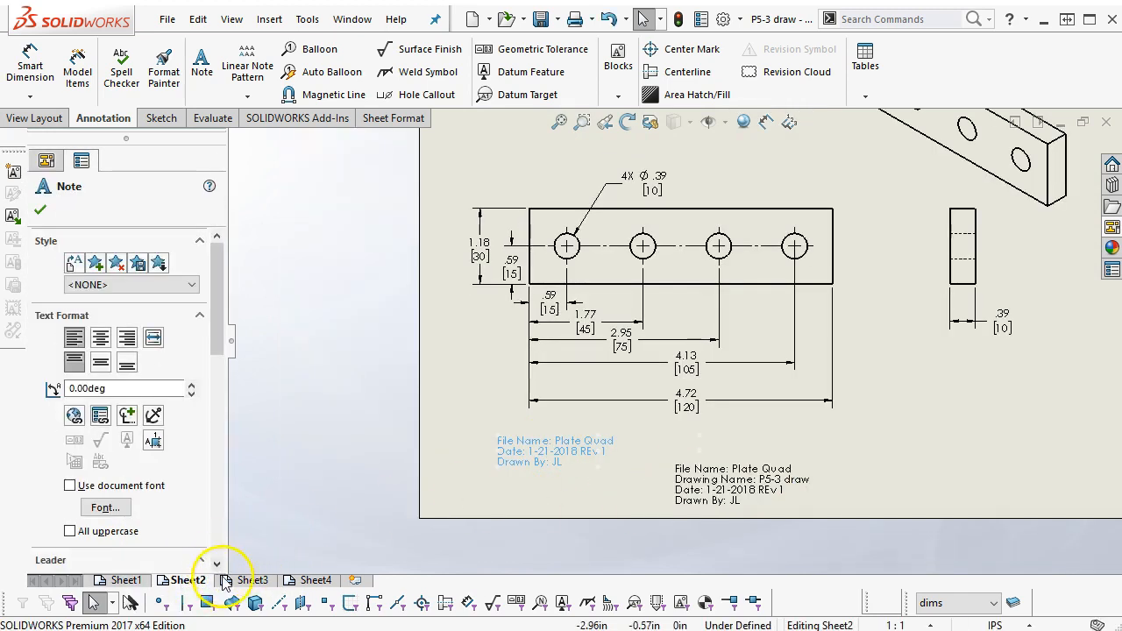
pyautogui.click(254, 580)
pyautogui.write('File Name: P5-3 Drawing Name: P5-3 draw Date: 1-21-2018 Rev 1 Drawn By: JL')
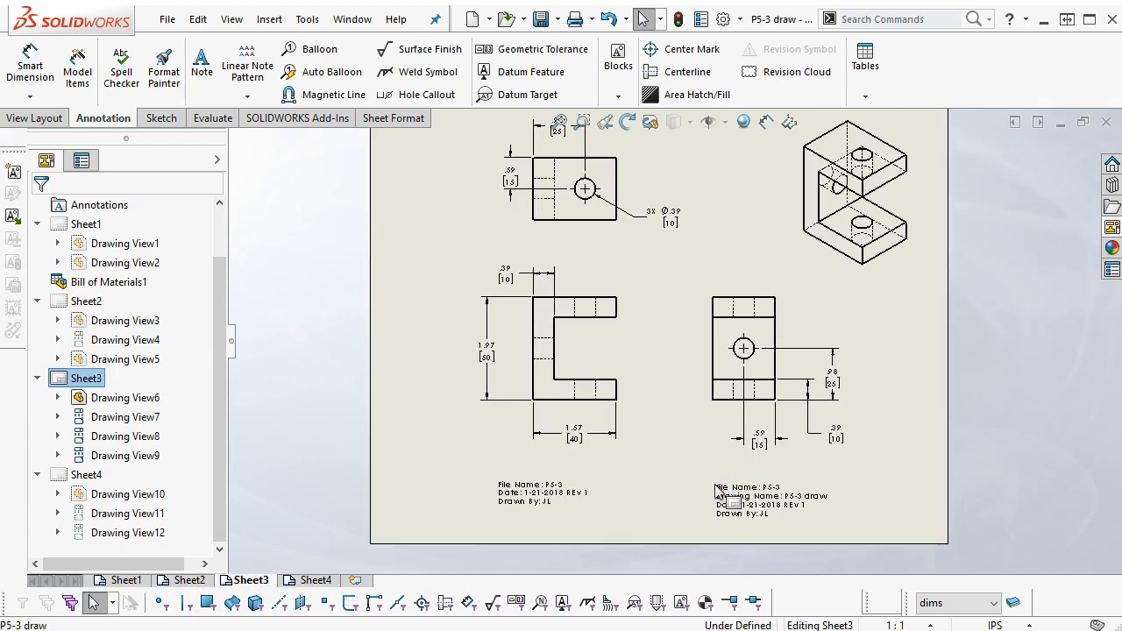
pyautogui.click(316, 580)
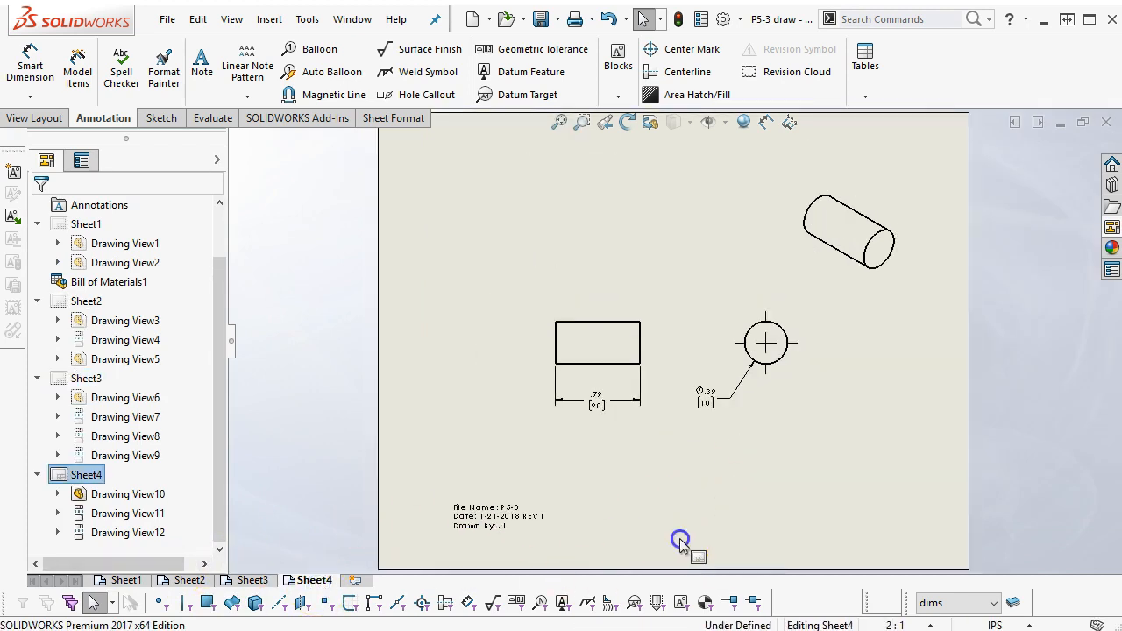
pyautogui.write('File Name: P5-3 Drawing Name: P5-3 draw Date: 1-21-2018 REV 1 Drawn By: JL')
# Step: Delete the old three-line note on Sheet4 and move the pasted note into its place
pyautogui.click(489, 519)
pyautogui.press('Delete')
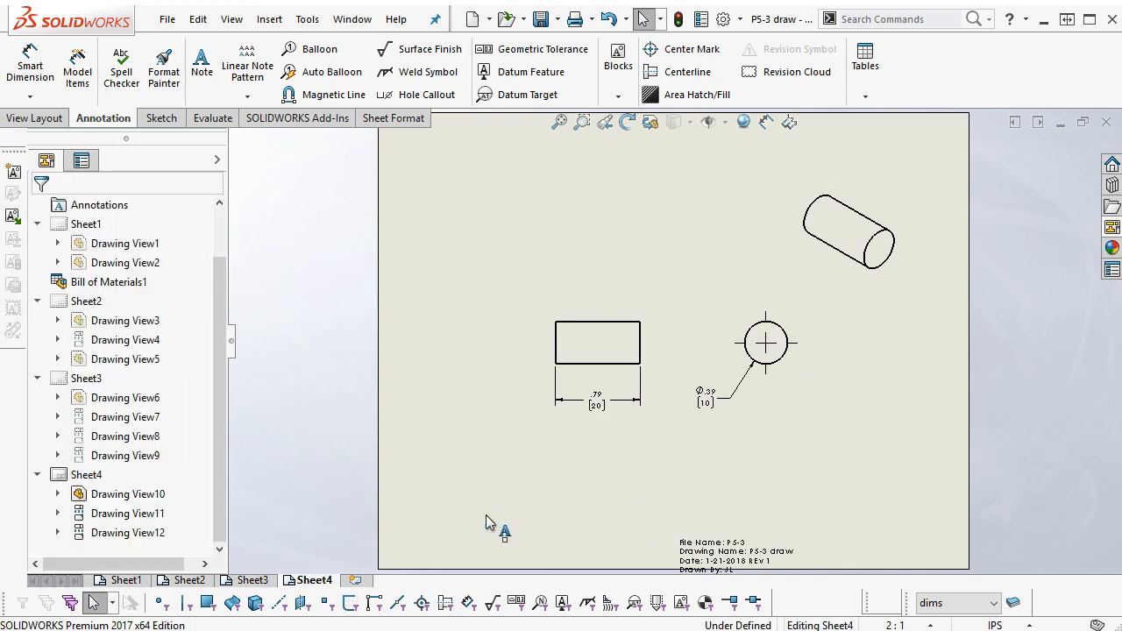
pyautogui.moveTo(702, 554); pyautogui.dragTo(459, 517)
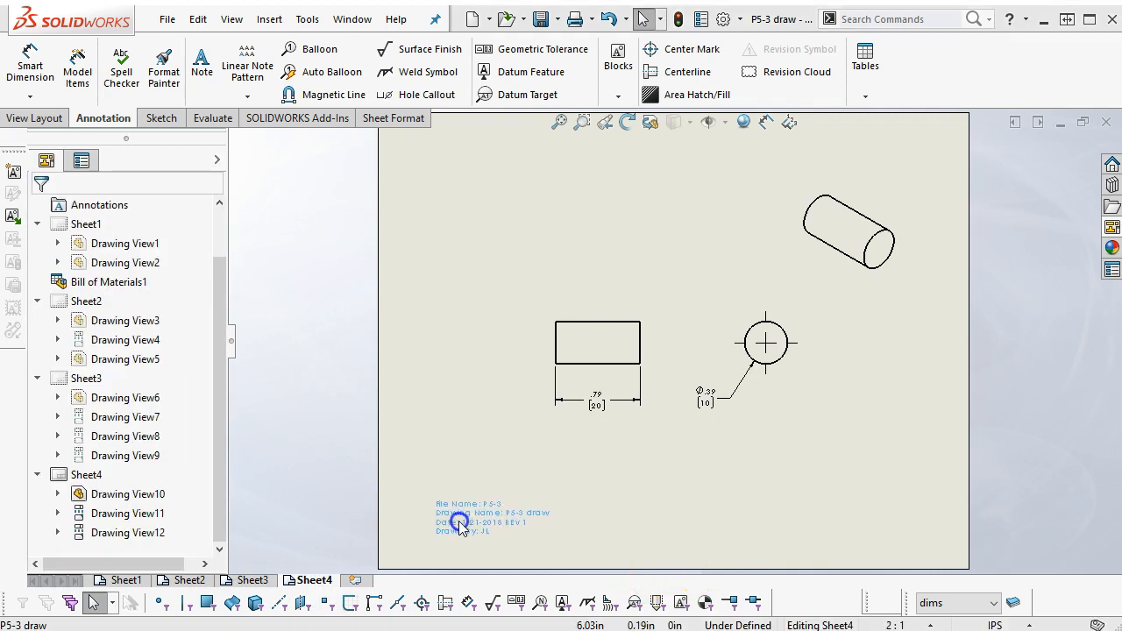
# Step: Delete the old three-line note on Sheet3 and move the pasted note below the front view
pyautogui.click(252, 581)
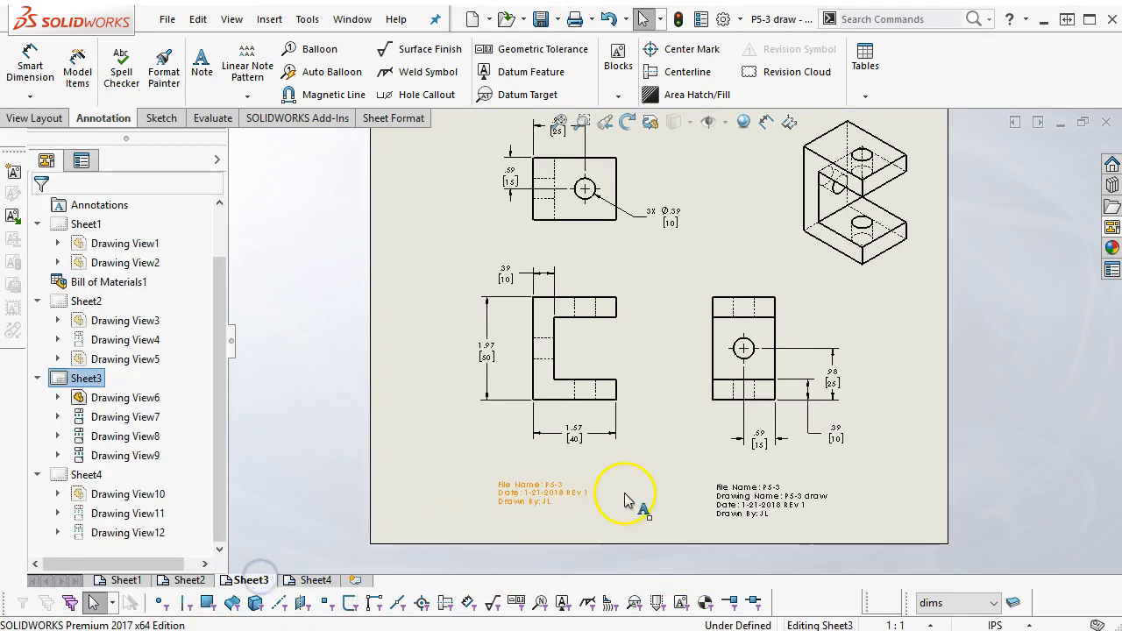
pyautogui.press('Delete')
pyautogui.moveTo(784, 531); pyautogui.dragTo(503, 504)
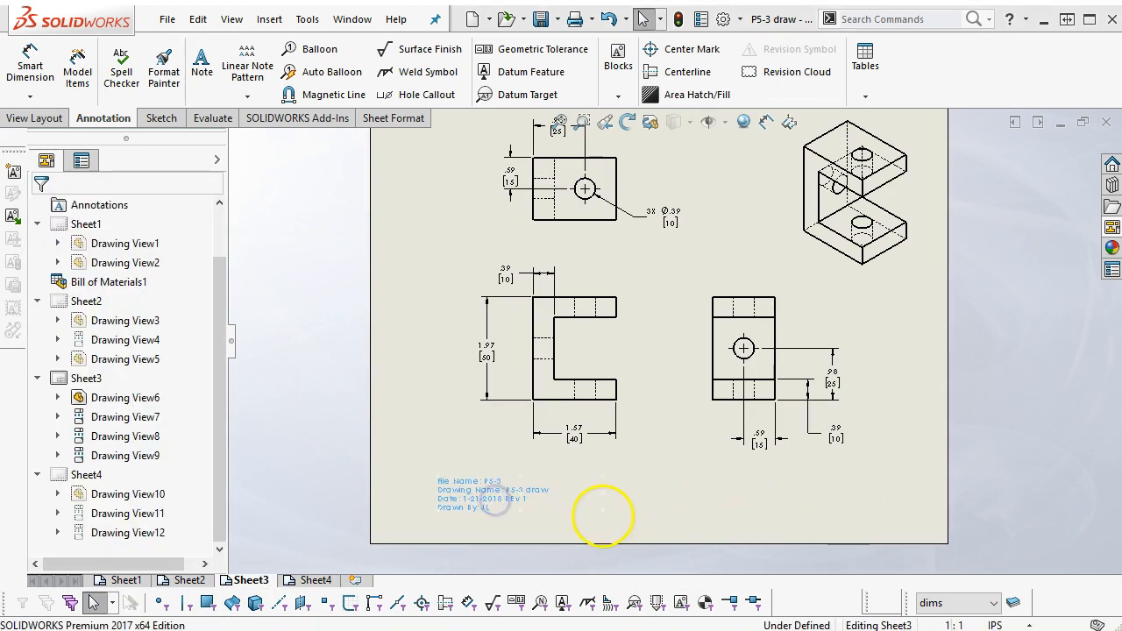
# Step: Delete the old three-line note on Sheet2 and move the pasted note below the plate's front view
pyautogui.click(188, 581)
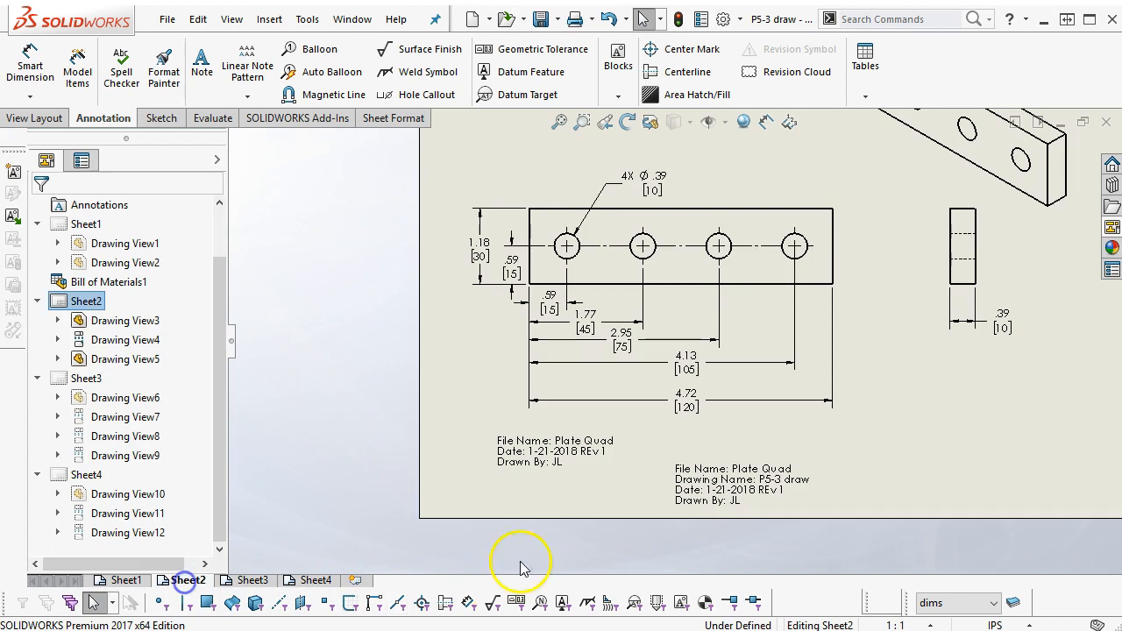
pyautogui.click(518, 452)
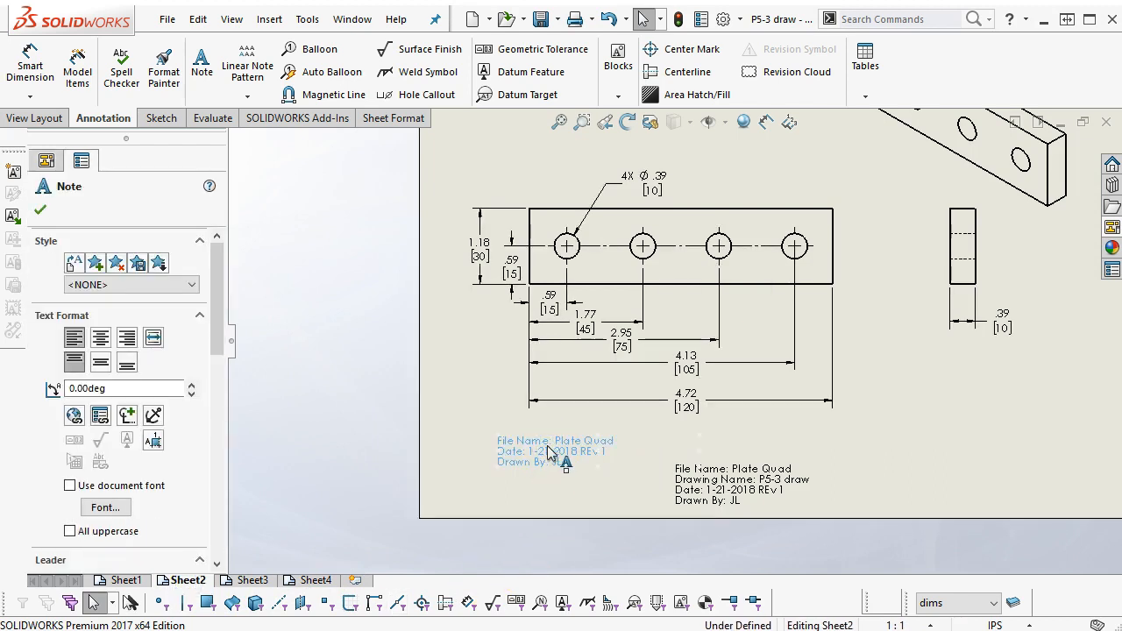
pyautogui.press('Delete')
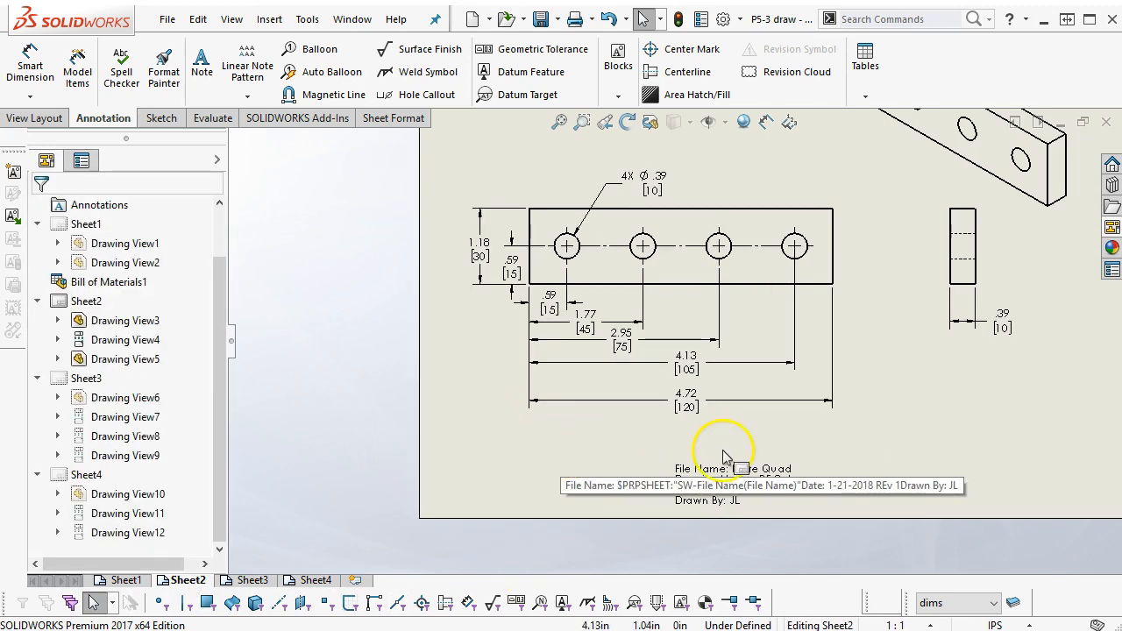
pyautogui.moveTo(687, 476); pyautogui.dragTo(492, 454)
pyautogui.click(677, 476)
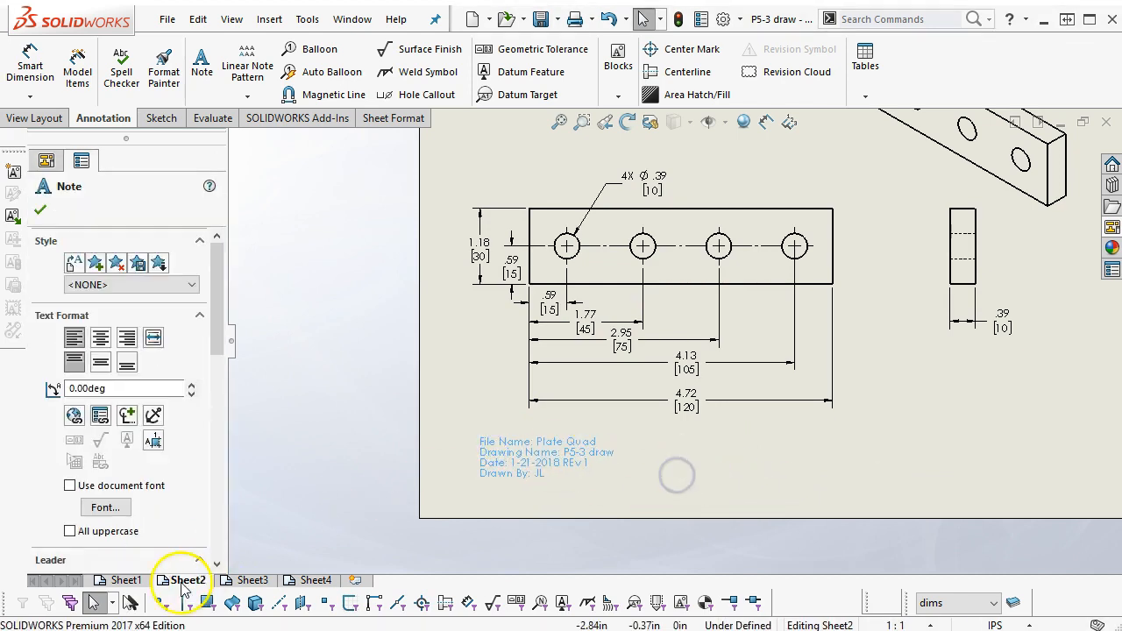
# Step: Check the notes on Sheet1 and Sheet2, and save the drawing
pyautogui.click(127, 580)
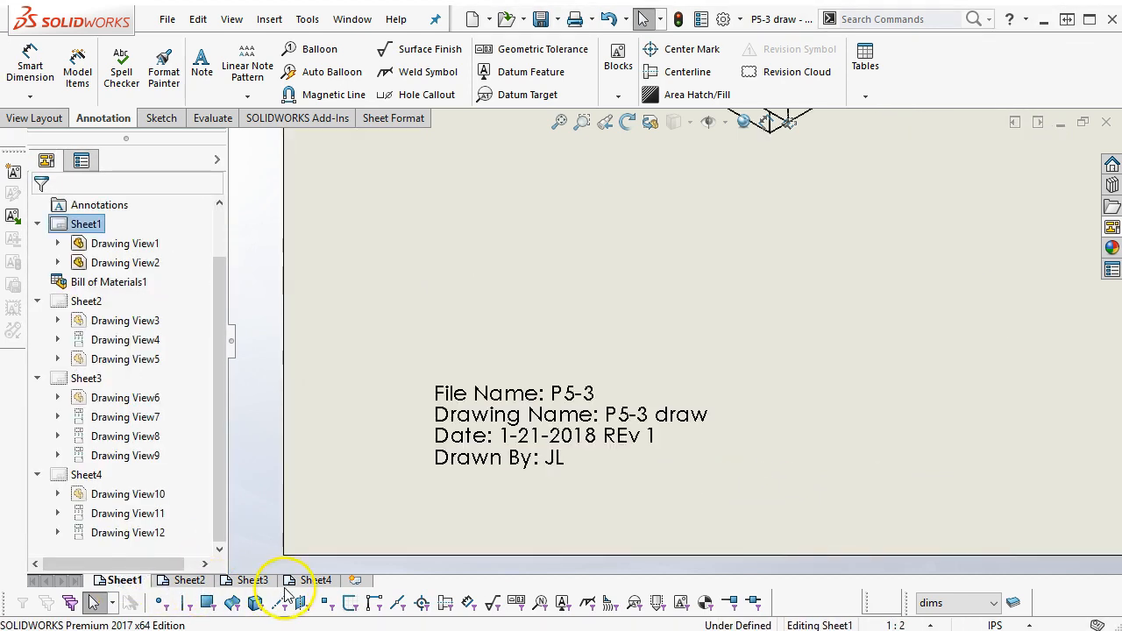
pyautogui.click(189, 581)
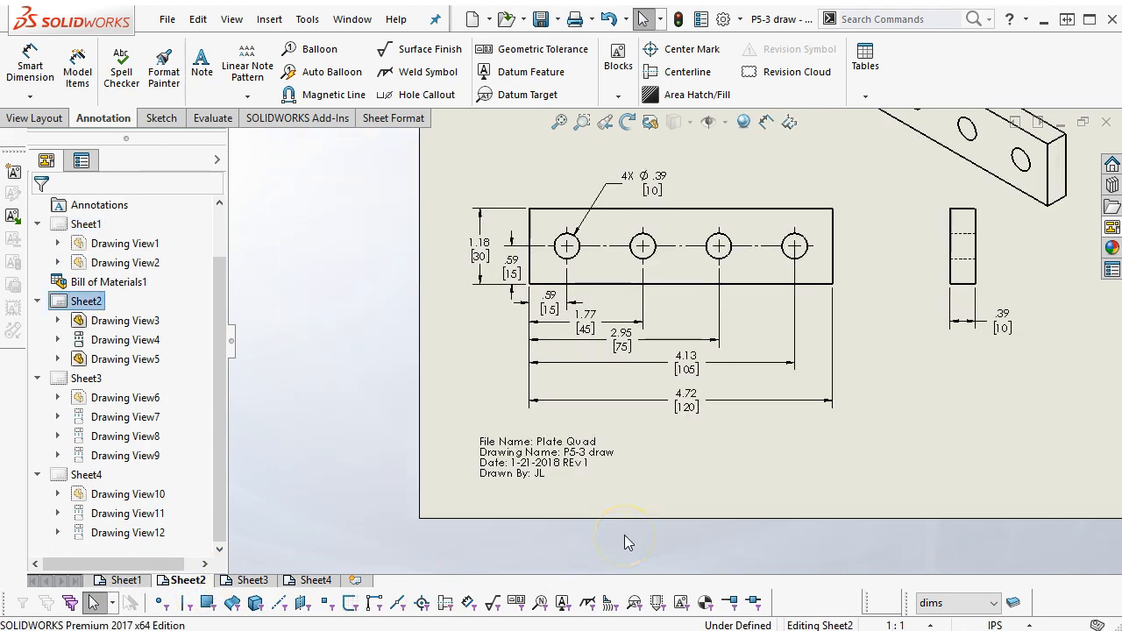
pyautogui.hotkey('ctrl', 's')
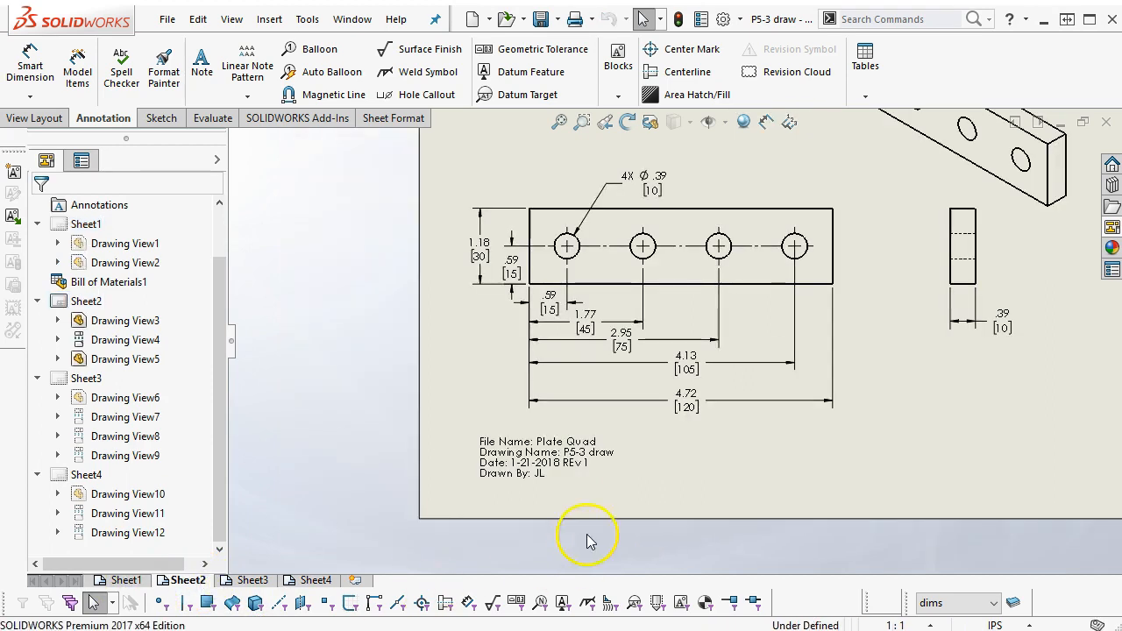
# Step: Open the note on Sheet3 for editing and delete the linked value after "File Name:"
pyautogui.click(254, 582)
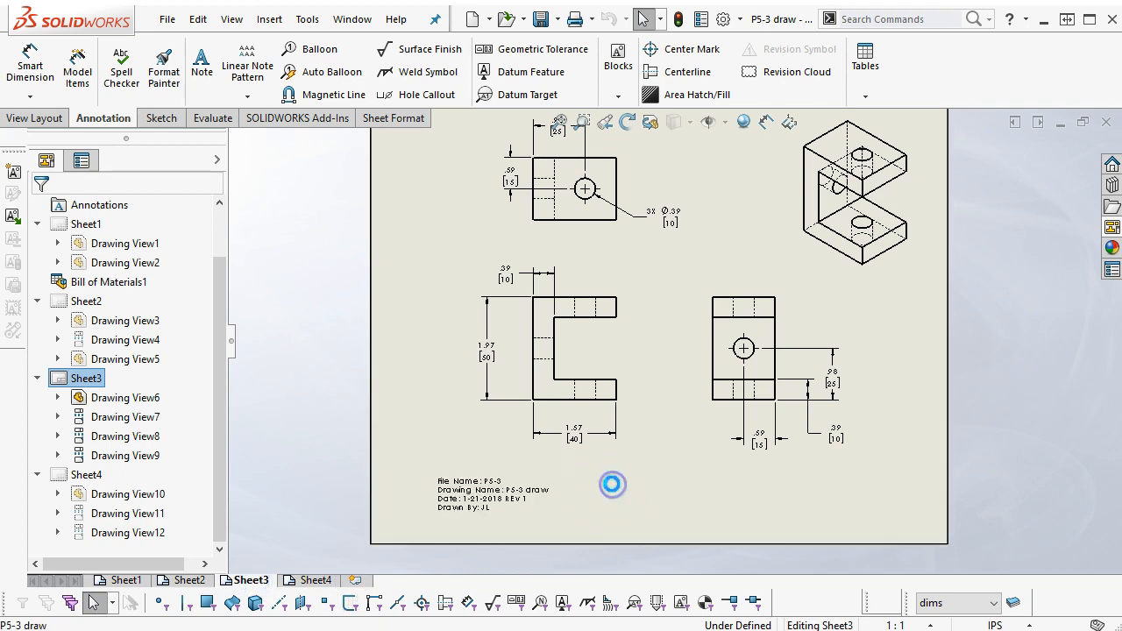
pyautogui.scroll(-5, 612, 484)
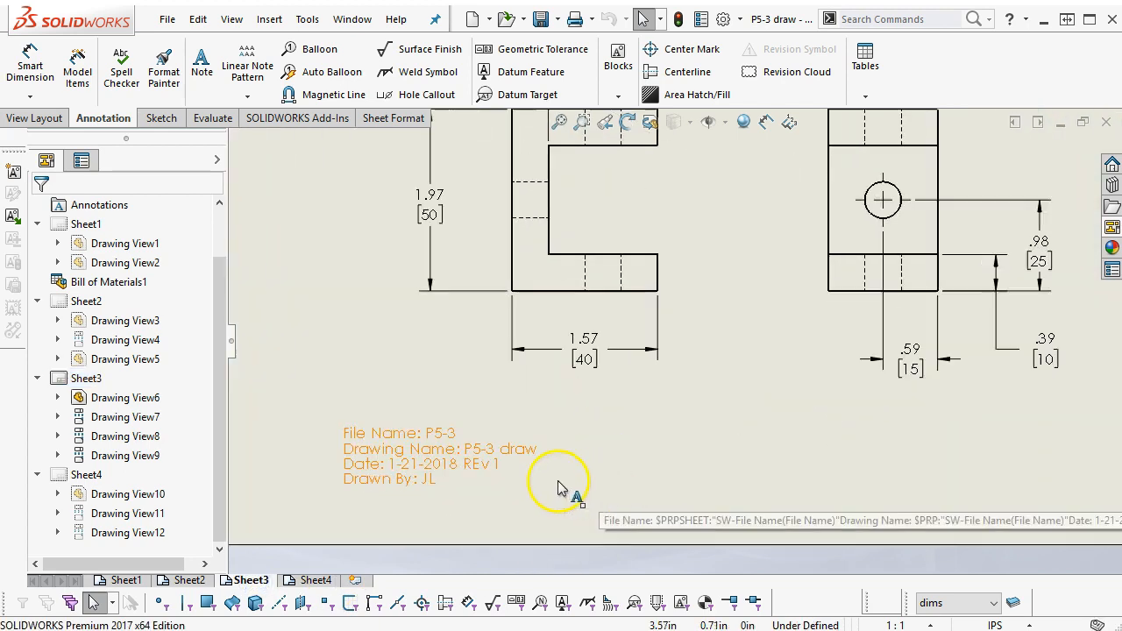
pyautogui.doubleClick(419, 445)
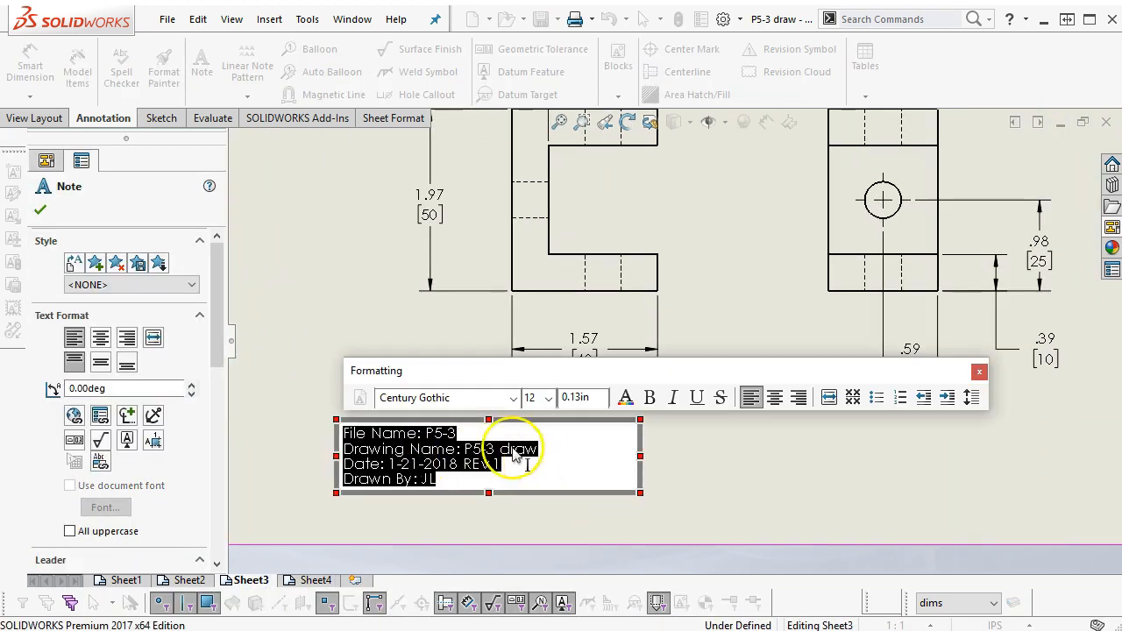
pyautogui.click(458, 436)
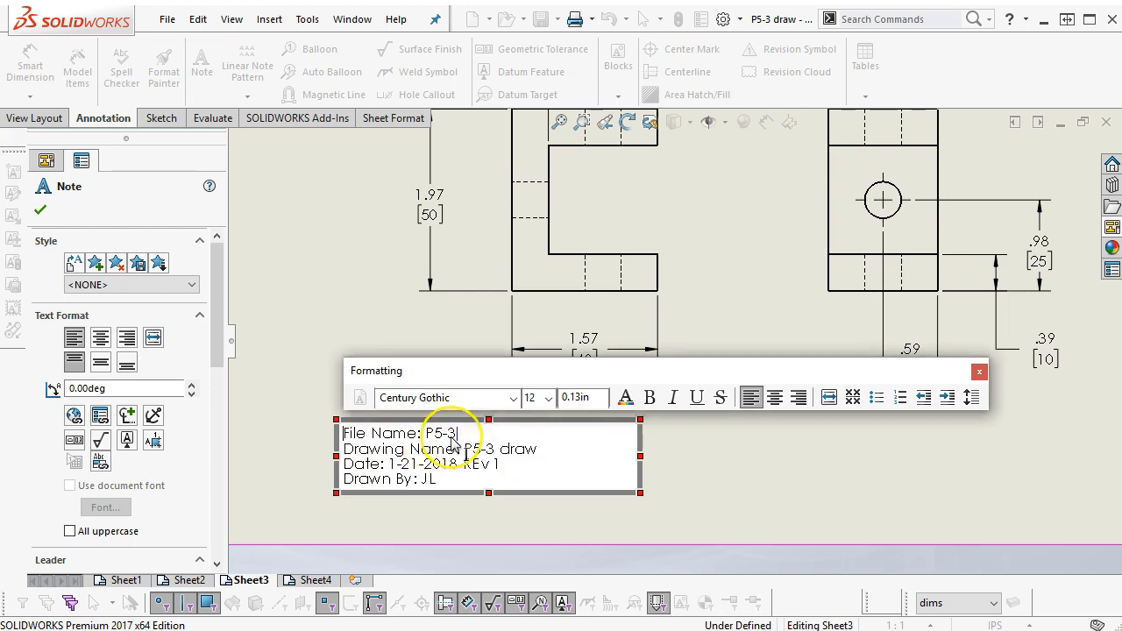
pyautogui.doubleClick(441, 434)
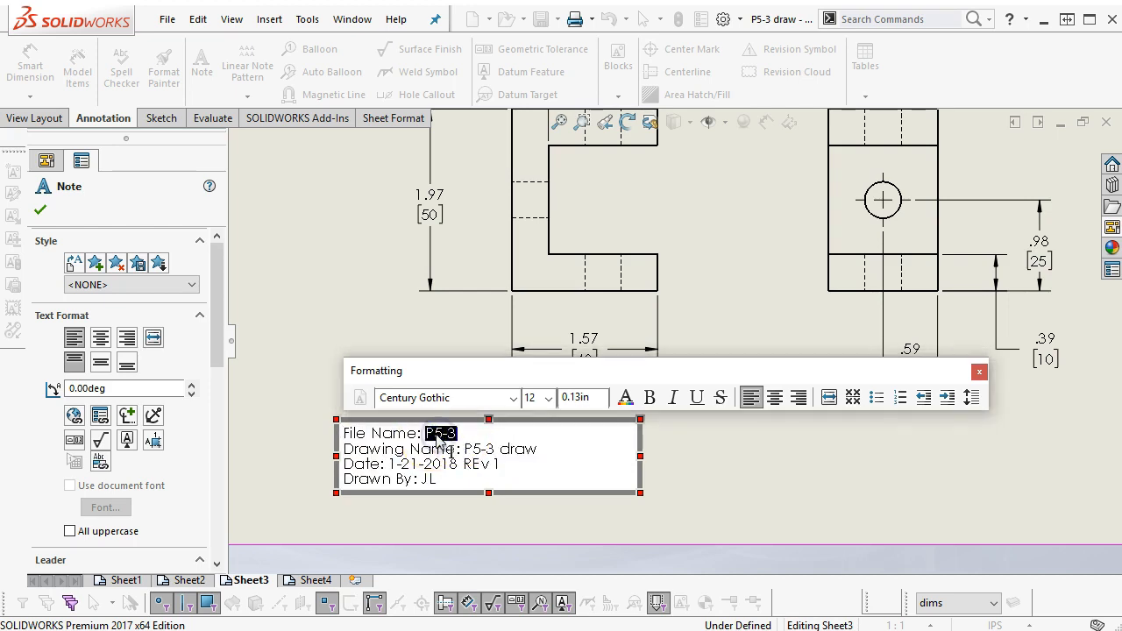
pyautogui.press('Delete')
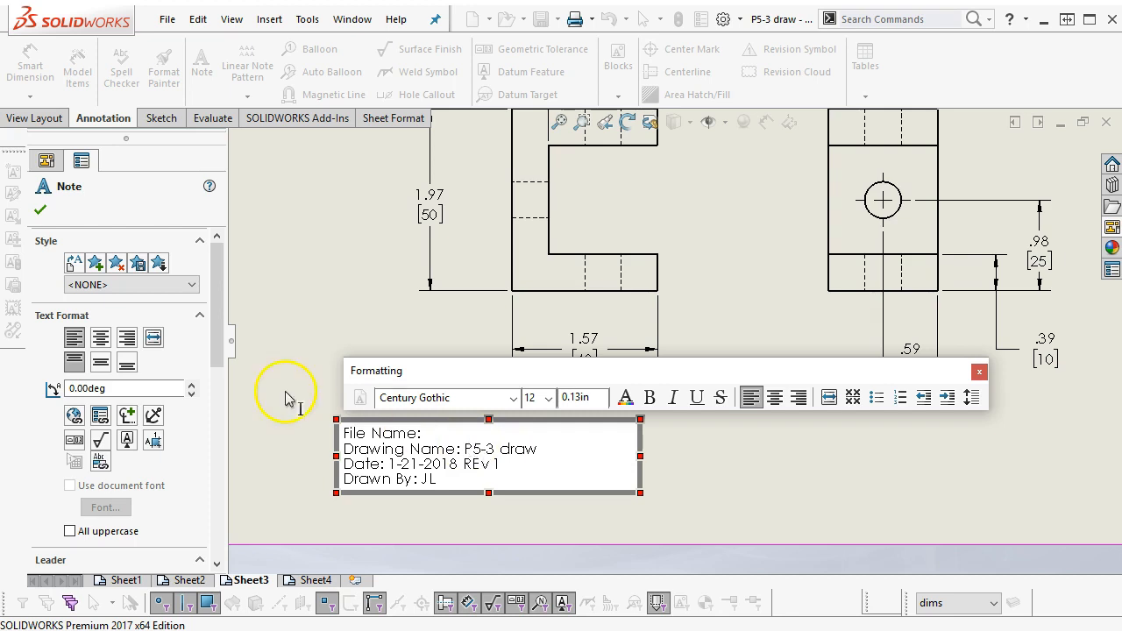
# Step: Link Sheet3's File Name line to SW-File Name(File Name) of the model in the drawing view specified in Sheet Properties
pyautogui.click(102, 419)
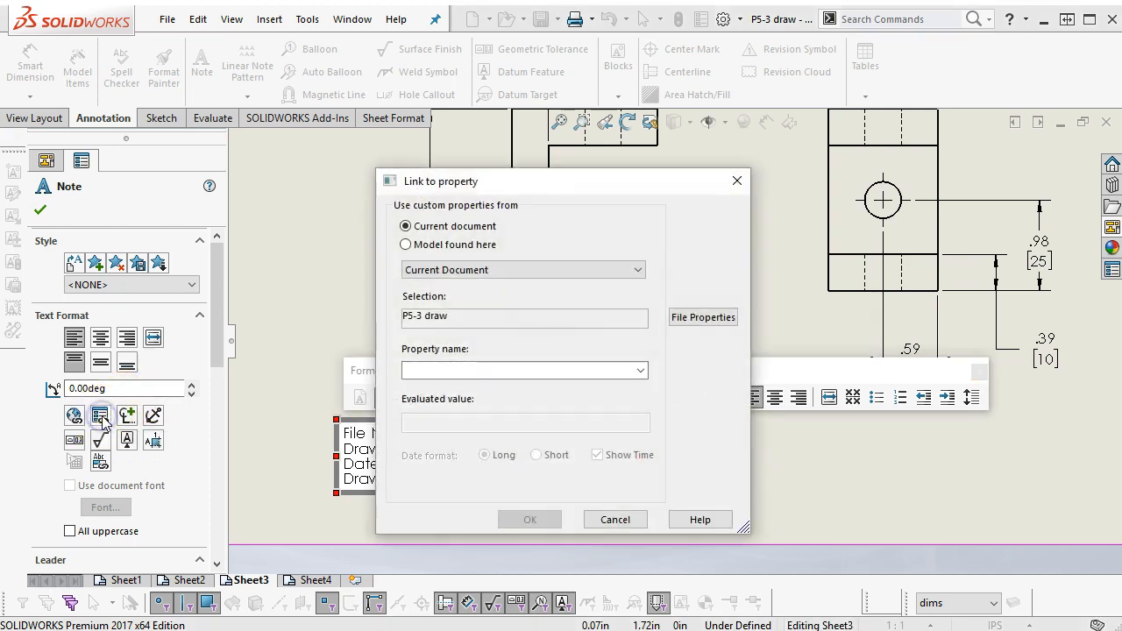
pyautogui.click(495, 271)
pyautogui.click(469, 245)
pyautogui.click(469, 244)
pyautogui.click(500, 271)
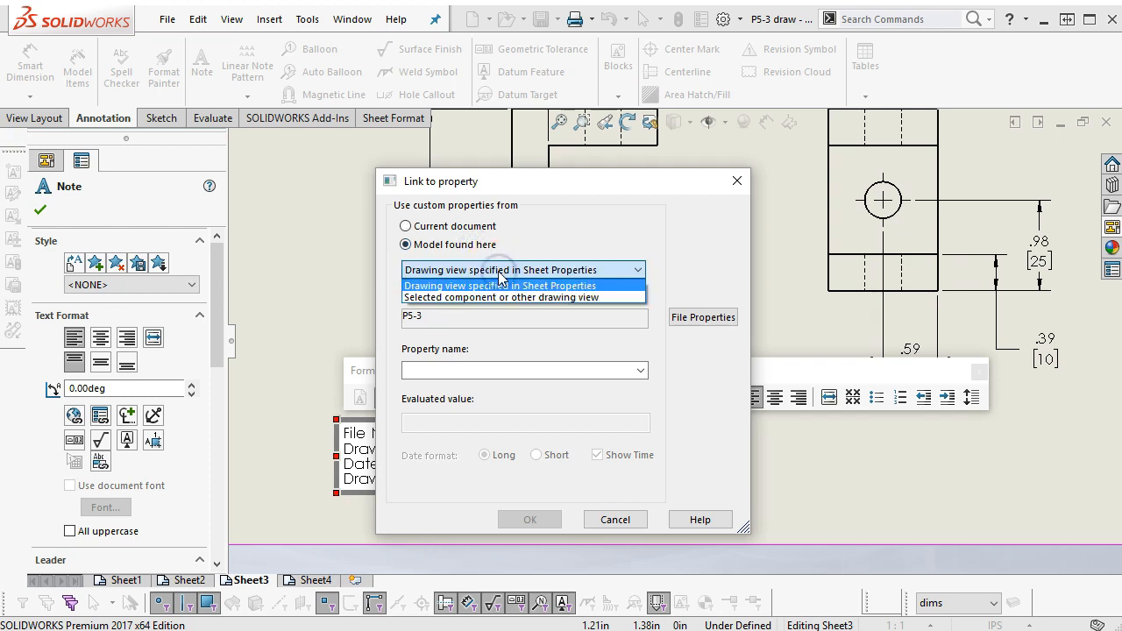
pyautogui.click(500, 279)
pyautogui.click(641, 370)
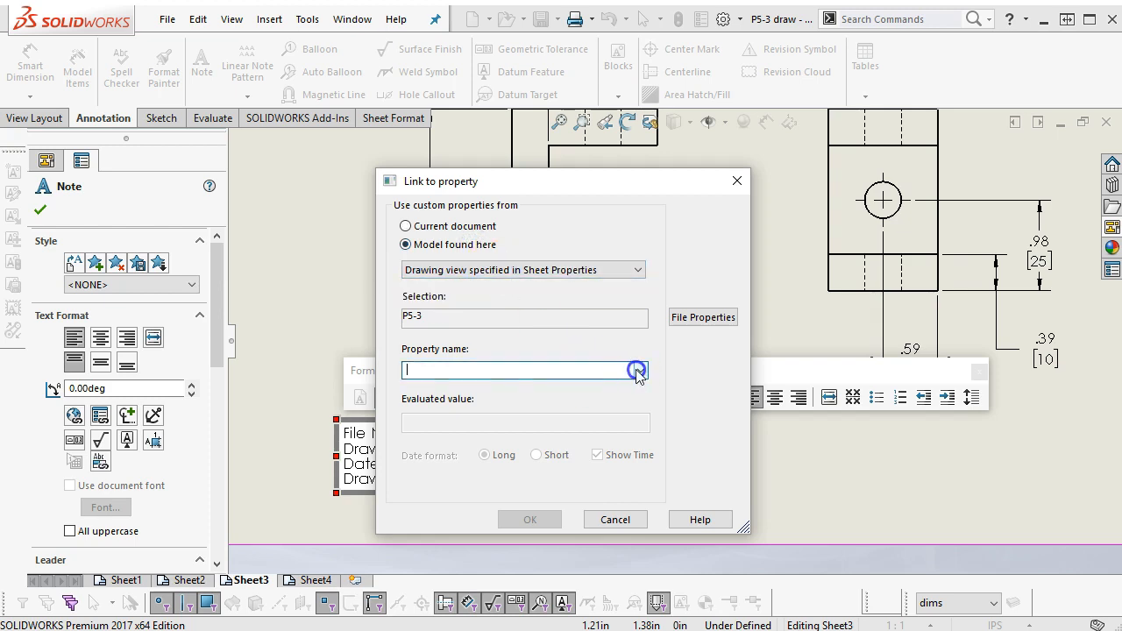
pyautogui.click(502, 386)
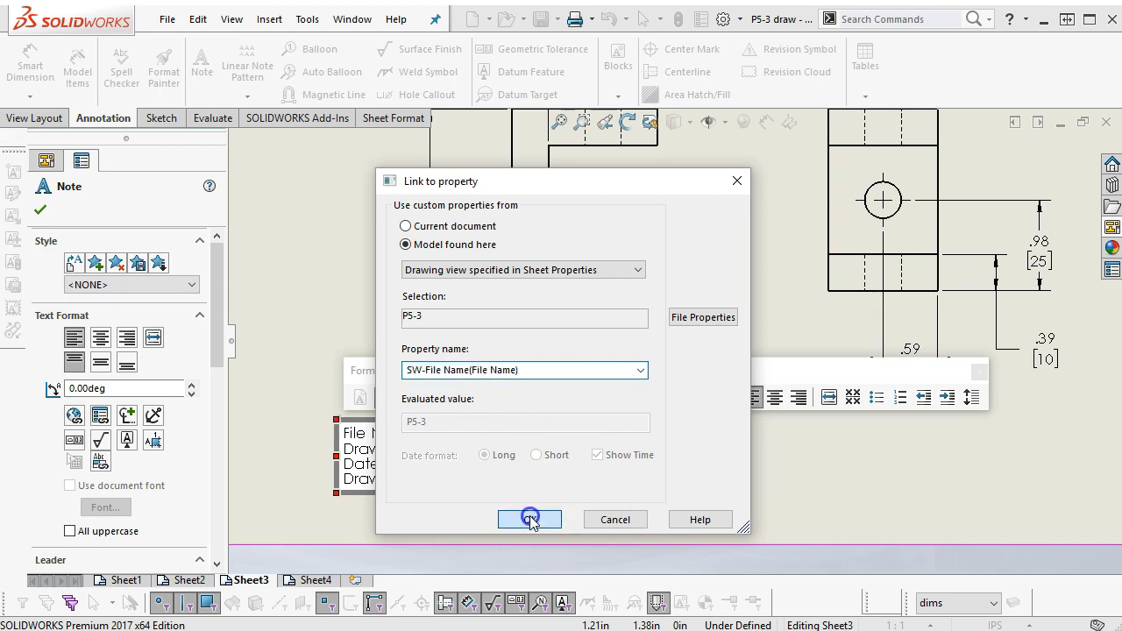
pyautogui.click(529, 518)
pyautogui.click(688, 475)
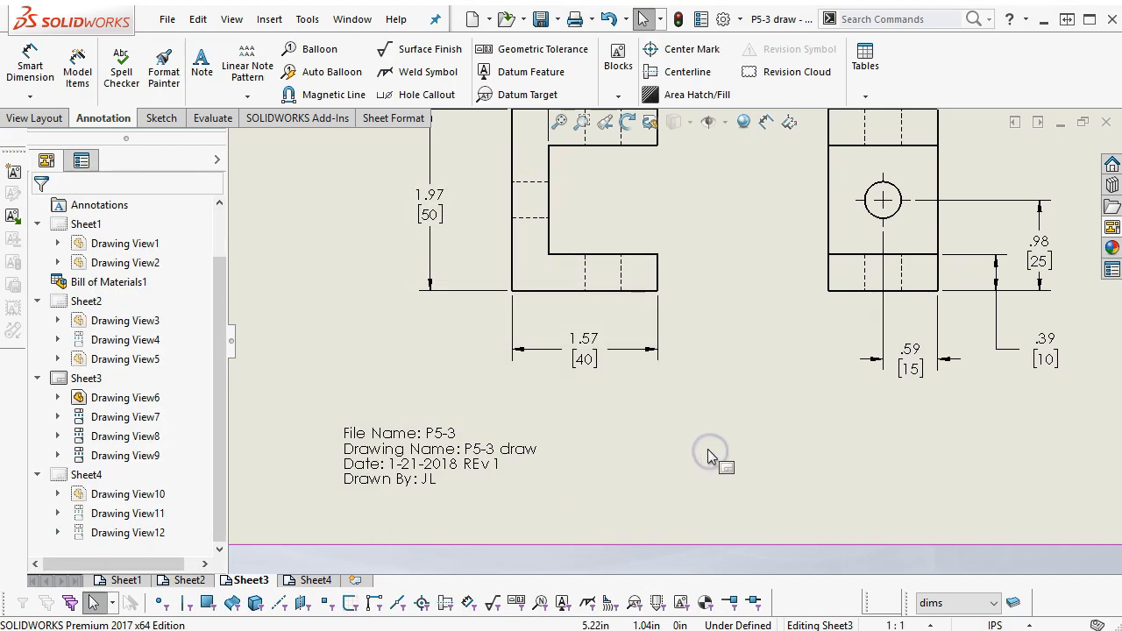
# Step: Check the notes on Sheet4, Sheet1, Sheet2 and Sheet3, and examine the bracket views on Sheet3
pyautogui.click(308, 582)
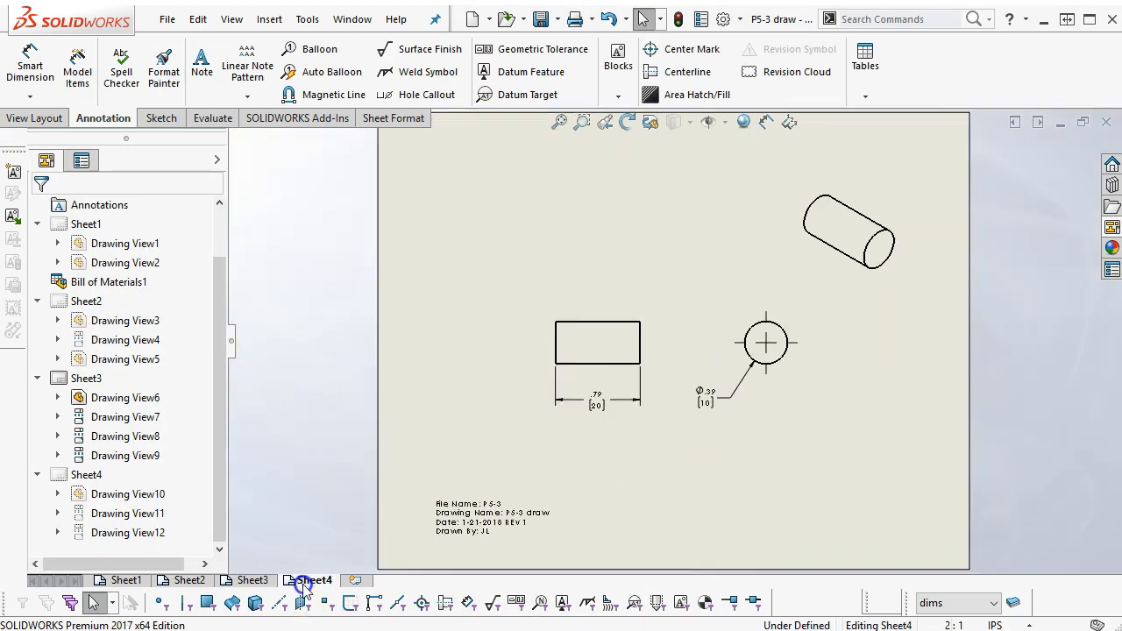
pyautogui.click(653, 480)
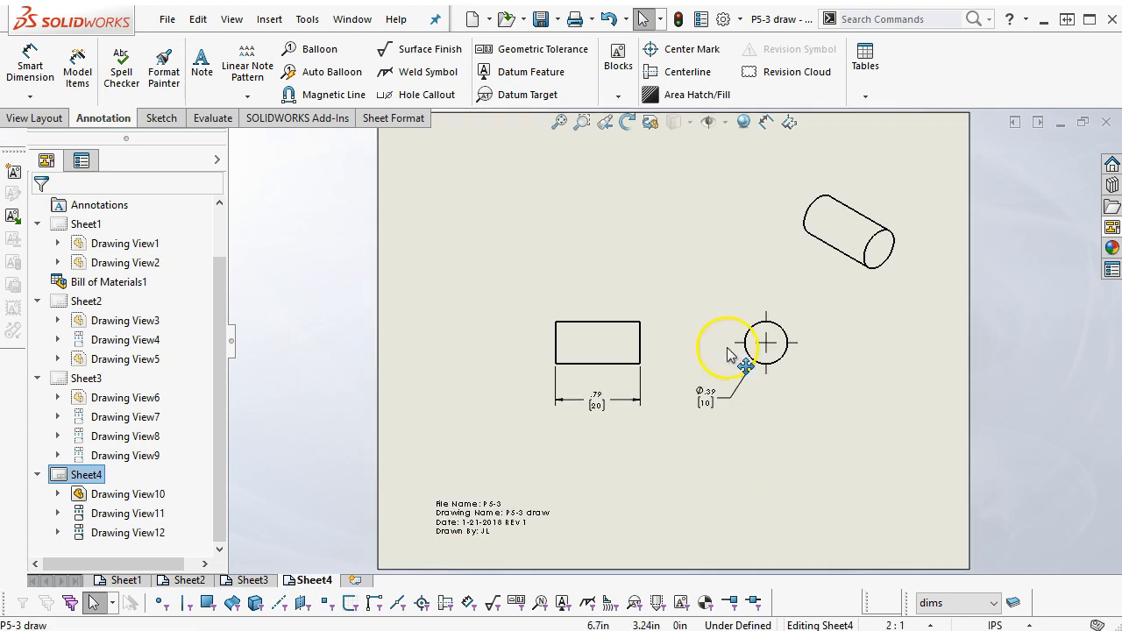
pyautogui.click(126, 580)
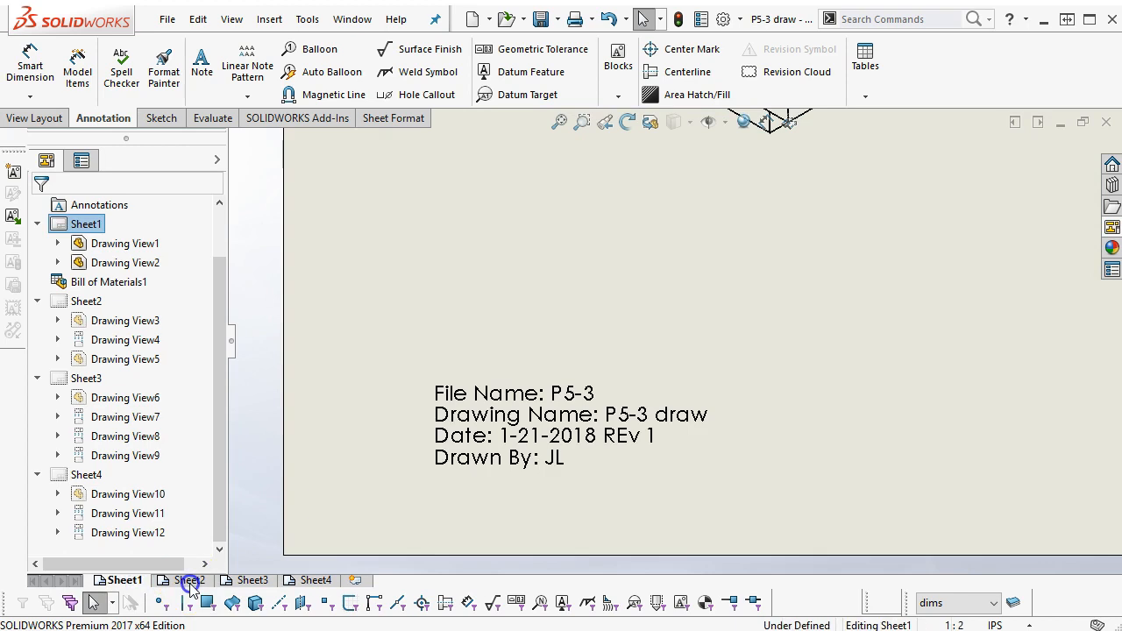
pyautogui.click(187, 580)
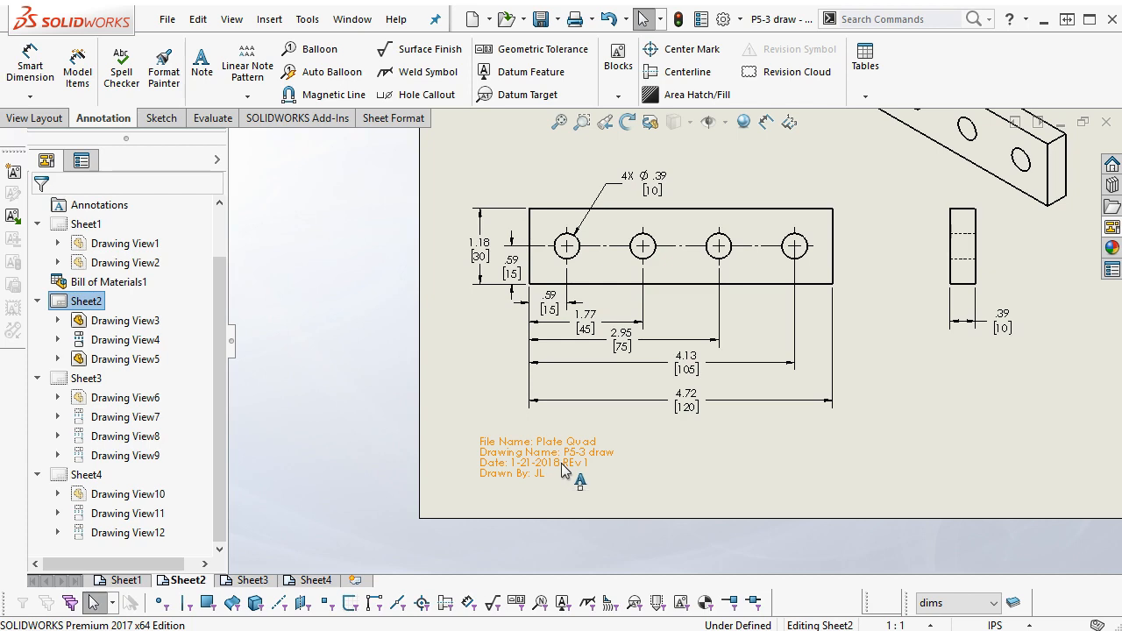
pyautogui.click(251, 581)
pyautogui.click(425, 443)
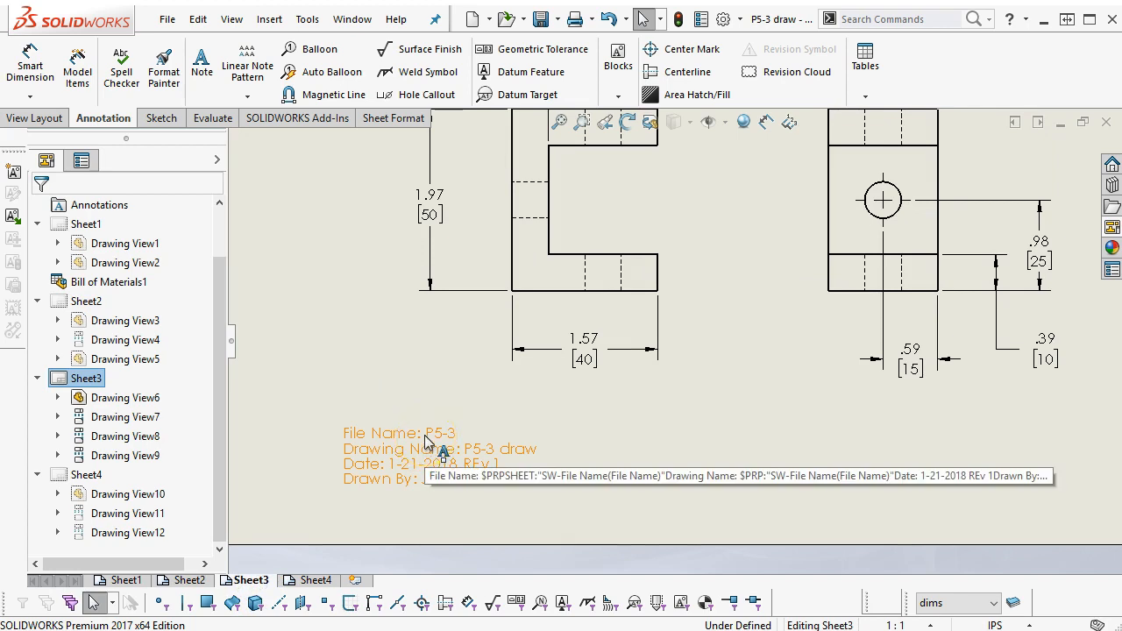
pyautogui.click(706, 420)
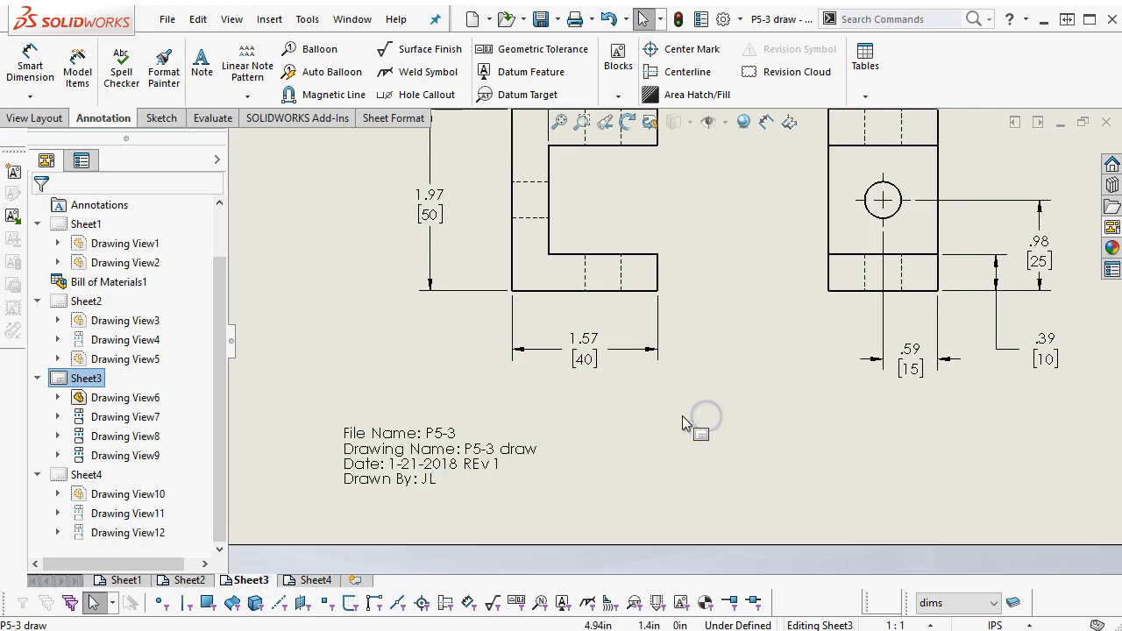
pyautogui.click(606, 231)
pyautogui.click(621, 462)
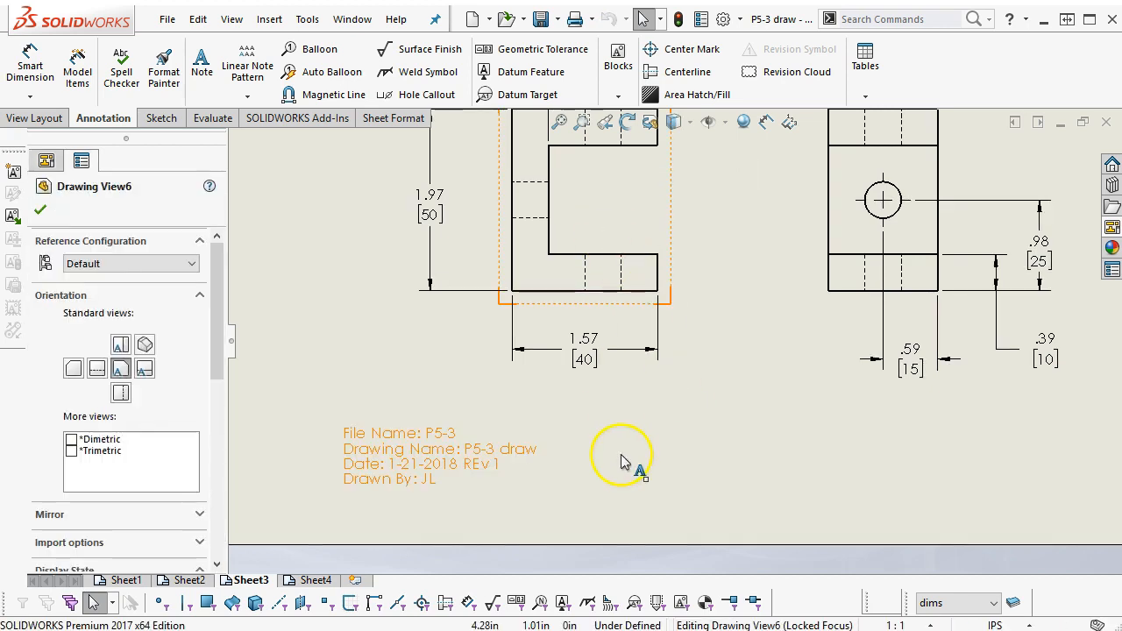
pyautogui.click(558, 122)
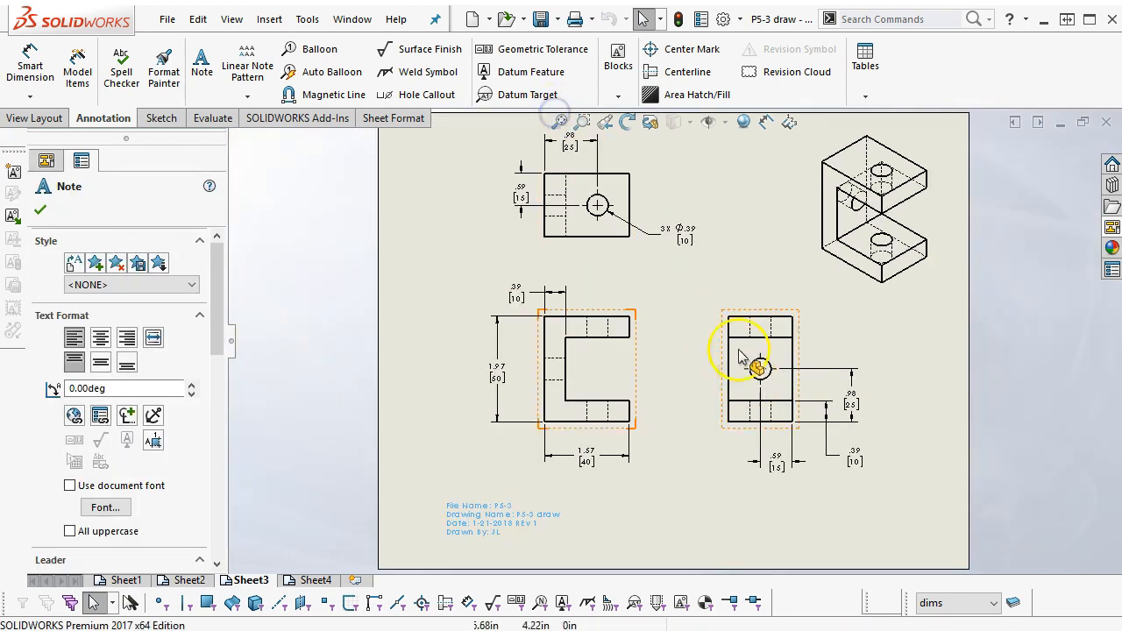
pyautogui.click(692, 277)
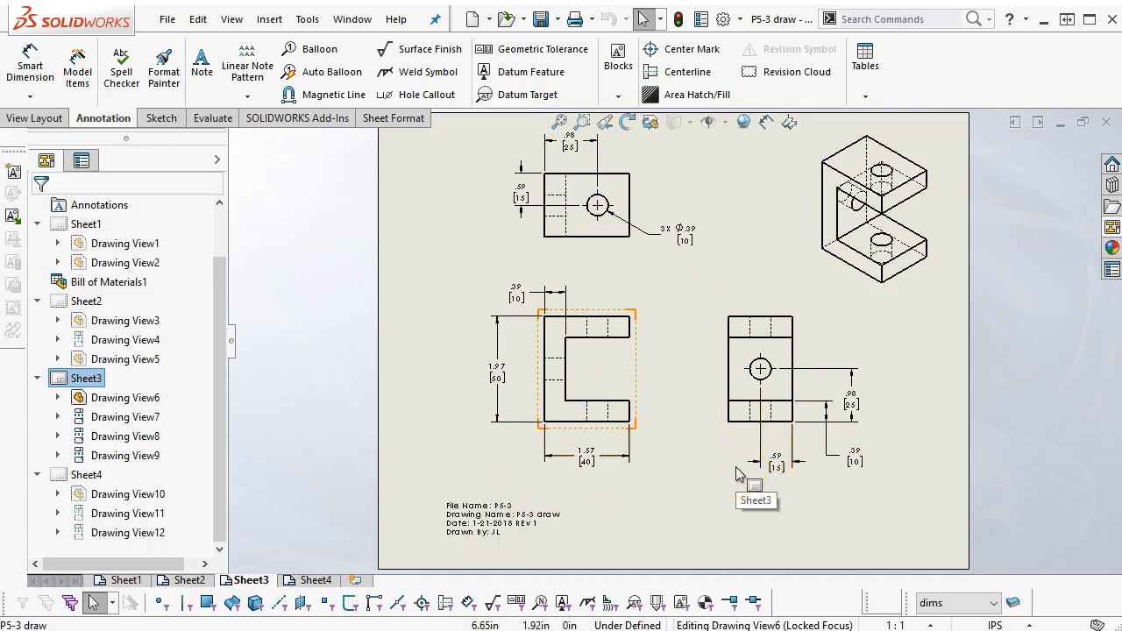
pyautogui.scroll(-3, 502, 514)
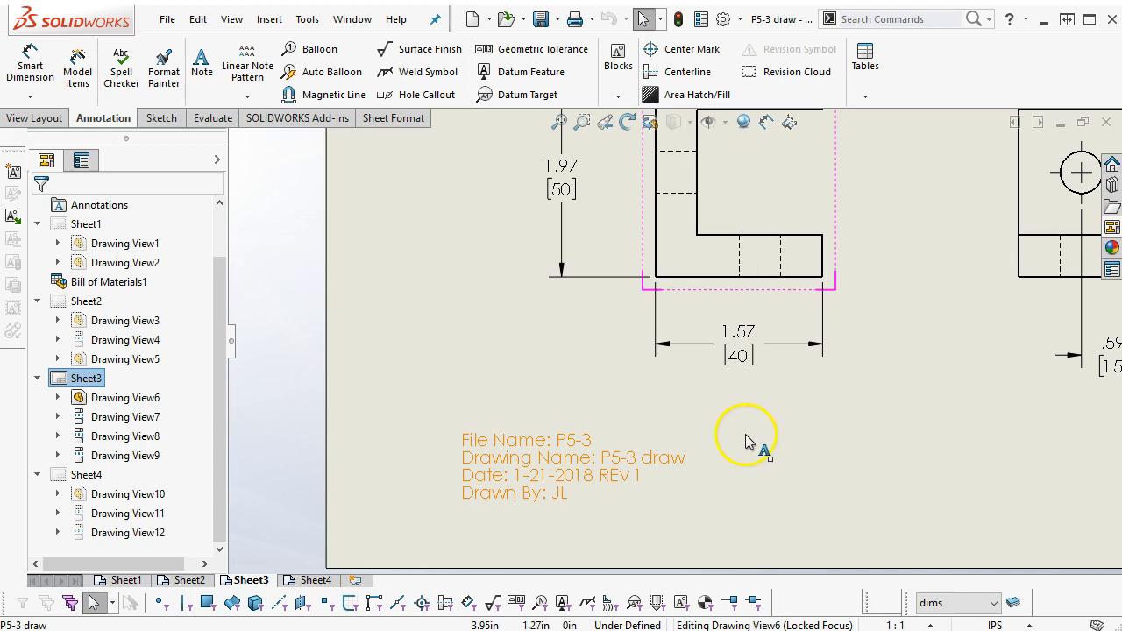
pyautogui.click(559, 121)
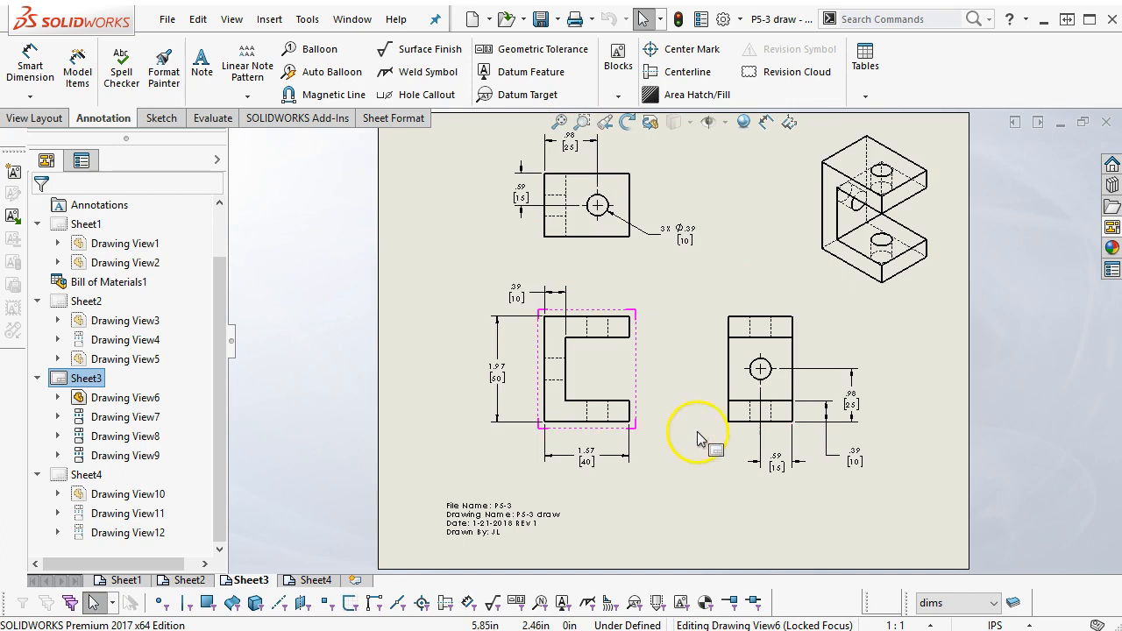
pyautogui.rightClick(672, 459)
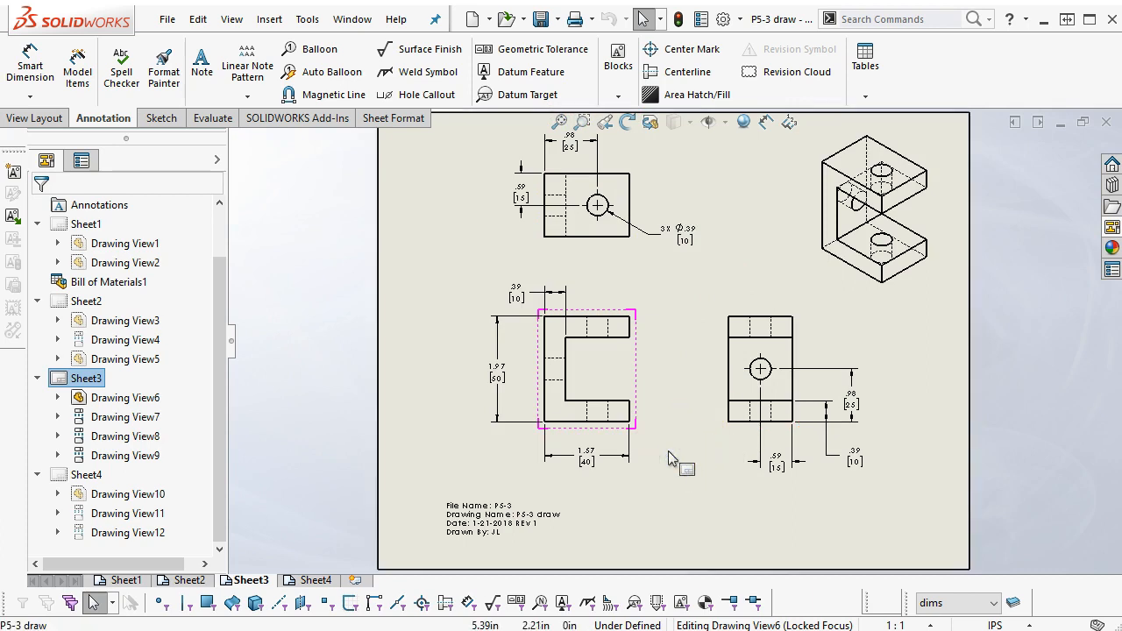
# Step: Move the peg's front view on Sheet4 slightly up and left, raise its isometric view, and save the drawing
pyautogui.click(311, 579)
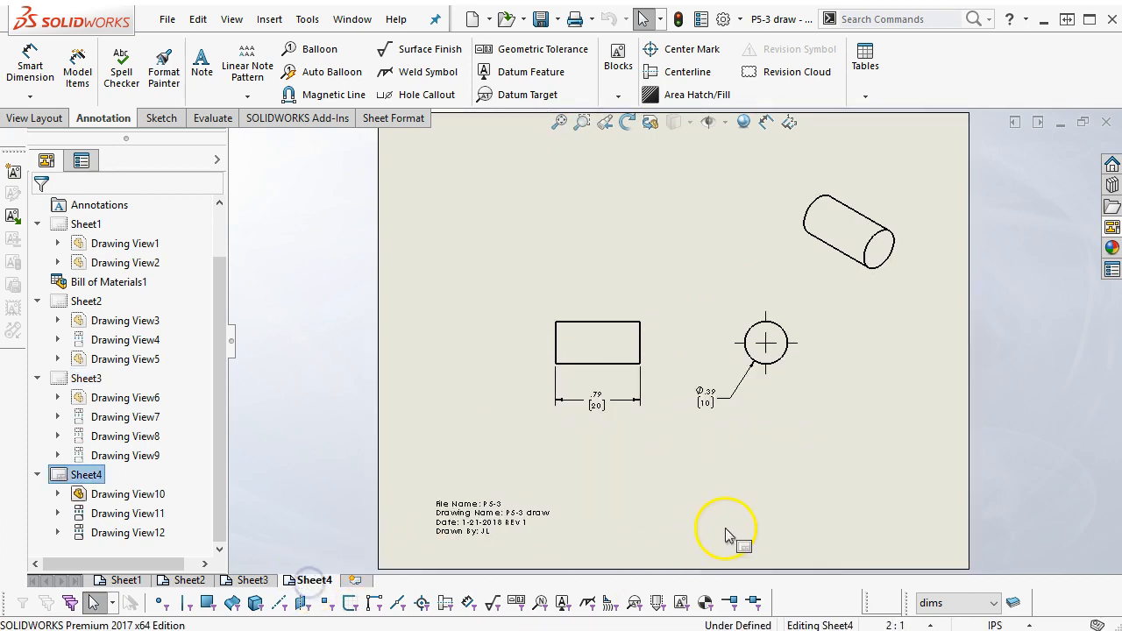
pyautogui.moveTo(592, 313)
pyautogui.mouseDown()
pyautogui.moveTo(581, 292)
pyautogui.moveTo(563, 292)
pyautogui.mouseUp()
pyautogui.moveTo(842, 280); pyautogui.dragTo(848, 242)
pyautogui.click(863, 310)
pyautogui.scroll(2, 771, 280)
pyautogui.scroll(-1, 772, 285)
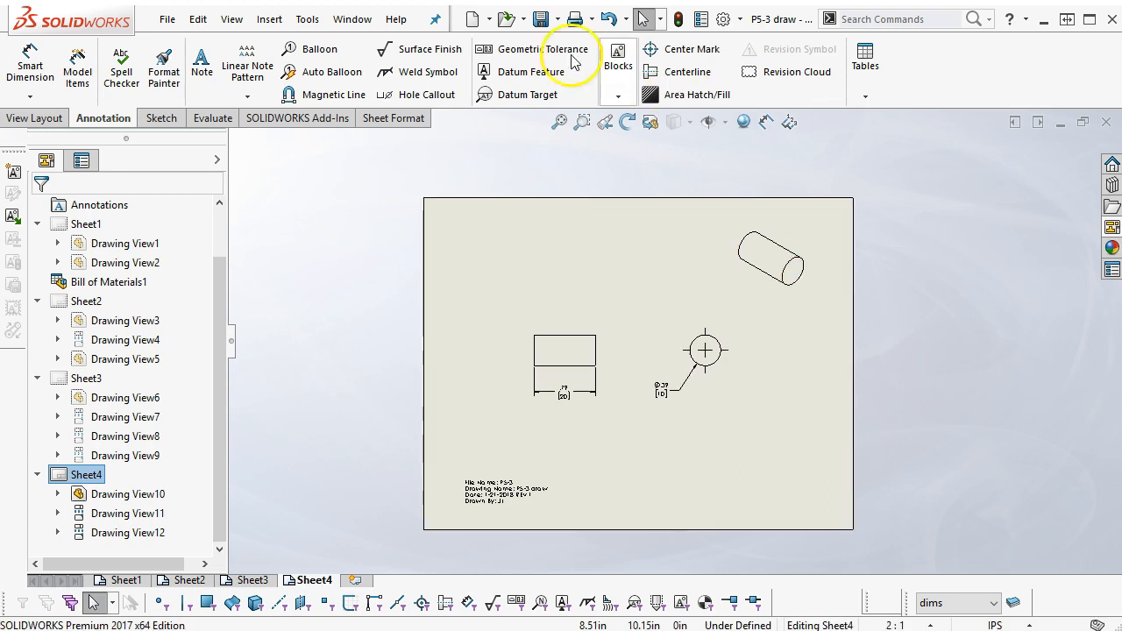
pyautogui.click(542, 18)
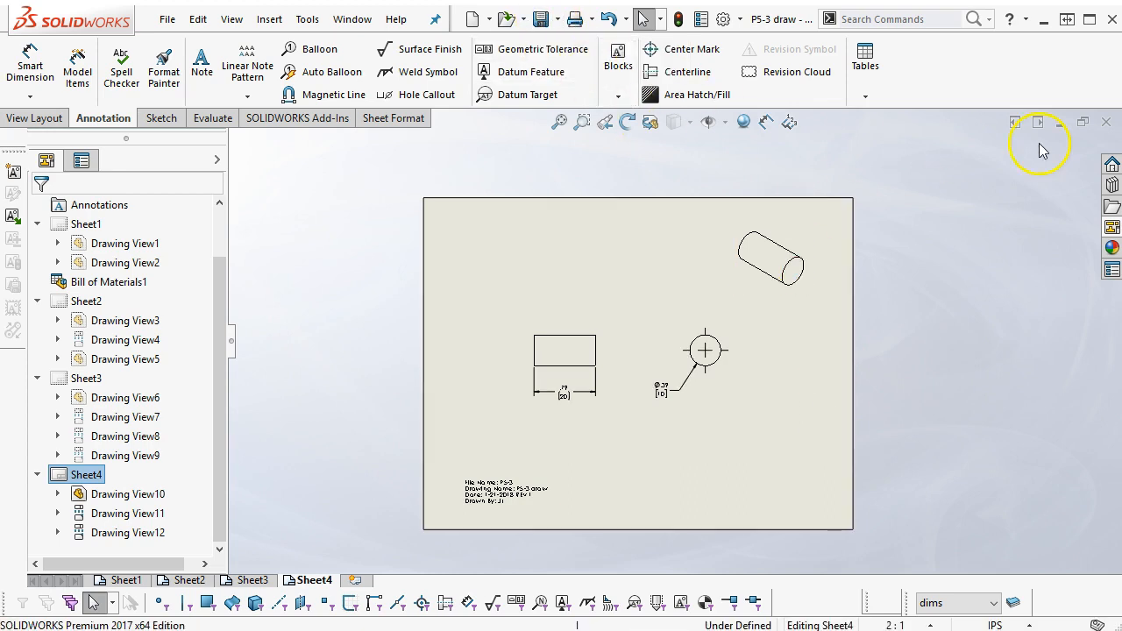
# Step: Close the drawing and reopen the recent file P5-3 draw.SLDDRW
pyautogui.click(1105, 124)
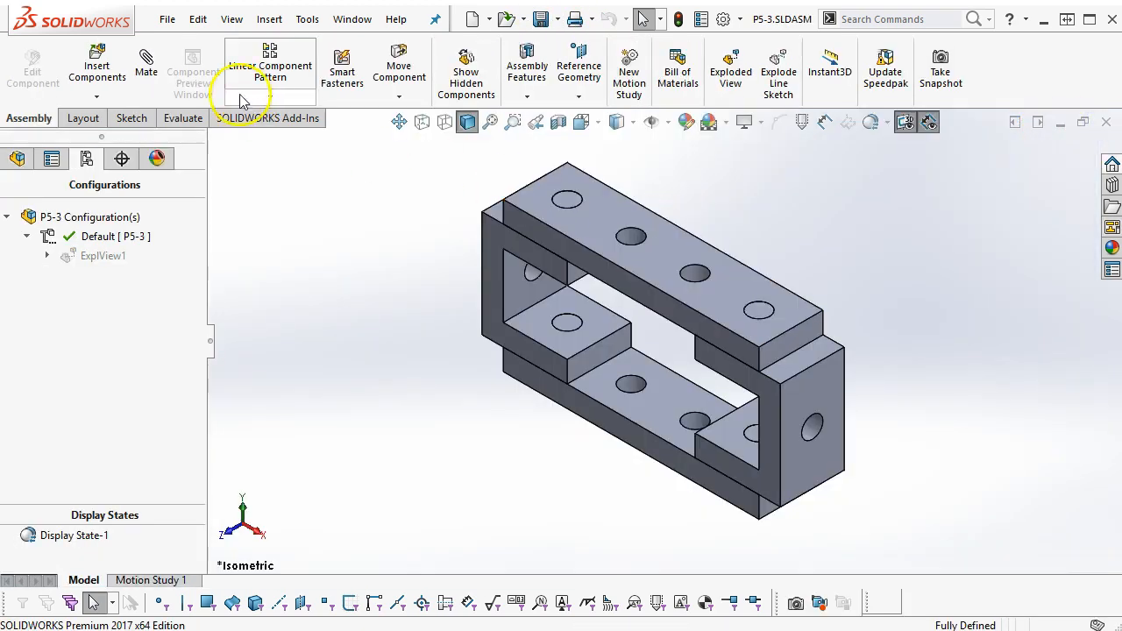
pyautogui.click(167, 19)
pyautogui.moveTo(202, 85)
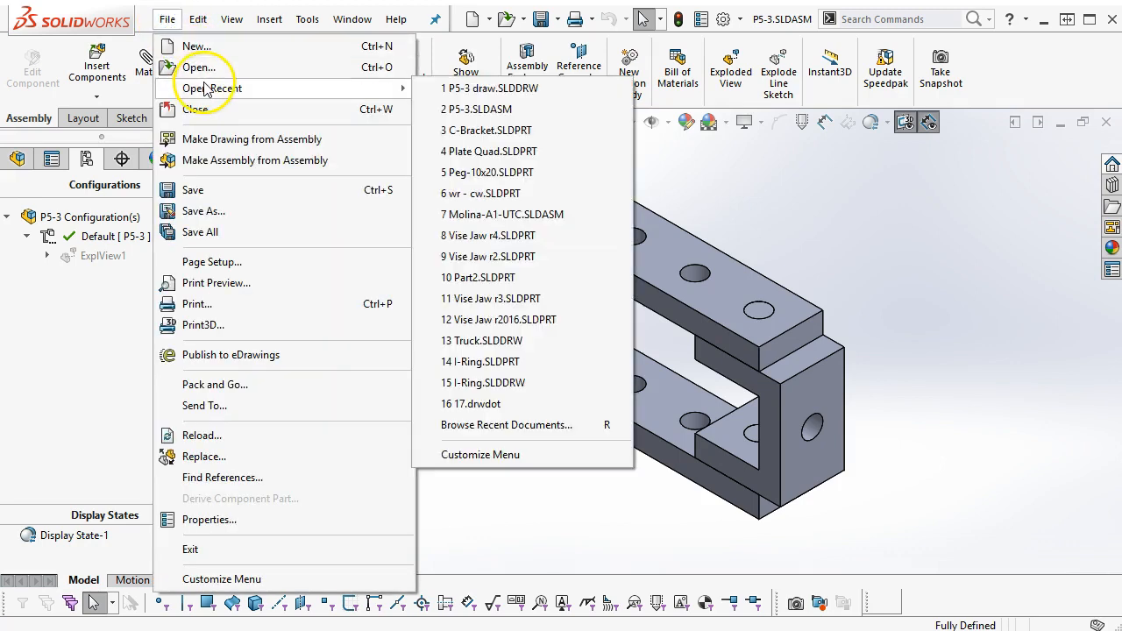
pyautogui.click(501, 88)
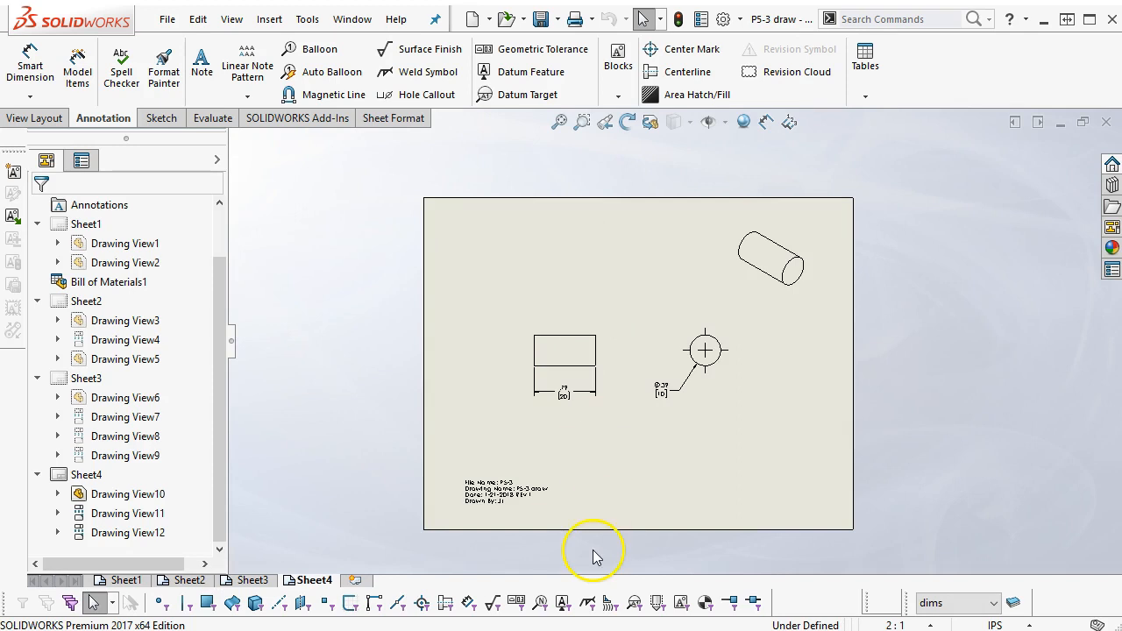
# Step: Set Sheet4's properties to use custom property values from the model shown in Default, and apply the change
pyautogui.scroll(-3, 561, 463)
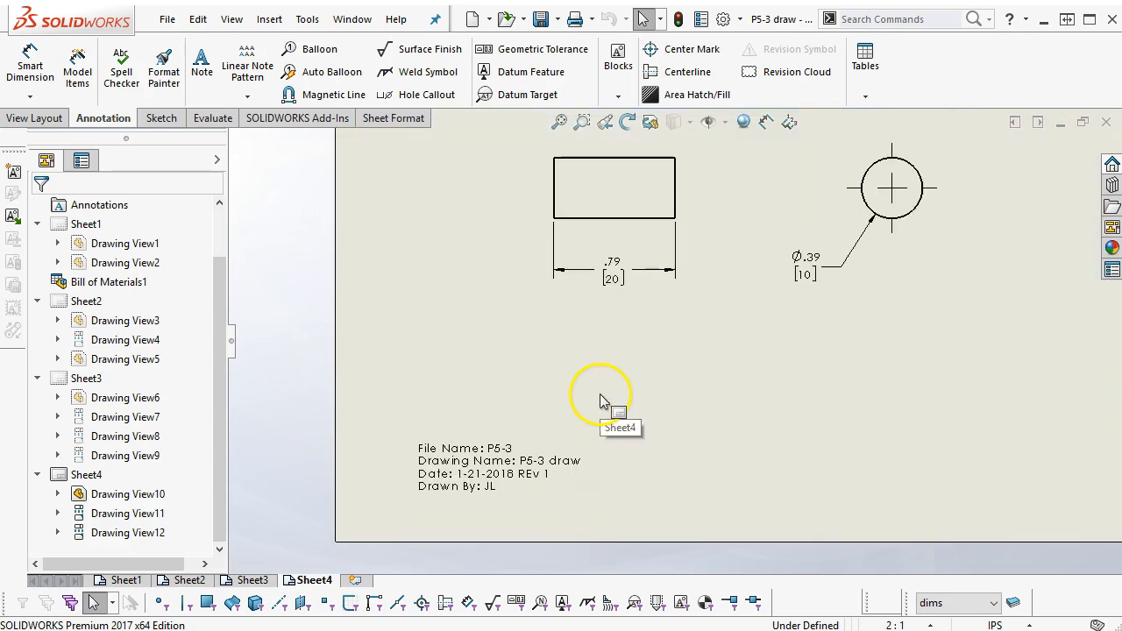
pyautogui.rightClick(681, 358)
pyautogui.click(737, 153)
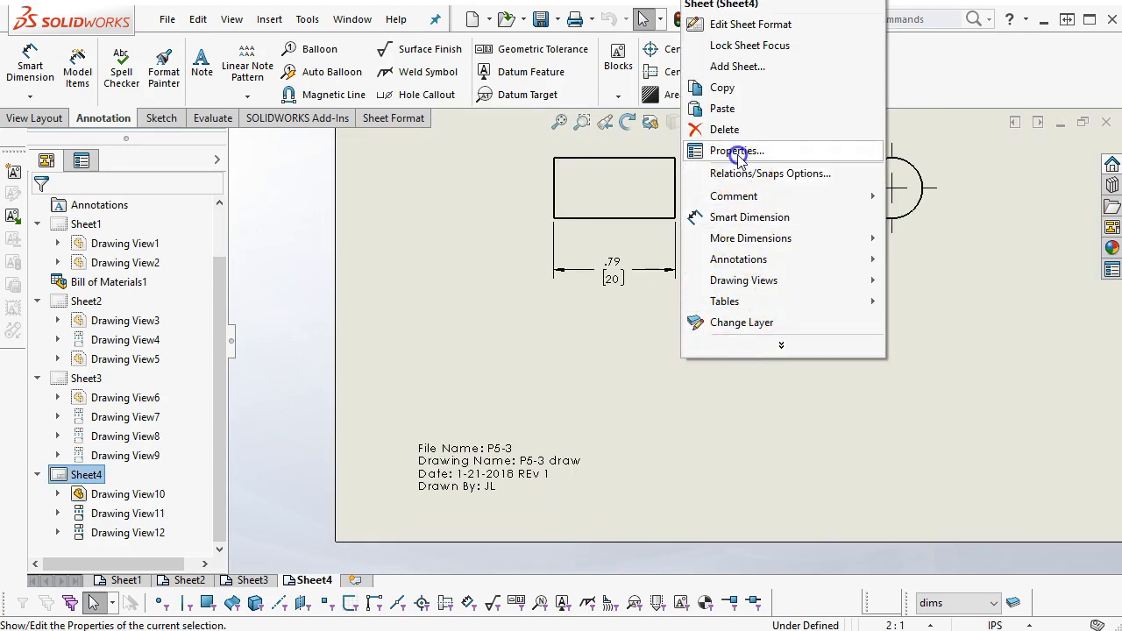
pyautogui.click(473, 455)
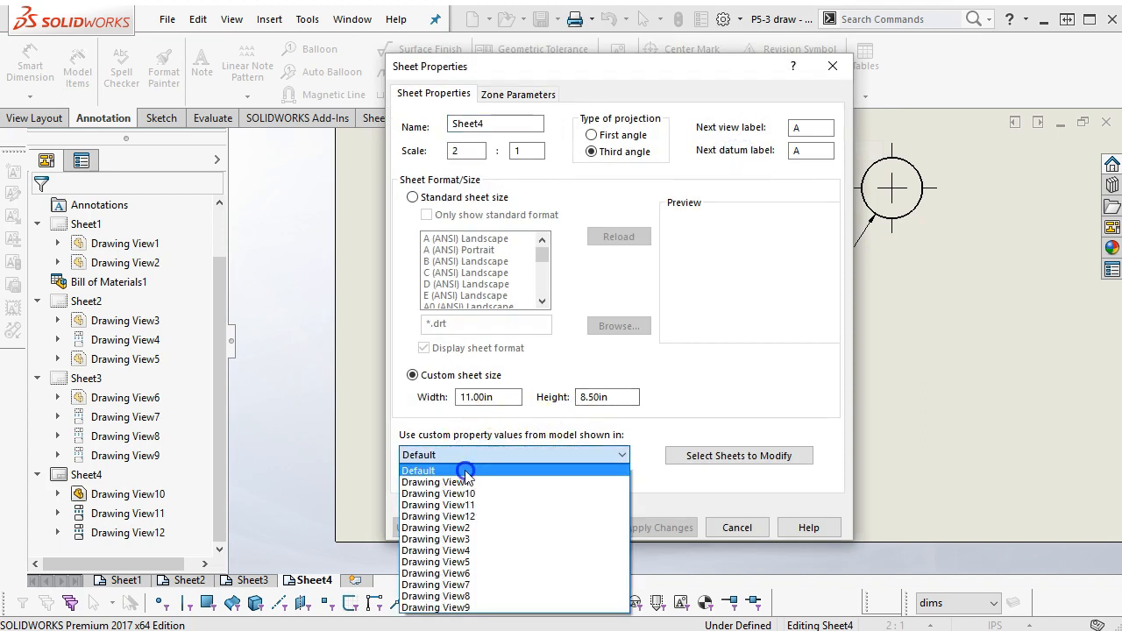
pyautogui.click(465, 474)
pyautogui.click(664, 527)
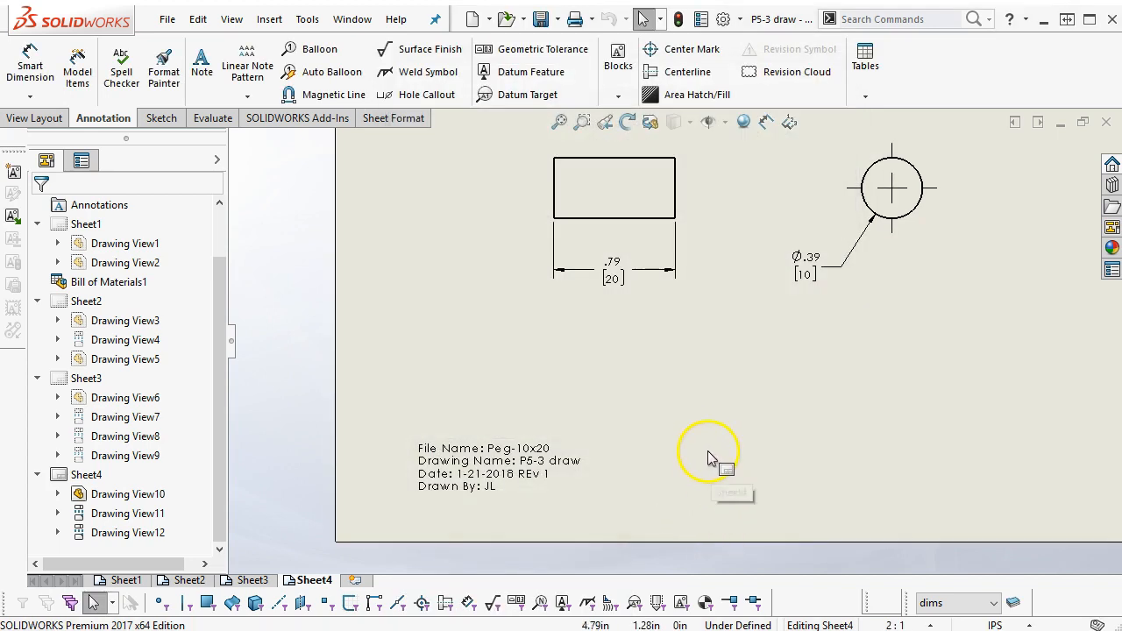
# Step: Set Sheet3's custom property value source to Default in its sheet properties and apply the change
pyautogui.click(256, 580)
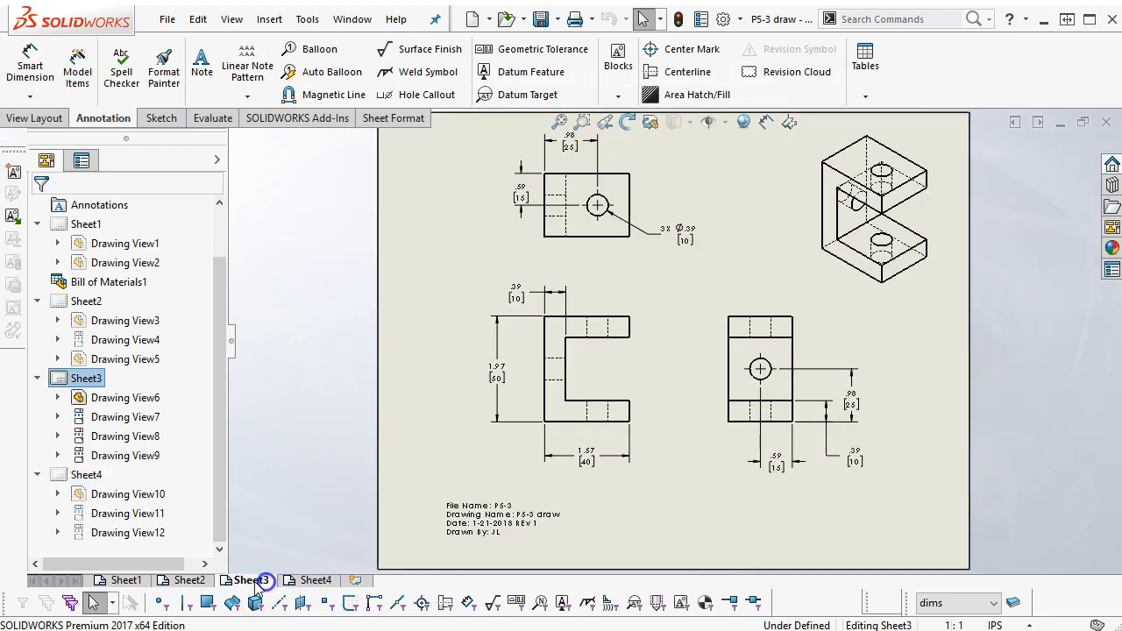
pyautogui.rightClick(632, 512)
pyautogui.click(682, 299)
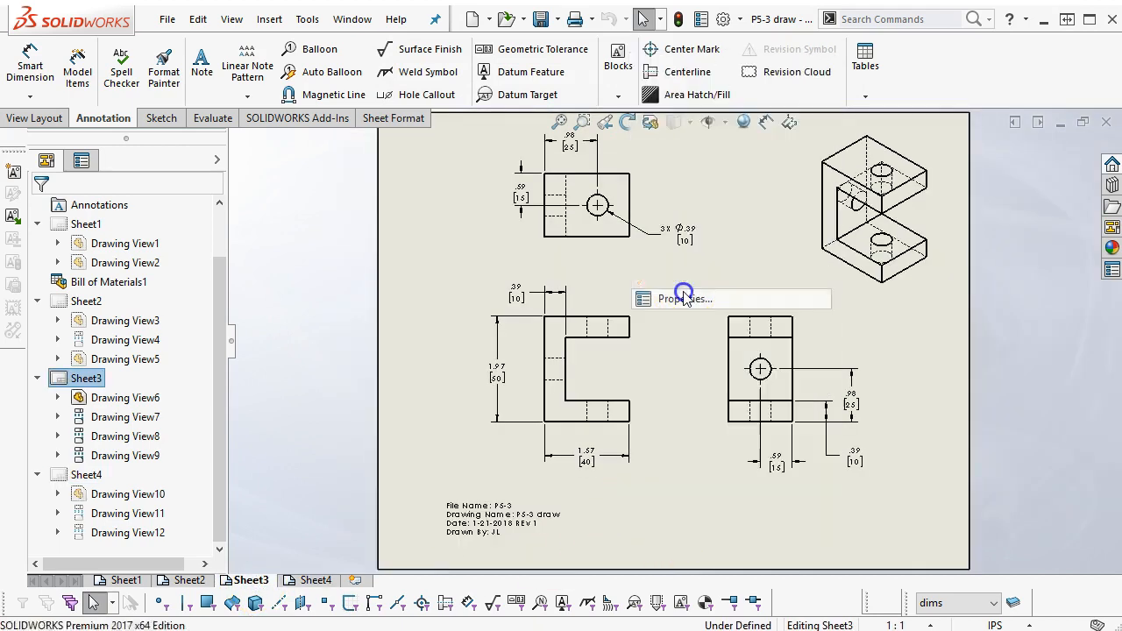
pyautogui.click(437, 455)
pyautogui.click(438, 466)
pyautogui.click(649, 526)
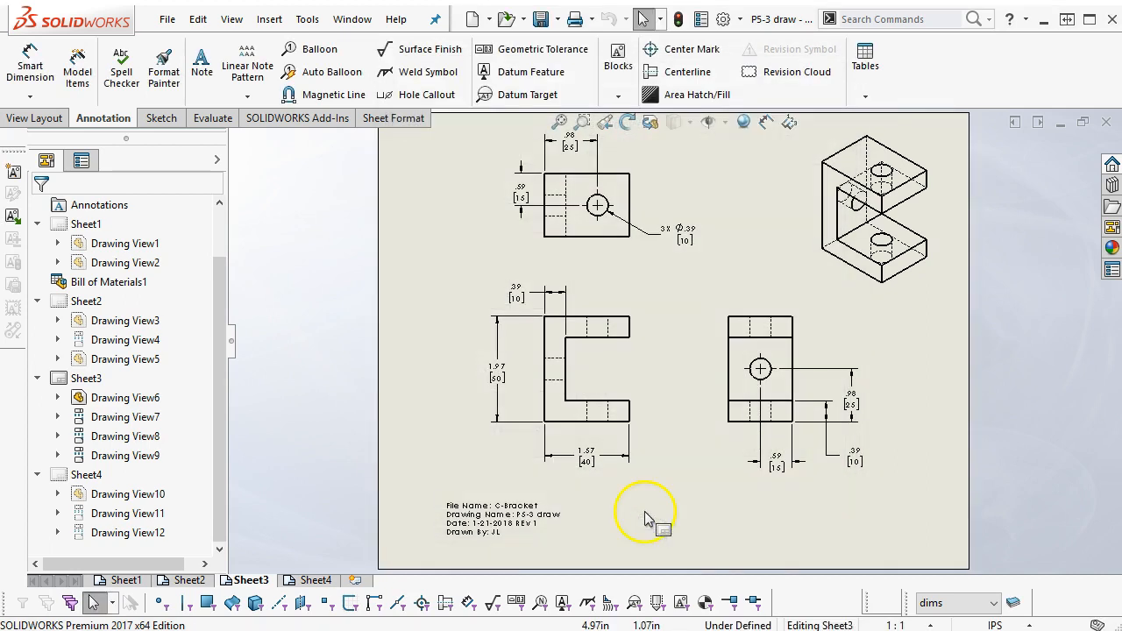
# Step: Check the notes on Sheet2 and the full Sheet1 layout, and close the drawing
pyautogui.click(186, 580)
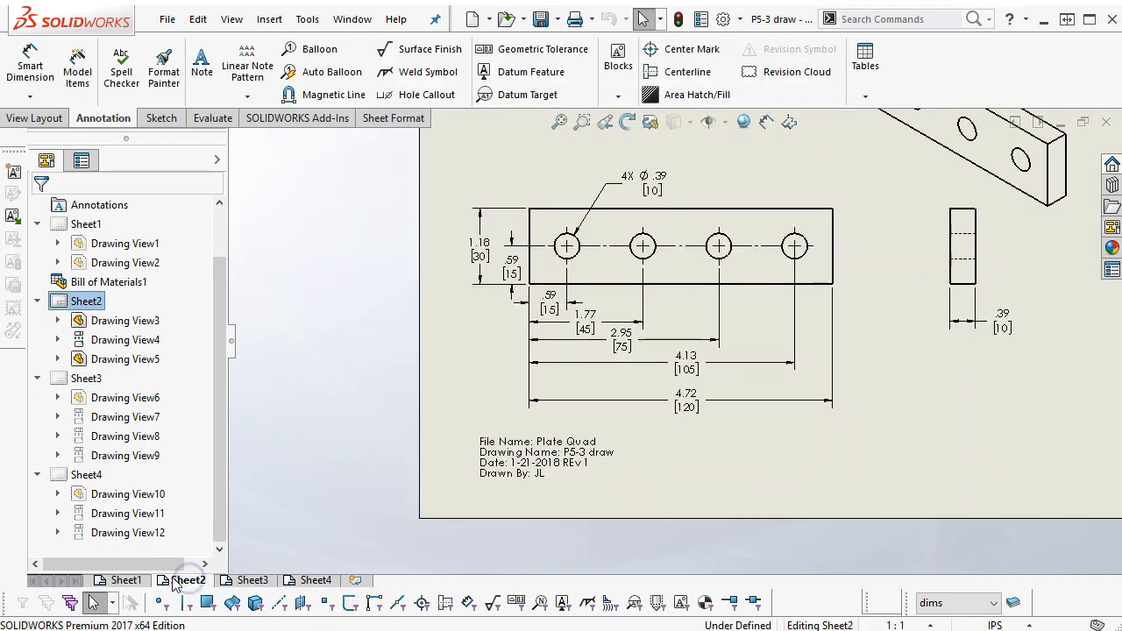
pyautogui.click(124, 581)
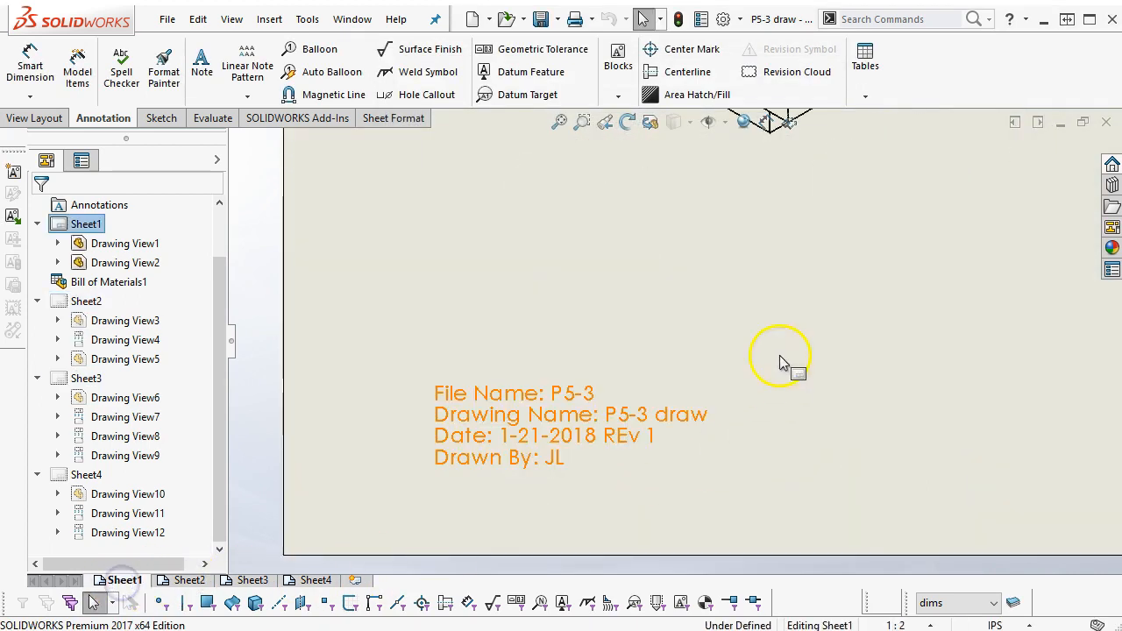
pyautogui.click(559, 122)
pyautogui.click(759, 333)
pyautogui.click(720, 469)
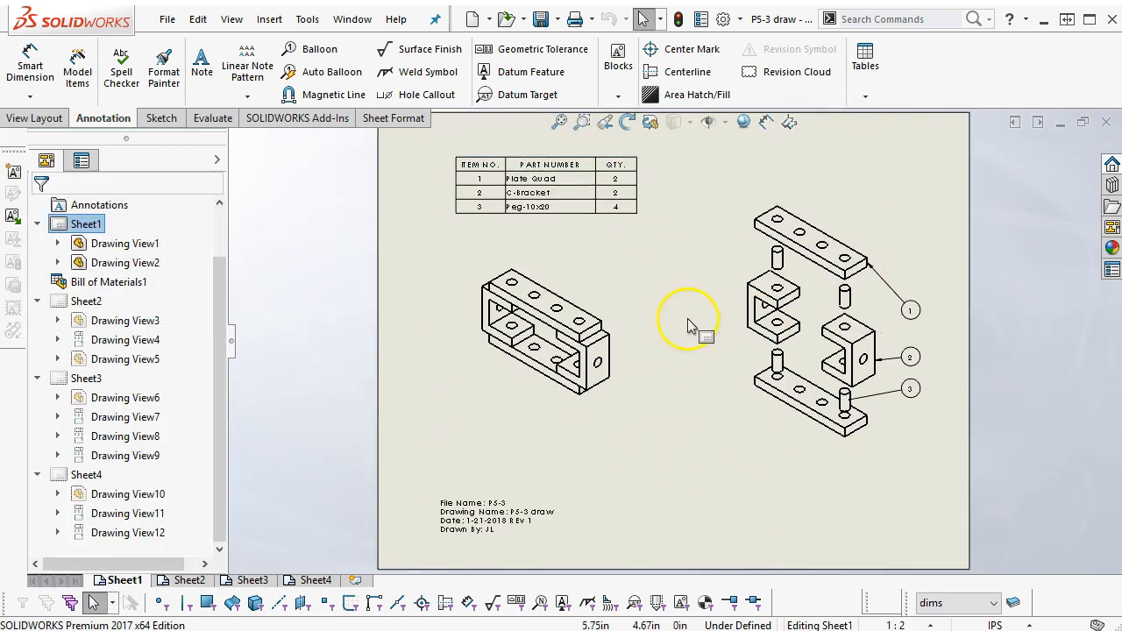
pyautogui.click(1104, 124)
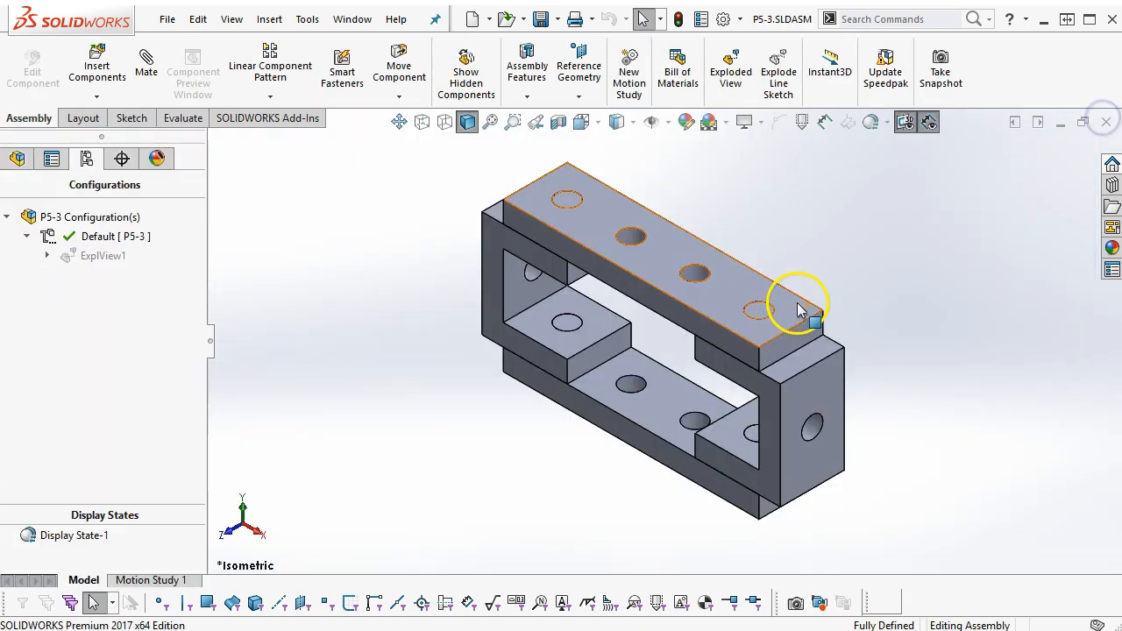
# Step: Inspect the P5-3 assembly from the front, top and right standard views
pyautogui.moveTo(593, 482); pyautogui.dragTo(465, 321, button='middle')
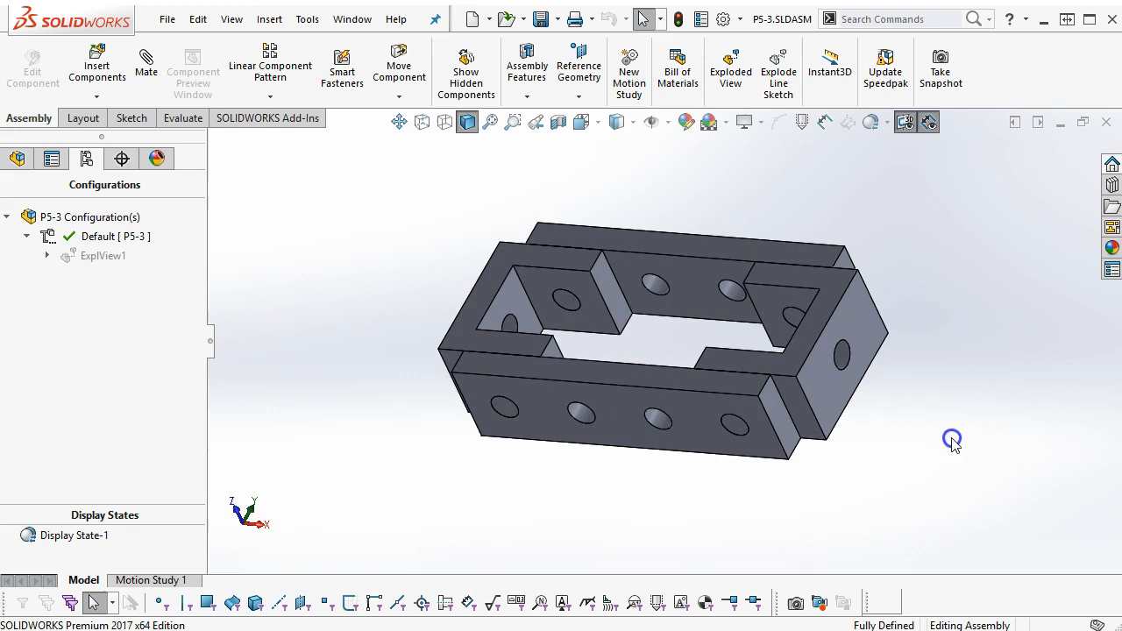
pyautogui.hotkey('ctrl', '1')
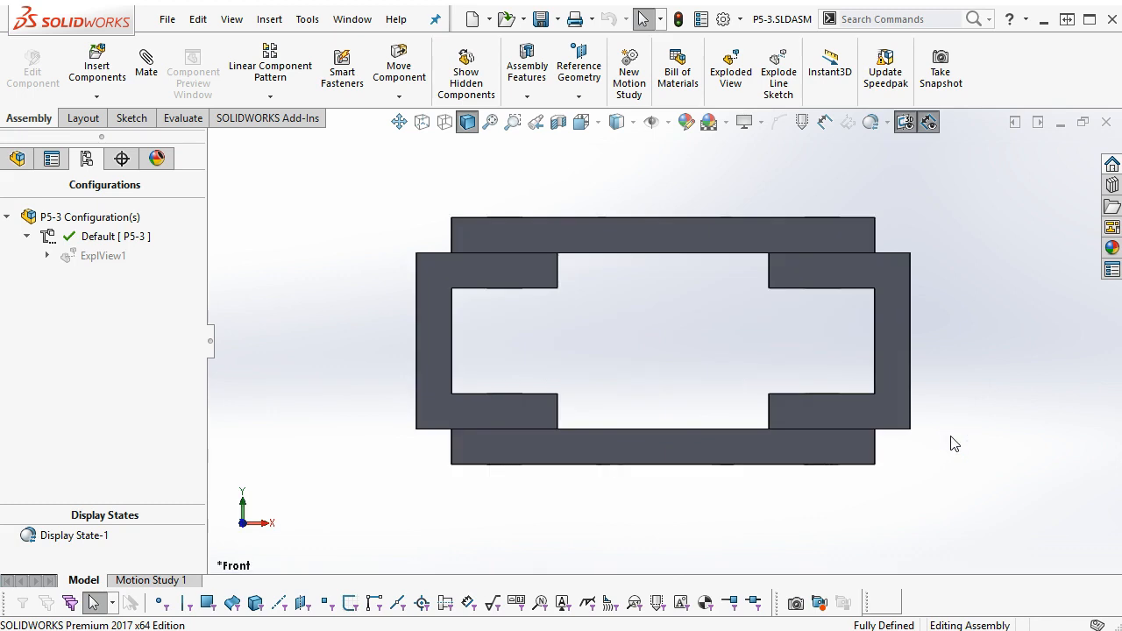
pyautogui.hotkey('ctrl', '5')
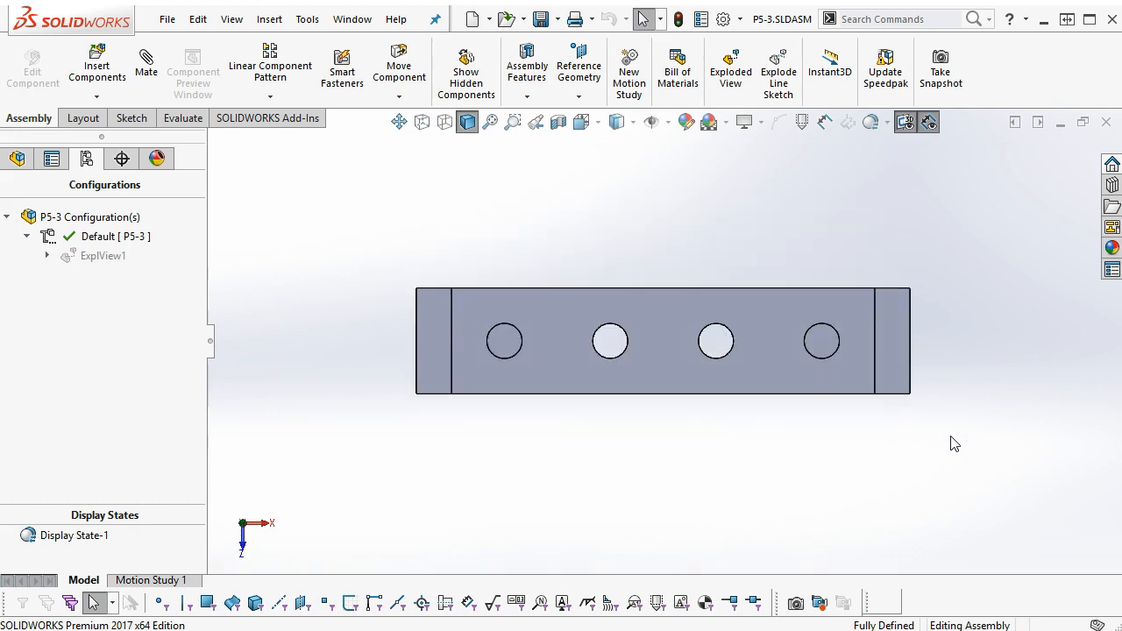
pyautogui.hotkey('ctrl', '1')
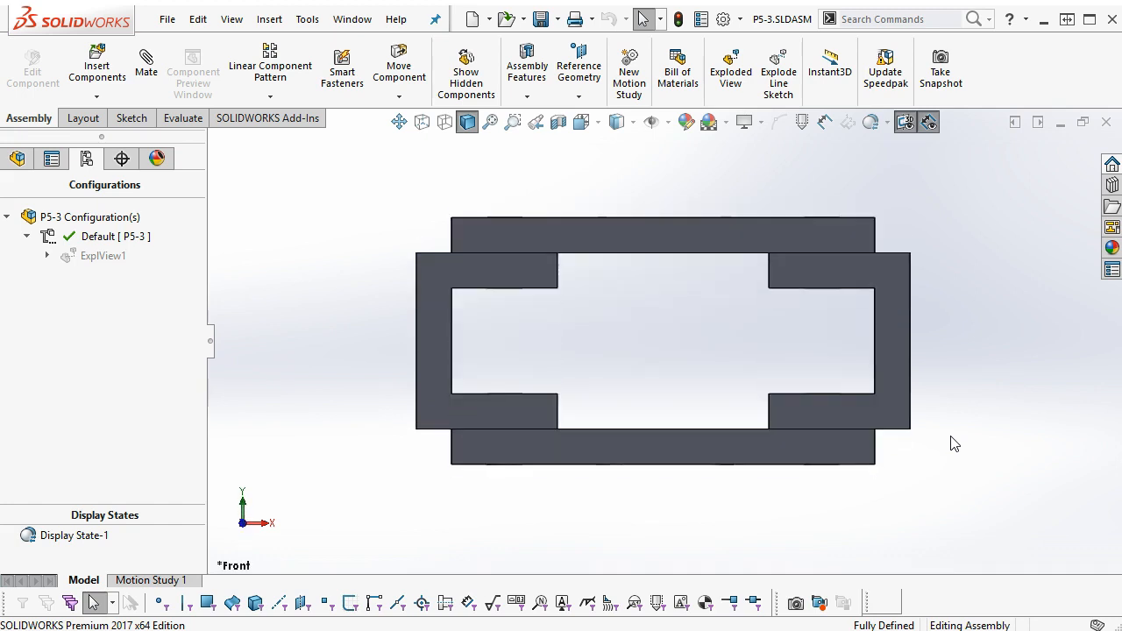
pyautogui.hotkey('ctrl', '4')
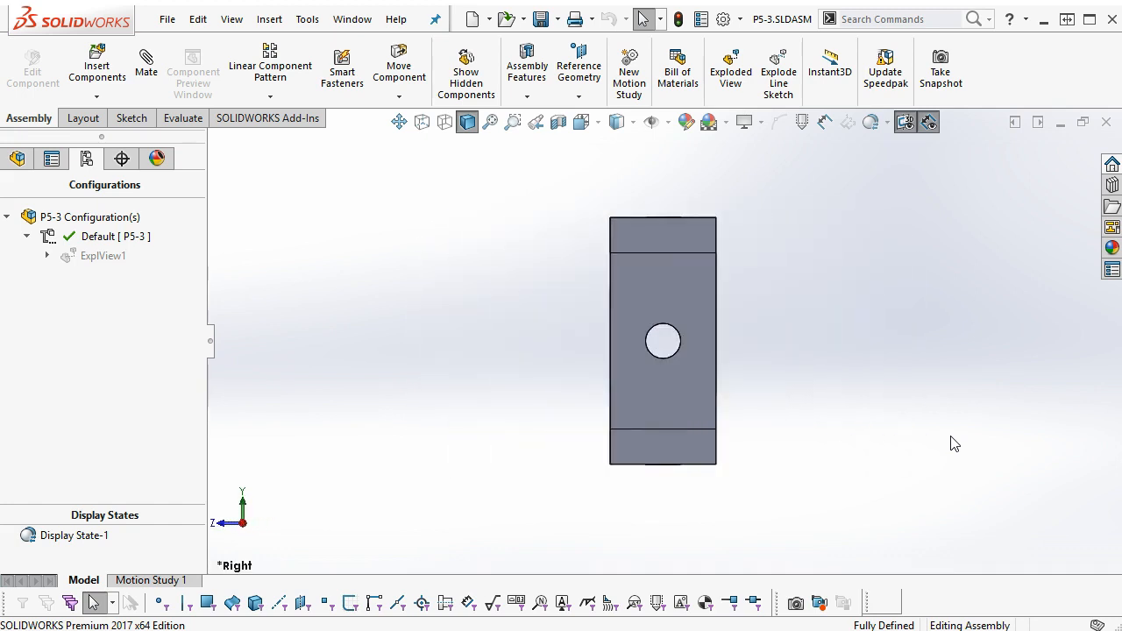
pyautogui.hotkey('ctrl', '1')
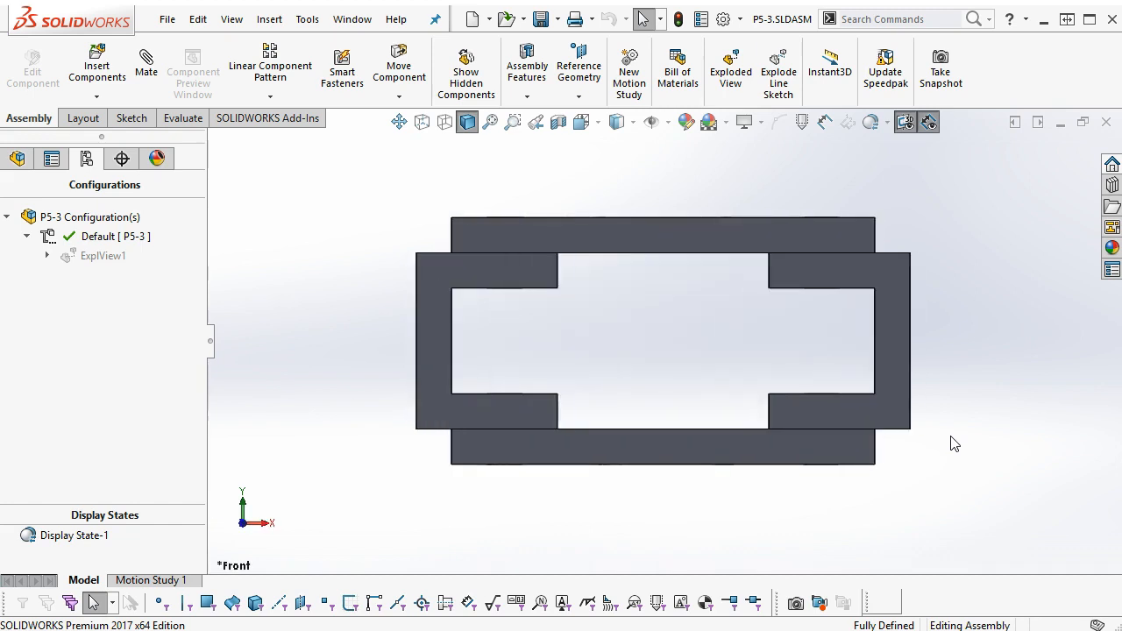
# Step: Examine the P5-3 assembly's plates, brackets, pegs and holes from the front and several rotated angles, with its component list shown
pyautogui.scroll(2, 953, 444)
pyautogui.moveTo(952, 443); pyautogui.dragTo(854, 514, button='middle')
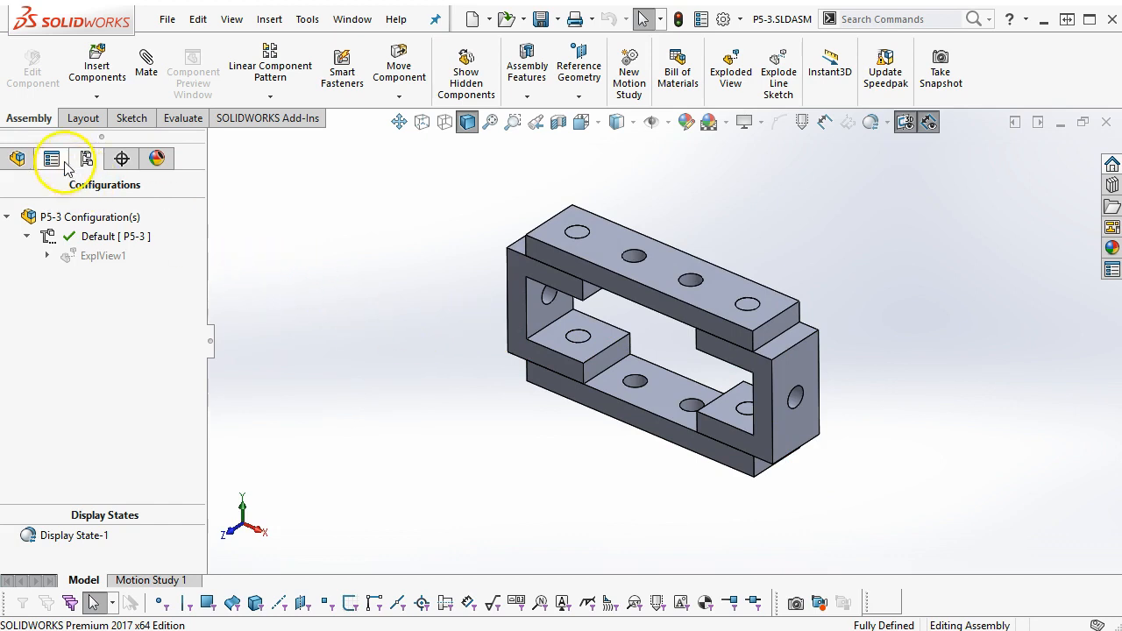
pyautogui.click(17, 158)
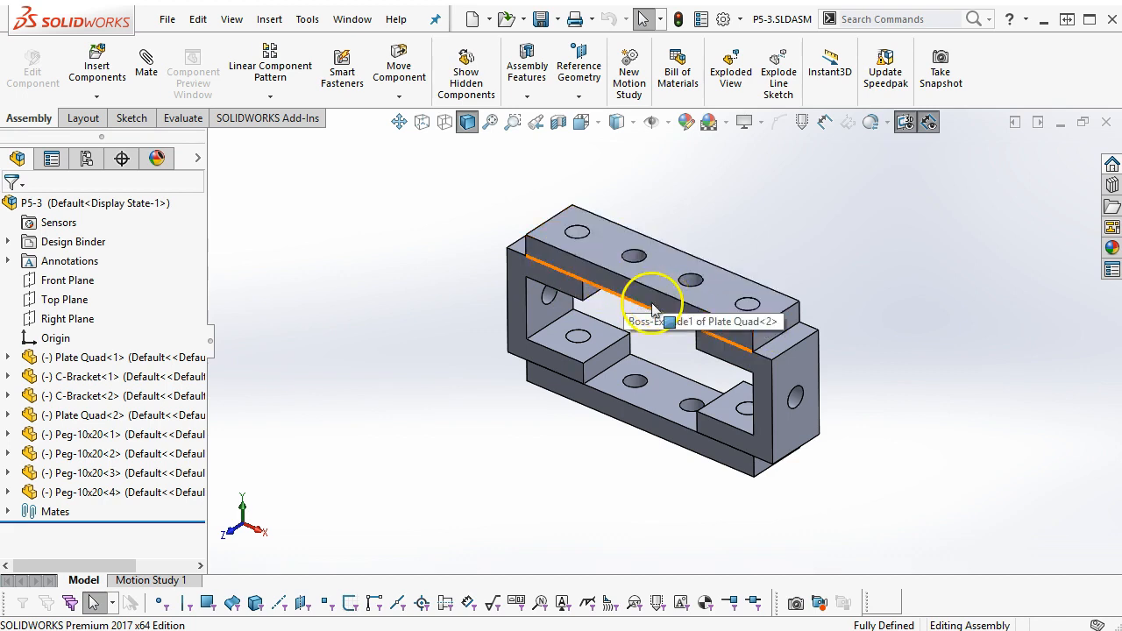
pyautogui.hotkey('ctrl', '1')
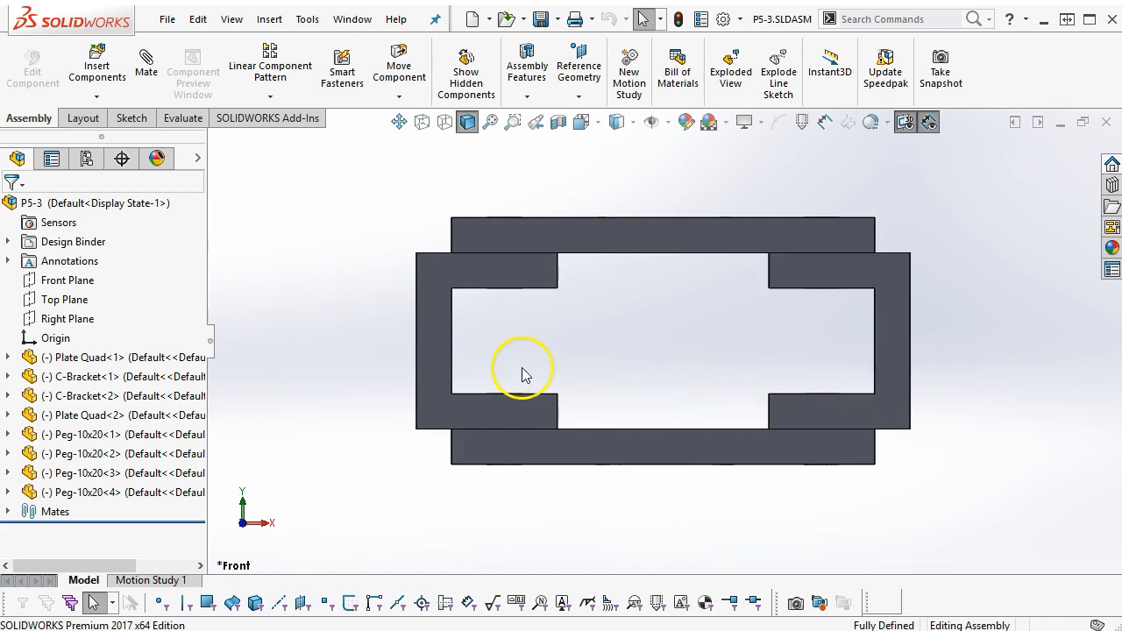
pyautogui.moveTo(611, 454); pyautogui.dragTo(640, 233, button='middle')
pyautogui.scroll(3, 664, 239)
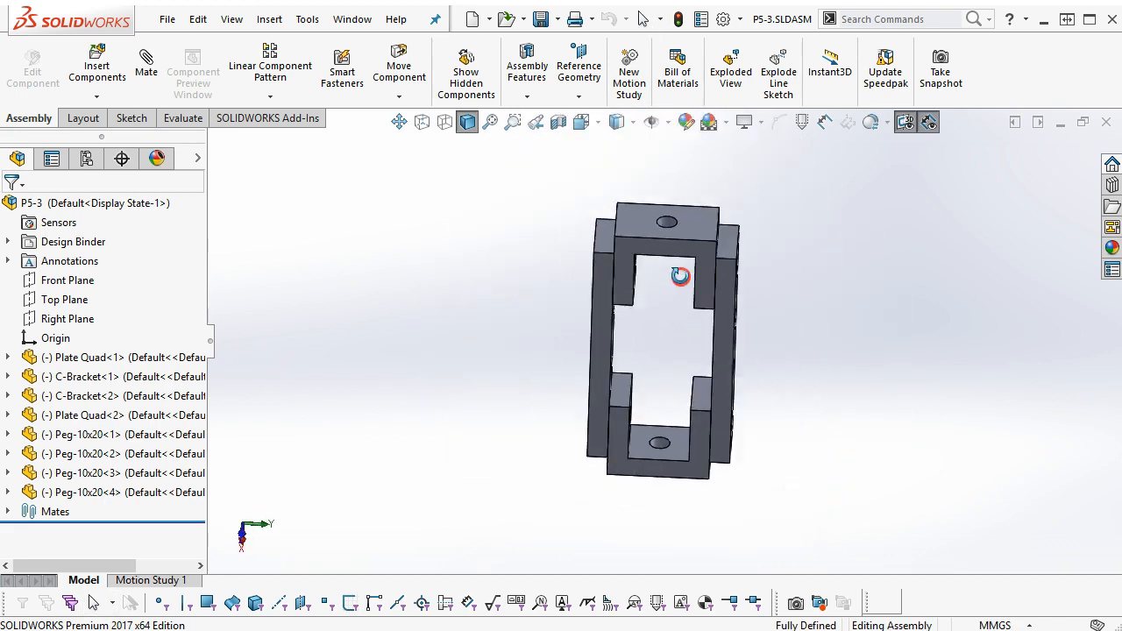
pyautogui.moveTo(680, 273); pyautogui.dragTo(684, 220, button='middle')
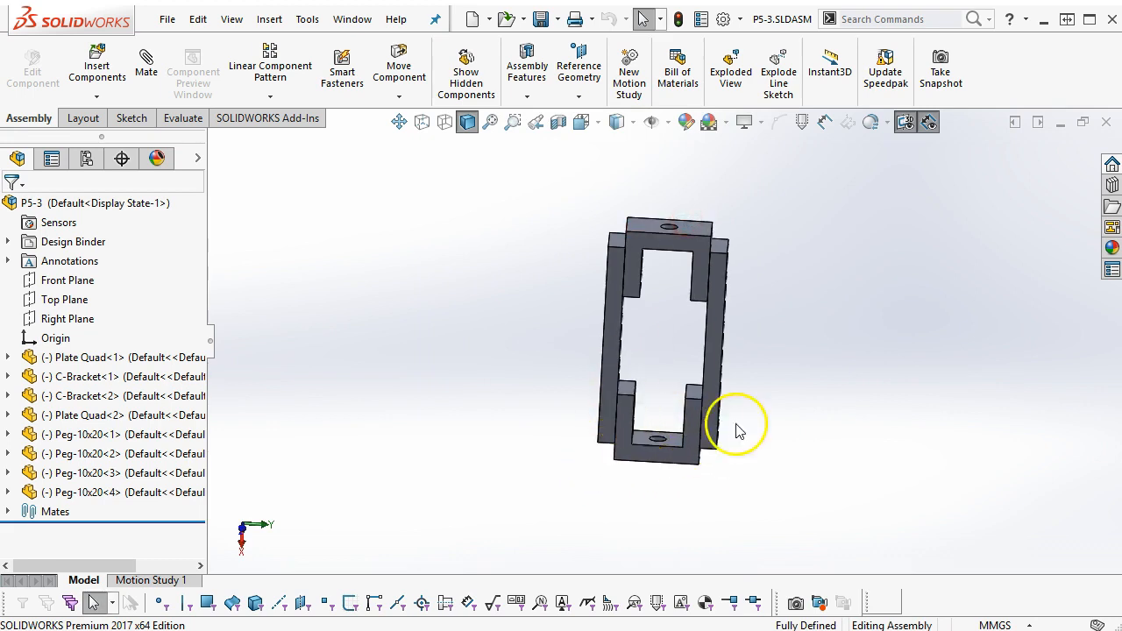
pyautogui.moveTo(660, 281); pyautogui.dragTo(738, 448, button='middle')
pyautogui.scroll(-5, 663, 346)
pyautogui.moveTo(663, 346); pyautogui.dragTo(711, 381, button='middle')
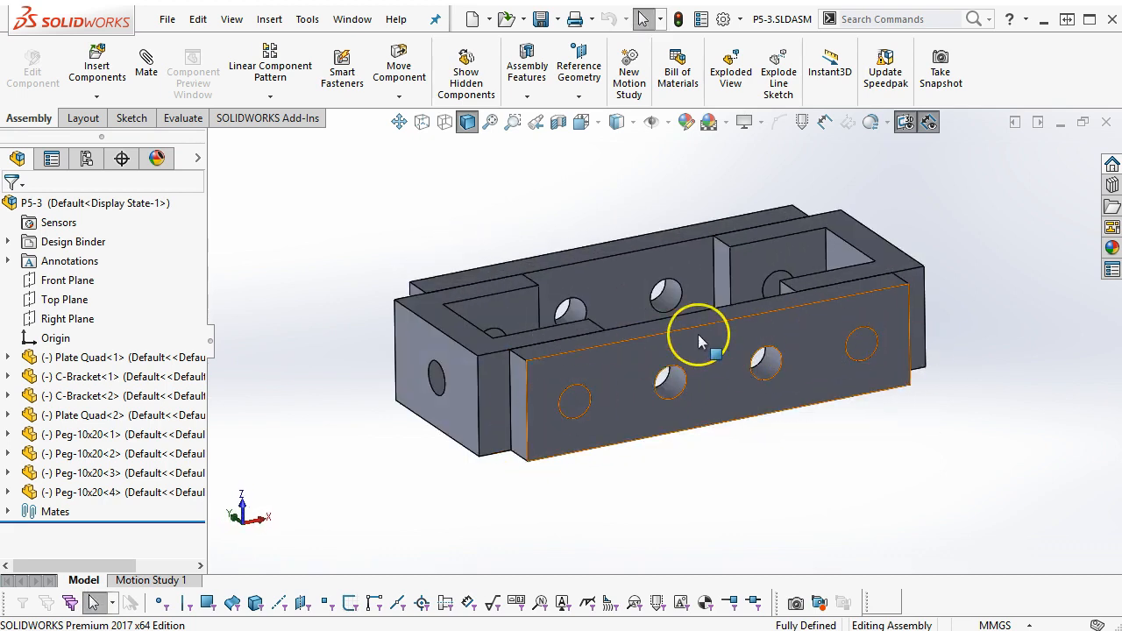
pyautogui.moveTo(709, 375); pyautogui.dragTo(715, 421, button='middle')
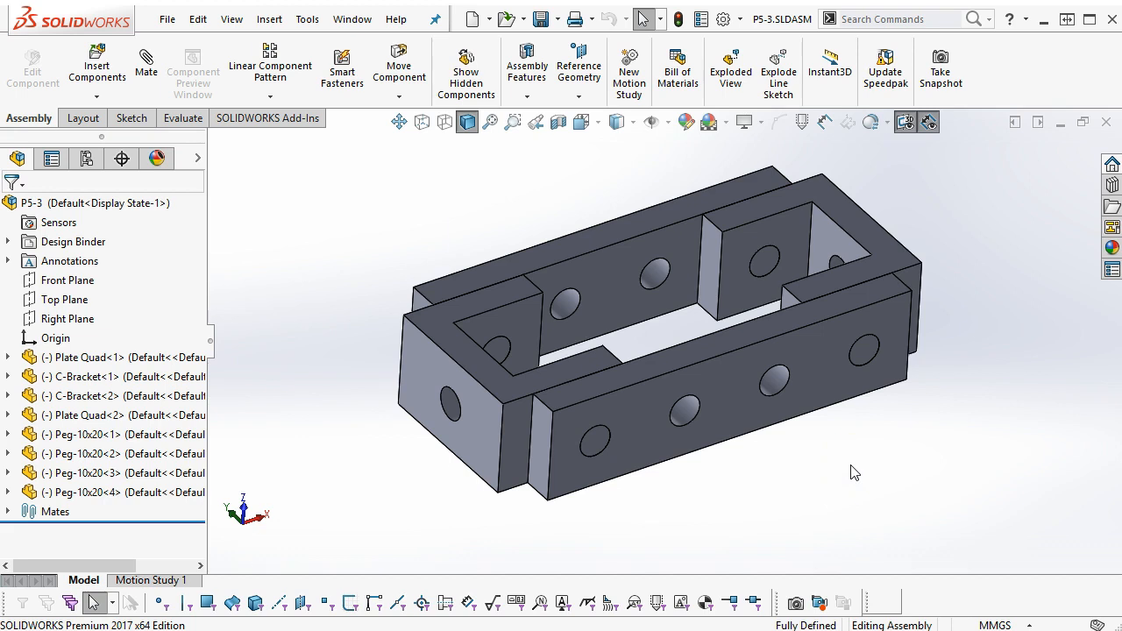
pyautogui.hotkey('ctrl', '1')
pyautogui.moveTo(669, 386); pyautogui.dragTo(702, 459, button='middle')
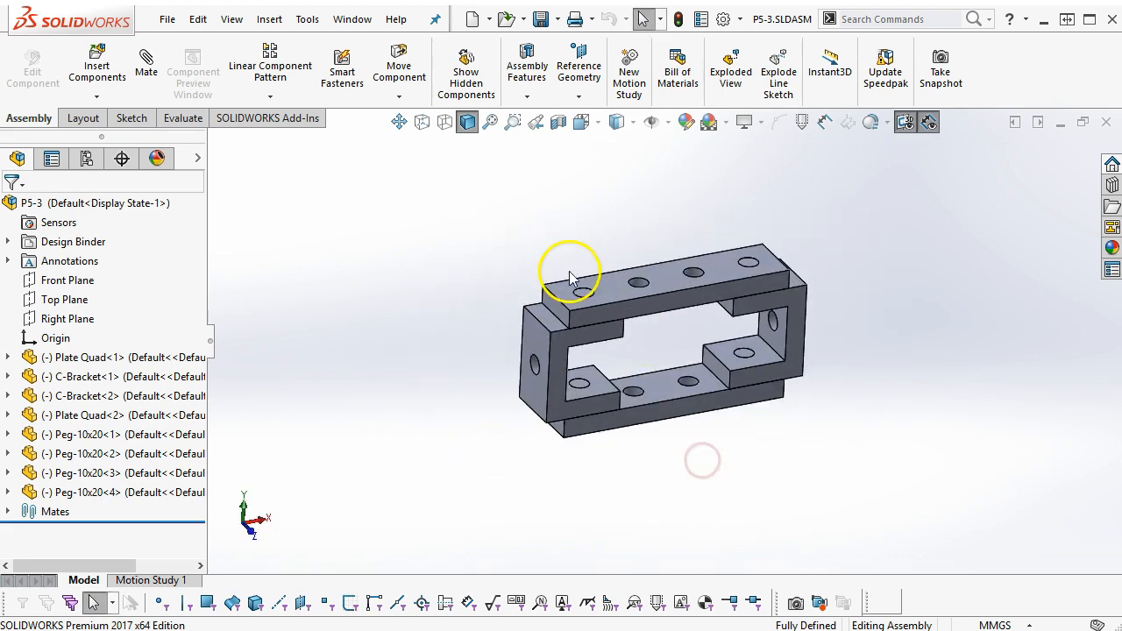
# Step: Begin saving the assembly under a new format, choosing STL as the file type and keeping the name P5-3.STL
pyautogui.click(167, 19)
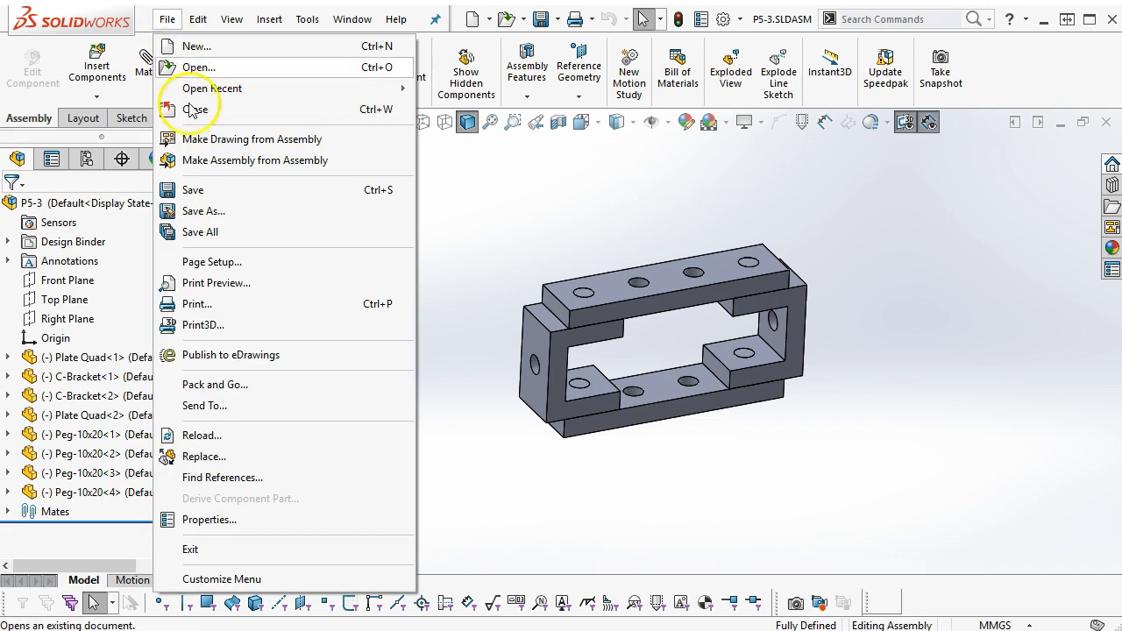
pyautogui.click(210, 210)
pyautogui.click(478, 423)
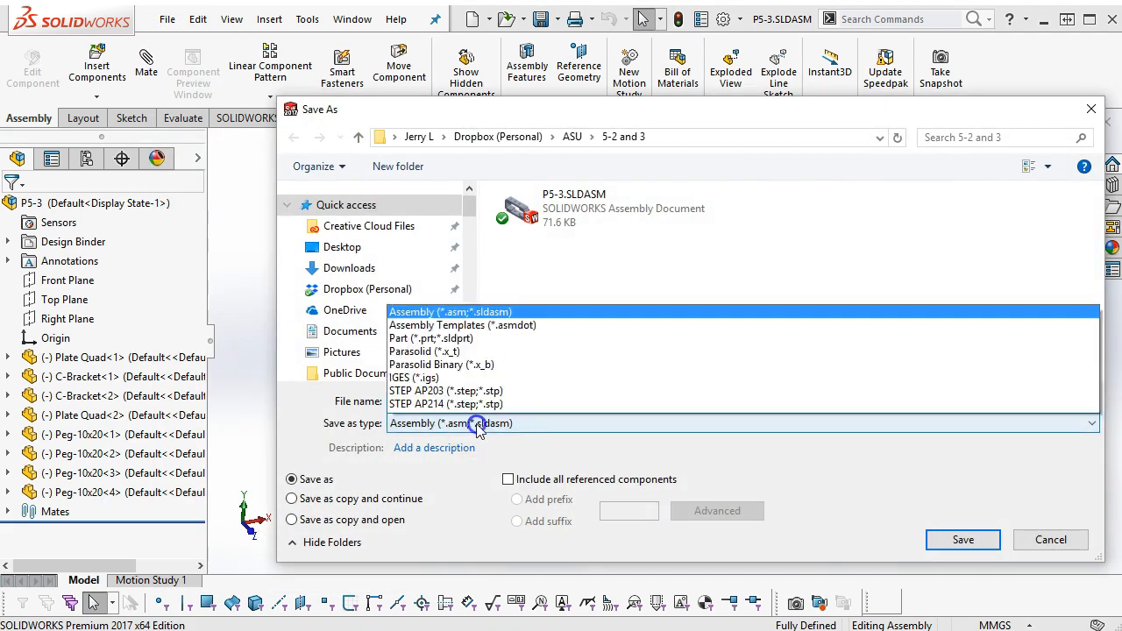
pyautogui.click(428, 181)
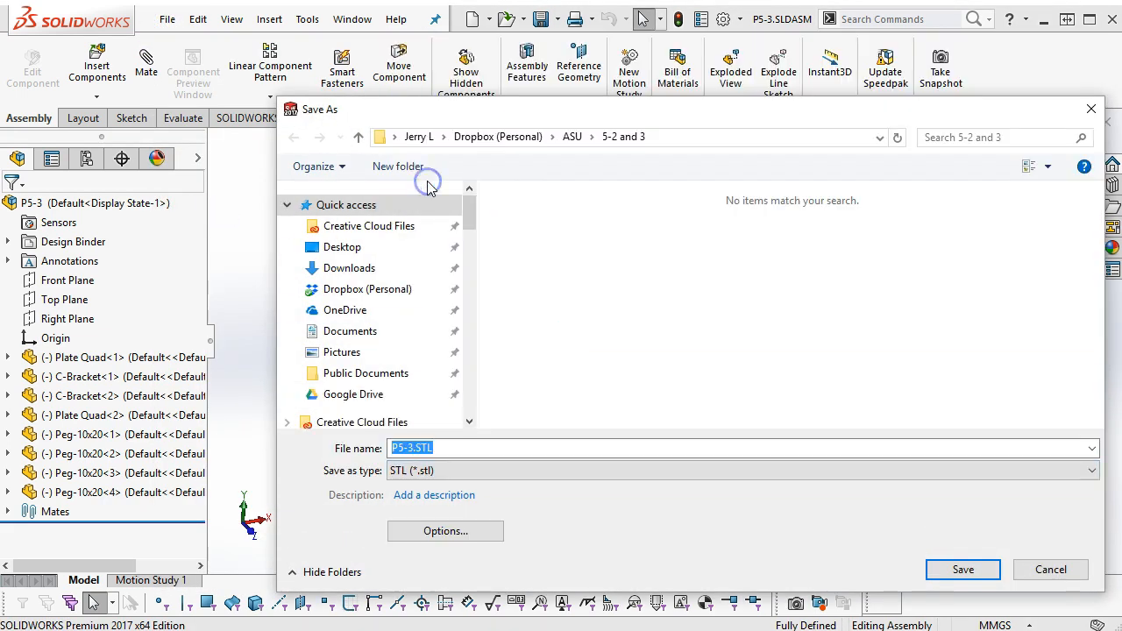
# Step: Review the STL export options for output format, units, resolution, coordinate system and single-file saving, and accept them
pyautogui.click(462, 531)
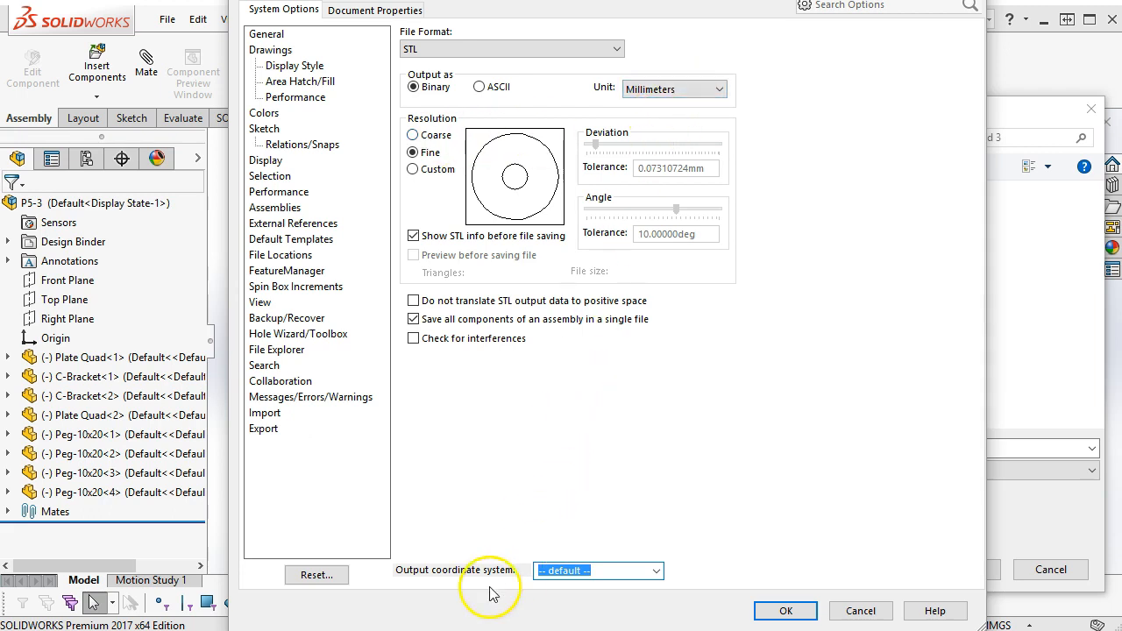
pyautogui.click(577, 575)
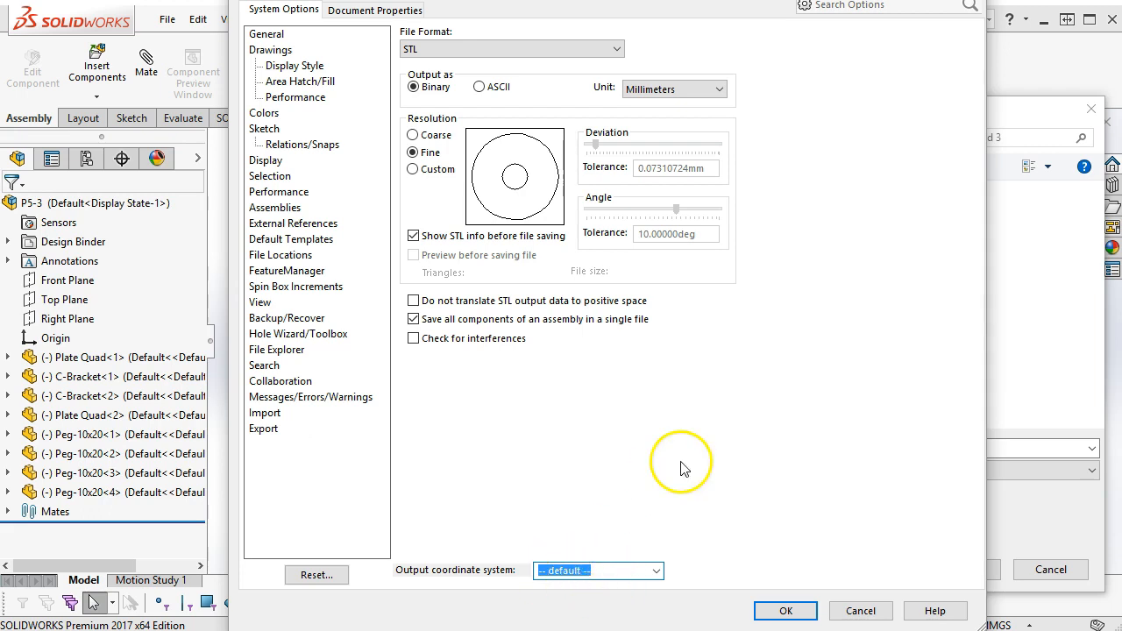
pyautogui.moveTo(789, 4); pyautogui.dragTo(740, 157)
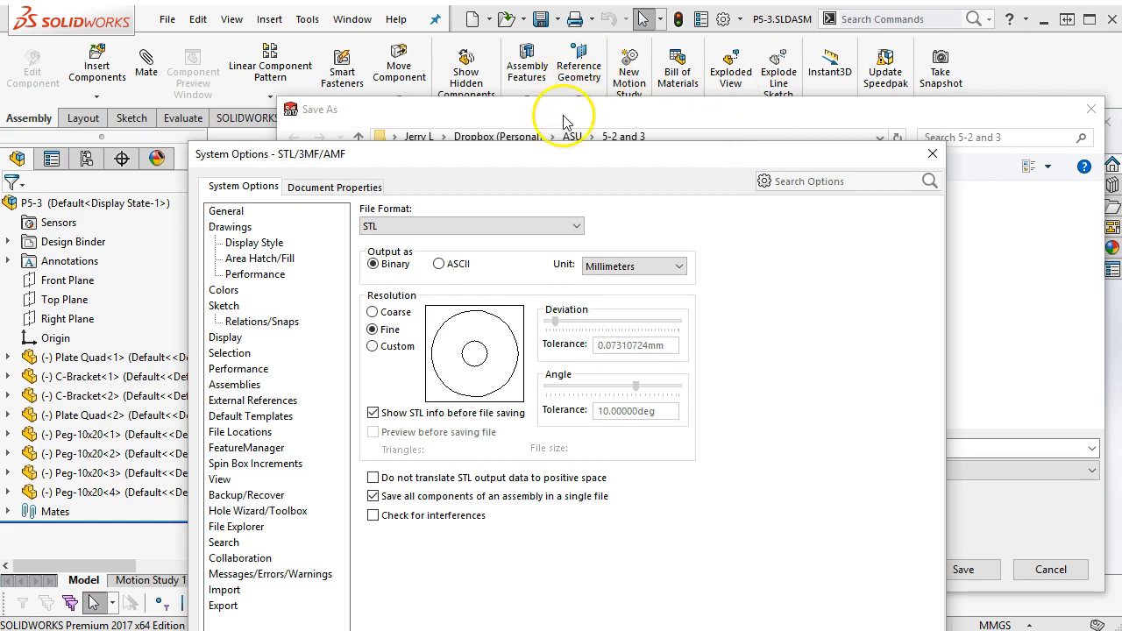
pyautogui.moveTo(557, 157); pyautogui.dragTo(630, 12)
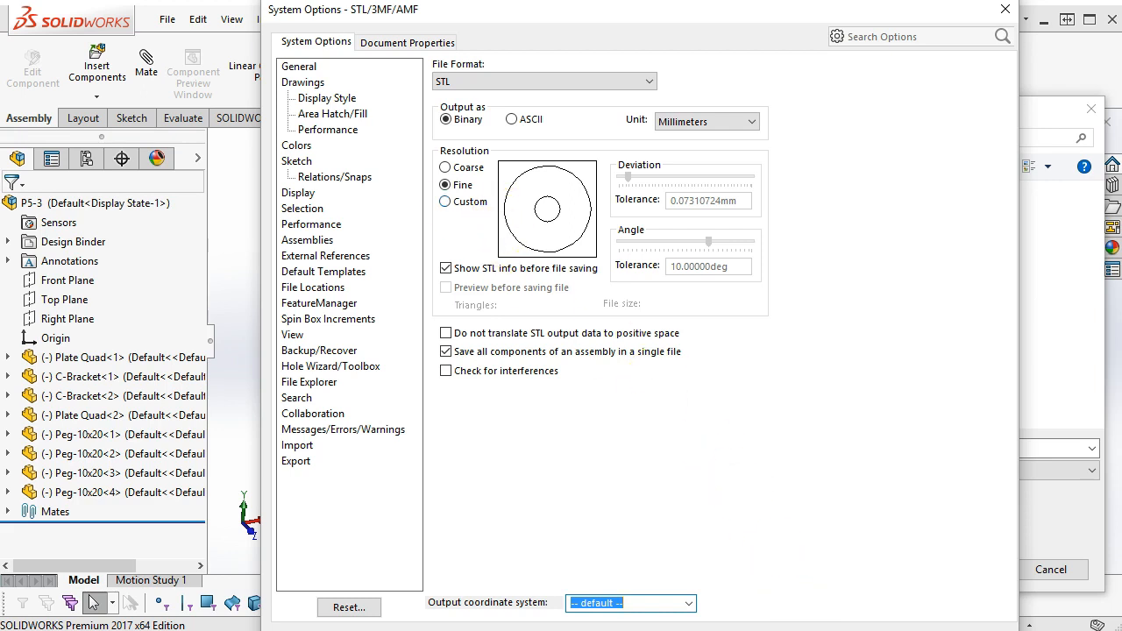
pyautogui.click(785, 630)
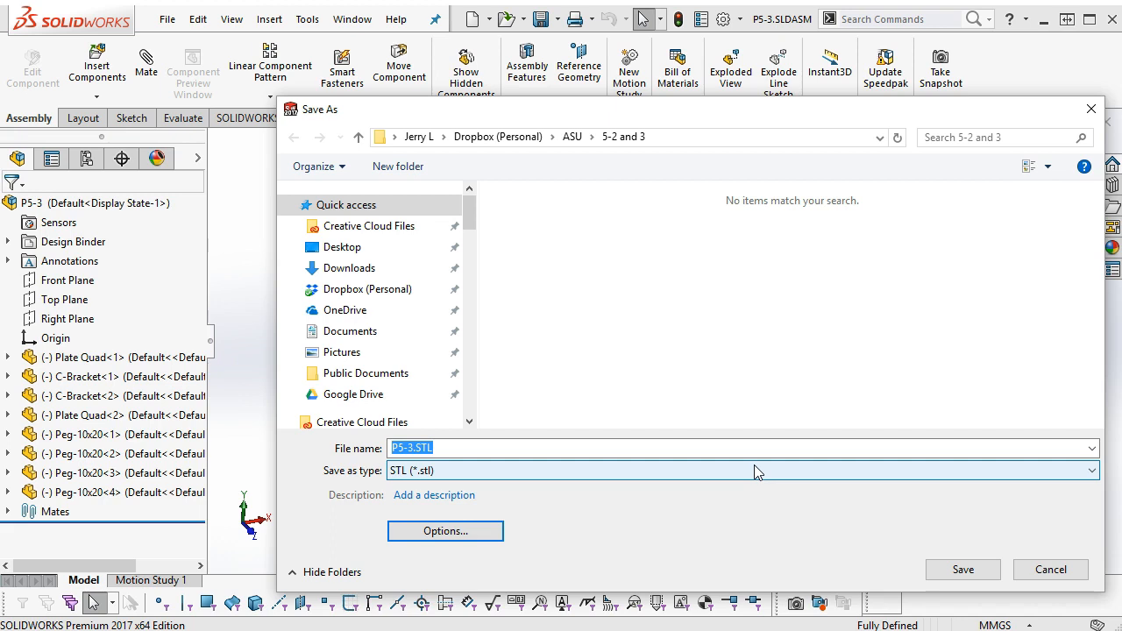
# Step: Turn off saving all assembly components in a single file in the STL options, and export the components as separate STL files
pyautogui.click(417, 534)
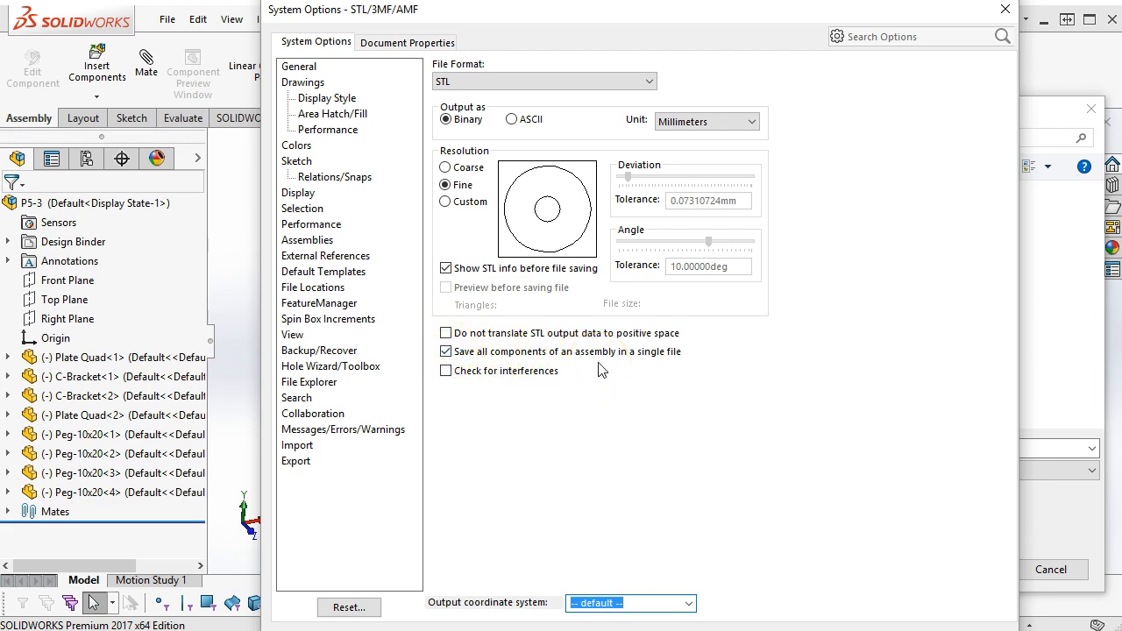
pyautogui.moveTo(499, 24); pyautogui.dragTo(919, 17)
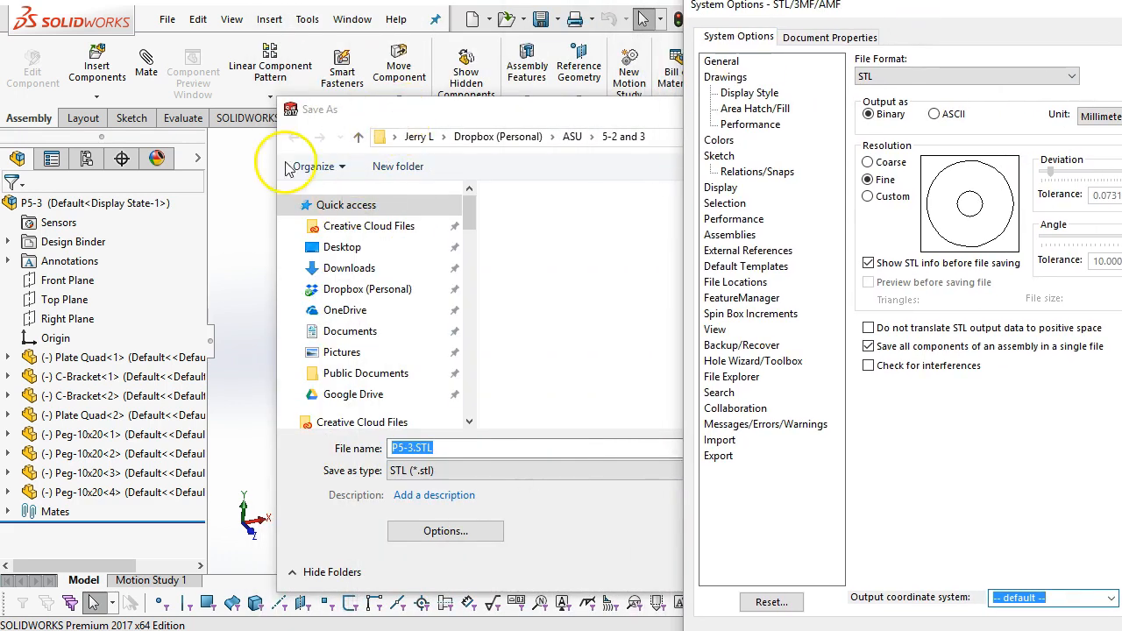
pyautogui.moveTo(1118, 13); pyautogui.dragTo(764, 5)
pyautogui.click(386, 337)
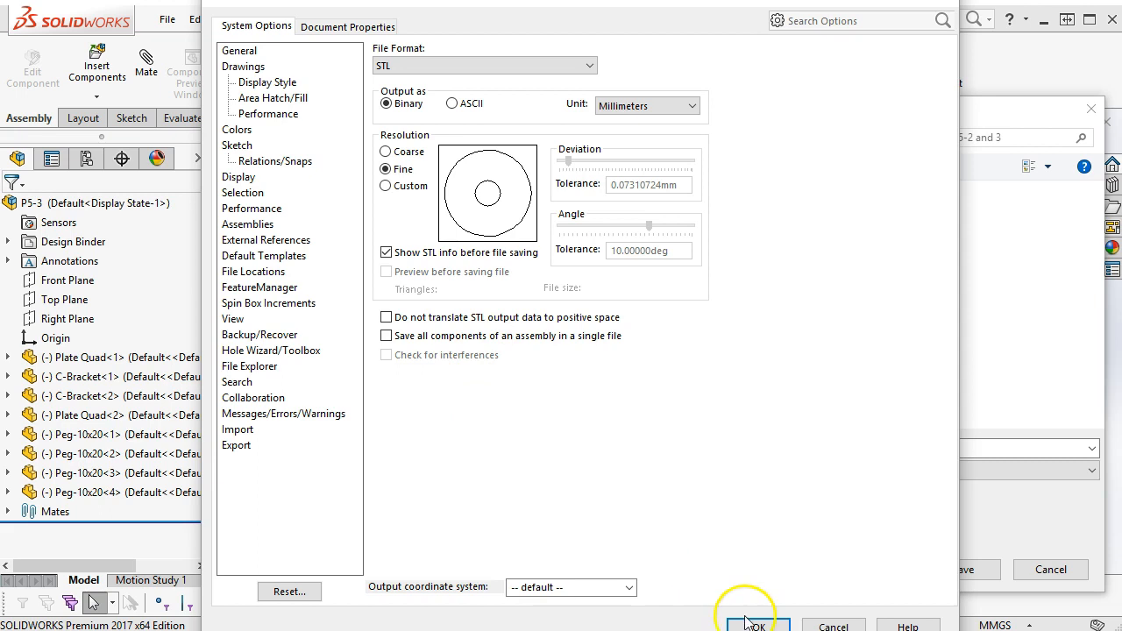
pyautogui.moveTo(579, 2); pyautogui.dragTo(580, 0)
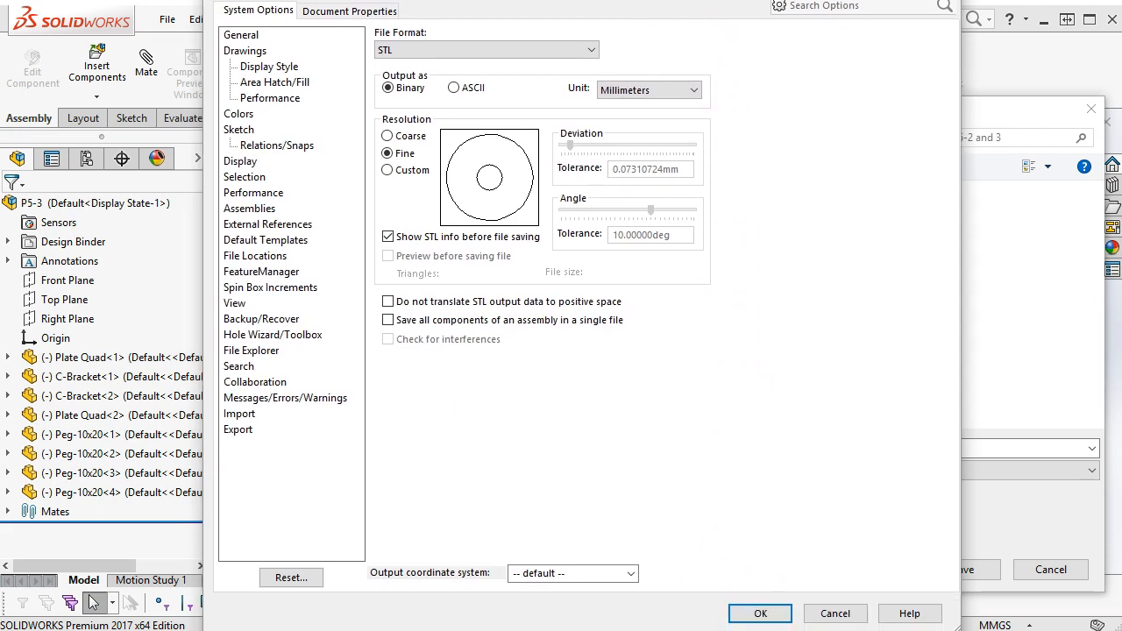
pyautogui.click(760, 613)
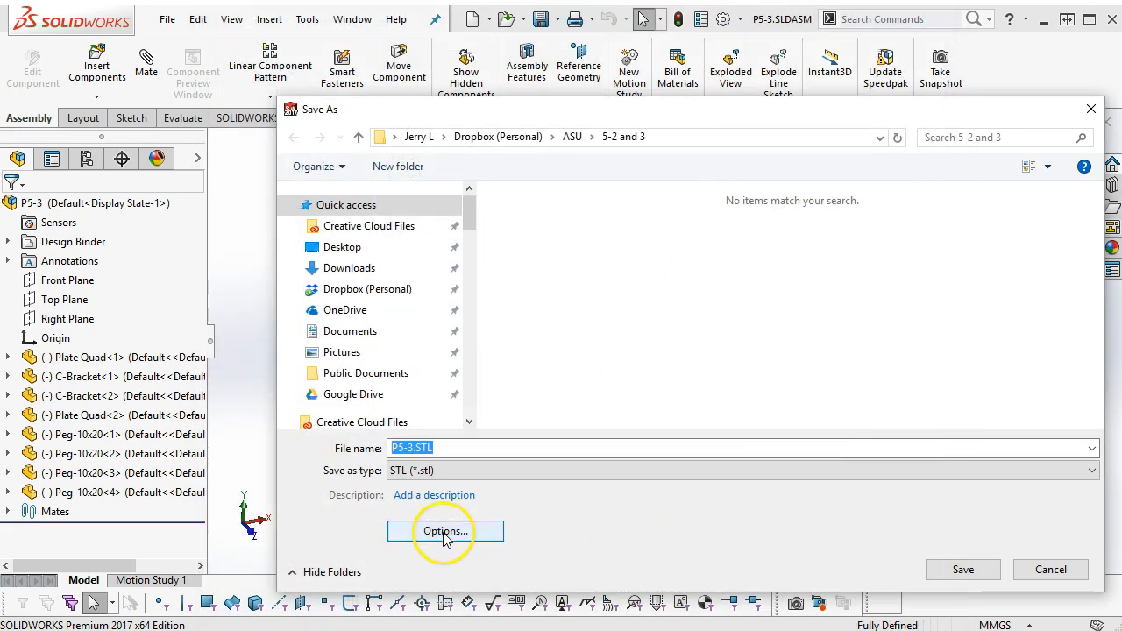
pyautogui.click(963, 570)
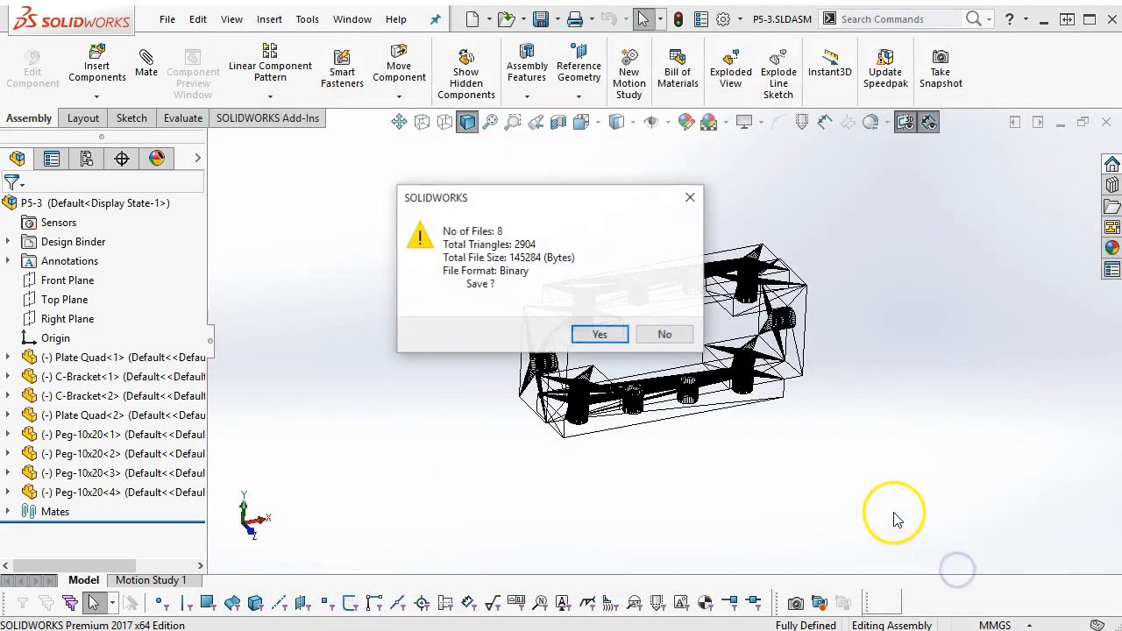
pyautogui.click(590, 333)
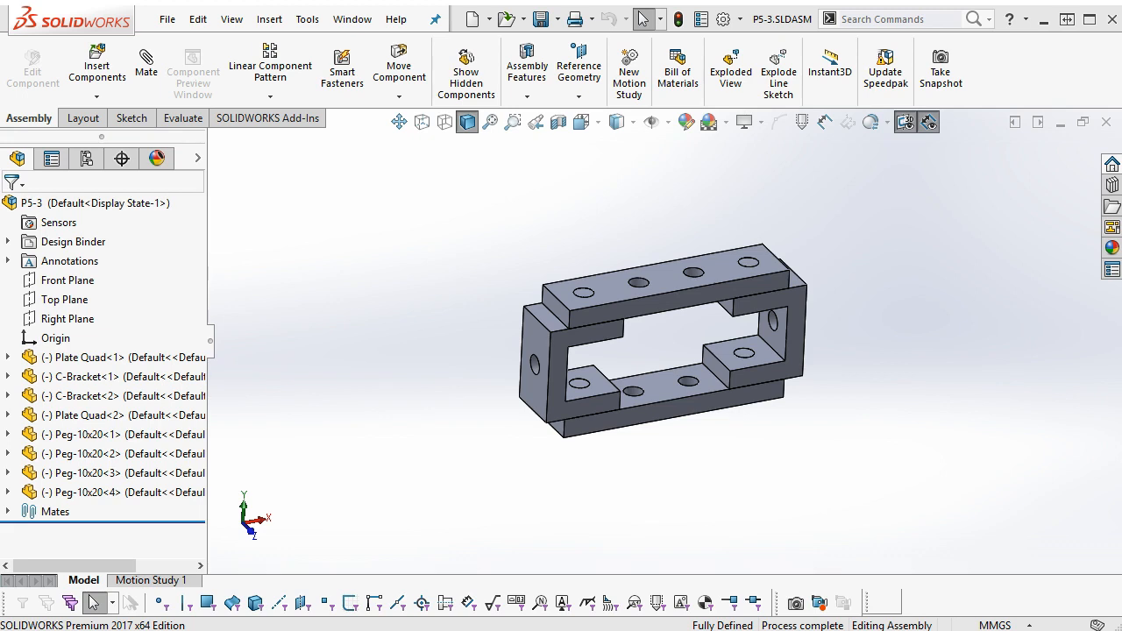
# Step: Check the exported STL files in File Explorer, selecting the C-Bracket-1, Peg-10x20-1 and Plate Quad-1 files, and move the window away
pyautogui.moveTo(1121, 96); pyautogui.dragTo(718, 131)
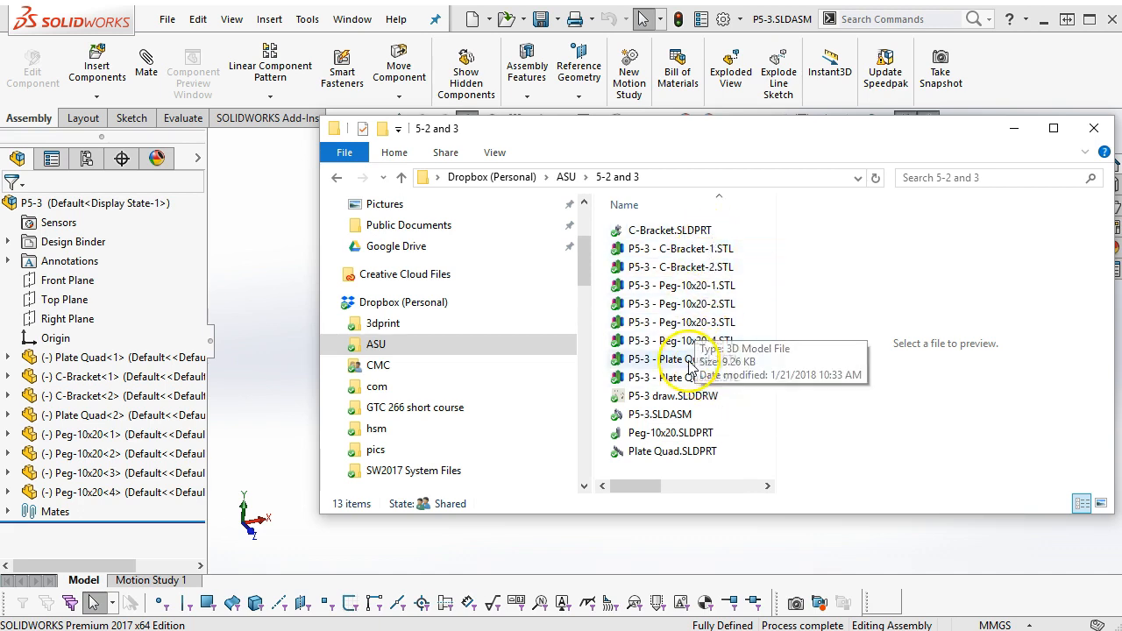
pyautogui.click(680, 249)
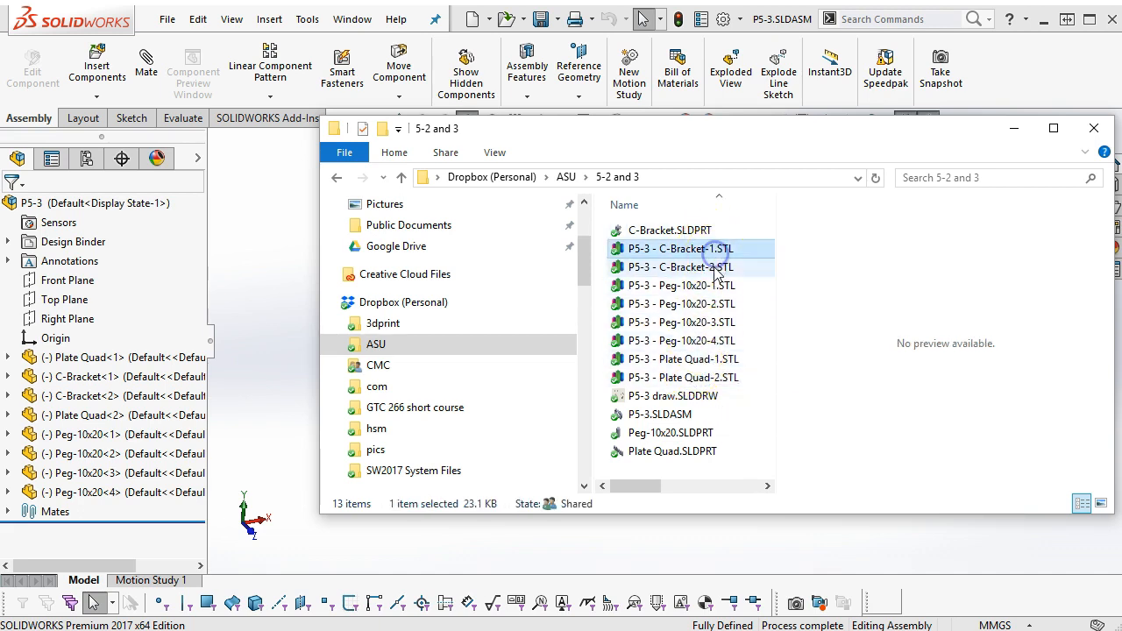
pyautogui.keyDown('ctrl'); pyautogui.click(680, 285); pyautogui.keyUp('ctrl')
pyautogui.keyDown('ctrl'); pyautogui.click(692, 359); pyautogui.keyUp('ctrl')
pyautogui.moveTo(734, 138); pyautogui.dragTo(1121, 141)
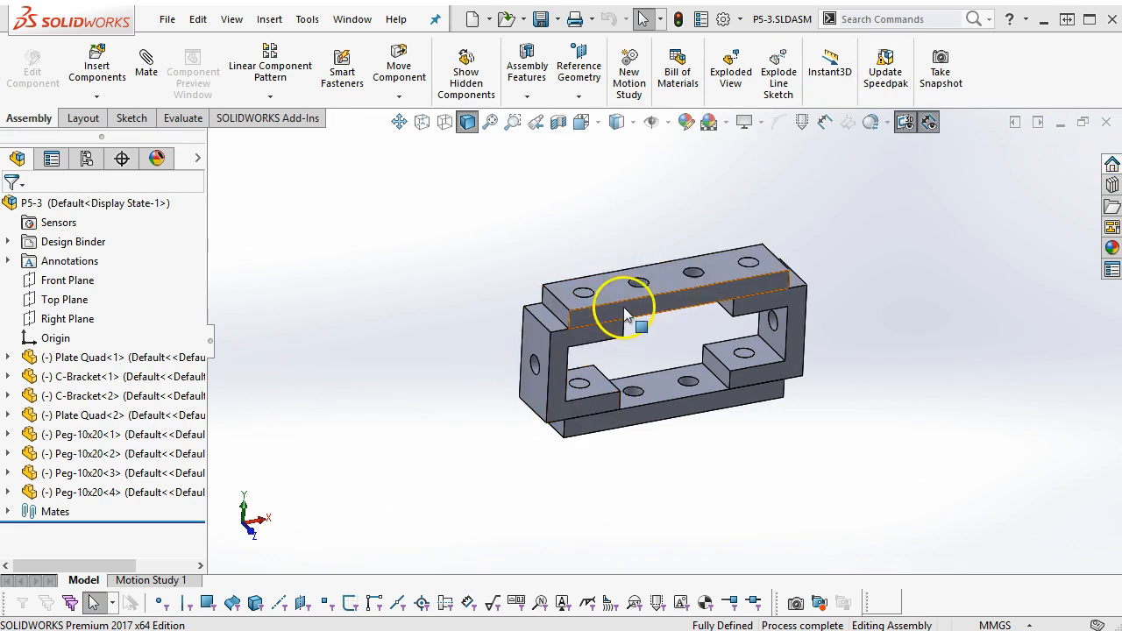
# Step: Open the lower Plate Quad component of the assembly as its own part
pyautogui.rightClick(646, 422)
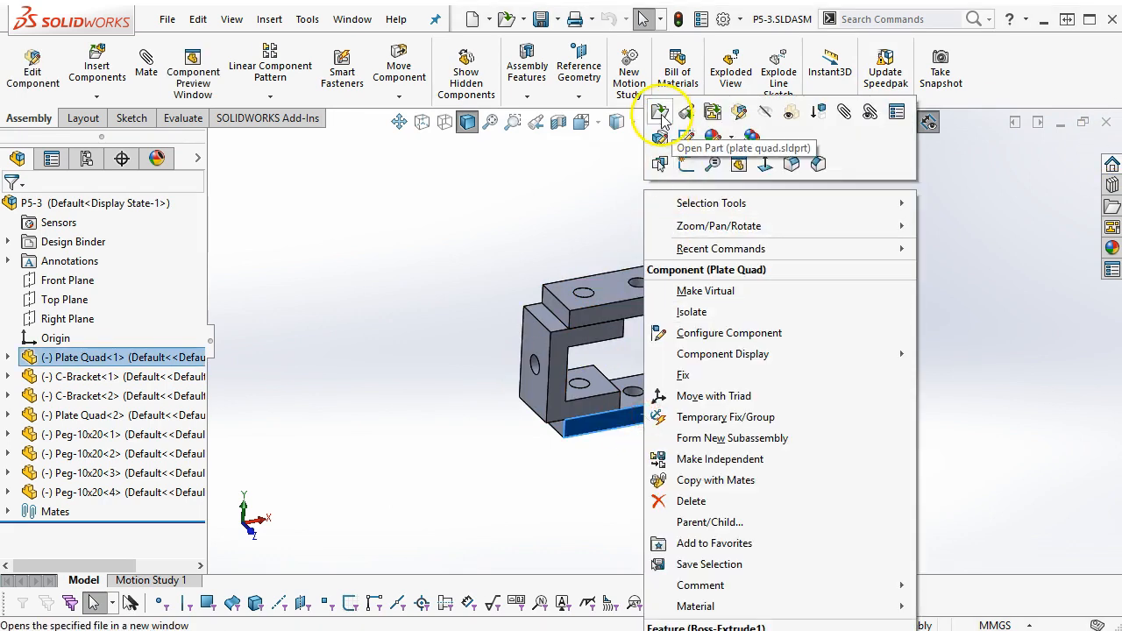
pyautogui.click(662, 261)
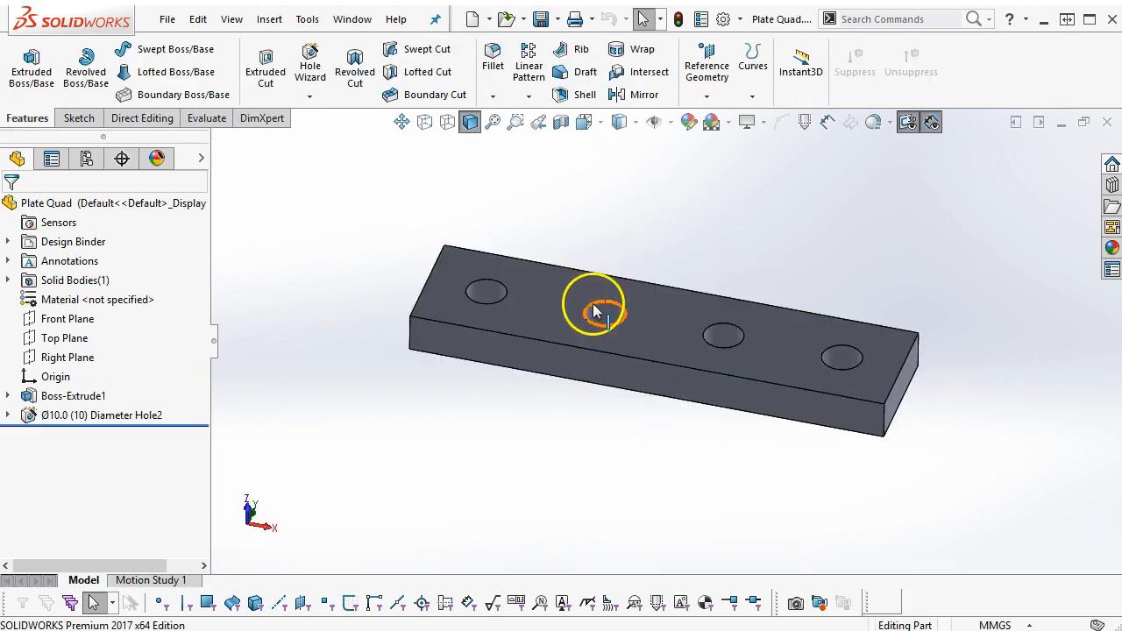
pyautogui.moveTo(513, 405); pyautogui.dragTo(521, 423, button='middle')
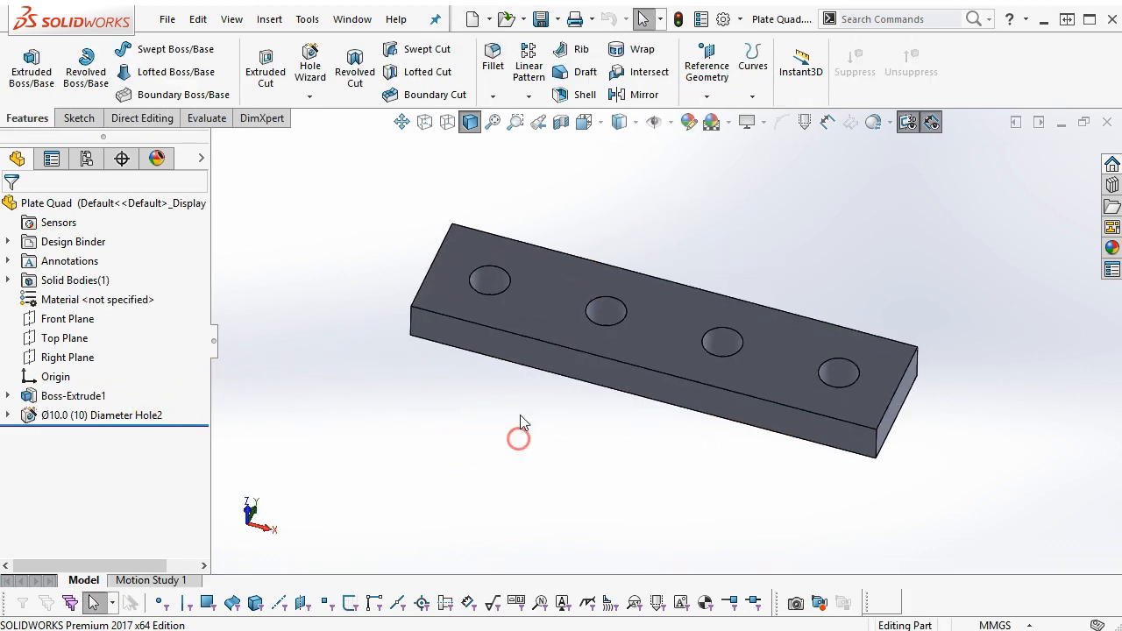
# Step: Review the STL export options for saving the Plate Quad part as Plate Quad.STL, and cancel the export
pyautogui.click(166, 18)
pyautogui.click(193, 211)
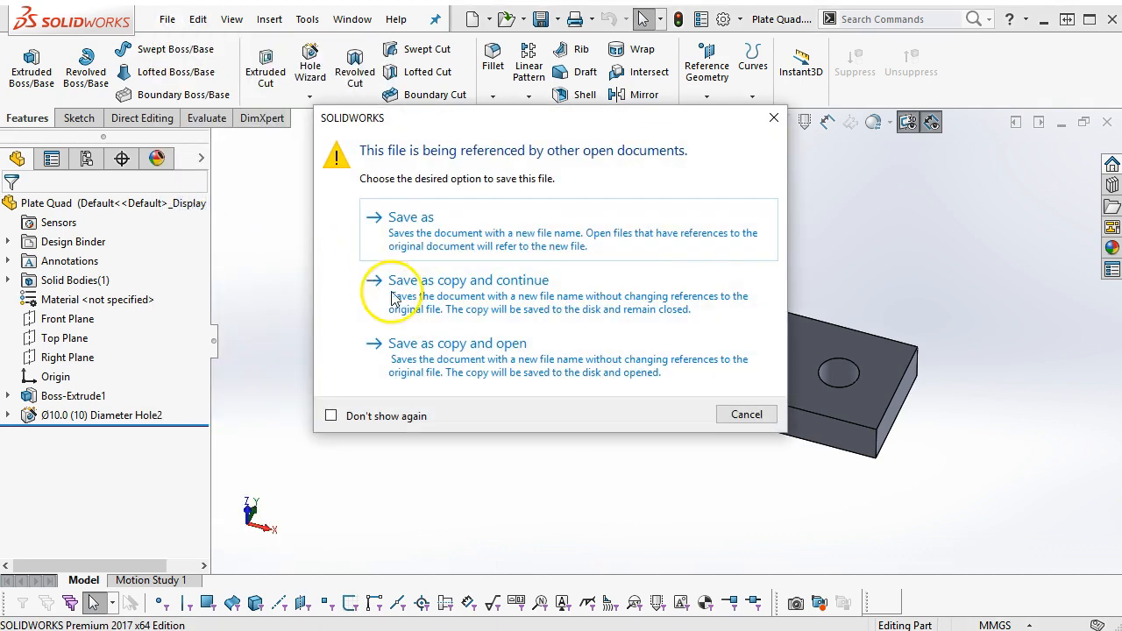
pyautogui.click(430, 233)
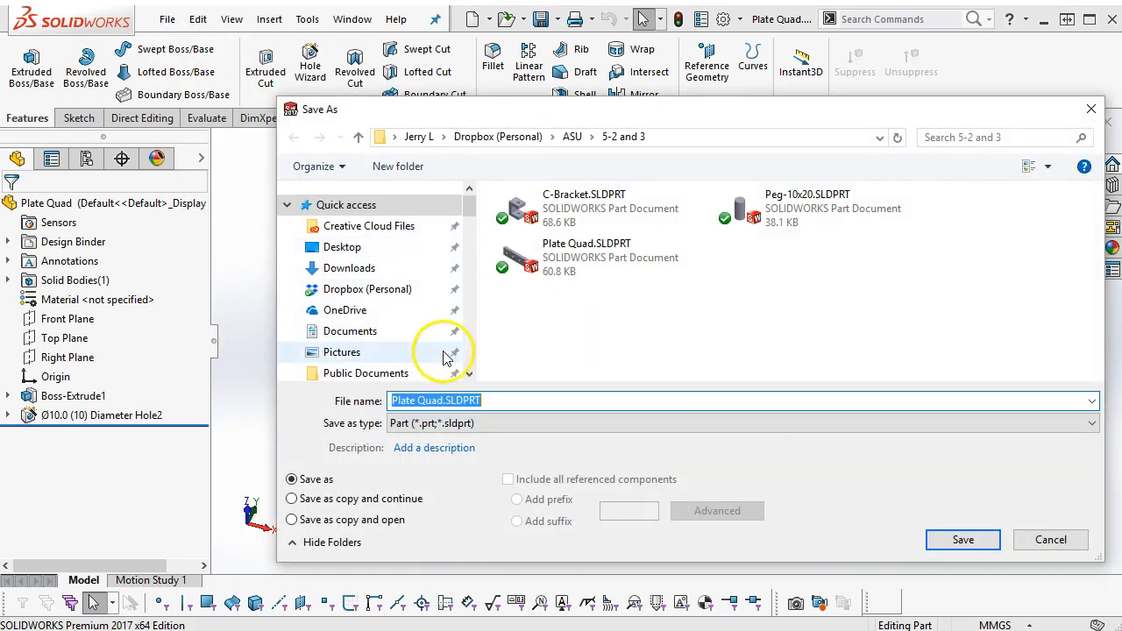
pyautogui.click(452, 423)
pyautogui.click(443, 209)
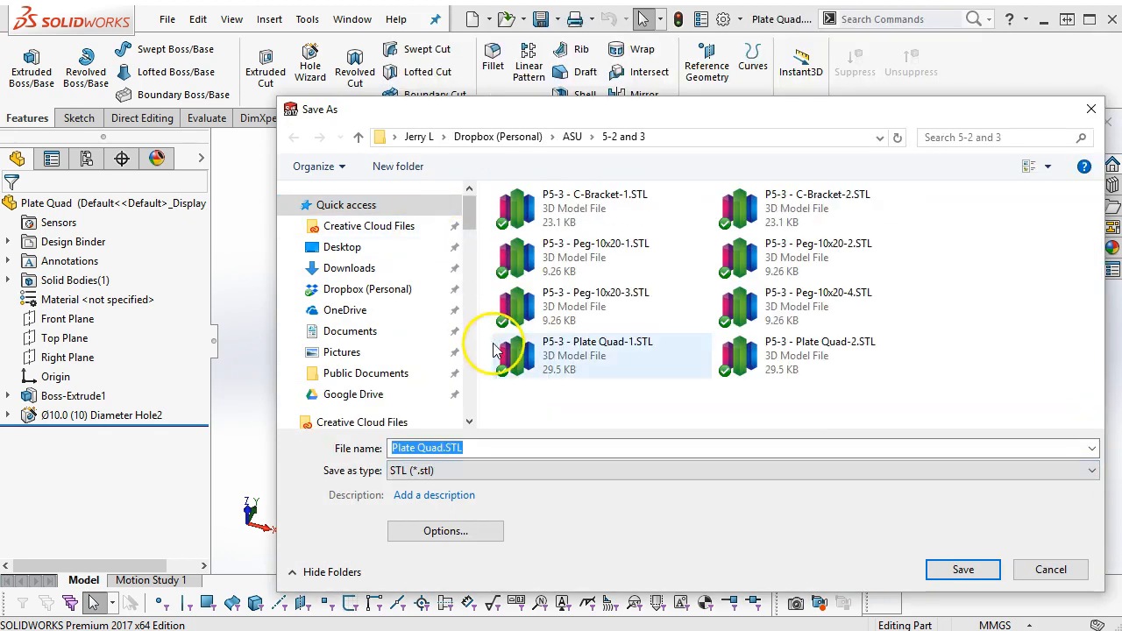
pyautogui.click(456, 531)
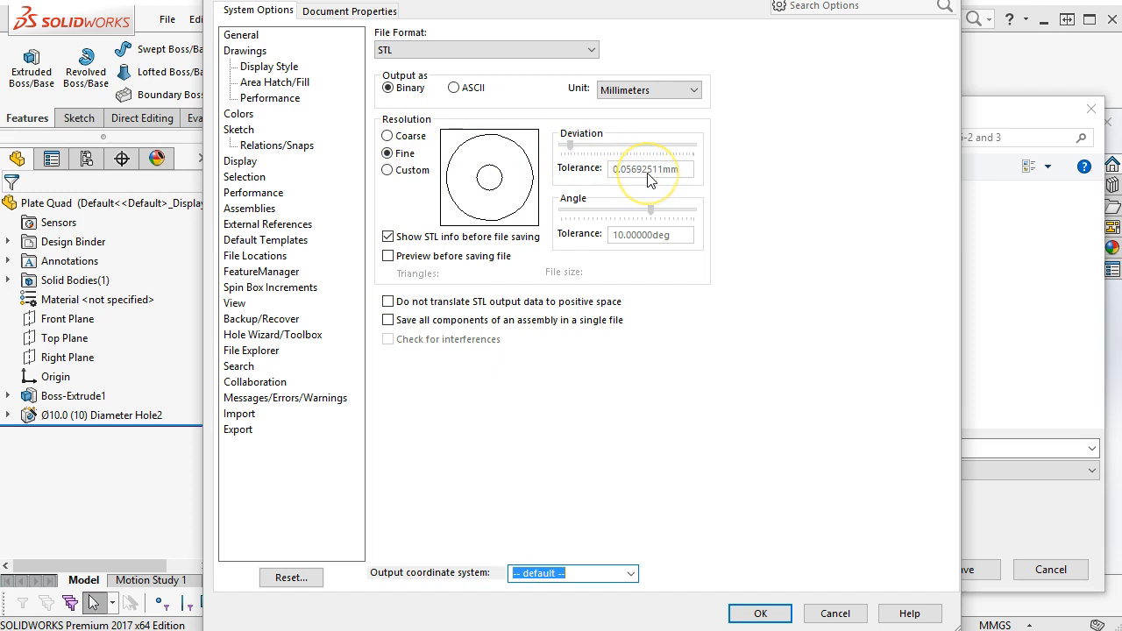
pyautogui.click(842, 617)
pyautogui.click(1066, 572)
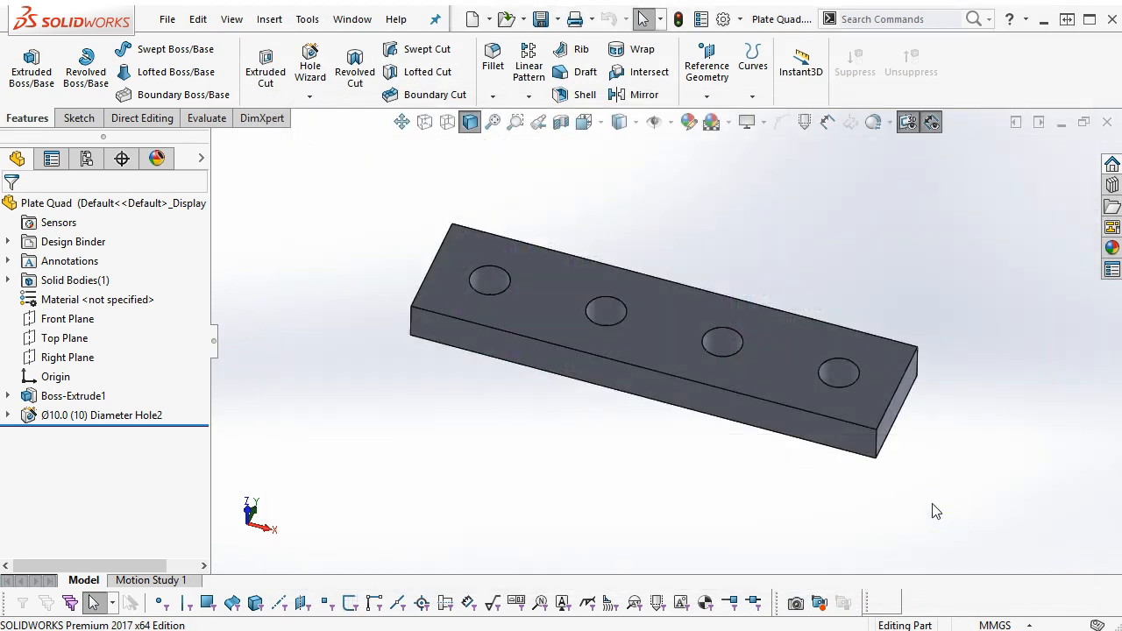
# Step: View the Plate Quad part's four-hole face from the front
pyautogui.moveTo(752, 471); pyautogui.dragTo(746, 370, button='middle')
pyautogui.moveTo(745, 370); pyautogui.dragTo(767, 388, button='right')
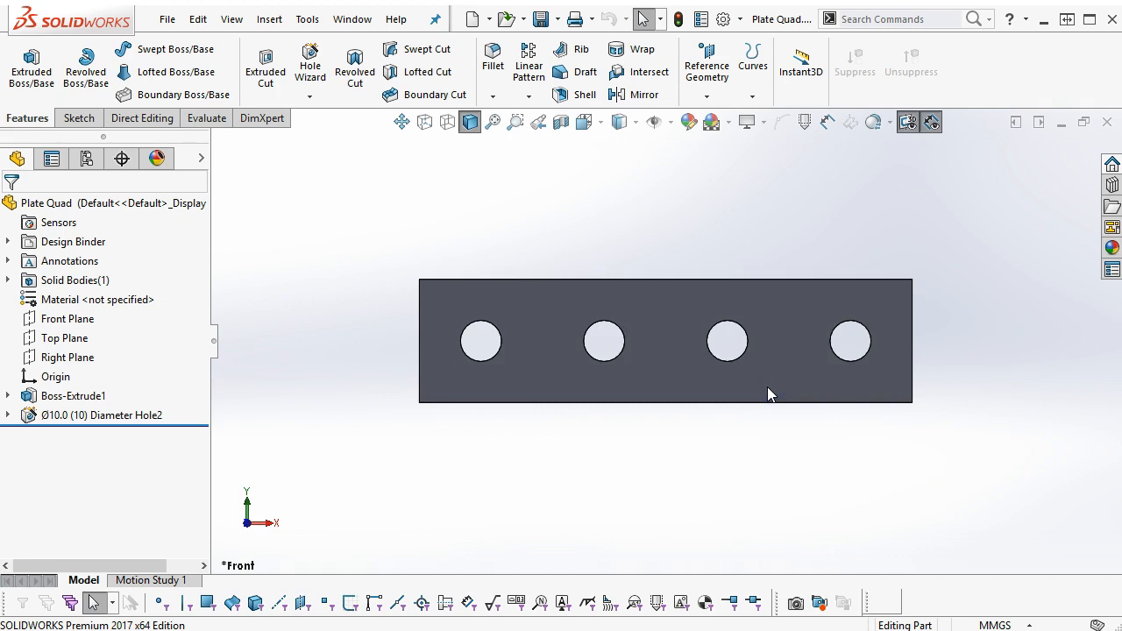
# Step: Close the Plate Quad part and view the P5-3 assembly at an angle from above
pyautogui.click(1106, 122)
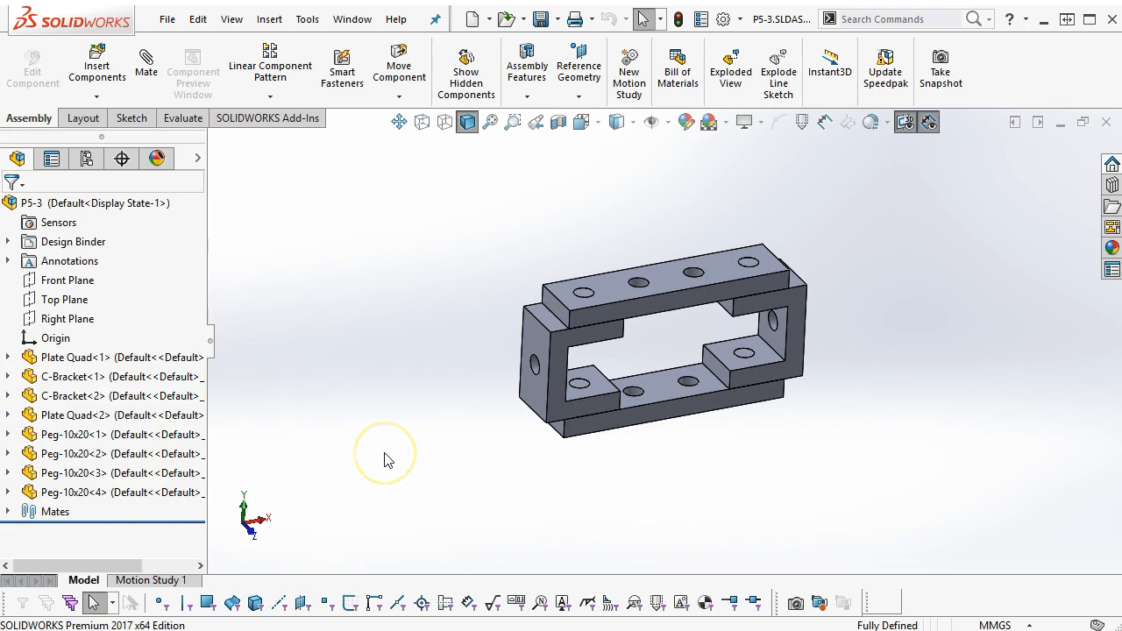
pyautogui.hotkey('ctrl', '7')
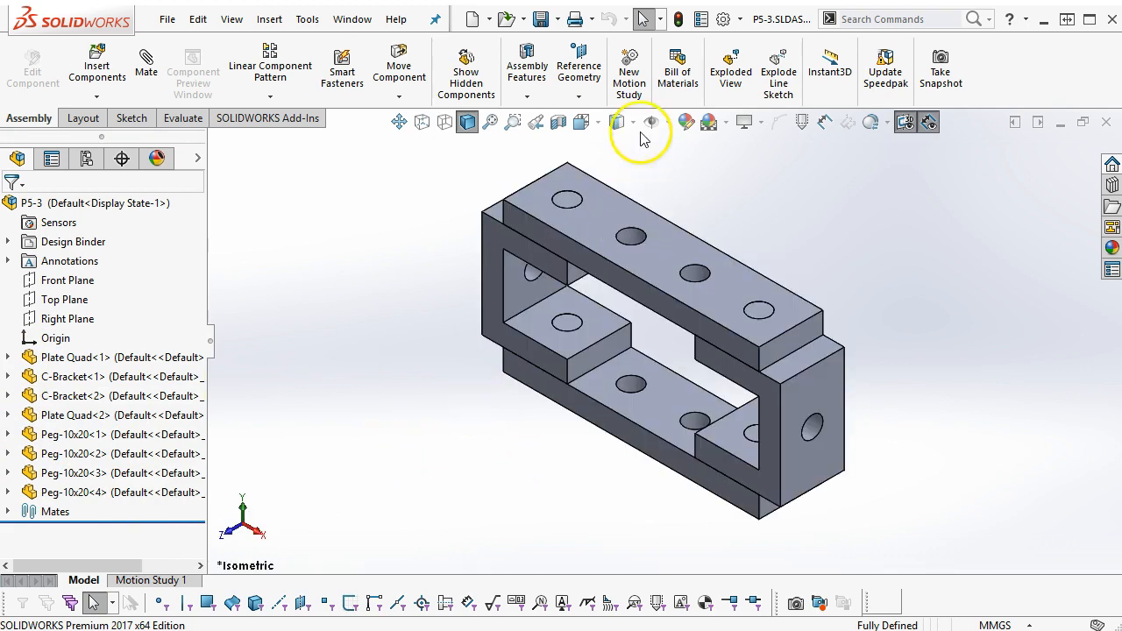
pyautogui.moveTo(711, 237); pyautogui.dragTo(671, 473, button='middle')
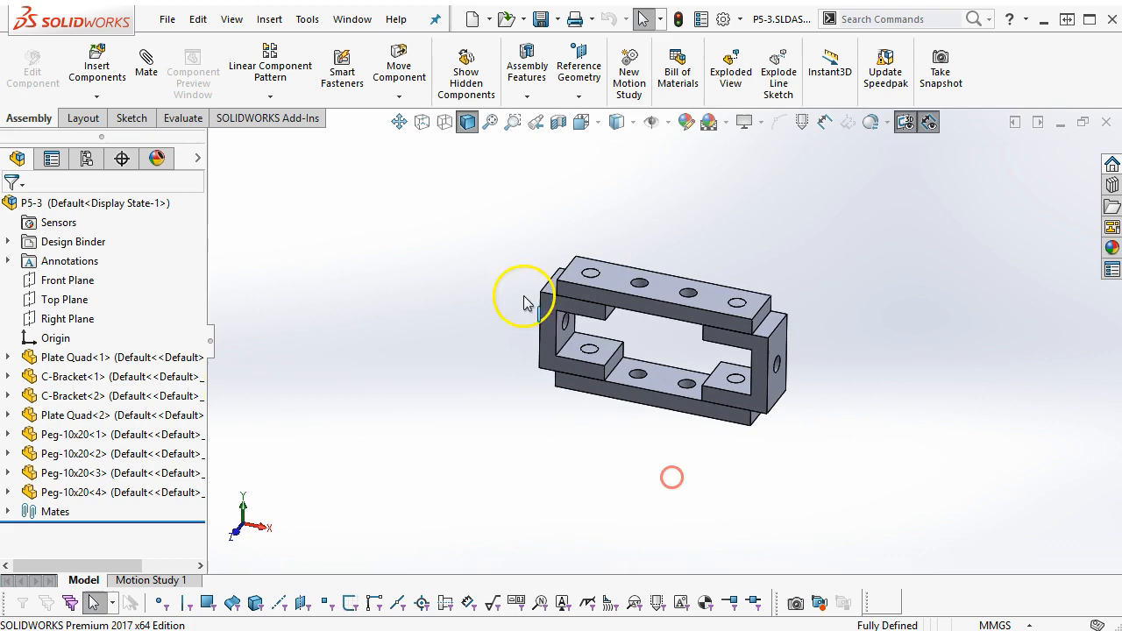
# Step: Load the SOLIDWORKS Simulation add-in, show its commands, and slightly widen the assembly's feature tree
pyautogui.click(250, 123)
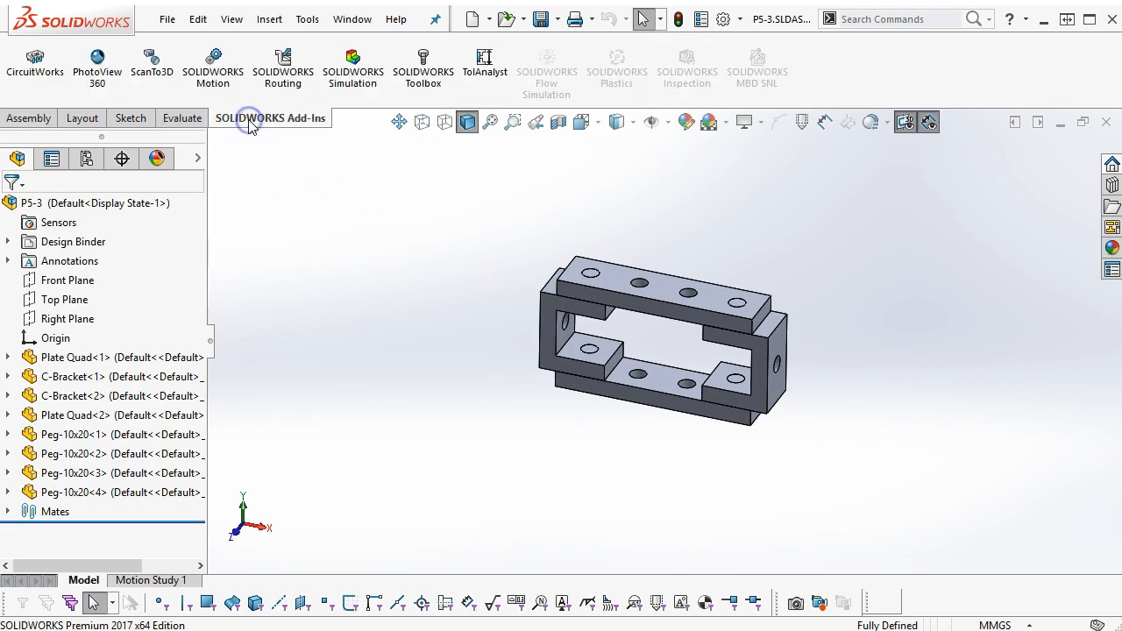
pyautogui.click(354, 72)
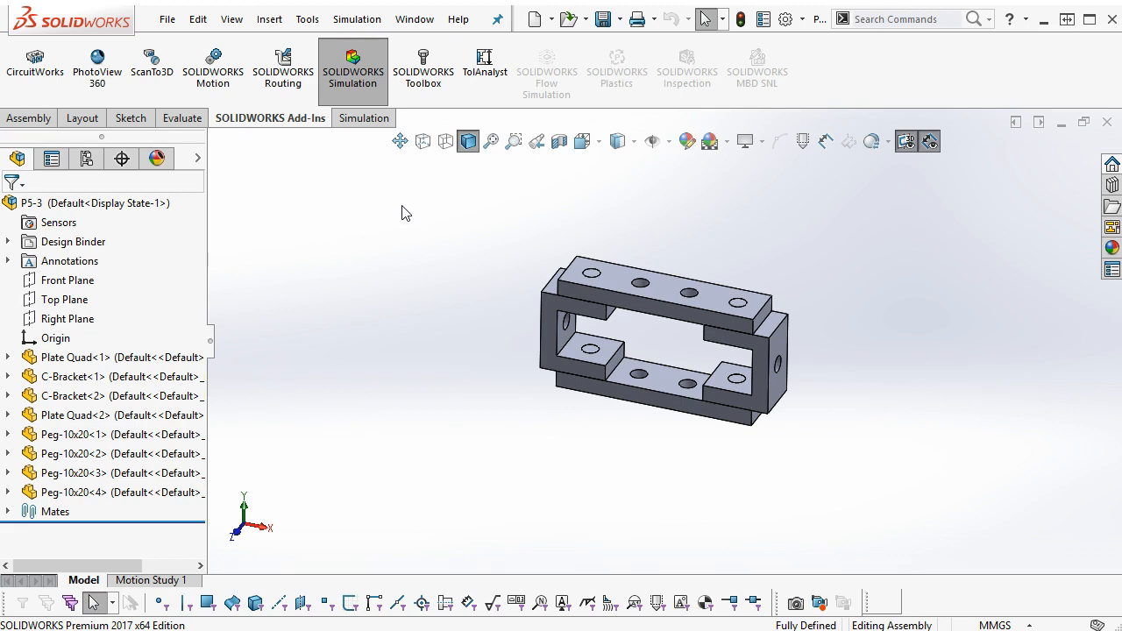
pyautogui.click(401, 214)
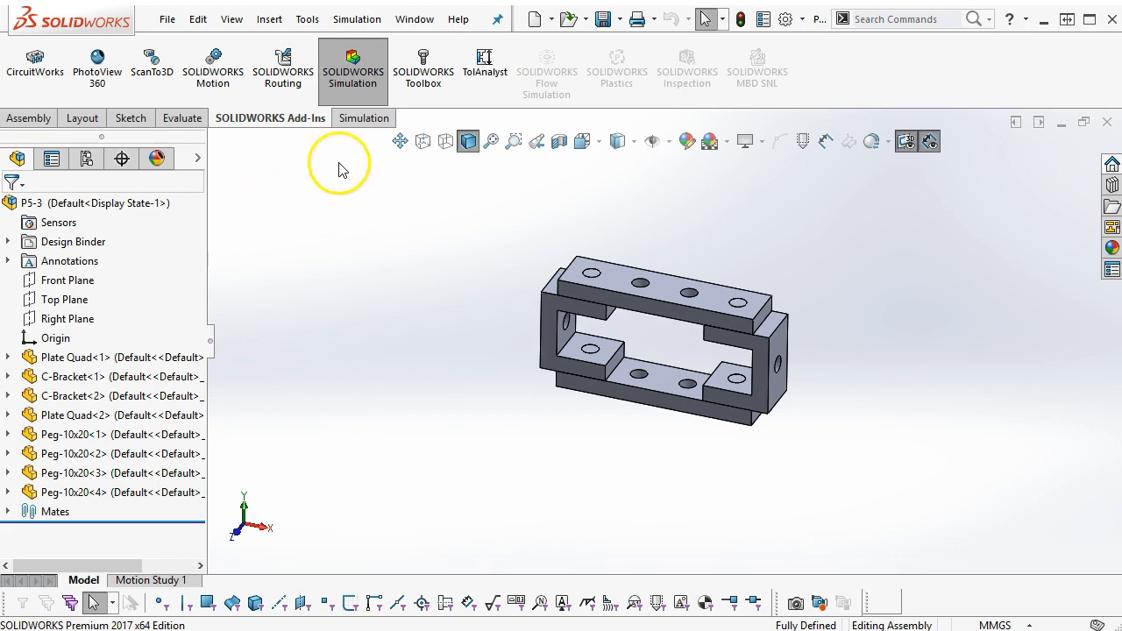
pyautogui.click(360, 118)
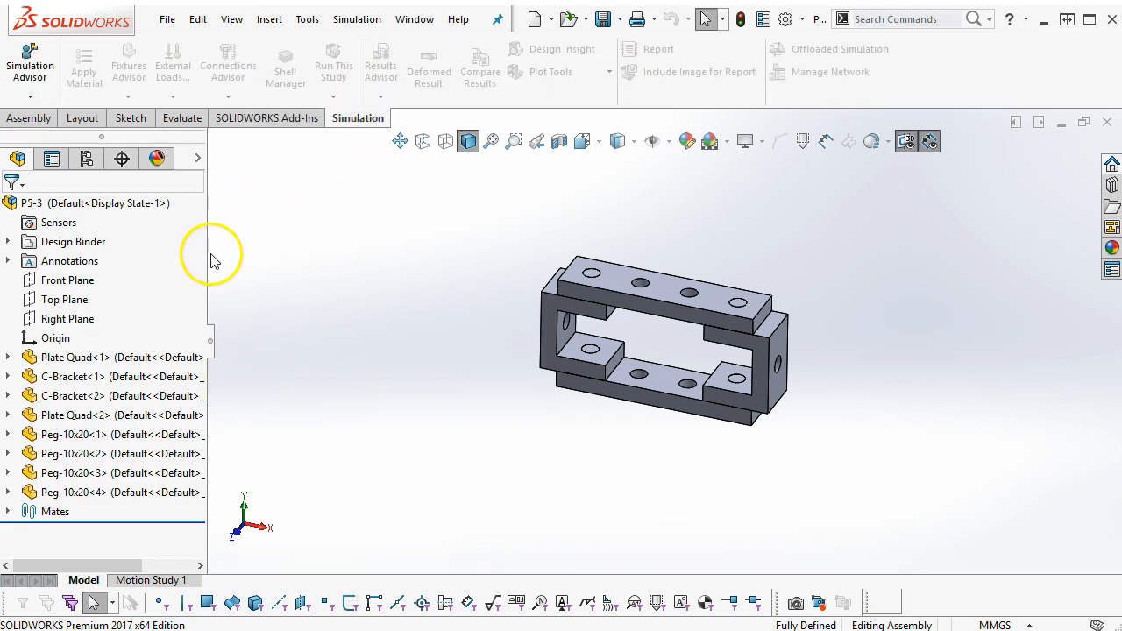
pyautogui.moveTo(209, 257); pyautogui.dragTo(231, 260)
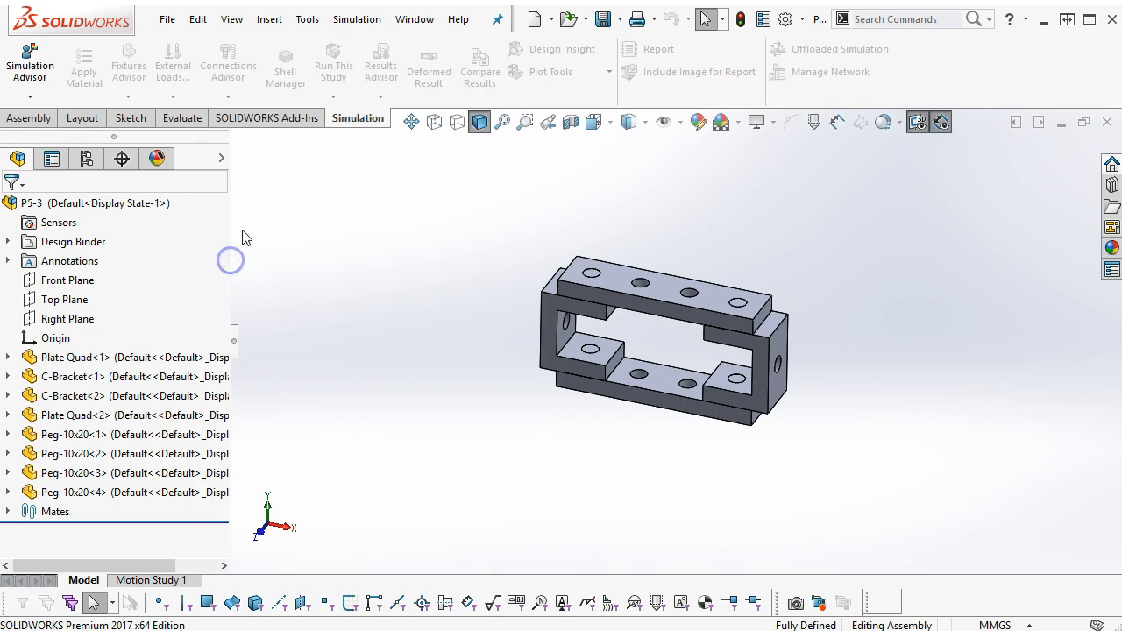
pyautogui.click(275, 125)
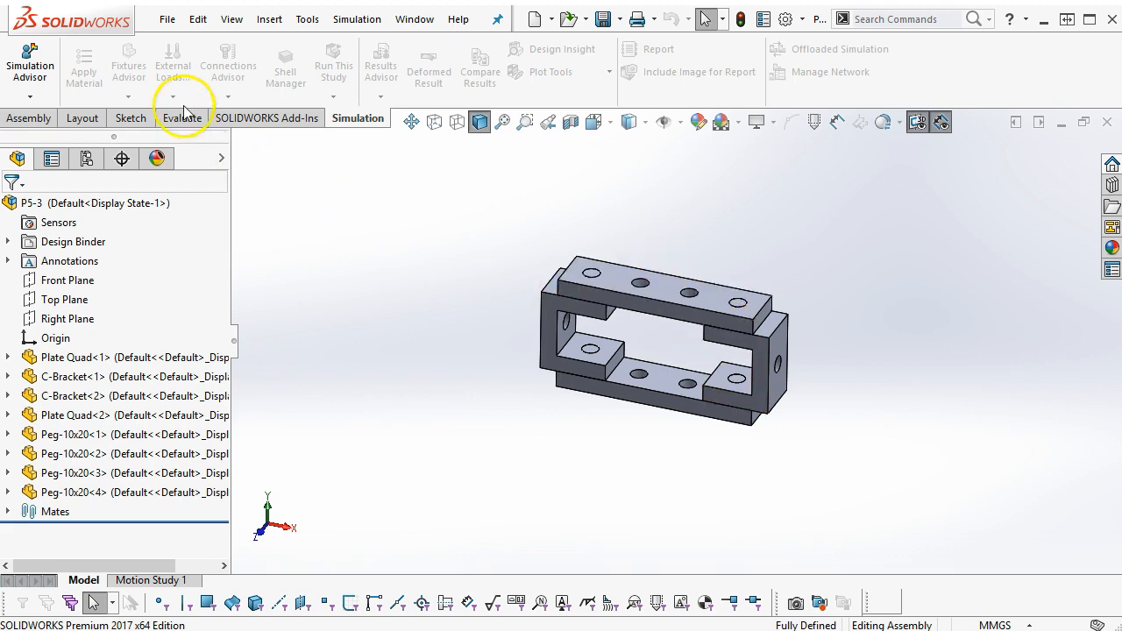
# Step: Look through the available simulation study types and create a new Static study for the assembly
pyautogui.click(32, 97)
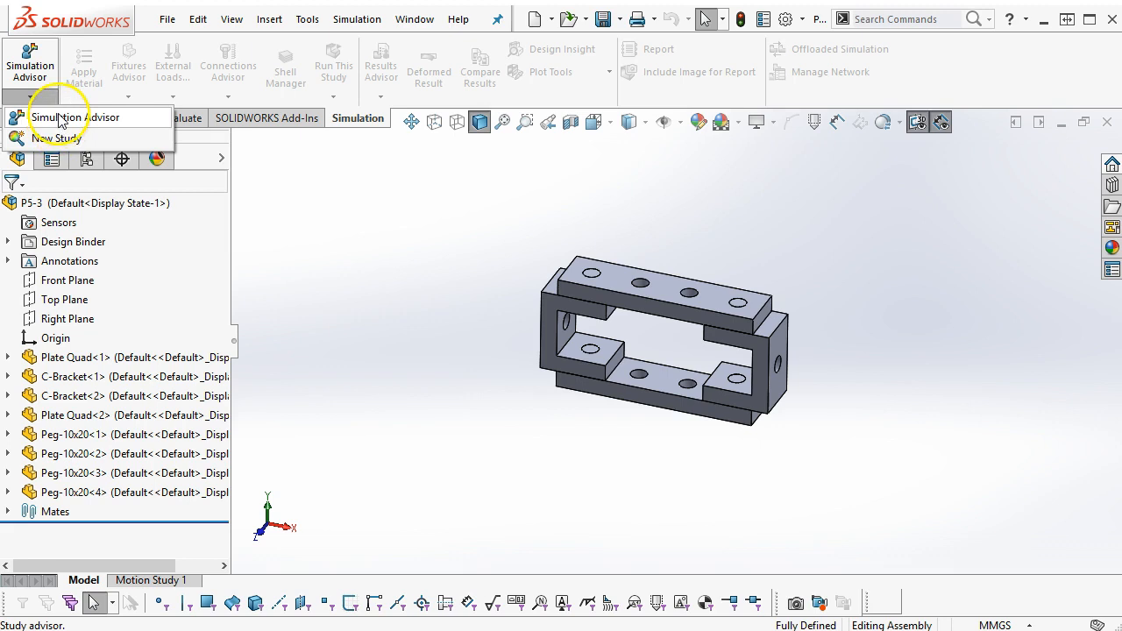
pyautogui.click(59, 142)
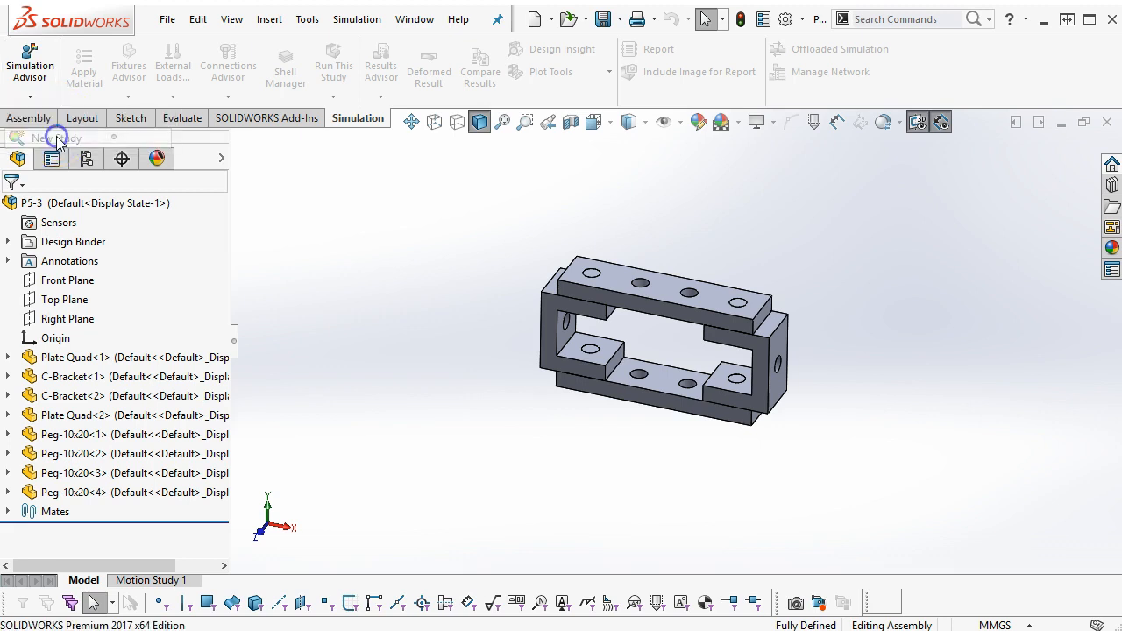
pyautogui.click(94, 340)
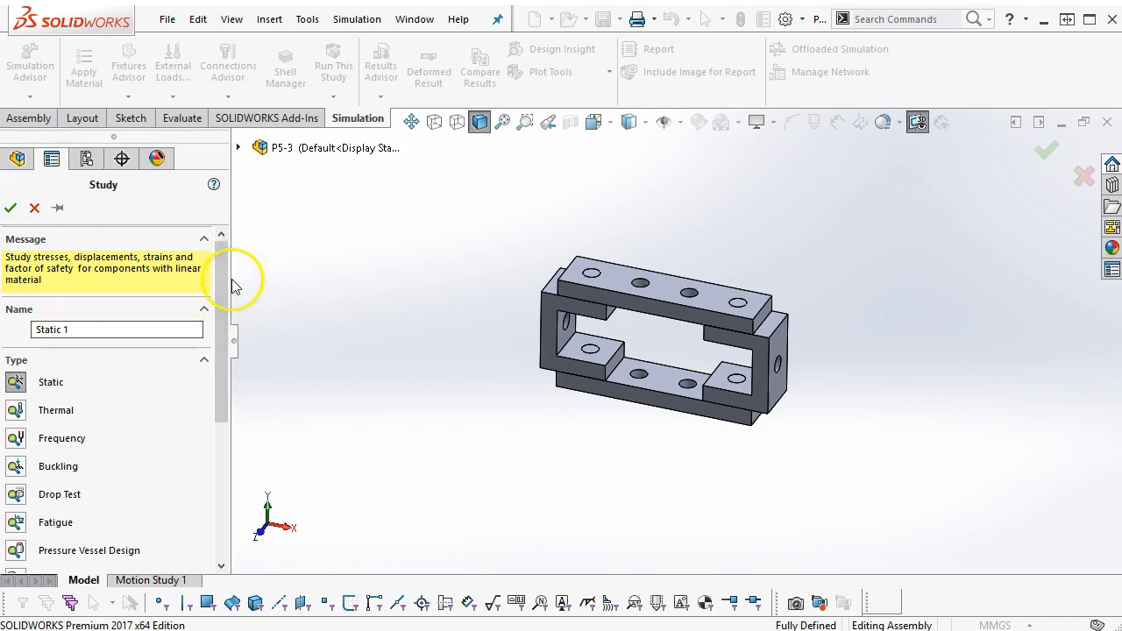
pyautogui.moveTo(220, 288); pyautogui.dragTo(225, 330)
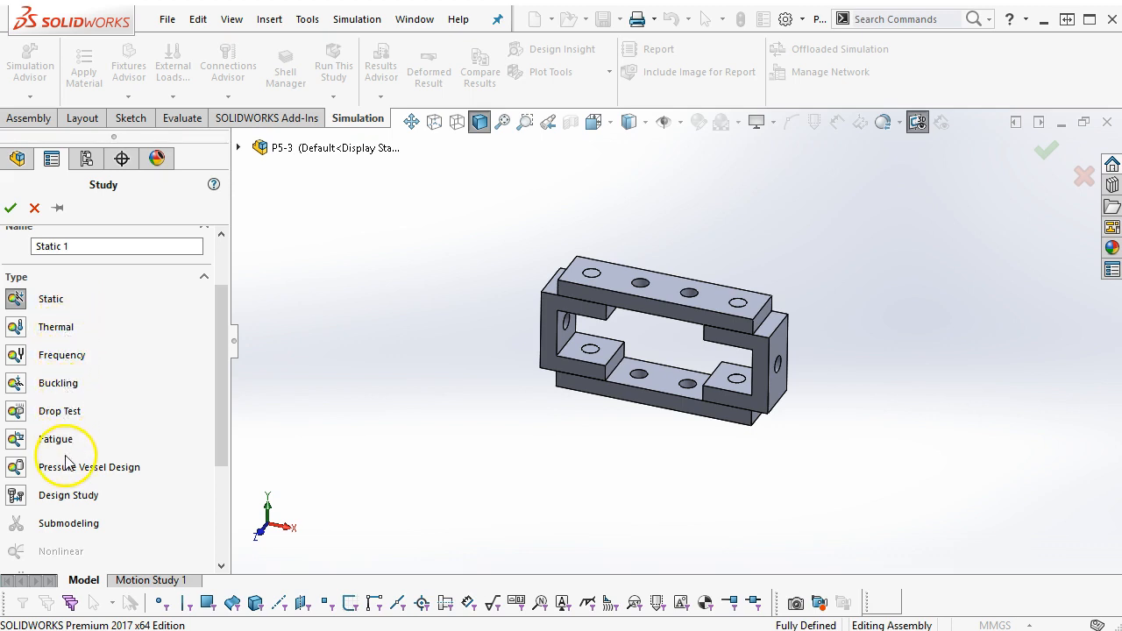
pyautogui.moveTo(223, 419); pyautogui.dragTo(220, 471)
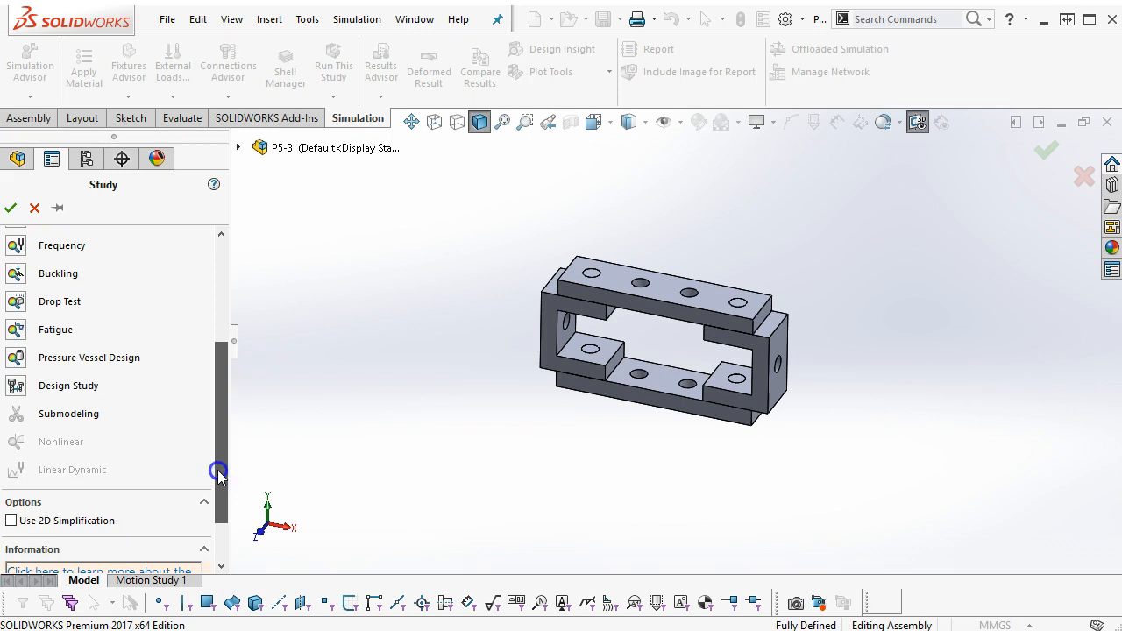
pyautogui.click(220, 354)
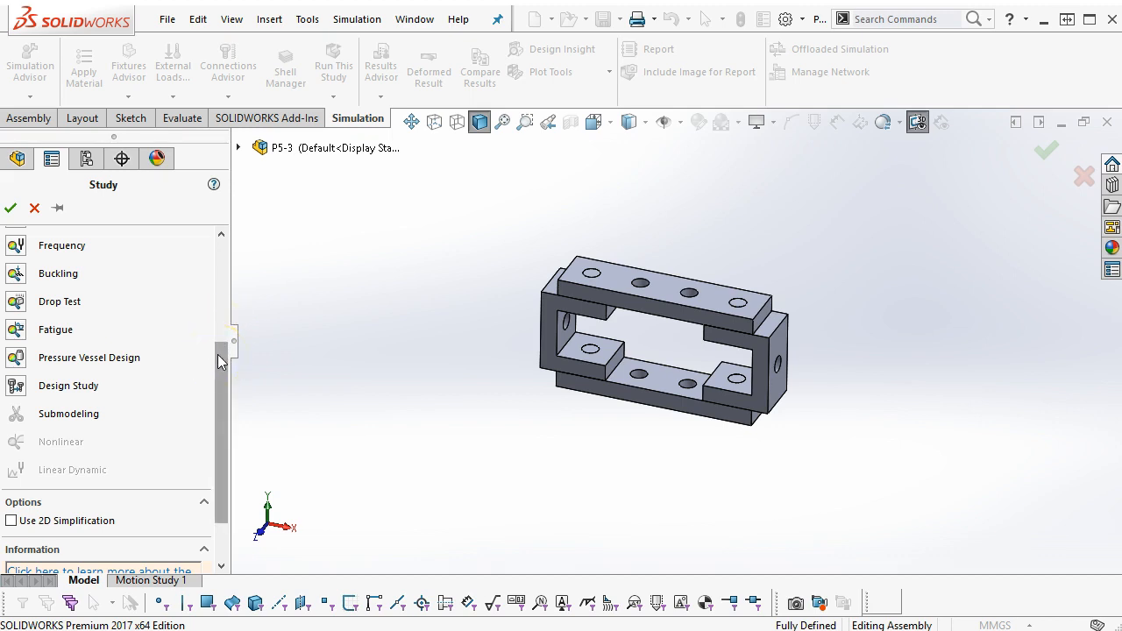
pyautogui.moveTo(225, 355); pyautogui.dragTo(224, 271)
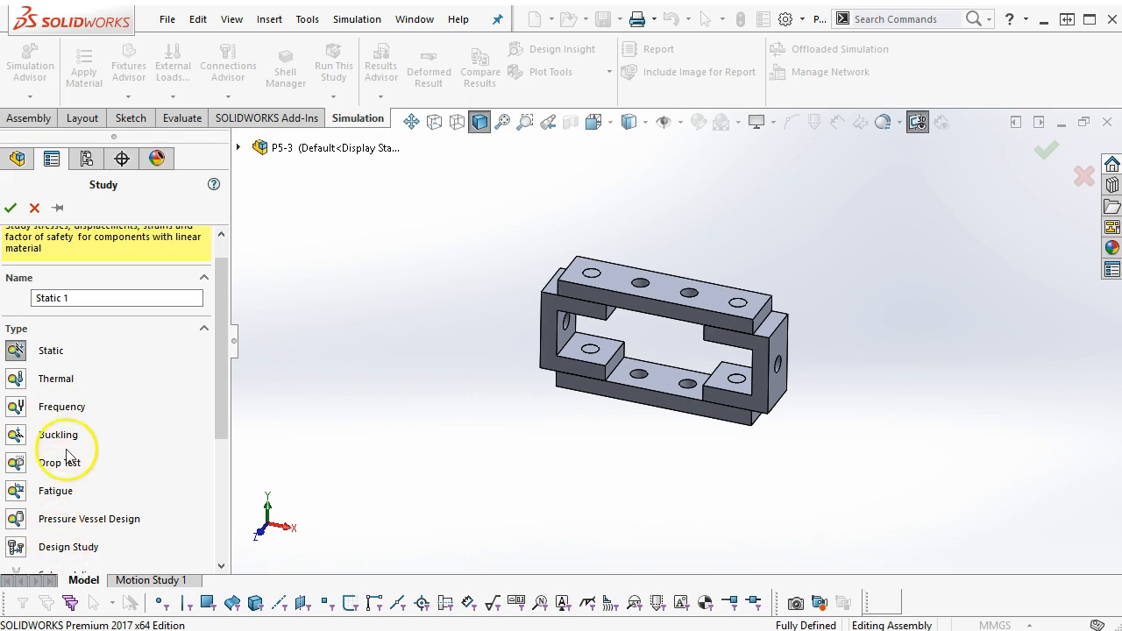
pyautogui.moveTo(225, 346); pyautogui.dragTo(220, 367)
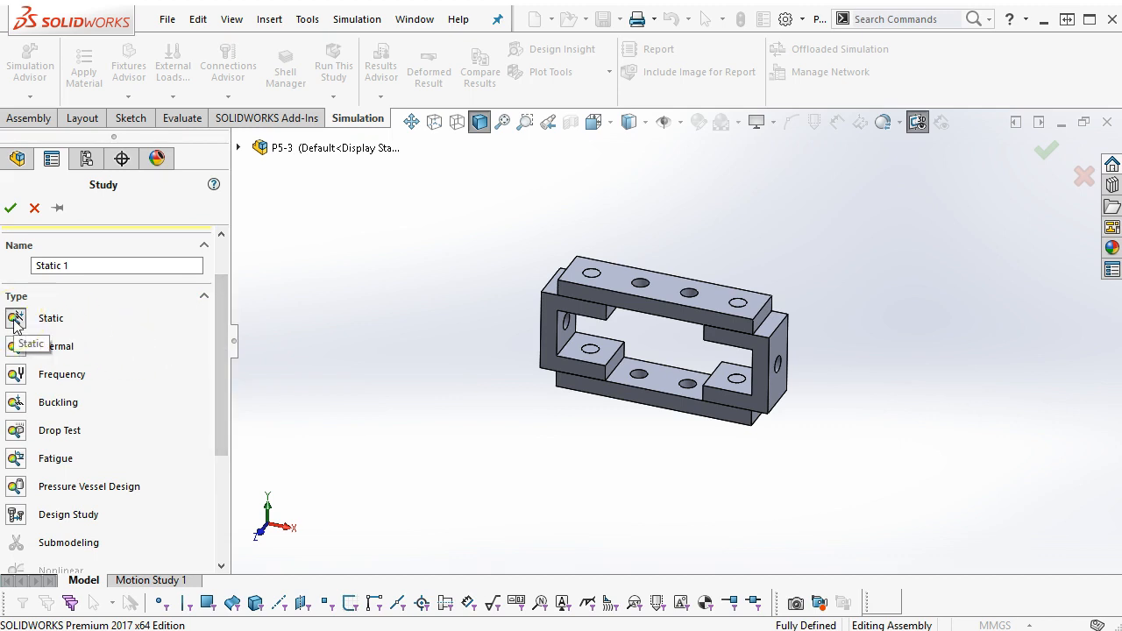
pyautogui.click(90, 322)
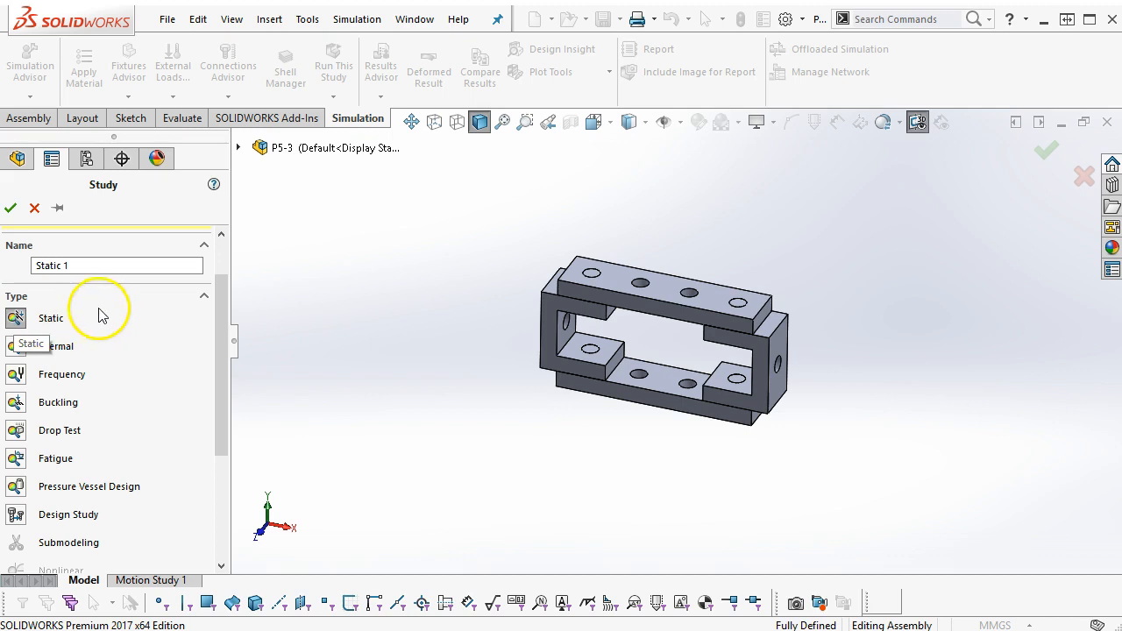
pyautogui.click(84, 352)
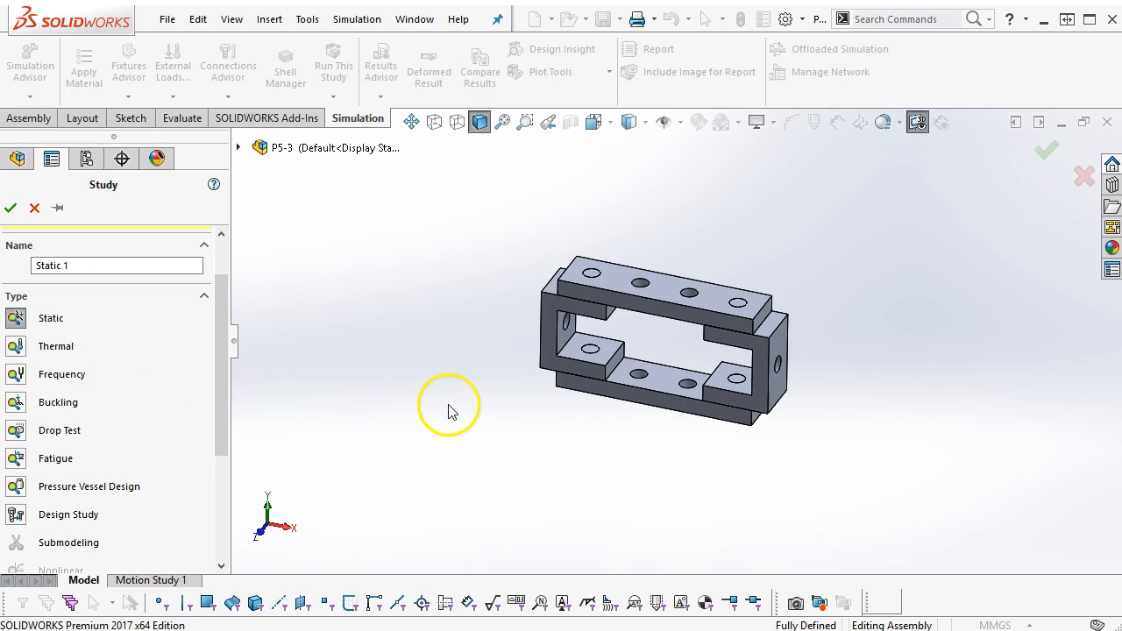
pyautogui.moveTo(225, 321); pyautogui.dragTo(221, 274)
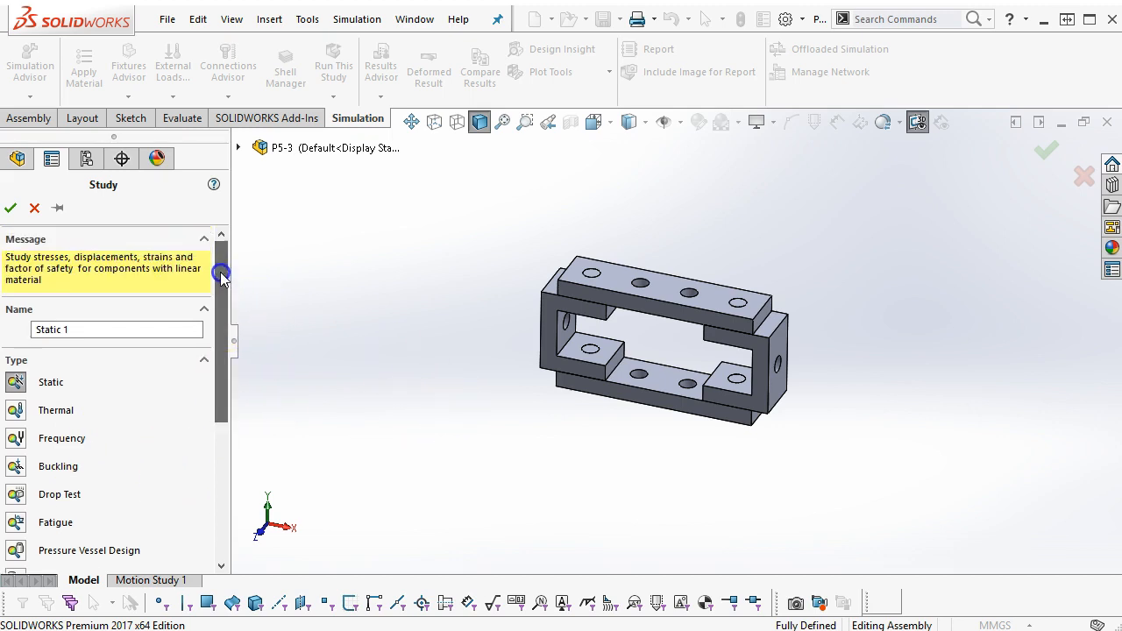
pyautogui.click(10, 211)
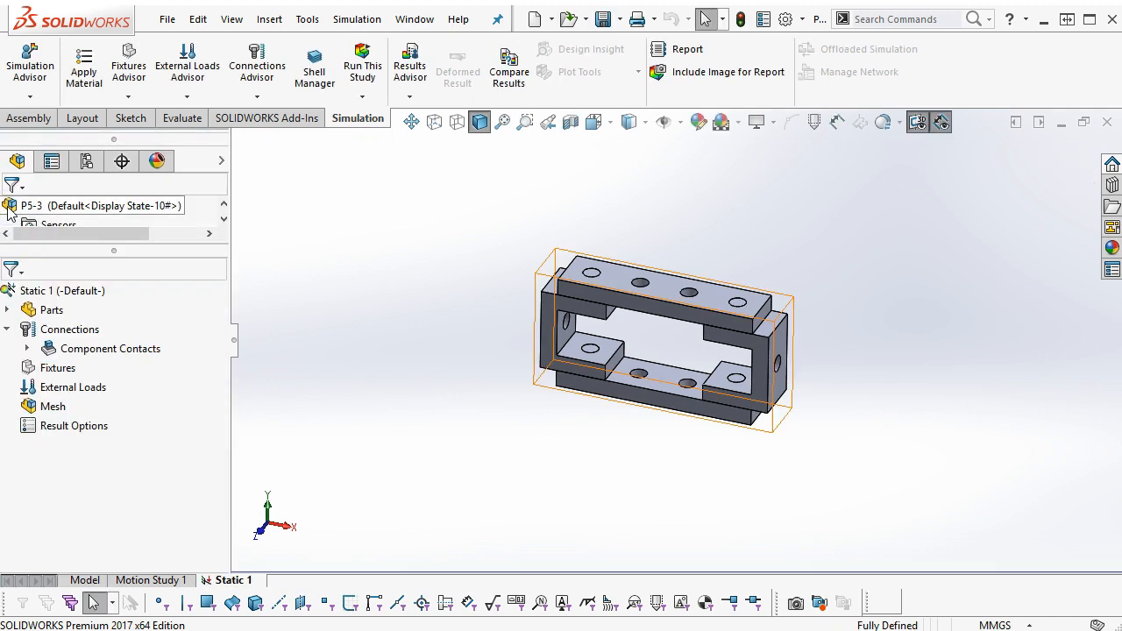
# Step: Examine the static study's parts and the contents of C-Bracket-1, enlarging the study tree to full height
pyautogui.moveTo(117, 307); pyautogui.dragTo(117, 308)
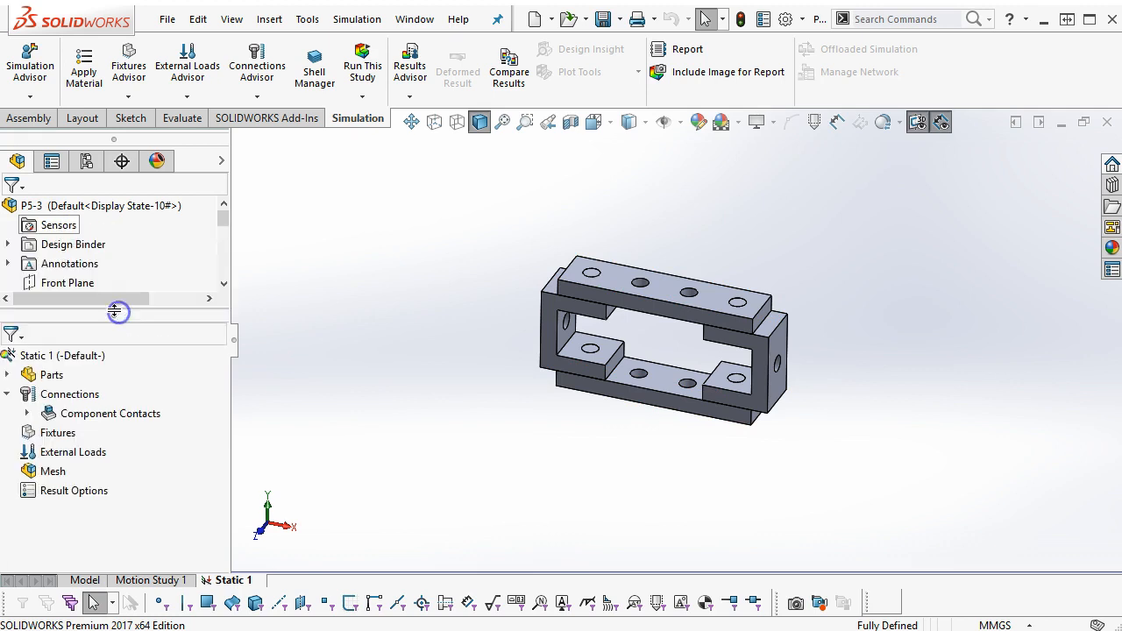
pyautogui.click(7, 374)
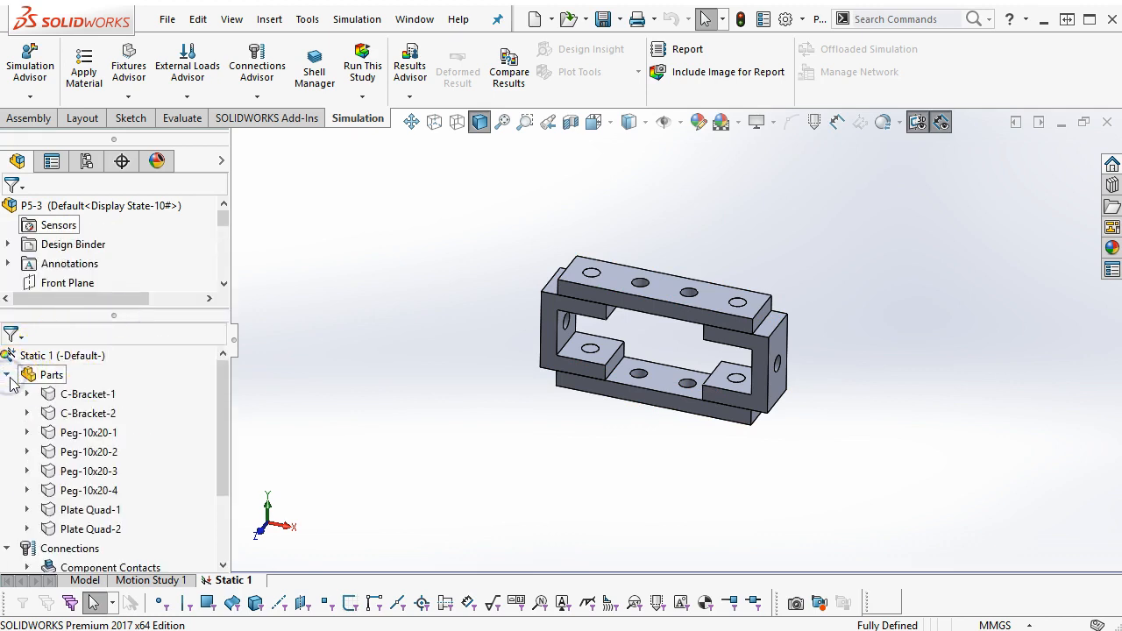
pyautogui.click(26, 394)
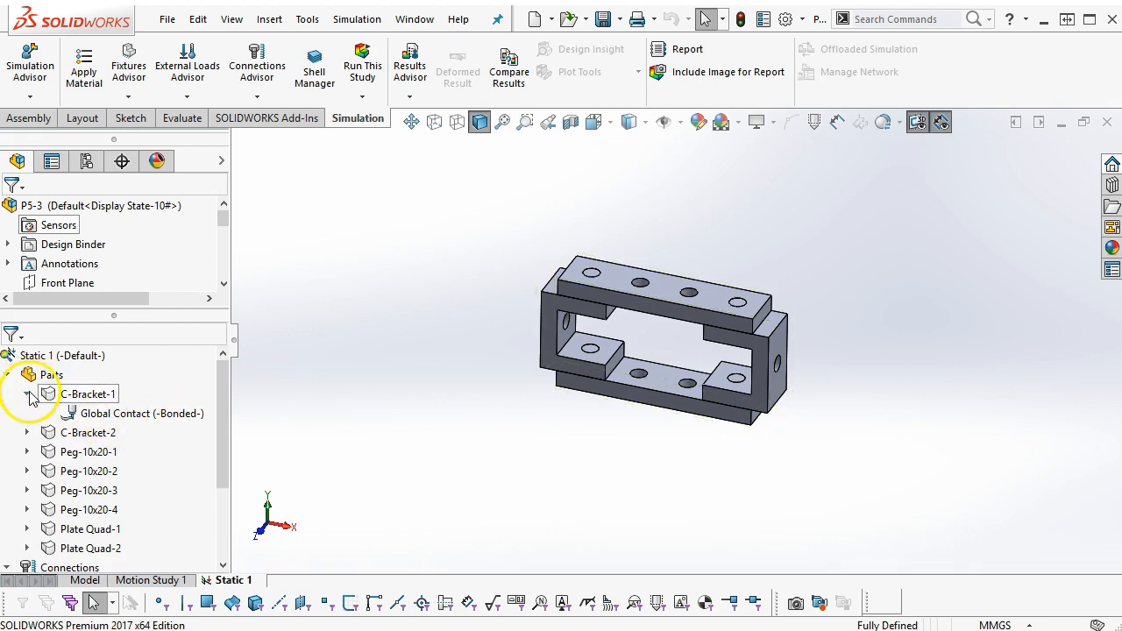
pyautogui.click(27, 397)
pyautogui.scroll(-2, 28, 431)
pyautogui.scroll(2, 22, 431)
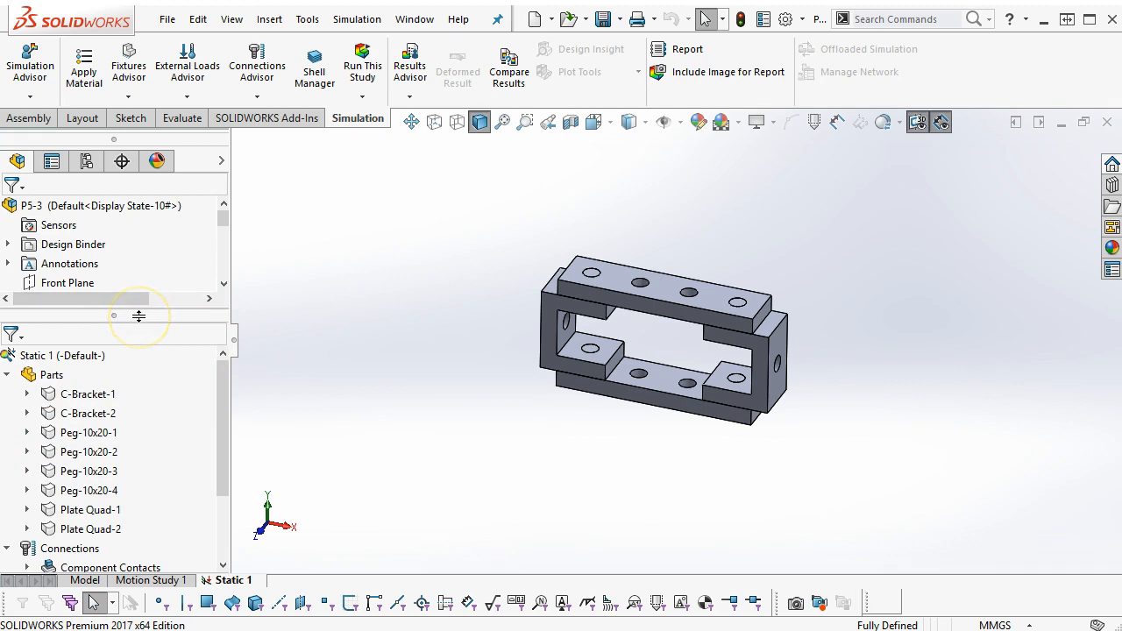
pyautogui.moveTo(138, 317); pyautogui.dragTo(131, 140)
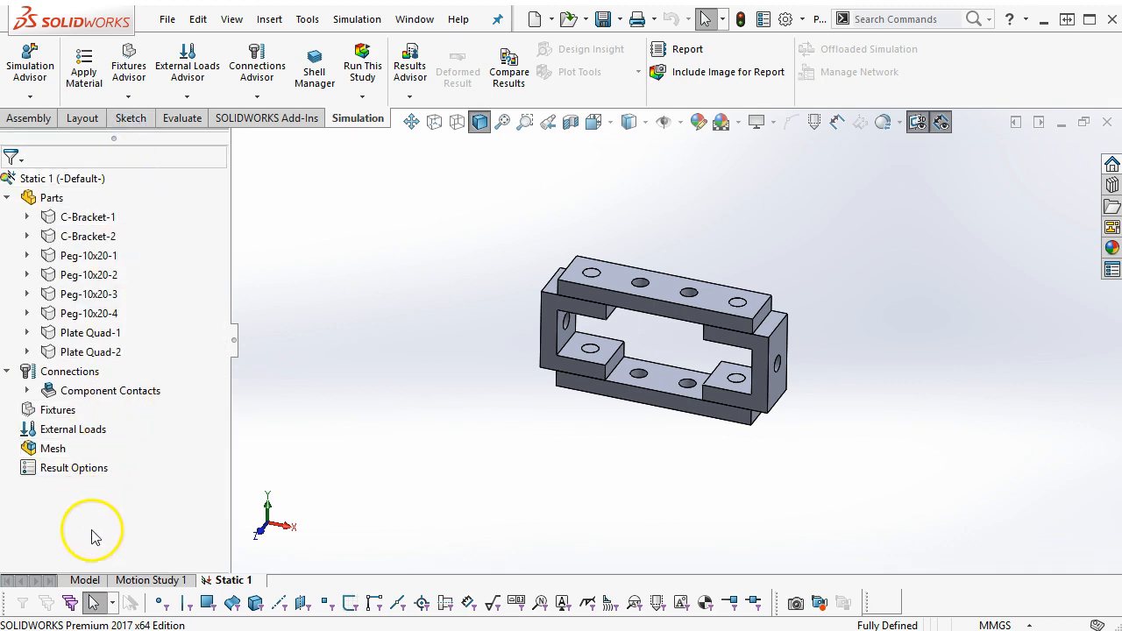
# Step: Return to the assembly model and assign AISI 1020 steel as the material of Plate Quad<1>
pyautogui.click(83, 580)
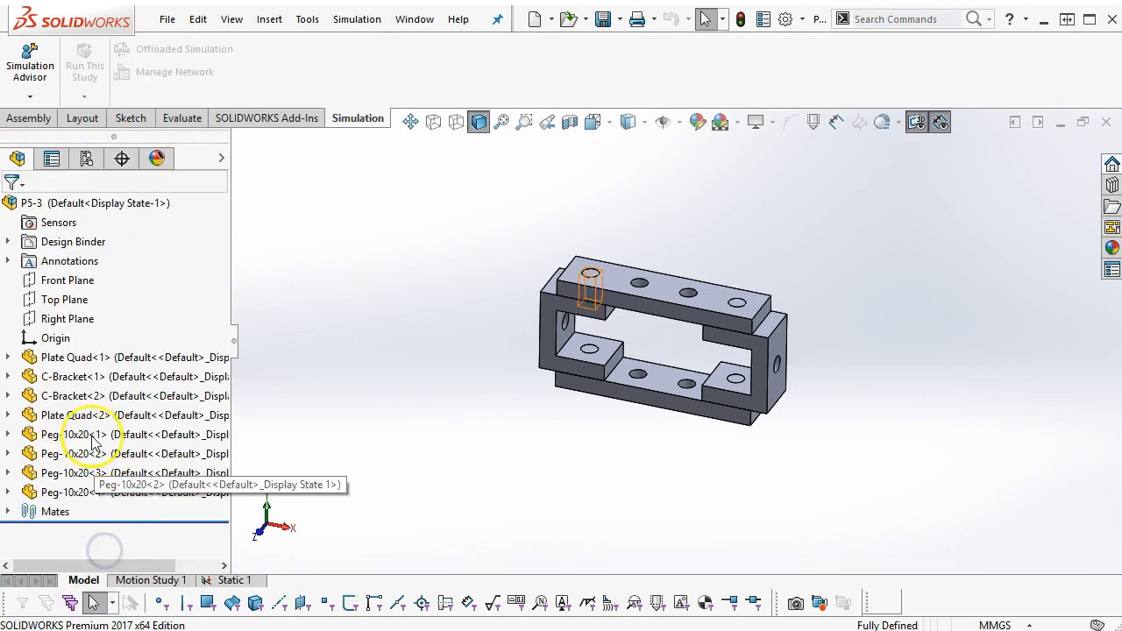
pyautogui.click(8, 357)
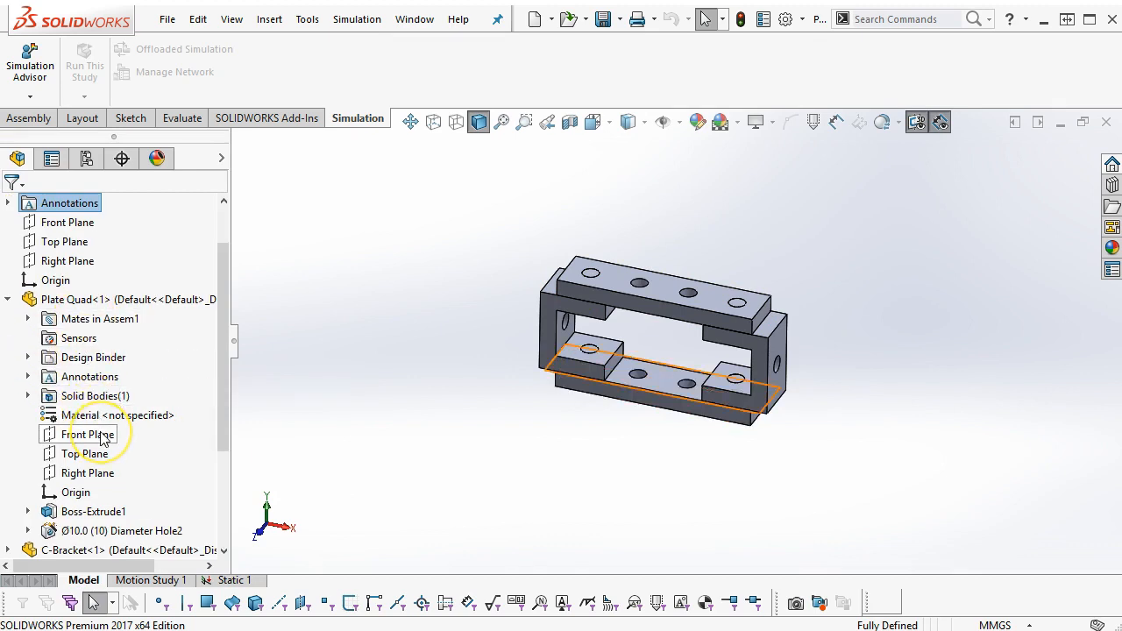
pyautogui.moveTo(101, 438)
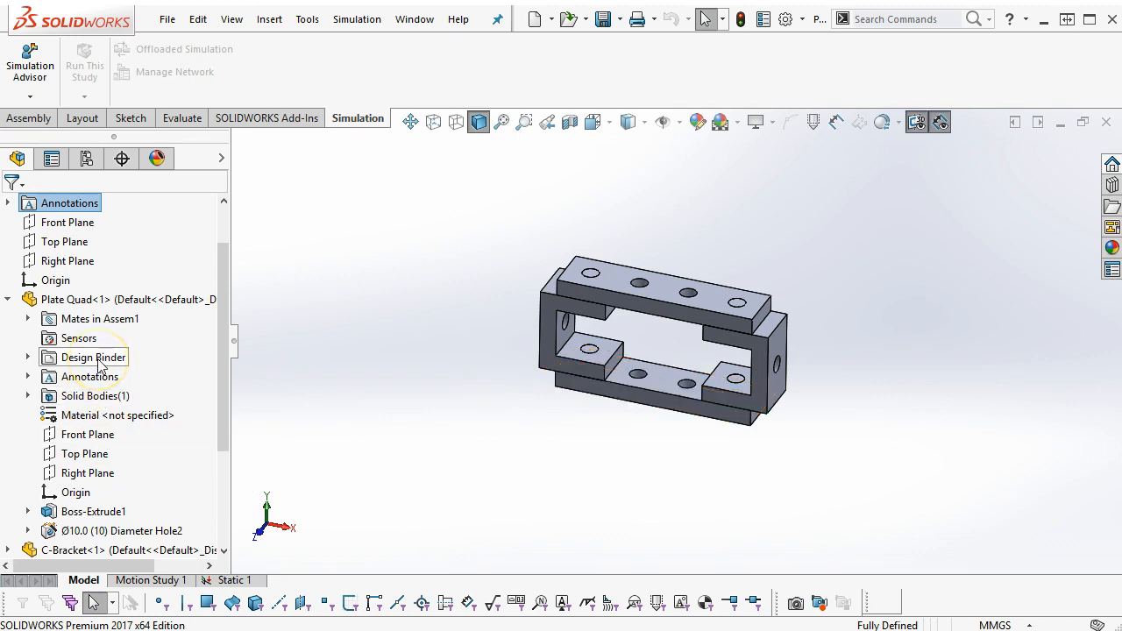
pyautogui.rightClick(103, 417)
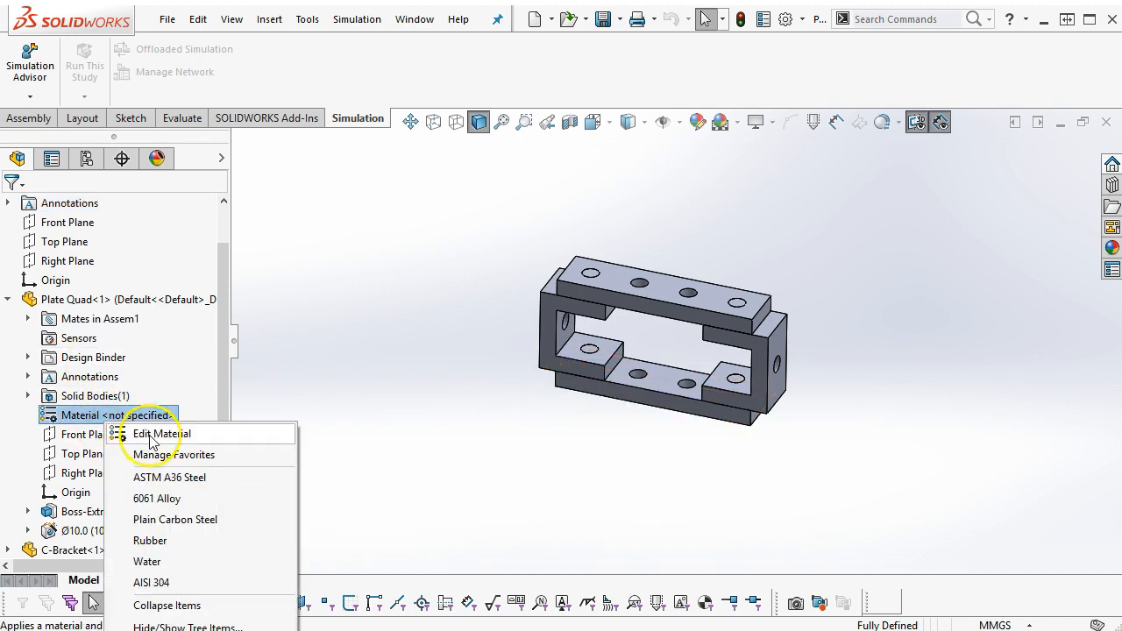
pyautogui.click(151, 439)
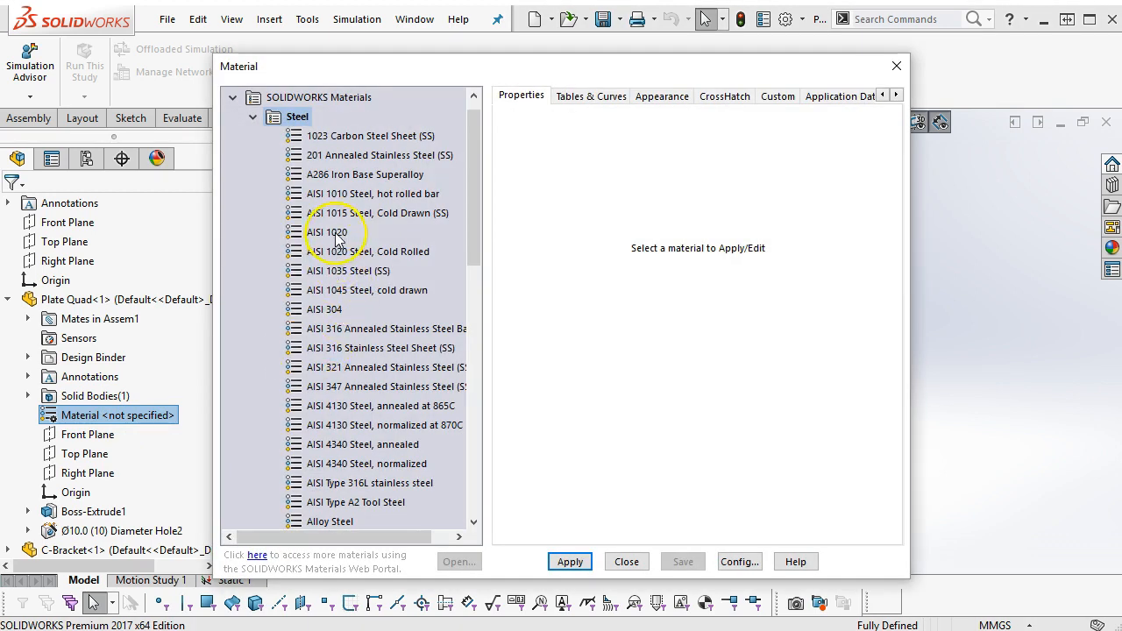
pyautogui.click(338, 237)
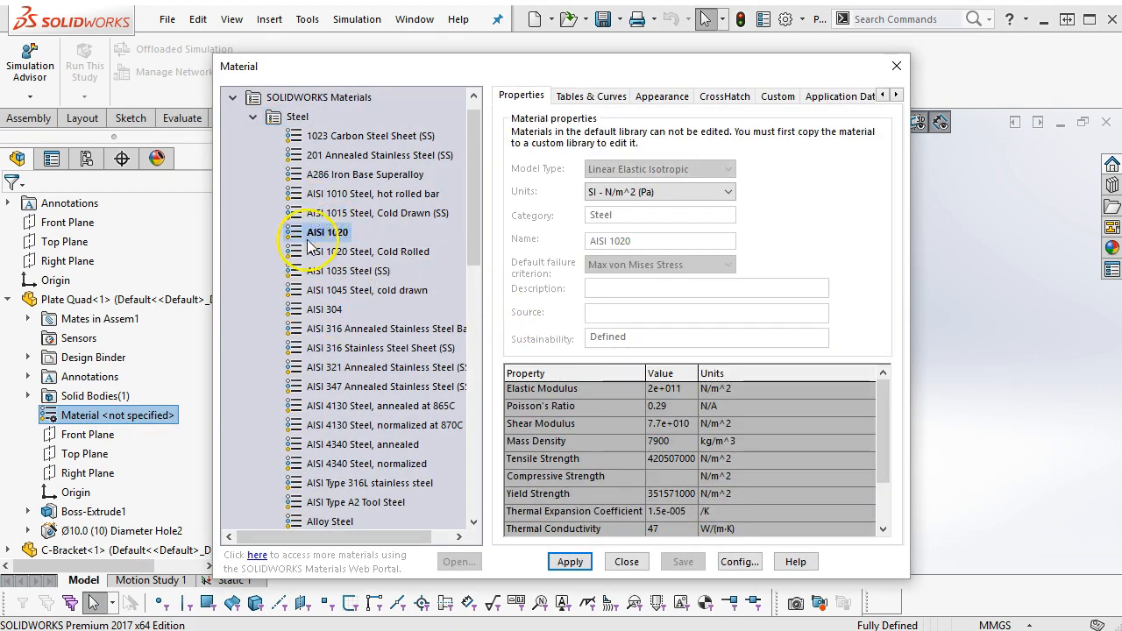
pyautogui.click(570, 562)
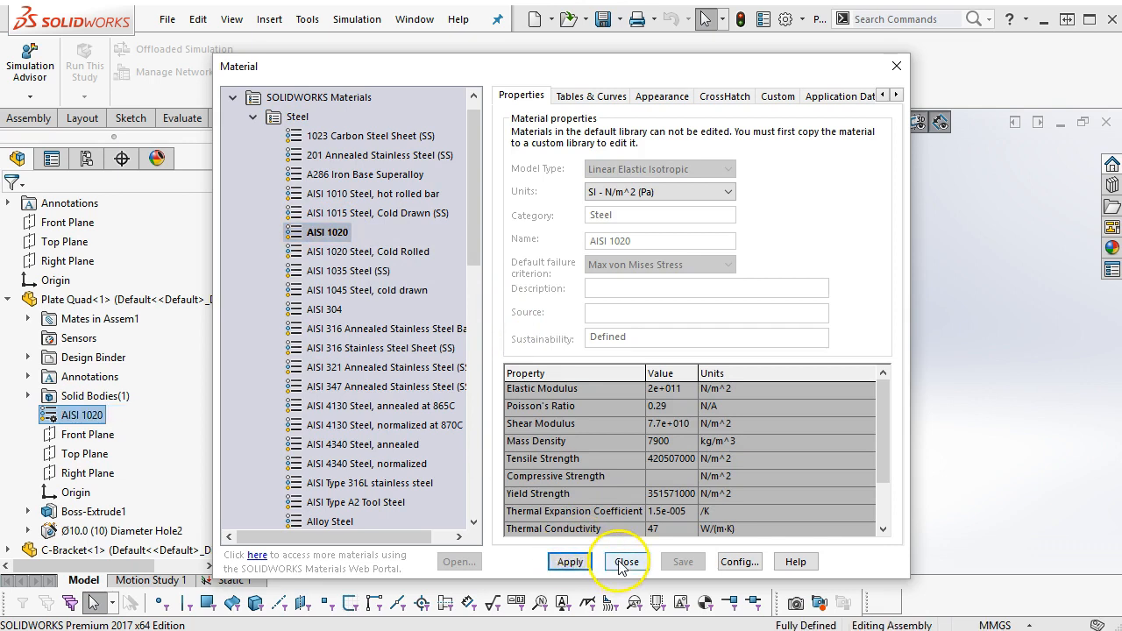
pyautogui.click(627, 562)
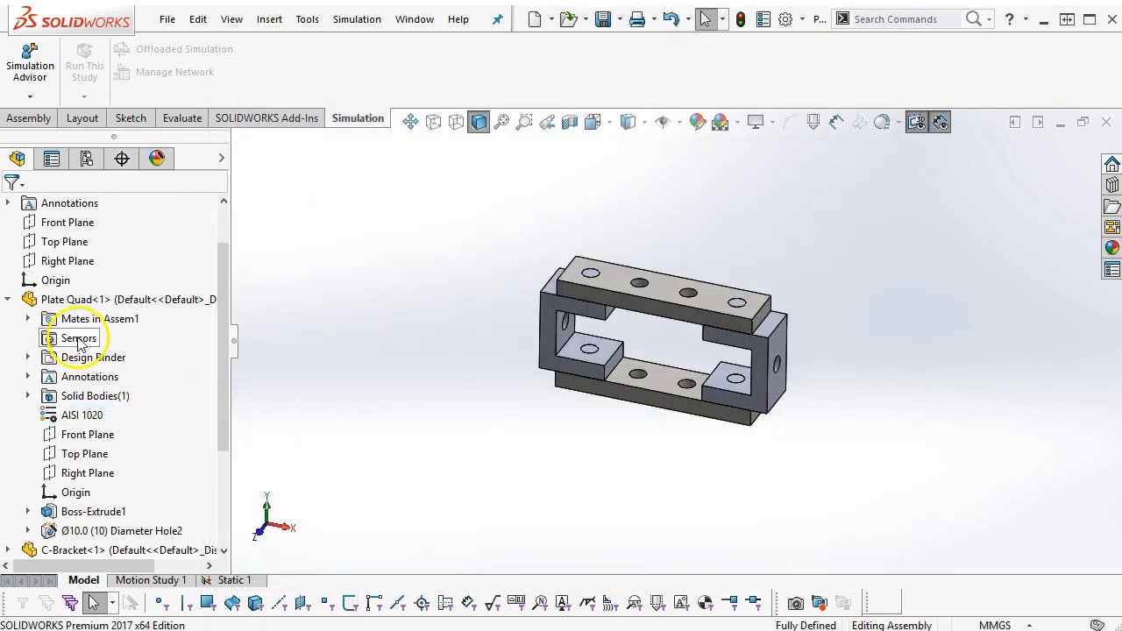
pyautogui.click(8, 299)
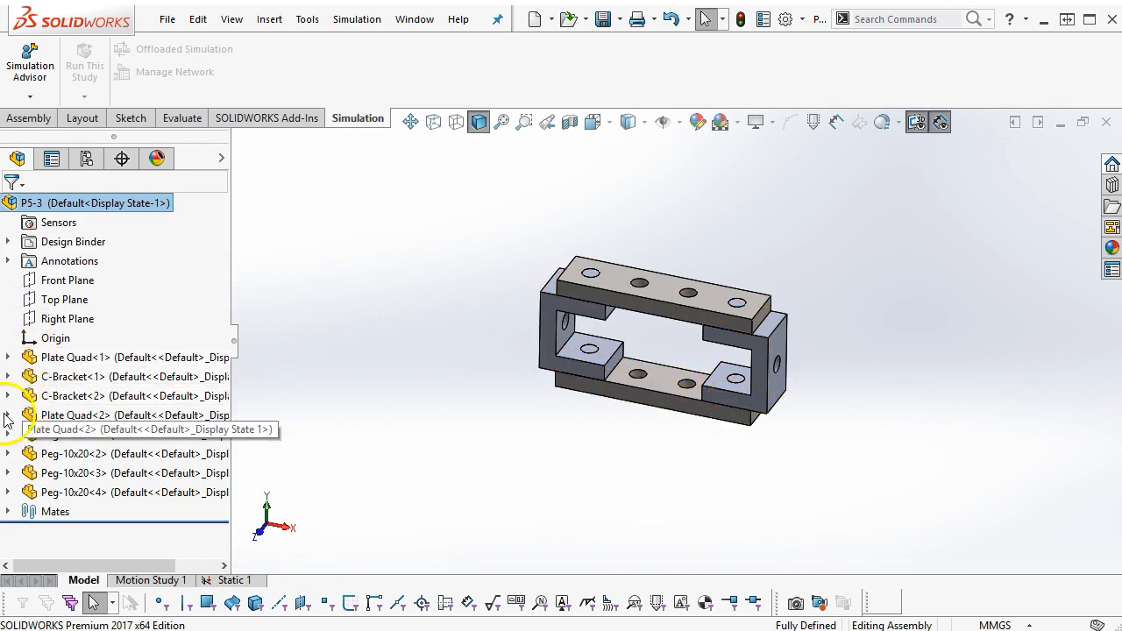
# Step: Check the material of Plate Quad<2>, and assign AISI 1020 steel as the material of C-Bracket<1>
pyautogui.click(6, 416)
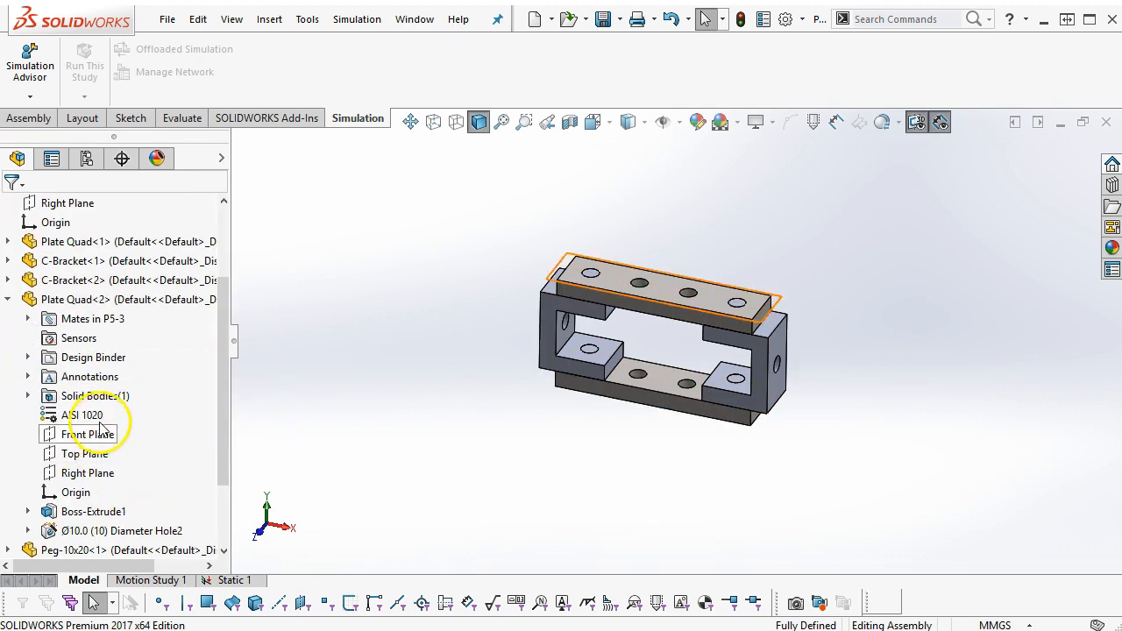
pyautogui.click(8, 300)
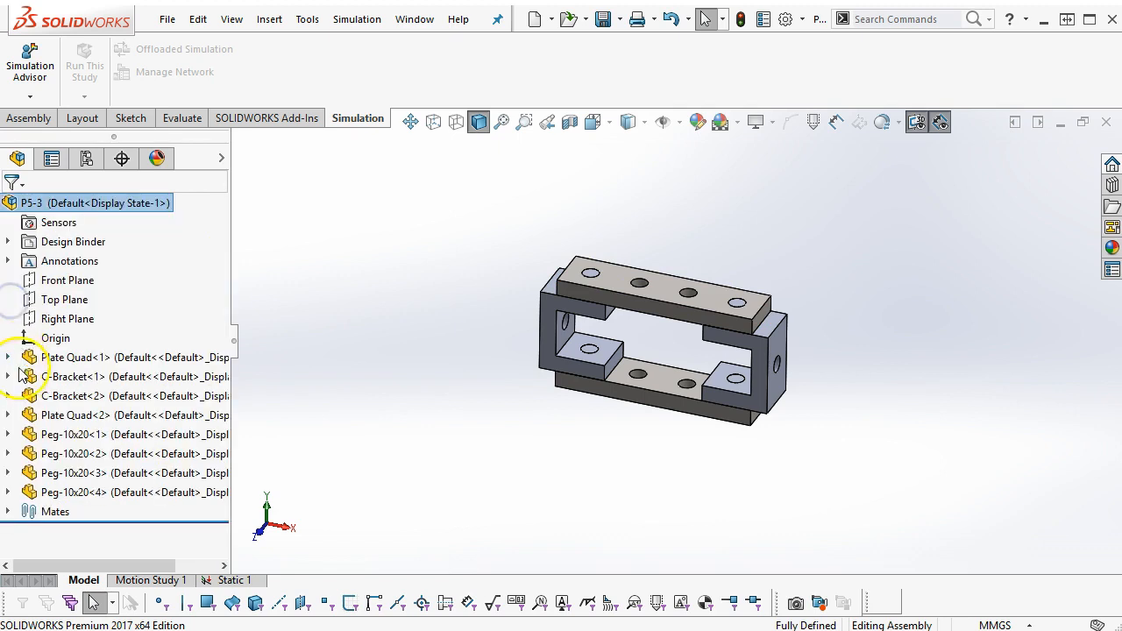
pyautogui.click(7, 377)
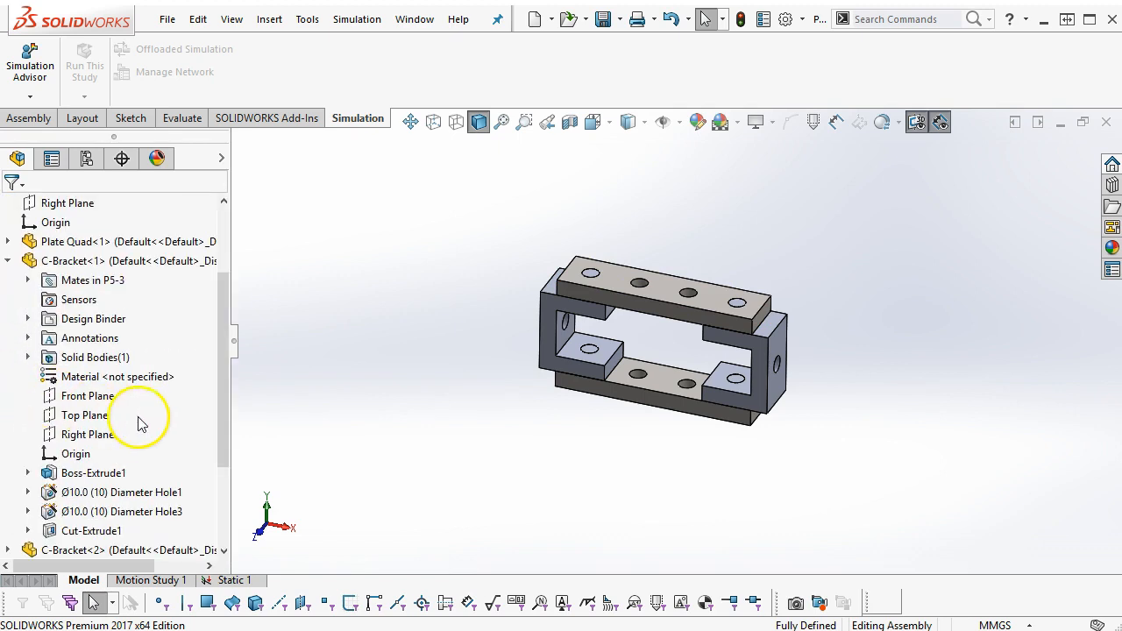
pyautogui.moveTo(107, 405)
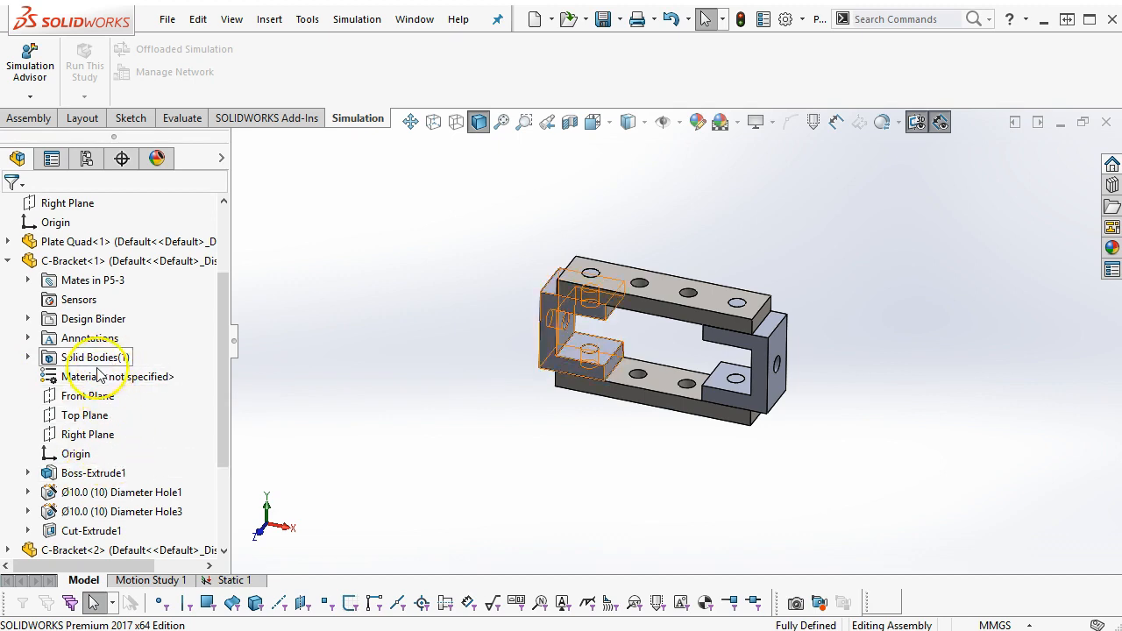
pyautogui.rightClick(95, 376)
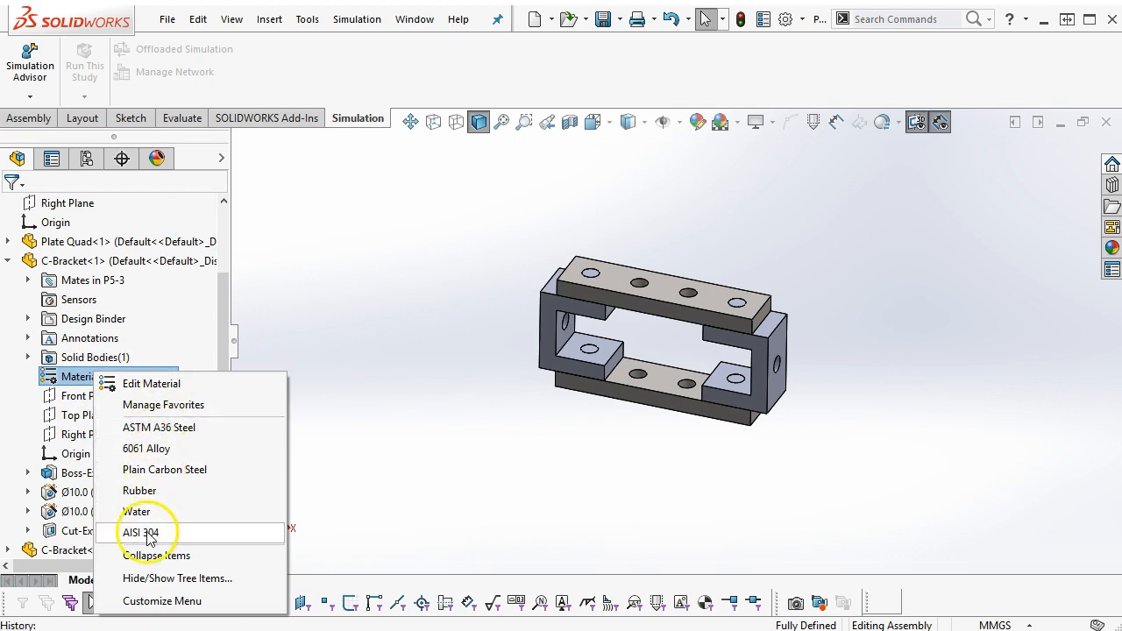
pyautogui.click(150, 386)
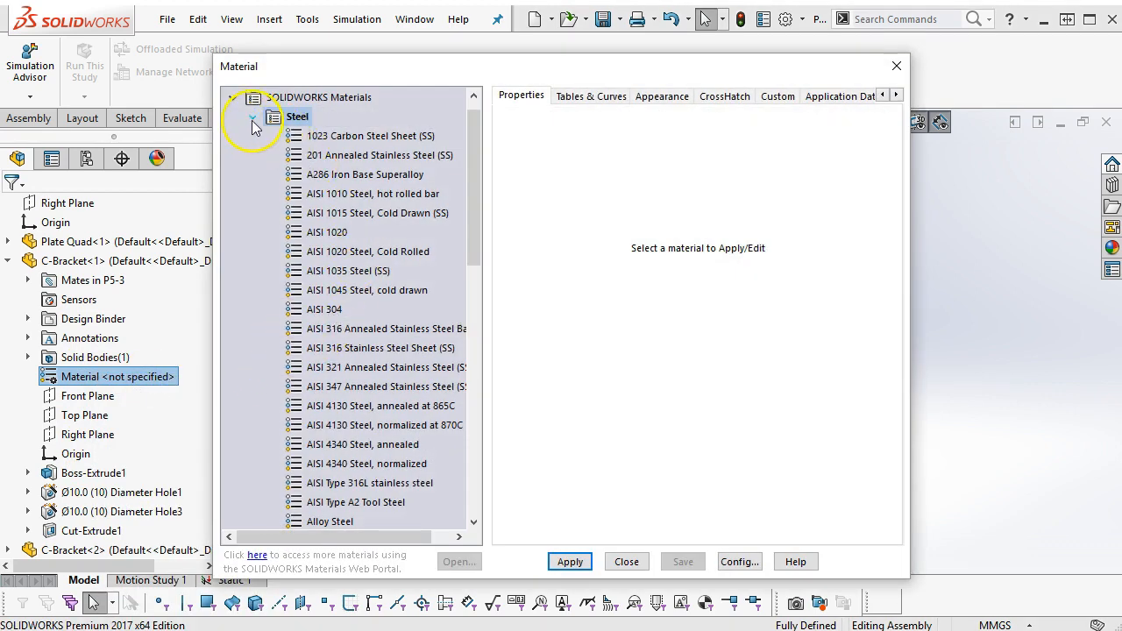
pyautogui.moveTo(471, 194); pyautogui.dragTo(462, 221)
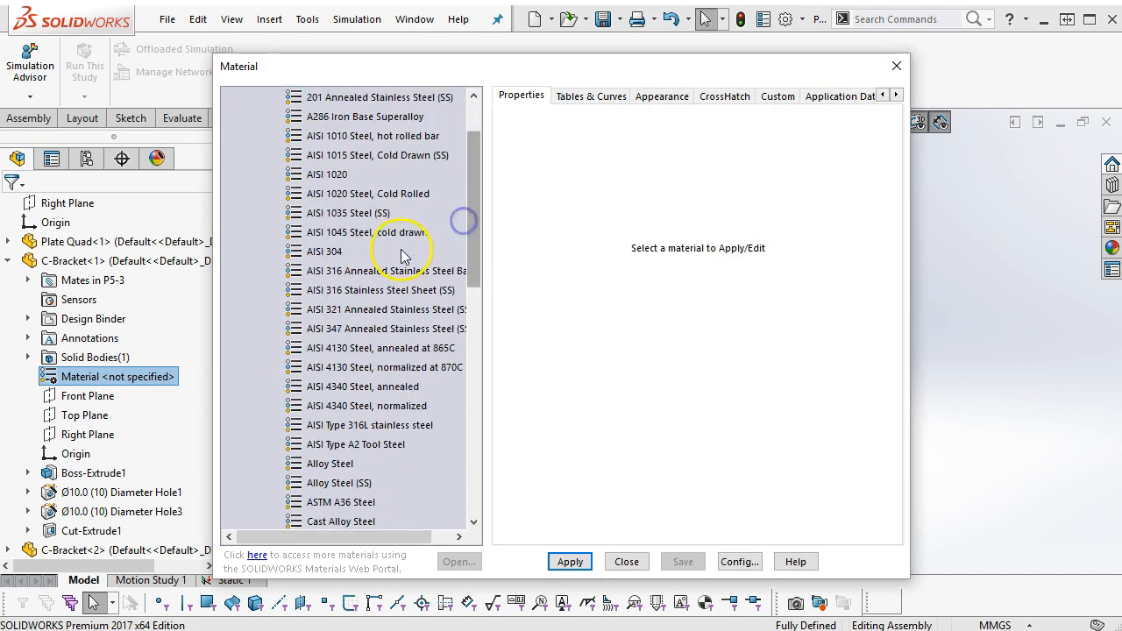
pyautogui.click(327, 174)
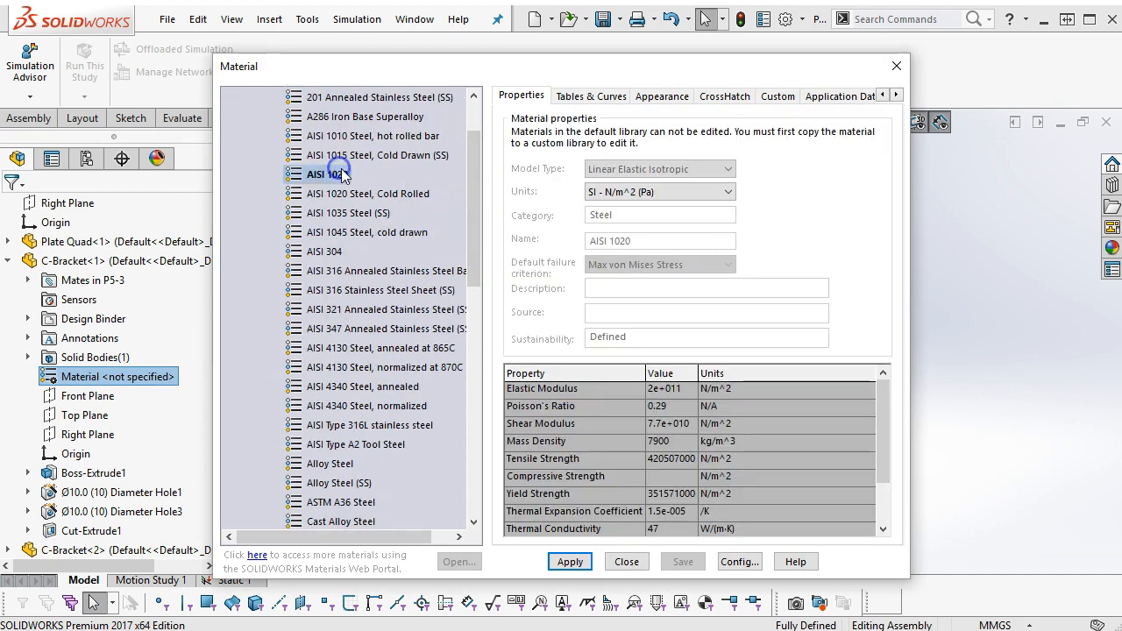
pyautogui.click(570, 562)
pyautogui.click(633, 562)
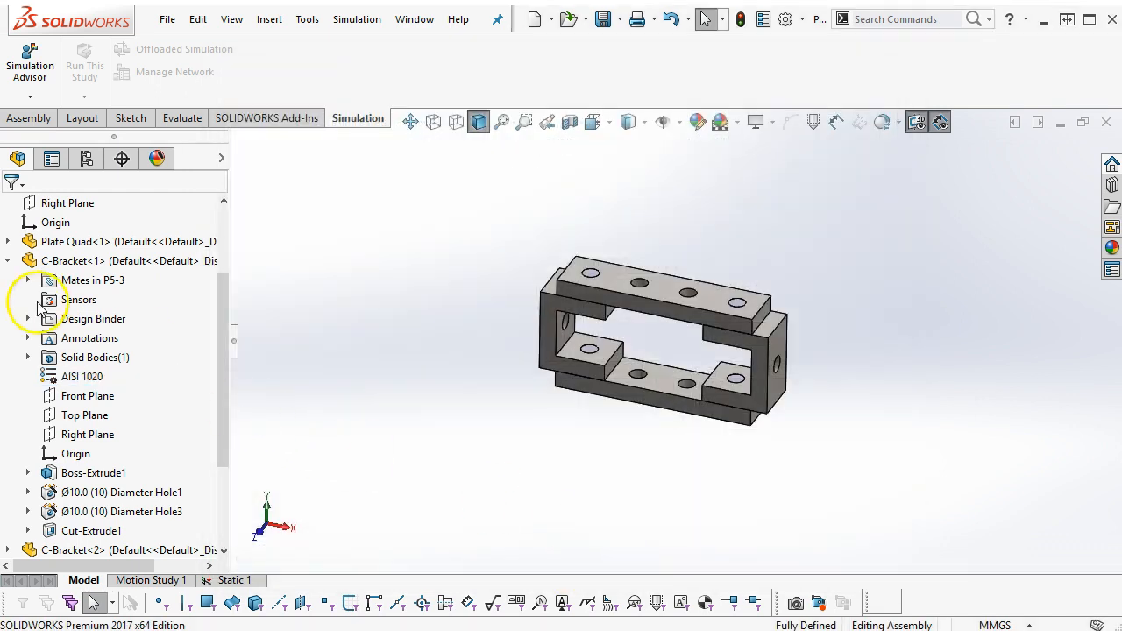
pyautogui.click(9, 262)
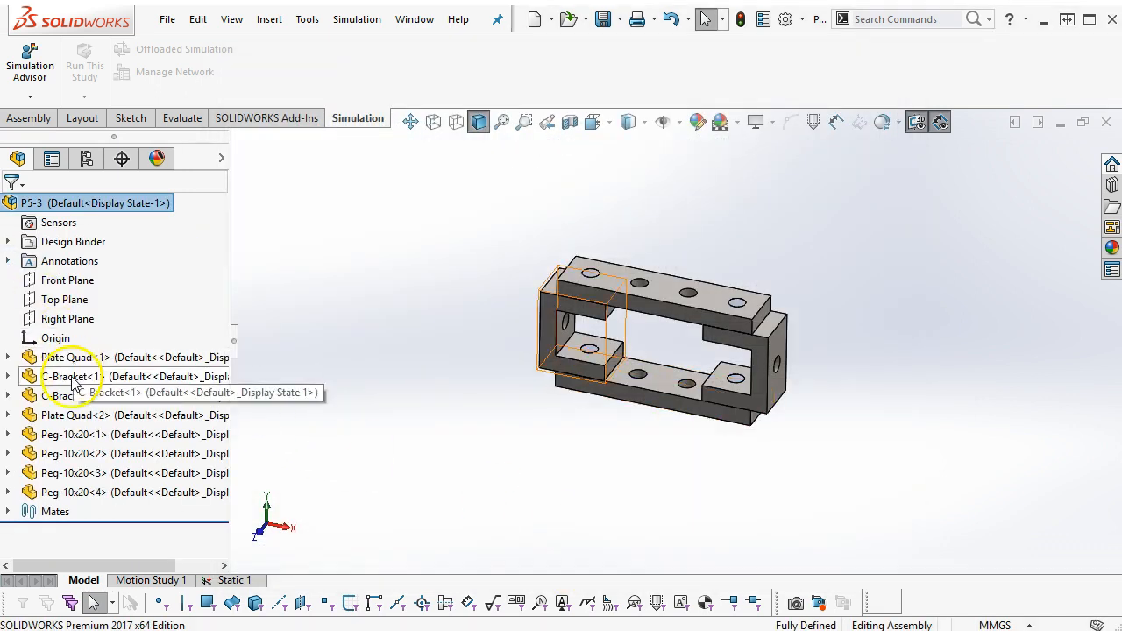
# Step: Assign AISI 1020 steel as the material of Peg-10x20<1> and show the assembly in isometric view
pyautogui.click(9, 434)
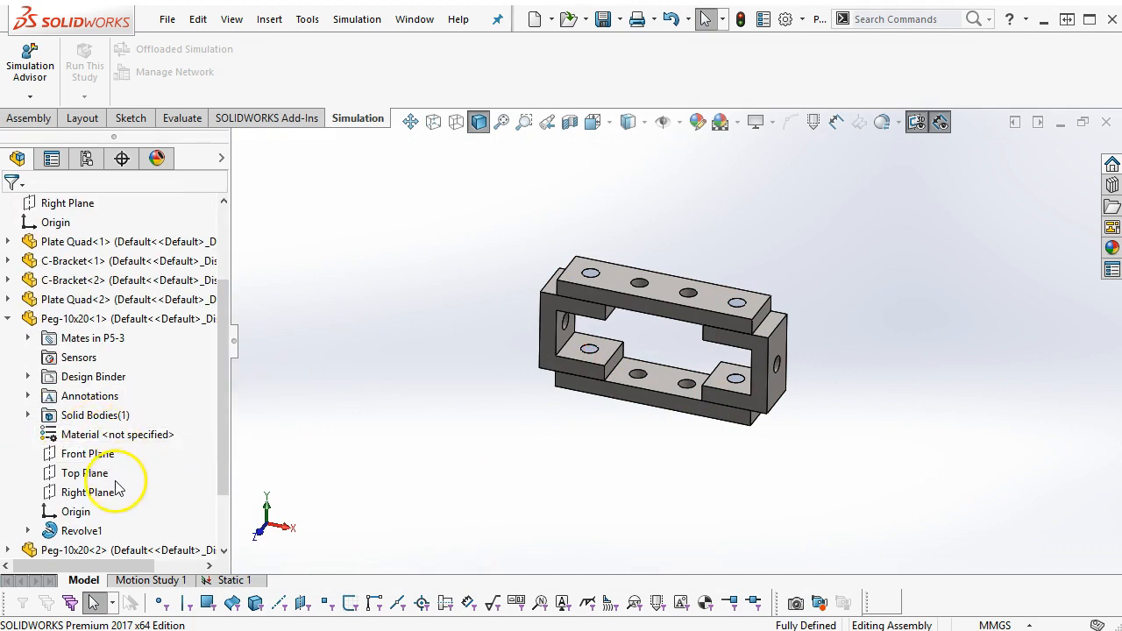
pyautogui.rightClick(90, 438)
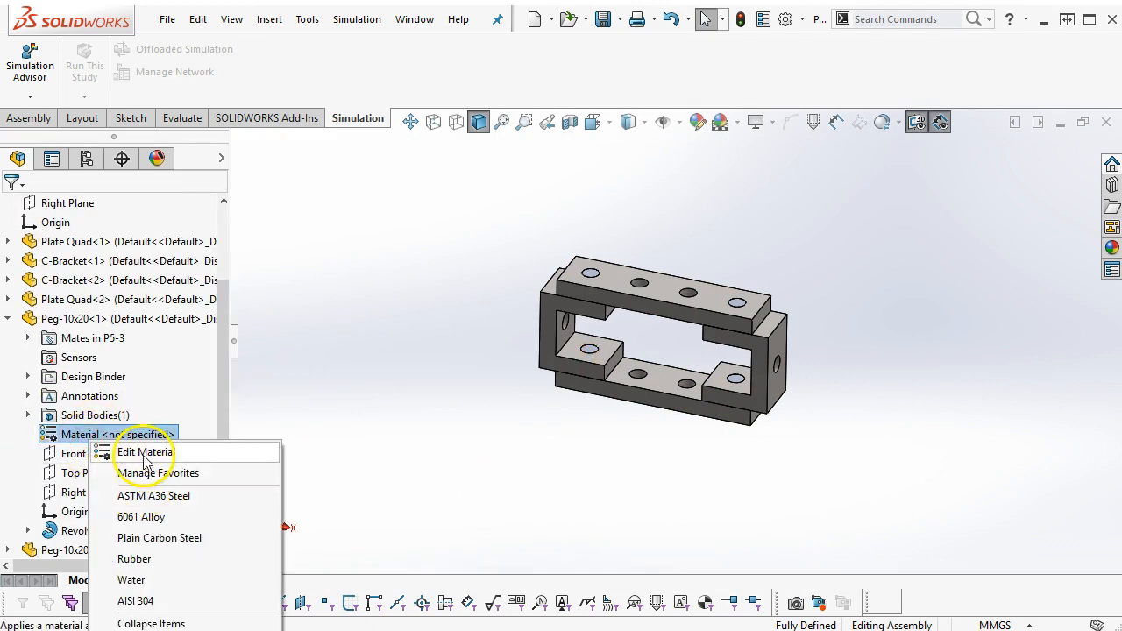
pyautogui.click(146, 455)
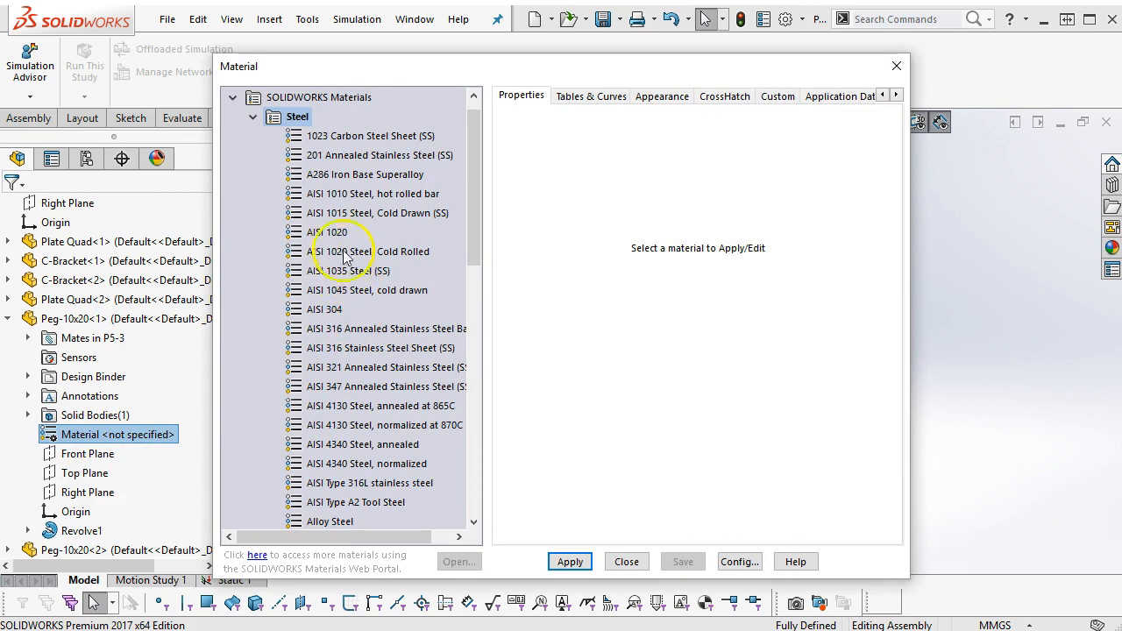
pyautogui.click(326, 232)
pyautogui.click(570, 562)
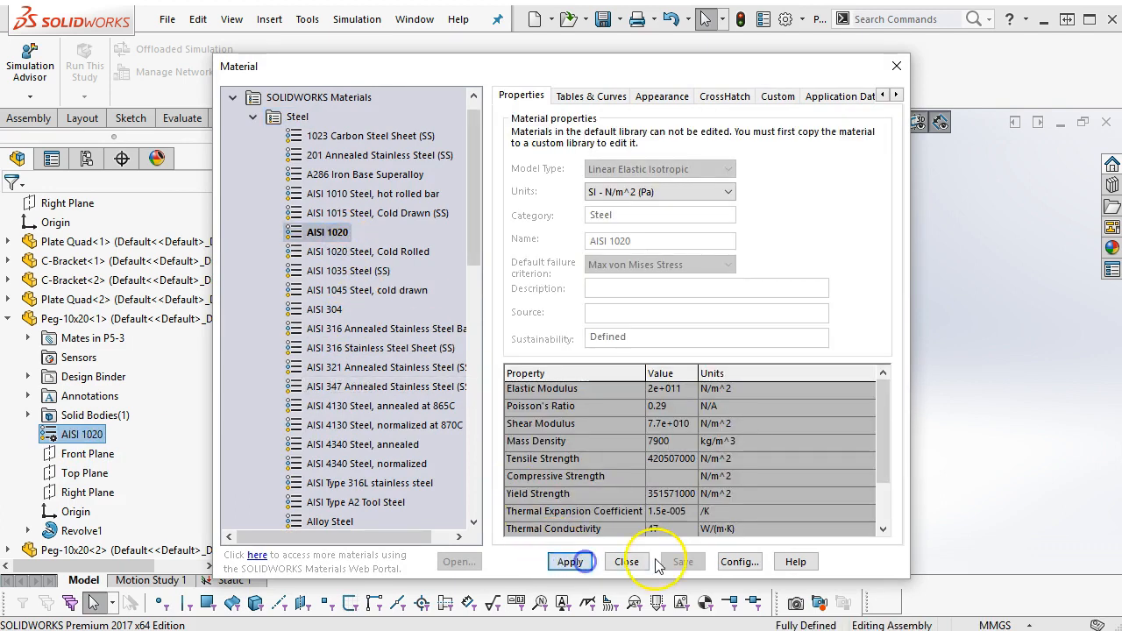
pyautogui.click(647, 562)
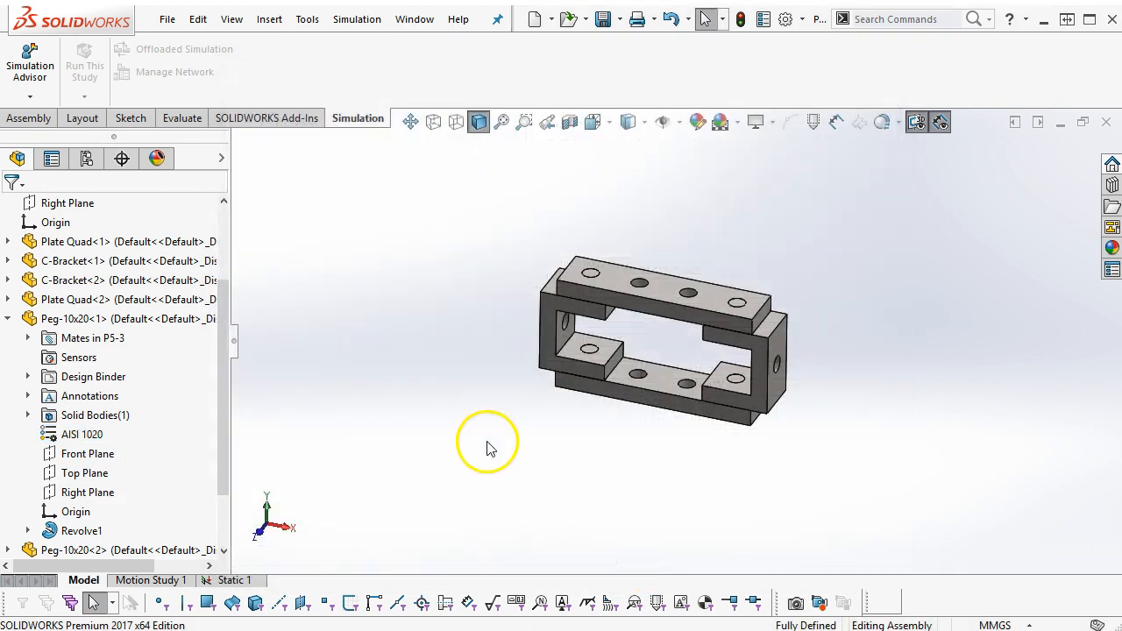
pyautogui.hotkey('ctrl', '7')
pyautogui.scroll(2, 468, 414)
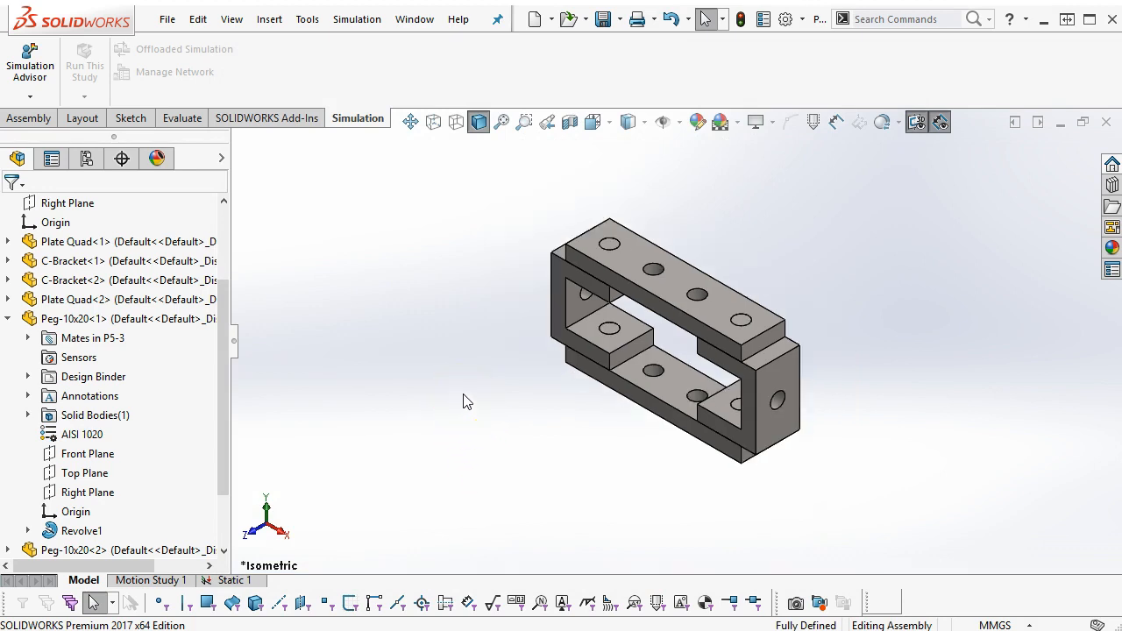
pyautogui.click(8, 319)
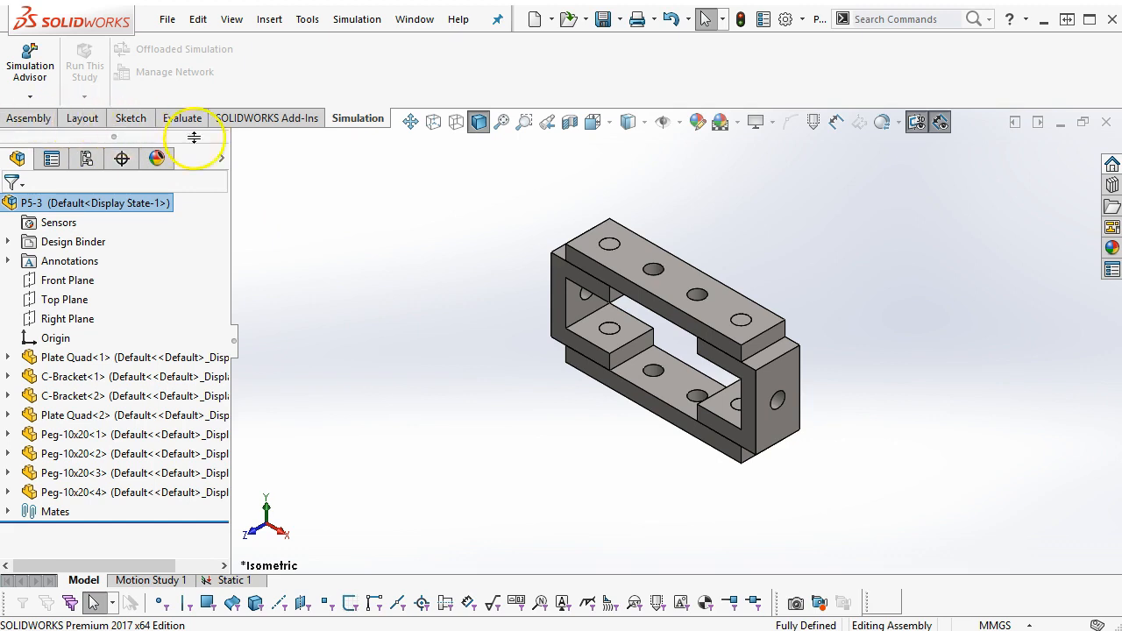
# Step: Create another simulation study of the Static type for the assembly
pyautogui.click(36, 101)
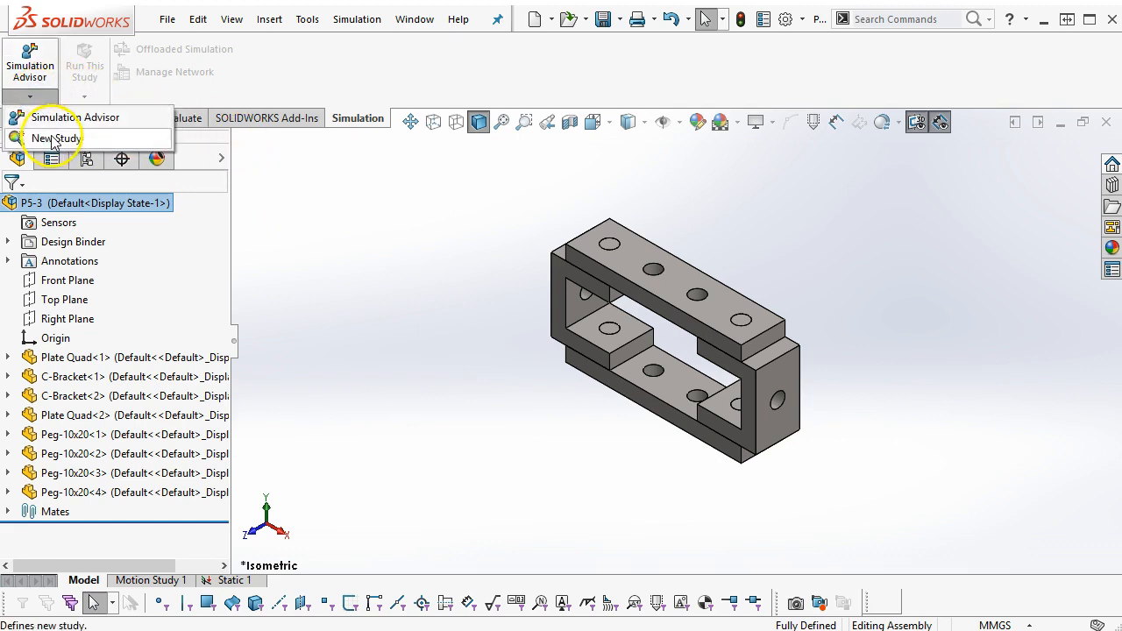
pyautogui.click(54, 140)
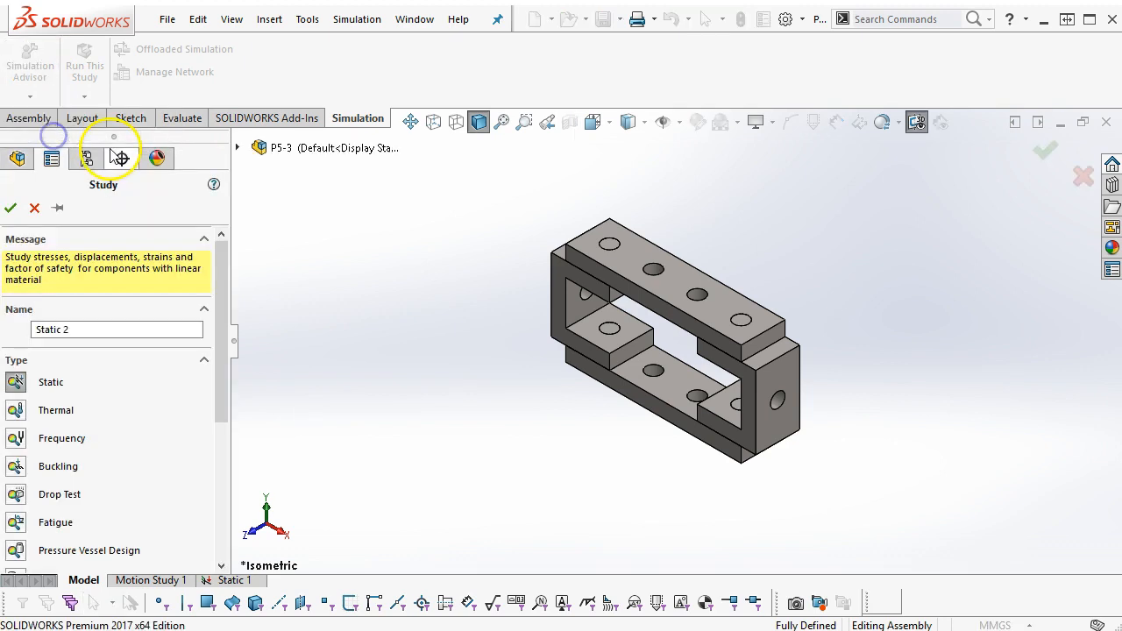
pyautogui.moveTo(217, 341); pyautogui.dragTo(213, 271)
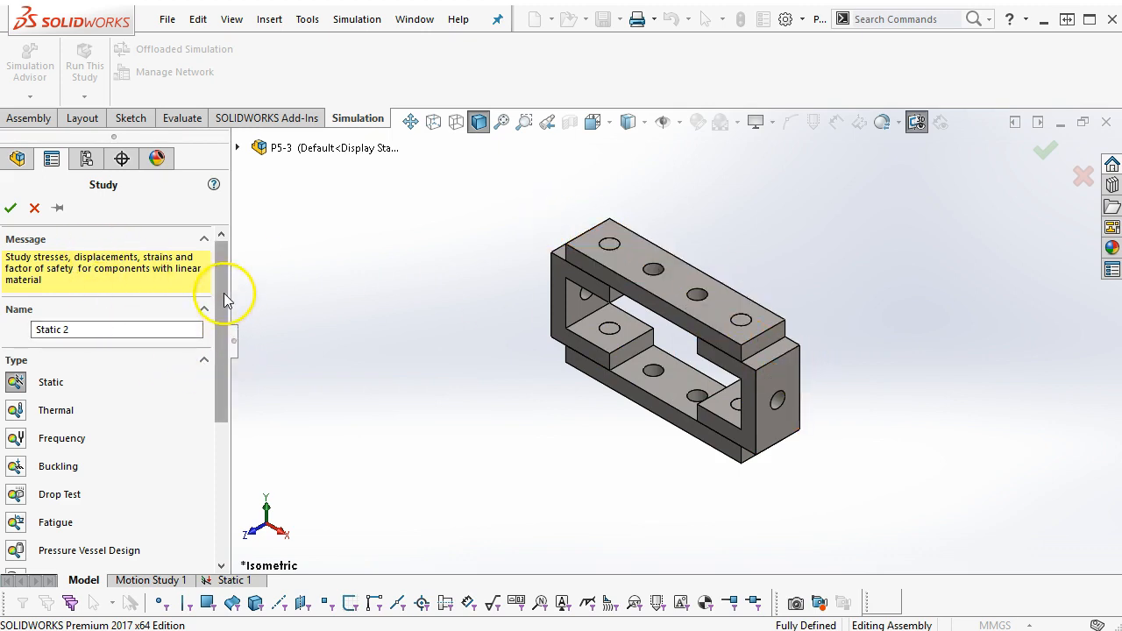
pyautogui.click(11, 209)
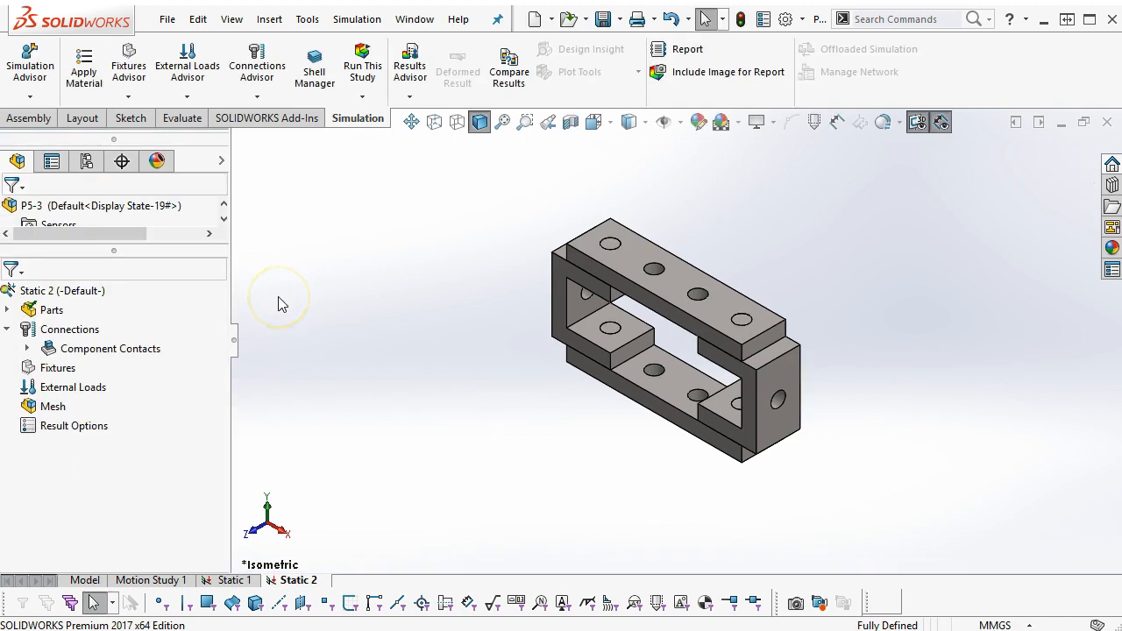
# Step: Examine the materials assigned to the new static study's parts and the contact type under its component contacts
pyautogui.moveTo(42, 339)
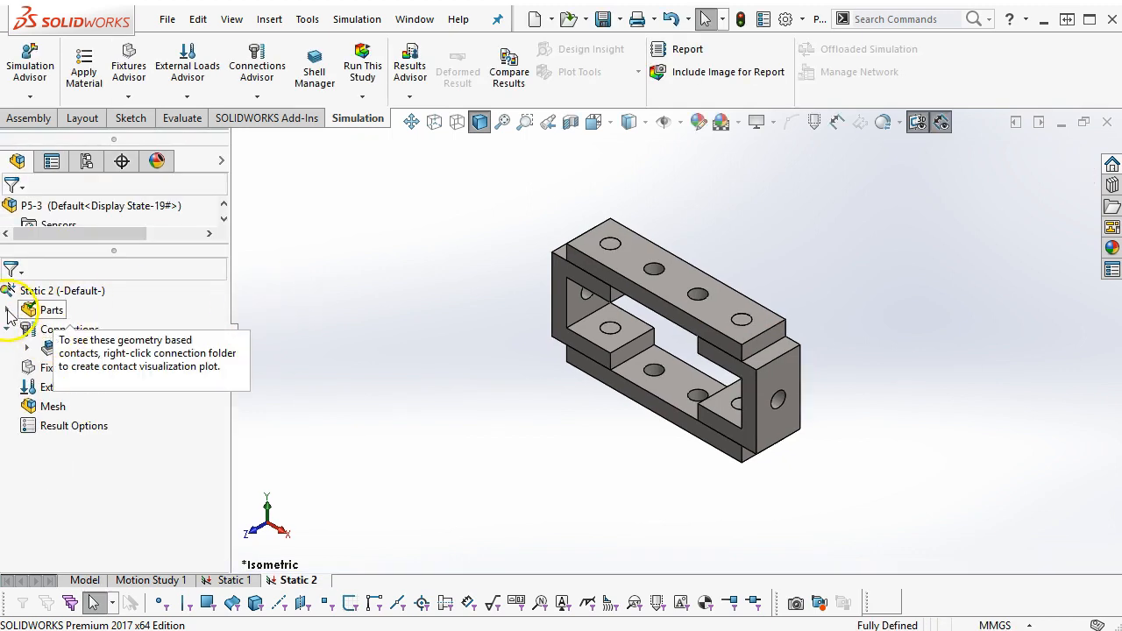
pyautogui.click(8, 311)
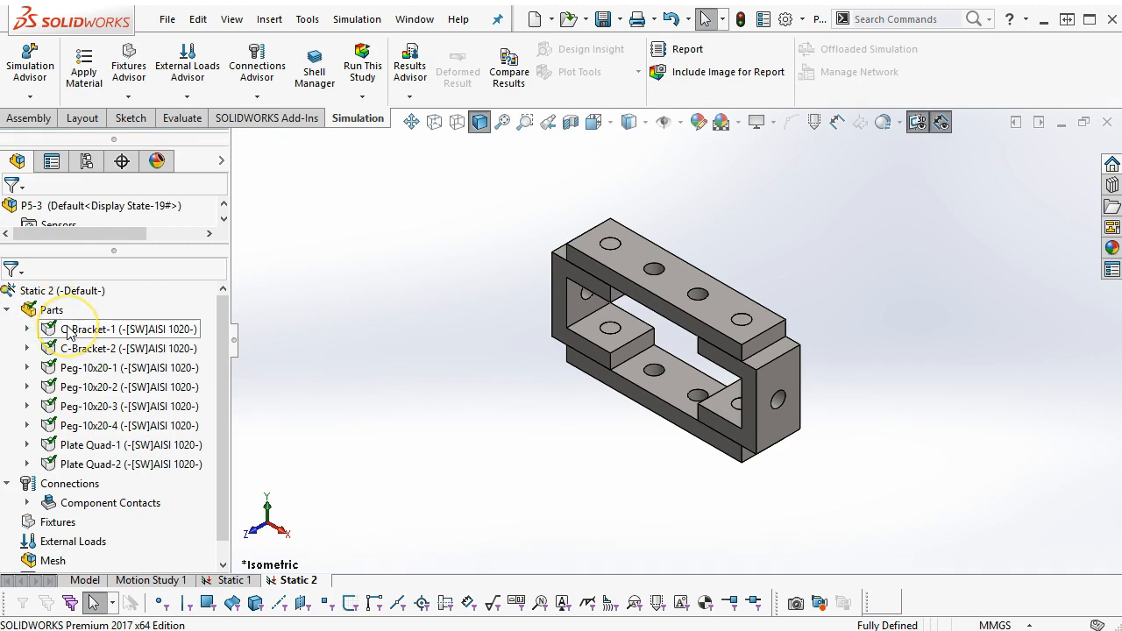
pyautogui.moveTo(408, 403)
pyautogui.mouseDown(button='middle')
pyautogui.moveTo(409, 376)
pyautogui.moveTo(448, 348)
pyautogui.moveTo(427, 392)
pyautogui.mouseUp(button='middle')
pyautogui.scroll(-2, 622, 349)
pyautogui.moveTo(659, 356); pyautogui.dragTo(651, 331, button='middle')
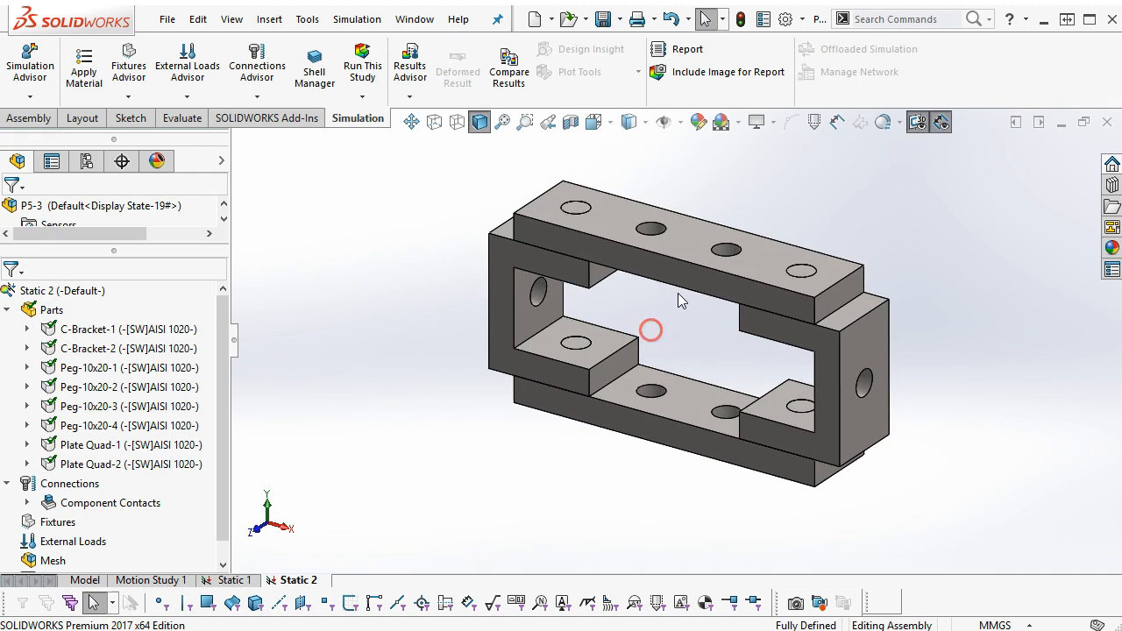
pyautogui.scroll(-1, 734, 230)
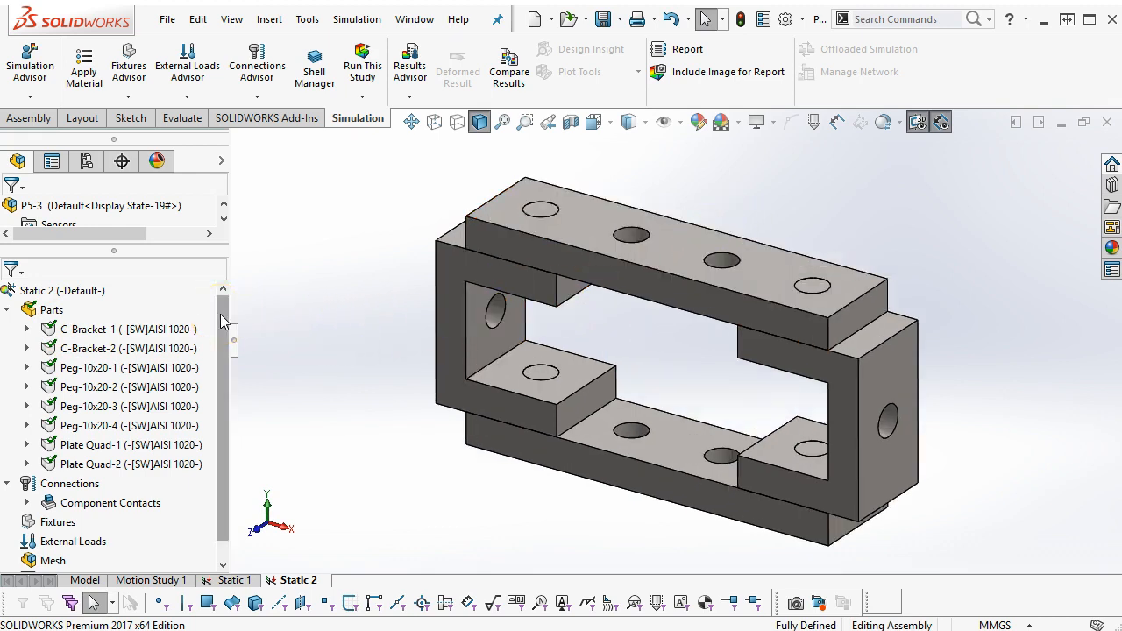
pyautogui.click(25, 347)
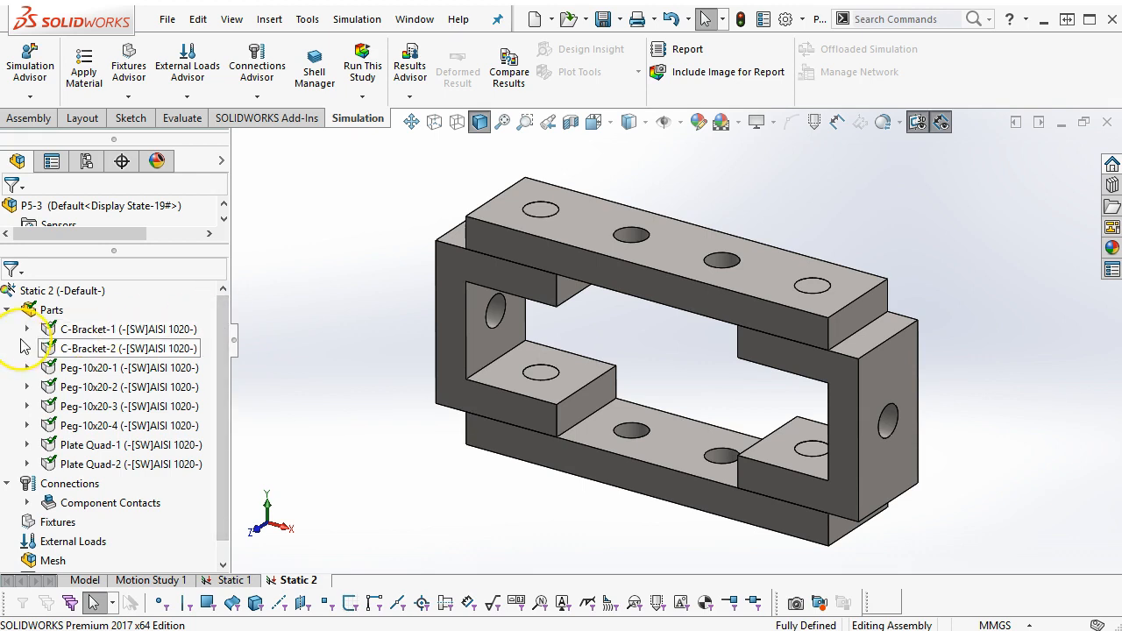
pyautogui.click(10, 316)
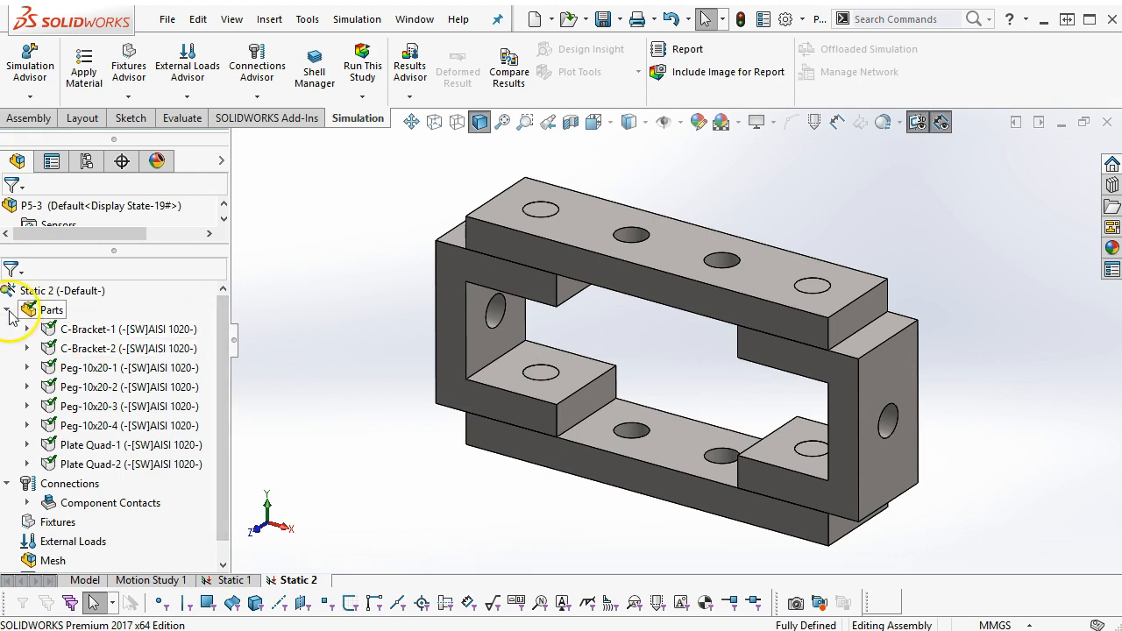
pyautogui.click(9, 313)
pyautogui.click(9, 312)
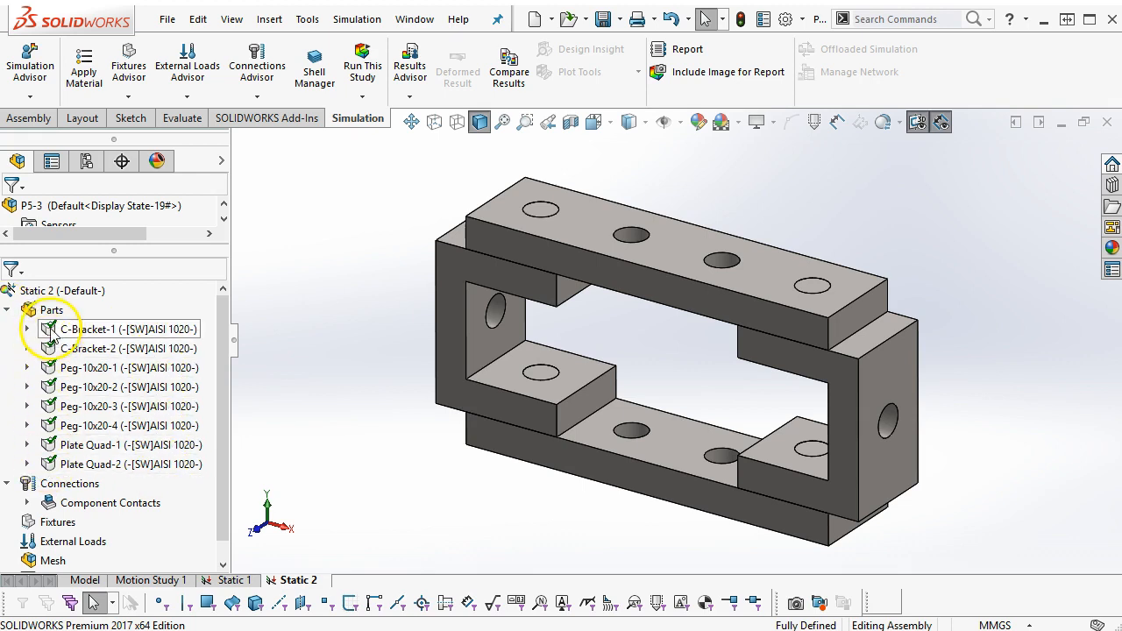
pyautogui.click(9, 311)
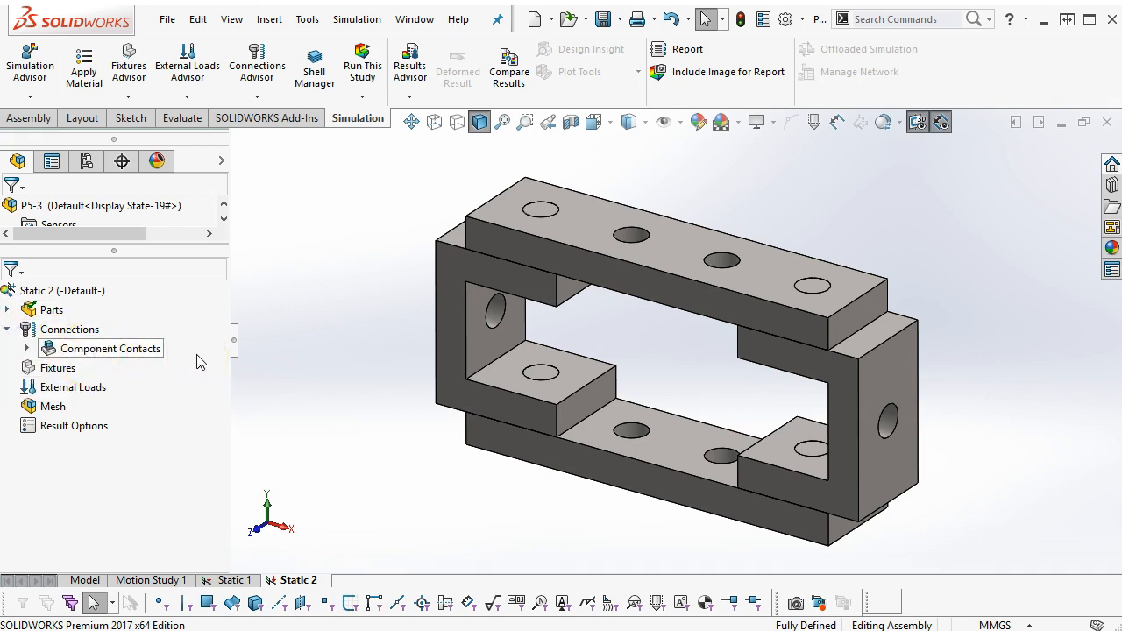
pyautogui.moveTo(372, 392)
pyautogui.mouseDown(button='middle')
pyautogui.moveTo(408, 311)
pyautogui.moveTo(390, 388)
pyautogui.mouseUp(button='middle')
pyautogui.press('Escape')
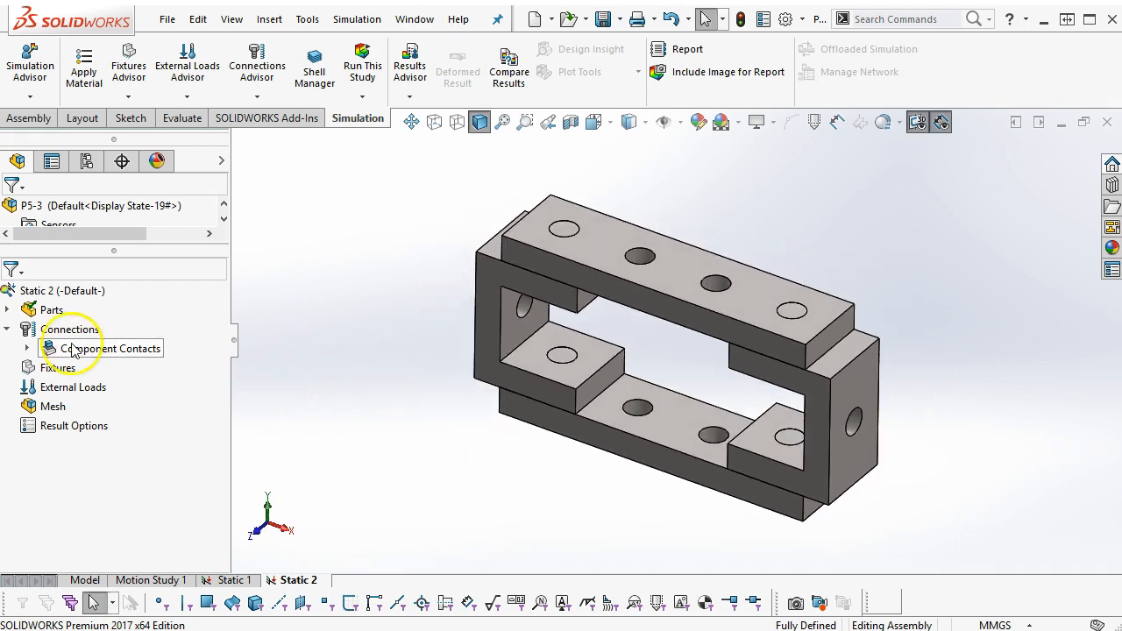
pyautogui.click(29, 349)
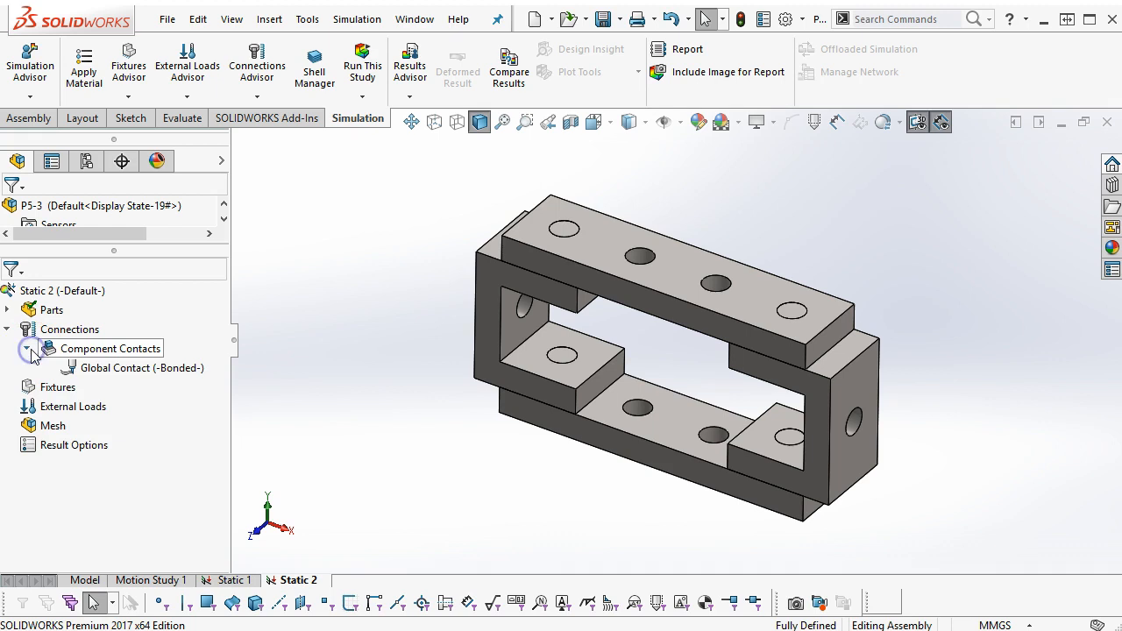
pyautogui.click(29, 349)
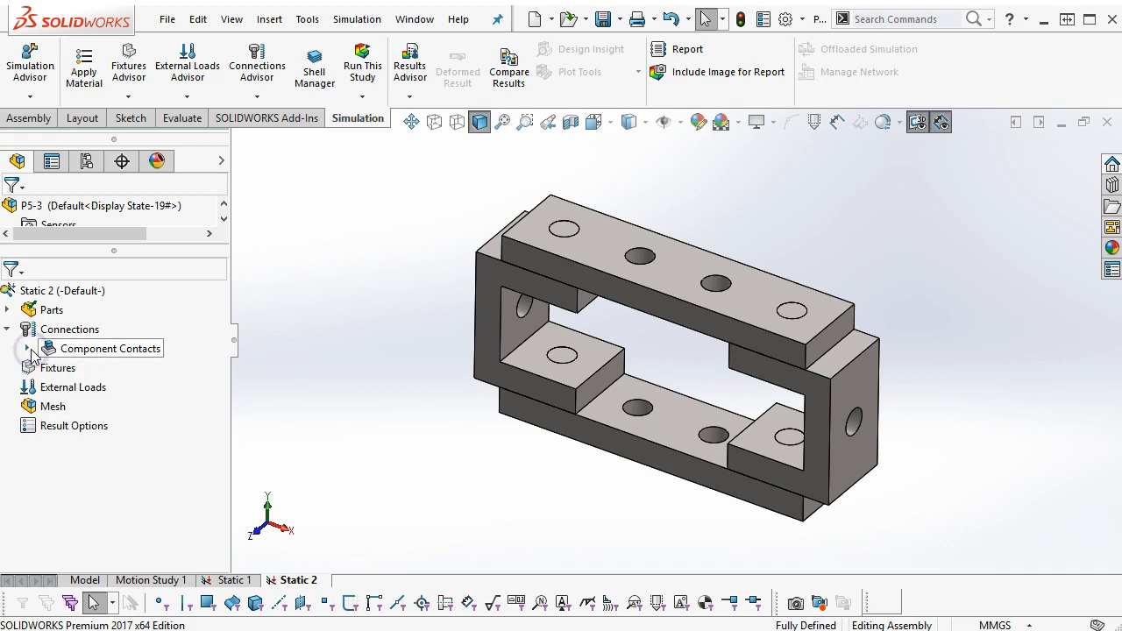
# Step: Add a Fixed Geometry fixture to the bottom face of the lower plate, Plate Quad<1>
pyautogui.rightClick(55, 368)
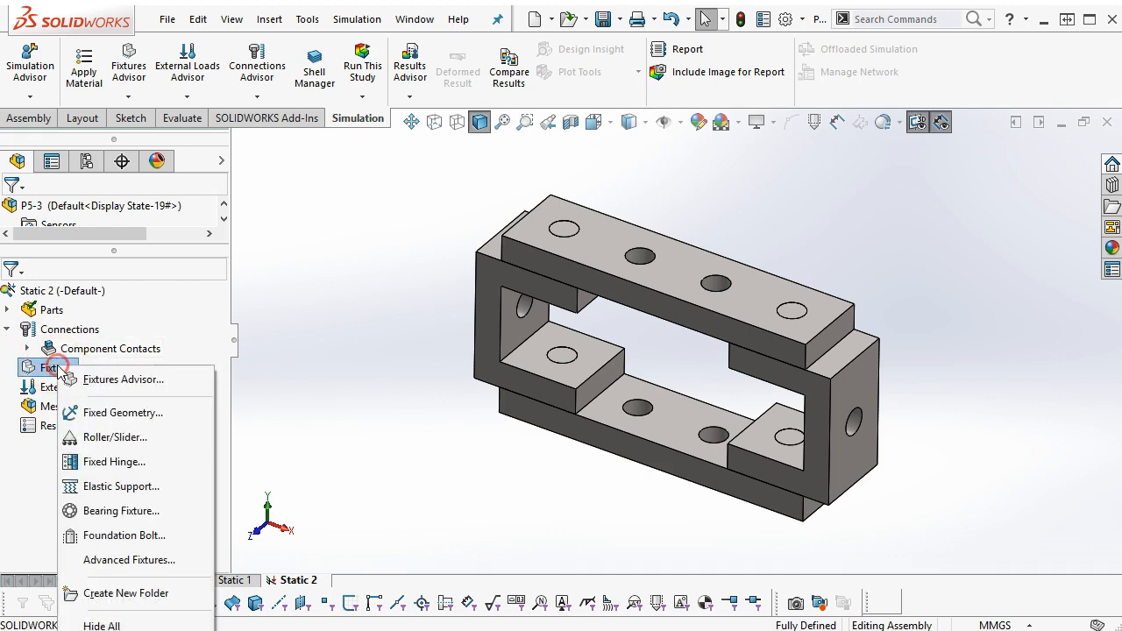
pyautogui.click(105, 412)
pyautogui.moveTo(513, 518); pyautogui.dragTo(514, 368, button='middle')
pyautogui.click(552, 468)
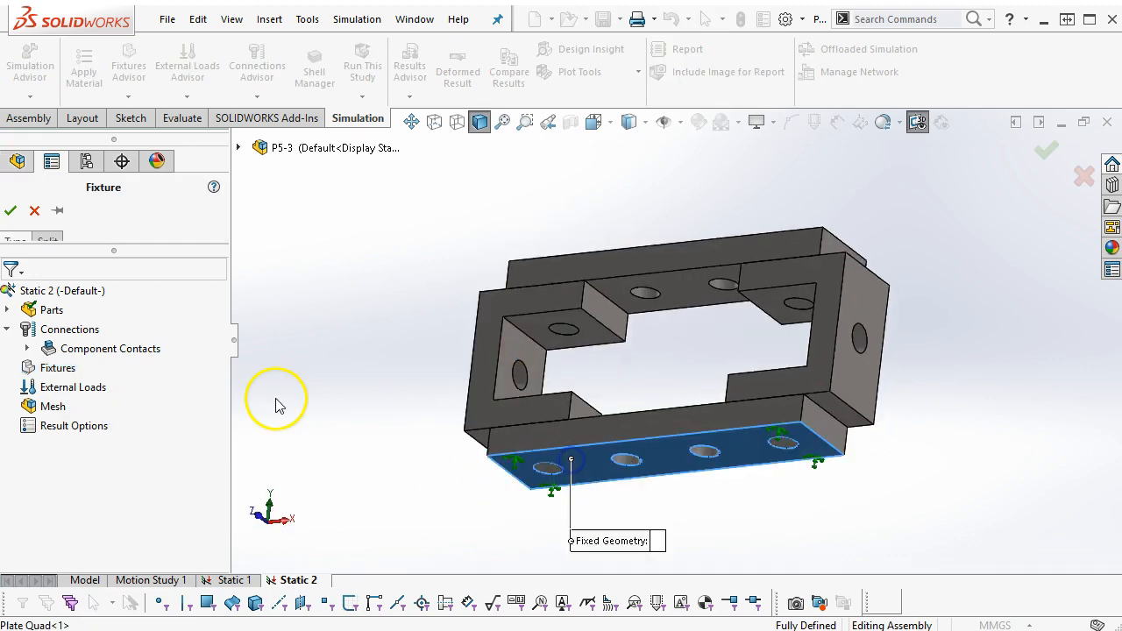
pyautogui.moveTo(386, 354); pyautogui.dragTo(373, 472, button='middle')
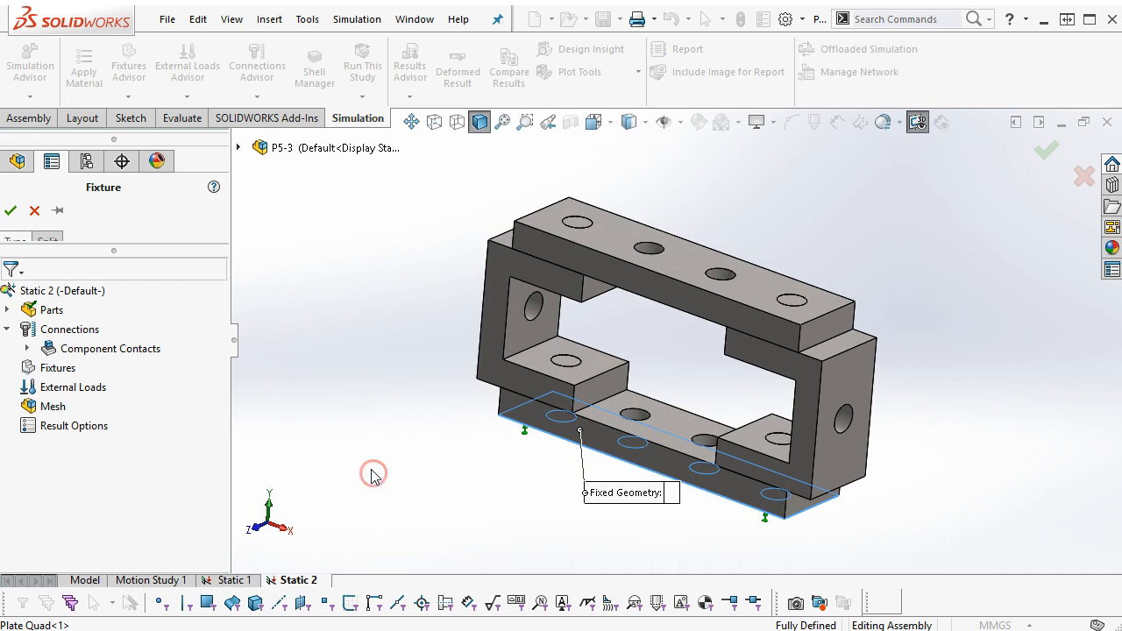
pyautogui.click(55, 369)
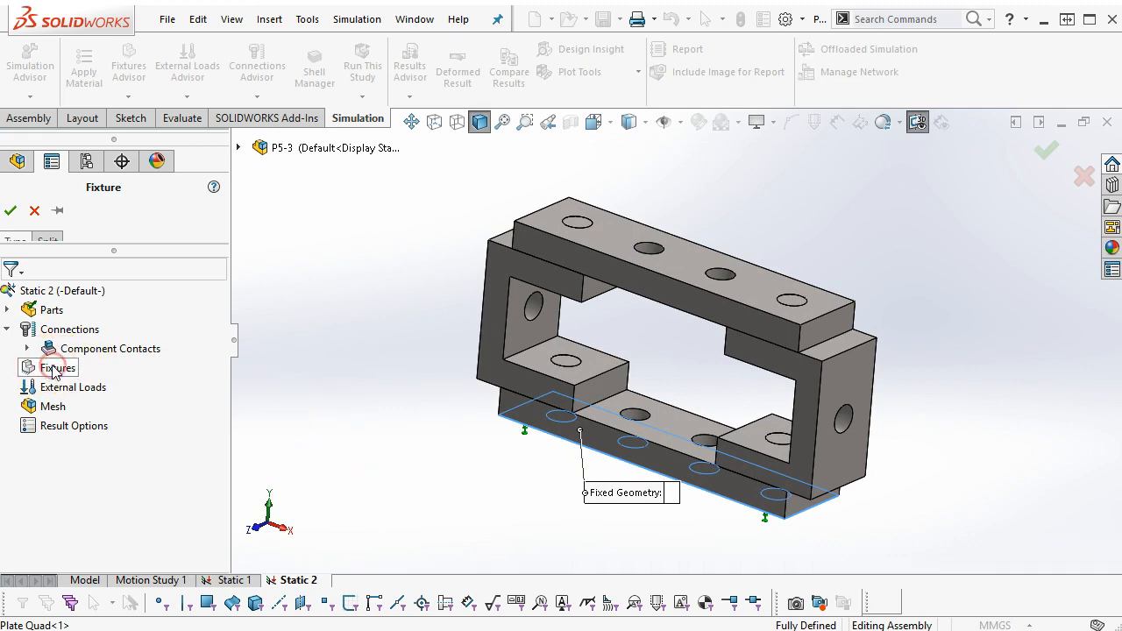
pyautogui.moveTo(126, 251); pyautogui.dragTo(121, 405)
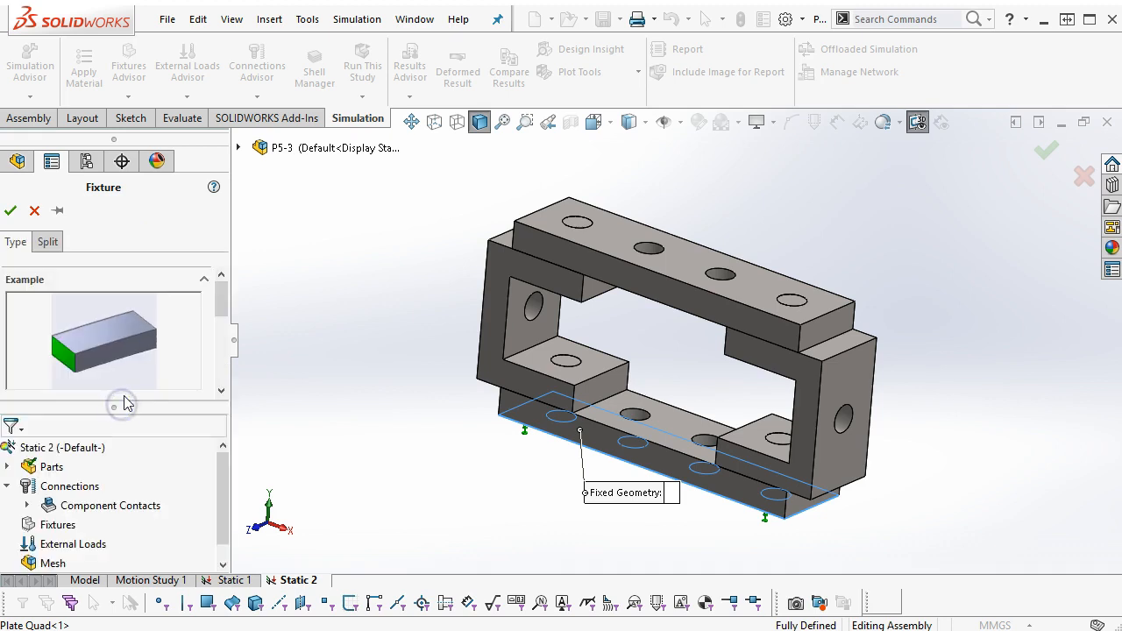
pyautogui.moveTo(219, 301)
pyautogui.mouseDown()
pyautogui.moveTo(229, 379)
pyautogui.moveTo(226, 304)
pyautogui.mouseUp()
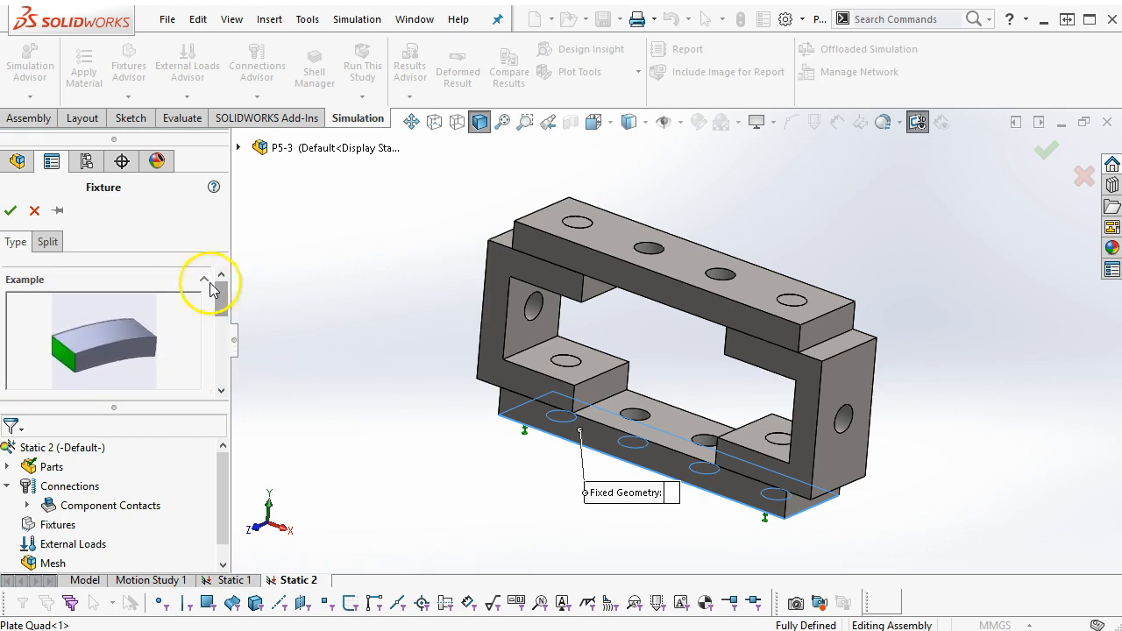
pyautogui.click(10, 211)
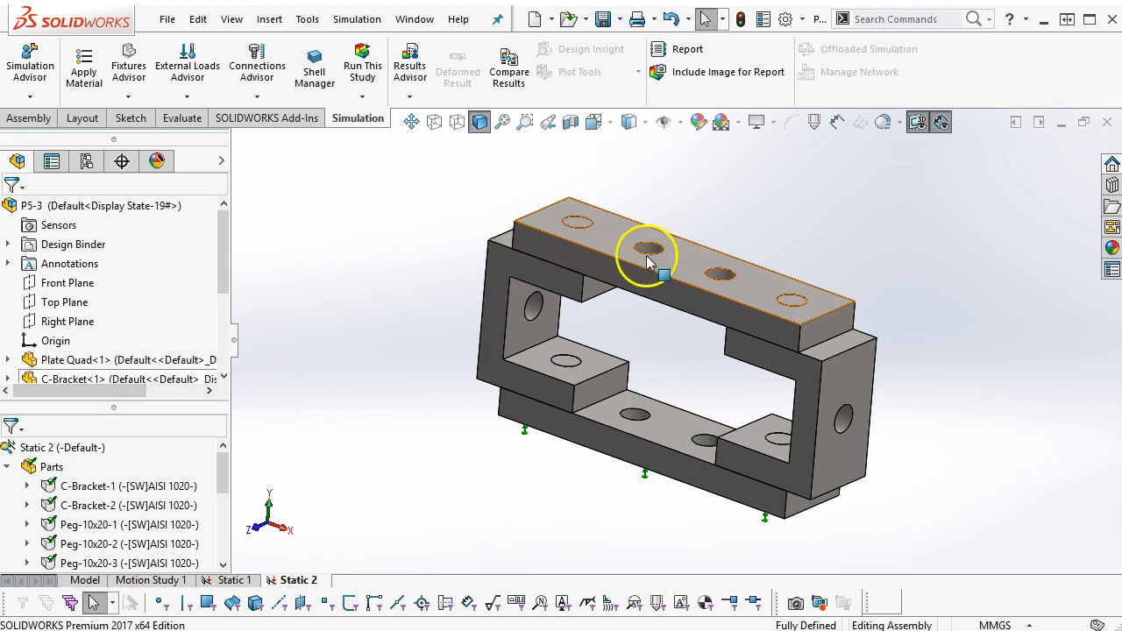
# Step: Add a normal force of 1000 N as an external load on the top face of the upper plate, Plate Quad-2
pyautogui.moveTo(224, 266)
pyautogui.mouseDown()
pyautogui.moveTo(223, 353)
pyautogui.moveTo(225, 313)
pyautogui.mouseUp()
pyautogui.moveTo(119, 412); pyautogui.dragTo(136, 136)
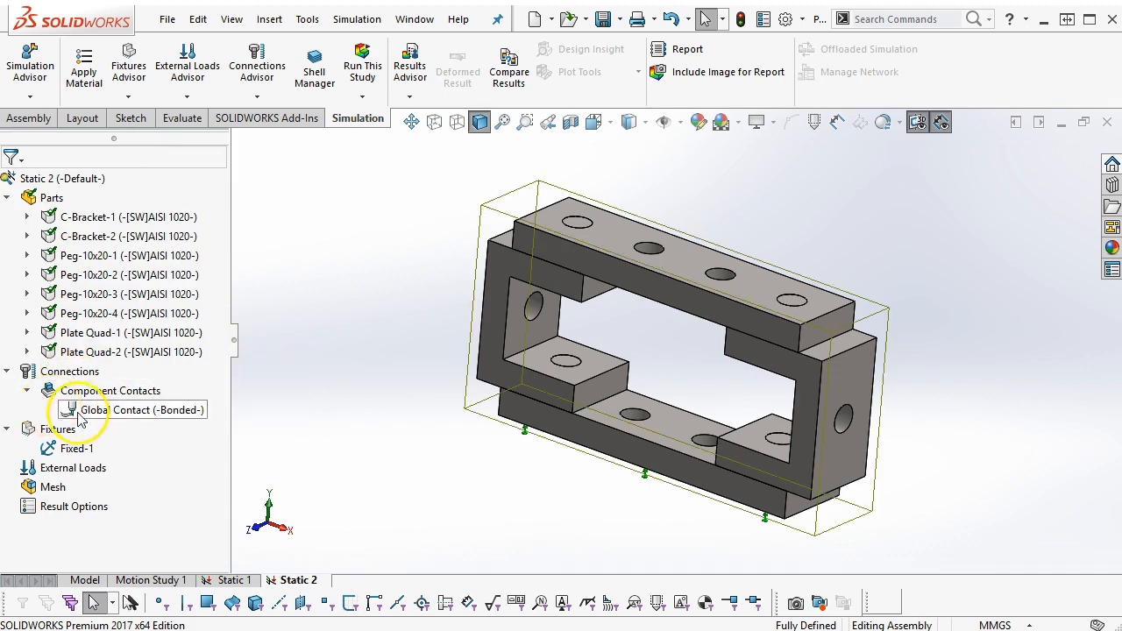
pyautogui.rightClick(61, 471)
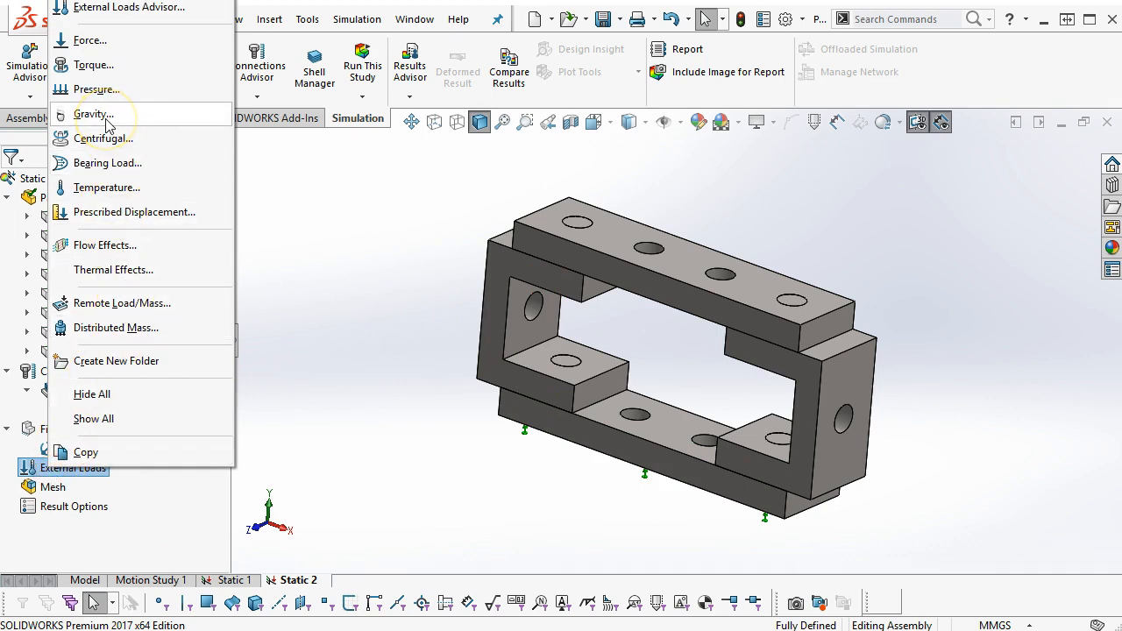
pyautogui.click(103, 41)
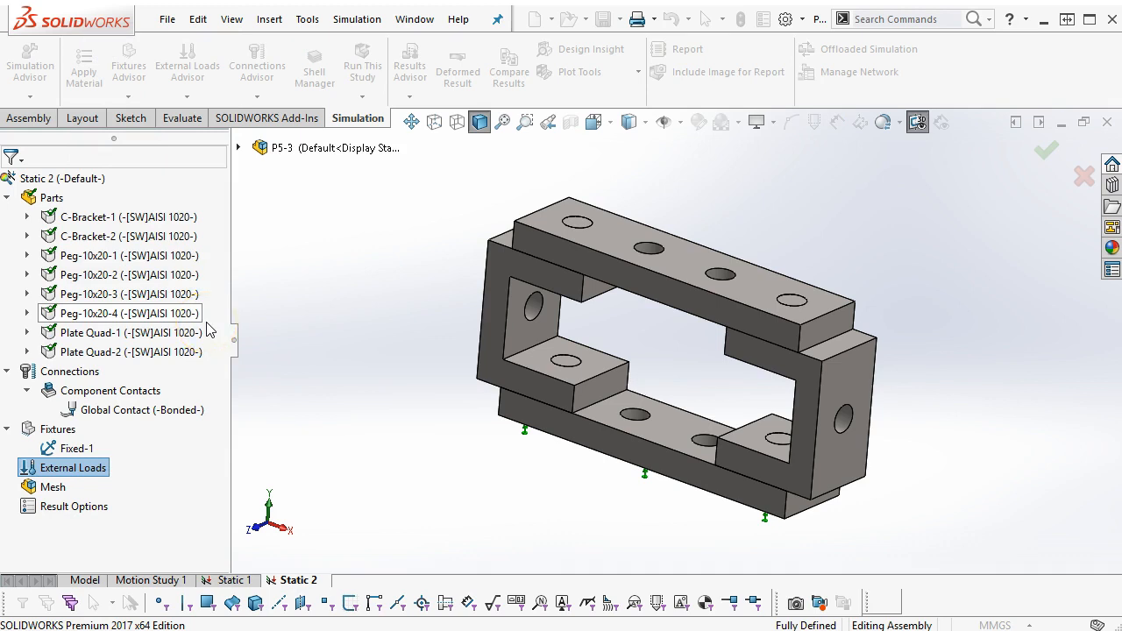
pyautogui.moveTo(116, 142); pyautogui.dragTo(129, 589)
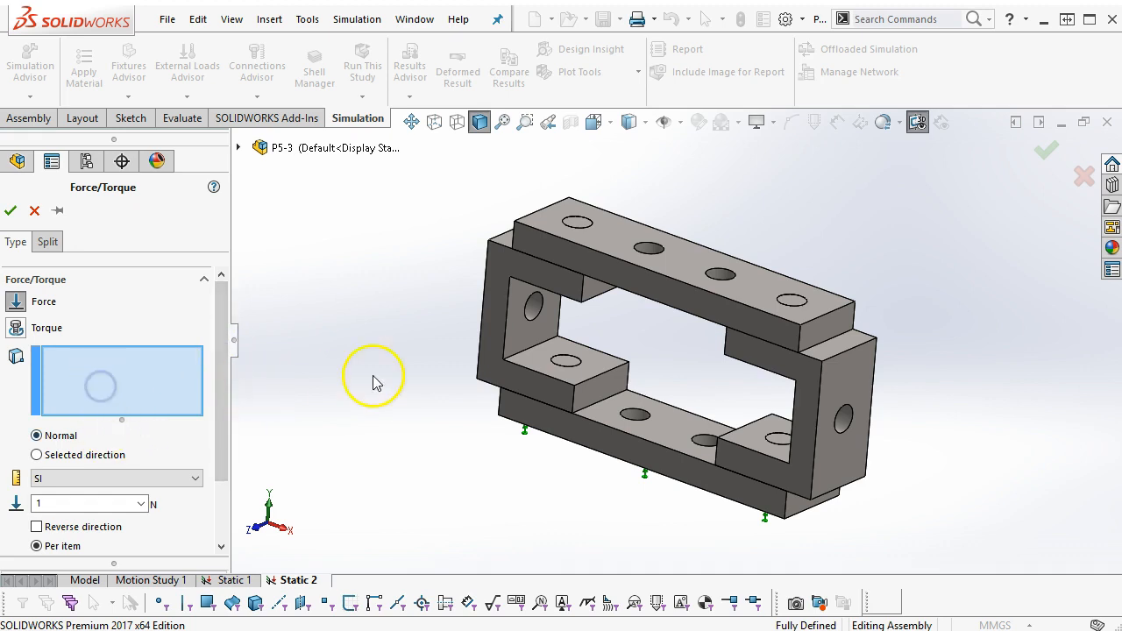
pyautogui.click(692, 283)
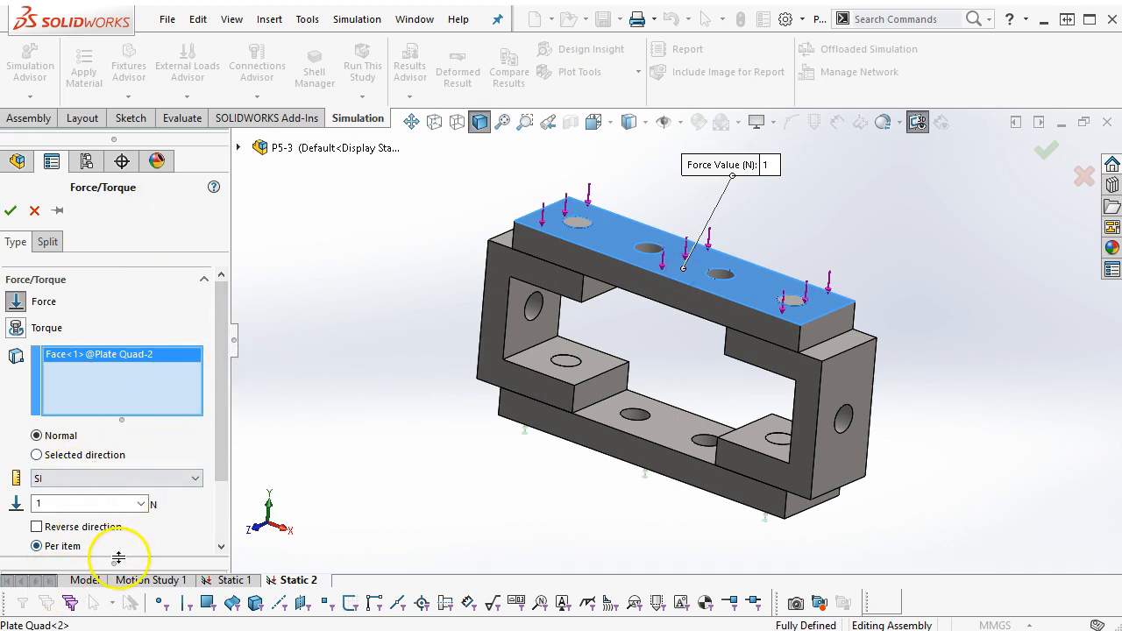
pyautogui.moveTo(116, 563)
pyautogui.mouseDown()
pyautogui.moveTo(103, 308)
pyautogui.moveTo(111, 380)
pyautogui.moveTo(98, 534)
pyautogui.moveTo(110, 574)
pyautogui.mouseUp()
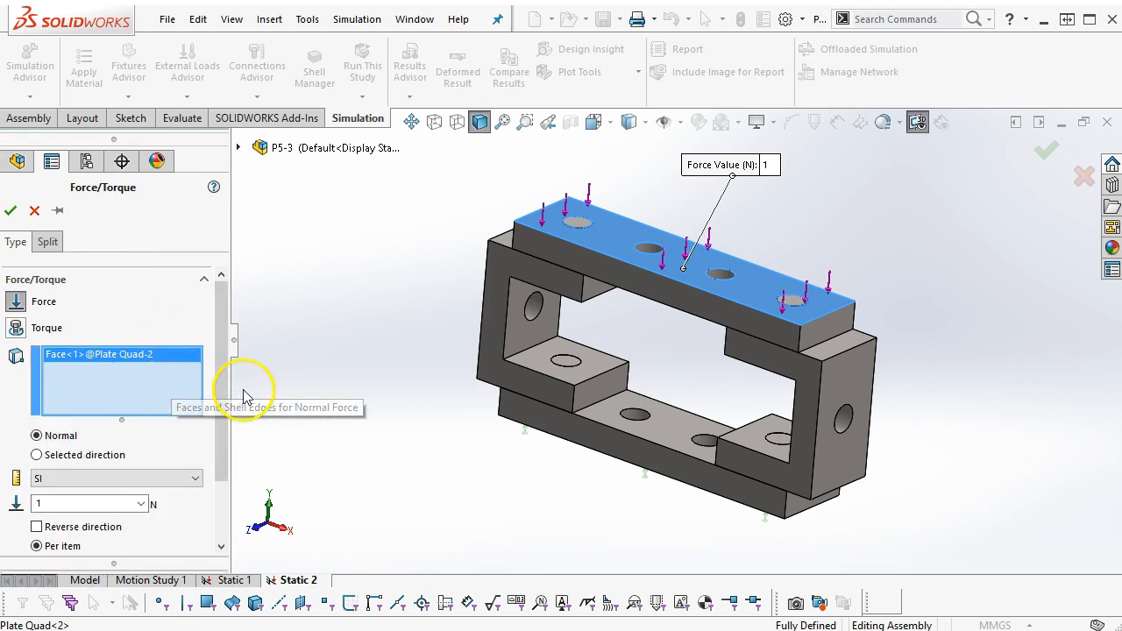
pyautogui.click(225, 519)
pyautogui.doubleClick(95, 420)
pyautogui.click(66, 424)
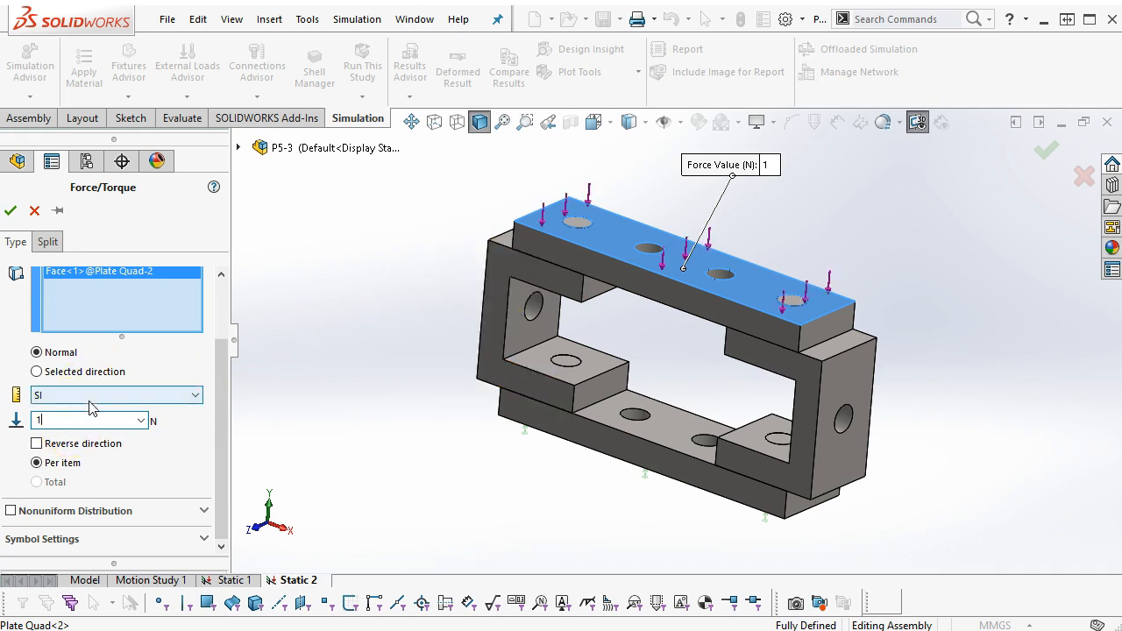
pyautogui.press('Tab')
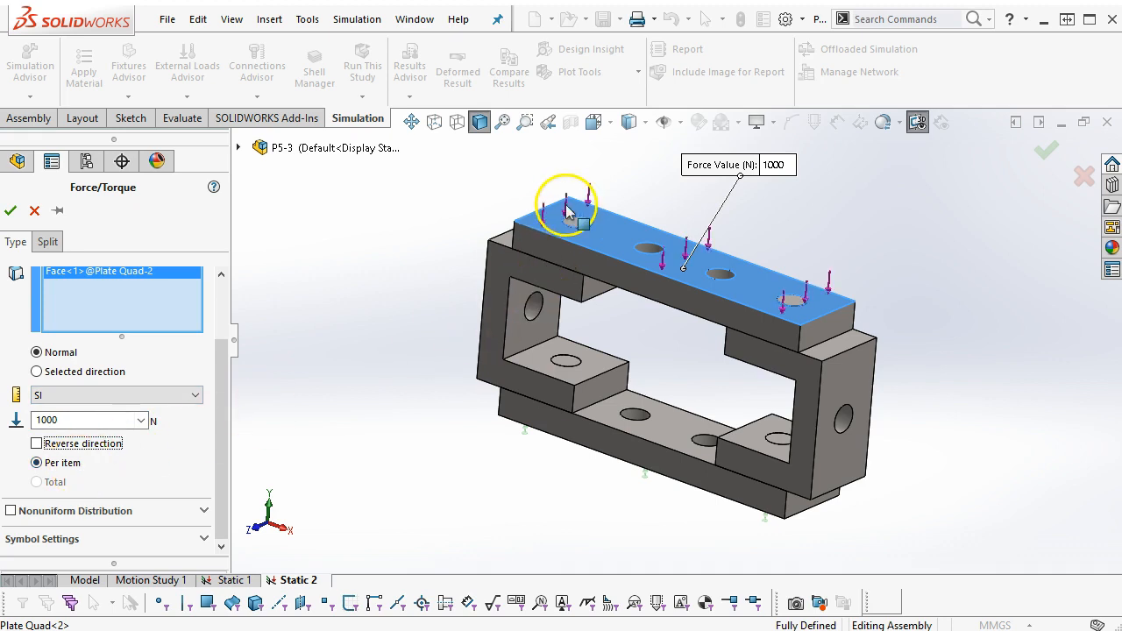
# Step: Include the top faces of Peg-10x20-3 and Peg-10x20-4 in the force, and apply the 1000 N as a total over all faces
pyautogui.moveTo(568, 215); pyautogui.dragTo(592, 262, button='middle')
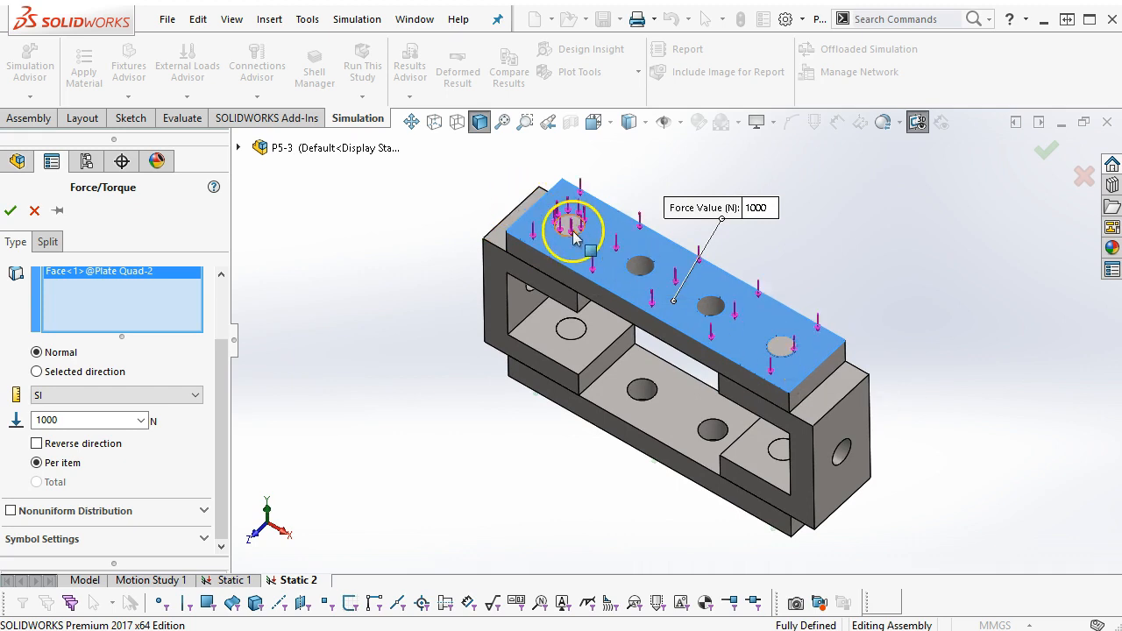
pyautogui.click(107, 304)
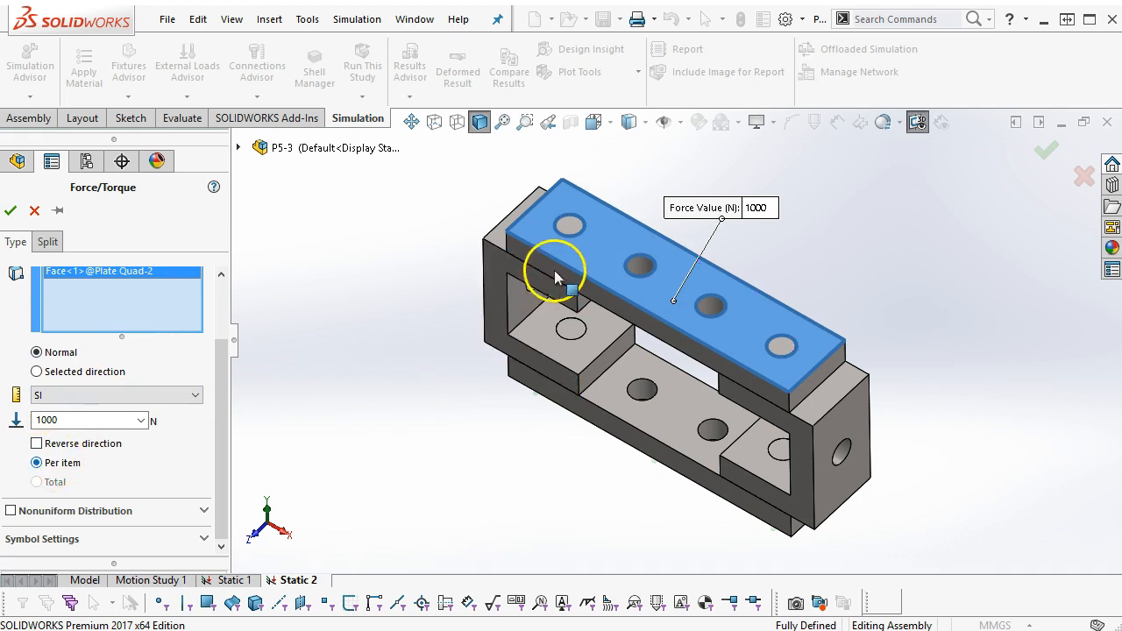
pyautogui.click(572, 233)
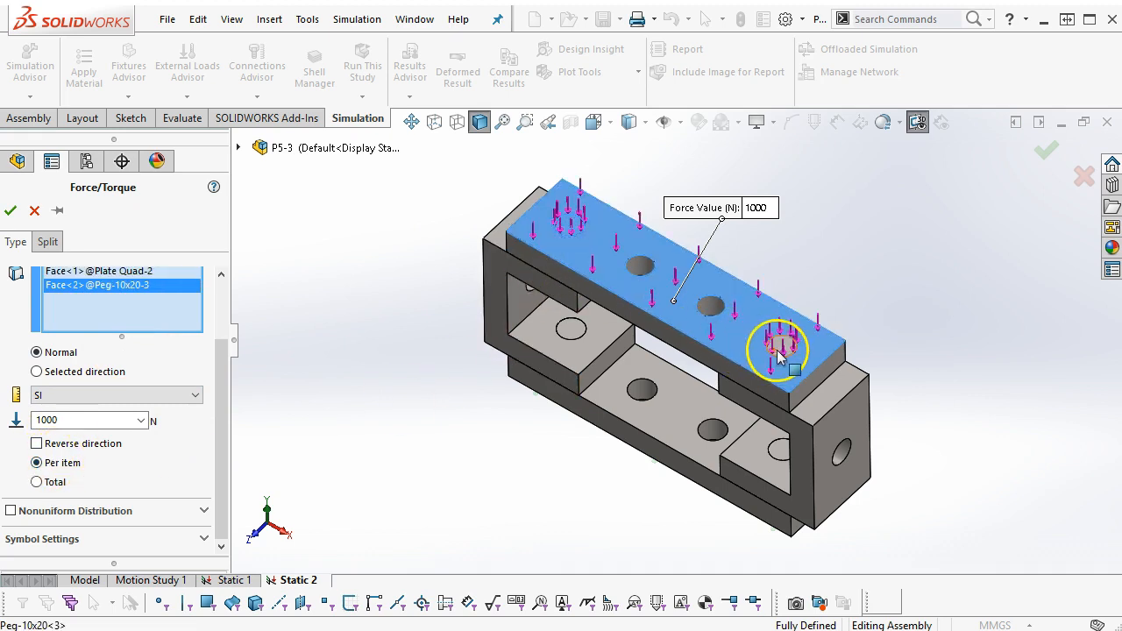
pyautogui.click(776, 344)
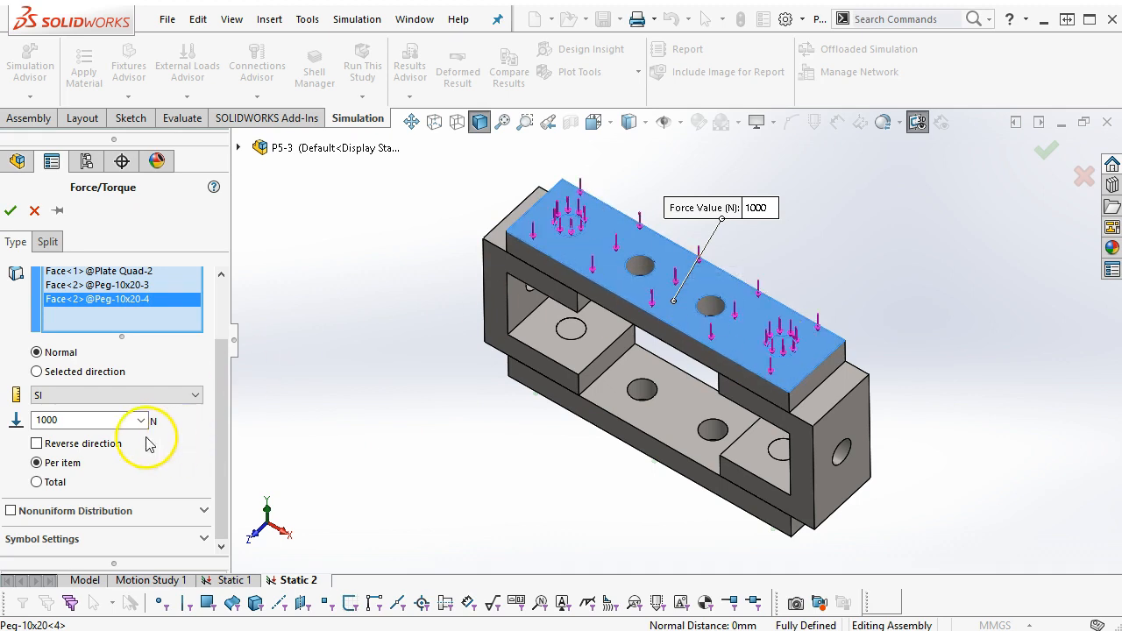
pyautogui.click(36, 482)
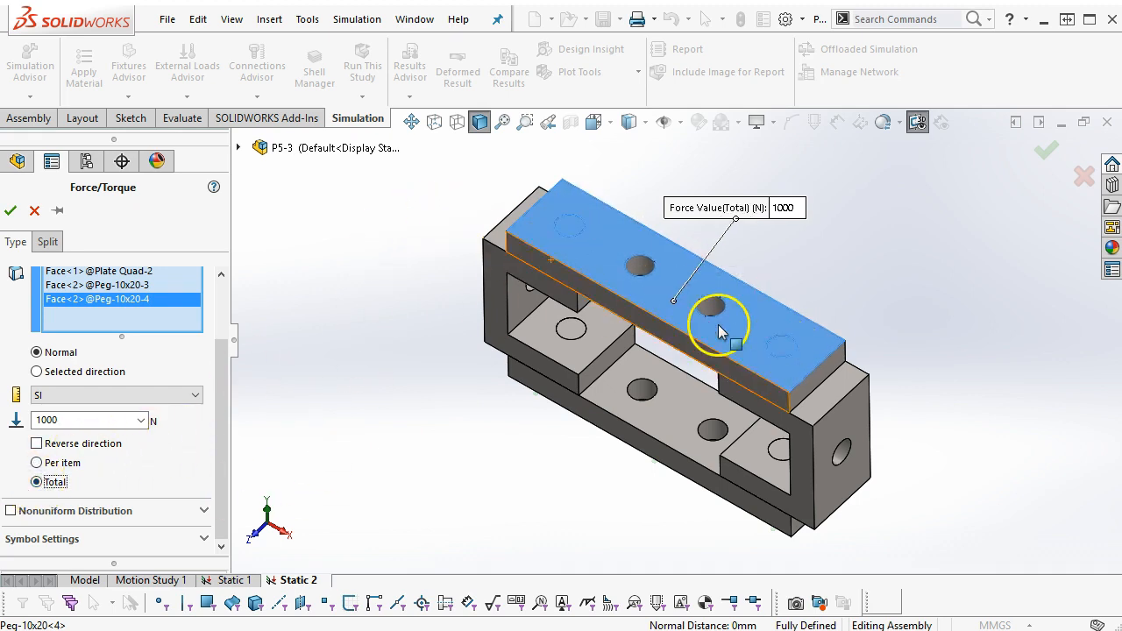
pyautogui.click(230, 420)
pyautogui.moveTo(225, 418); pyautogui.dragTo(226, 339)
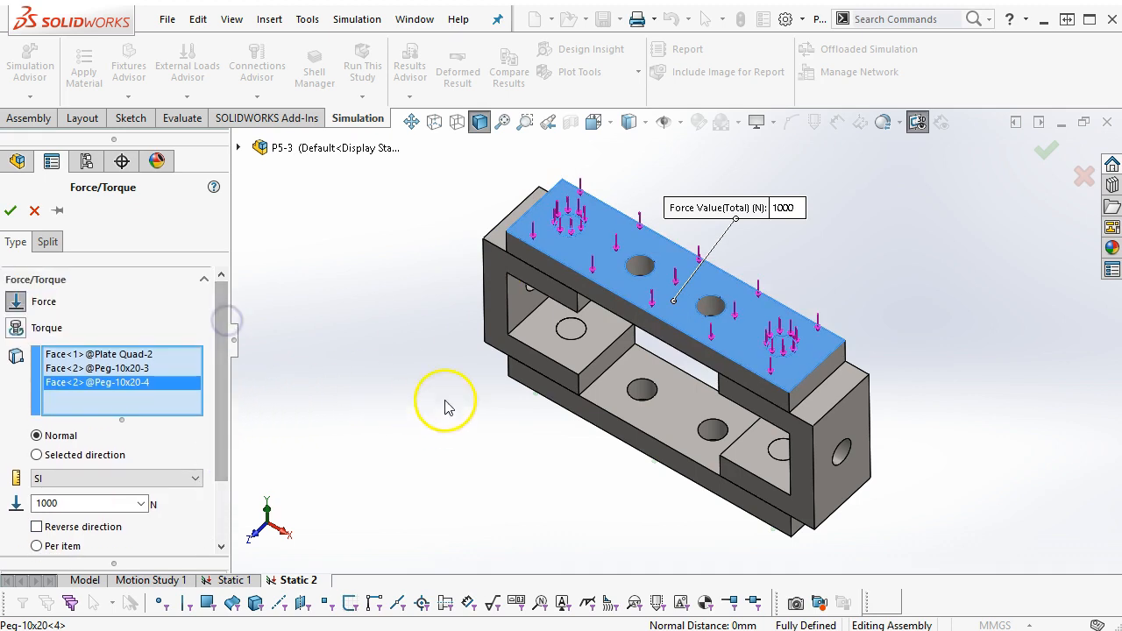
pyautogui.moveTo(446, 406); pyautogui.dragTo(456, 302, button='middle')
pyautogui.click(10, 211)
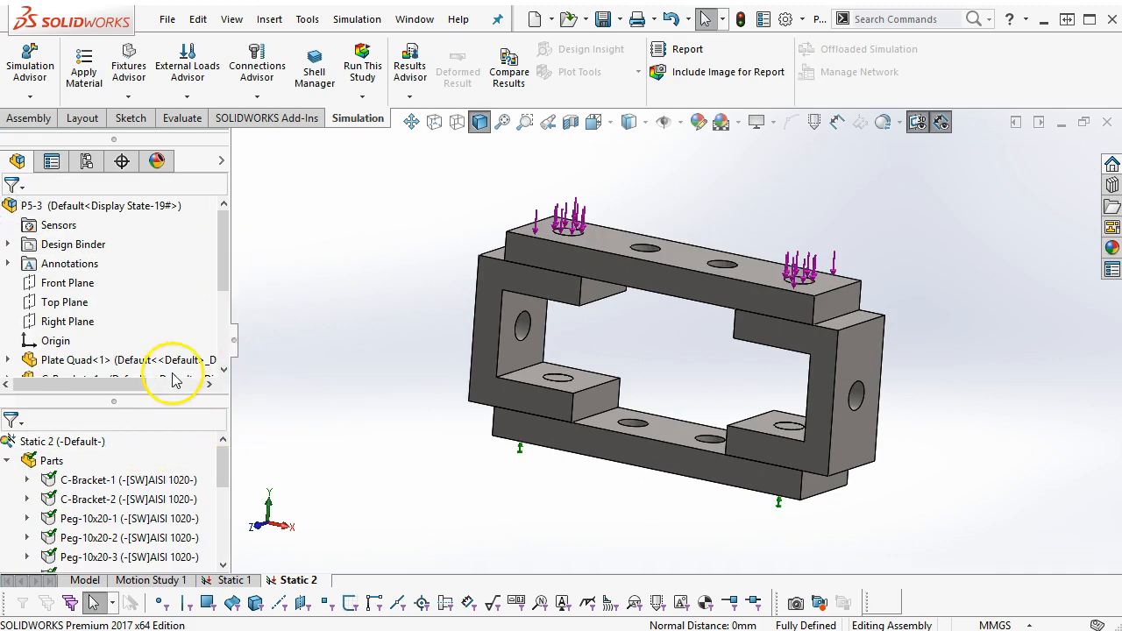
# Step: Create the study's mesh with the density nearer to Coarse than to Fine
pyautogui.moveTo(140, 403); pyautogui.dragTo(151, 135)
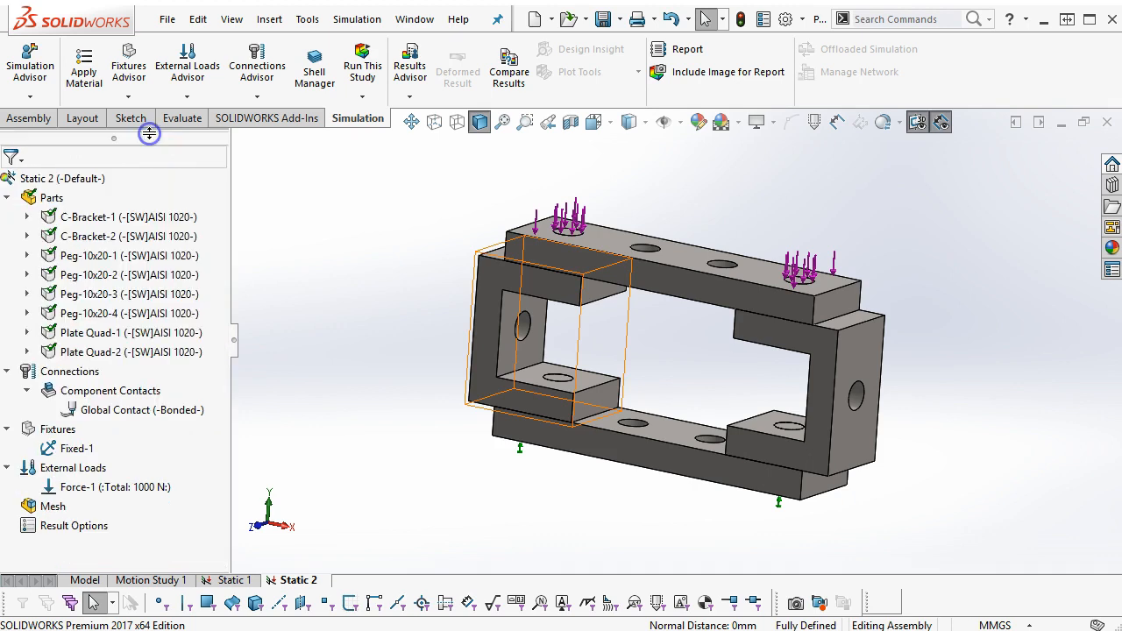
pyautogui.rightClick(49, 507)
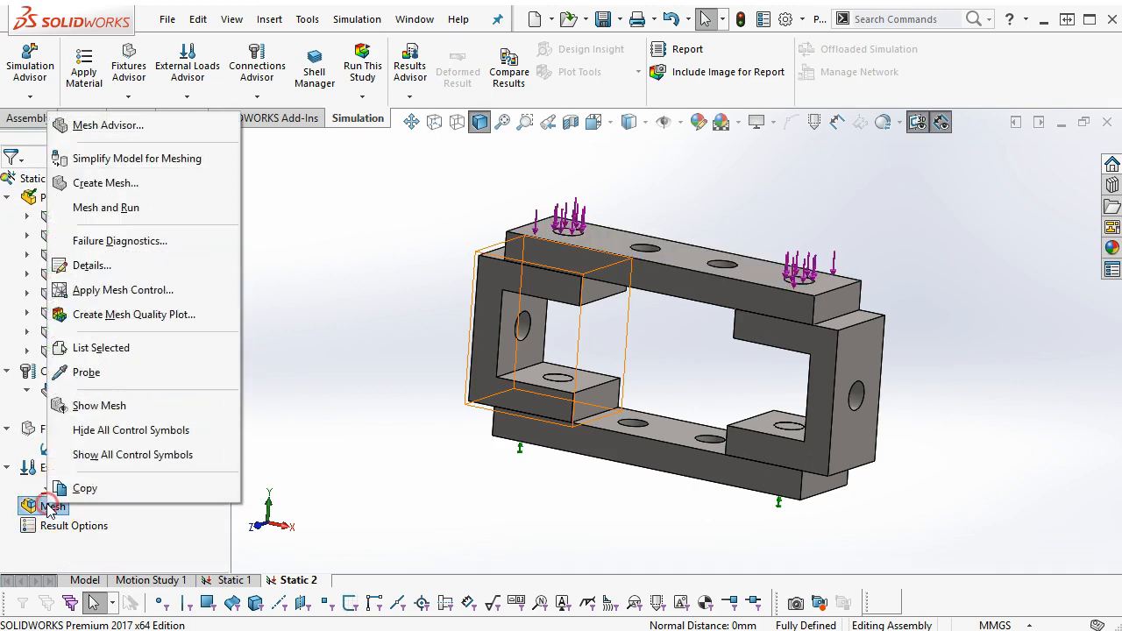
pyautogui.click(120, 184)
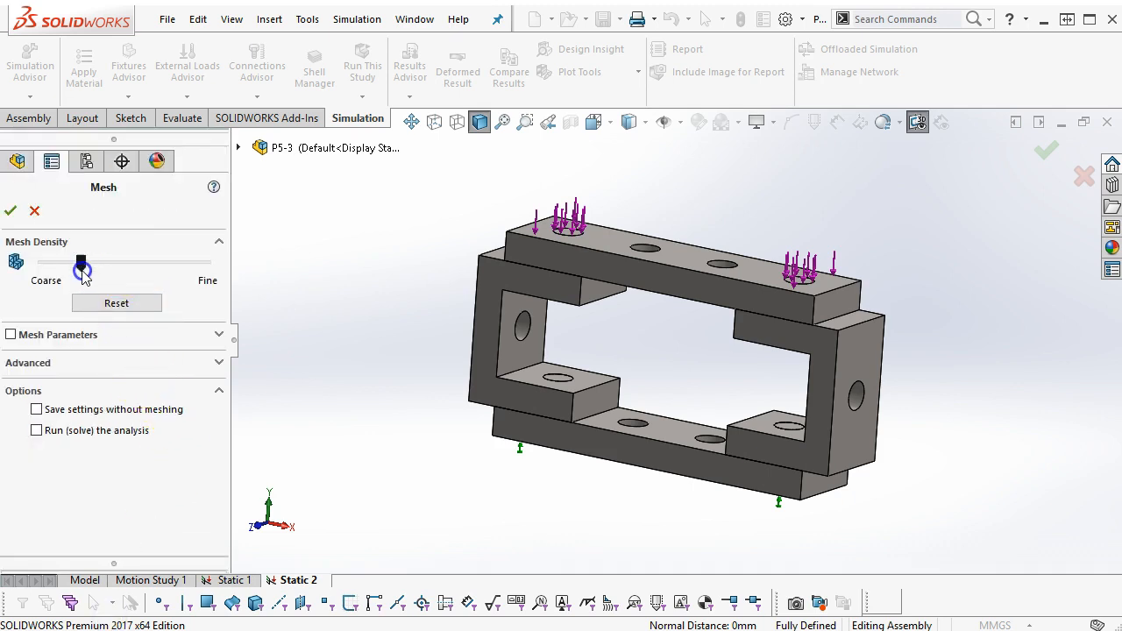
pyautogui.click(82, 270)
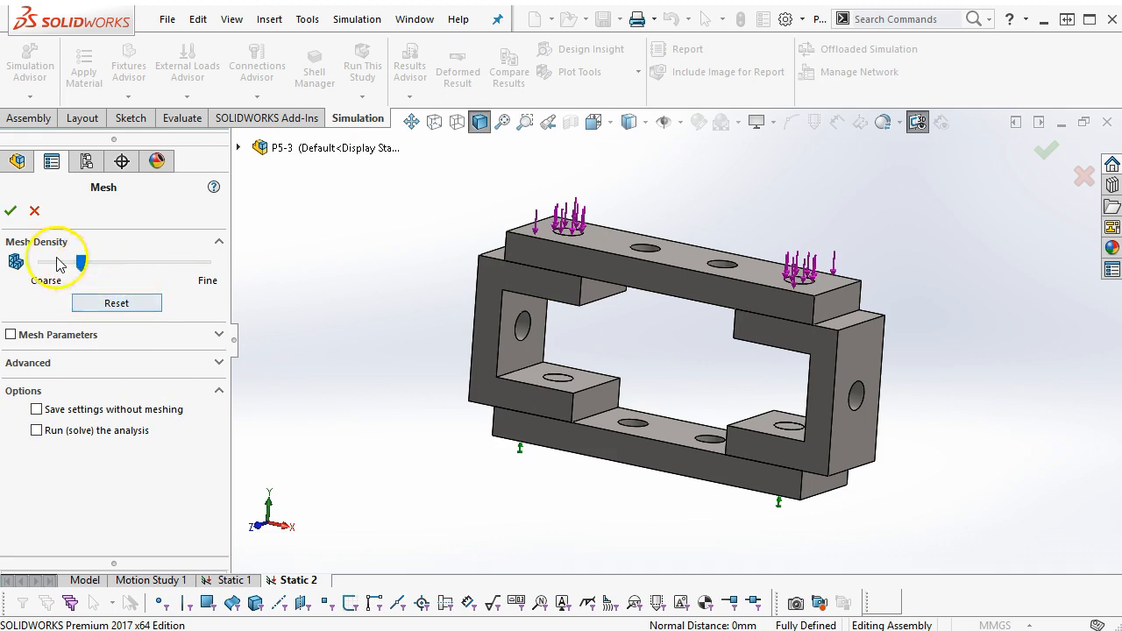
pyautogui.click(11, 211)
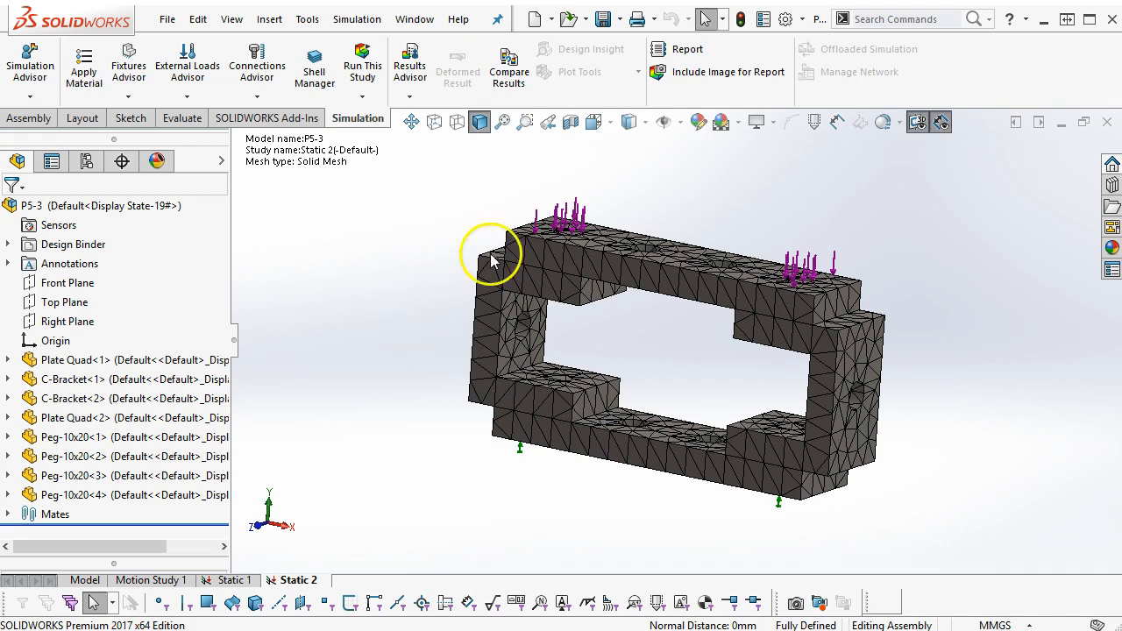
# Step: Run the Static 2 study and examine the deformed stress plot in the front view and in an angled view
pyautogui.moveTo(458, 288); pyautogui.dragTo(424, 322, button='middle')
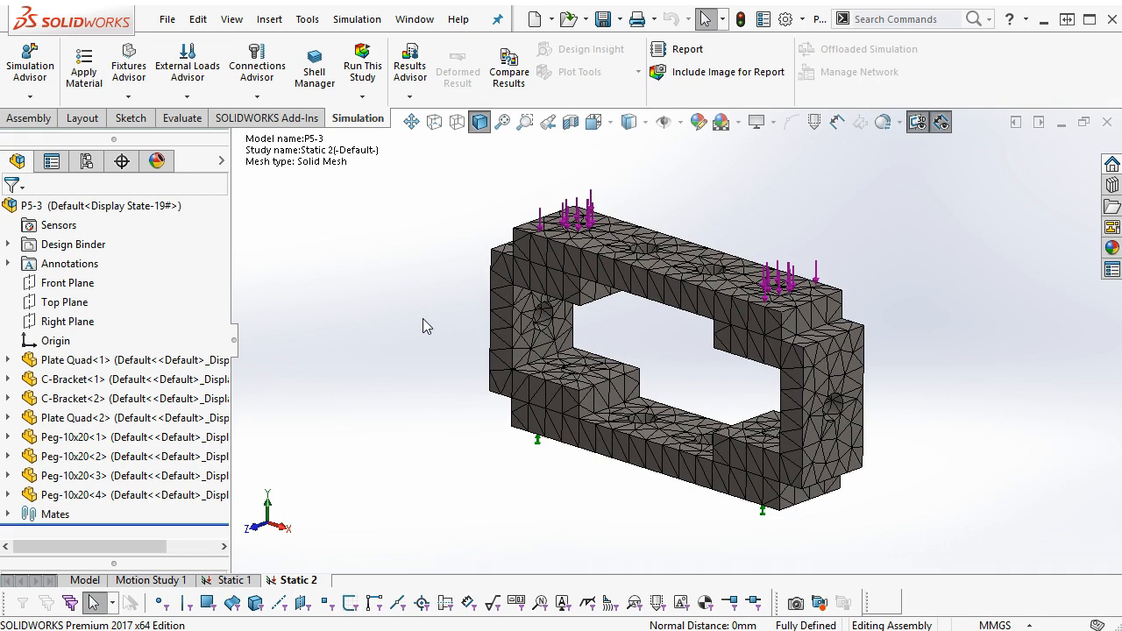
pyautogui.moveTo(423, 326); pyautogui.dragTo(455, 340, button='middle')
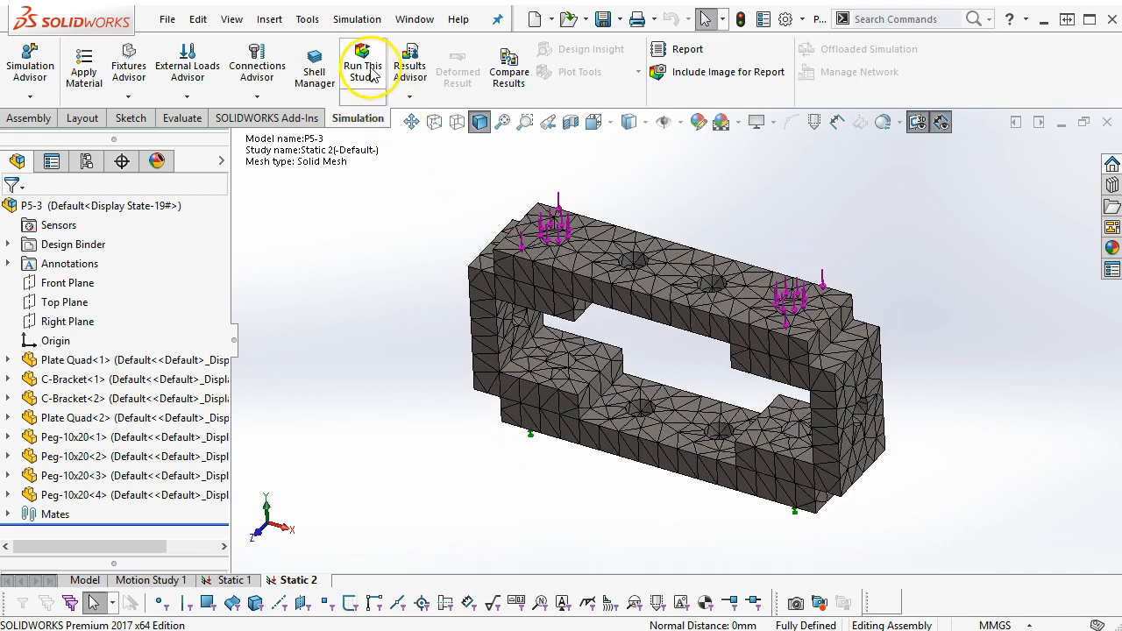
pyautogui.click(367, 75)
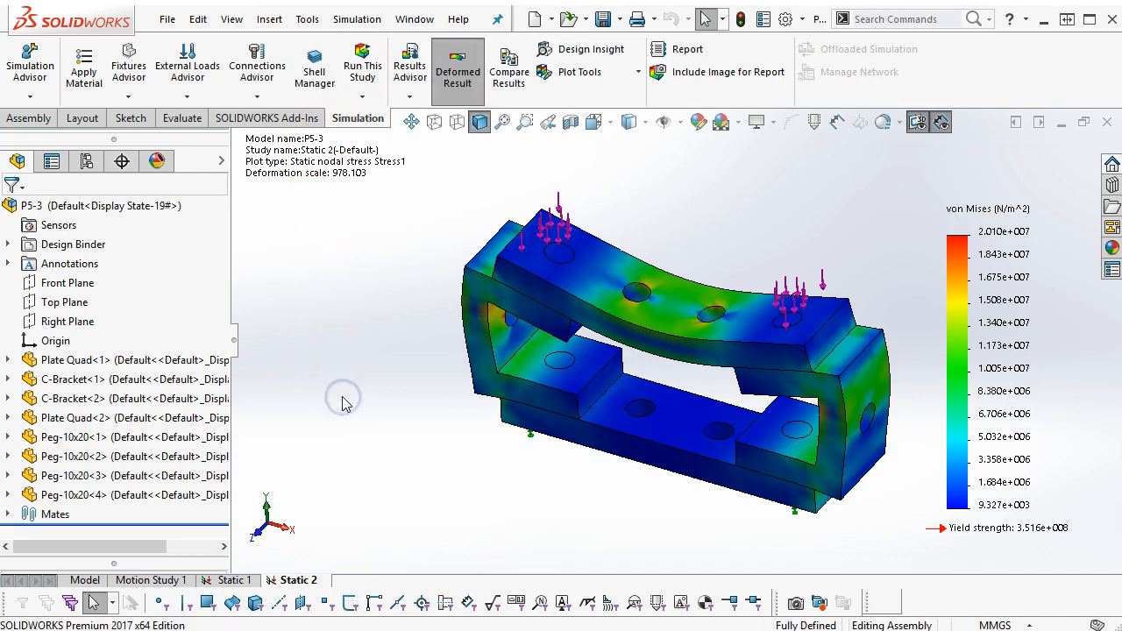
pyautogui.hotkey('ctrl', '1')
pyautogui.click(336, 183)
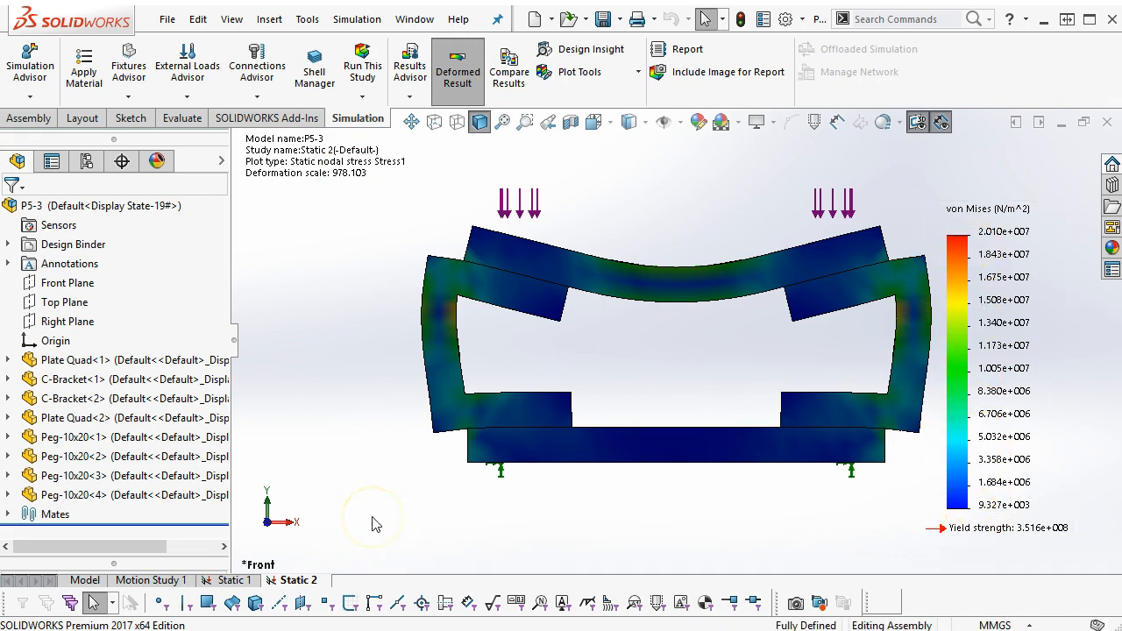
pyautogui.scroll(2, 660, 378)
pyautogui.moveTo(650, 366); pyautogui.dragTo(612, 449, button='middle')
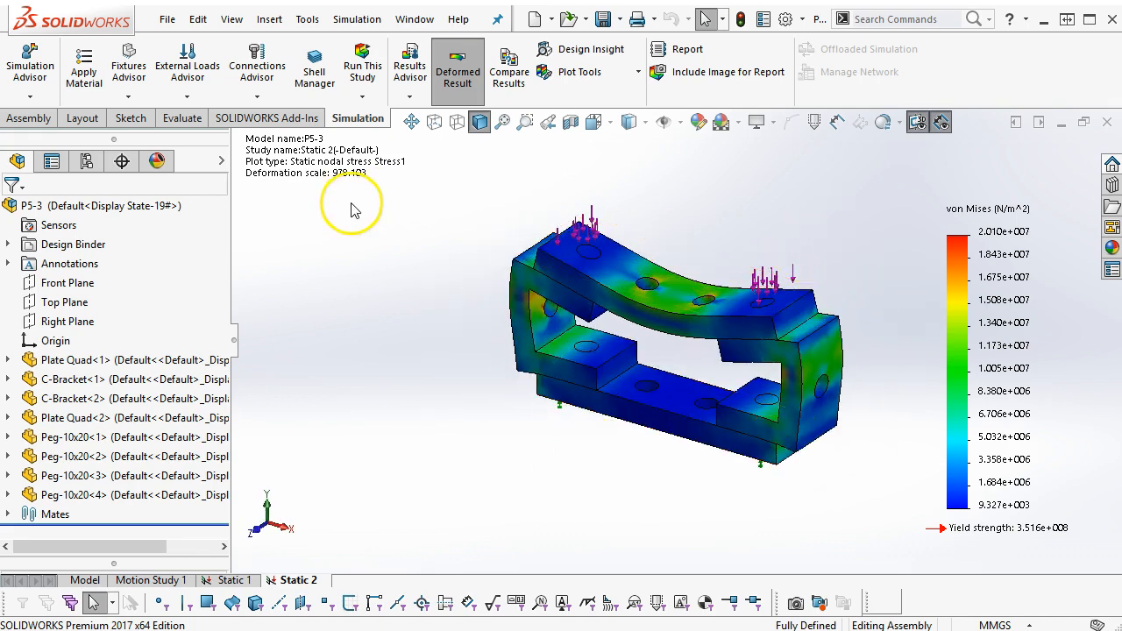
# Step: Display the Displacement1 result plot of the Static 2 study and examine the deformed assembly from the side
pyautogui.moveTo(145, 140); pyautogui.dragTo(140, 564)
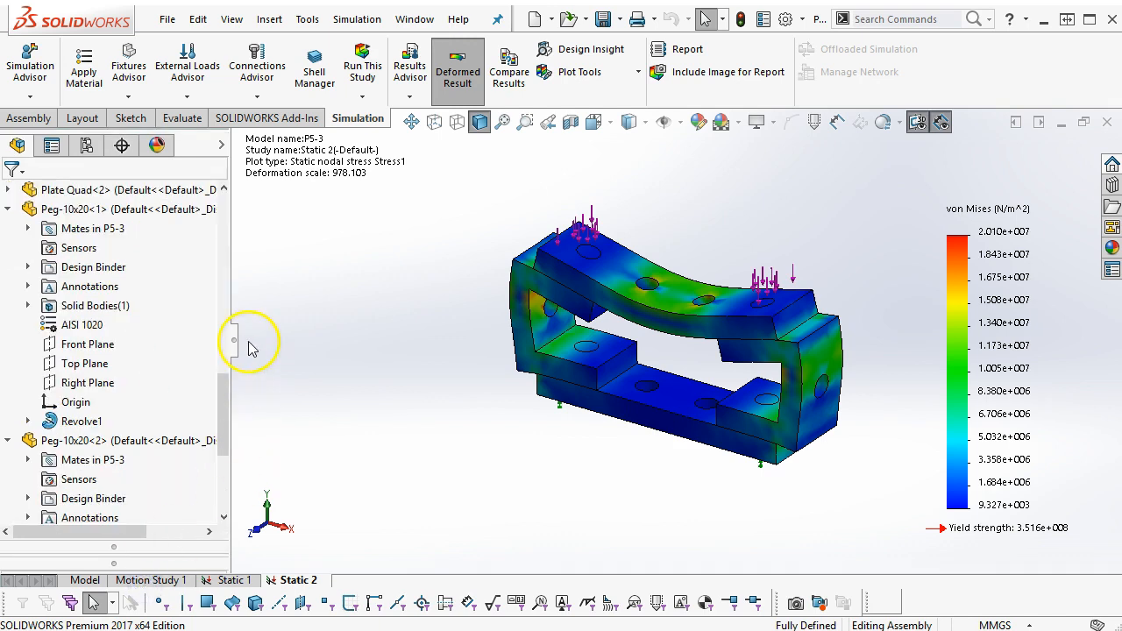
pyautogui.doubleClick(303, 580)
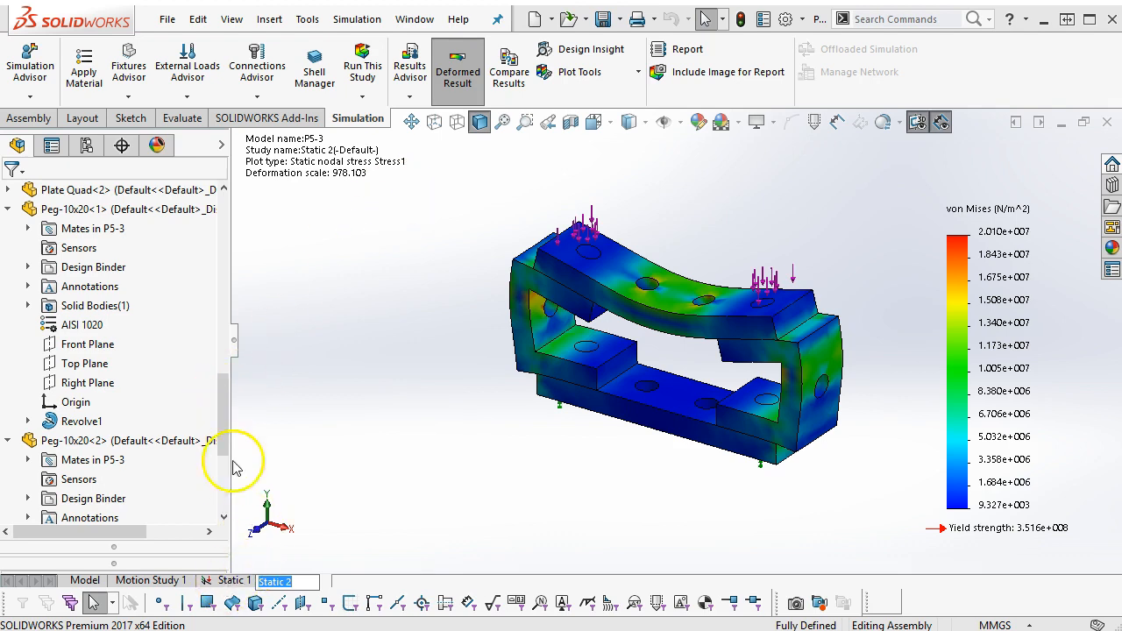
pyautogui.click(334, 515)
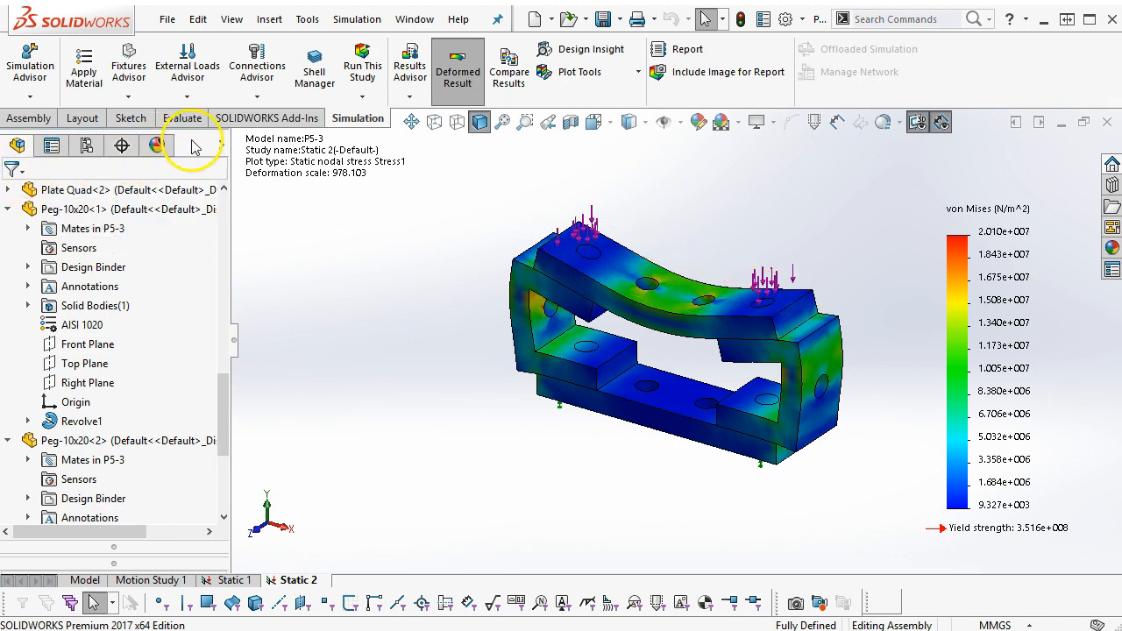
pyautogui.moveTo(121, 562); pyautogui.dragTo(104, 132)
pyautogui.moveTo(114, 564); pyautogui.dragTo(93, 123)
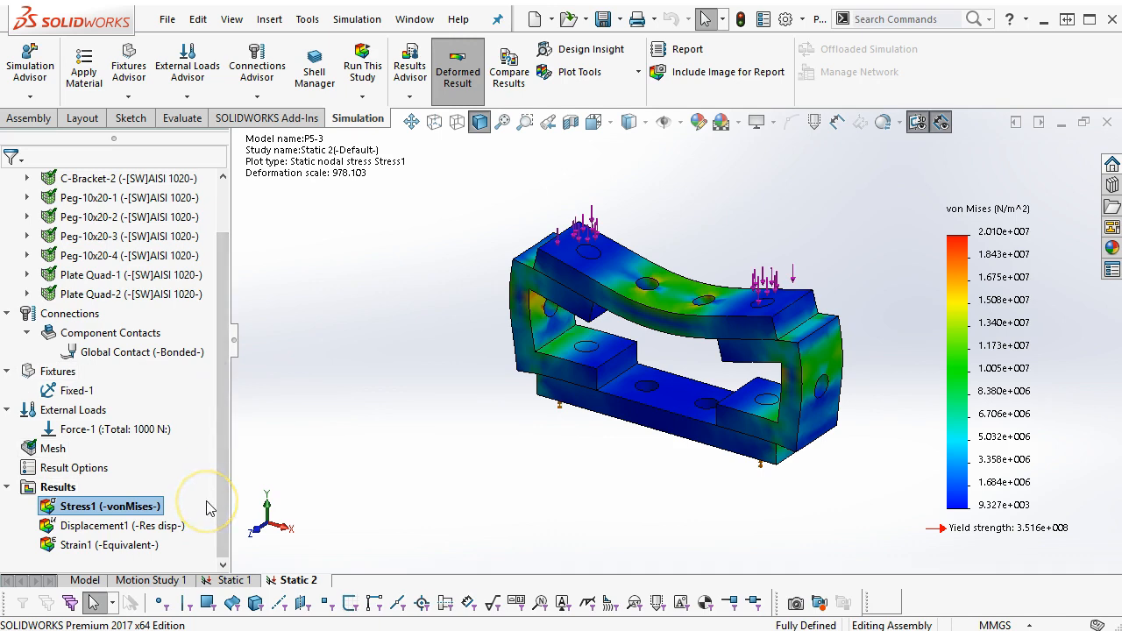
pyautogui.doubleClick(137, 526)
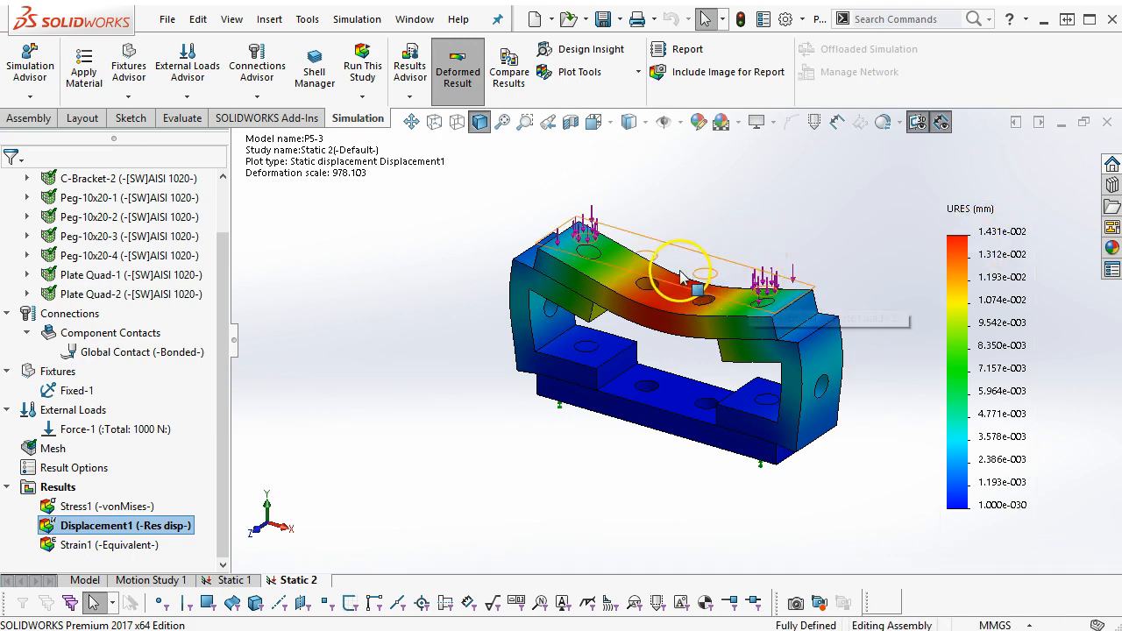
pyautogui.moveTo(605, 500); pyautogui.dragTo(649, 436, button='middle')
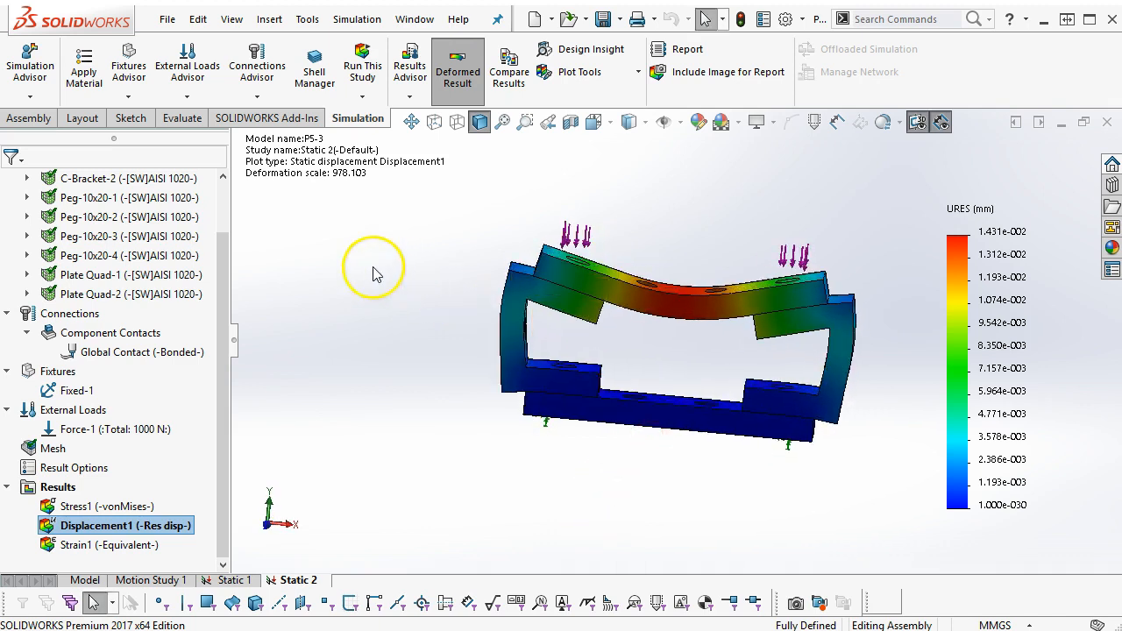
# Step: Display the Strain1 equivalent strain plot and examine the deformed assembly at an angle and in the front view
pyautogui.click(127, 545)
pyautogui.moveTo(473, 348); pyautogui.dragTo(523, 335, button='middle')
pyautogui.moveTo(755, 332)
pyautogui.mouseDown(button='middle')
pyautogui.moveTo(774, 306)
pyautogui.moveTo(799, 312)
pyautogui.moveTo(738, 352)
pyautogui.moveTo(694, 319)
pyautogui.moveTo(699, 283)
pyautogui.moveTo(712, 301)
pyautogui.moveTo(716, 389)
pyautogui.moveTo(751, 346)
pyautogui.mouseUp(button='middle')
pyautogui.scroll(-5, 801, 330)
pyautogui.scroll(3, 754, 345)
pyautogui.moveTo(819, 348); pyautogui.dragTo(809, 371, button='middle')
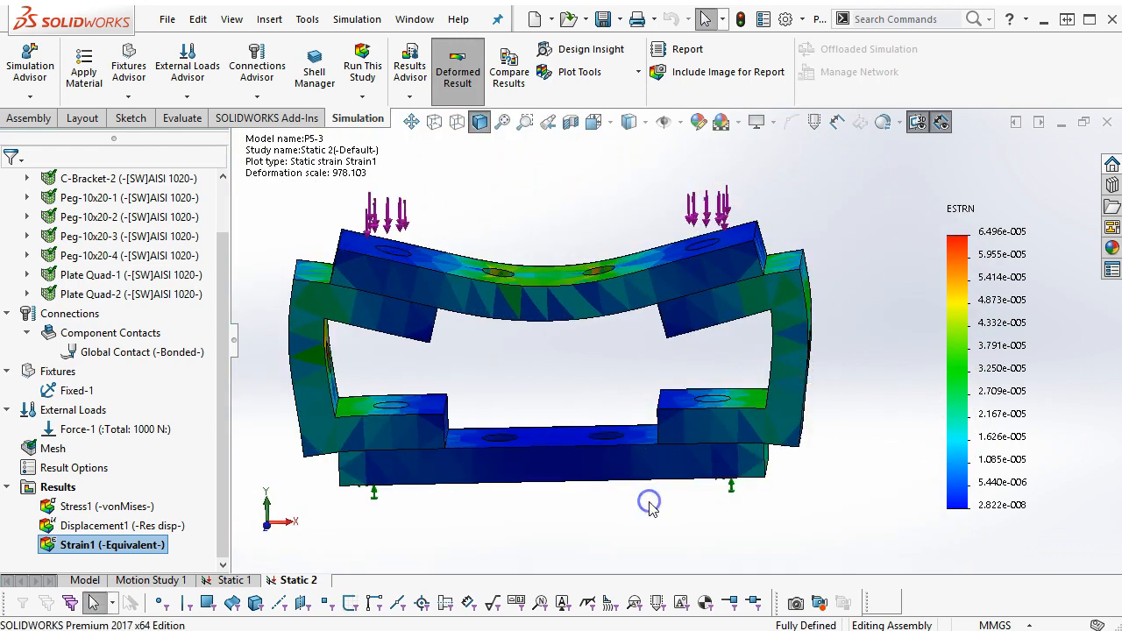
pyautogui.hotkey('ctrl', '1')
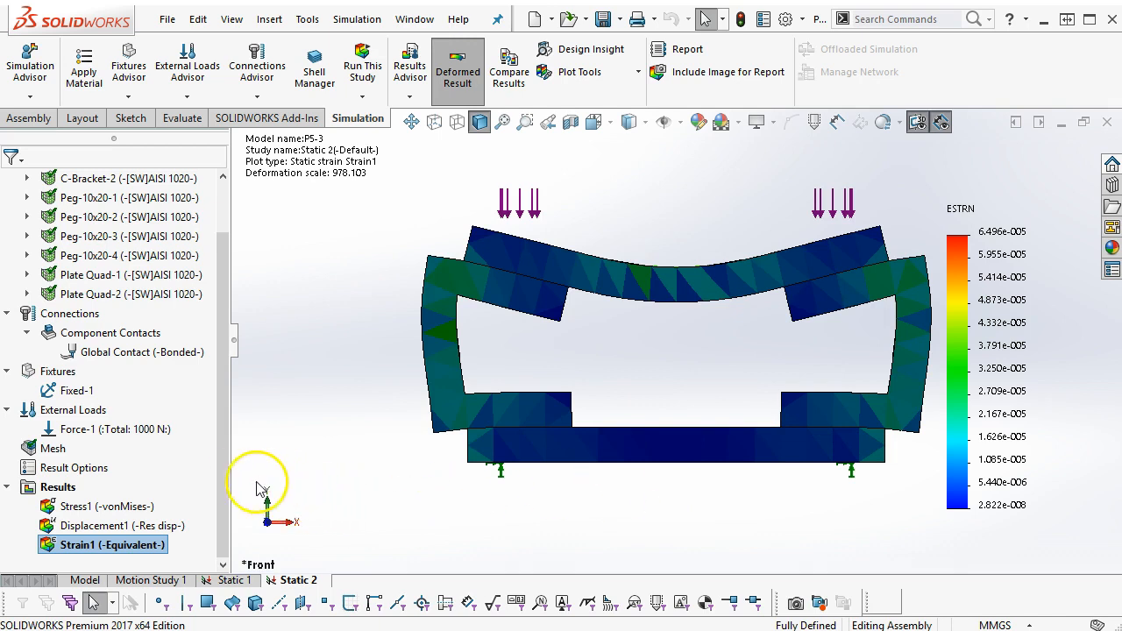
# Step: Define a factor of safety plot for all bodies with the Automatic criterion and a multiplication factor of 1
pyautogui.rightClick(52, 488)
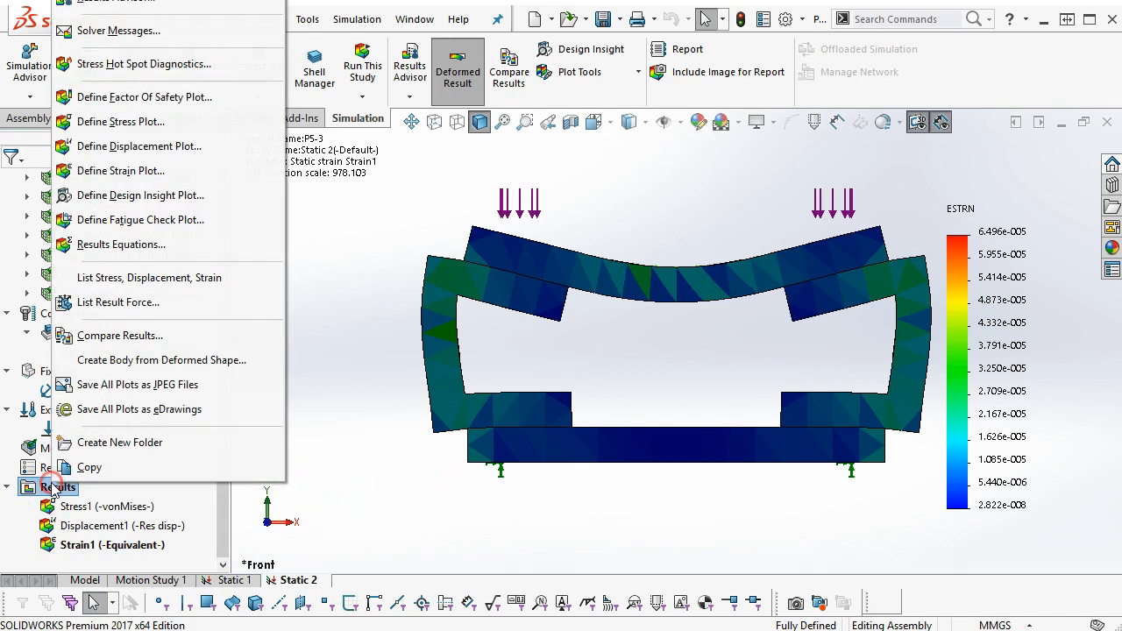
pyautogui.click(122, 97)
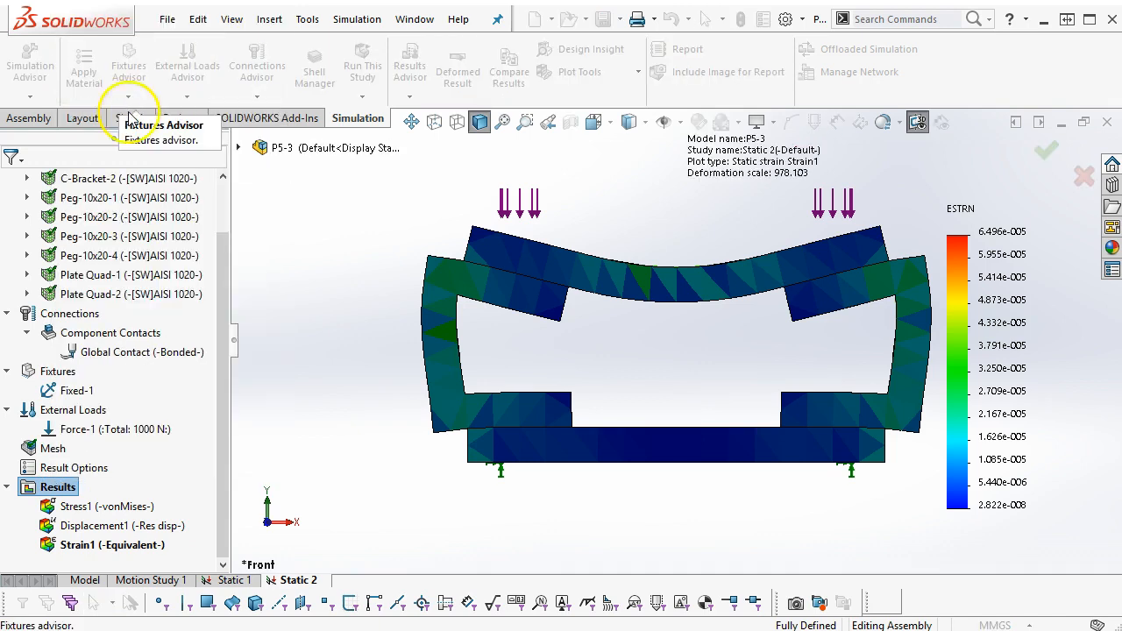
pyautogui.click(221, 404)
pyautogui.moveTo(132, 138); pyautogui.dragTo(120, 576)
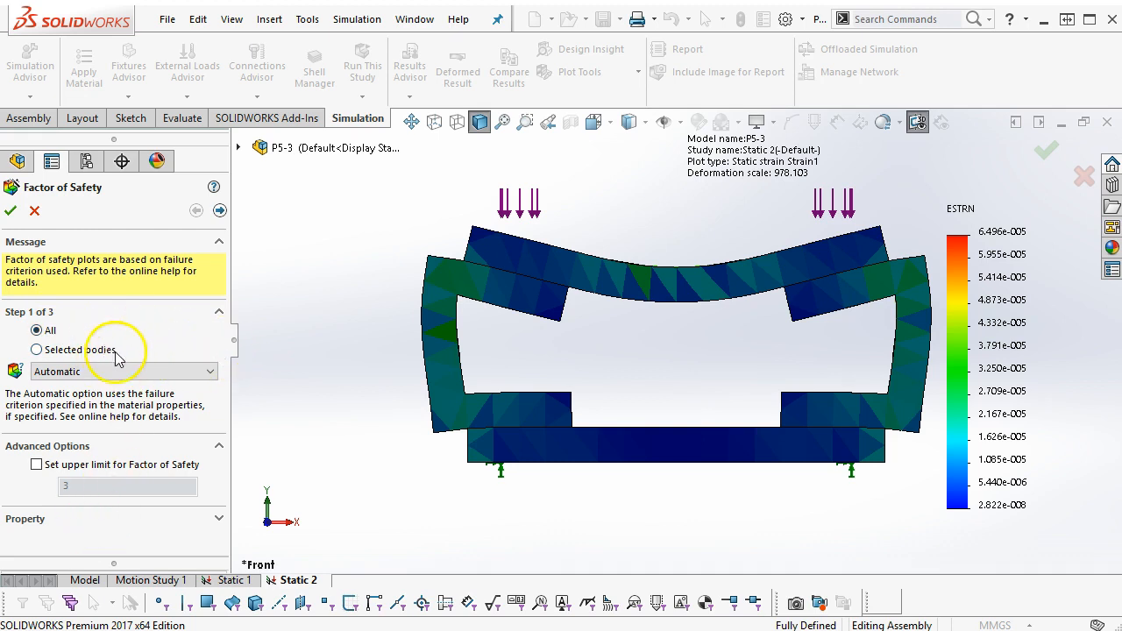
pyautogui.click(219, 211)
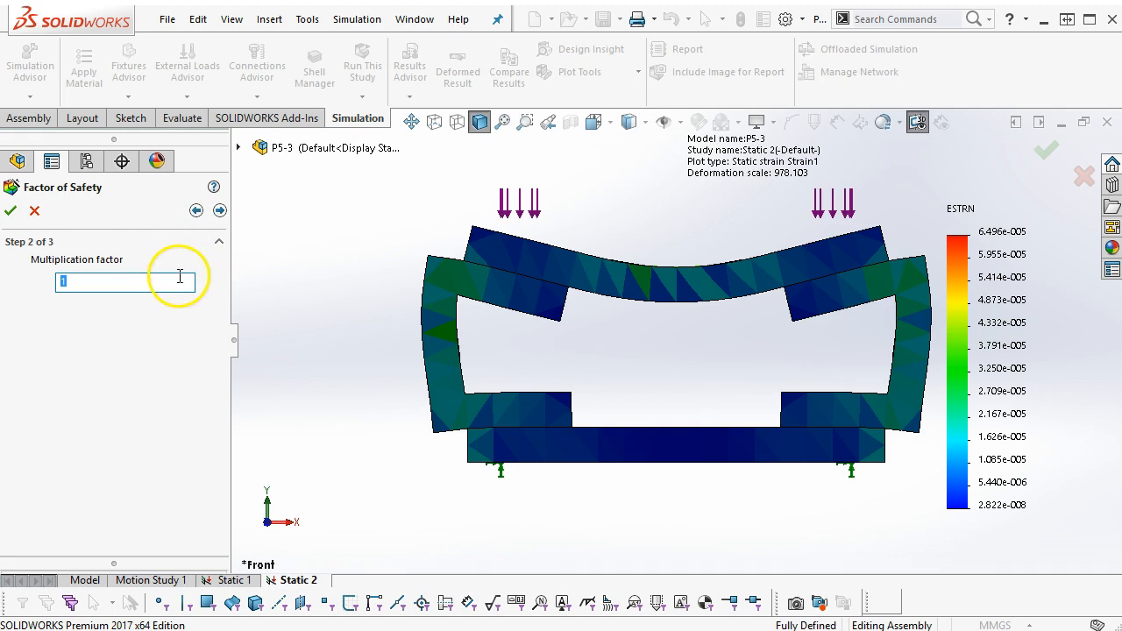
pyautogui.click(219, 211)
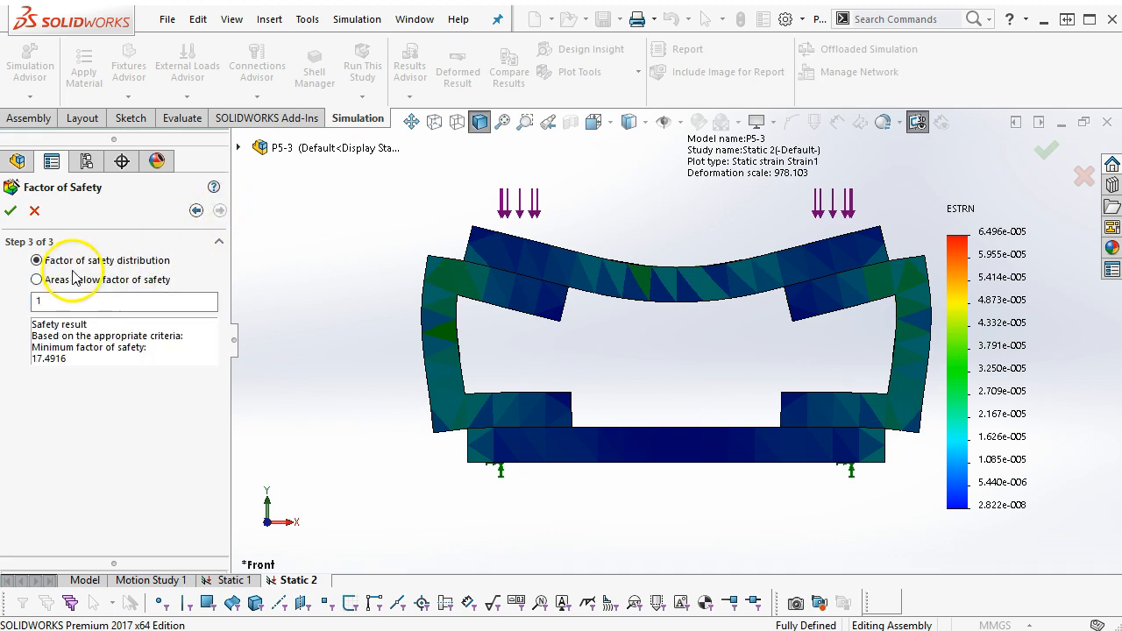
# Step: Enter 18 as the factor of safety value, create the plot as a factor of safety distribution, and examine it from angled views
pyautogui.click(66, 301)
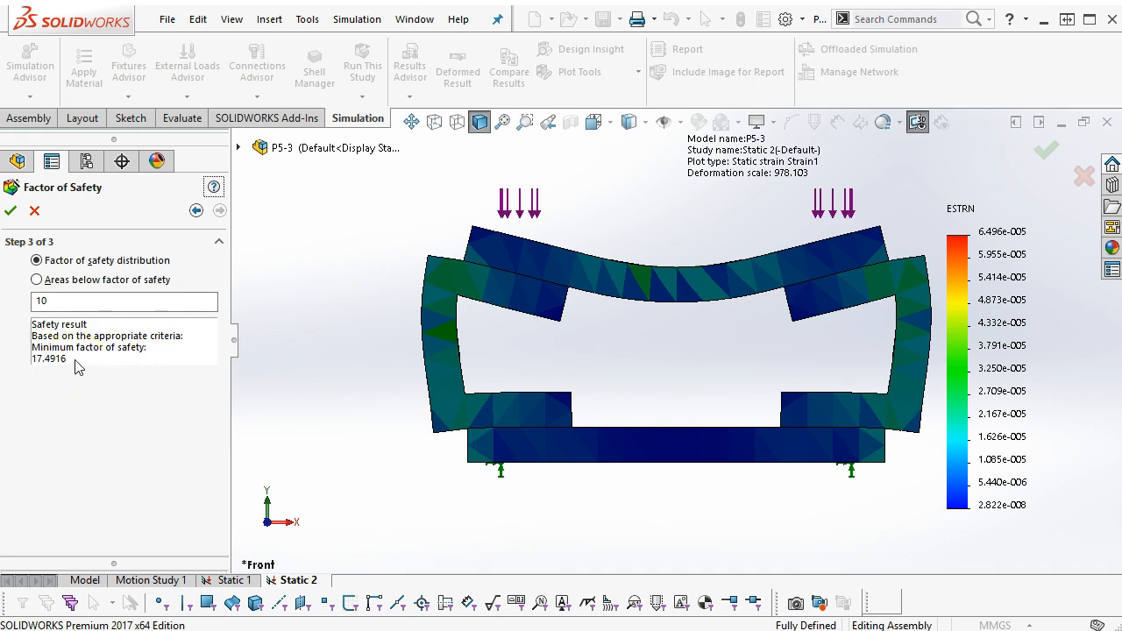
pyautogui.doubleClick(76, 301)
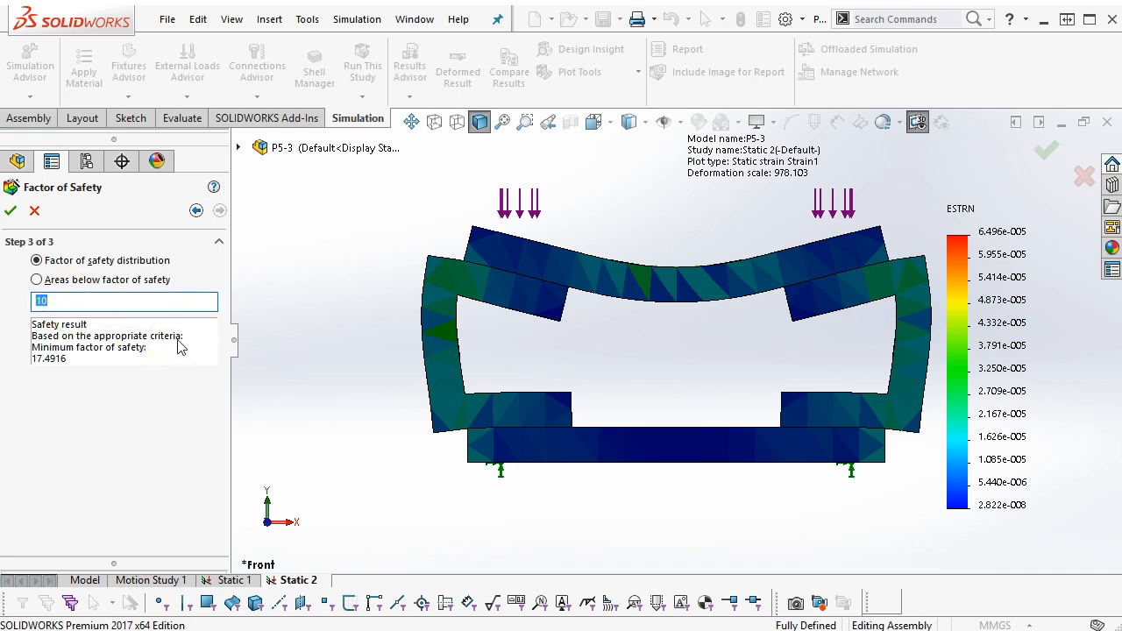
pyautogui.click(12, 212)
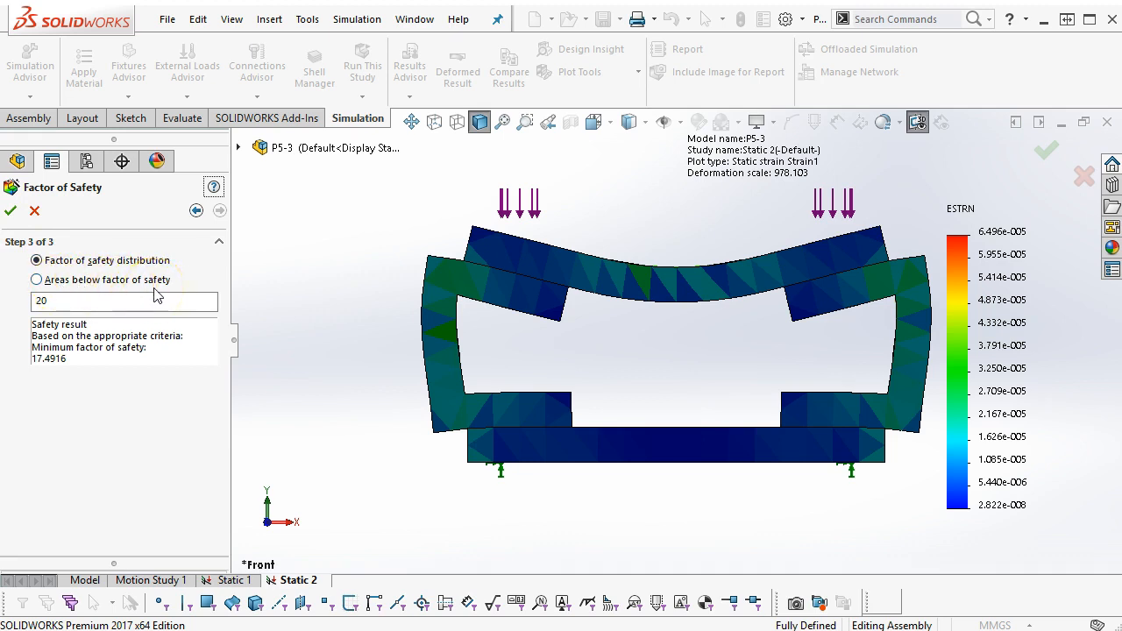
pyautogui.doubleClick(68, 301)
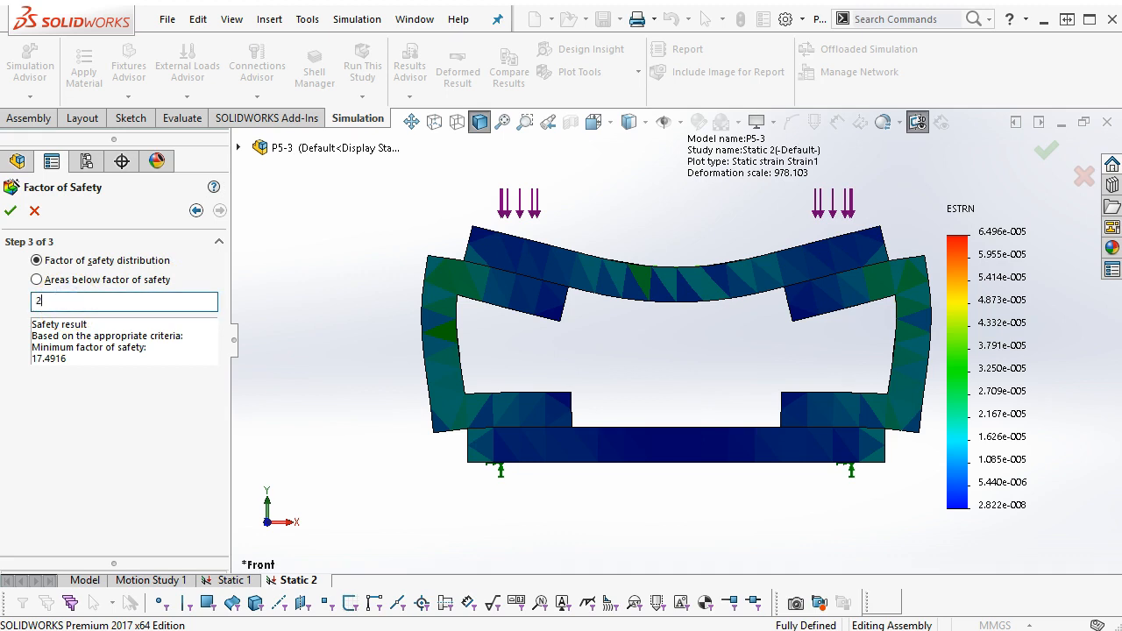
pyautogui.moveTo(46, 302); pyautogui.dragTo(16, 309)
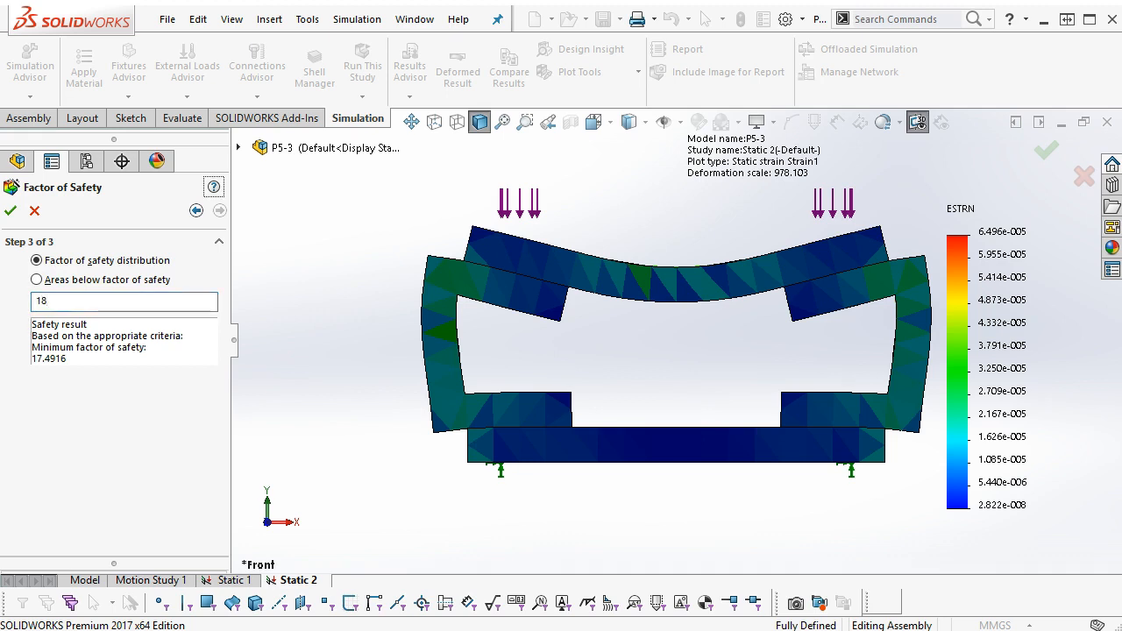
pyautogui.click(12, 212)
pyautogui.moveTo(451, 271); pyautogui.dragTo(393, 333, button='middle')
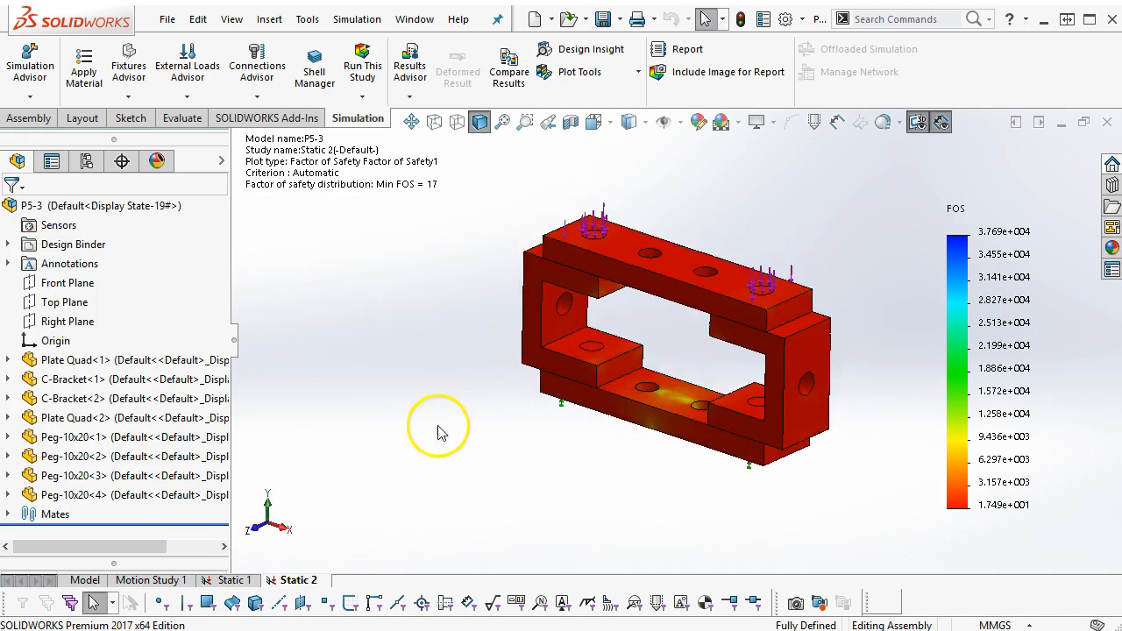
pyautogui.moveTo(608, 384); pyautogui.dragTo(654, 375, button='middle')
# Step: Edit the definition of the Factor of Safety1 plot to show areas below a factor of safety of 20
pyautogui.moveTo(111, 564); pyautogui.dragTo(114, 130)
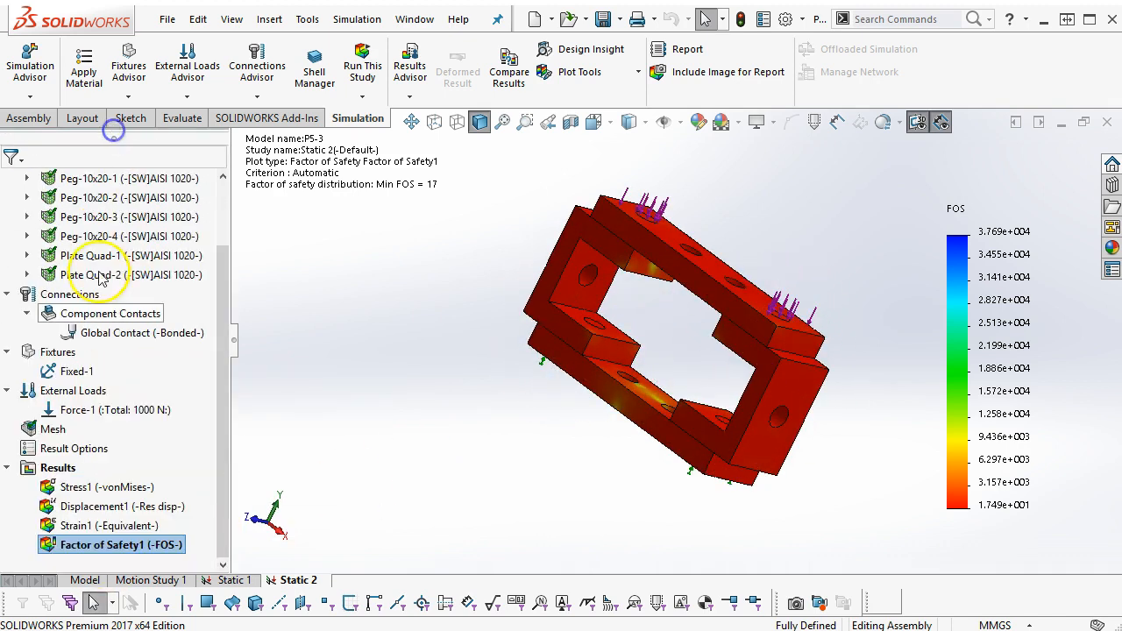
pyautogui.rightClick(83, 545)
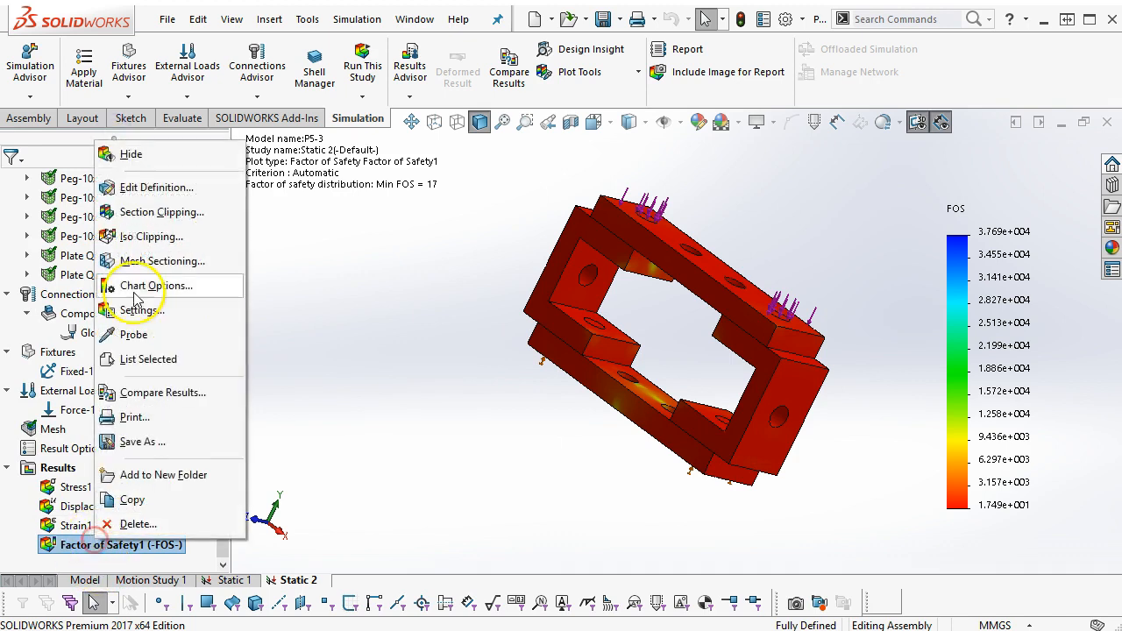
pyautogui.click(133, 156)
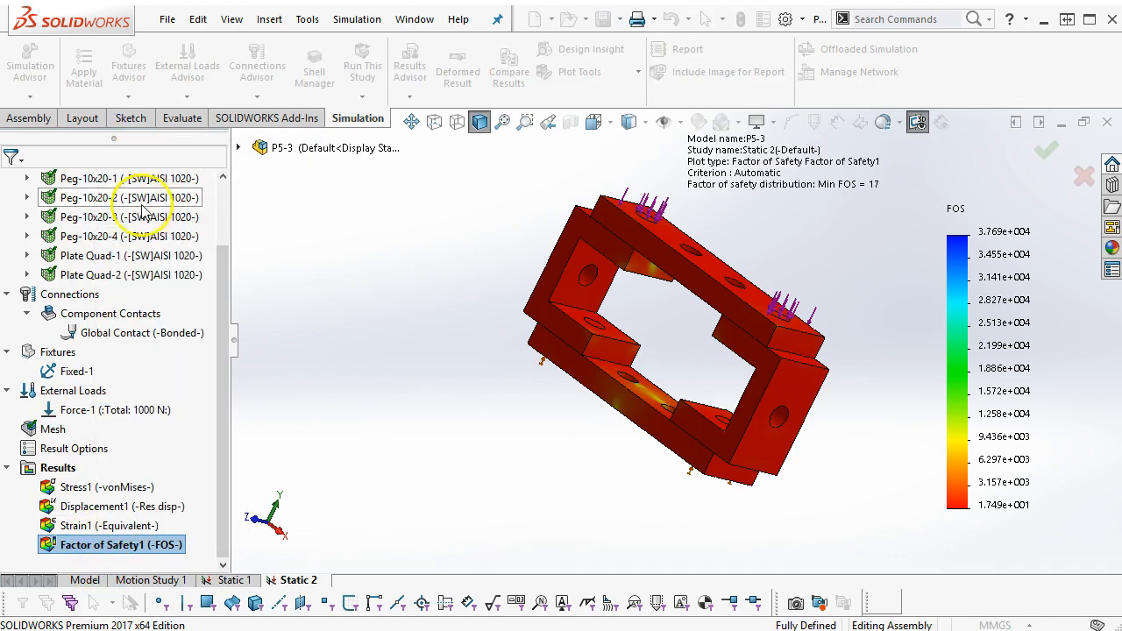
pyautogui.moveTo(121, 141); pyautogui.dragTo(131, 572)
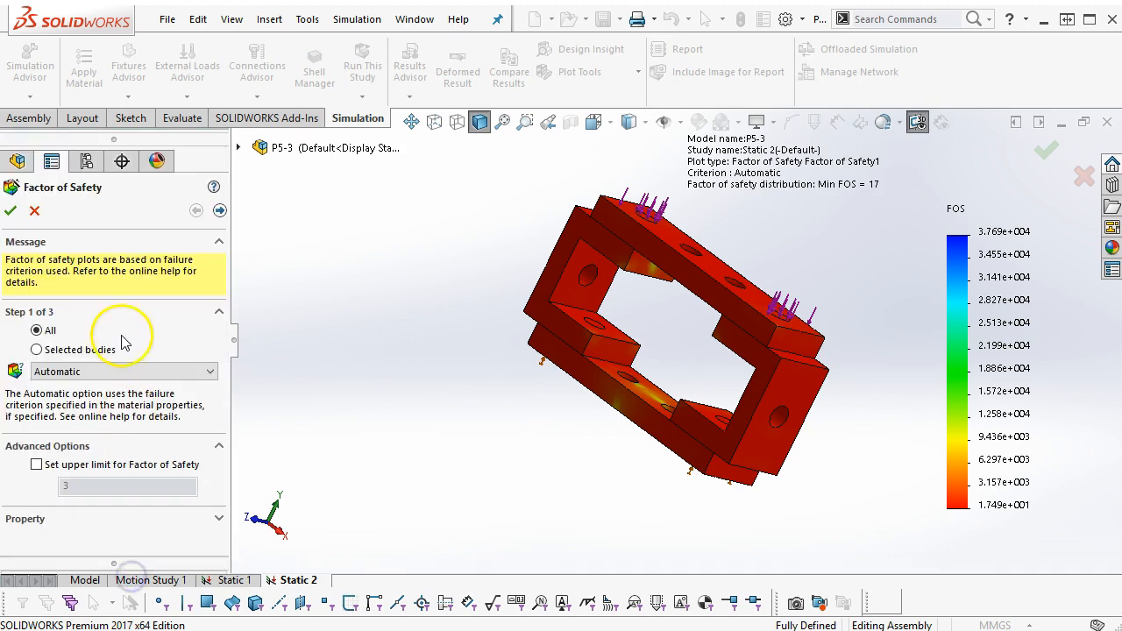
pyautogui.click(219, 210)
pyautogui.click(219, 212)
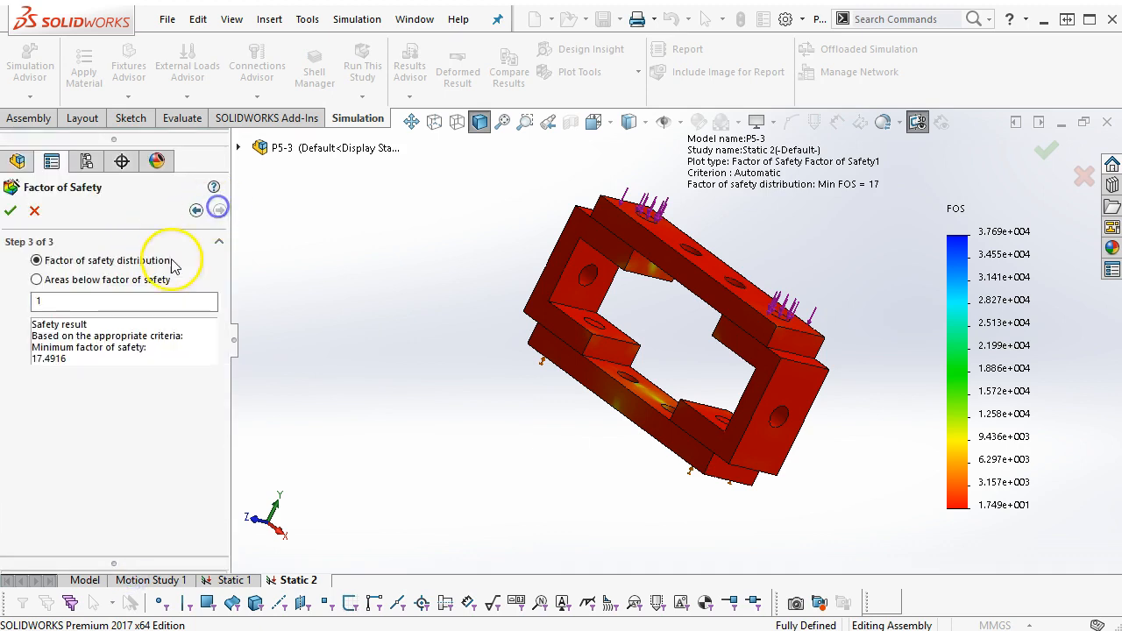
pyautogui.click(61, 280)
pyautogui.click(59, 299)
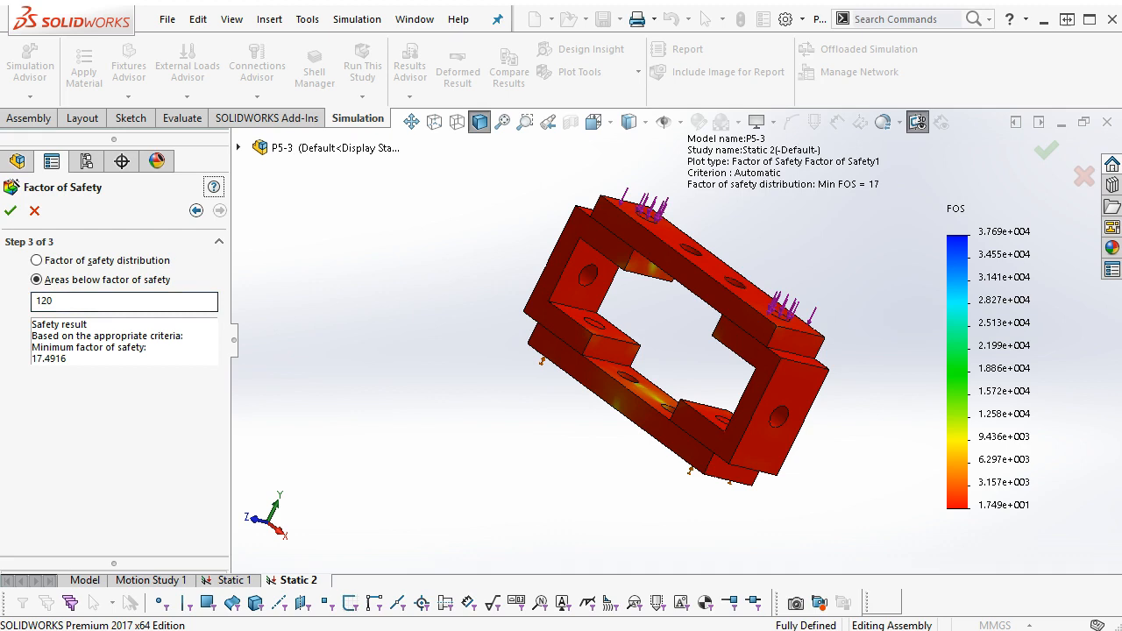
pyautogui.click(42, 300)
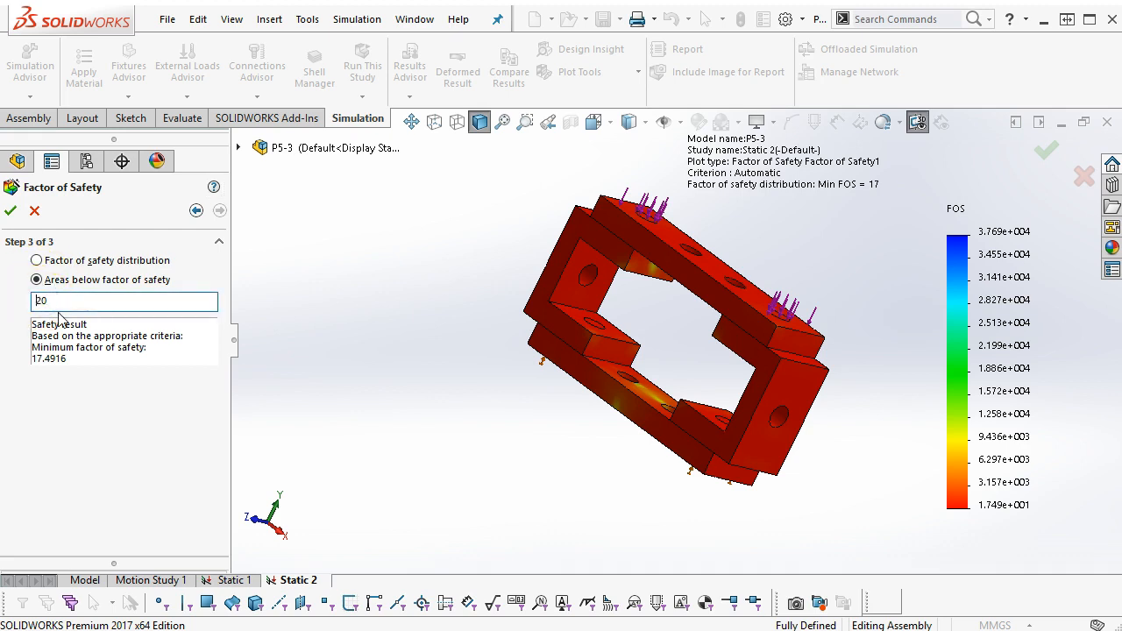
pyautogui.click(11, 211)
# Step: Examine the assembly for areas below the safety threshold from several angles and in the front view
pyautogui.moveTo(272, 246); pyautogui.dragTo(324, 295, button='middle')
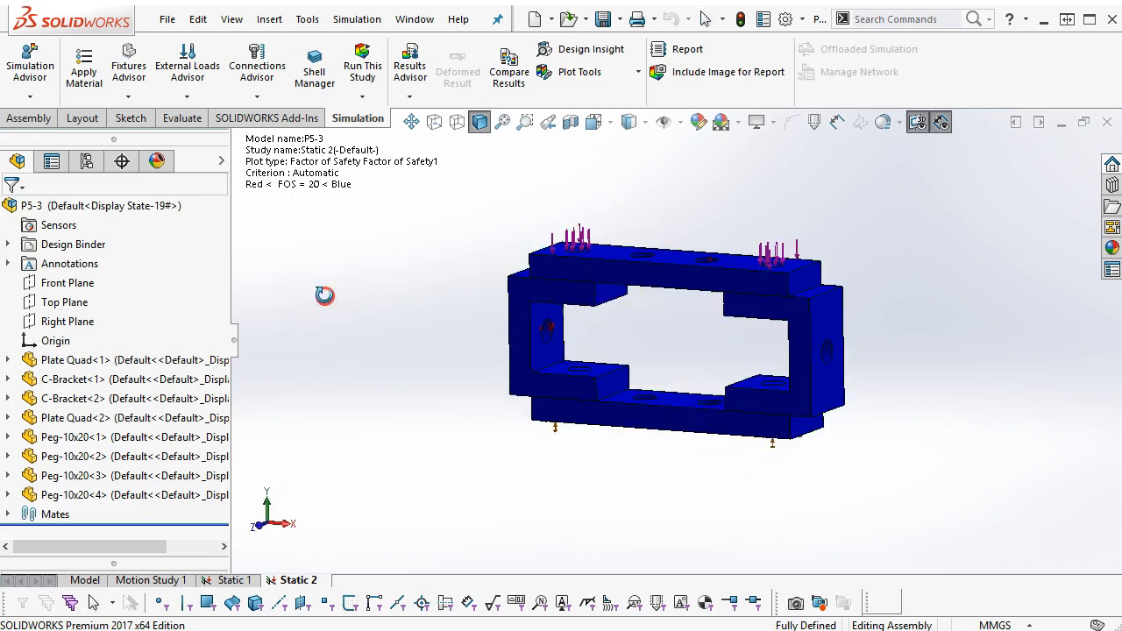
pyautogui.scroll(-1, 549, 331)
pyautogui.moveTo(786, 285); pyautogui.dragTo(890, 235, button='middle')
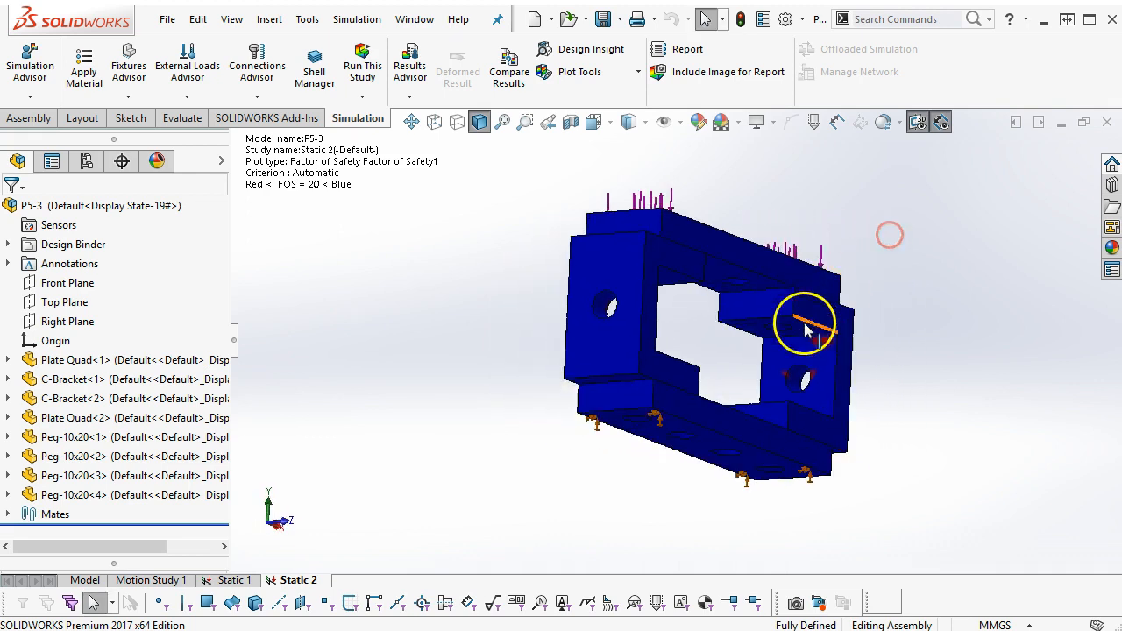
pyautogui.moveTo(729, 342); pyautogui.dragTo(658, 394, button='middle')
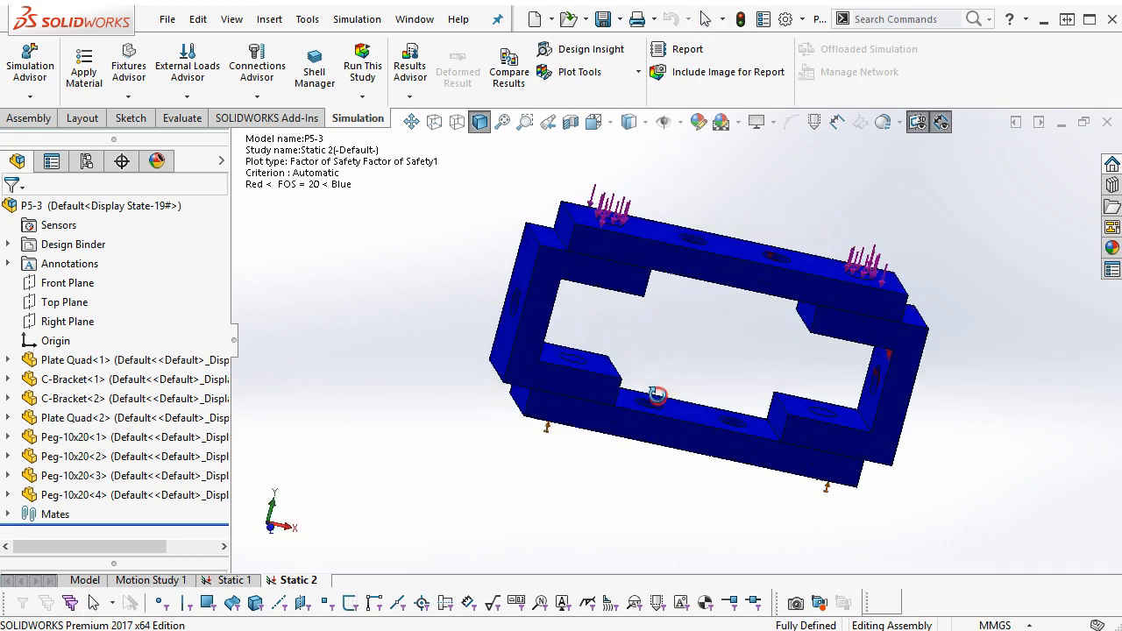
pyautogui.hotkey('ctrl', '1')
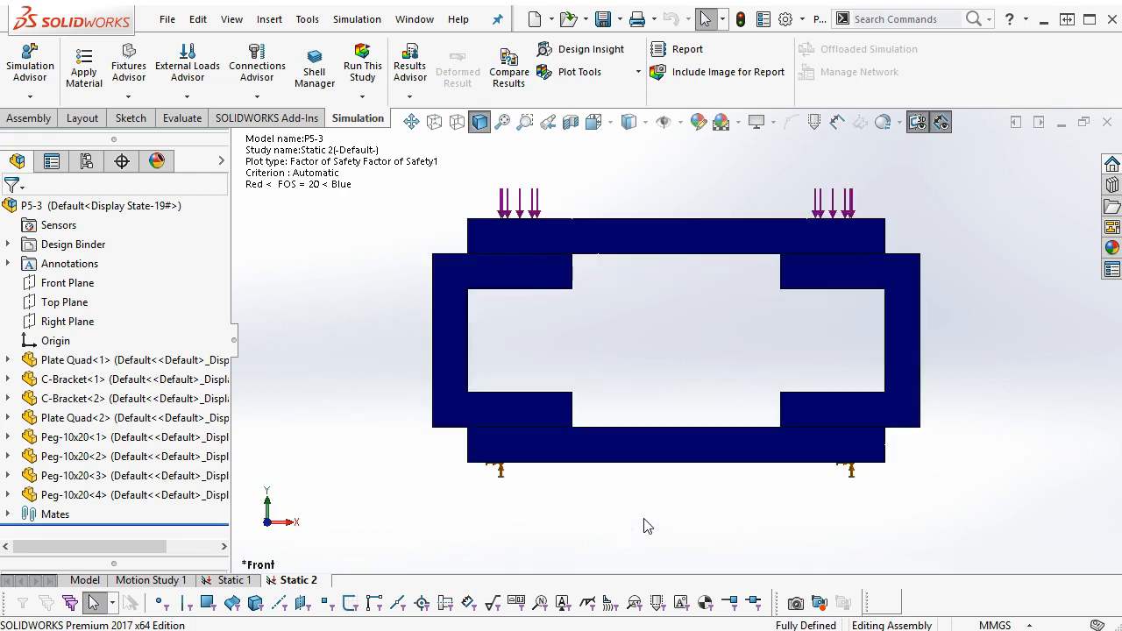